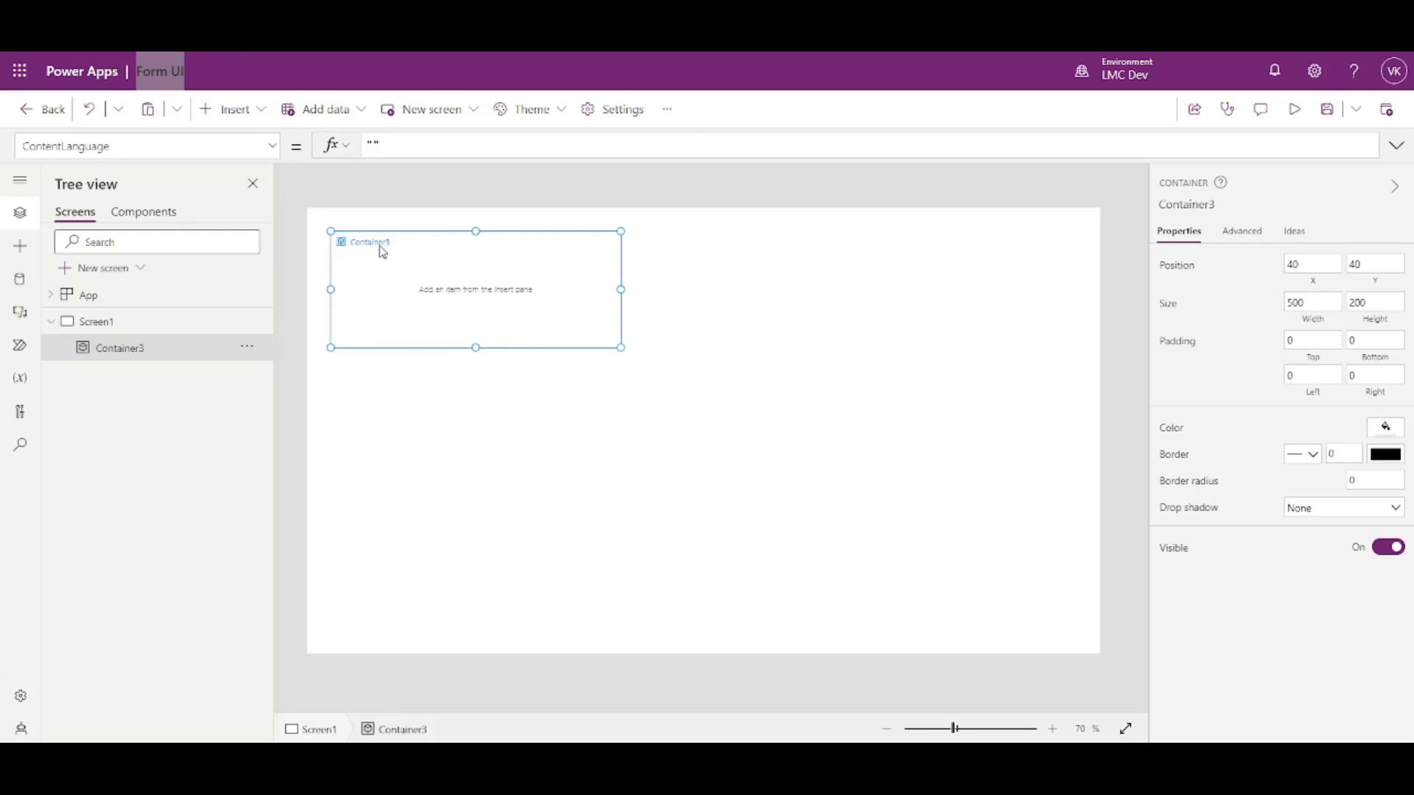
- Add a text label to Screen1 from the Popular controls
left_click(567, 355)
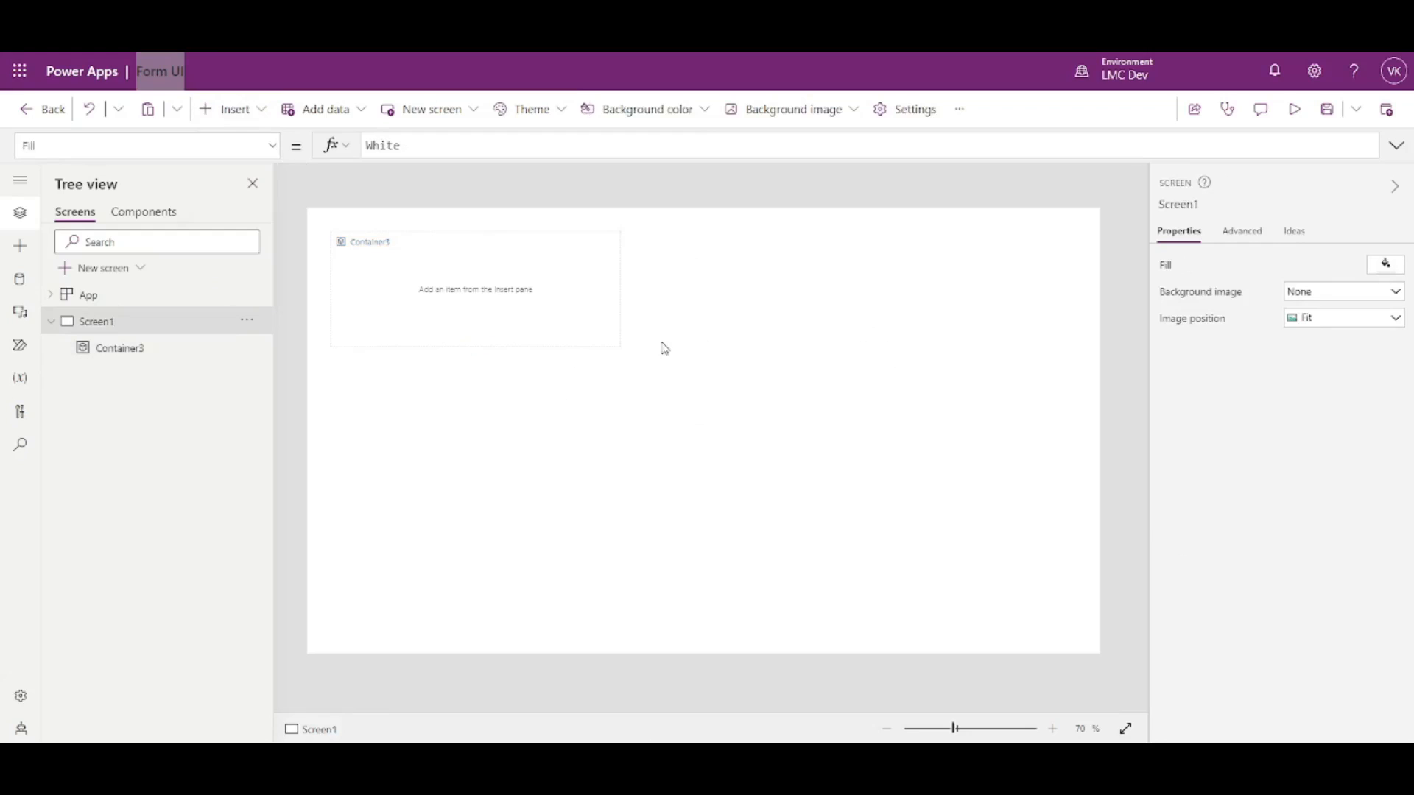
left_click(230, 111)
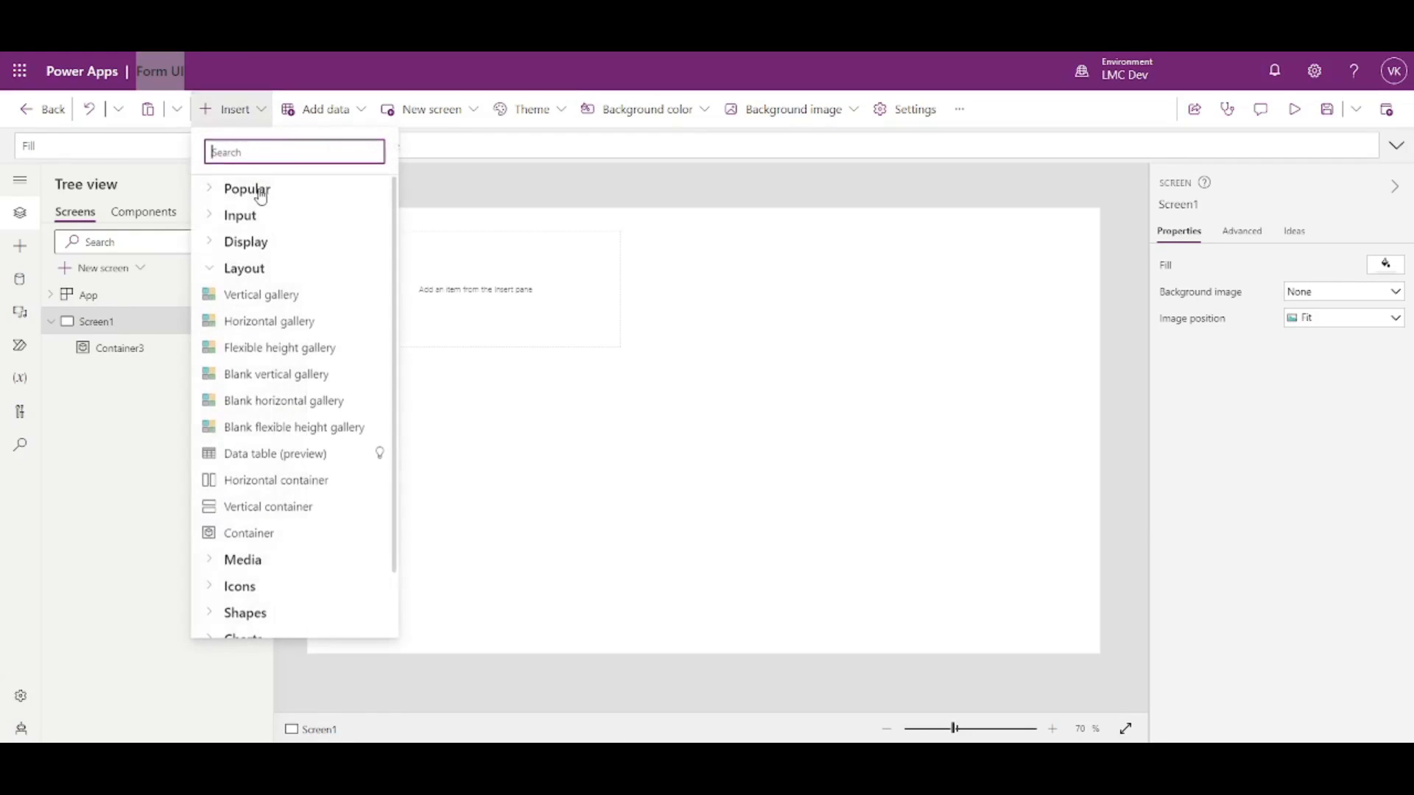
left_click(213, 193)
left_click_drag(258, 221, 805, 253)
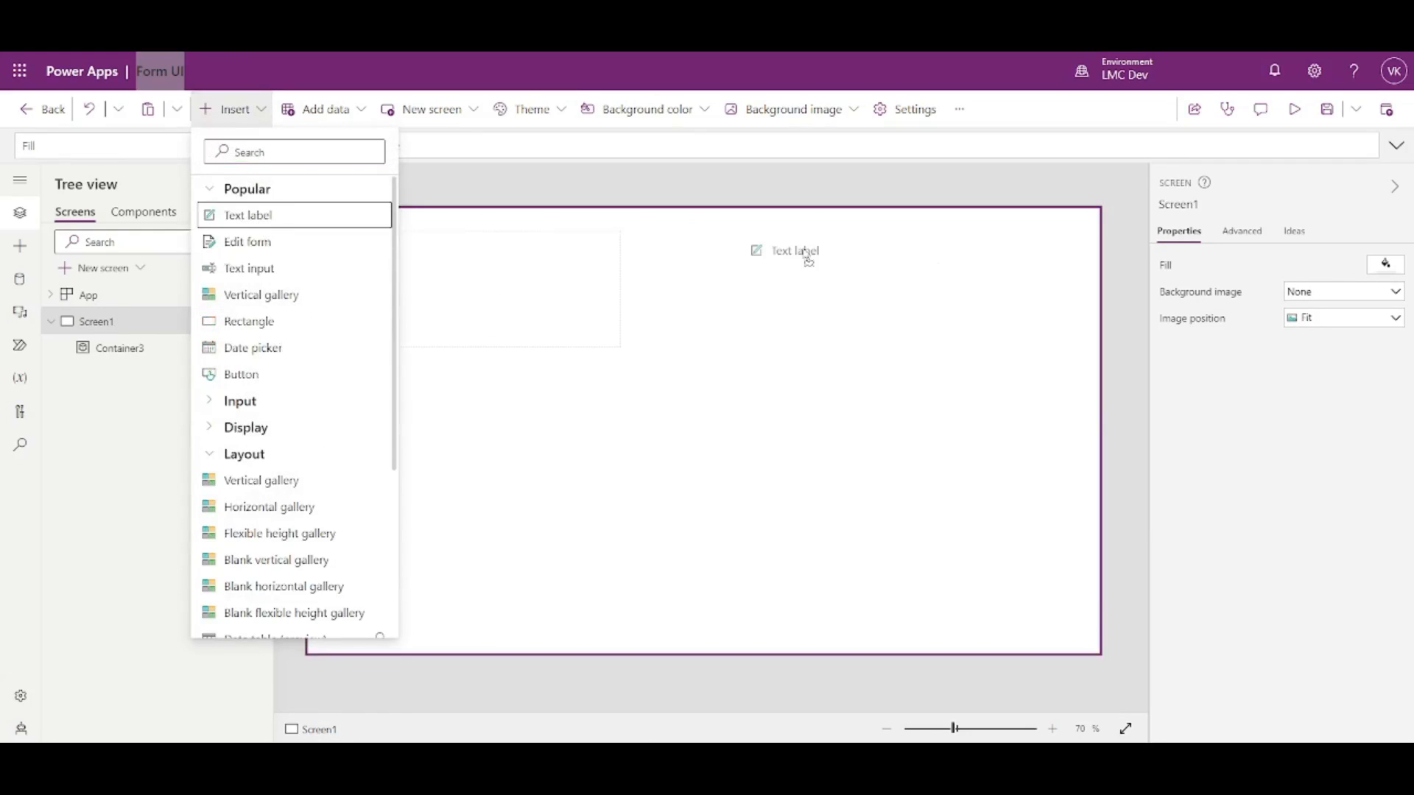
- Add an edit form and a text input, then start connecting the form to data
left_click(230, 109)
left_click_drag(258, 243, 814, 330)
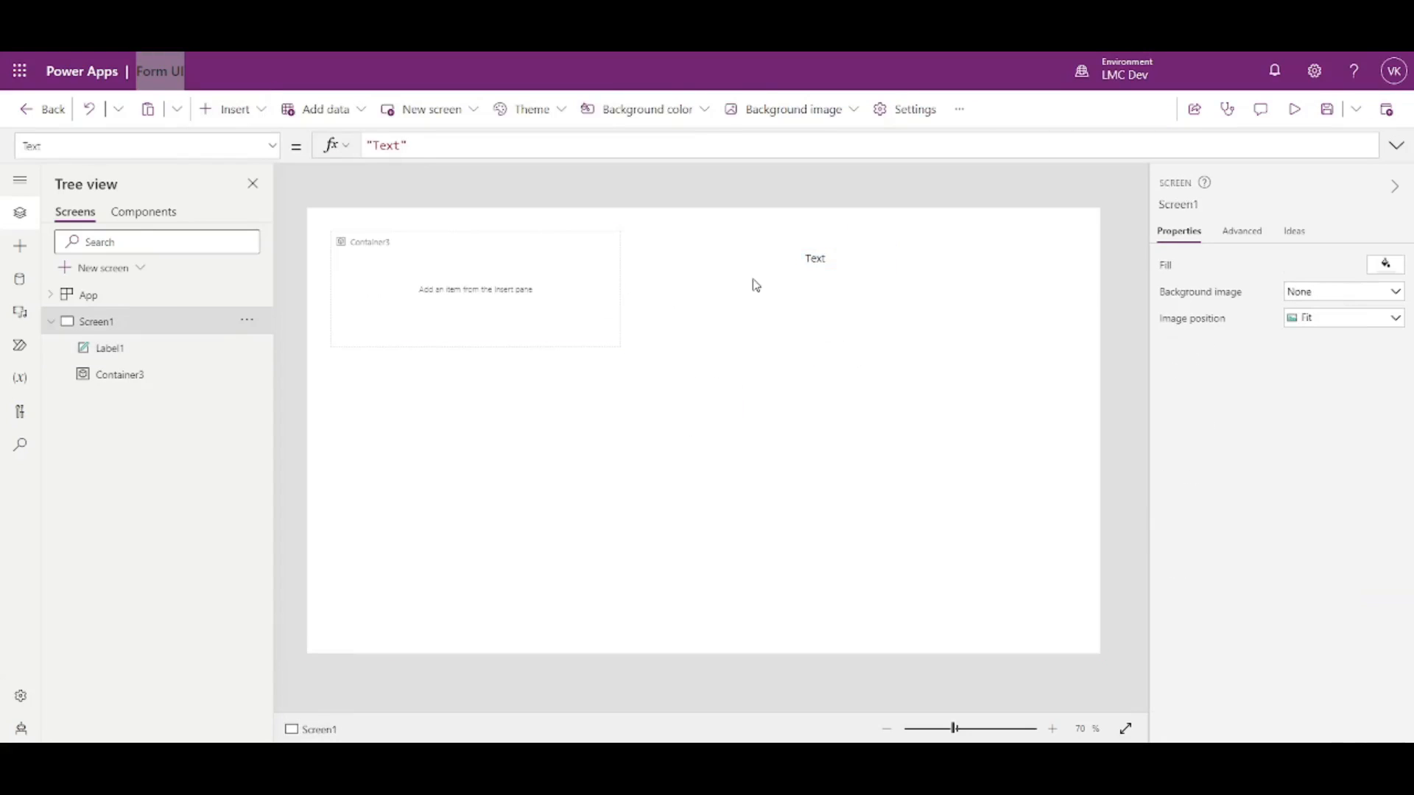
left_click(235, 111)
left_click_drag(267, 270, 559, 483)
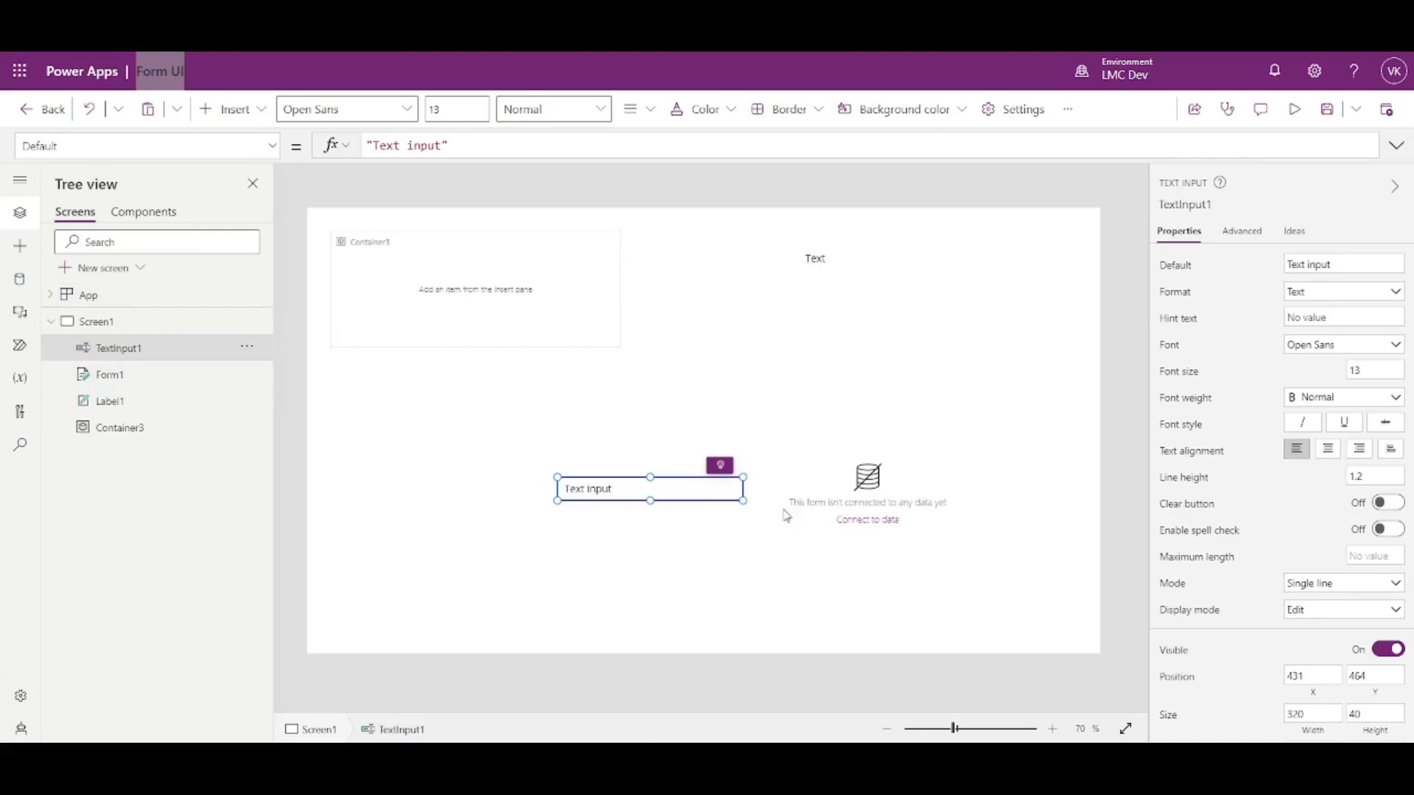
left_click(864, 520)
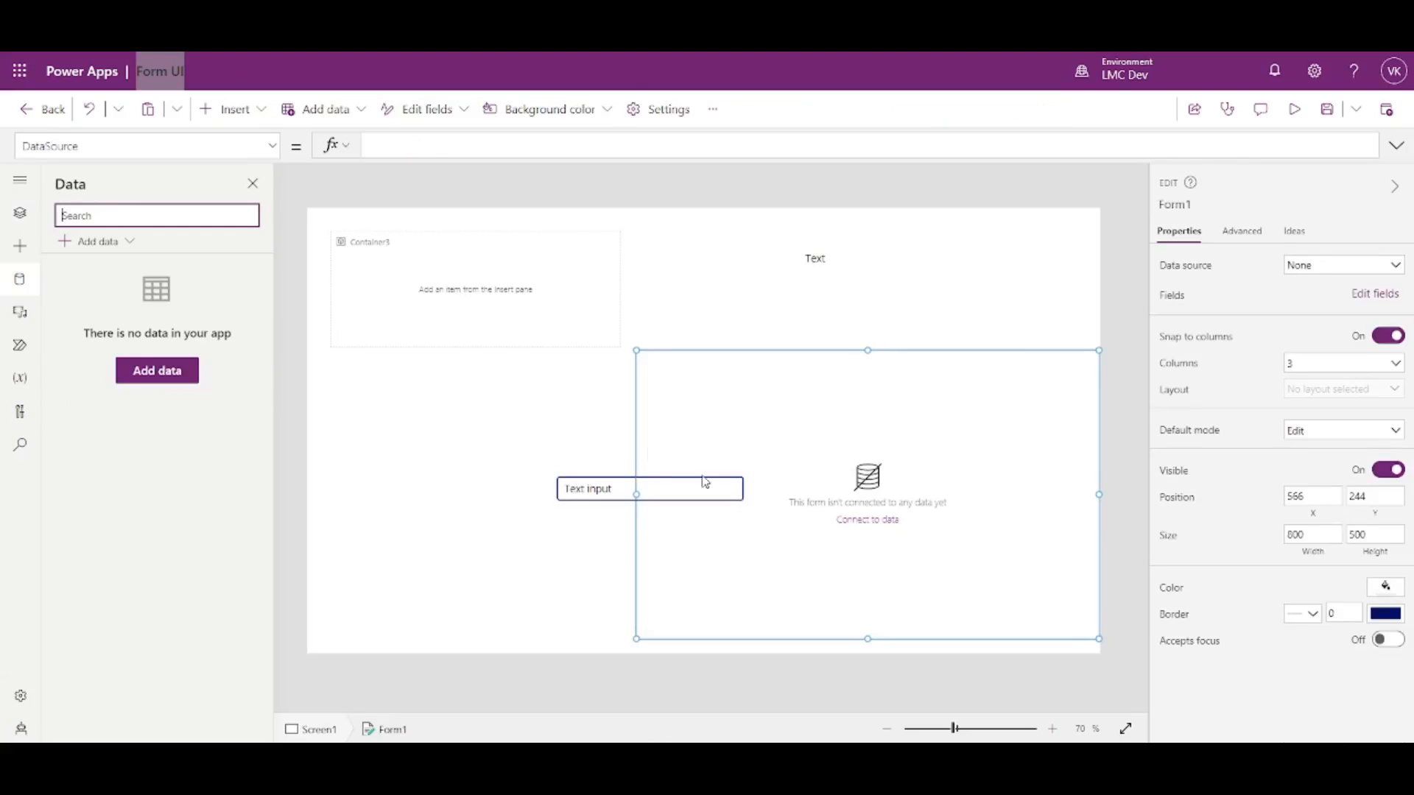
- Delete the edit form from Screen1
left_click(816, 261)
left_click(600, 492)
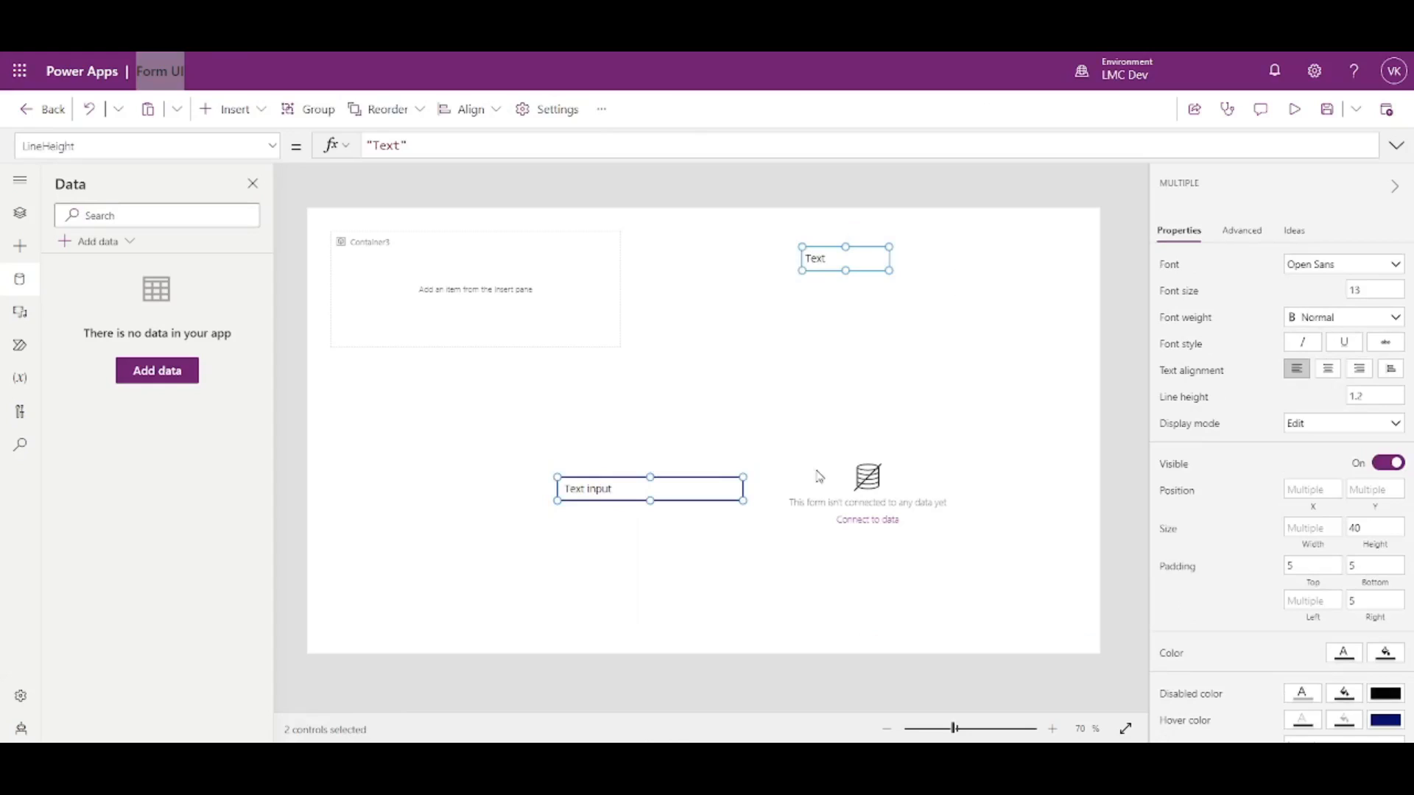
left_click(829, 477)
left_click(961, 290)
left_click(929, 456)
key("Delete")
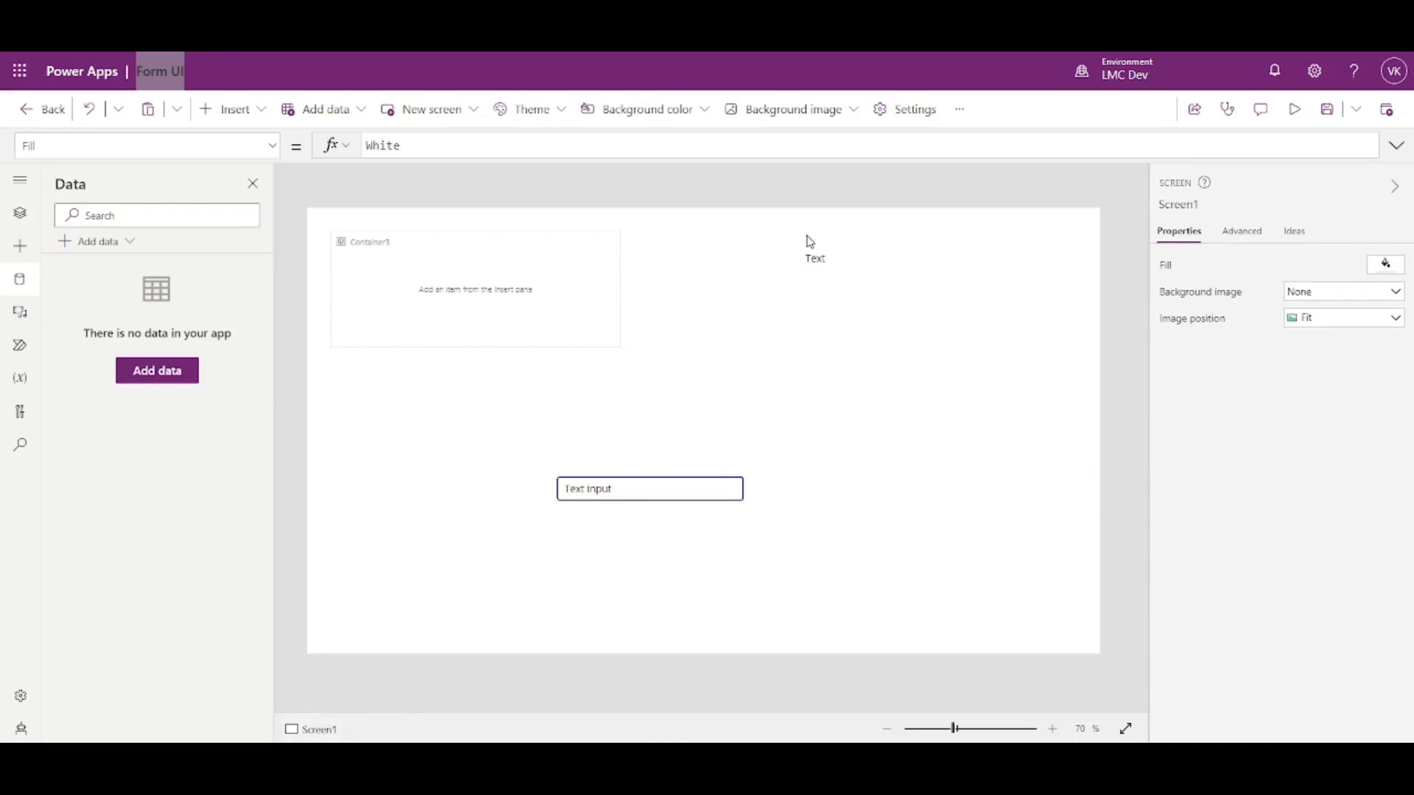
- Move the text label and text input into Container3 via cut and paste
left_click(816, 257)
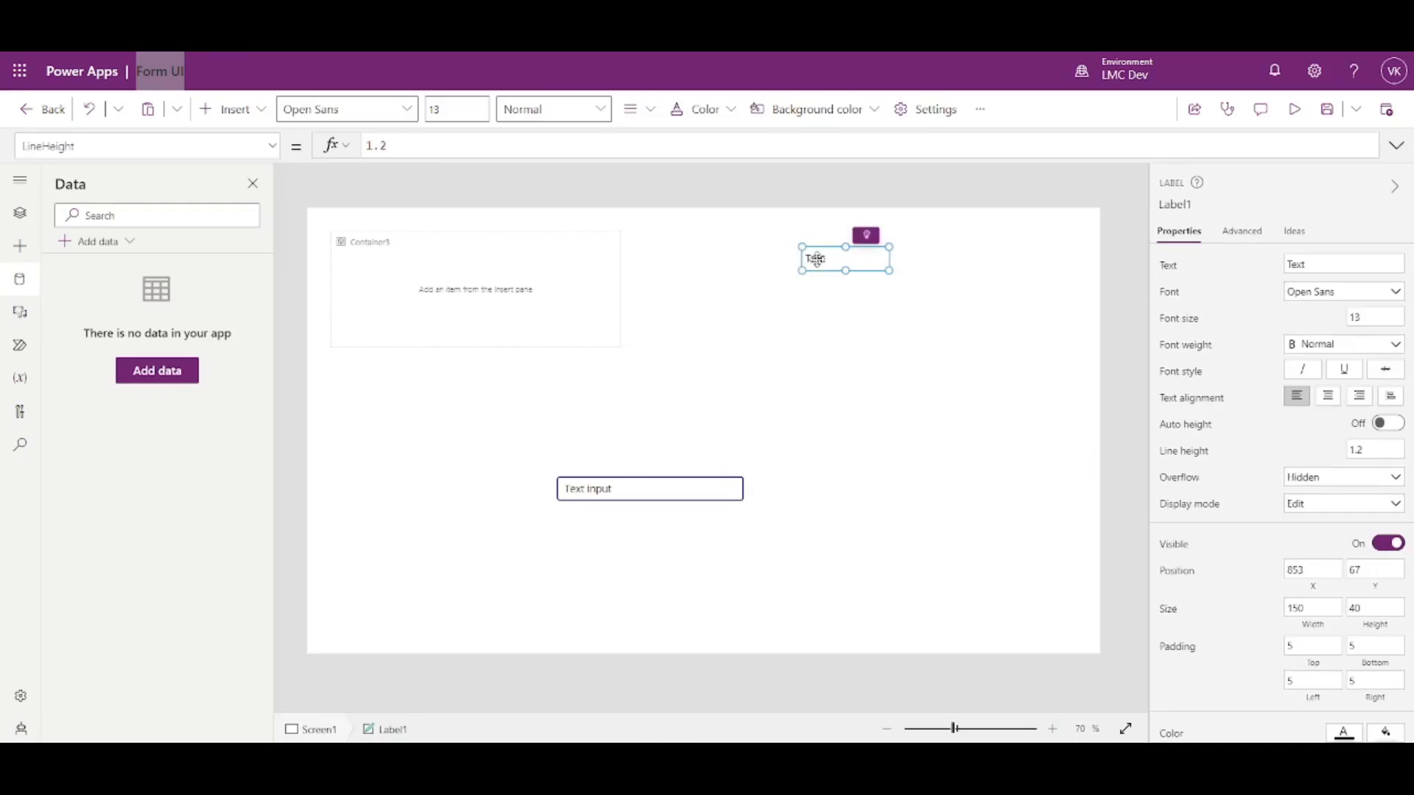
left_click(683, 487, "shift")
key("Delete")
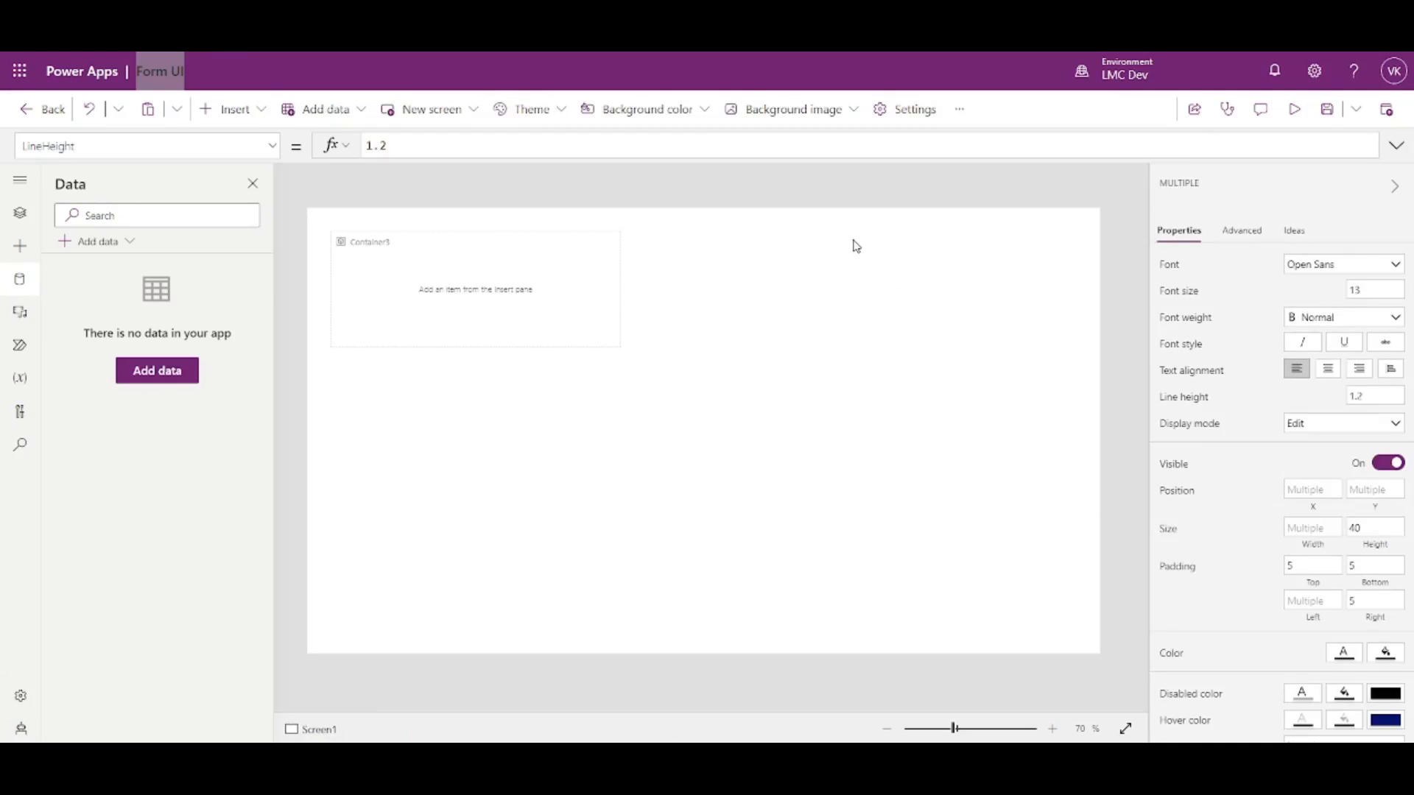
left_click(420, 292)
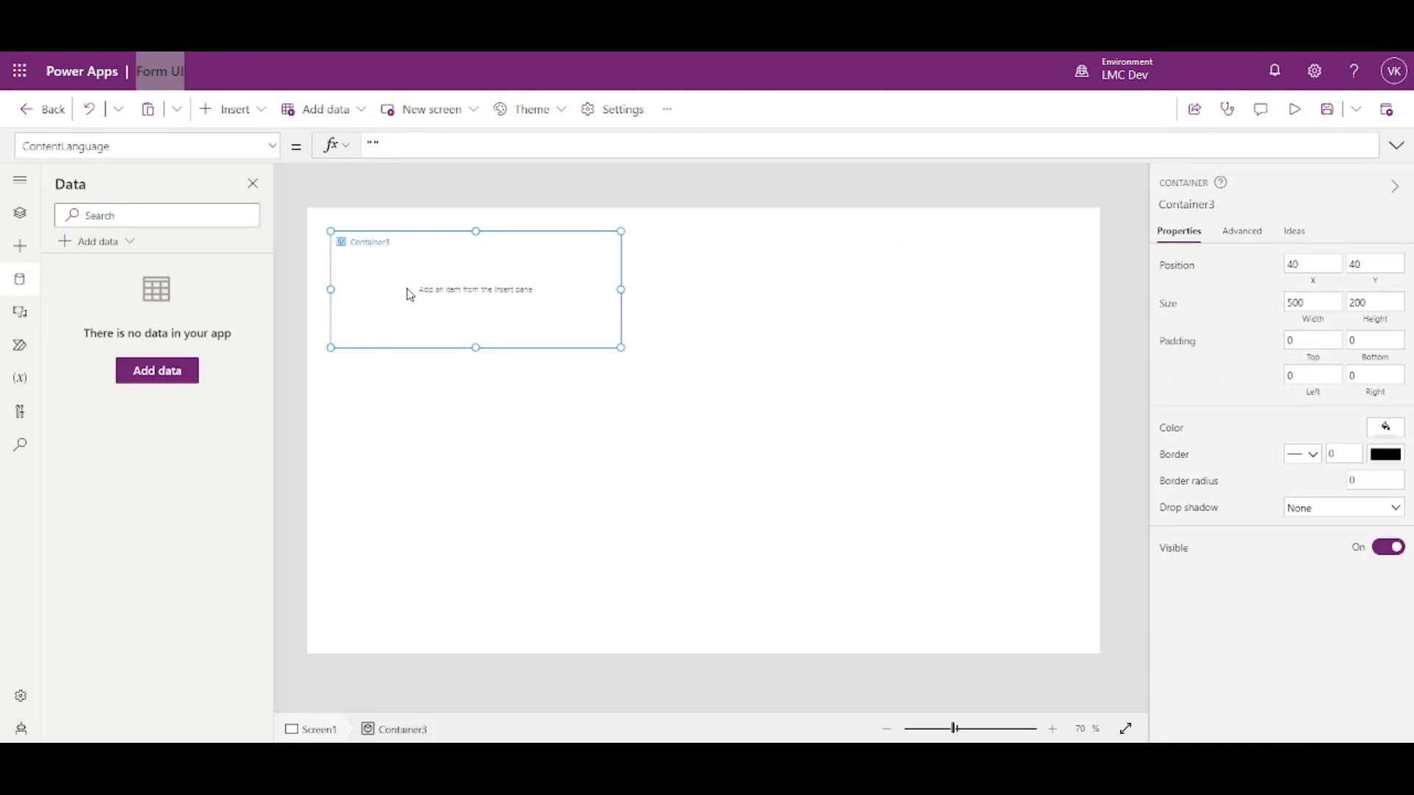
key("ctrl+v")
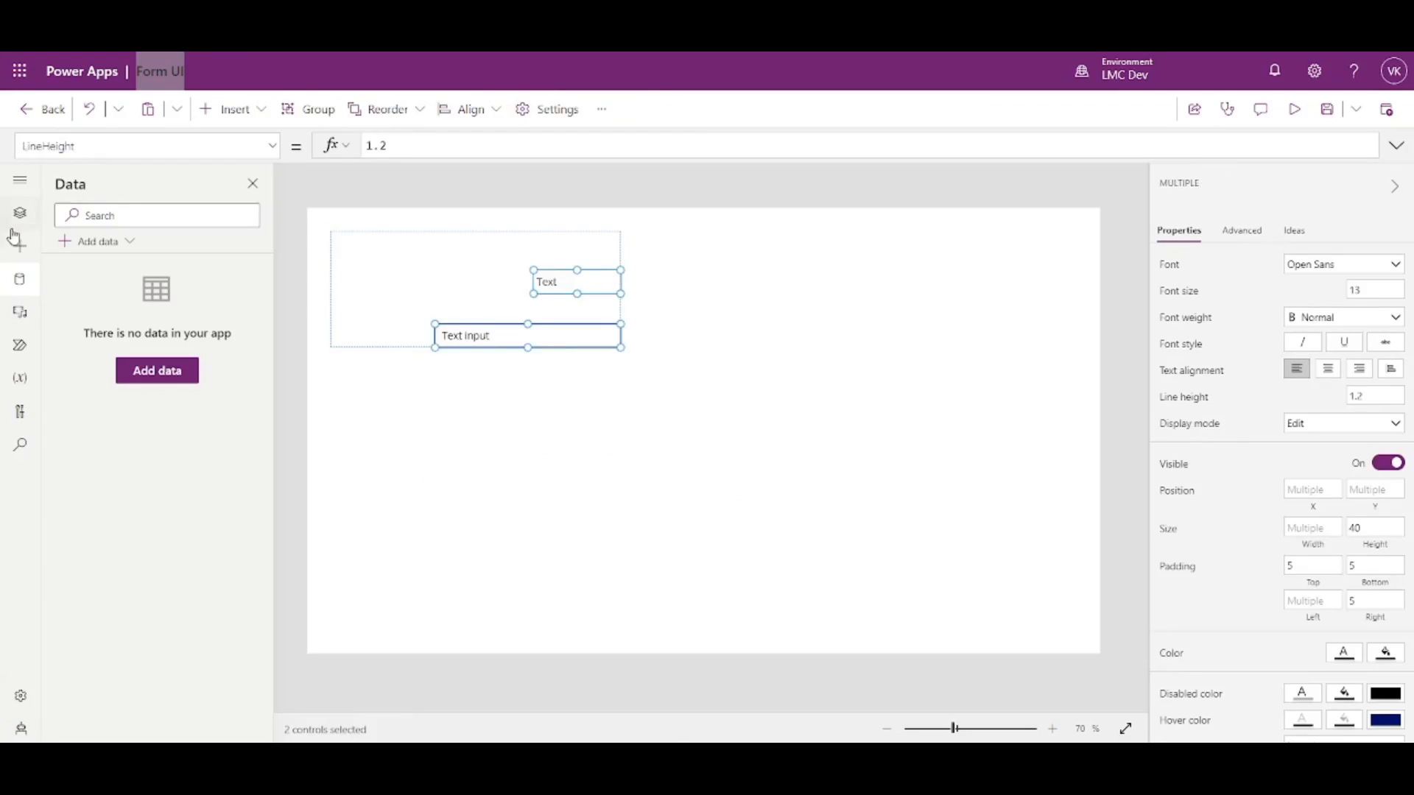
left_click(20, 216)
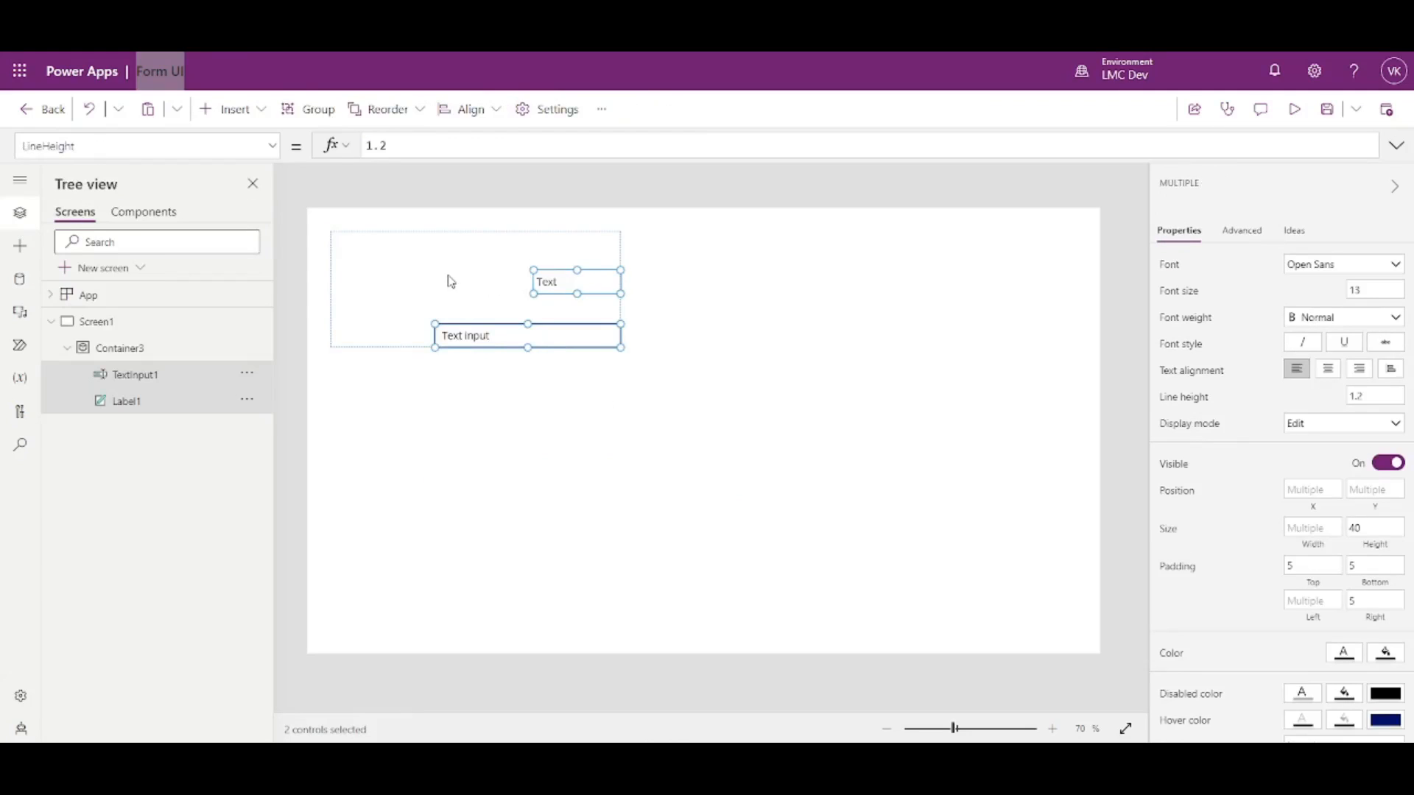
left_click(542, 395)
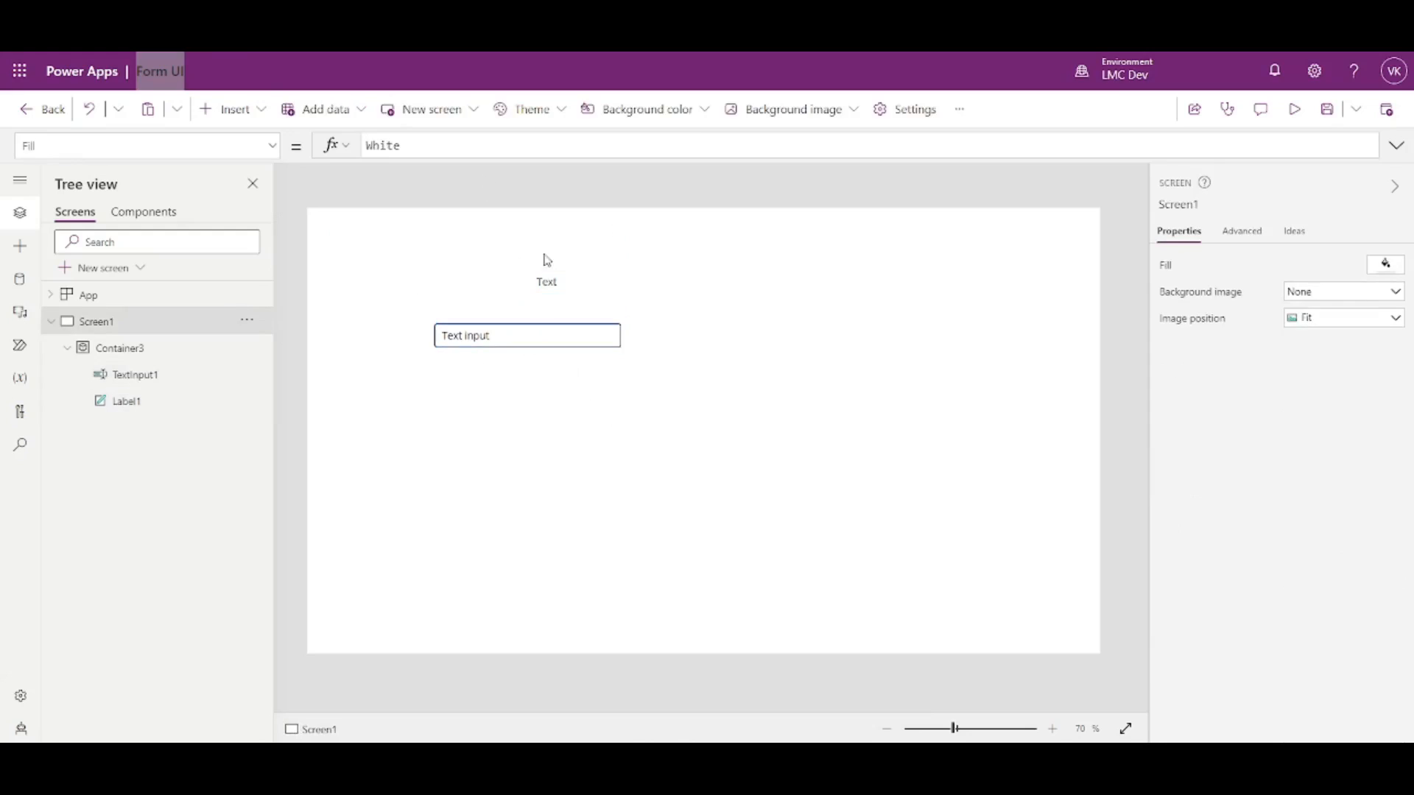
left_click(592, 305)
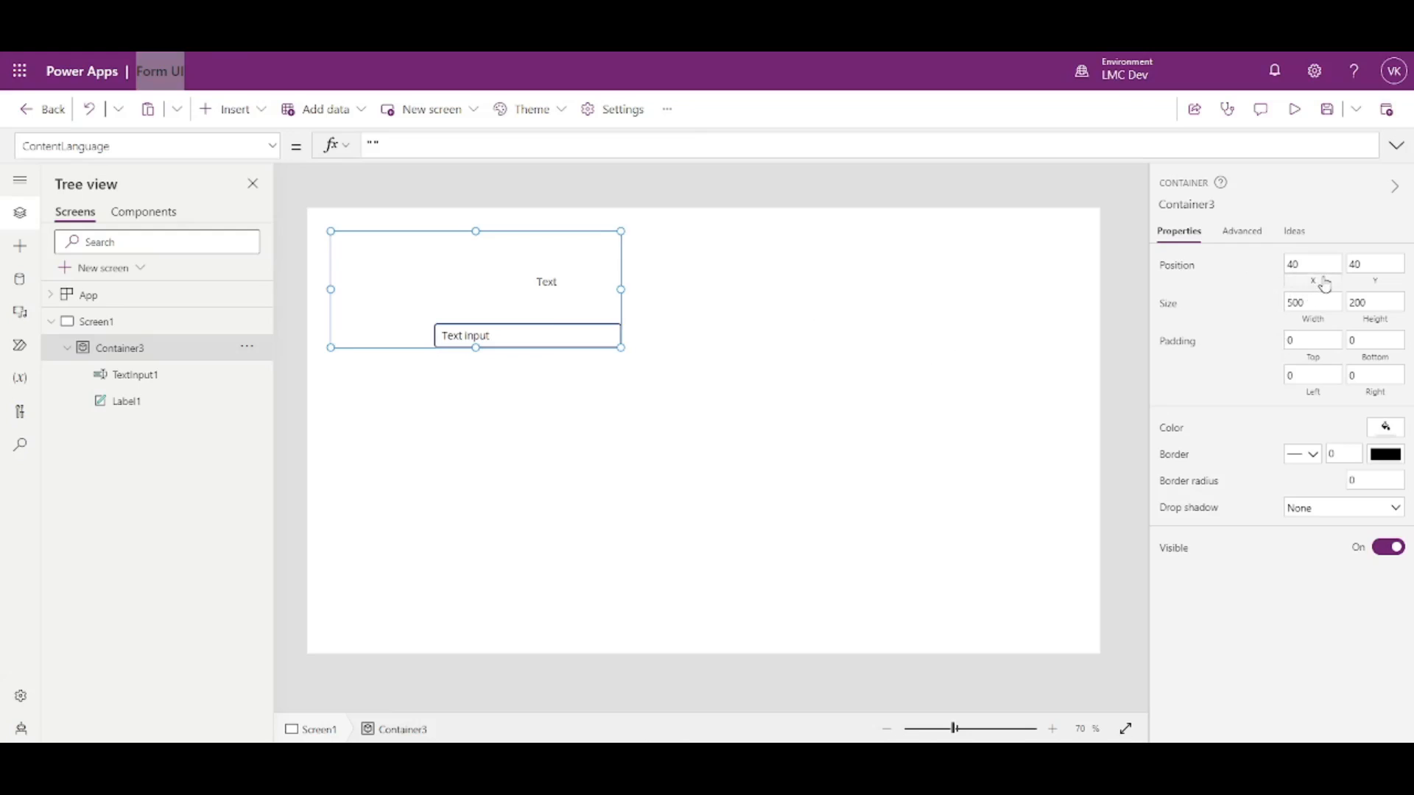
- Move the label to Container3's bottom-left and shrink the container to one row
left_click(574, 286)
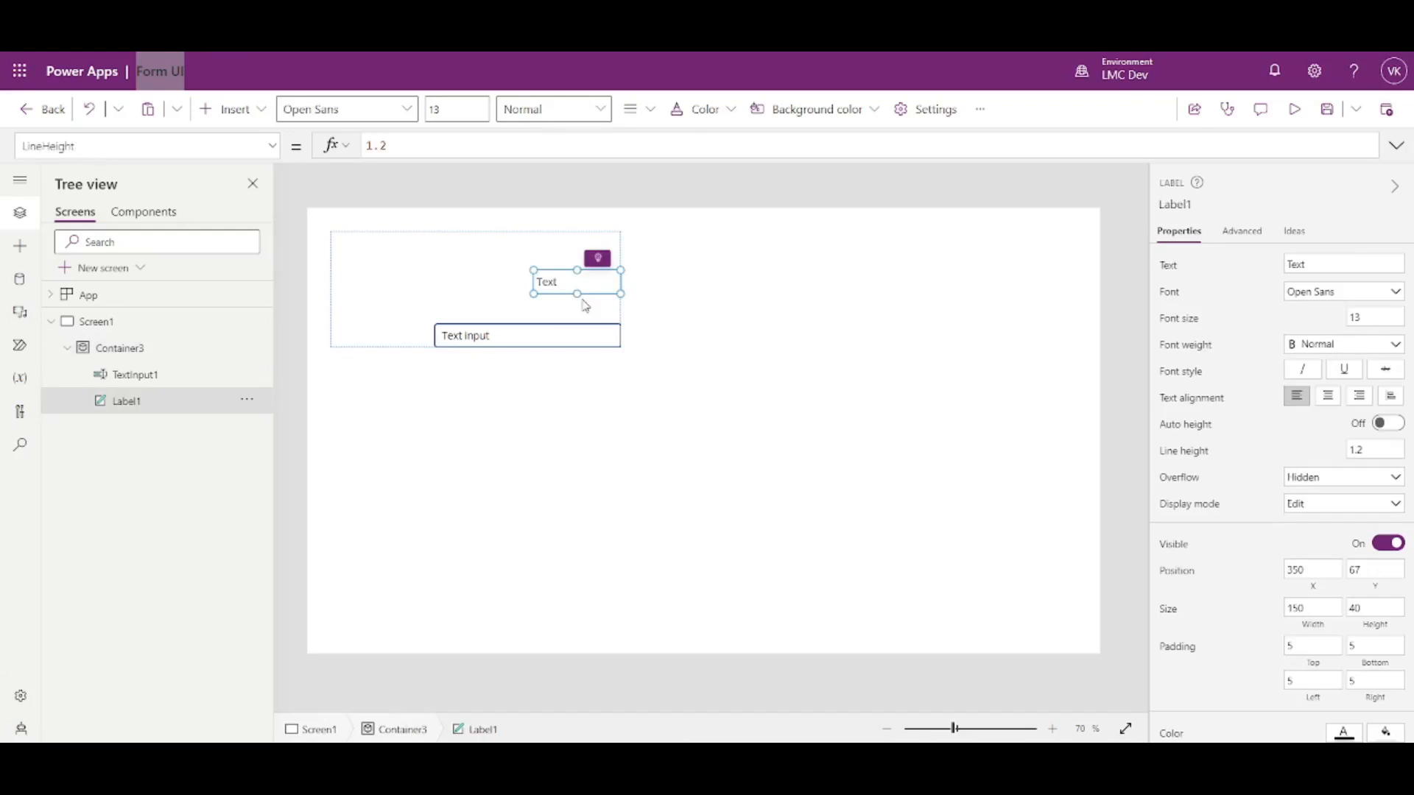
left_click_drag(571, 287, 354, 366)
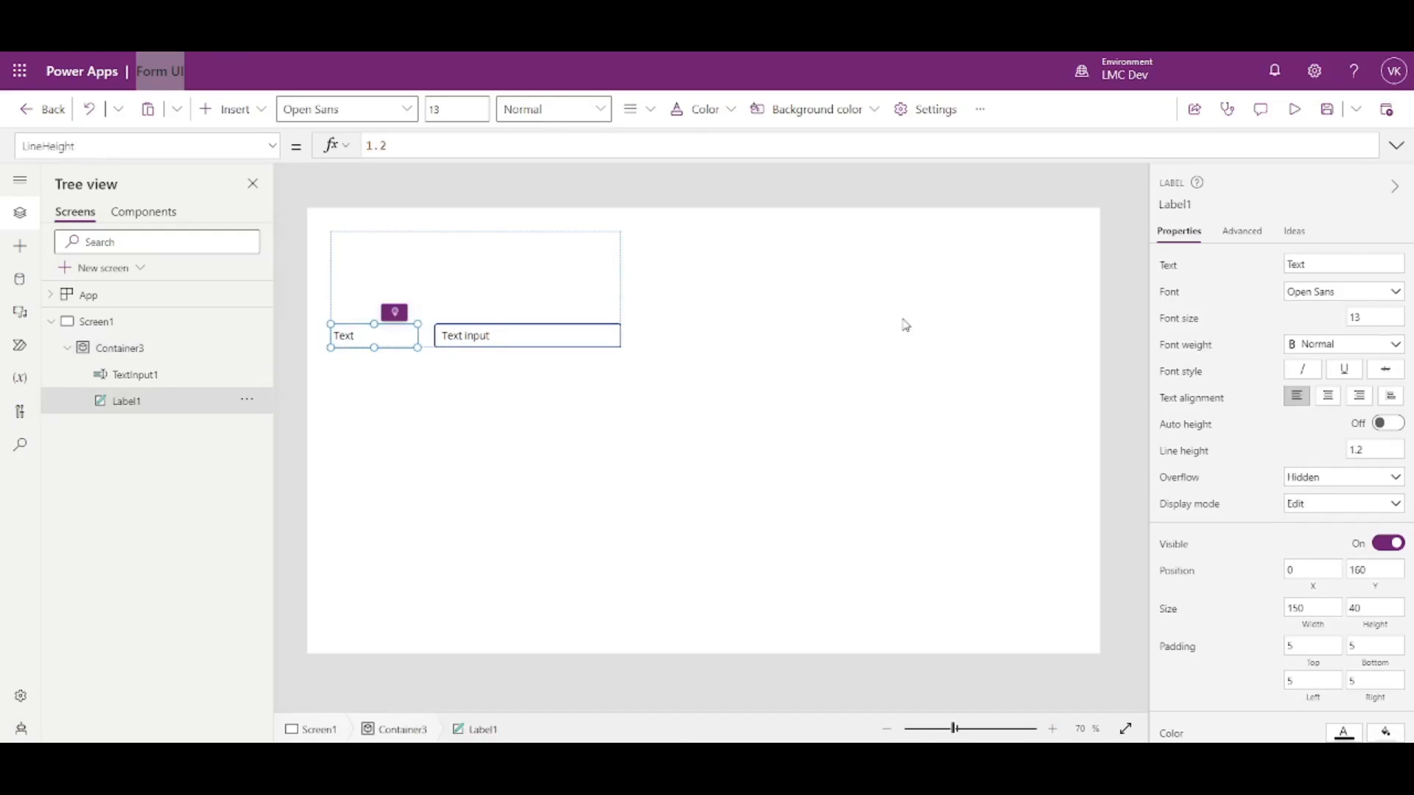
left_click_drag(486, 383, 503, 263)
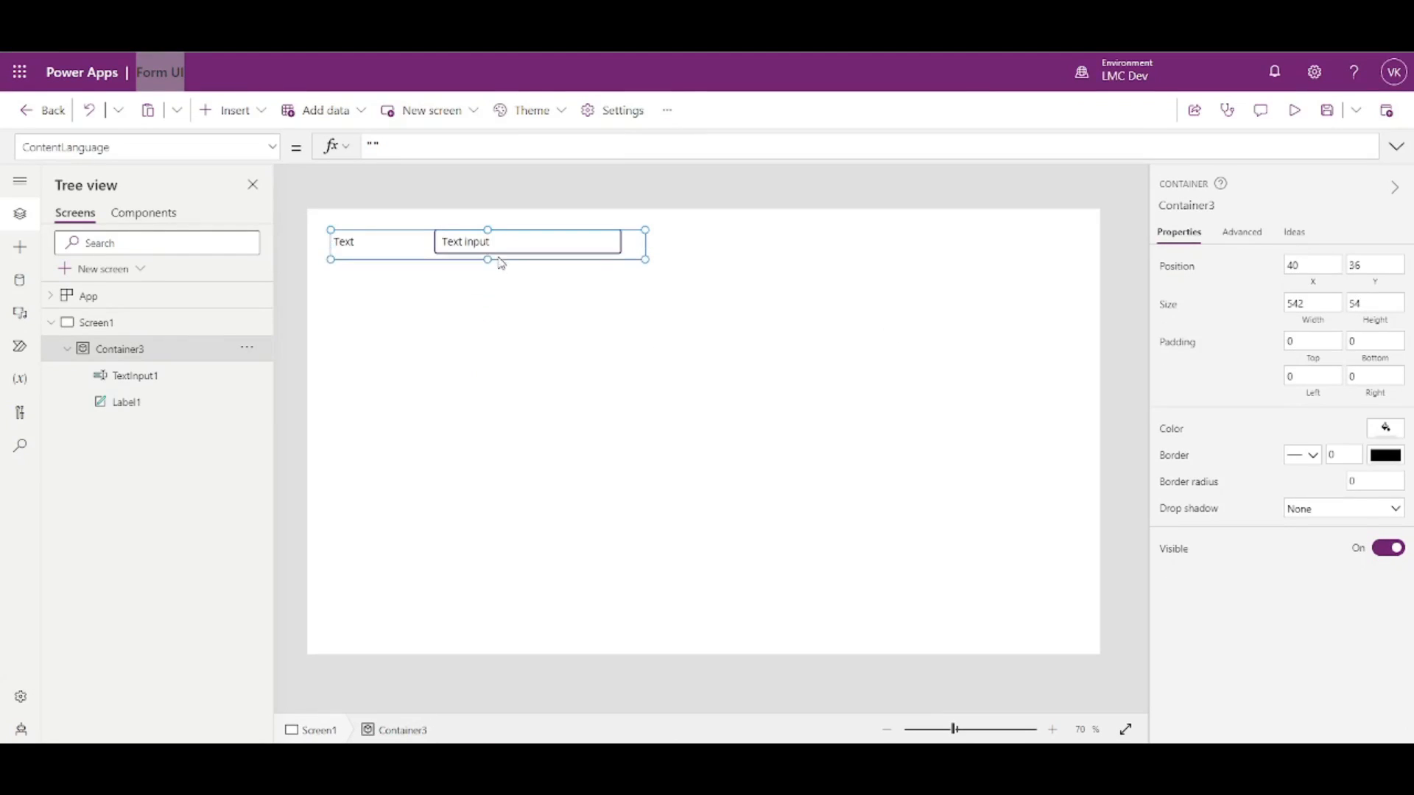
left_click(730, 315)
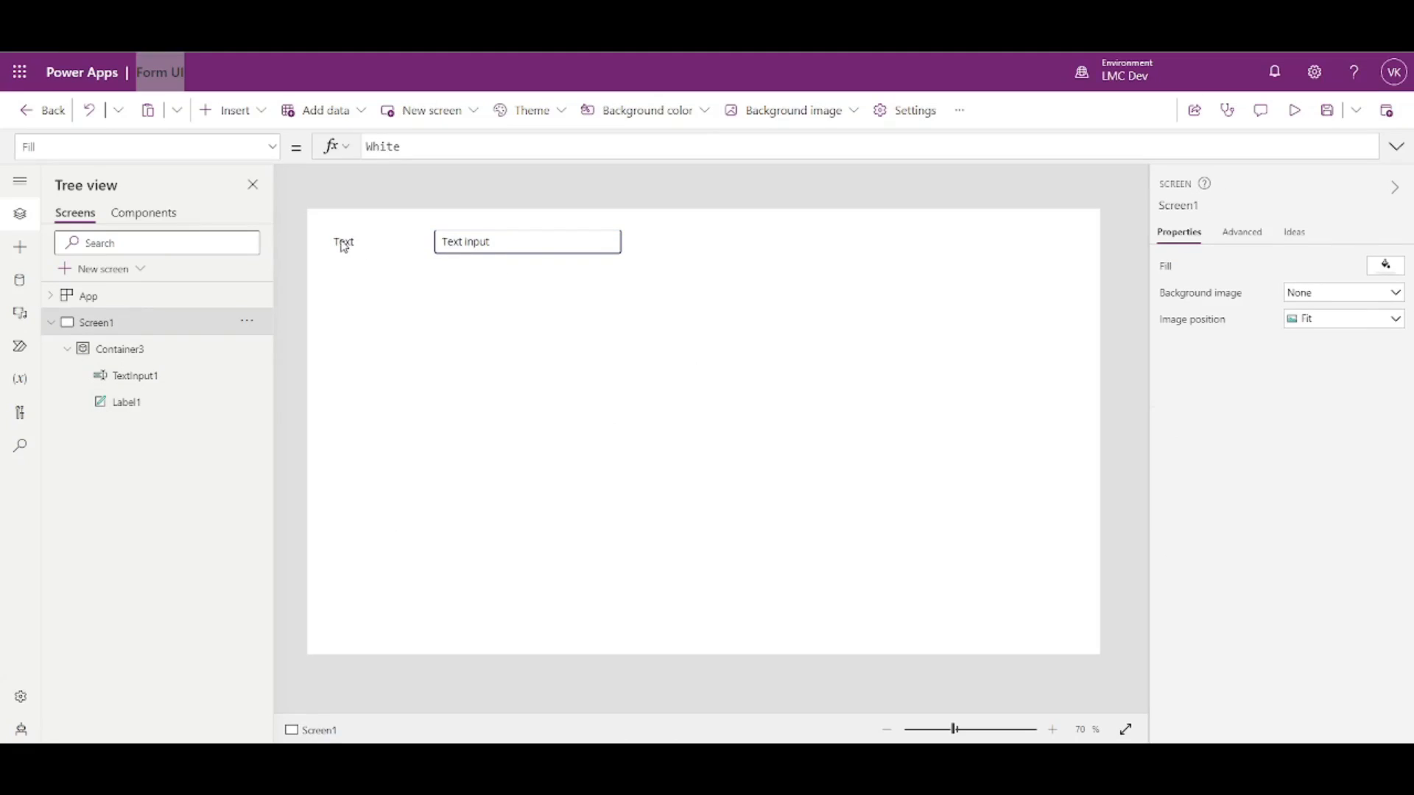
left_click_drag(343, 247, 457, 244)
left_click(595, 251)
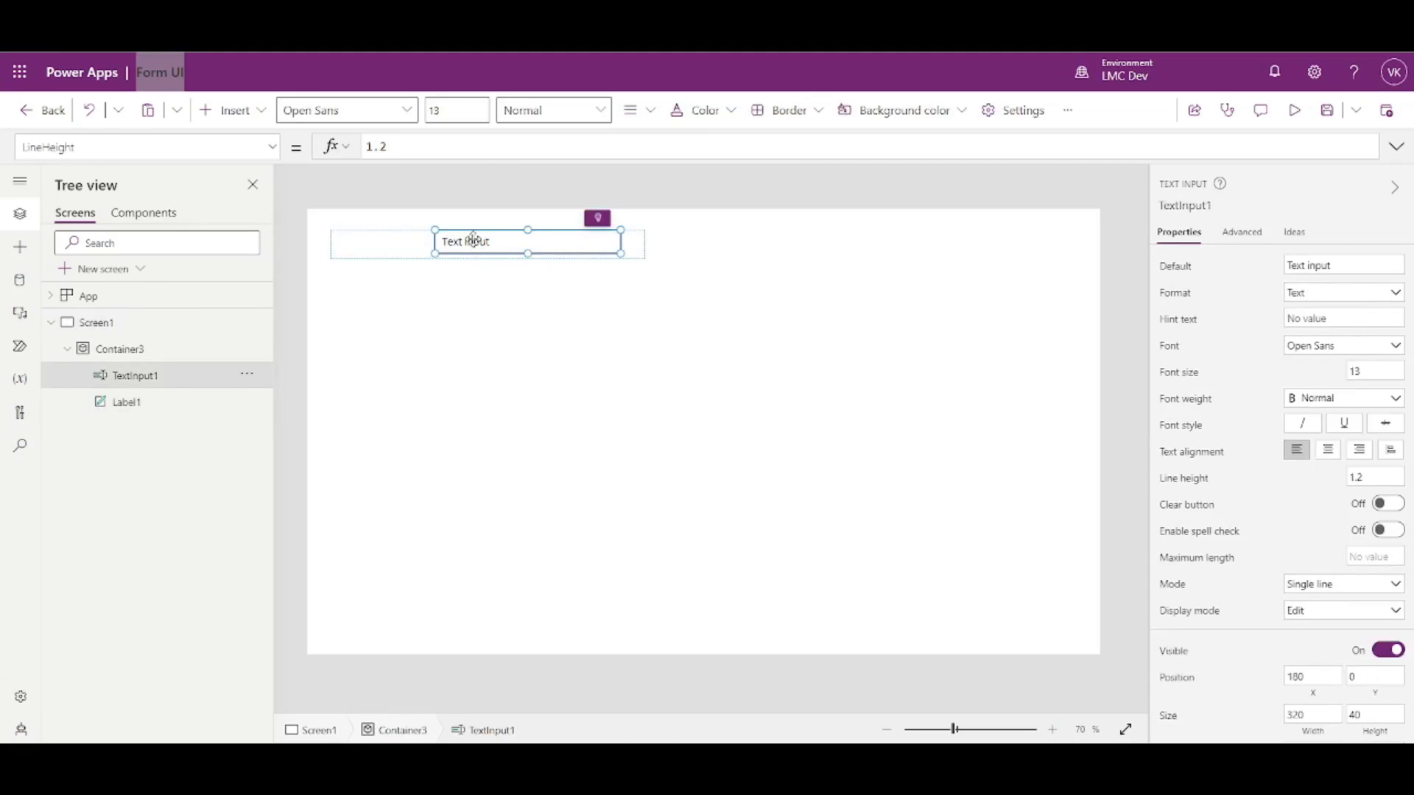
key("ctrl+z")
left_click(419, 344)
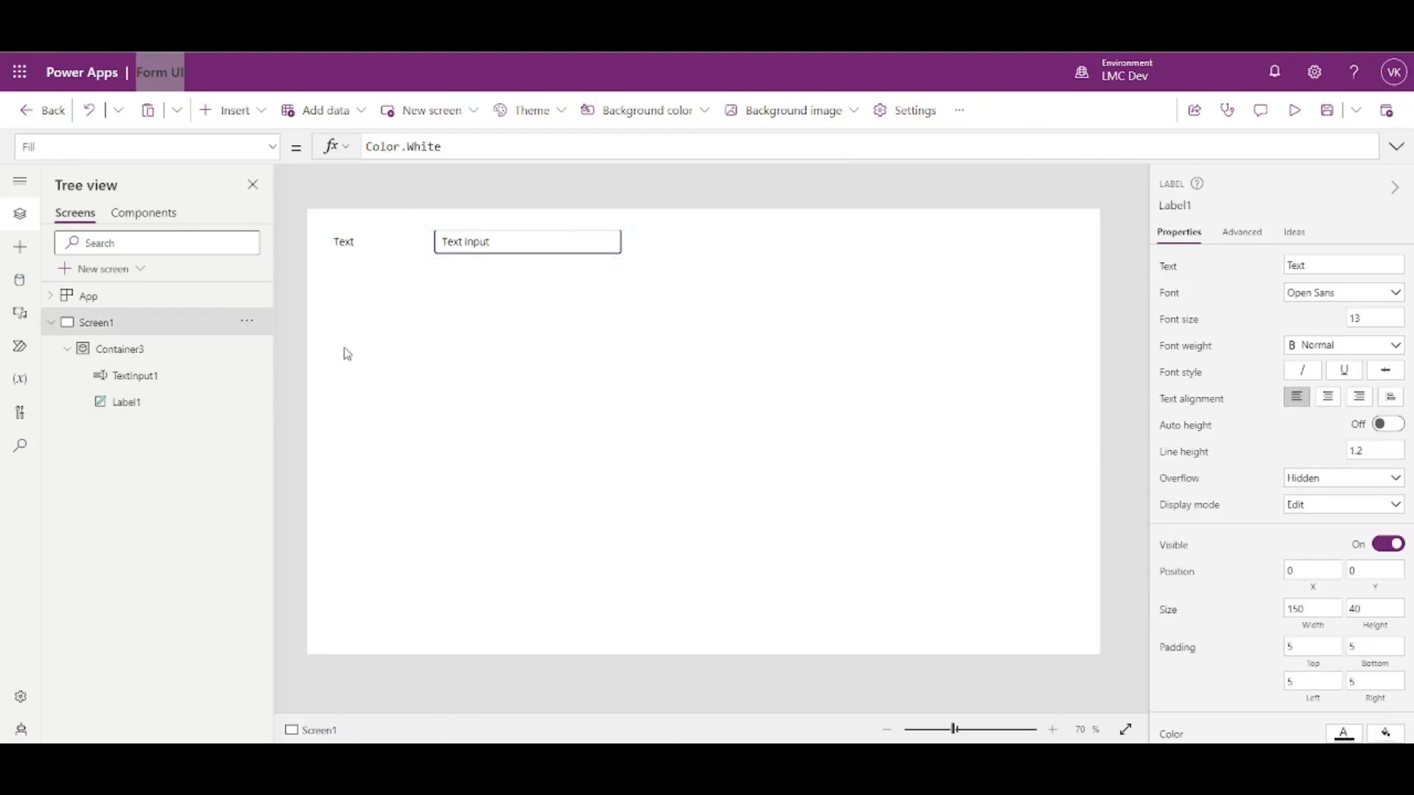
- Move and enlarge Container3, then delete it with its label and text input
left_click(148, 351)
left_click_drag(405, 228, 576, 376)
left_click(676, 495)
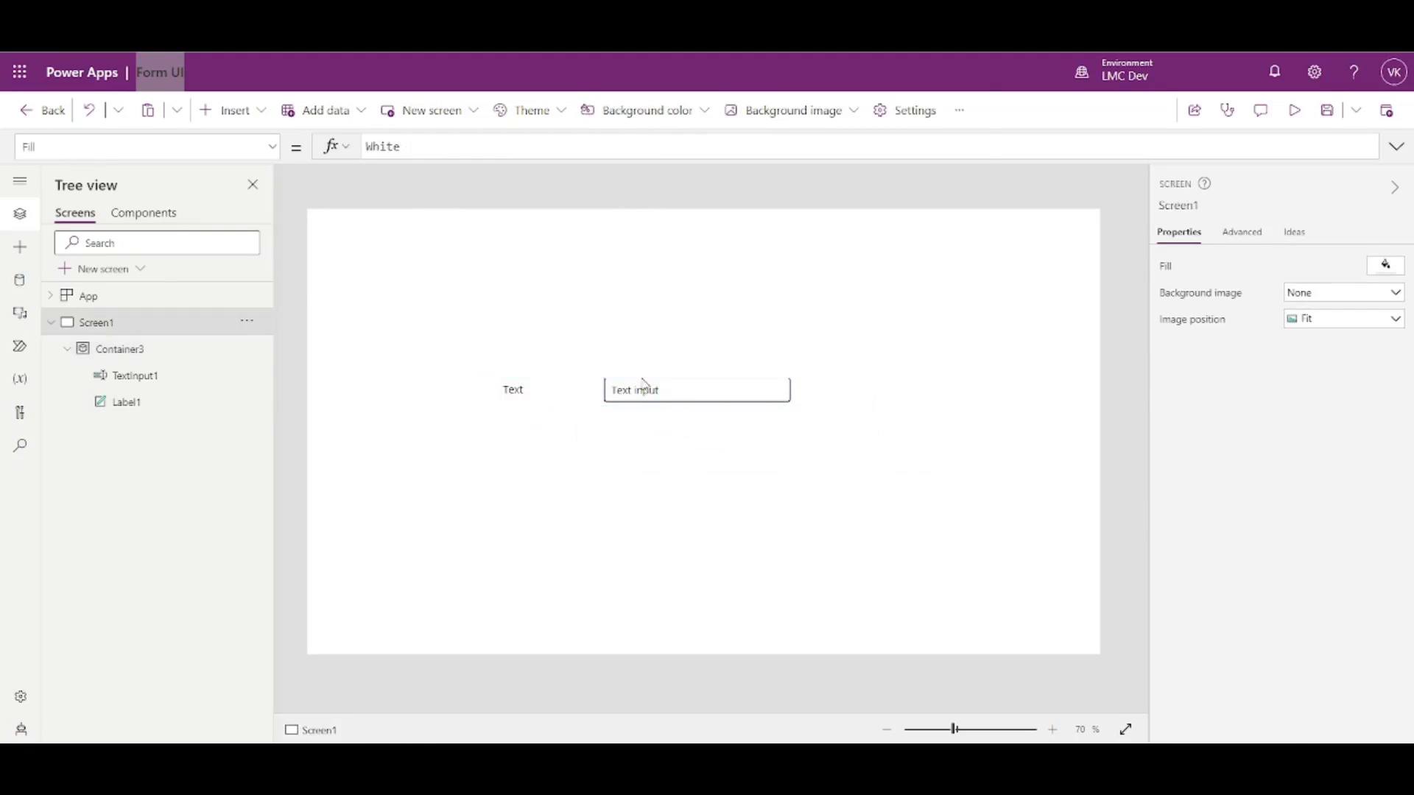
left_click(528, 390)
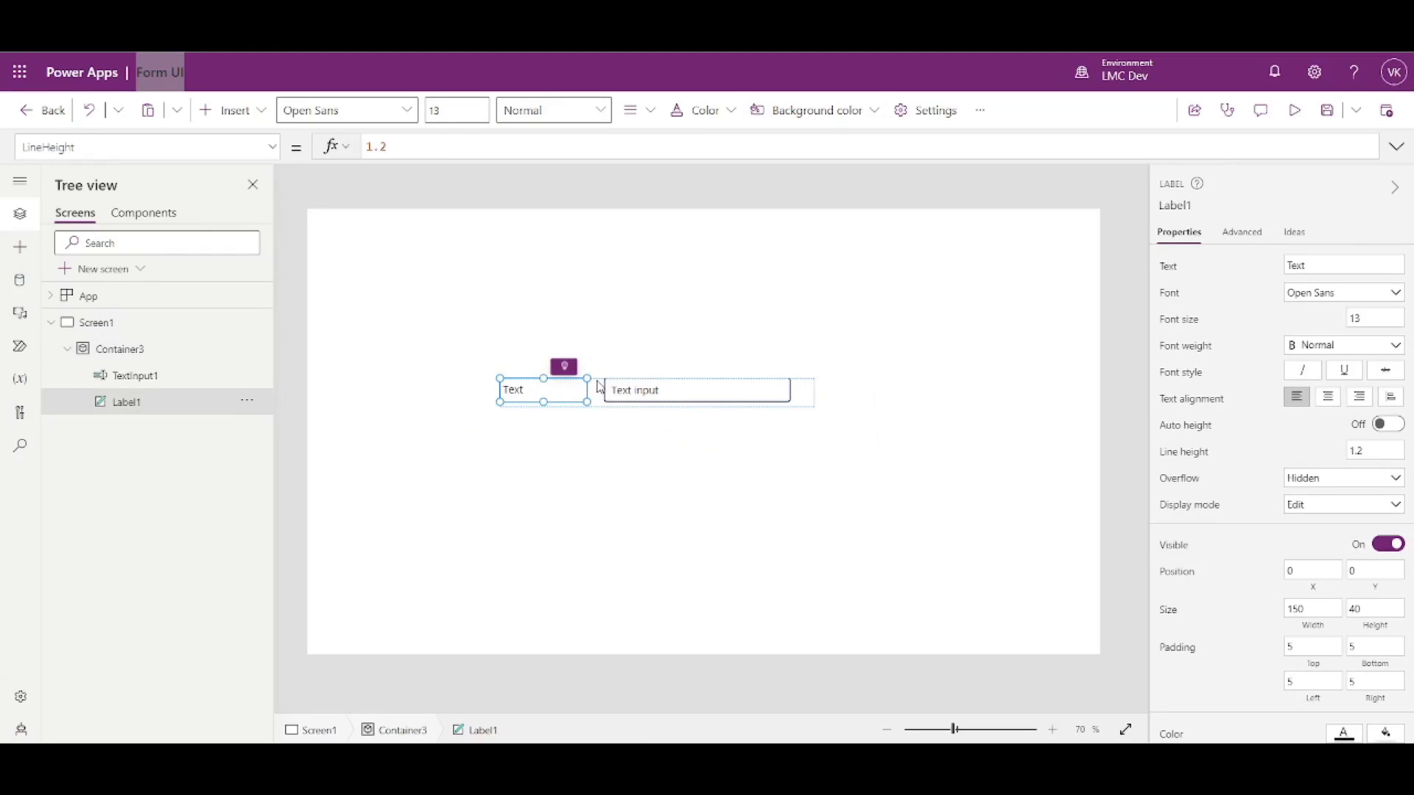
left_click(599, 384)
left_click_drag(500, 379, 369, 285)
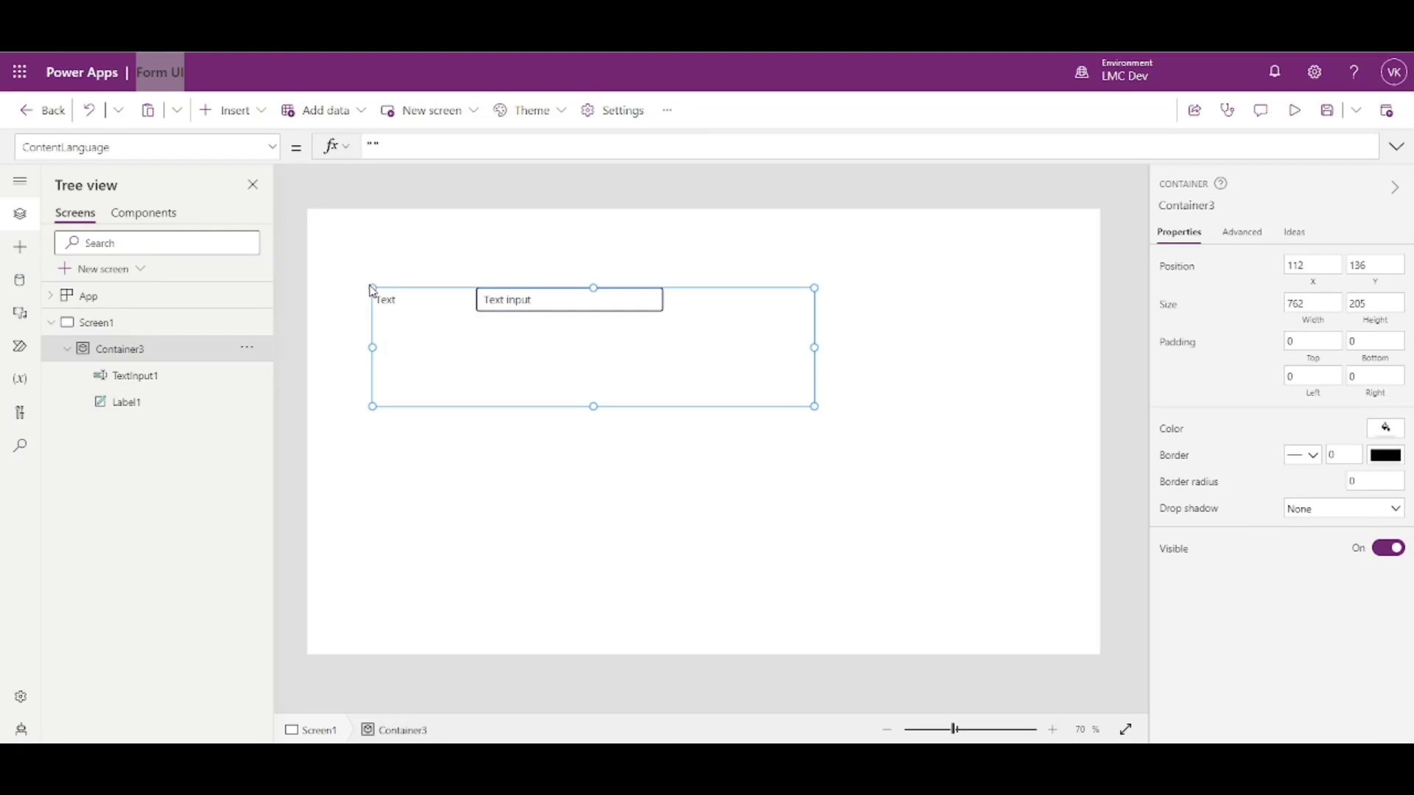
key("Delete")
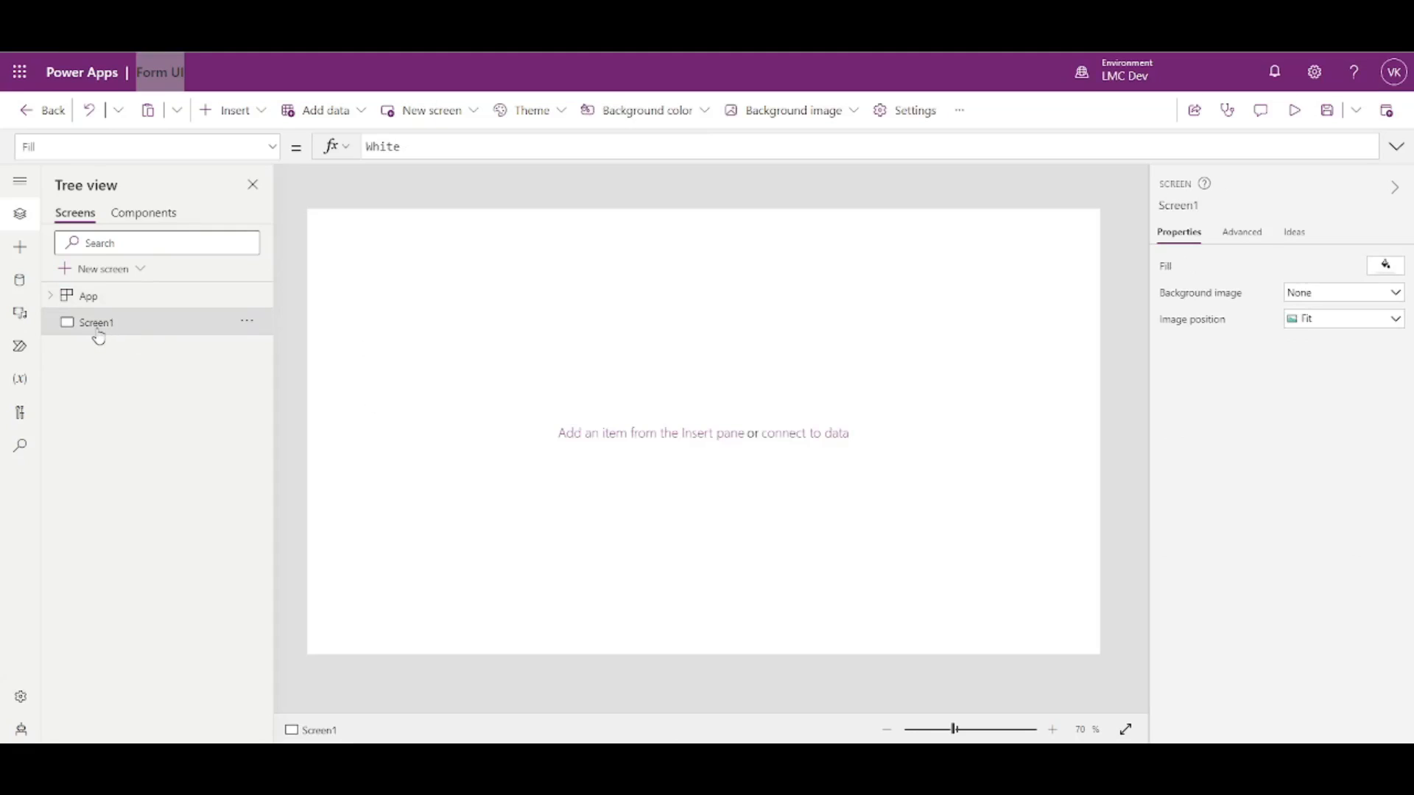
- Insert a new container and rename it Form Container
left_click(250, 112)
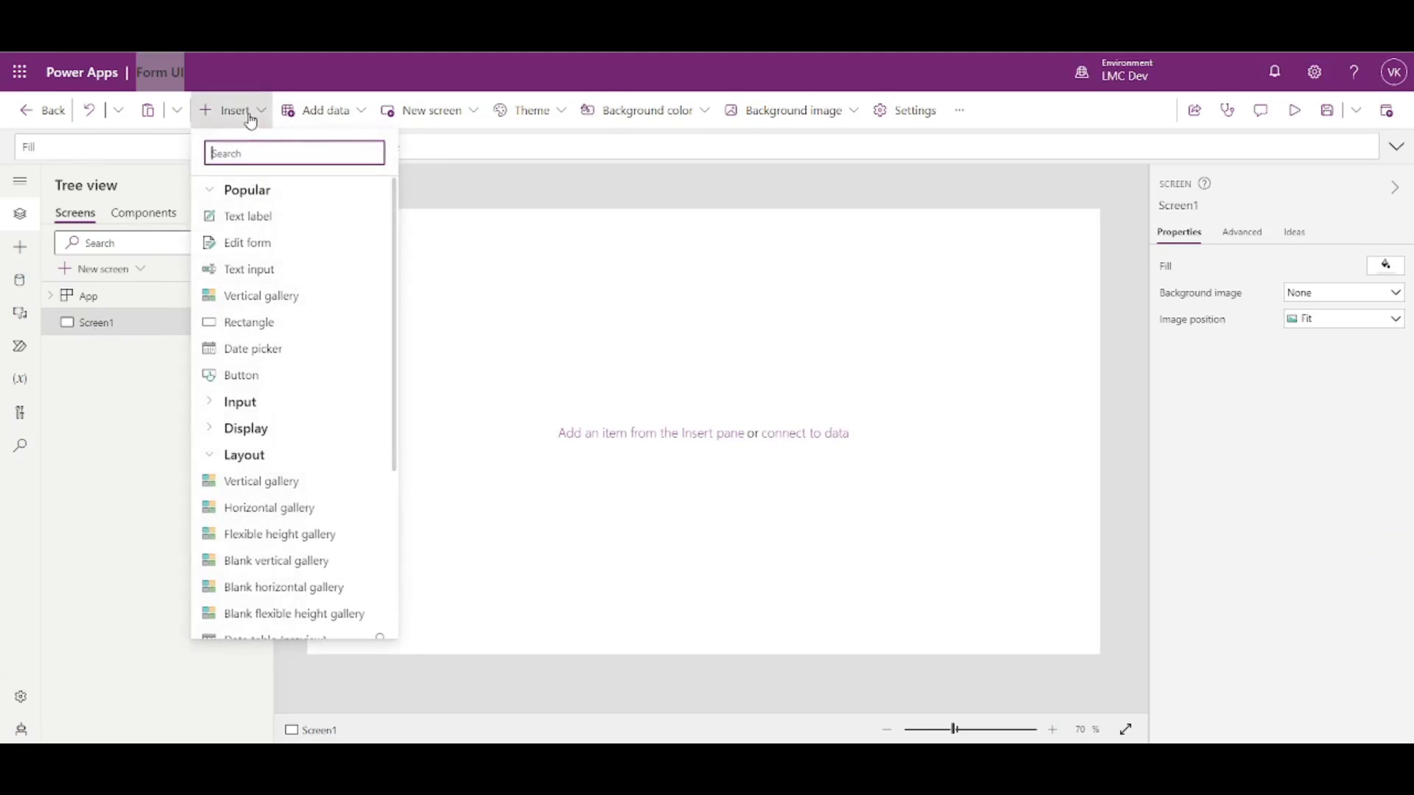
scroll(221, 461, "down", 3)
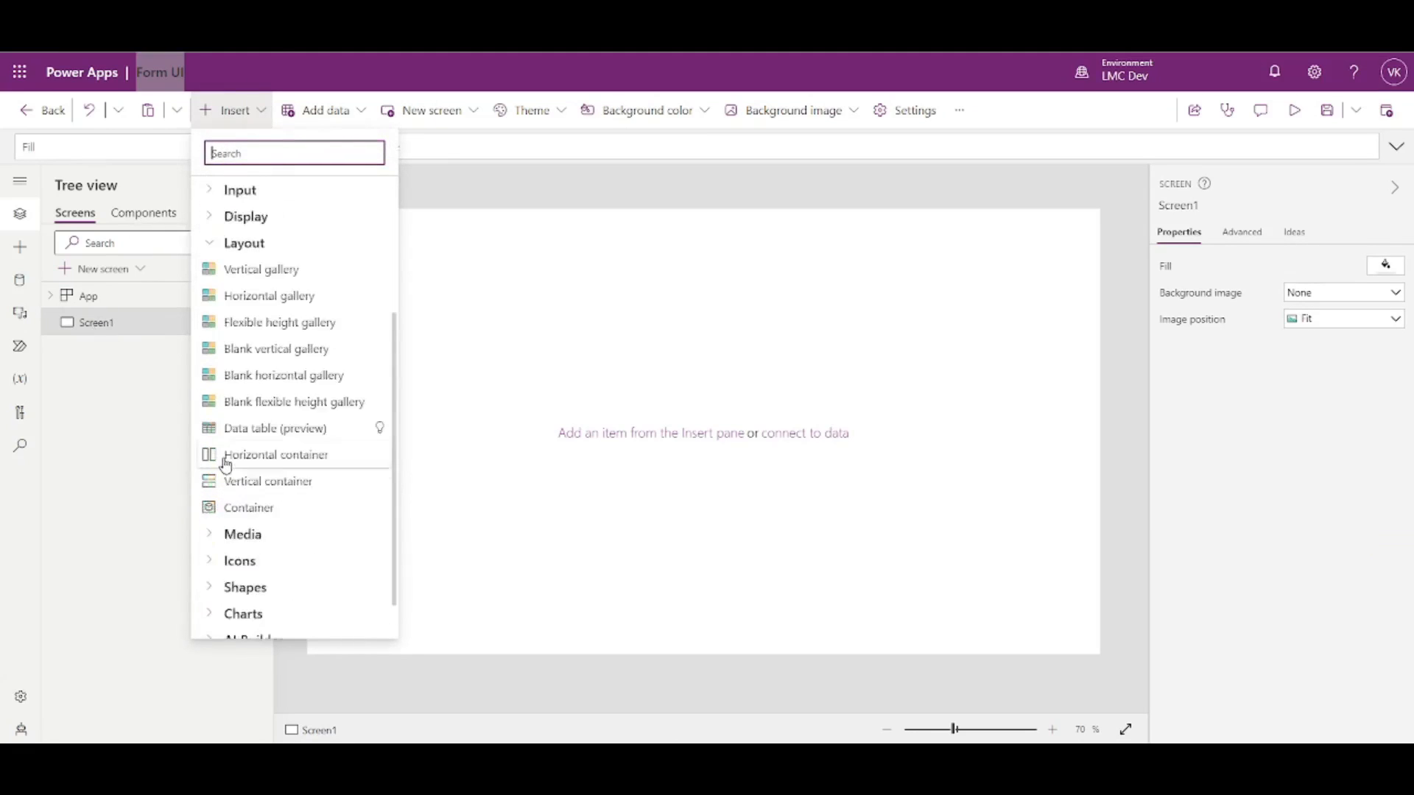
left_click(243, 461)
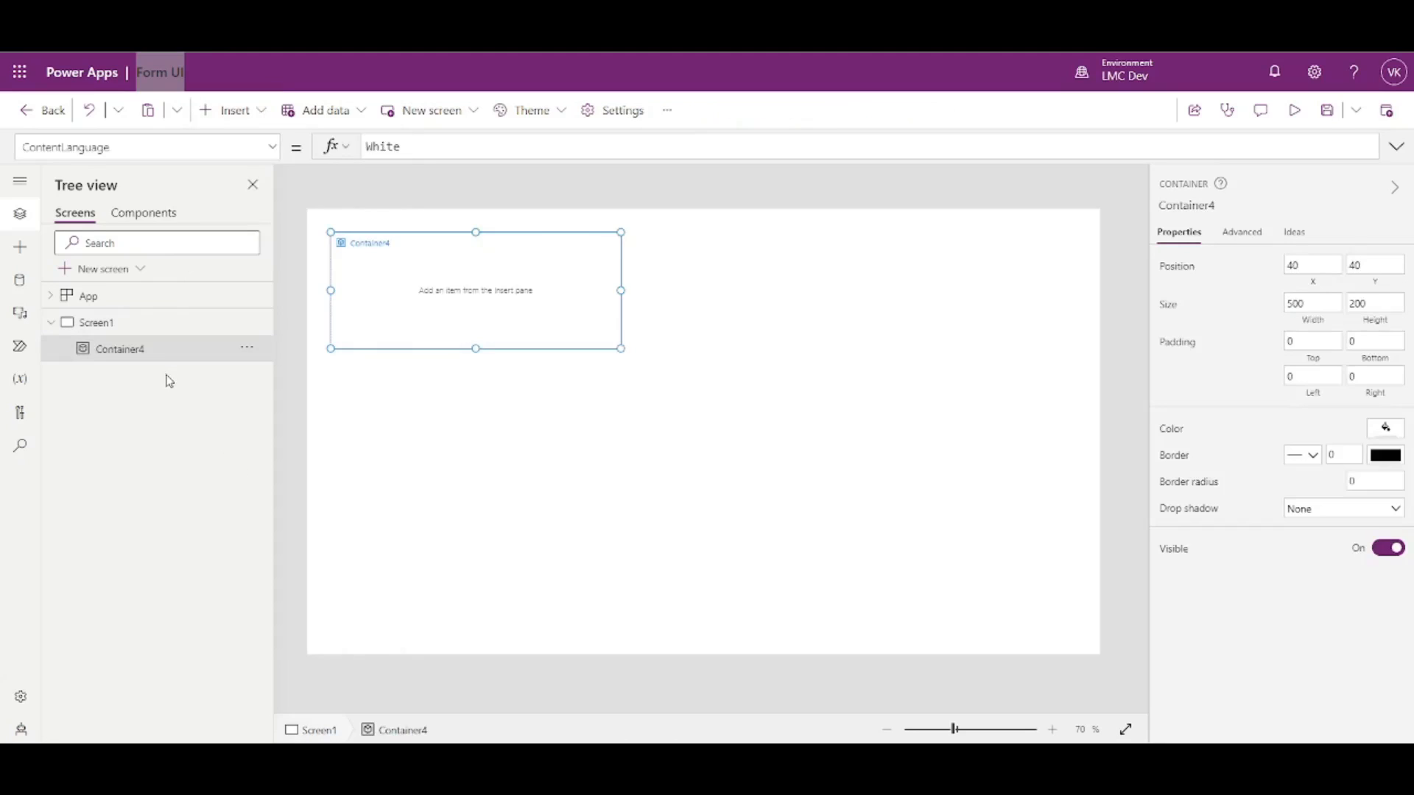
double_click(153, 351)
type("Form")
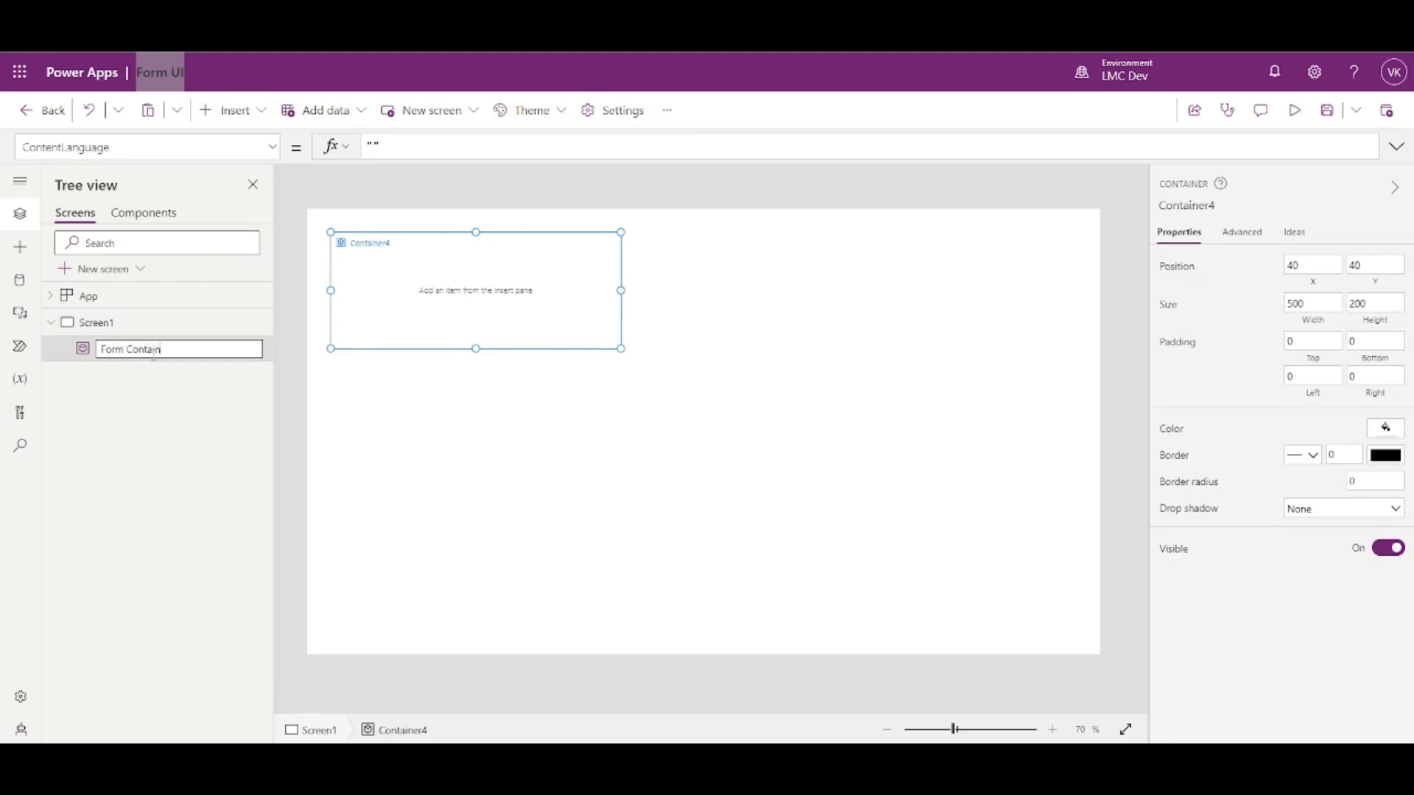
key("Return")
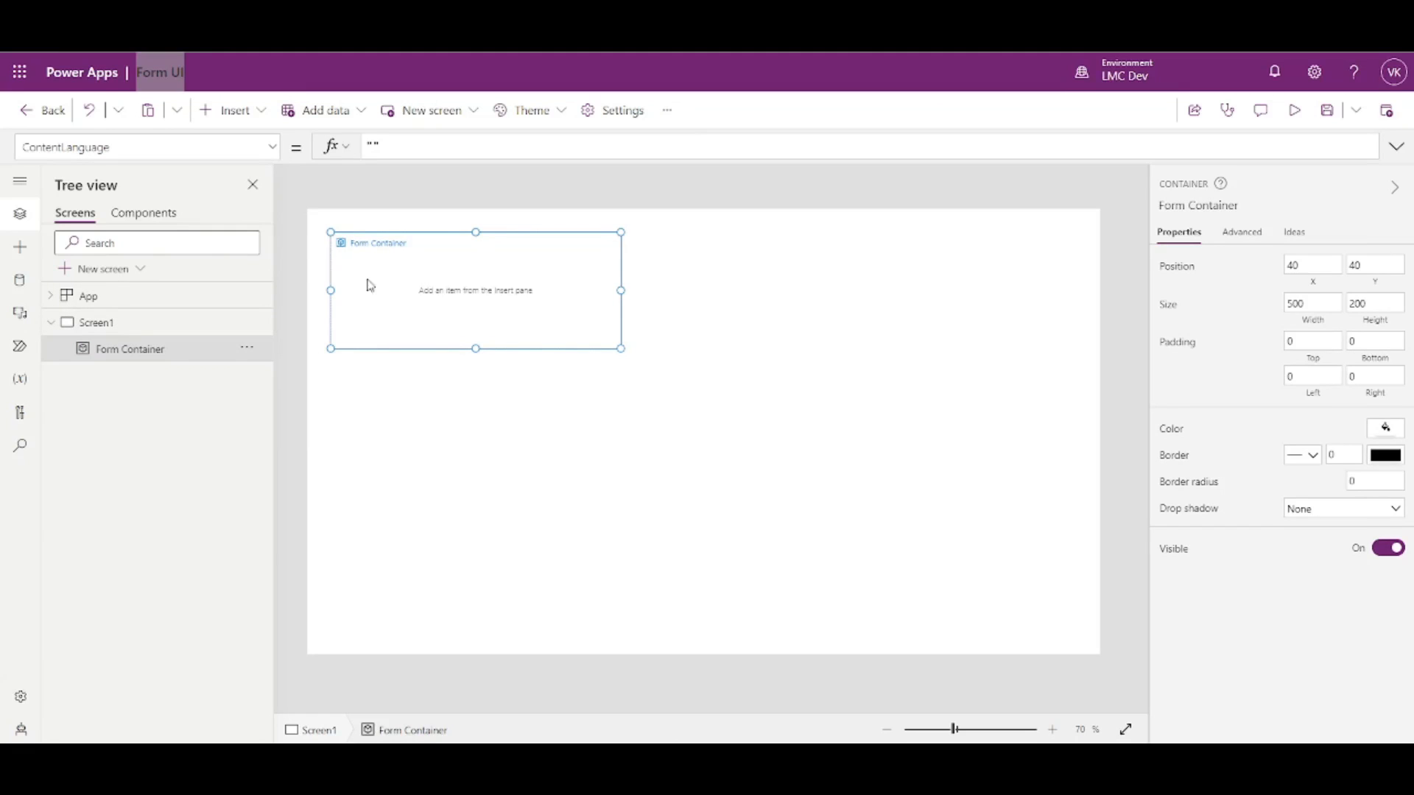
- Fill Form Container with the purple standard colour
left_click(1382, 425)
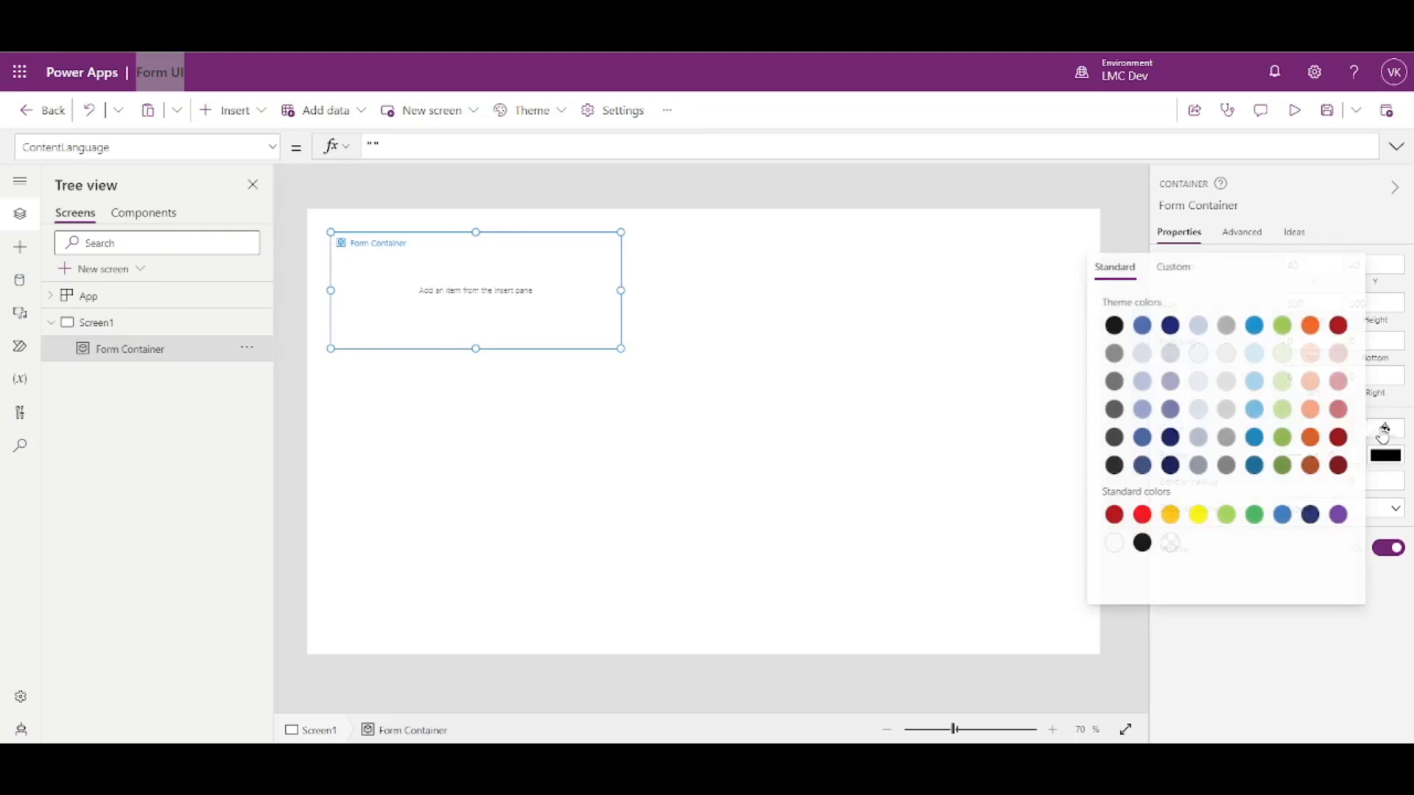
left_click(1330, 515)
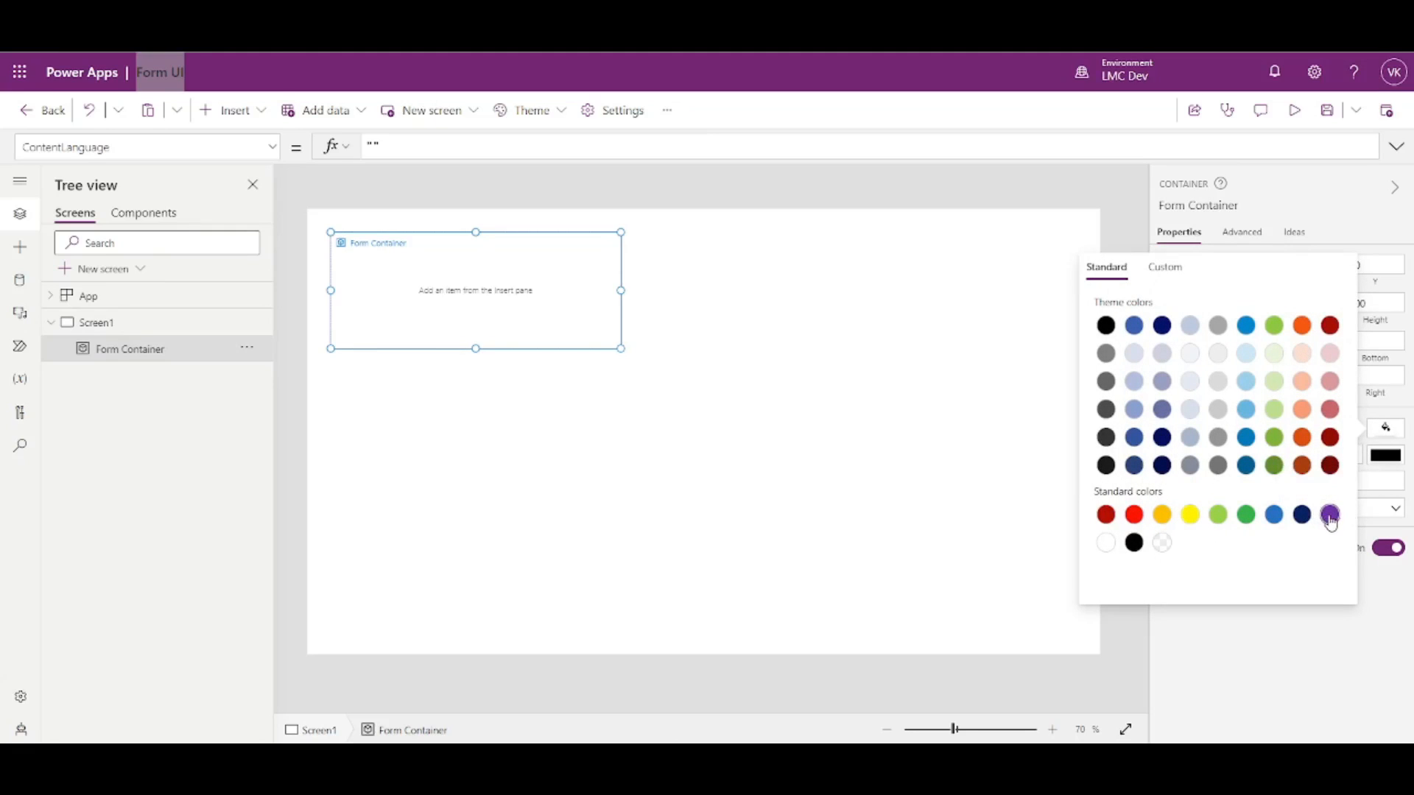
left_click(1304, 658)
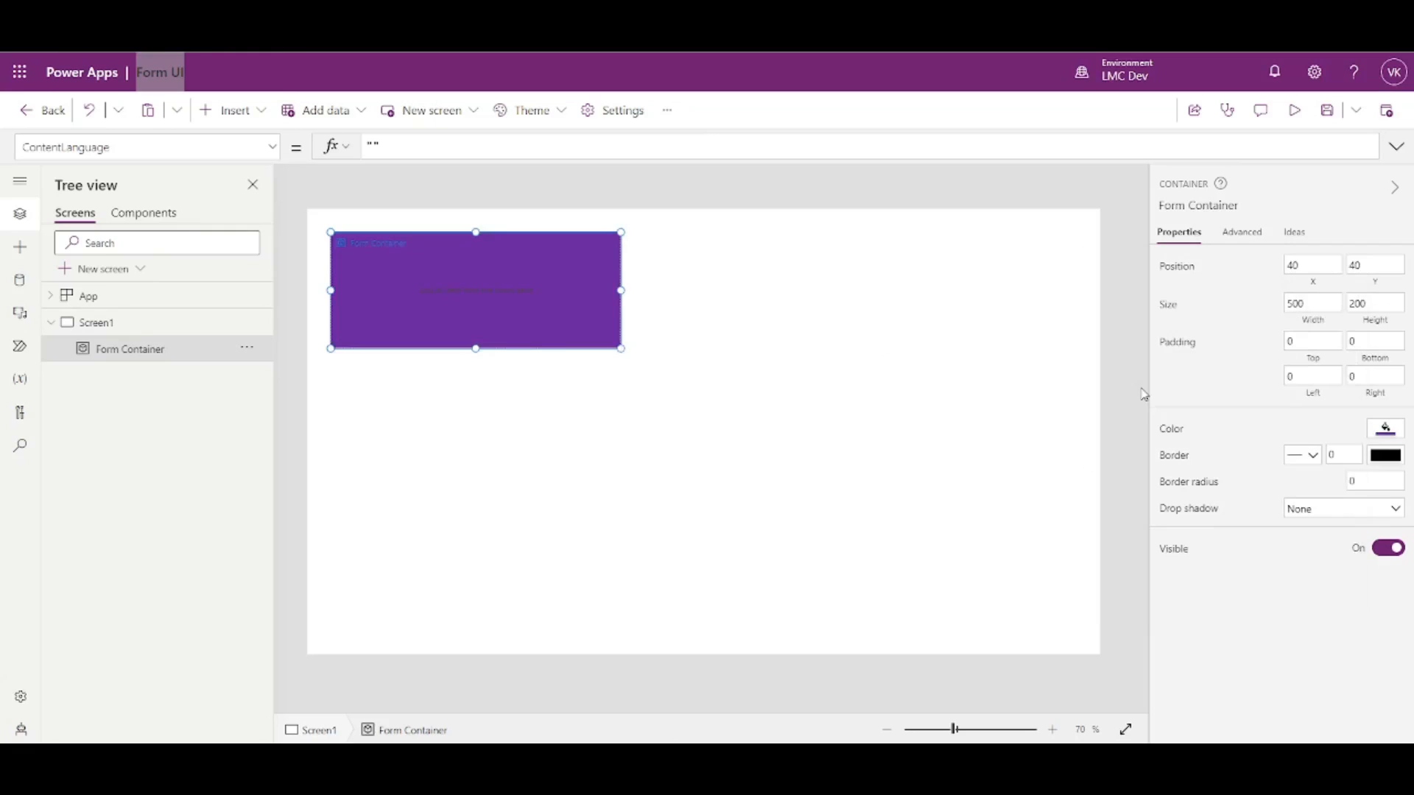
left_click(1103, 379)
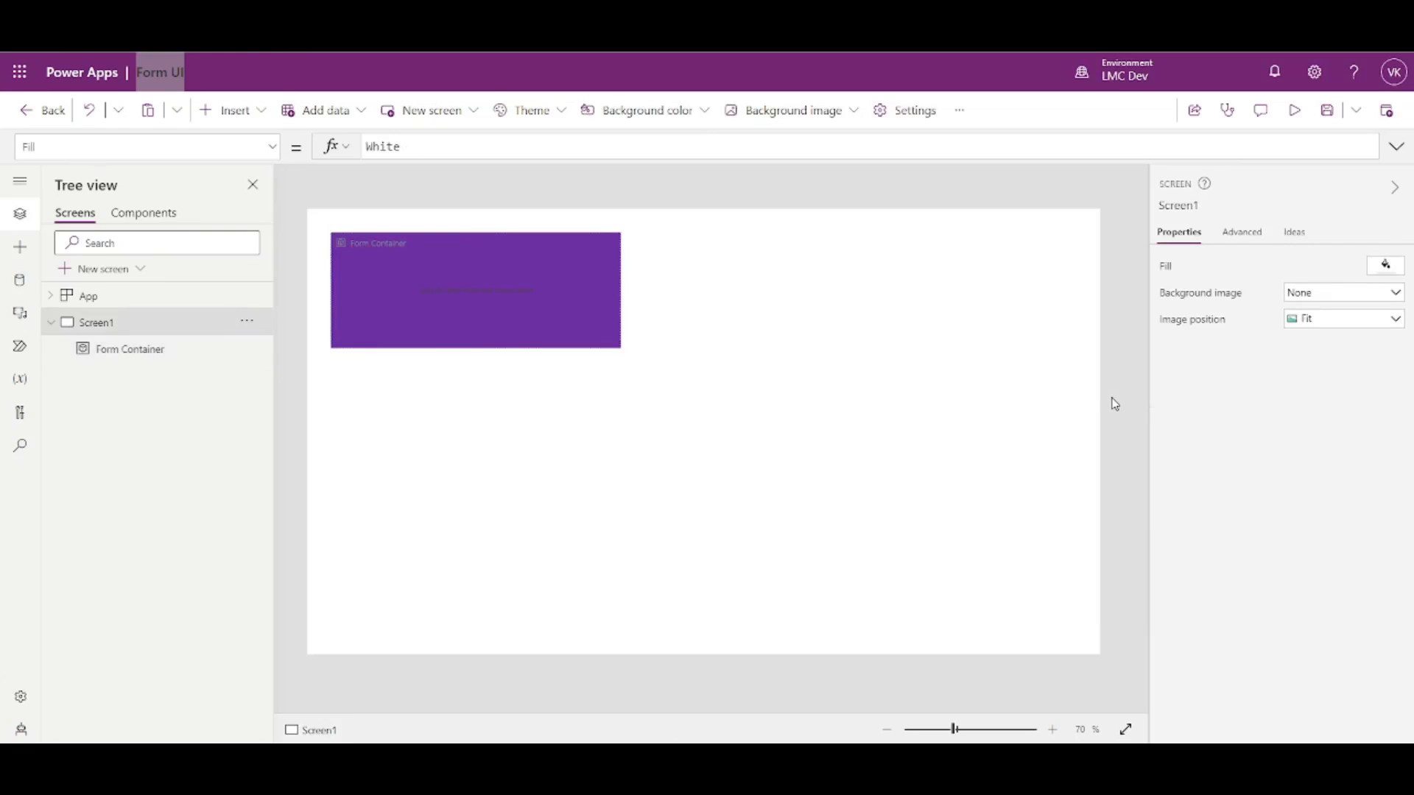
left_click(390, 316)
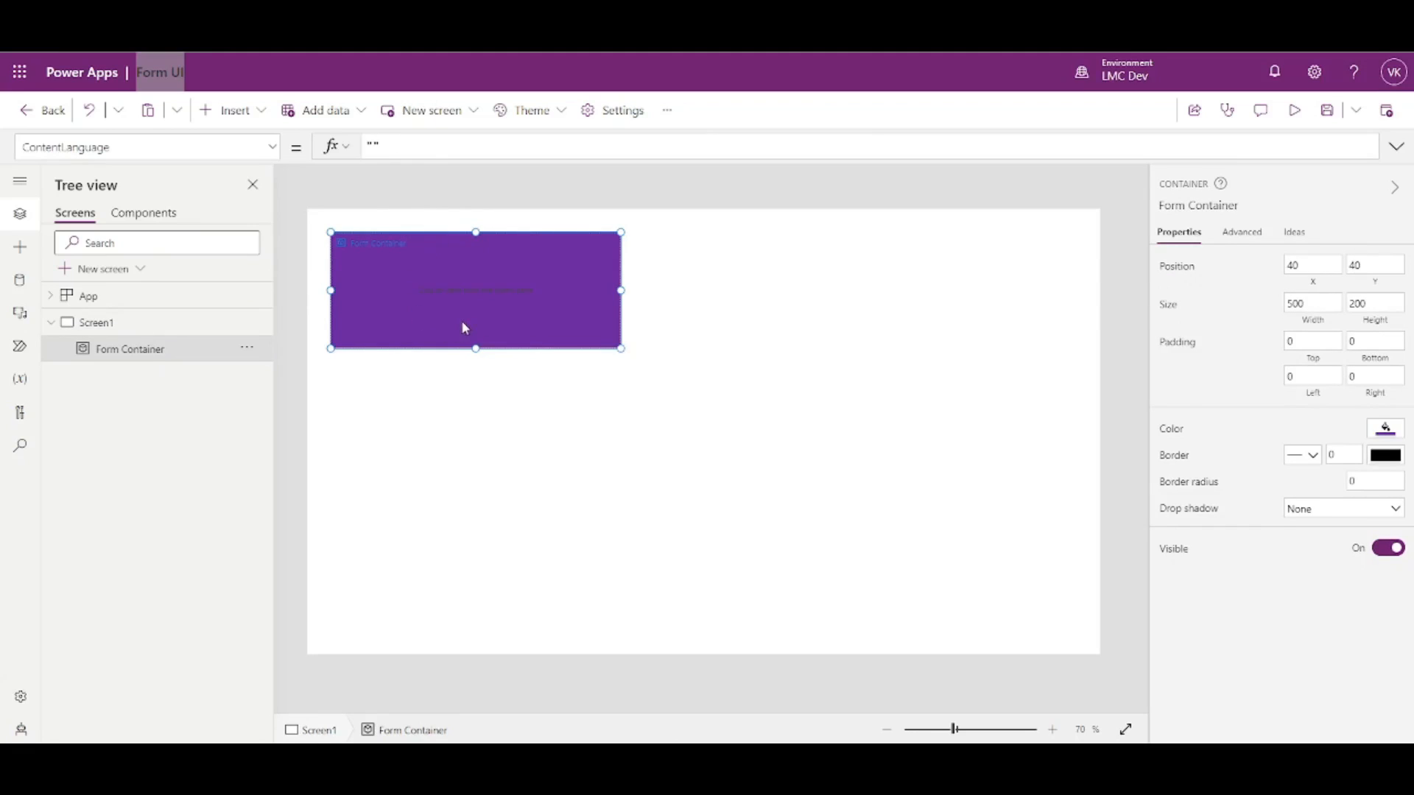
left_click(404, 360)
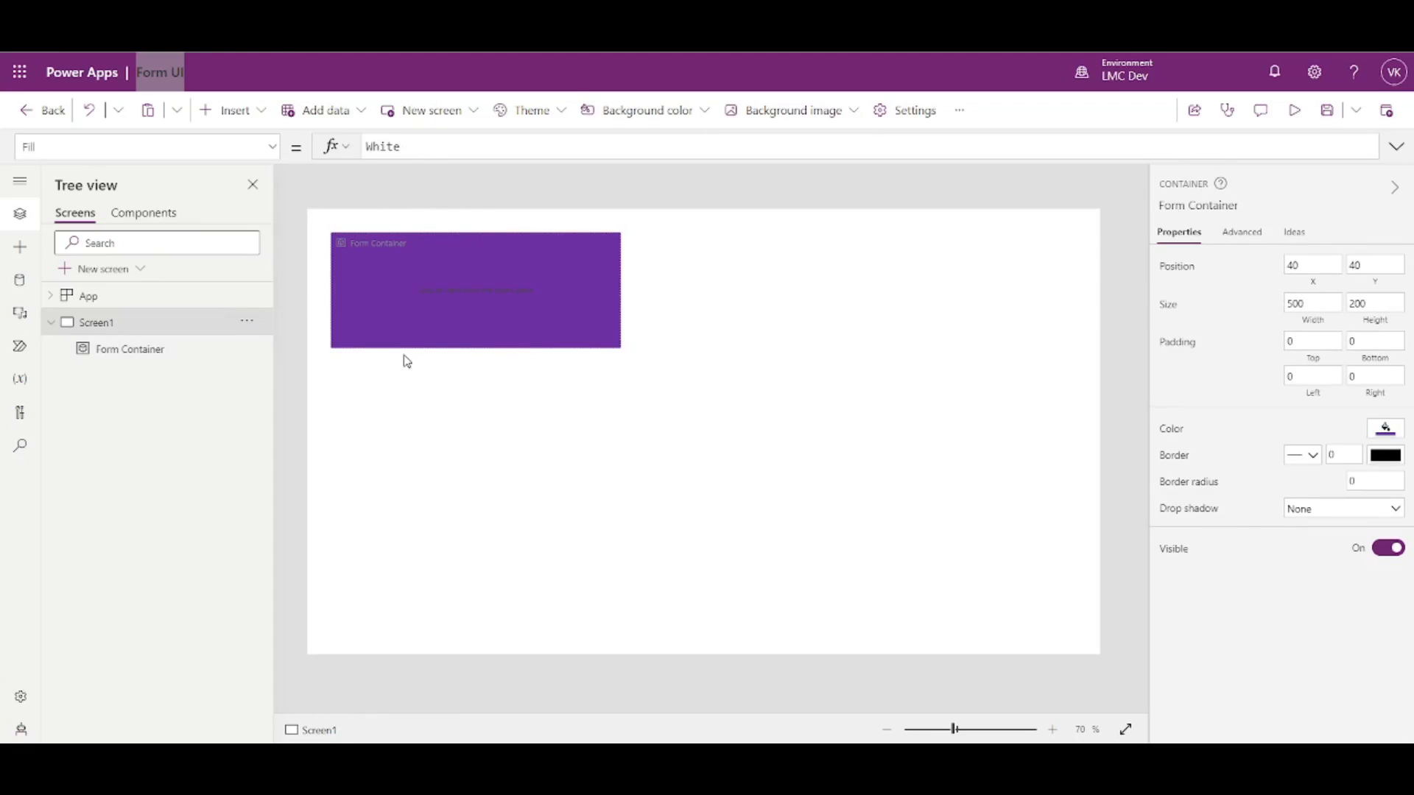
left_click(338, 306)
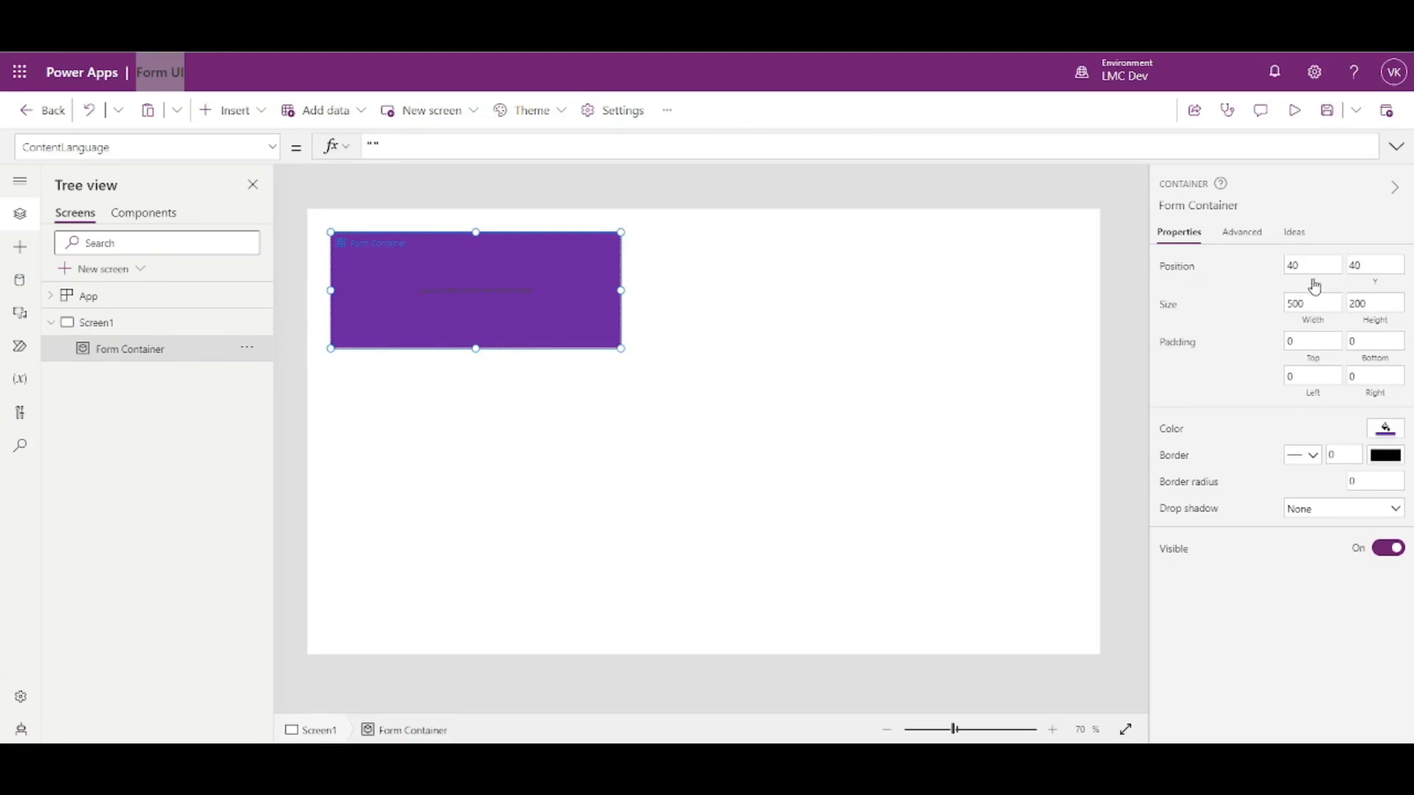
- Position Form Container at X 0, Y 0
double_click(1293, 266)
type("500")
left_click(1249, 297)
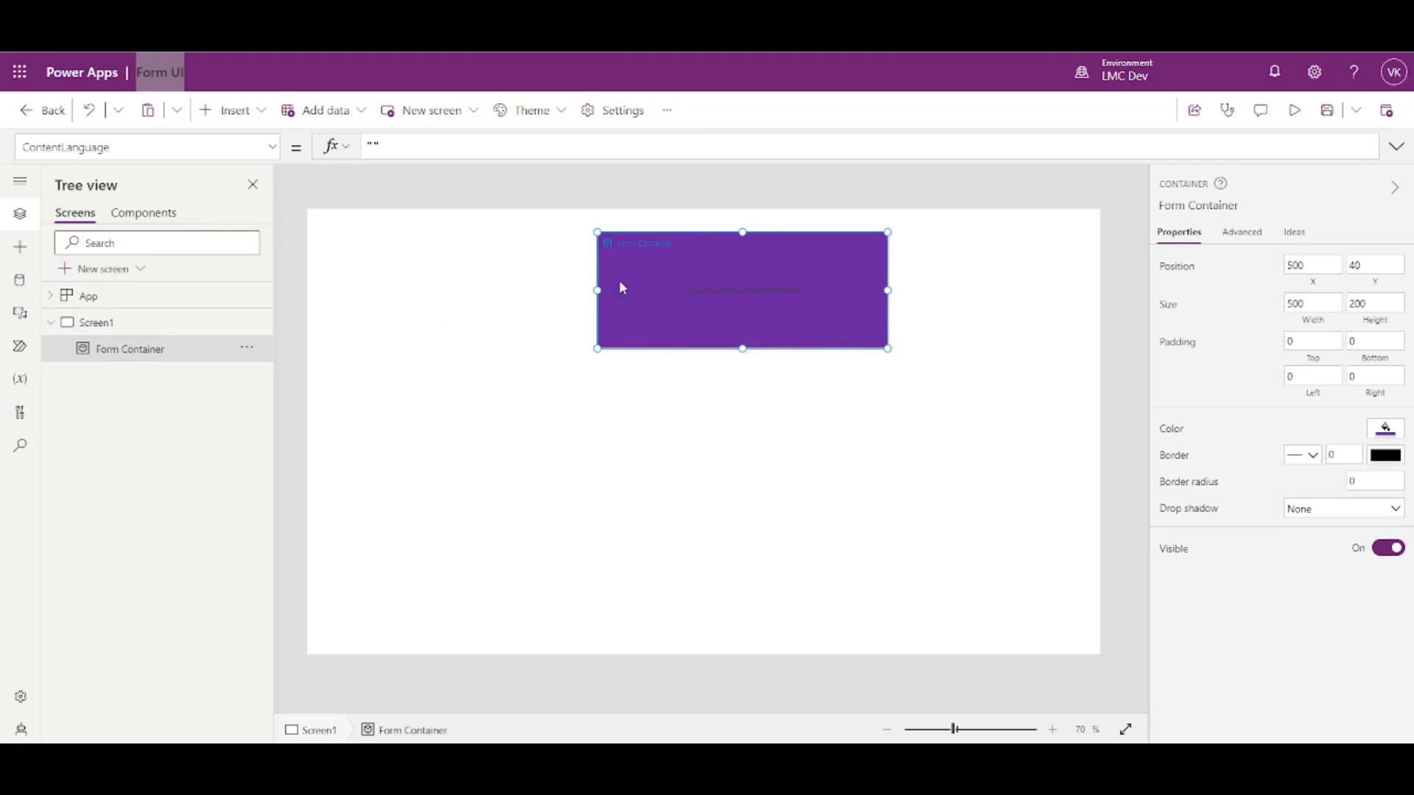
double_click(1378, 263)
type("200")
left_click(1217, 296)
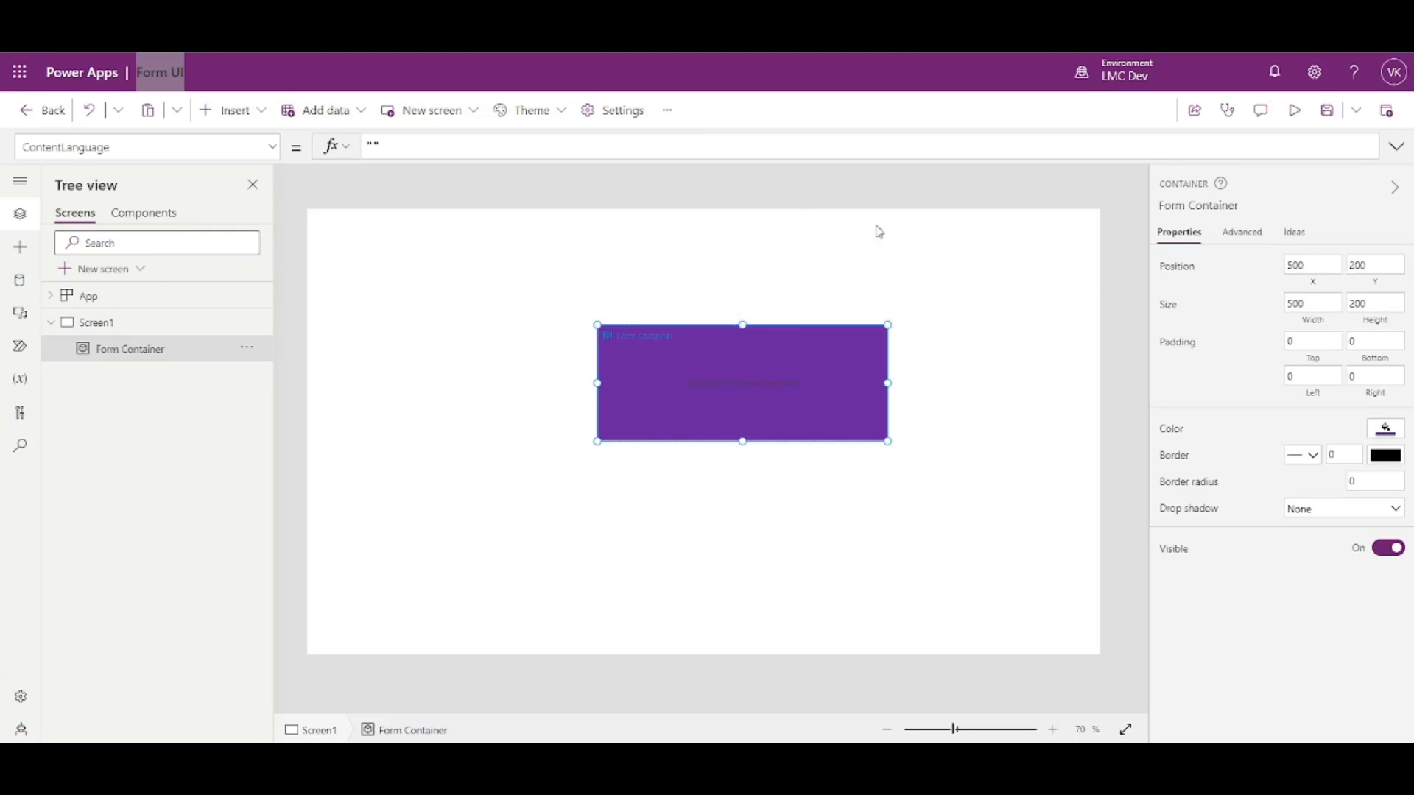
double_click(1304, 267)
left_click(1243, 267)
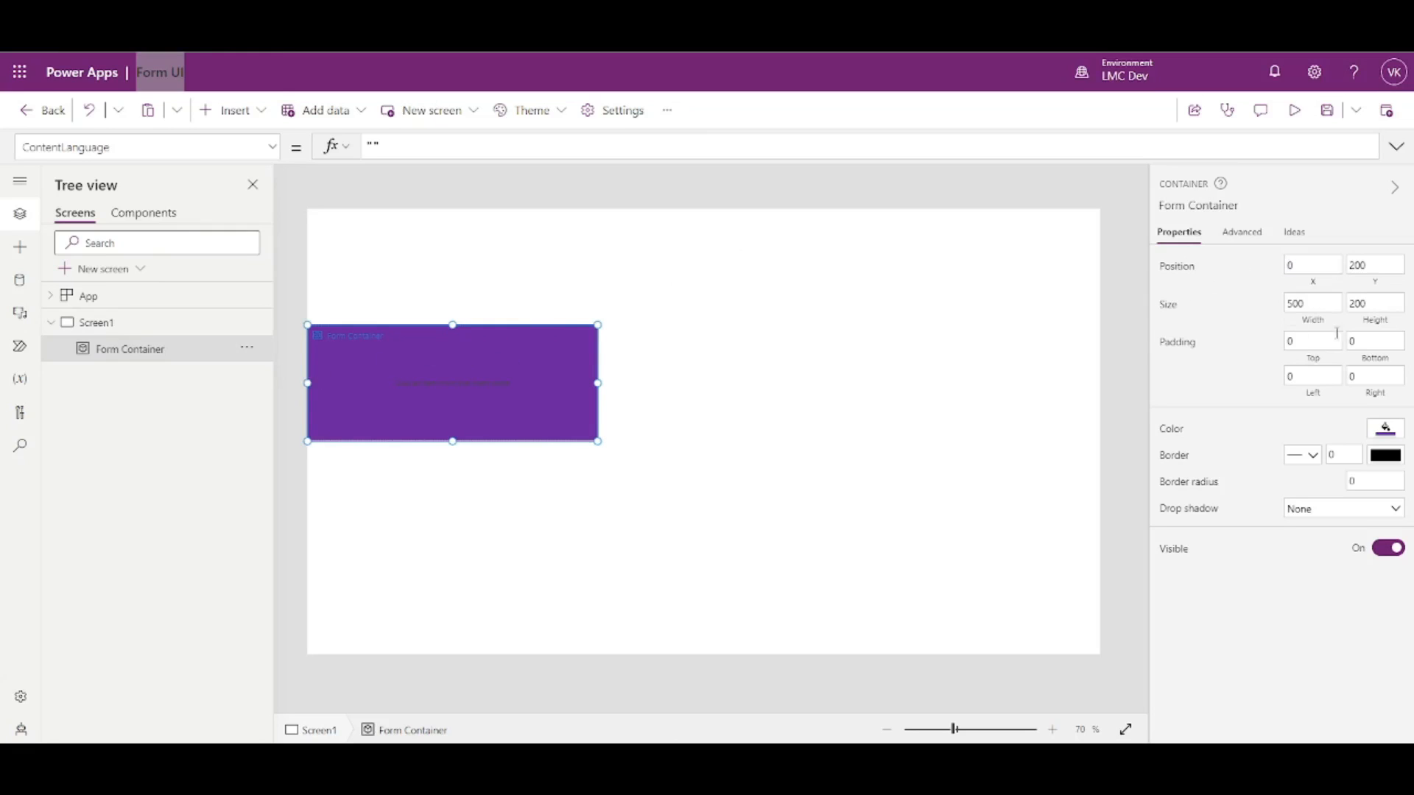
left_click_drag(1369, 263, 1346, 260)
type("0")
left_click(1245, 303)
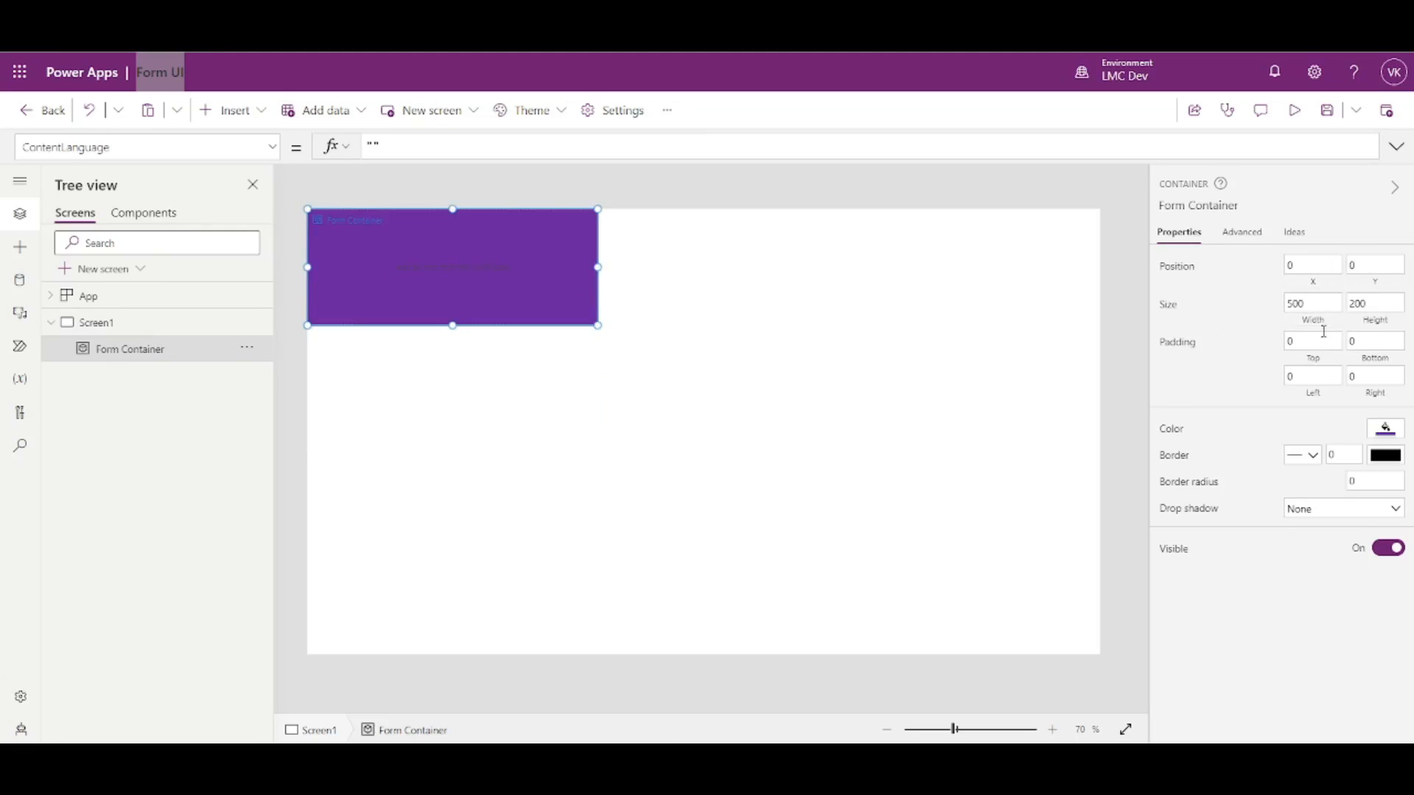
- Set Form Container's width to 1366
left_click(1314, 327)
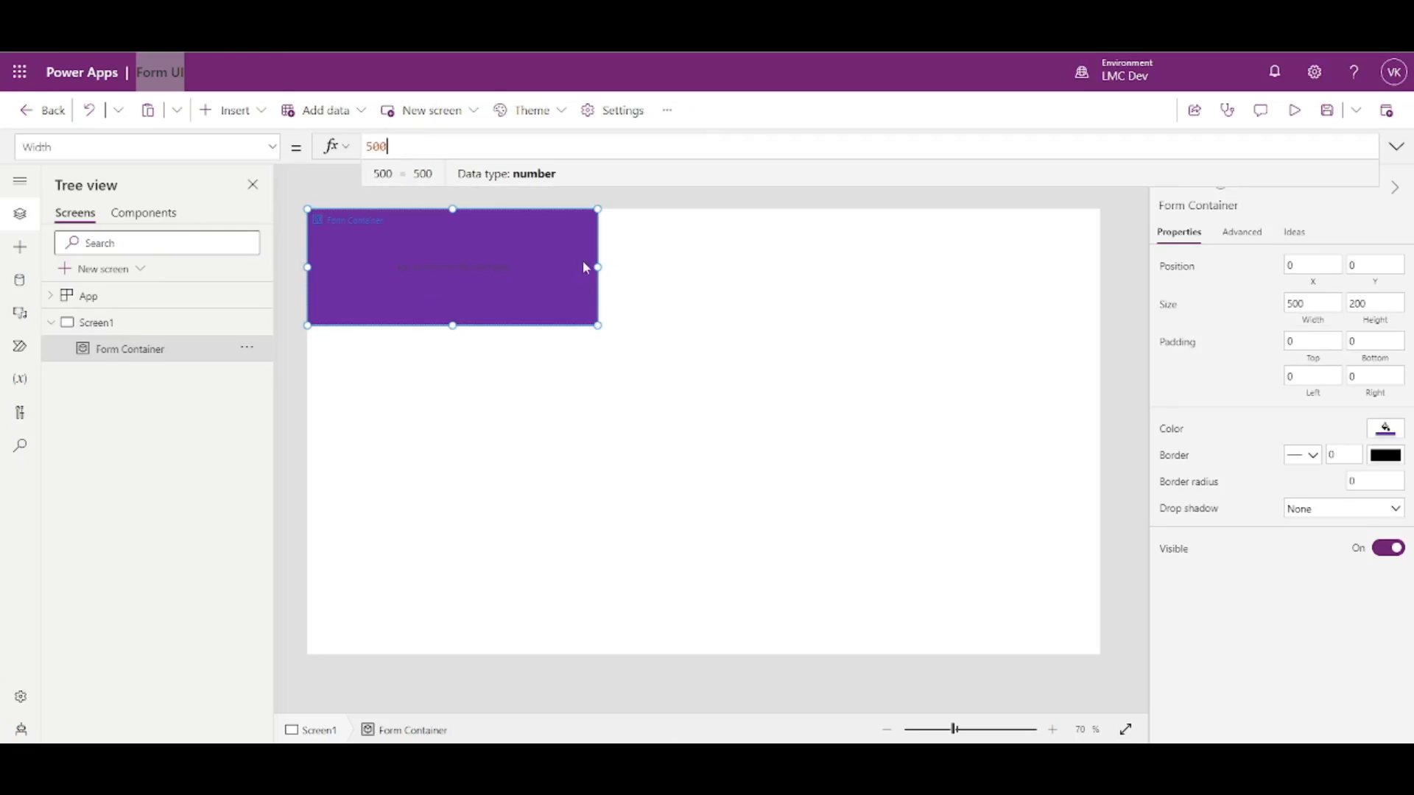
left_click_drag(595, 271, 1237, 329)
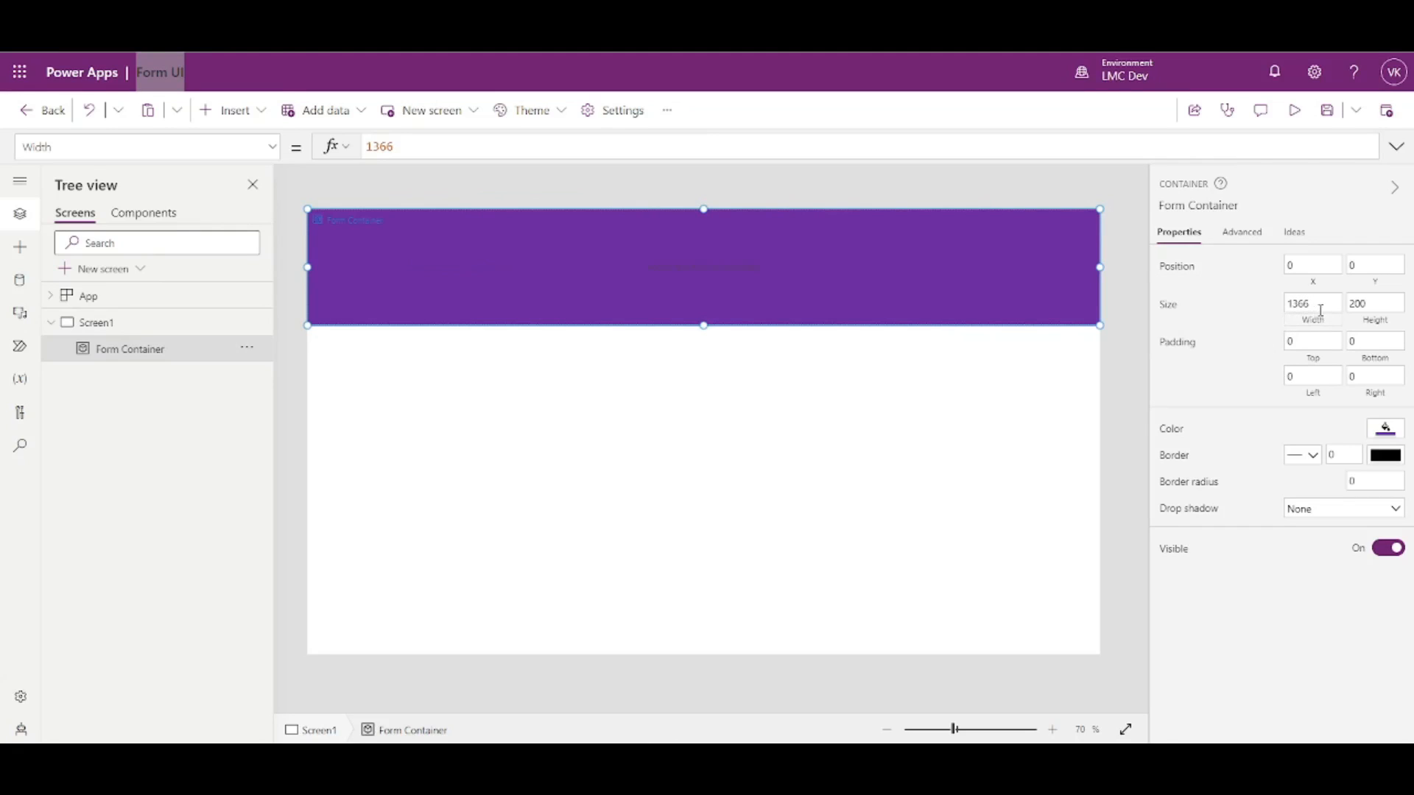
left_click_drag(1323, 306, 1249, 314)
left_click(1233, 324)
- Turn Scale to fit off under Settings > Display and close Settings
left_click(621, 111)
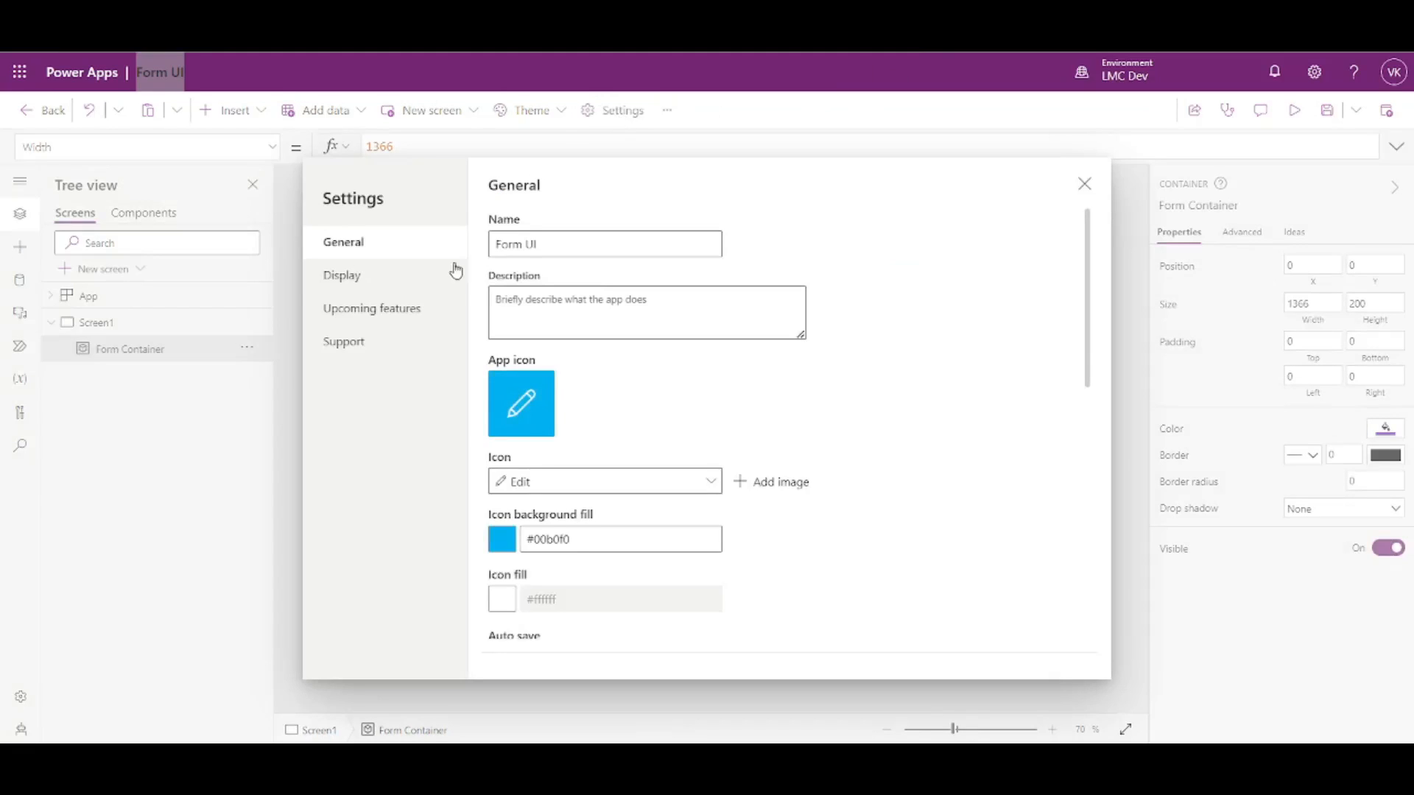
left_click(342, 281)
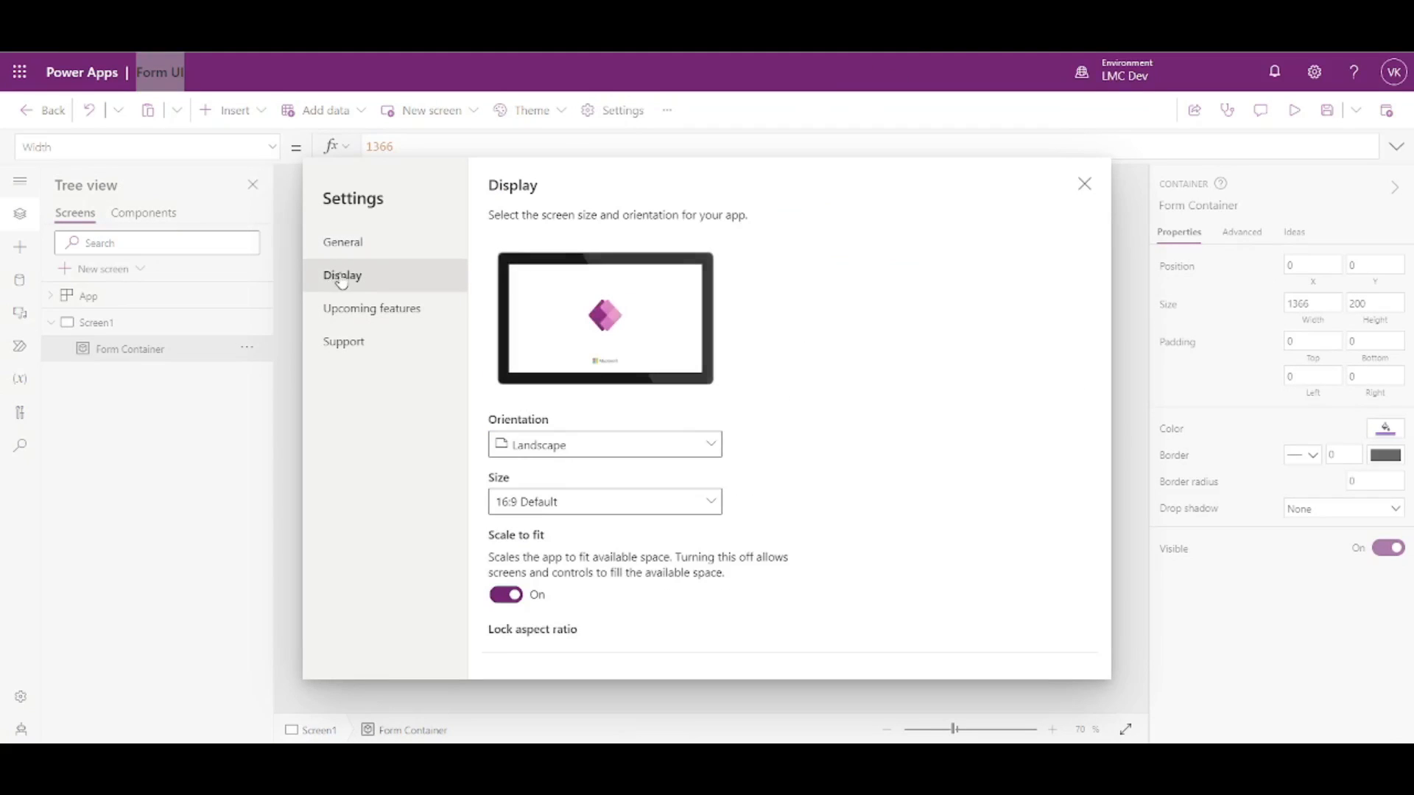
scroll(577, 437, "down", 2)
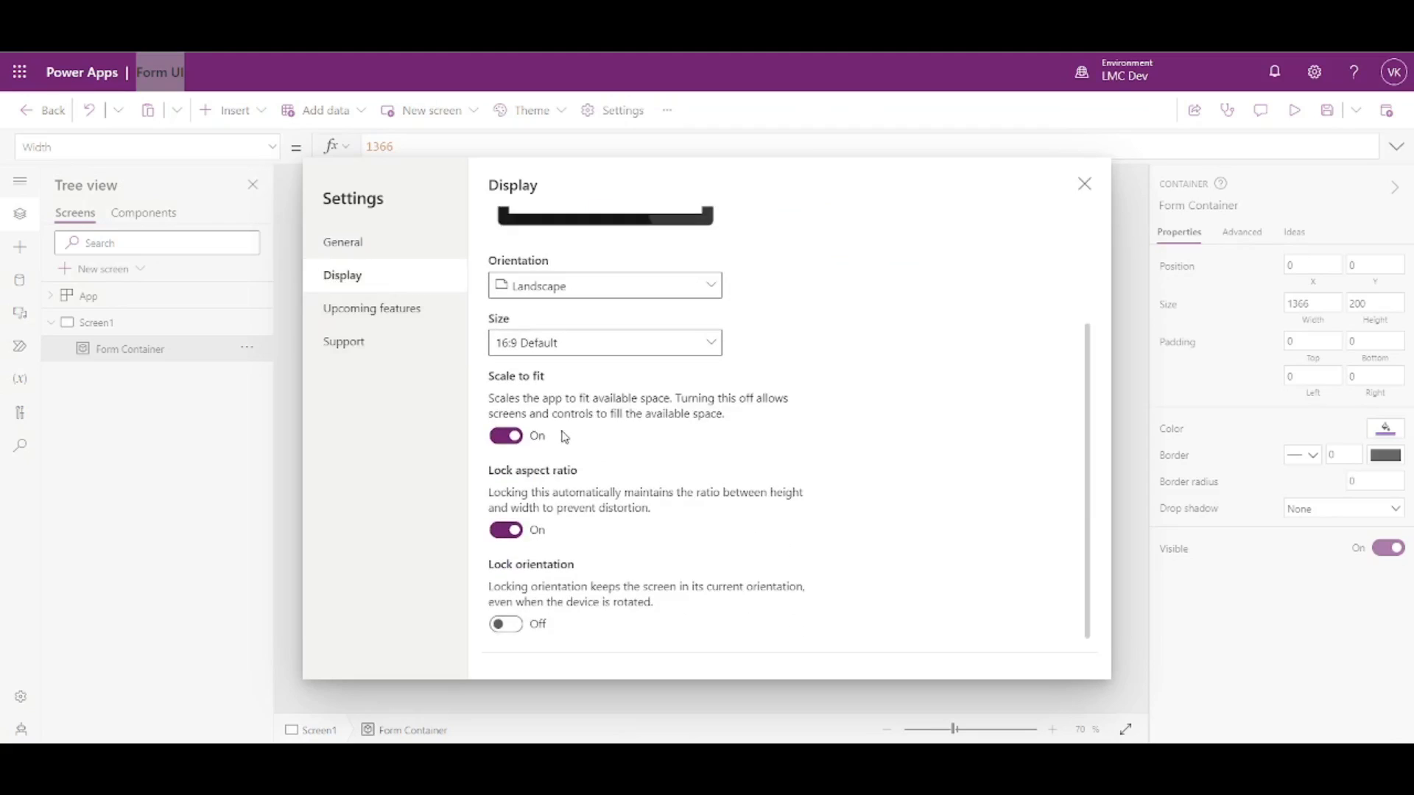
left_click(504, 436)
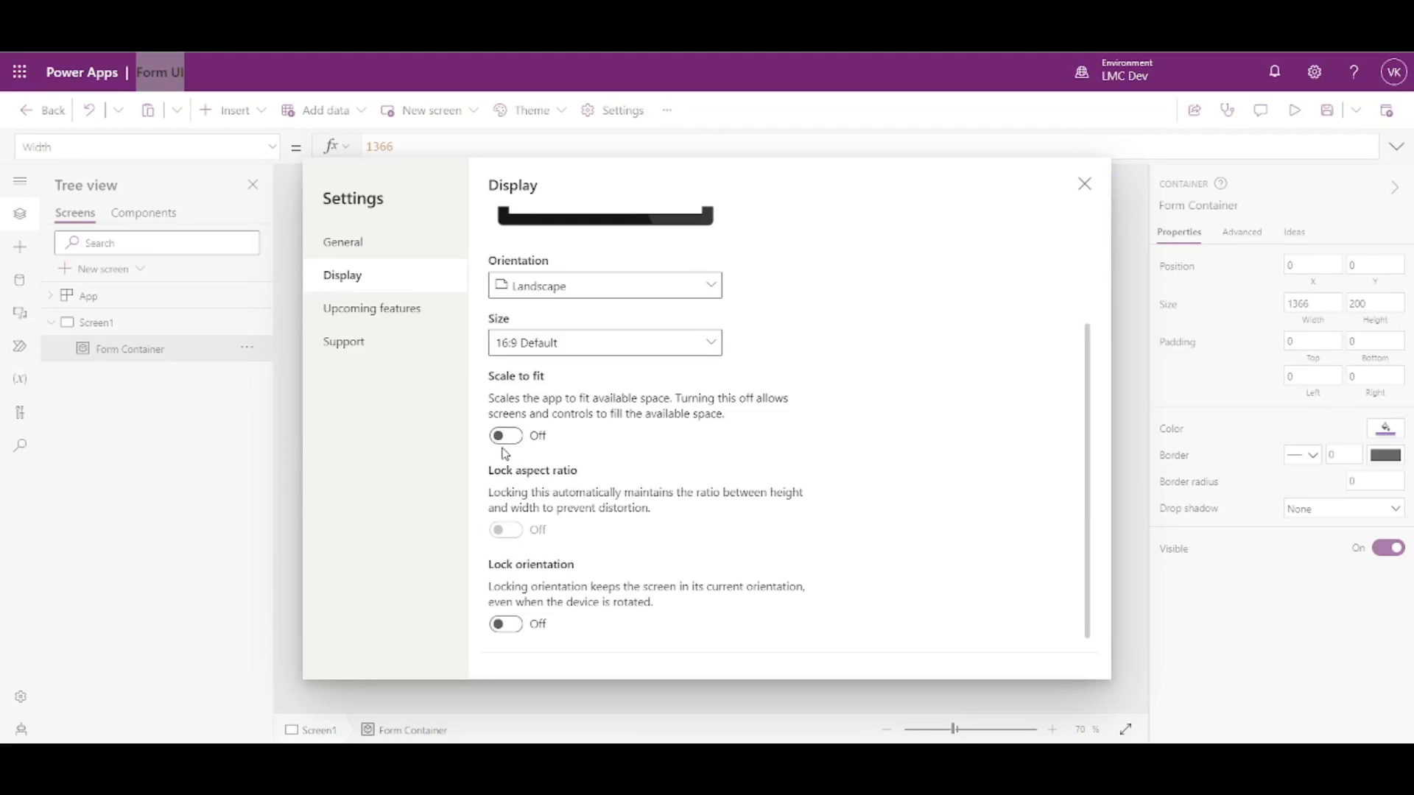
left_click(1083, 183)
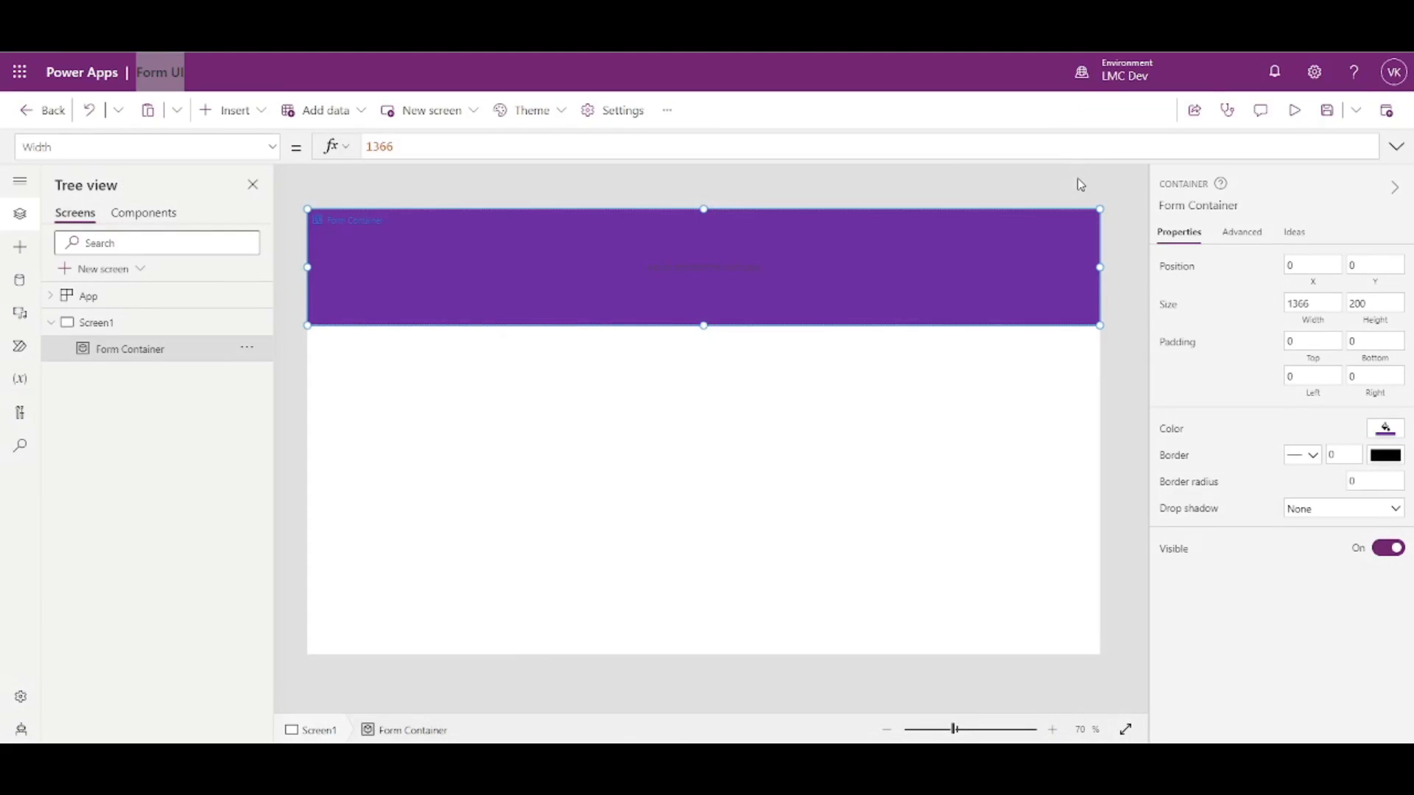
- Preview the app to check Form Container's fixed width
left_click(1119, 293)
left_click(1014, 271)
mouse_move(1100, 268)
left_mouse_down()
mouse_move(1032, 268)
mouse_move(1099, 267)
left_mouse_up()
left_click(1117, 273)
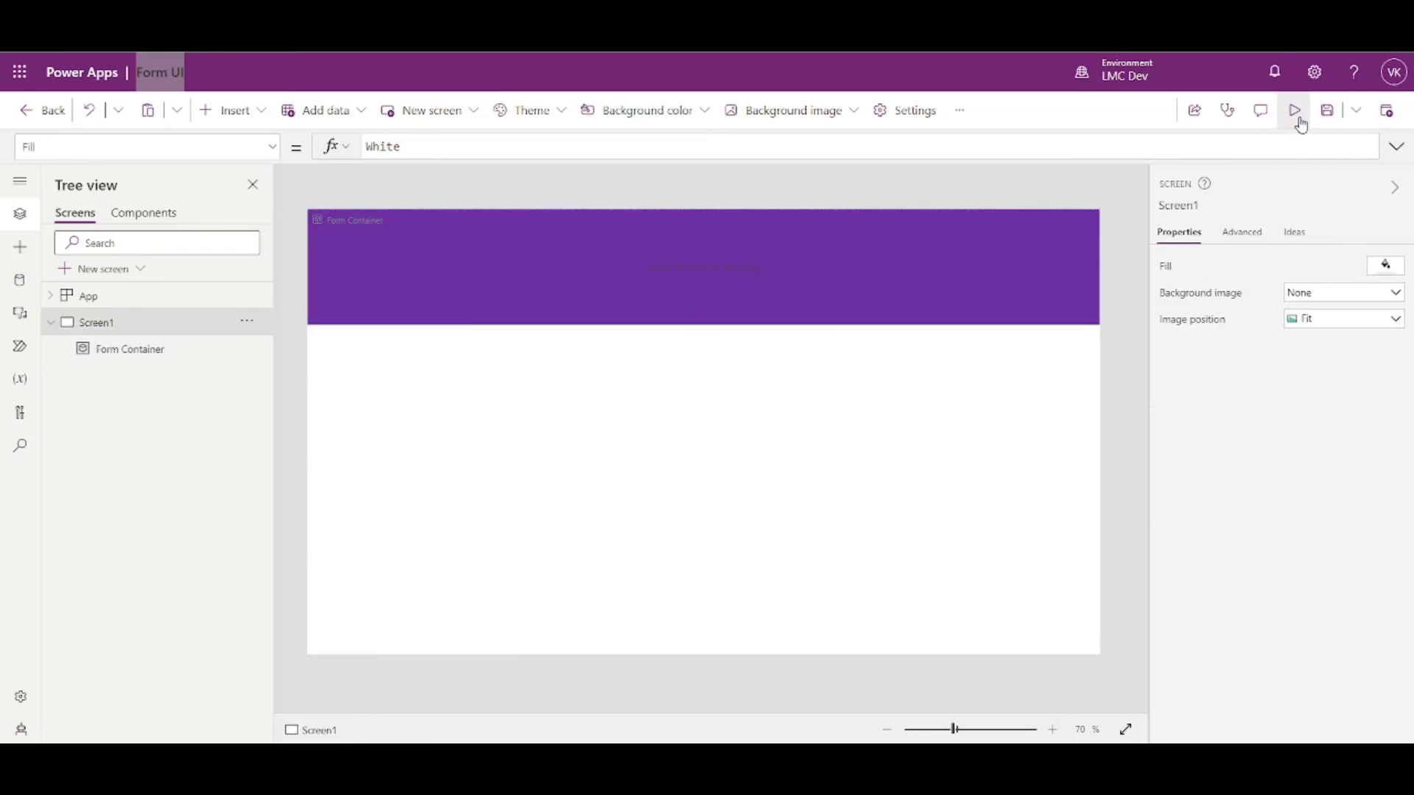
left_click(1295, 112)
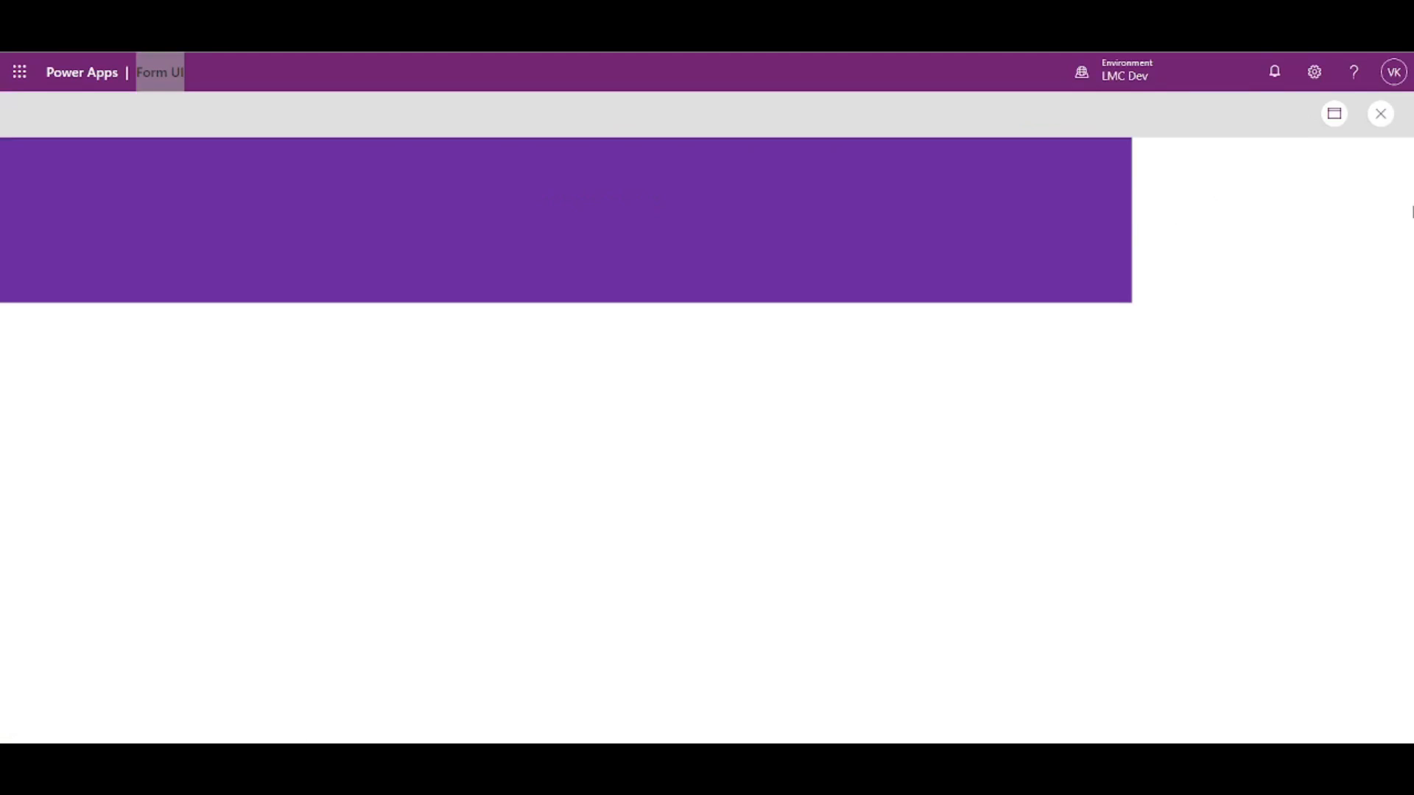
left_click(1380, 115)
- Set Form Container's Width formula to Parent.Width and preview again
left_click(992, 276)
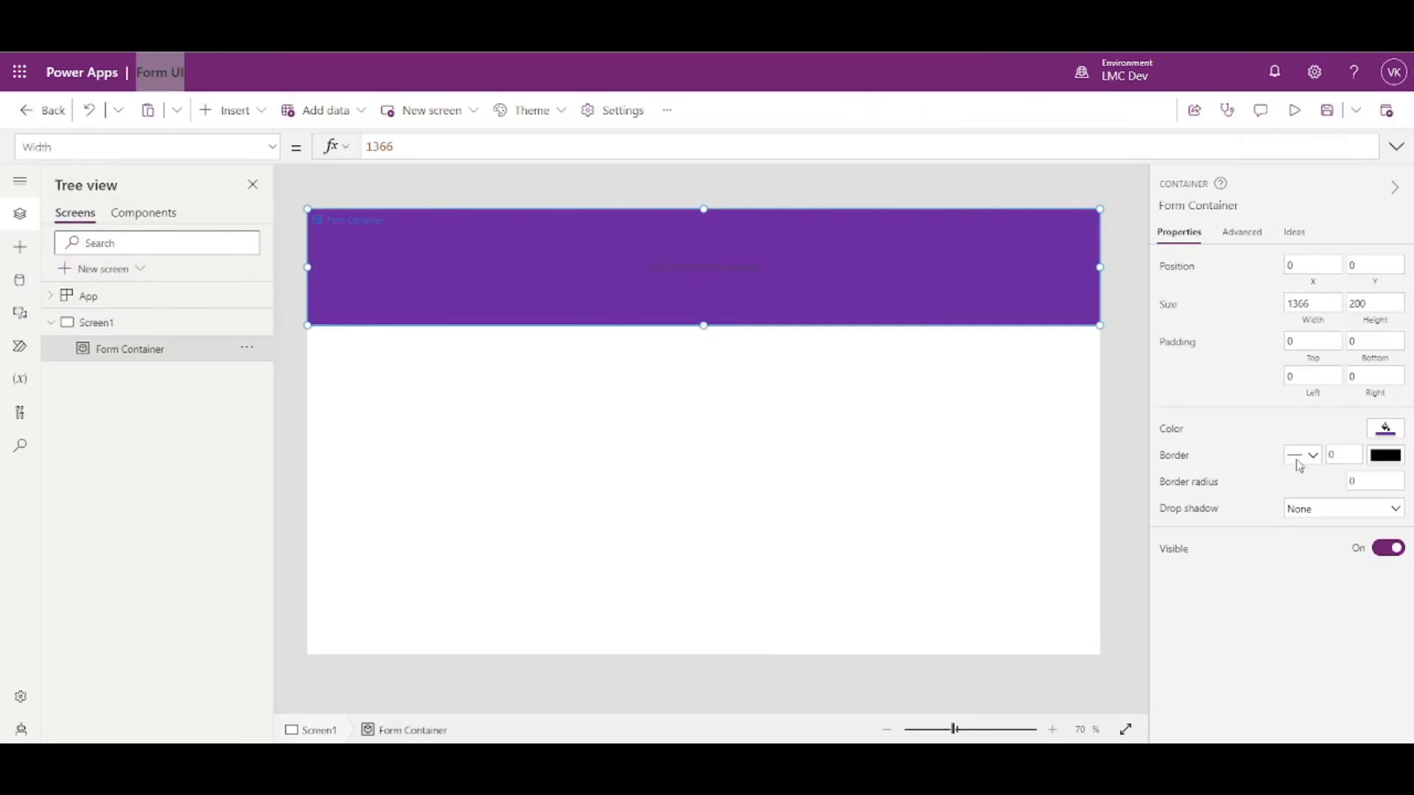
left_click(1312, 323)
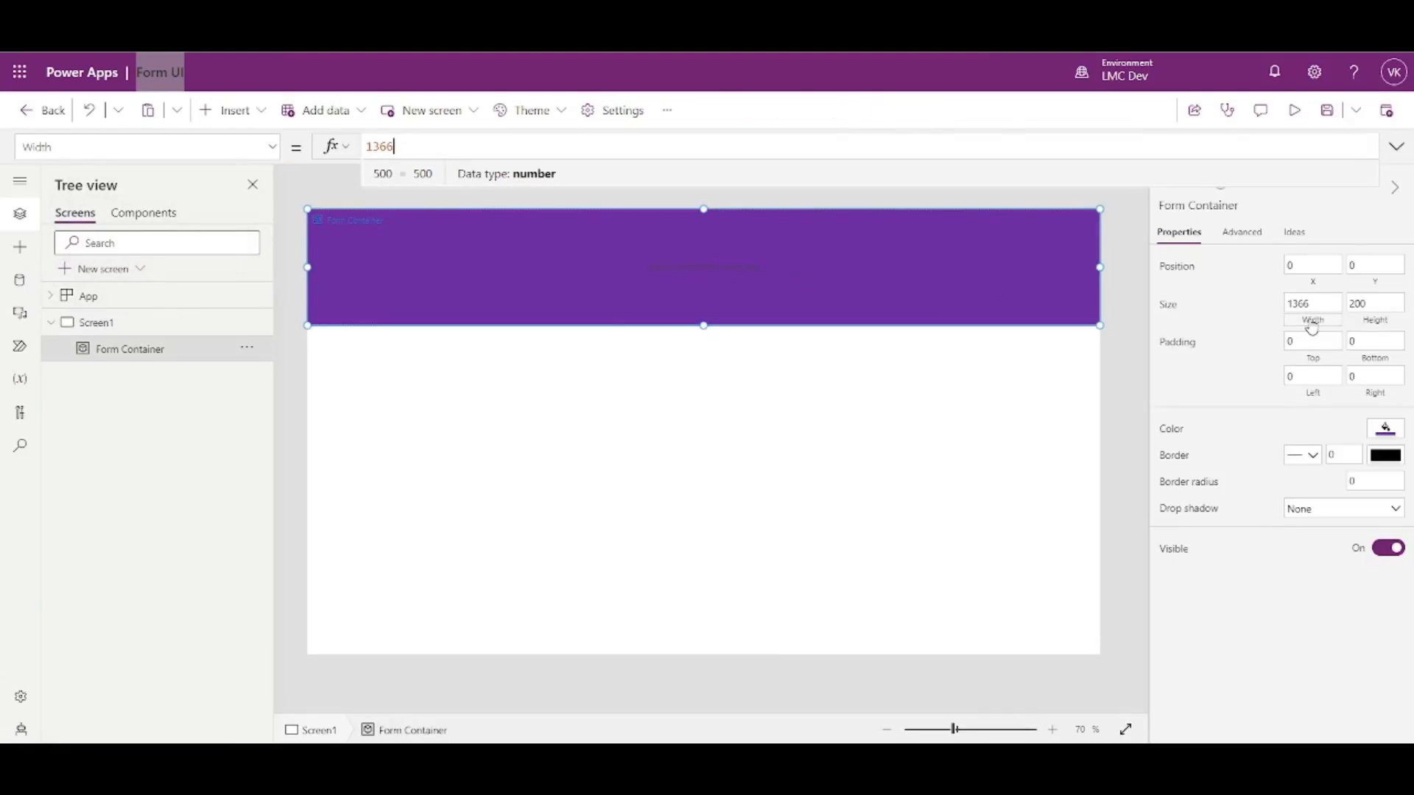
key("ctrl+a")
type("Parent.Width")
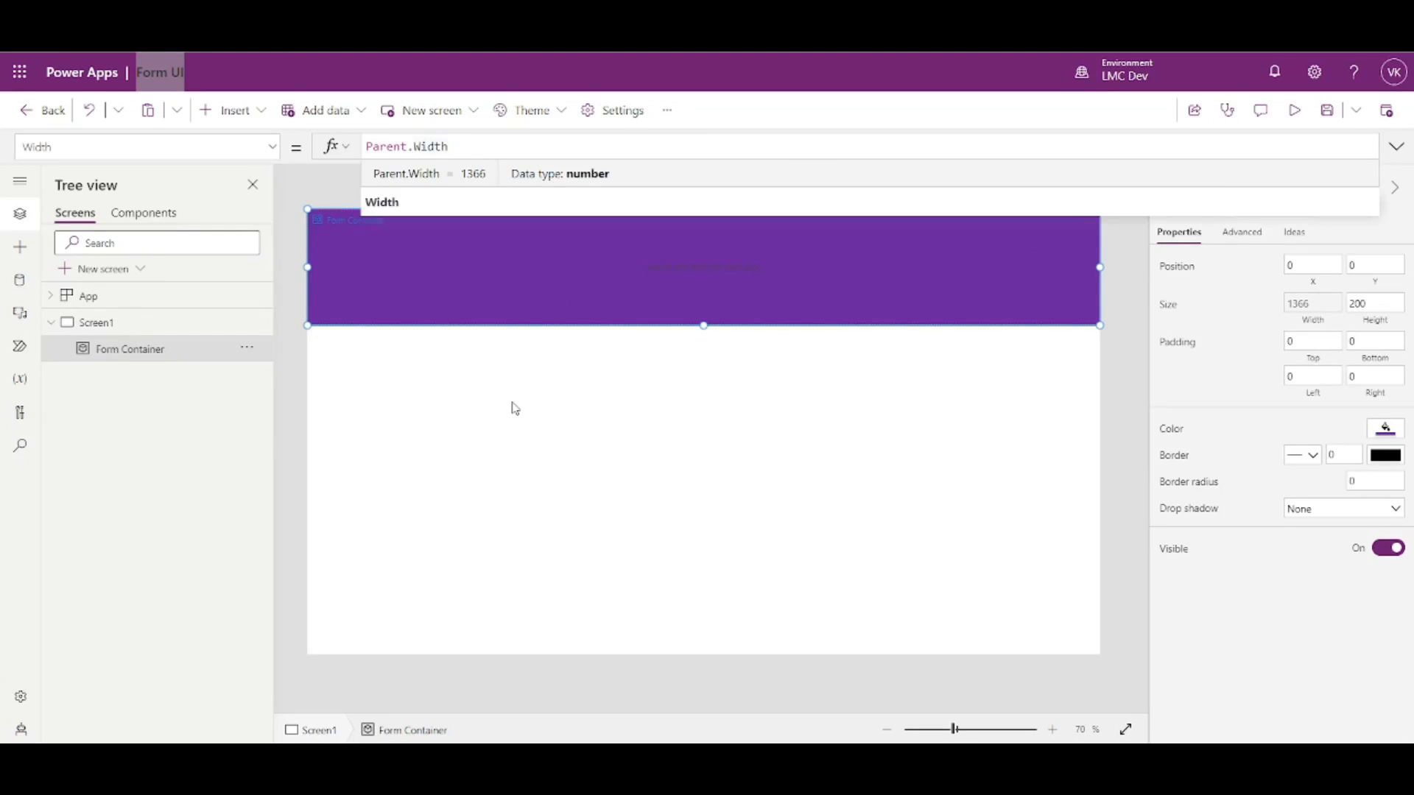
left_click(526, 300)
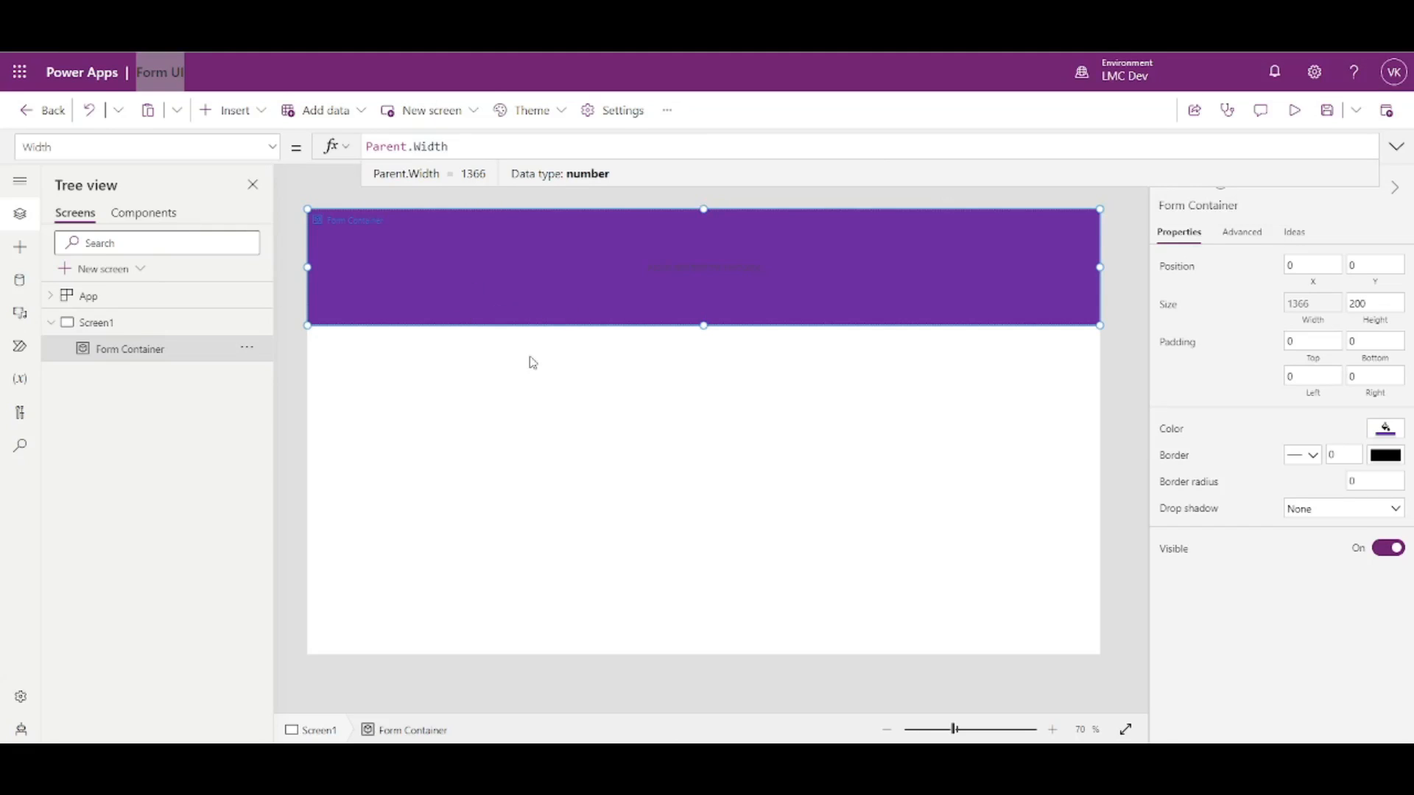
left_click(1293, 116)
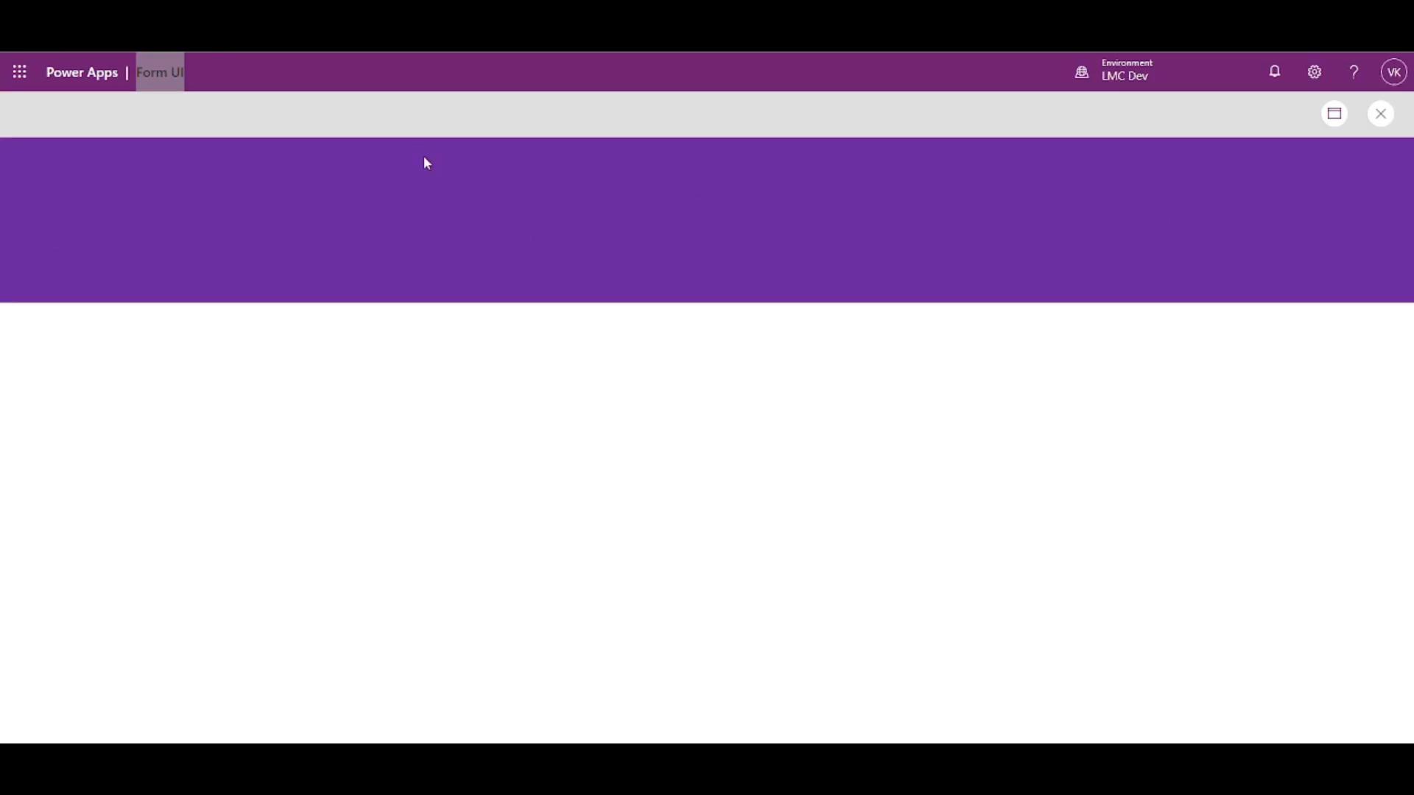
left_click(1381, 114)
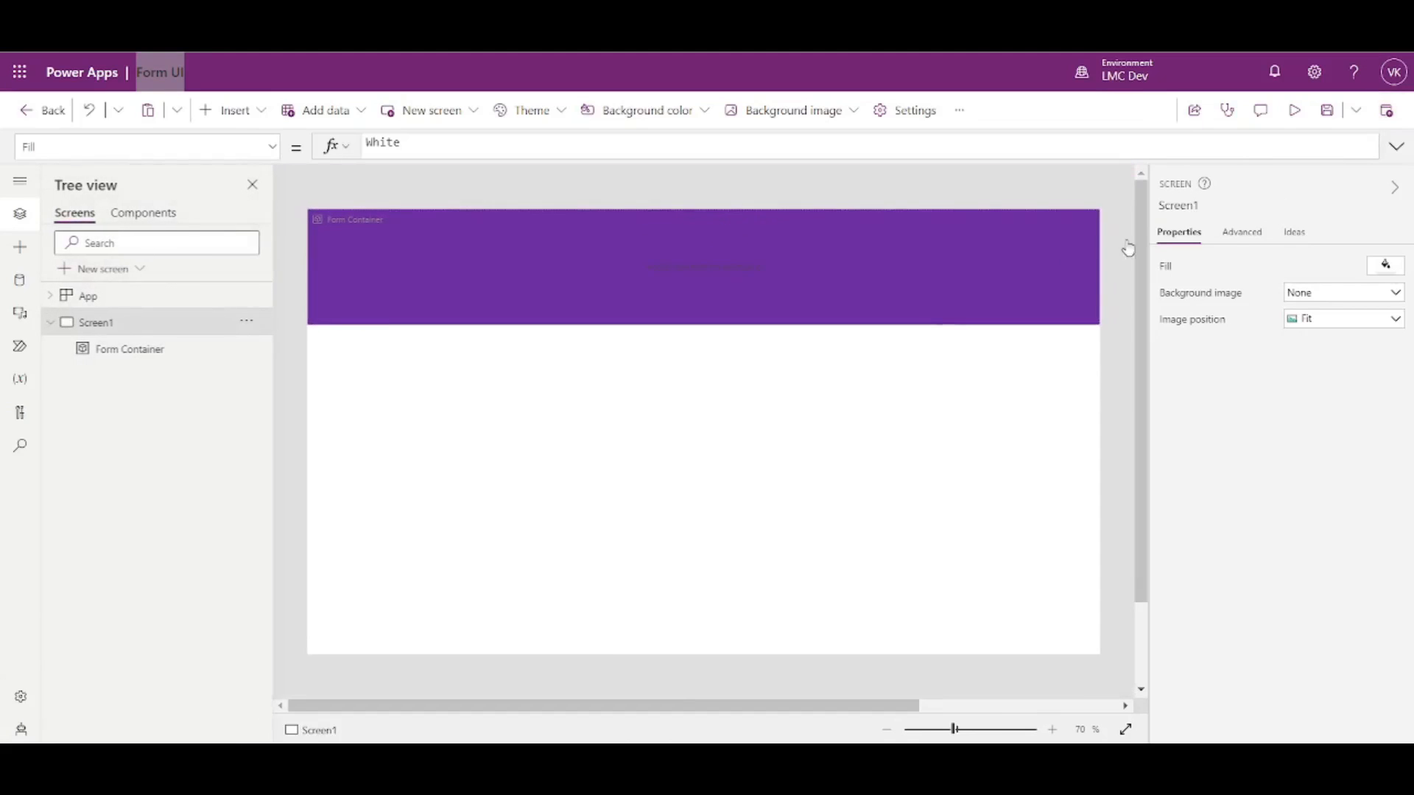
left_click(892, 254)
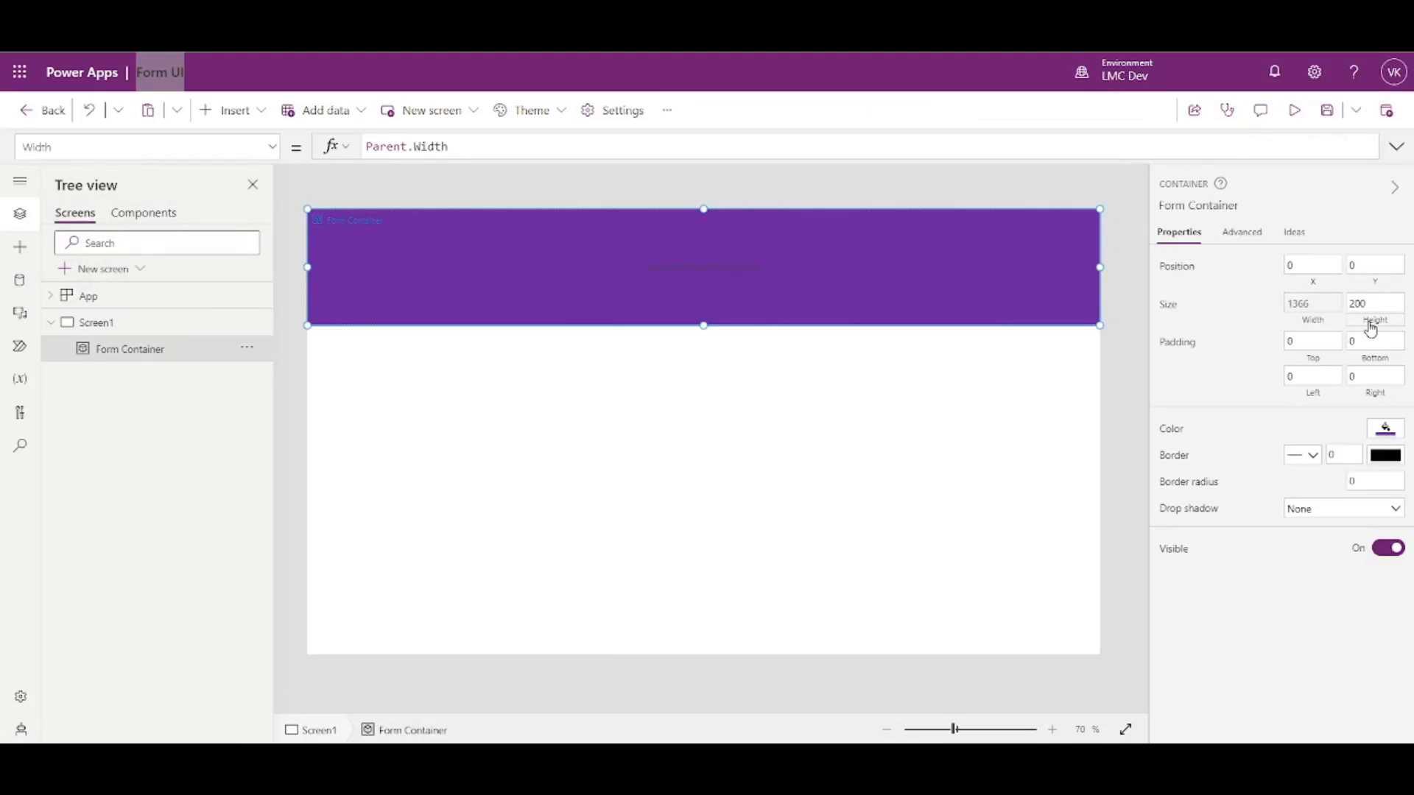
- Stretch Form Container to the full screen height and preview it
left_click(1372, 328)
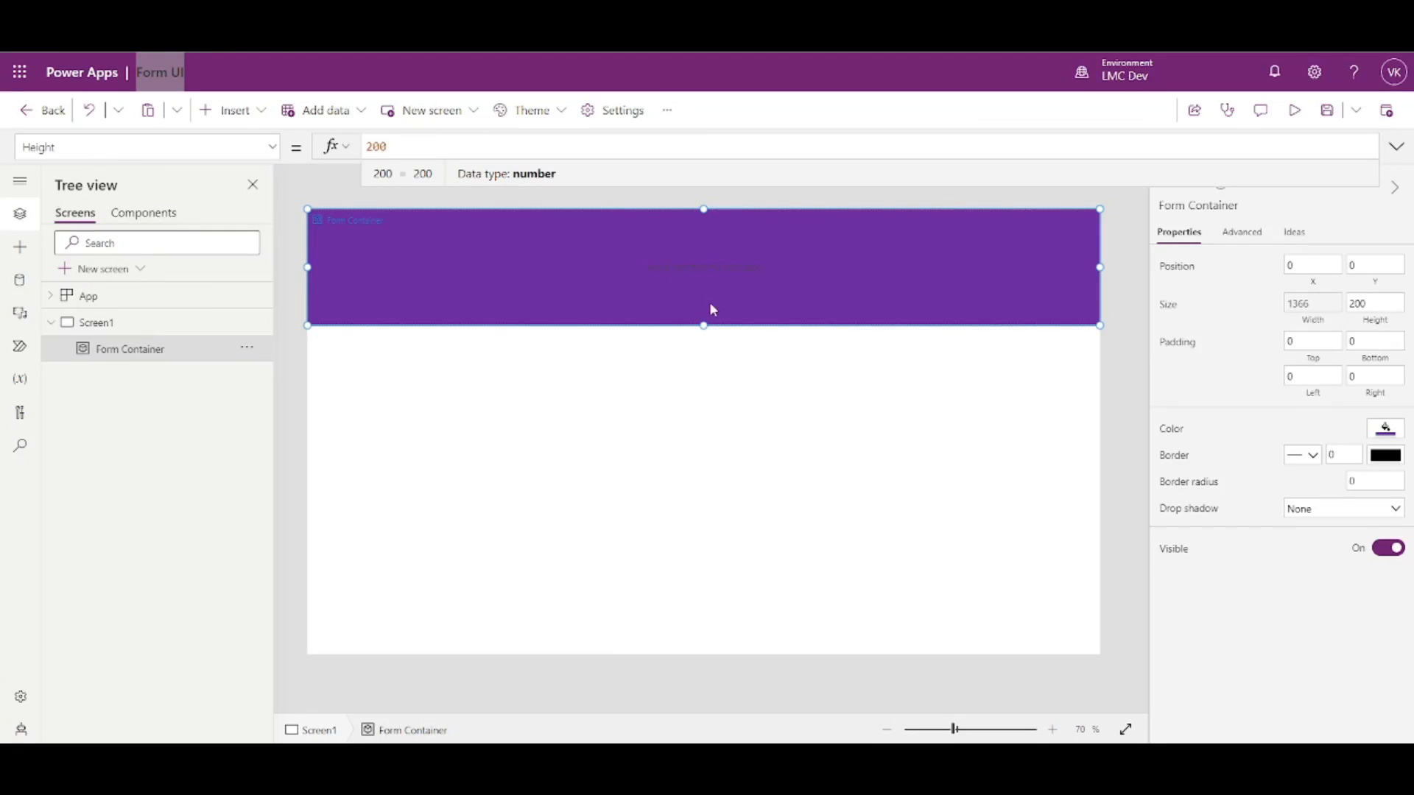
left_click_drag(703, 325, 740, 737)
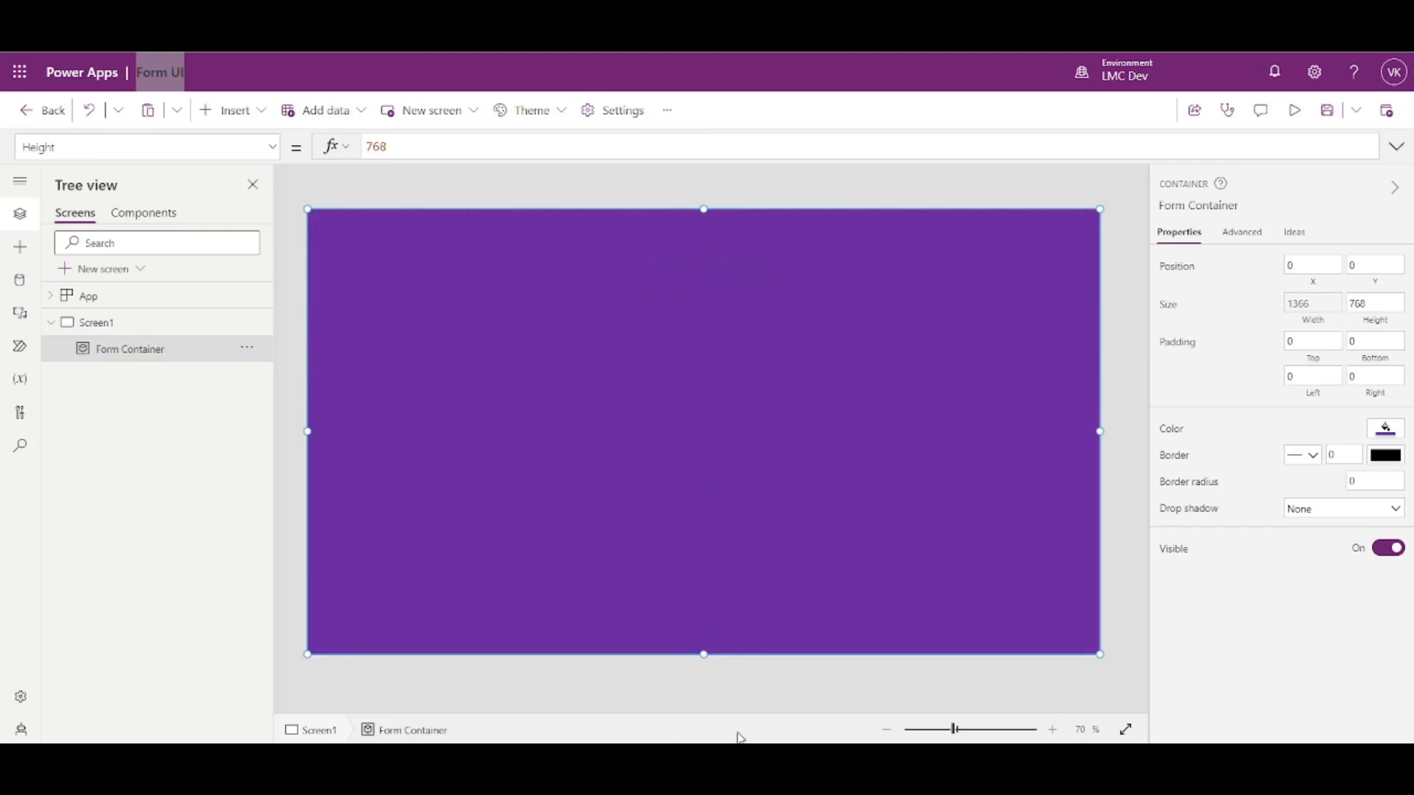
left_click(1294, 112)
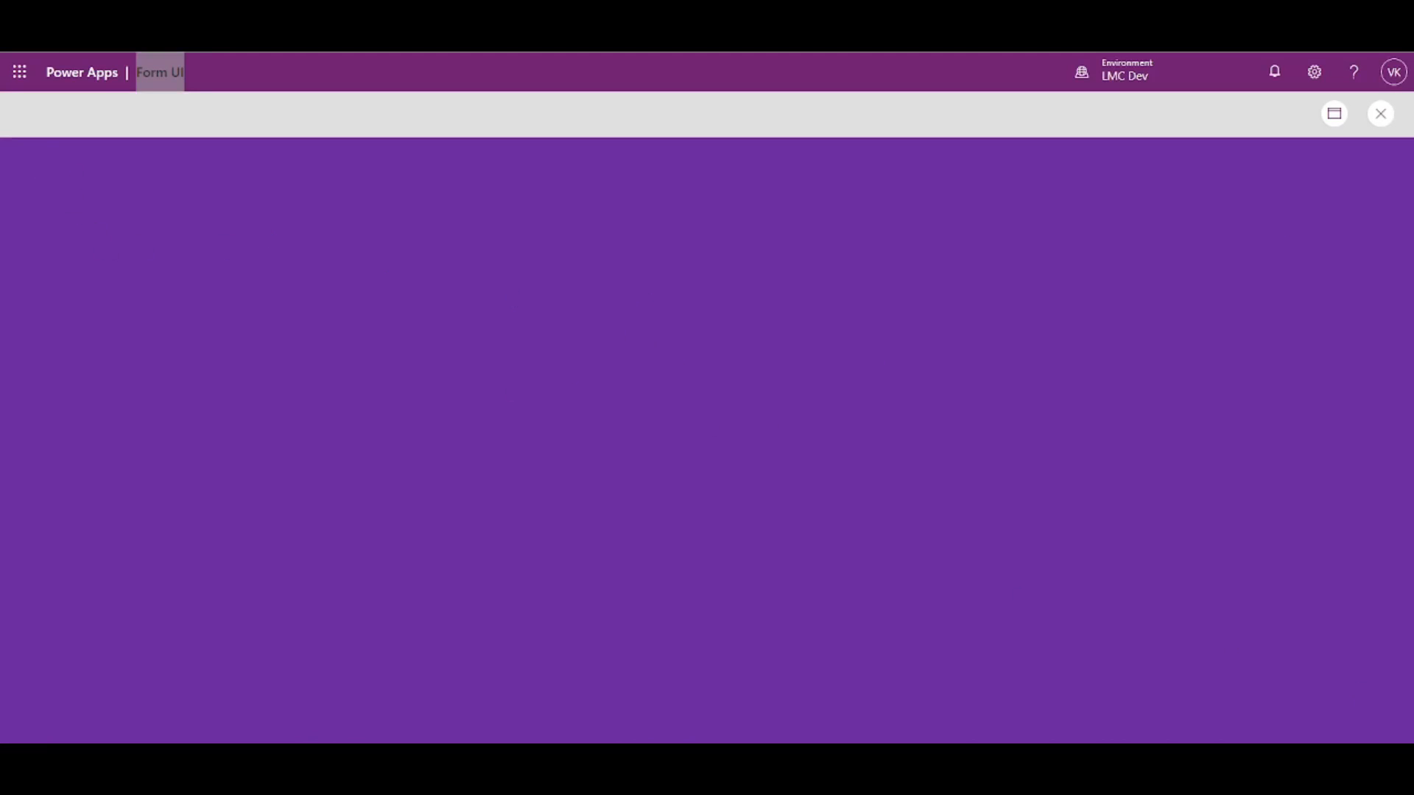
left_click(1378, 119)
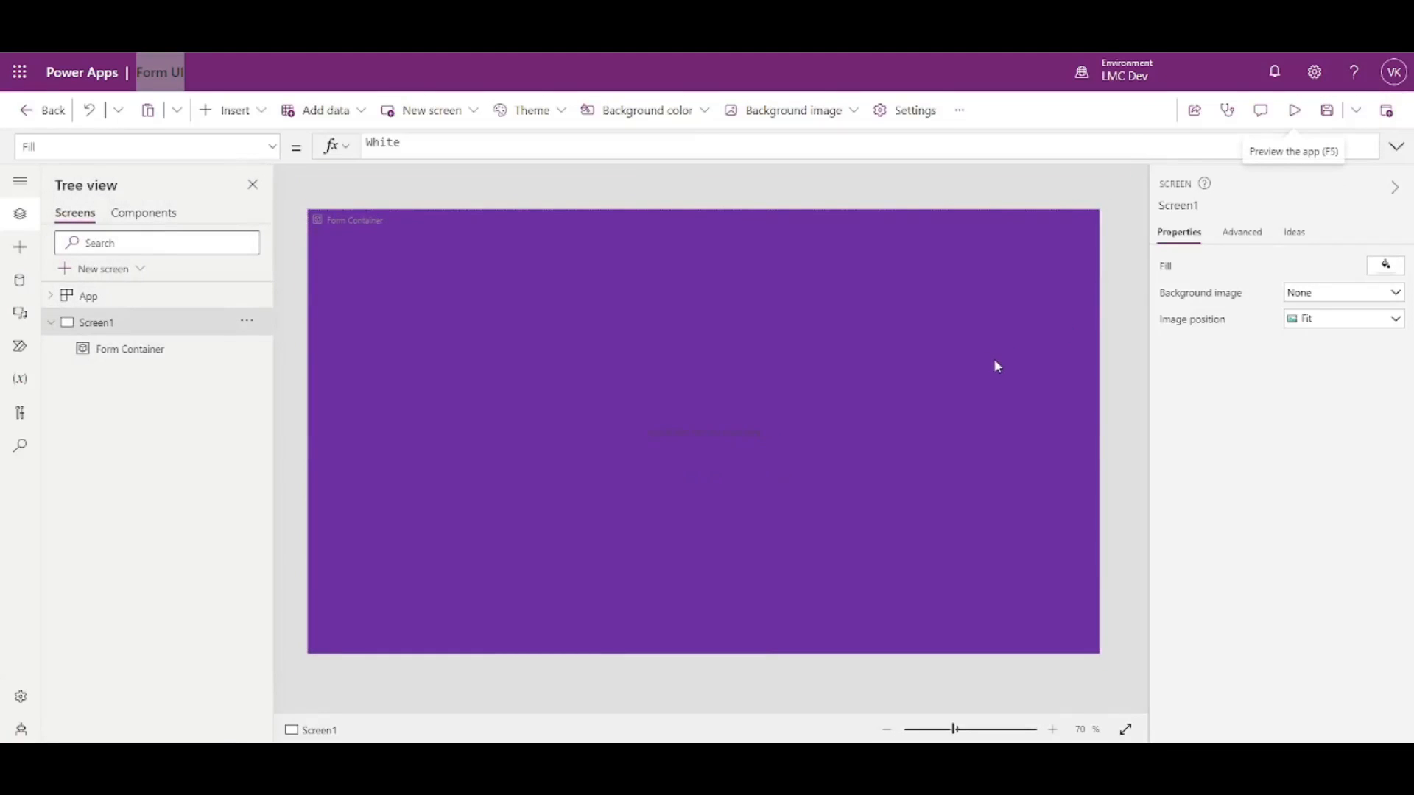
- Set Form Container's Height formula to Parent.Height
left_click(994, 427)
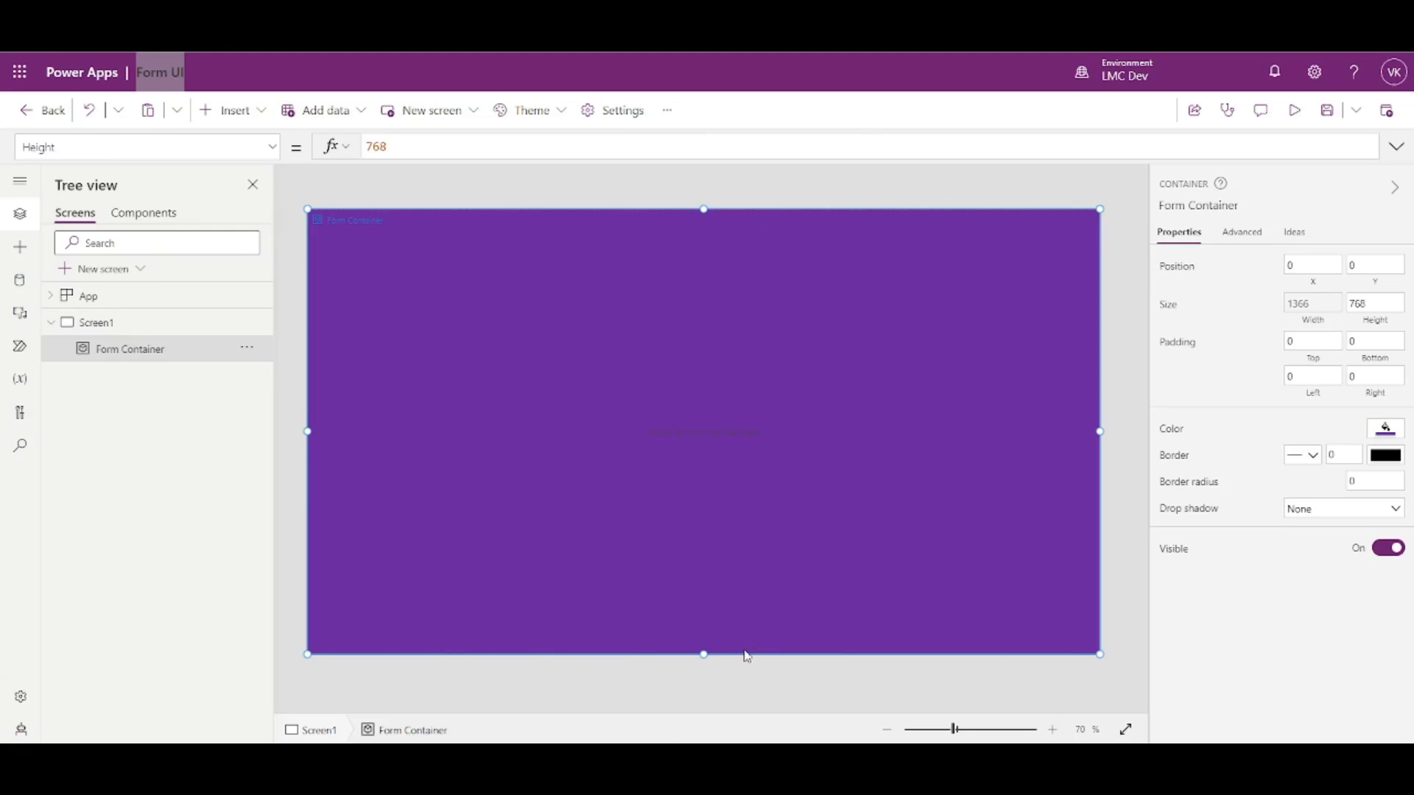
left_click_drag(1369, 303, 1354, 307)
left_click(1386, 323)
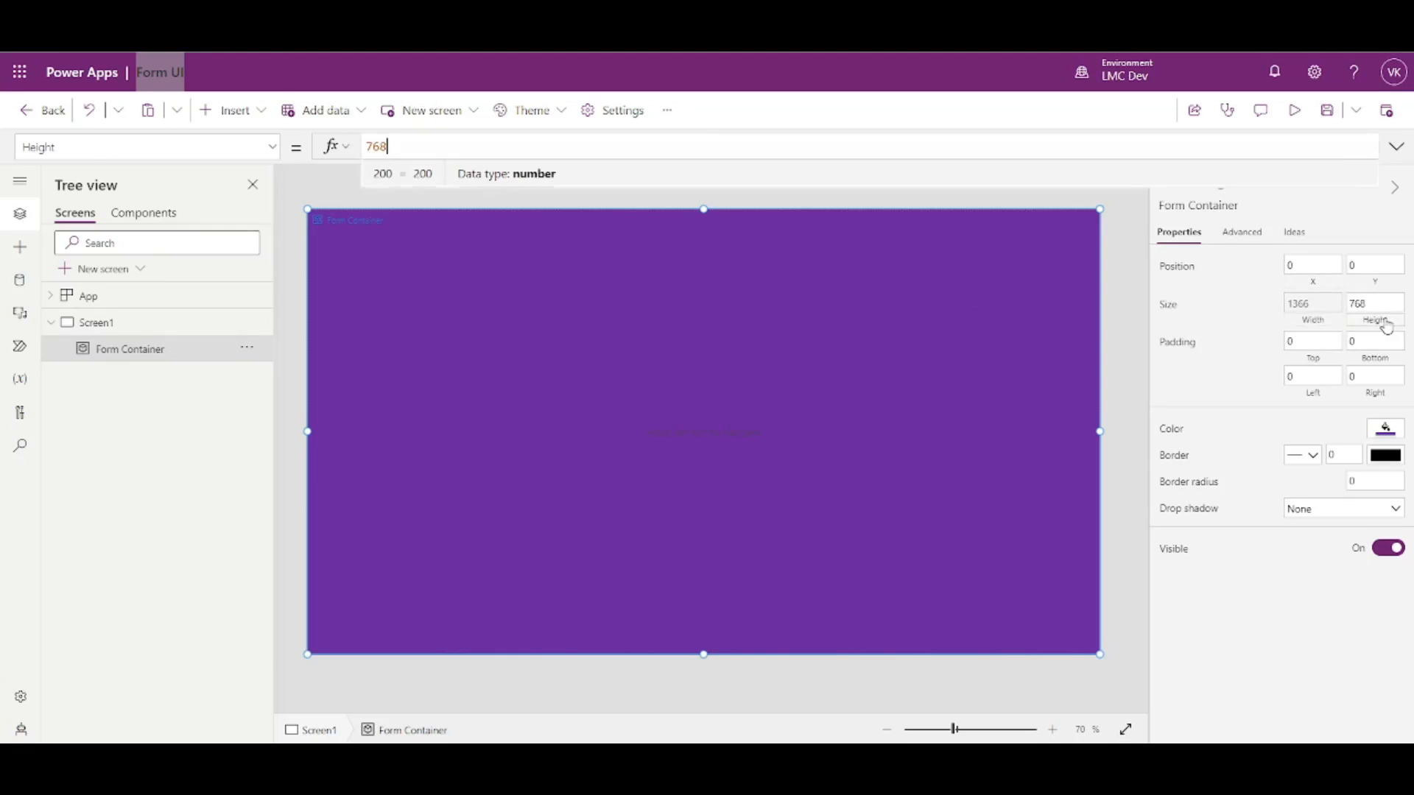
key("ctrl+a")
type("P")
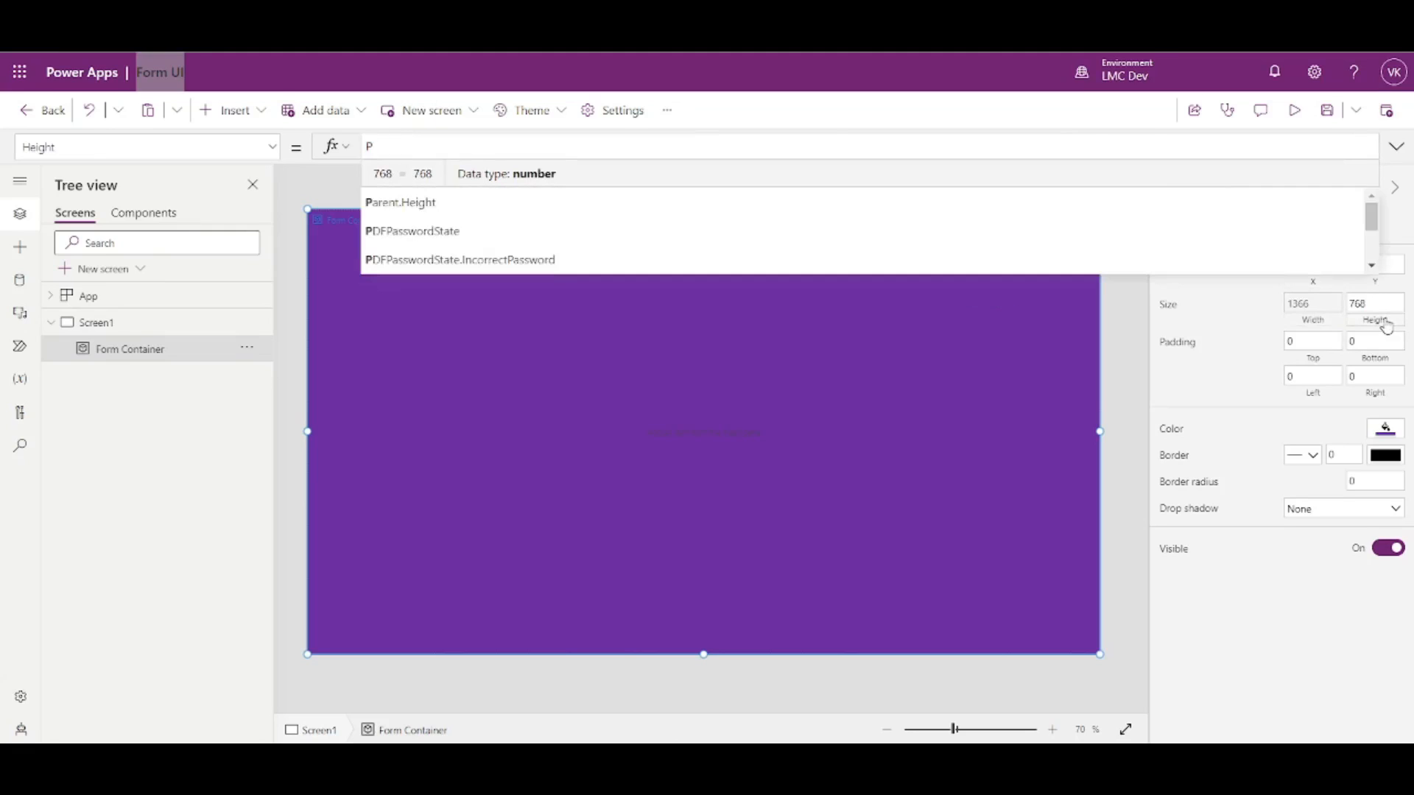
key("Tab")
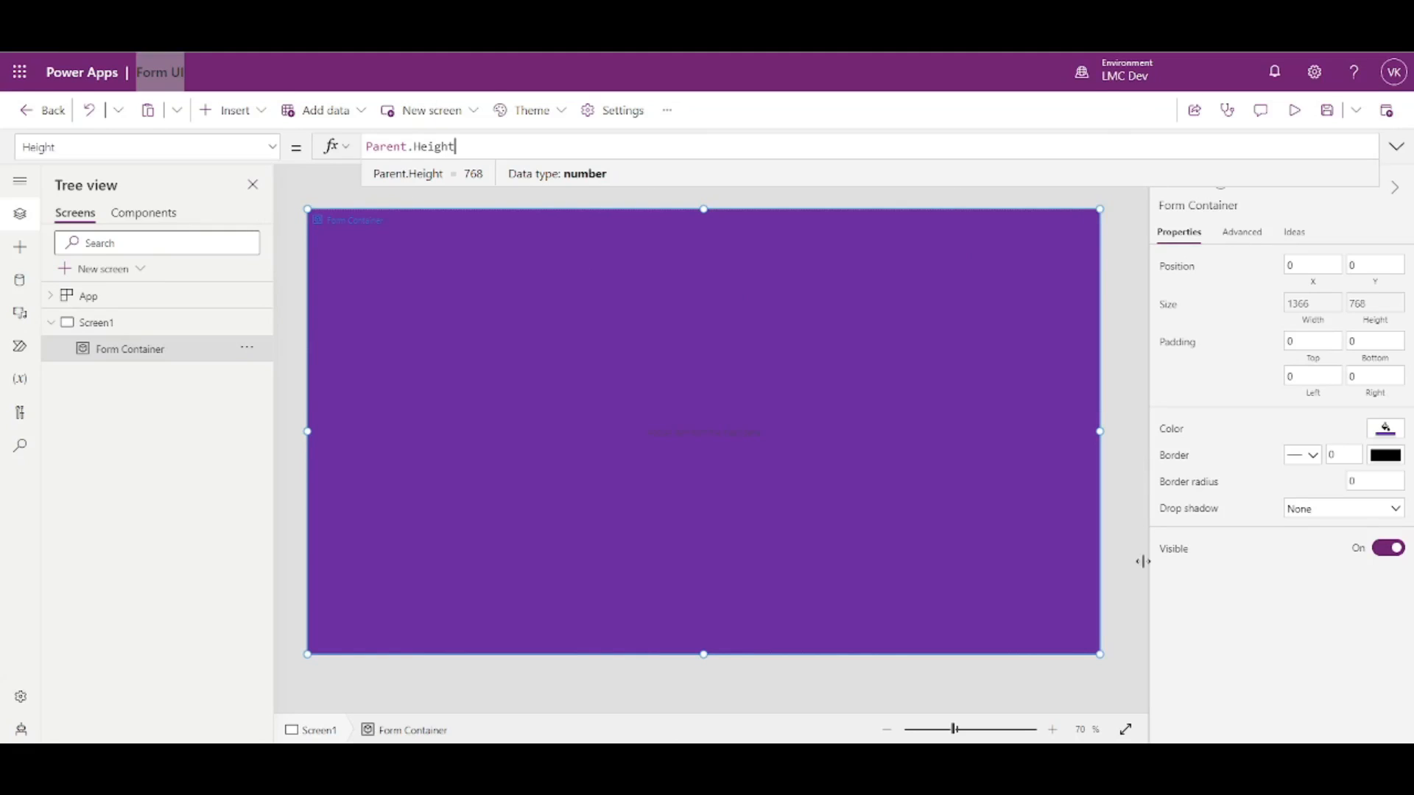
left_click(1115, 391)
left_click(996, 367)
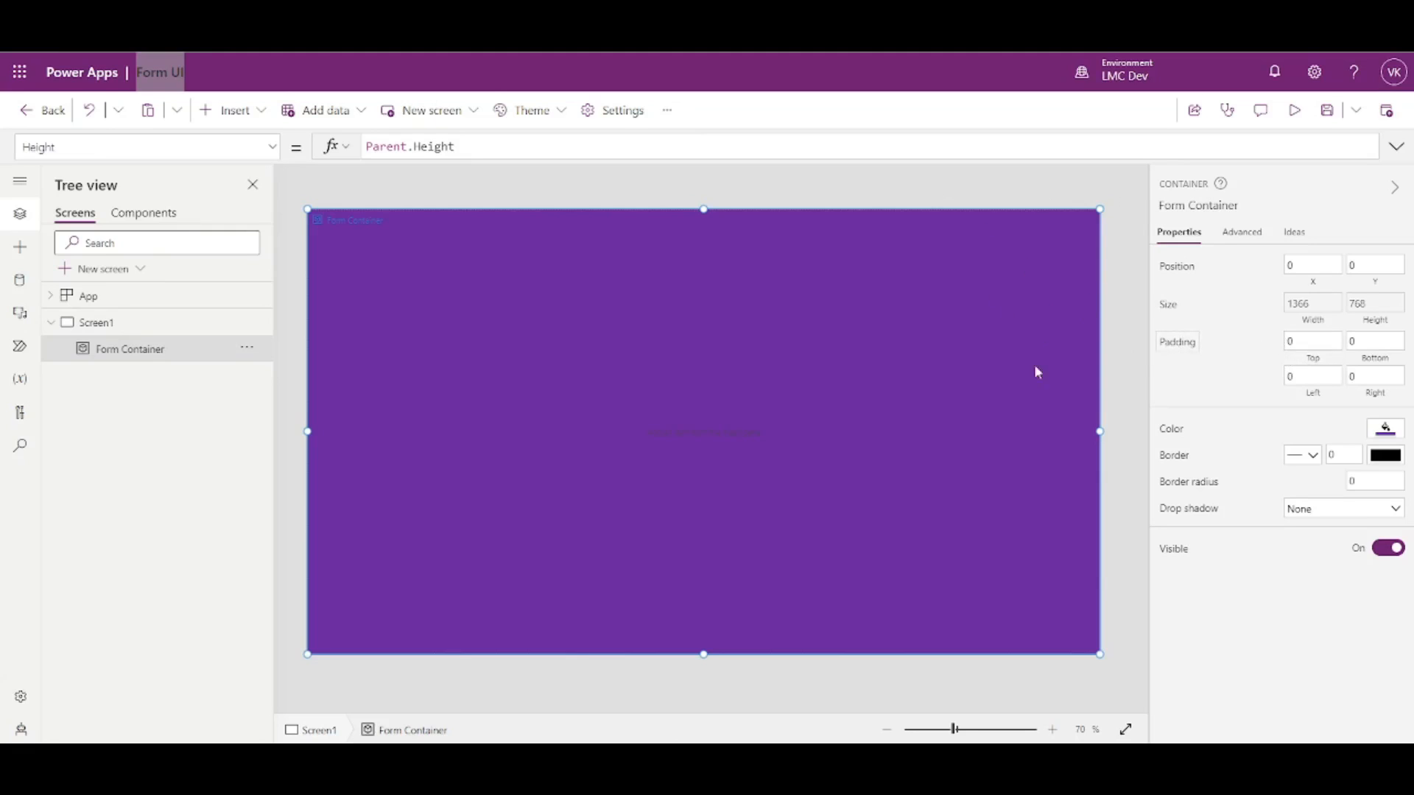
- Change Form Container's fill from purple to transparent
left_click(104, 325)
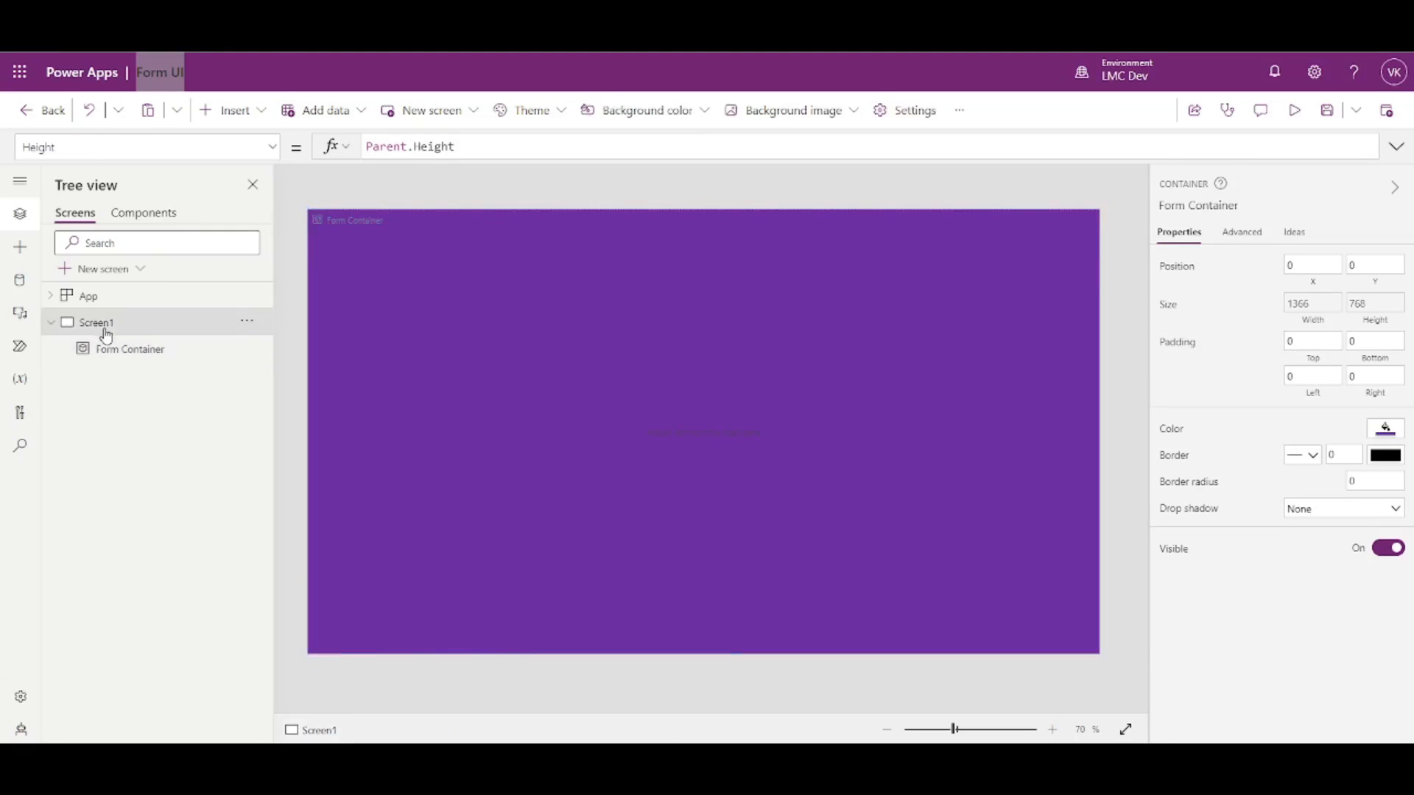
left_click(148, 350)
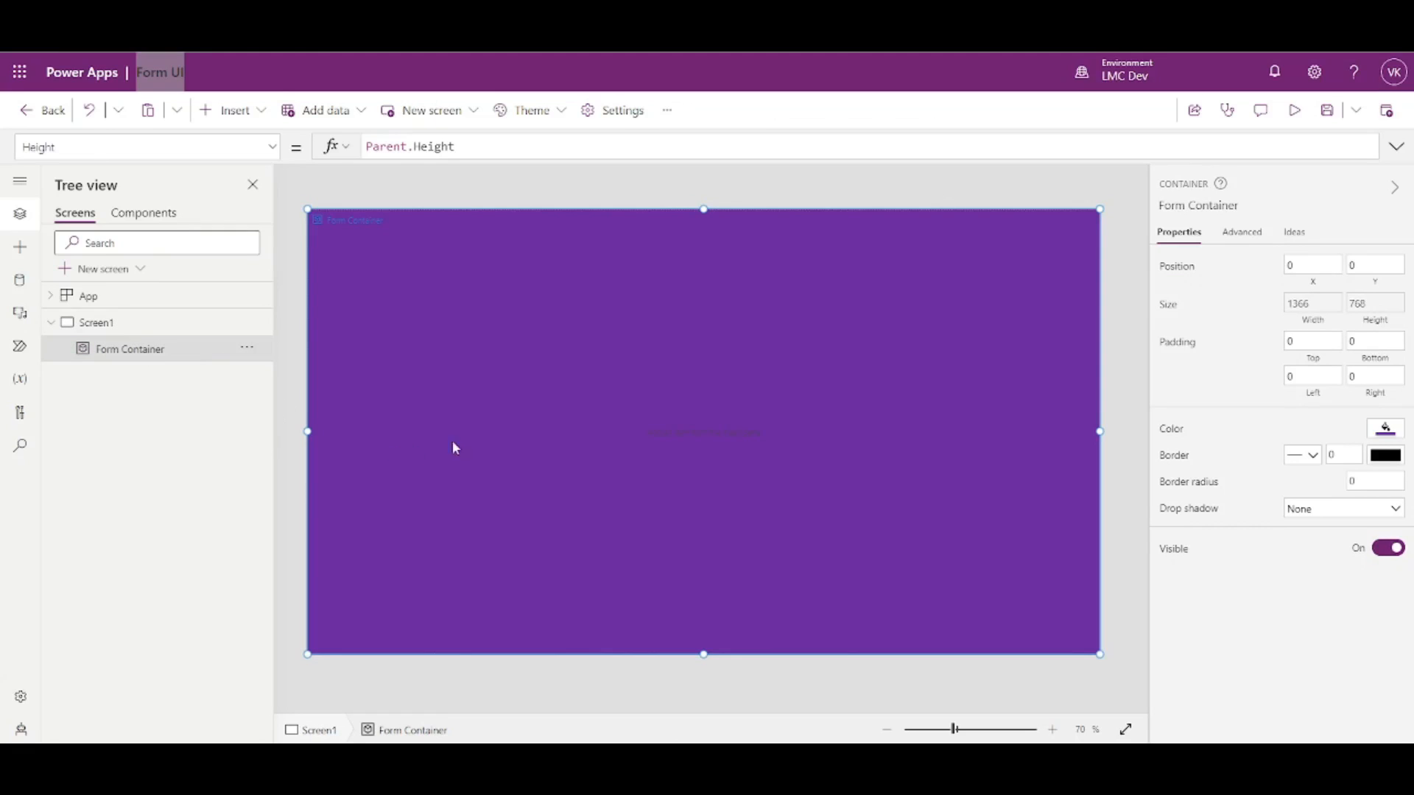
left_click(1386, 430)
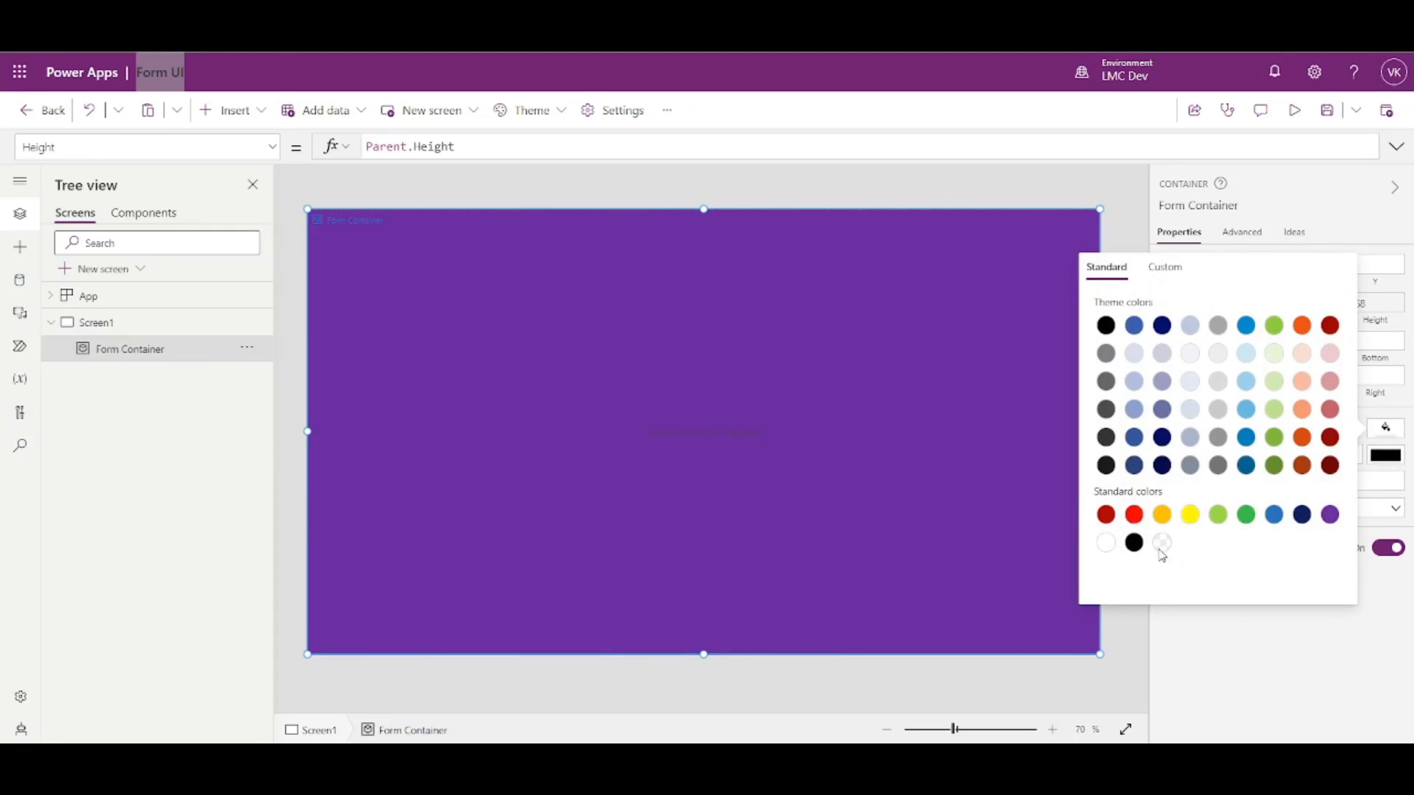
left_click(1162, 545)
left_click(1132, 206)
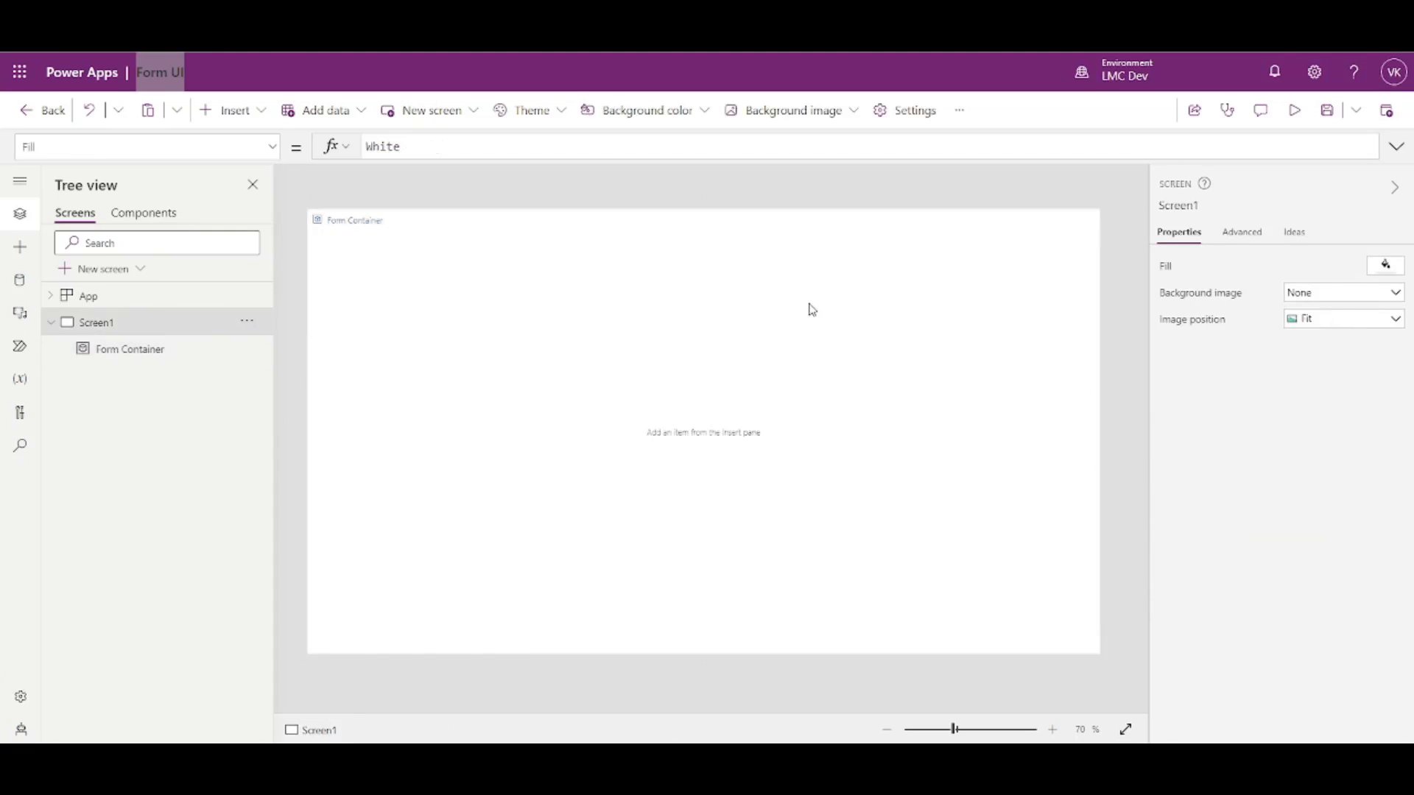
left_click(112, 349)
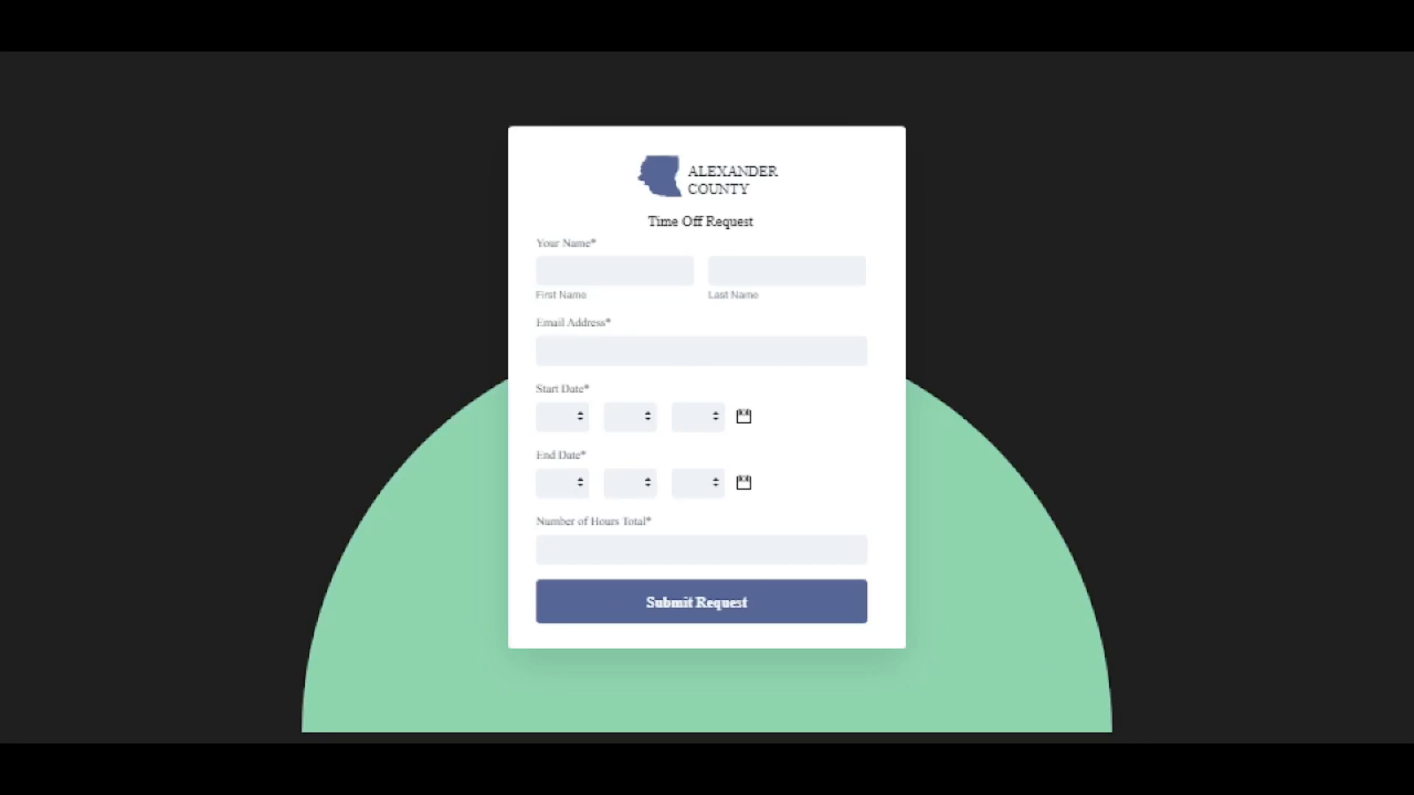
left_click(658, 713)
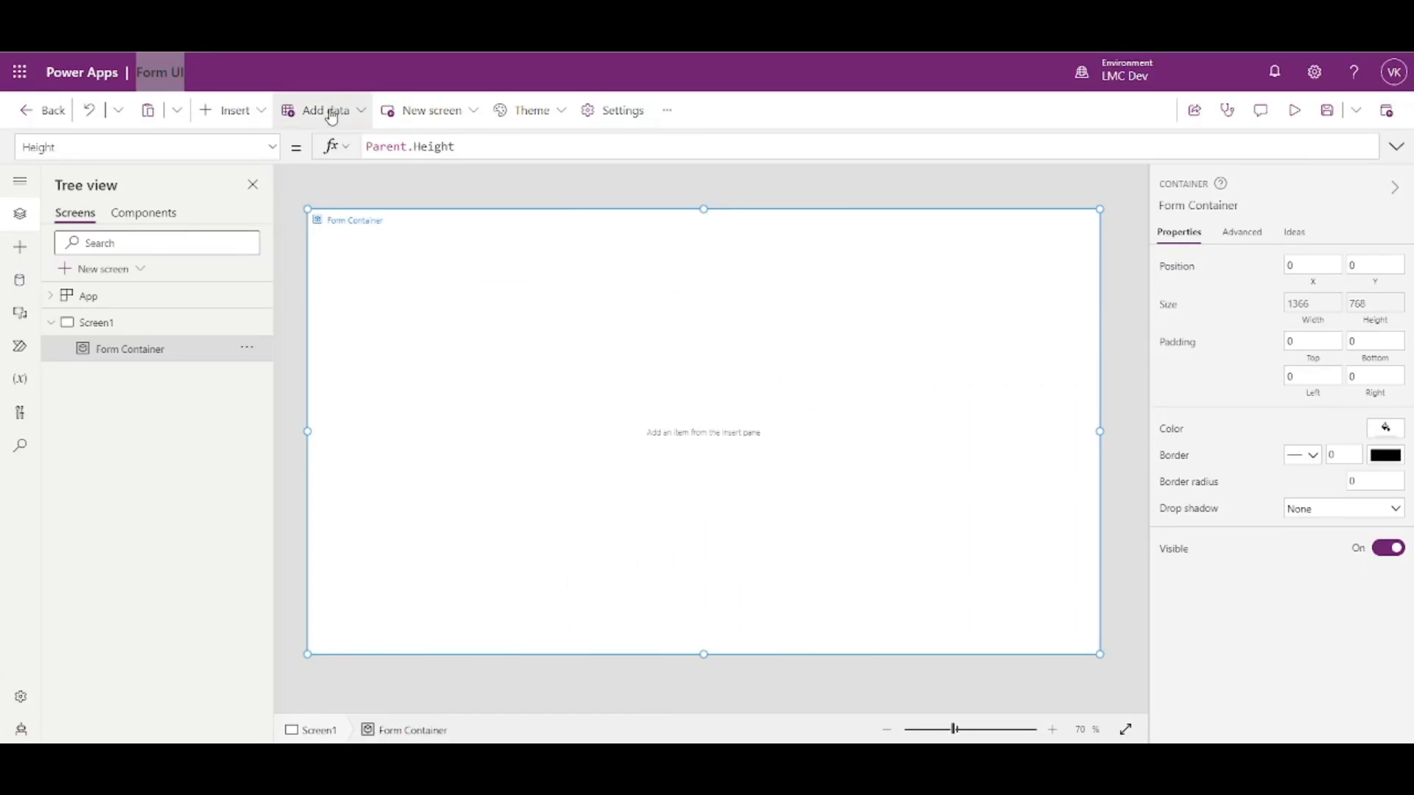
- Insert a circle shape into Form Container
left_click(227, 118)
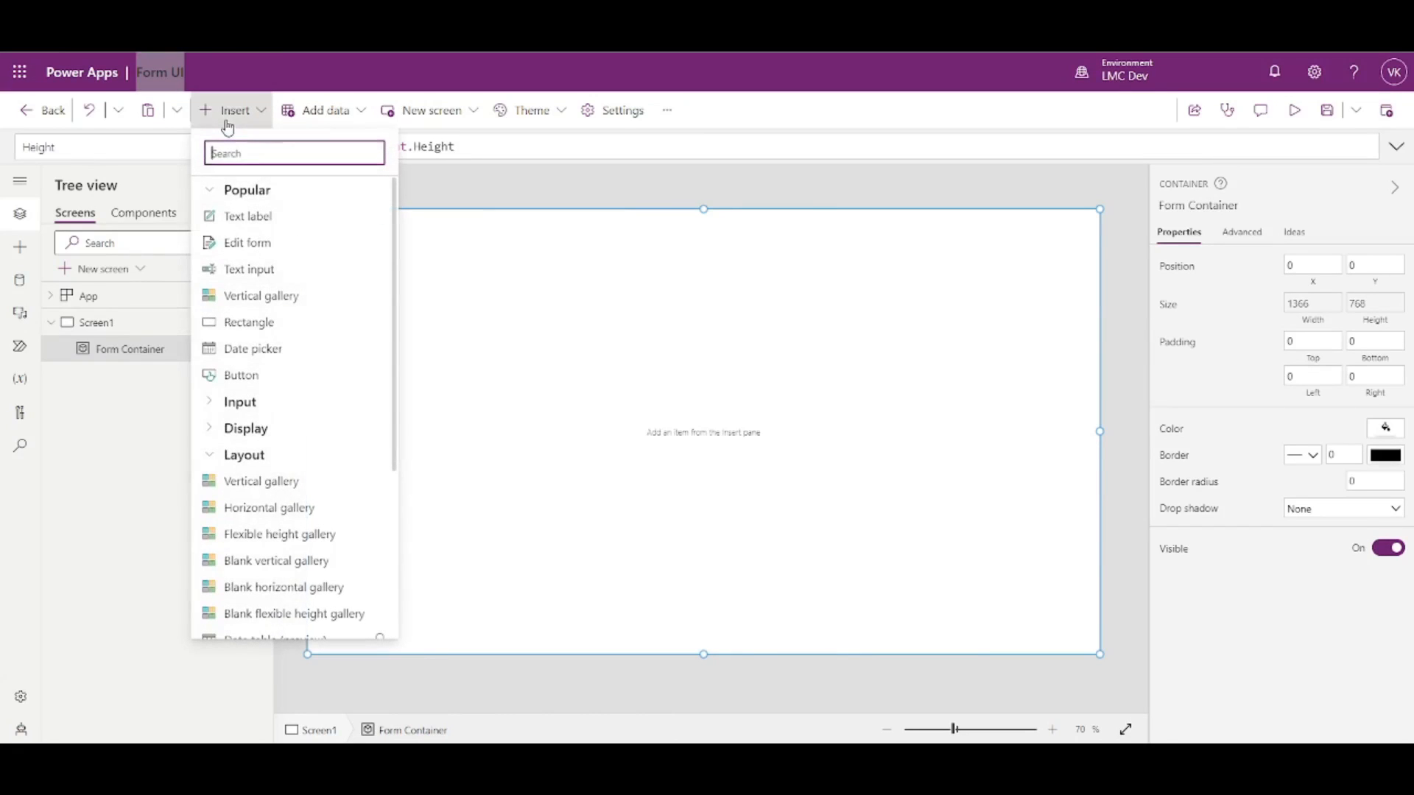
left_click(207, 192)
left_click(210, 270)
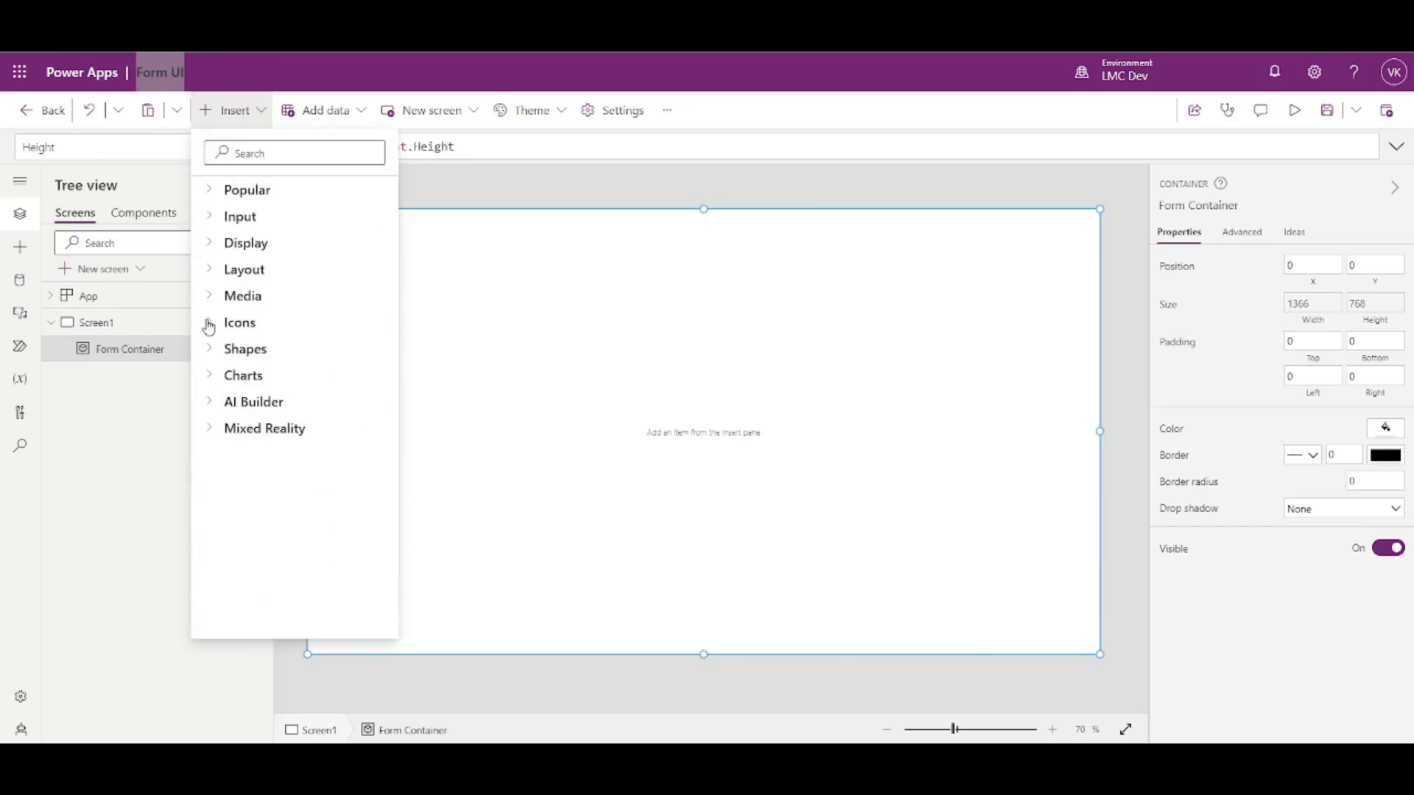
left_click(213, 351)
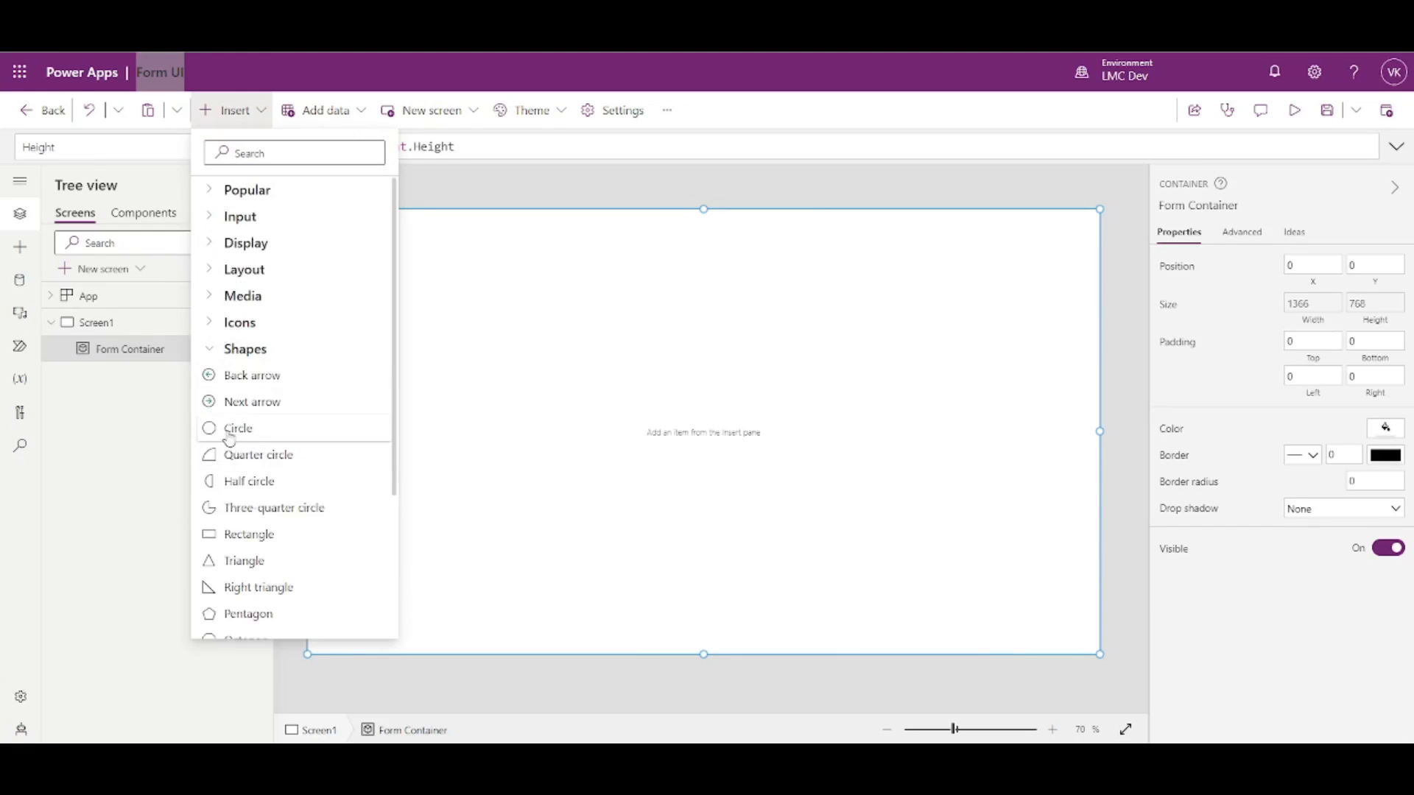
left_click(250, 437)
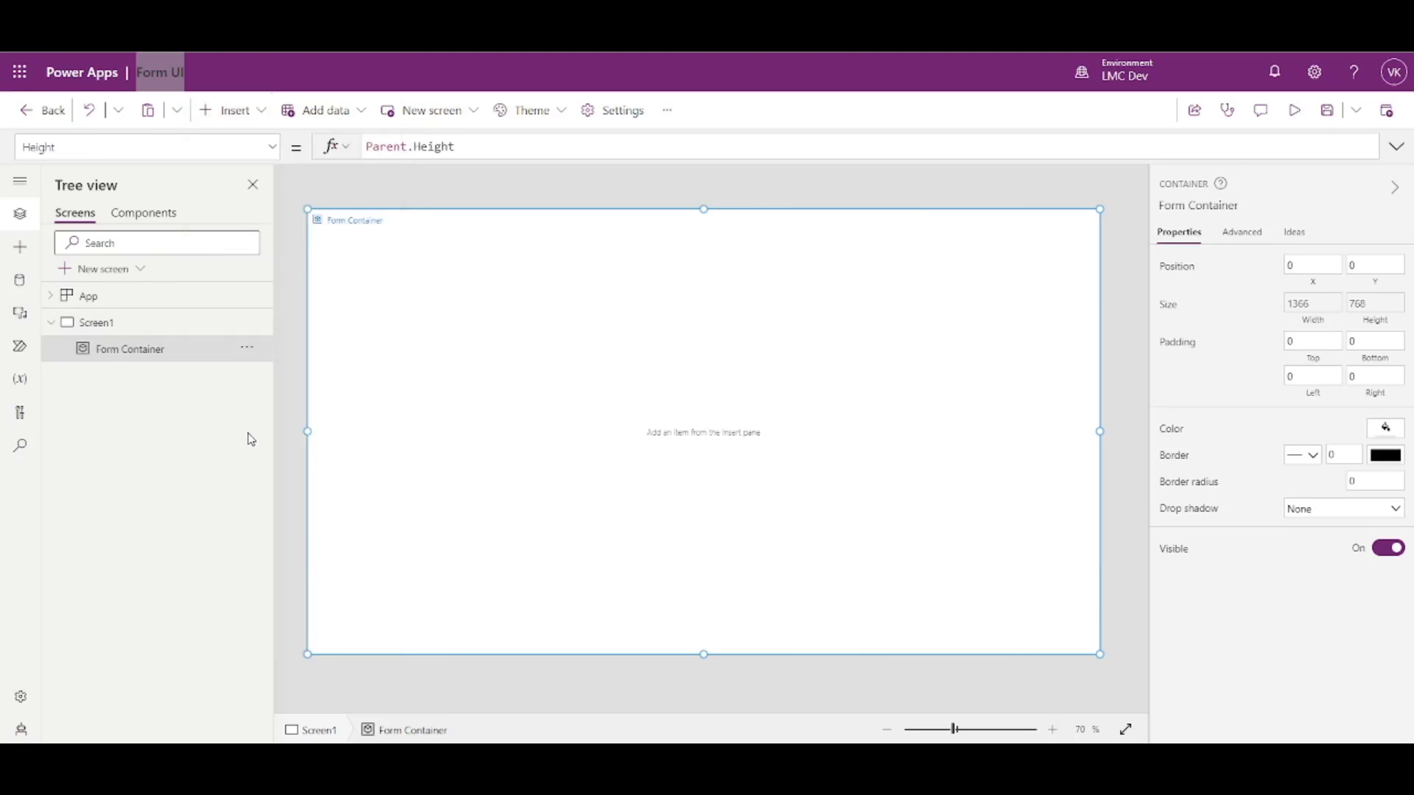
- Place the circle at X 0, Y 0
left_click(1310, 332)
type("0")
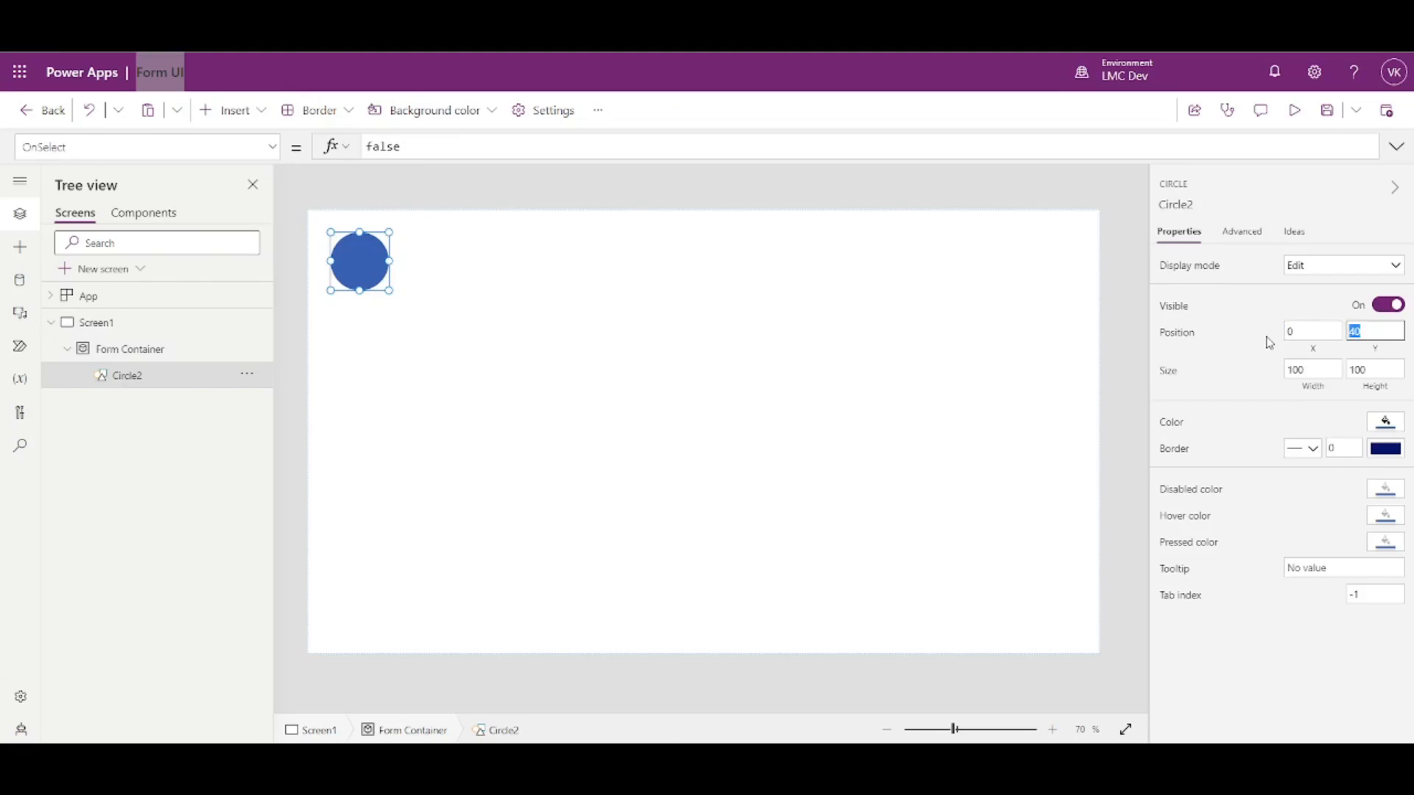
key("Tab")
type("0")
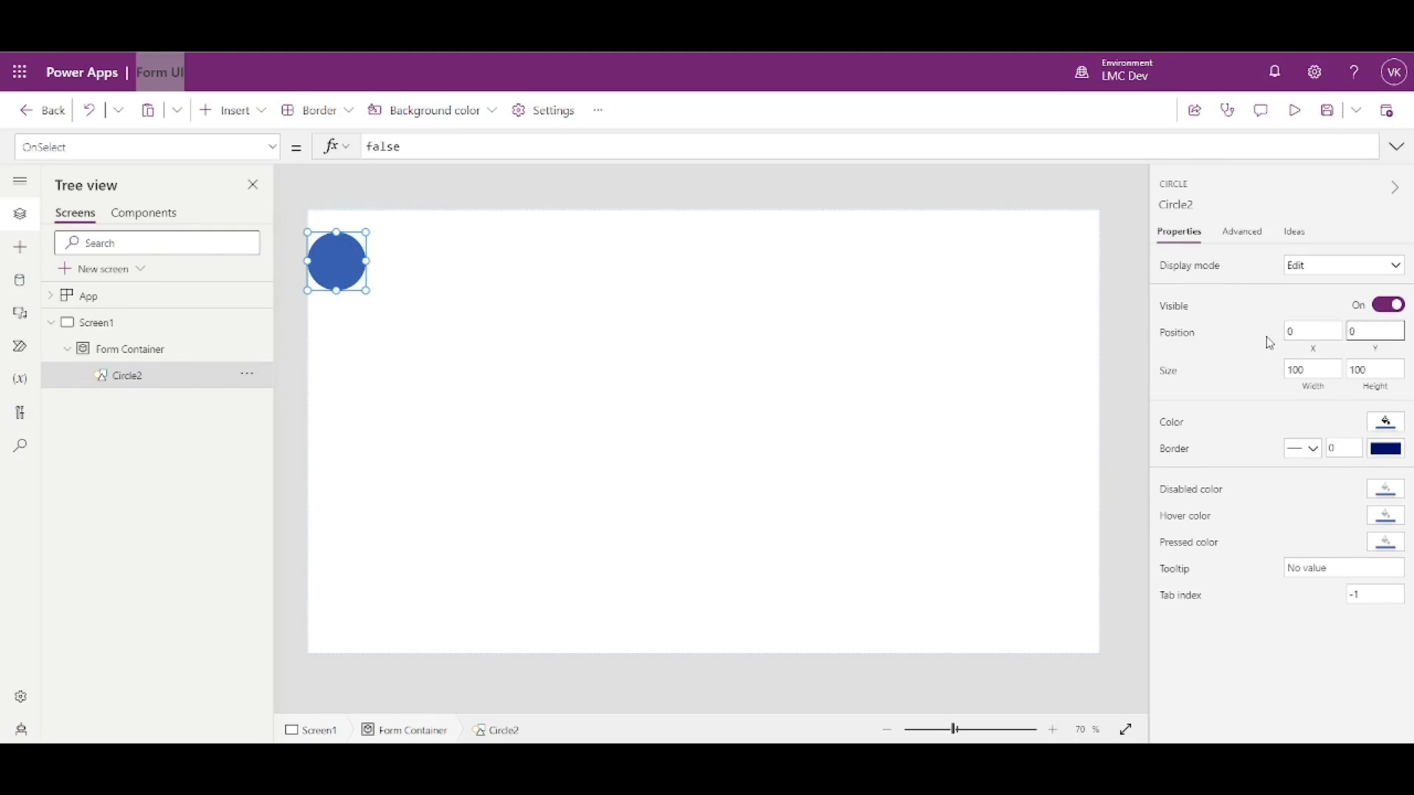
- Set the circle's Width to Parent.Width
left_click(1311, 397)
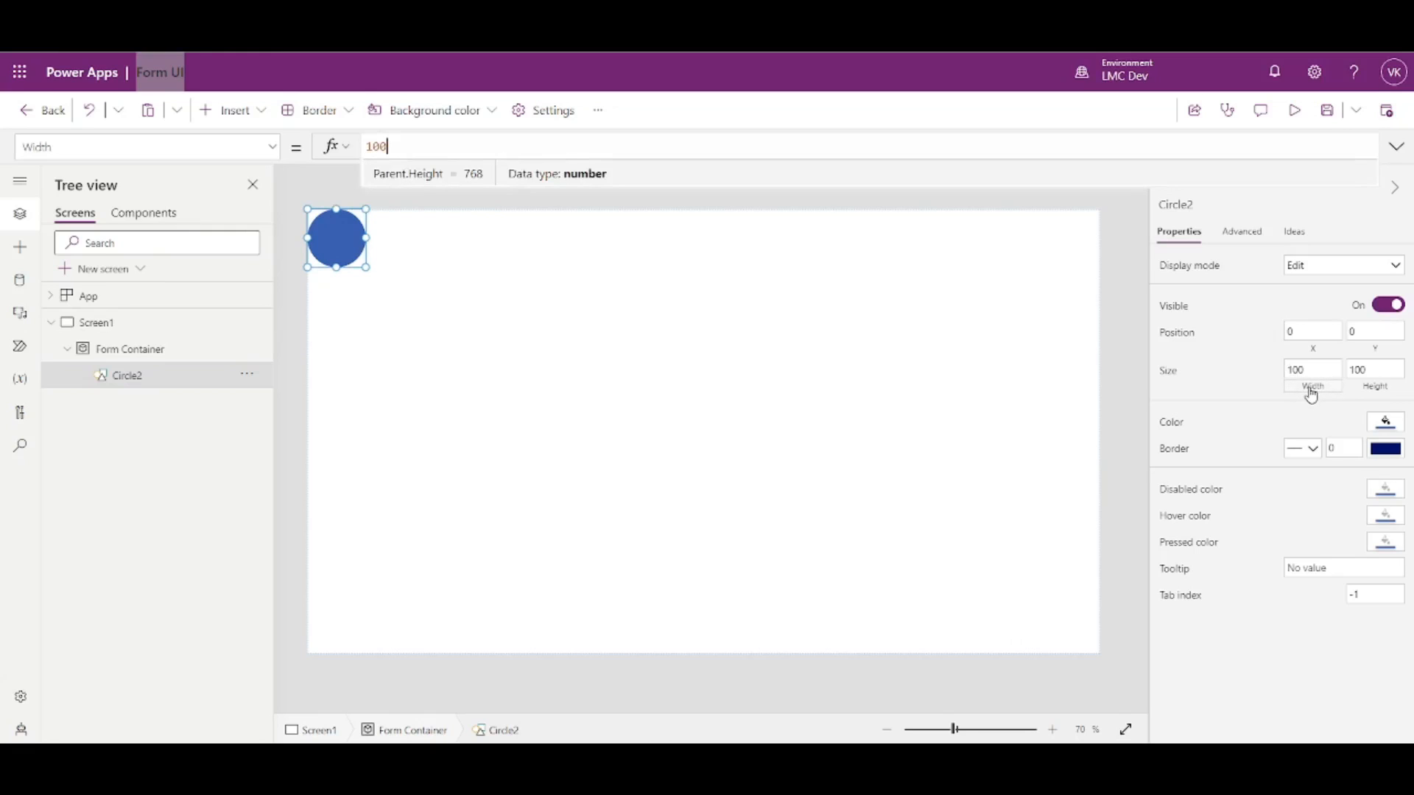
type("PAr")
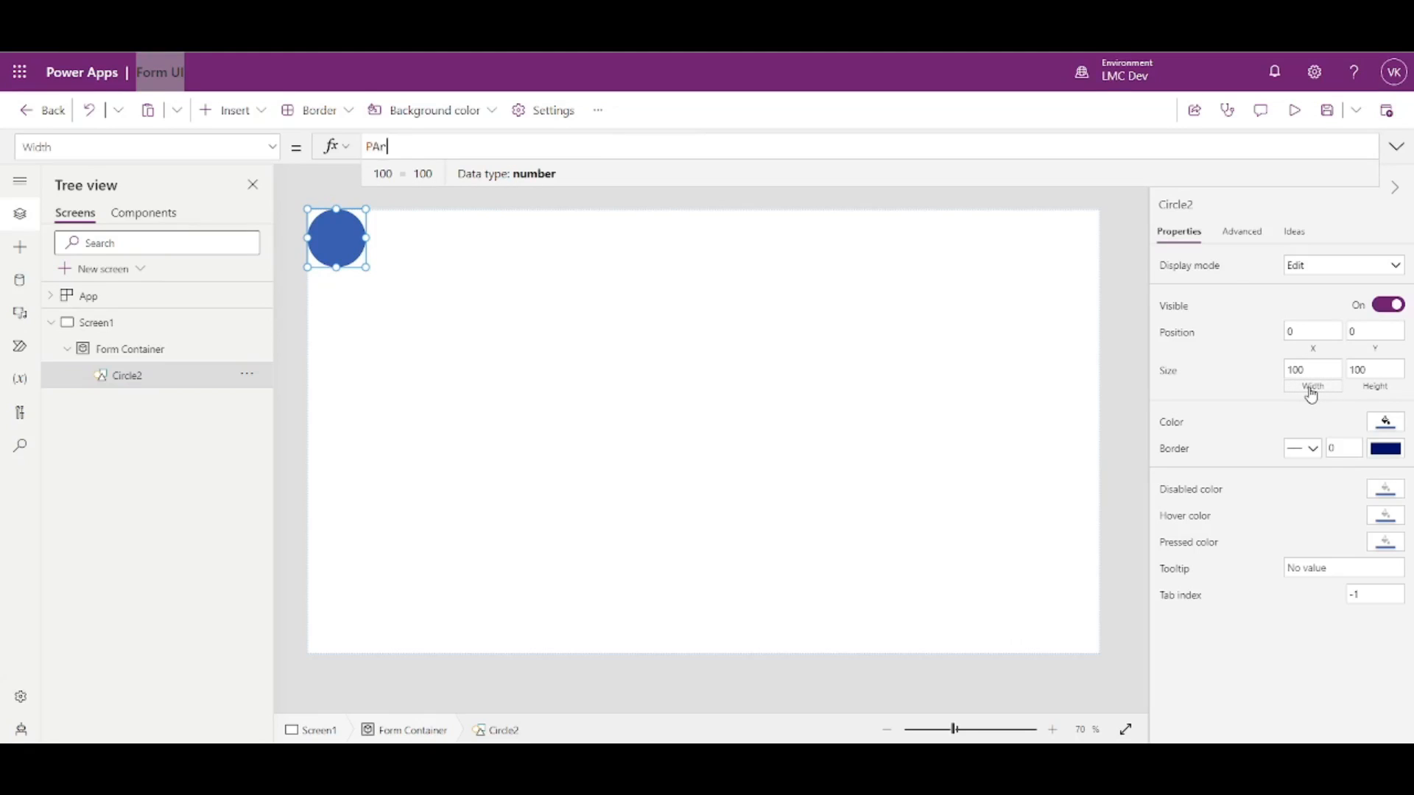
type("ent.Width")
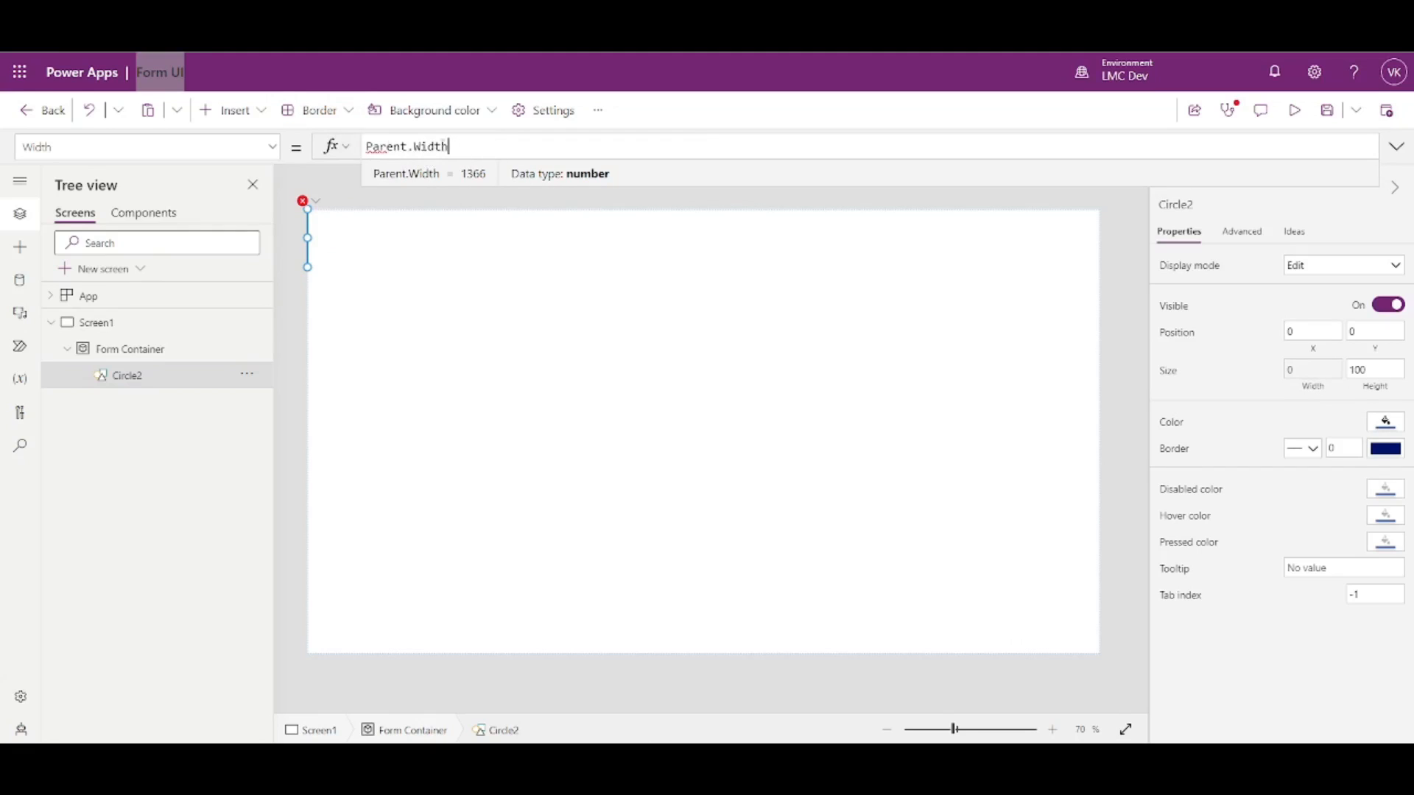
left_click(463, 145)
left_click(388, 208)
key("ctrl+a")
type("Pare")
key("Tab")
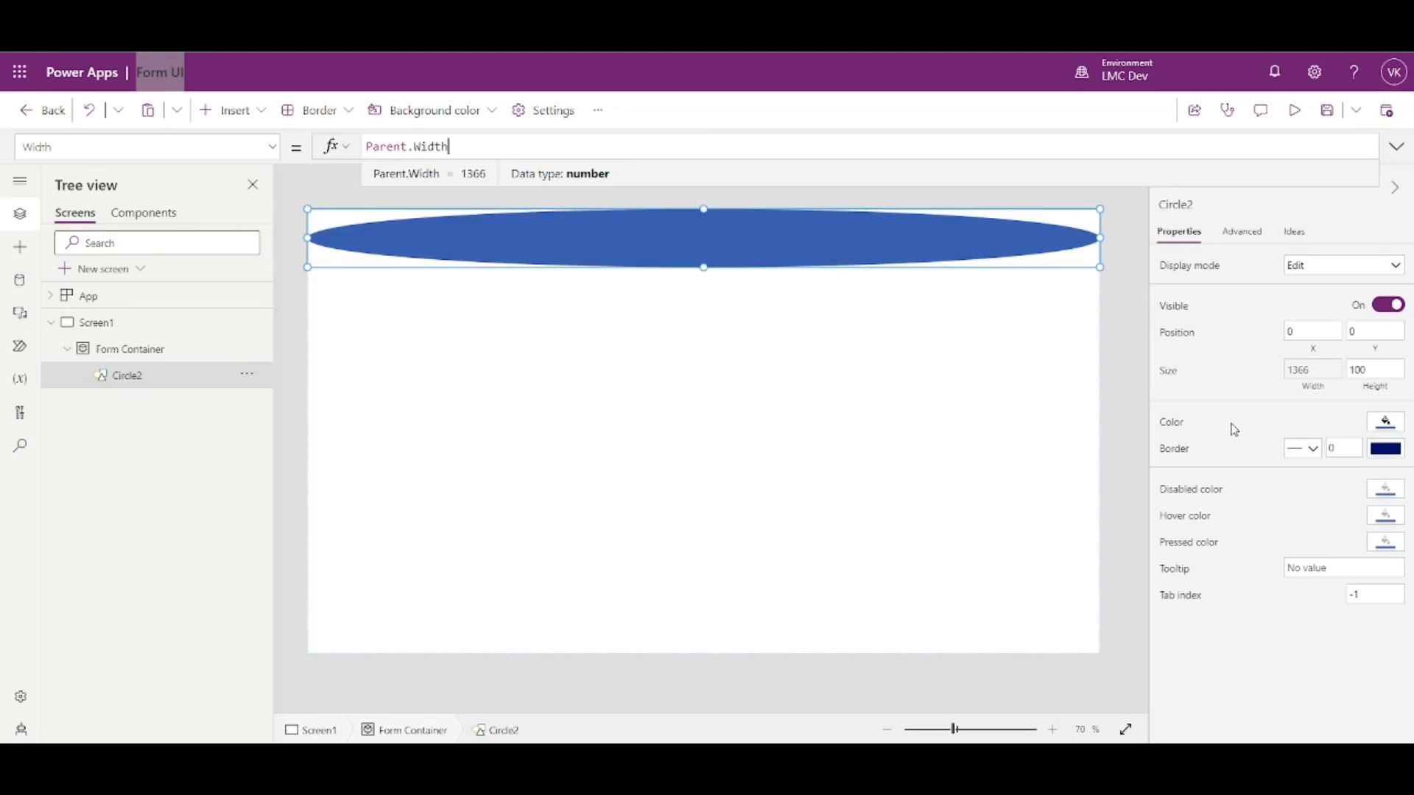
- Set the circle's Height to Parent.Height and change its Width to Parent.Height
left_click(1377, 377)
key("ctrl+a")
type("Parent.H")
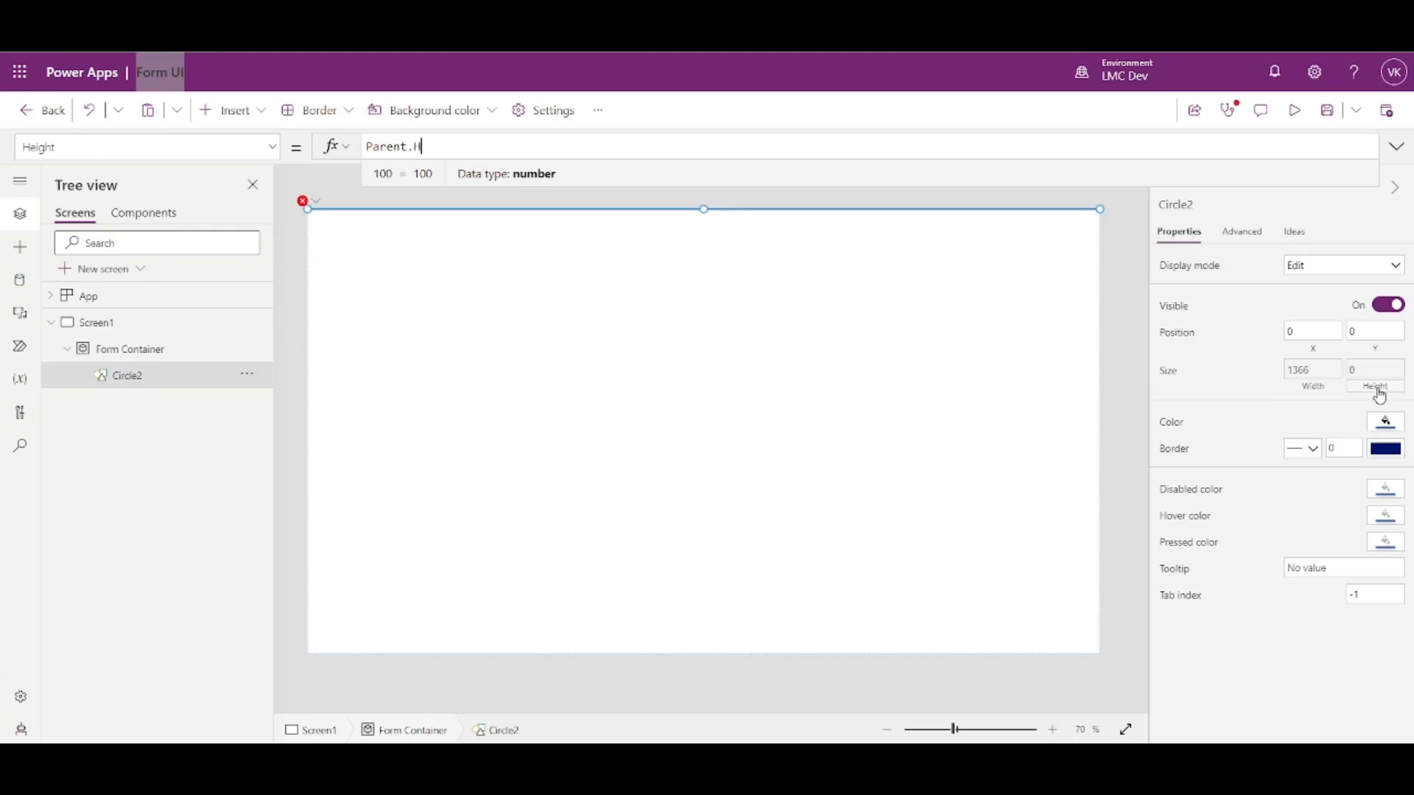
type("eight")
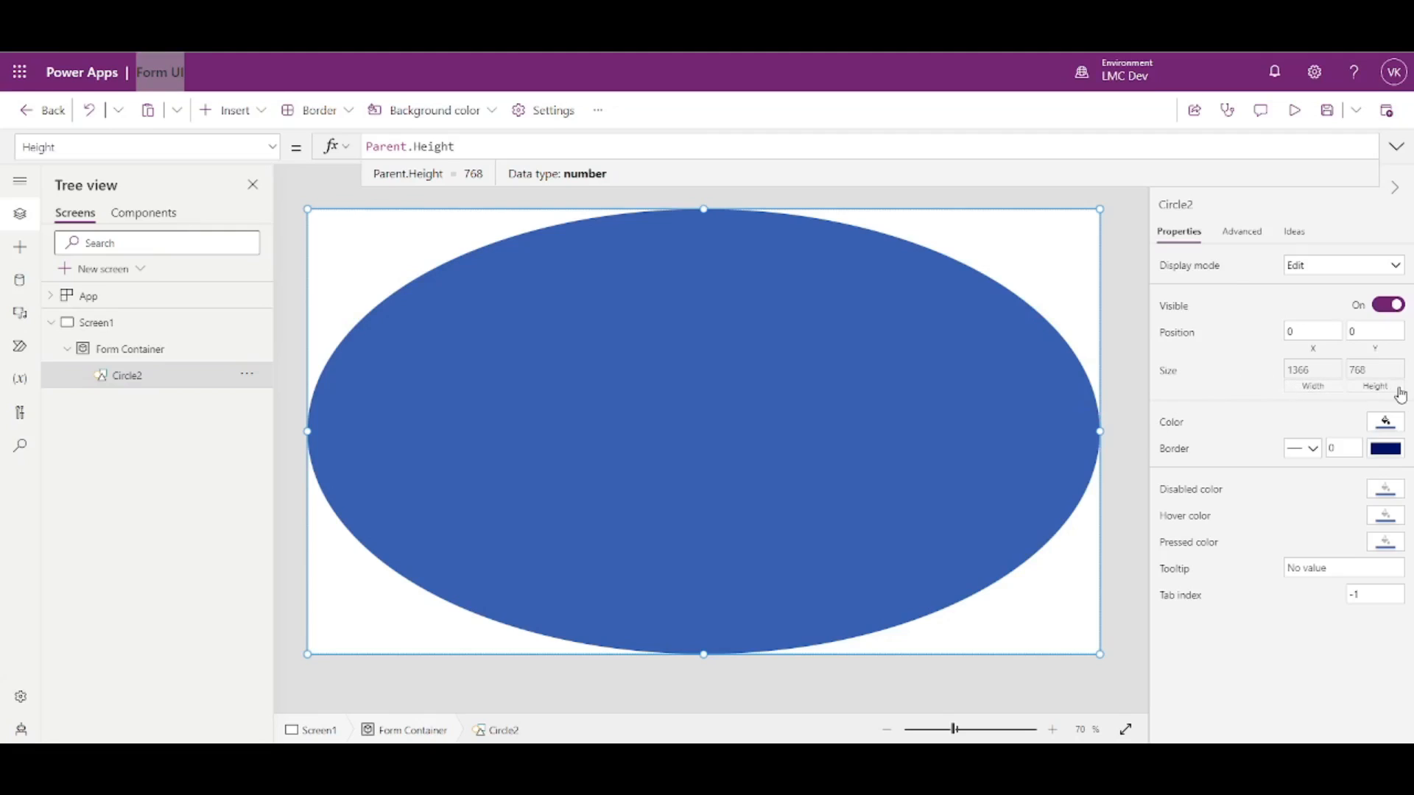
left_click(1312, 391)
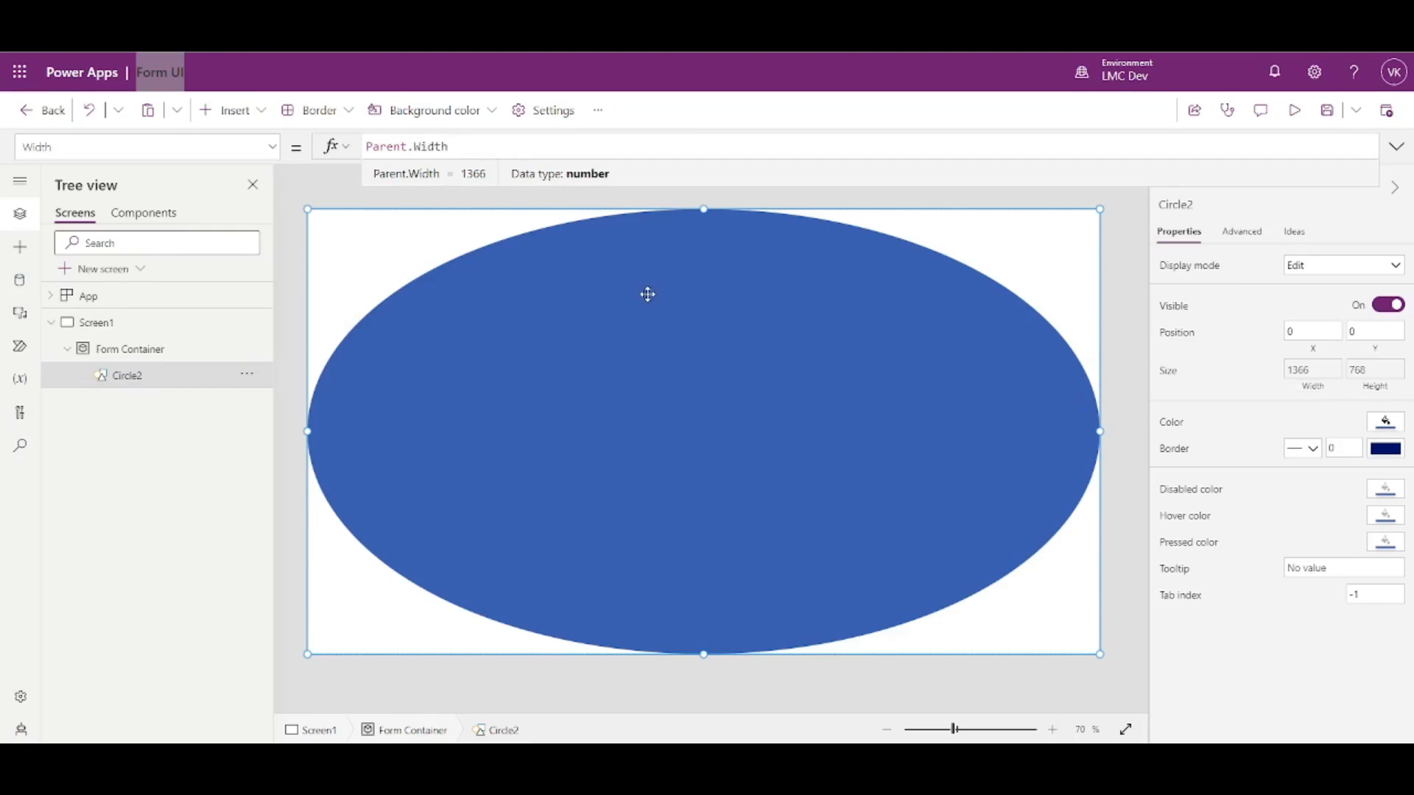
double_click(437, 148)
type("Height")
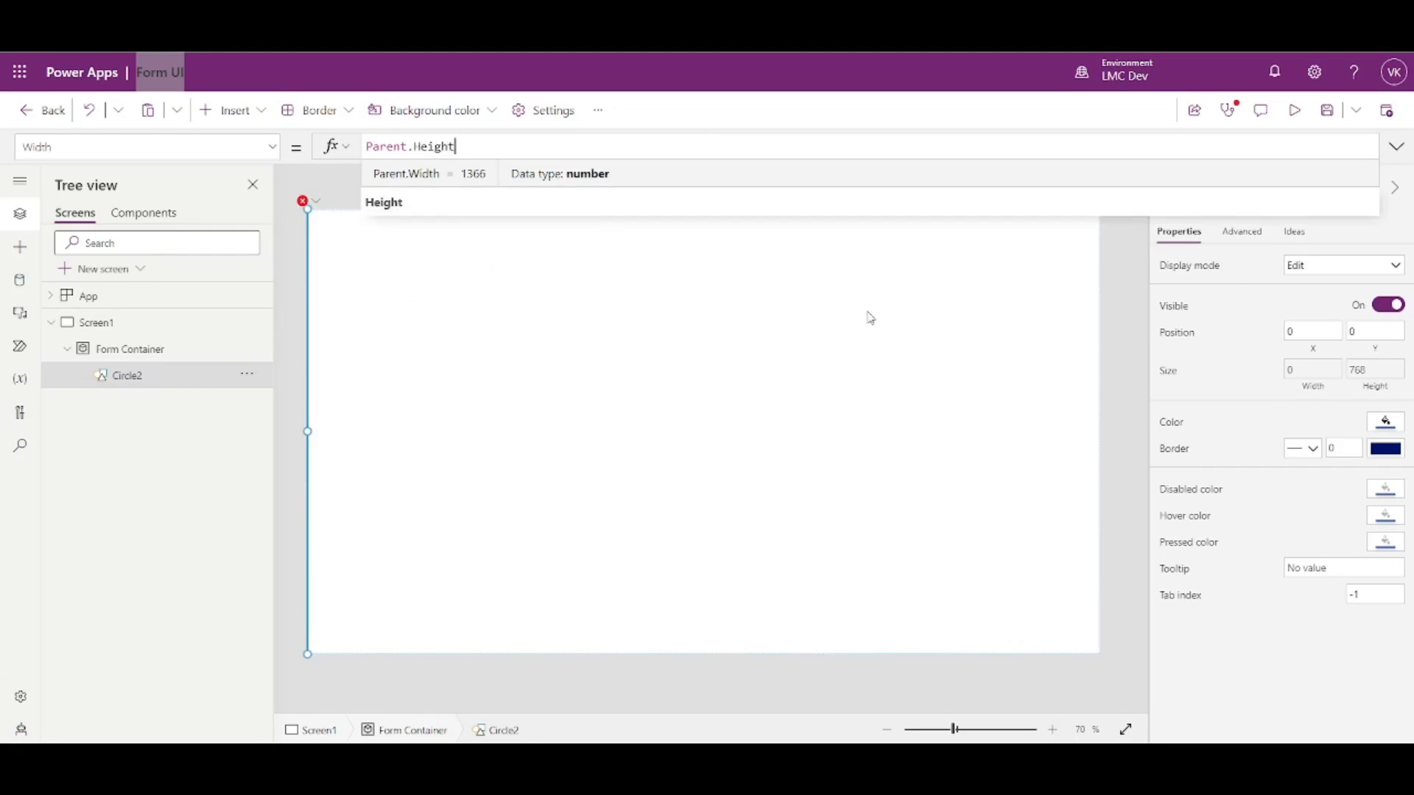
left_click(1111, 375)
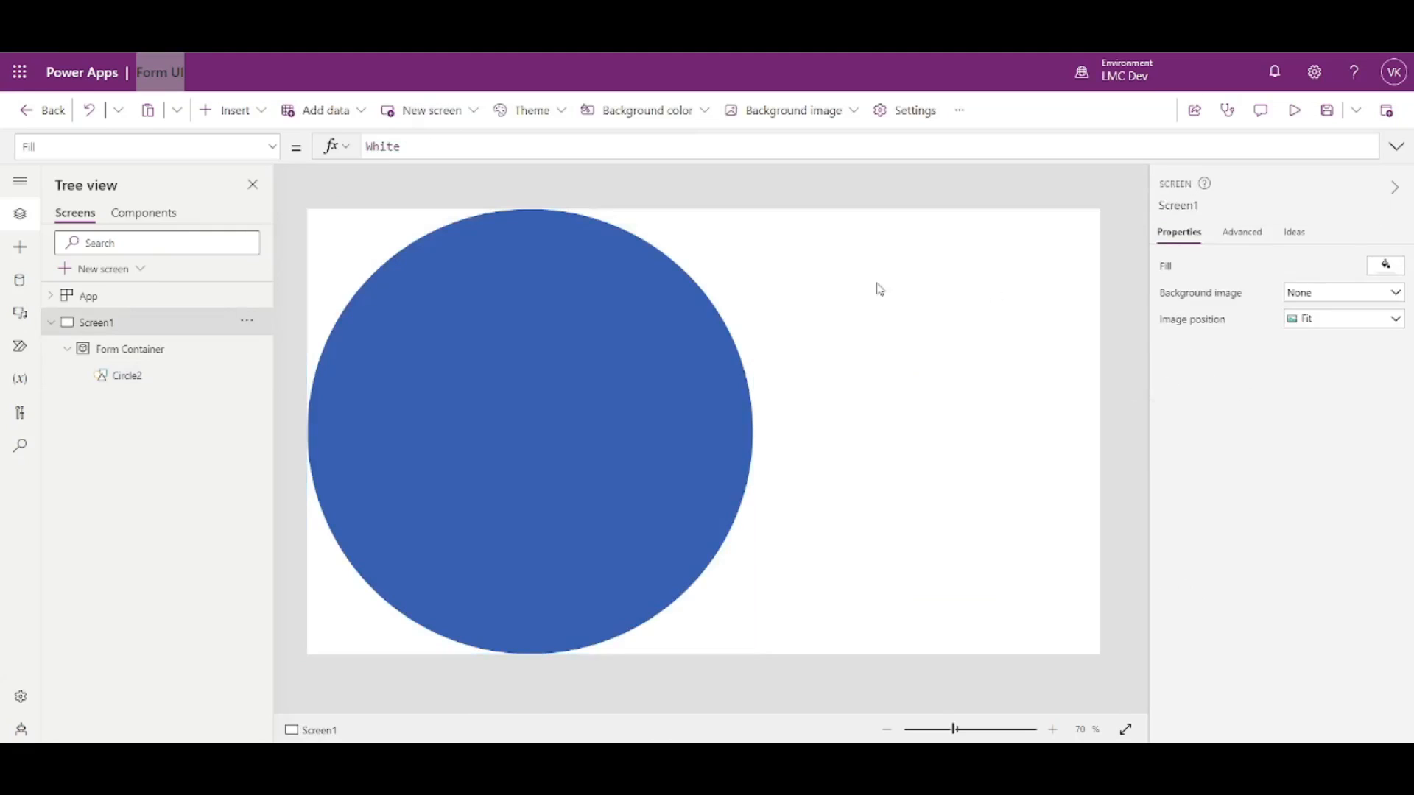
left_click(555, 385)
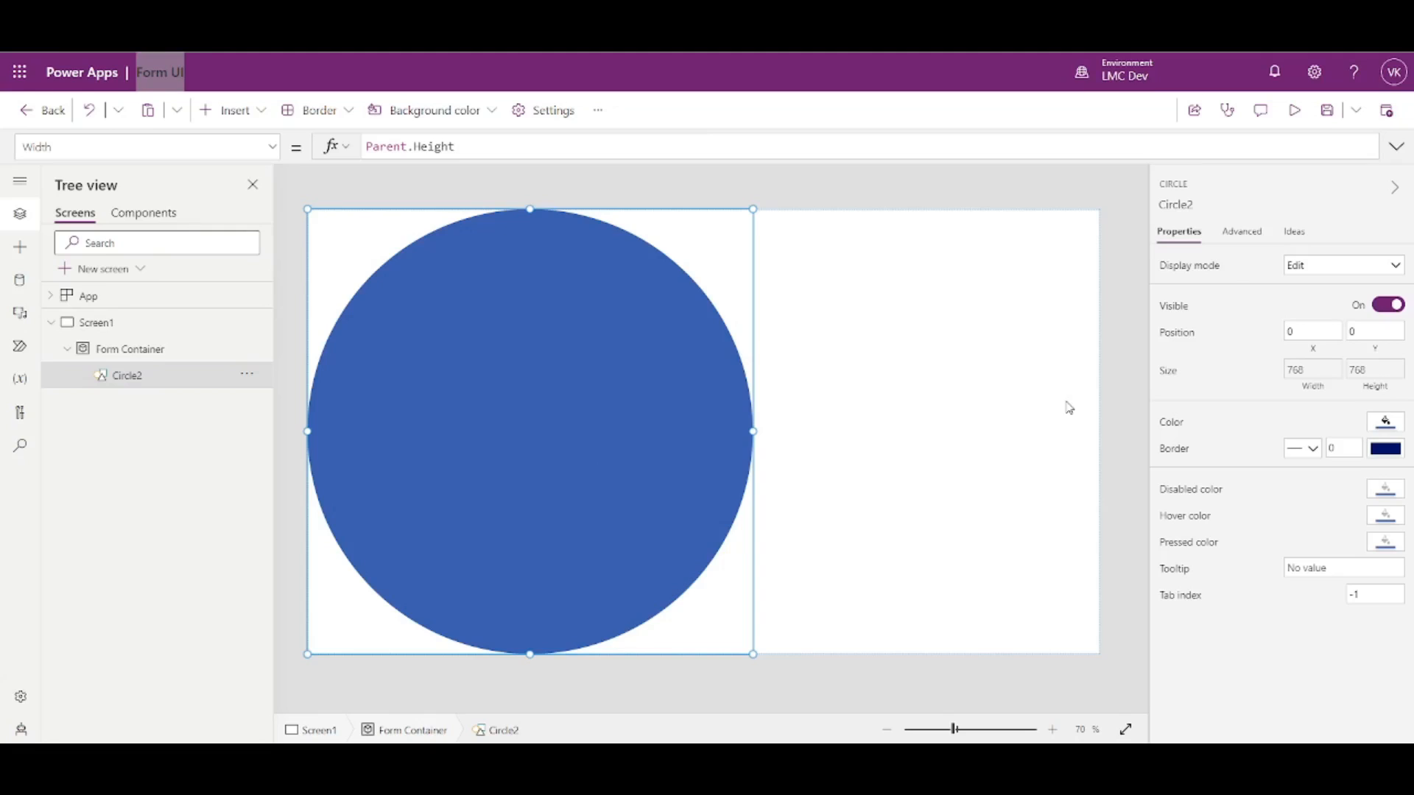
left_click(596, 356)
left_click_drag(596, 356, 398, 382)
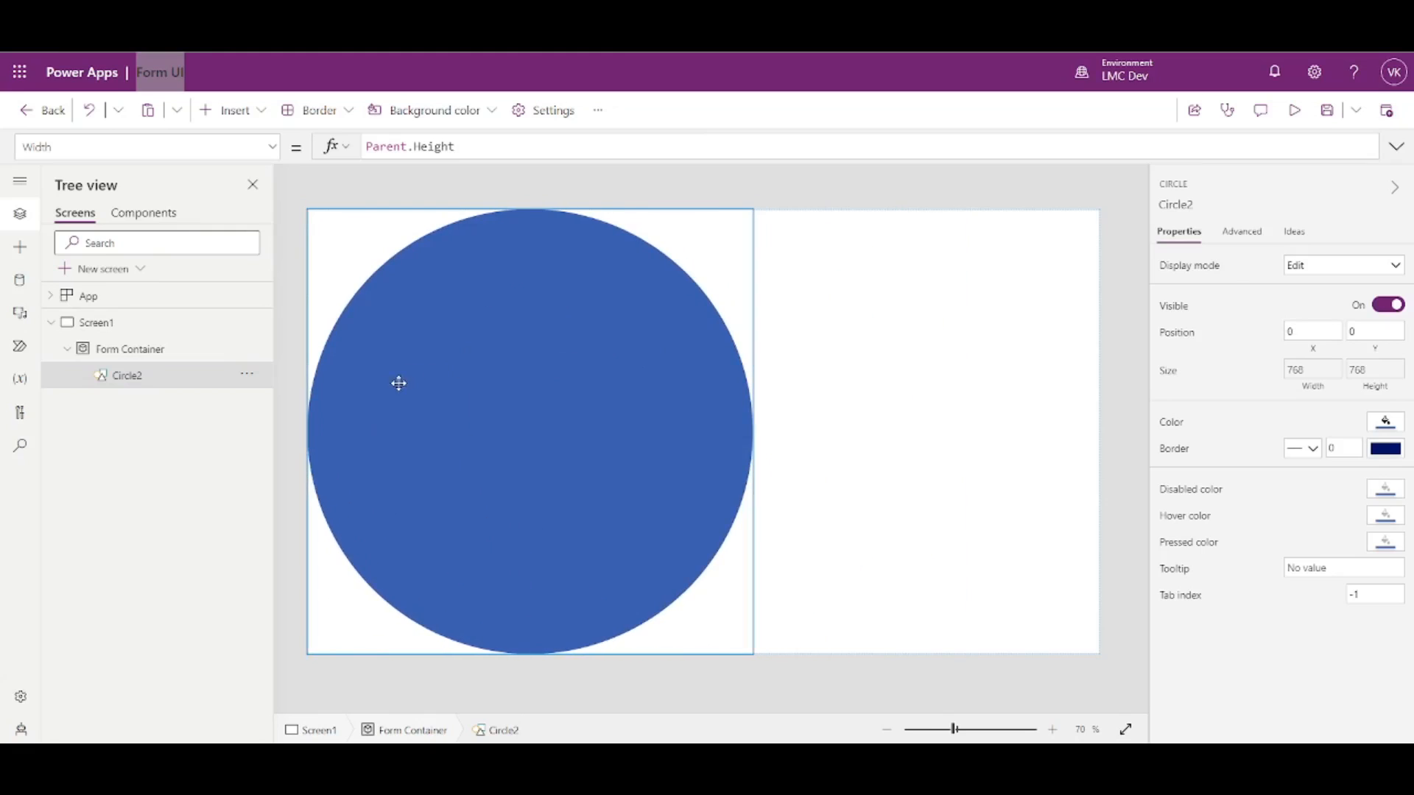
left_click(1308, 352)
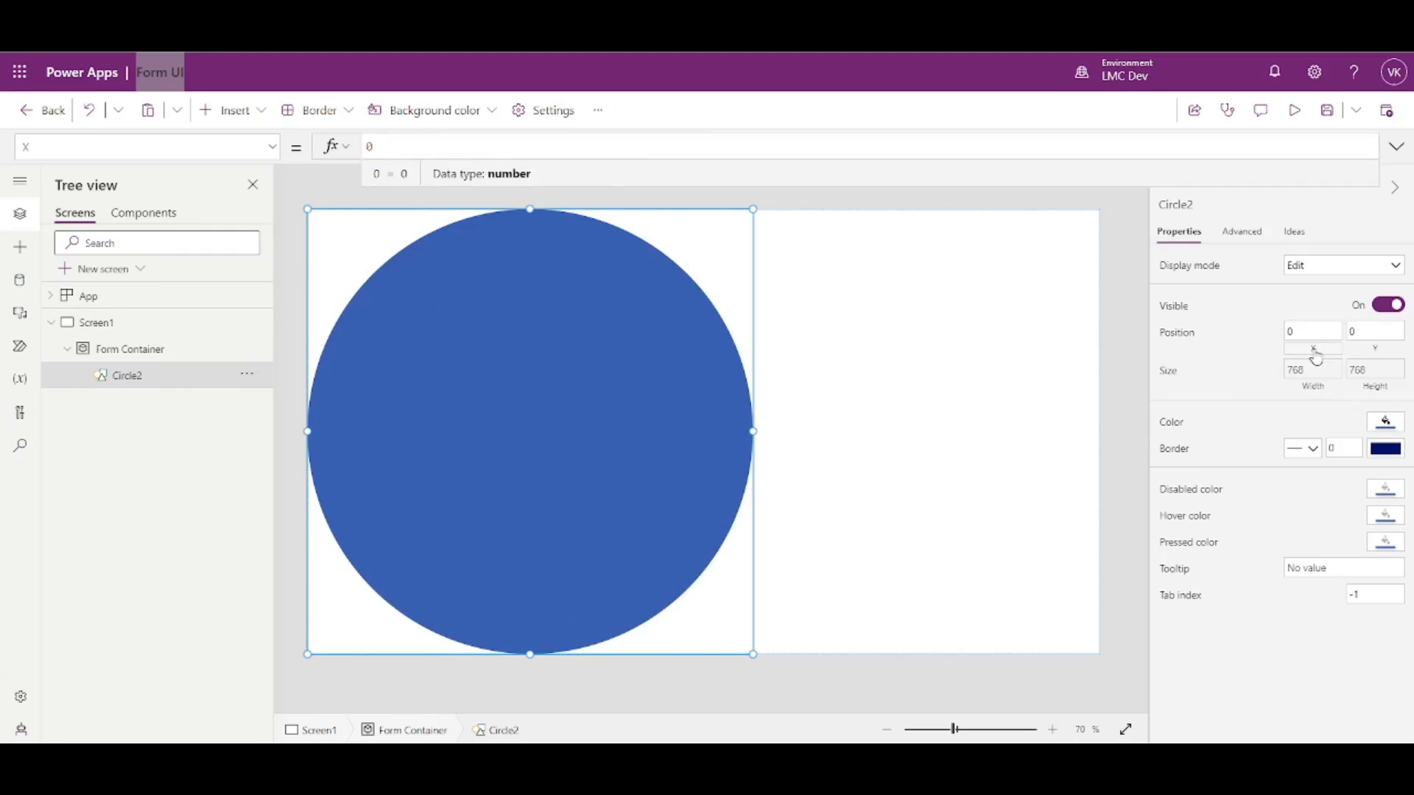
type("Paretn")
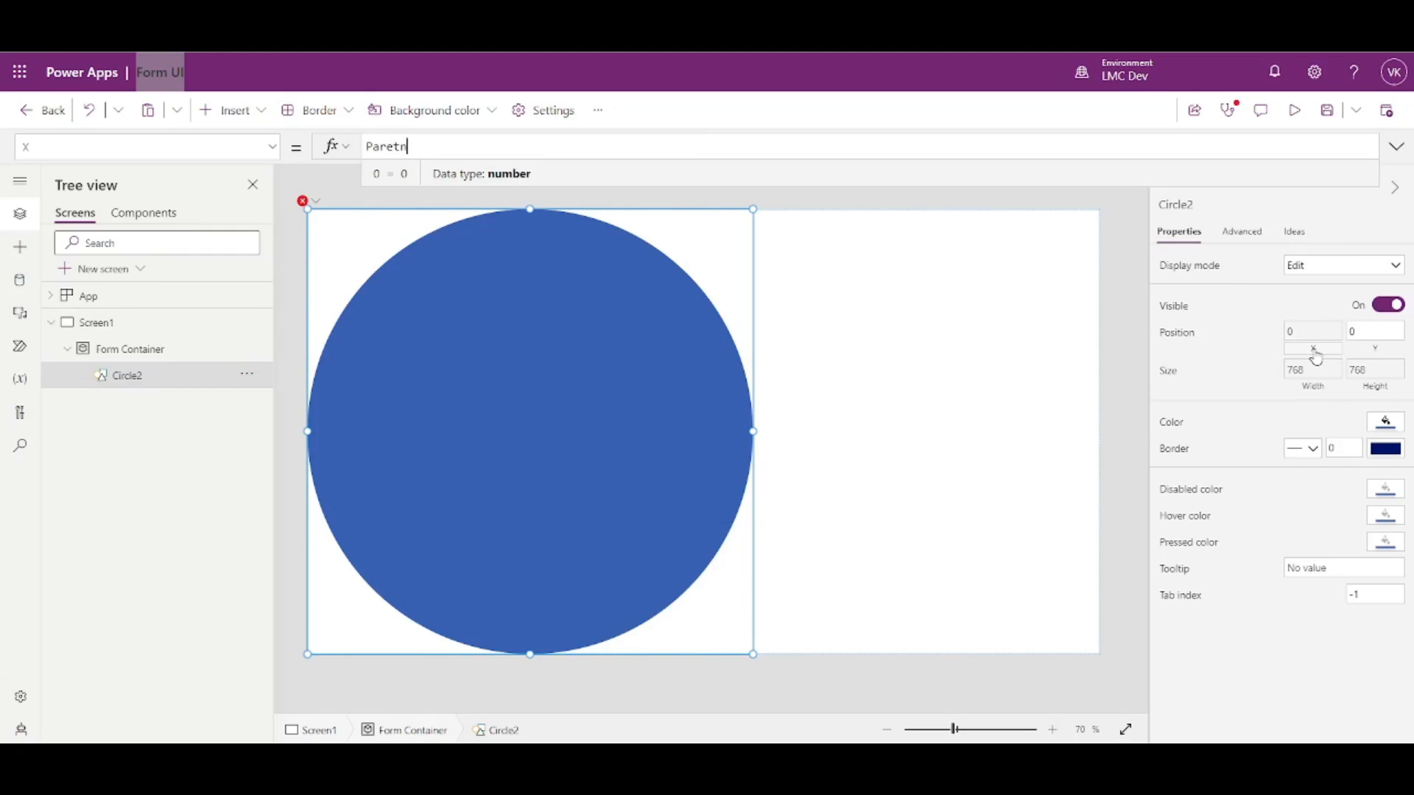
key("BackSpace")
key("BackSpace")
type("nt.W")
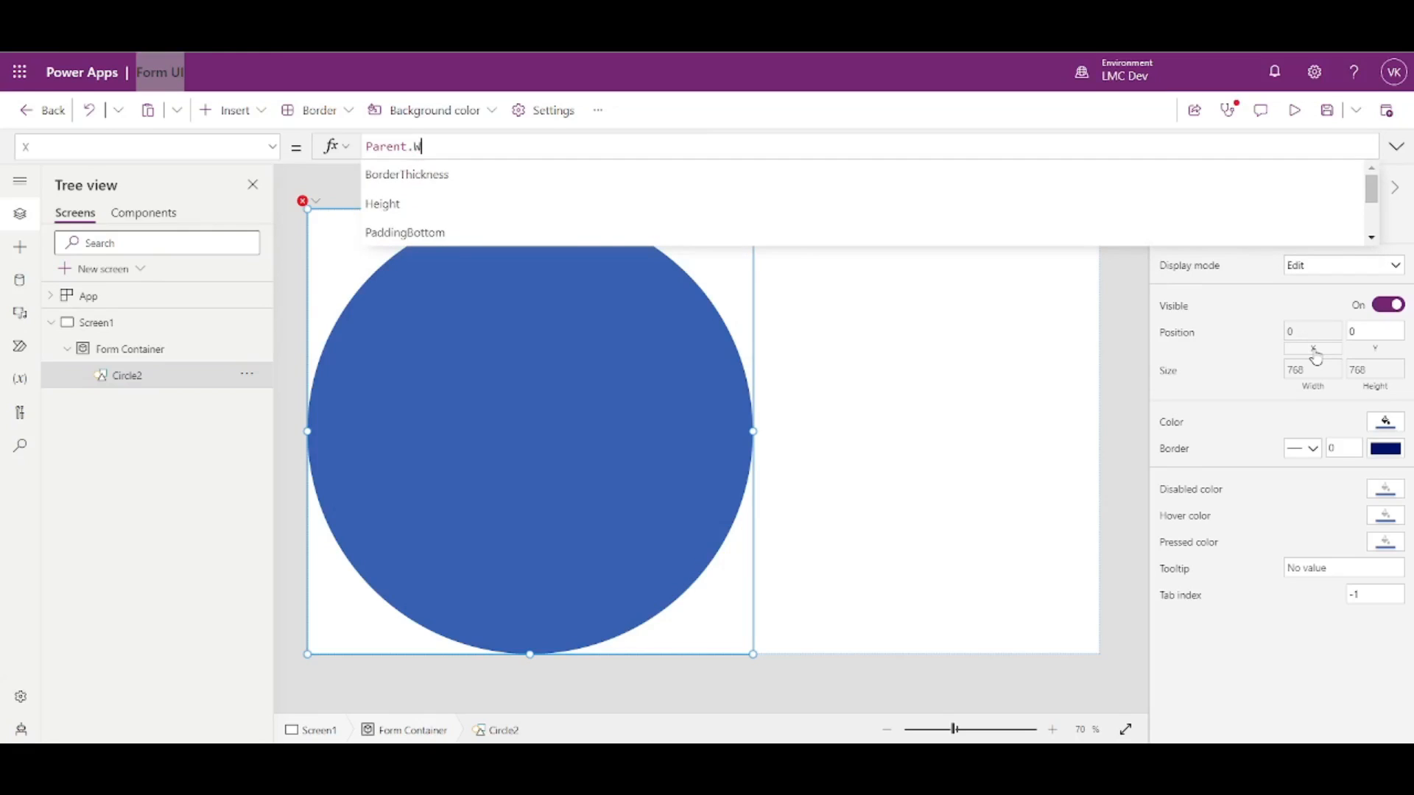
- Set Circle2's X formula to Parent.Width/2 - Self.Width/2
key("Tab")
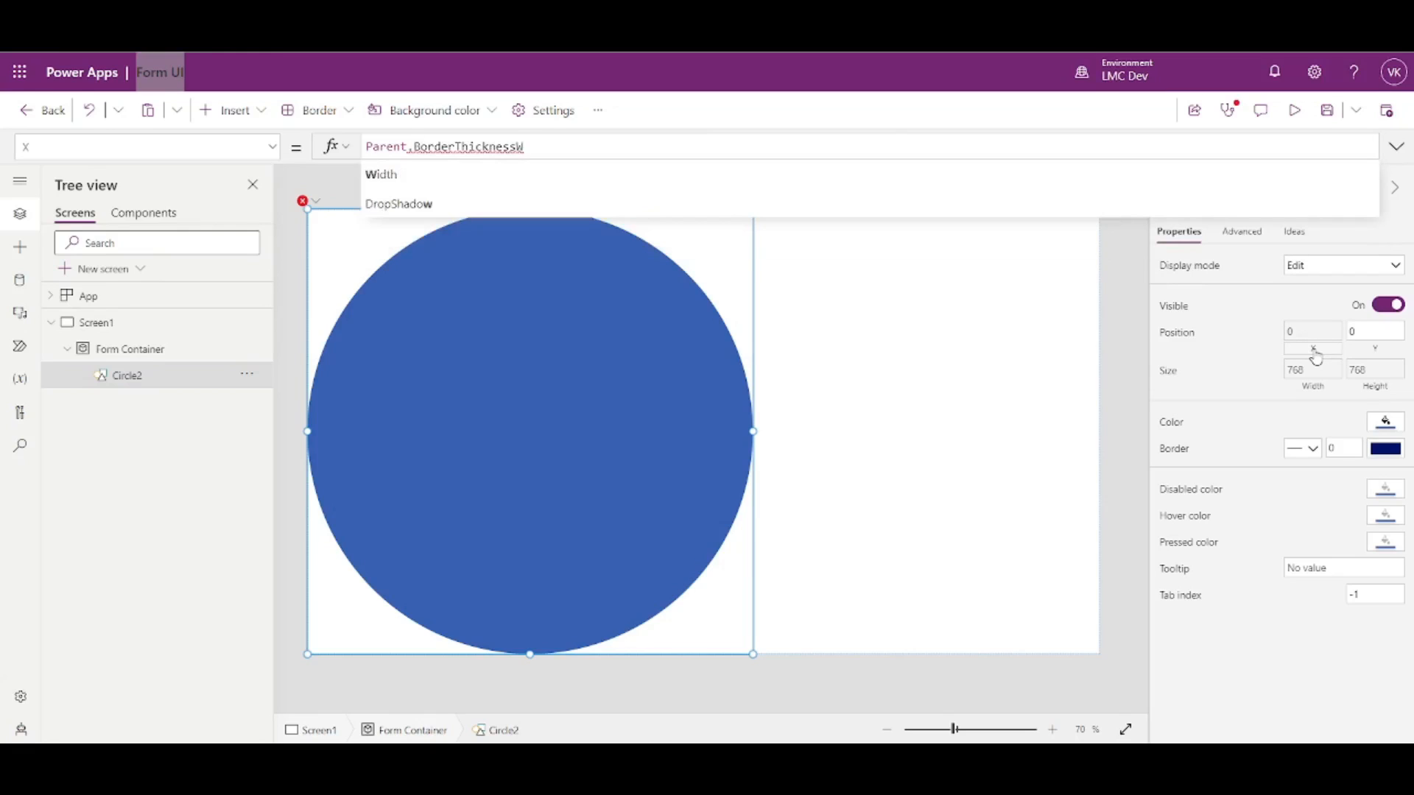
key("BackSpace")
key("BackSpace")
key("BackSpace")
key("BackSpace")
key("BackSpace")
key("BackSpace")
key("BackSpace")
key("BackSpace")
key("BackSpace")
key("BackSpace")
key("BackSpace")
key("BackSpace")
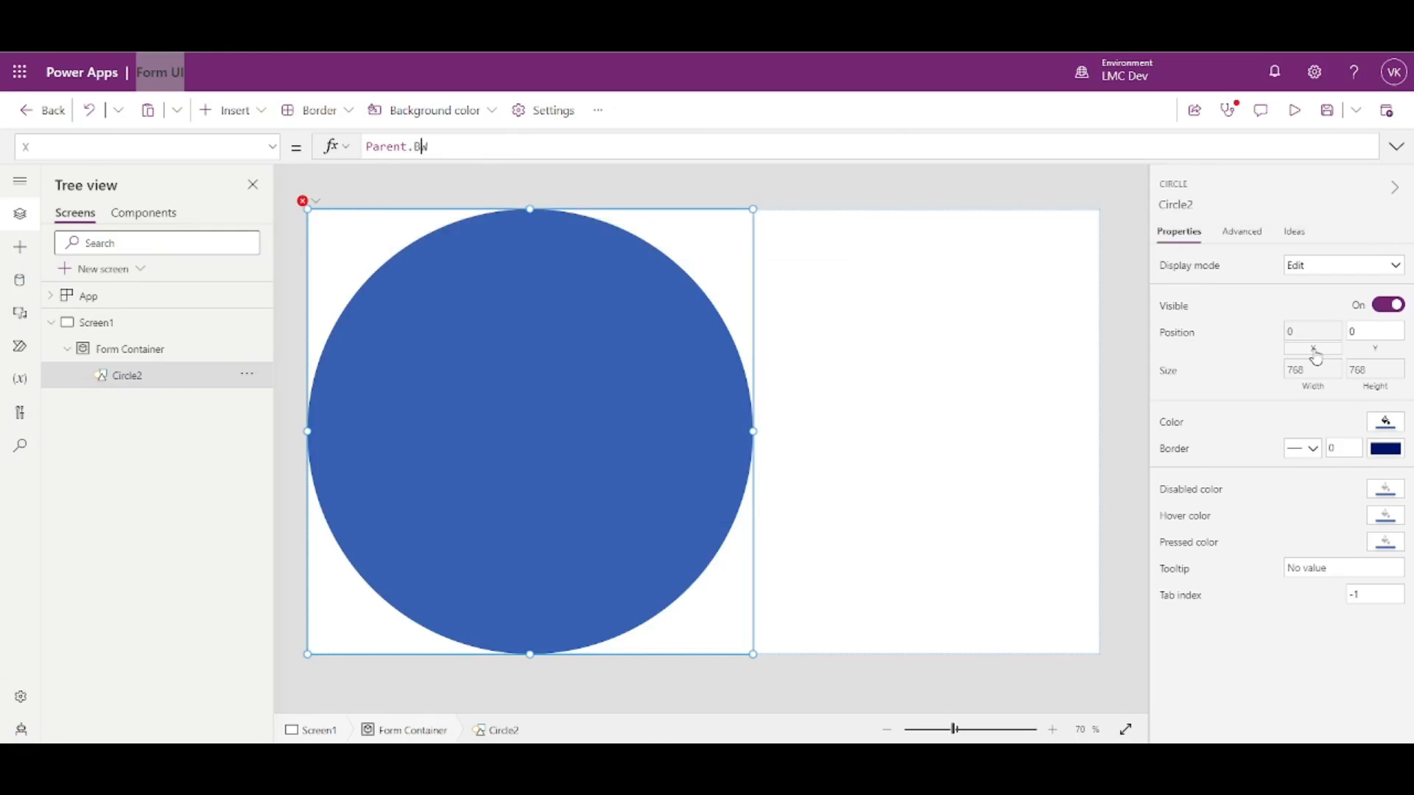
key("Right")
type("idth/2")
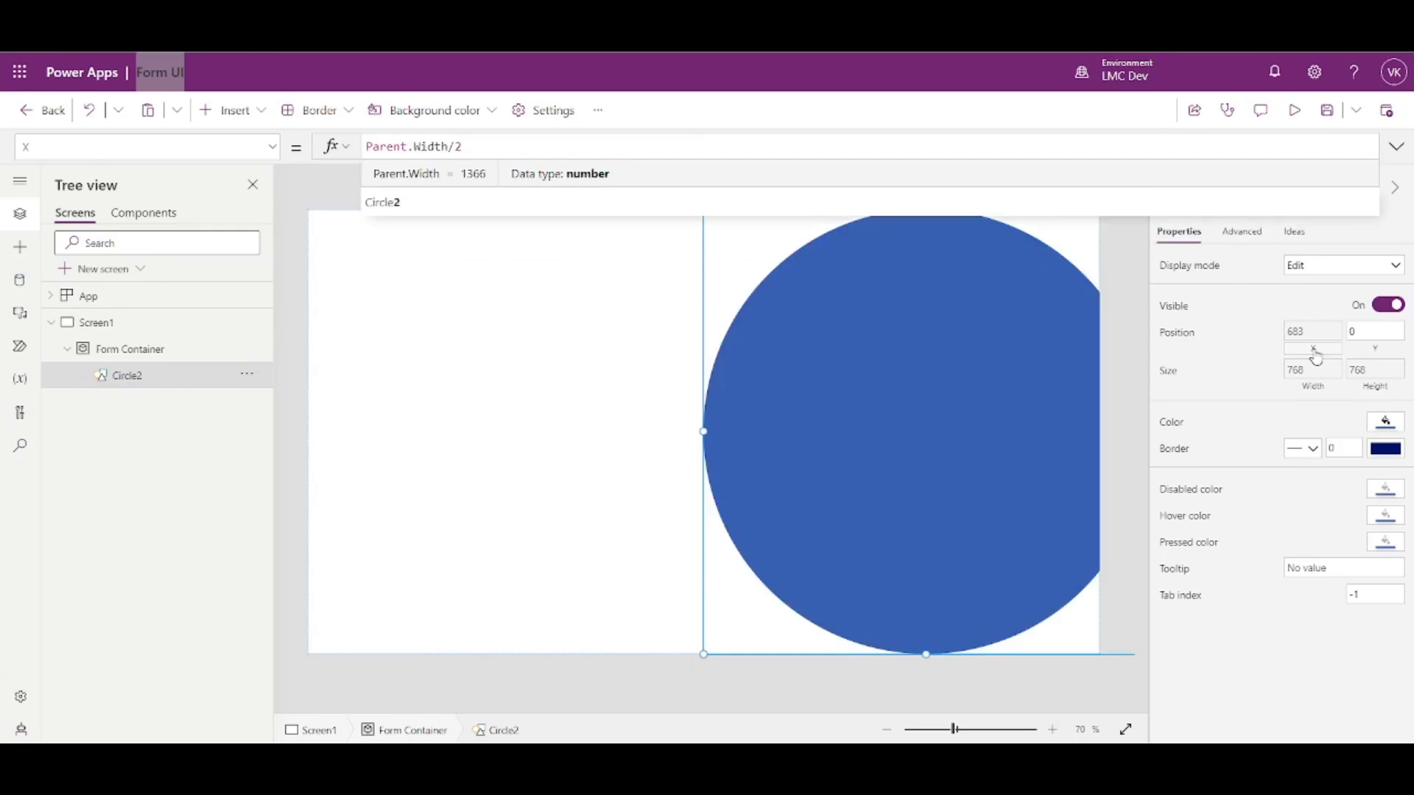
type(" - Se")
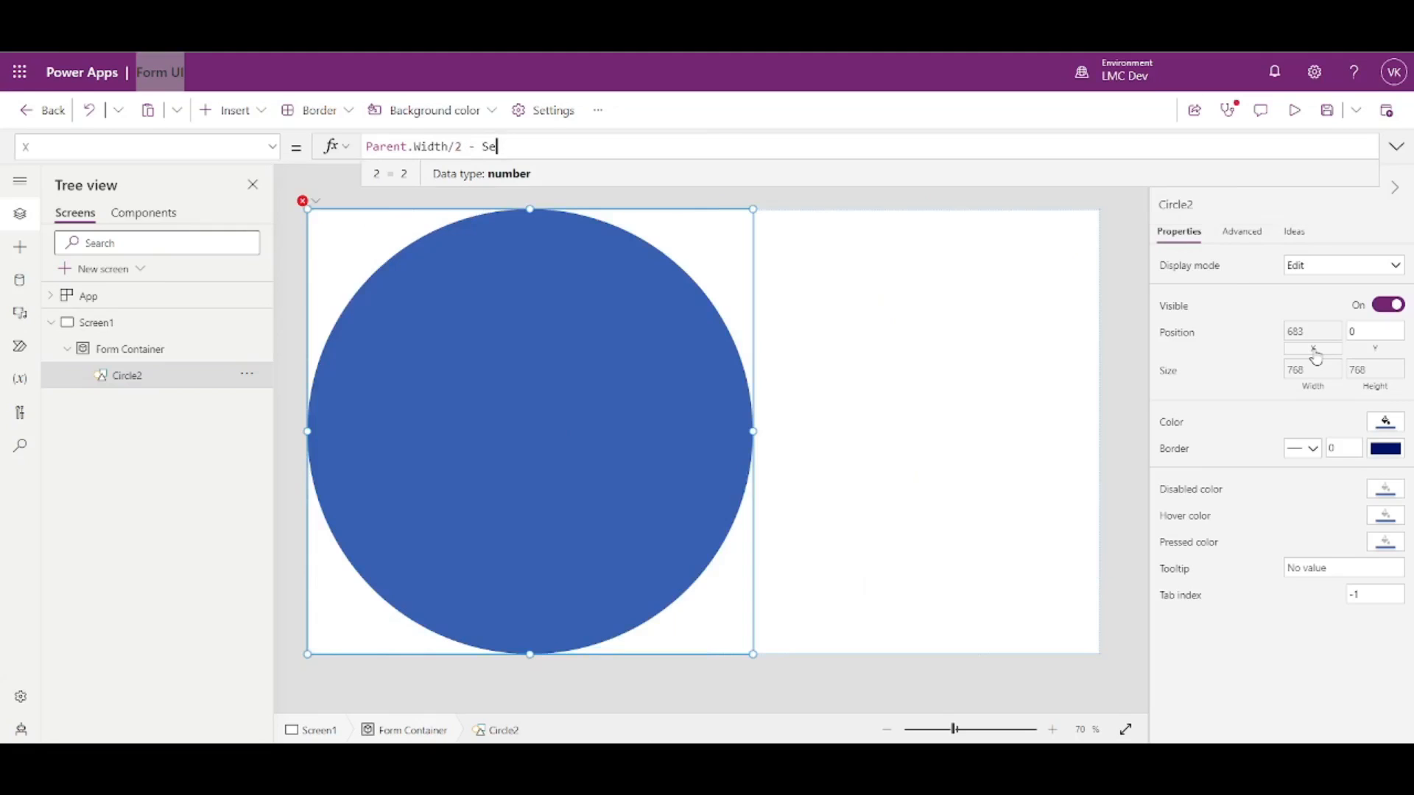
type("lf.Width")
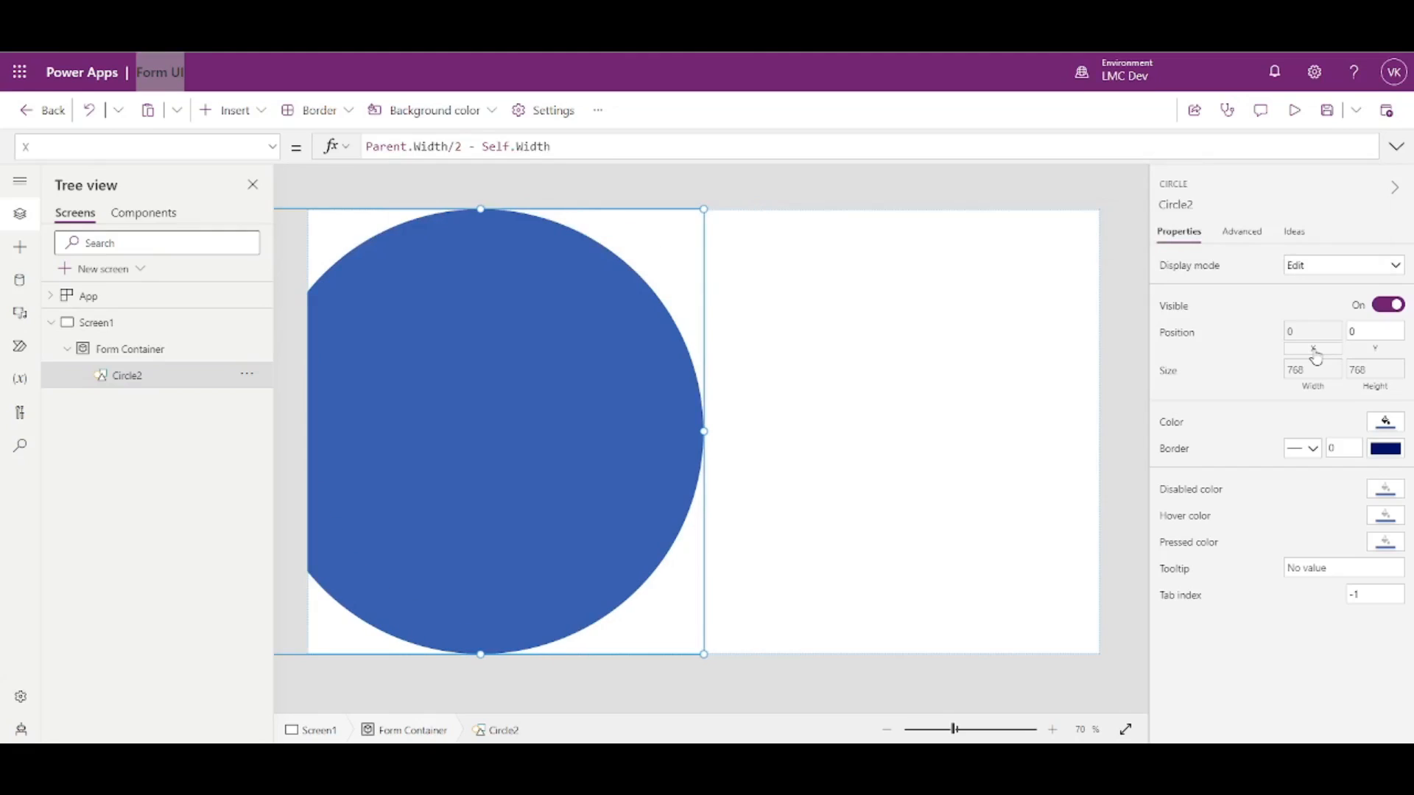
type("/2")
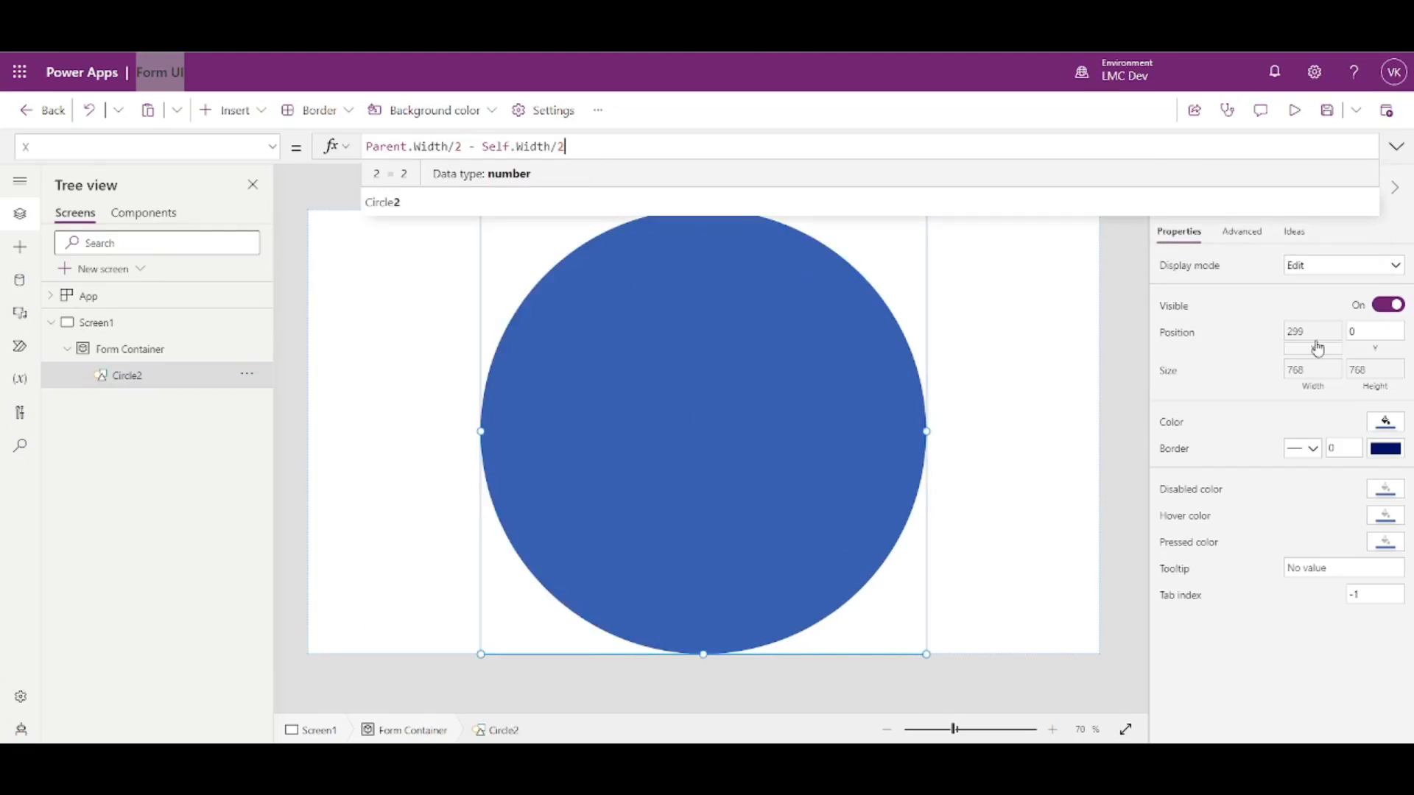
left_click(1114, 396)
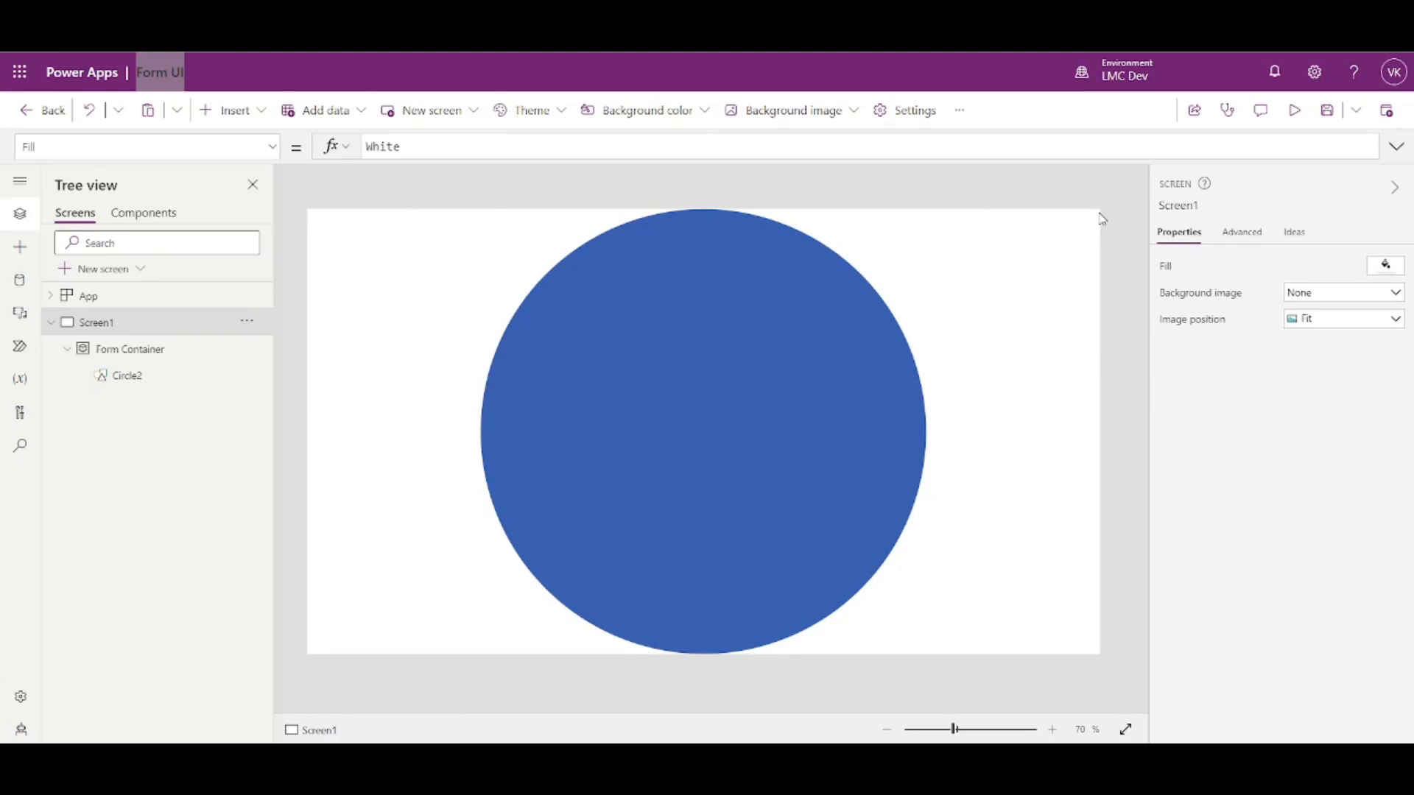
- Delete '- Self.Width/2' from Circle2's X formula, leaving Parent.Width/2 so the circle sits at X 683
left_click(136, 376)
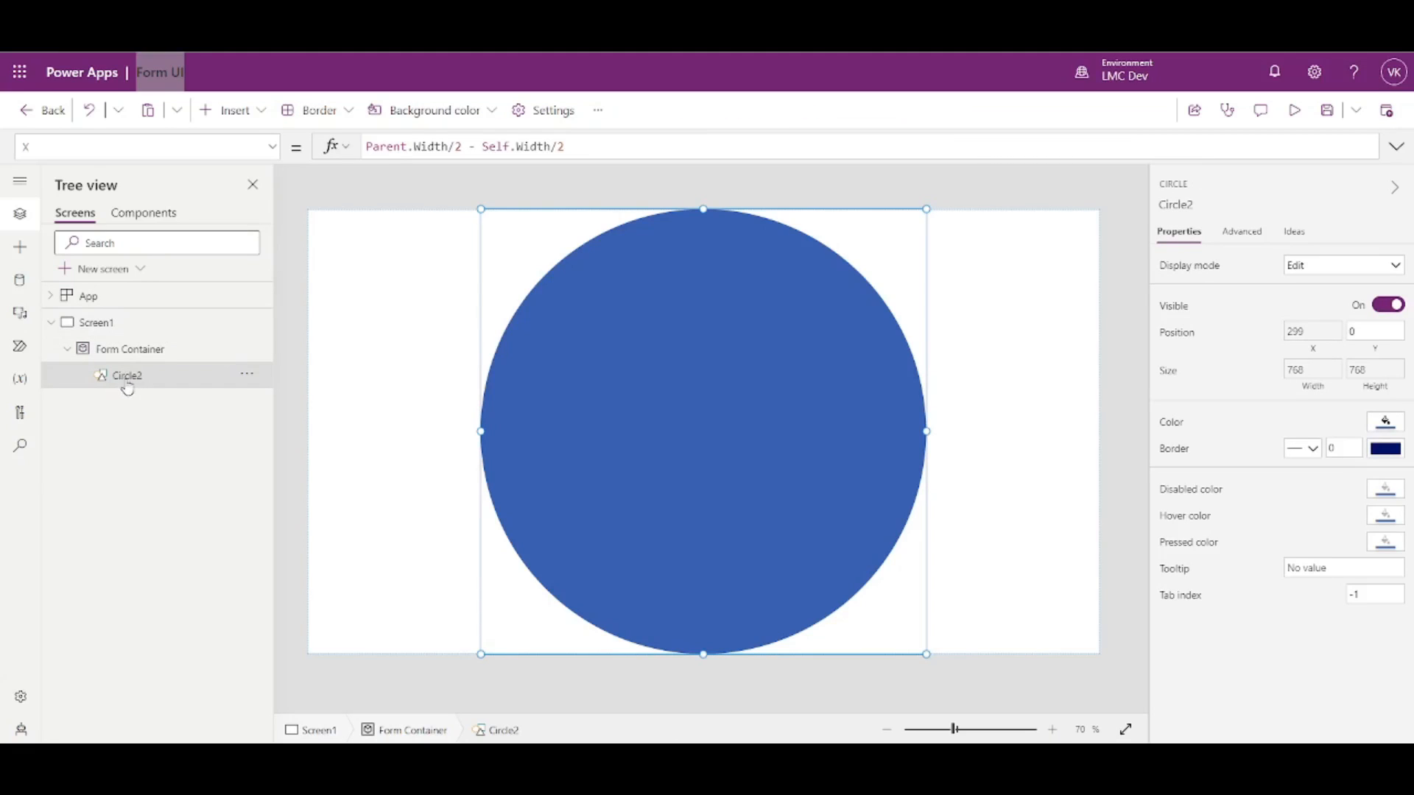
left_click(119, 357)
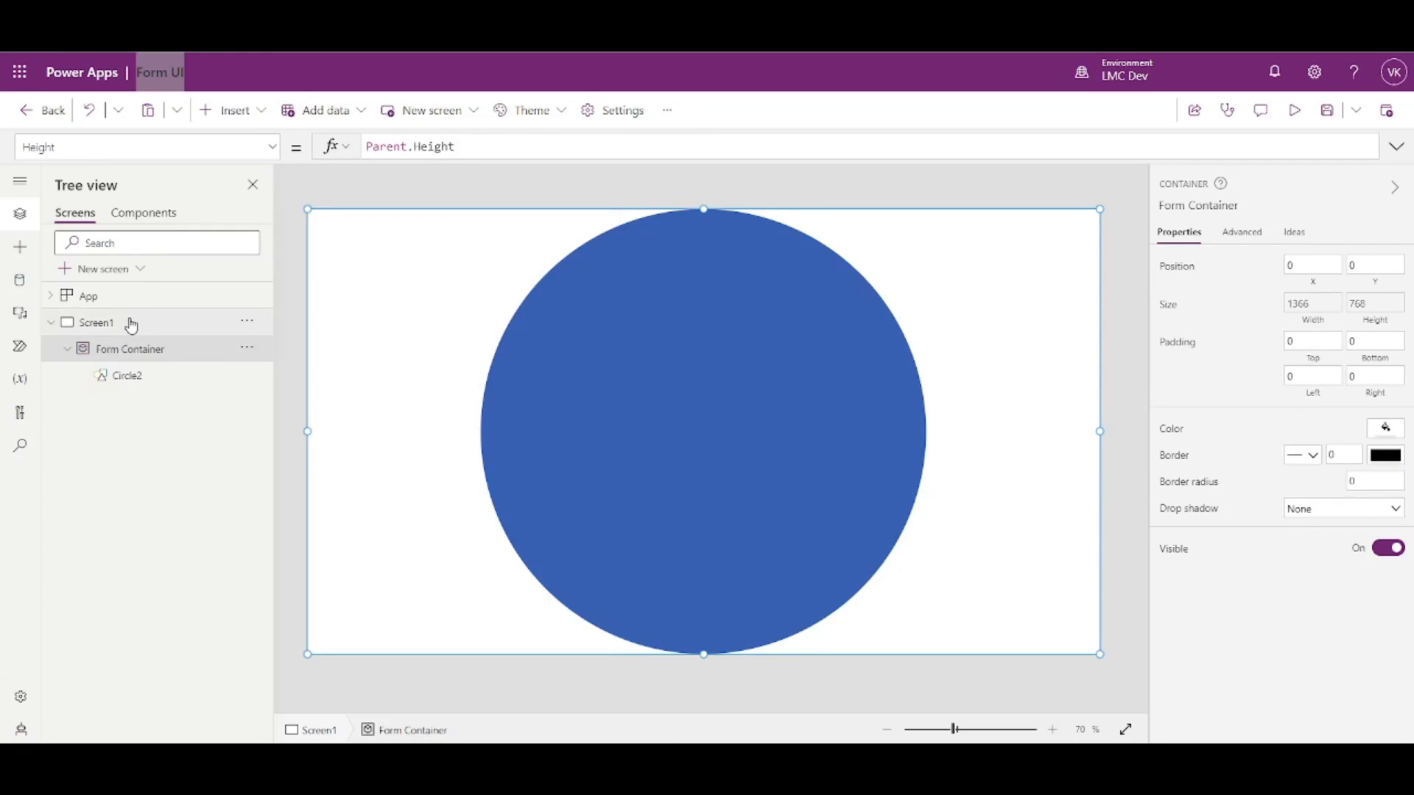
left_click(129, 325)
left_click(130, 380)
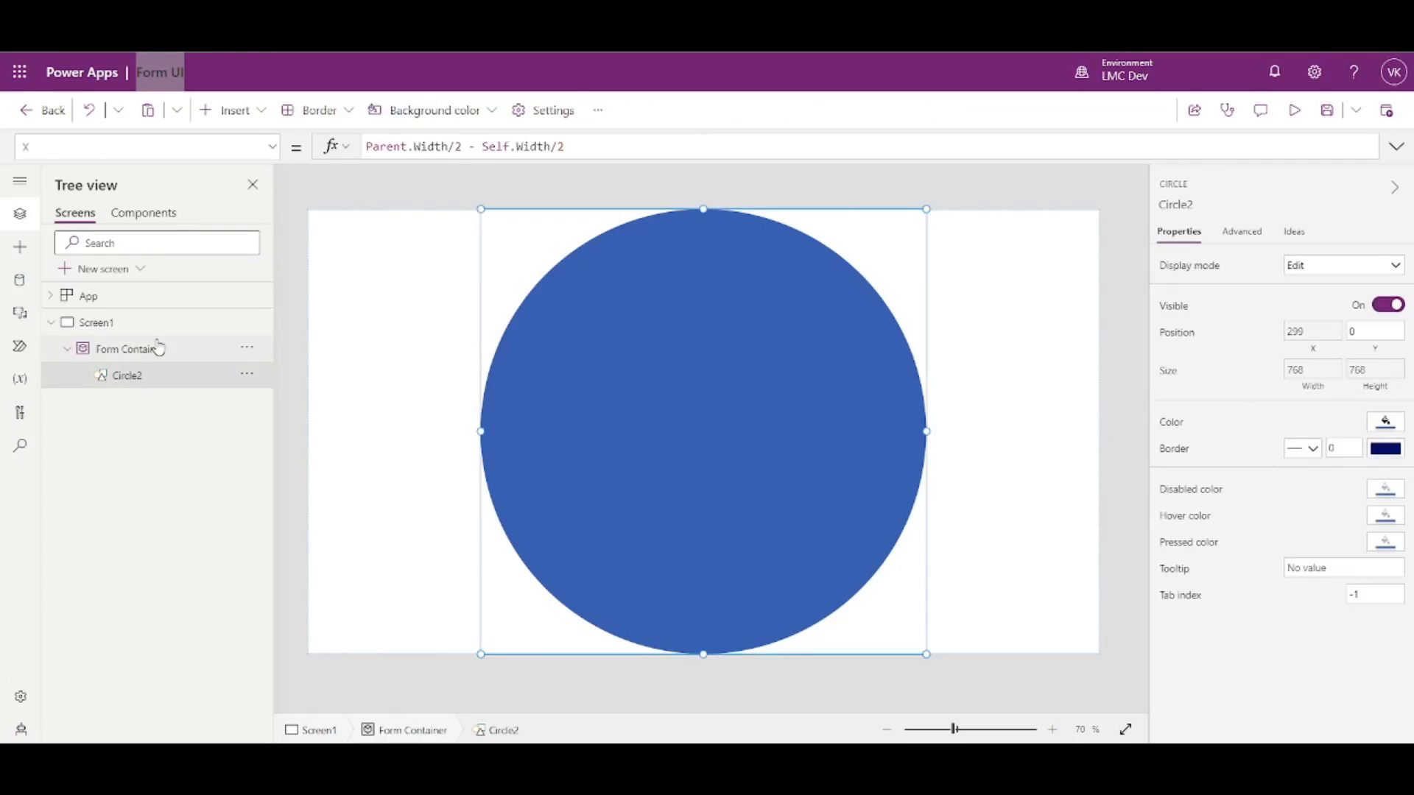
left_click(157, 354)
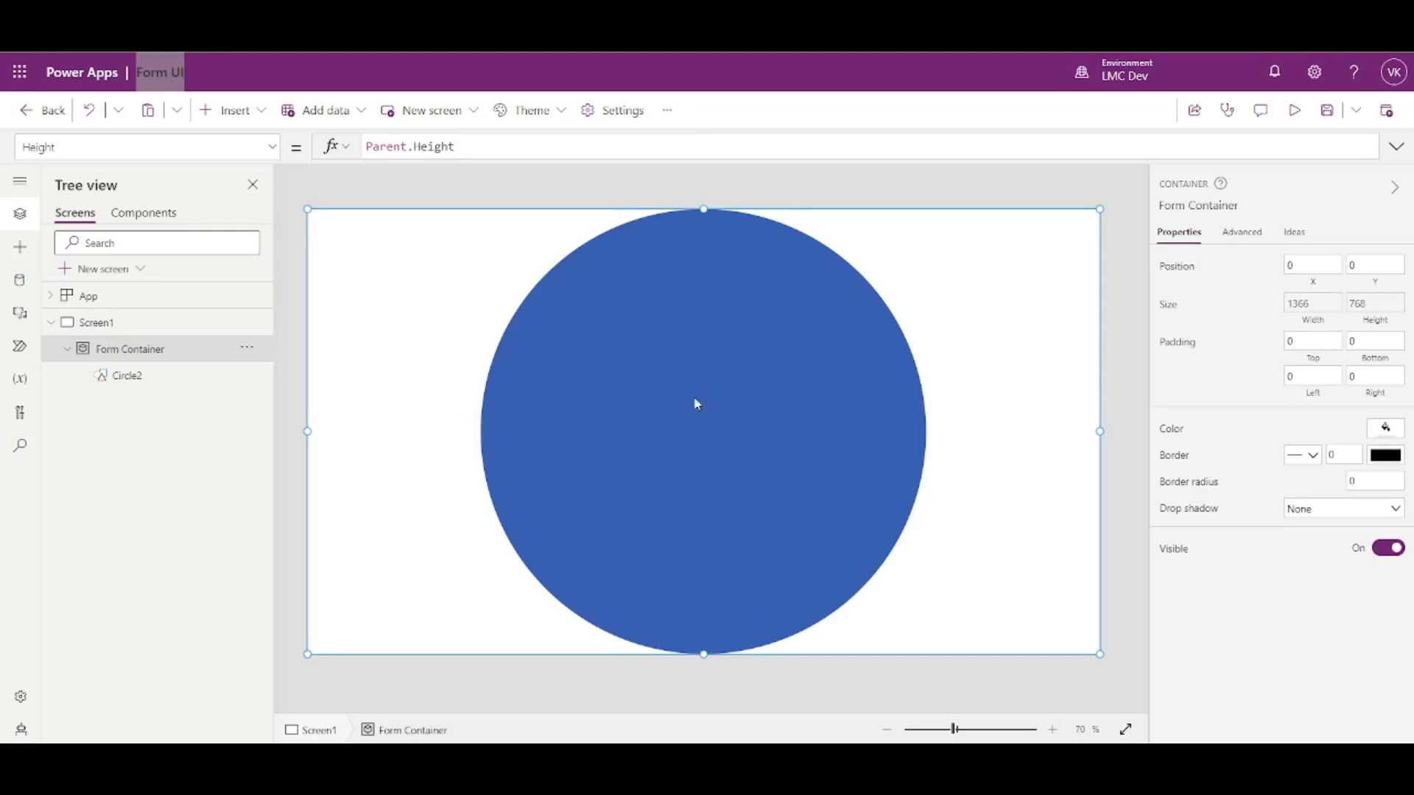
left_click(149, 376)
left_click_drag(471, 146, 573, 139)
key("BackSpace")
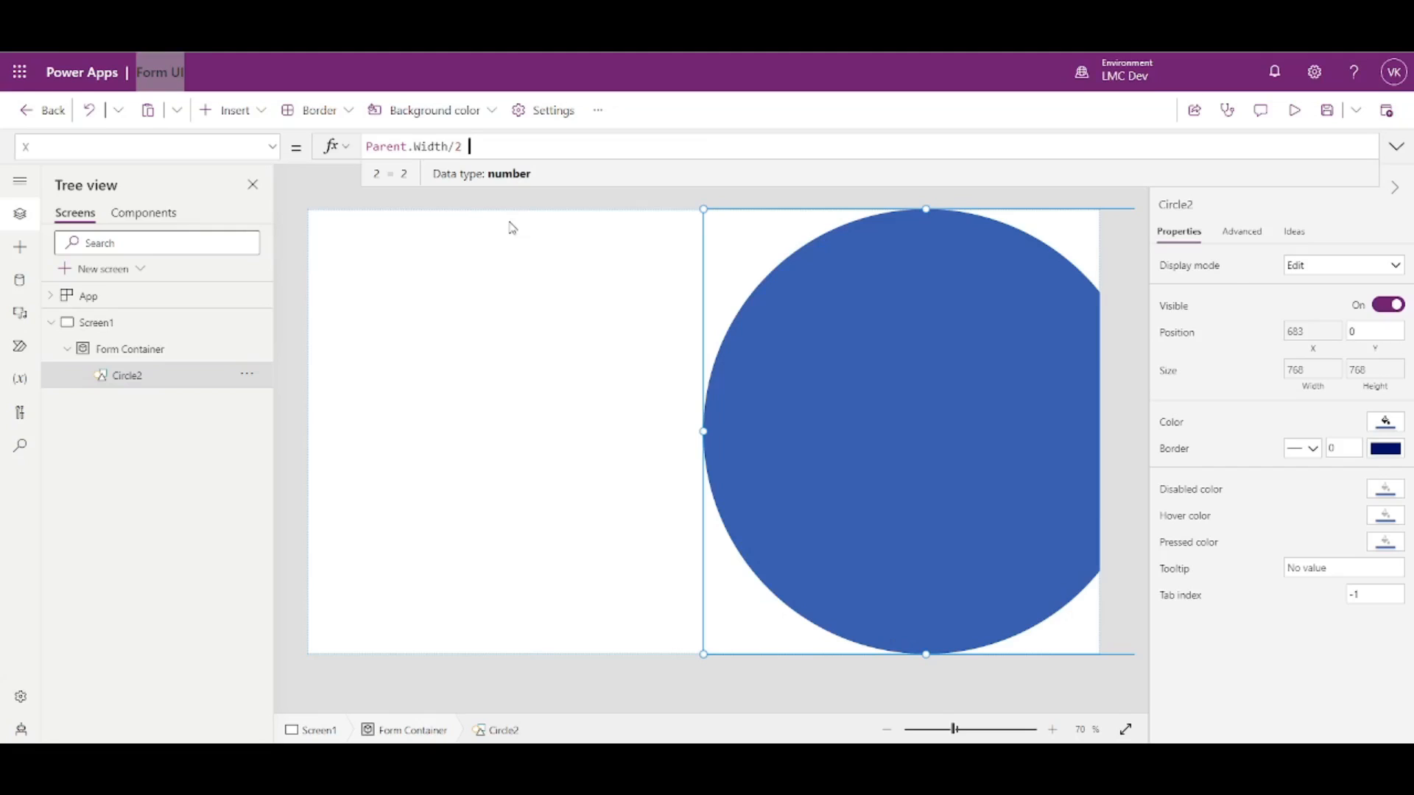
- Restore Circle2's X to Parent.Width/2 - Self.Width/2 and paste that formula into Y
type("- Self.Width/2")
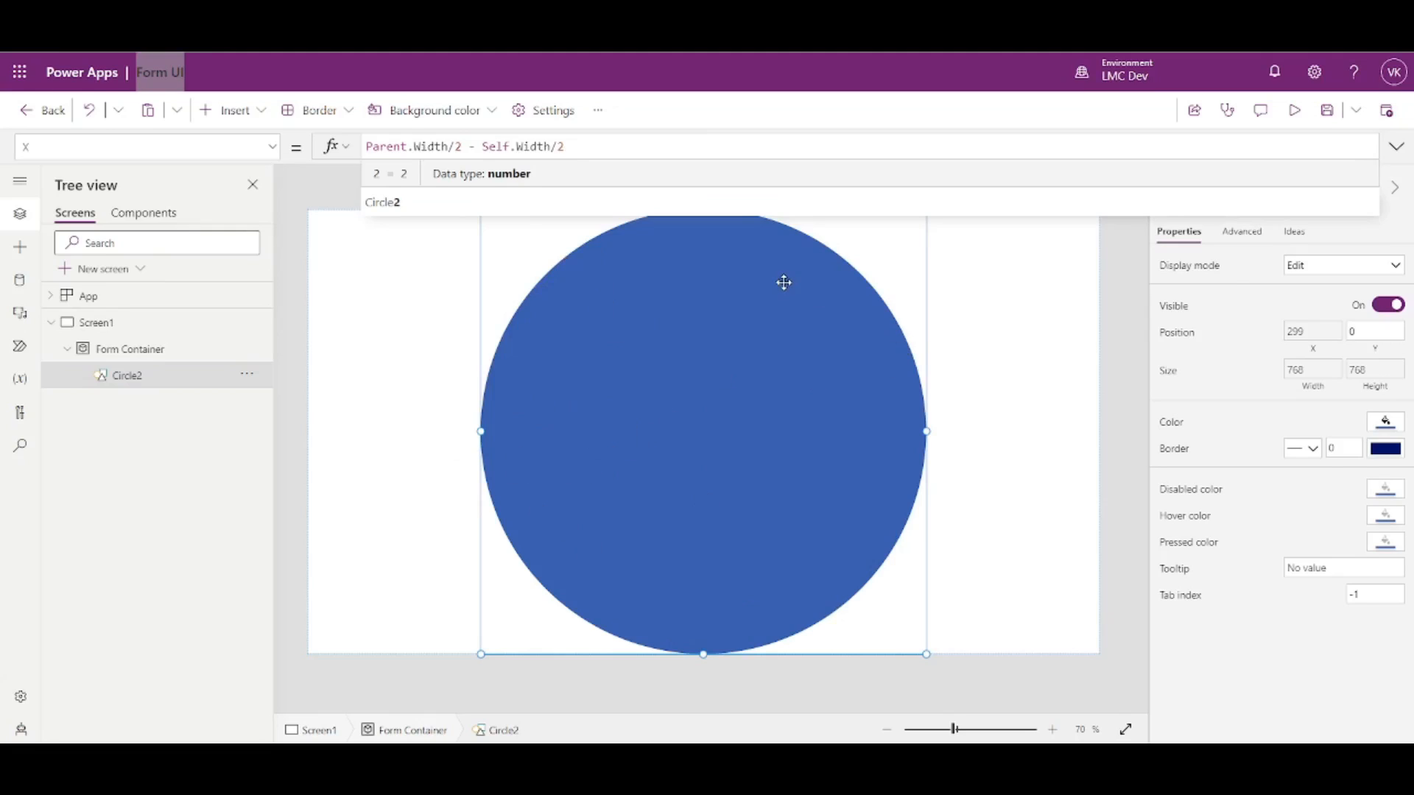
key("ctrl+a")
key("ctrl+c")
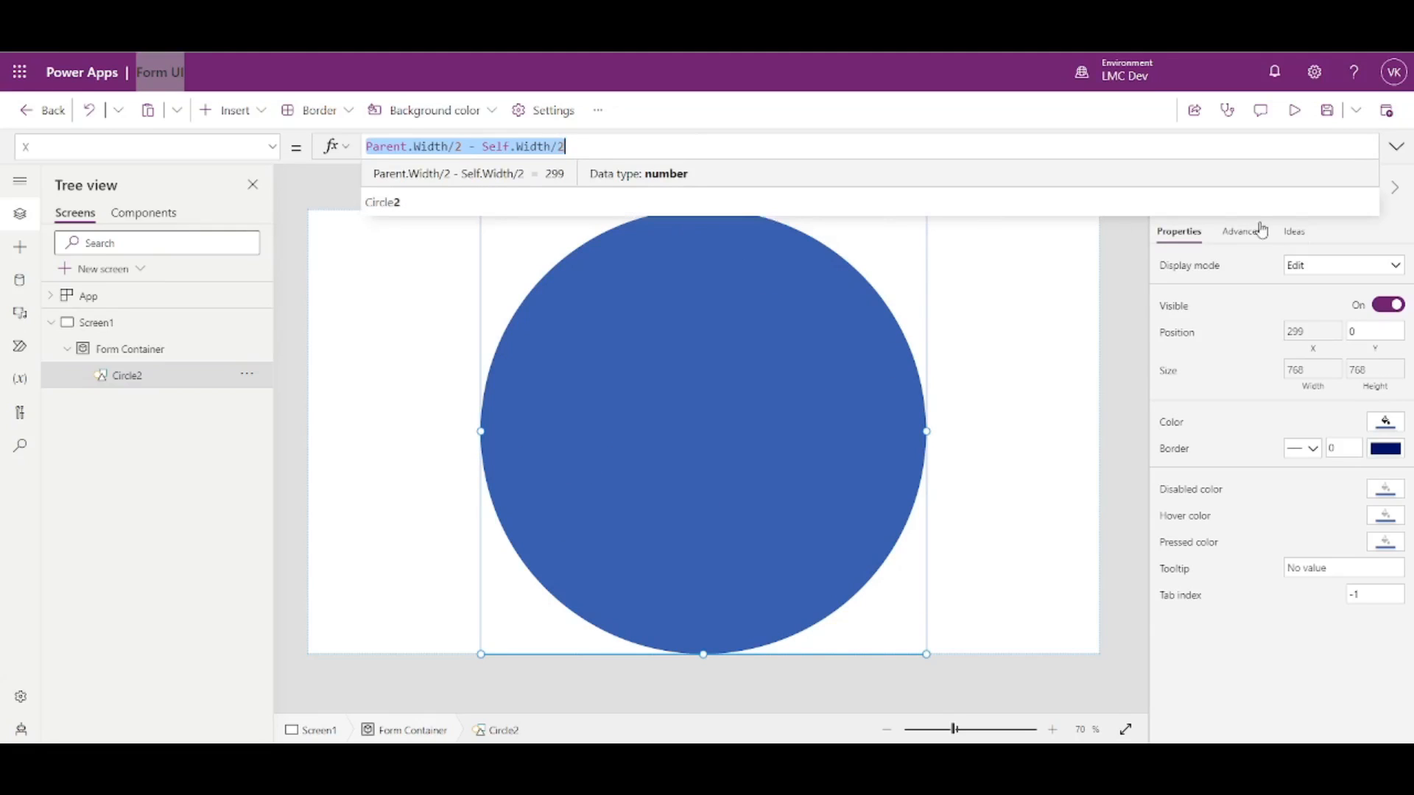
left_click(1375, 337)
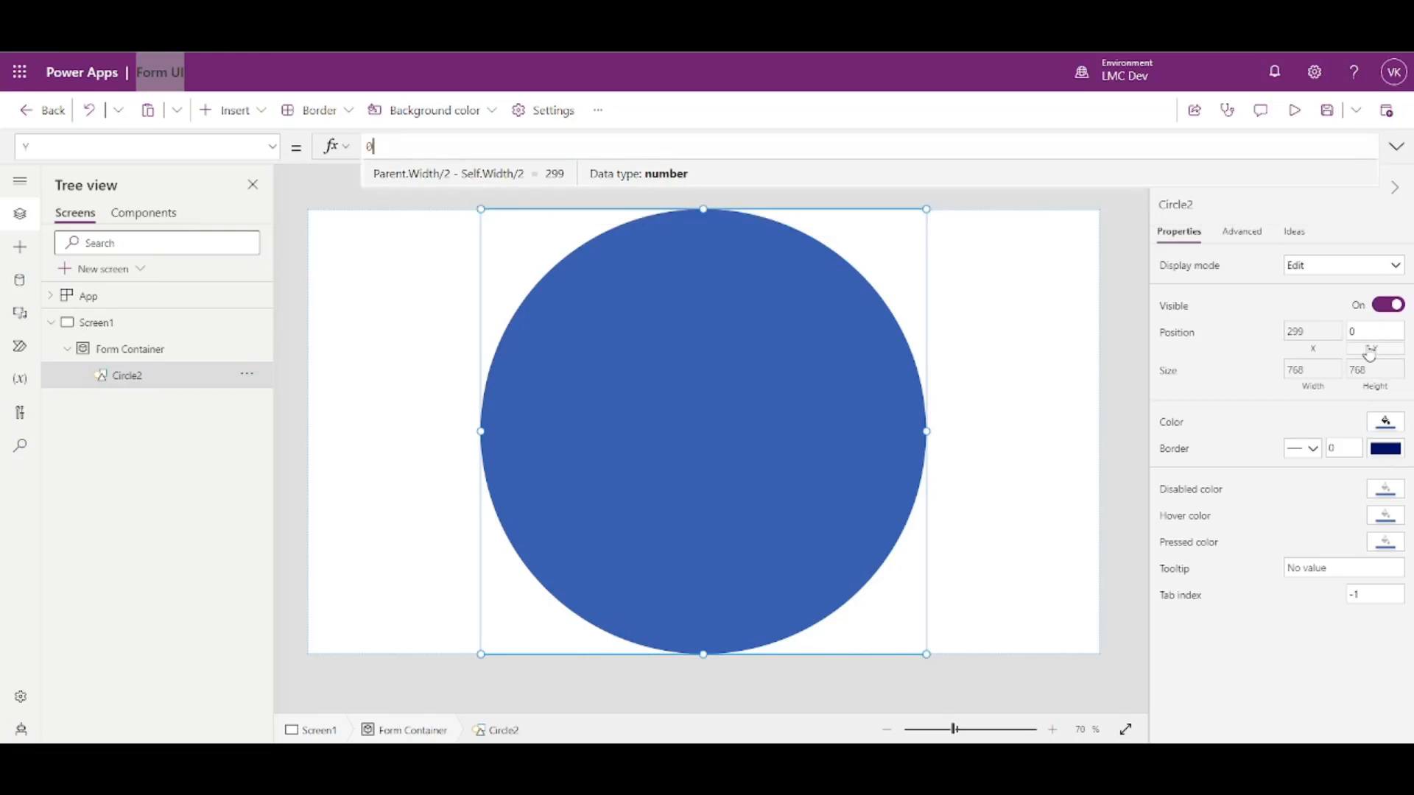
key("ctrl+v")
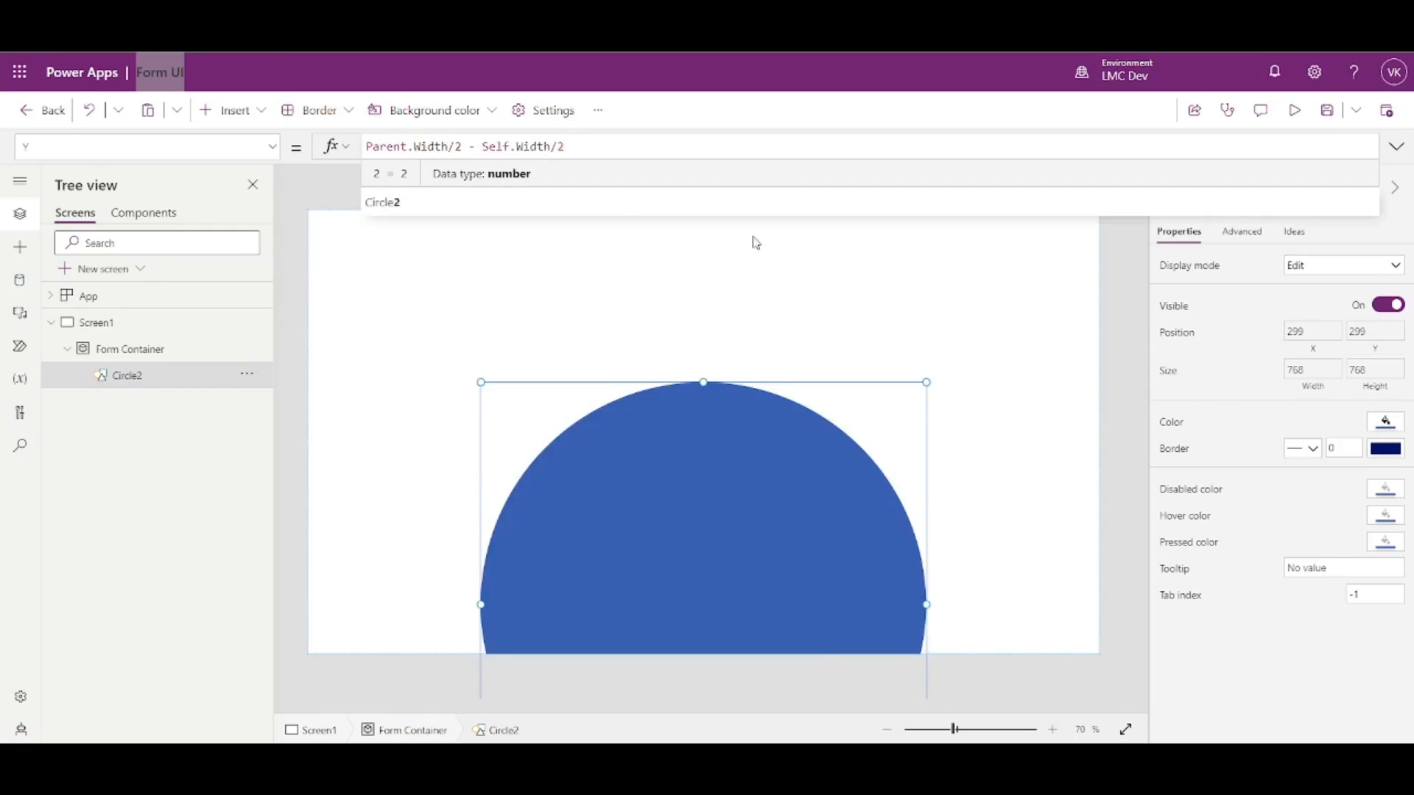
- Change Circle2's Y formula to Parent.Height/2, leaving a centred half circle at the bottom
double_click(438, 146)
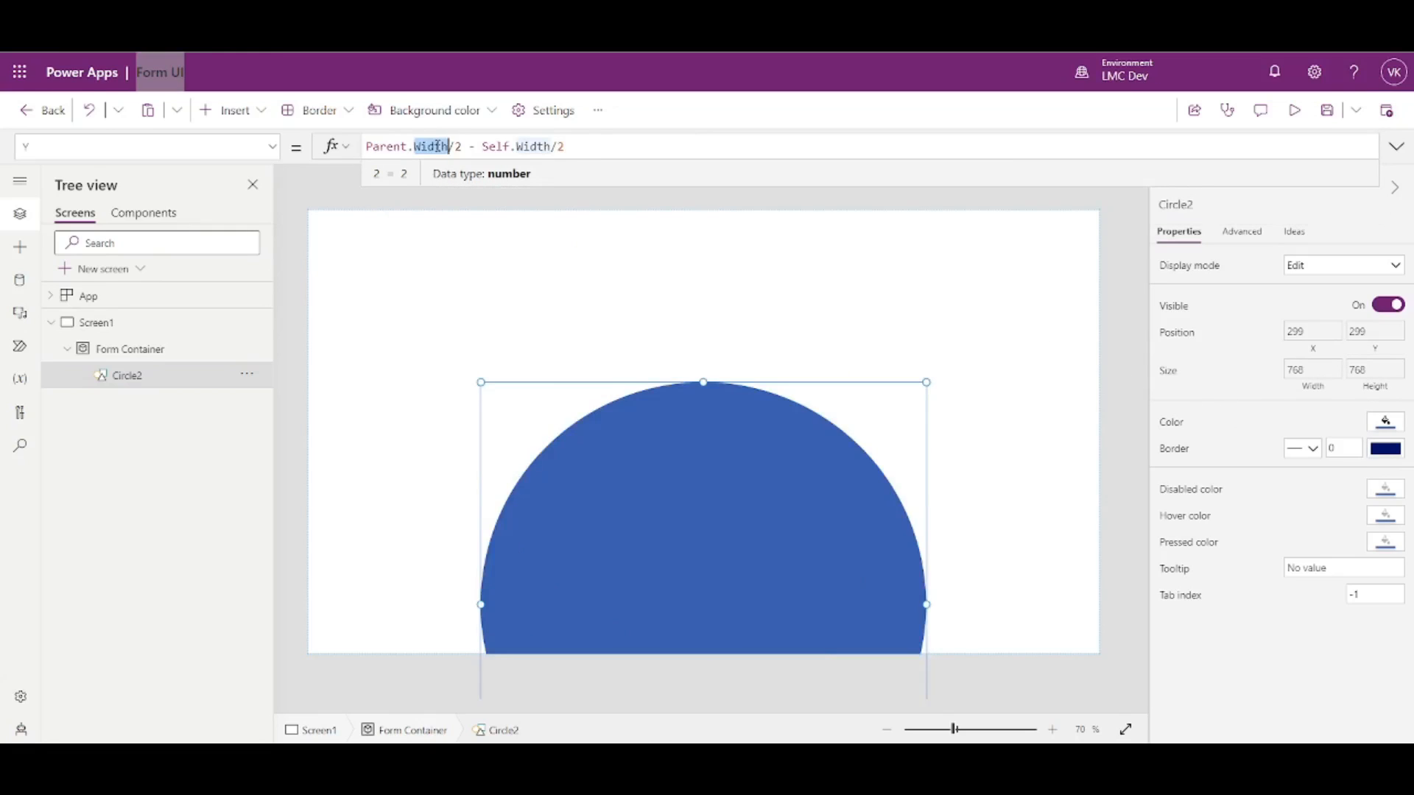
type("He")
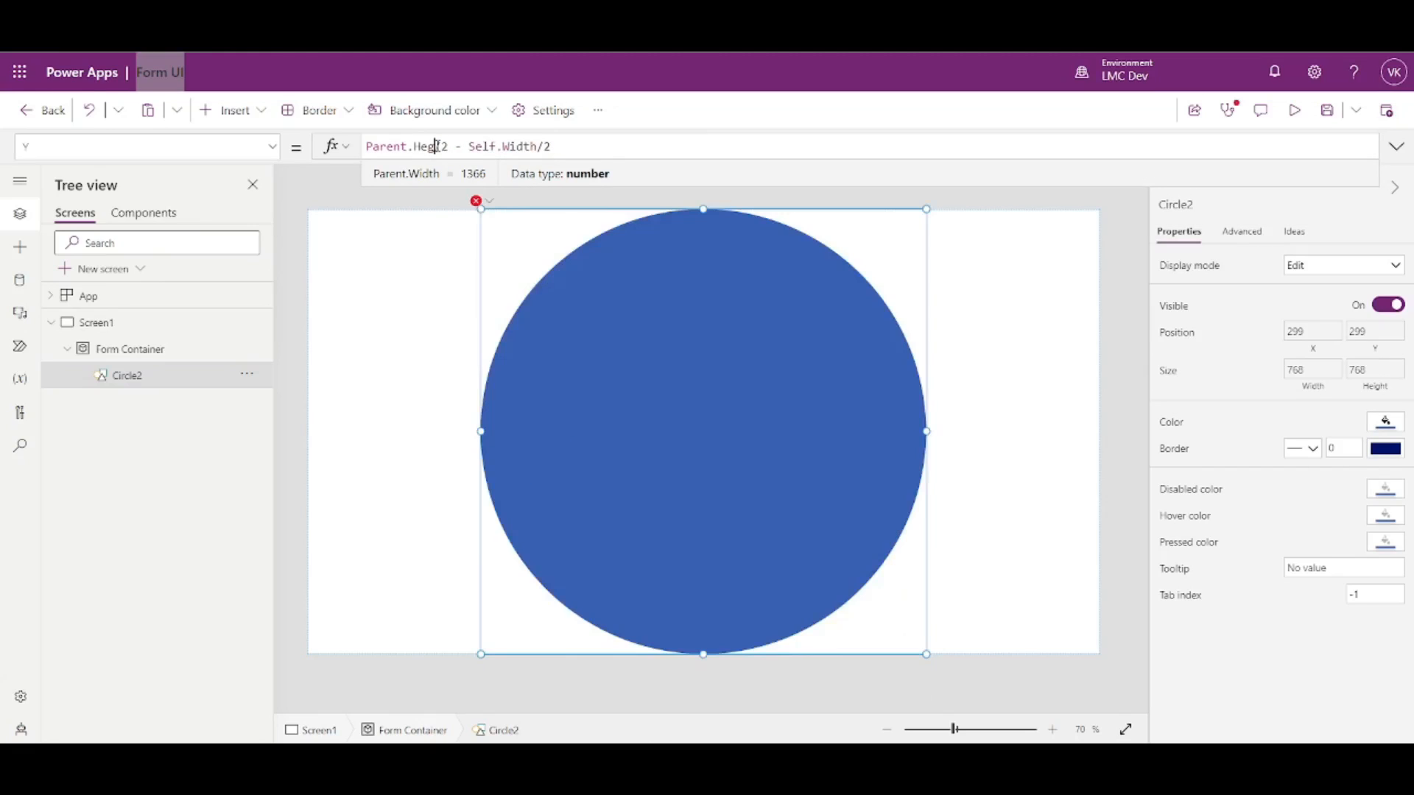
type("ight")
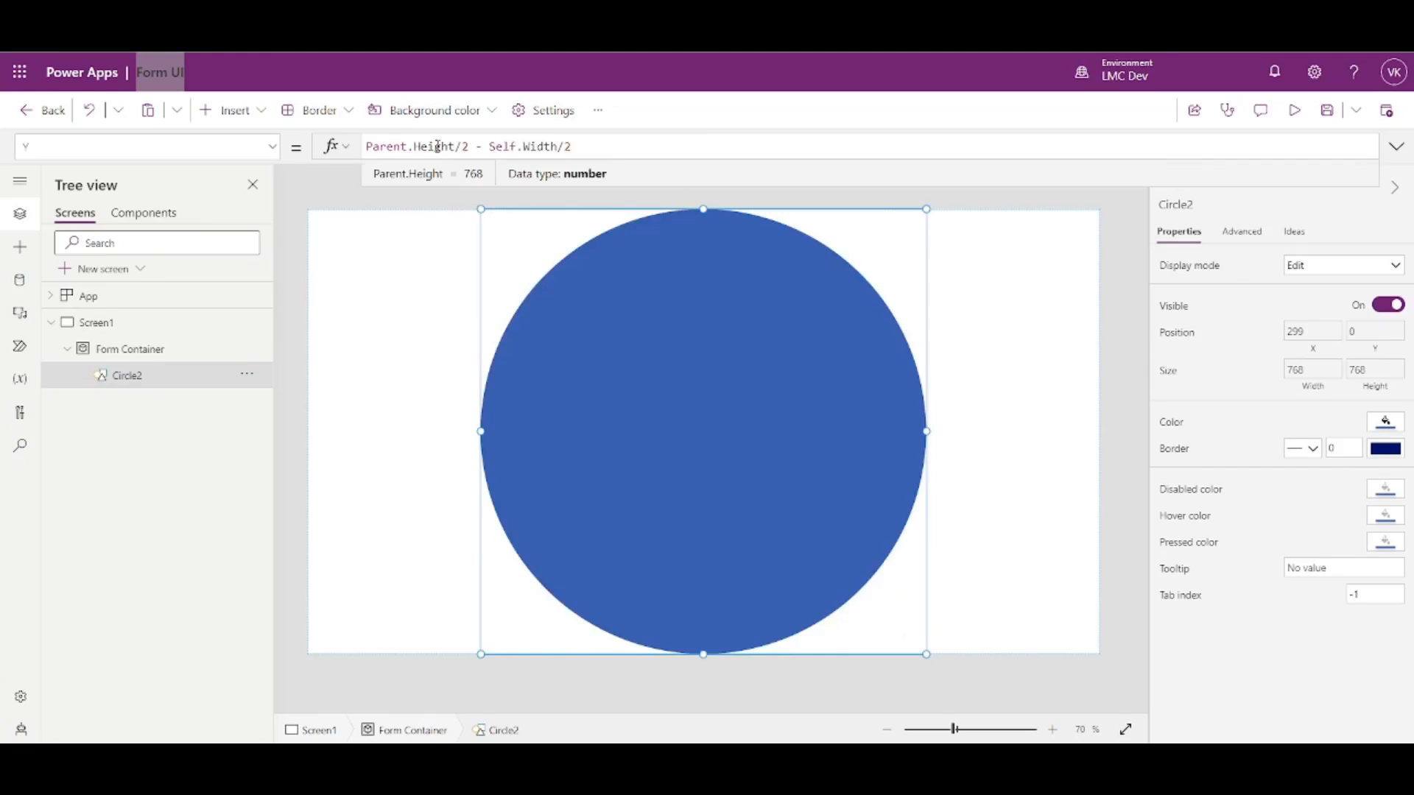
double_click(545, 145)
left_click(589, 150)
left_click_drag(587, 150, 545, 151)
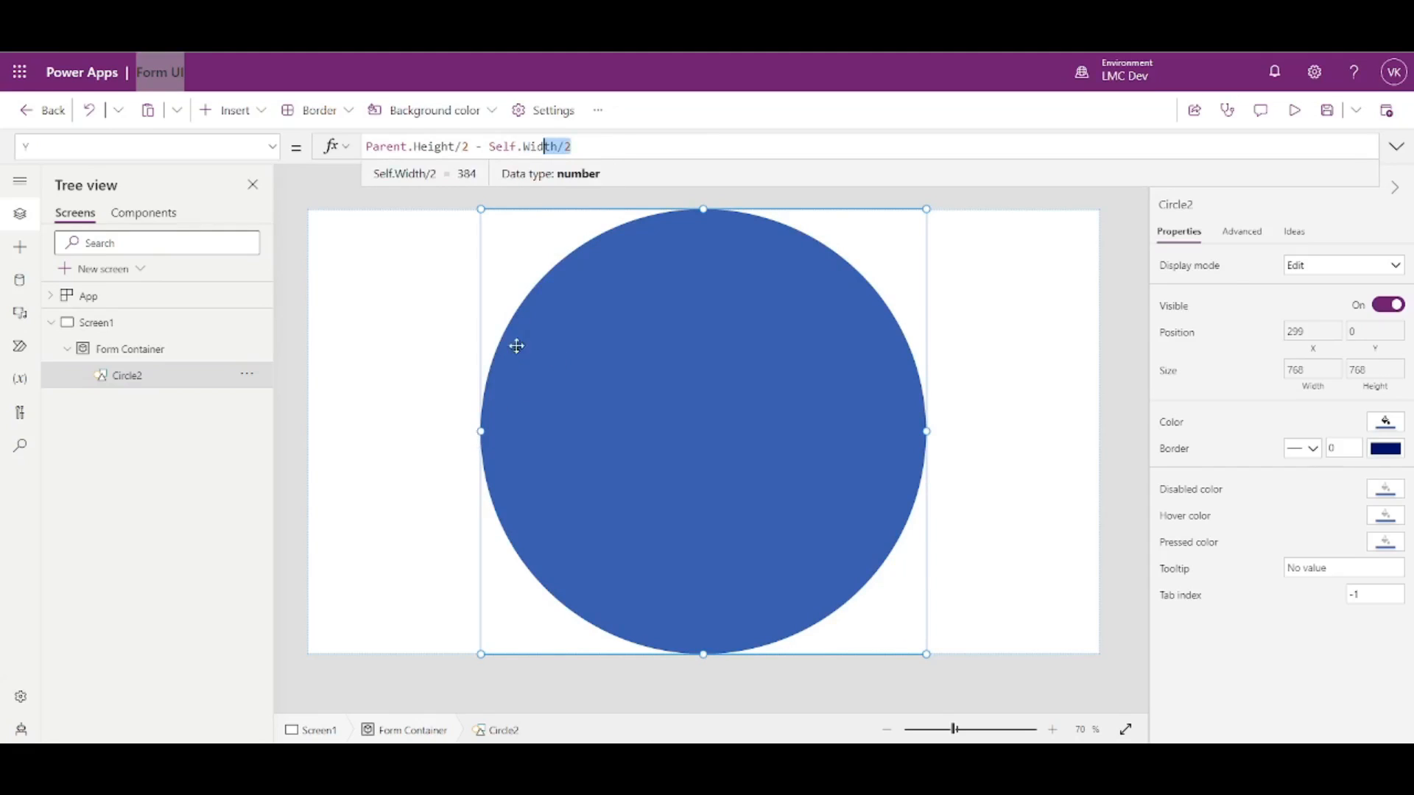
left_click_drag(608, 149, 475, 147)
key("BackSpace")
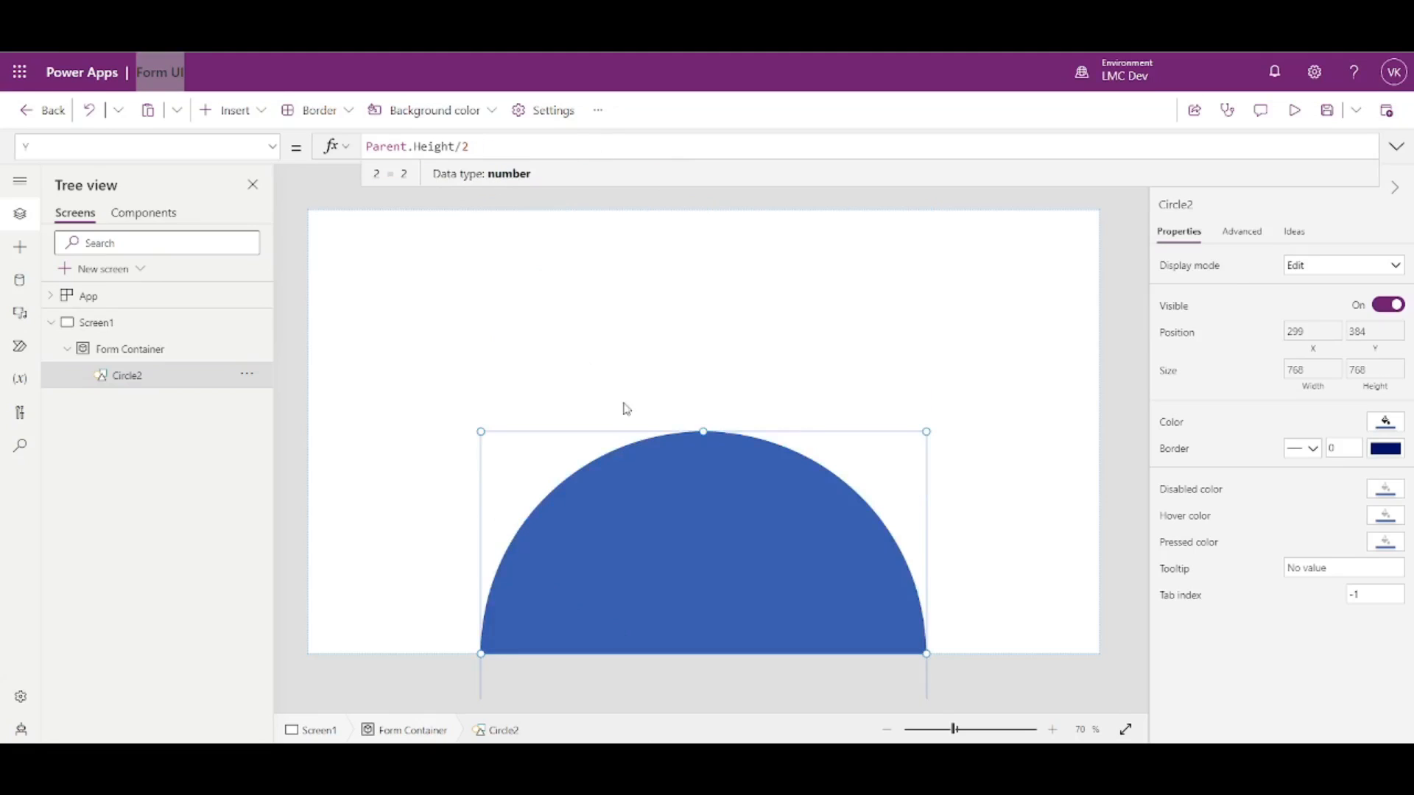
left_click(1120, 430)
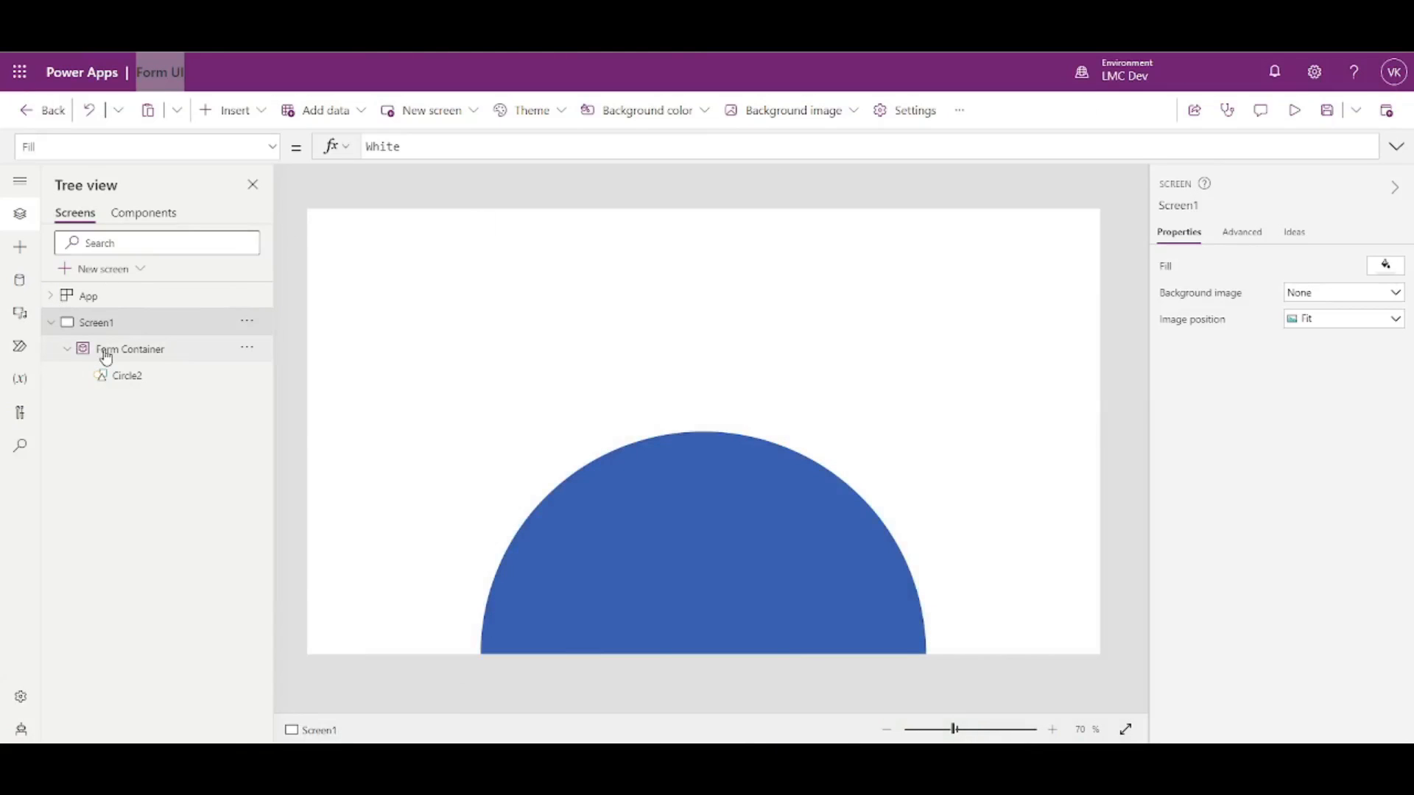
- Insert a new Layout container inside the Form Container
left_click(106, 354)
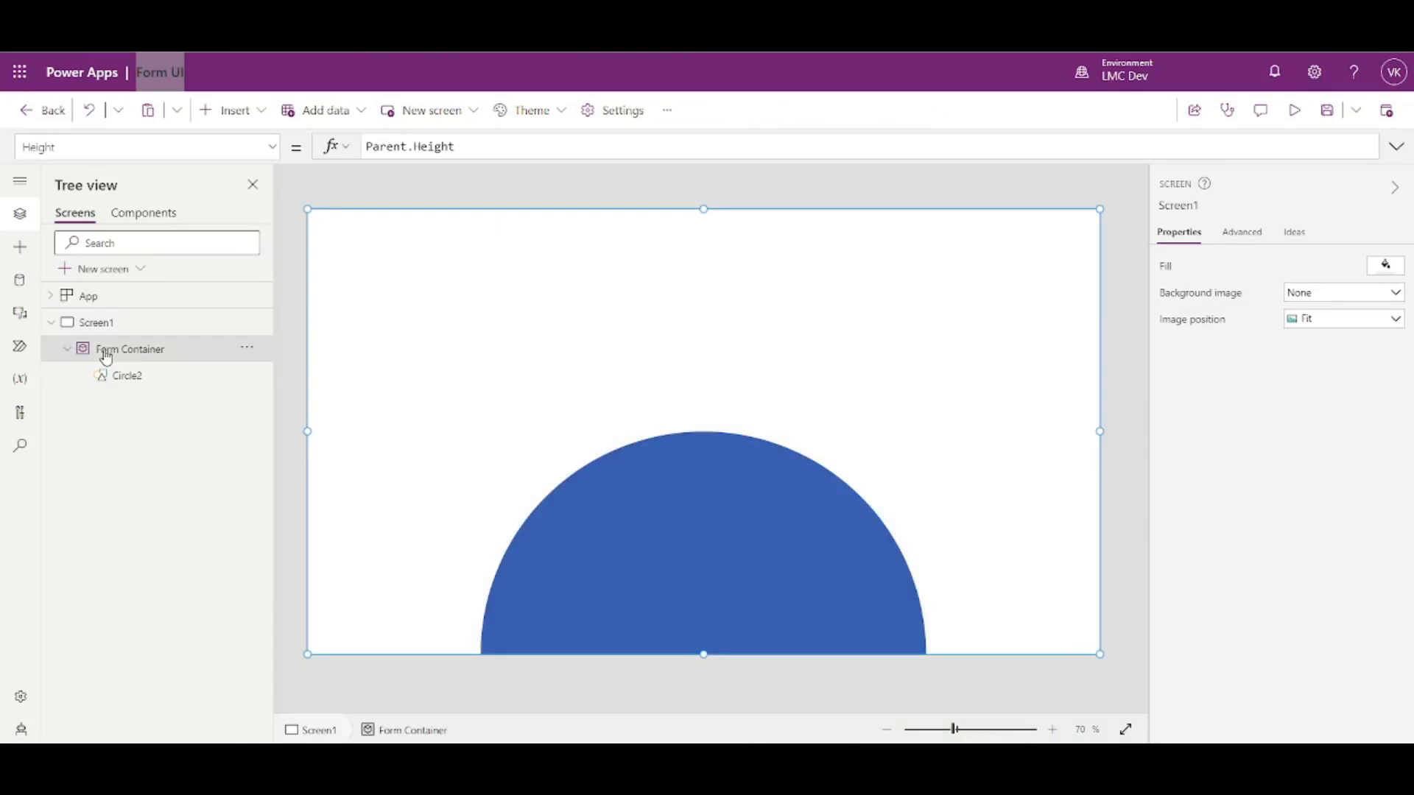
left_click(256, 111)
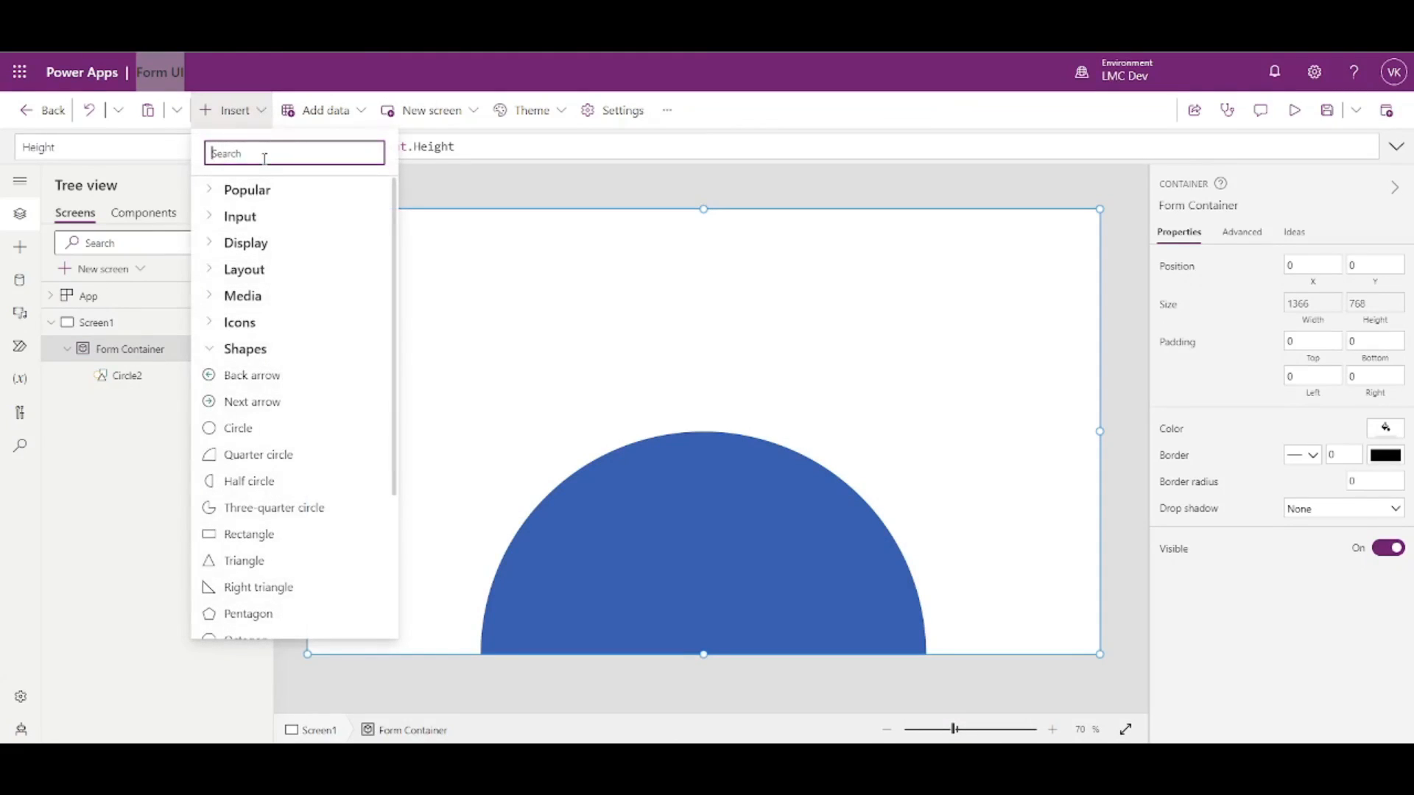
left_click(92, 367)
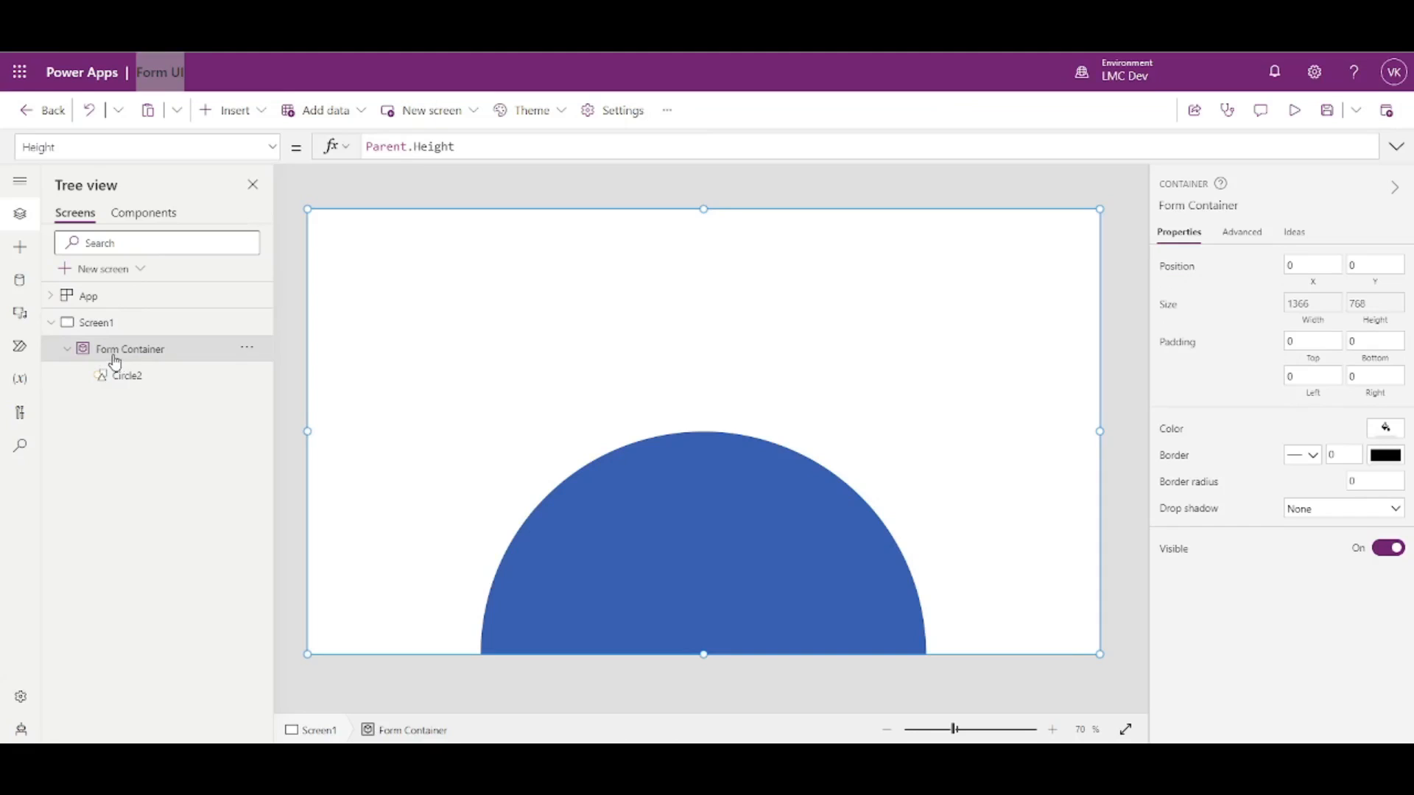
left_click(263, 112)
scroll(254, 327, "down", 3)
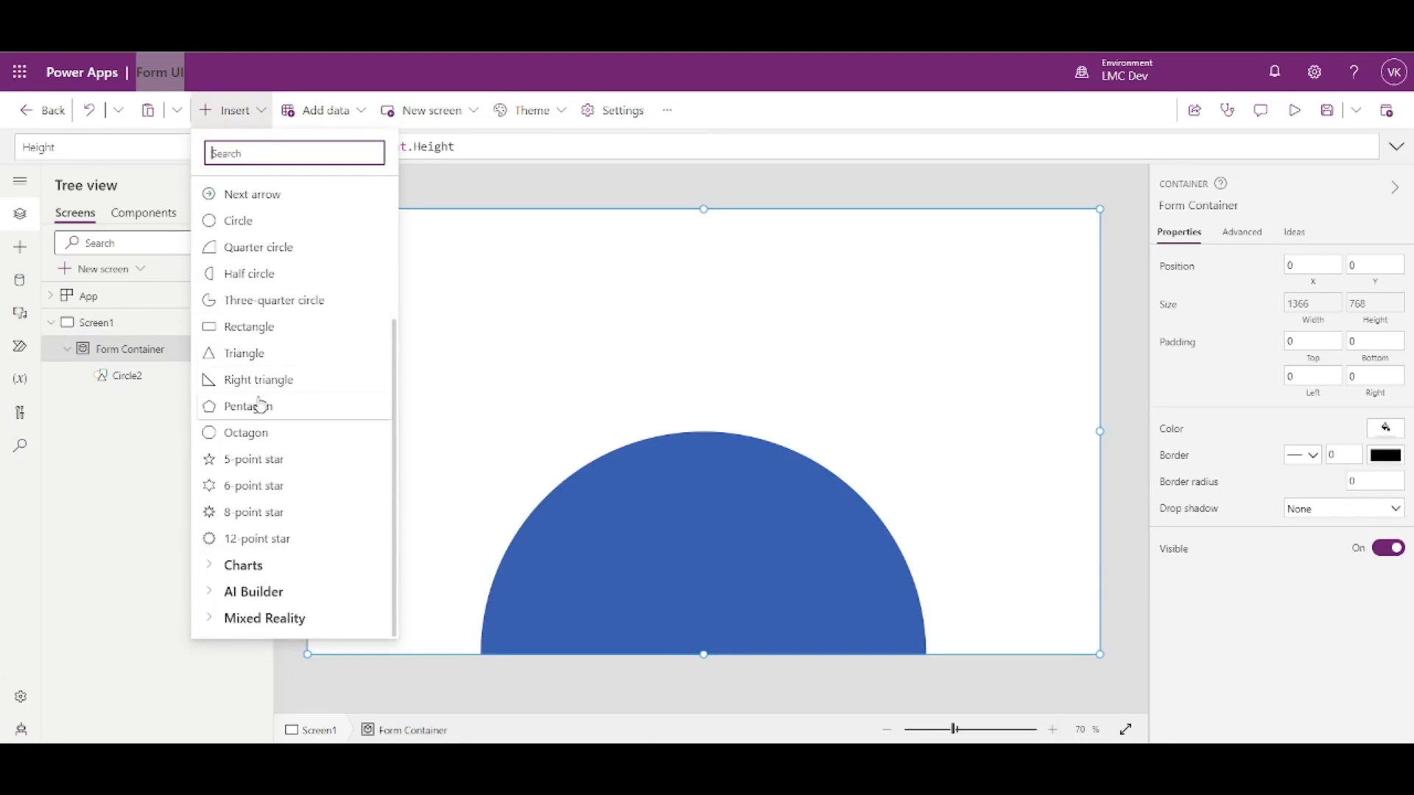
scroll(258, 523, "up", 3)
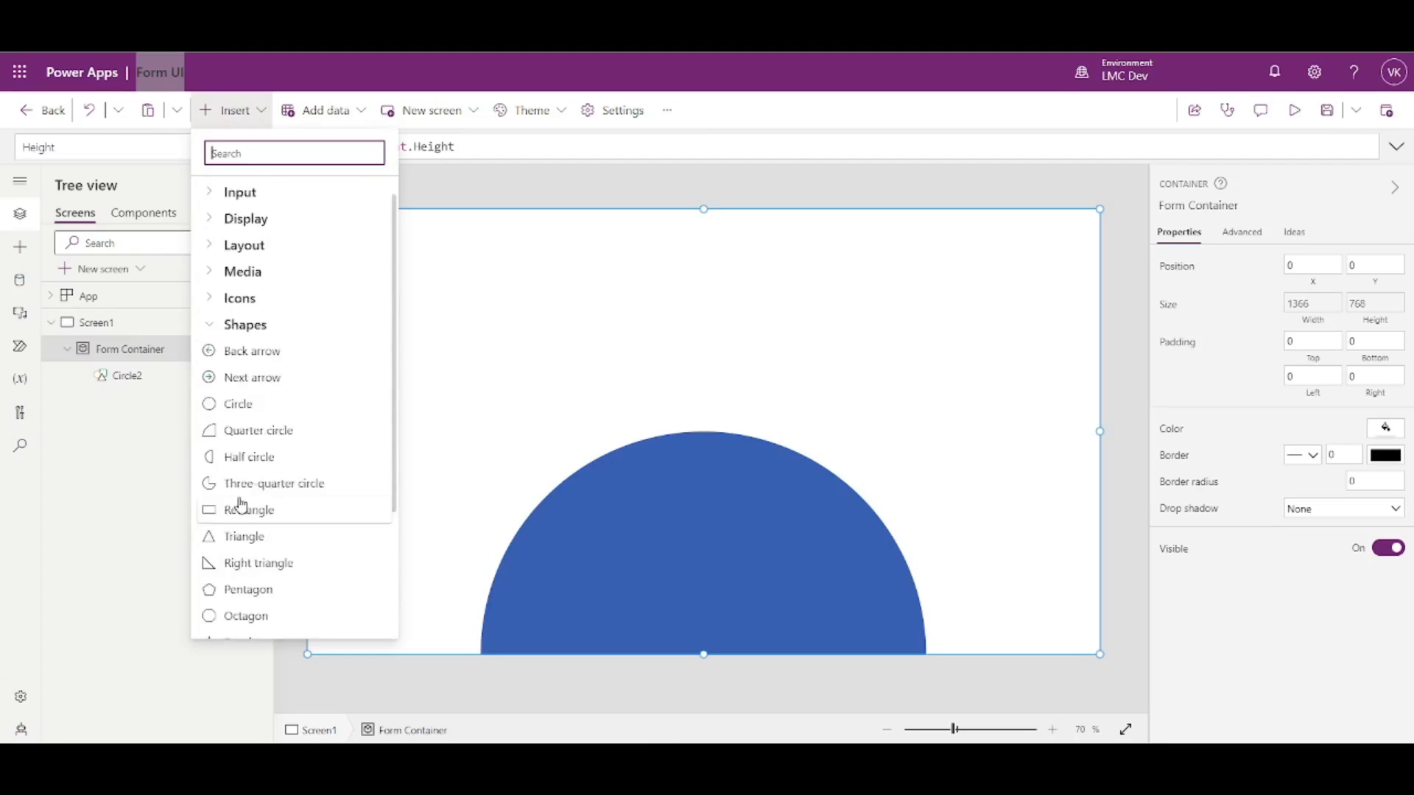
left_click(210, 349)
left_click(215, 270)
scroll(253, 350, "down", 1)
left_click(252, 463)
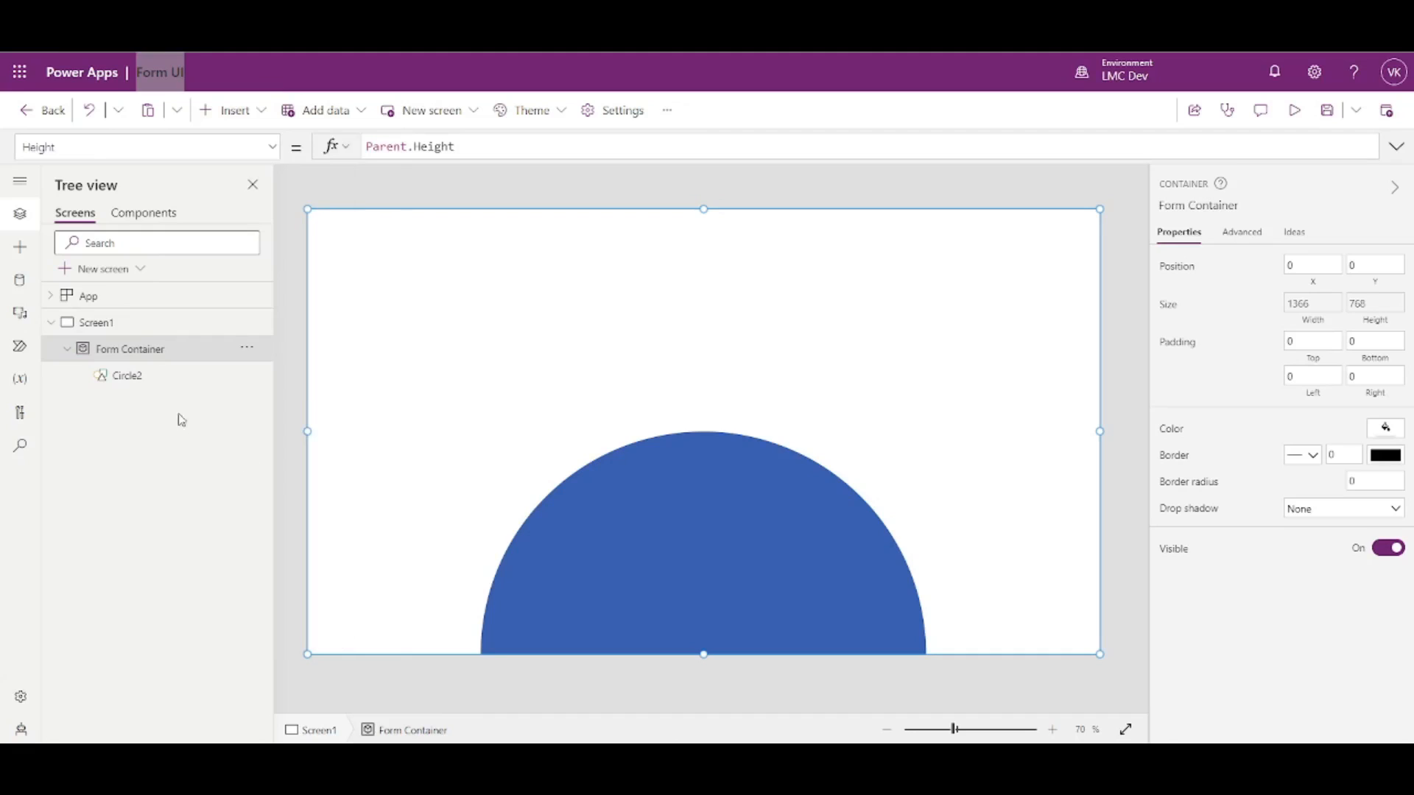
- Rename the new container to 'form Body'
double_click(148, 375)
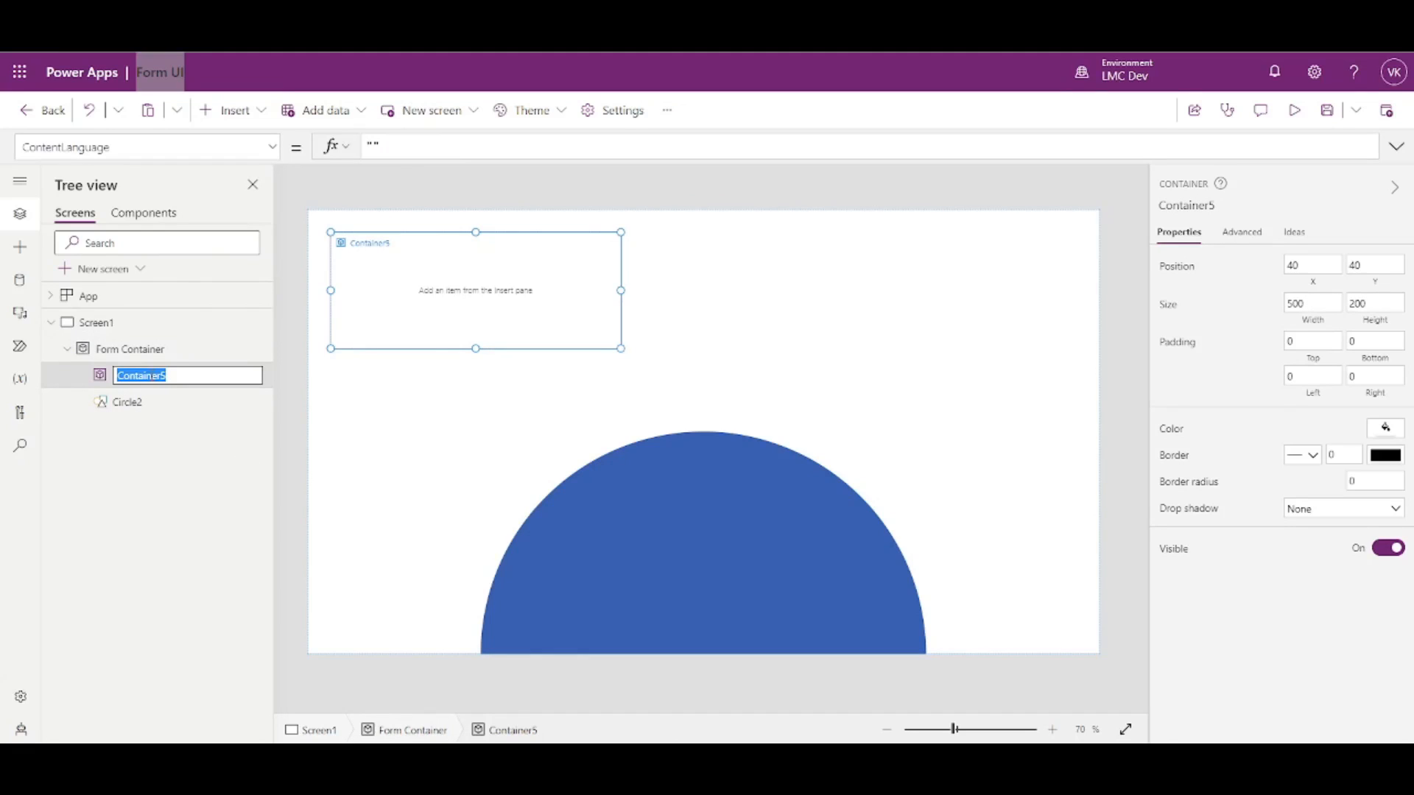
type("form Body")
key("Escape")
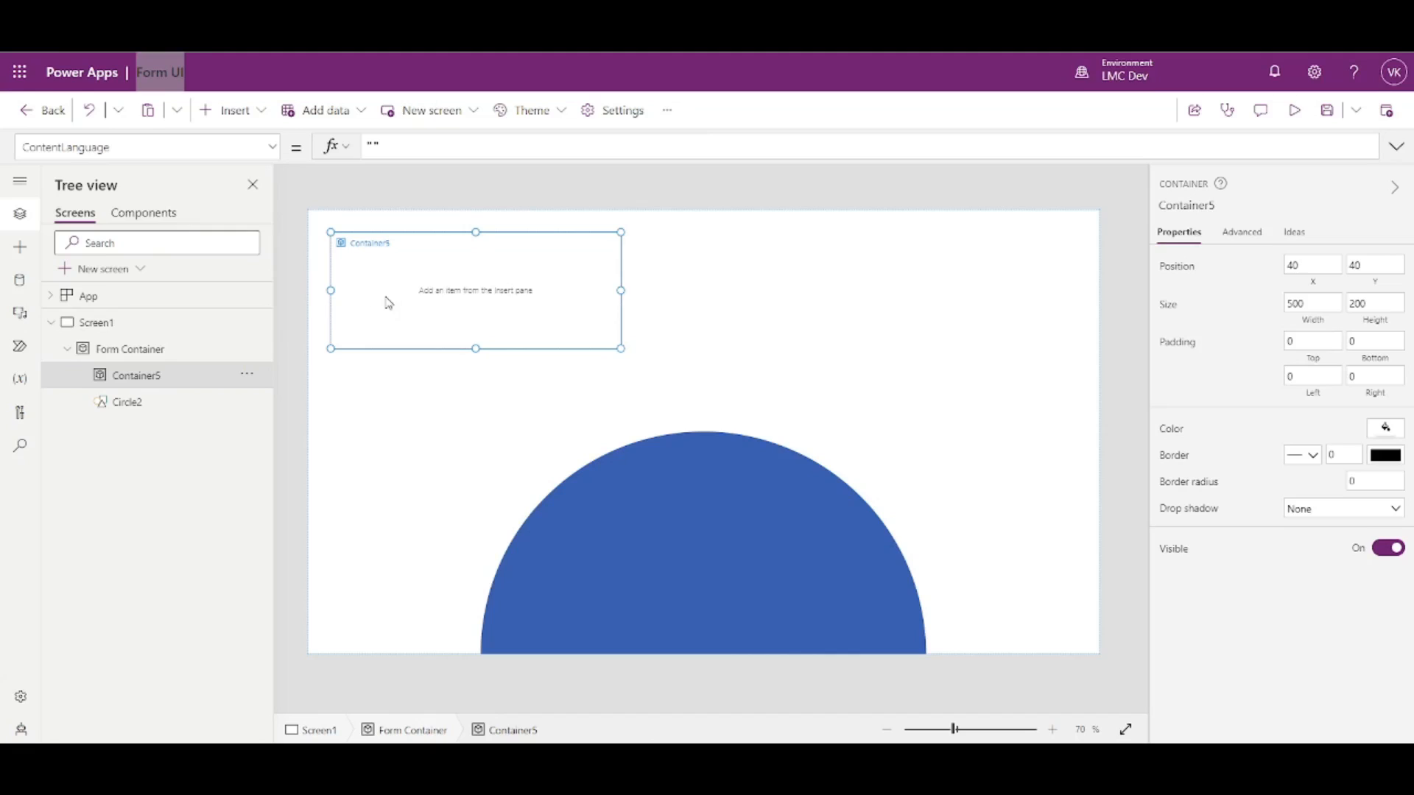
left_click_drag(409, 280, 652, 359)
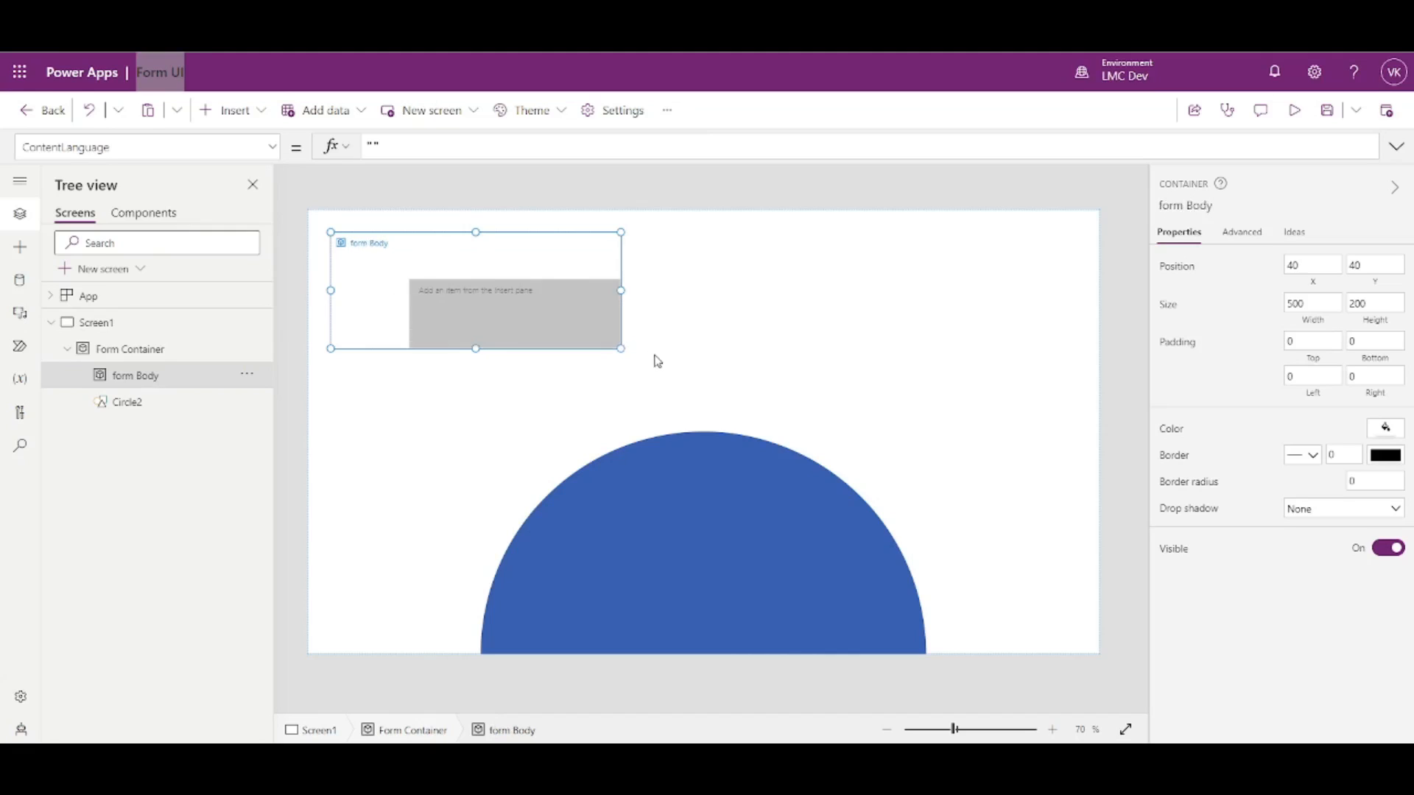
left_click(875, 363)
- Copy Circle2's X formula Parent.Width/2 - Self.Width/2 into form Body's X, centring it at X 433
left_click(472, 266)
left_click(724, 515)
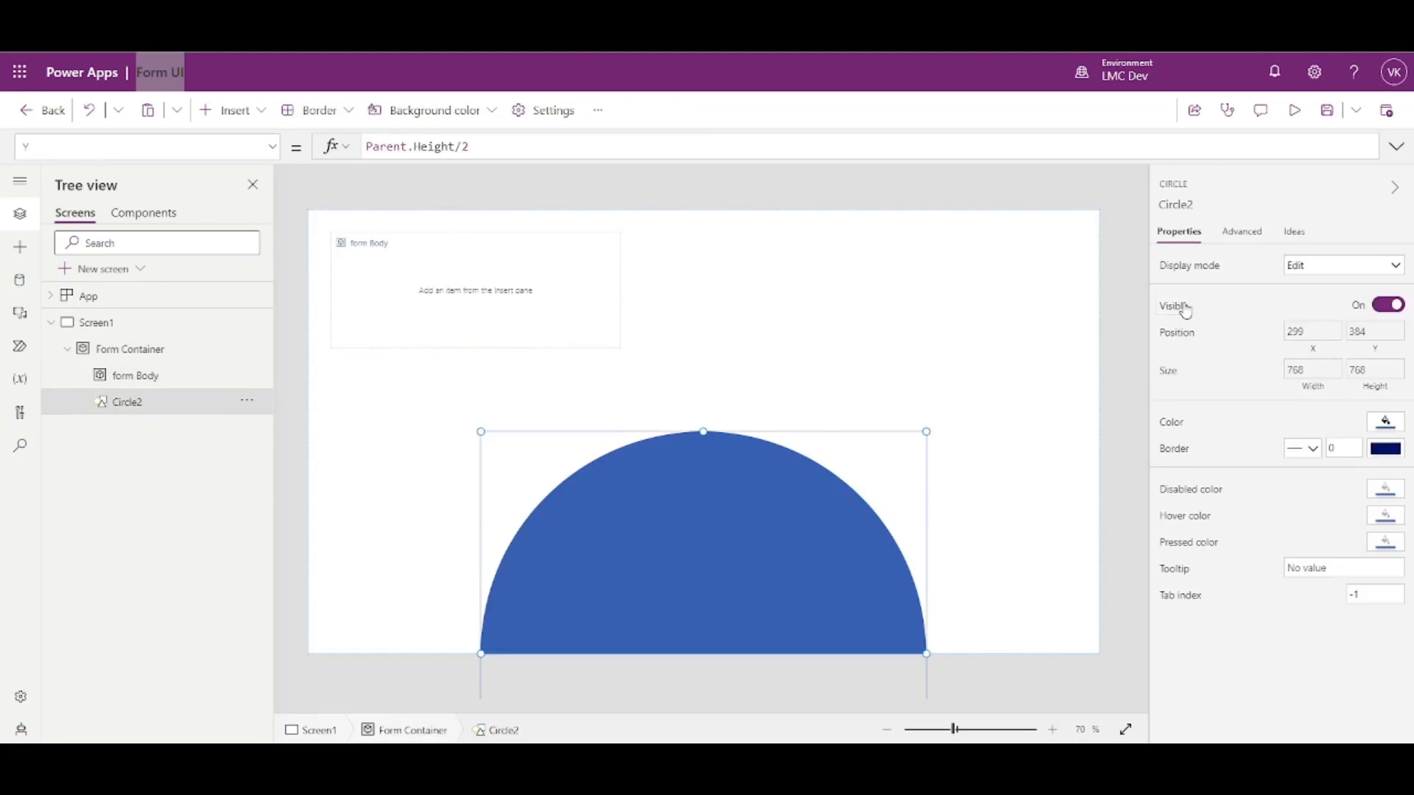
left_click(1315, 339)
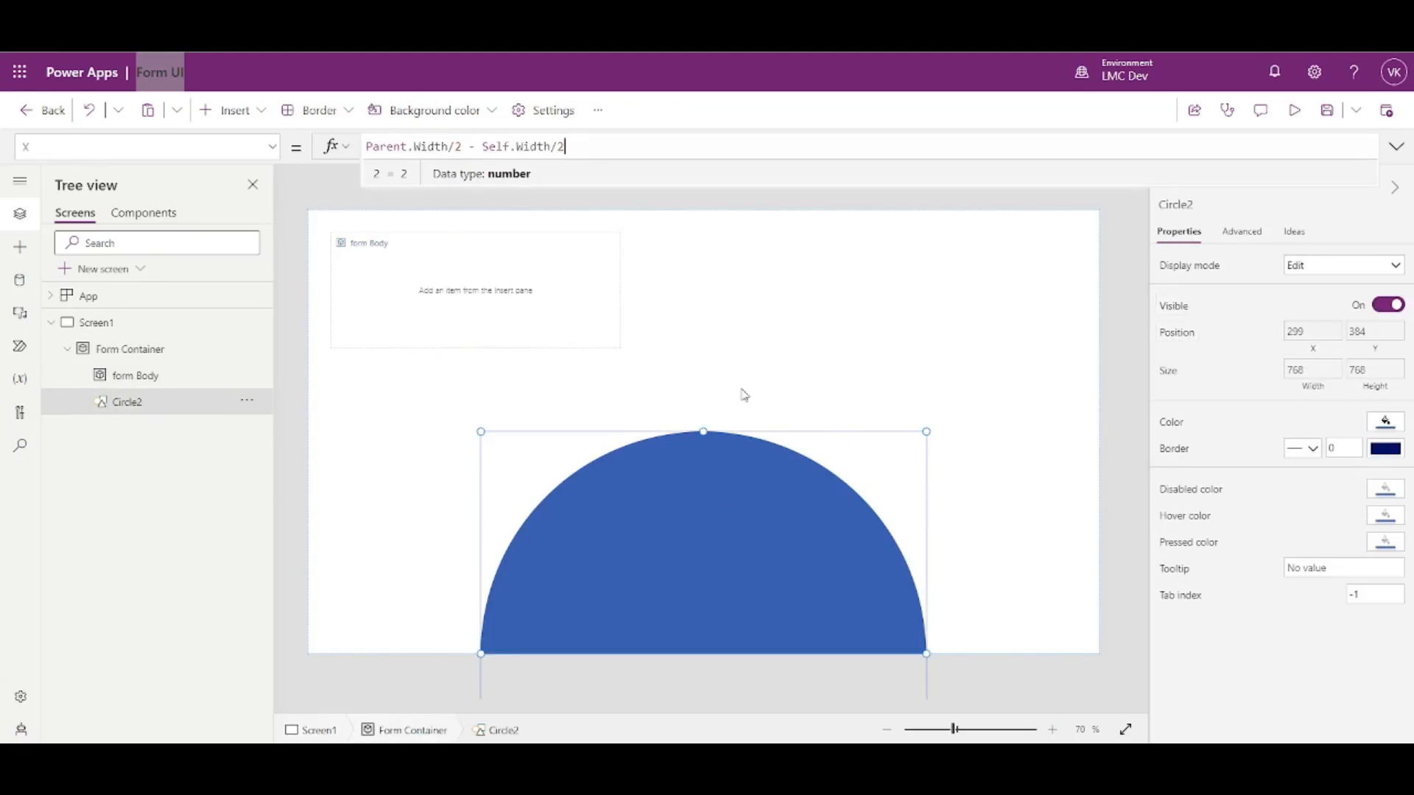
triple_click(634, 145)
key("ctrl+c")
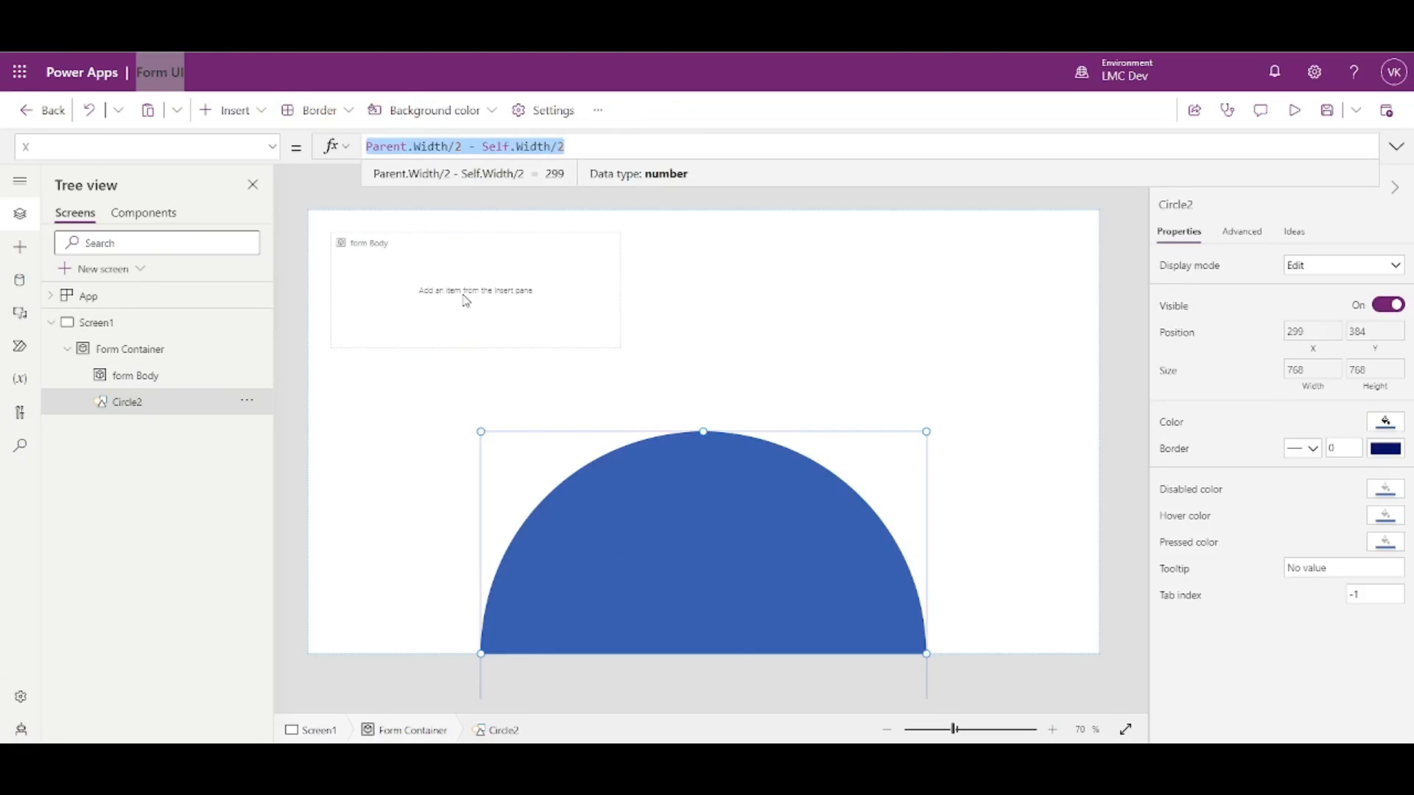
left_click(465, 300)
left_click(1319, 284)
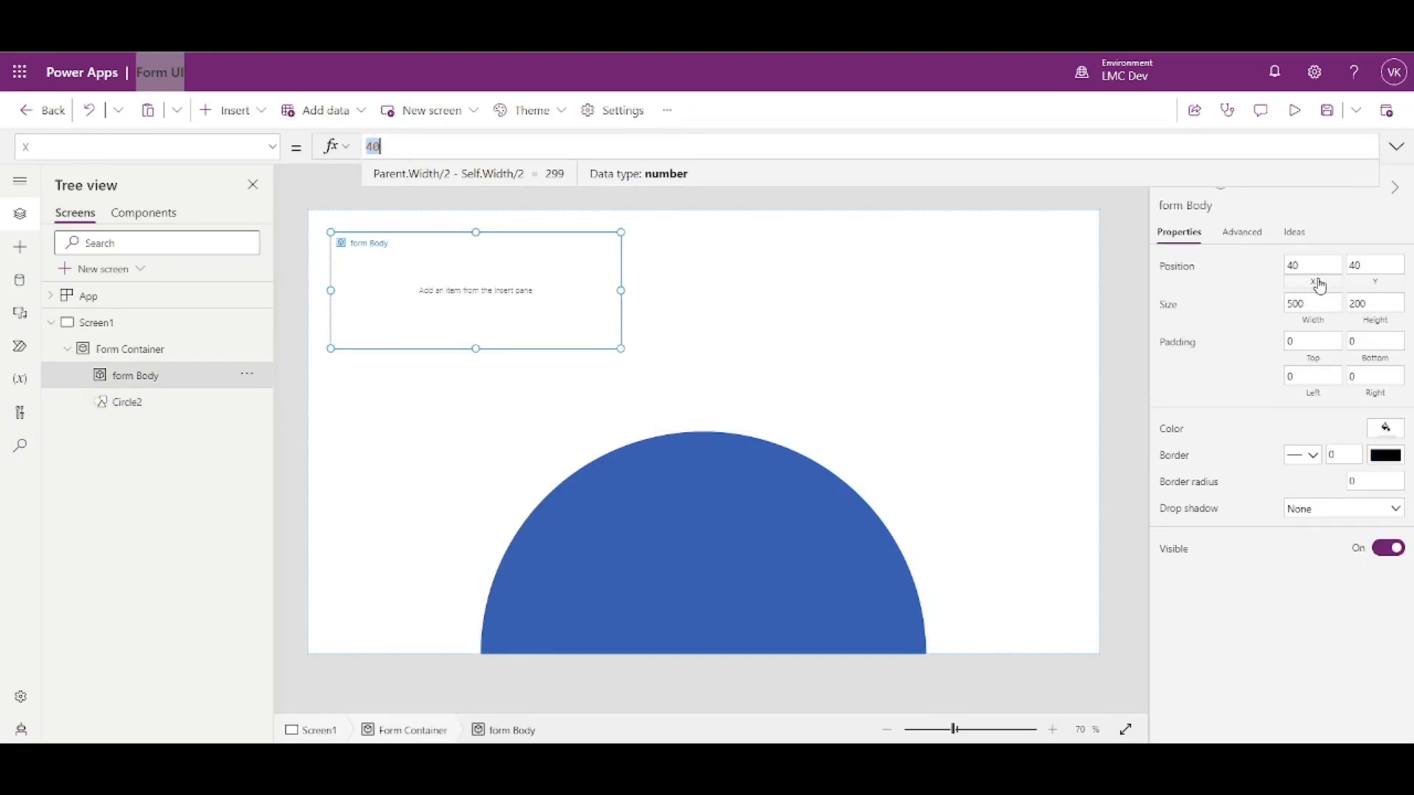
key("ctrl+v")
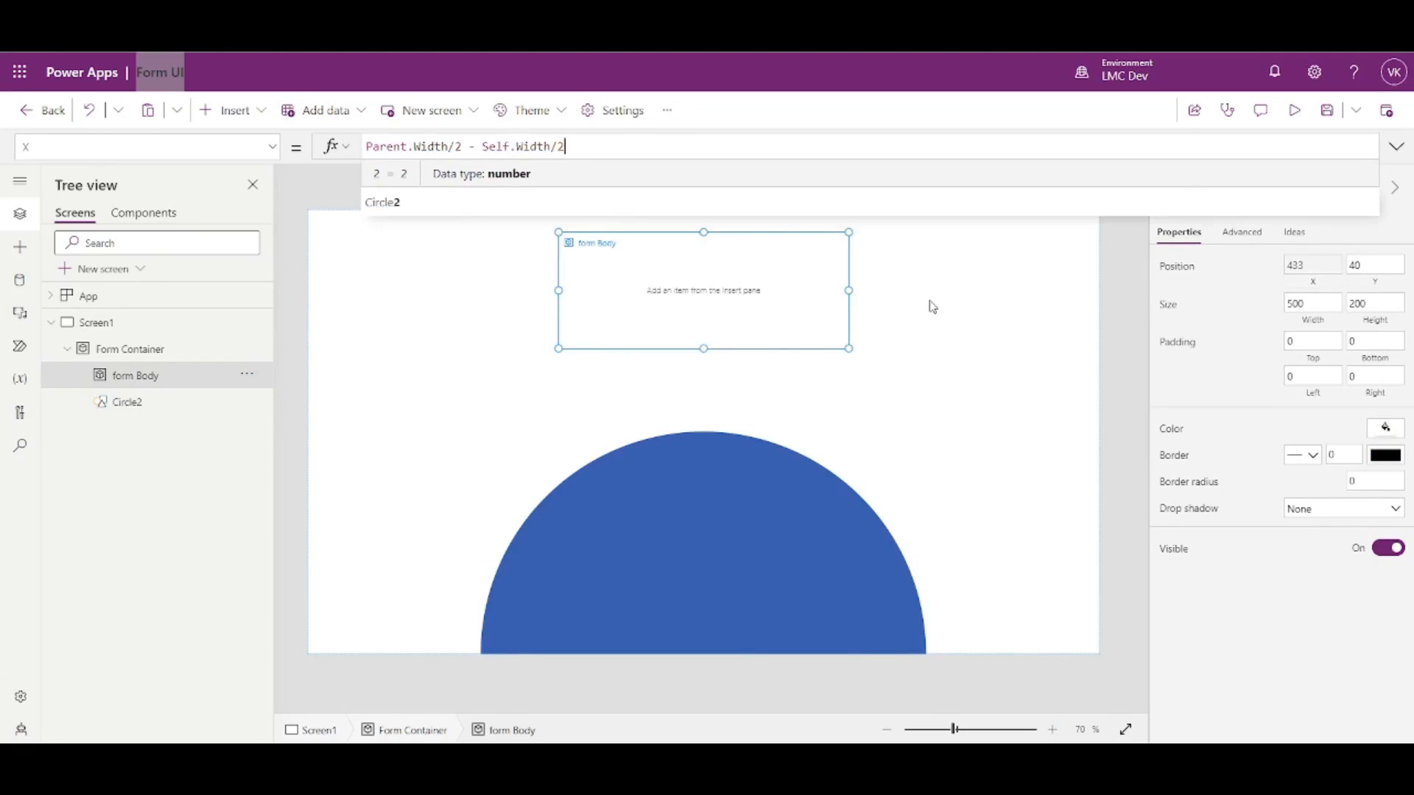
left_click(1114, 340)
left_click(746, 317)
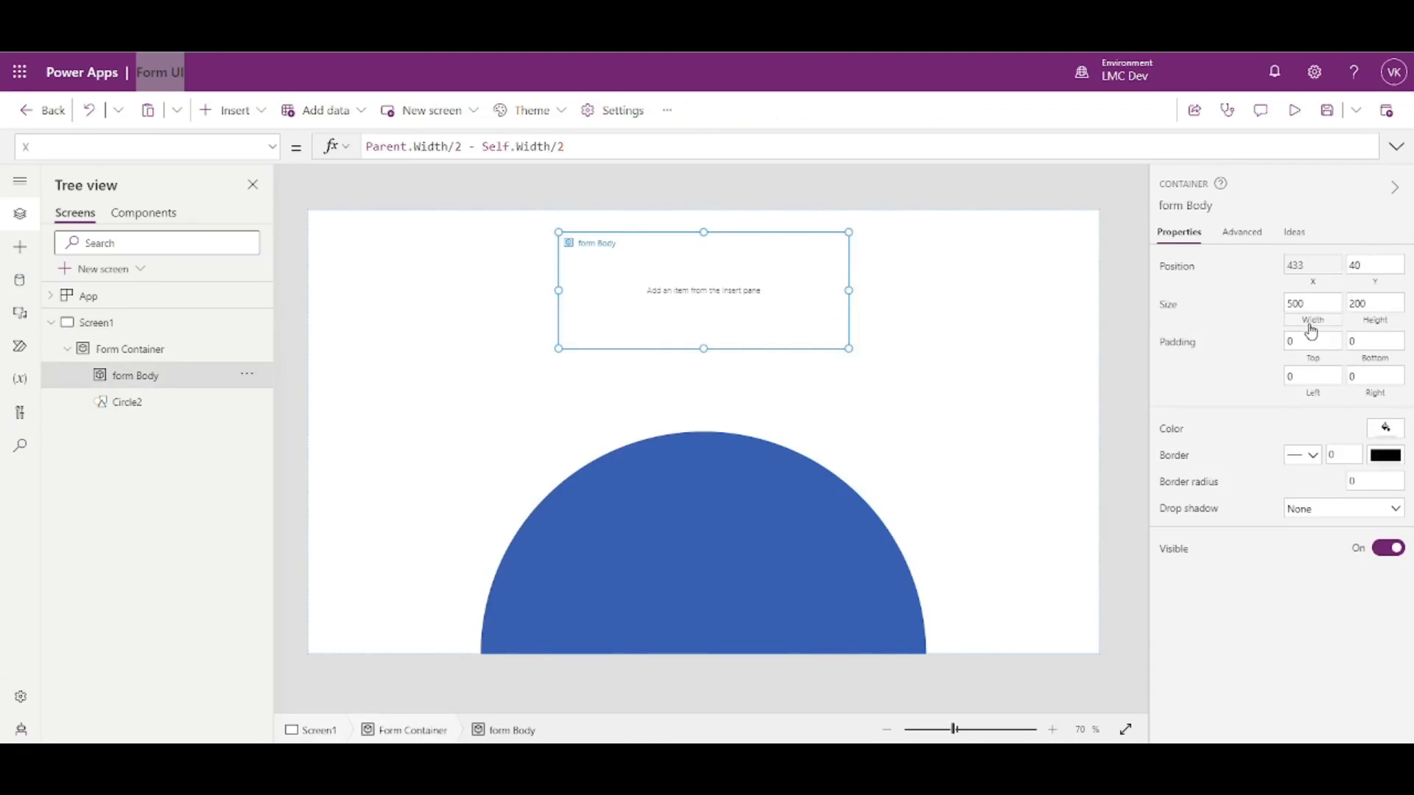
left_click(1312, 329)
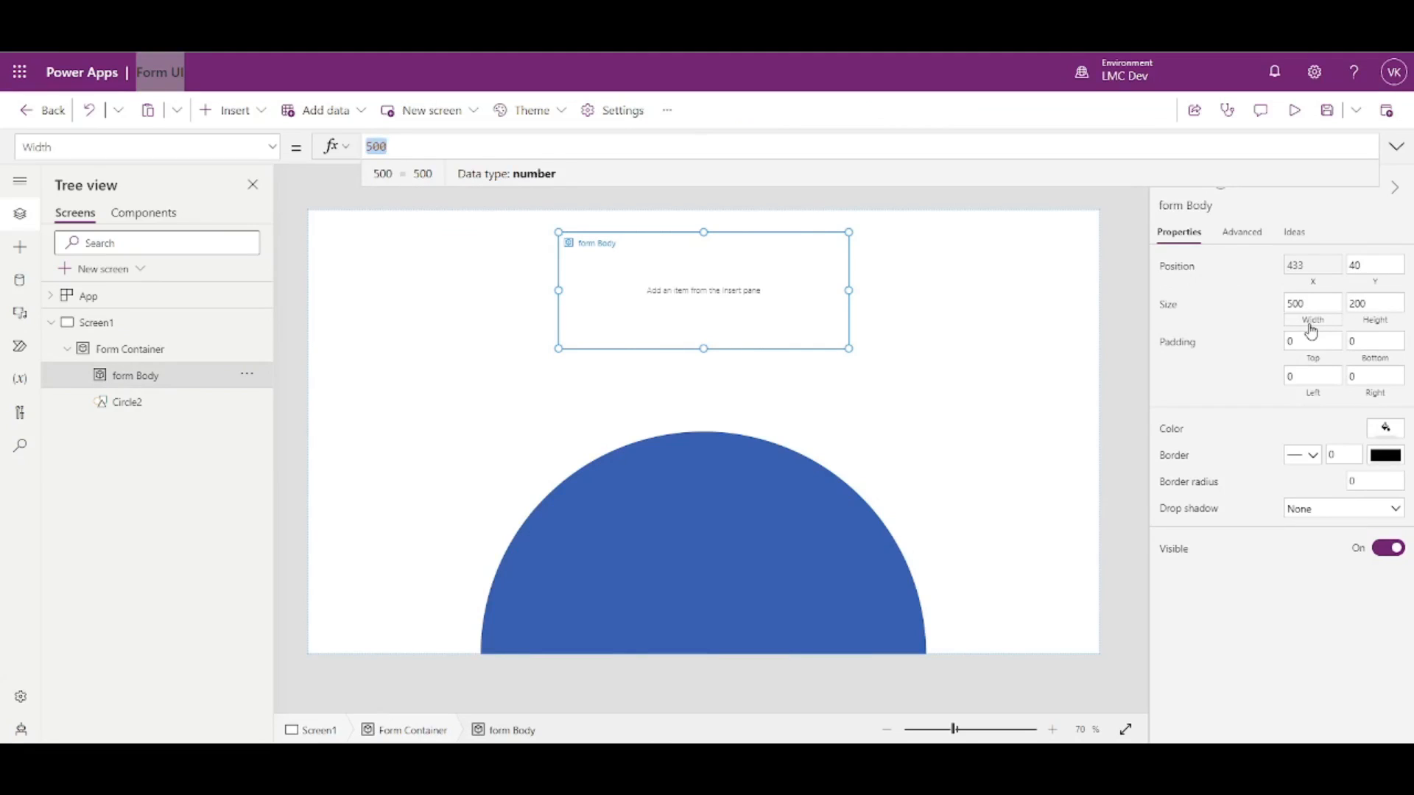
- Give form Body a grey fill colour
left_click(1385, 428)
left_click(1330, 515)
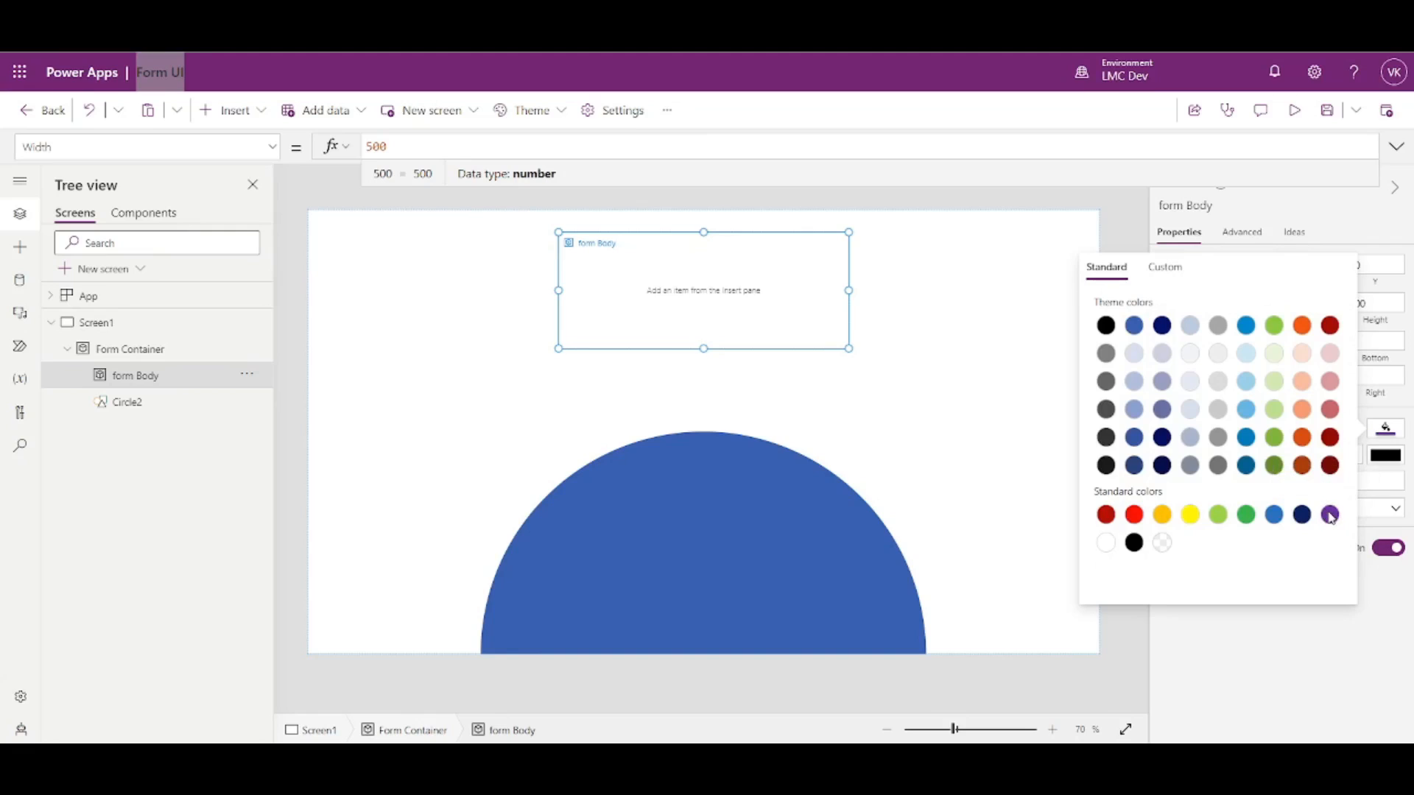
left_click(1106, 354)
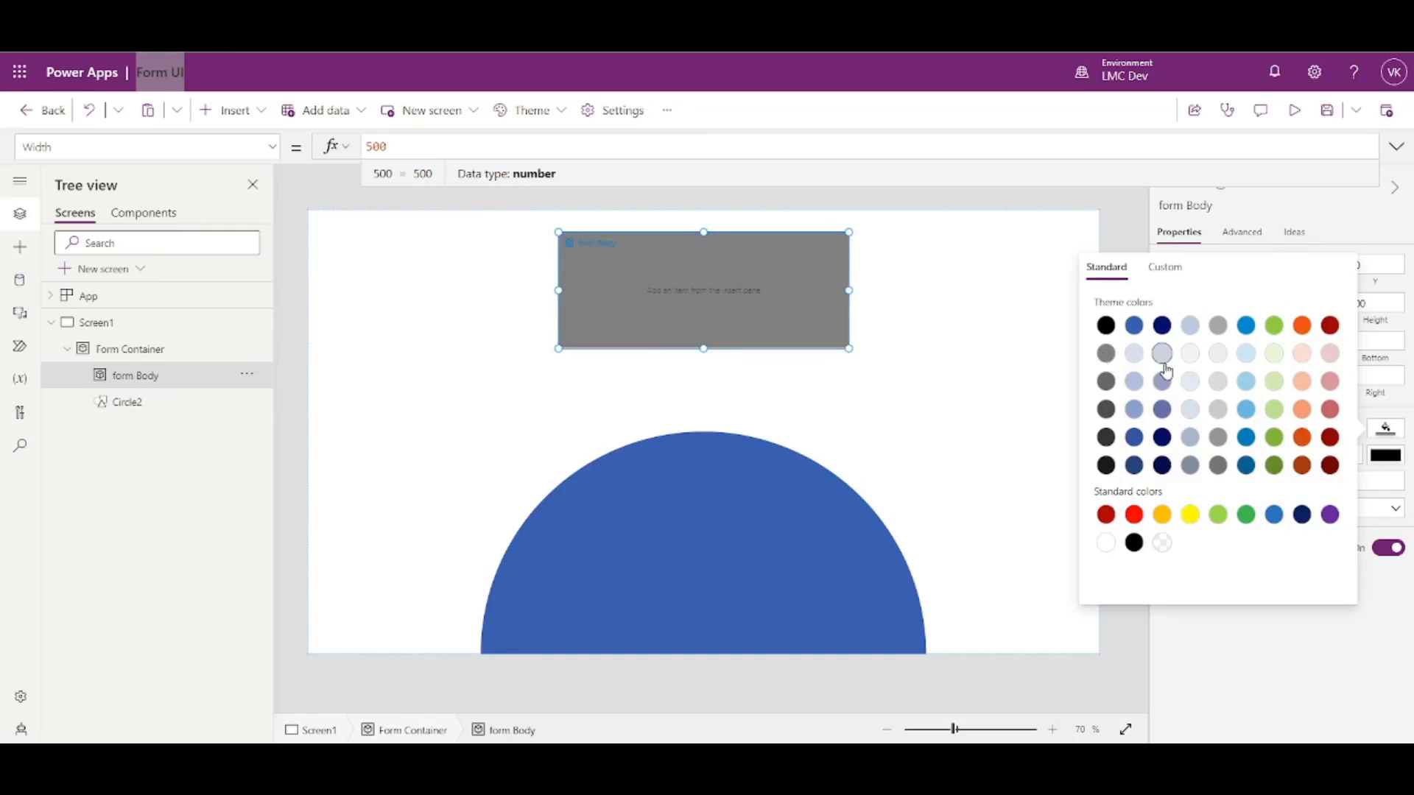
left_click(1245, 663)
- Test form Body's width at 1000, then set it back to 500
left_click(1318, 300)
type("1000")
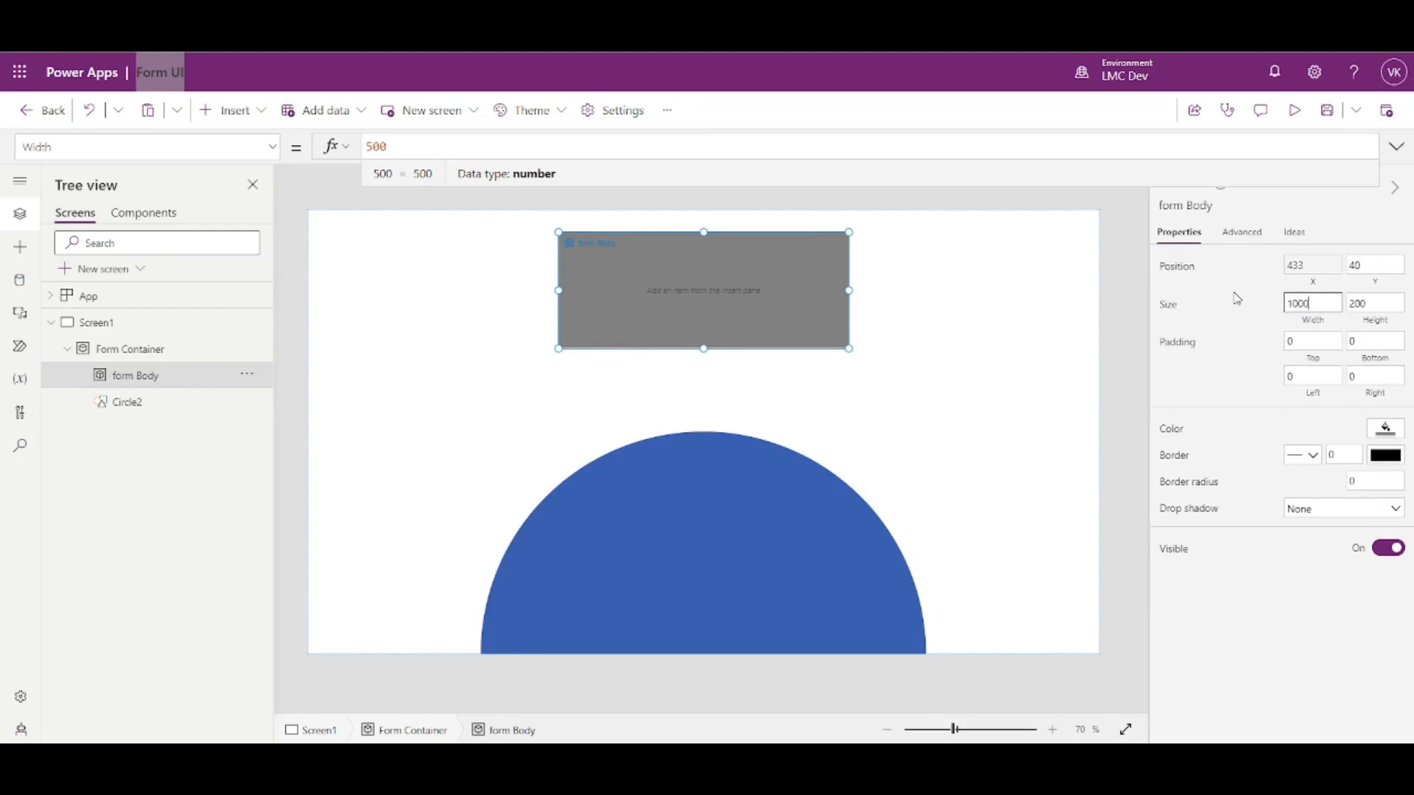
key("Return")
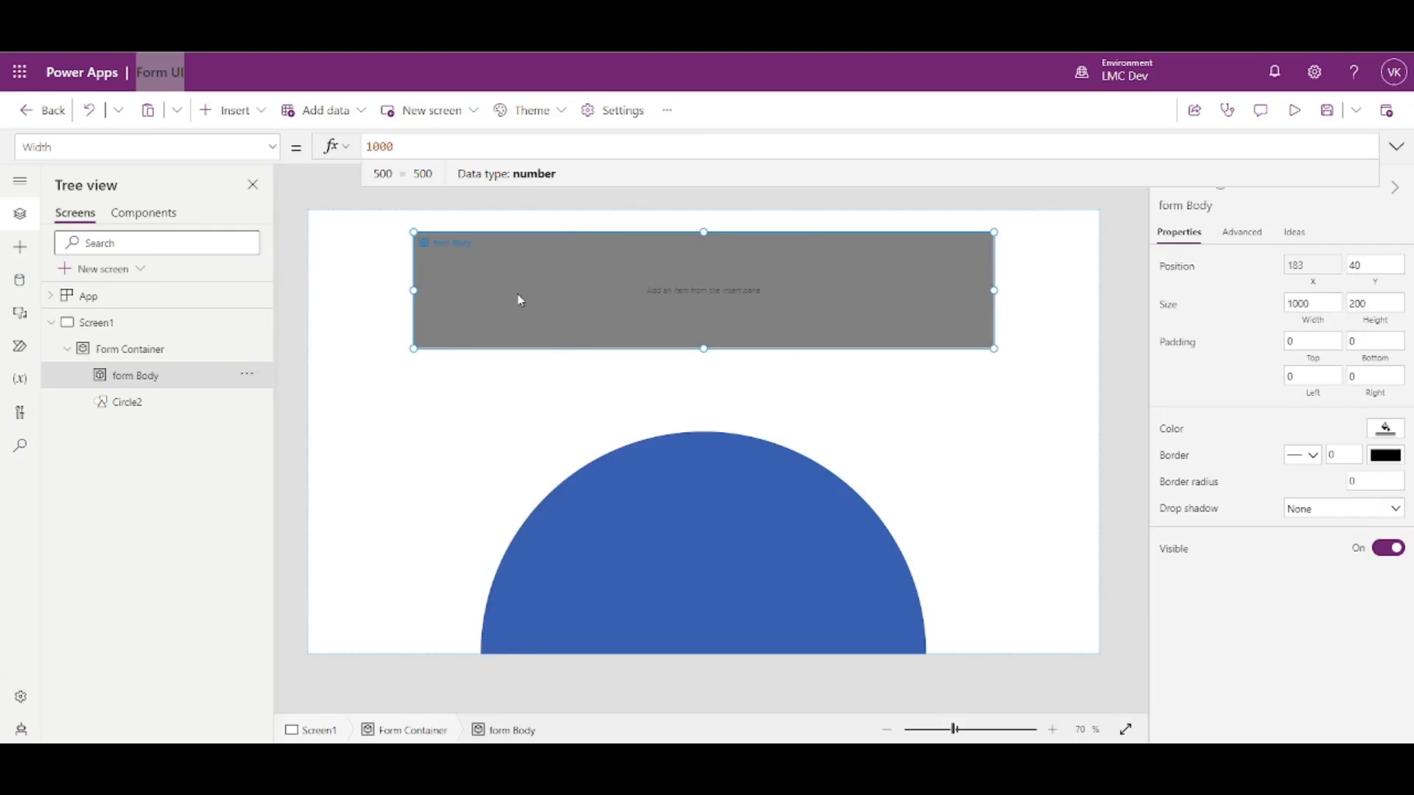
left_click(1309, 307)
type("500")
left_click(1310, 634)
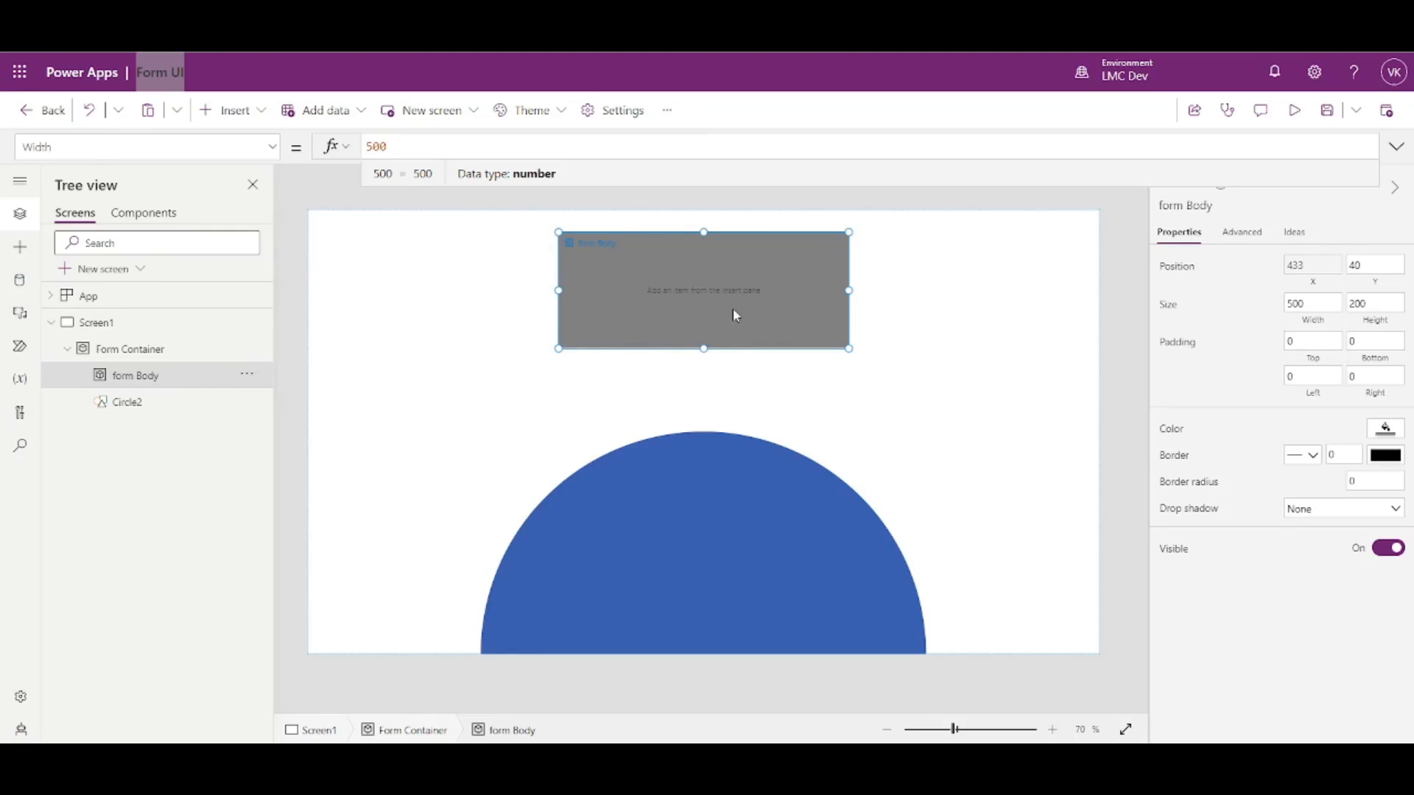
- Set form Body's Width to Parent.Height - 200, reusing Circle2's width formula, making it 568 wide
left_click(758, 606)
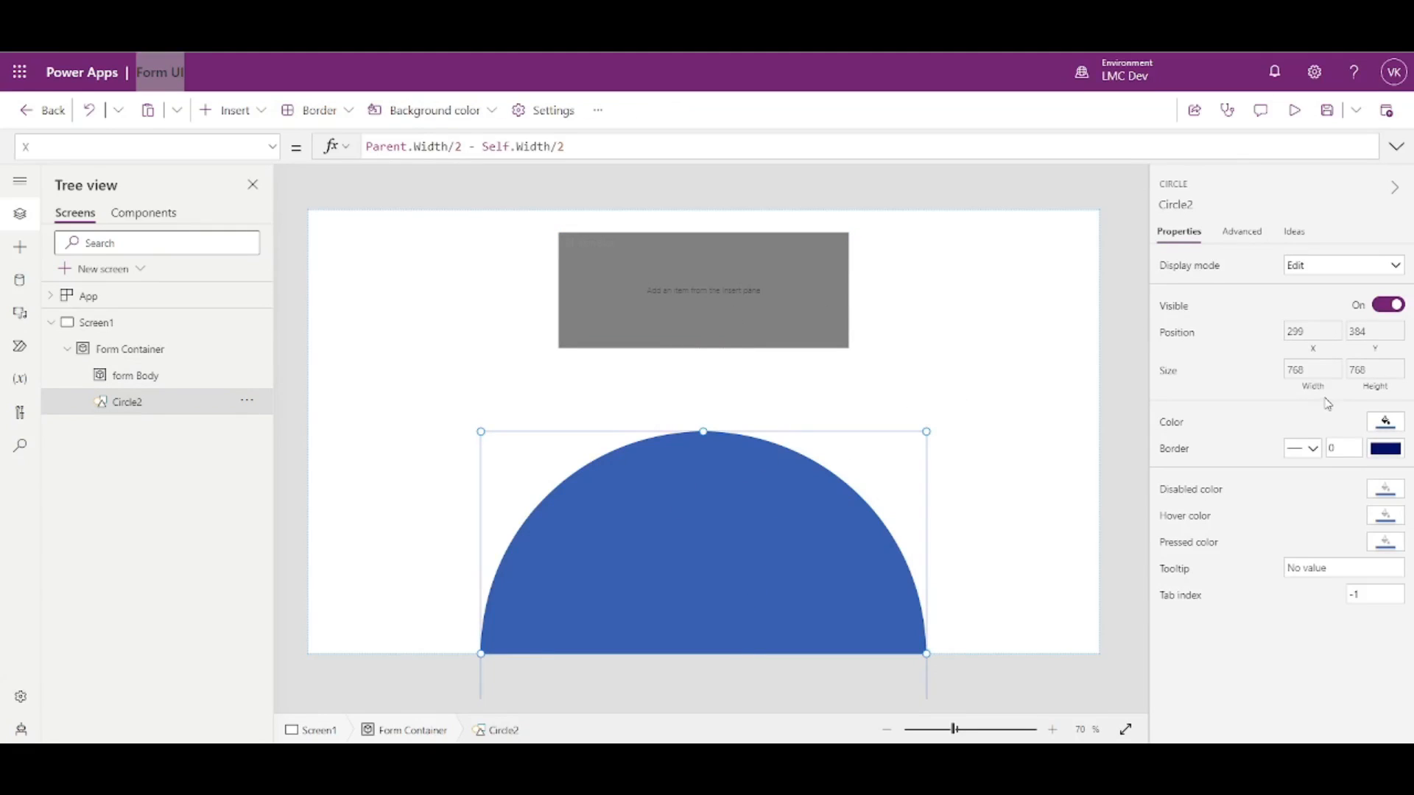
left_click(1313, 375)
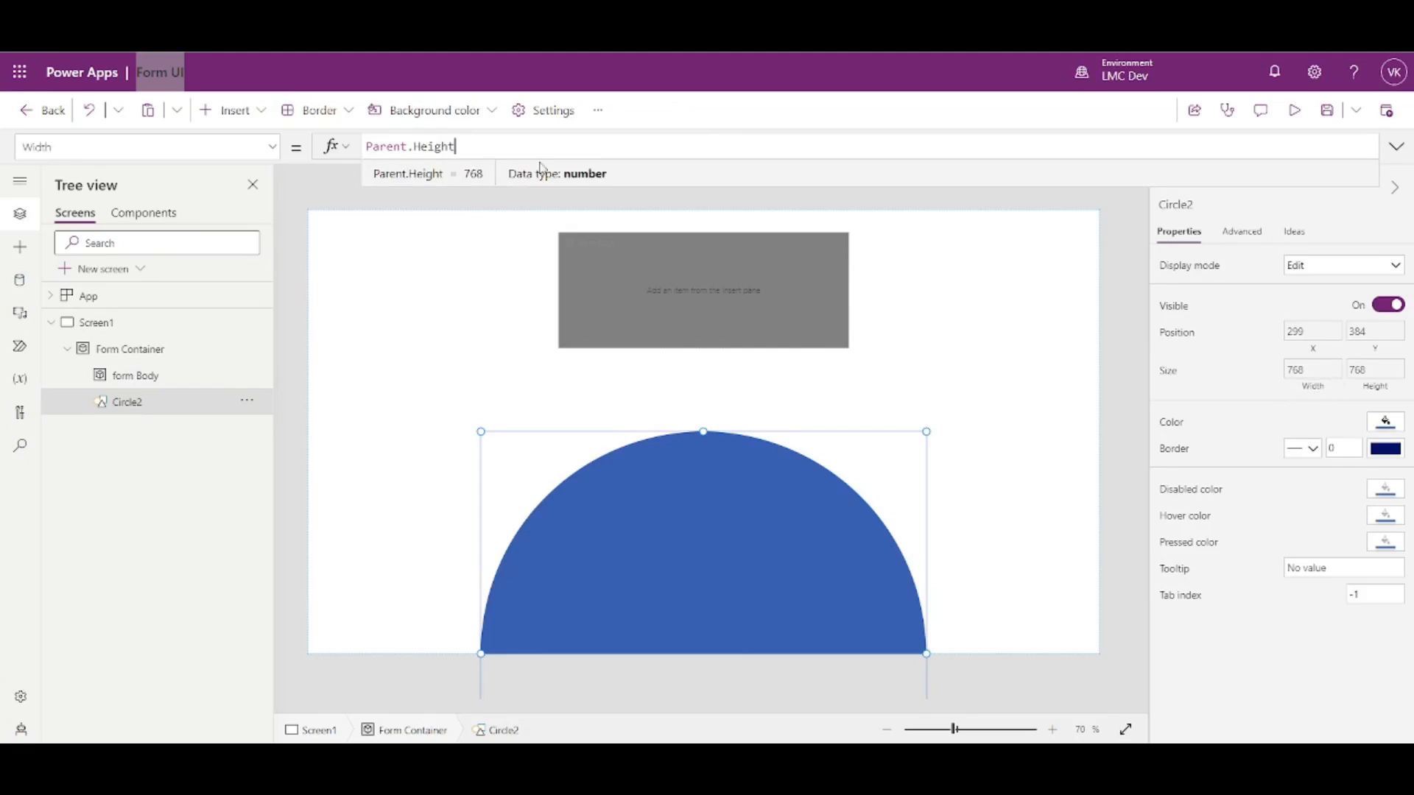
key("ctrl+a")
key("ctrl+c")
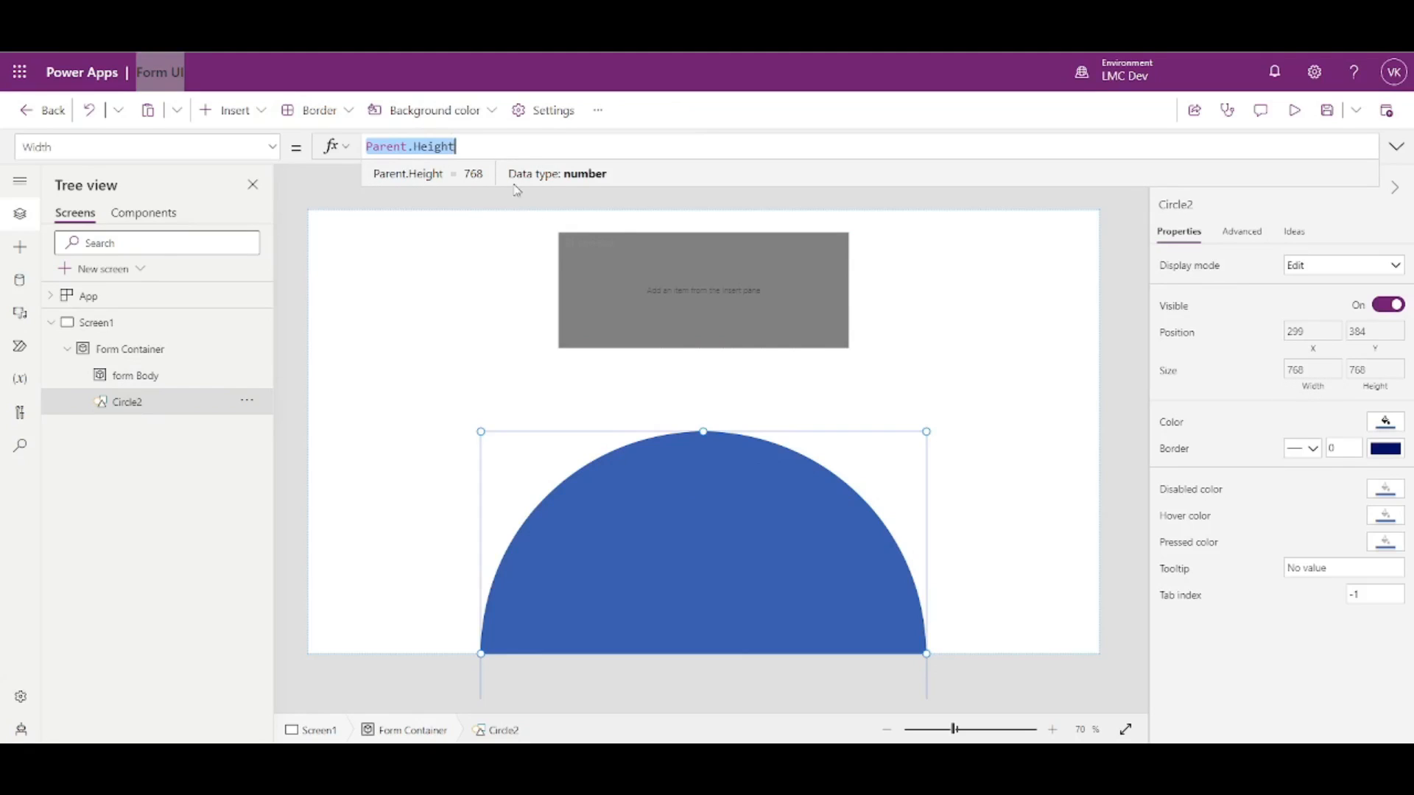
left_click(635, 291)
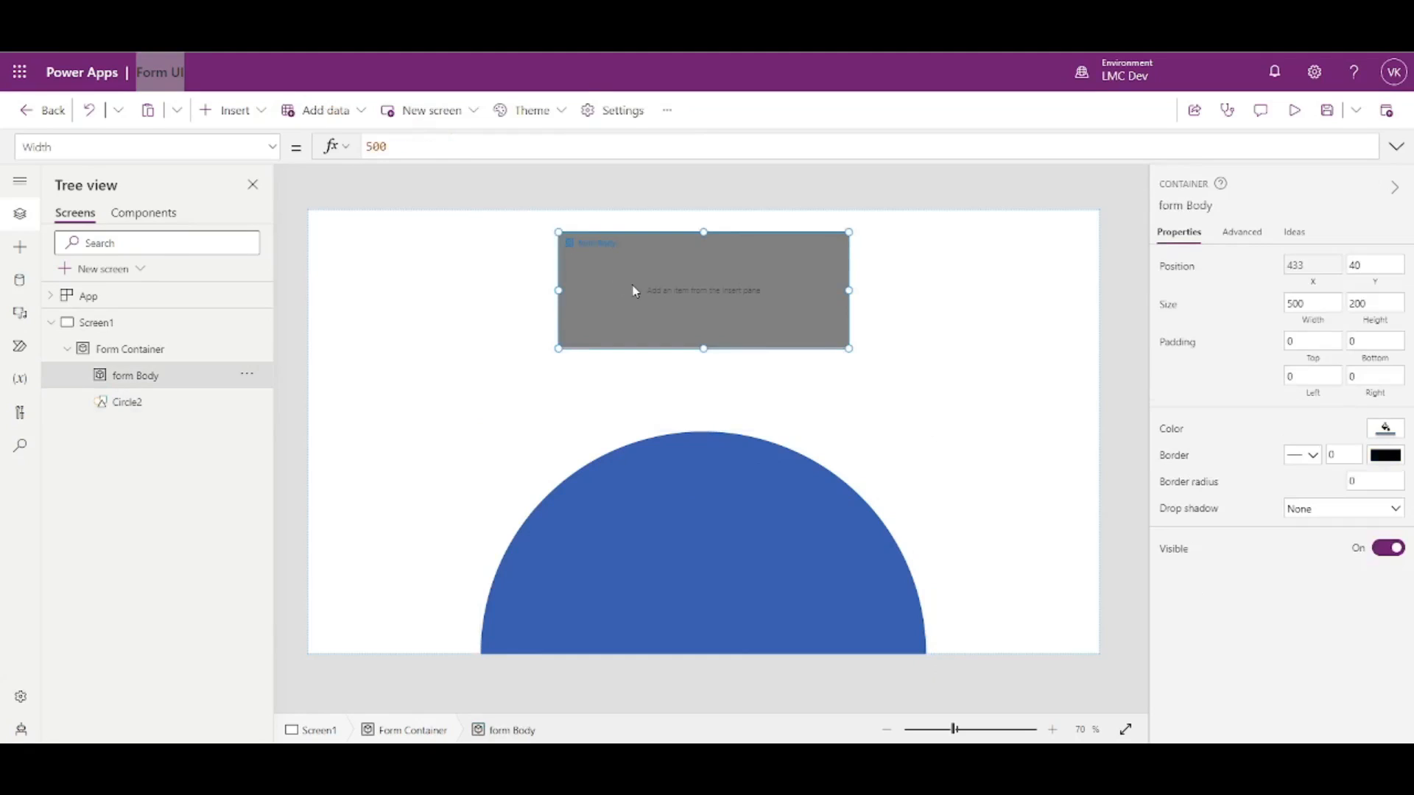
left_click(1297, 324)
key("ctrl+v")
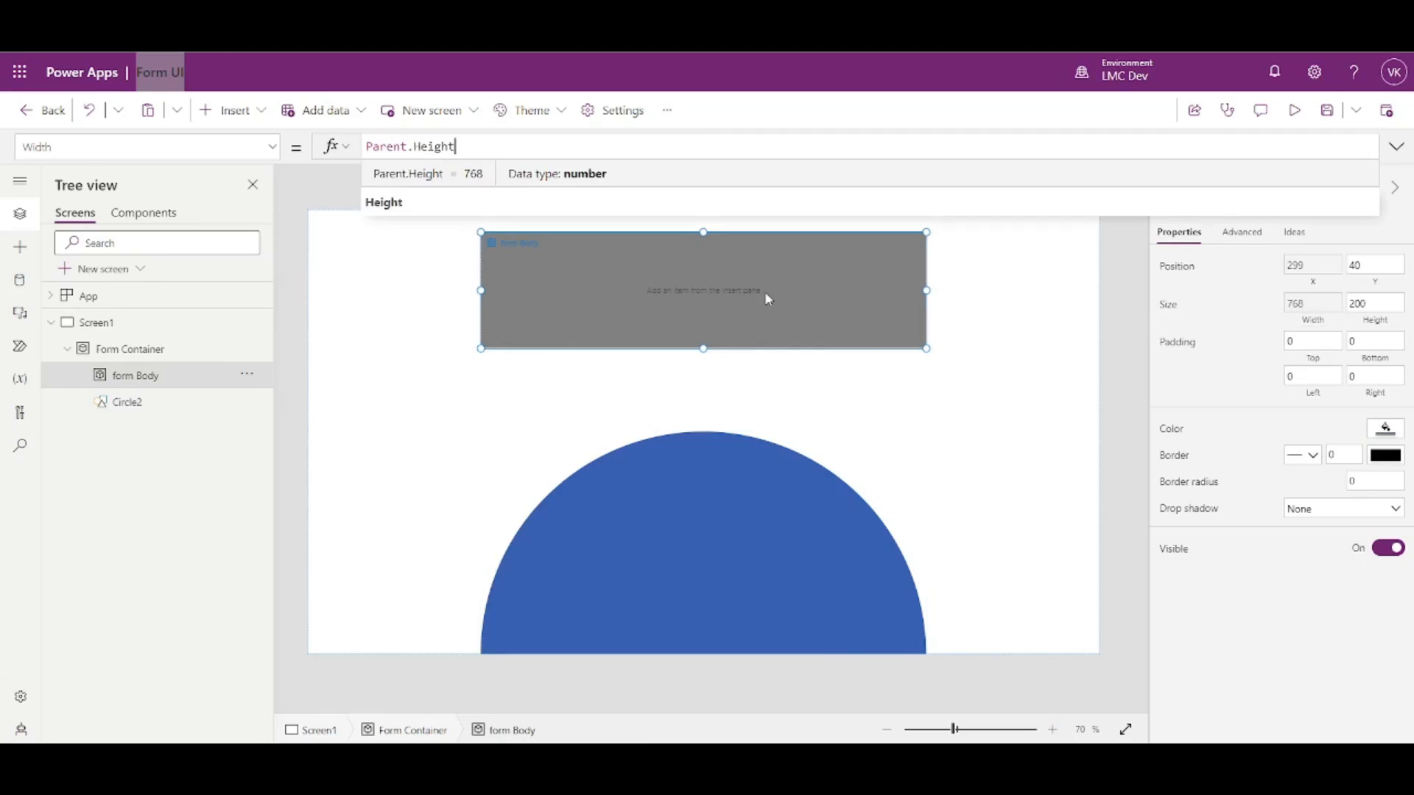
type("-")
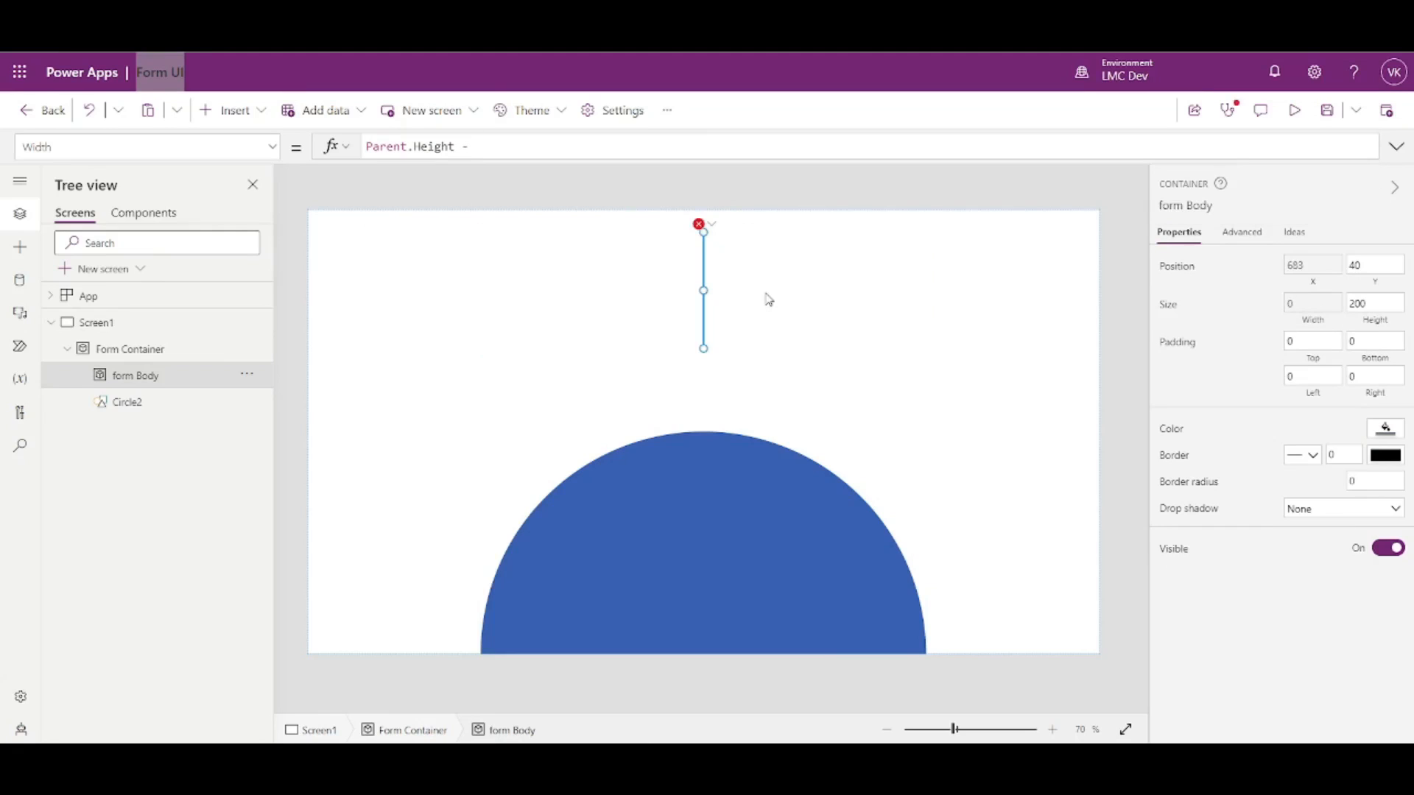
type(" 200")
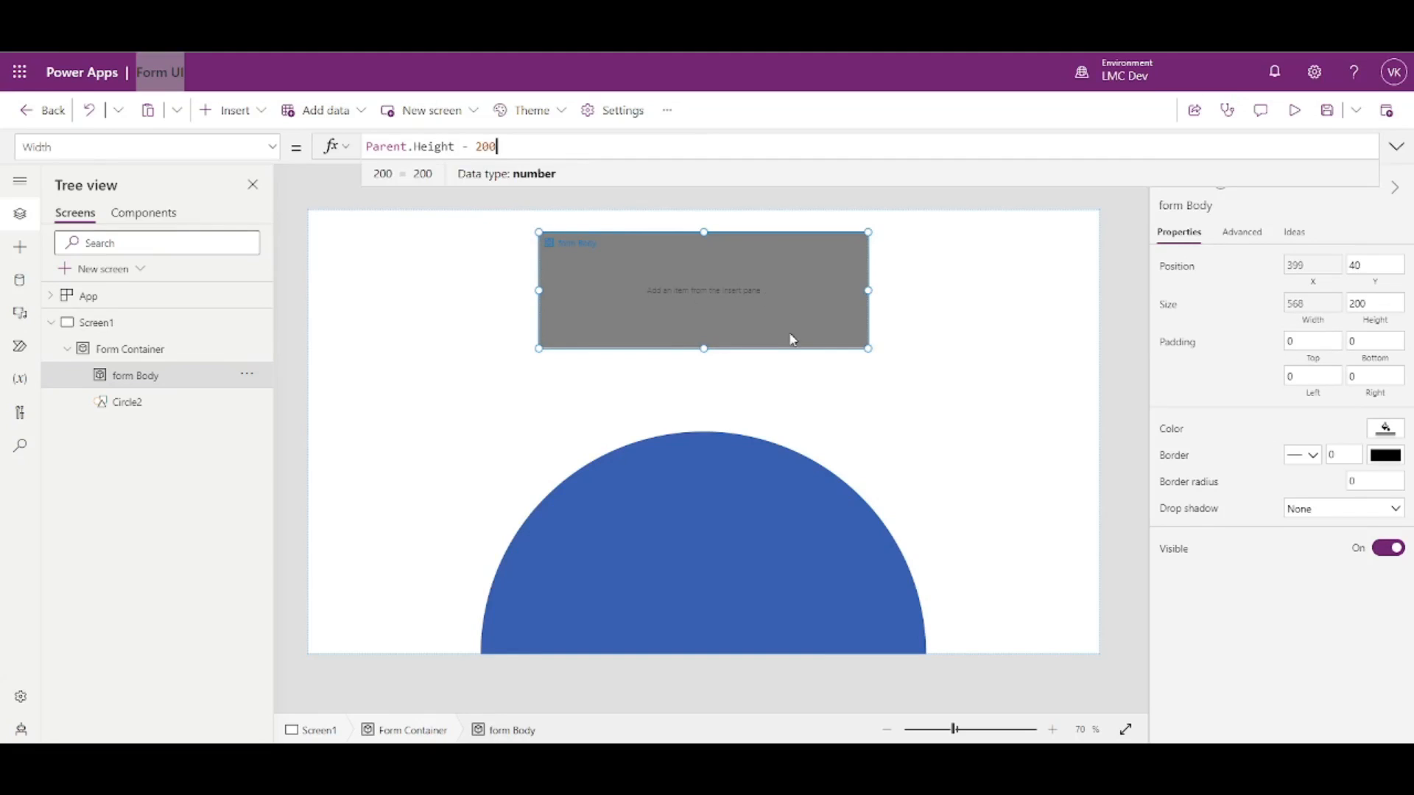
left_click(1112, 408)
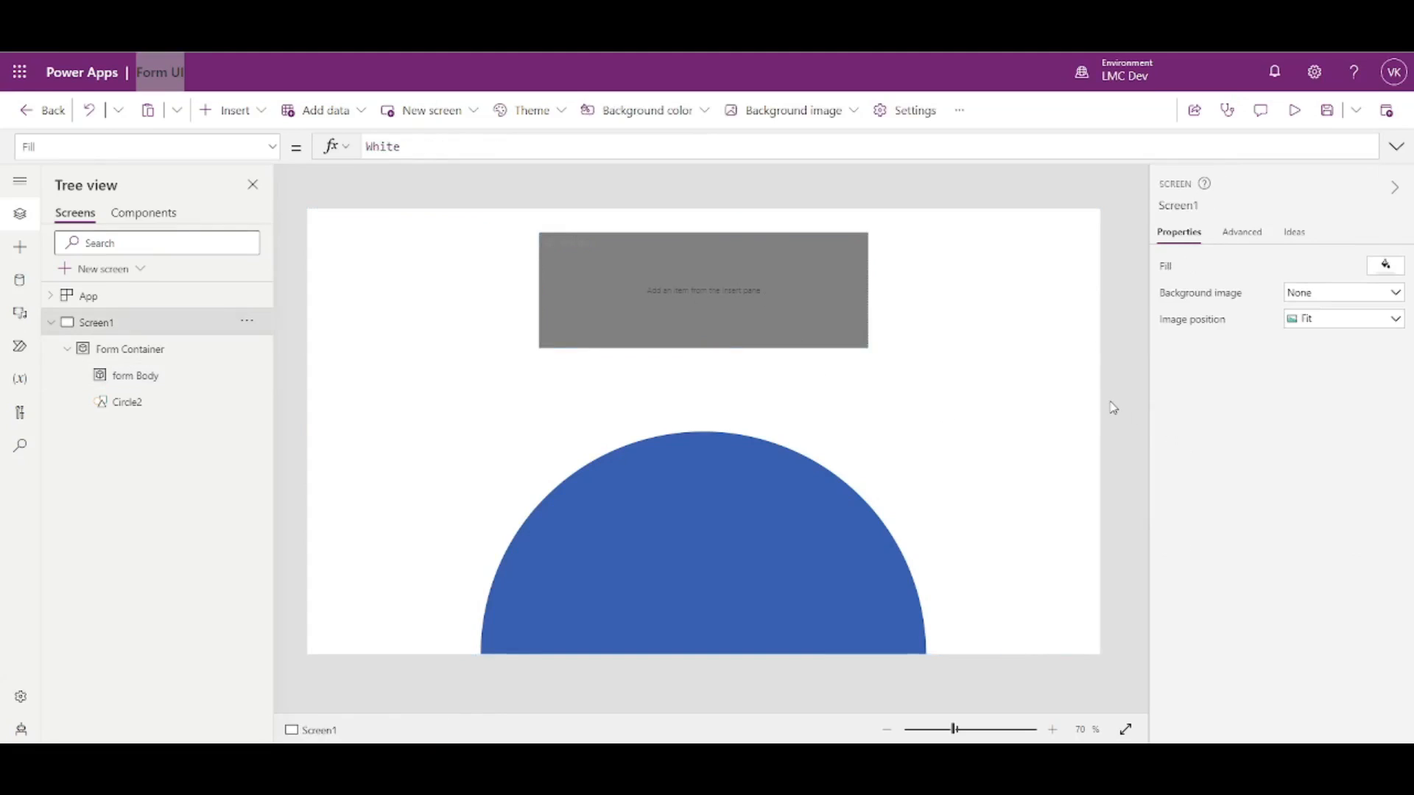
left_click(702, 299)
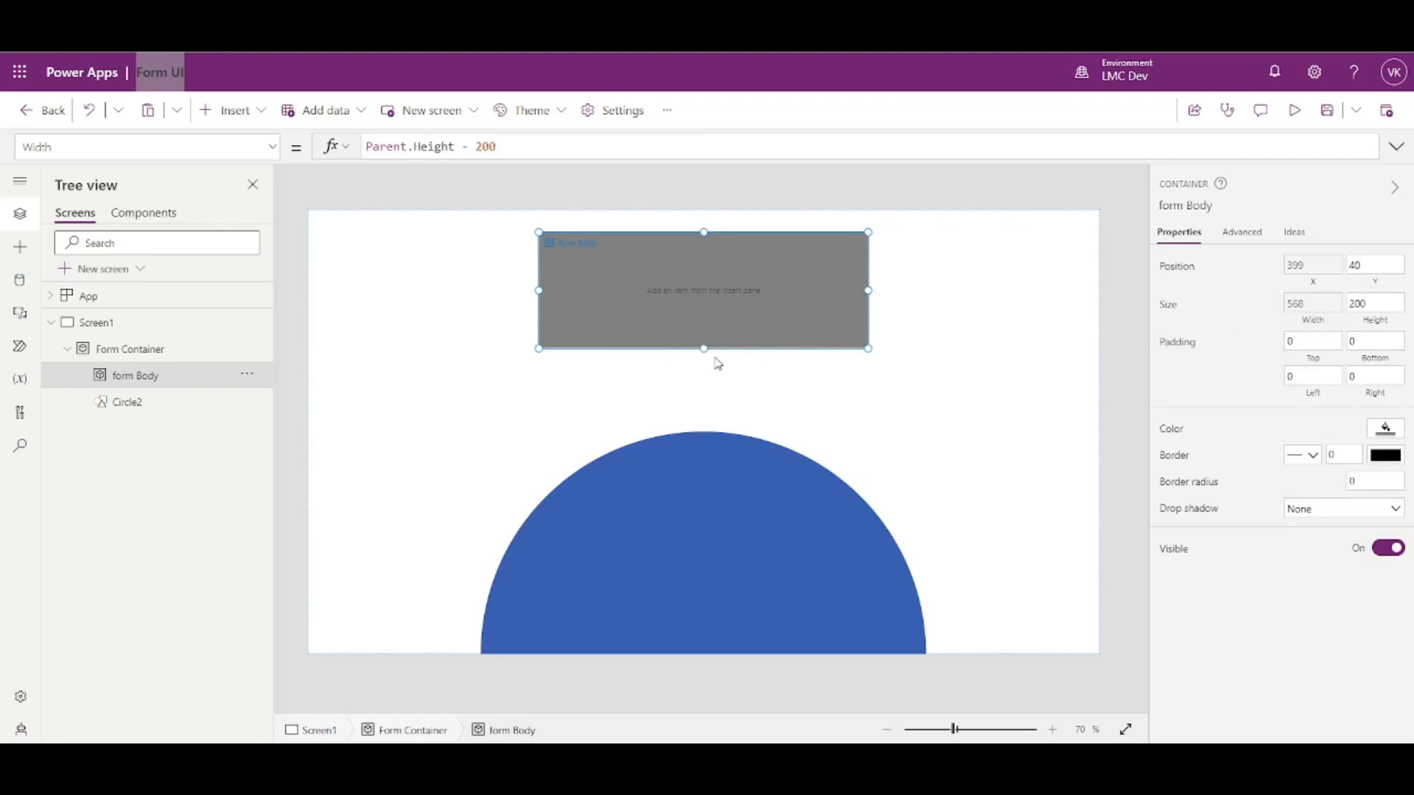
left_click_drag(705, 348, 709, 584)
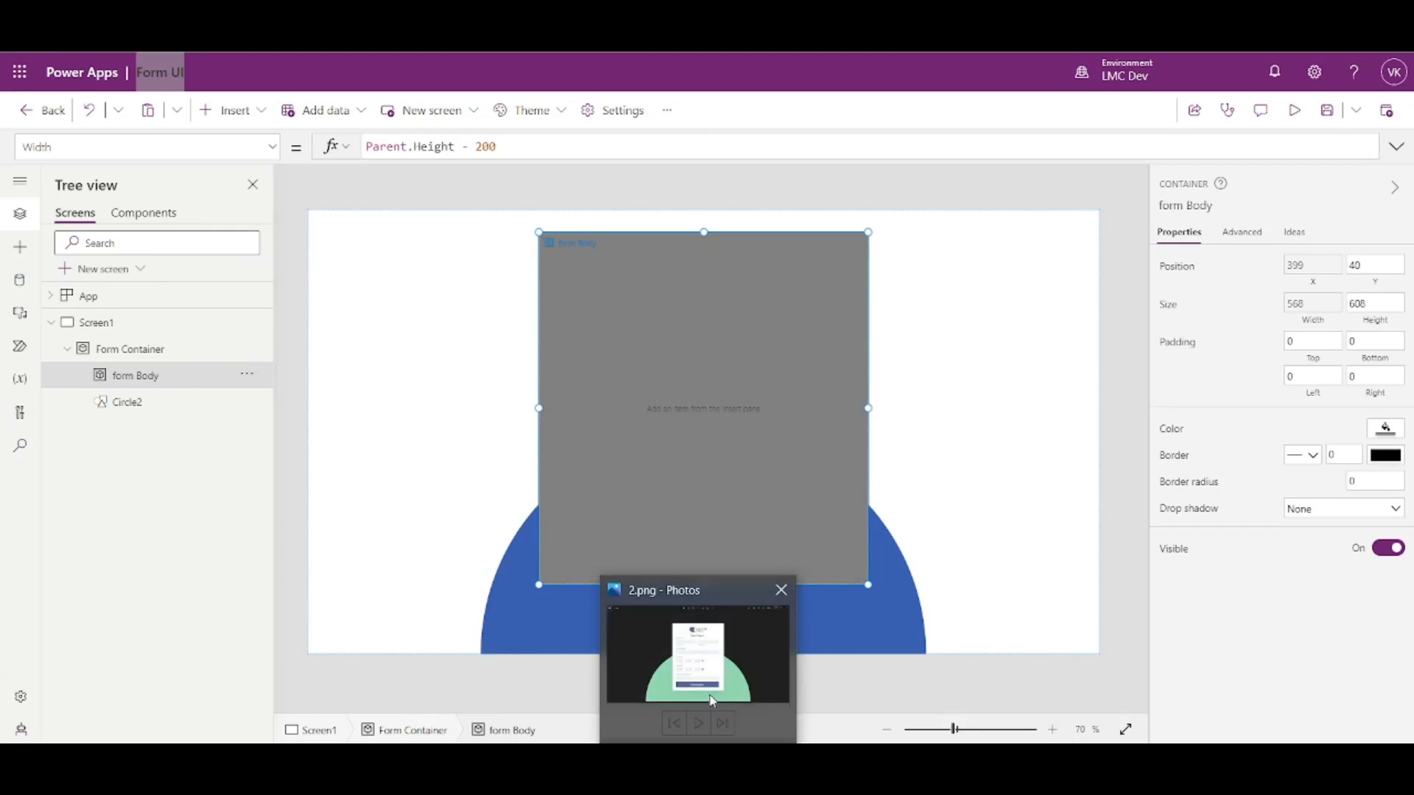
- Replace form Body's Height with the formula Parent.Height - Self.Y
mouse_move(713, 700)
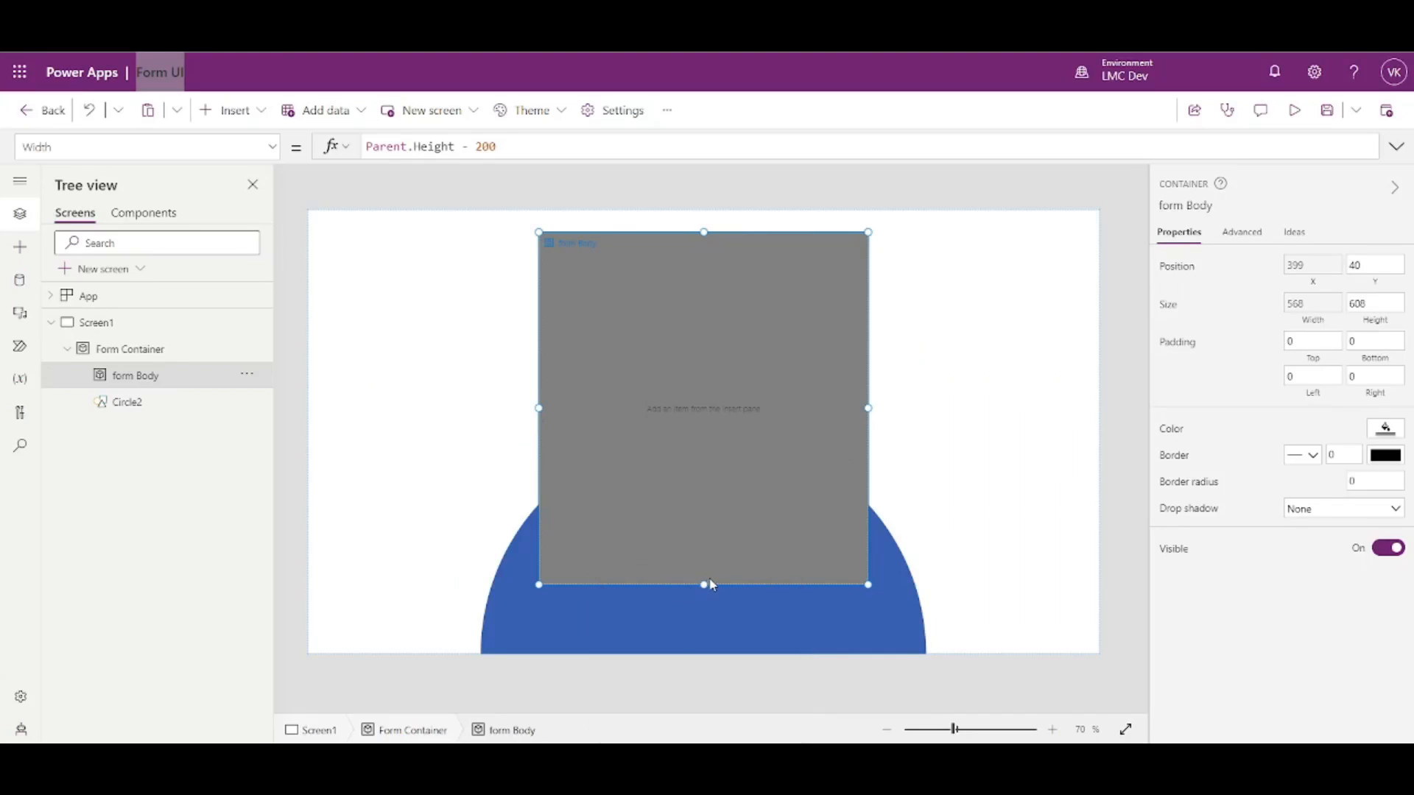
mouse_move(705, 587)
left_mouse_down()
mouse_move(700, 617)
mouse_move(703, 589)
left_mouse_up()
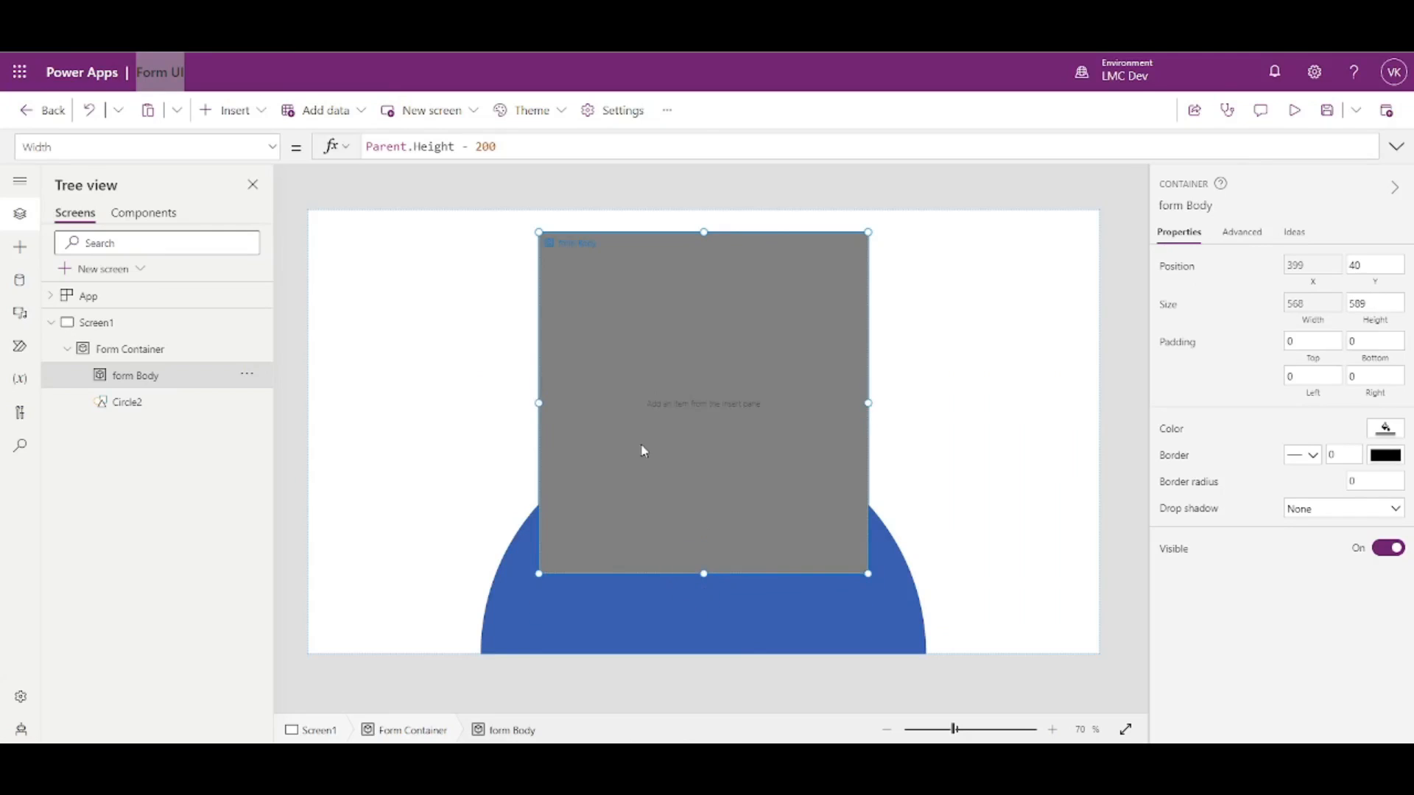
left_click(1377, 327)
key("ctrl+a")
type("Pa")
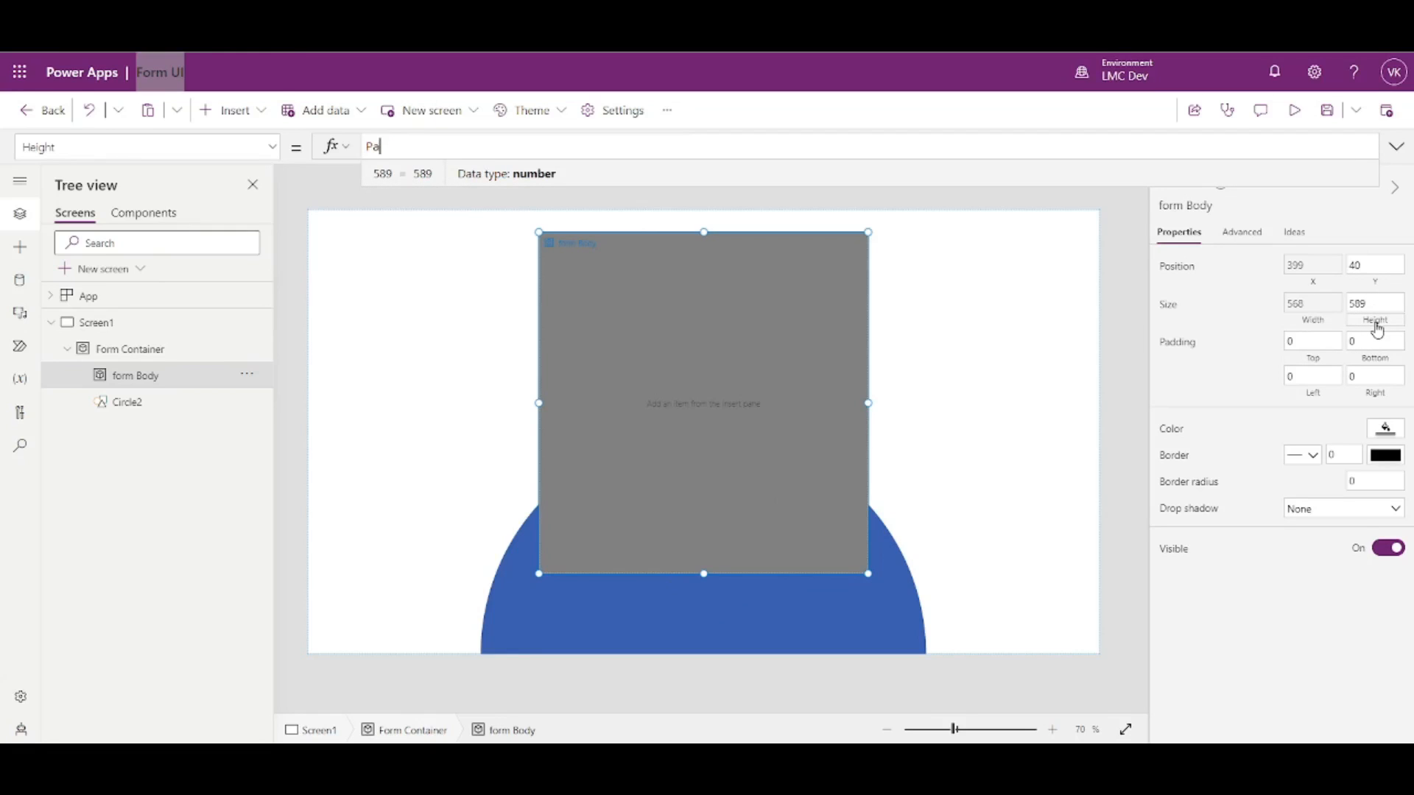
type("rent.HEight")
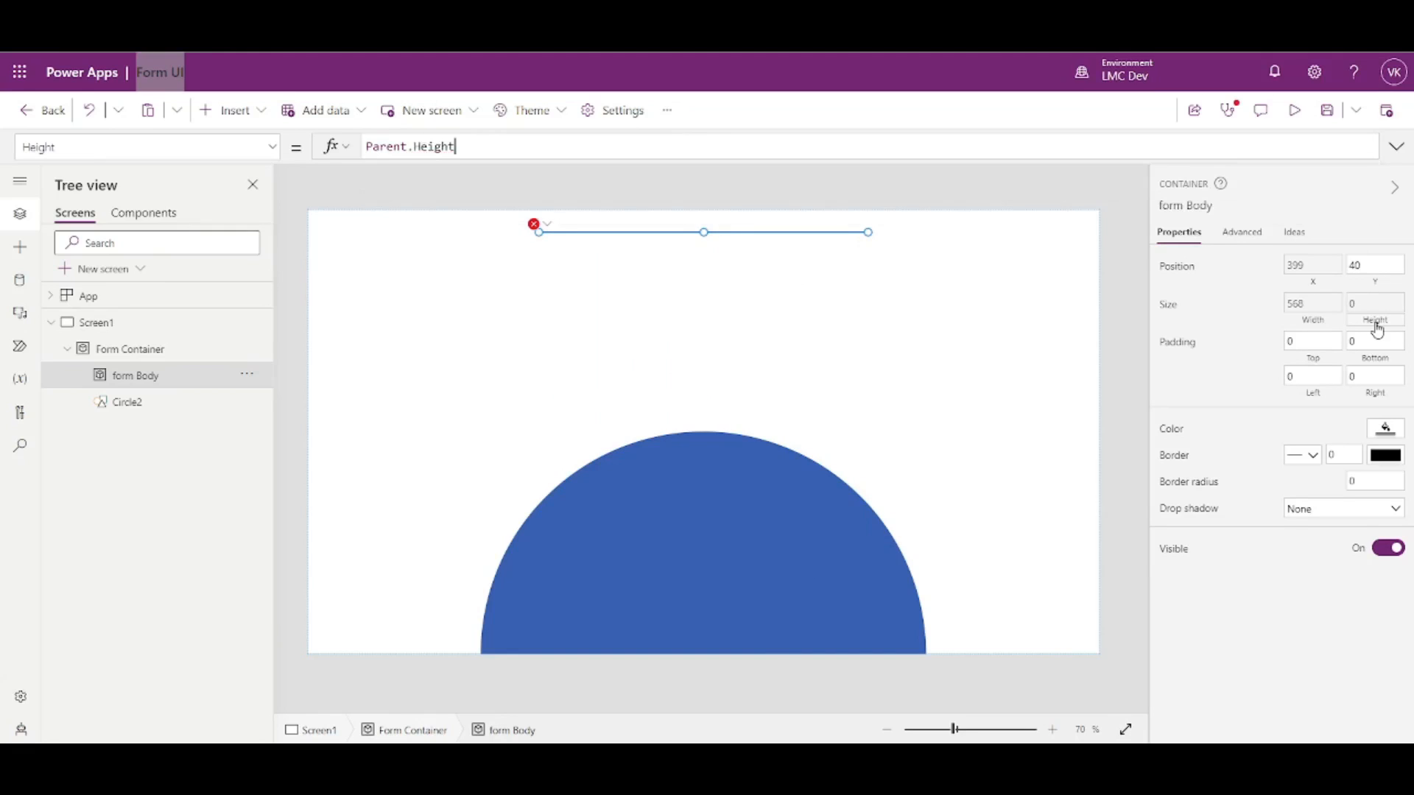
key("Tab")
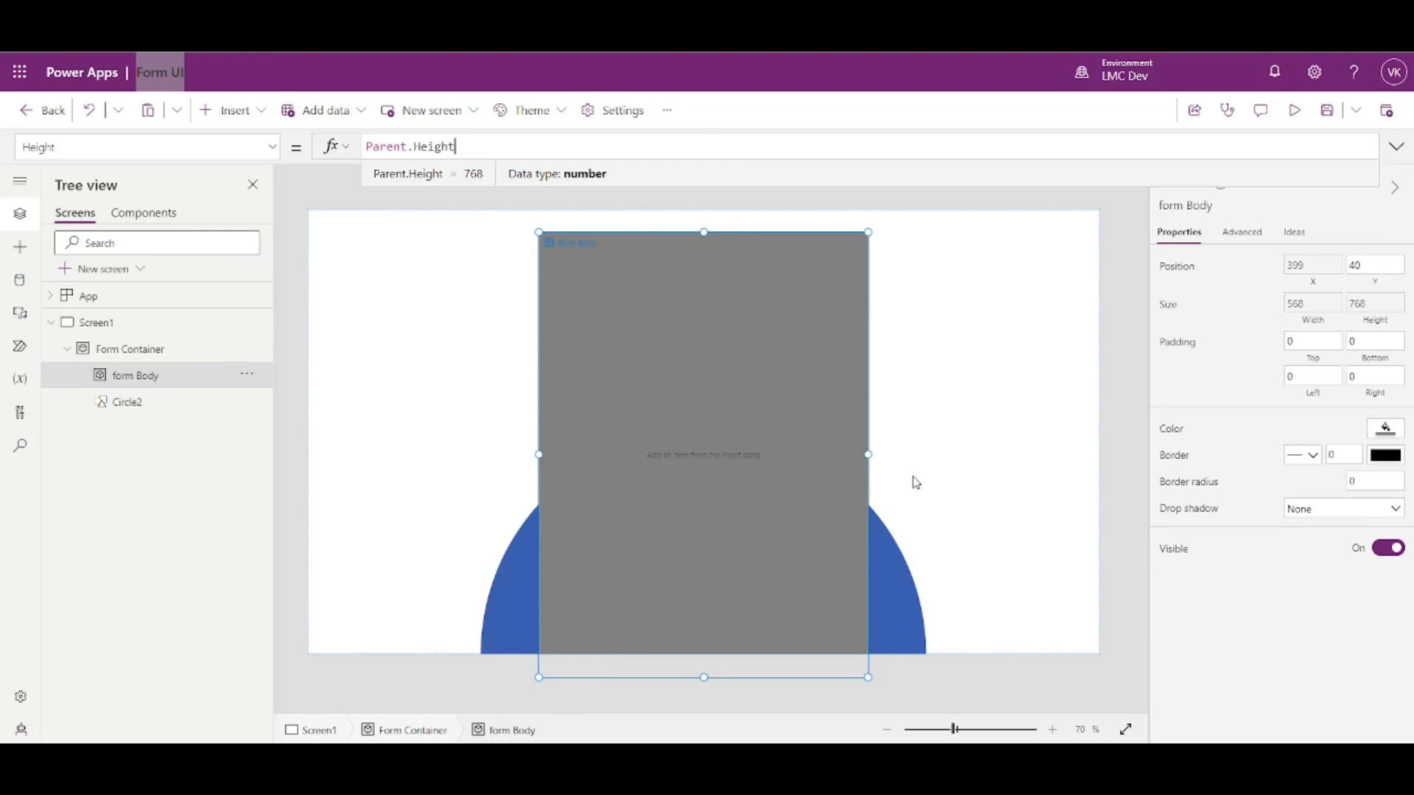
type("-Self.Y")
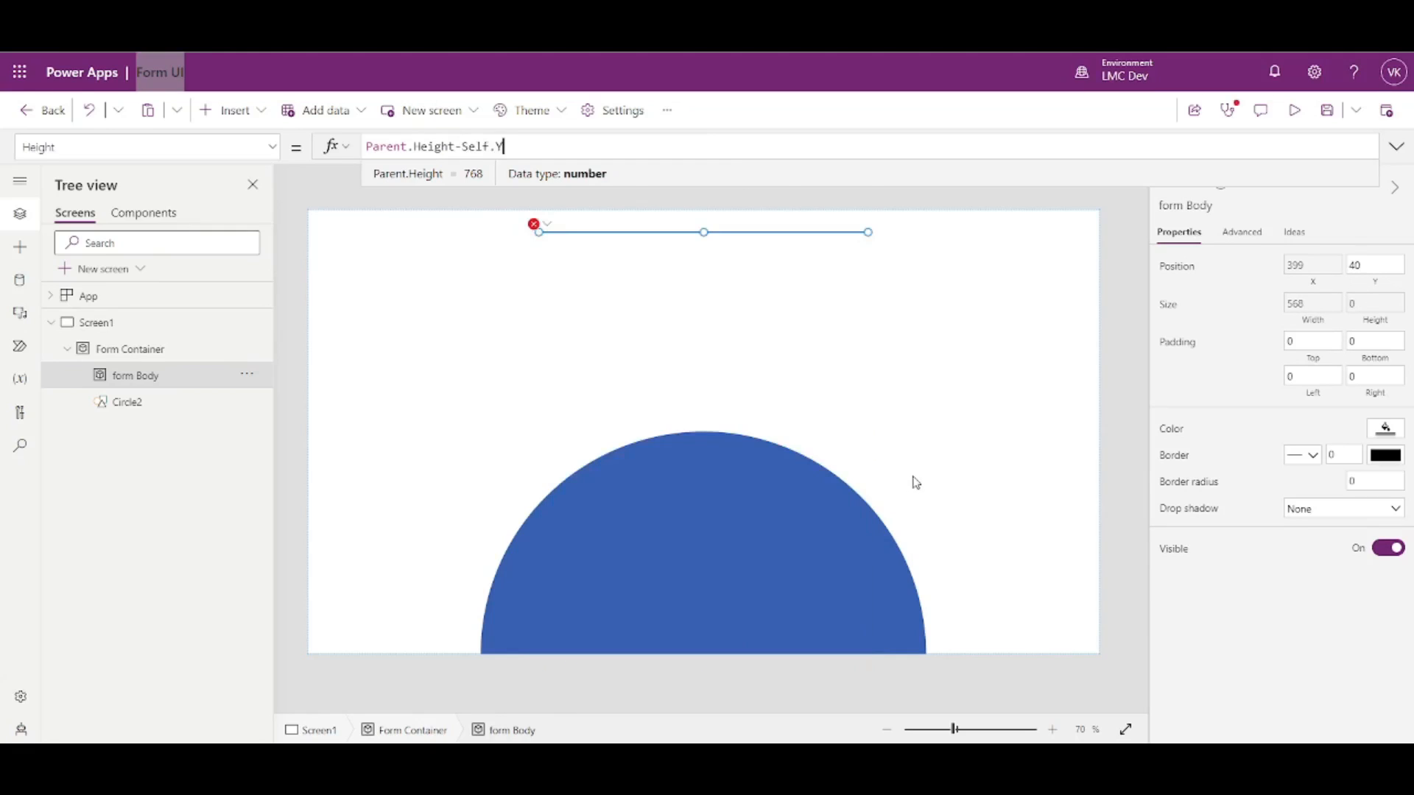
left_click(1138, 345)
left_click(679, 357)
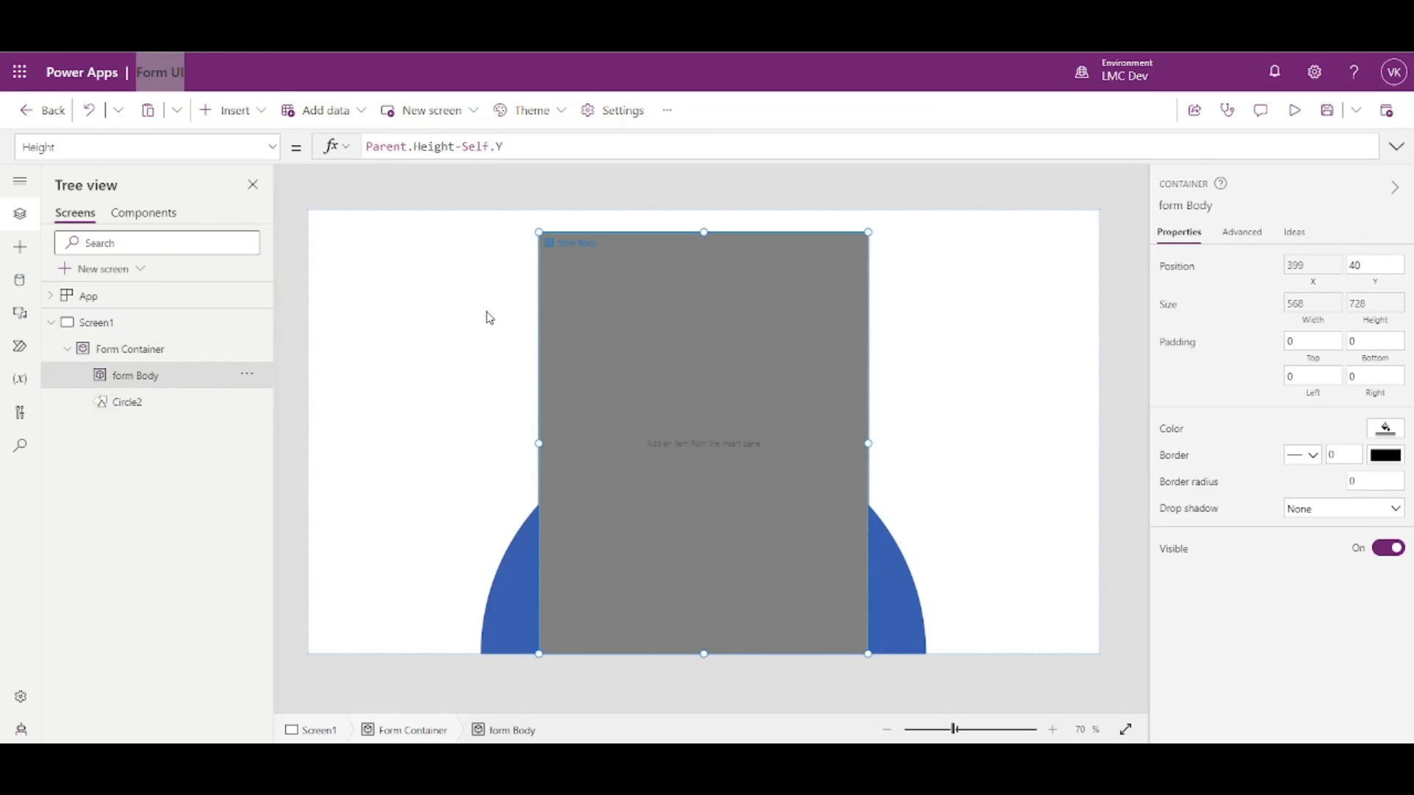
- Append - 100 to form Body's Height formula, giving a height of 628
left_click(518, 152)
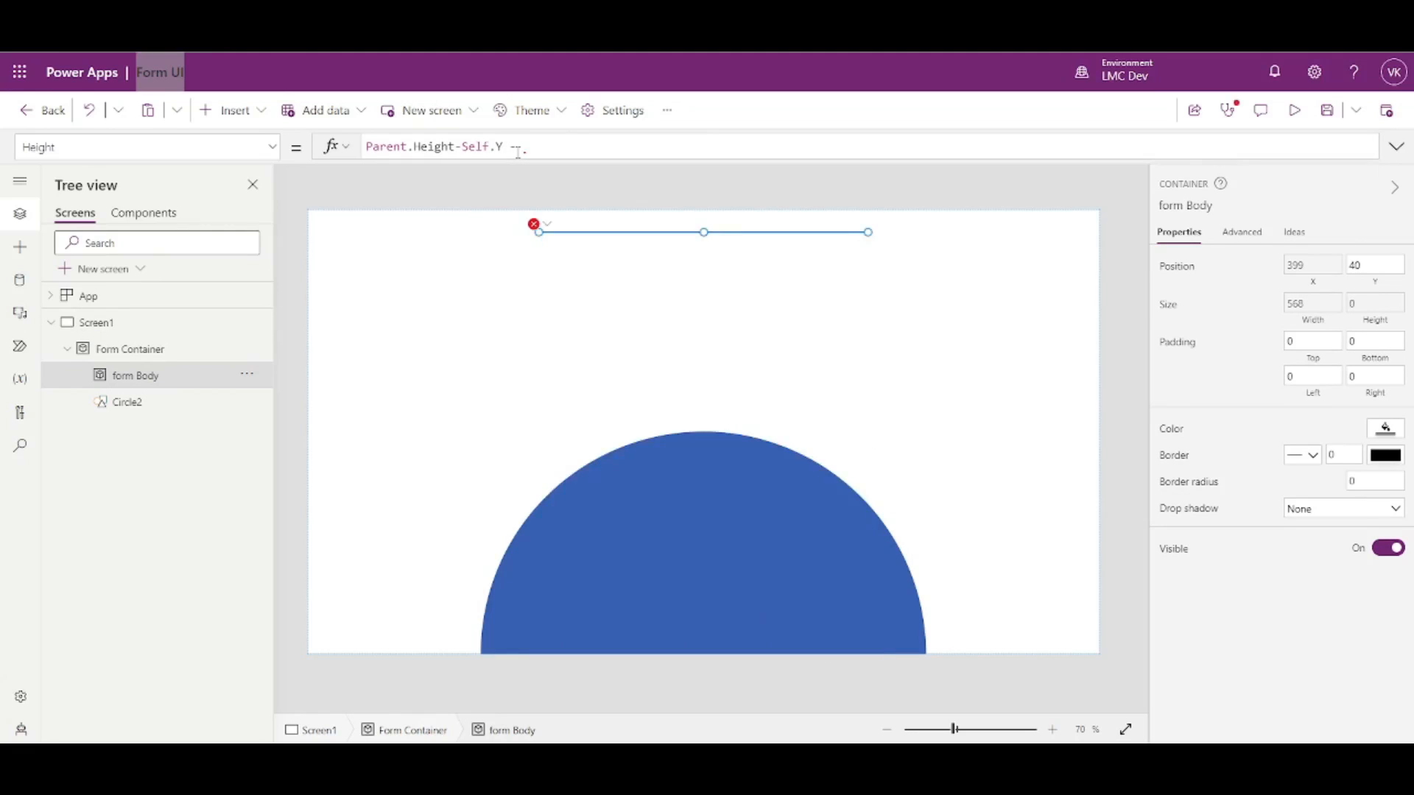
type("-50")
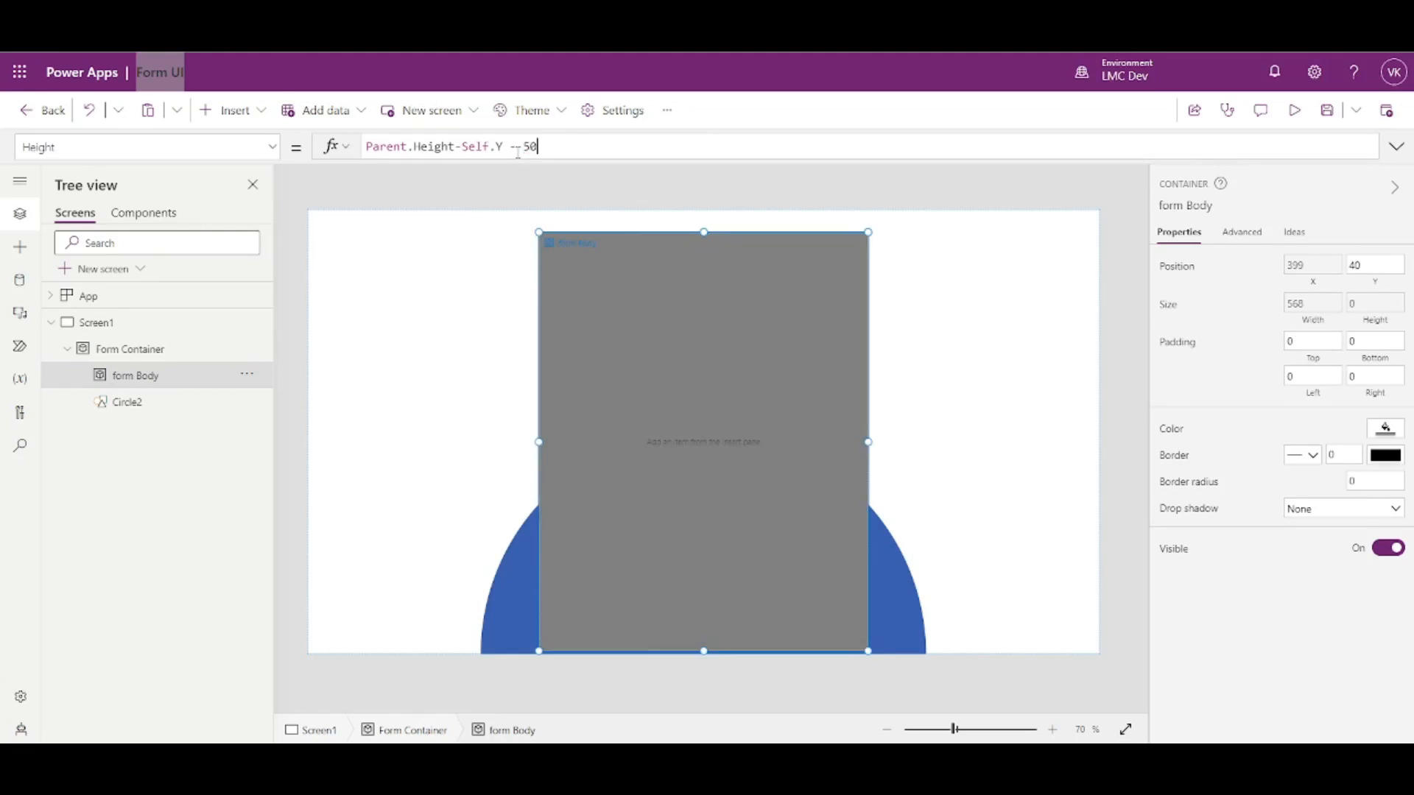
key("BackSpace")
key("BackSpace")
type("100")
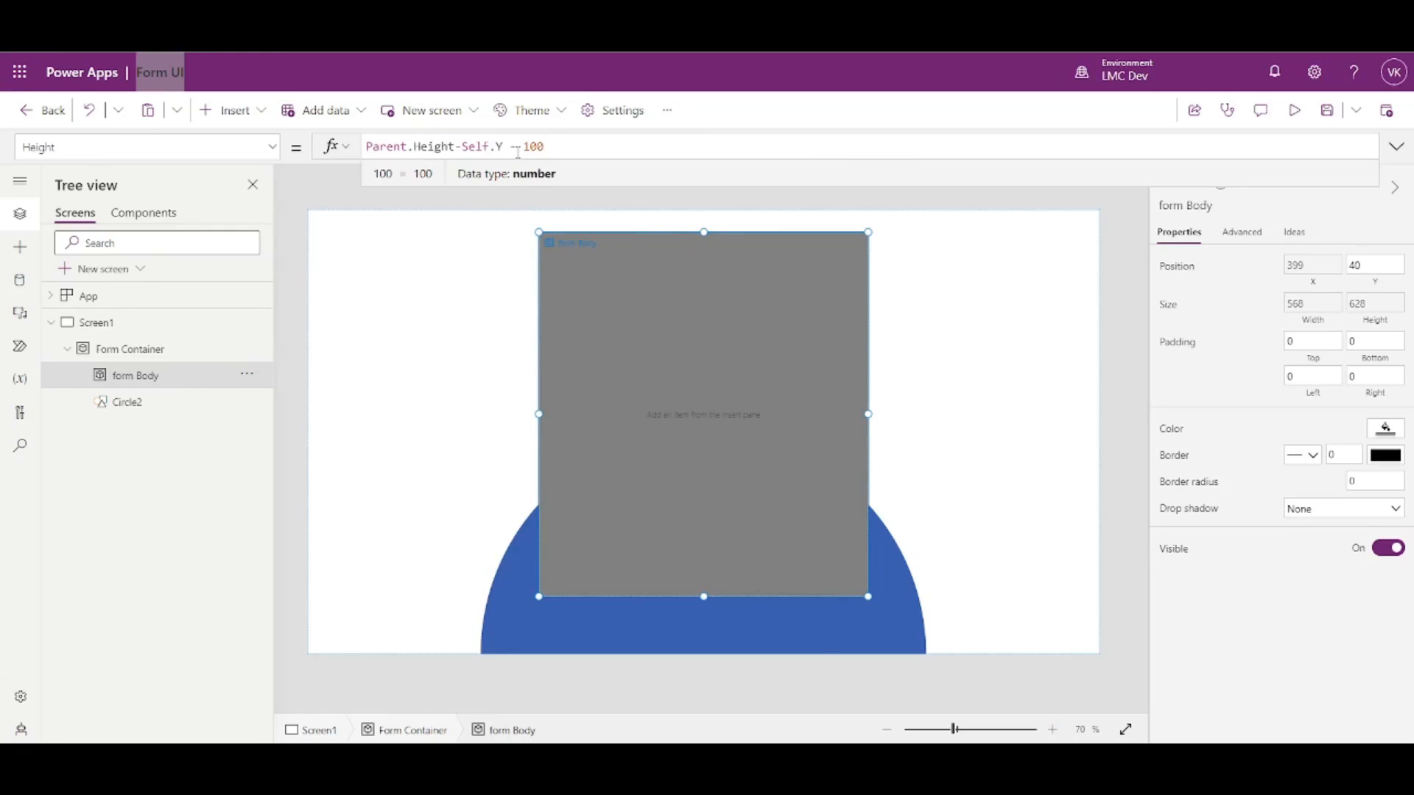
left_click(1122, 380)
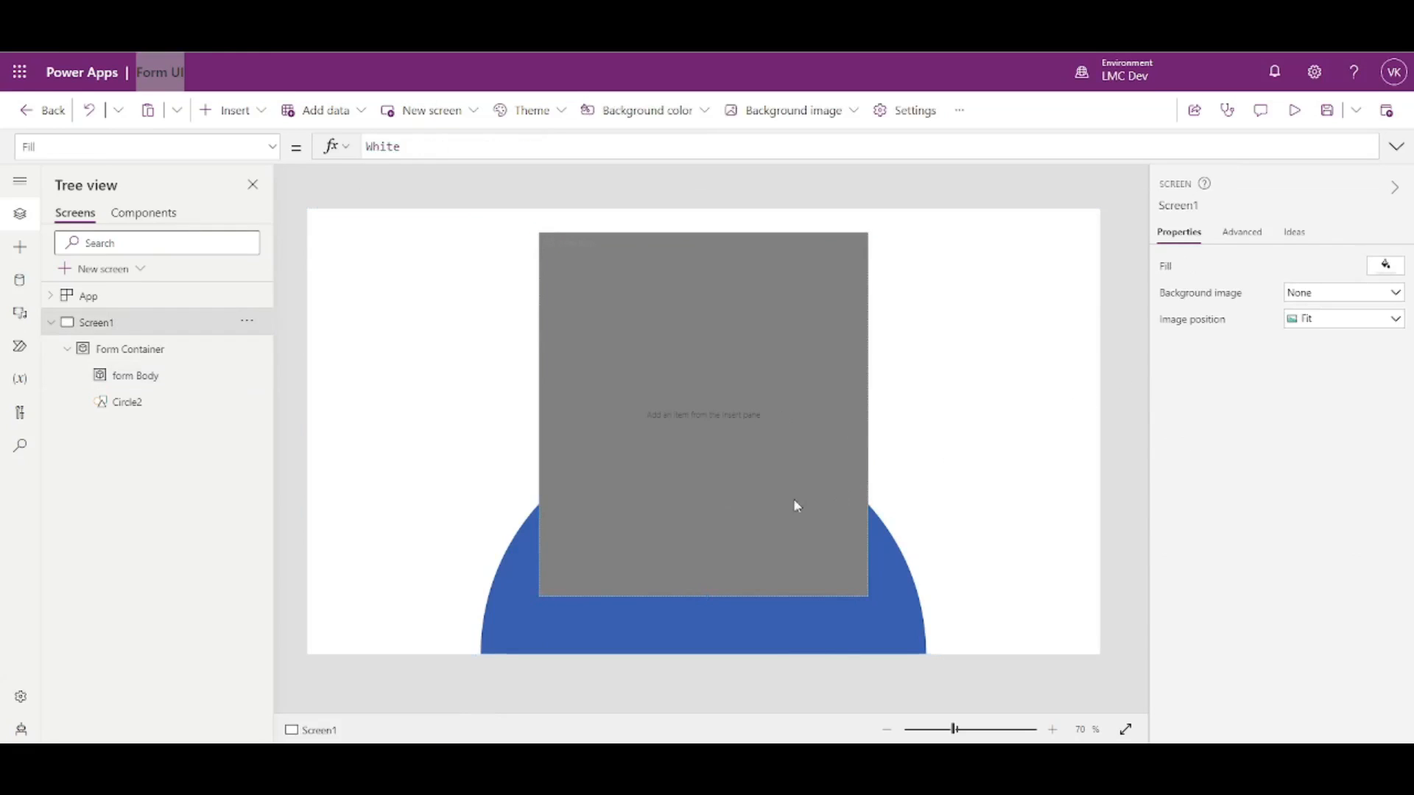
left_click(756, 372)
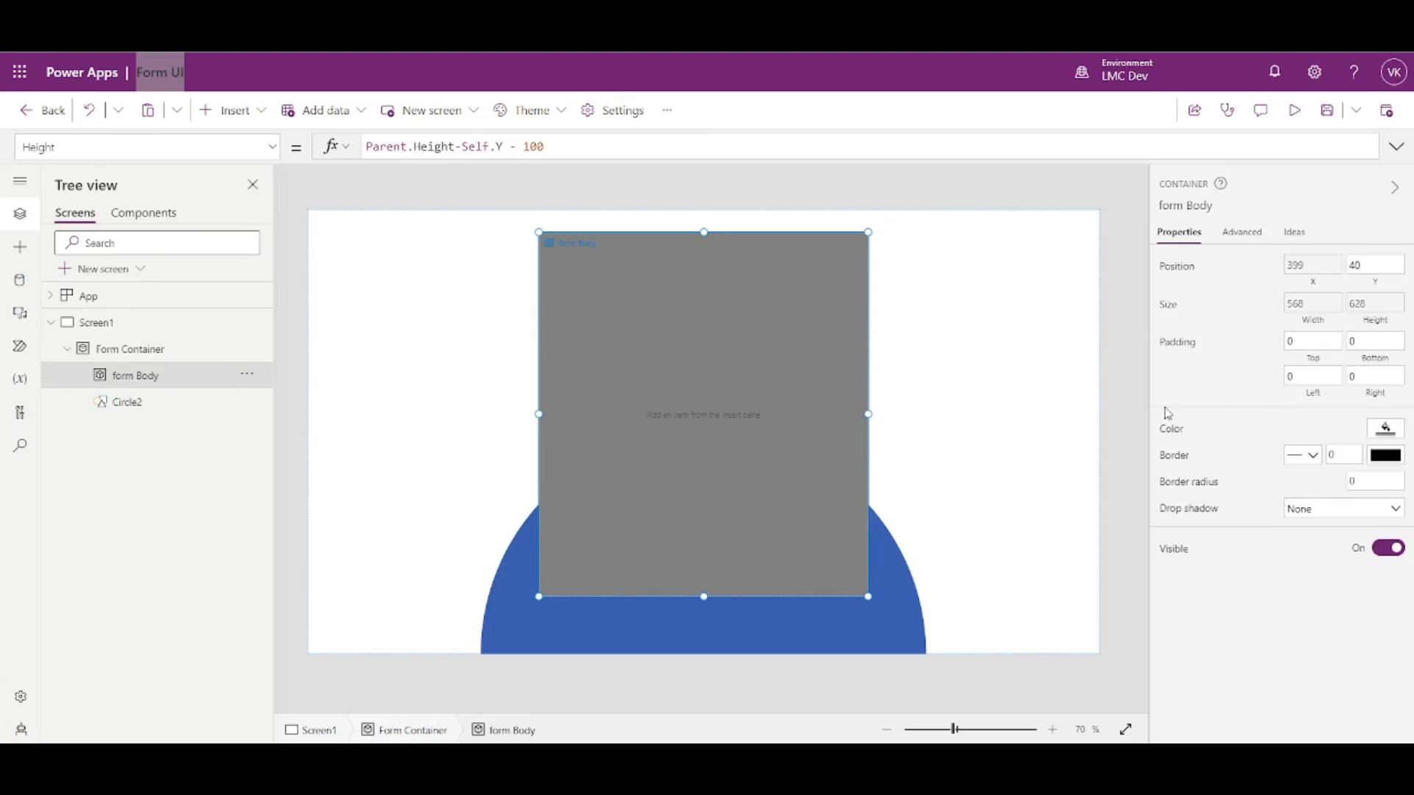
- Give Screen1 a light grey fill, RGBA(237, 237, 237, 1)
left_click(1387, 432)
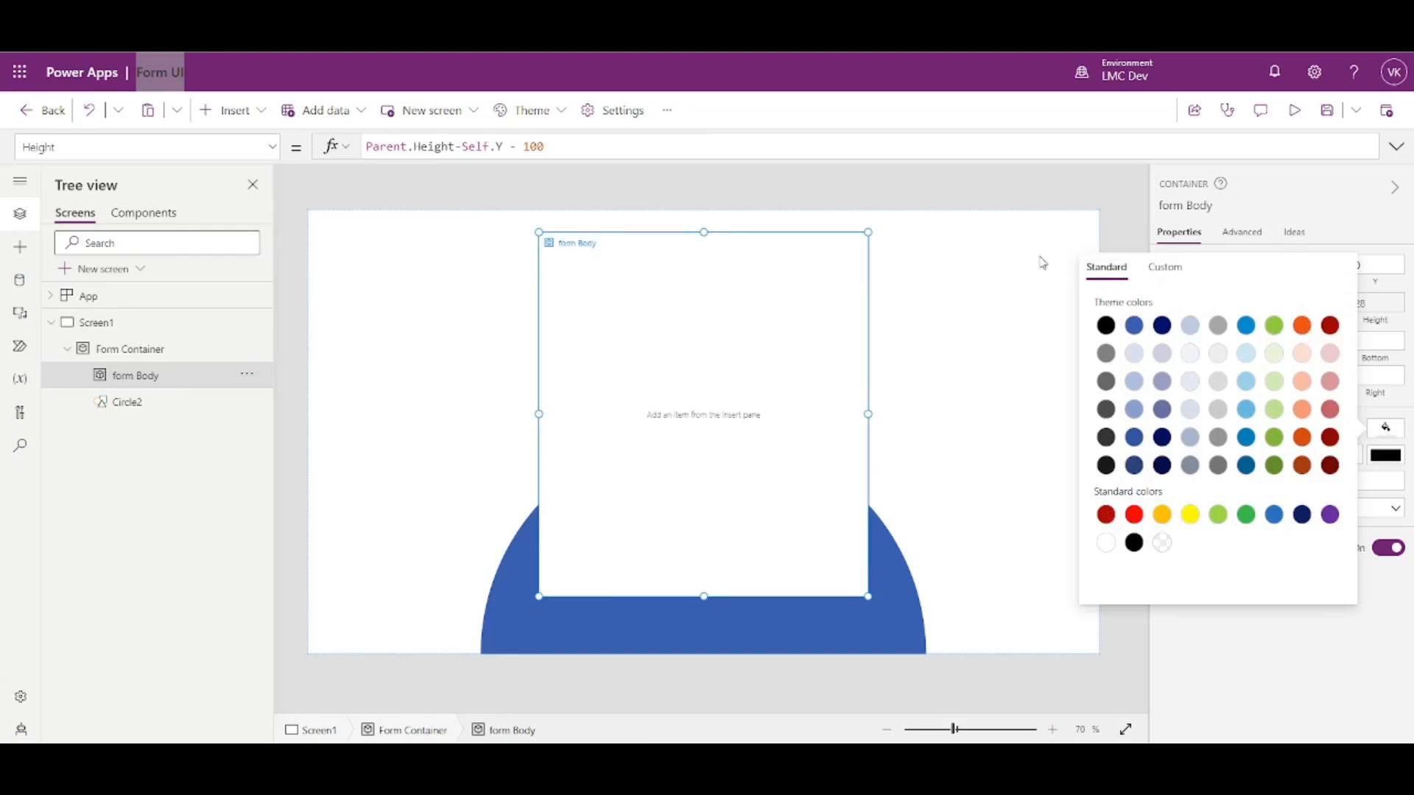
left_click(1022, 277)
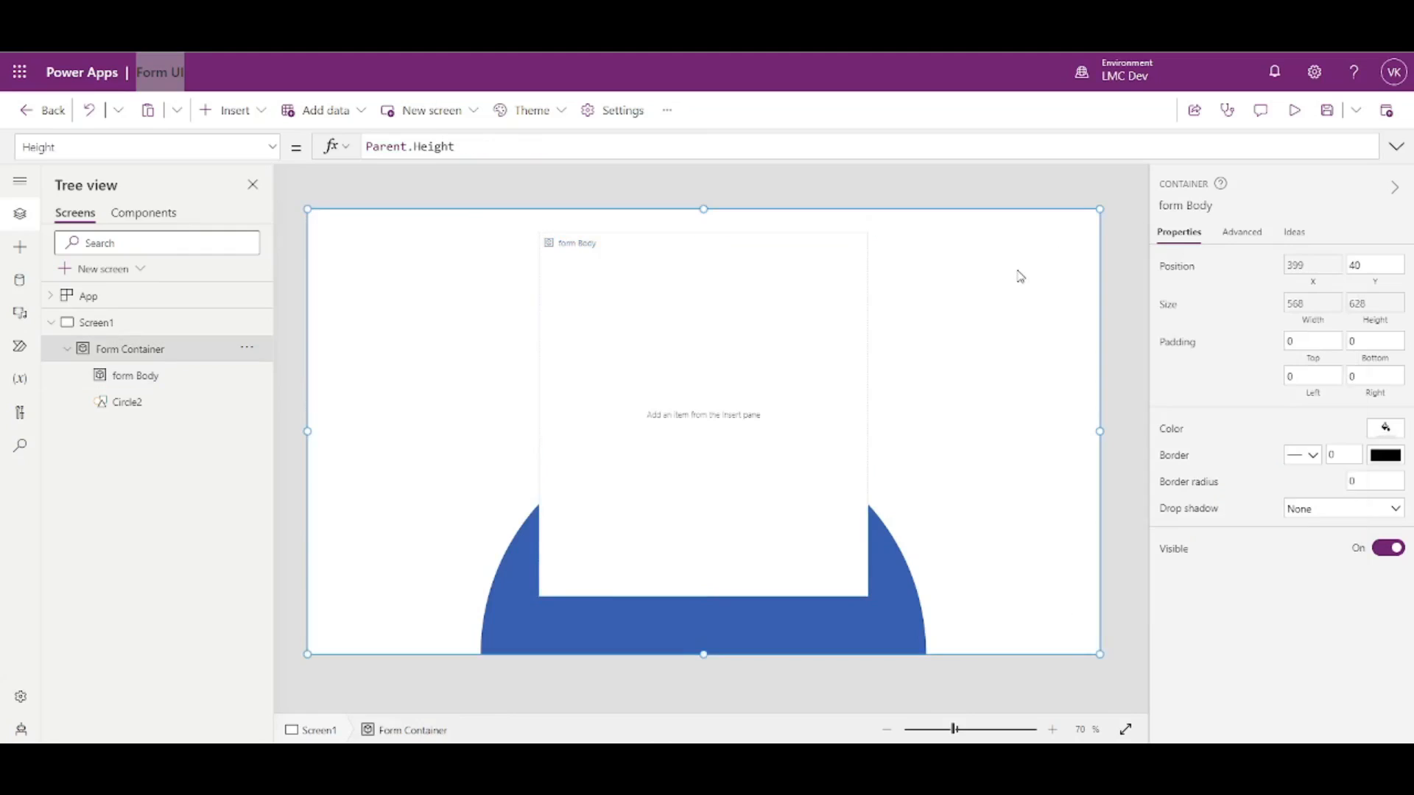
left_click(156, 325)
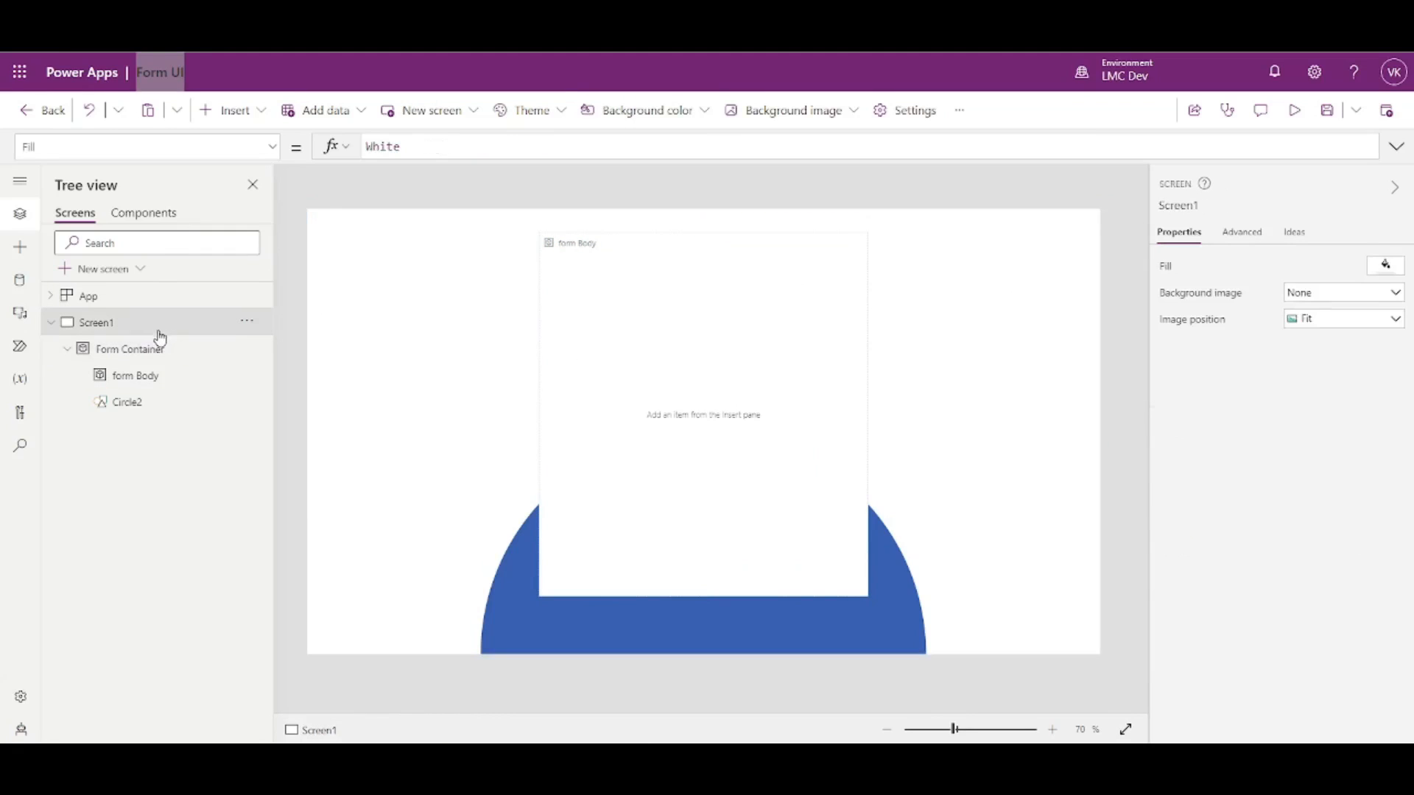
left_click(1387, 269)
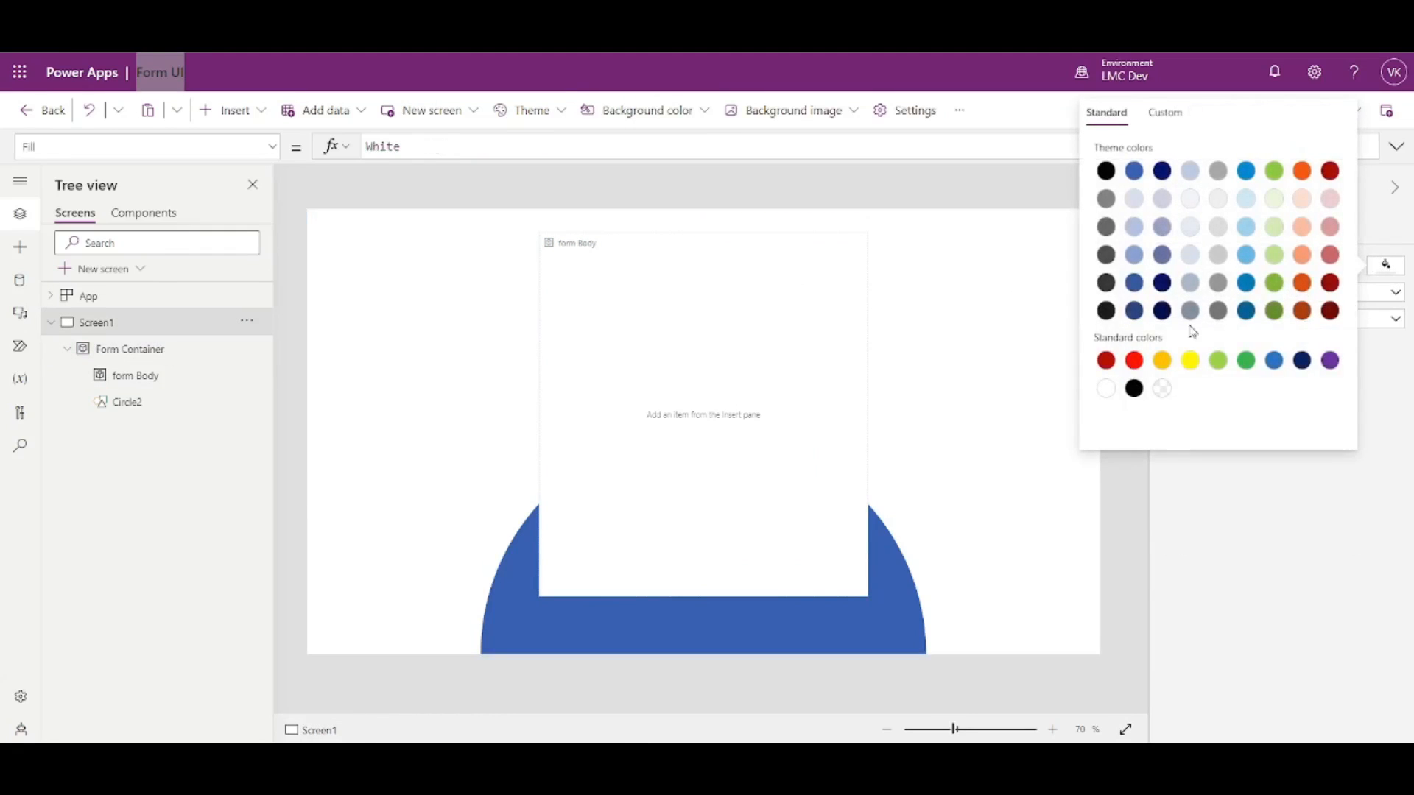
left_click(1220, 205)
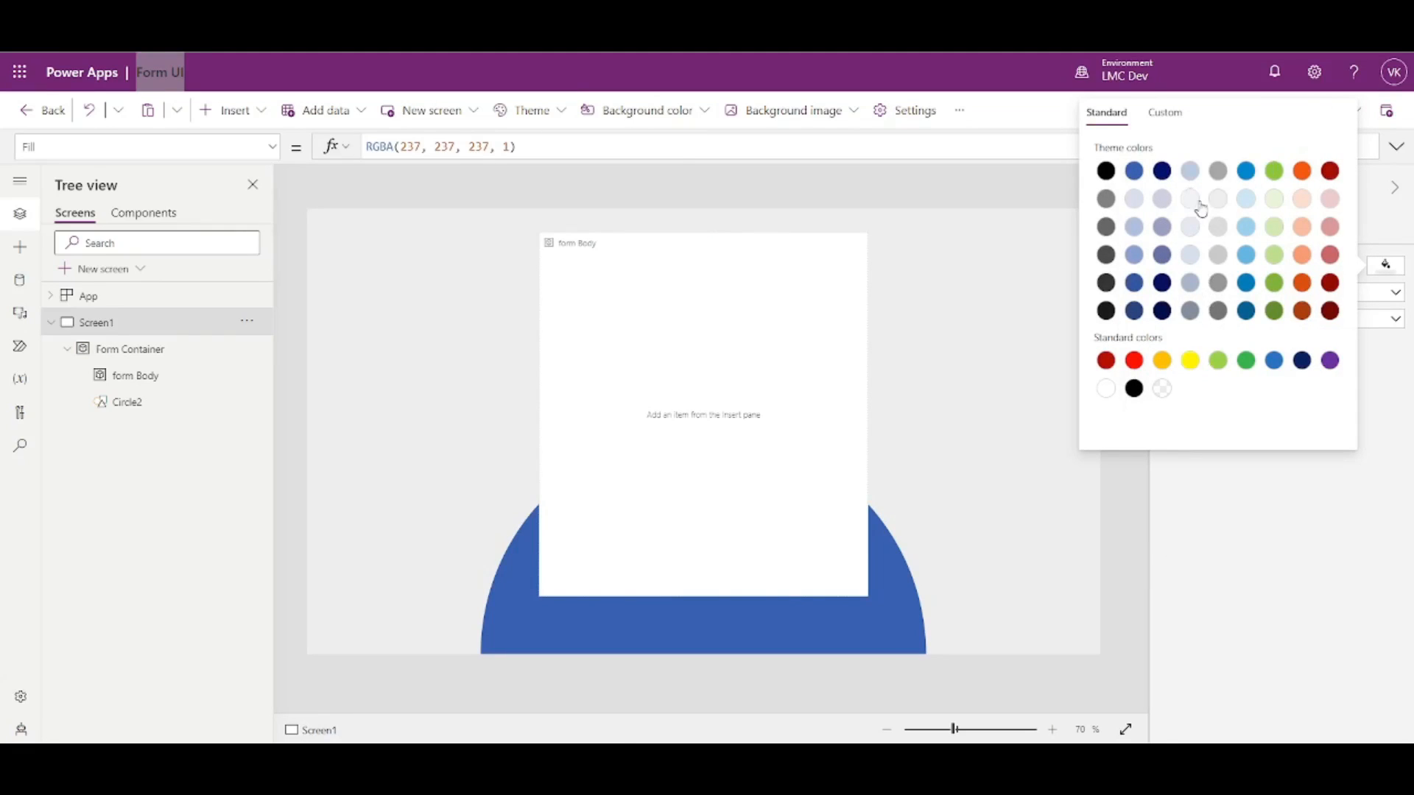
left_click(1083, 520)
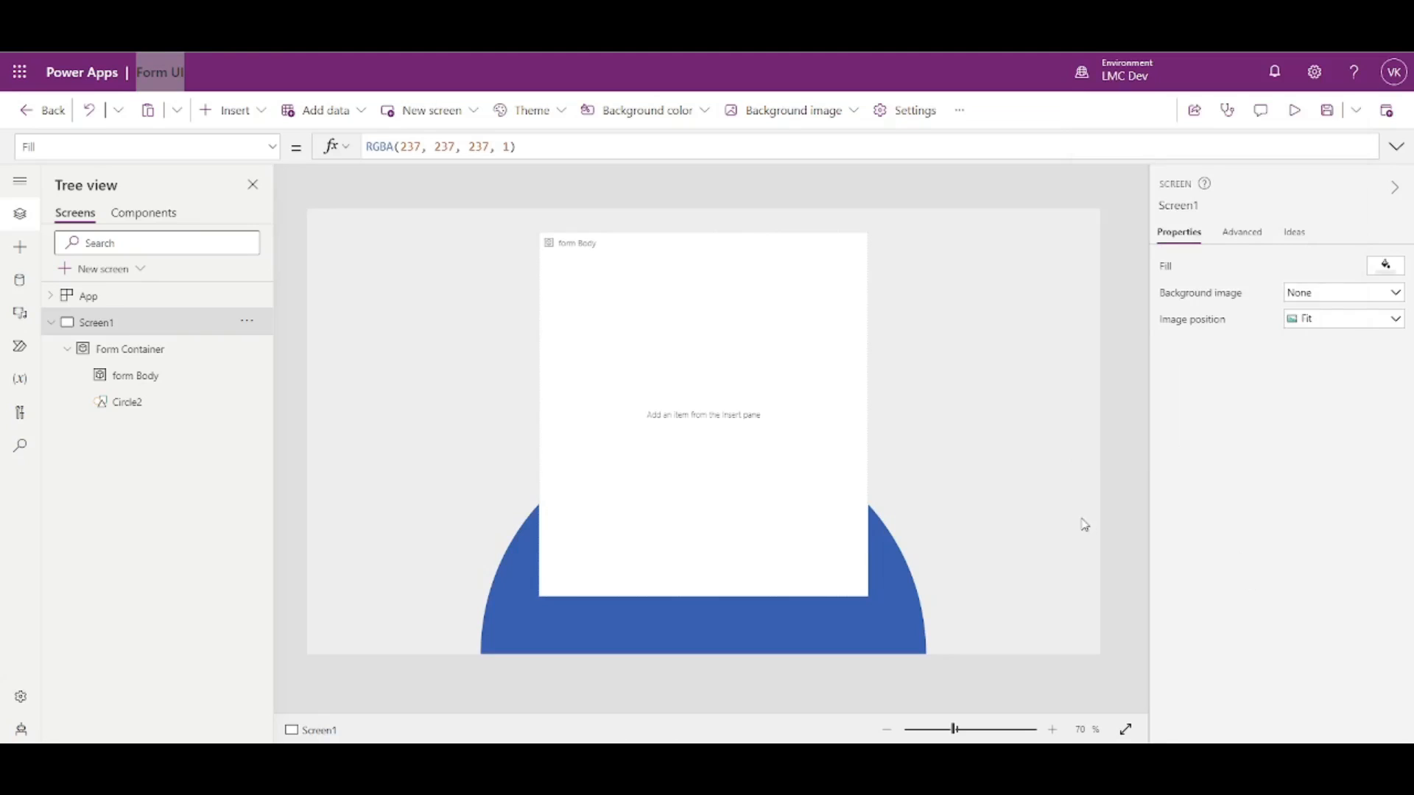
- Reselect form Body and bring up the list of insertable controls
left_click(815, 386)
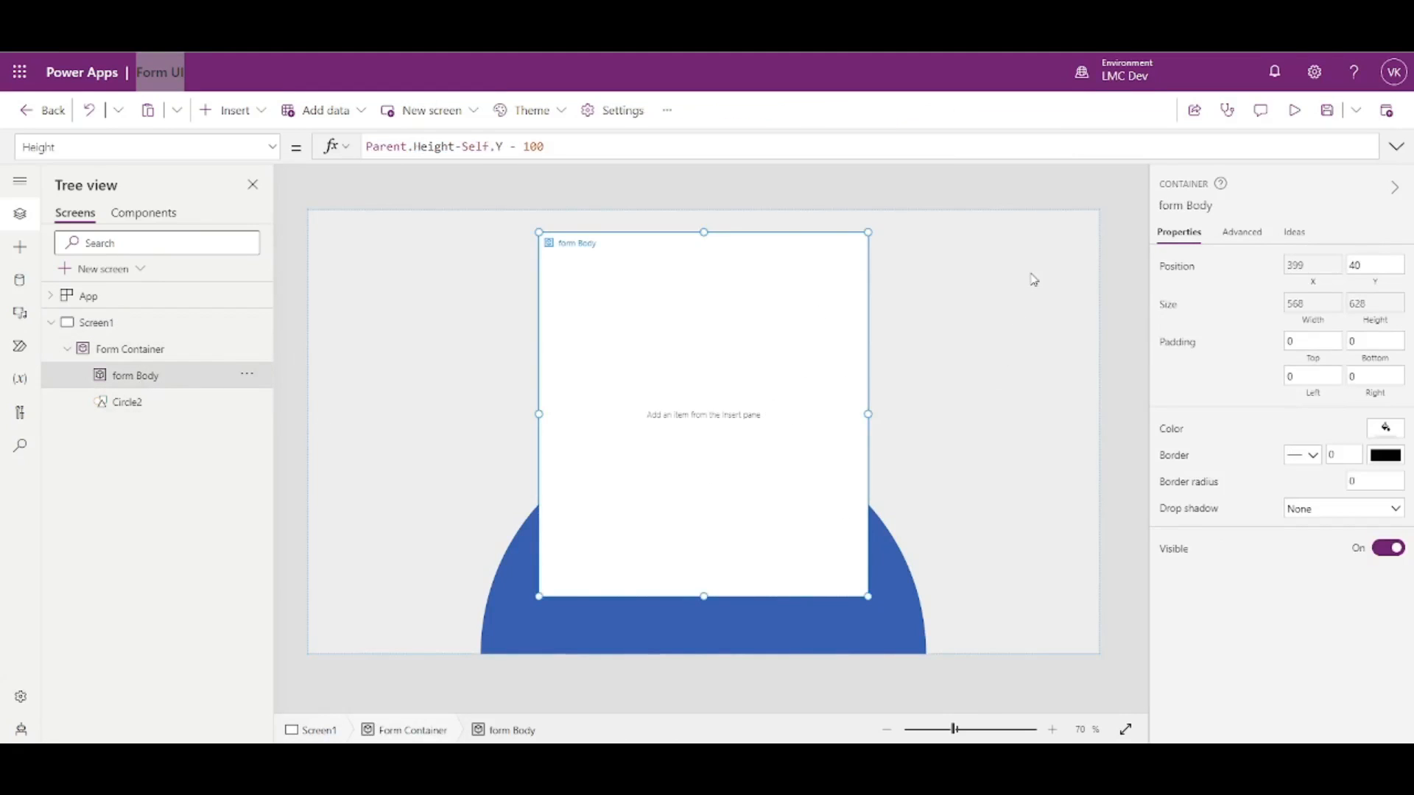
left_click(121, 357)
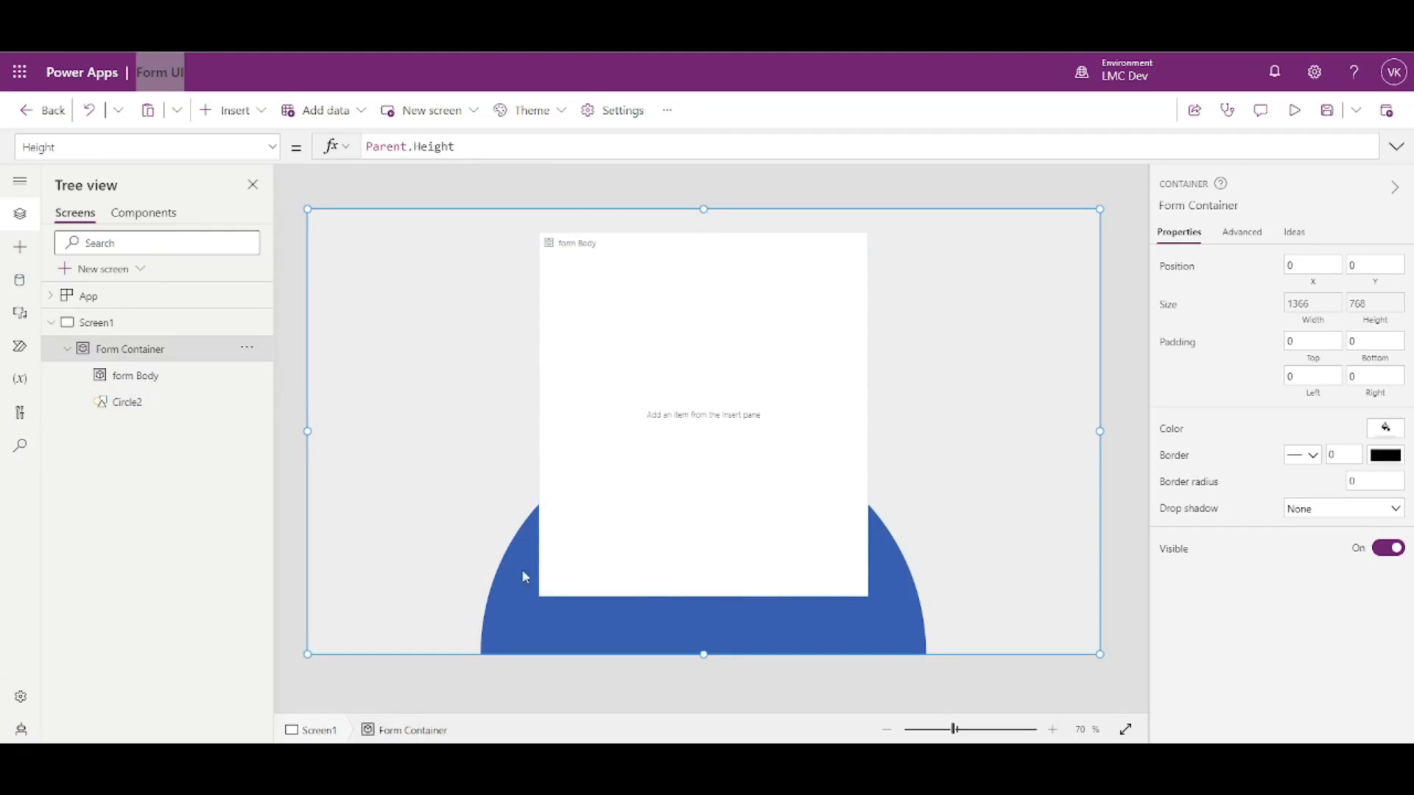
left_click(131, 381)
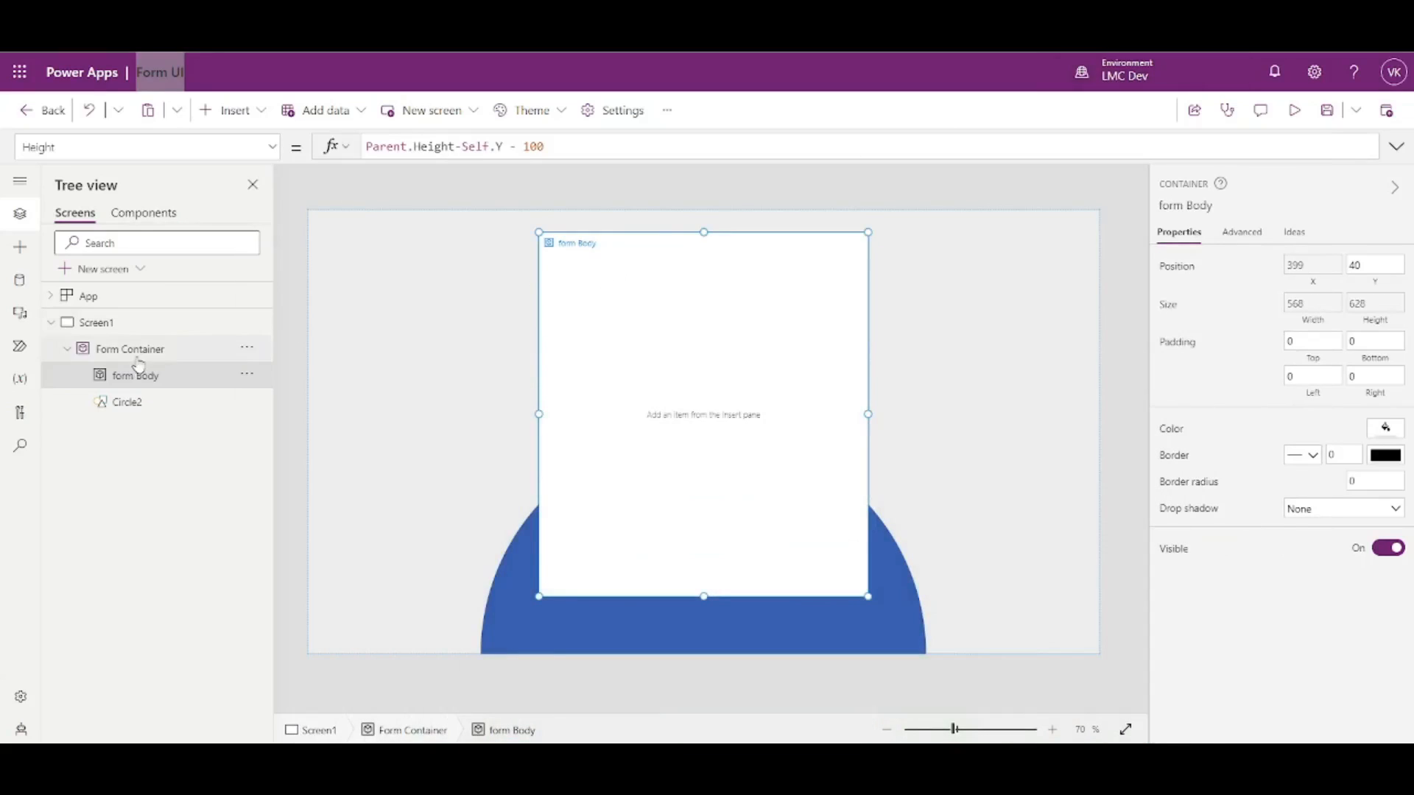
left_click(252, 113)
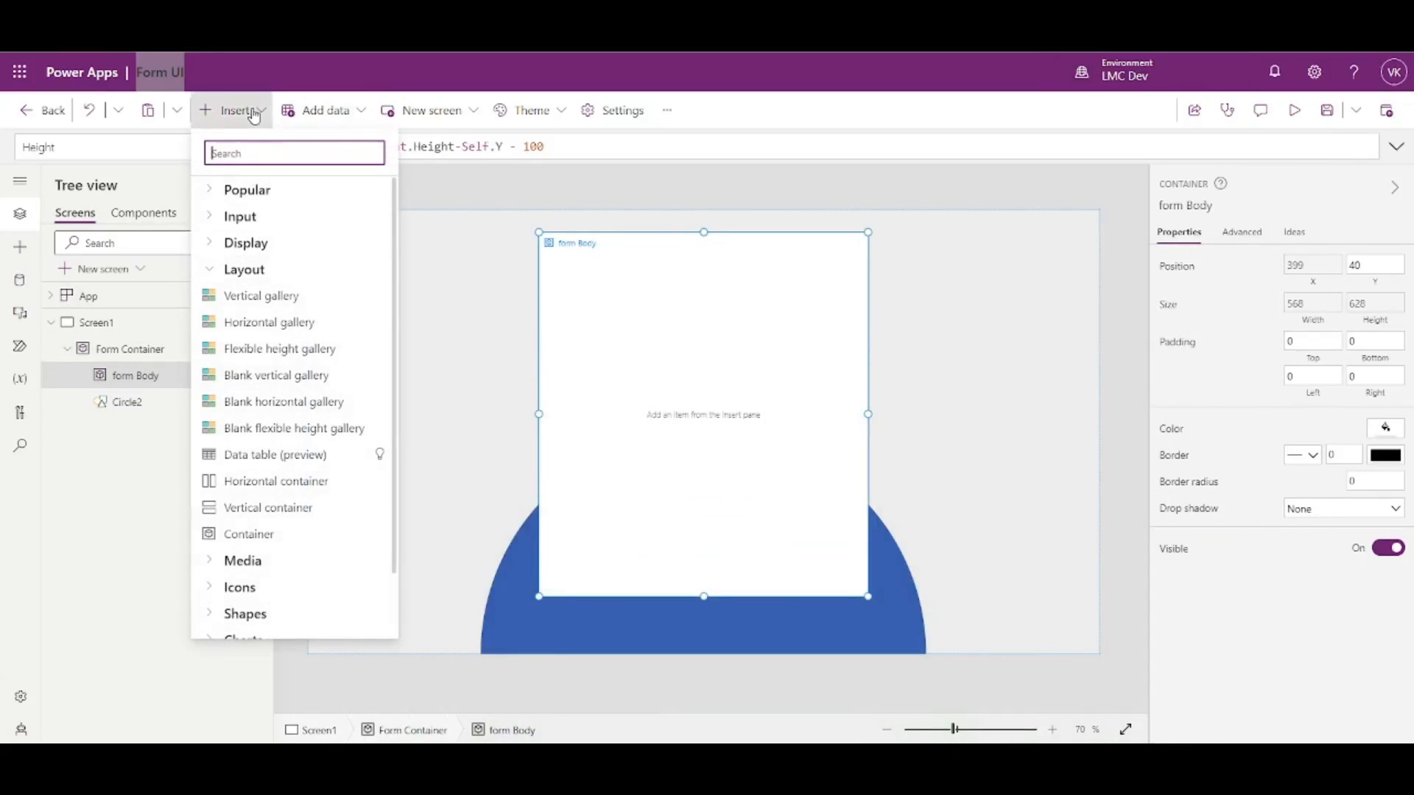
- Add a text label inside form Body from the popular controls
left_click(210, 243)
left_click(210, 247)
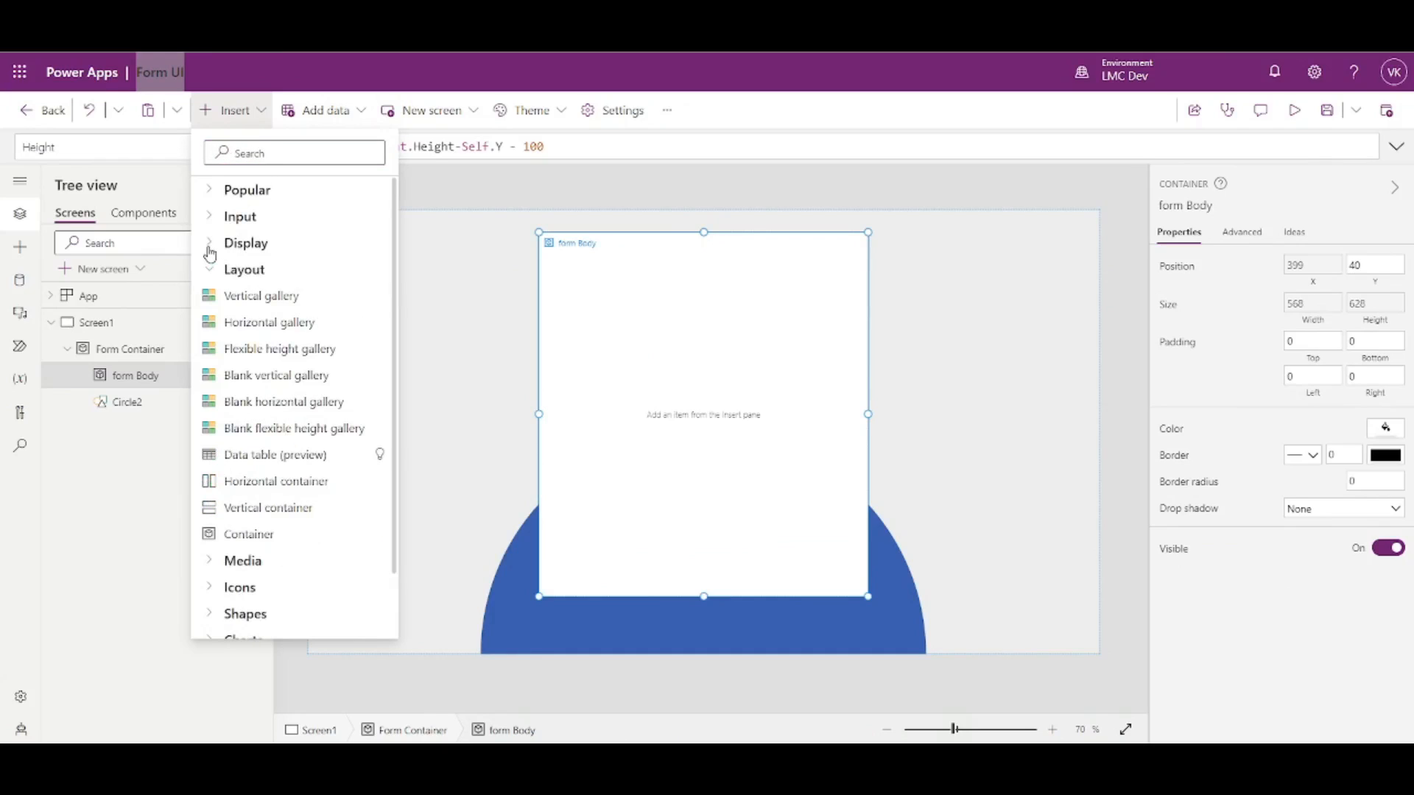
left_click(211, 190)
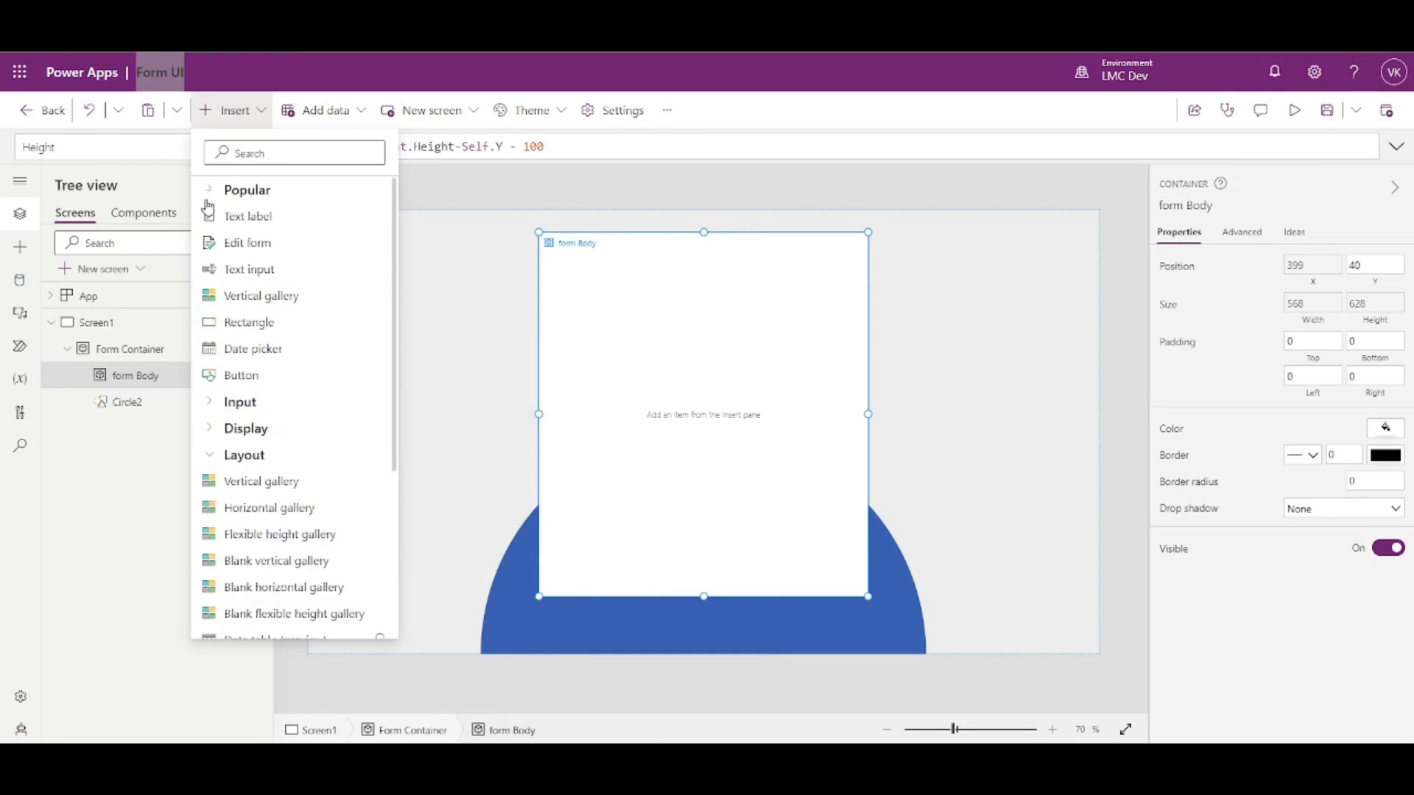
left_click(235, 224)
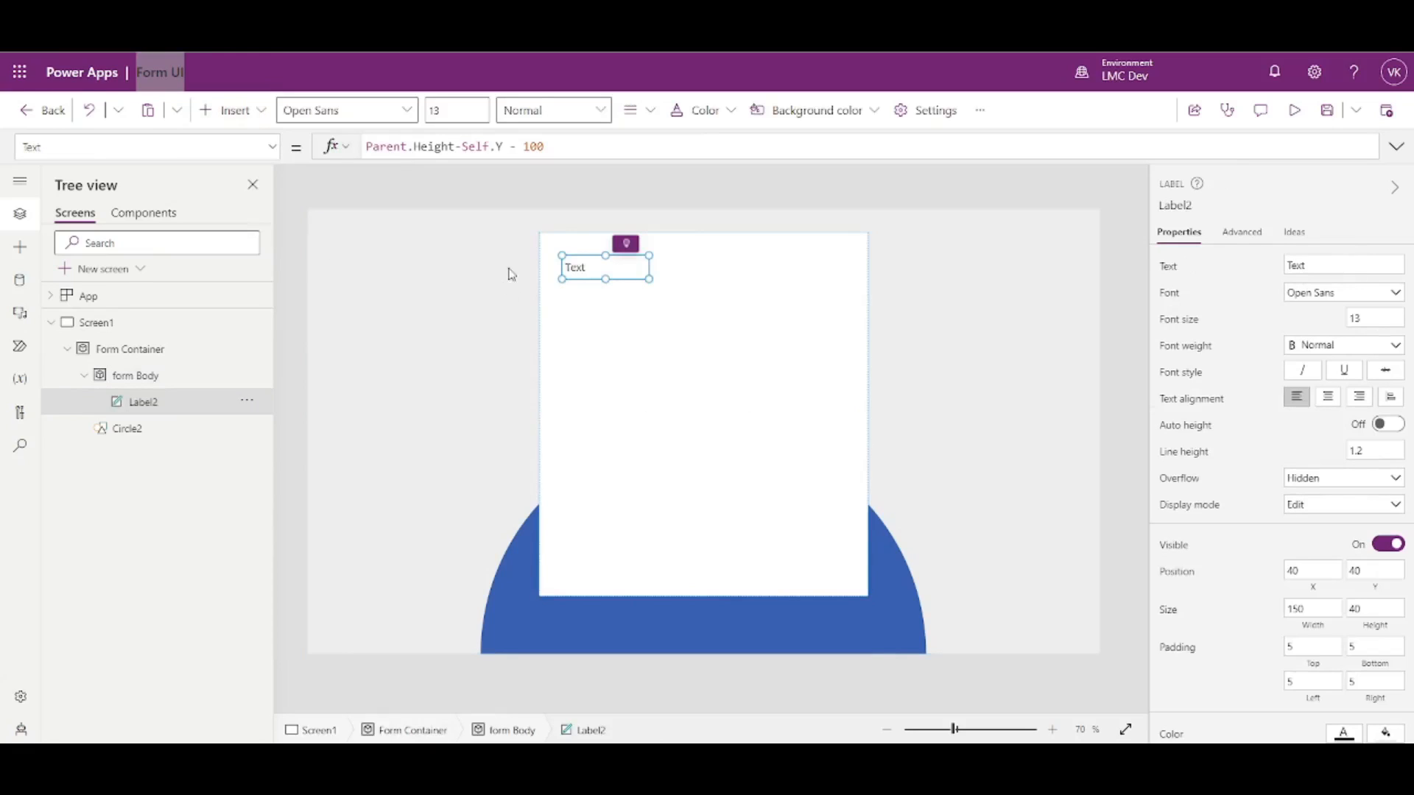
- Place Label2 at X 0, Y 0 with Width Parent.Width and Height 100
left_click(1312, 572)
type("0")
key("Tab")
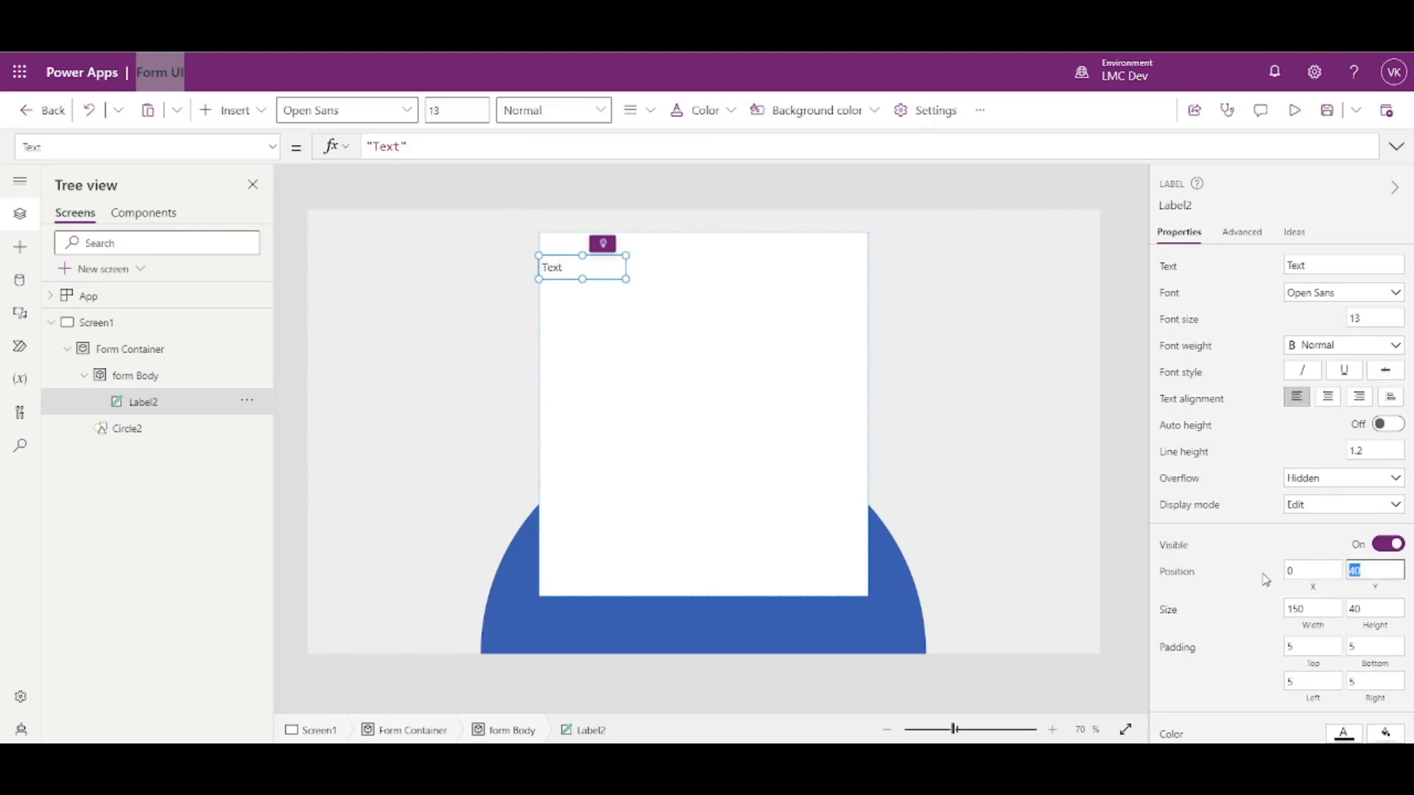
type("0")
left_click(1326, 631)
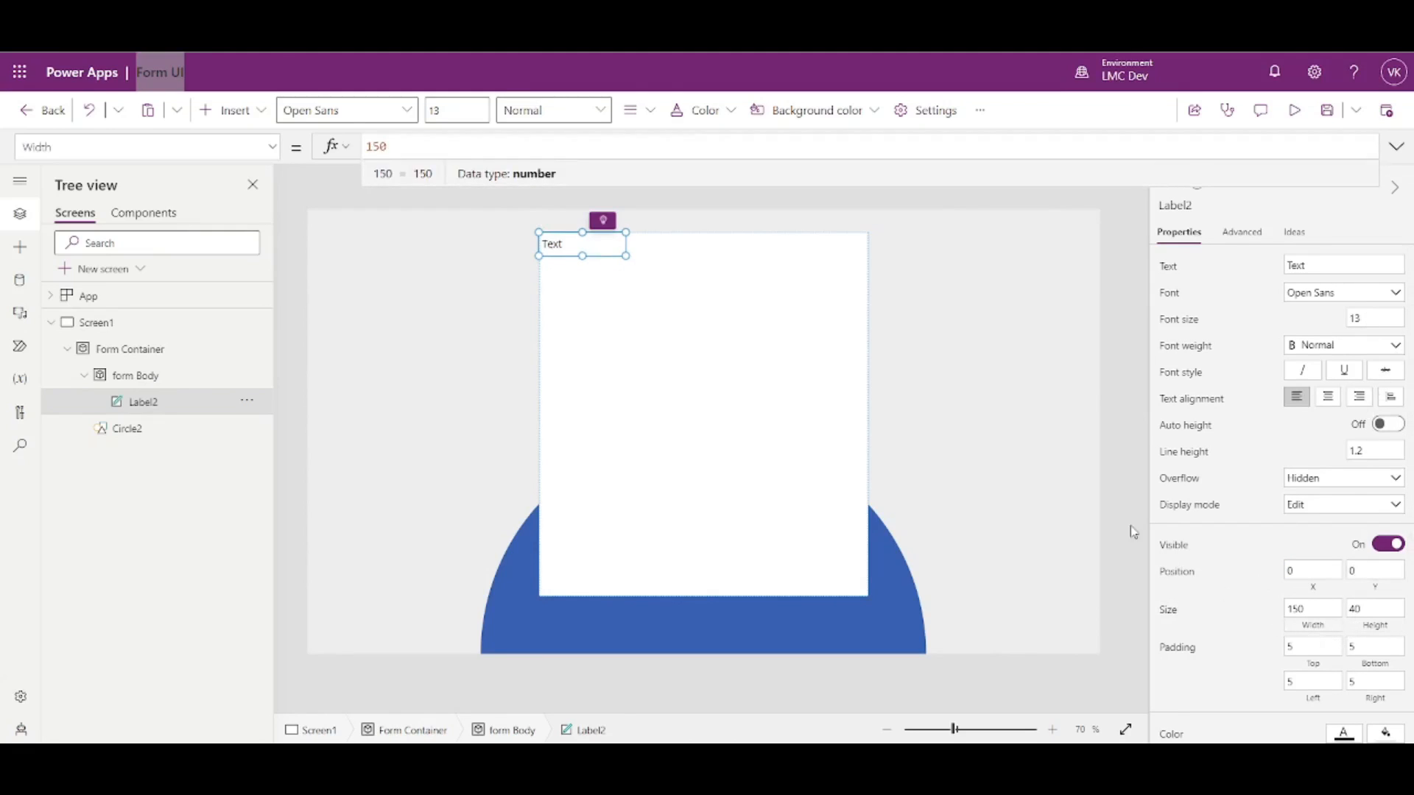
left_click(124, 378)
left_click(140, 401)
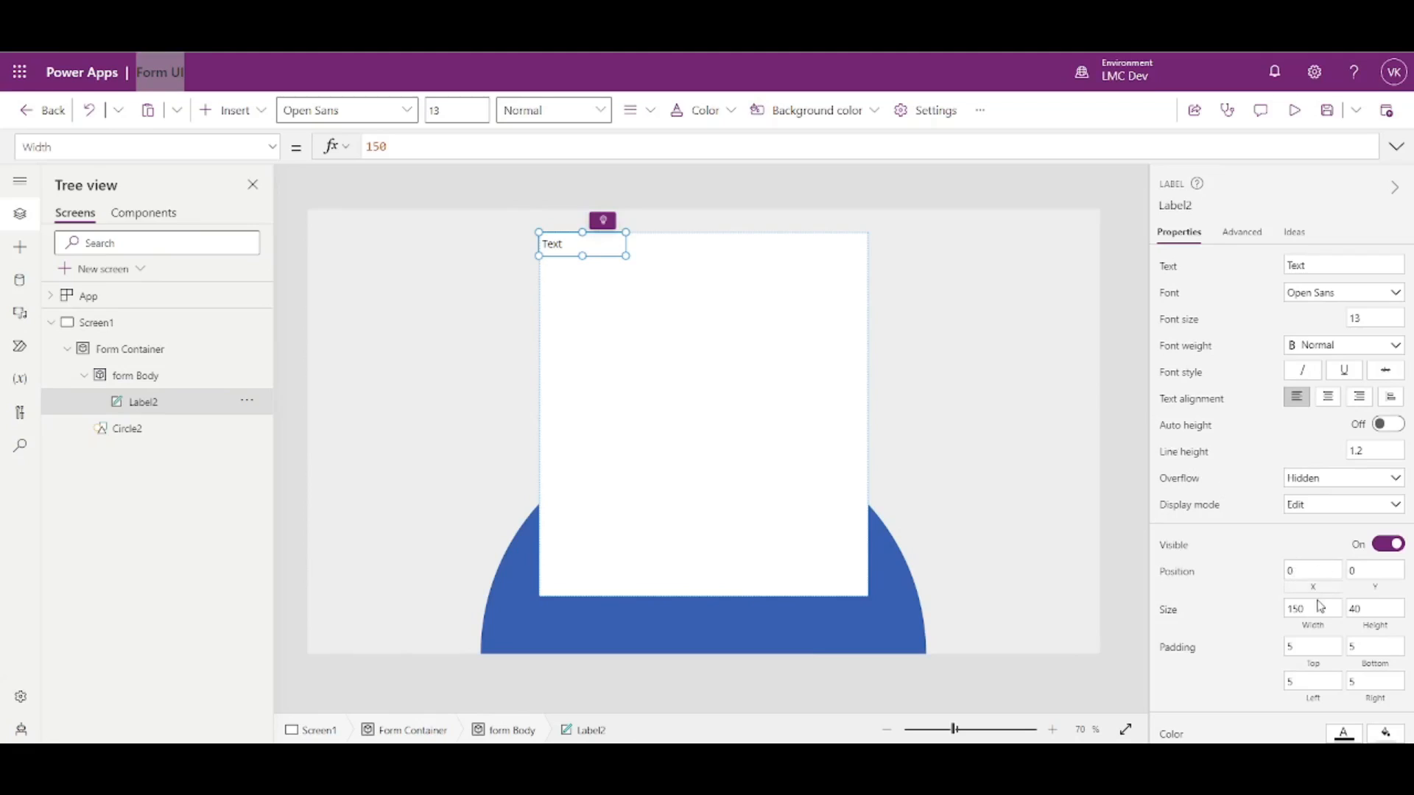
left_click(1312, 626)
key("ctrl+a")
type("Parent.Width")
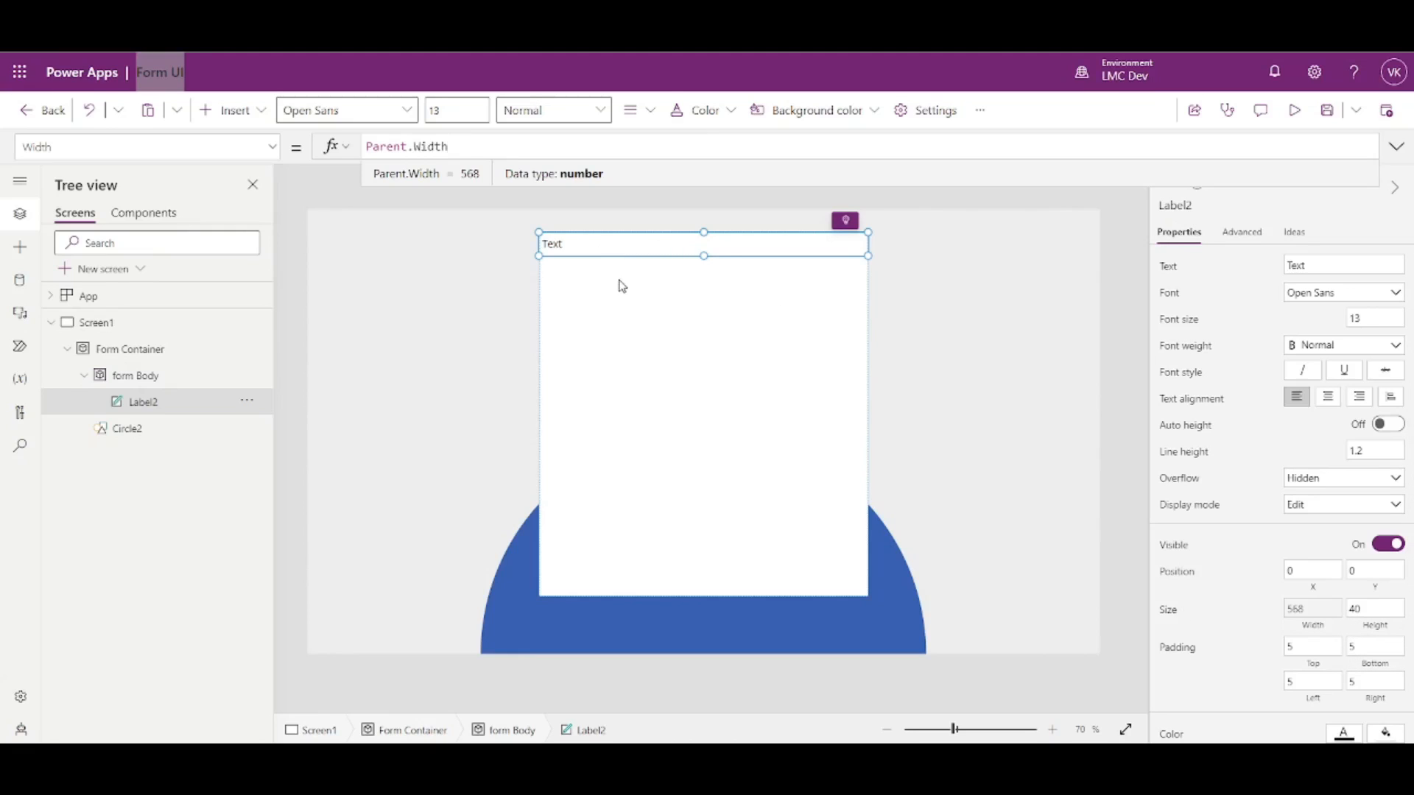
left_click(1370, 609)
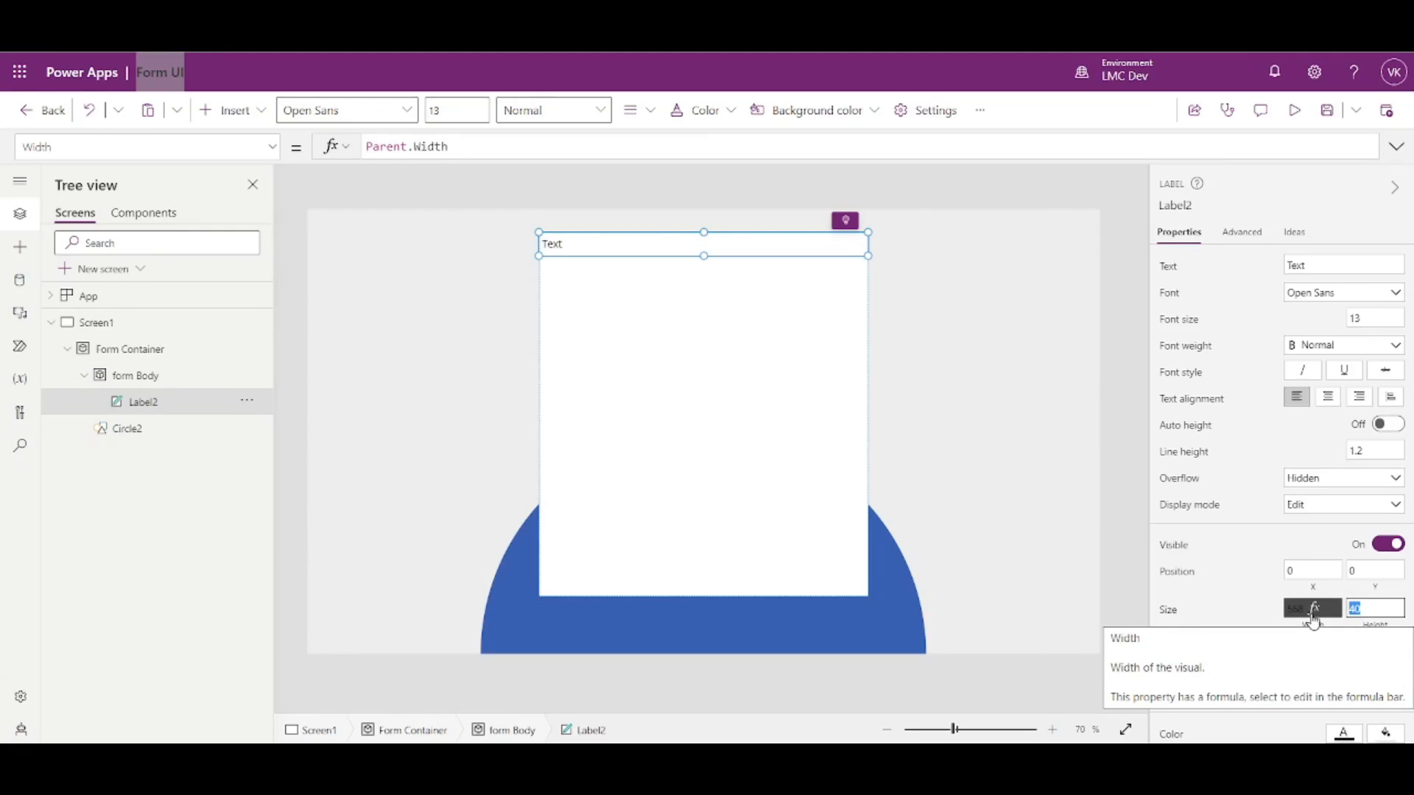
type("100")
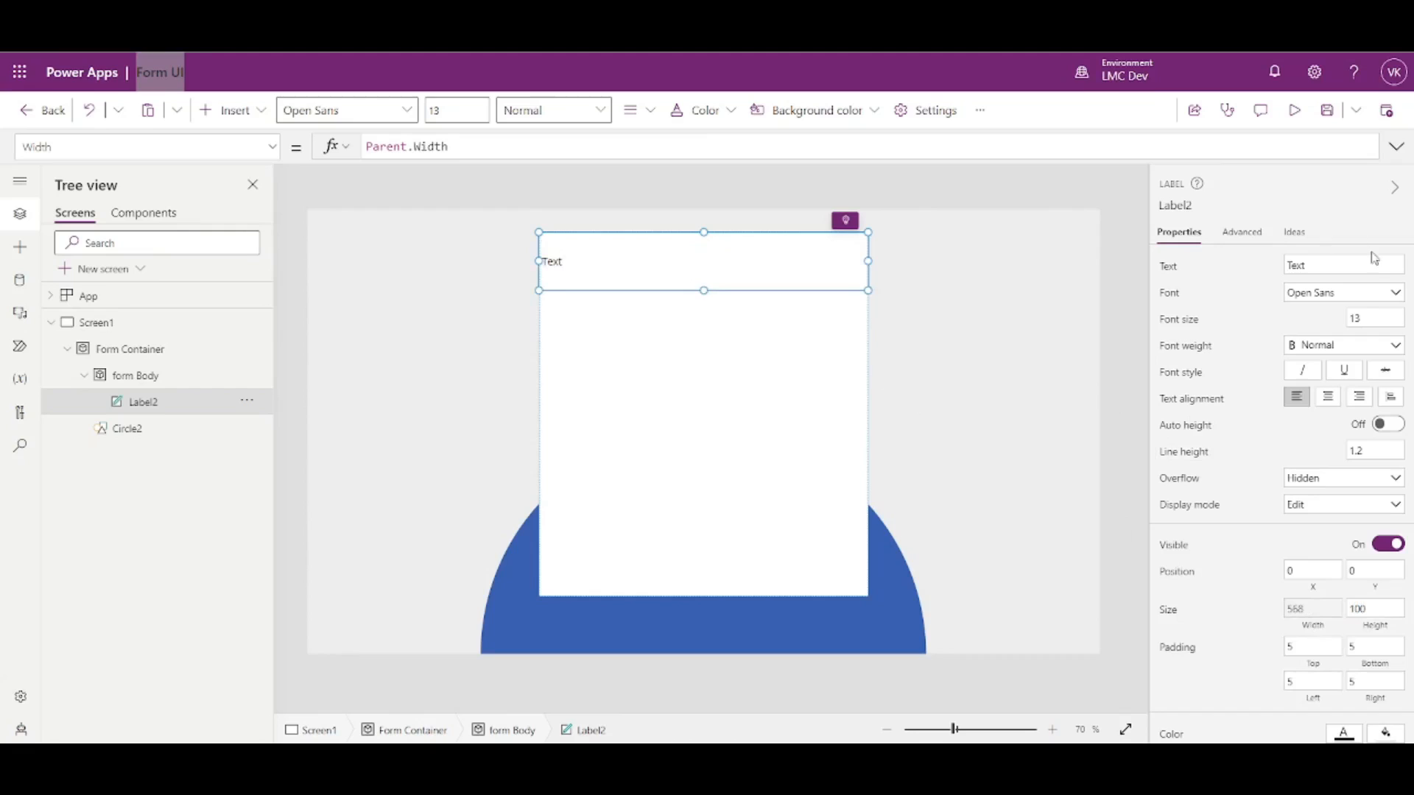
- Centre-align Label2's text and set it to 'Last Minute Coders'
left_click(1328, 399)
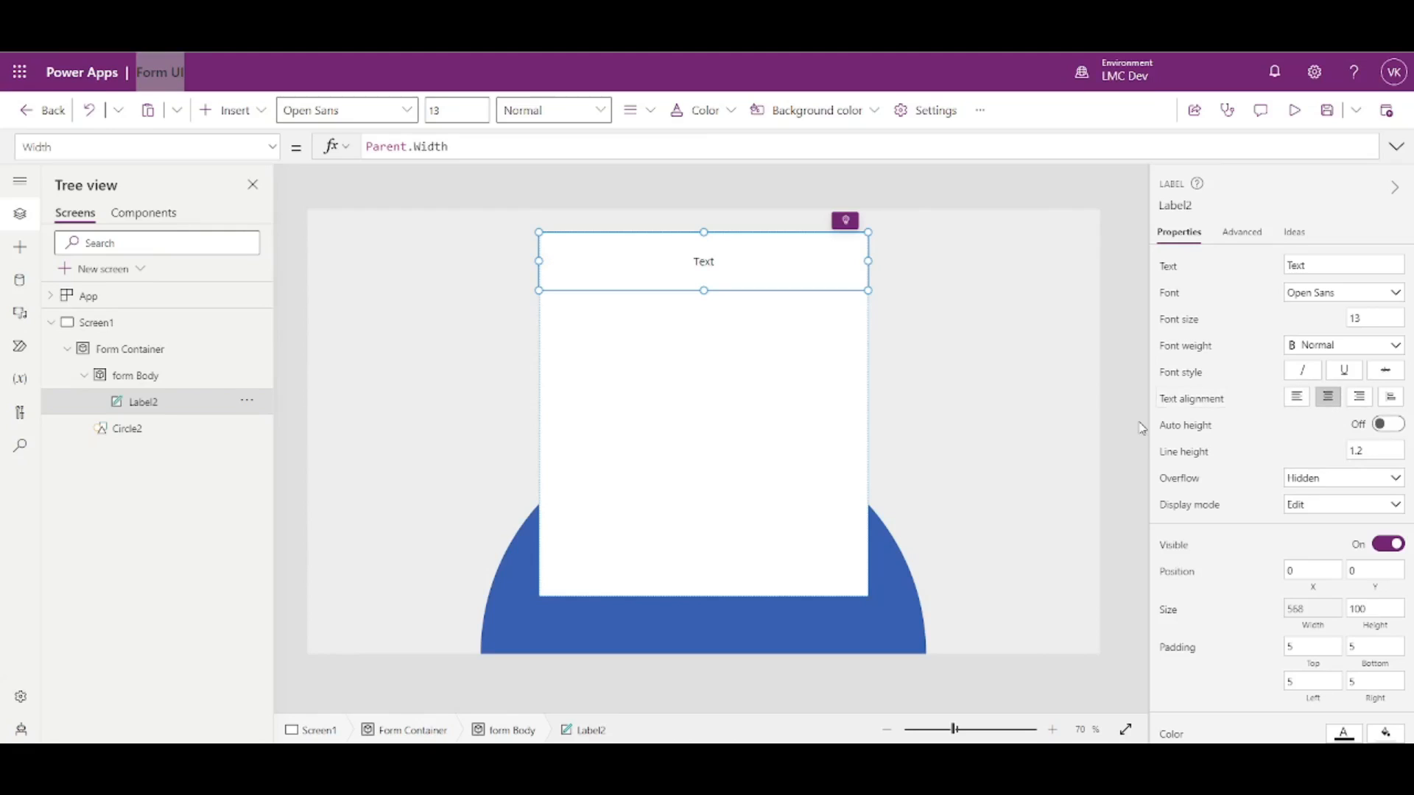
double_click(1298, 265)
type("Last Minute Coders")
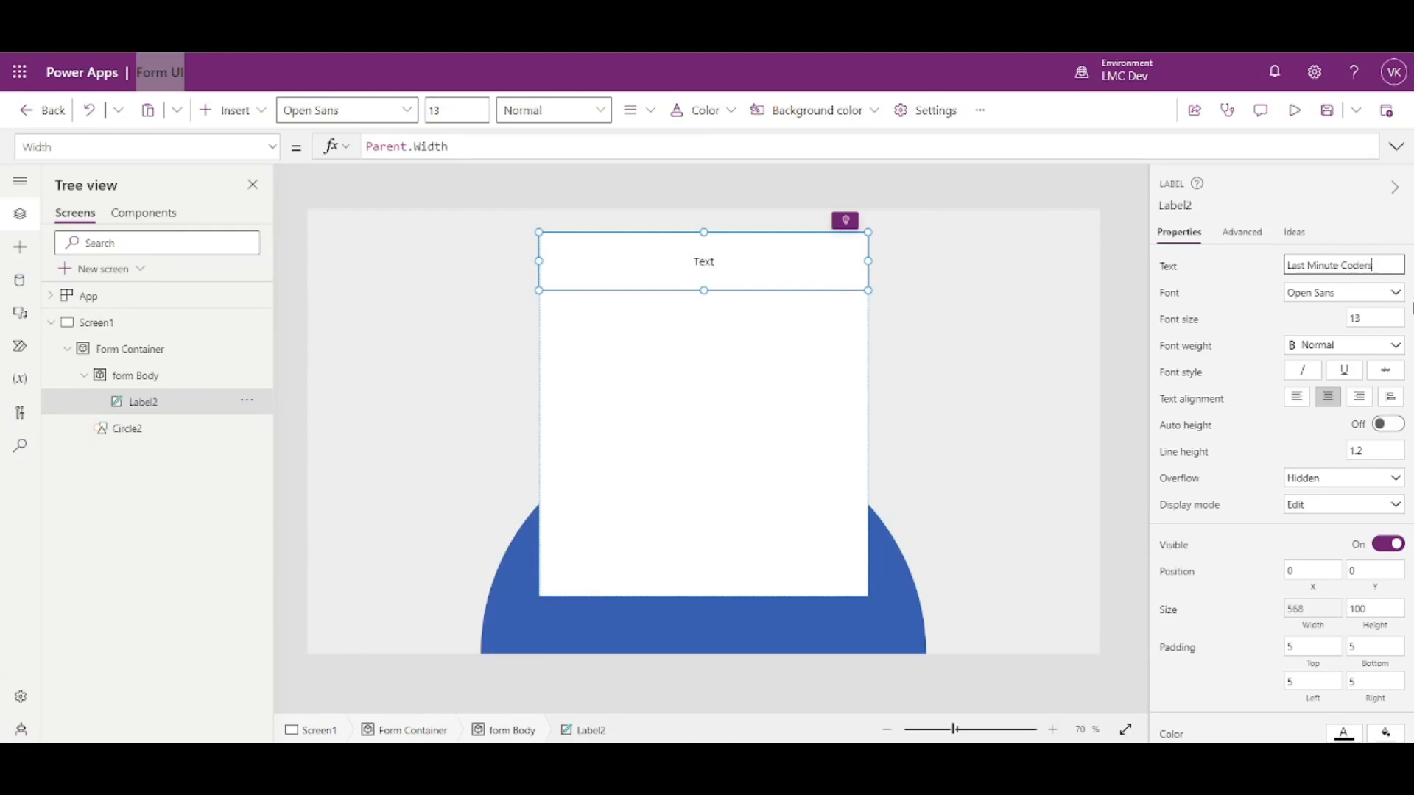
left_click(1243, 290)
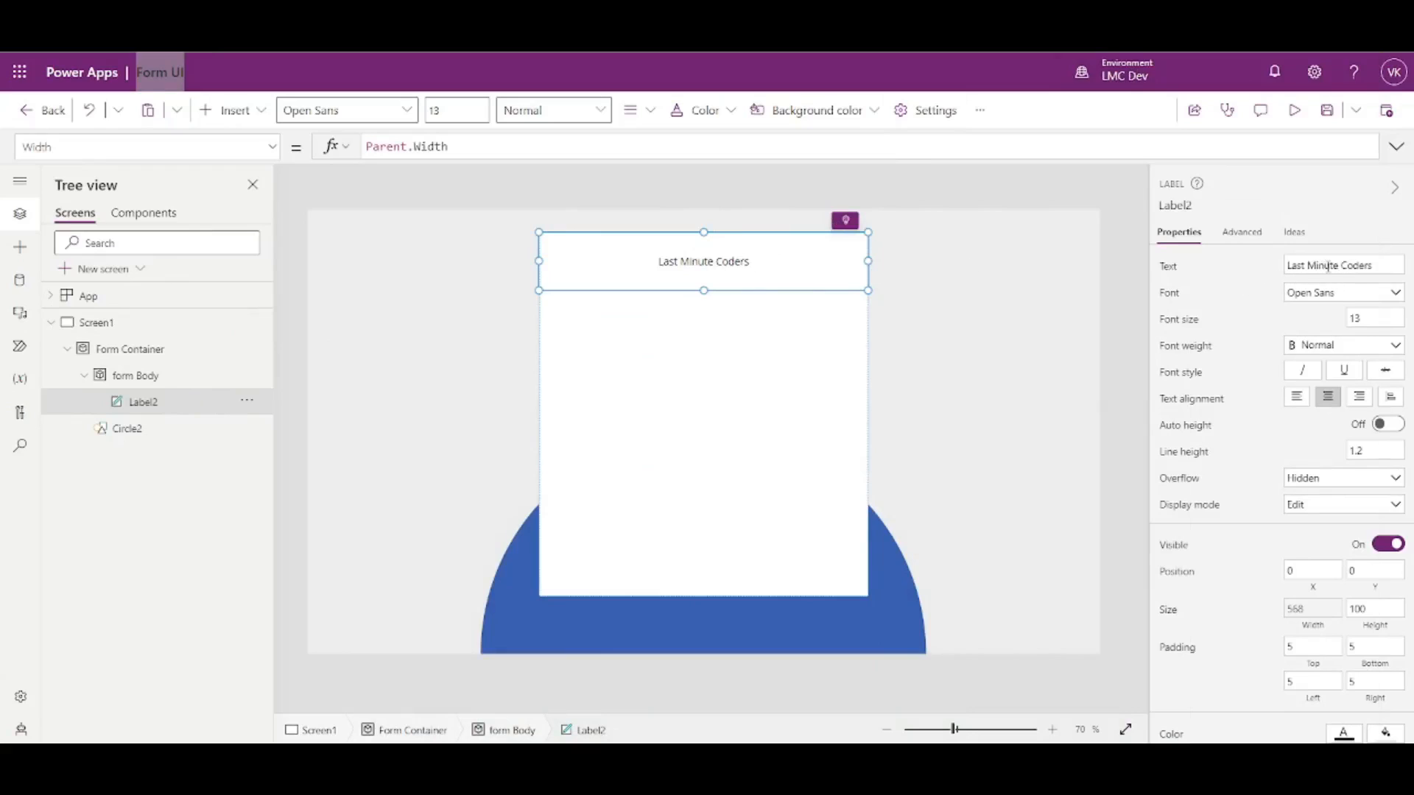
left_click(1164, 272)
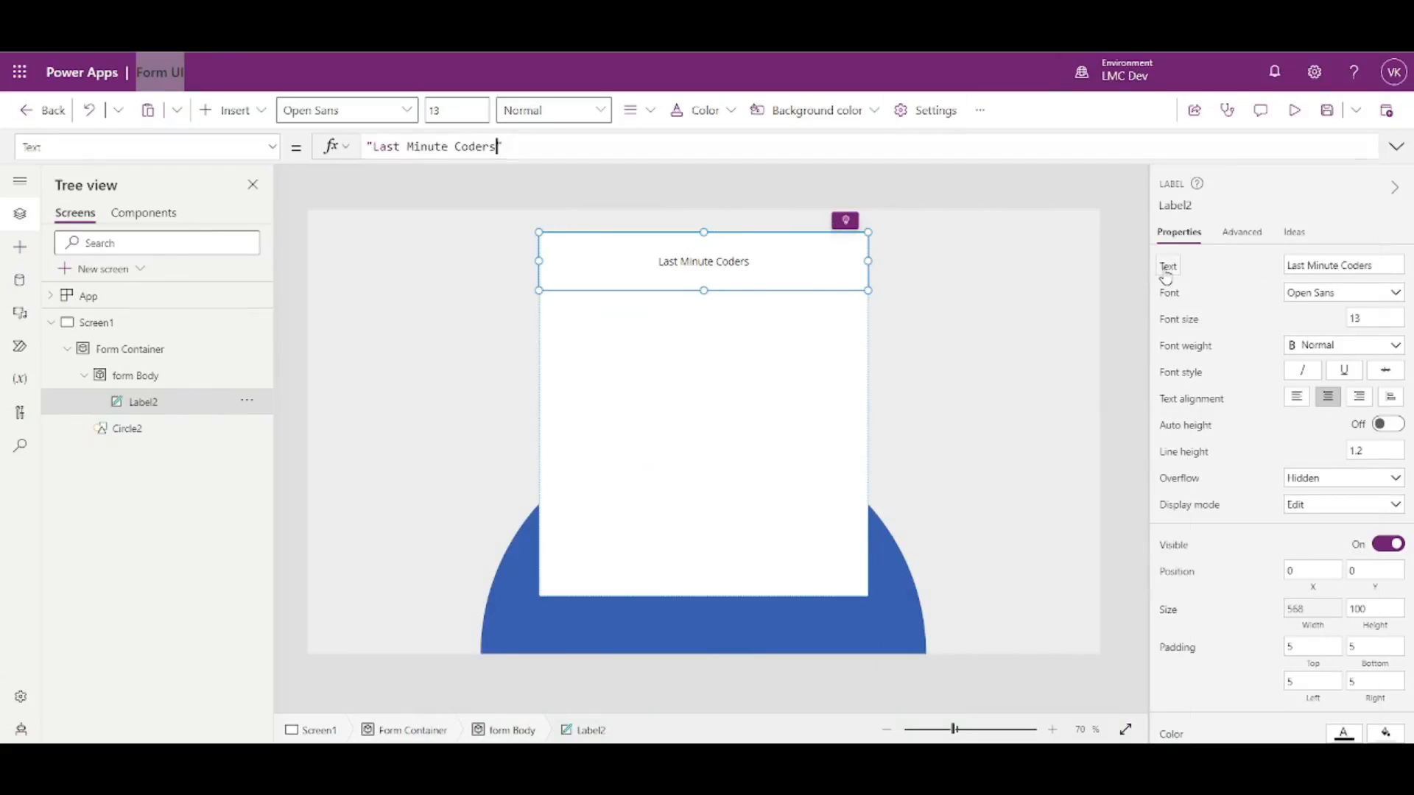
left_click(498, 147)
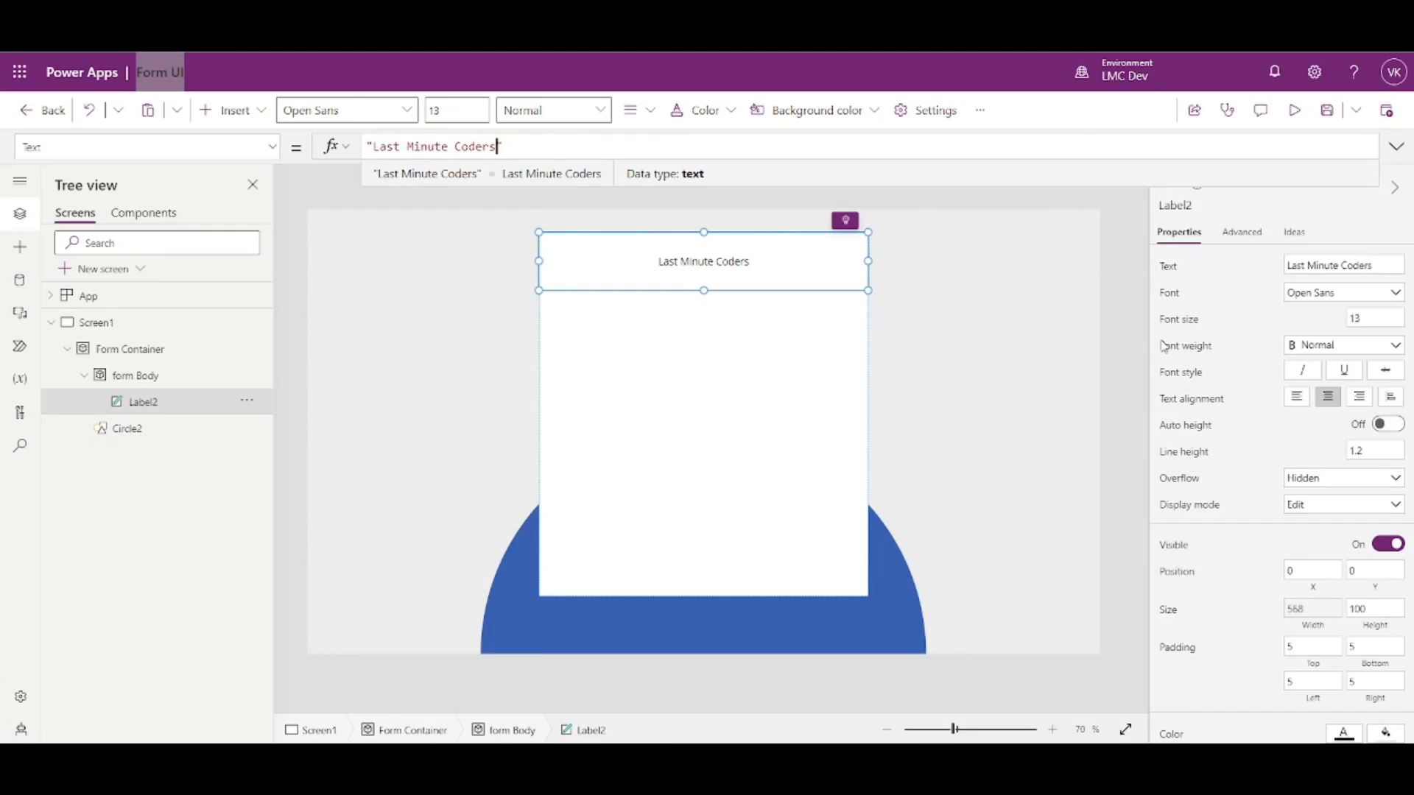
- Set the heading's font size to 18 and font weight to Semibold
left_click(1371, 318)
type("16")
left_click(1321, 321)
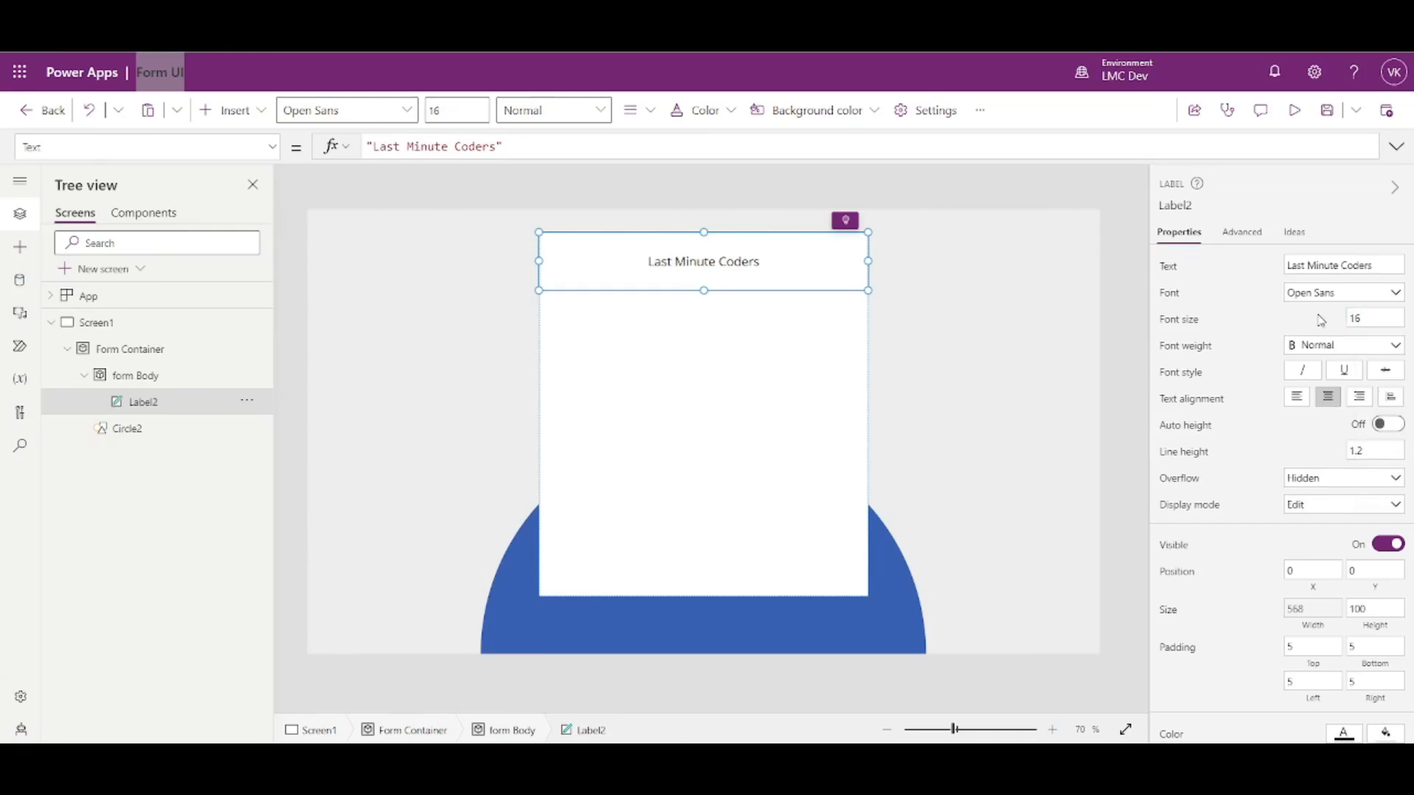
left_click(1352, 315)
type("18")
left_click(1337, 327)
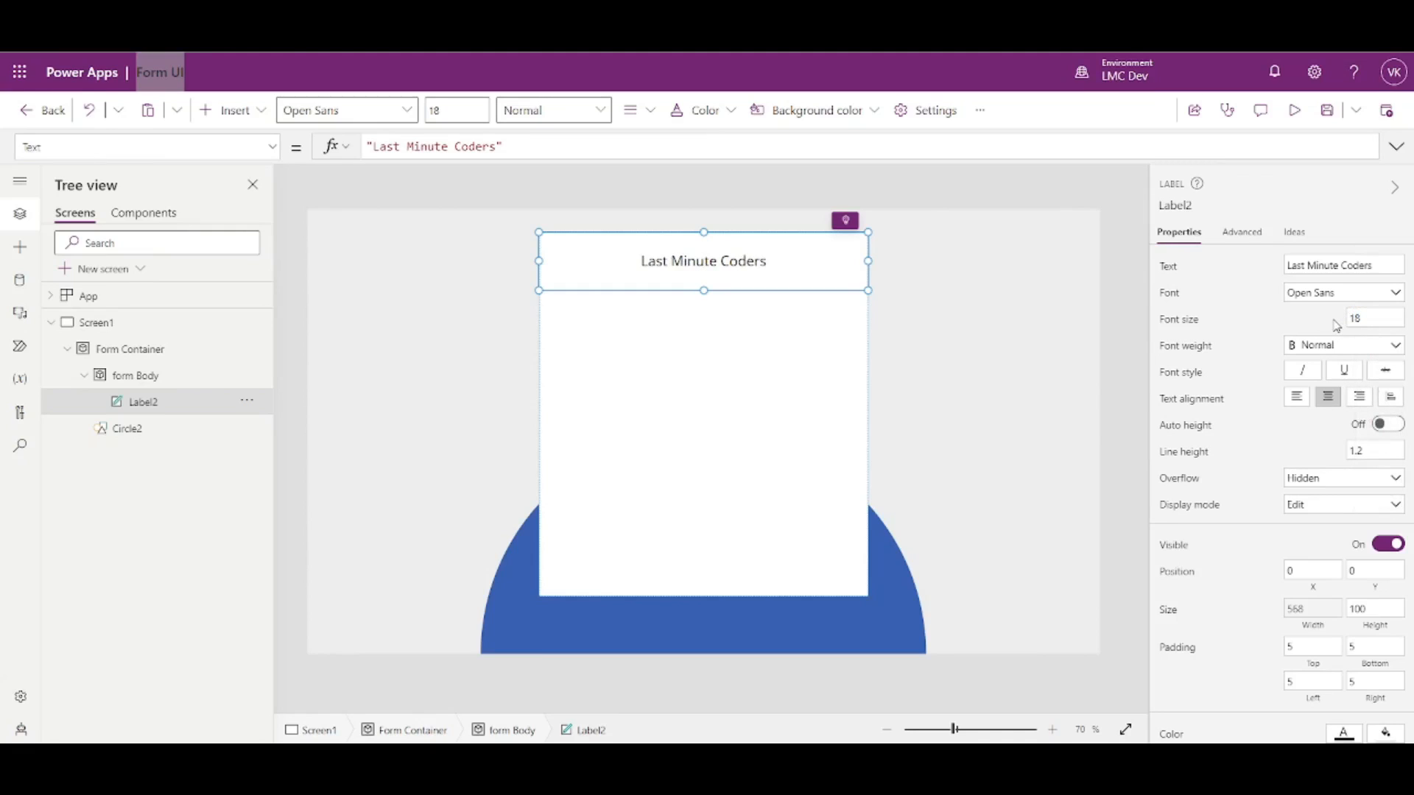
left_click(1363, 345)
left_click(1310, 386)
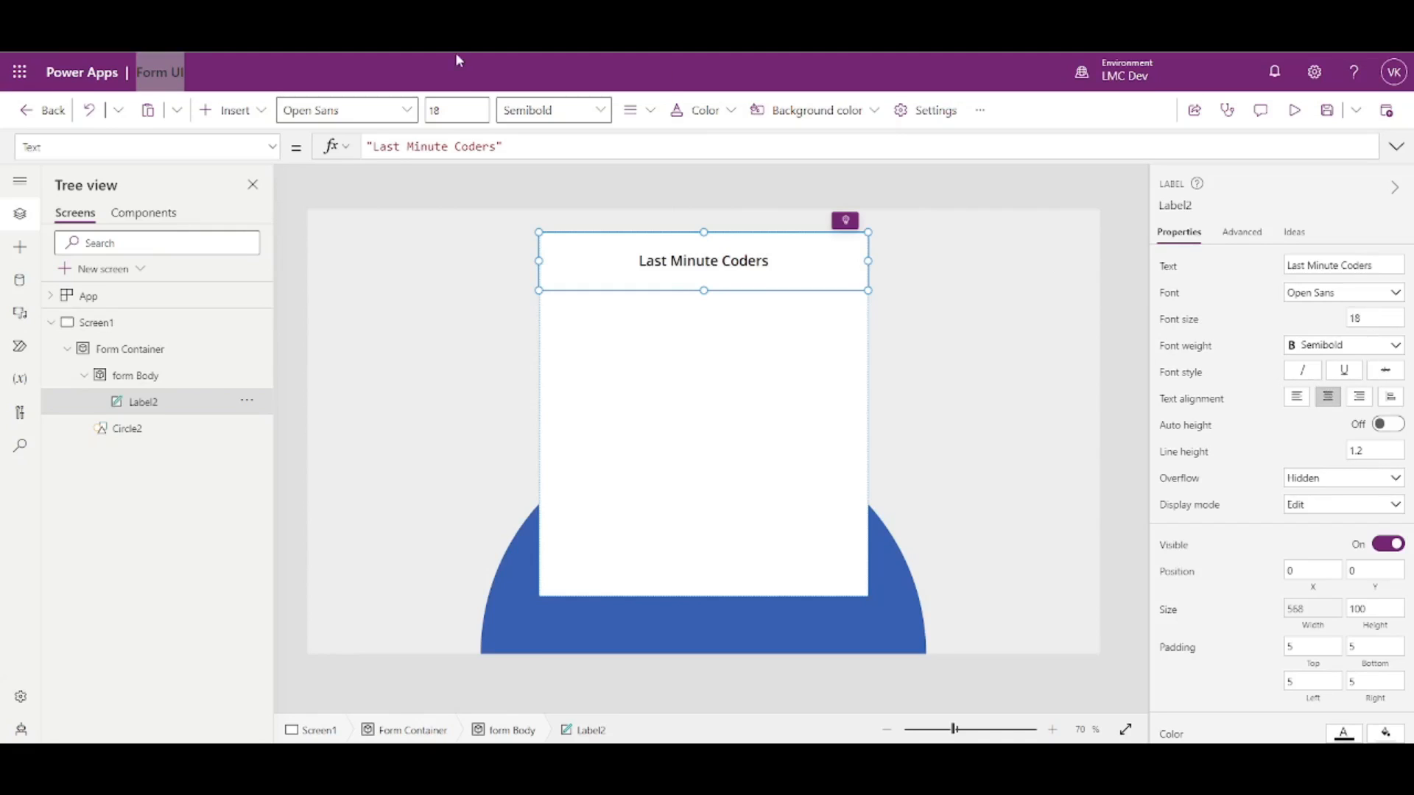
- Extend Label2's Text formula to "Last Minute Coders" & Char(10) & "LMC"
left_click(447, 146)
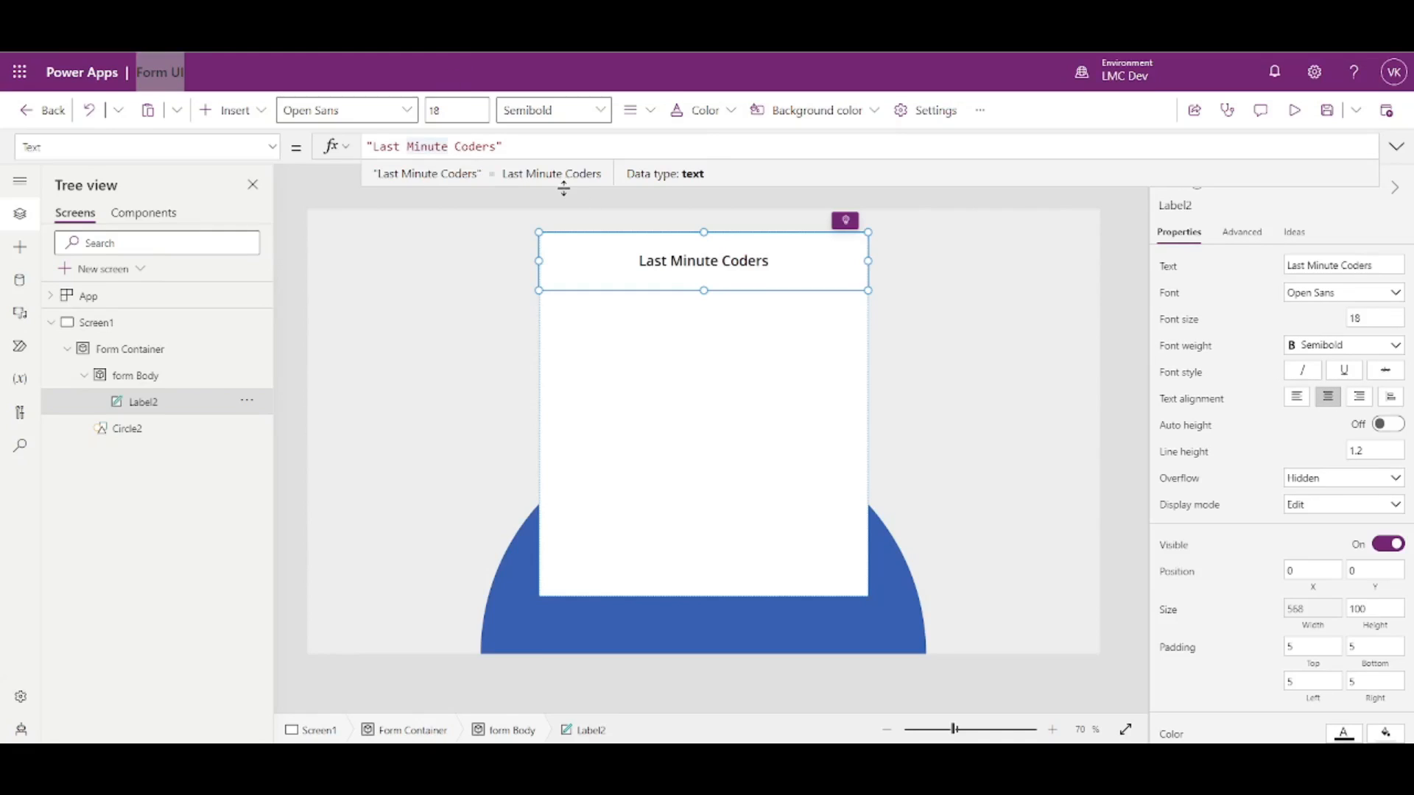
left_click_drag(502, 146, 354, 146)
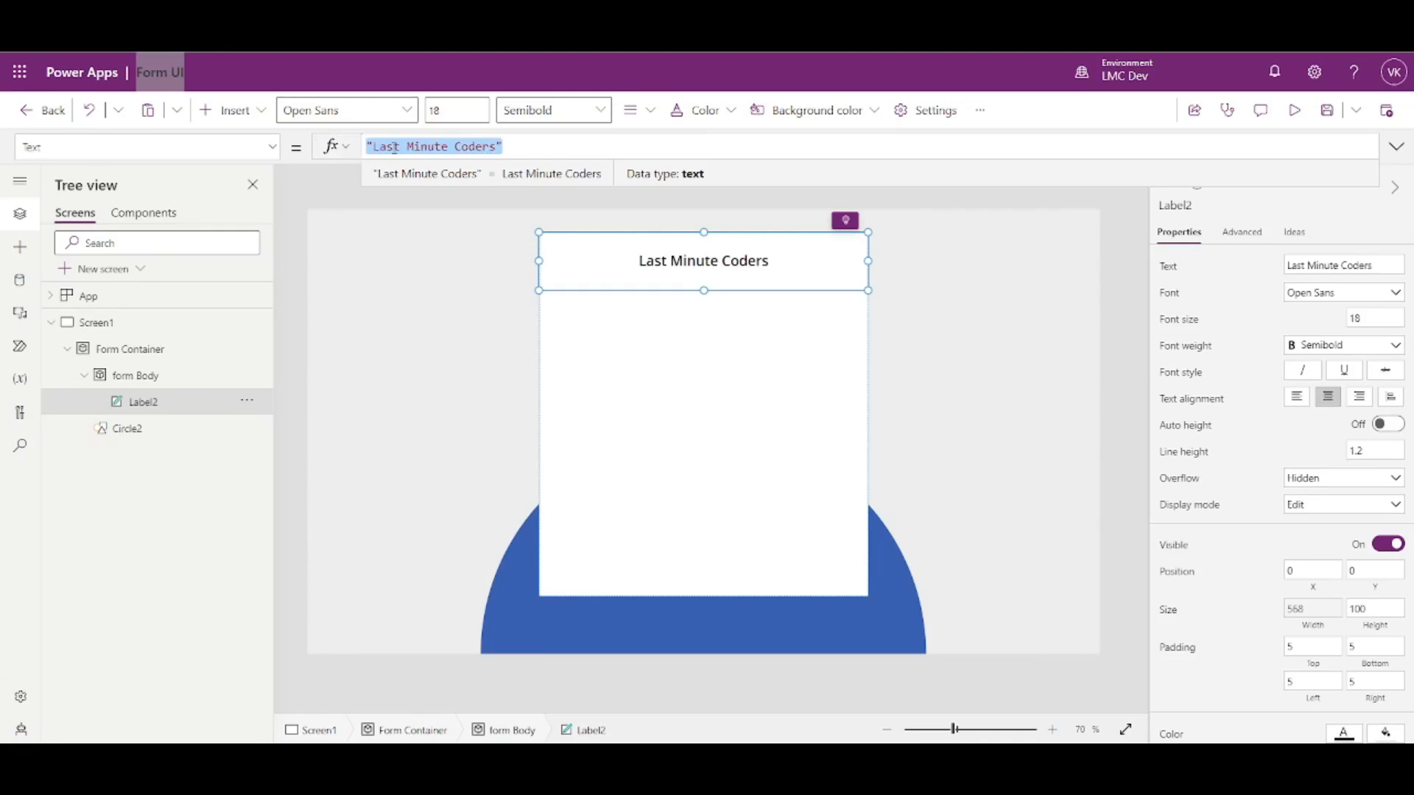
left_click(505, 146)
mouse_move(507, 145)
left_mouse_down()
mouse_move(366, 146)
mouse_move(534, 151)
left_mouse_up()
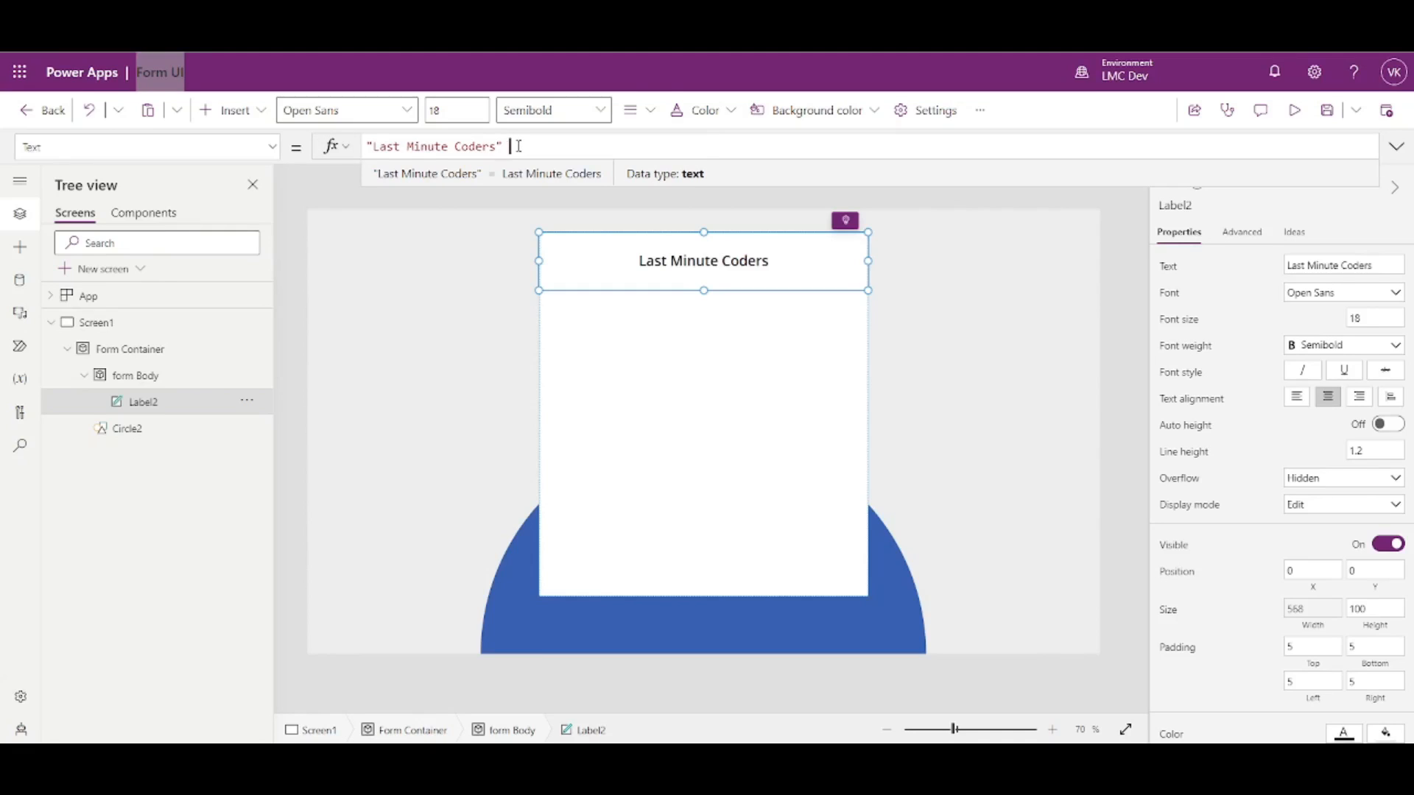
type("&\"\"")
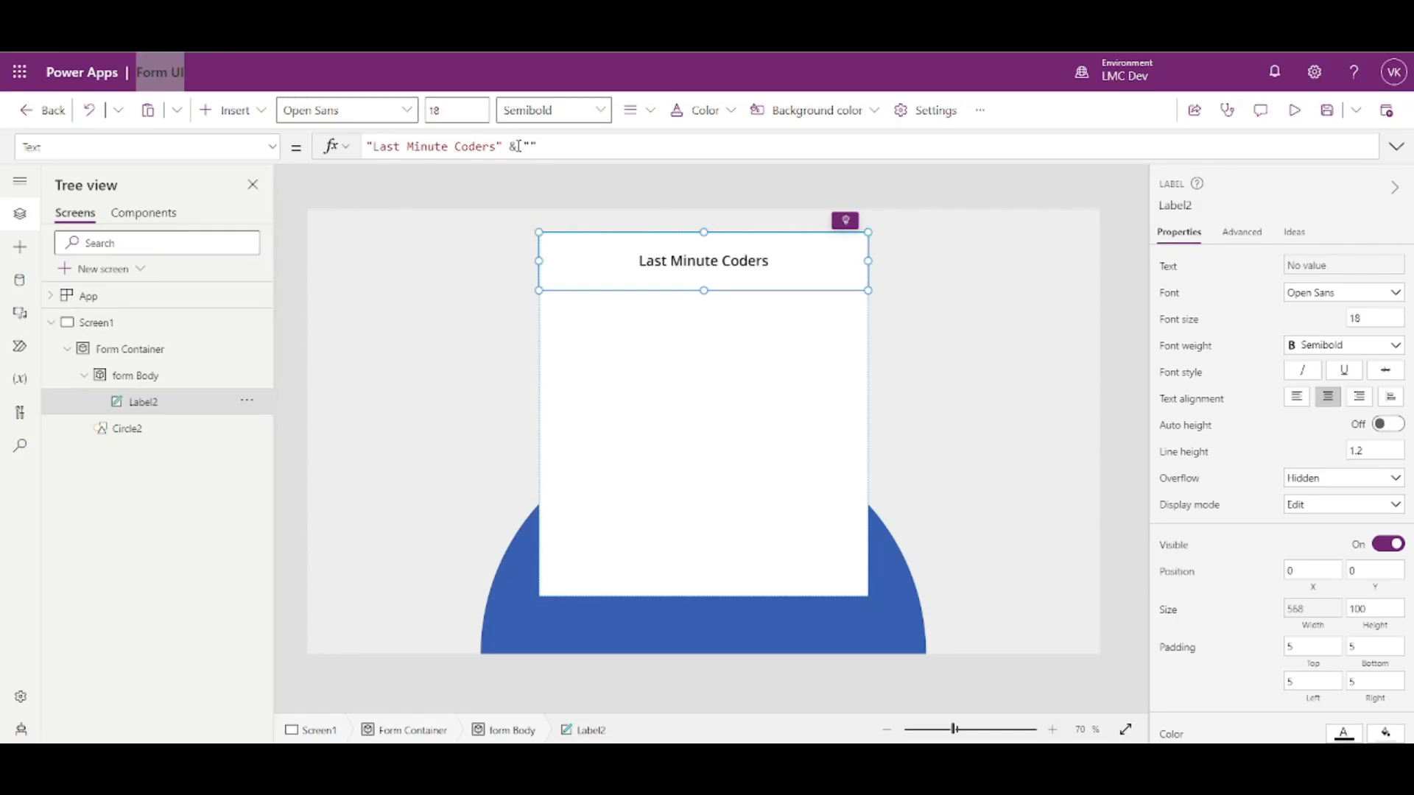
type("LMC")
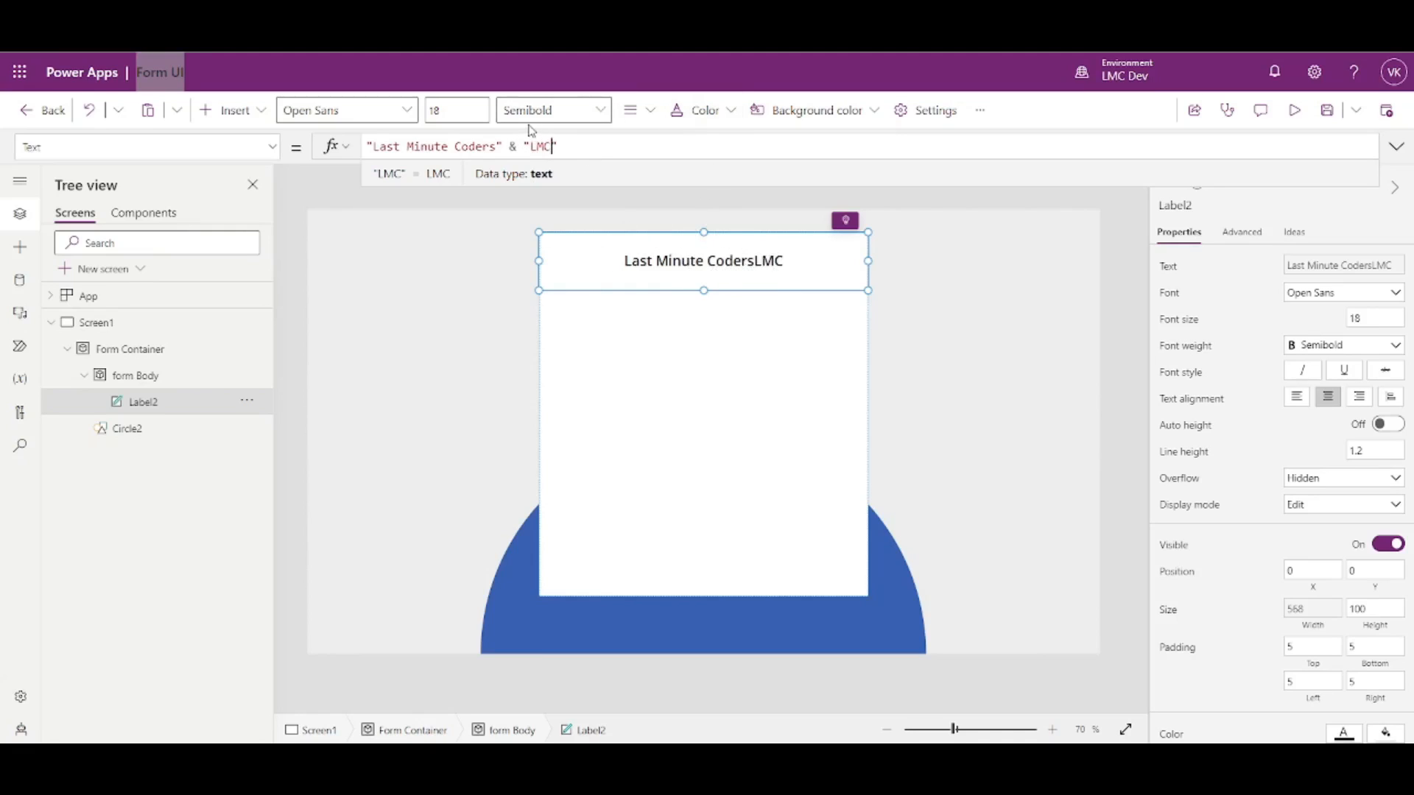
key("Left")
type("Char(")
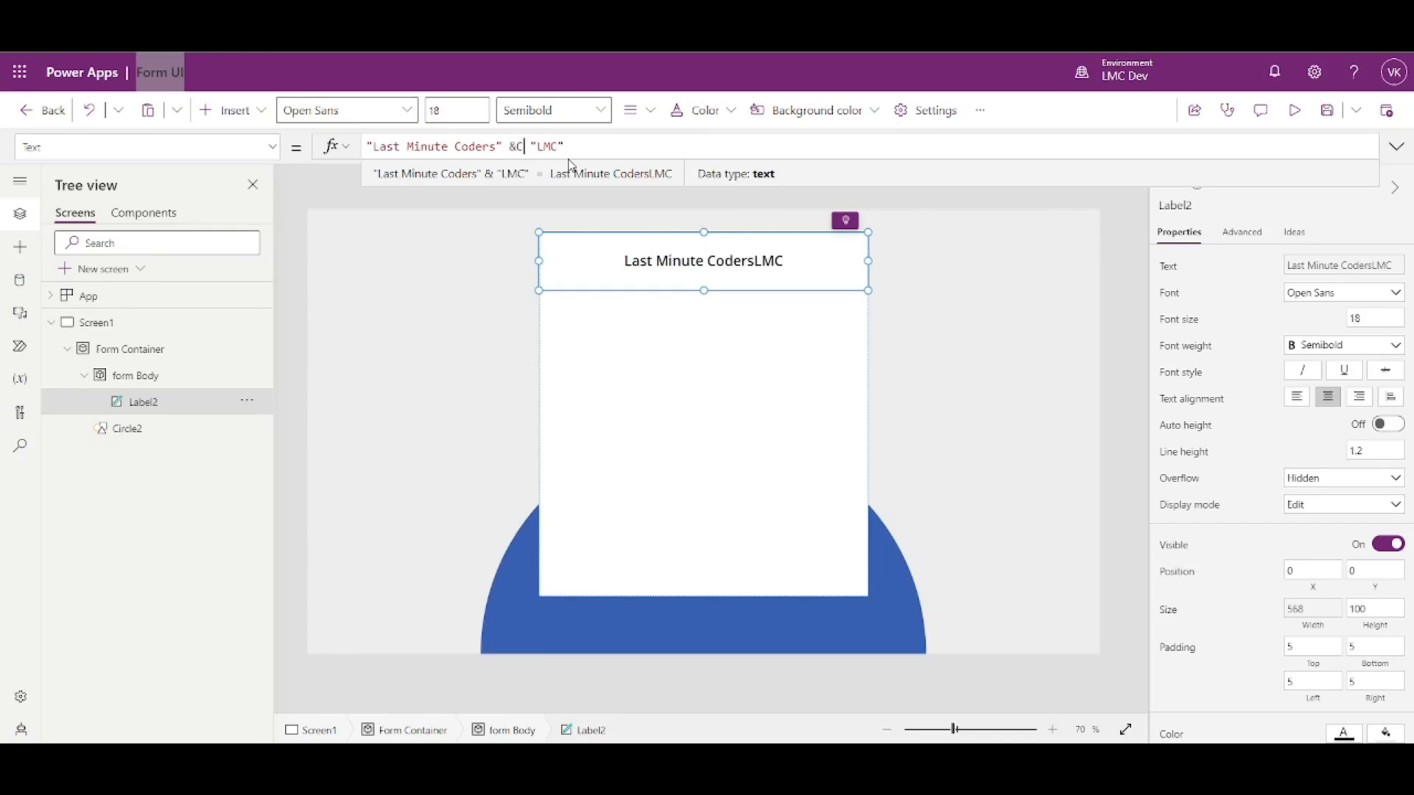
type("10)")
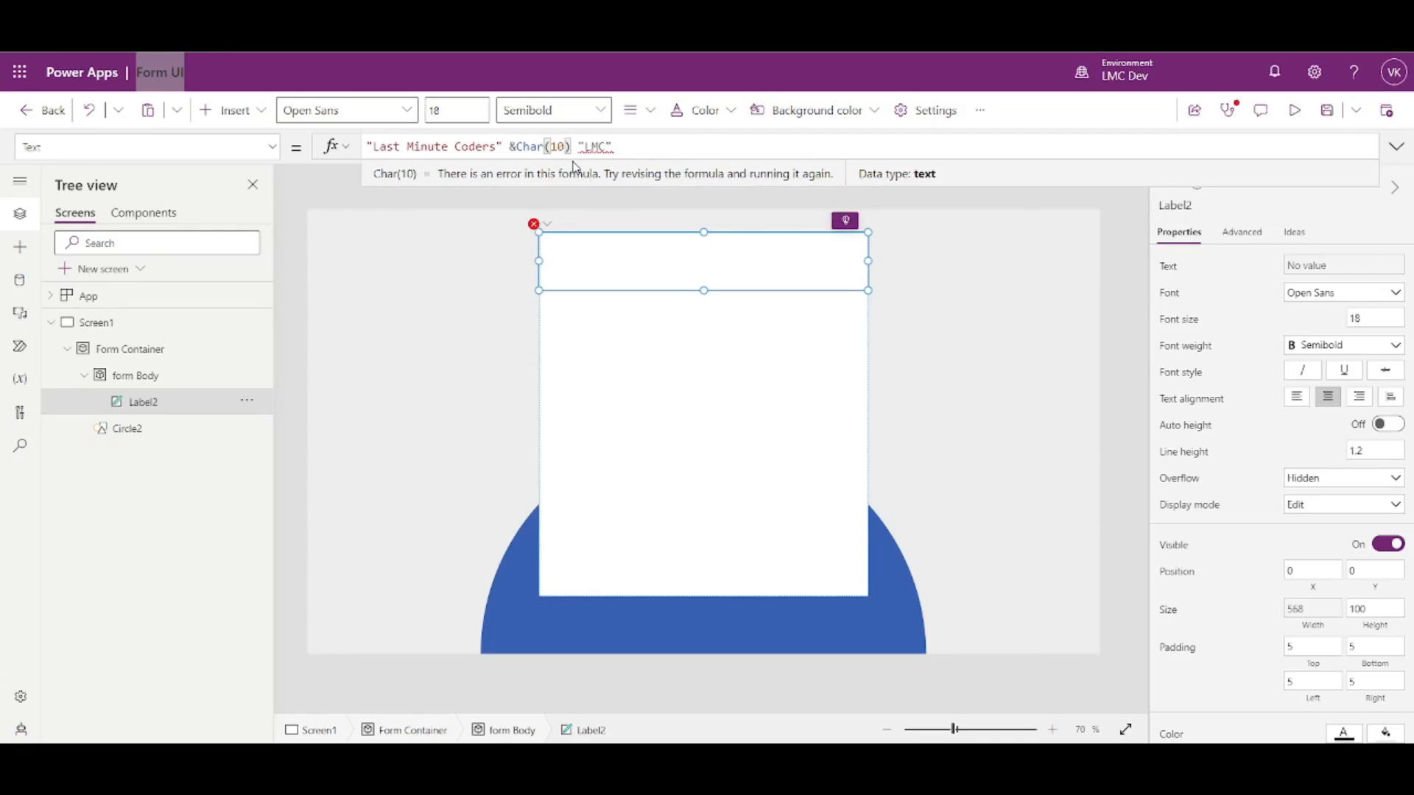
type("&")
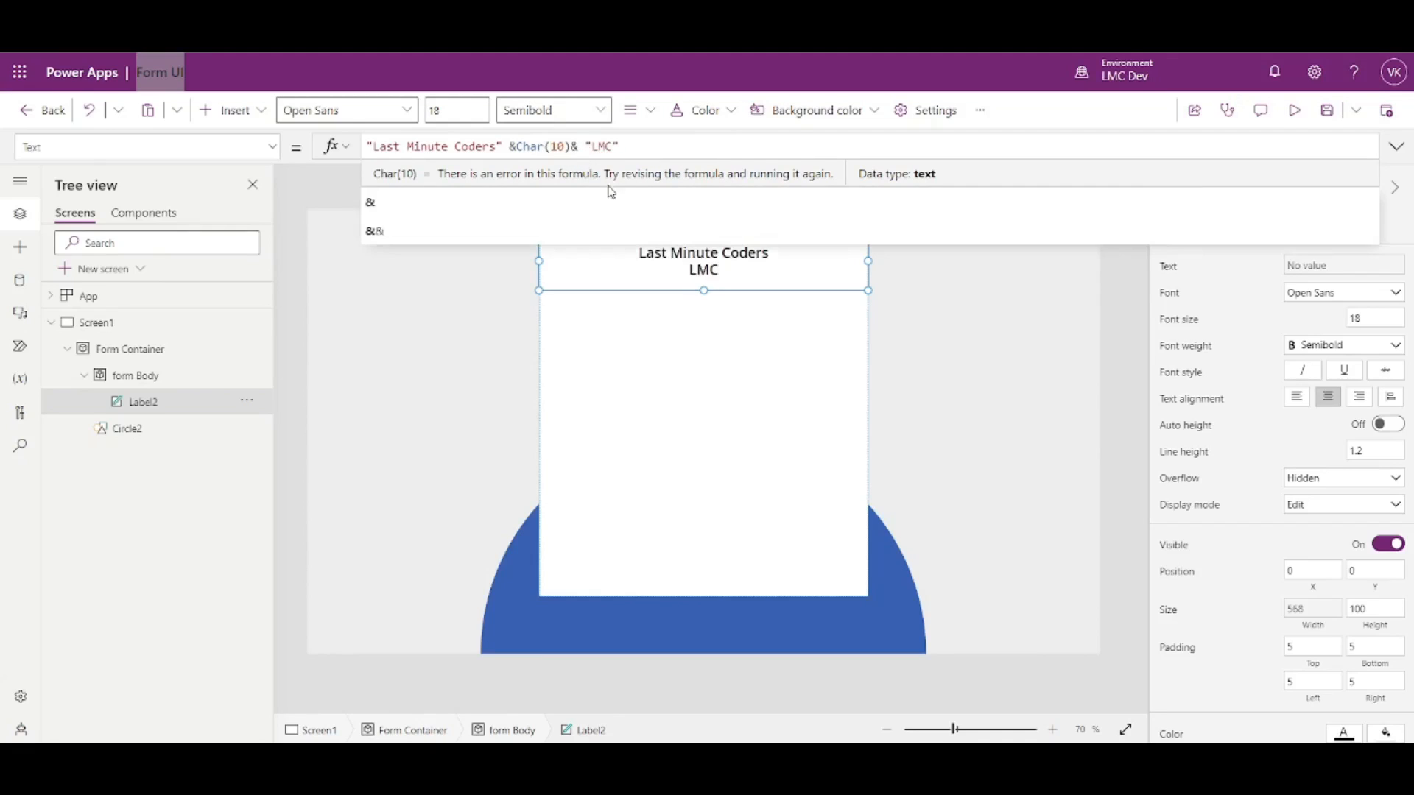
- Check the two-line text formula's result, then select form Body
left_click(954, 342)
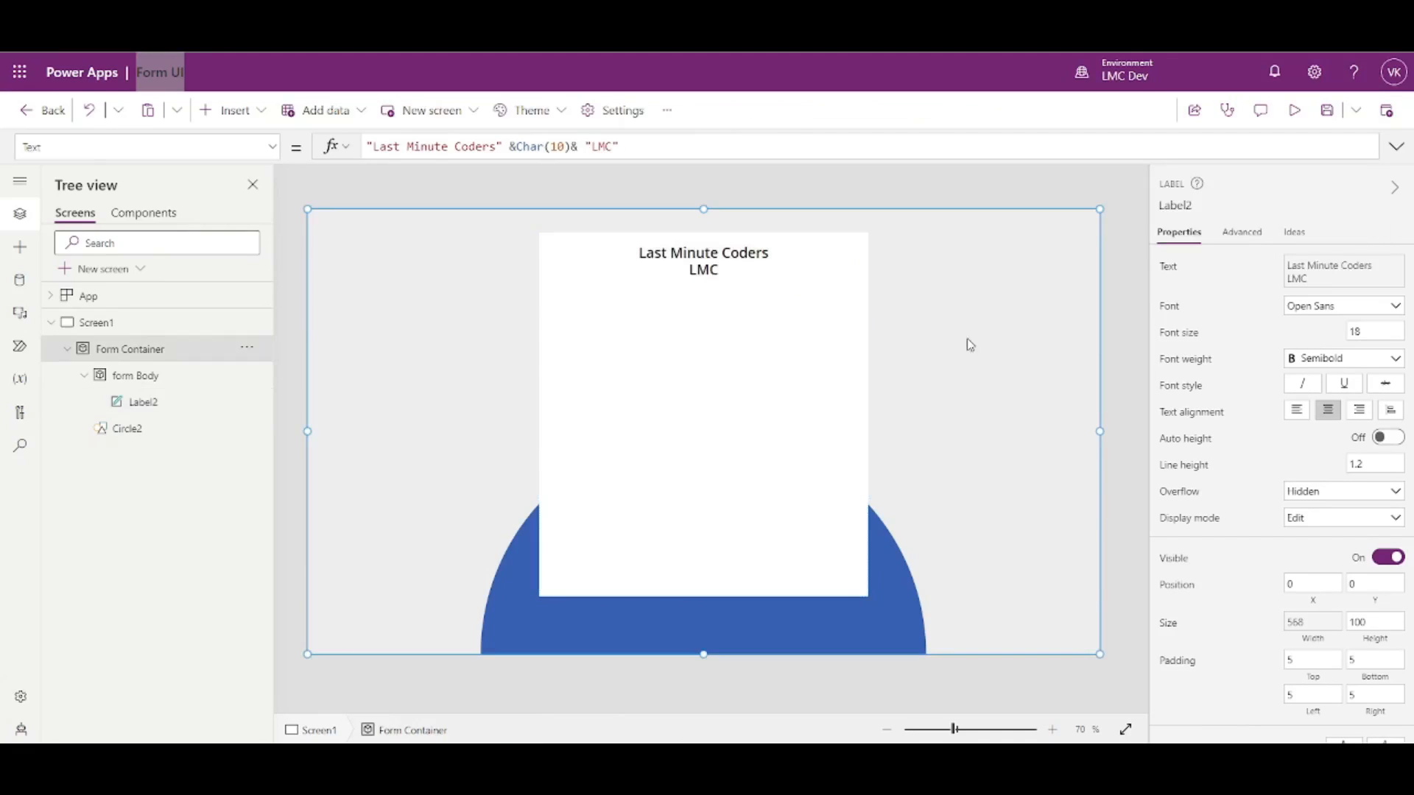
left_click(706, 282)
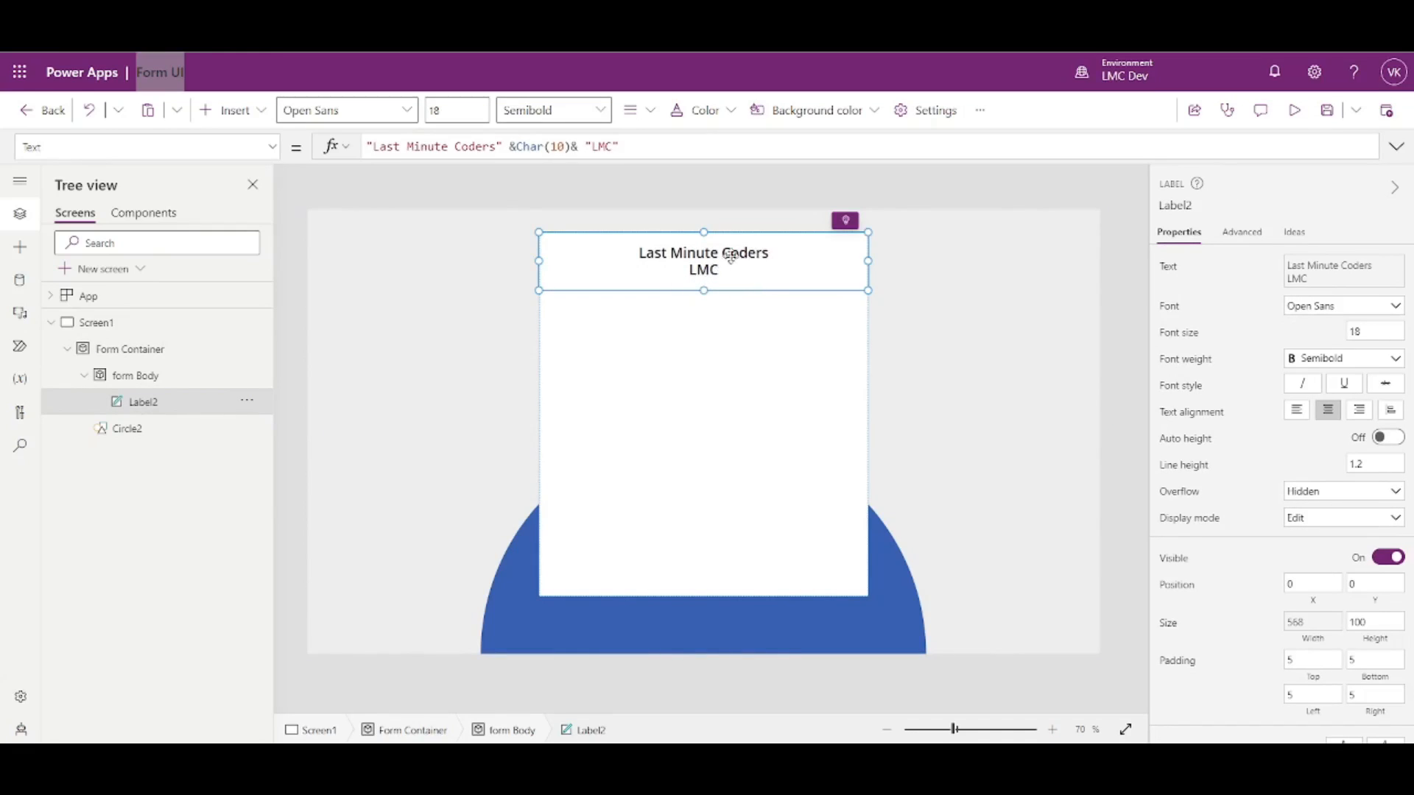
left_click_drag(567, 147, 528, 150)
left_click(651, 150)
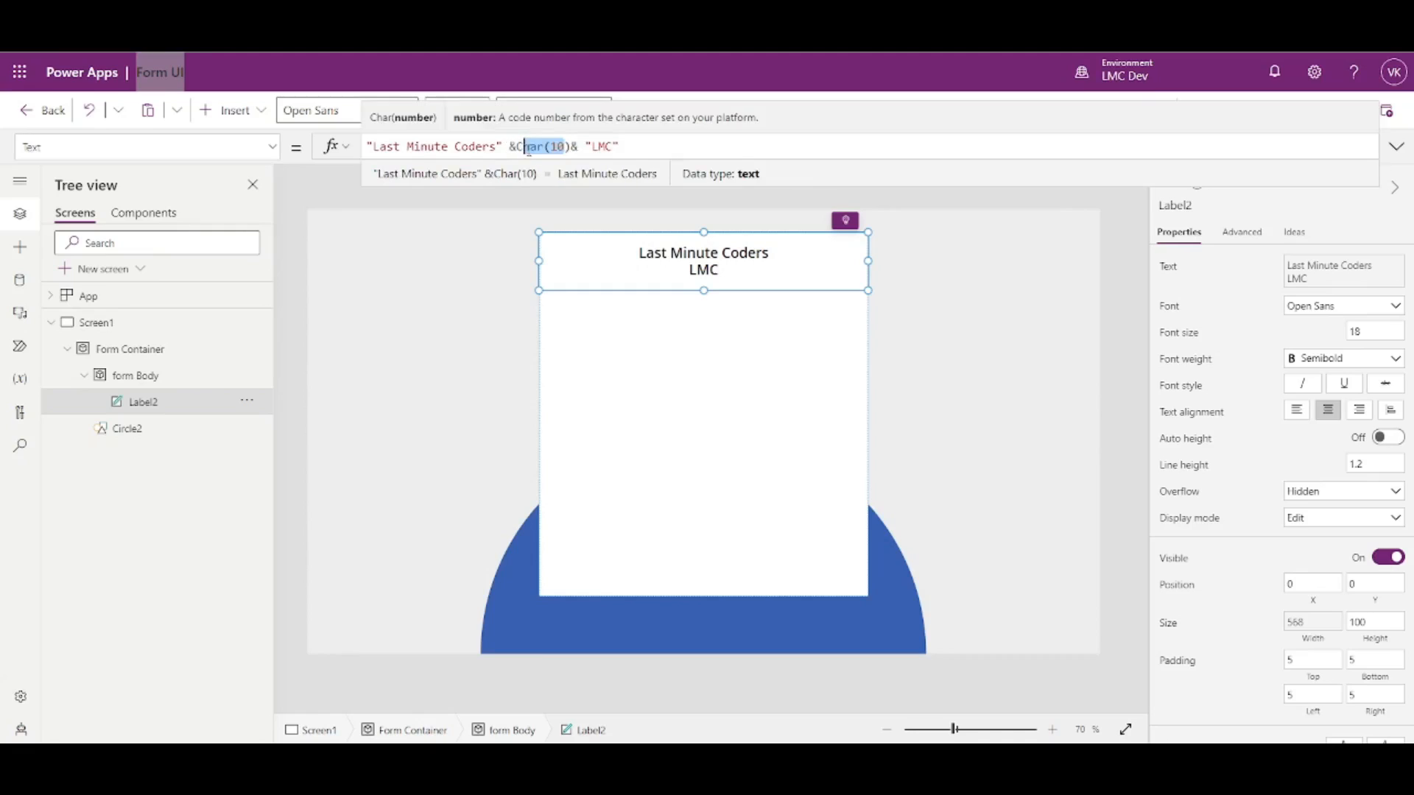
triple_click(559, 147)
left_click(650, 147)
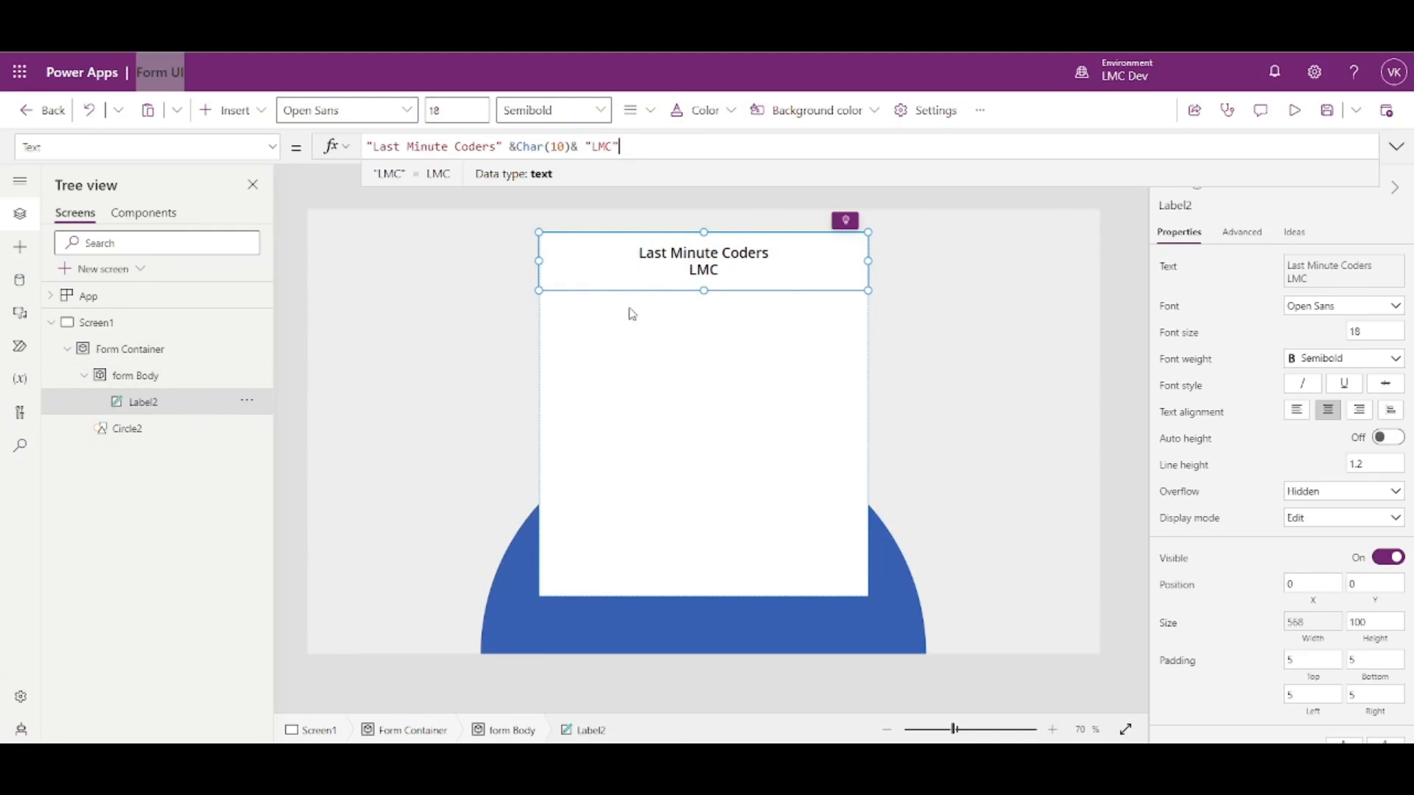
left_click(156, 378)
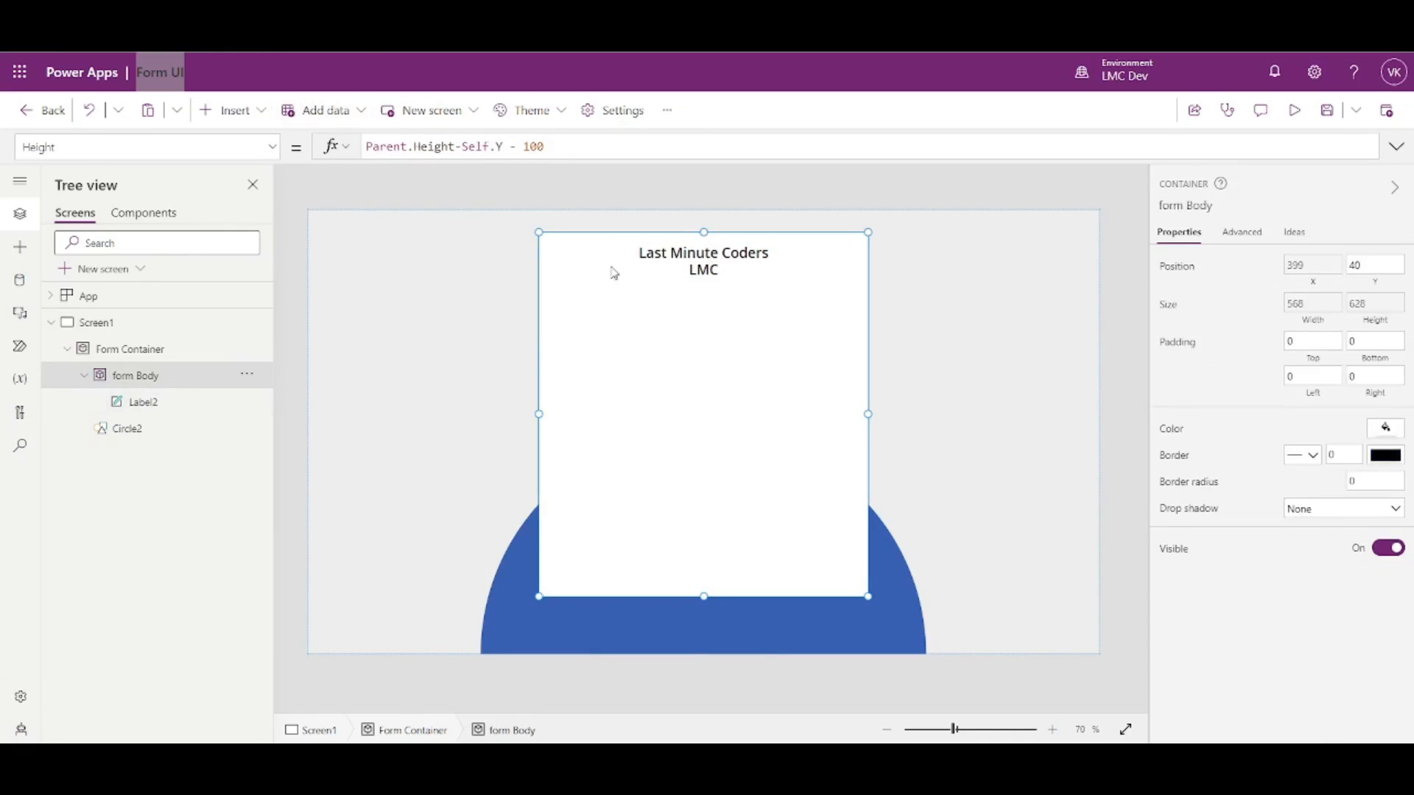
- Insert an Image control into the form body and load the LMC Logo picture file into it
left_click(247, 111)
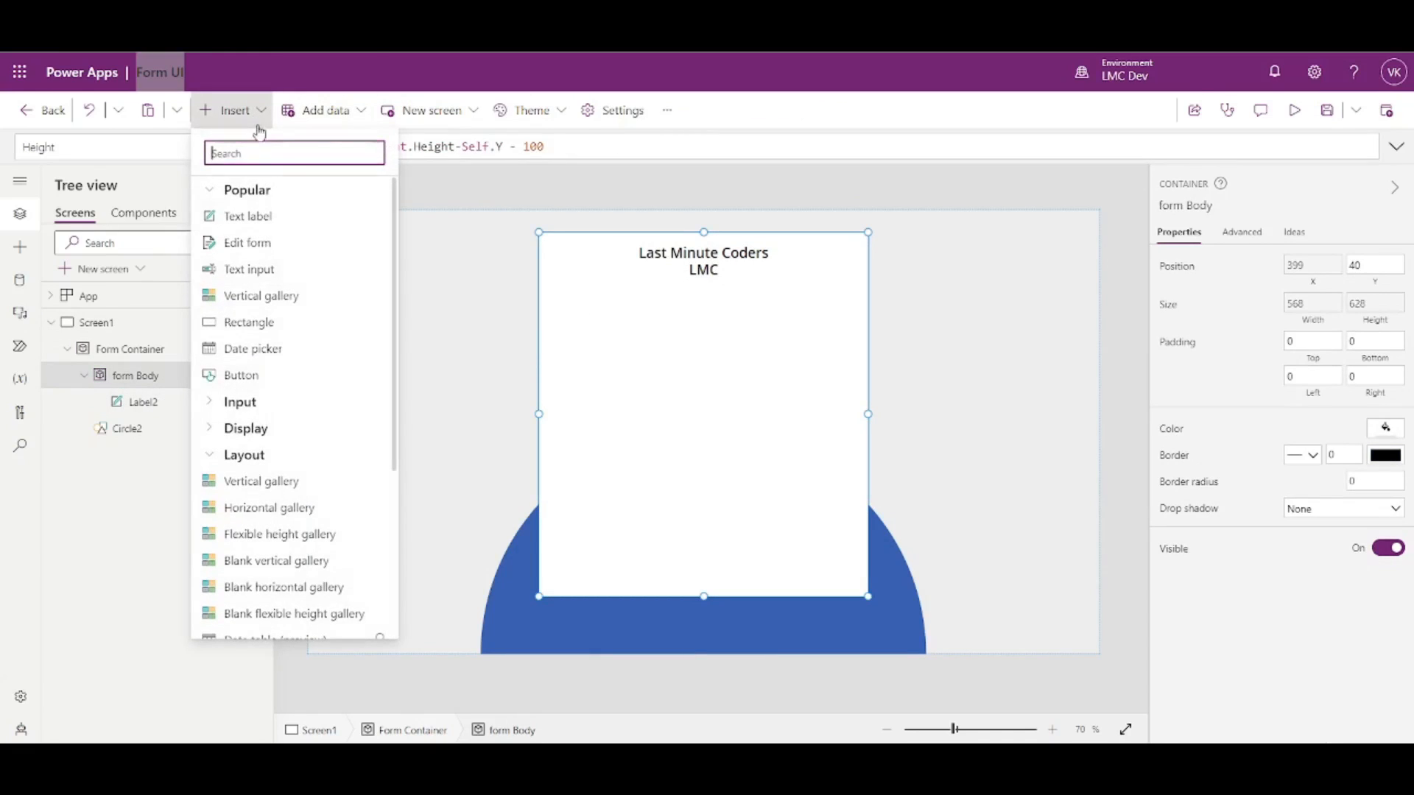
scroll(280, 390, "down", 3)
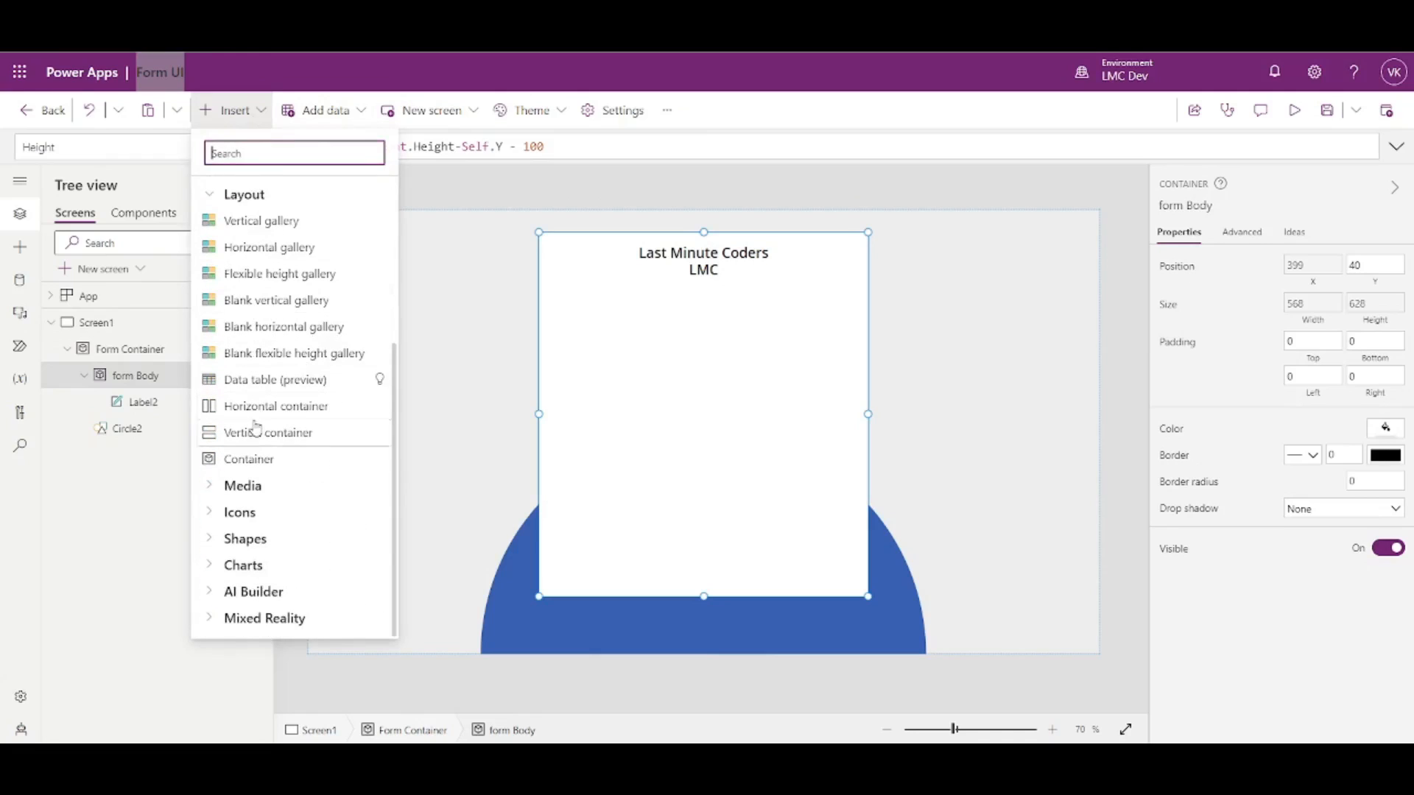
left_click(210, 490)
left_click(218, 514)
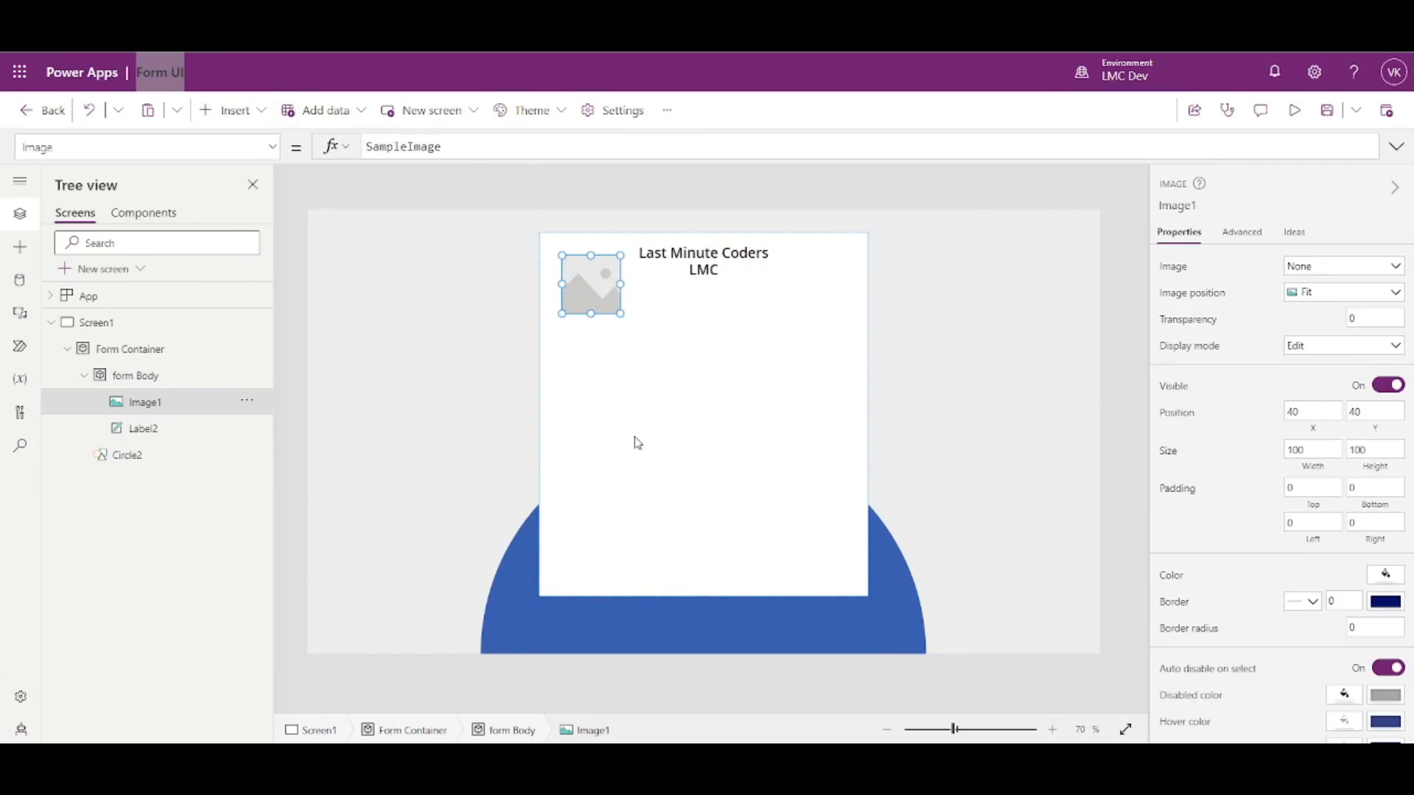
left_click(1307, 267)
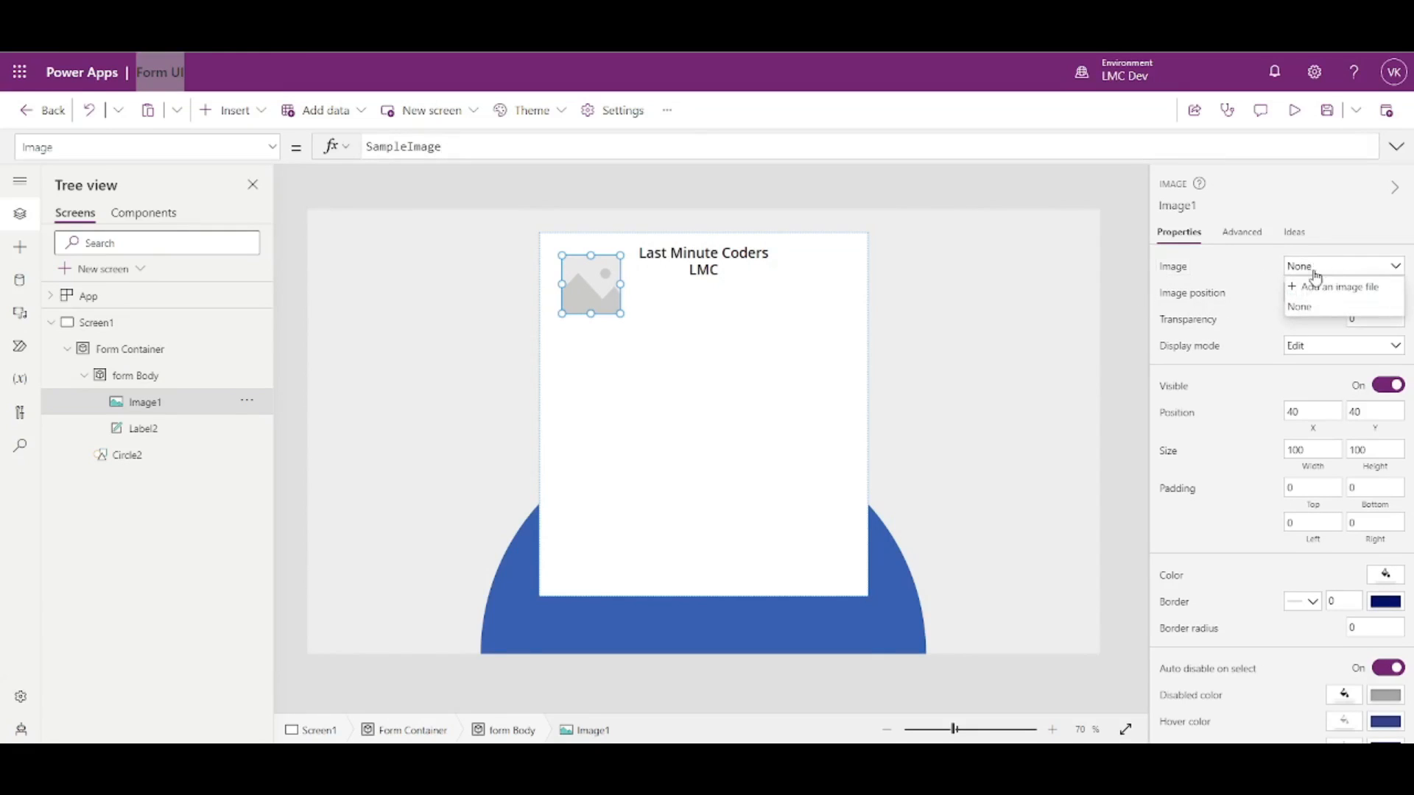
left_click(1310, 289)
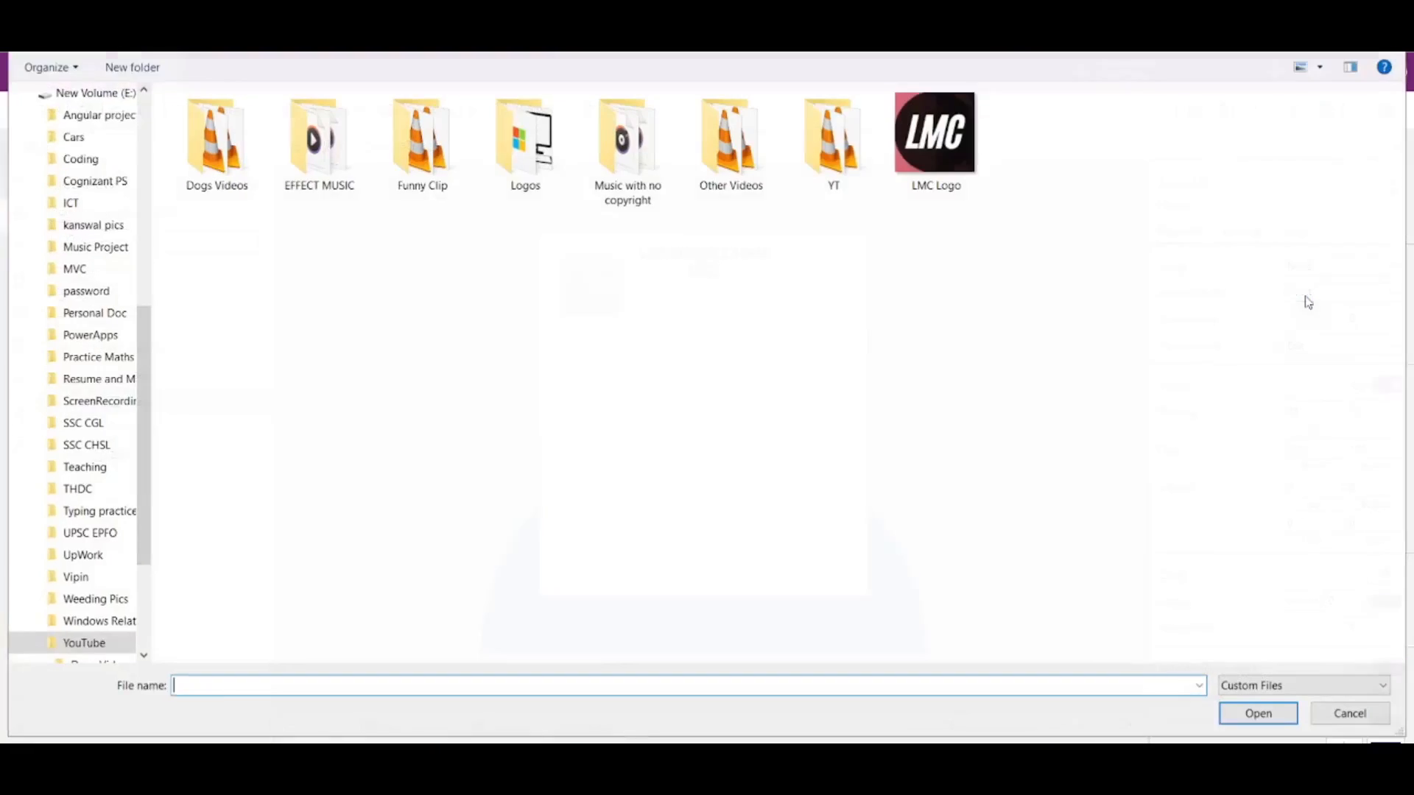
double_click(950, 153)
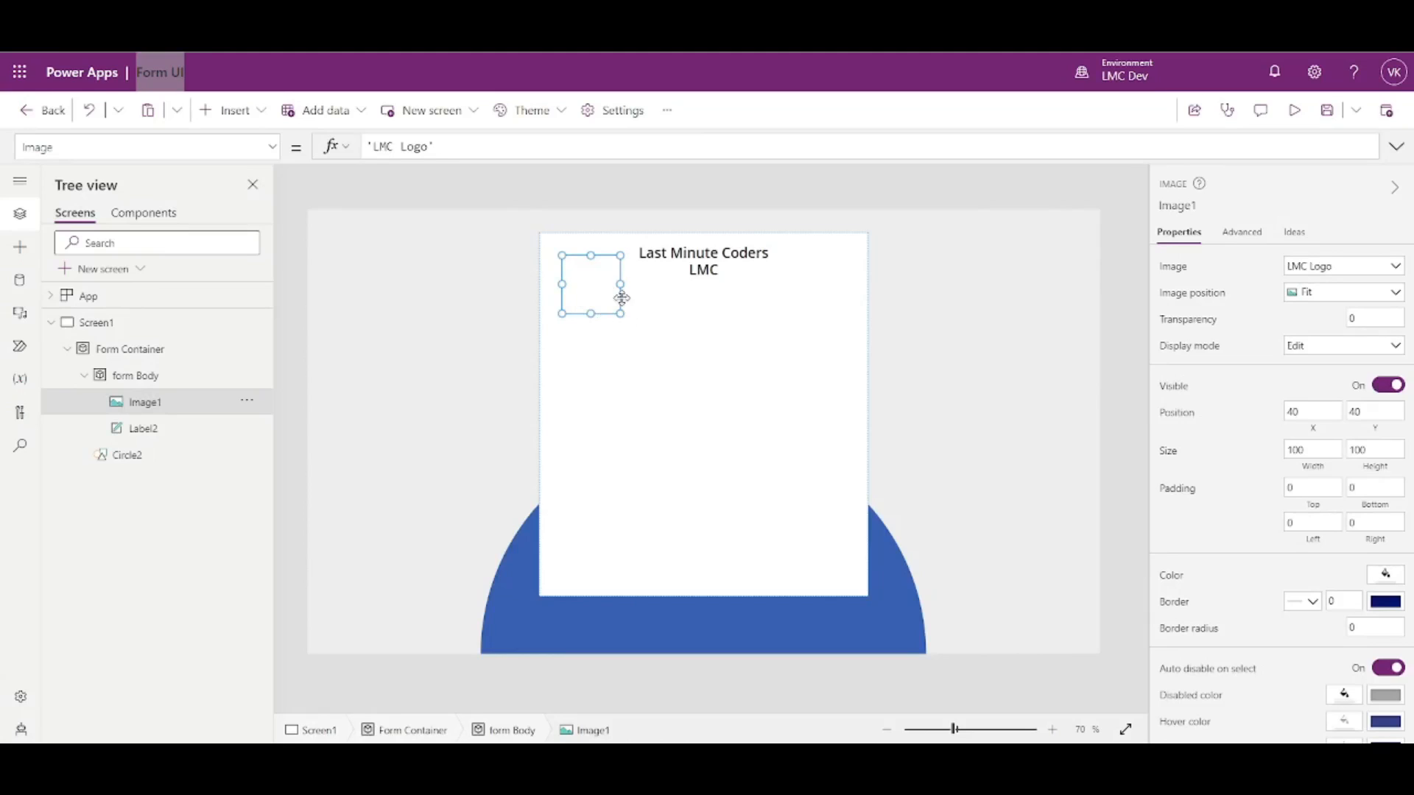
- Move the logo toward the form body's top-left corner and give it border radius 100
left_click_drag(596, 293, 573, 271)
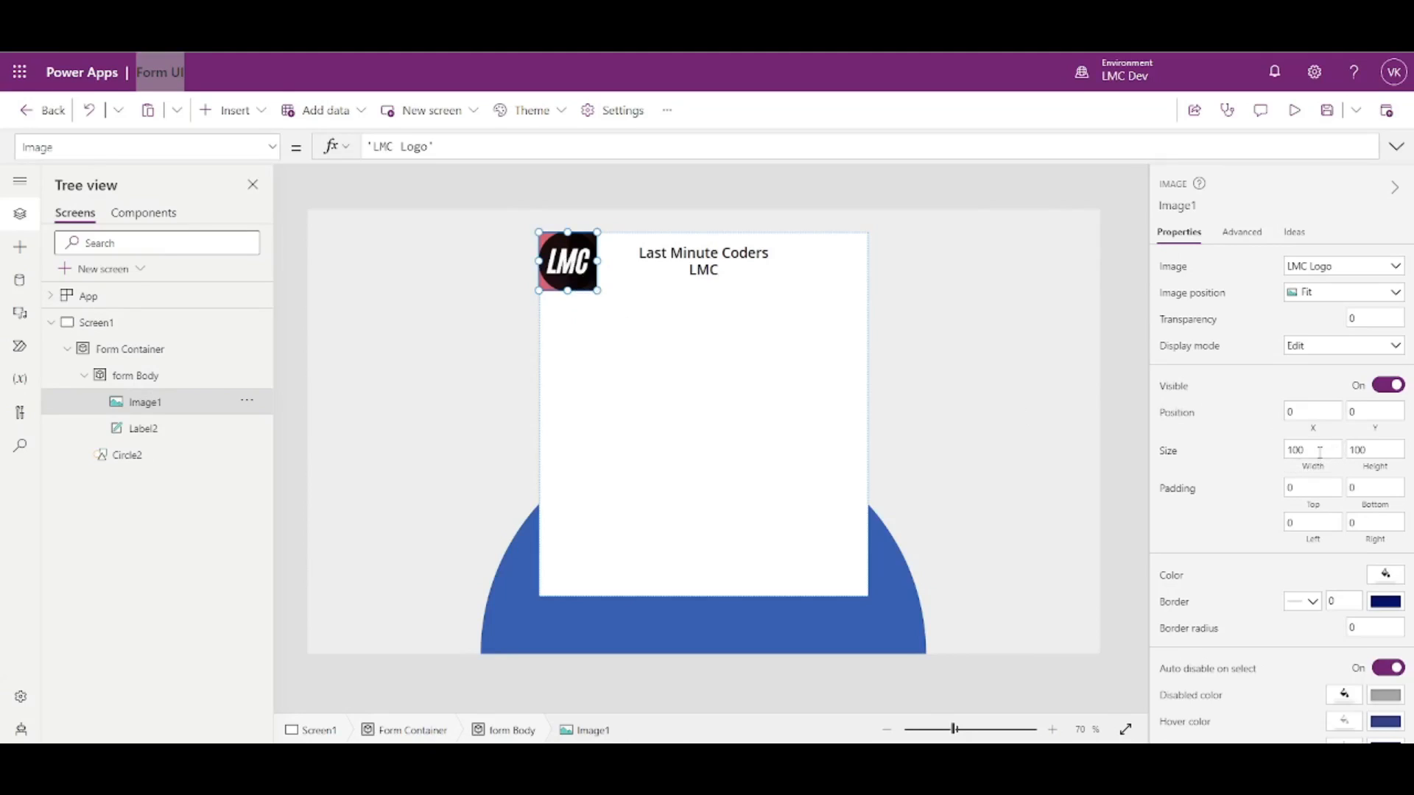
scroll(1318, 582, "down", 2)
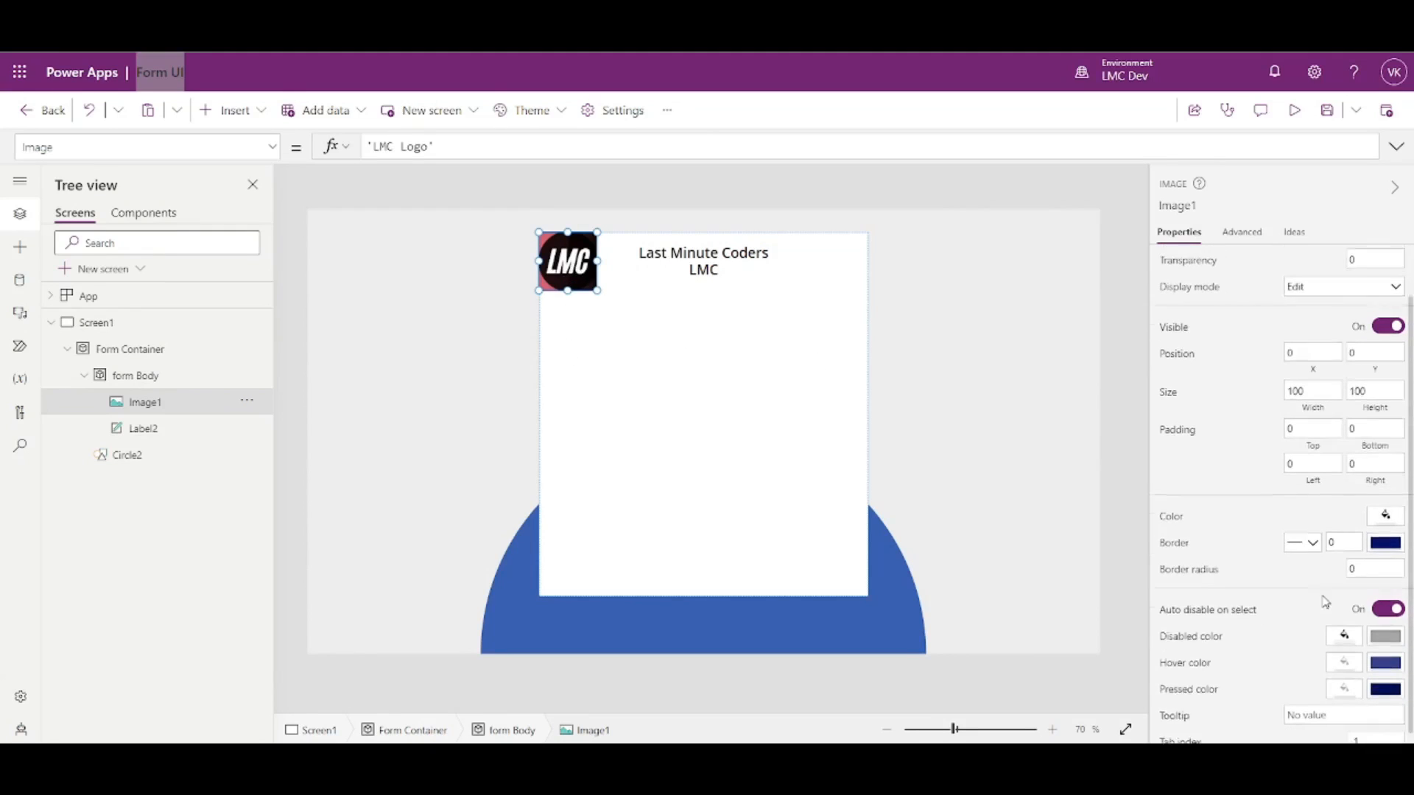
left_click(1385, 559)
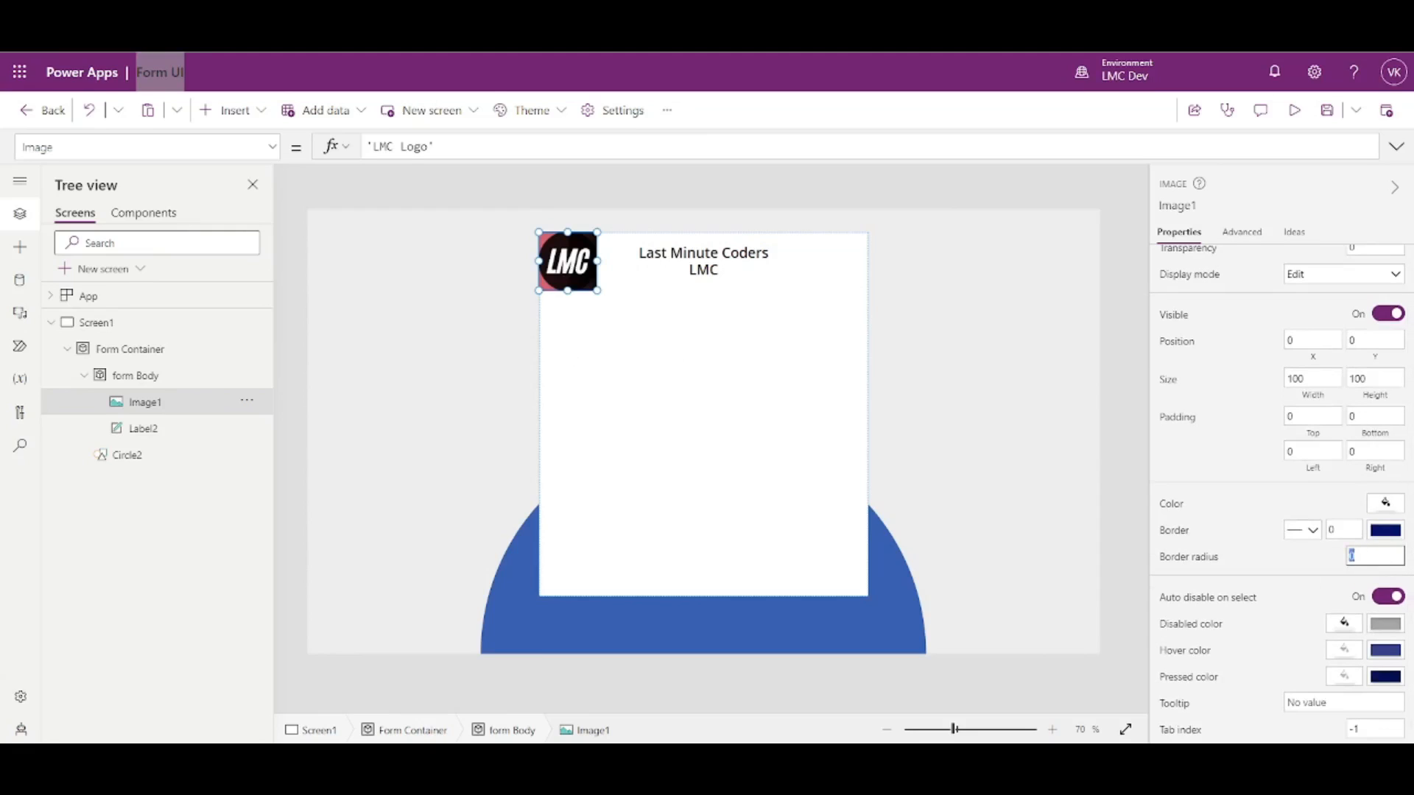
left_click(1318, 563)
- Reselect the logo and resize it by dragging its top-left corner handle
left_click(938, 317)
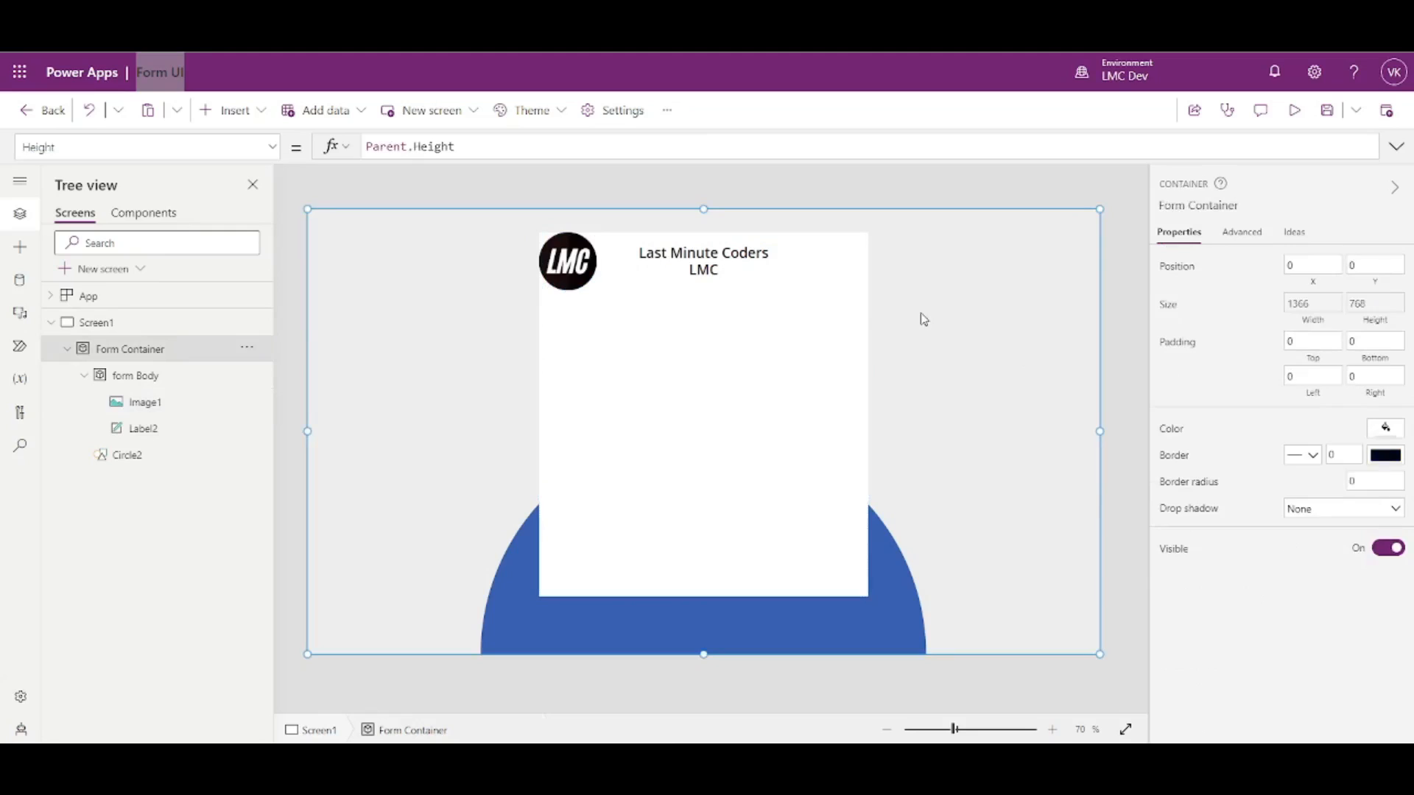
left_click(569, 283)
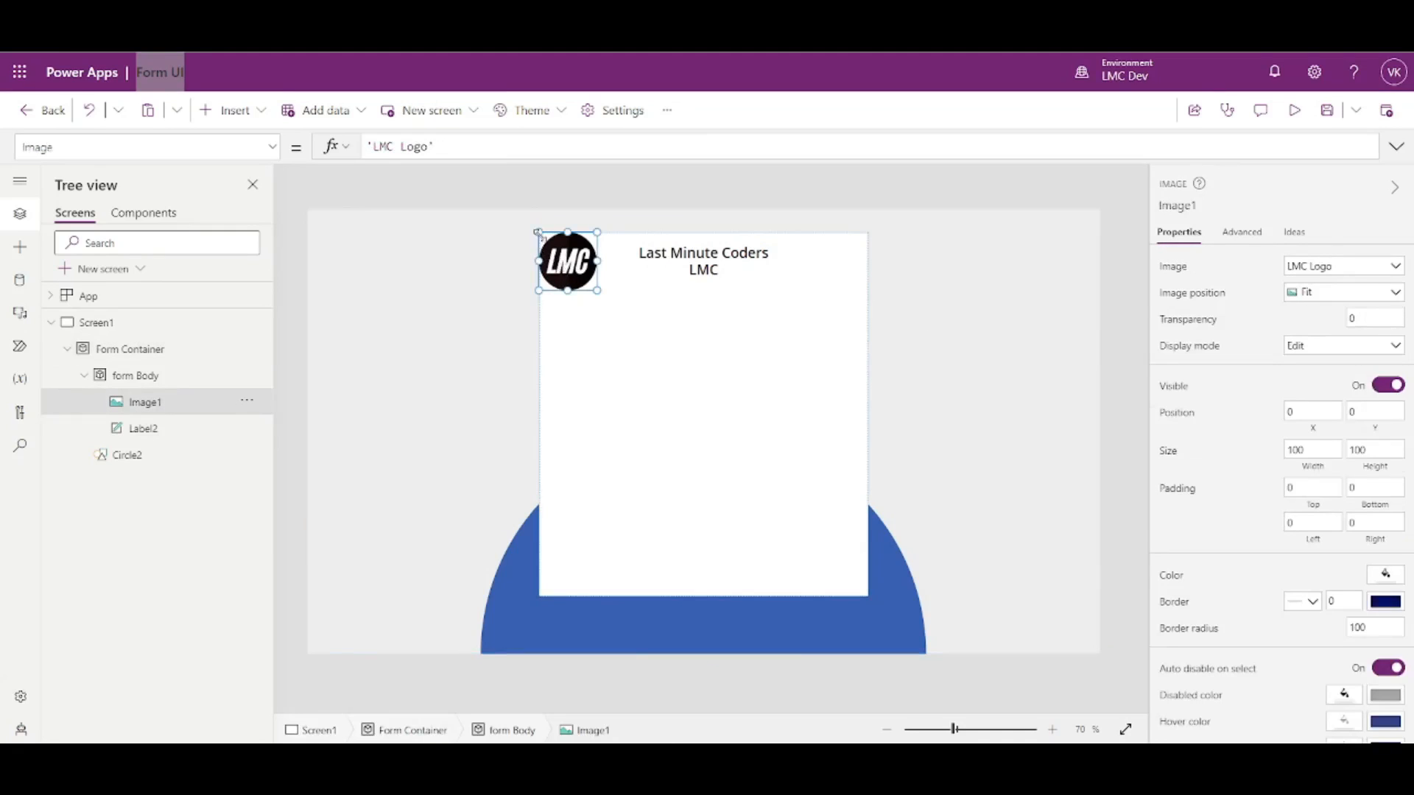
left_click_drag(540, 233, 577, 268)
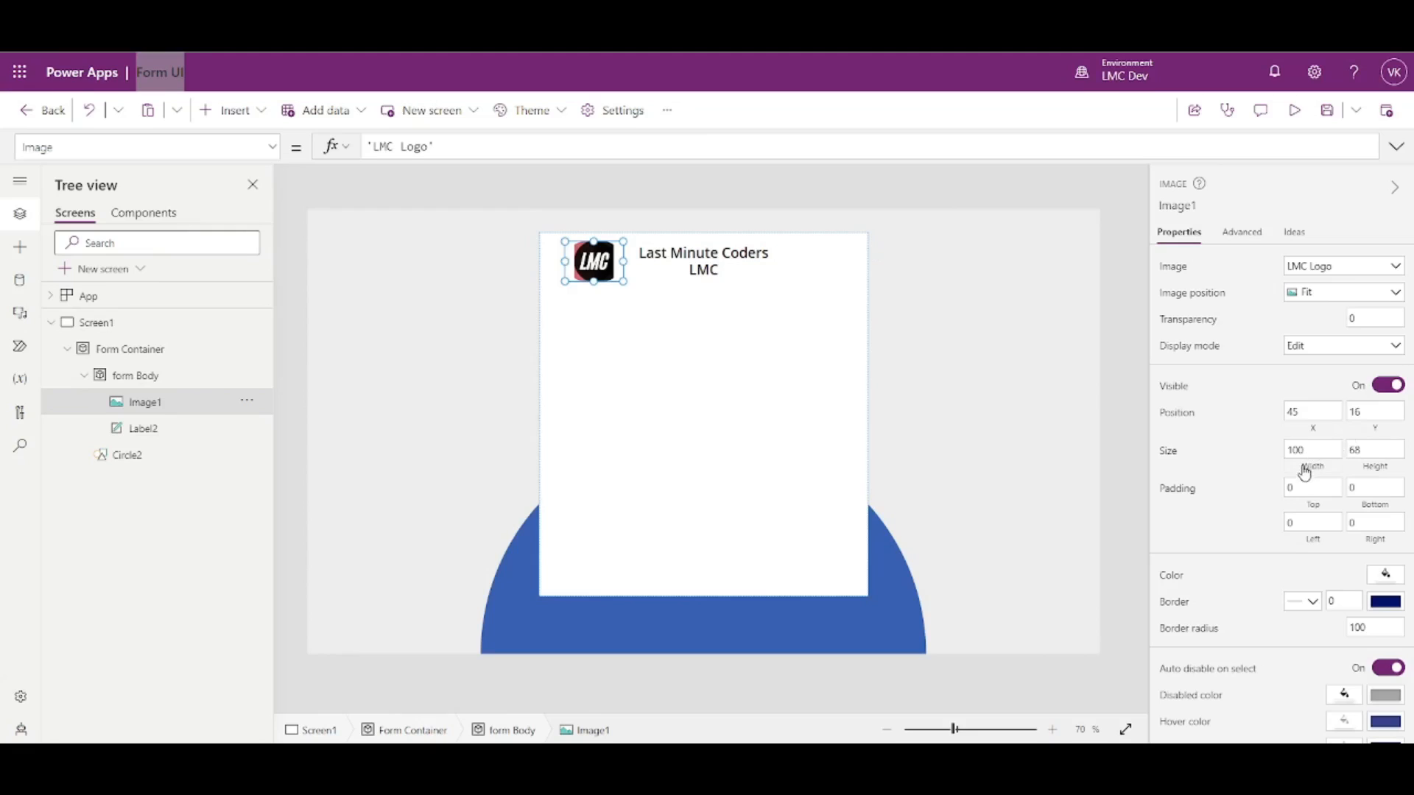
left_click_drag(1316, 448, 1272, 449)
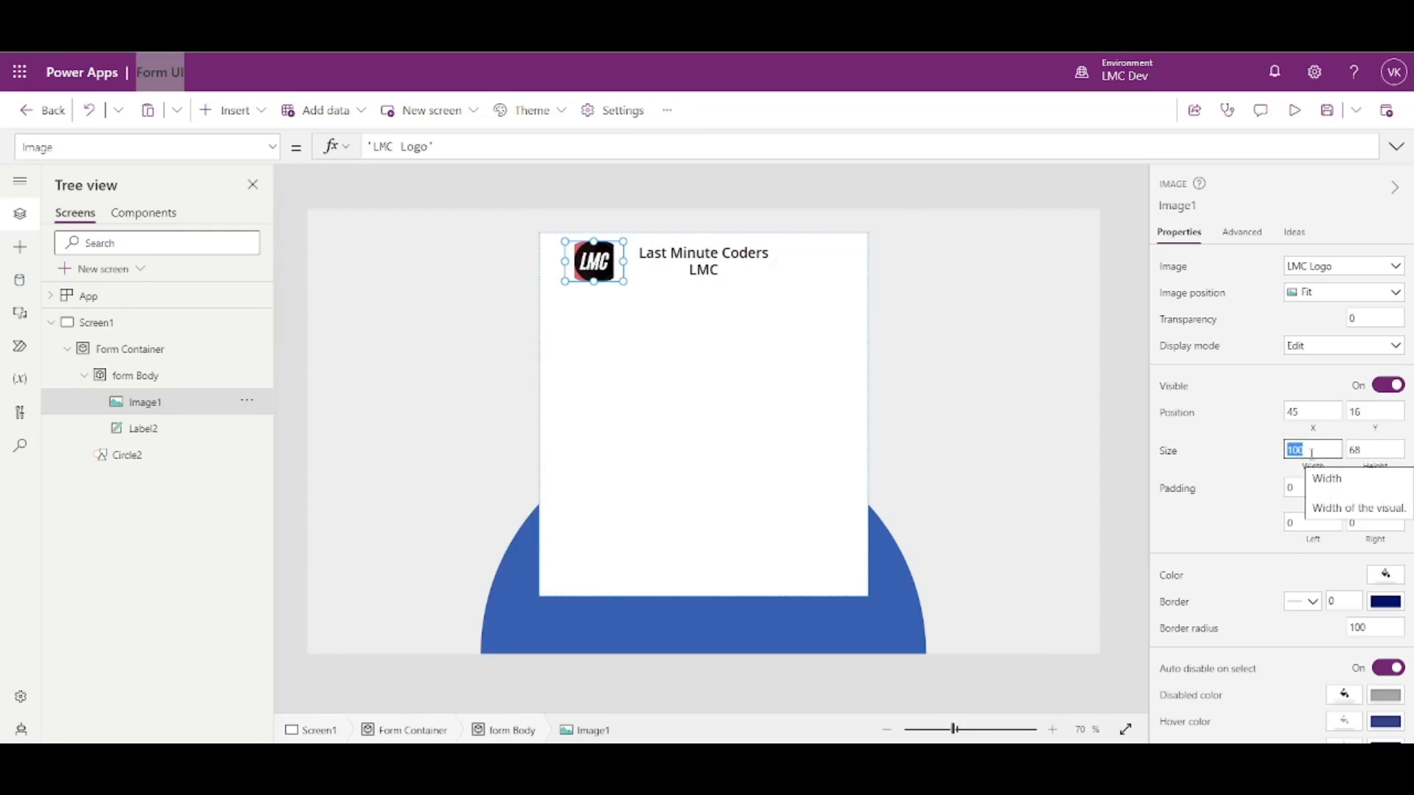
left_click(781, 271)
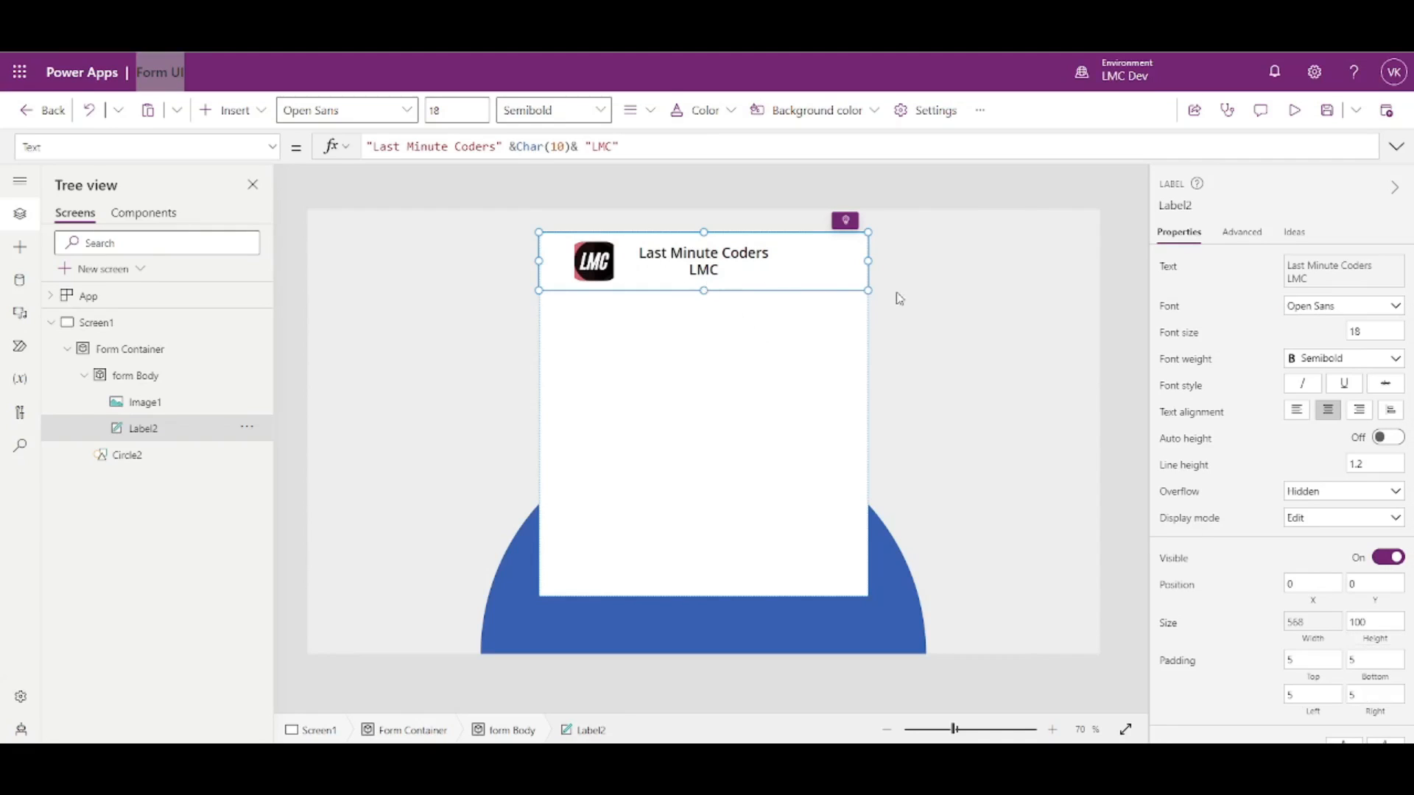
left_click(977, 319)
left_click(575, 269)
- Set the logo's width and height to 80 so it shows as a circle
left_click(1311, 450)
type("80")
key("Tab")
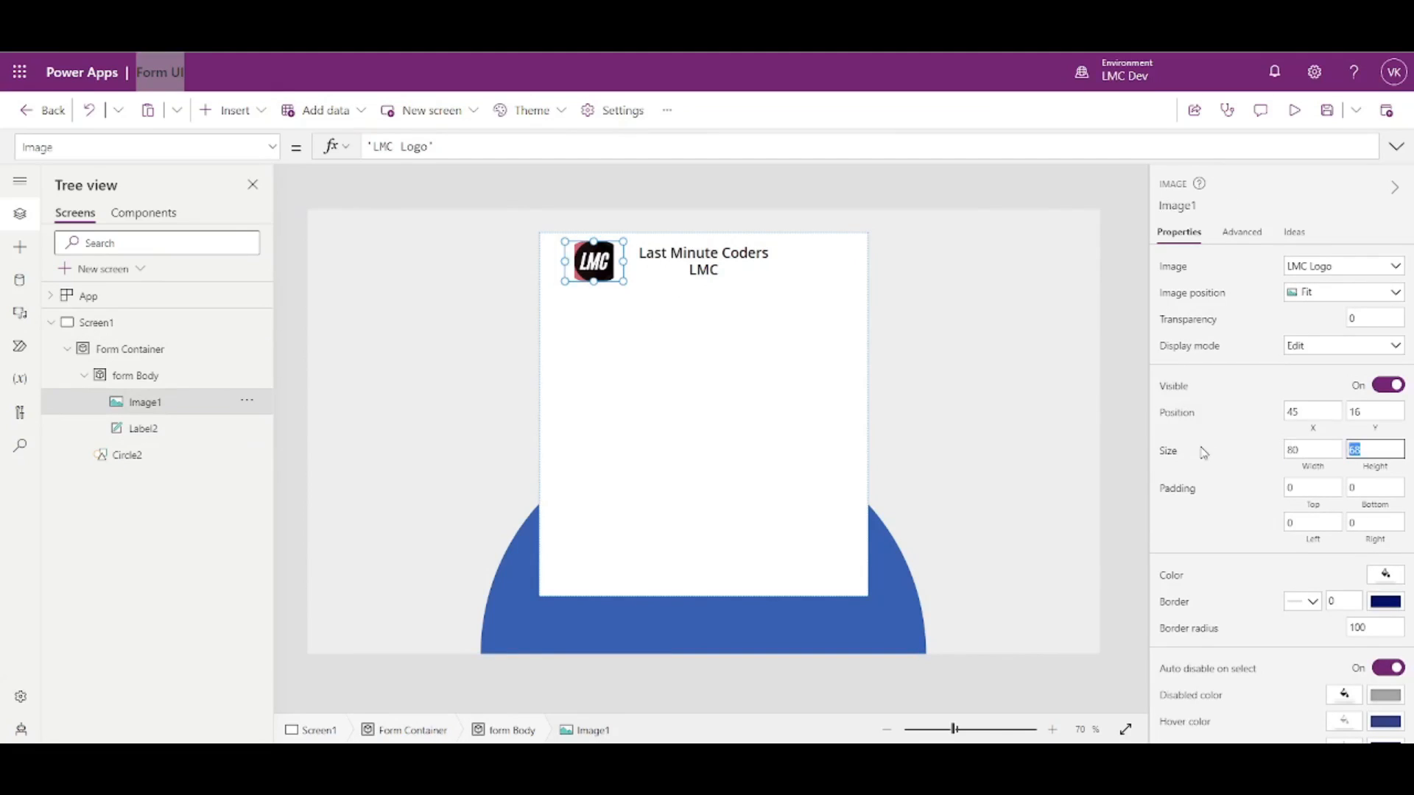
type("80")
left_click(1228, 455)
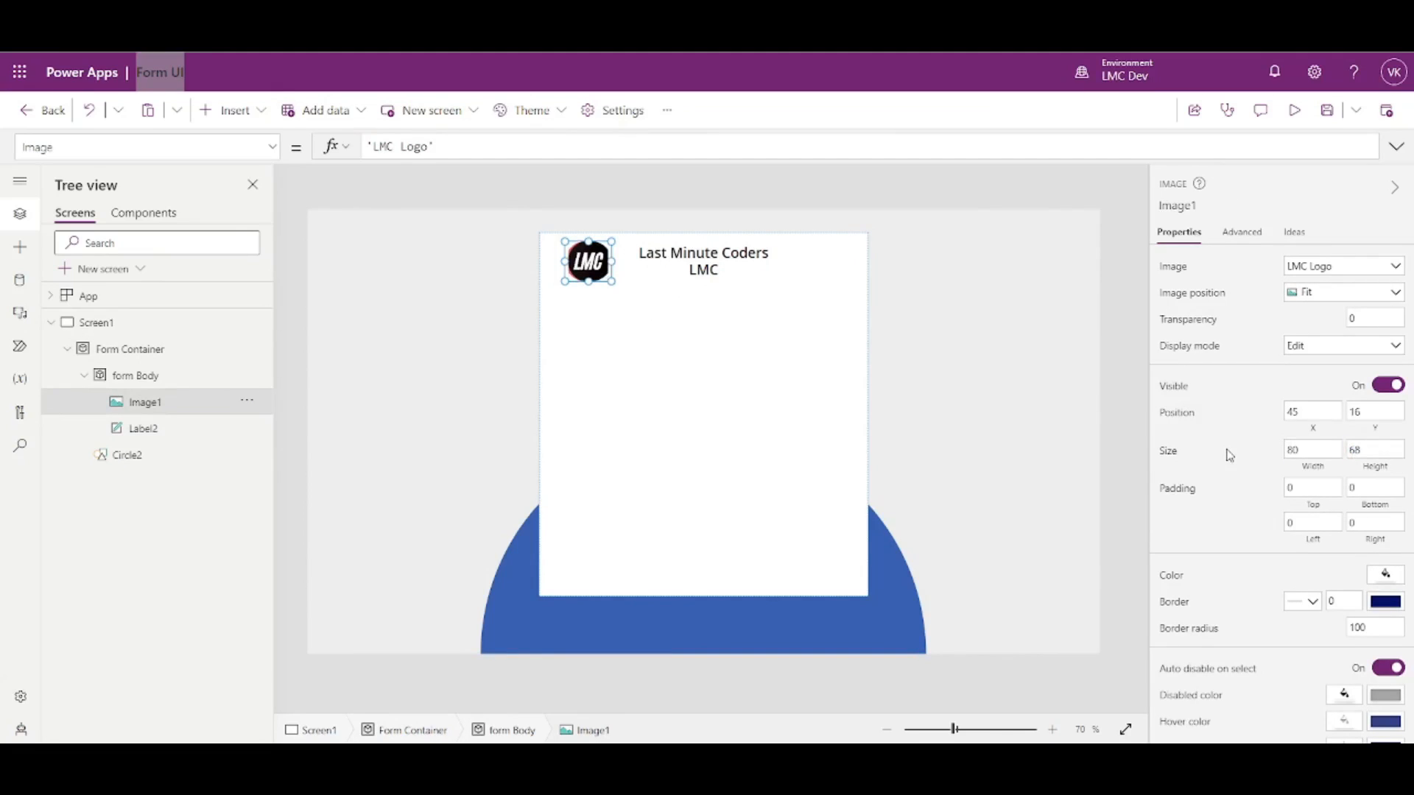
left_click(1386, 448)
type("80")
left_click(1243, 464)
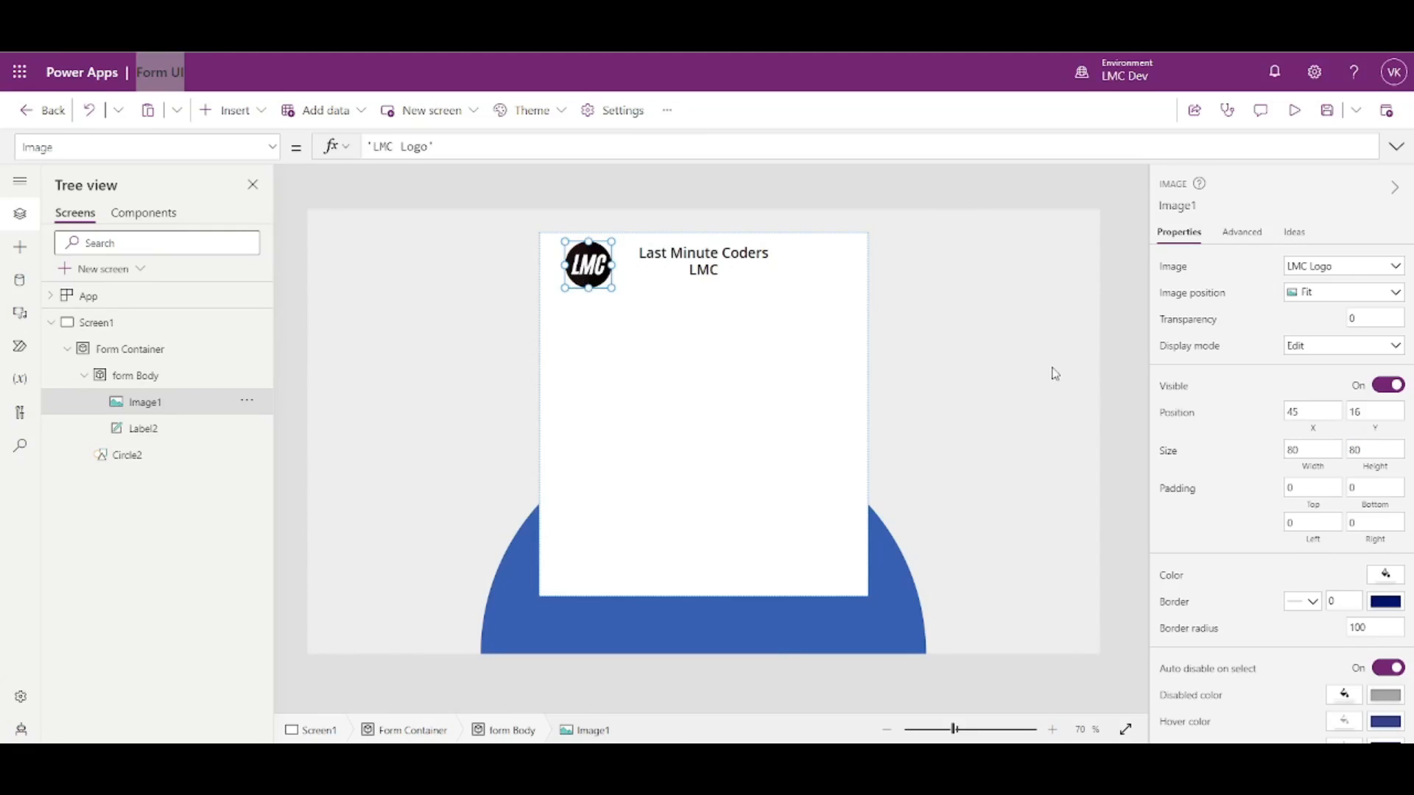
left_click(1108, 378)
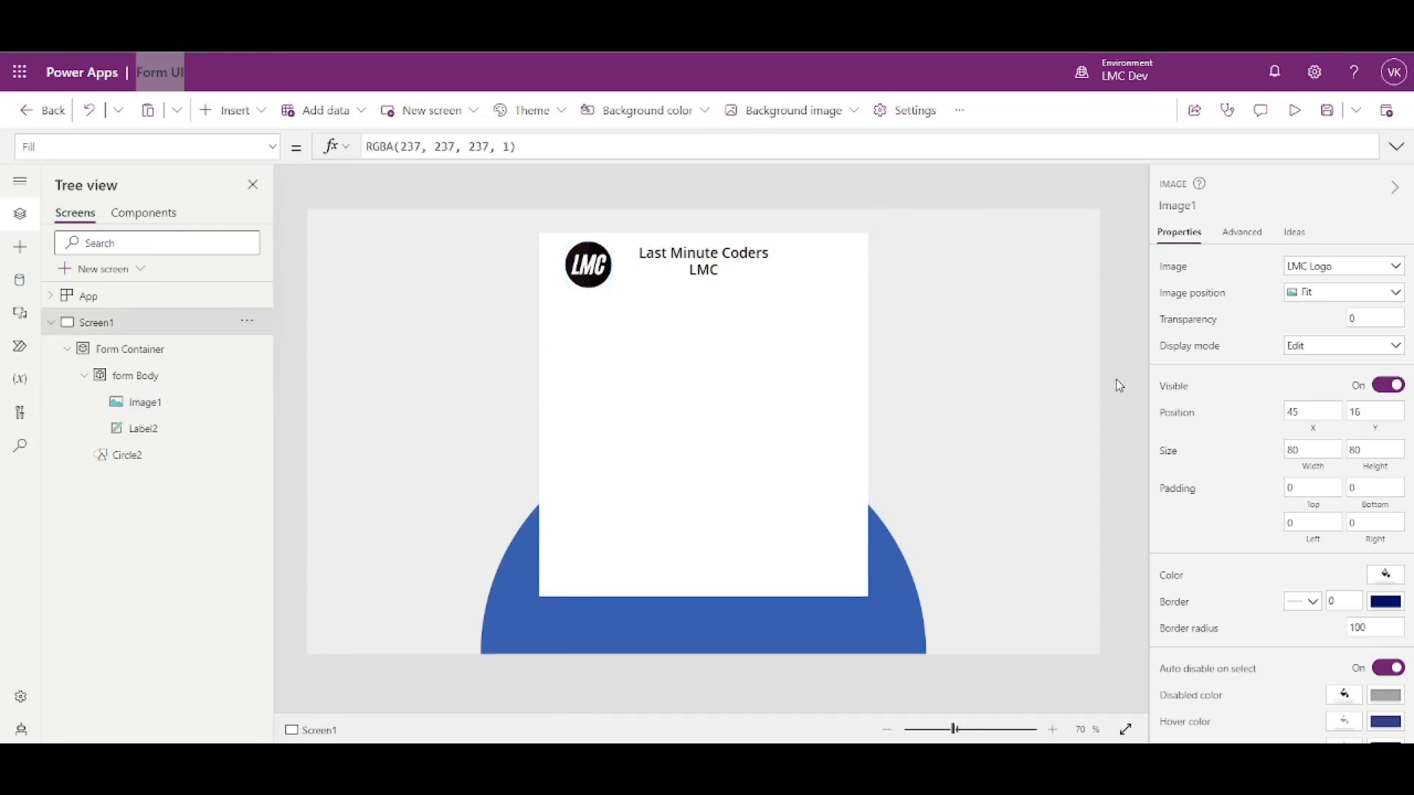
- Fill the header title label (Label2) with the dark red theme swatch
left_click(592, 275)
left_click(675, 272)
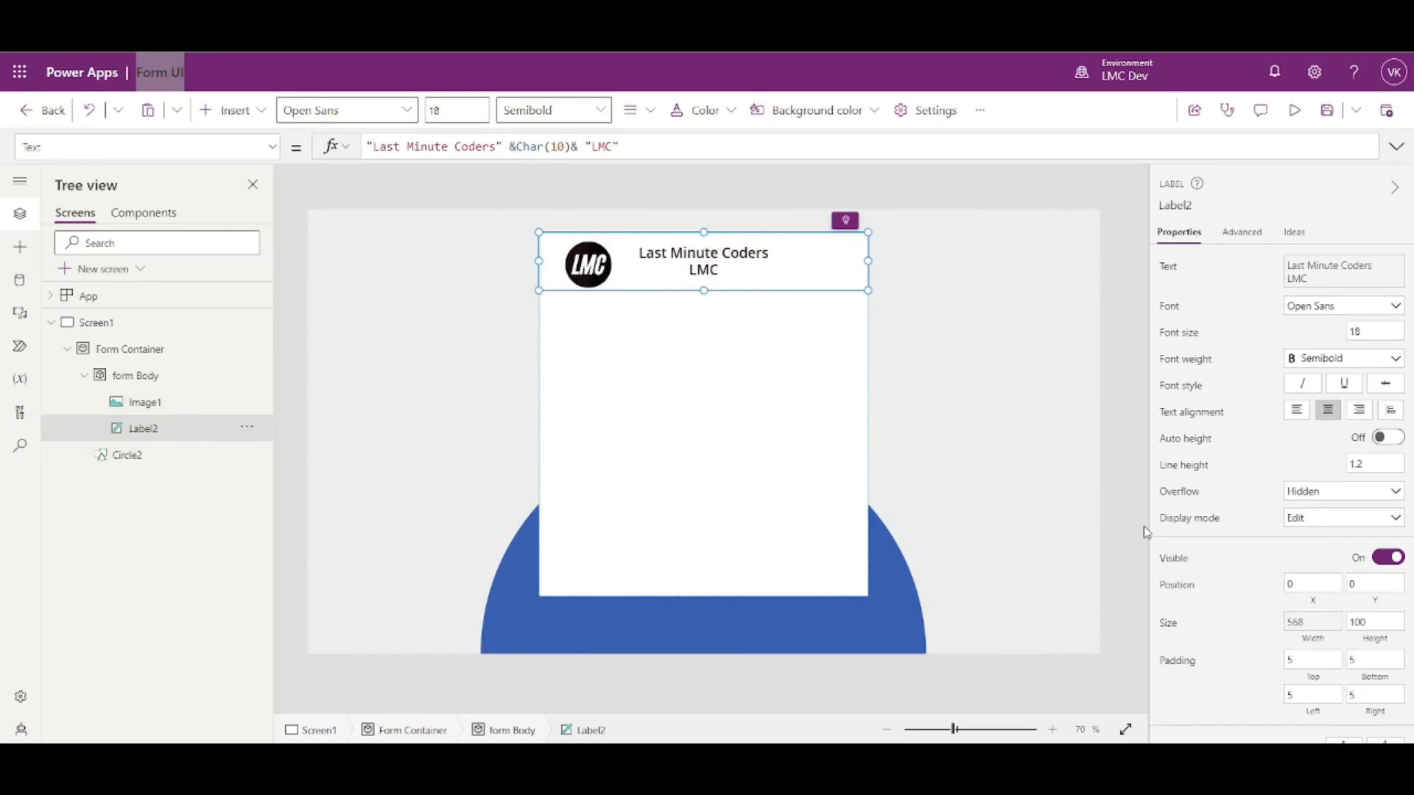
left_click(1376, 642)
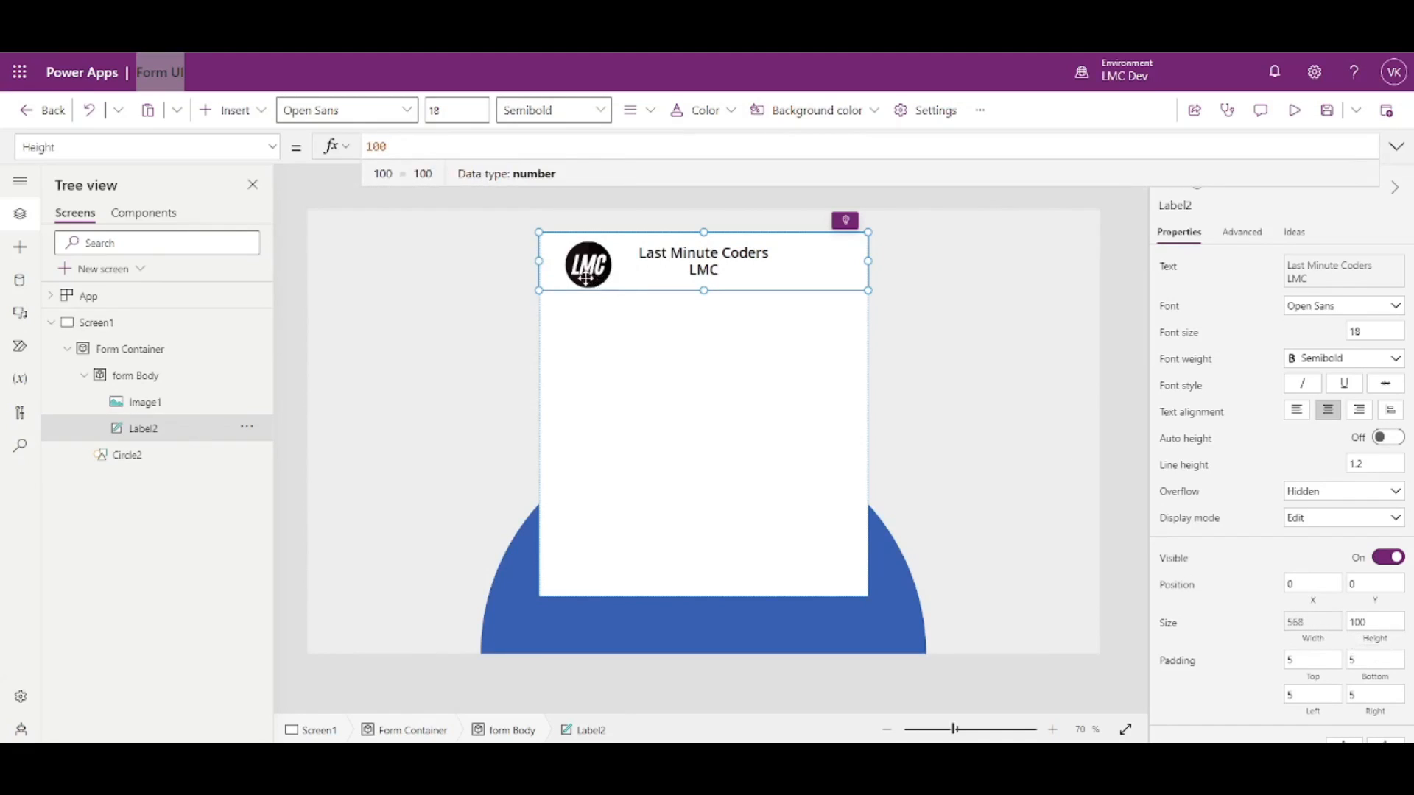
left_click(1113, 321)
left_click(573, 293)
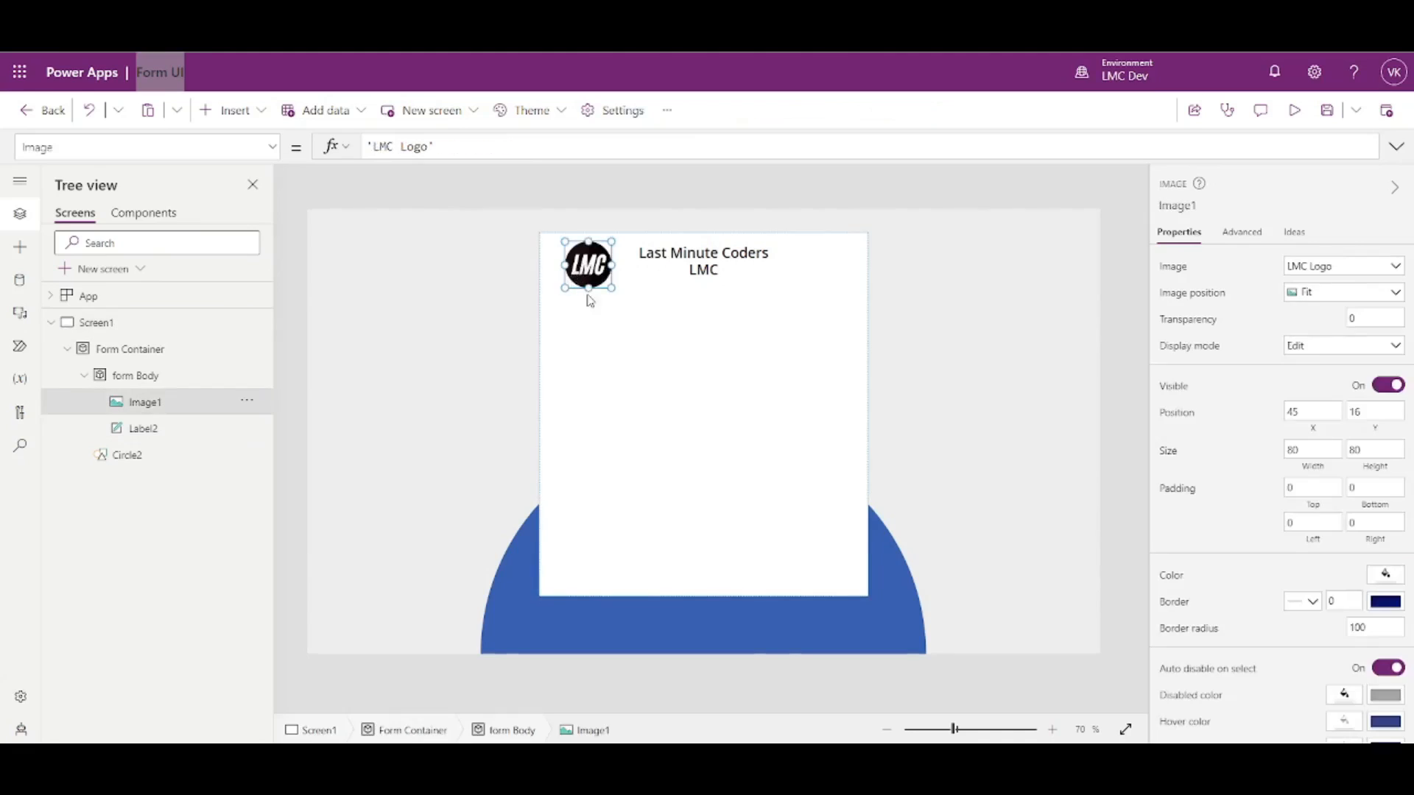
left_click(772, 276)
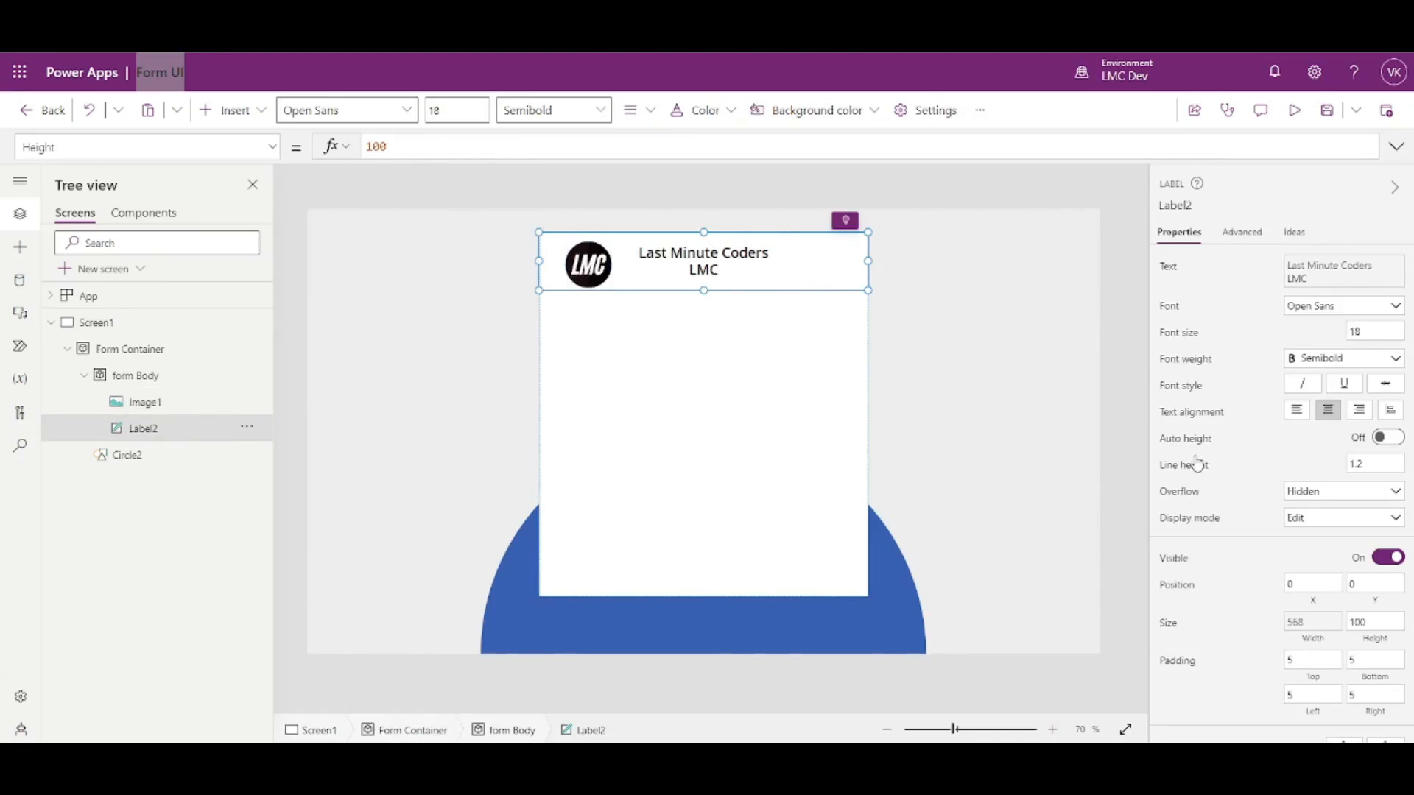
scroll(1281, 479, "down", 3)
left_click(1386, 504)
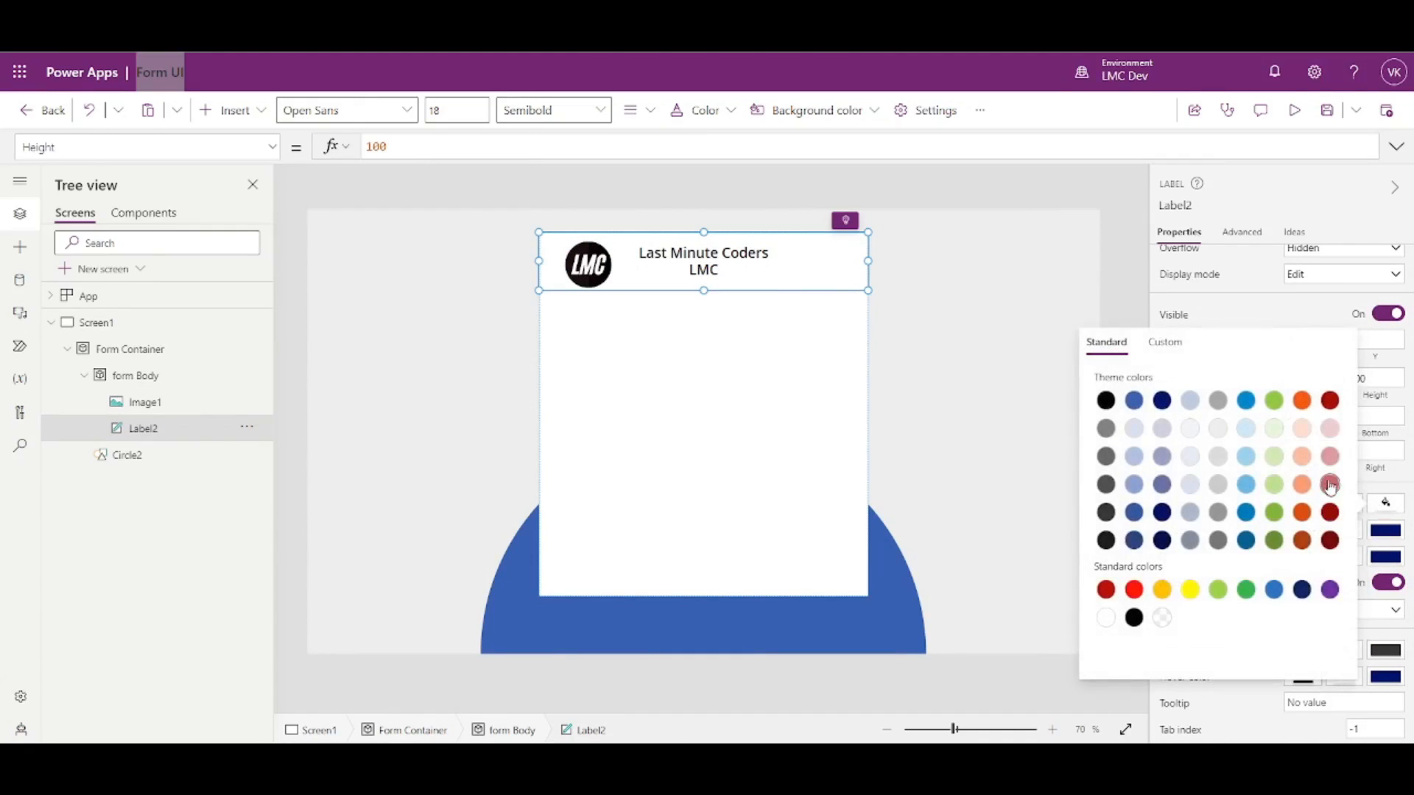
left_click(1330, 401)
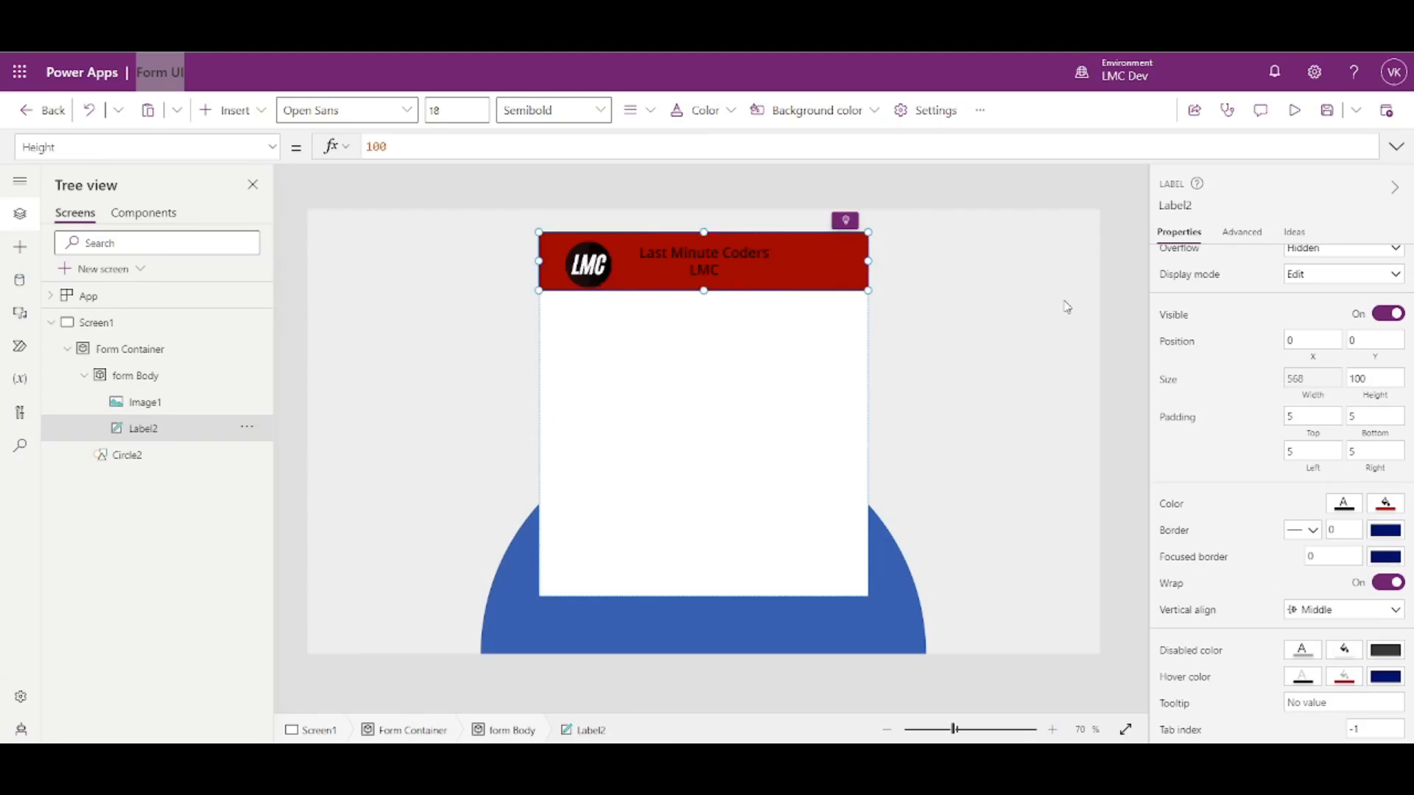
left_click(602, 267)
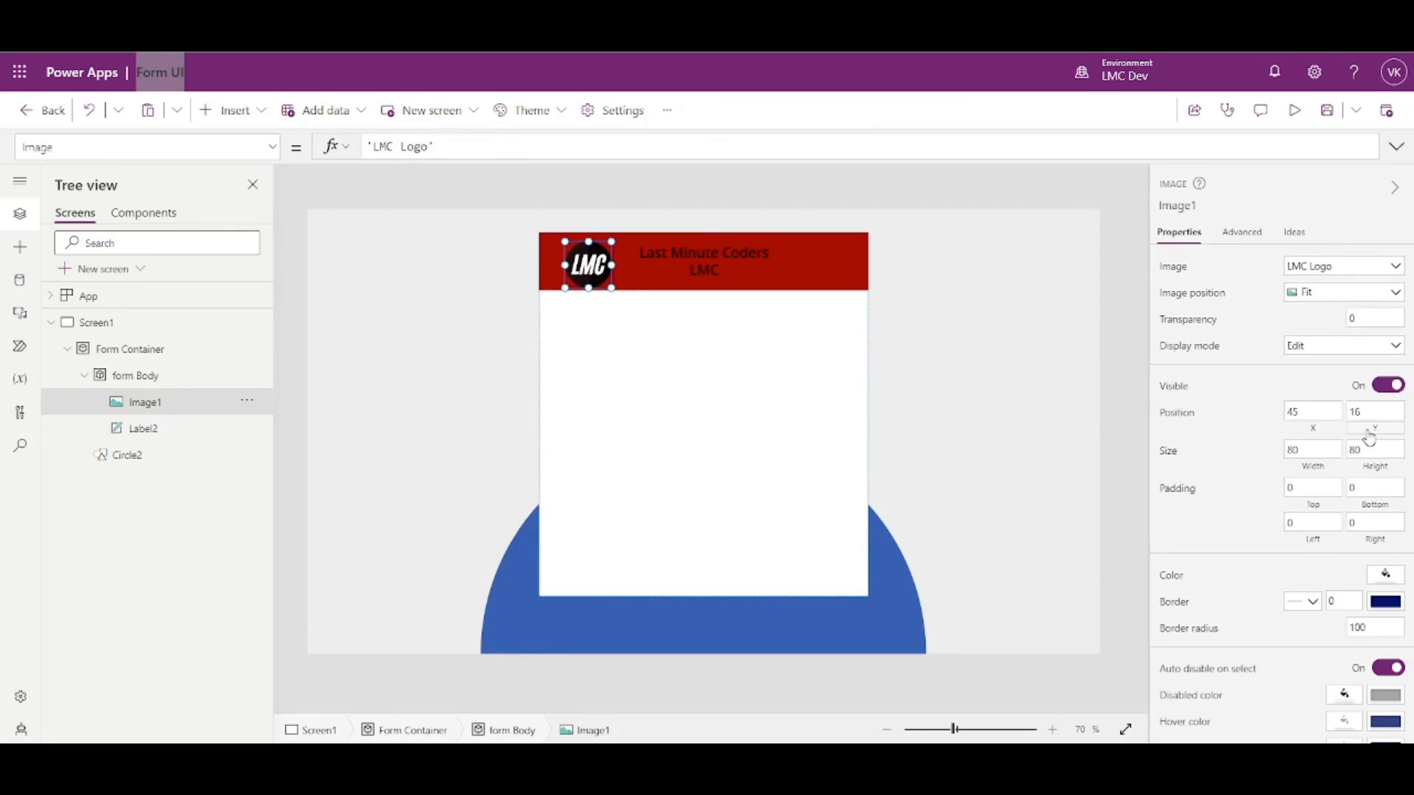
- Replace the logo's Y value of 16 with the formula Parent.Height/2-Self.Height/2
left_click(1368, 434)
key("ctrl+a")
type("Parent.H")
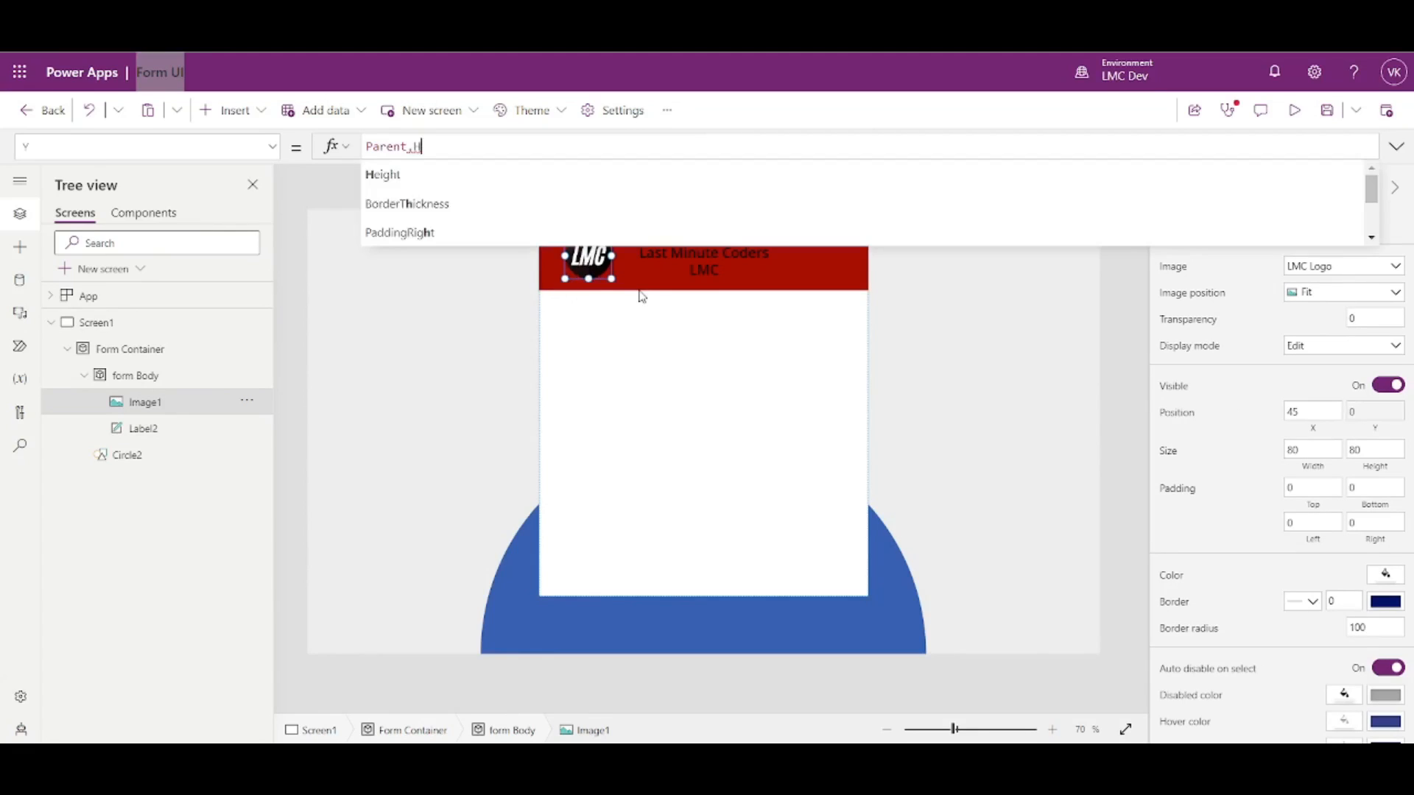
type("eight/2-Self")
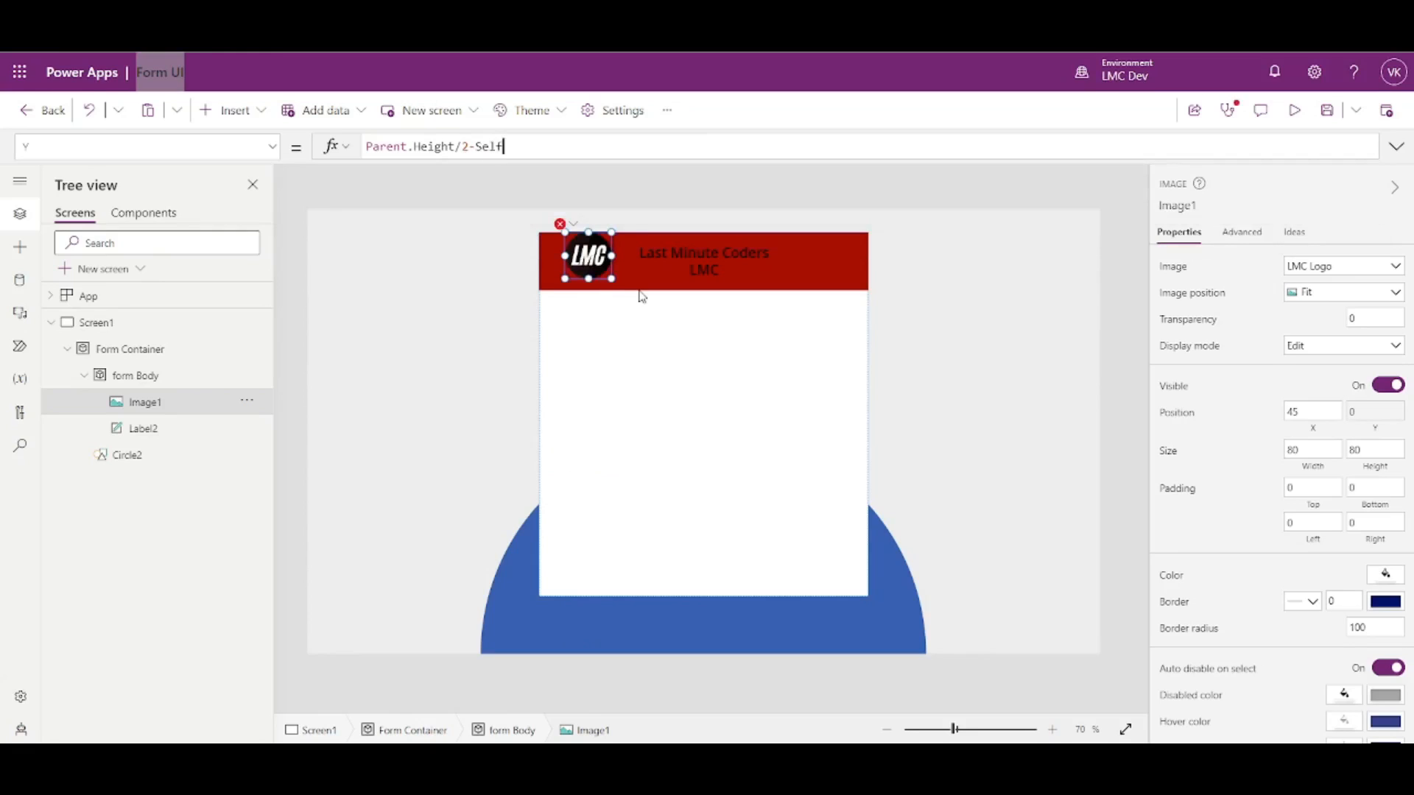
type(".Height/2")
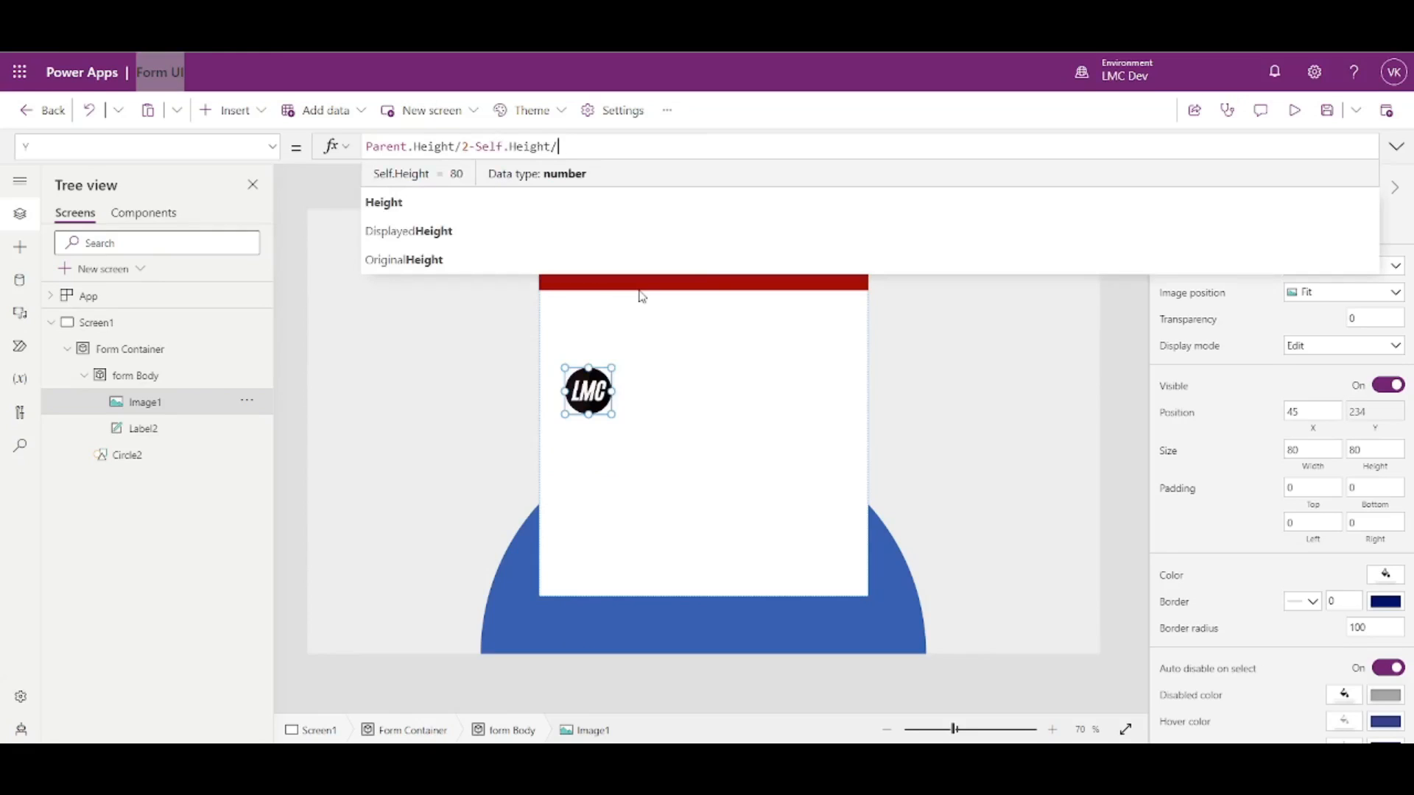
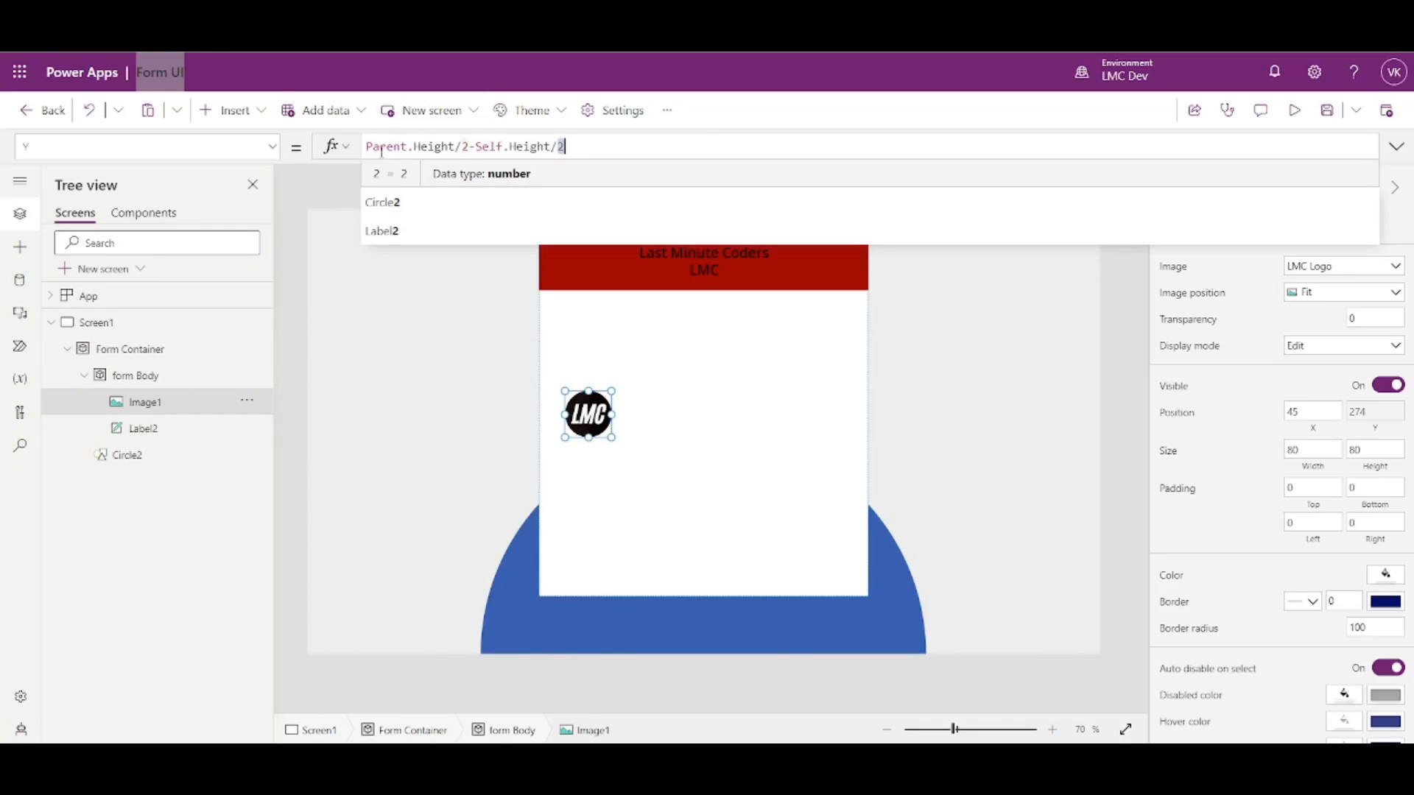
- Change the logo's Y formula to Label2.Height/2-Self.Height/2, then check the Form Container and title label
double_click(382, 147)
type("Label2")
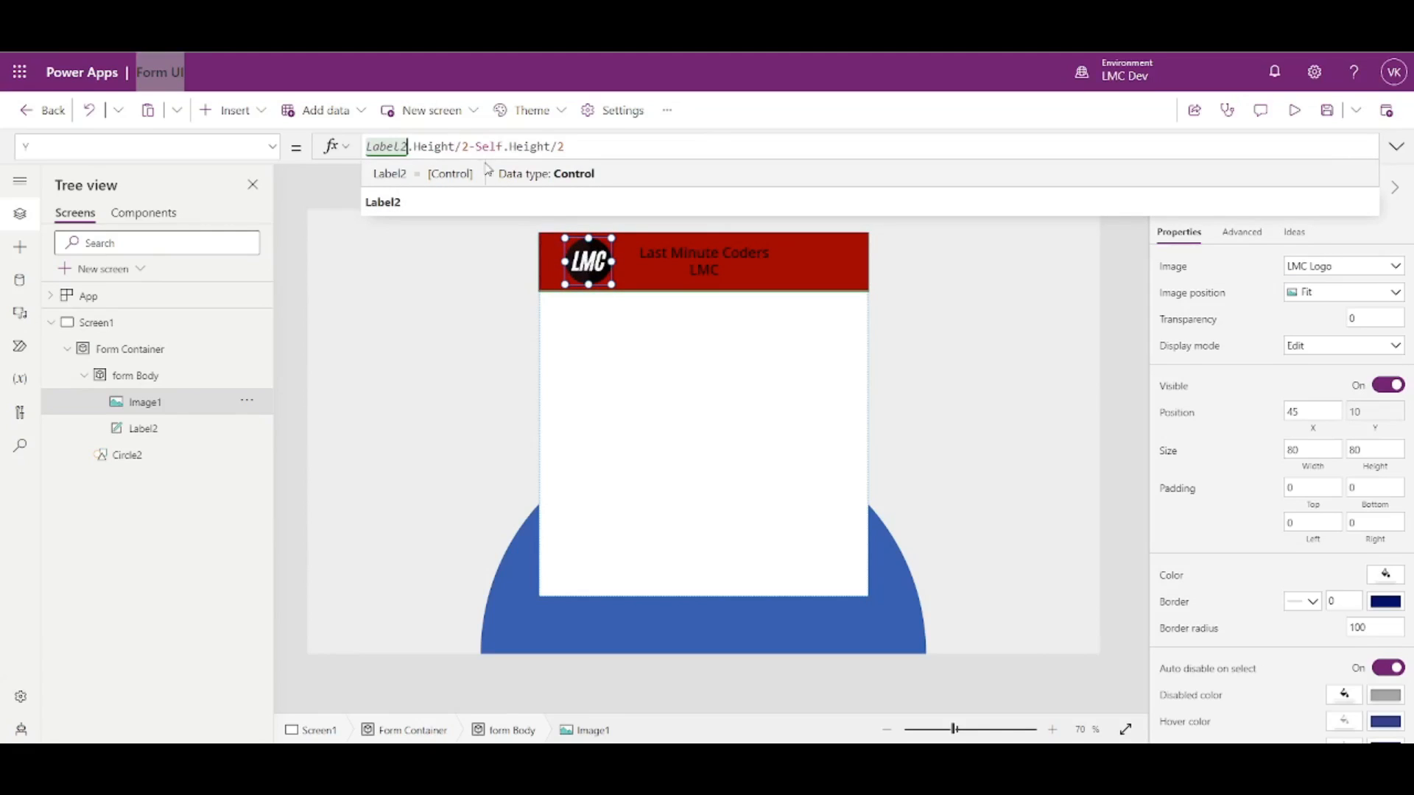
left_click(971, 341)
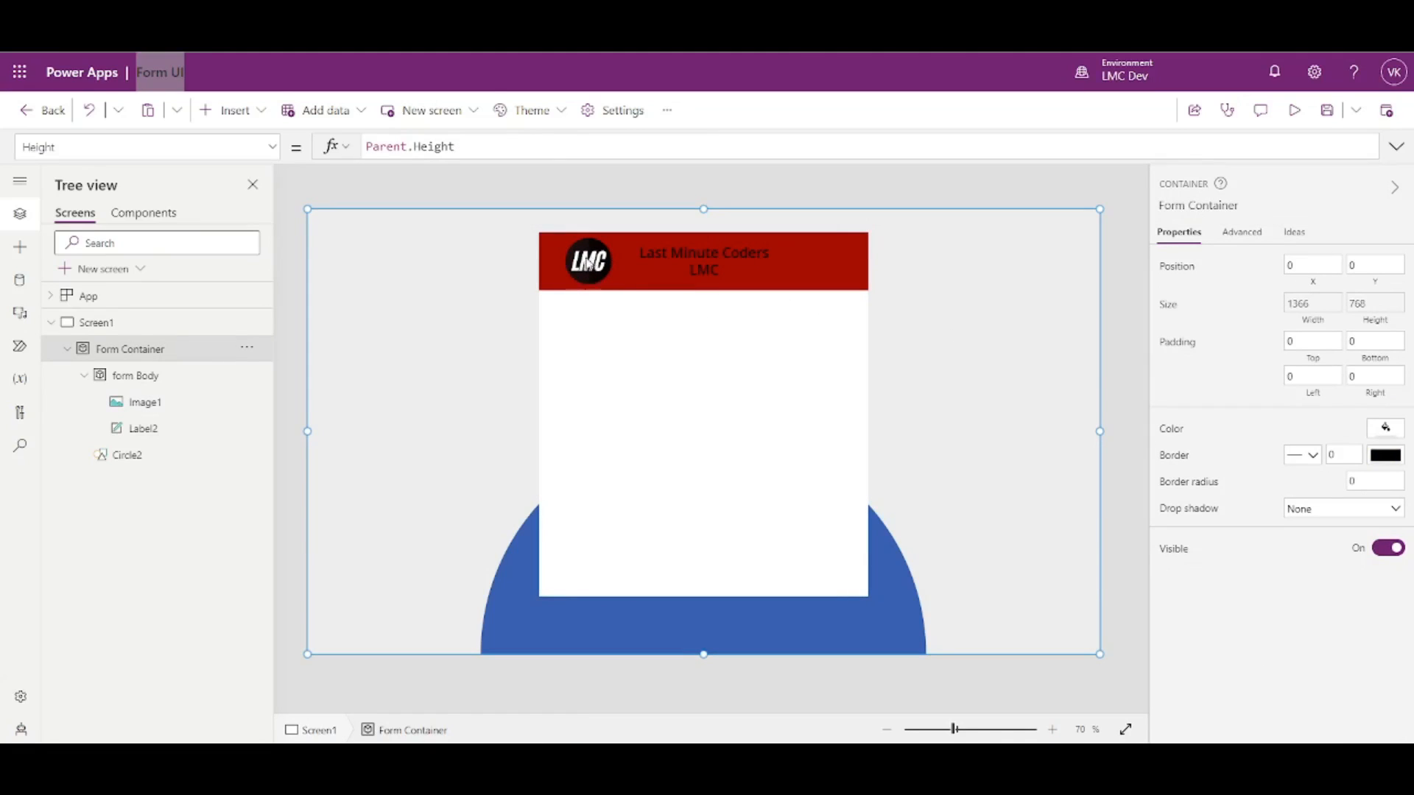
left_click(829, 272)
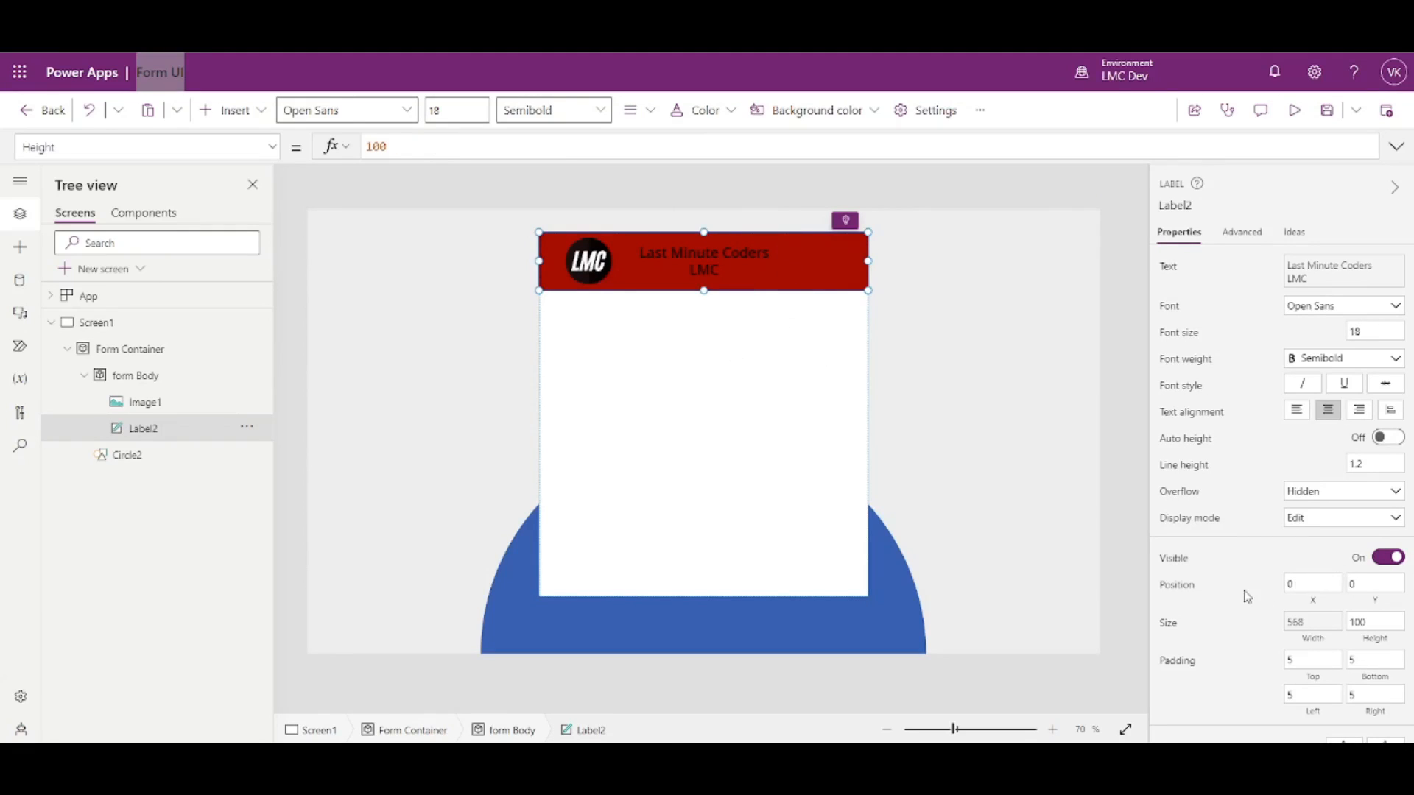
- Swap the title label's dark red fill for a pale theme swatch
scroll(1348, 636, "down", 3)
left_click(1387, 502)
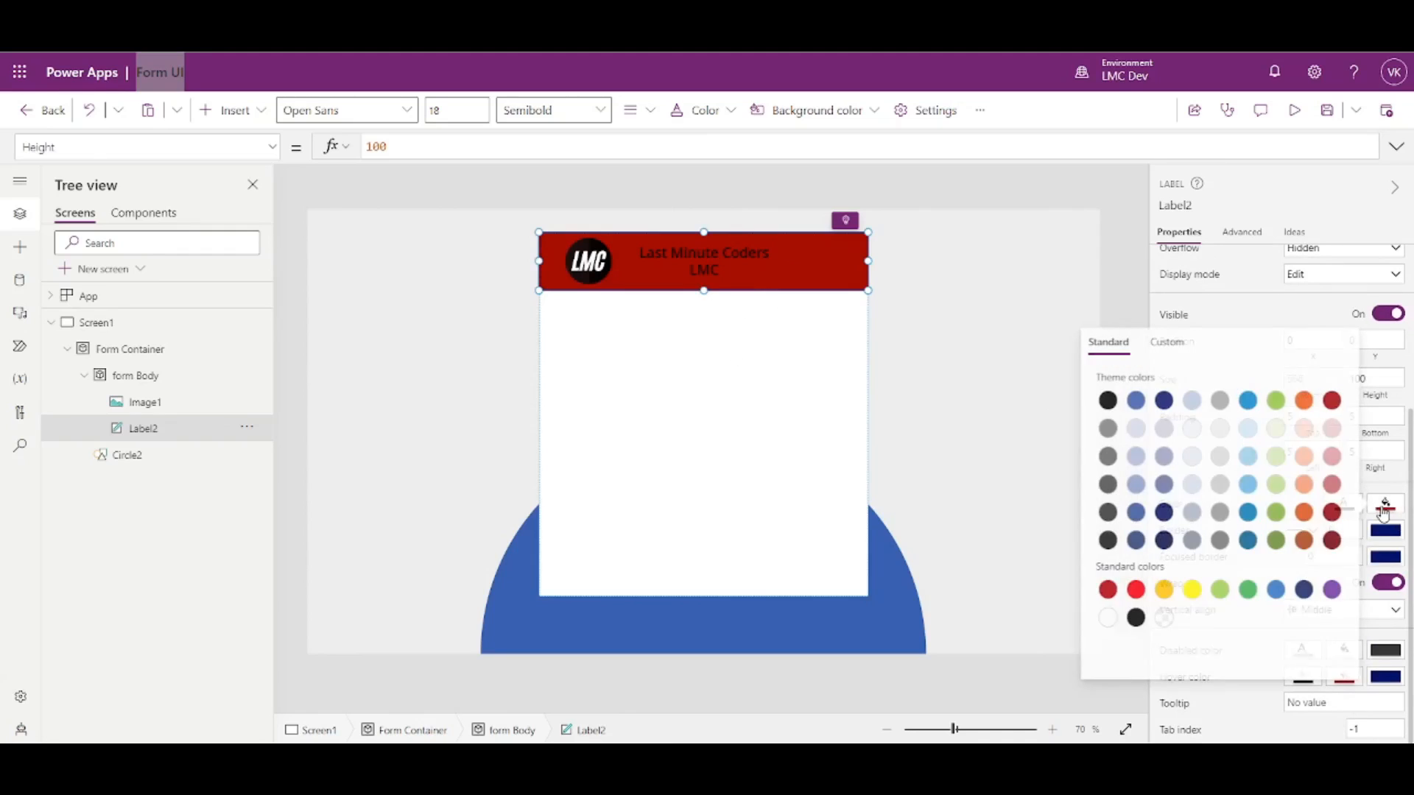
left_click(1248, 430)
left_click(1246, 429)
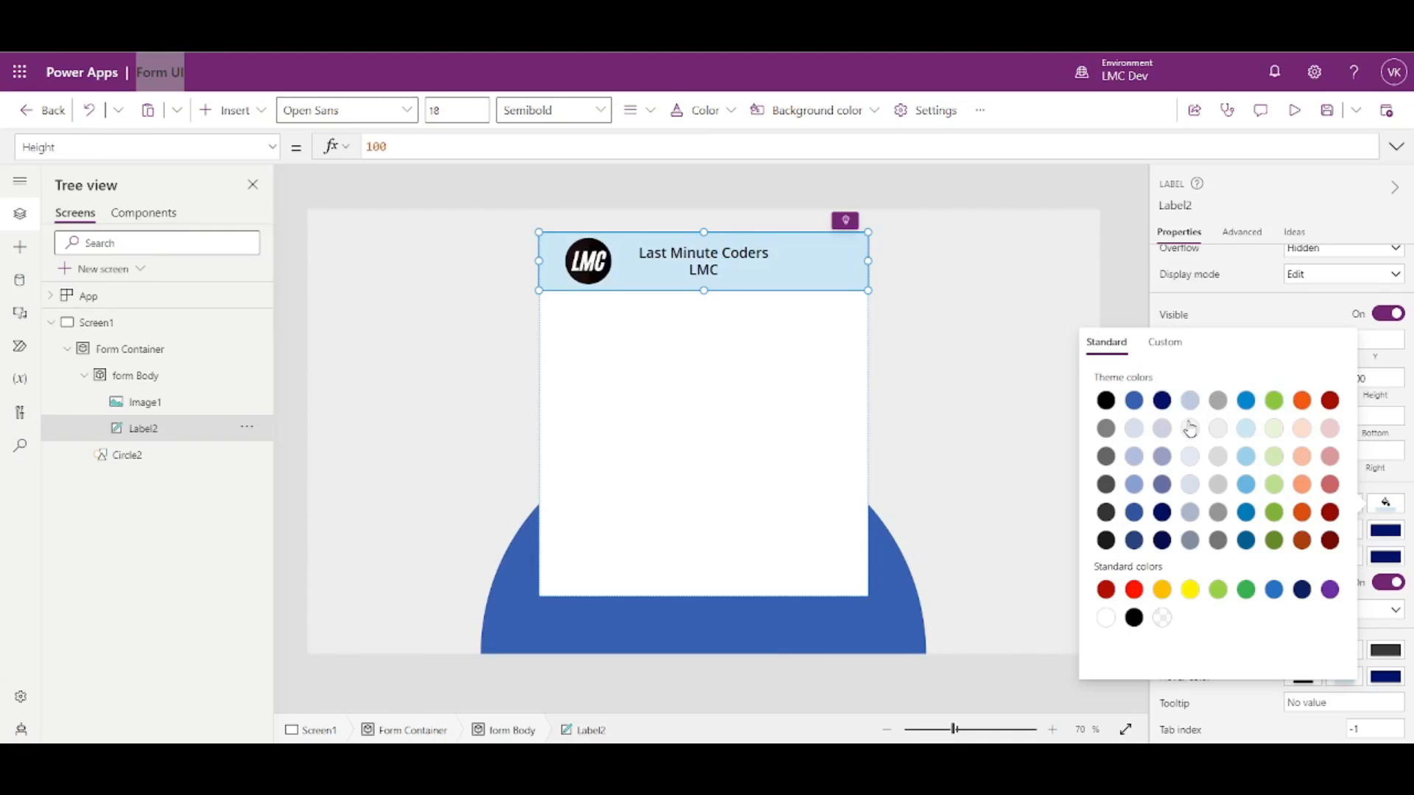
left_click(1130, 268)
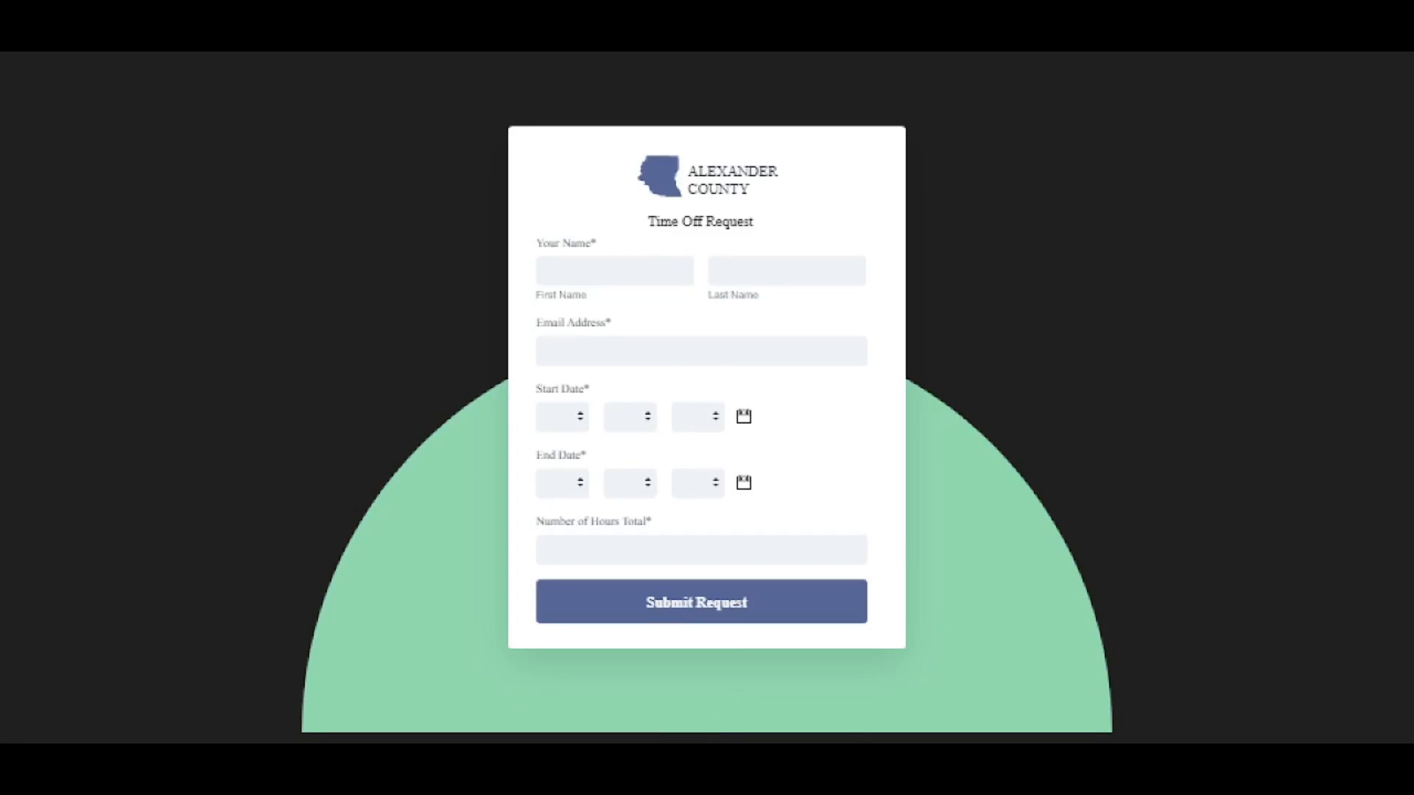
left_click(654, 758)
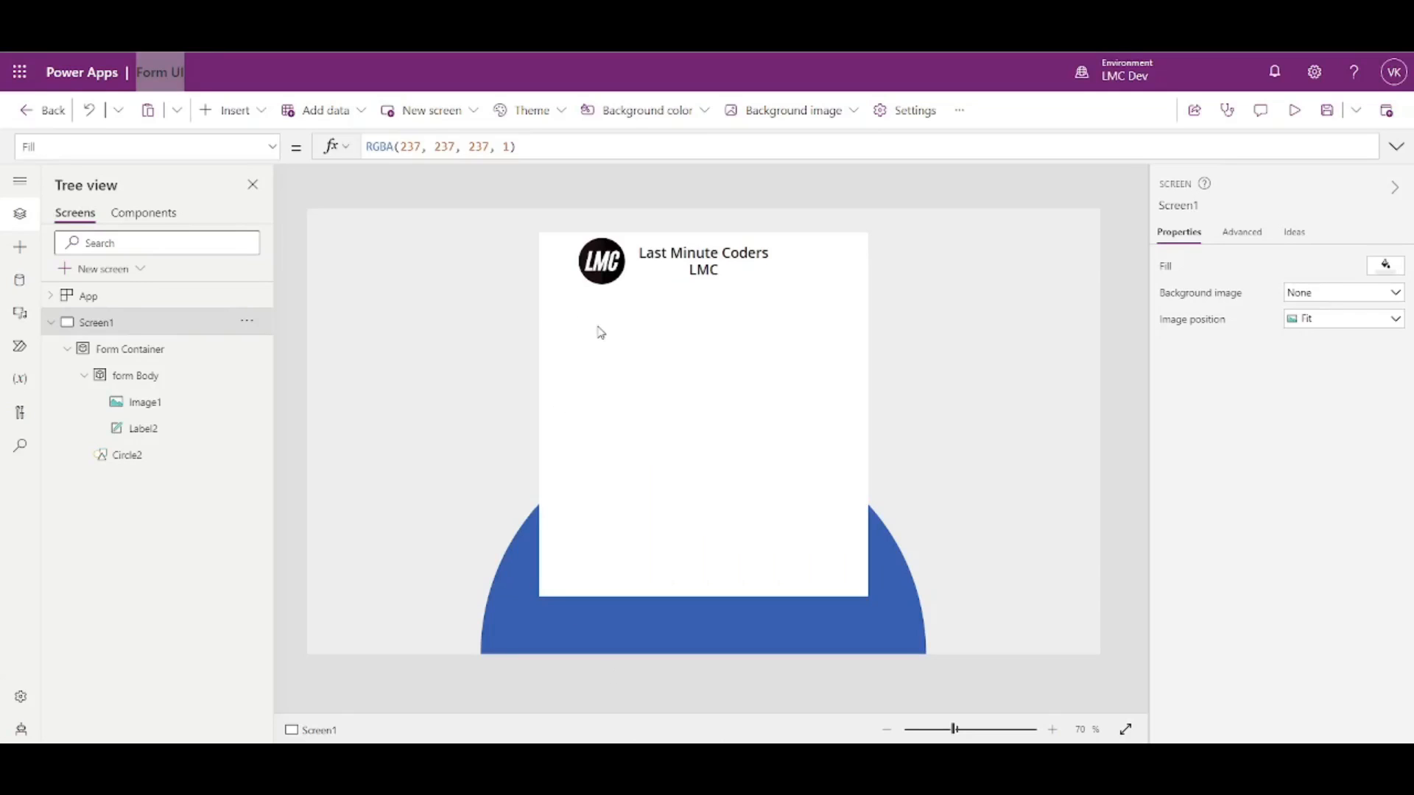
- Duplicate the Last Minute Coders header label and place the copy below the header
left_click(173, 377)
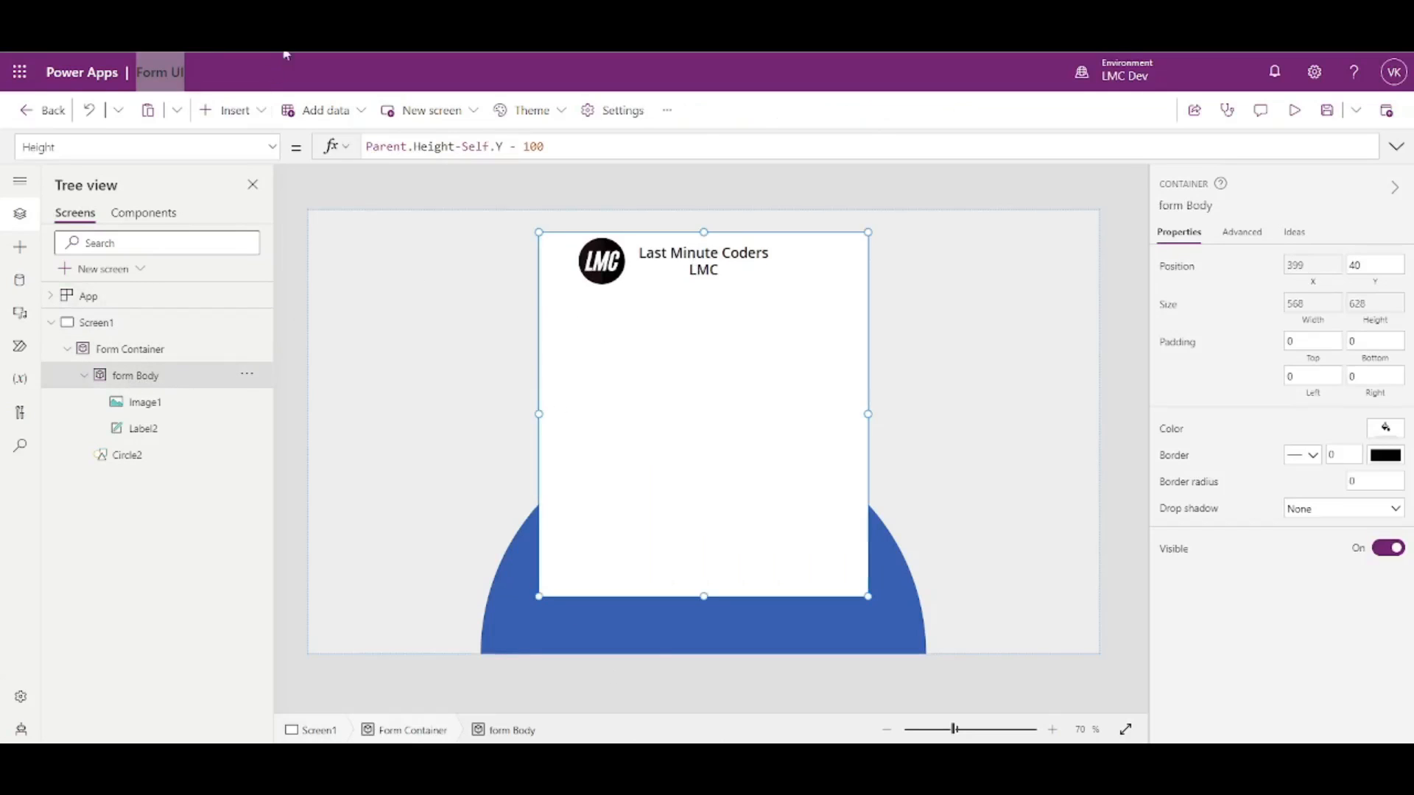
left_click(724, 266)
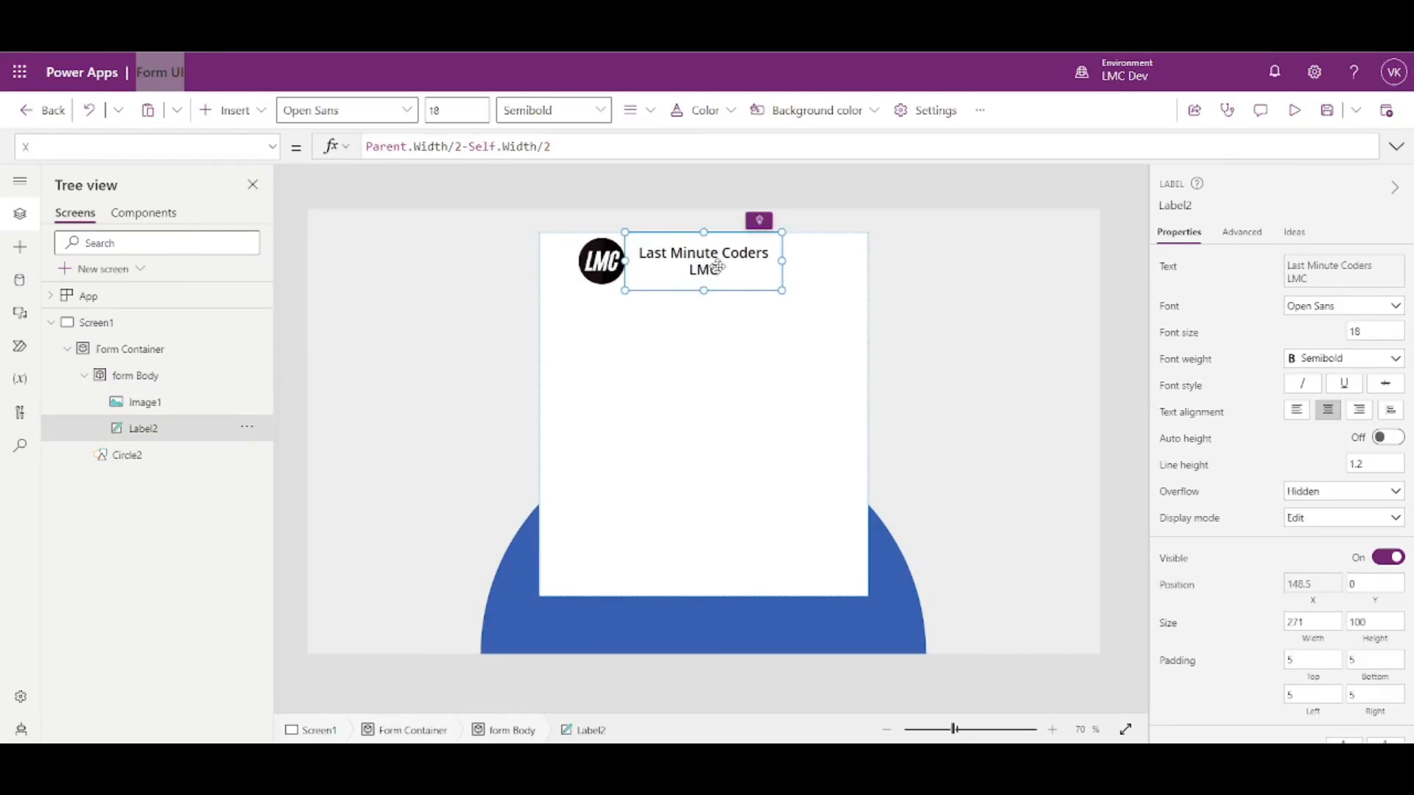
key("ctrl+c")
key("ctrl+v")
left_click_drag(718, 267, 711, 313)
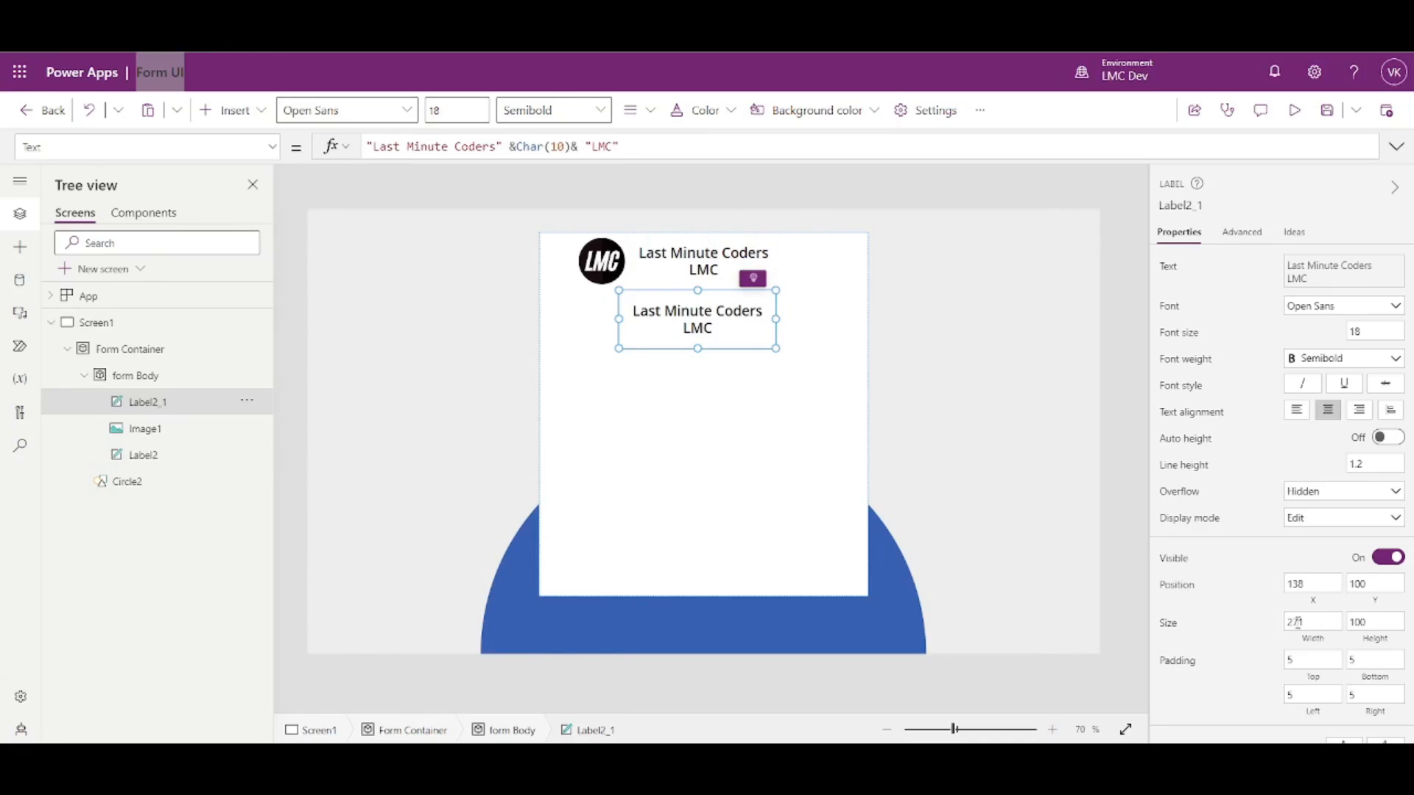
- Set the copied label to X 0, Width Parent.Width and Height 40
left_click(1334, 620)
left_click_drag(1322, 584, 1253, 586)
type("0")
left_click(1314, 641)
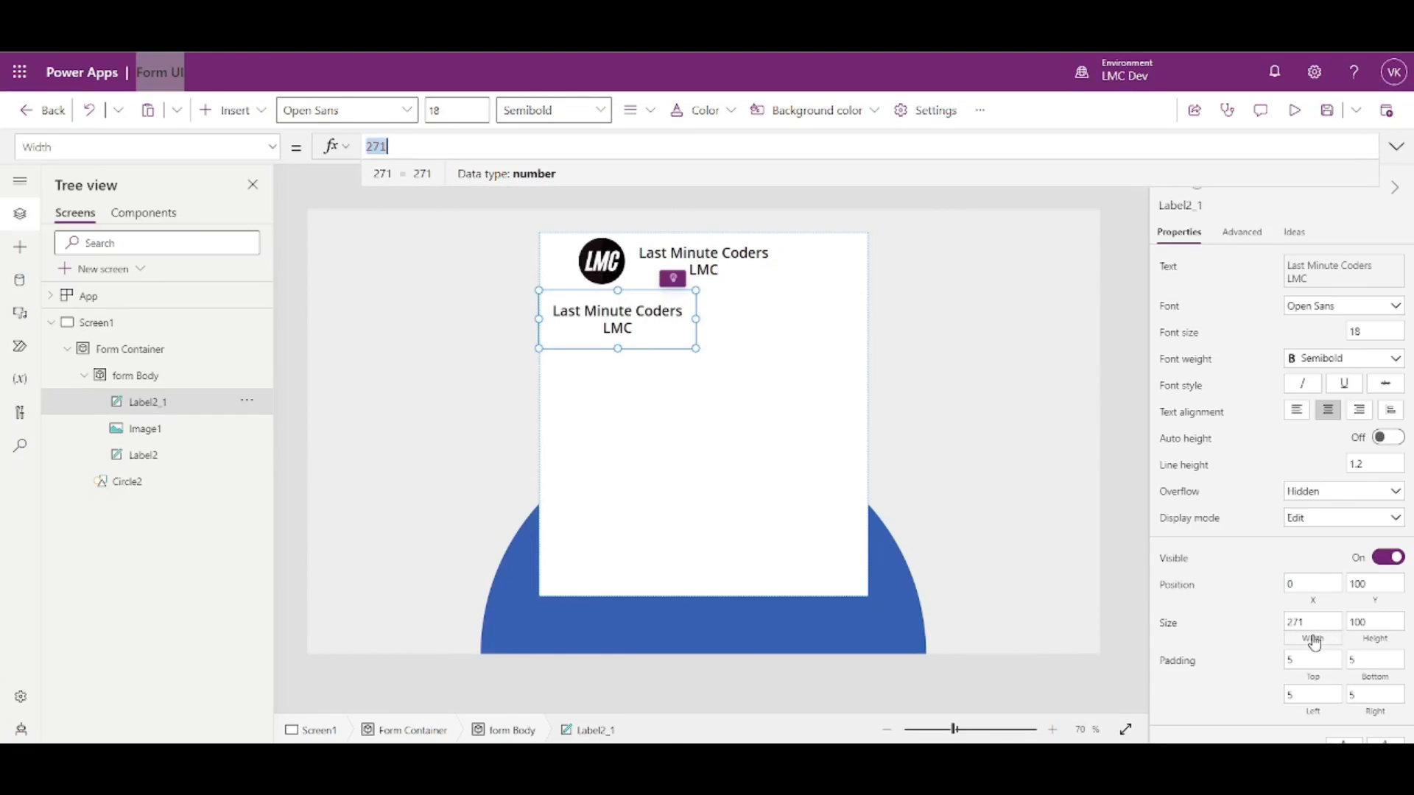
type("Parent")
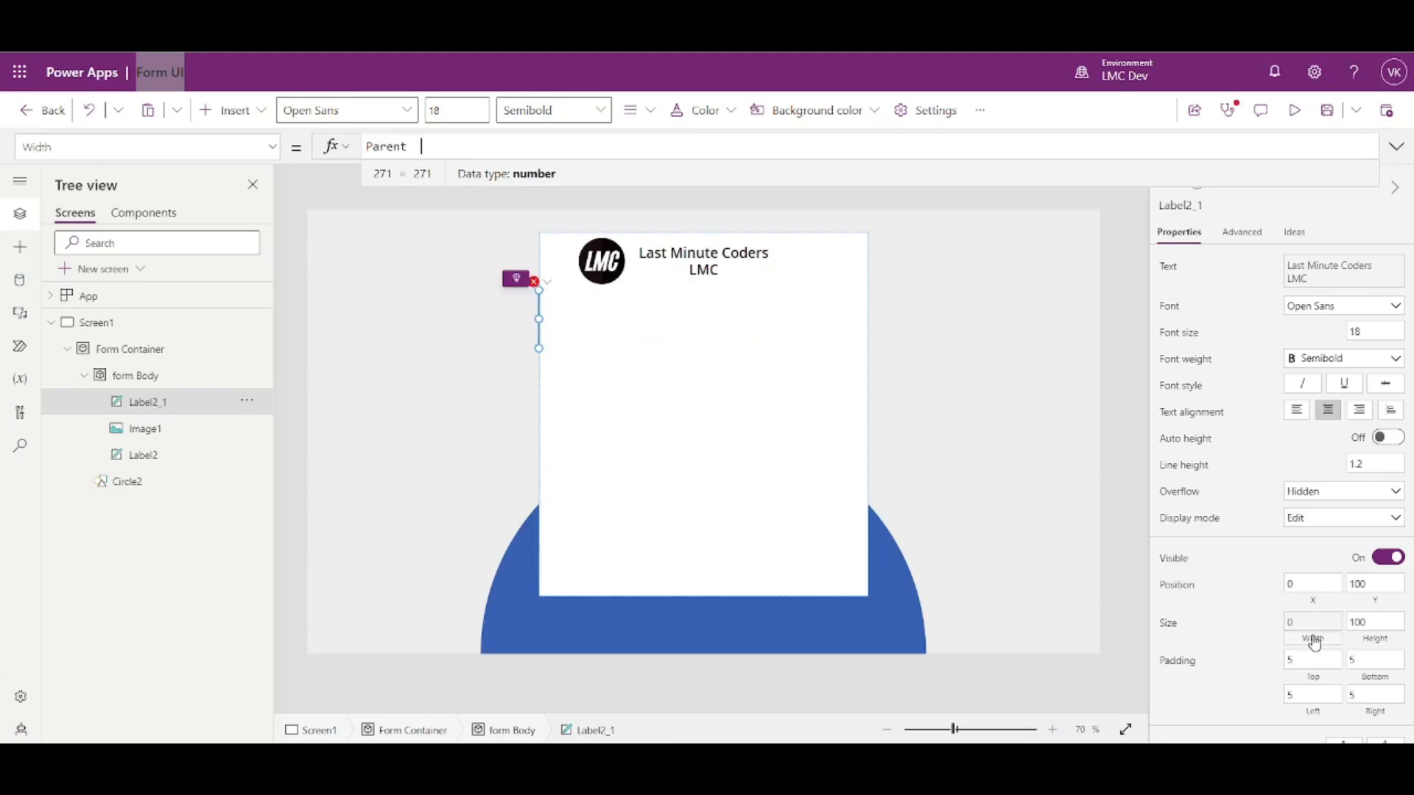
key("BackSpace")
type(".W")
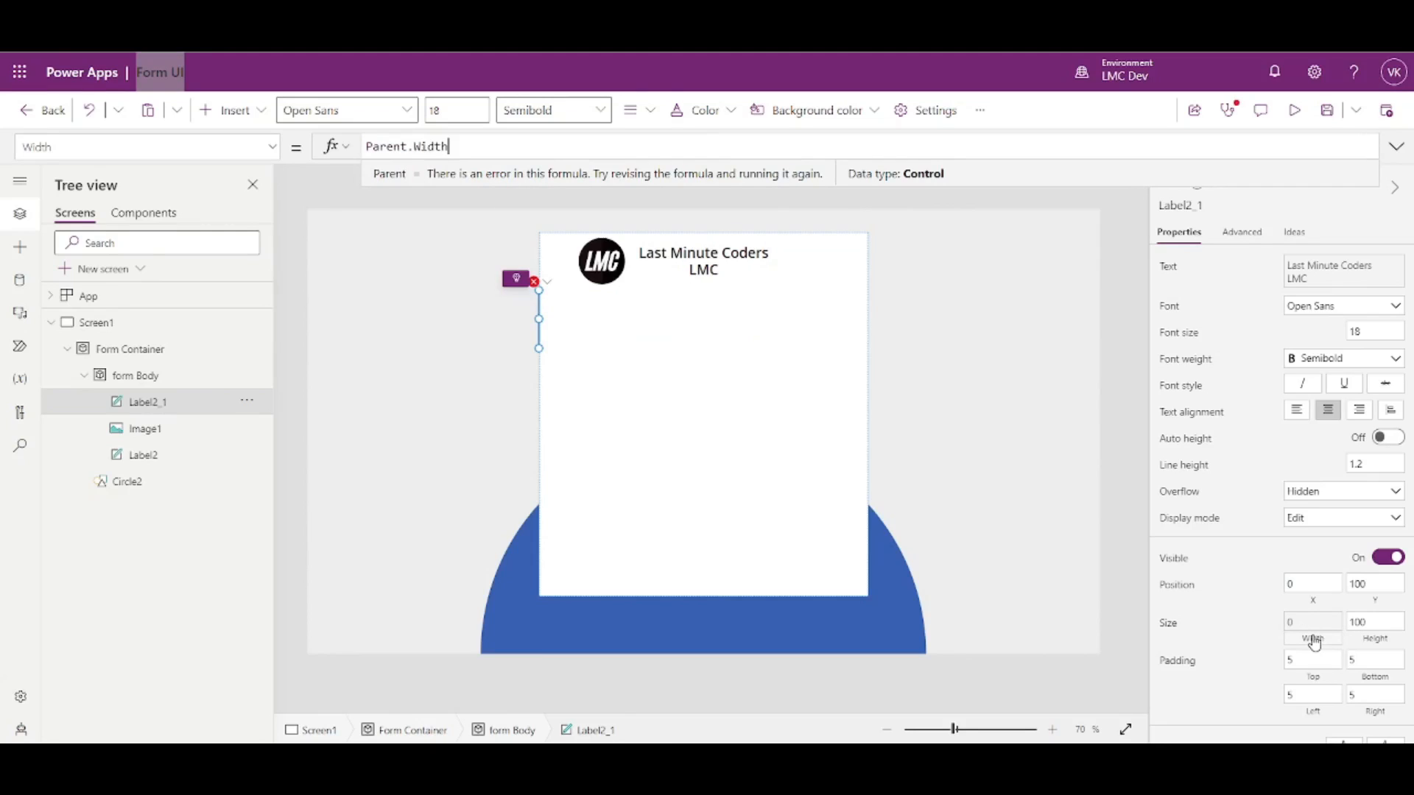
type("idth")
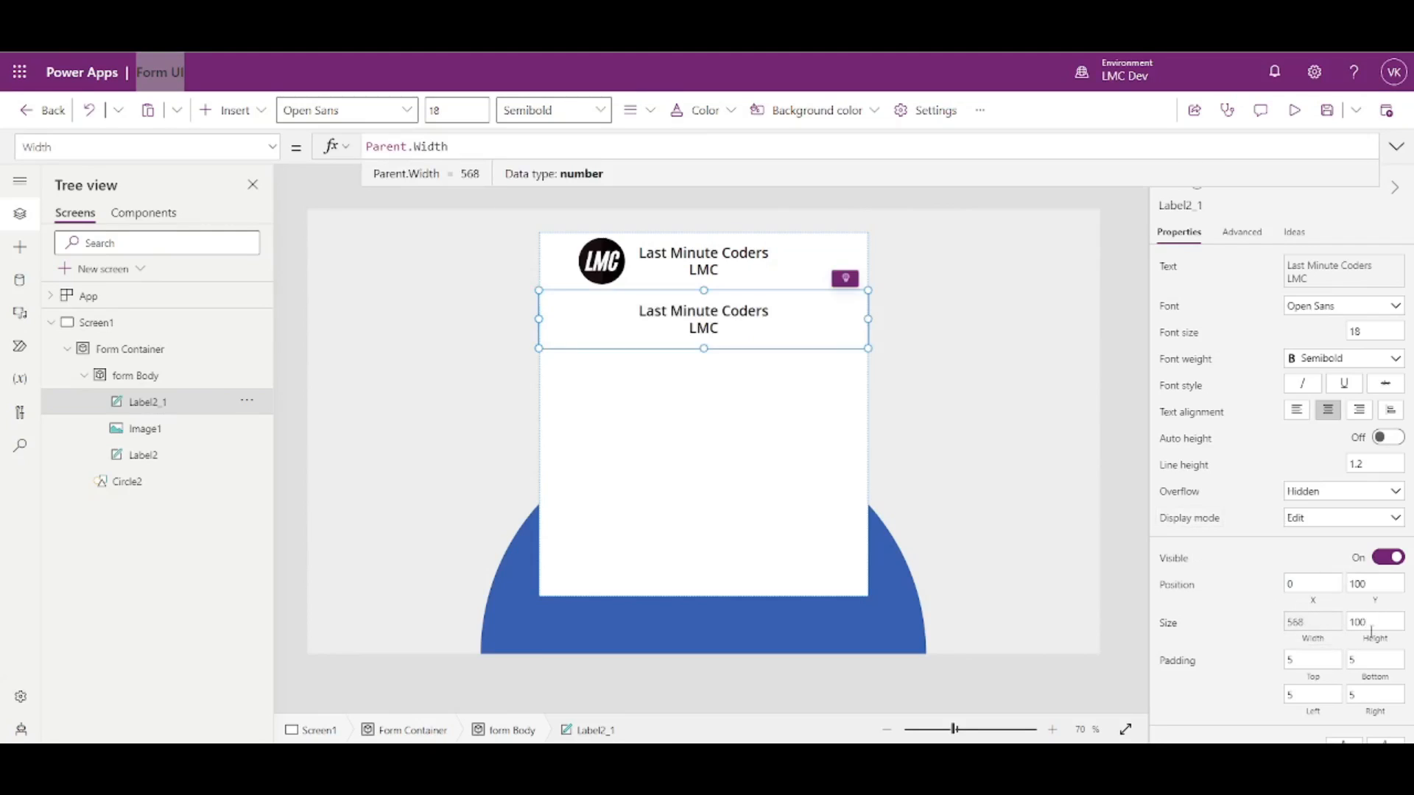
left_click(1371, 630)
type("40")
left_click(1256, 608)
- Give the copied label font size 16 and the text 'Time Off Request'
left_click(1369, 331)
type("16")
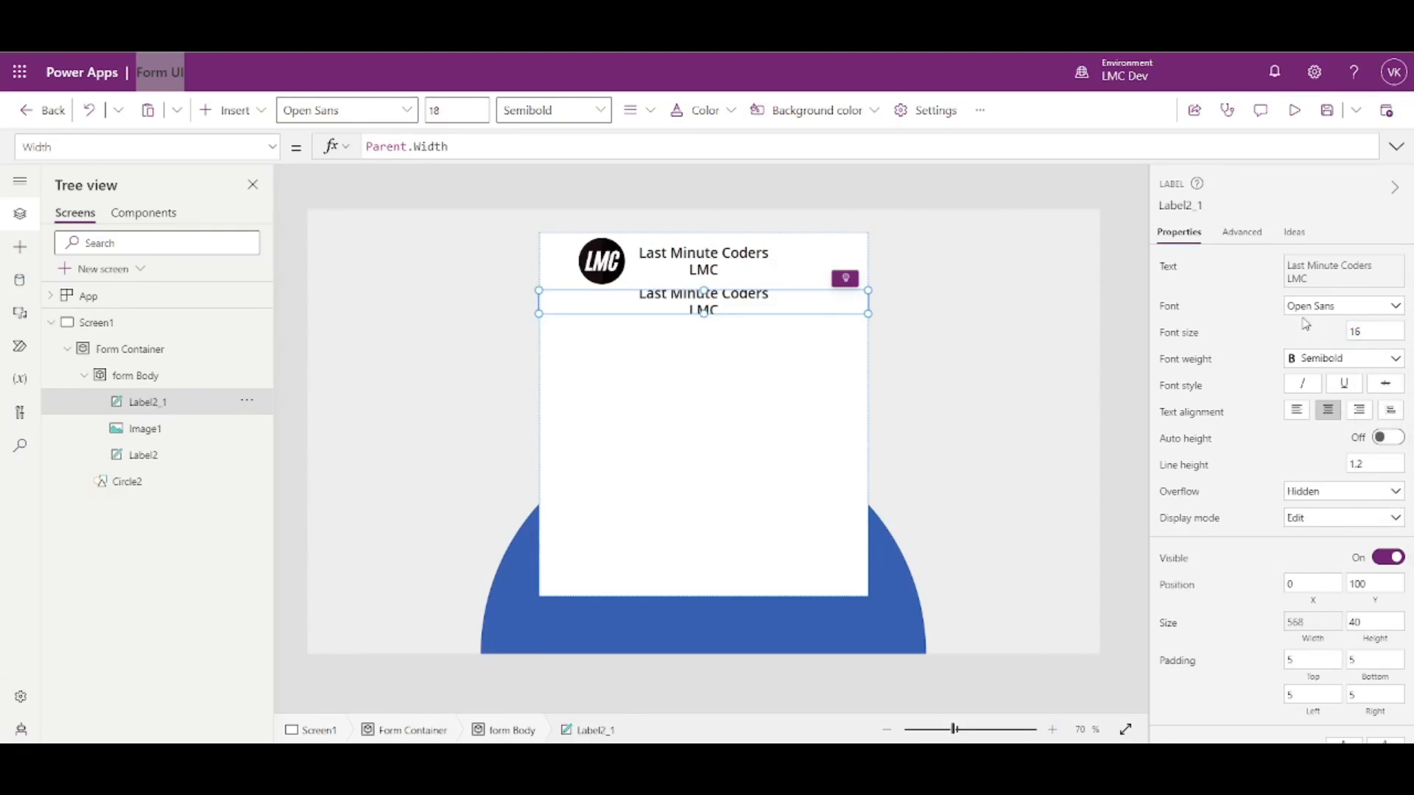
left_click(1170, 268)
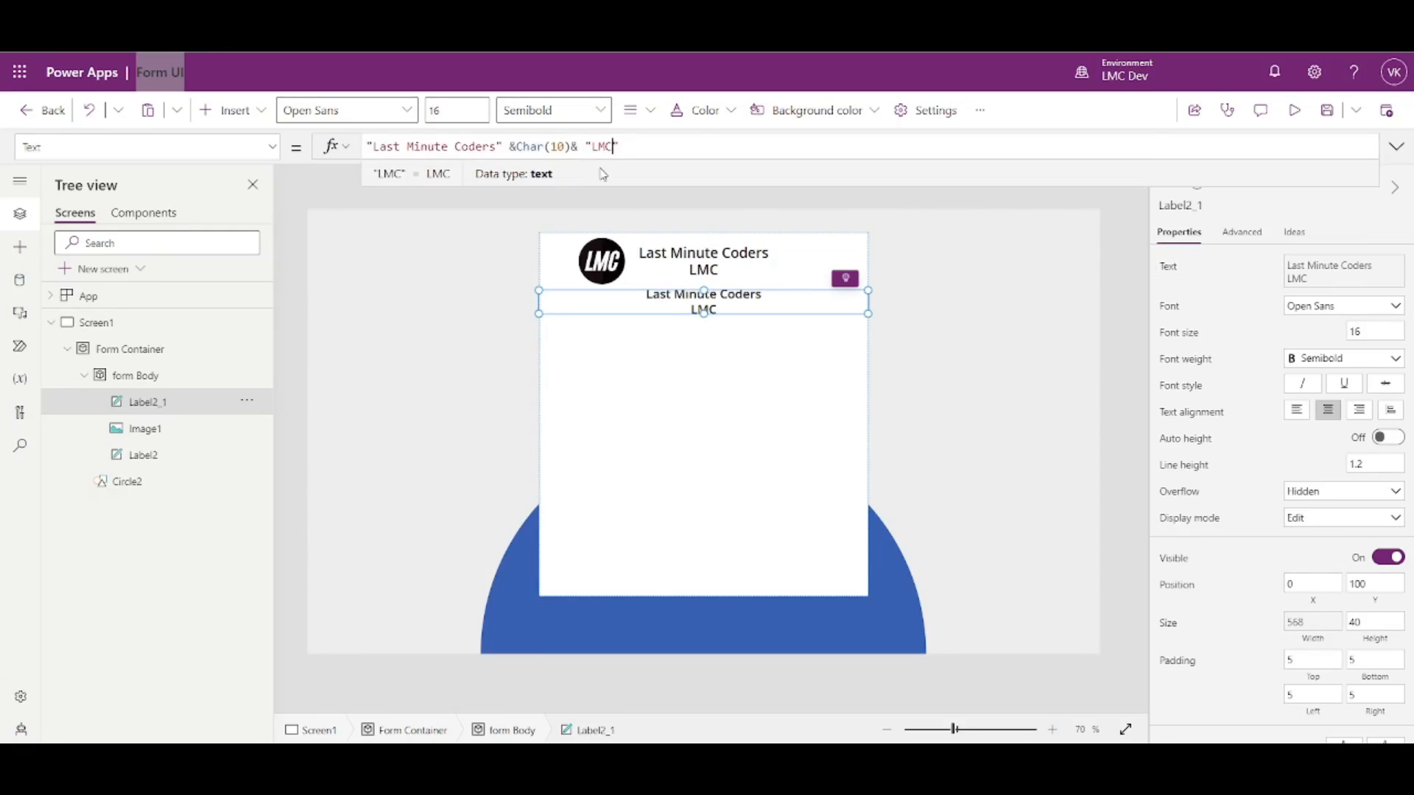
left_click_drag(613, 146, 368, 147)
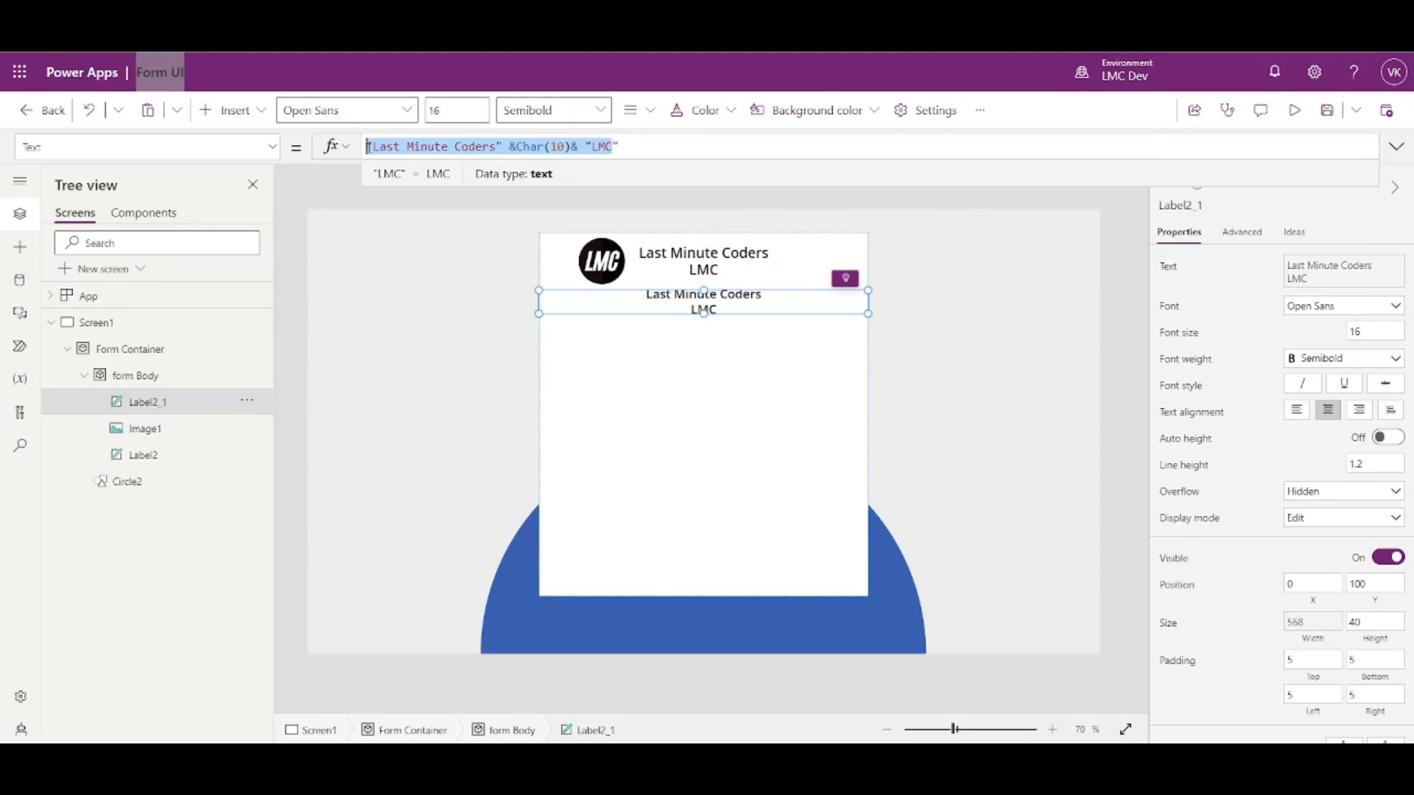
key("BackSpace")
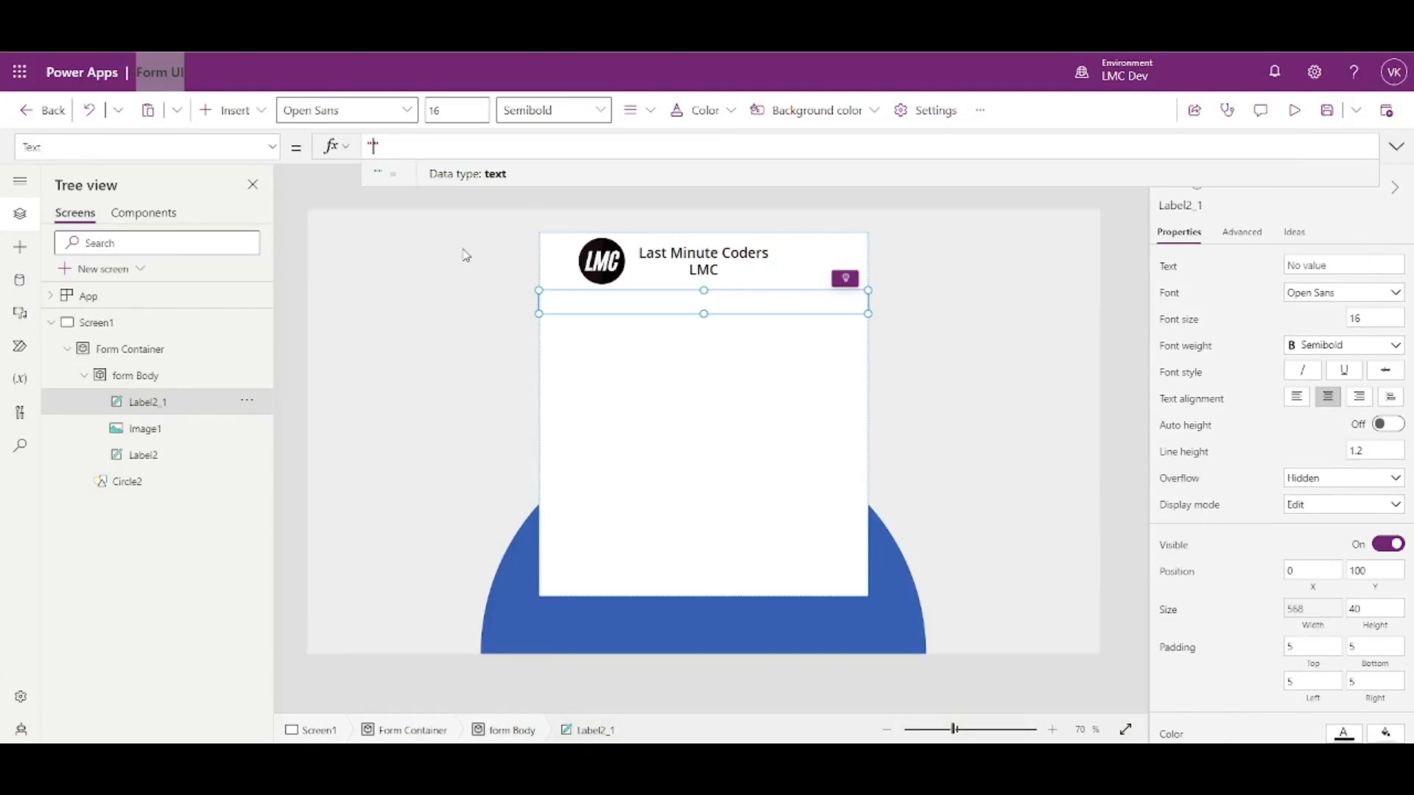
type("Time Off Request\"")
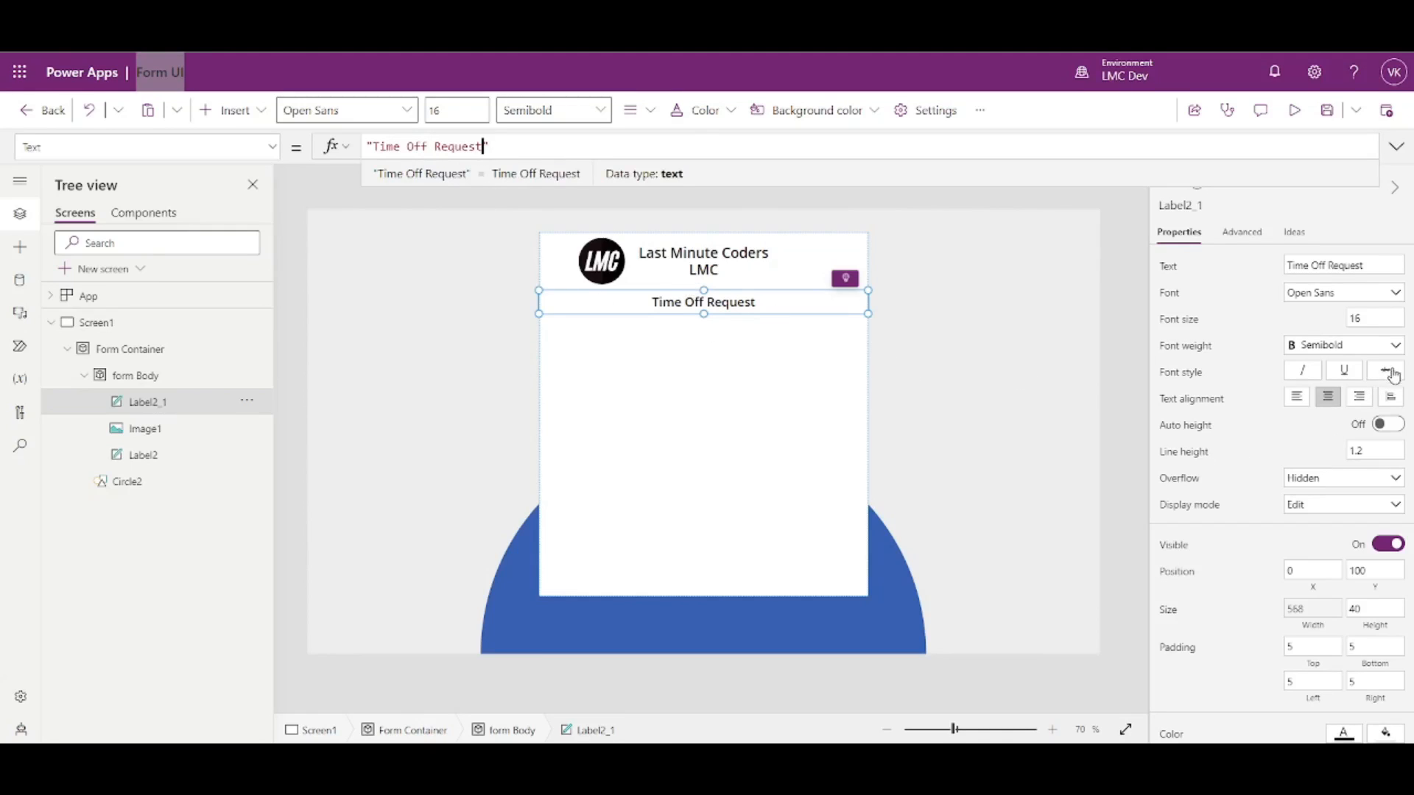
- Set the Time Off Request subtitle's font weight to Normal and review the form card
left_click(1383, 349)
left_click(1343, 407)
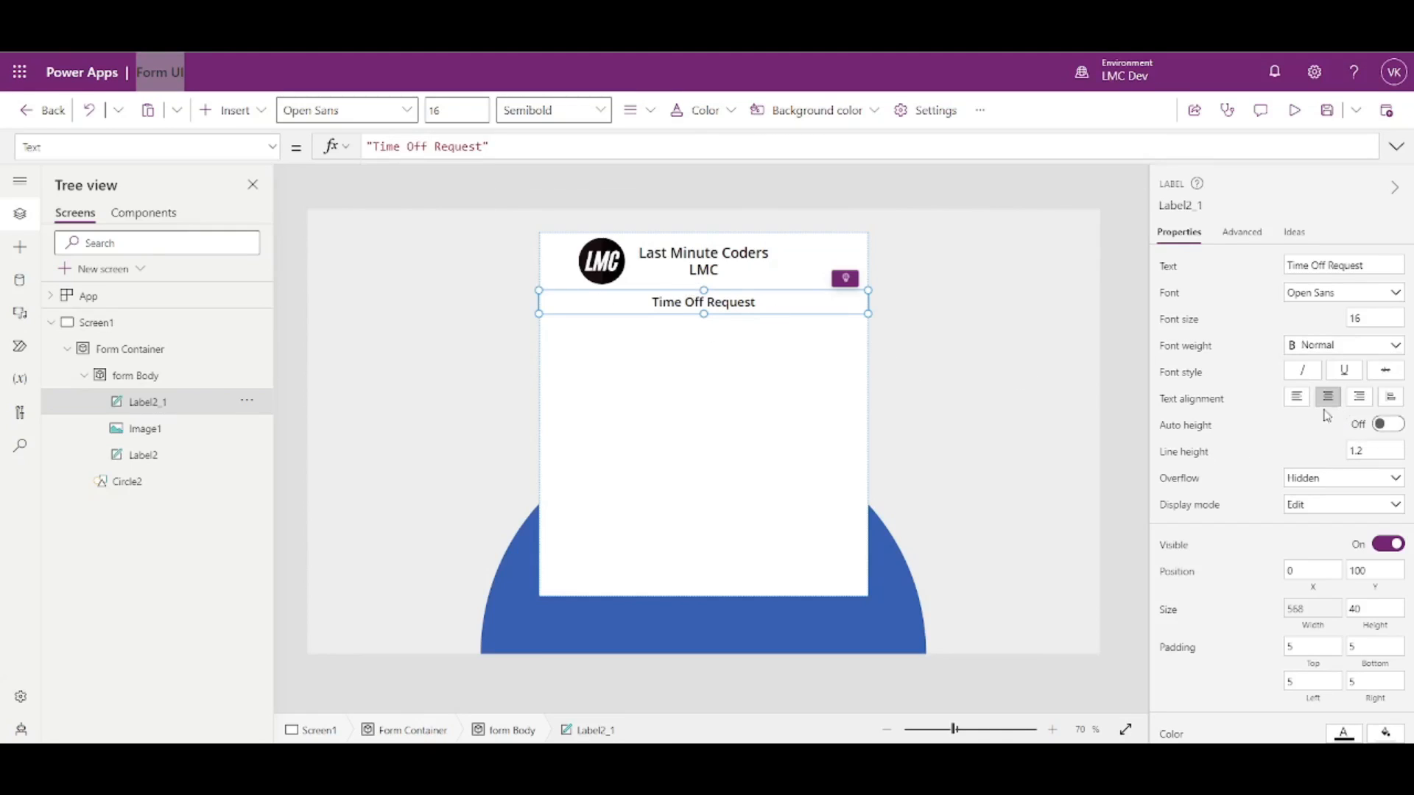
left_click(1126, 339)
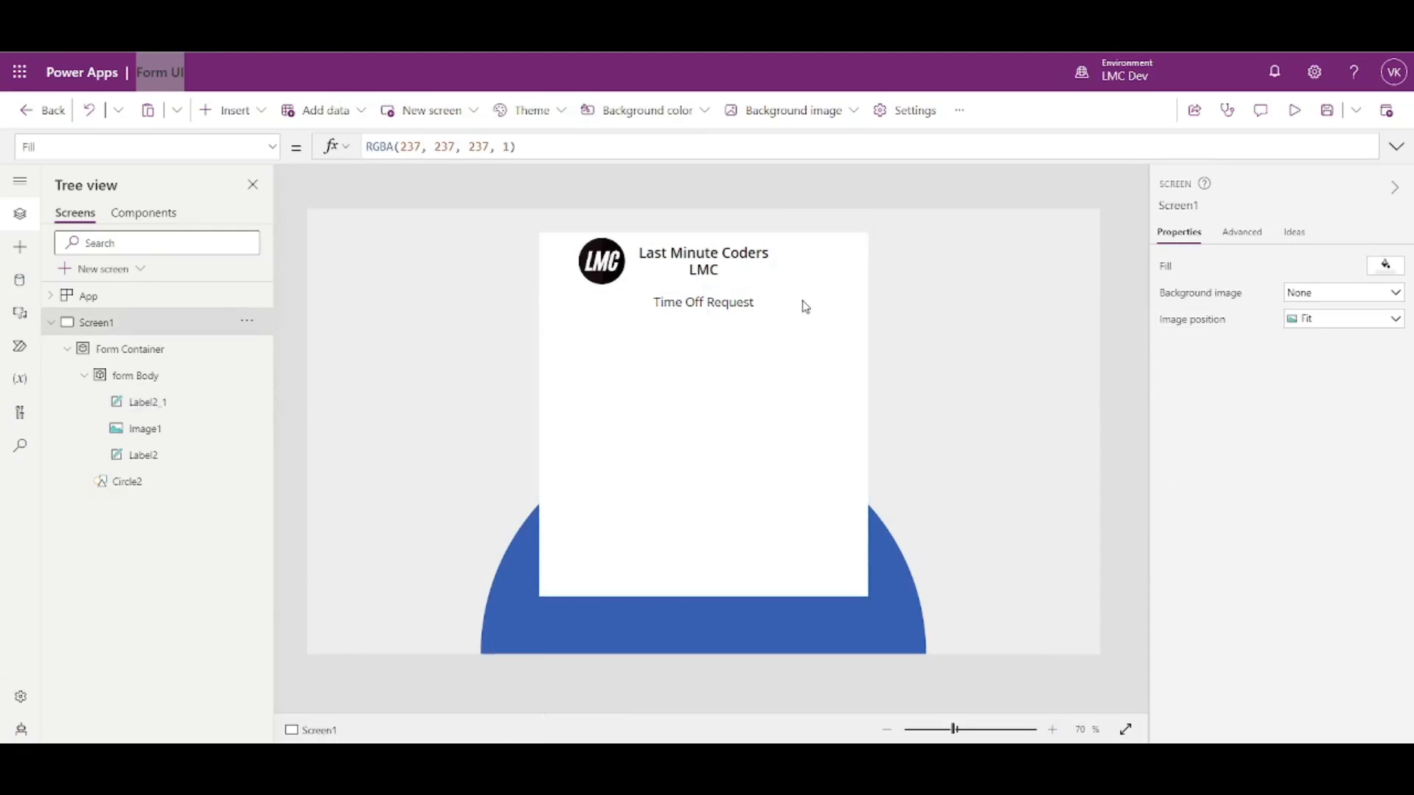
left_click(759, 303)
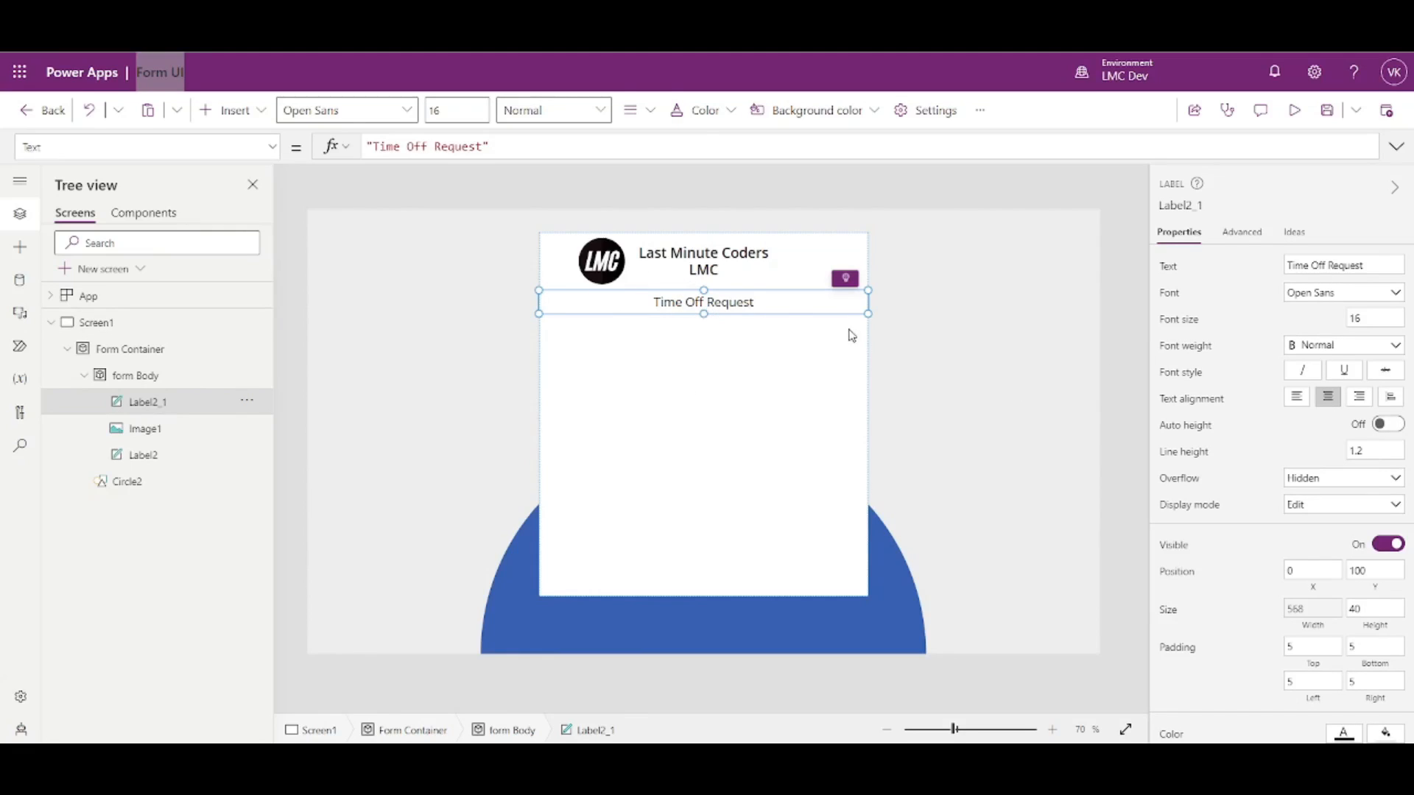
left_click(1120, 436)
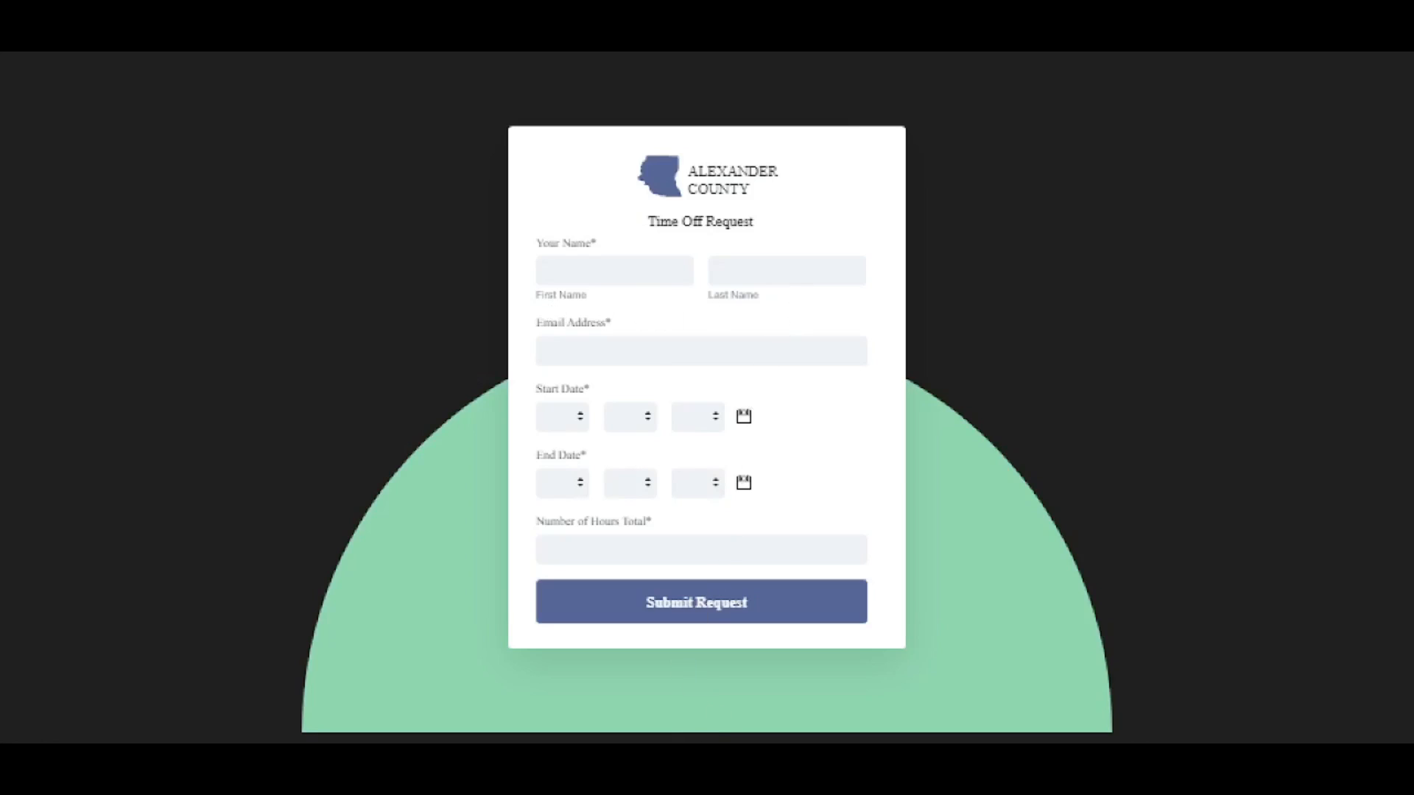
left_click(661, 699)
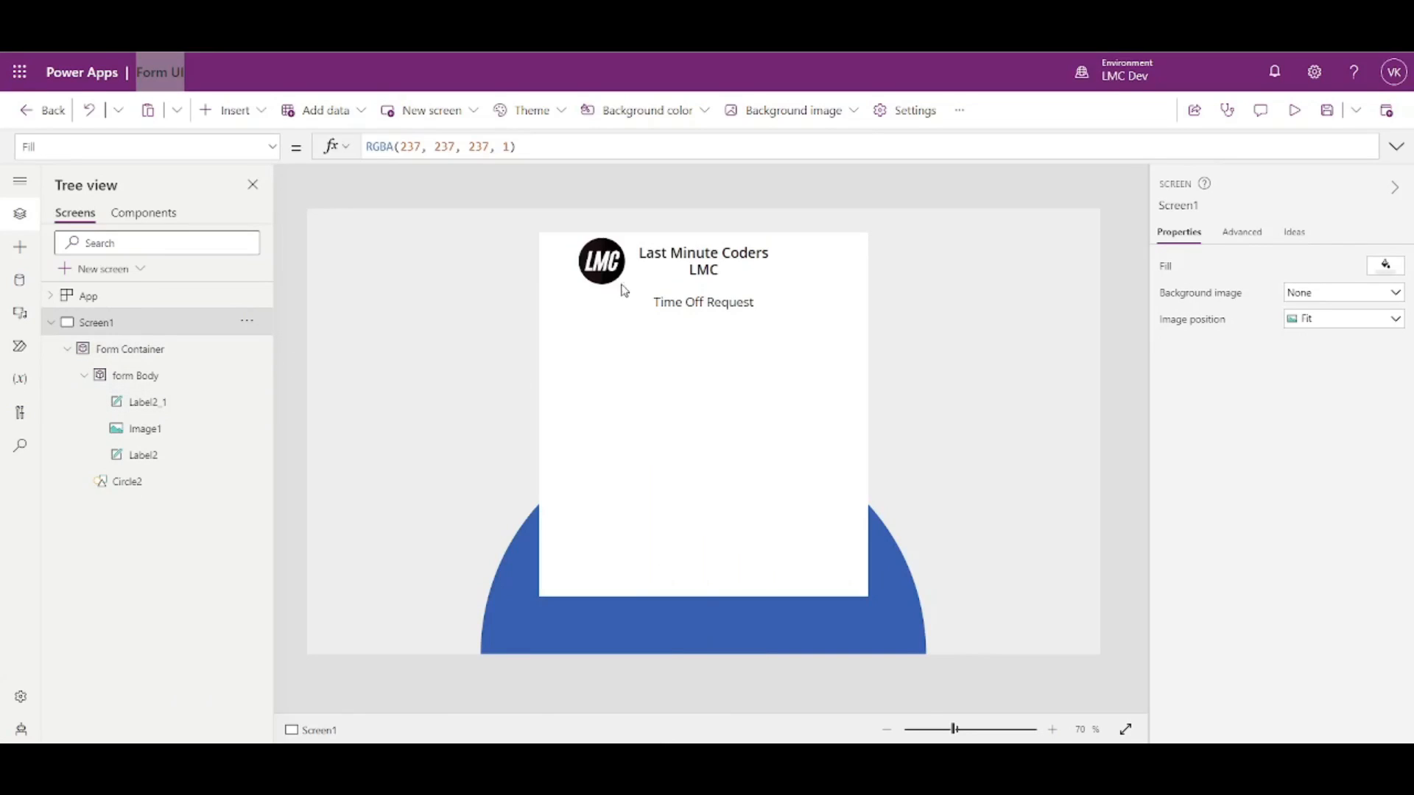
left_click(146, 377)
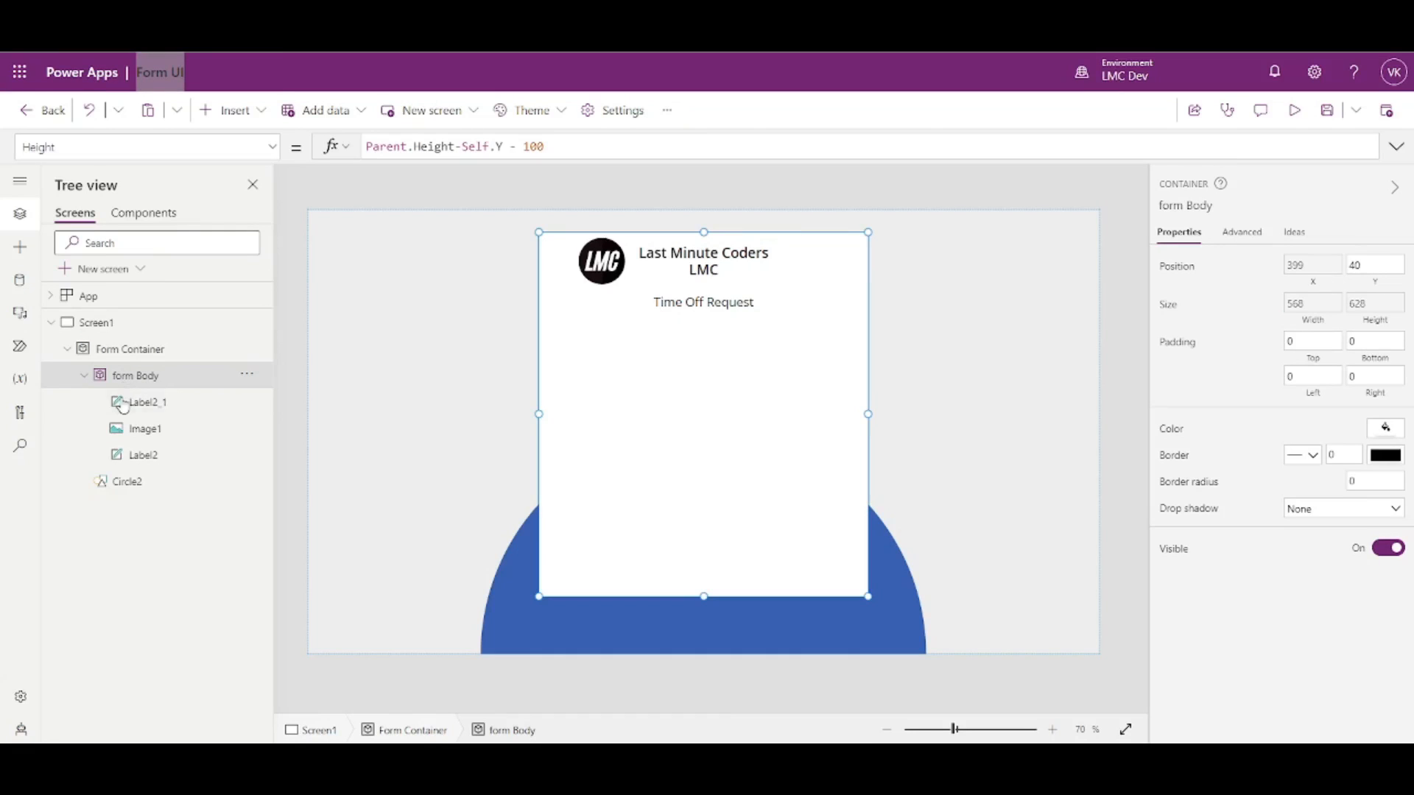
- Add a new container inside form Body and name it Header Container
left_click(251, 114)
scroll(265, 331, "down", 5)
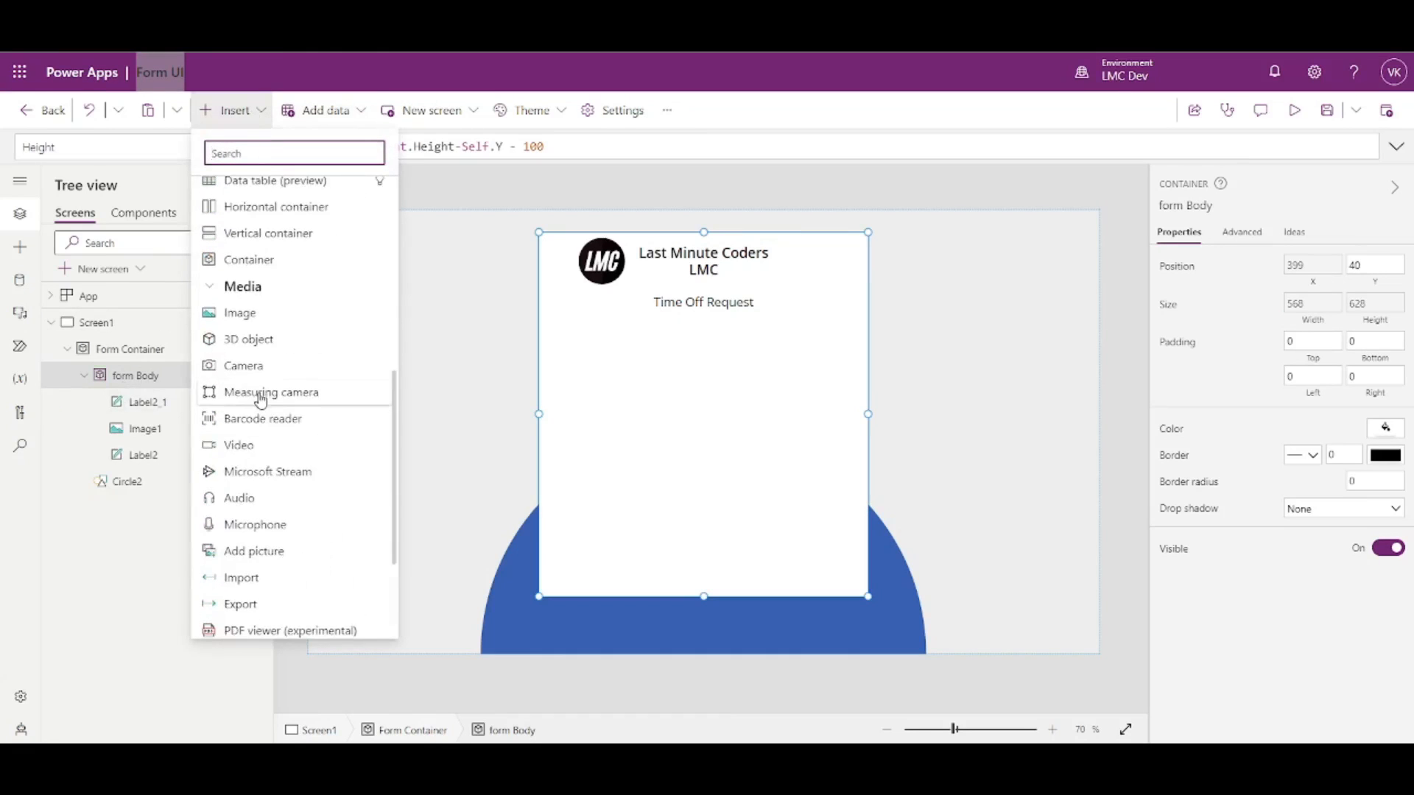
left_click(247, 265)
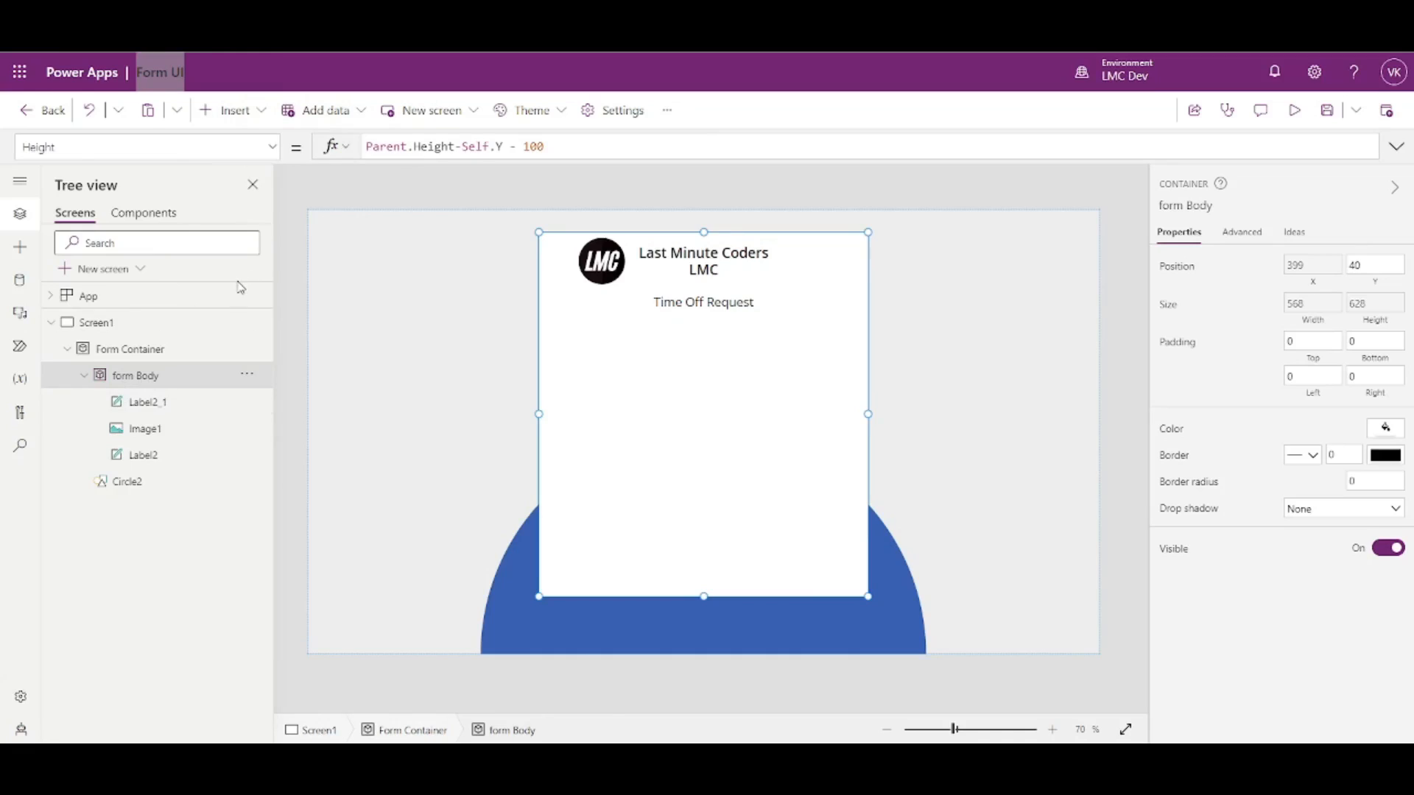
double_click(181, 404)
type("Header COntainer")
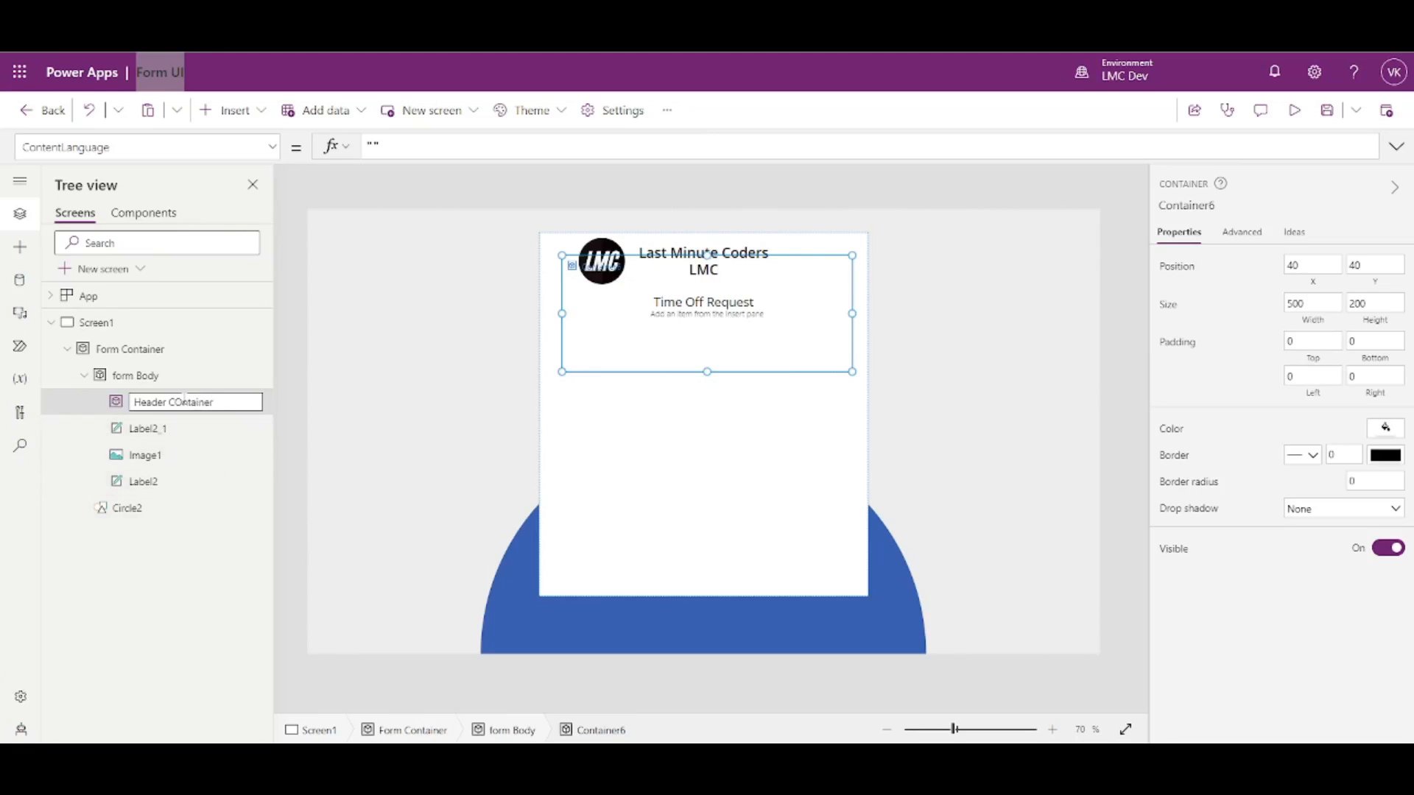
key("BackSpace")
key("Escape")
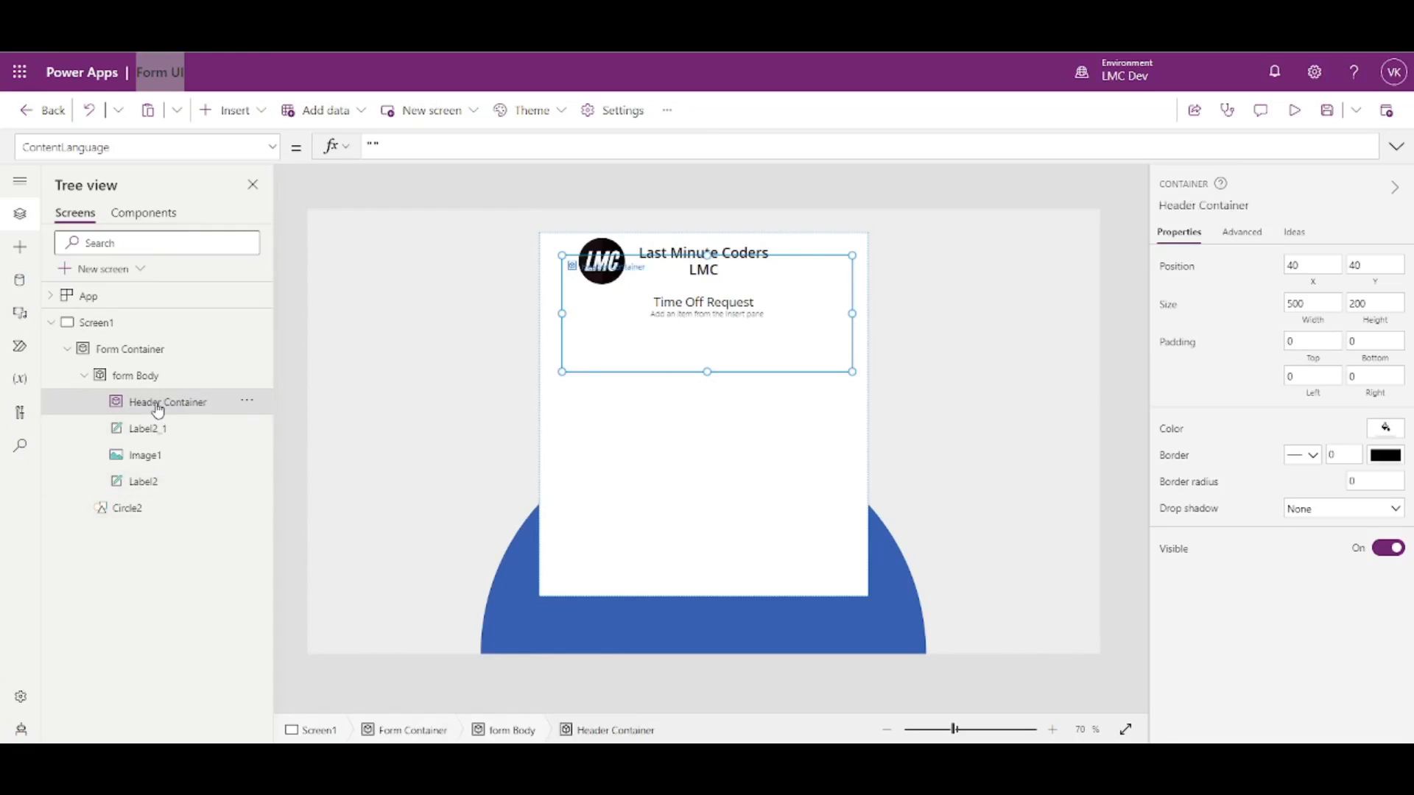
- Position the Header Container at X 0, Y 0 with height 100 and a Parent-based width
double_click(1330, 263)
type("0")
left_click(1348, 222)
left_click_drag(1382, 262, 1335, 262)
type("0")
left_click(1249, 310)
left_click_drag(1386, 307, 1332, 301)
type("100")
left_click(1233, 314)
left_click(1308, 316)
type("Parent.Width")
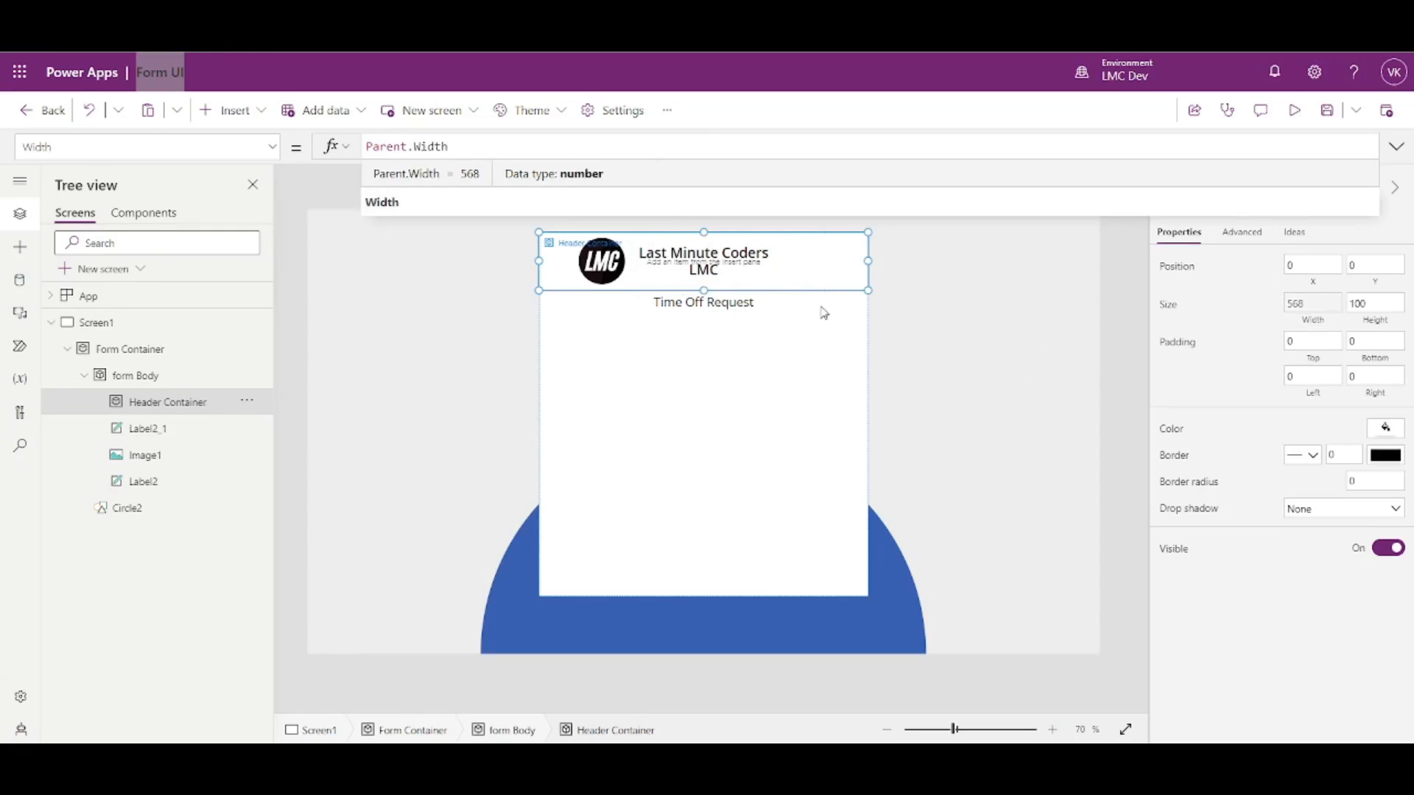
- Move the LMC logo and title label into the Header Container and check the title's X formula
left_click(148, 435)
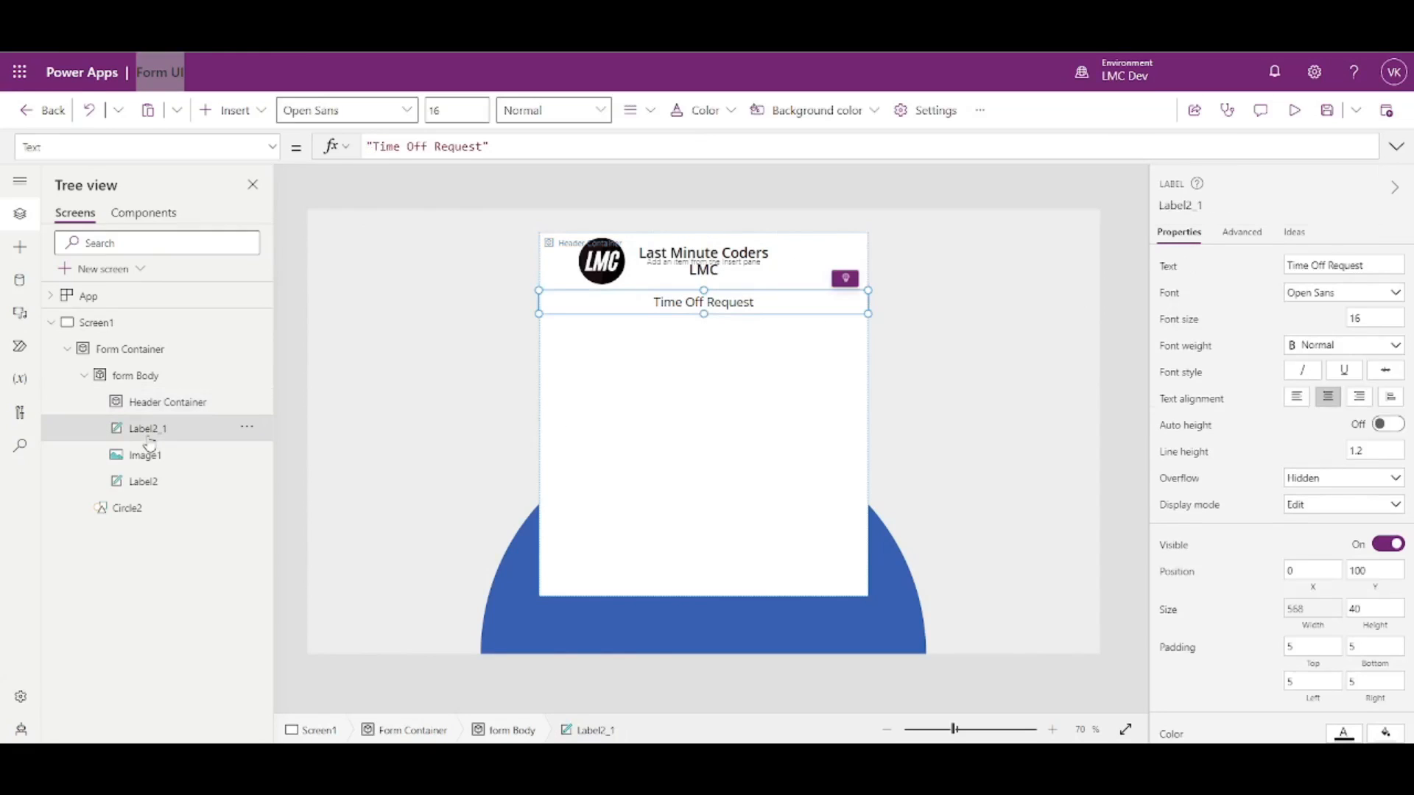
left_click(142, 455)
left_click(145, 482, "ctrl")
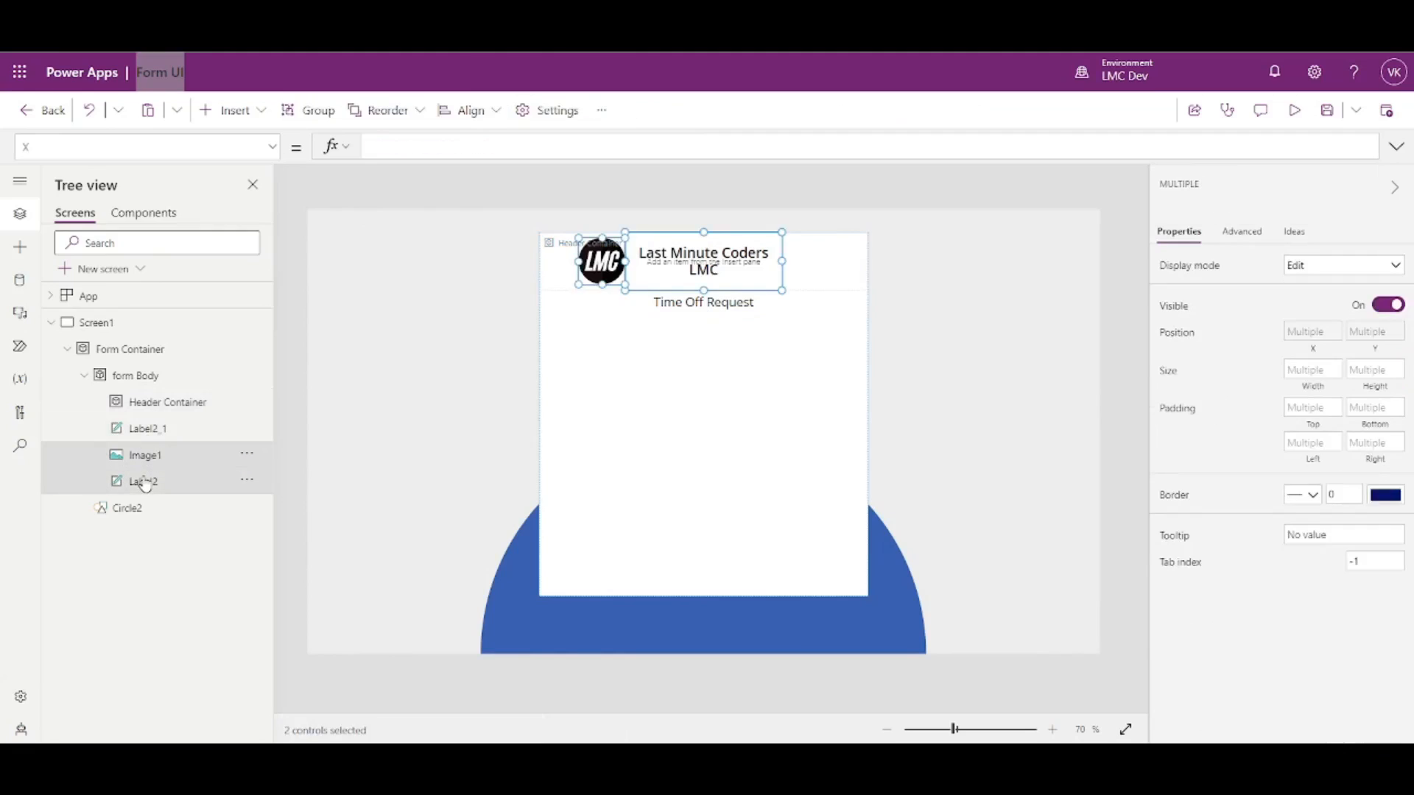
key("Delete")
left_click(153, 406)
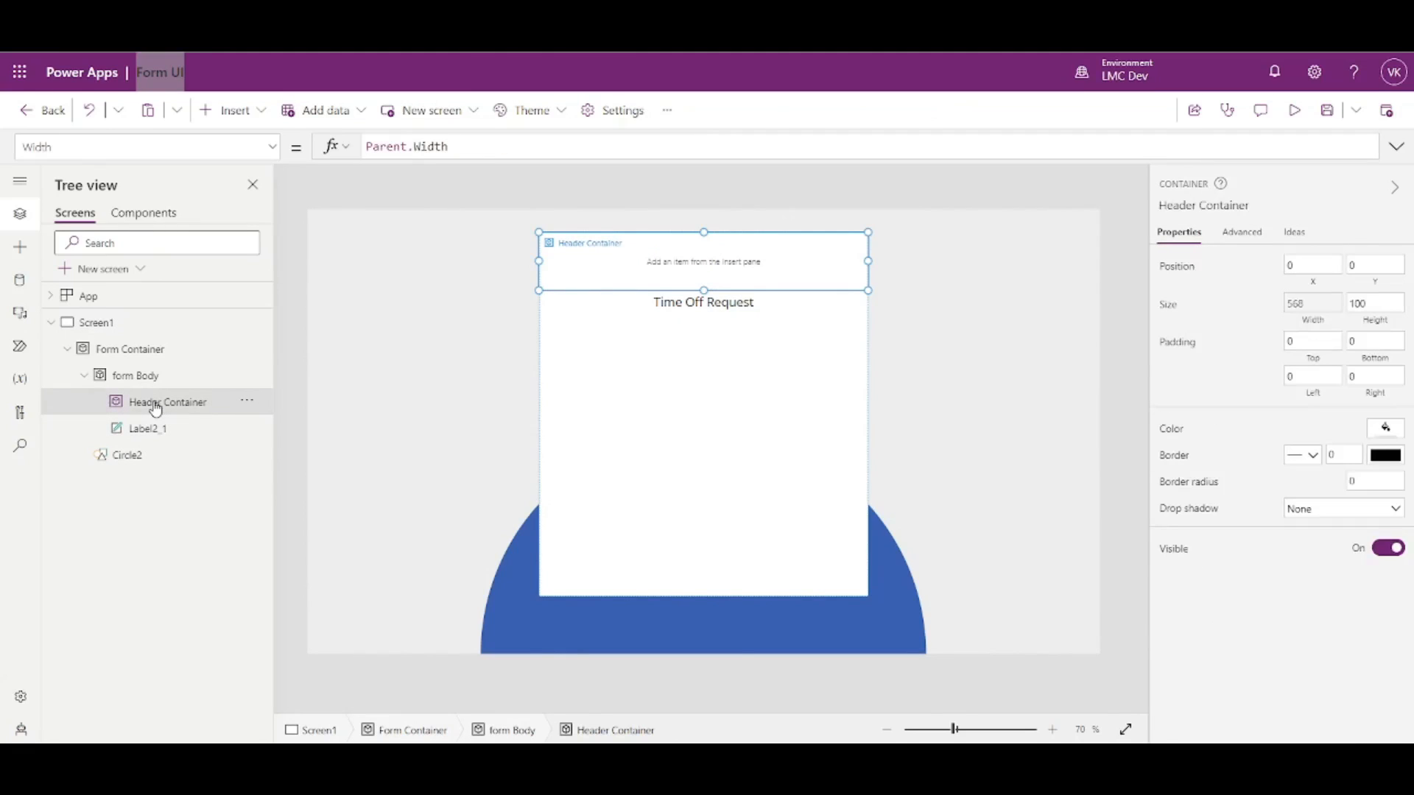
key("ctrl+v")
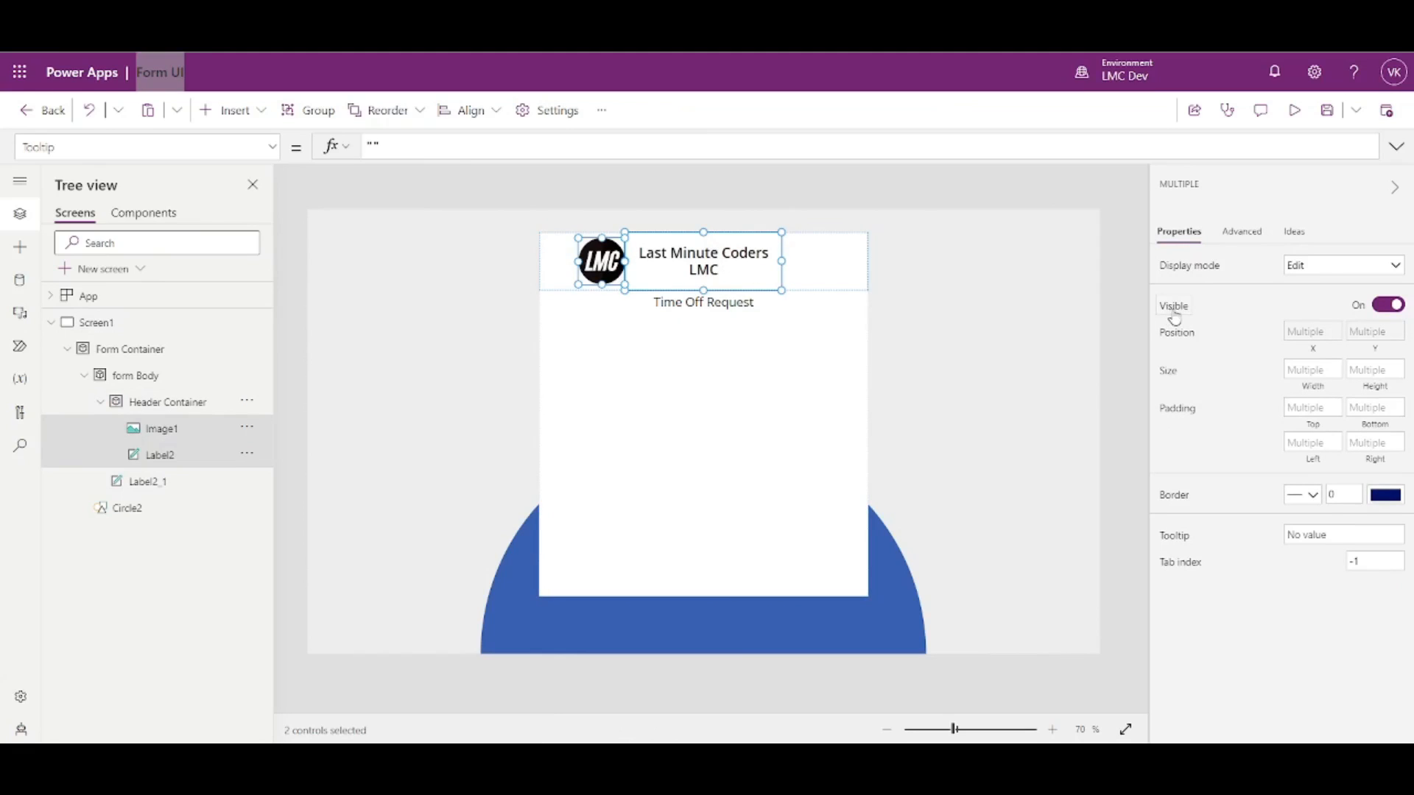
left_click(1123, 250)
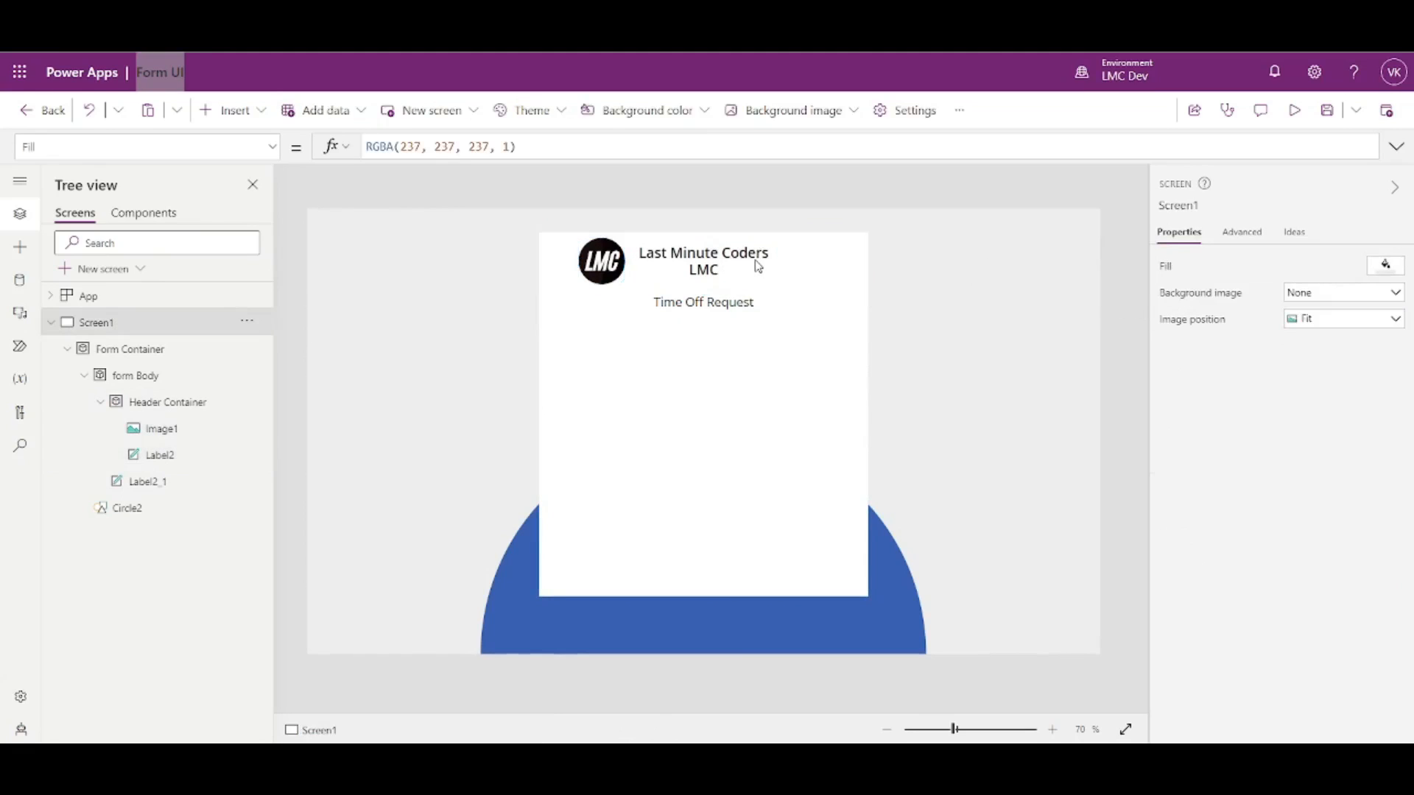
left_click(757, 265)
left_click(1326, 610)
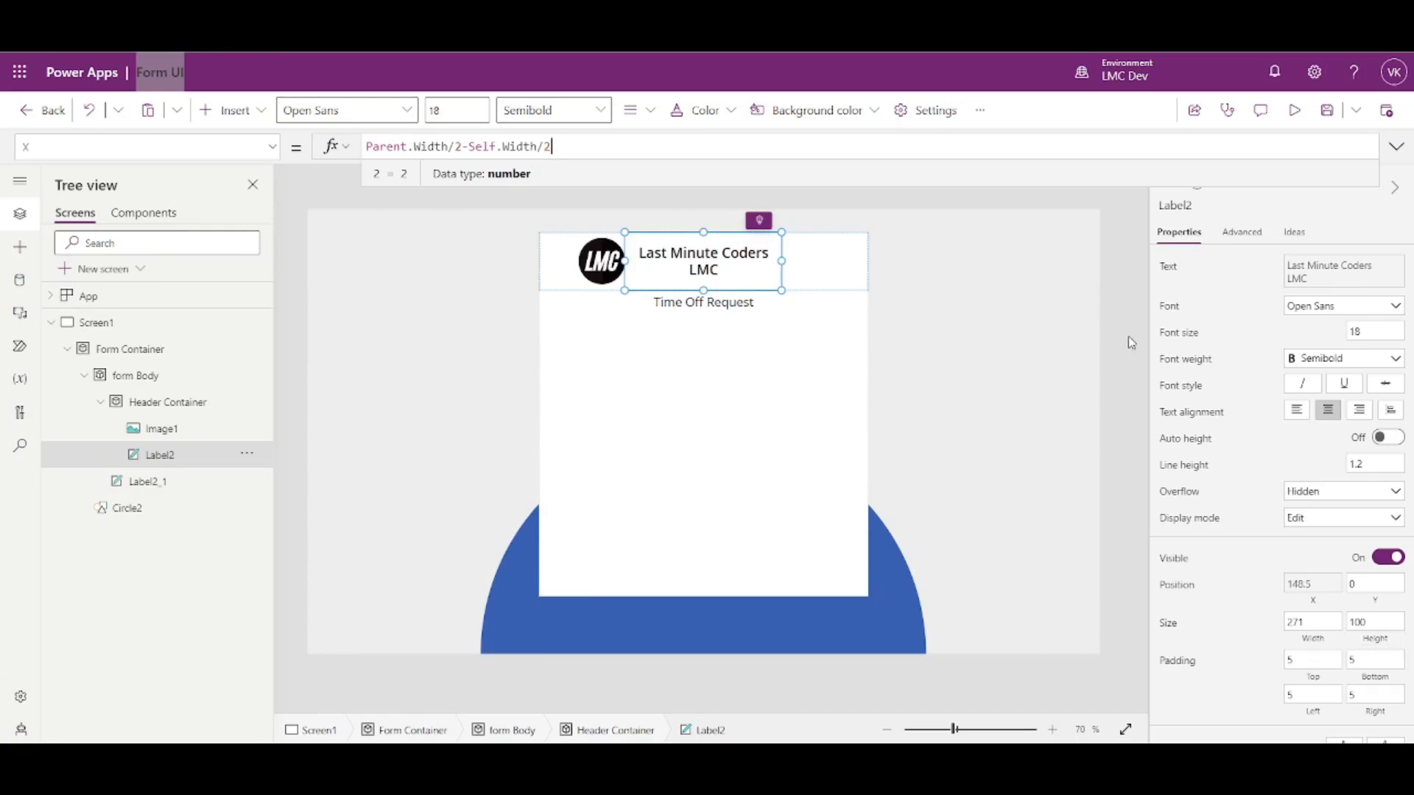
- Fill the Header Container with a light blue-grey colour
left_click(220, 402)
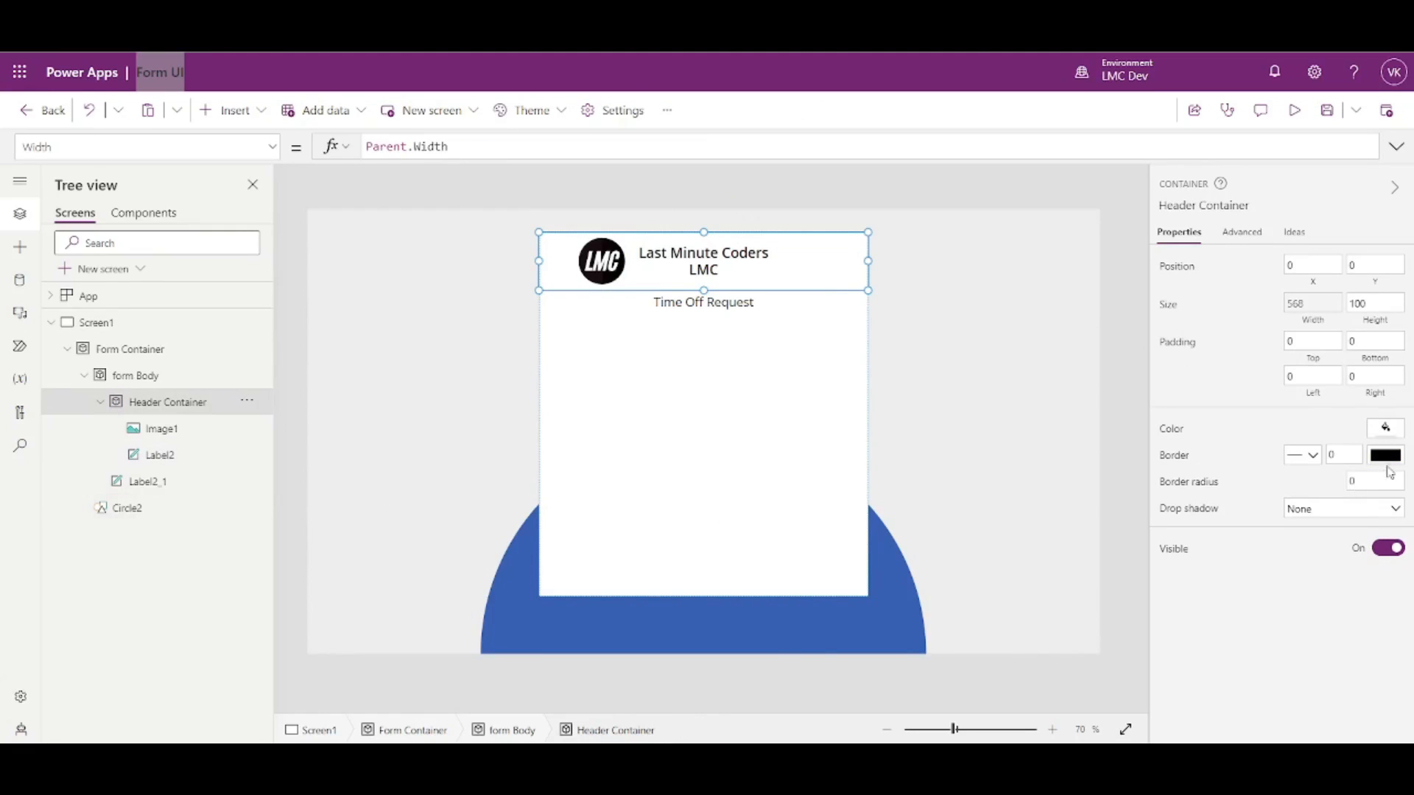
left_click(1384, 432)
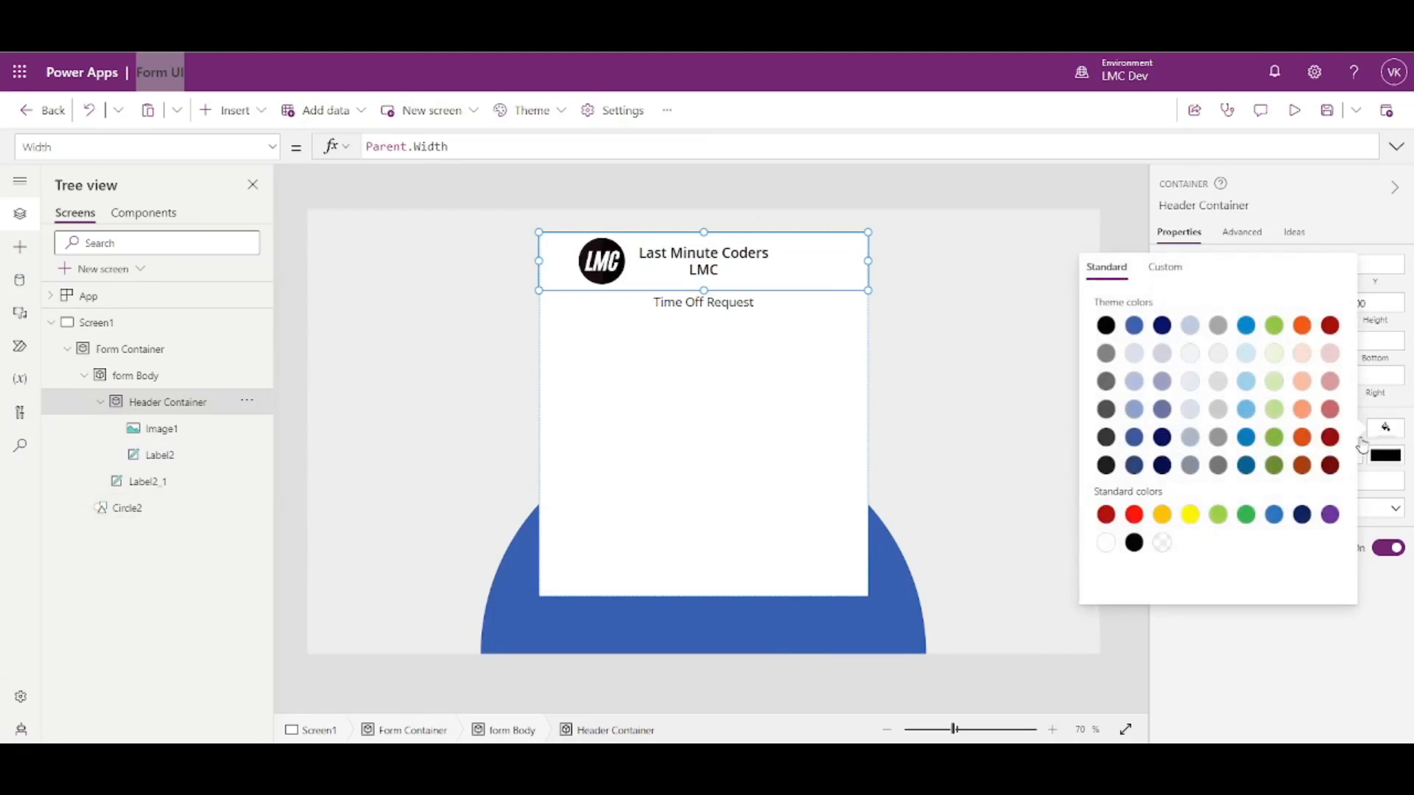
left_click(1190, 353)
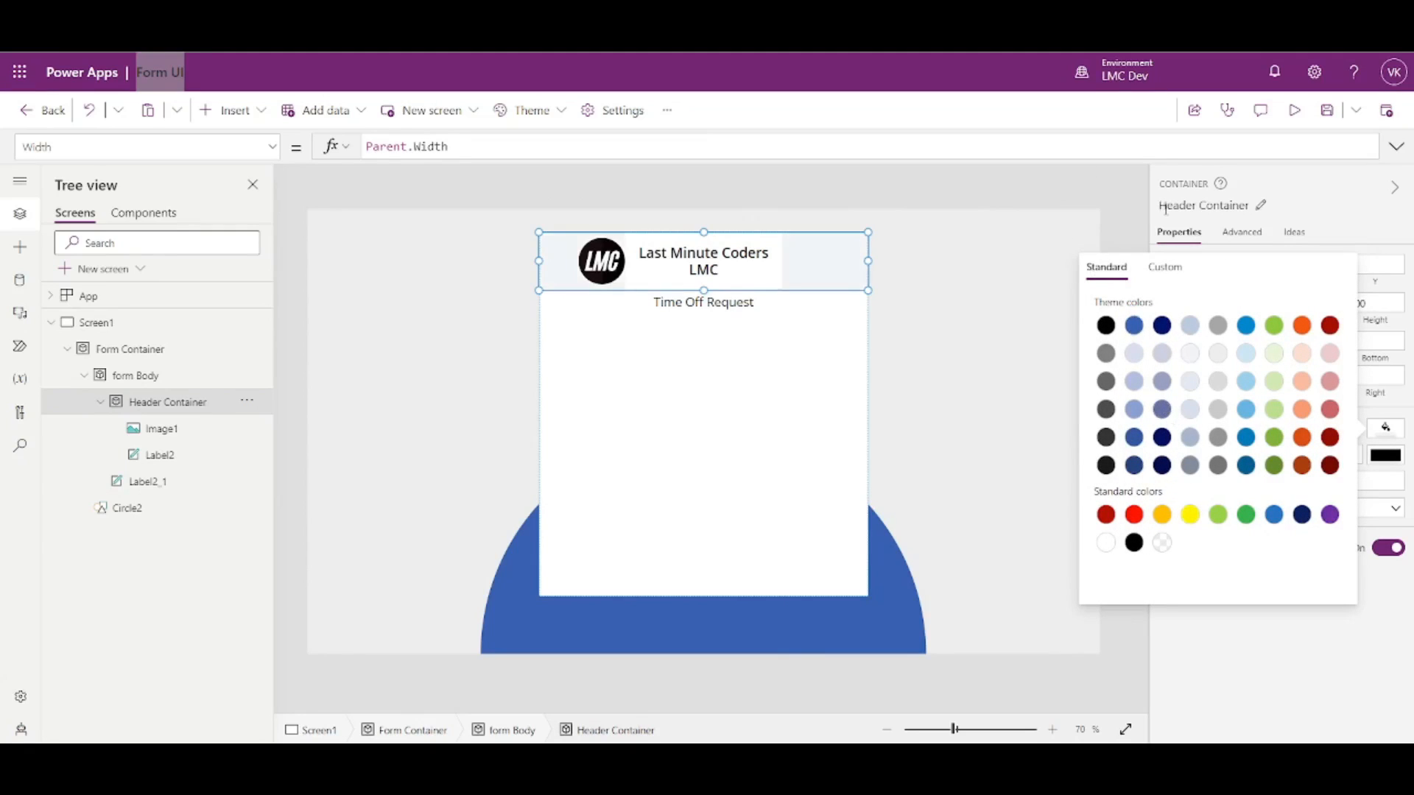
left_click(1135, 210)
- Preview the app, then set the title label's width to 270
left_click(728, 275)
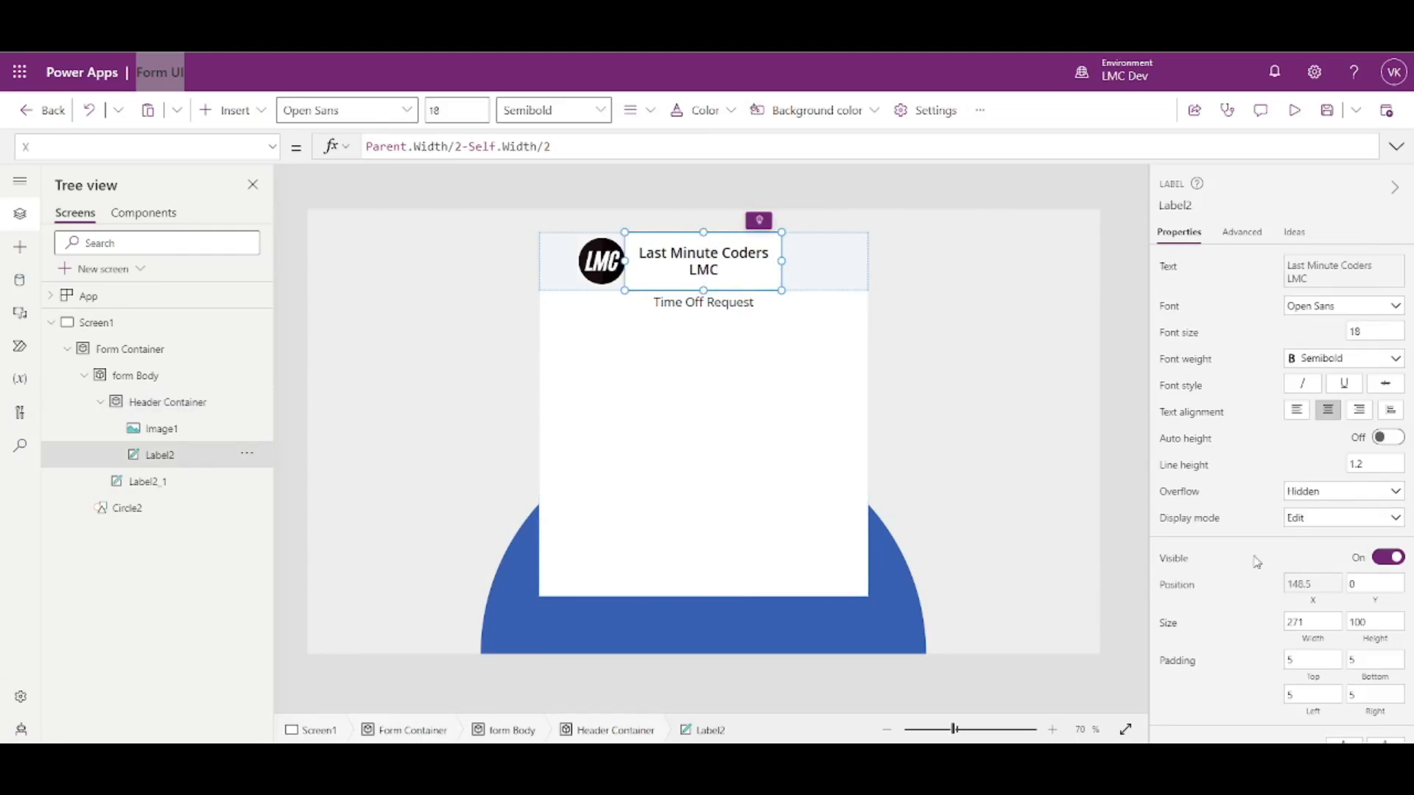
scroll(1336, 534, "down", 3)
left_click(1384, 507)
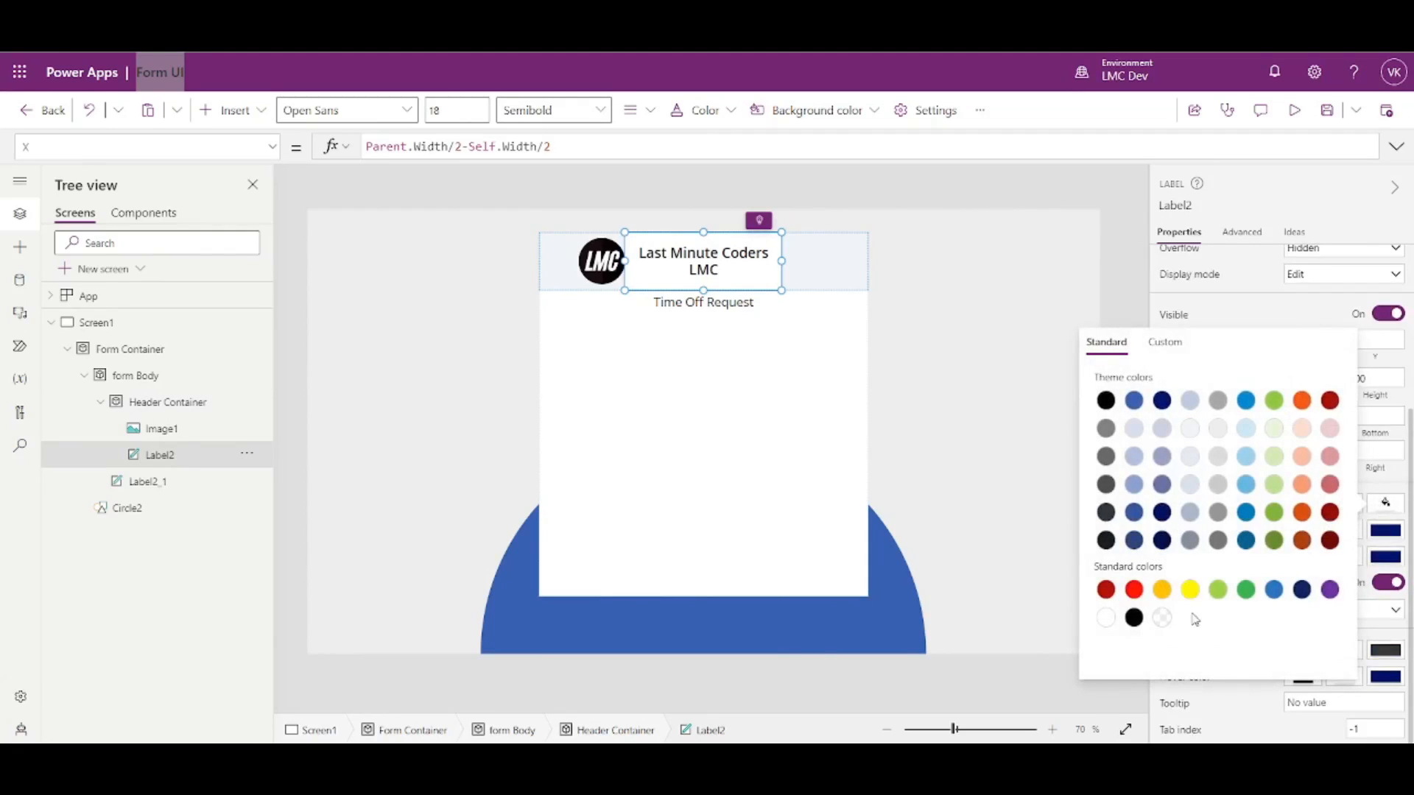
left_click(1139, 274)
left_click(728, 264)
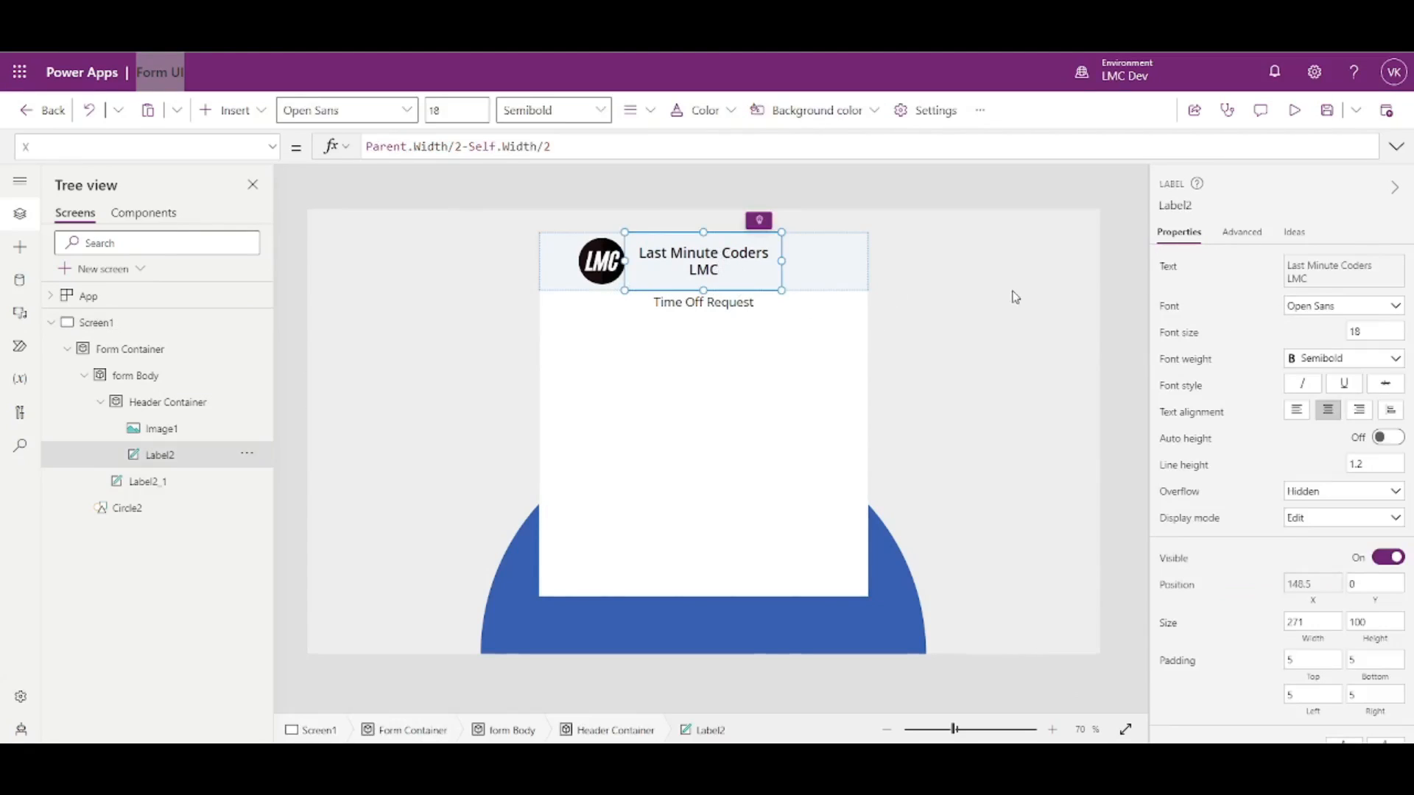
left_click(1295, 111)
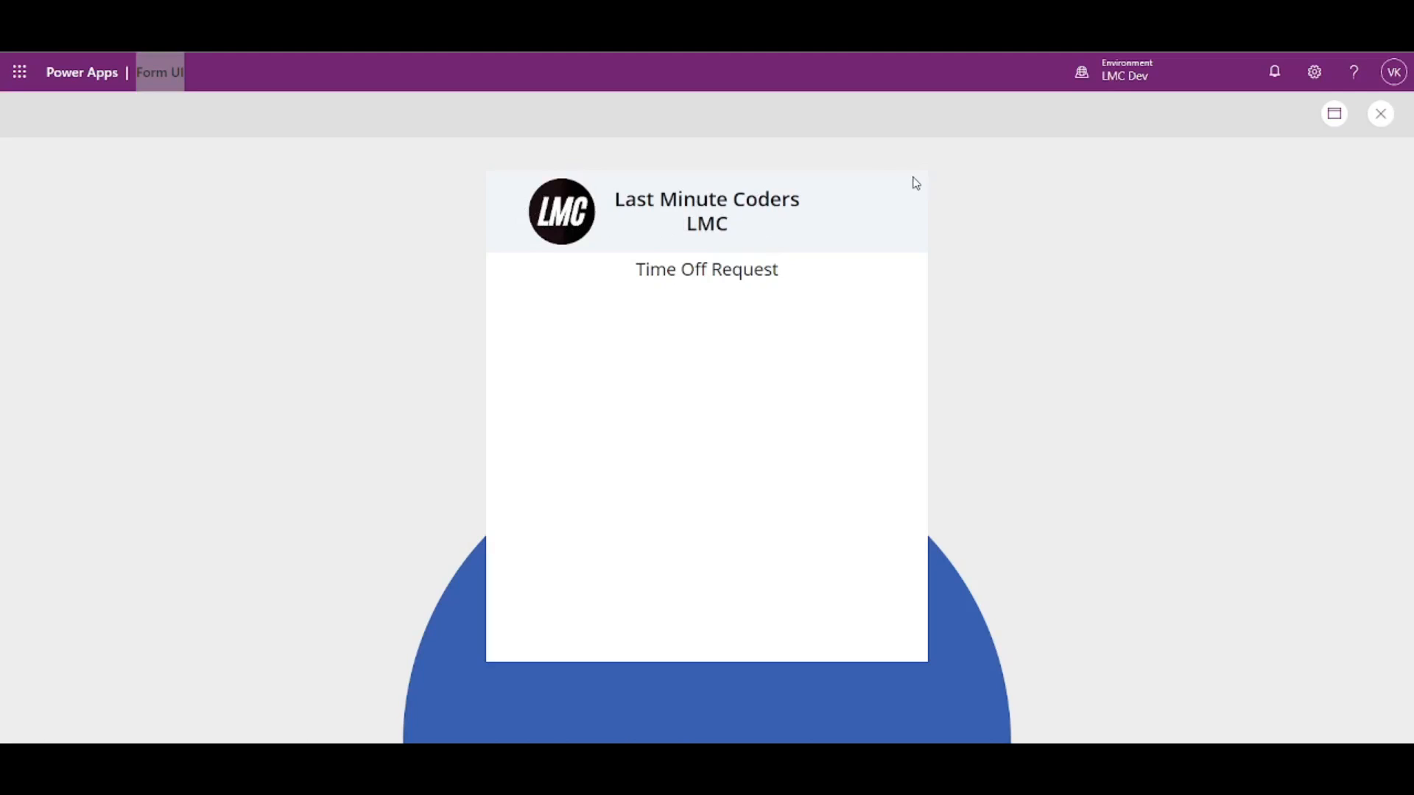
left_click(1380, 114)
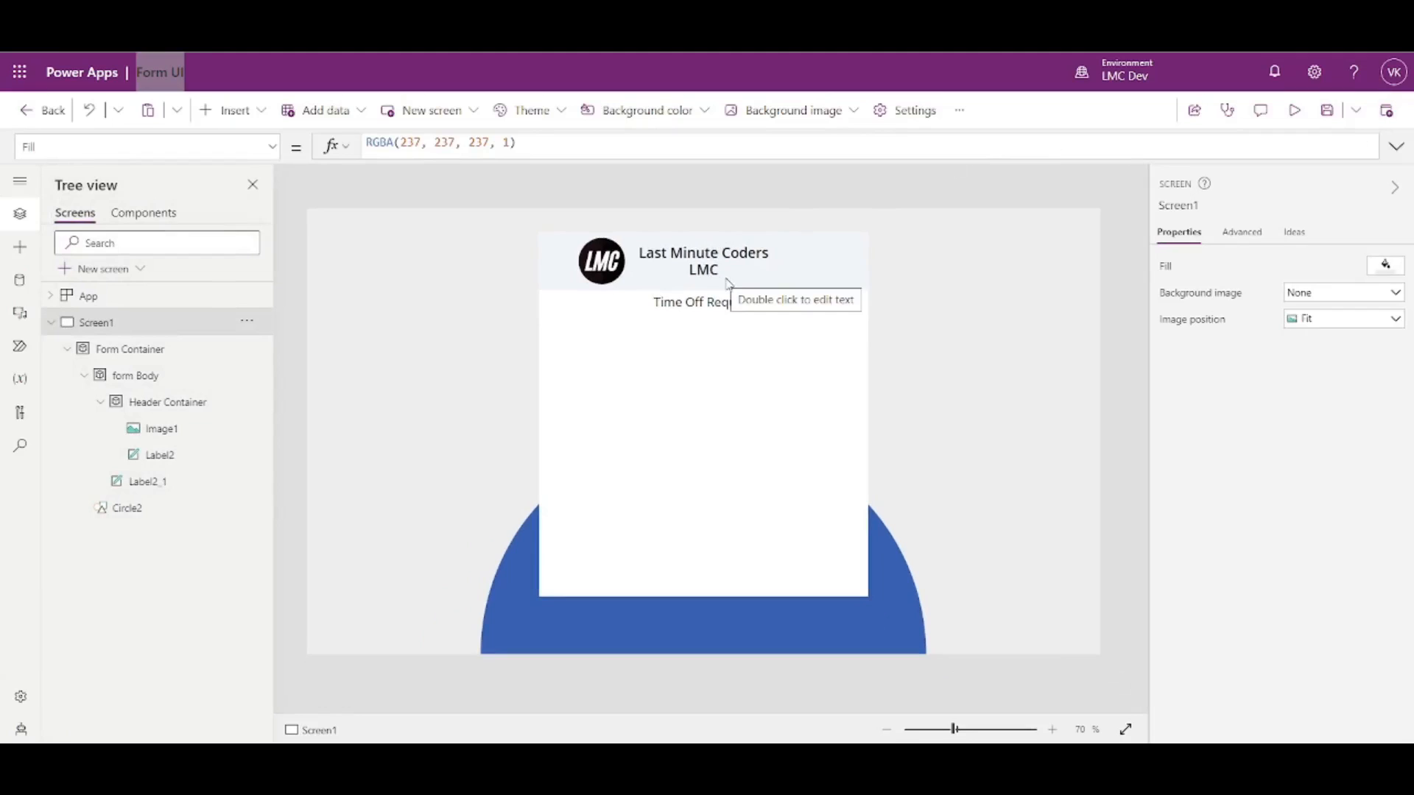
left_click(693, 277)
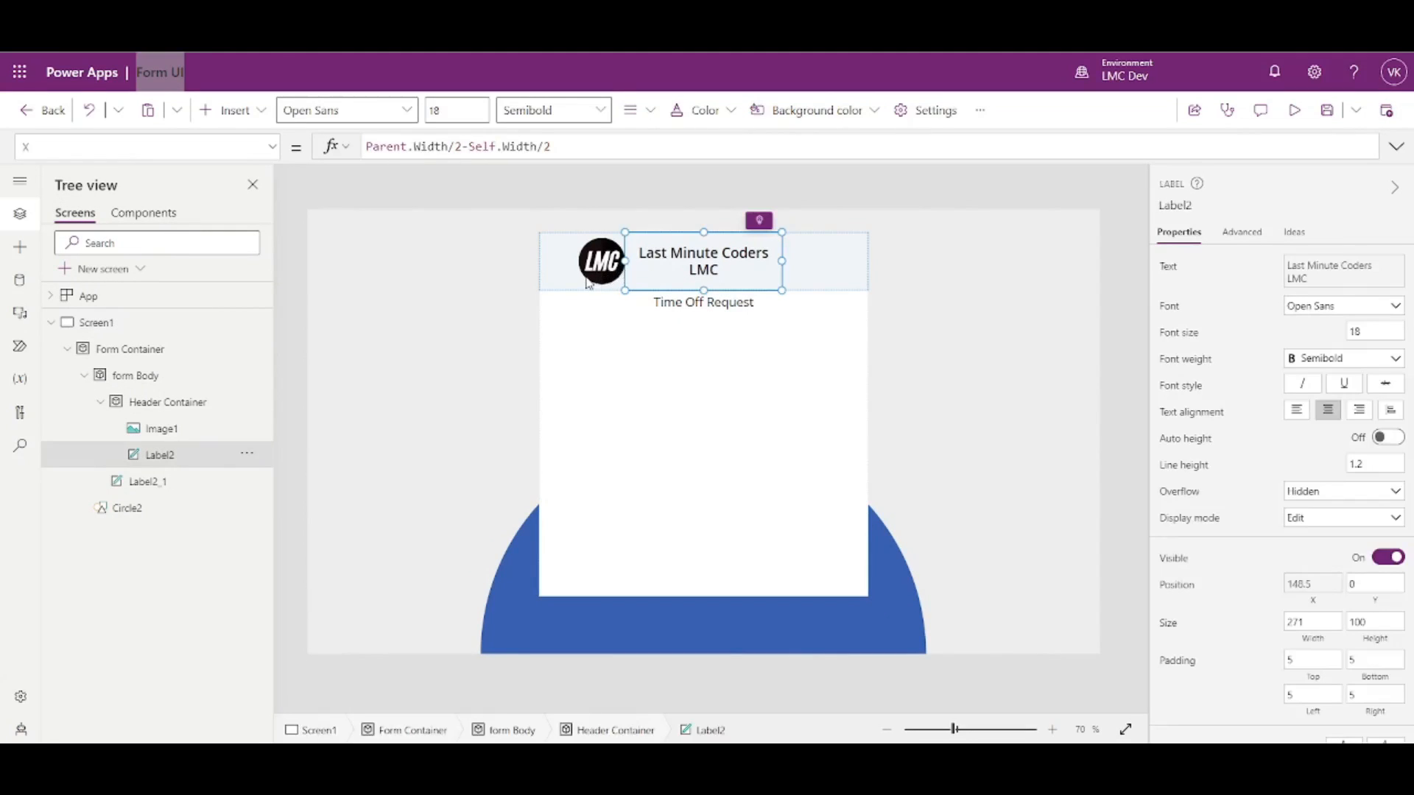
left_click(589, 283)
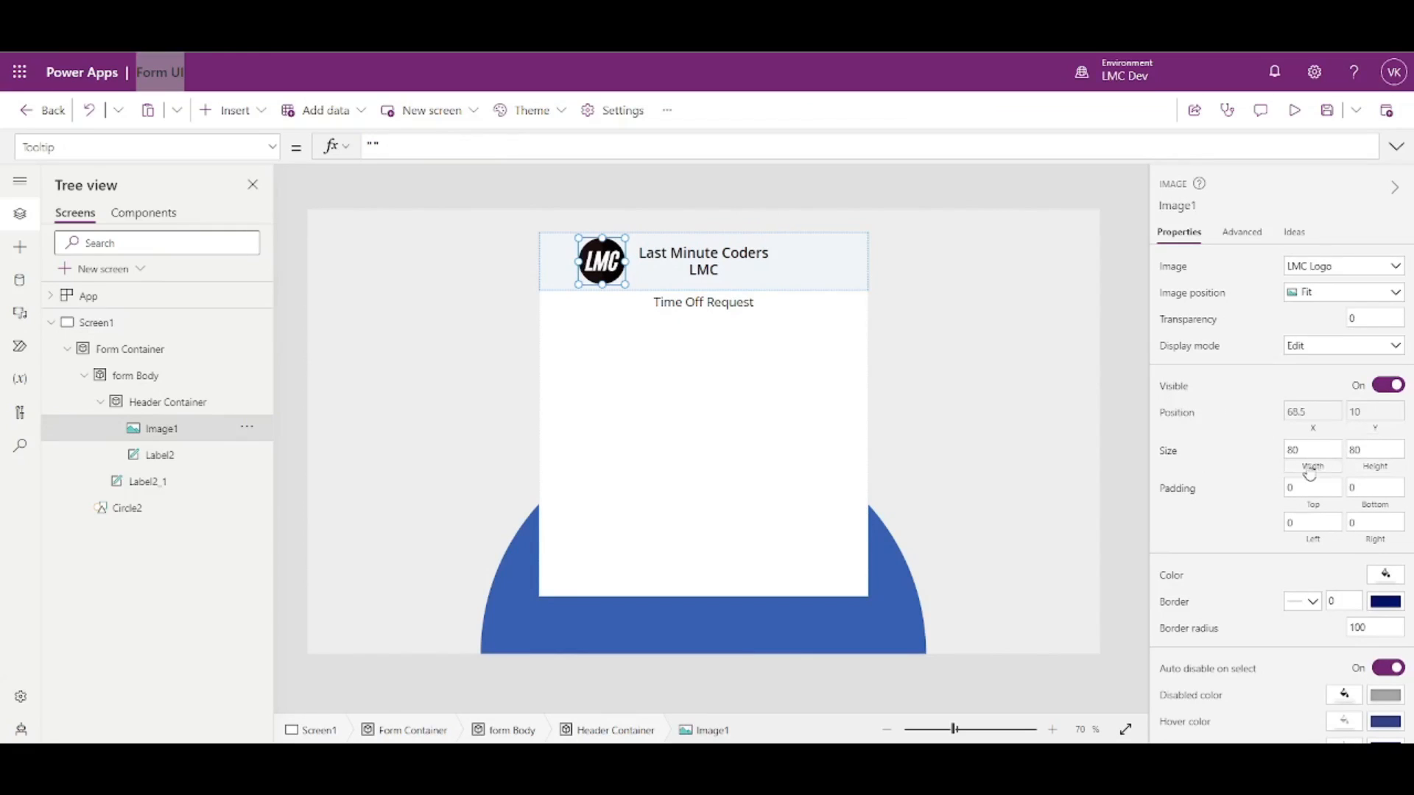
left_click(1307, 451)
left_click(699, 254)
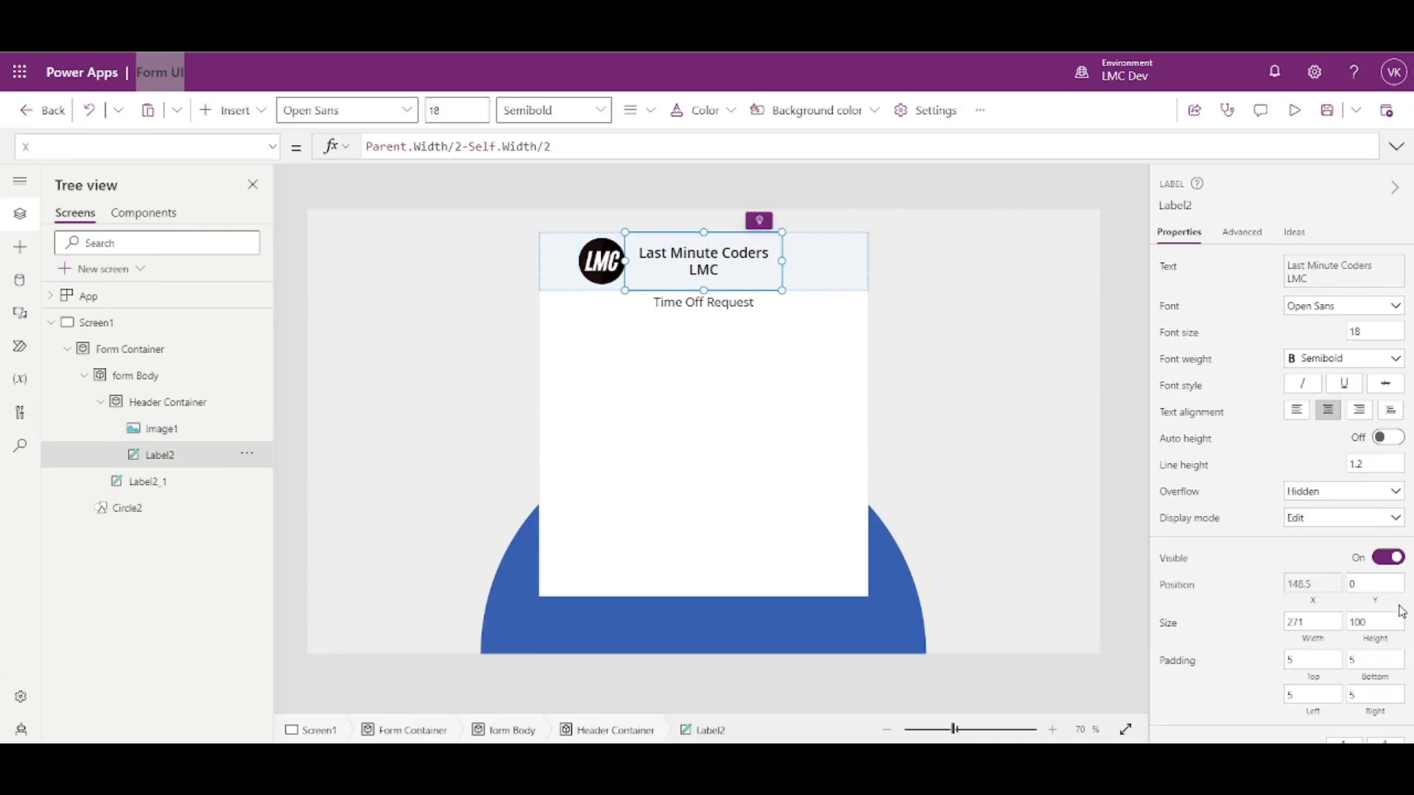
left_click(1312, 623)
- Reset the LMC logo's X position to 0
left_click(1315, 605)
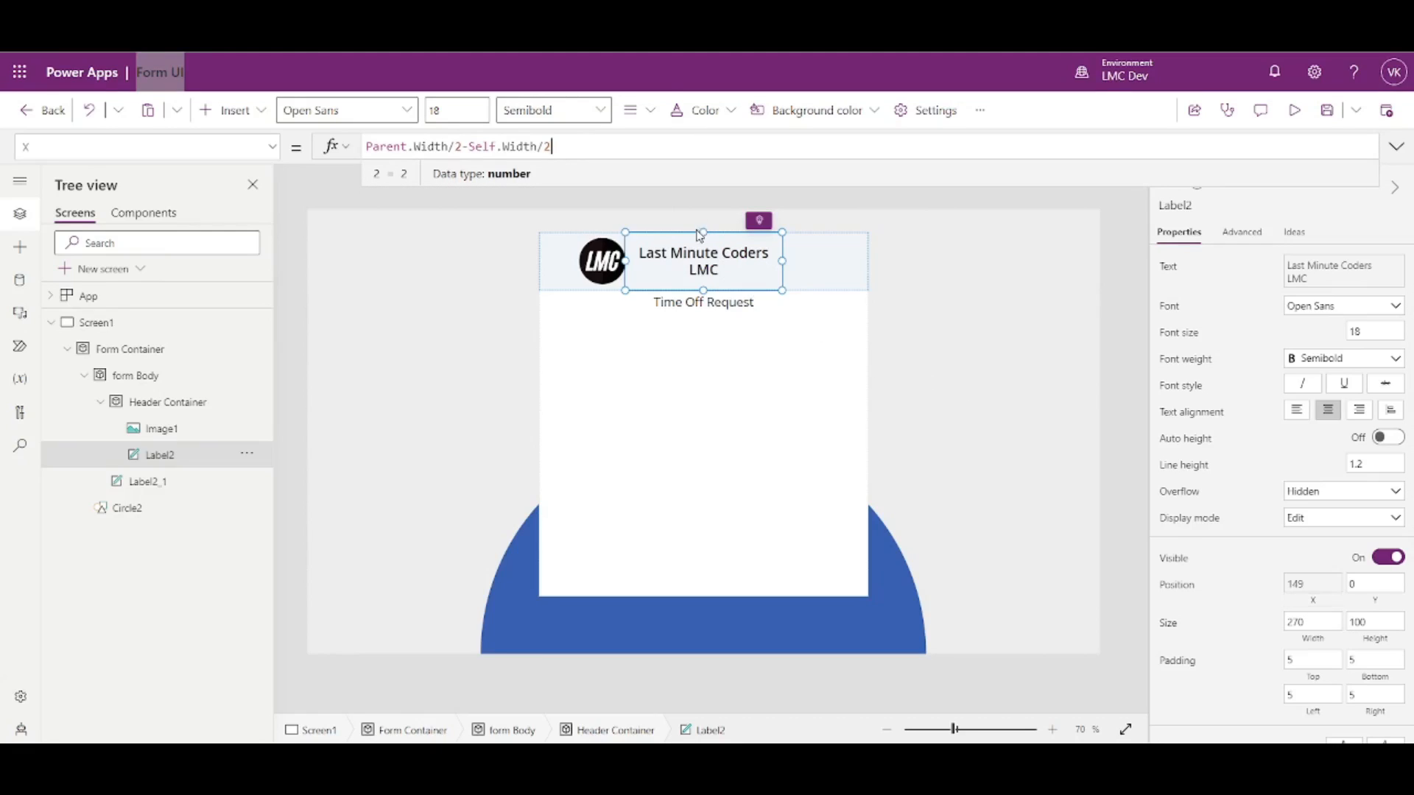
left_click(601, 262)
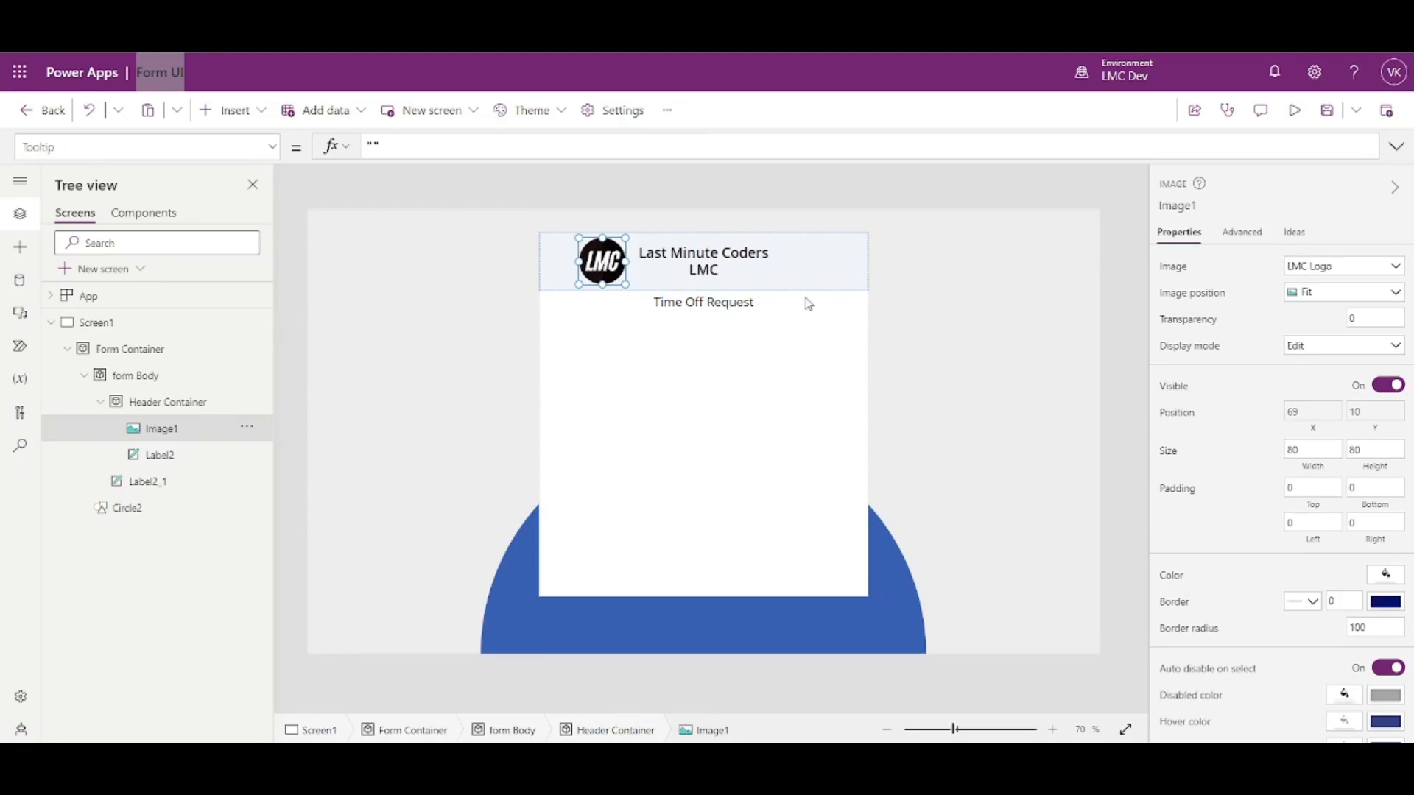
left_click(1318, 430)
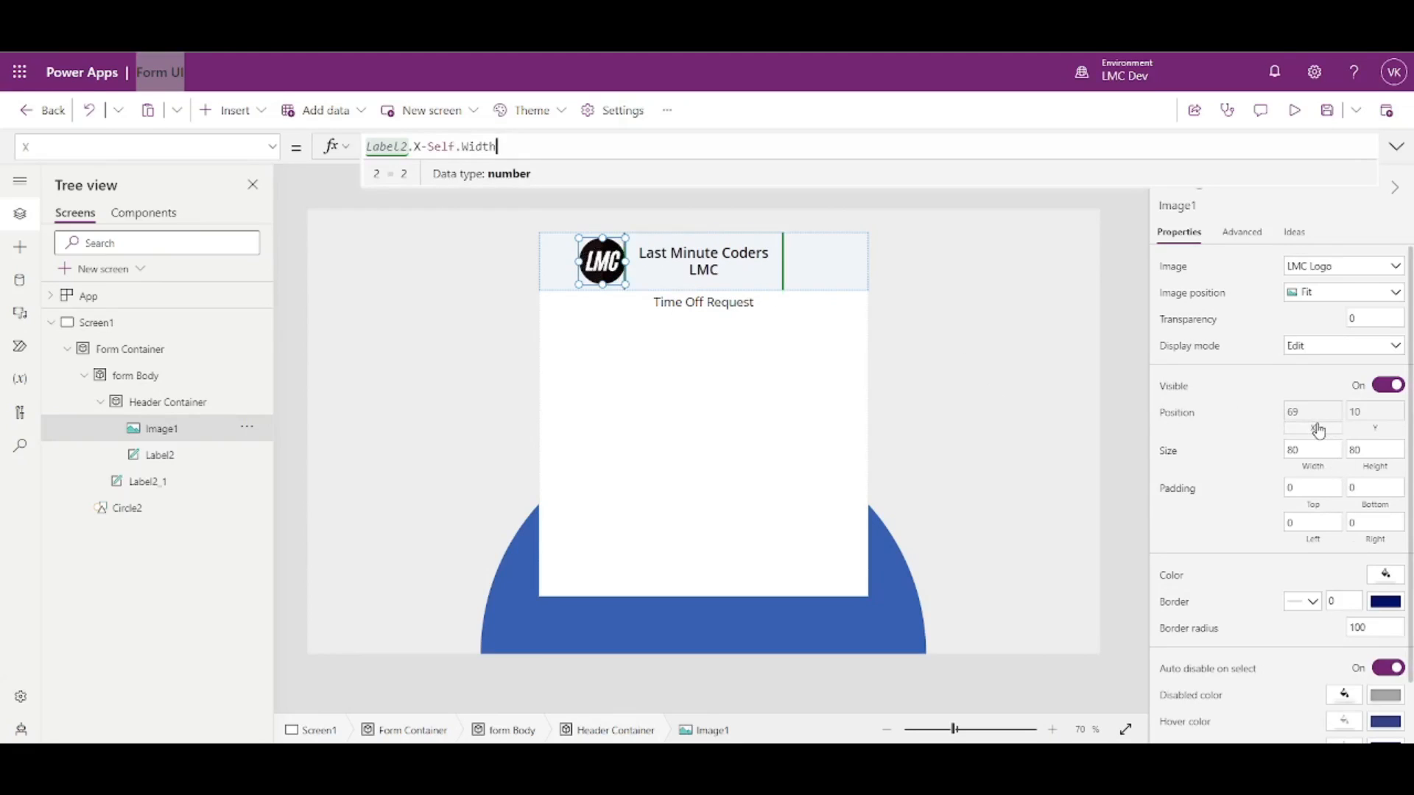
key("ctrl+a")
type("0")
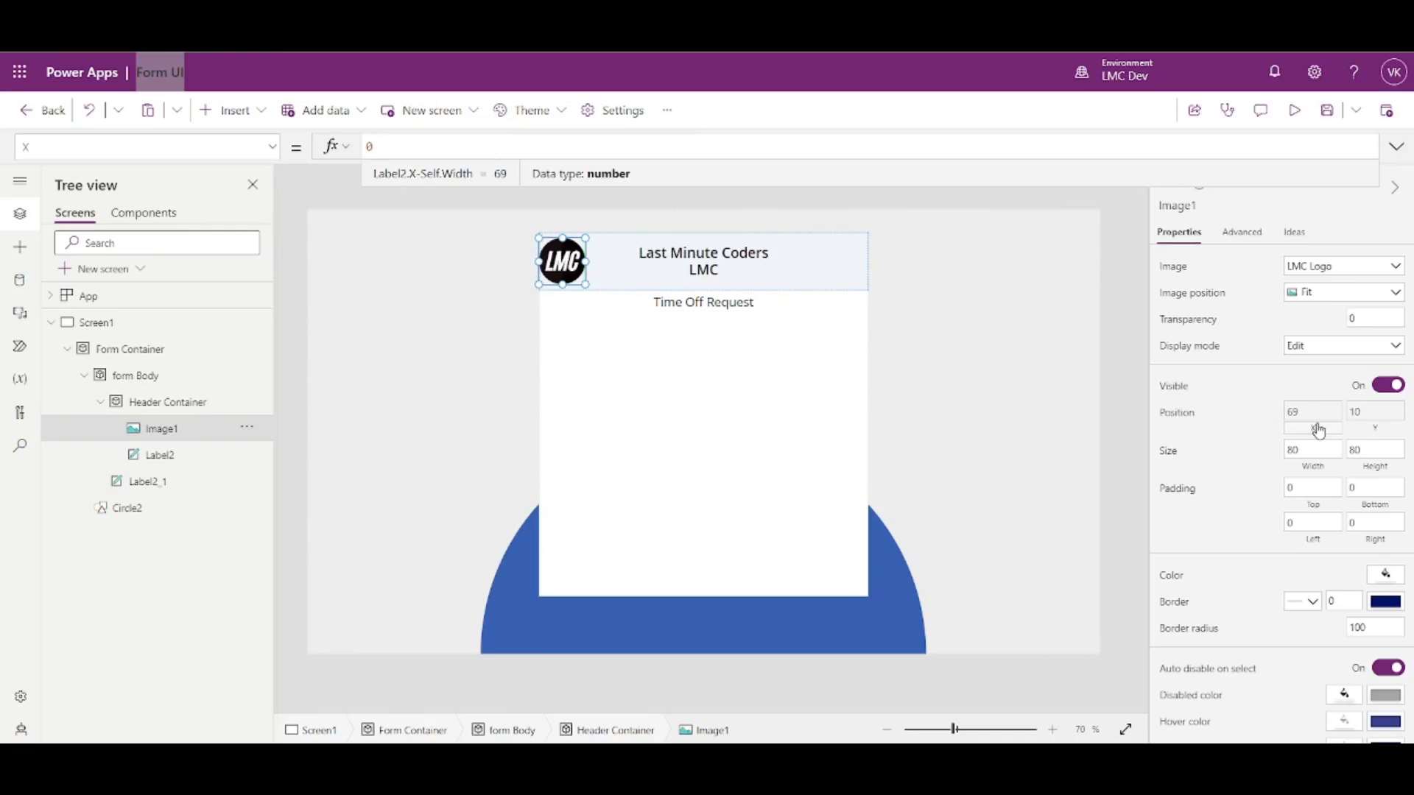
- Set the title's X to Image1.X+Image1.Width so it sits beside the logo
left_click(715, 275)
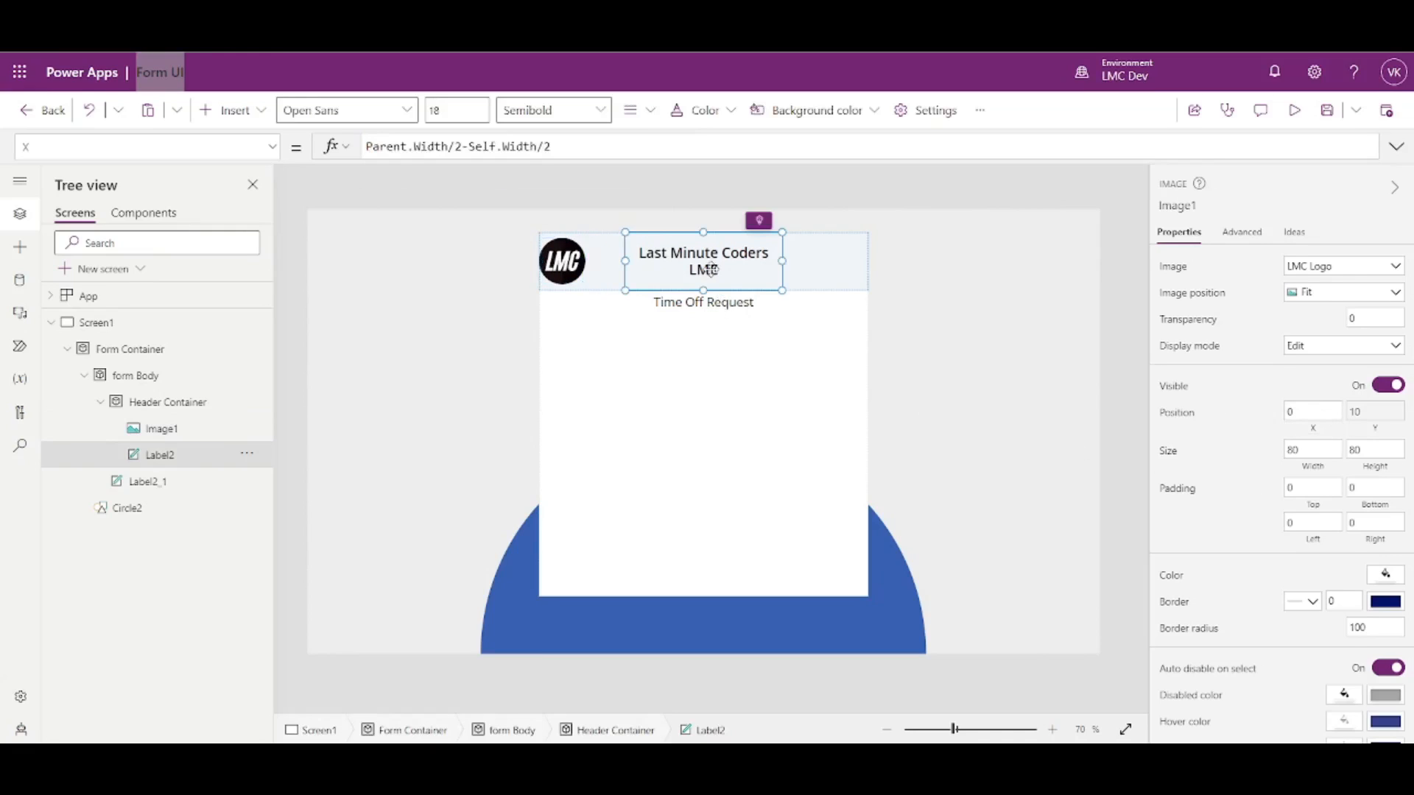
left_click(561, 263)
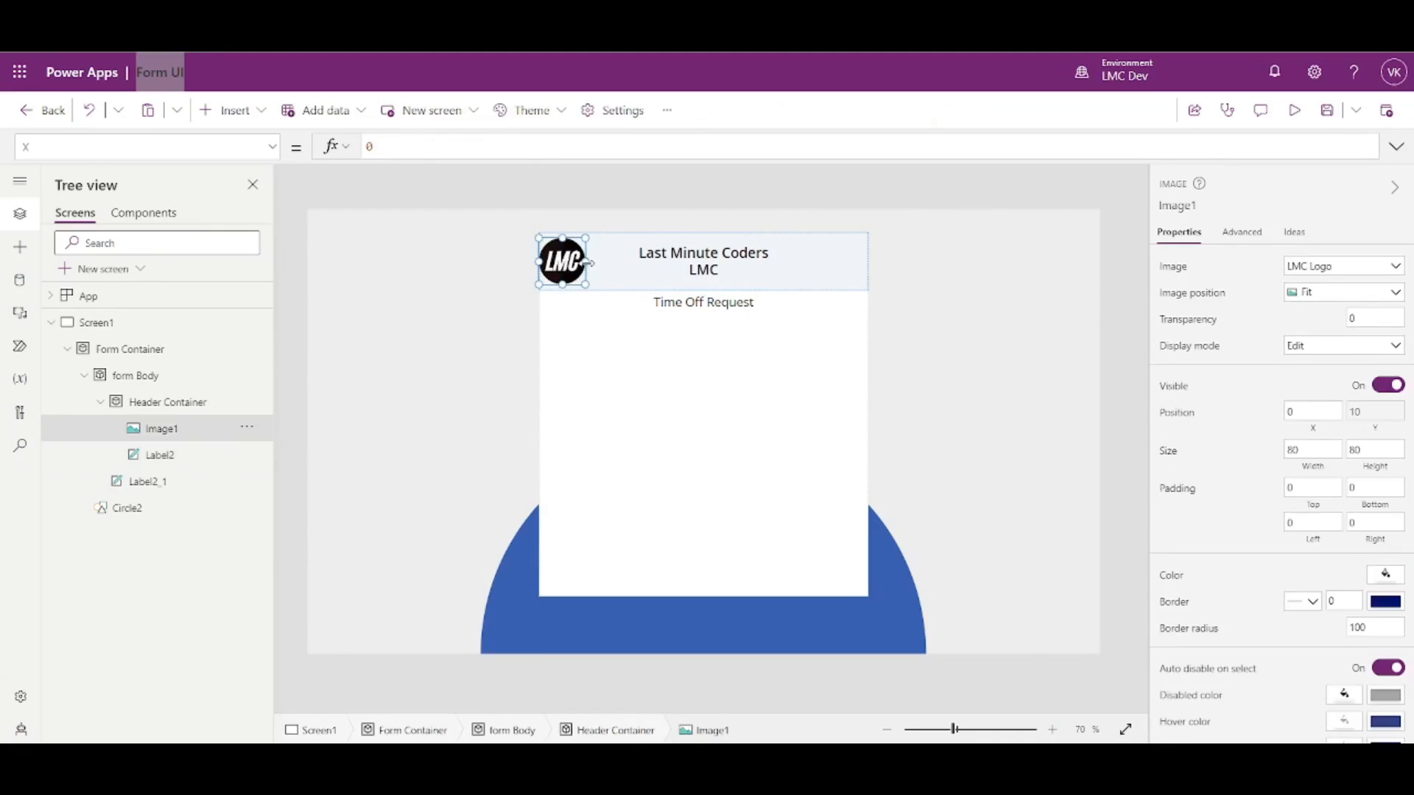
left_click(667, 266)
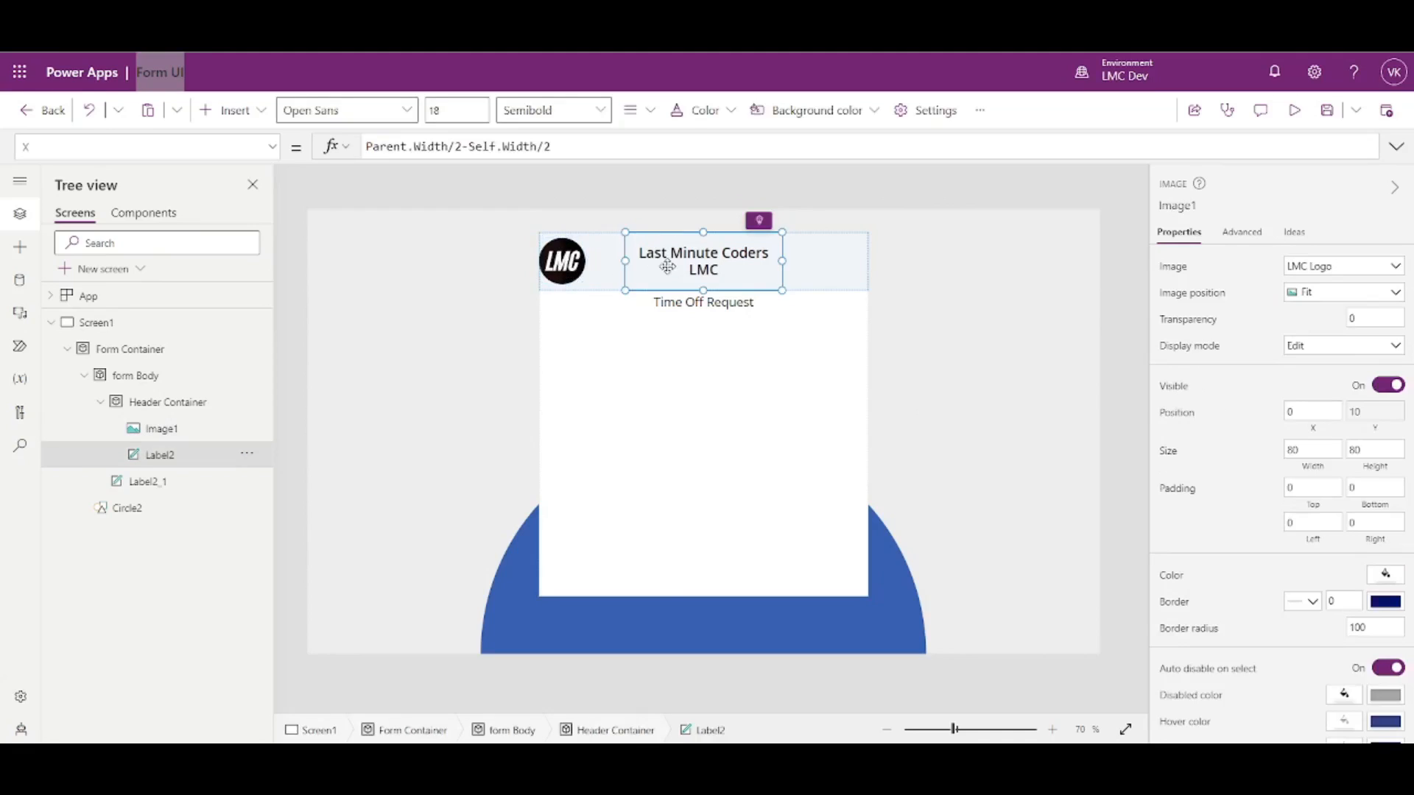
left_click(563, 262)
left_click(1189, 204)
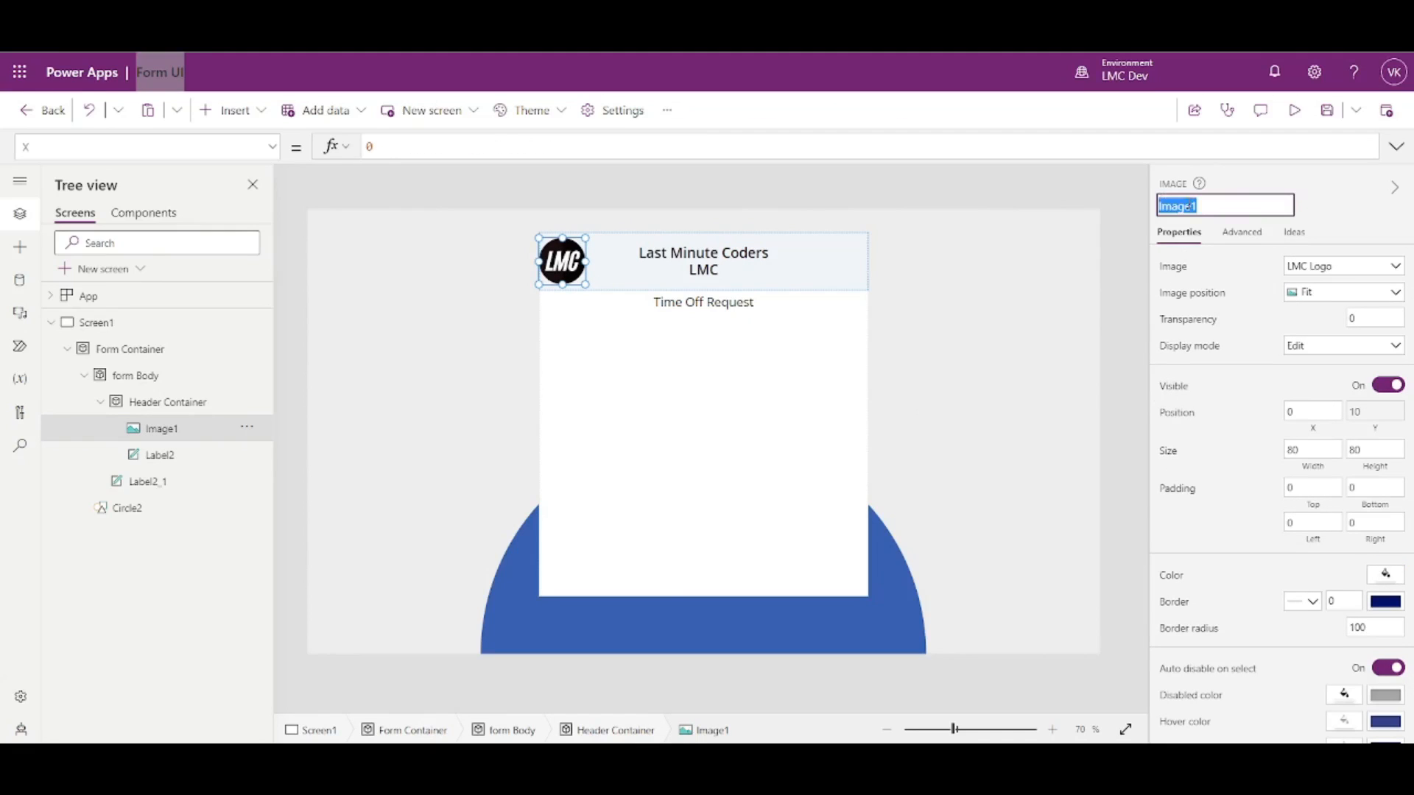
left_click(679, 261)
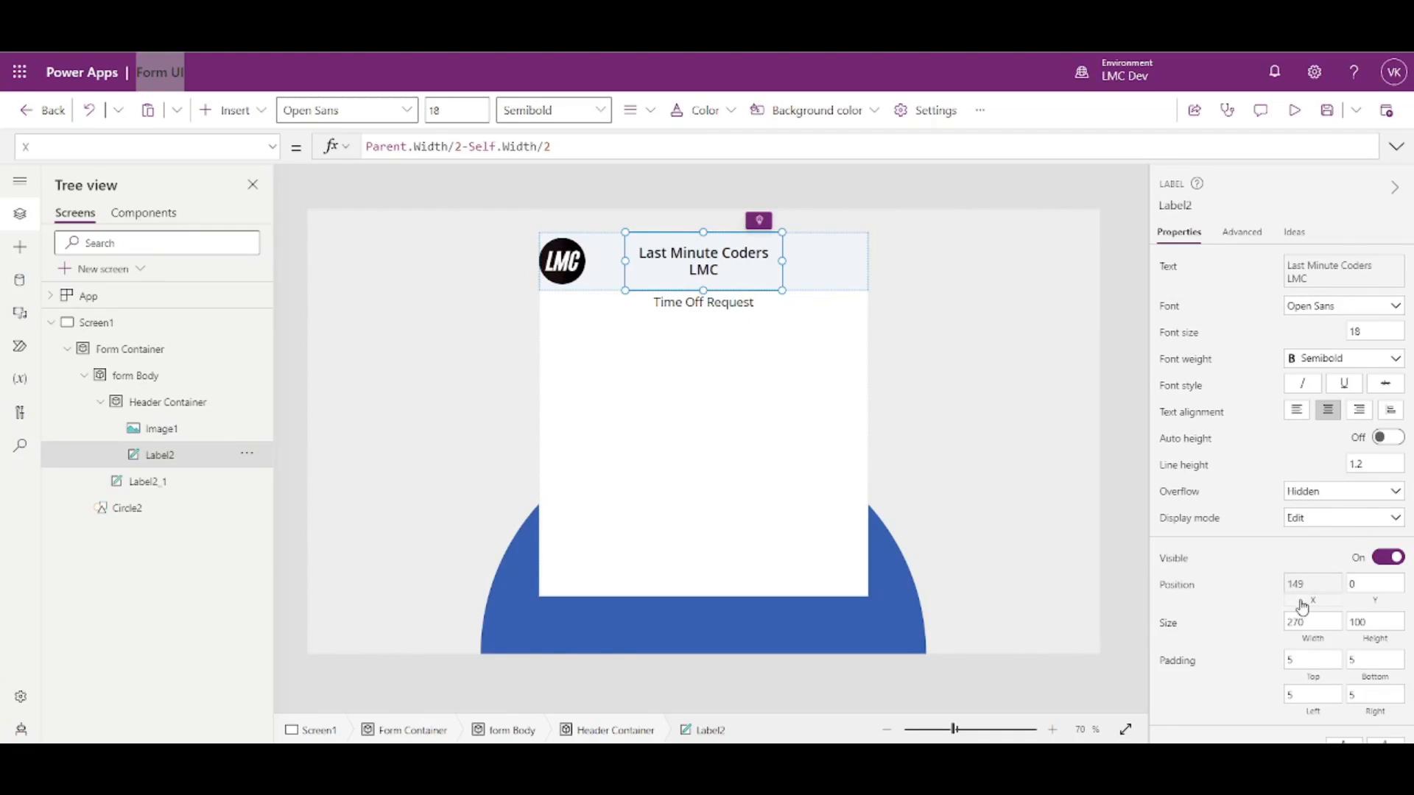
left_click(1300, 609)
key("ctrl+a")
key("BackSpace")
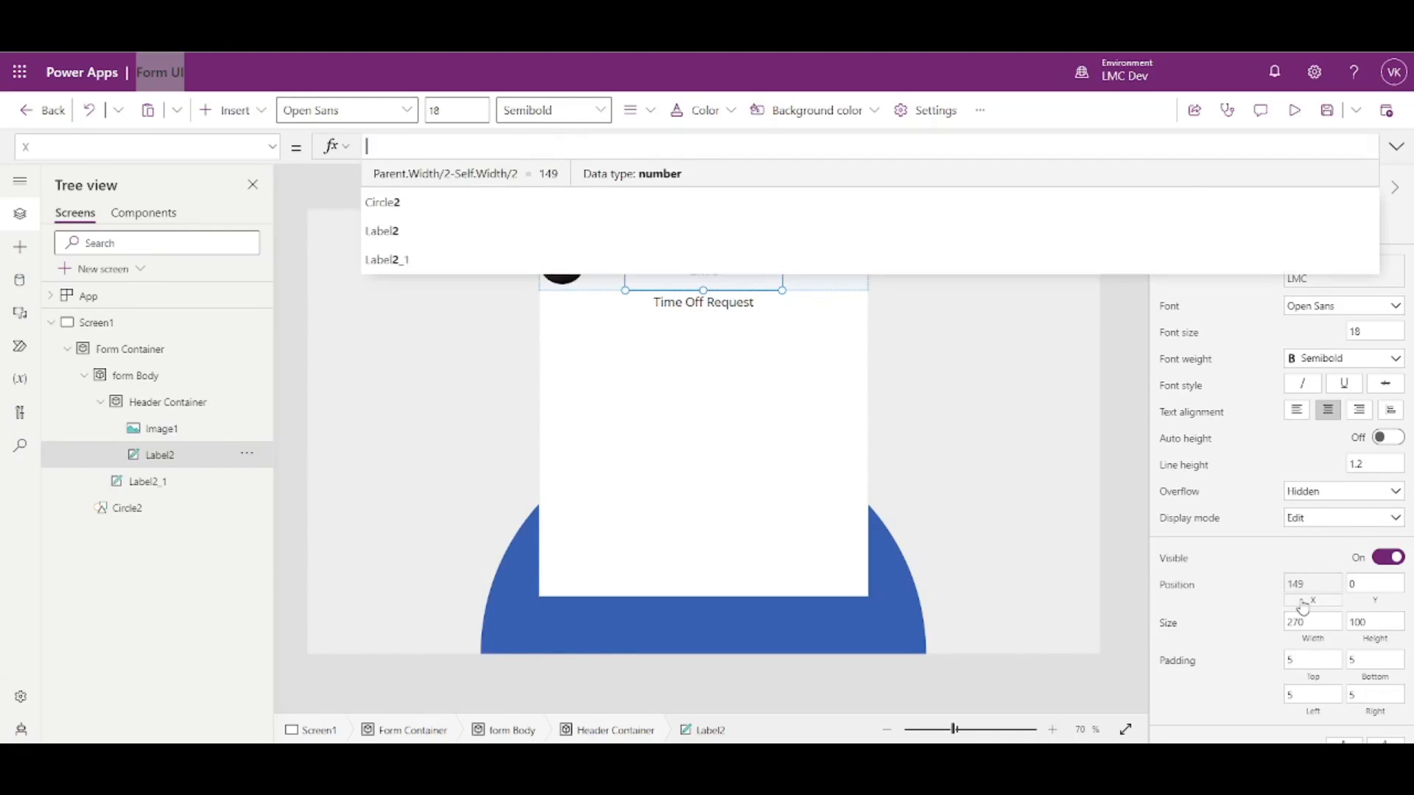
type("Image1")
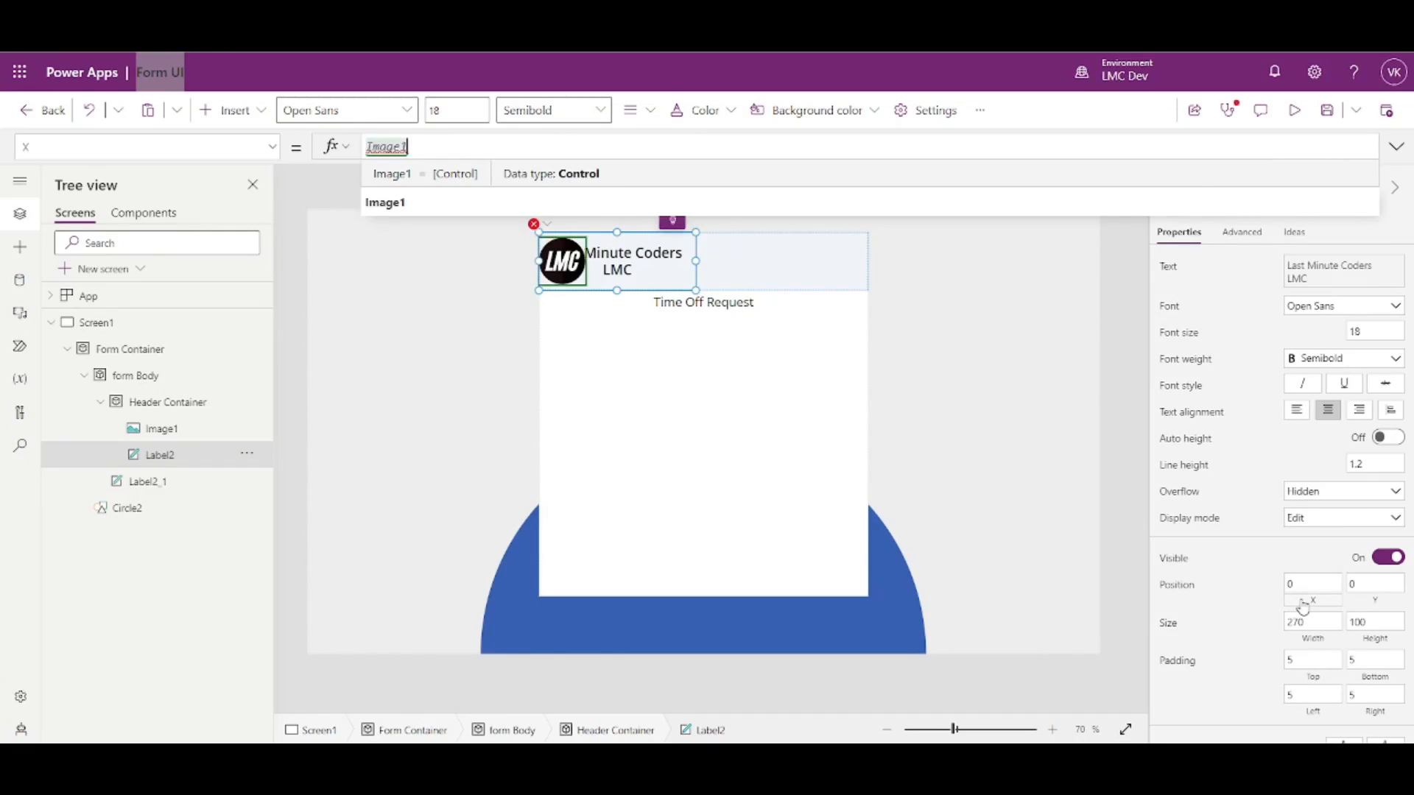
type(".X+Image1.Width")
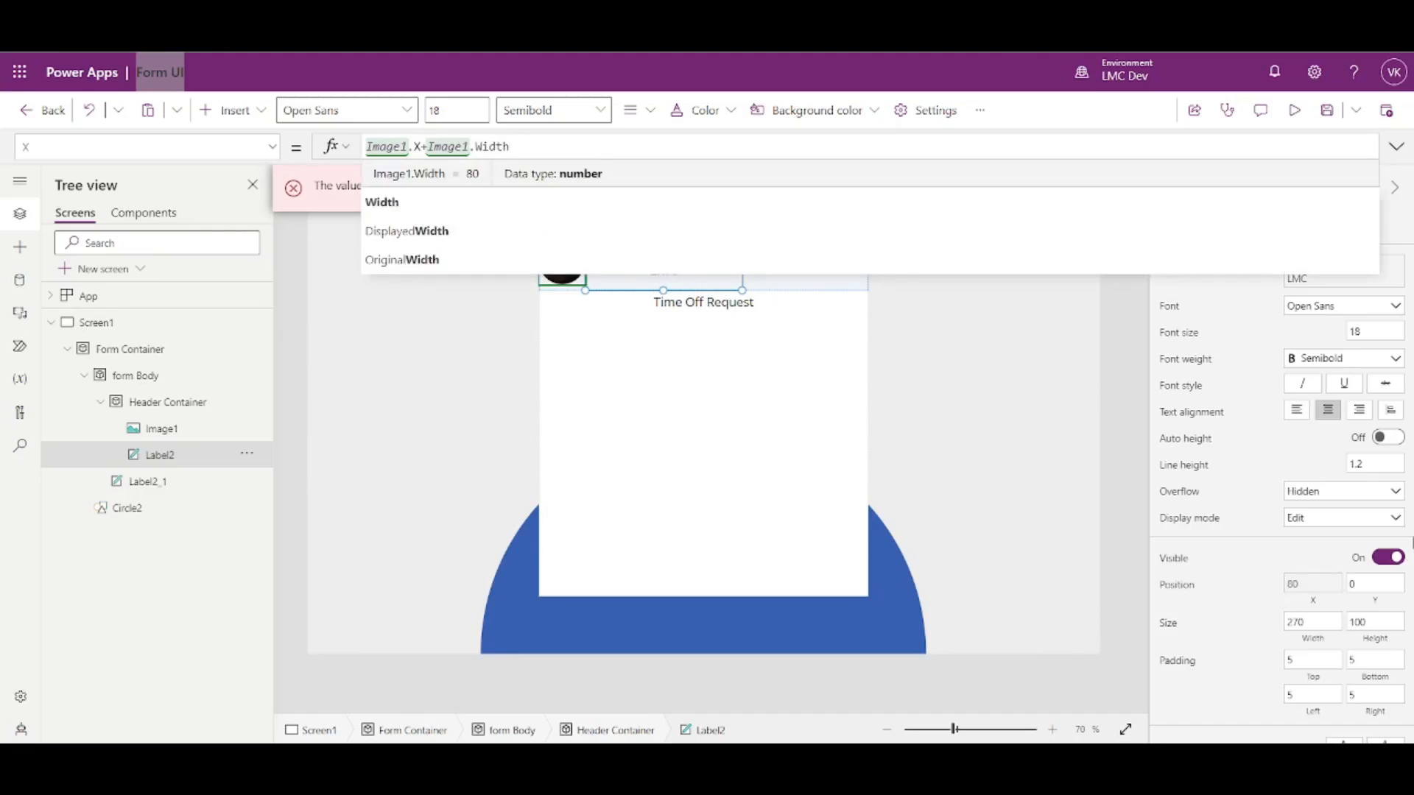
left_click(1107, 364)
- Drag the logo right to X 134 and confirm the title follows it
left_click(678, 273)
left_click(547, 269)
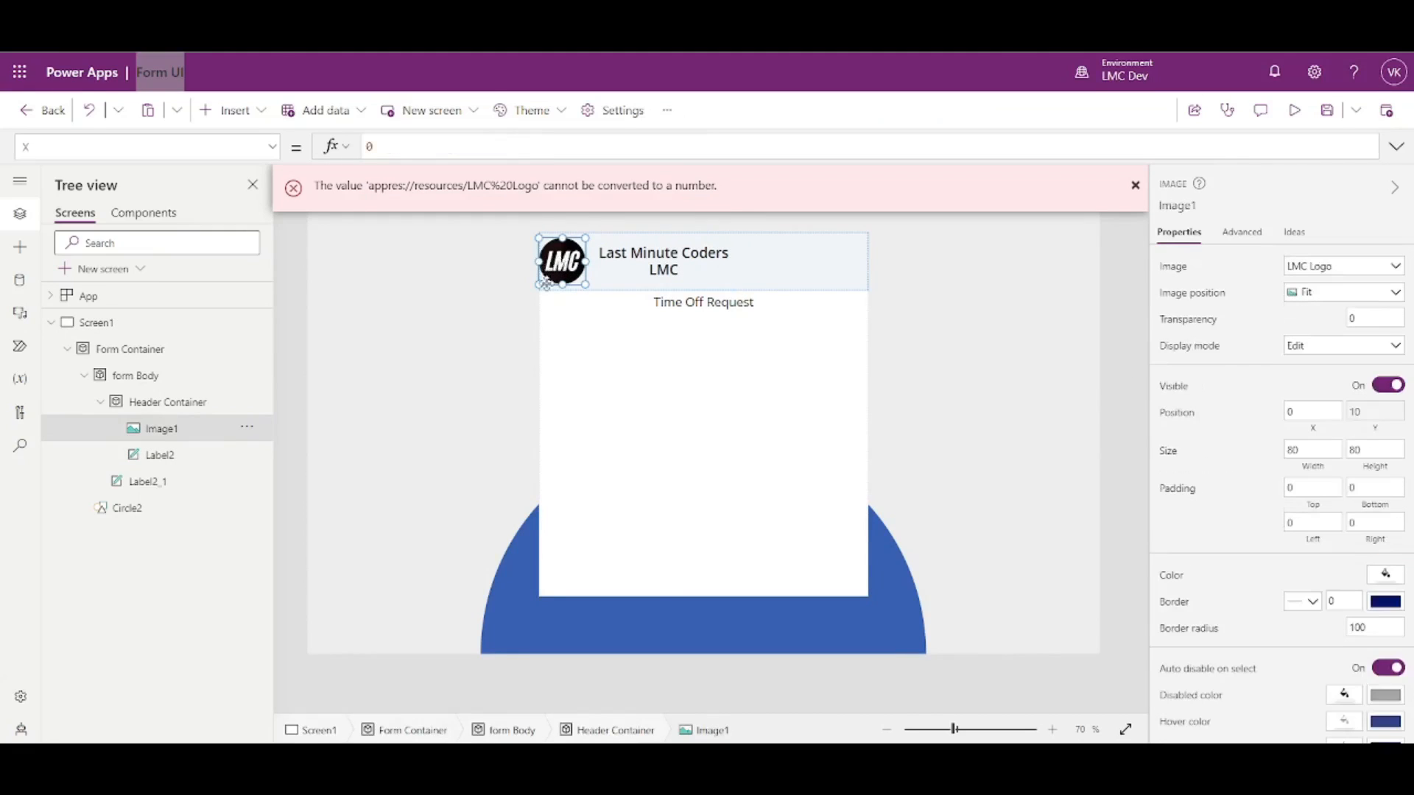
left_click_drag(547, 270, 614, 273)
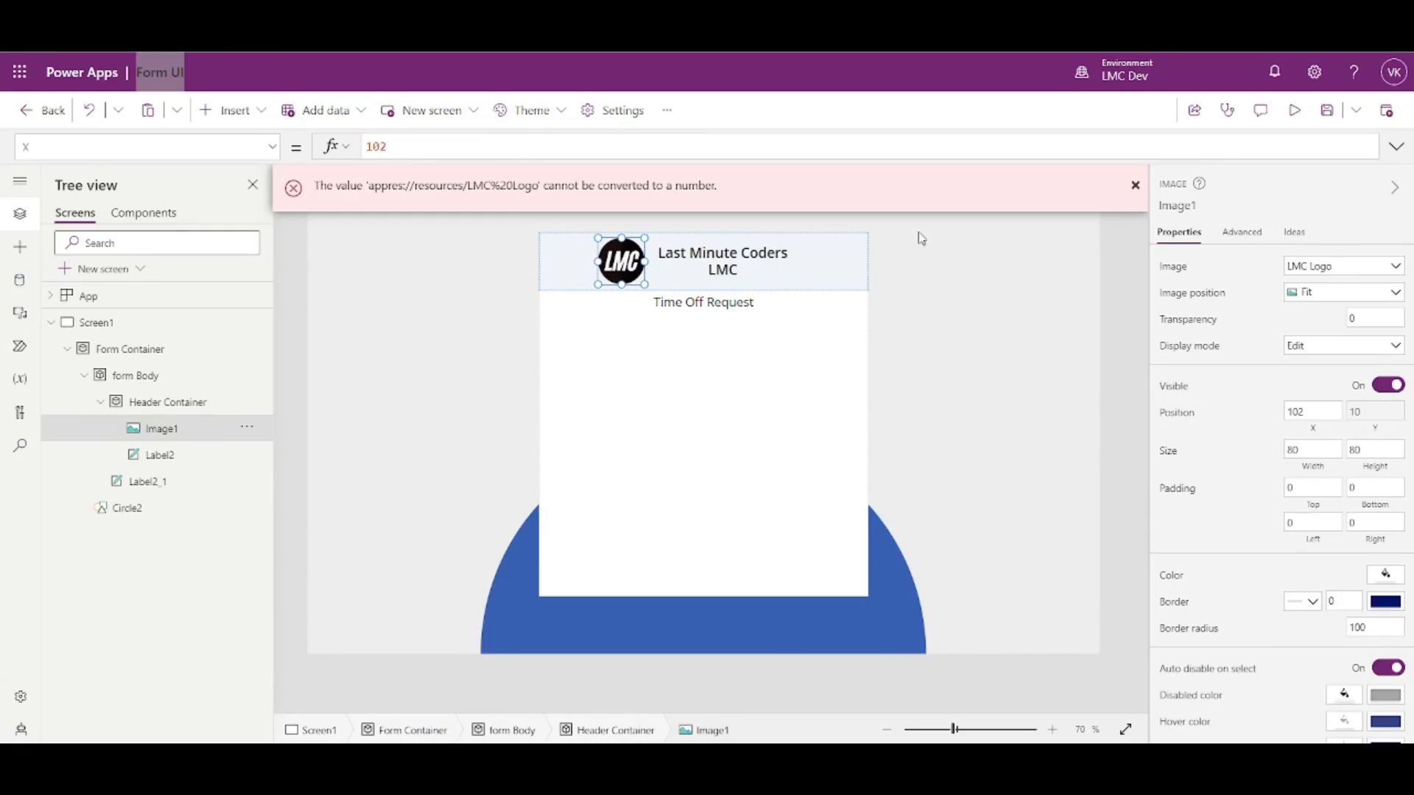
left_click(740, 263)
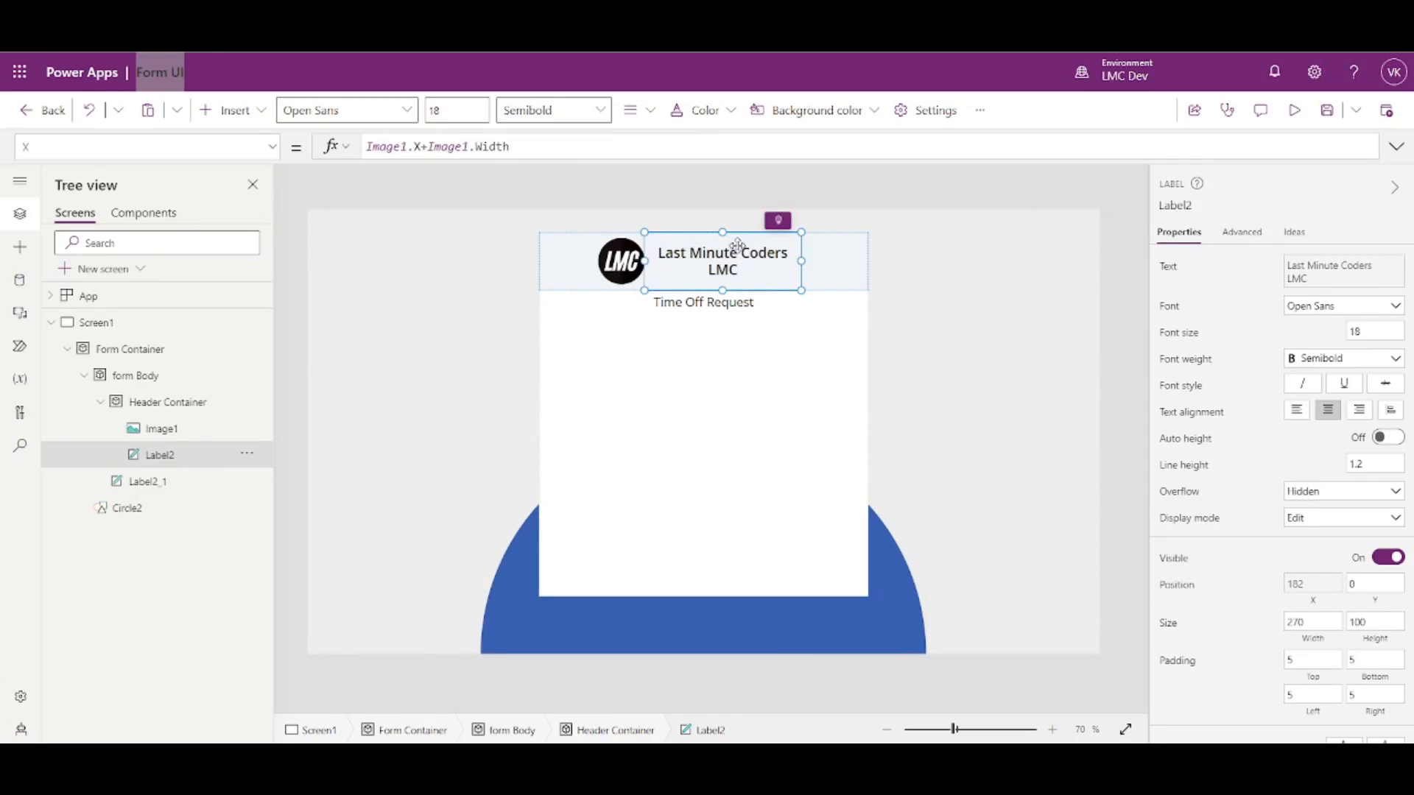
mouse_move(619, 269)
left_mouse_down()
mouse_move(568, 266)
mouse_move(634, 265)
left_mouse_up()
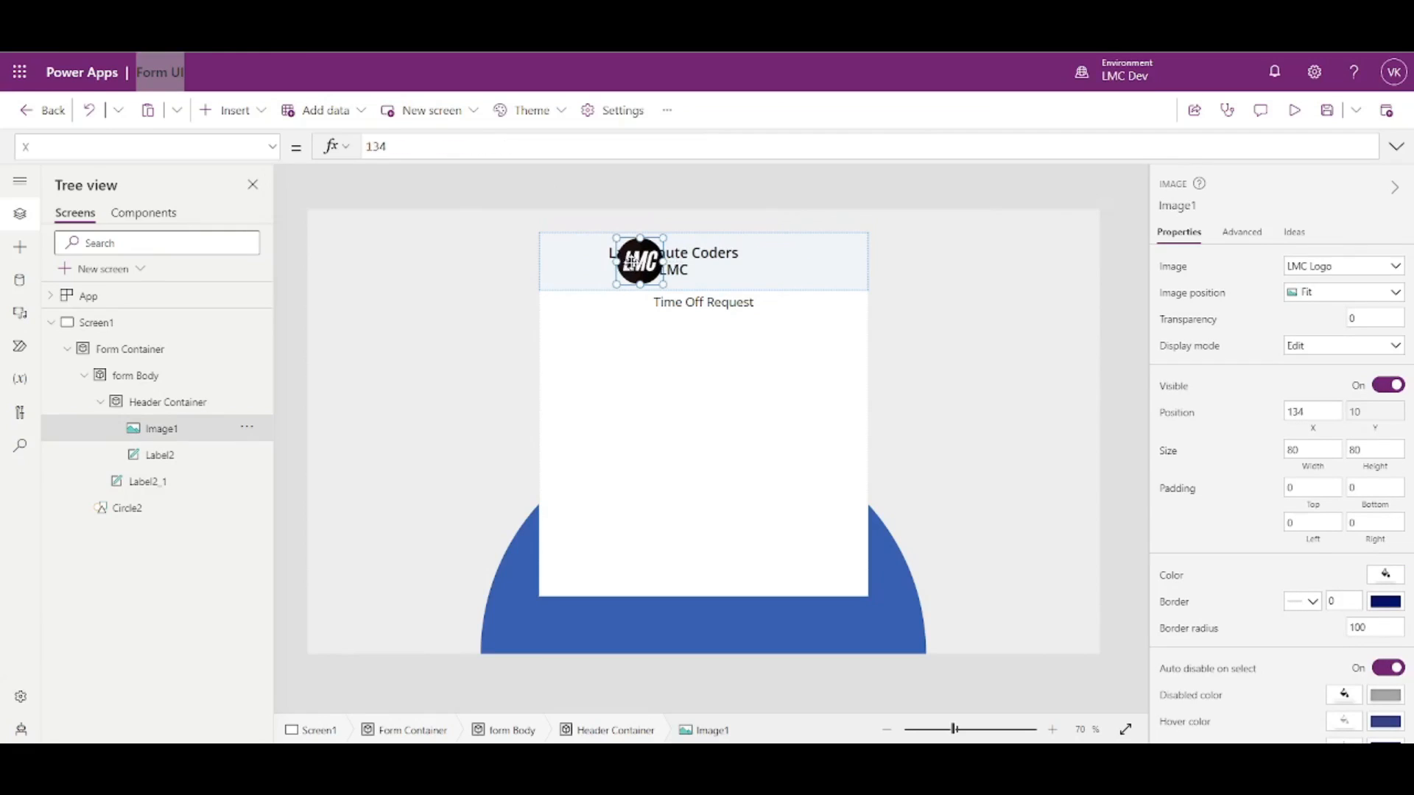
left_click(675, 257)
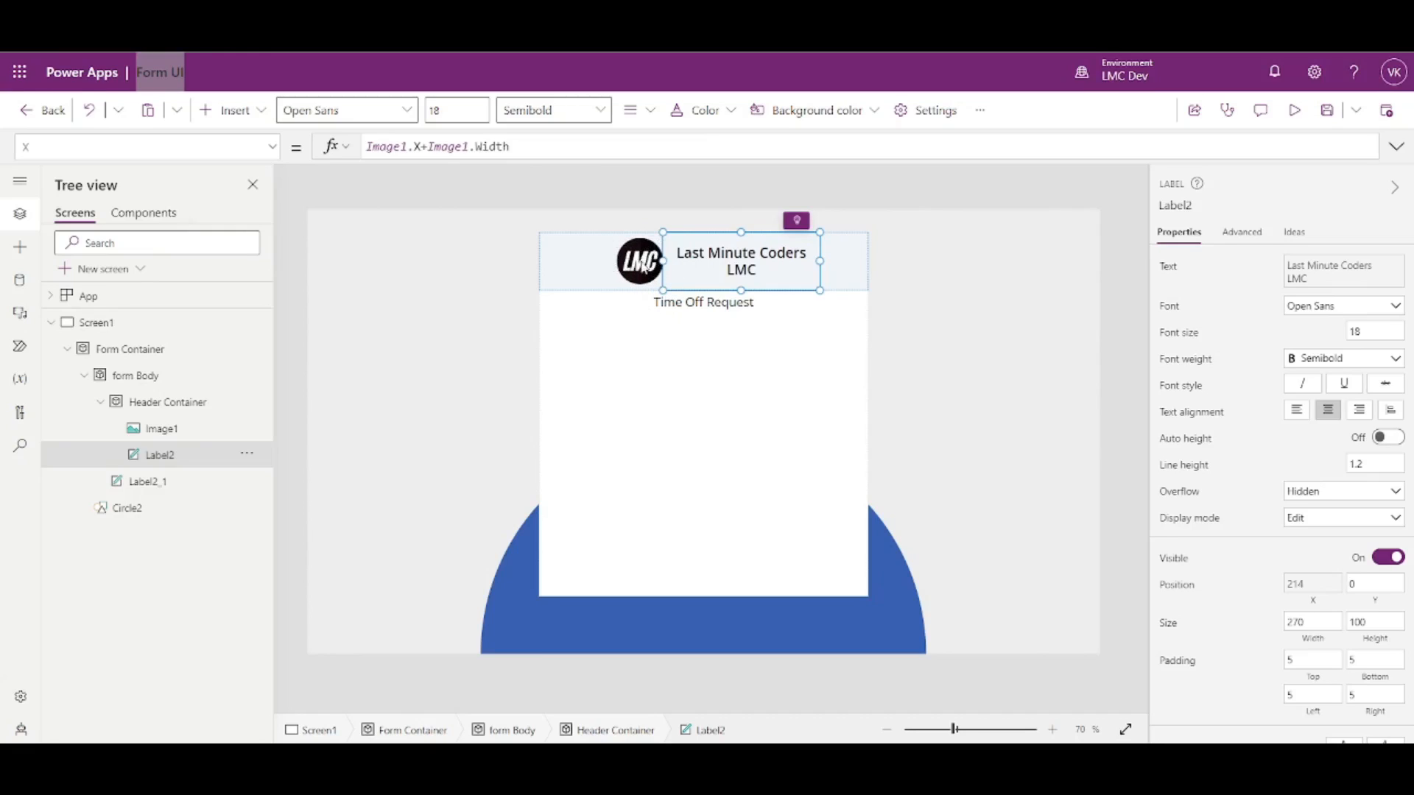
left_click(642, 265)
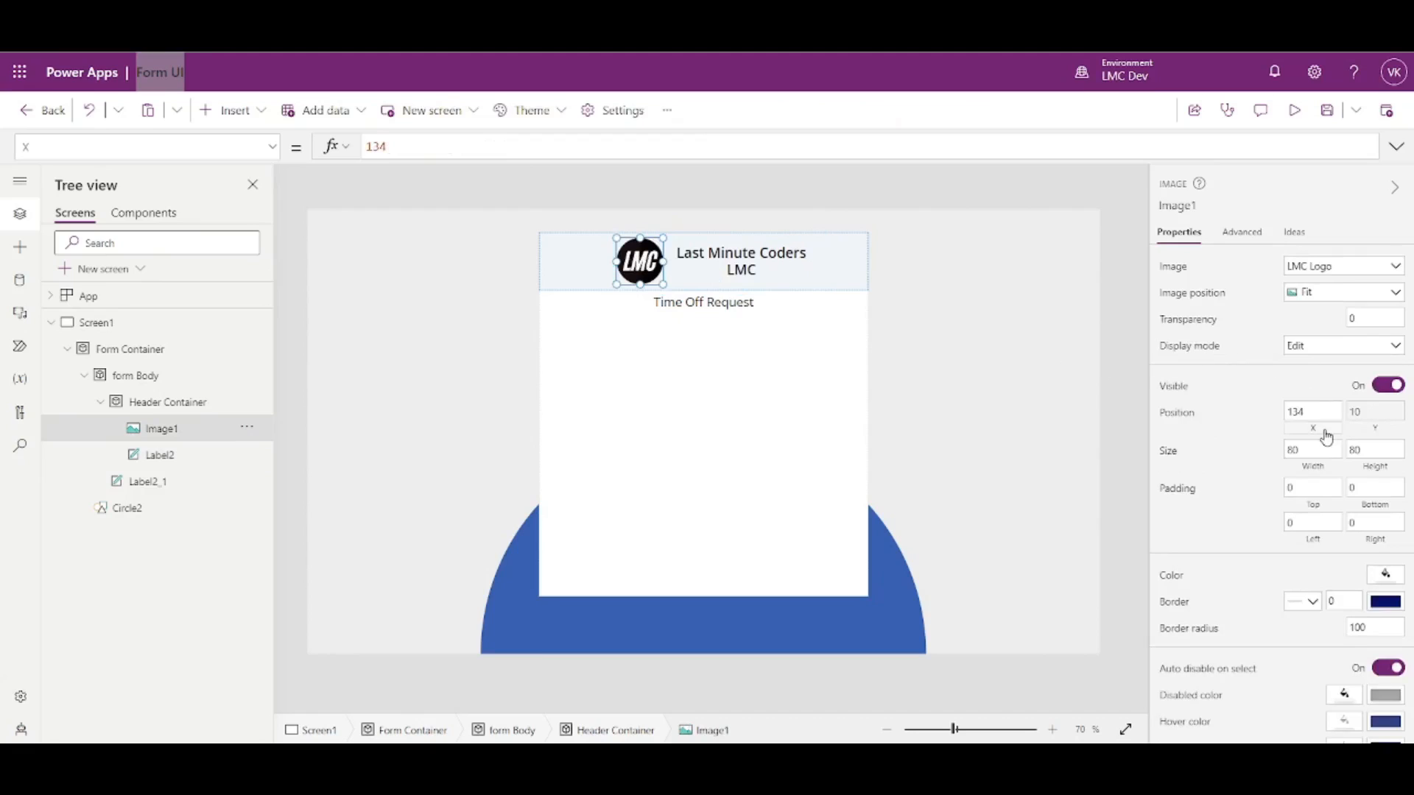
- Set the logo's X to Parent.Width/2-(Self.Width+Label2.Width)/2, placing it at 109
left_click(1326, 437)
type("Parent.Width/2")
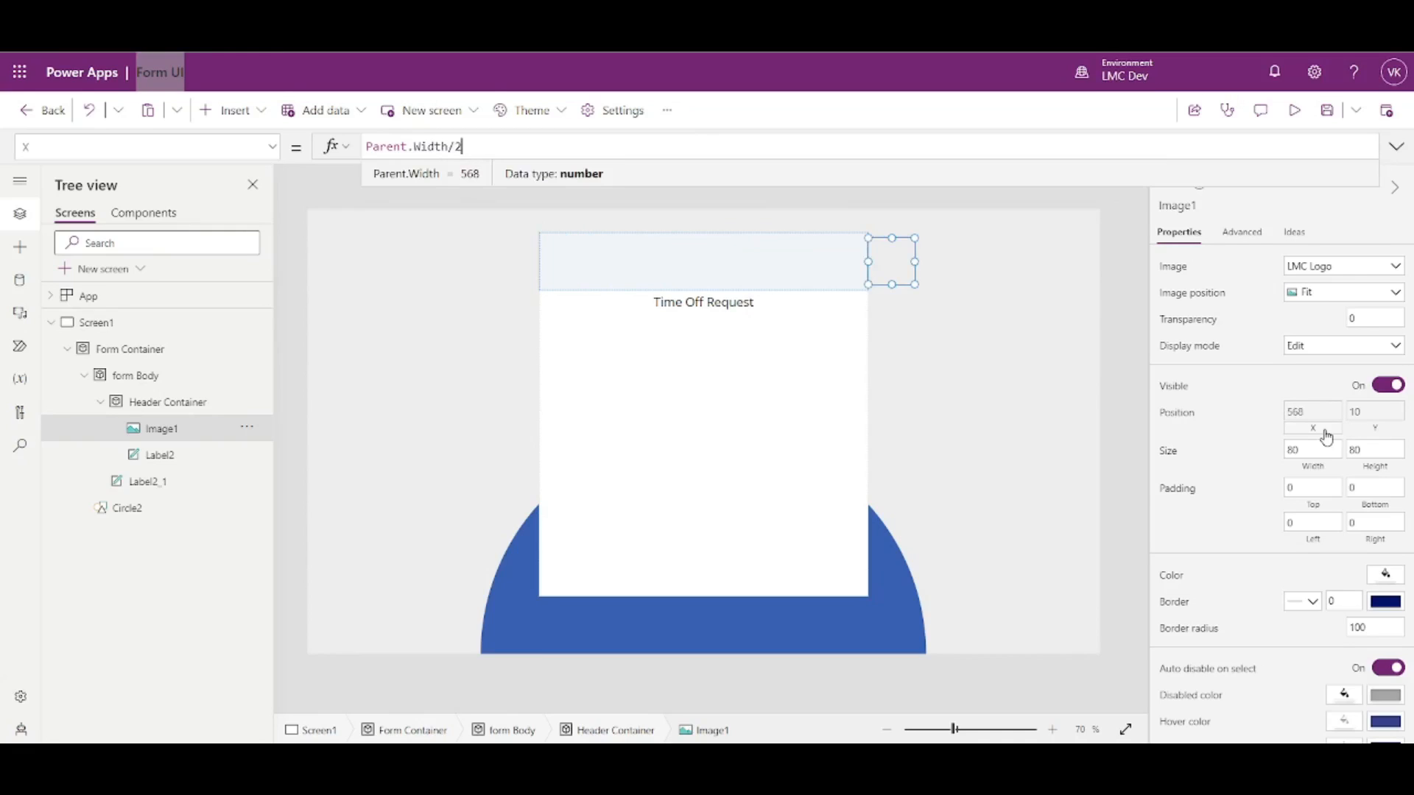
type("-")
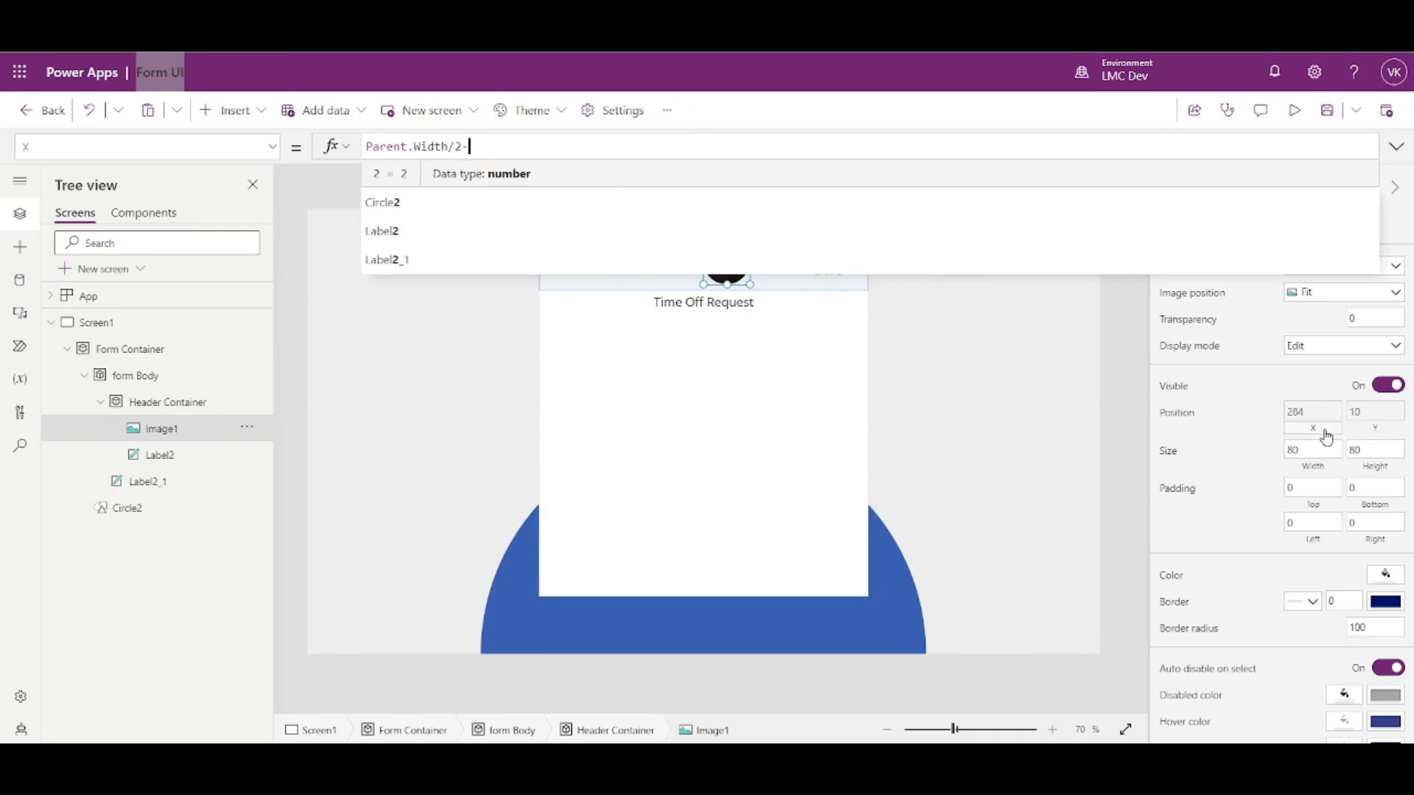
type("Self.W")
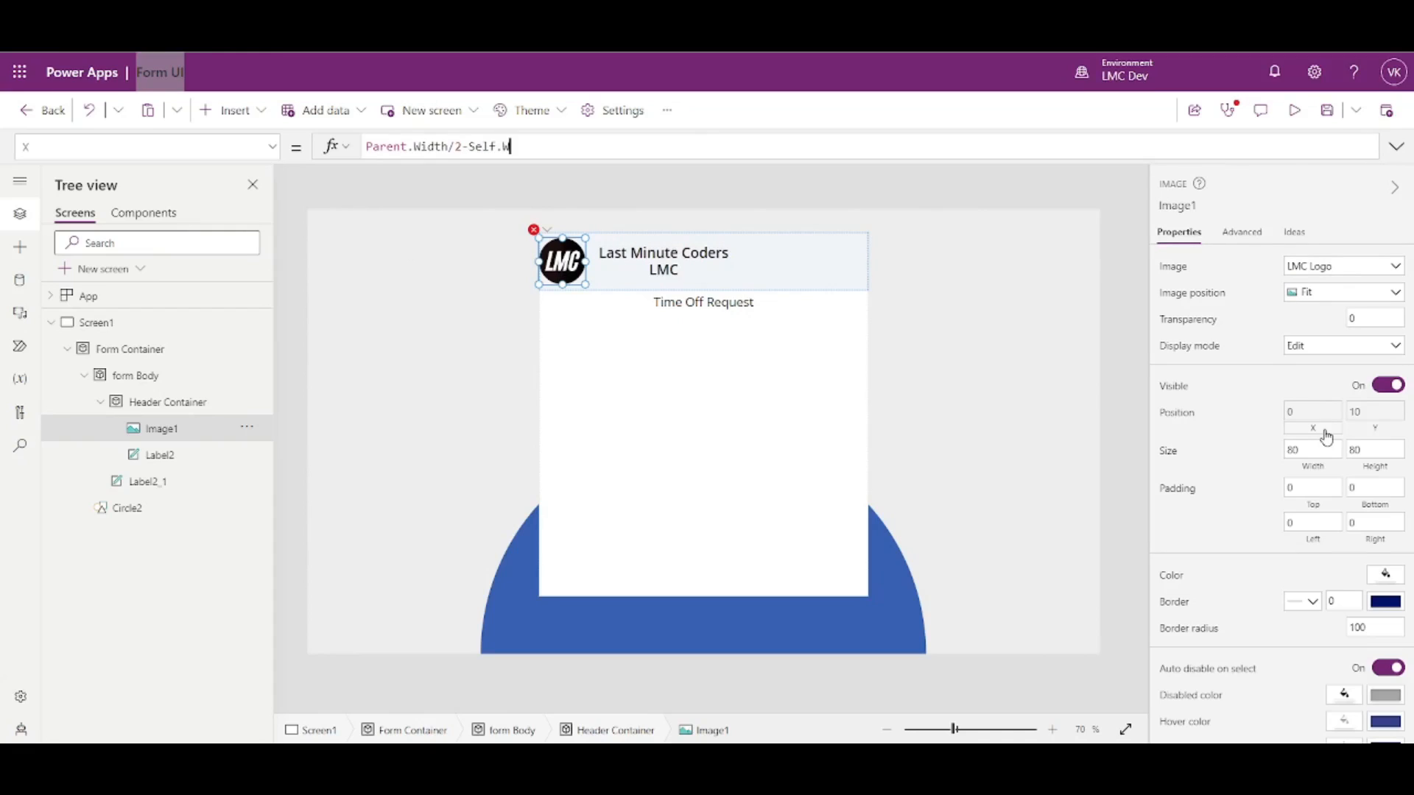
type("idth/2")
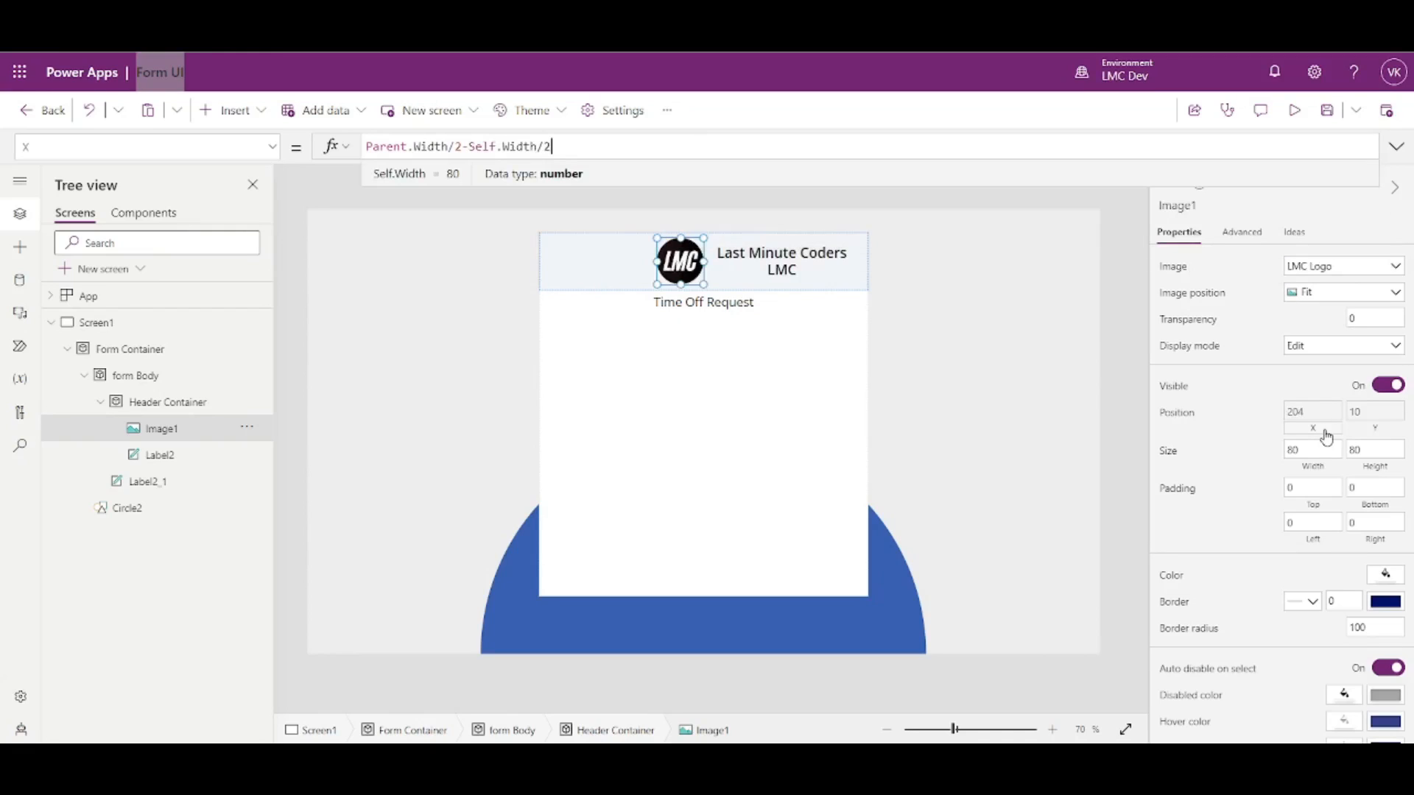
left_click(1142, 357)
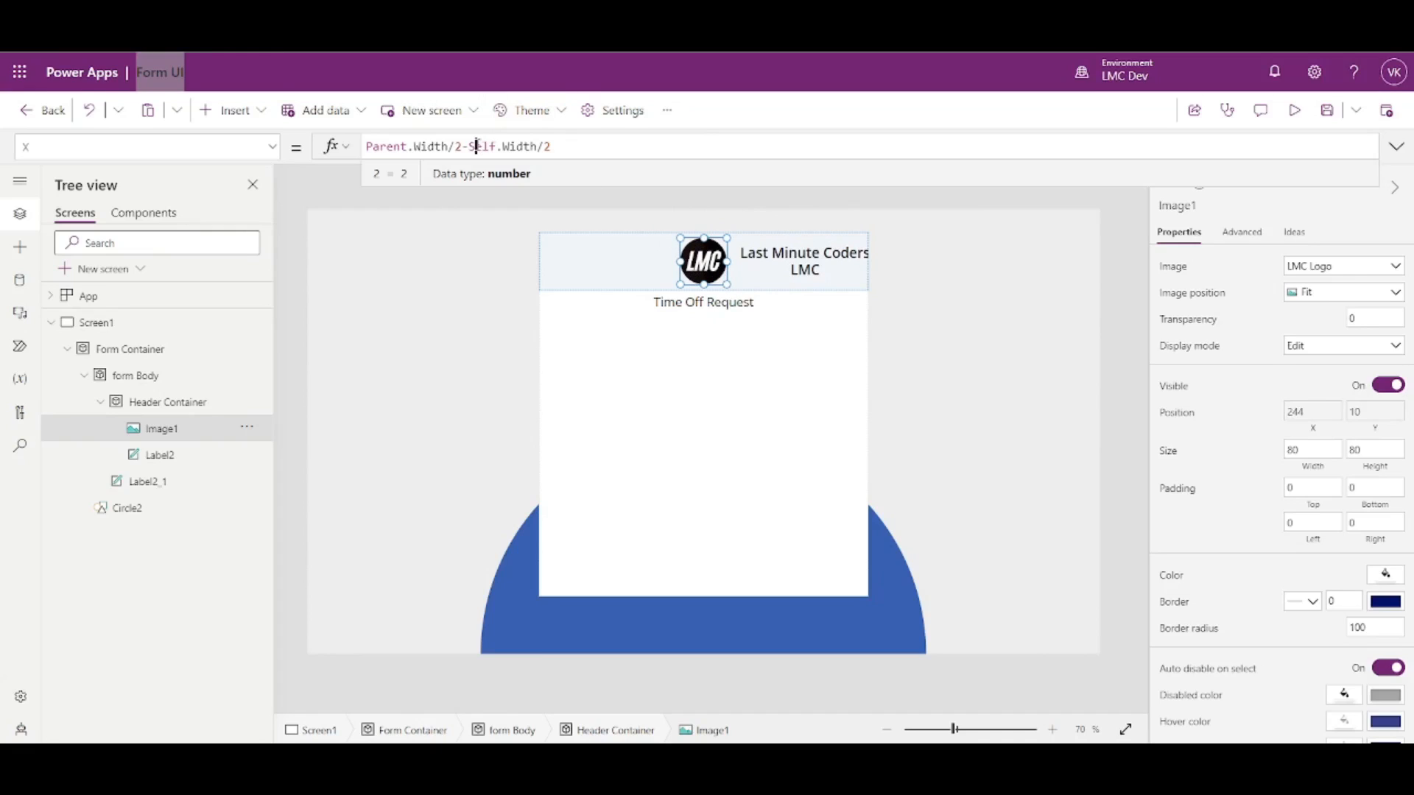
type("(")
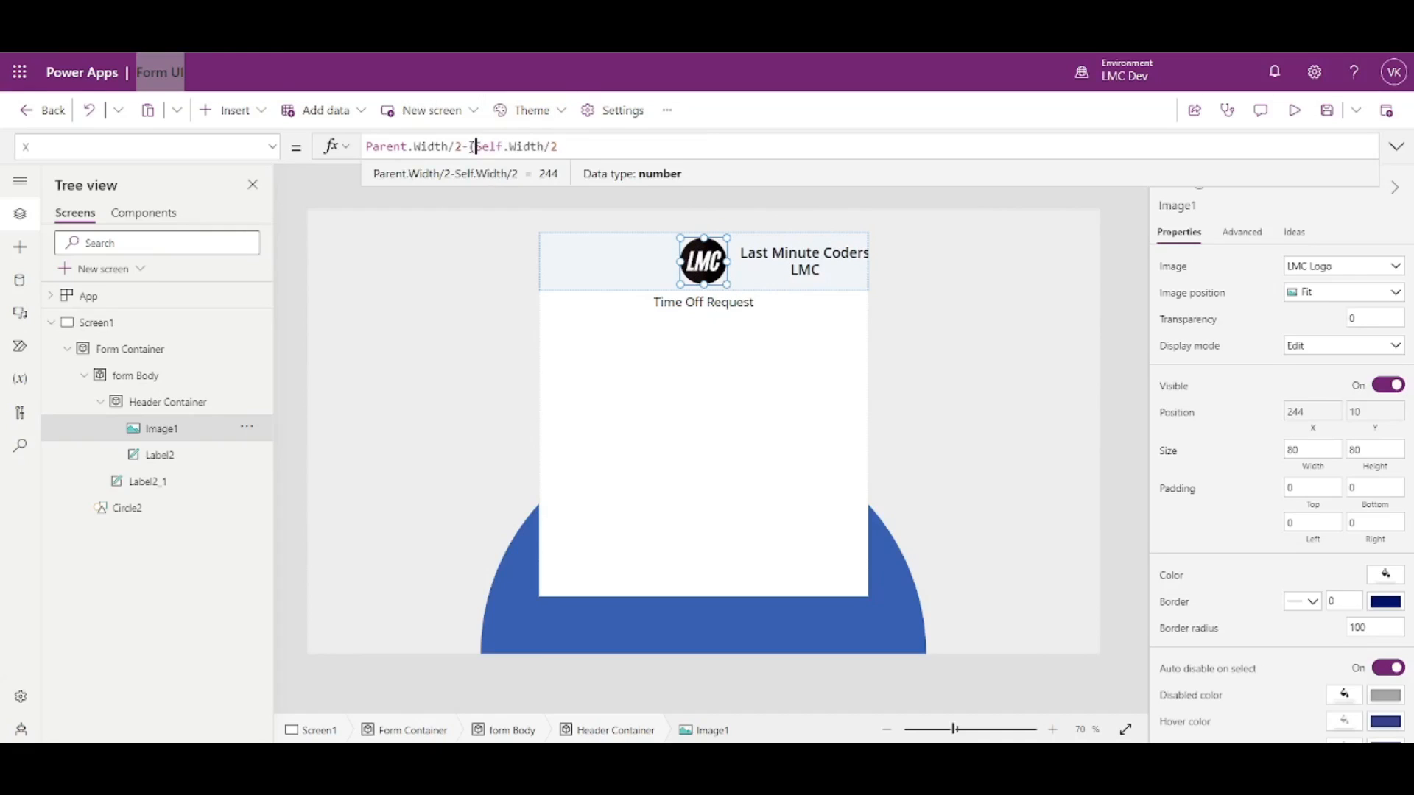
key("Right")
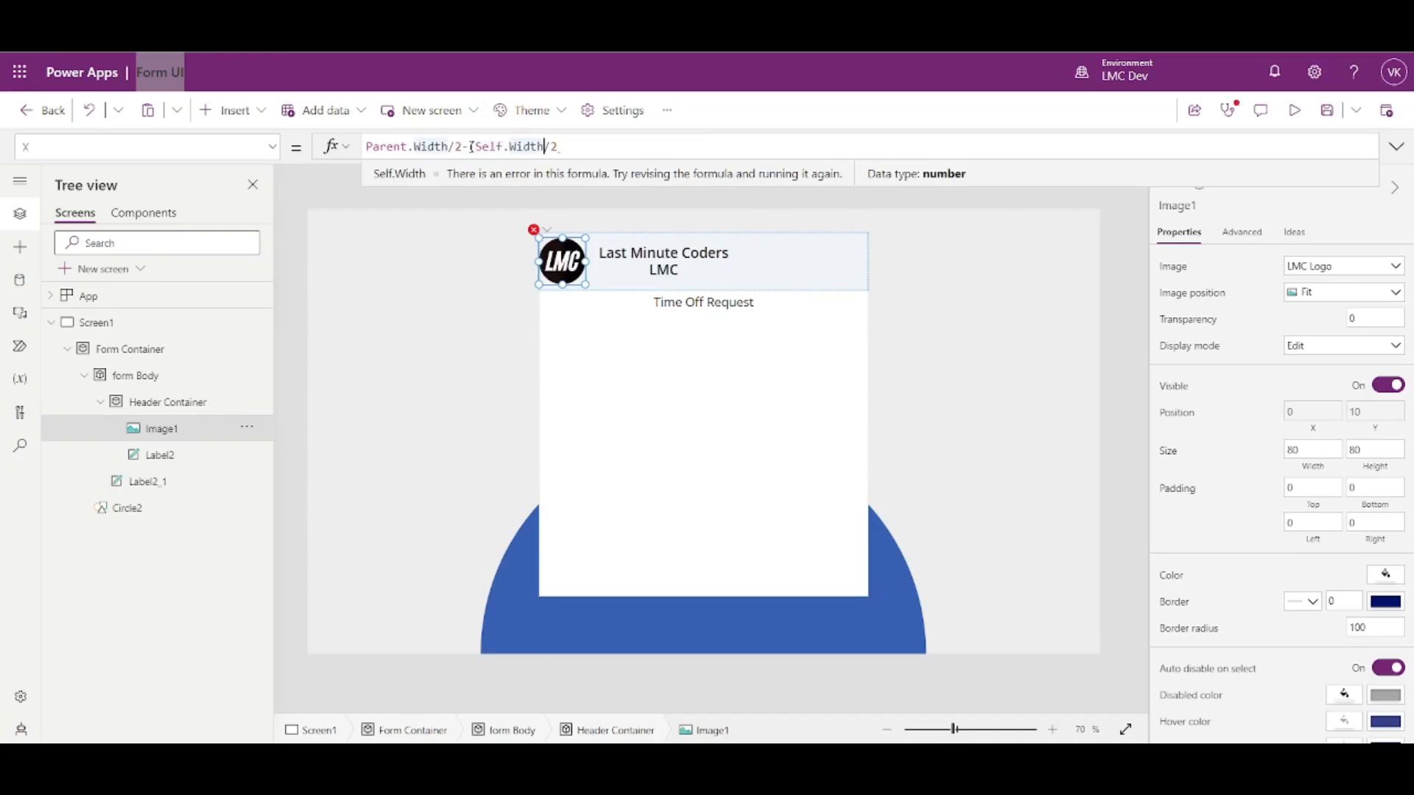
type("+Label2")
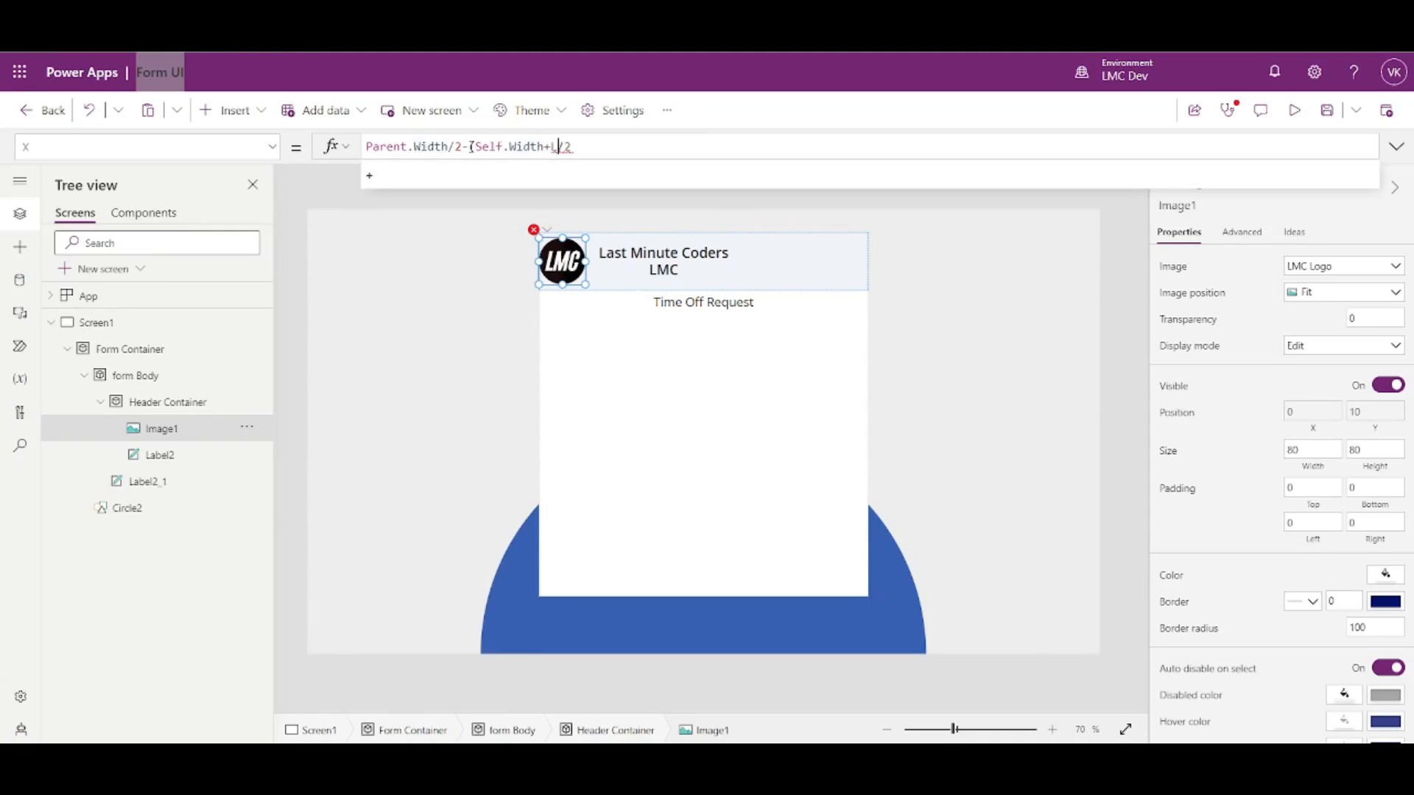
type(".Width")
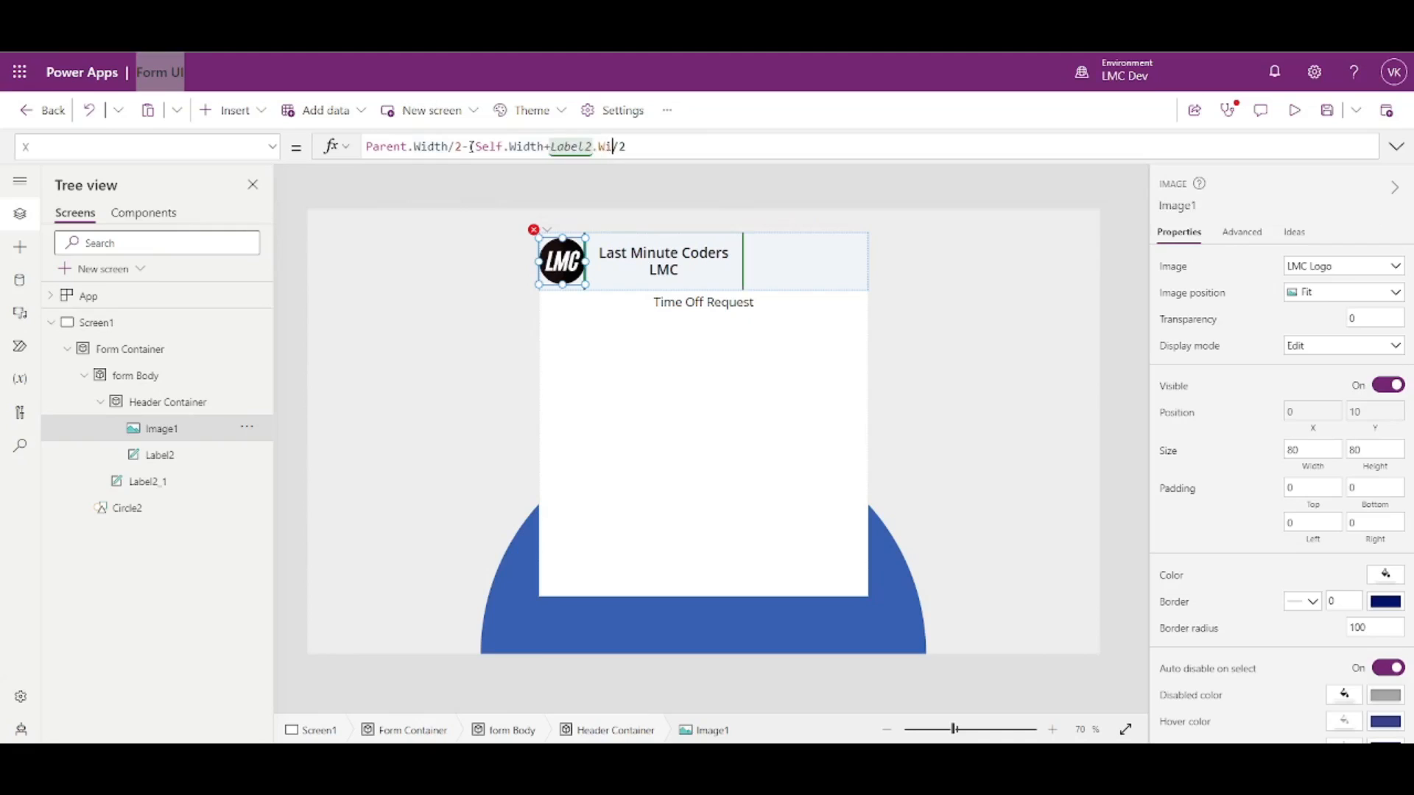
type(")")
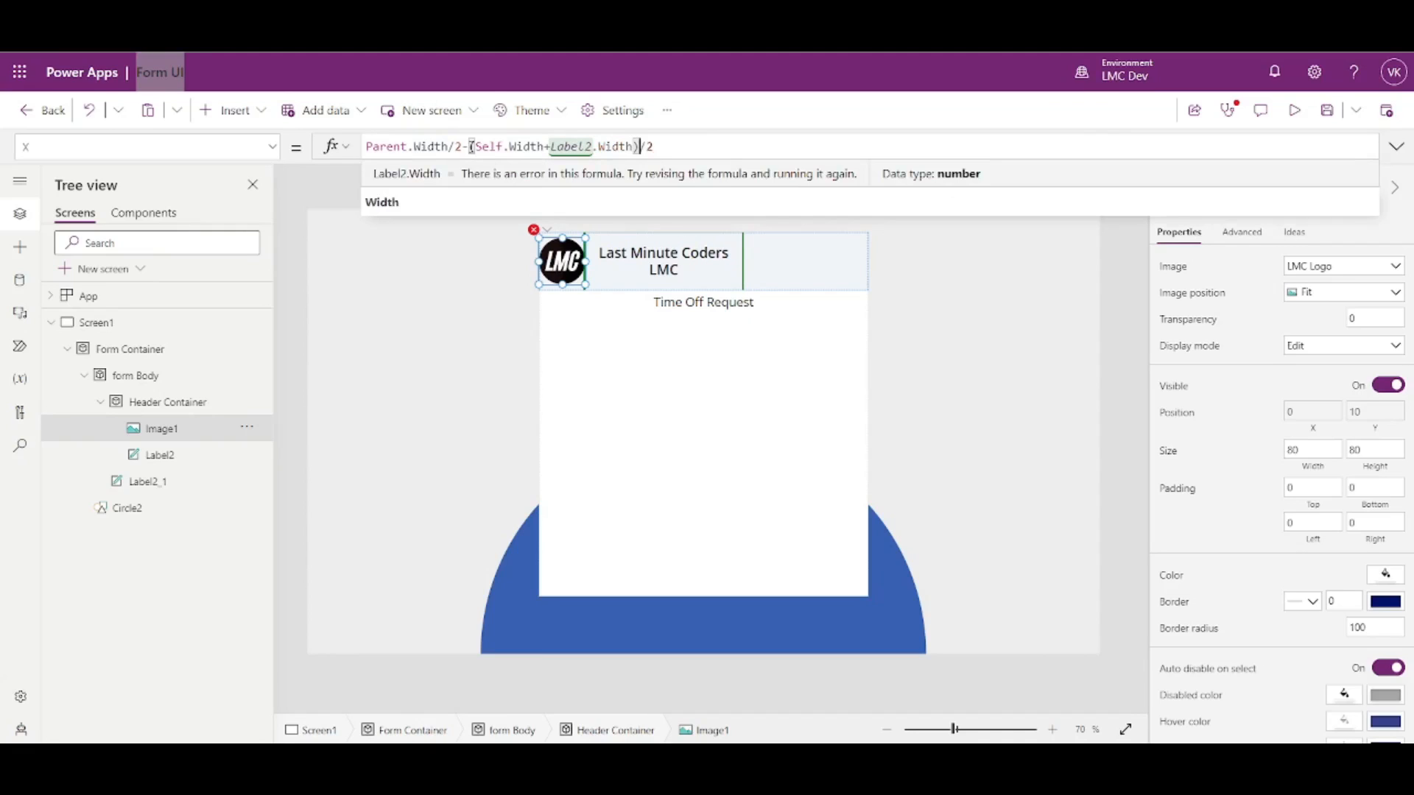
left_click(1125, 286)
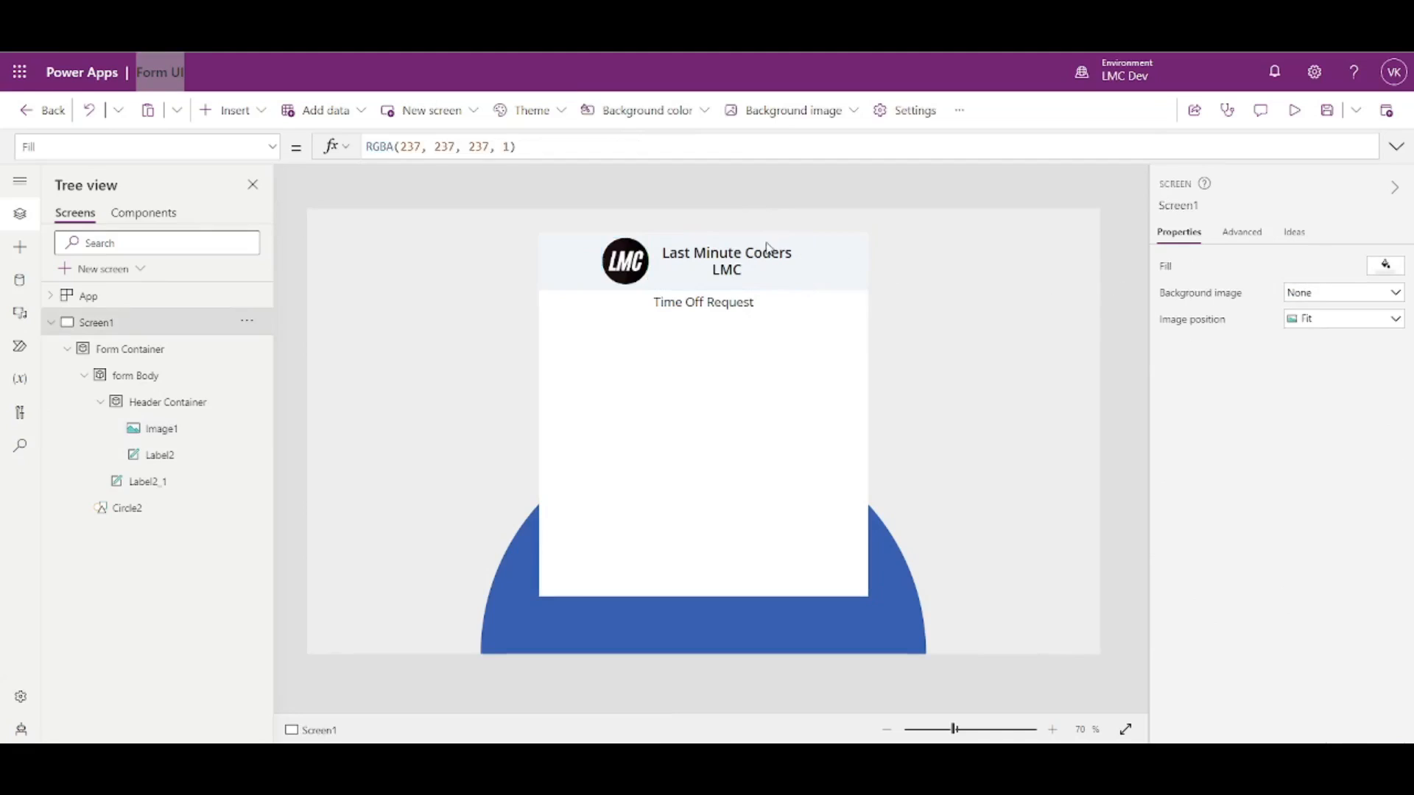
left_click(1294, 110)
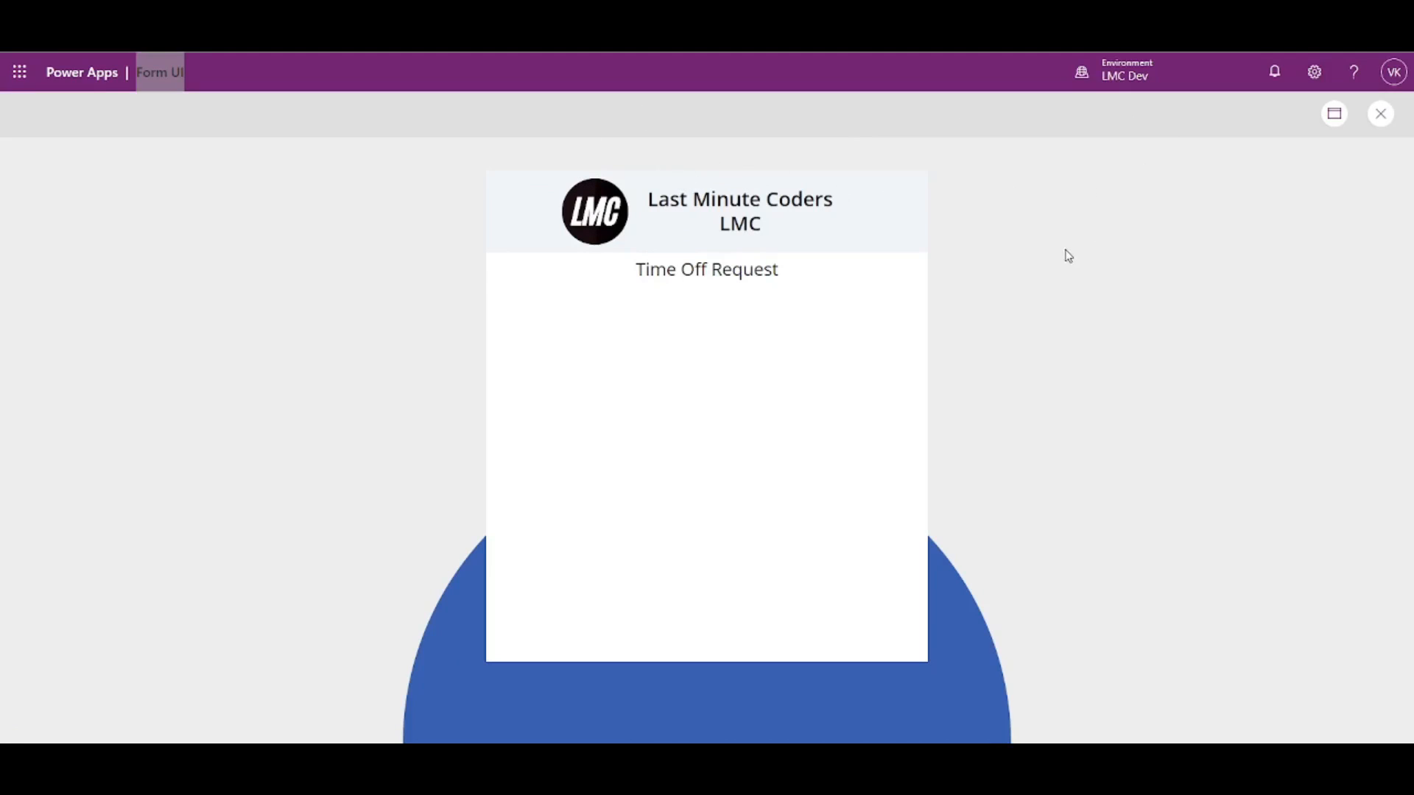
left_click(1381, 113)
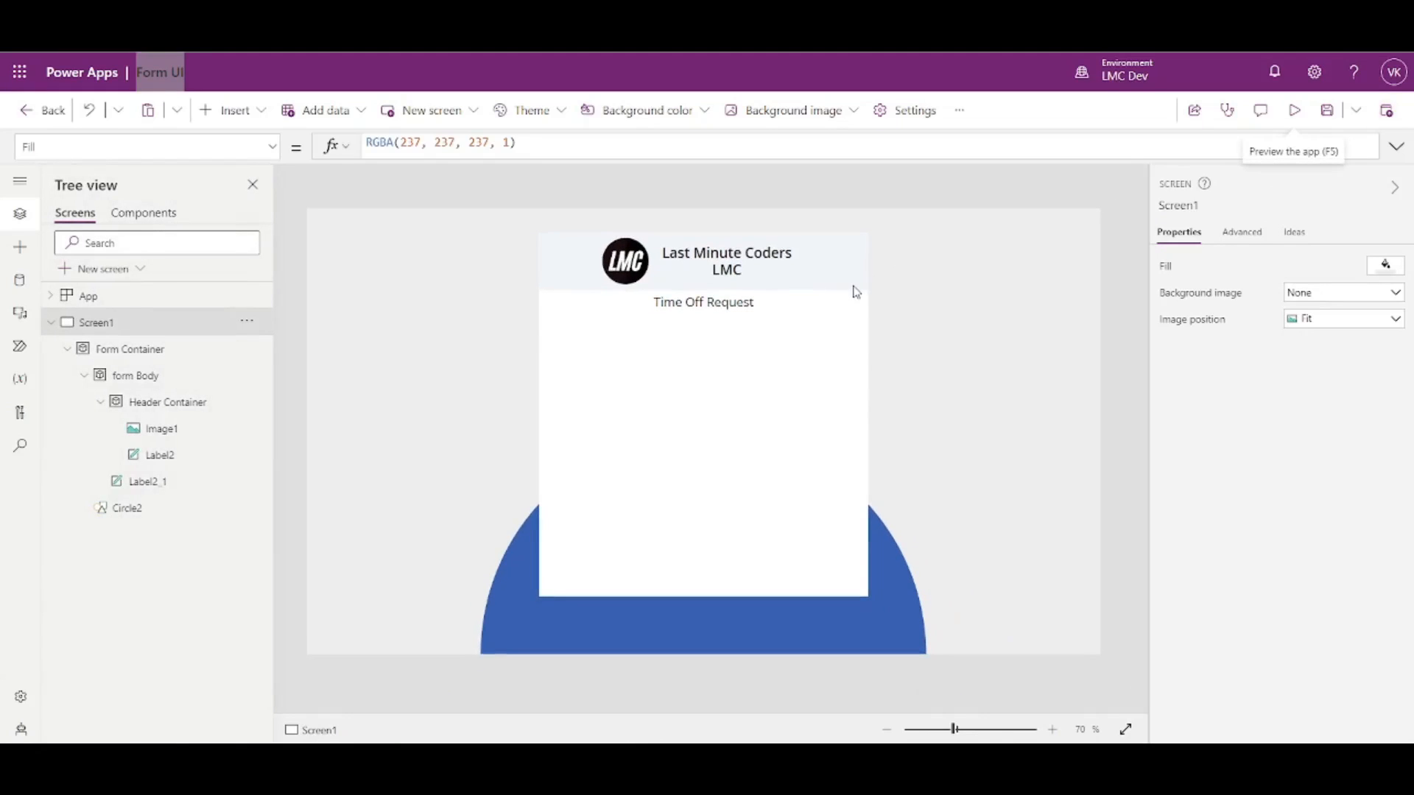
left_click(766, 266)
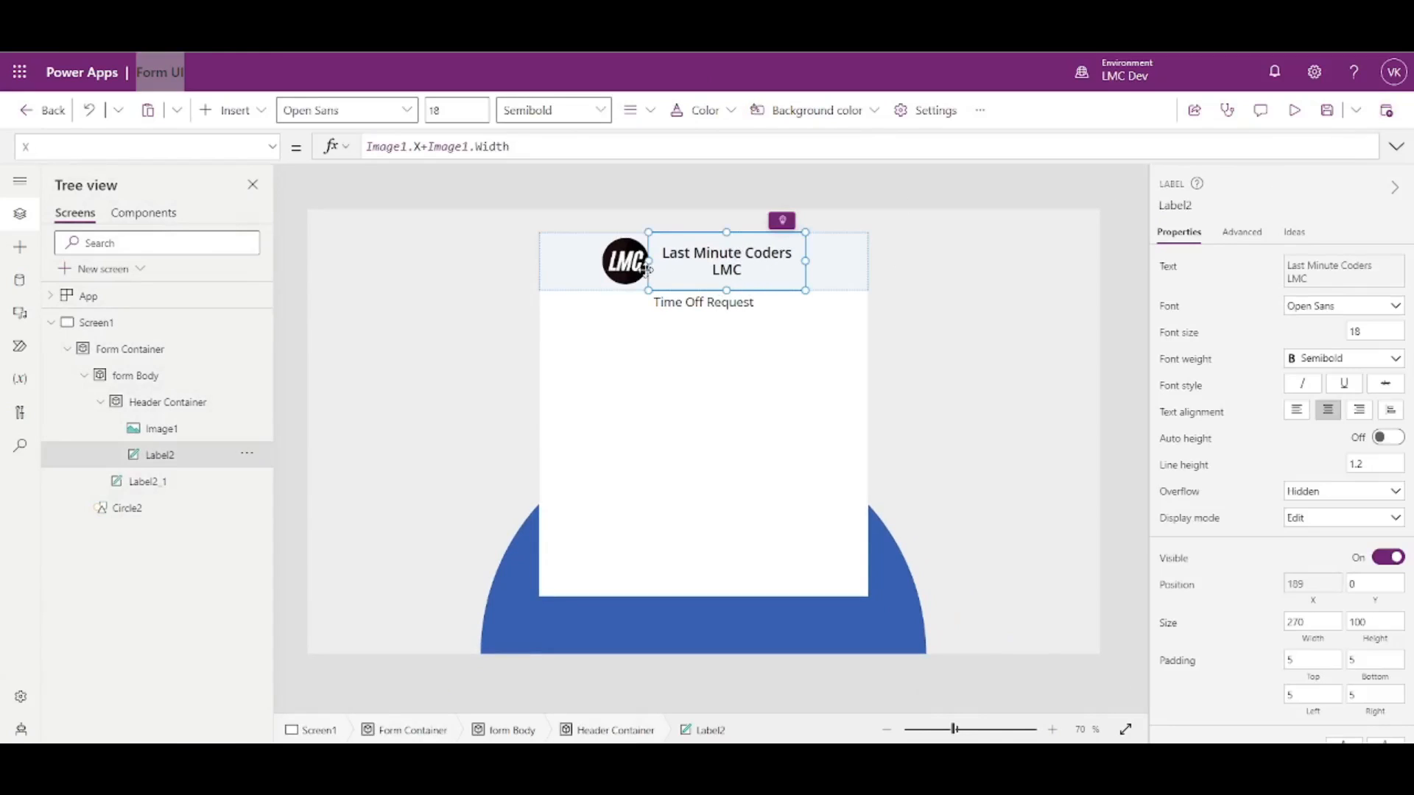
left_click(639, 267)
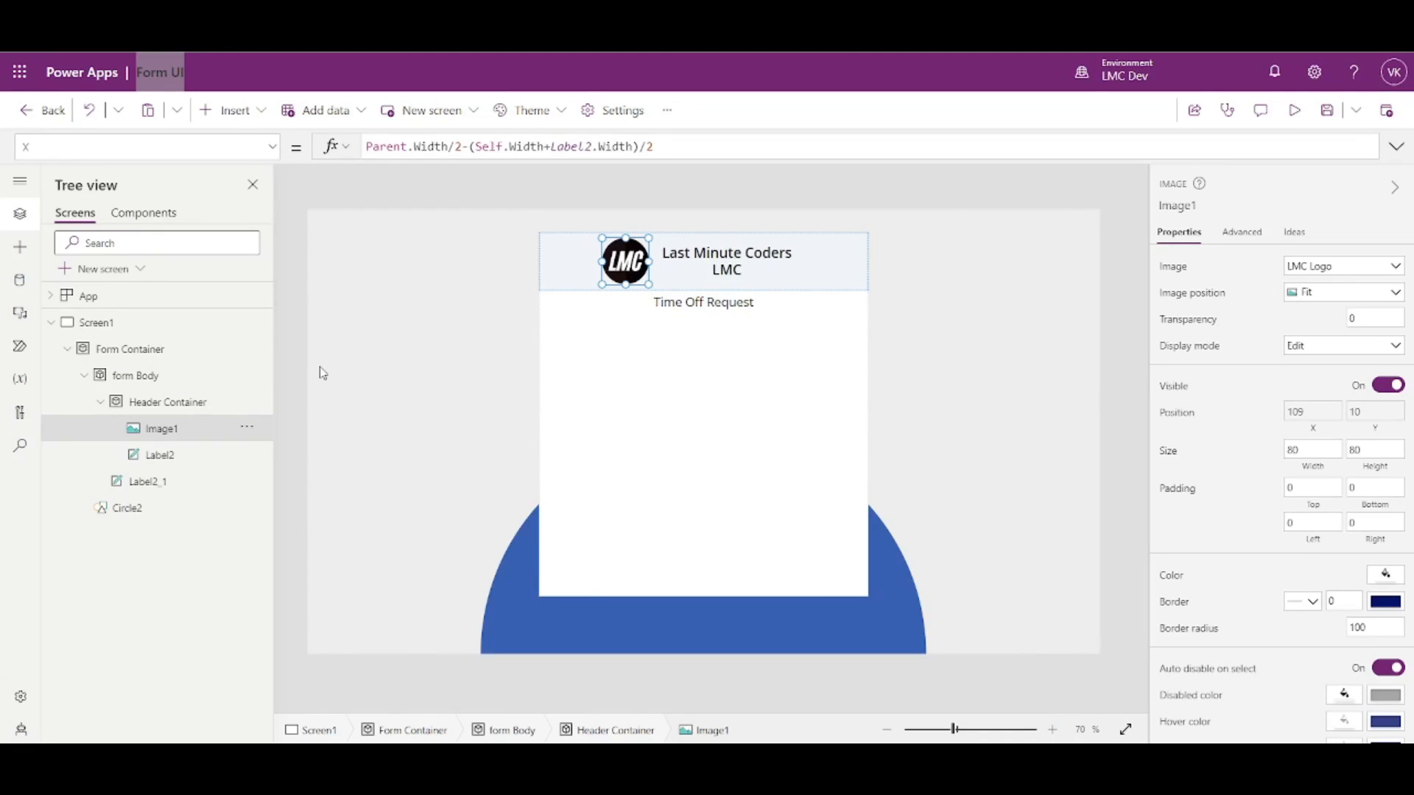
left_click(665, 271)
left_click(618, 264)
left_click(953, 331)
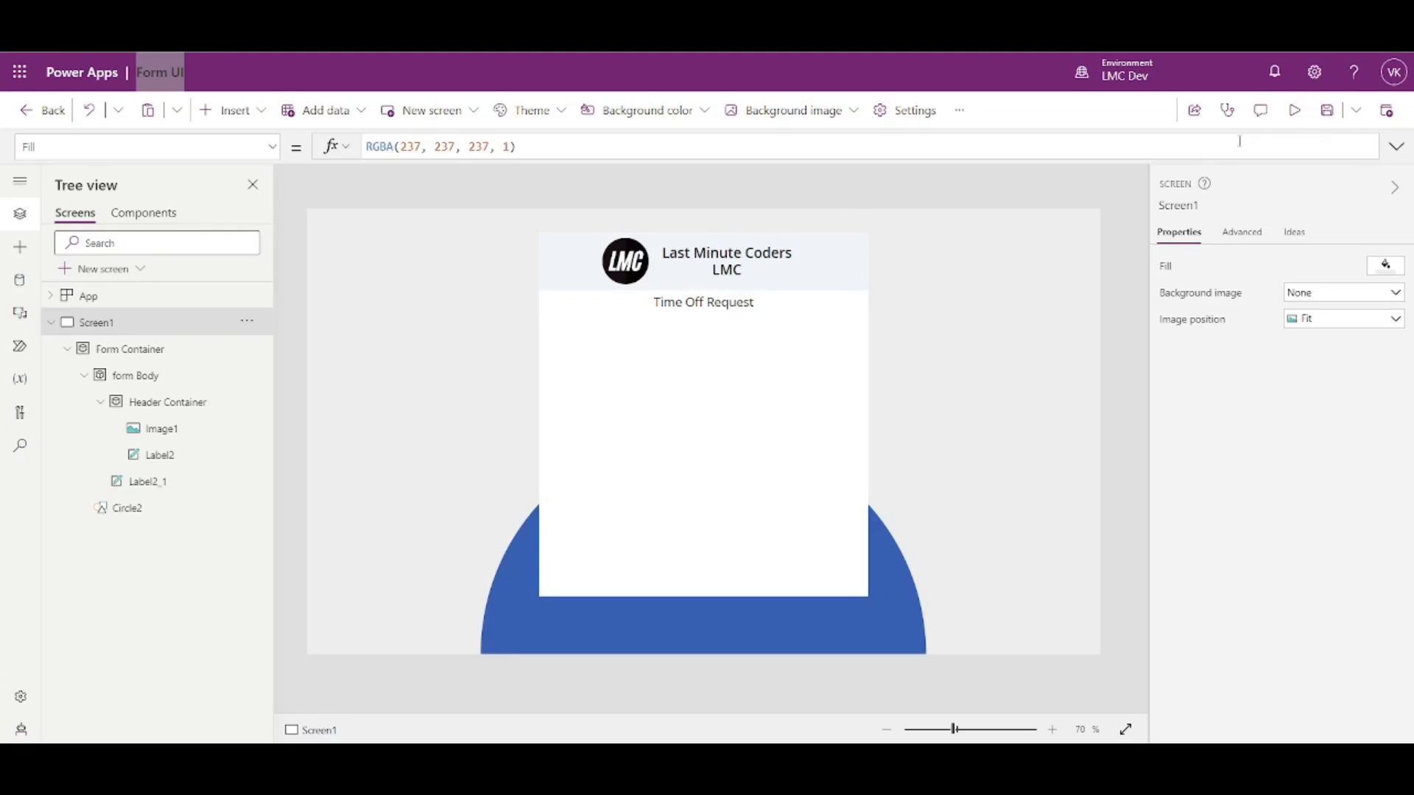
left_click(1298, 116)
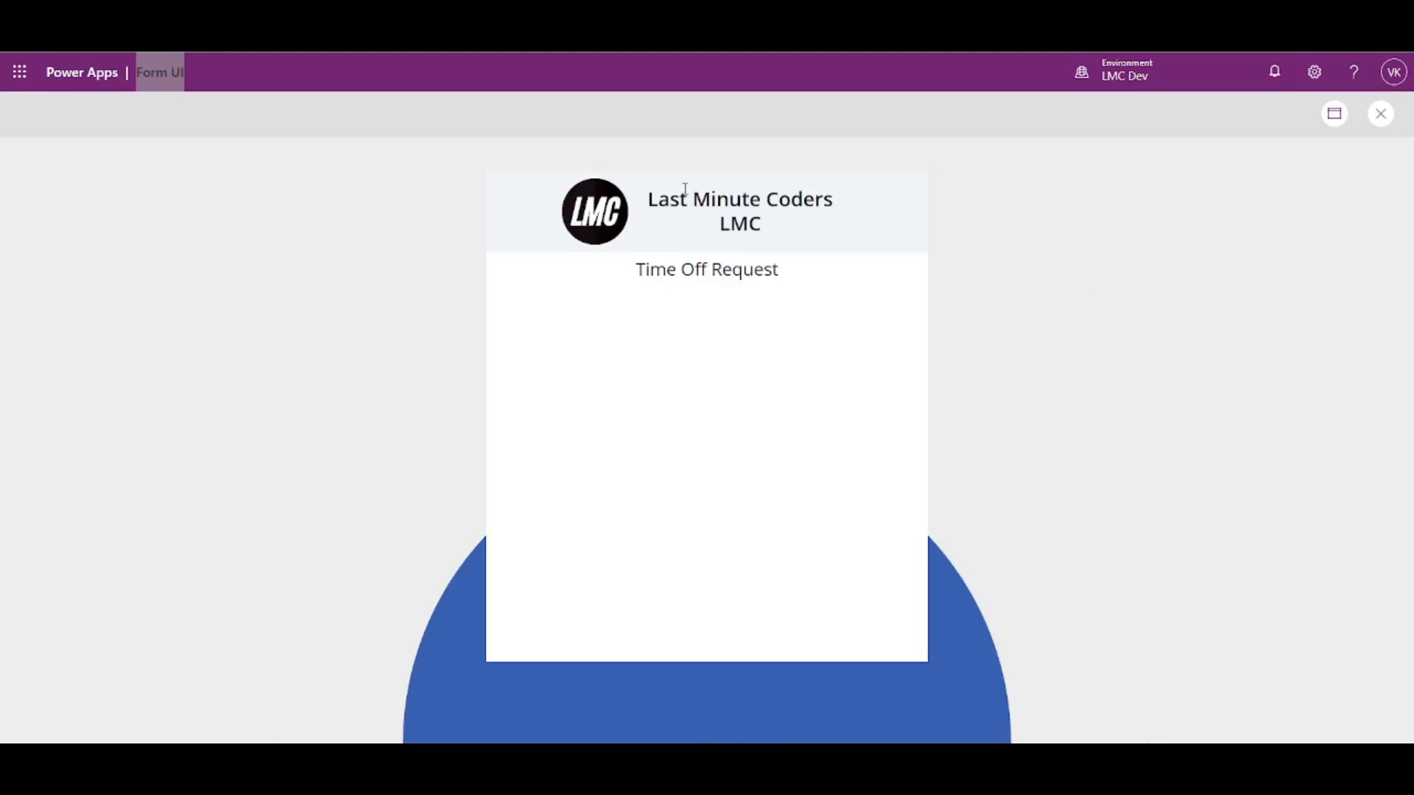
left_click(1381, 113)
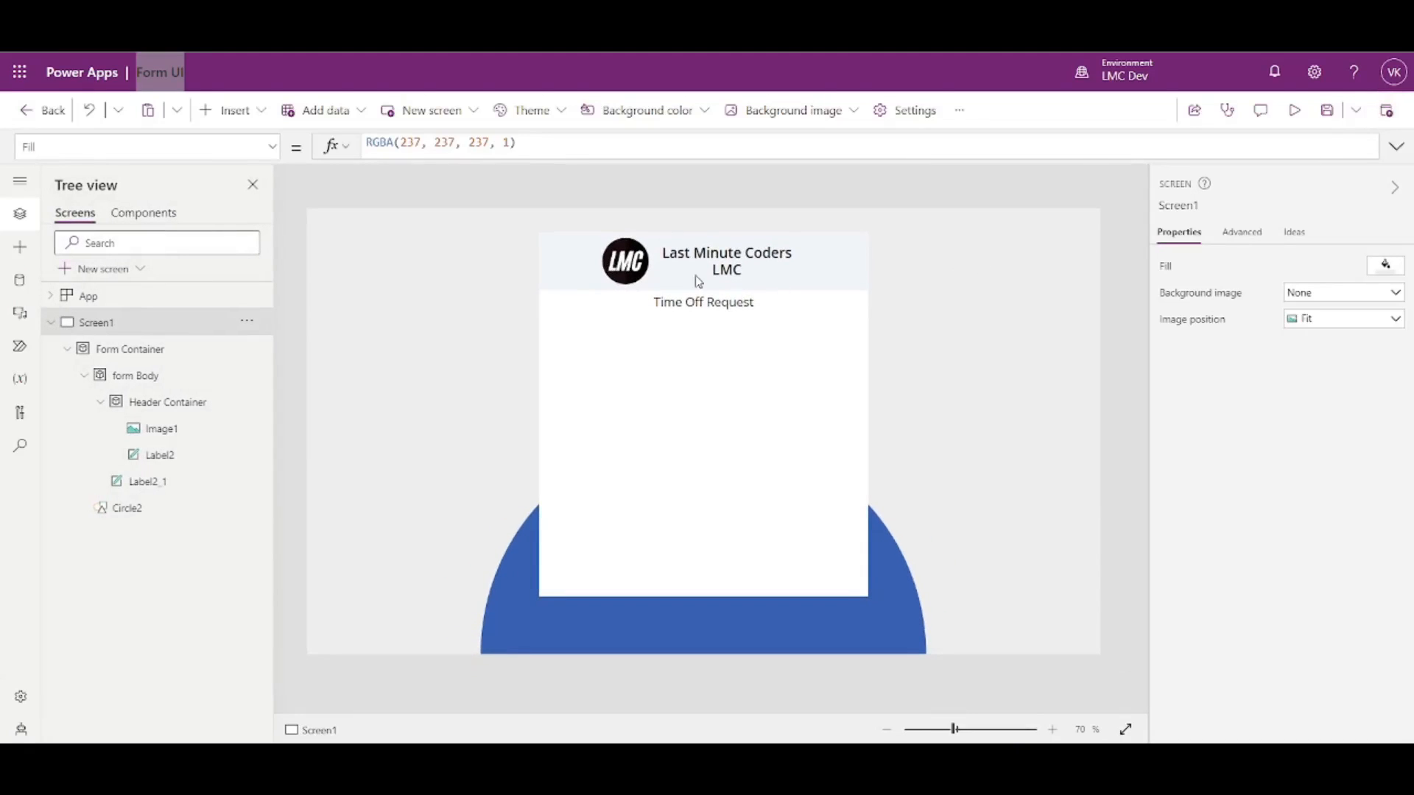
left_click(708, 302)
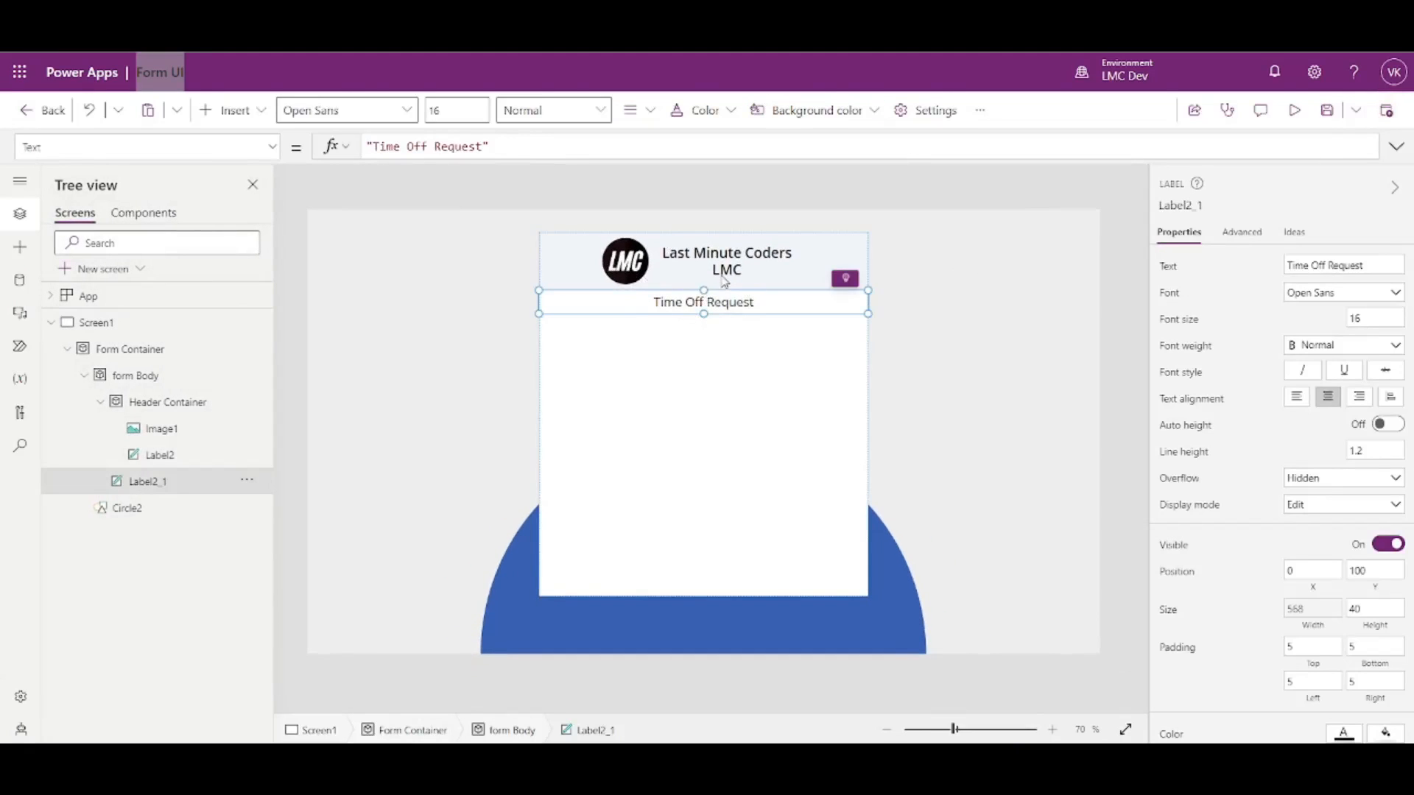
- Fill the Time Off Request heading (Label2_1) with a light green theme swatch
scroll(1335, 609, "down", 3)
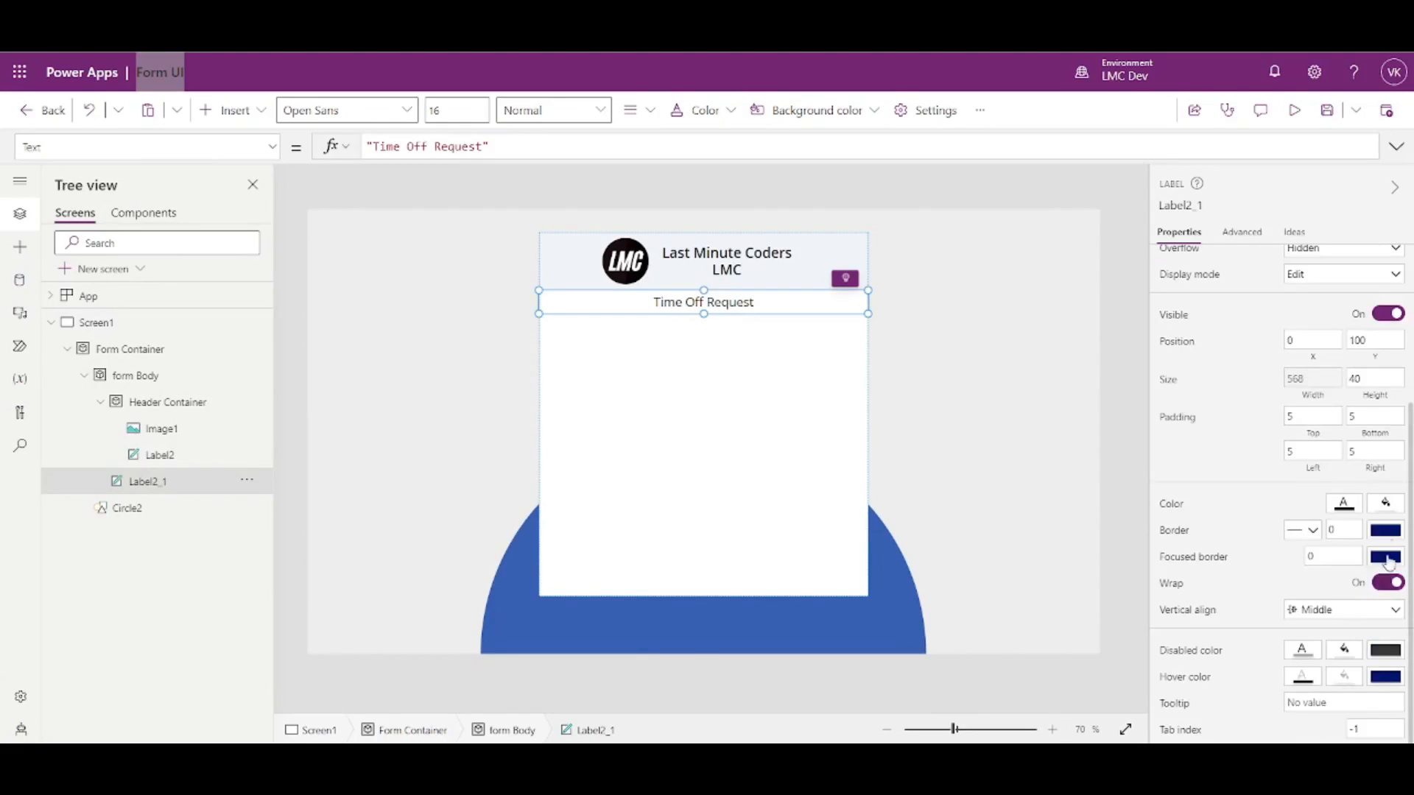
left_click(1385, 503)
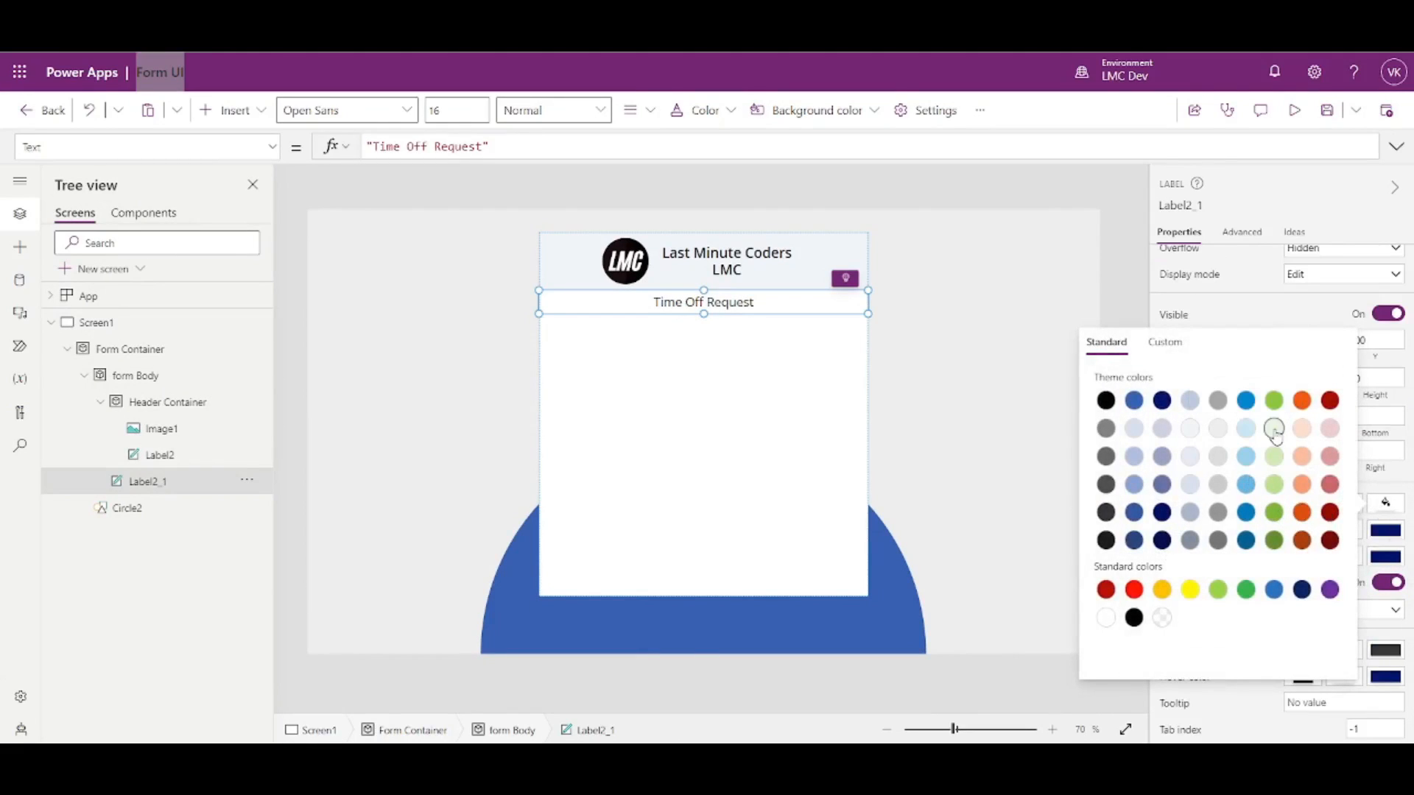
left_click(1130, 236)
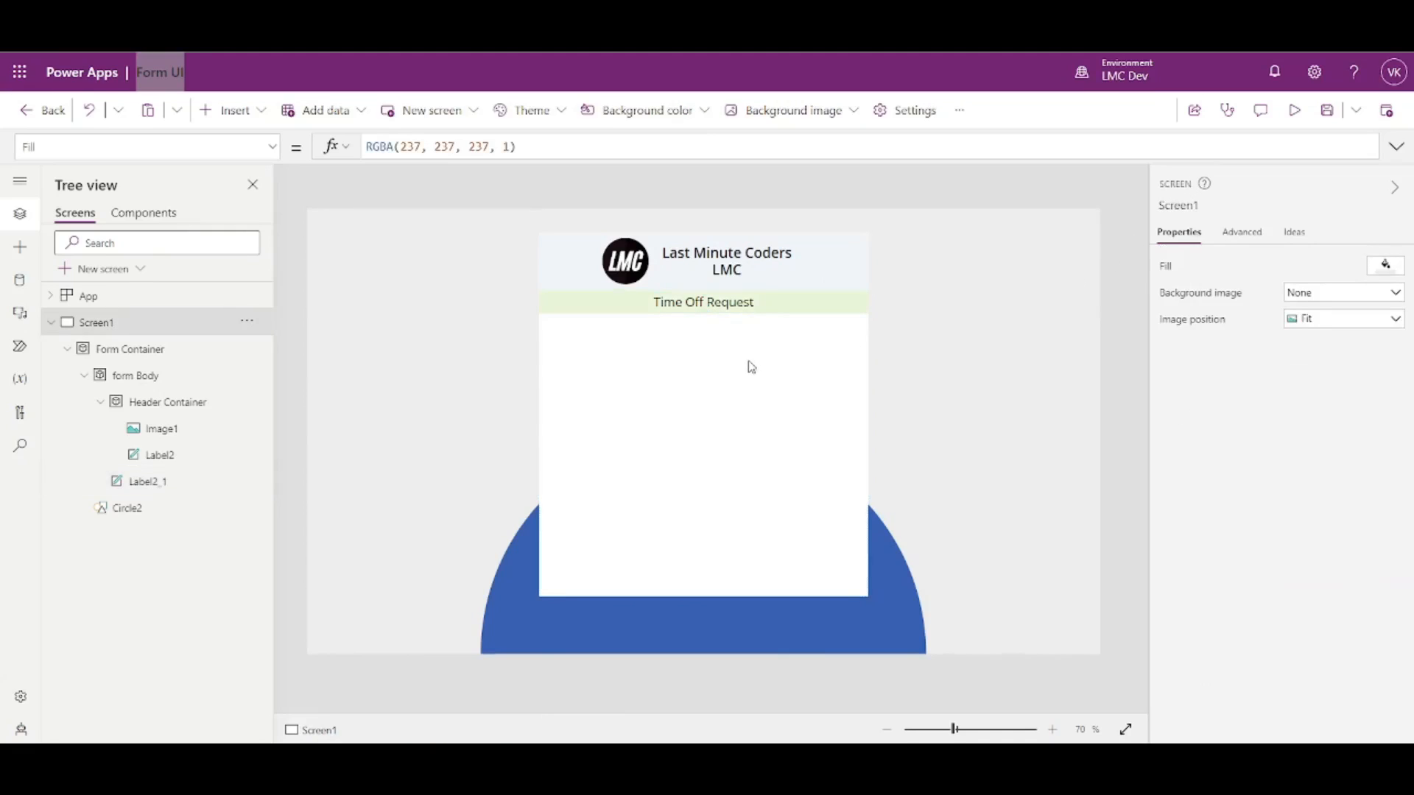
left_click(163, 486)
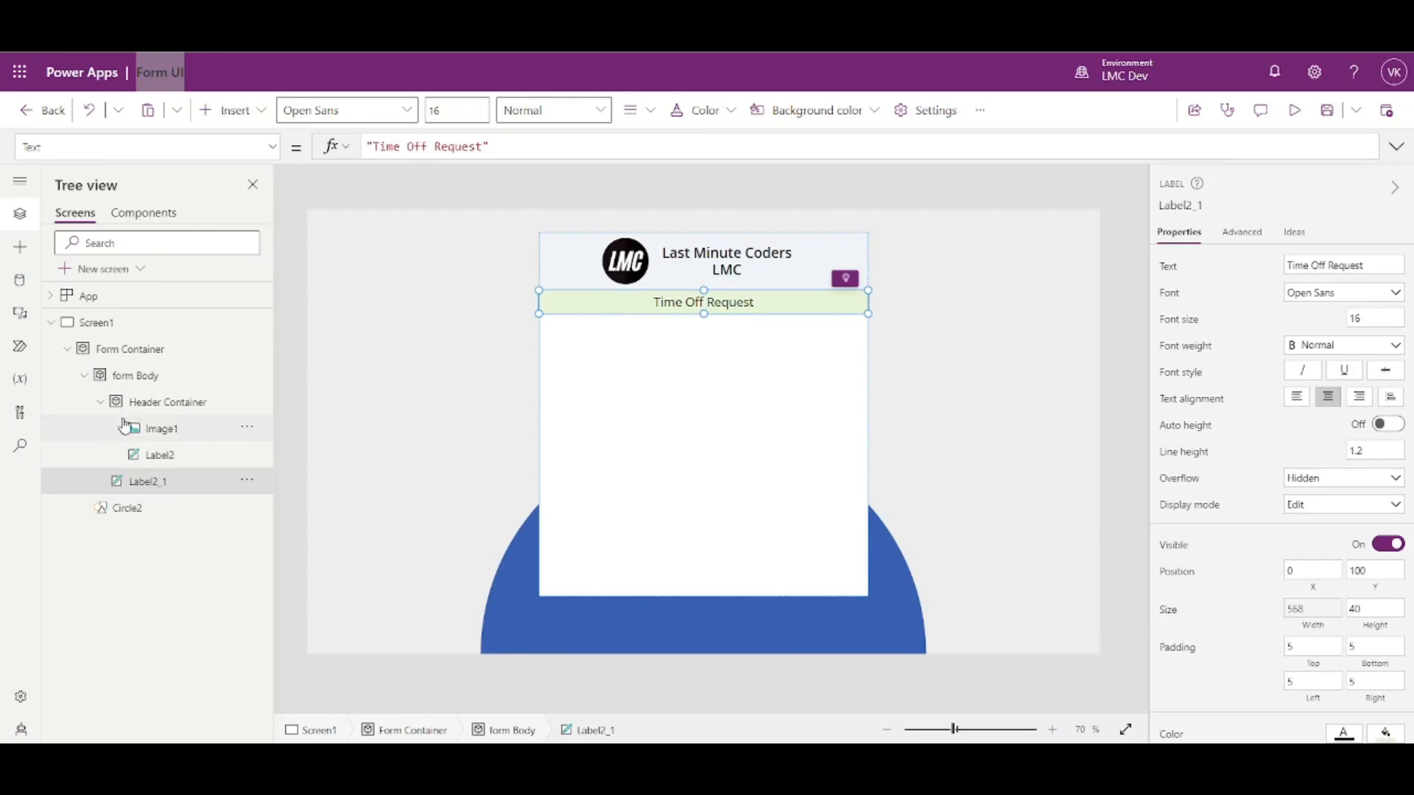
left_click(137, 379)
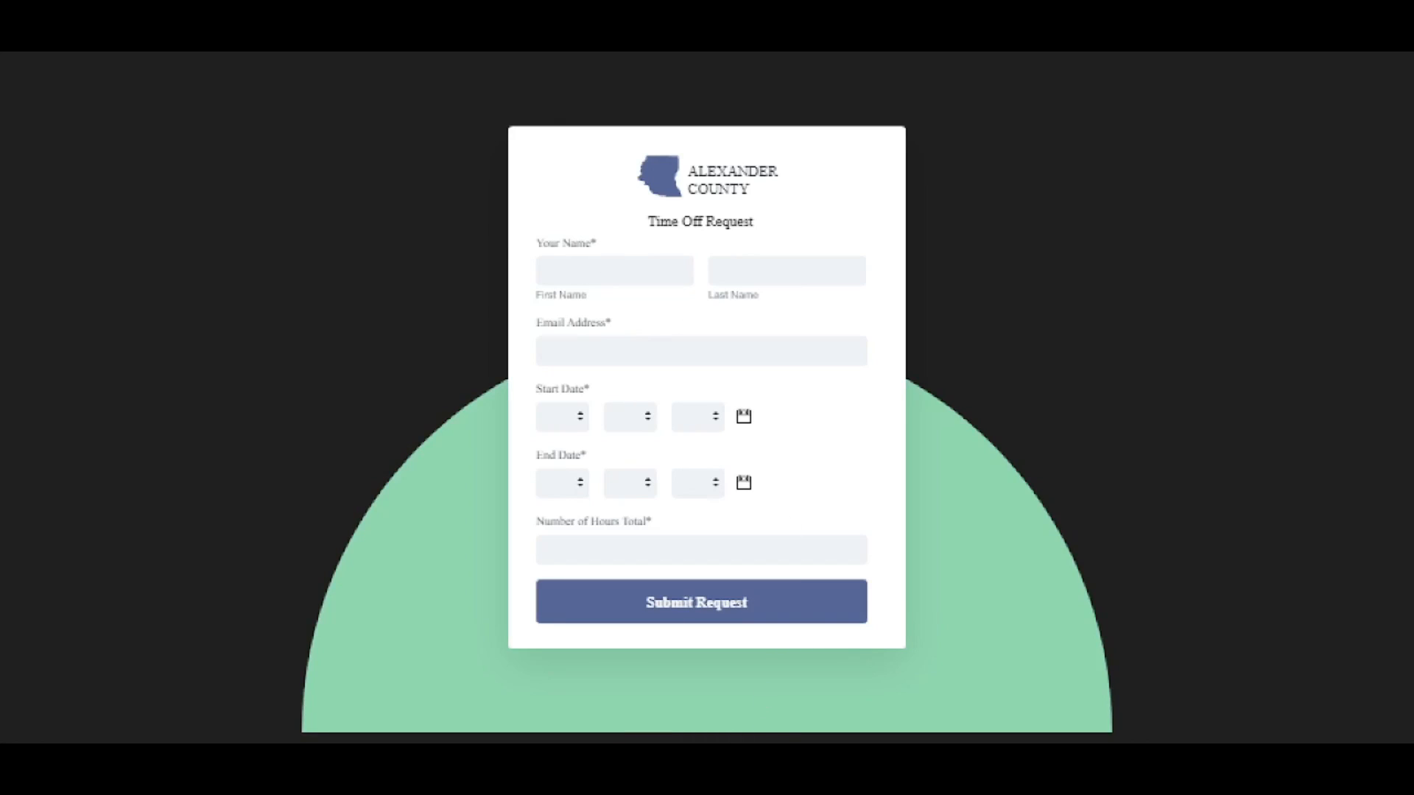
mouse_move(698, 773)
left_click(662, 767)
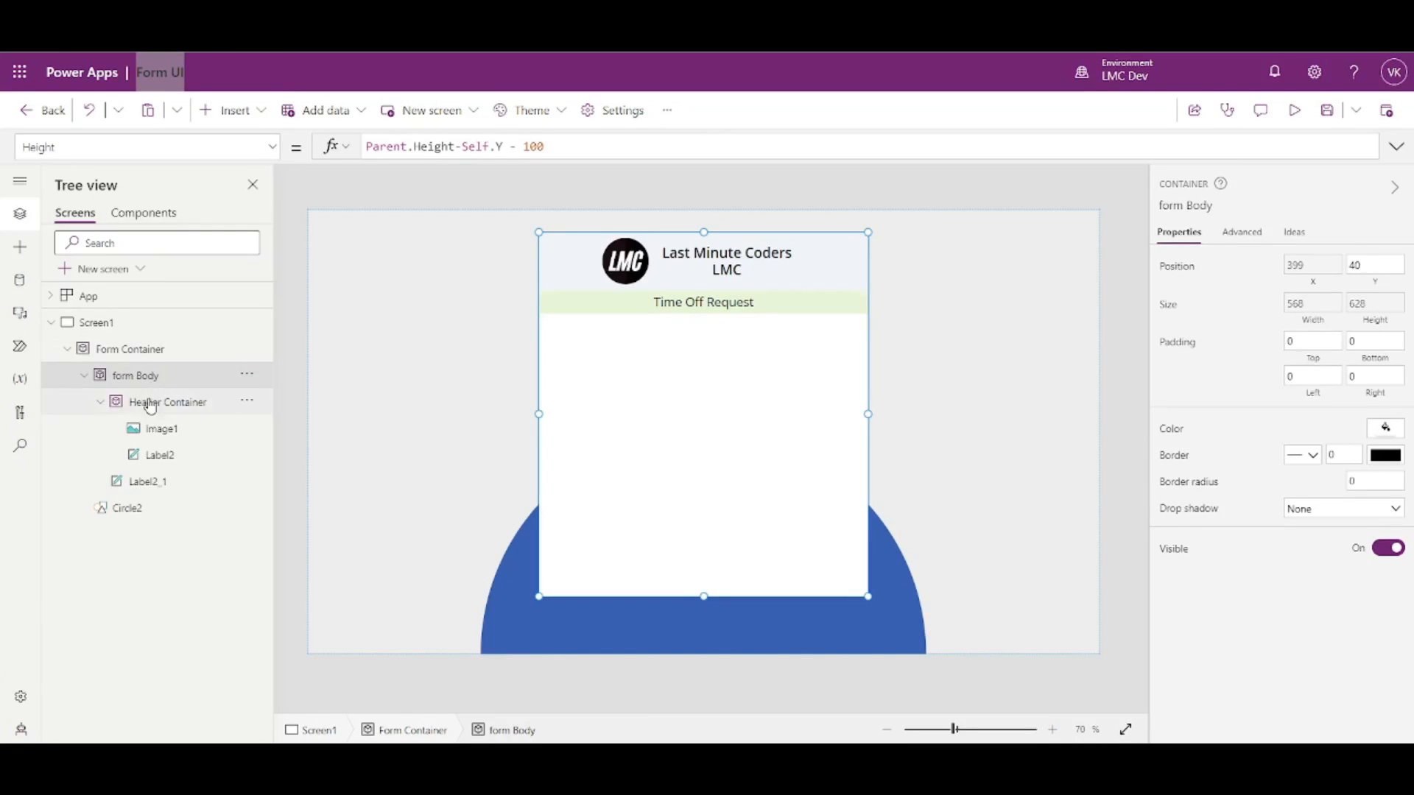
- Insert a text label in form Body and paste two copies, one below and one beside it
left_click(101, 405)
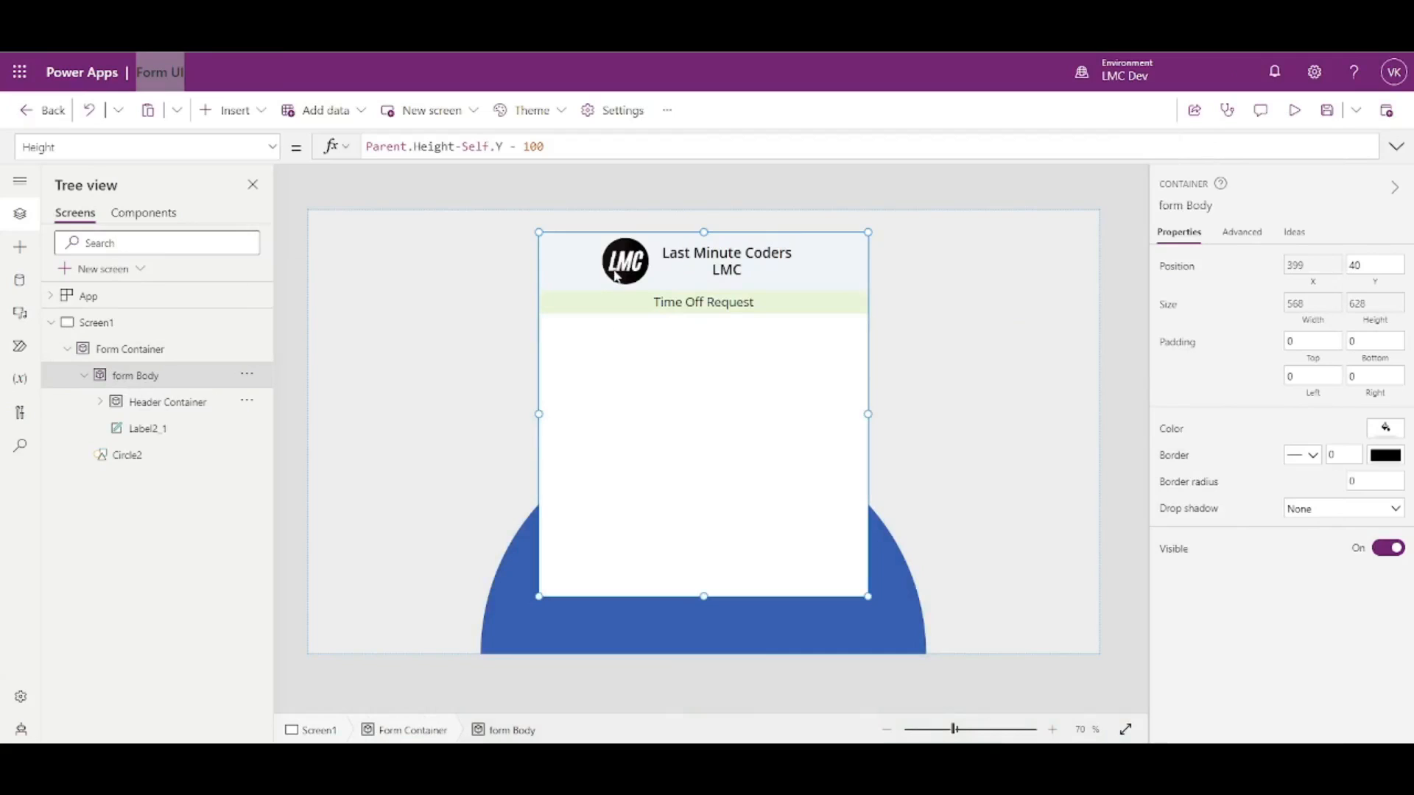
left_click(234, 111)
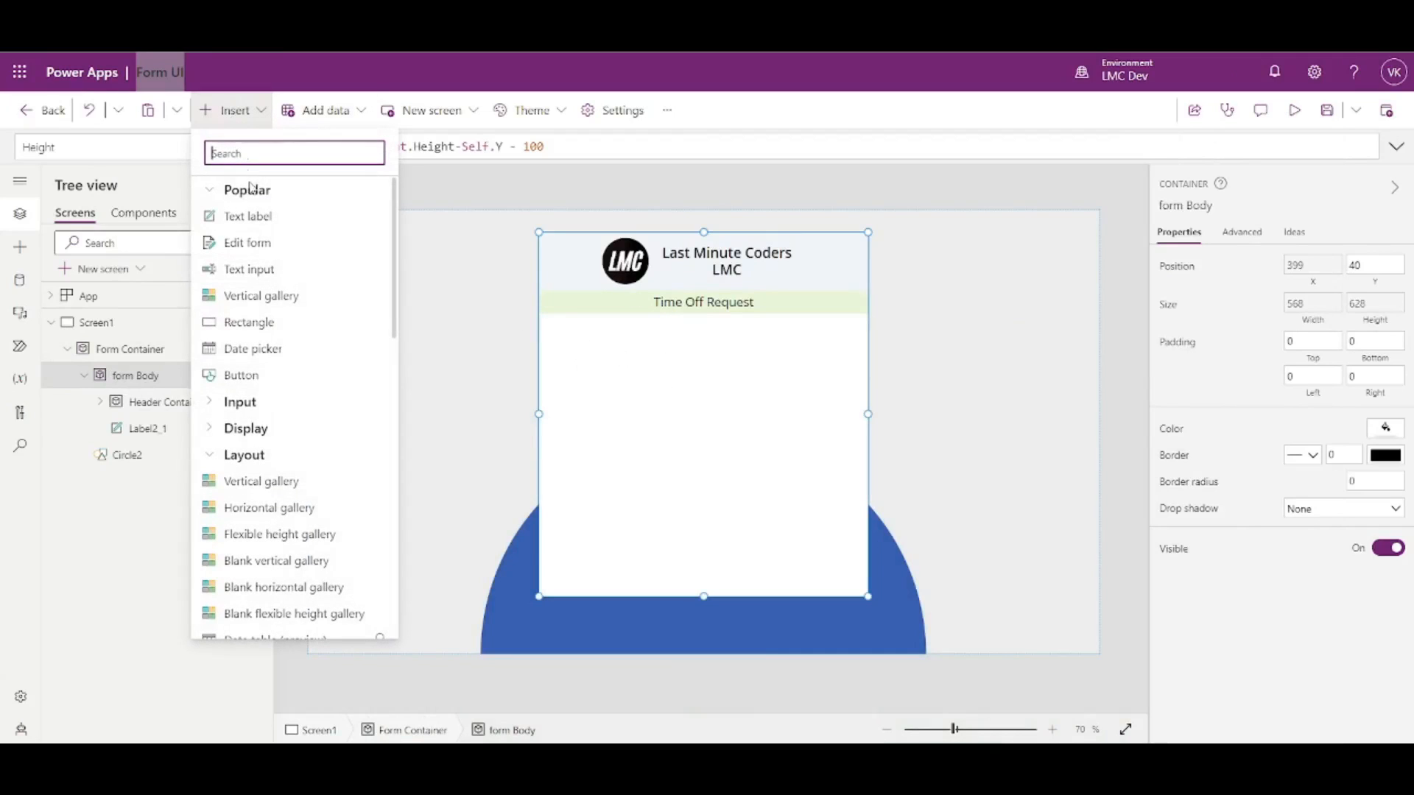
left_click(248, 216)
left_click_drag(575, 278, 578, 340)
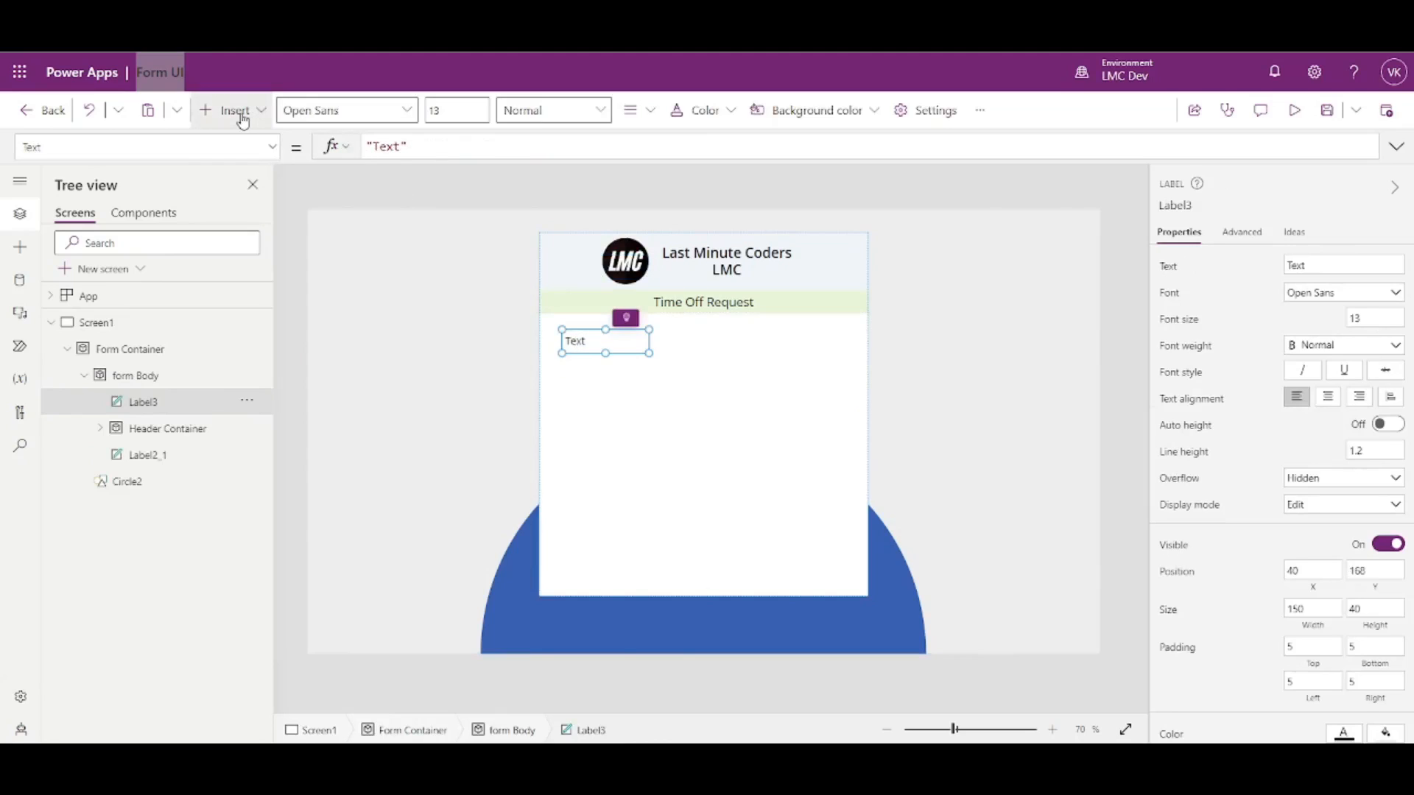
left_click(656, 398)
left_click(604, 340)
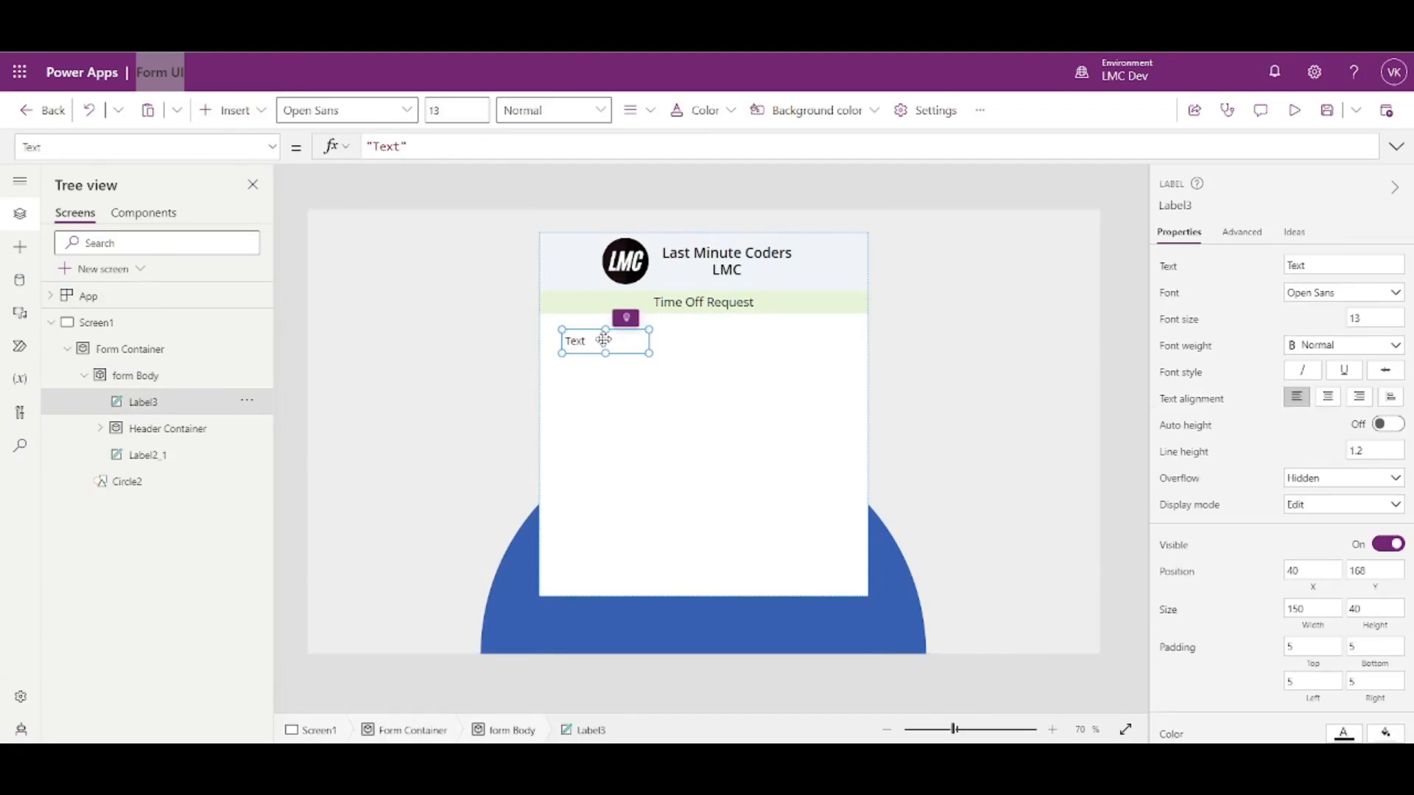
key("ctrl+c")
key("ctrl+v")
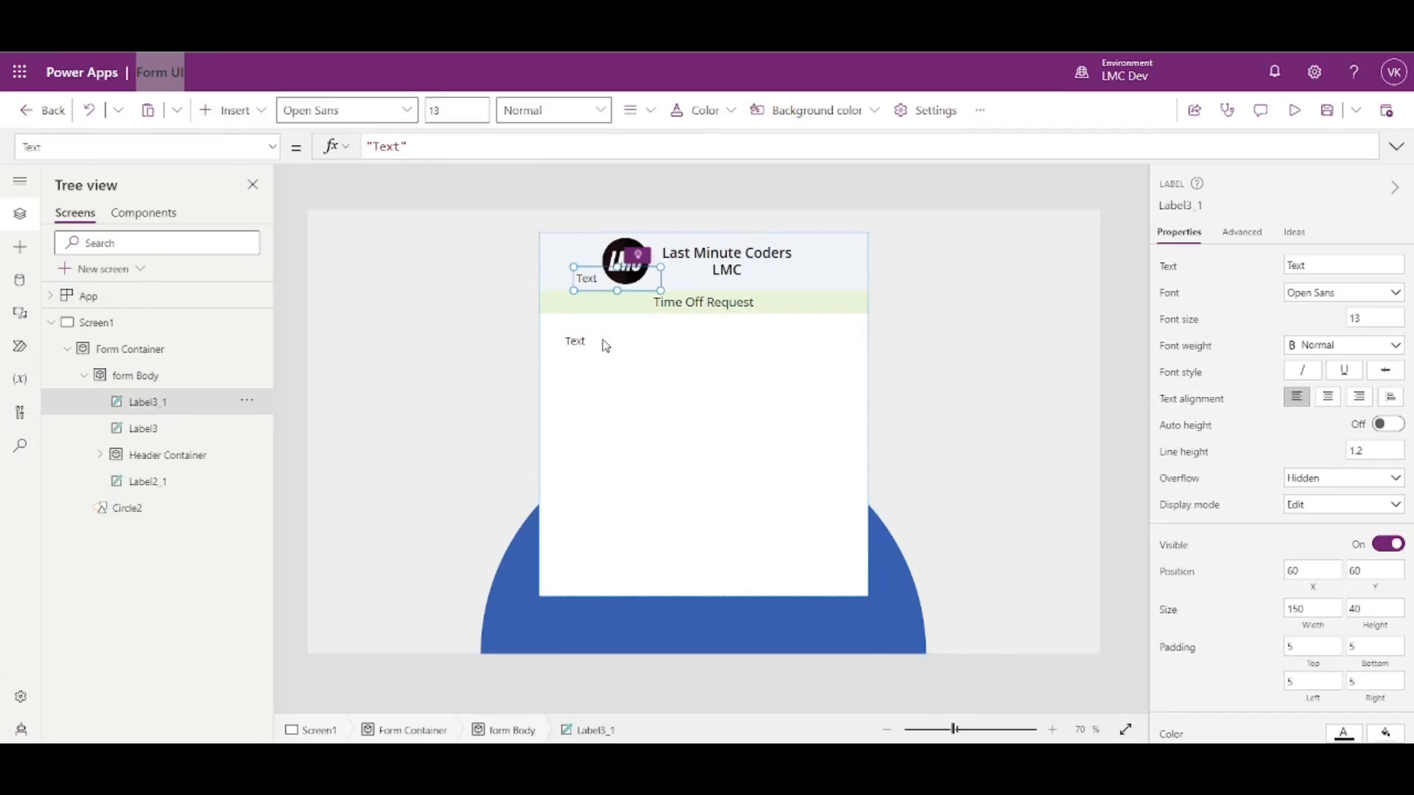
left_click_drag(589, 274, 577, 374)
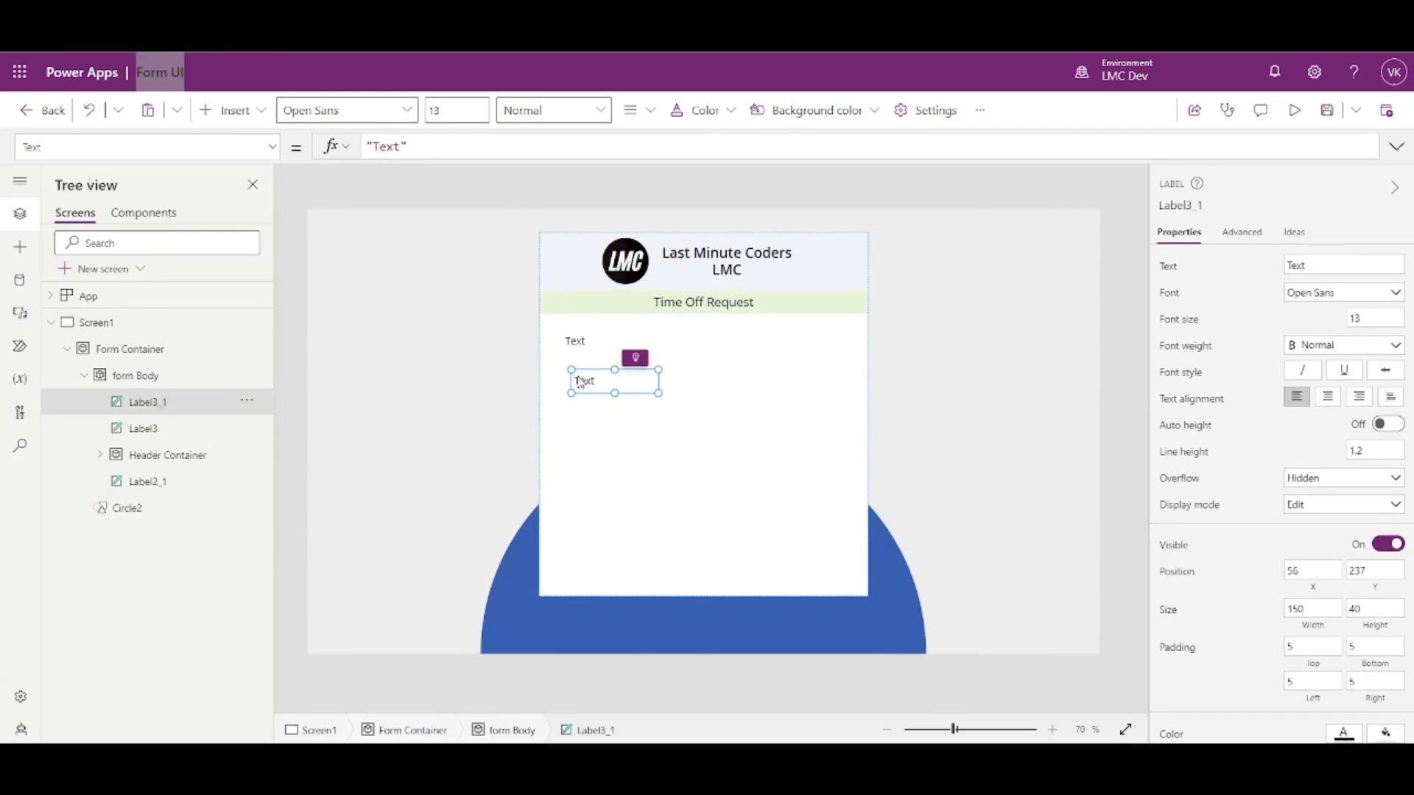
key("ctrl+v")
left_click_drag(589, 274, 773, 382)
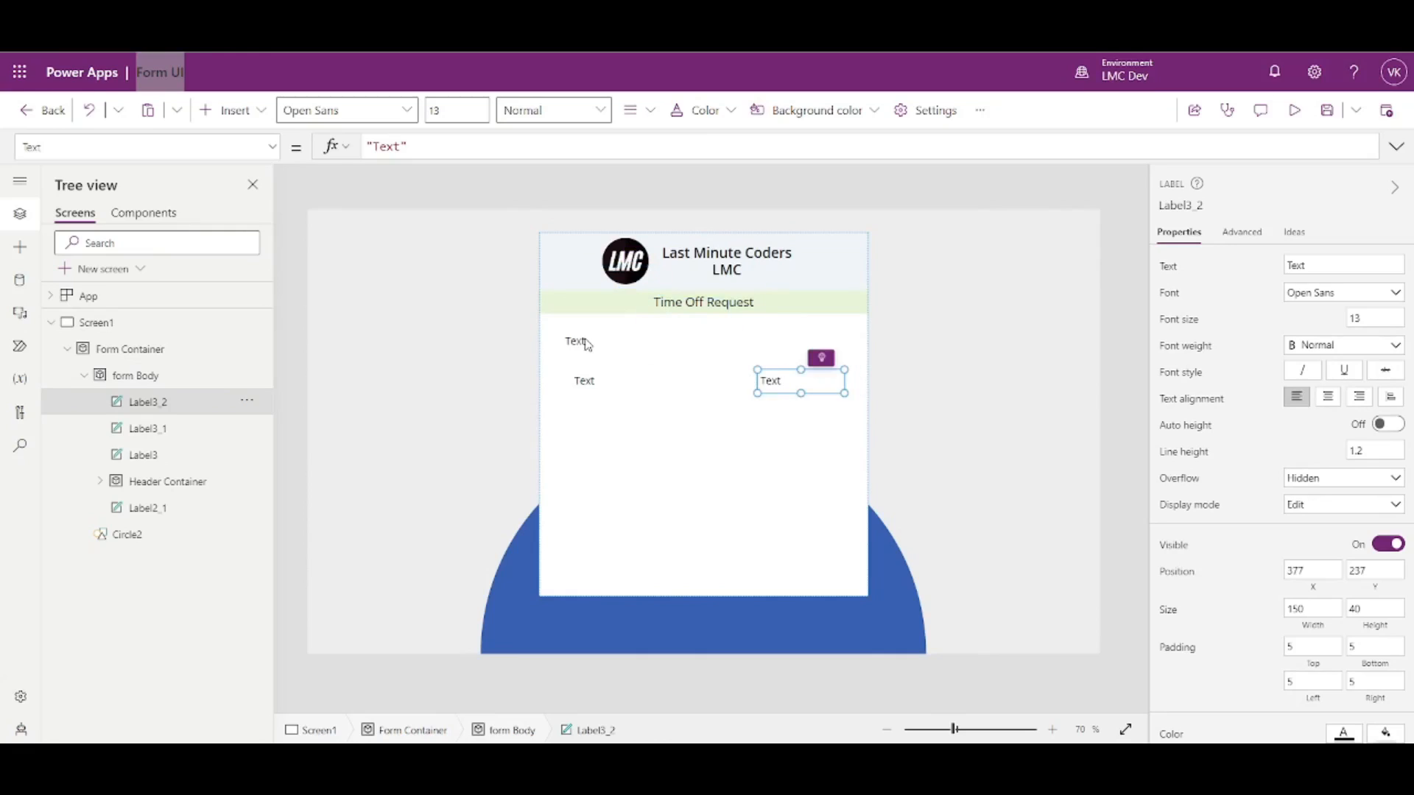
- Set the three labels' text to 'Your Name*', 'First Name' and 'Last Name'
double_click(591, 346)
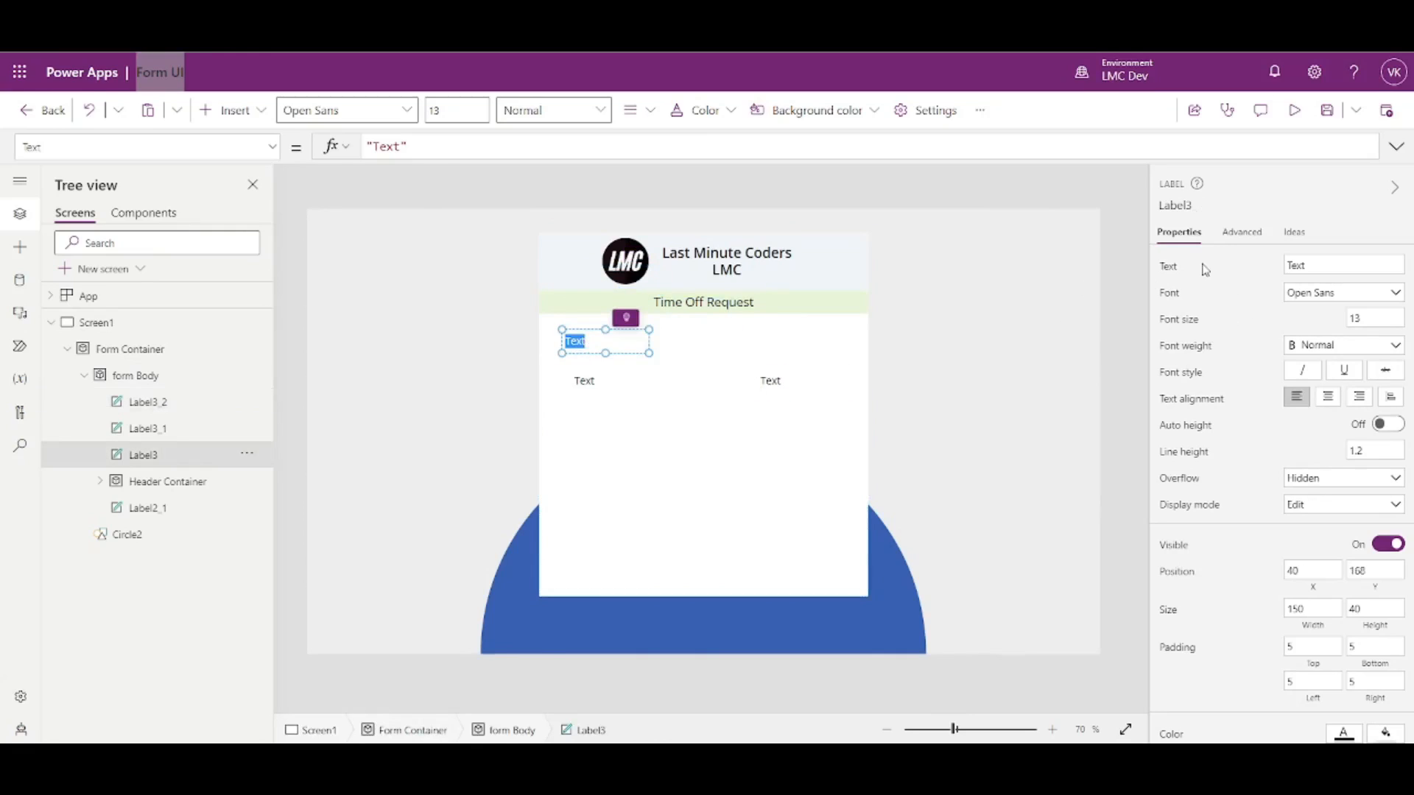
left_click(394, 145)
double_click(390, 145)
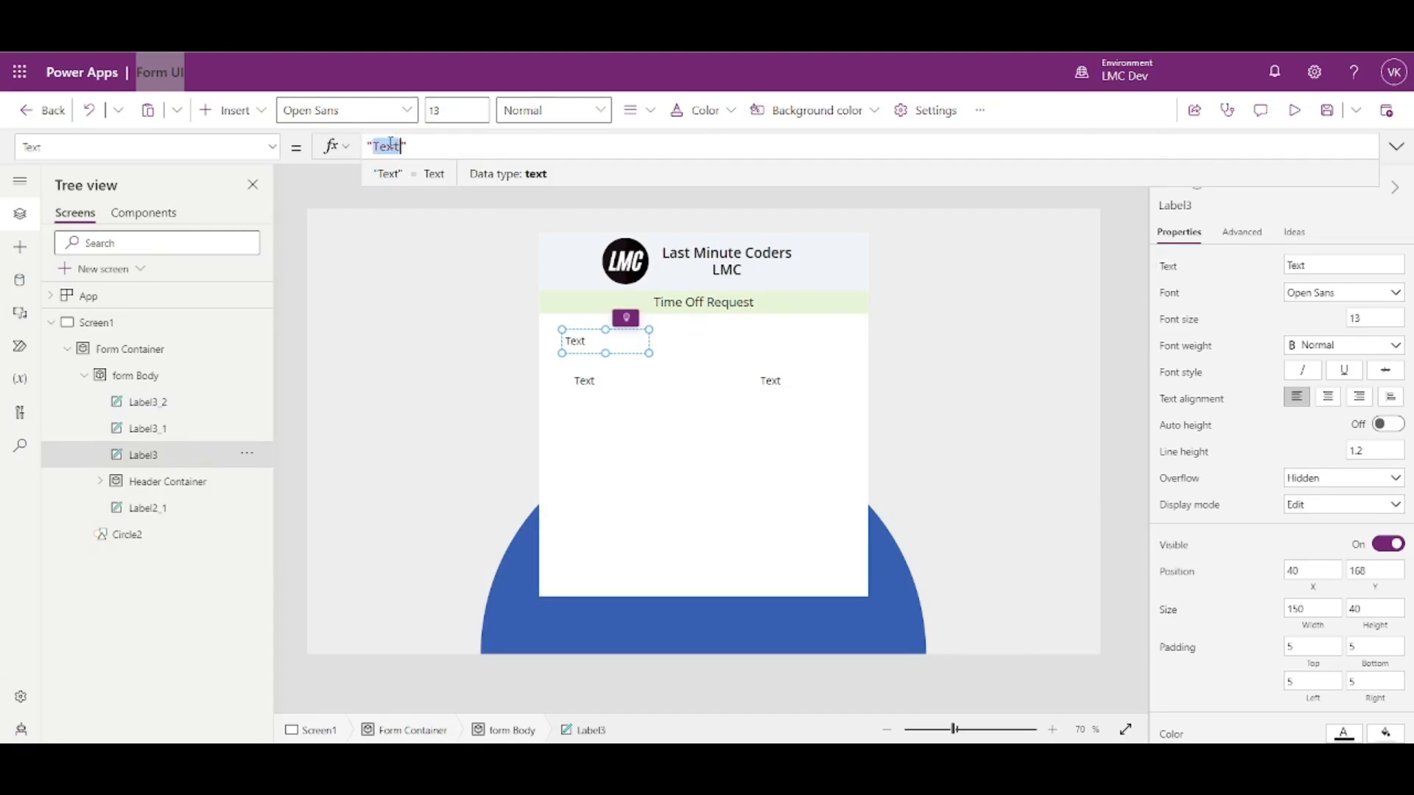
type("Your Name*")
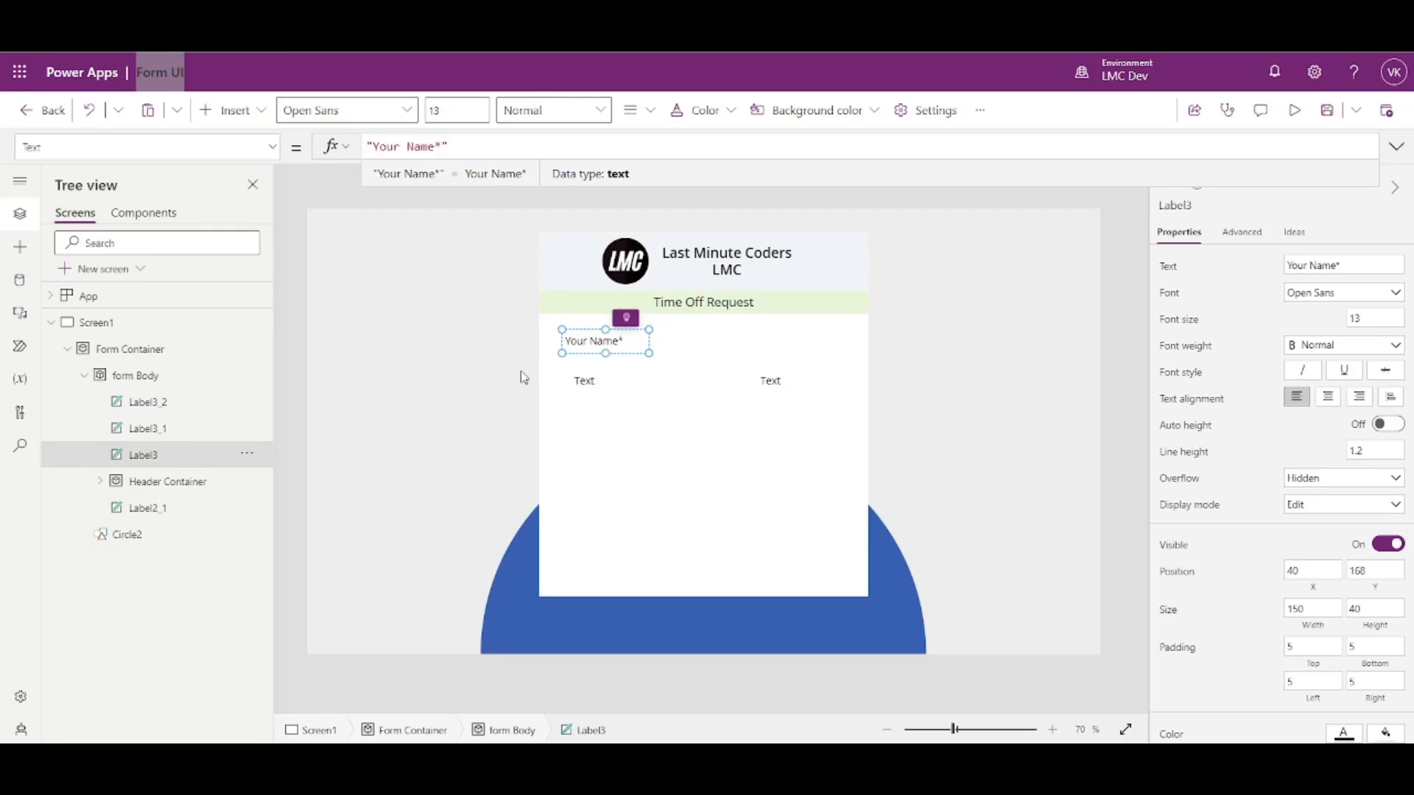
left_click(595, 387)
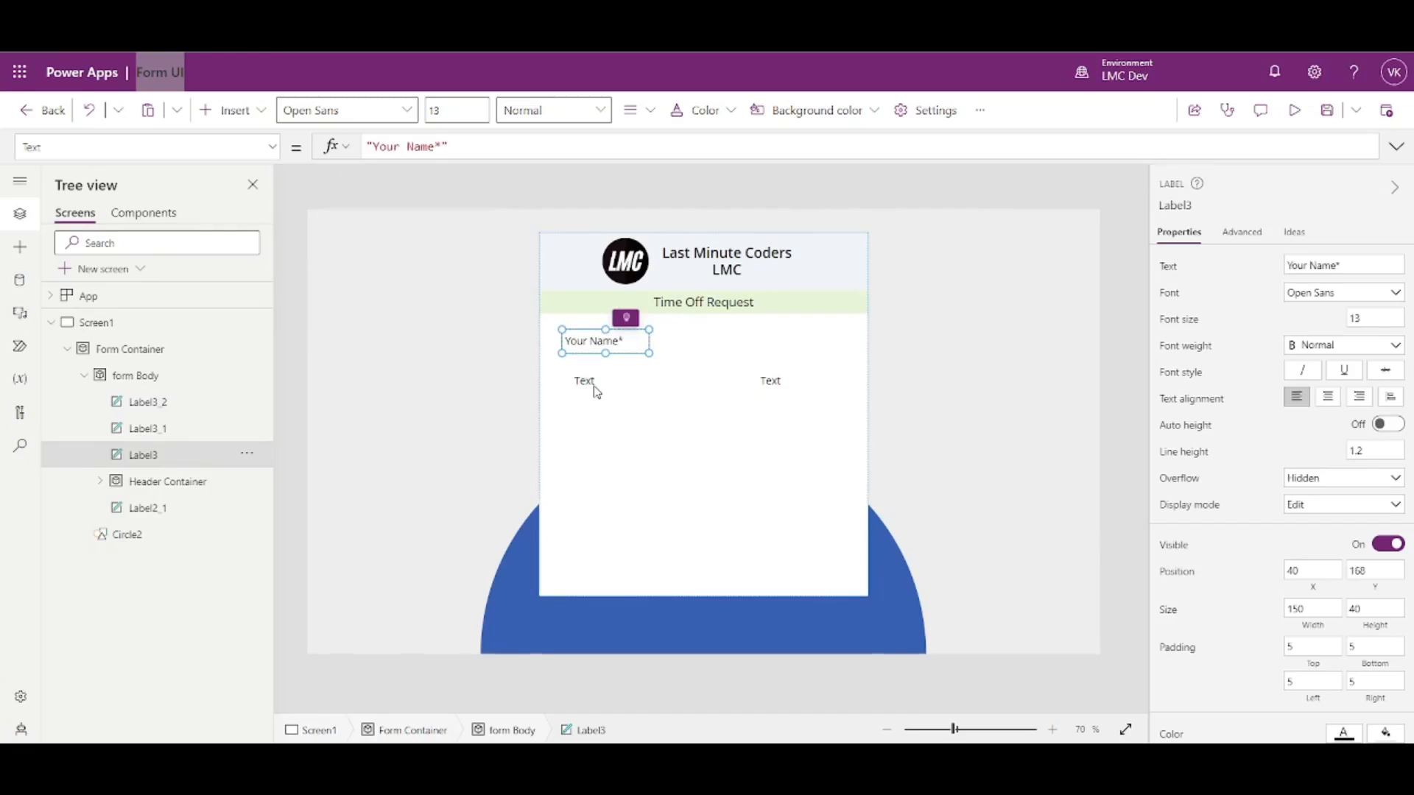
left_click(595, 387)
double_click(387, 146)
type("First")
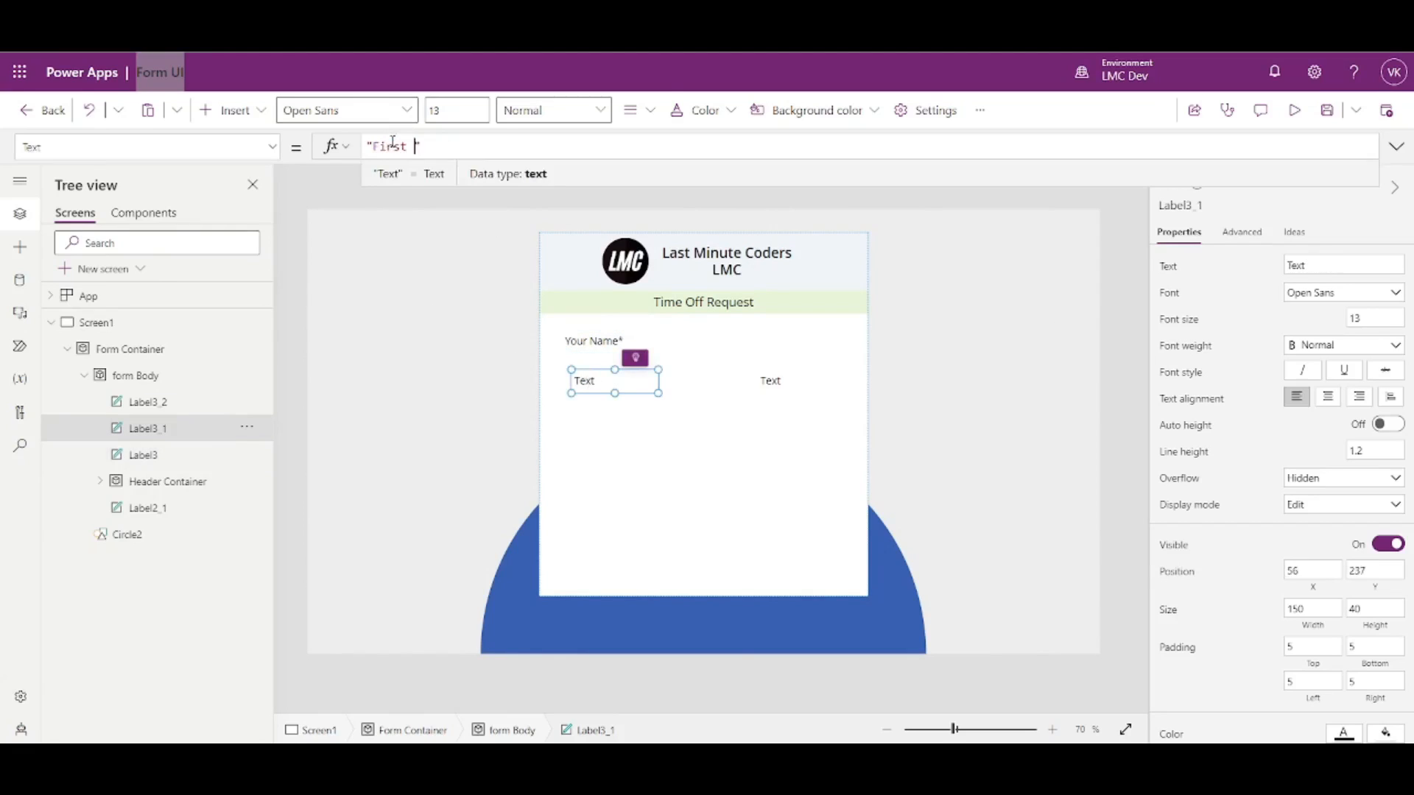
left_click(769, 383)
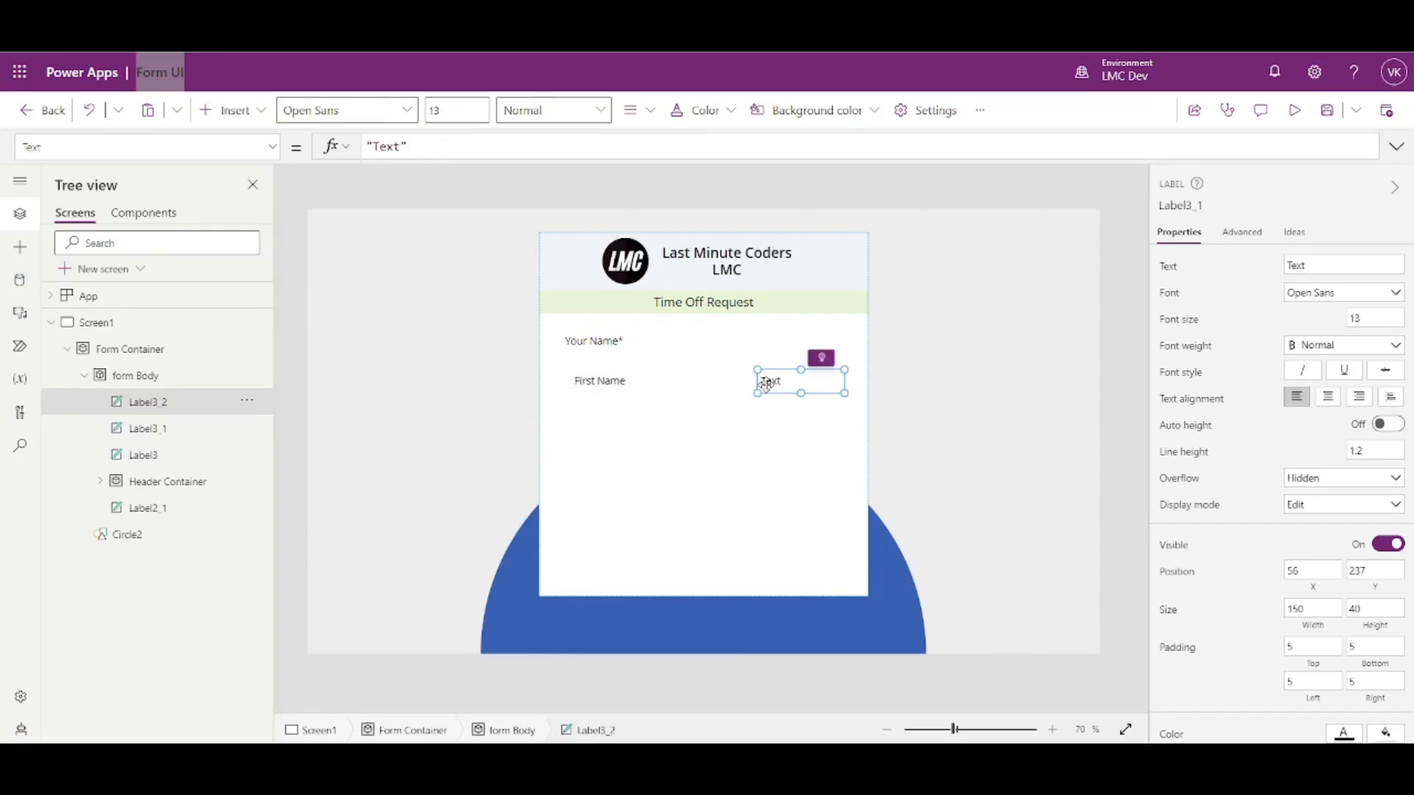
double_click(386, 146)
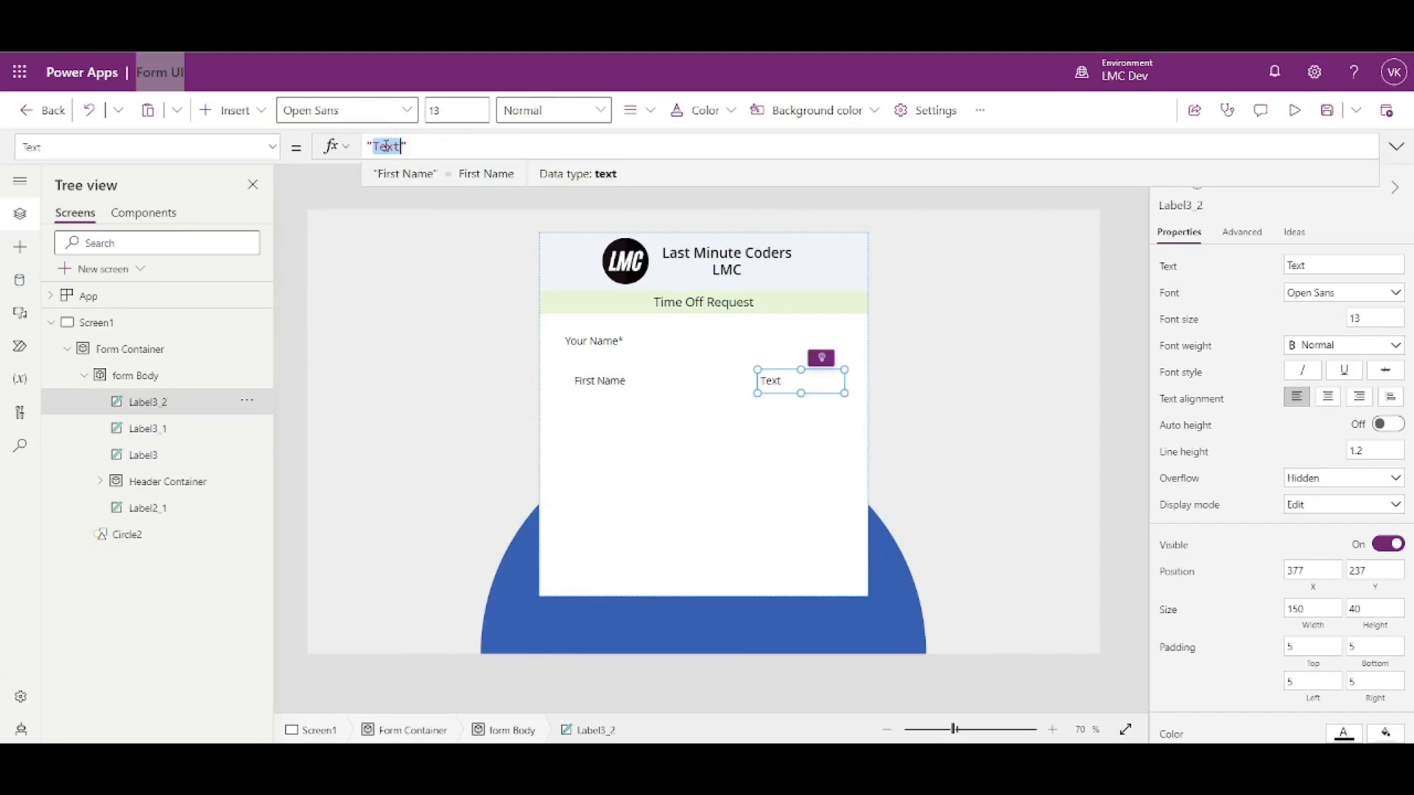
type("Last Nam")
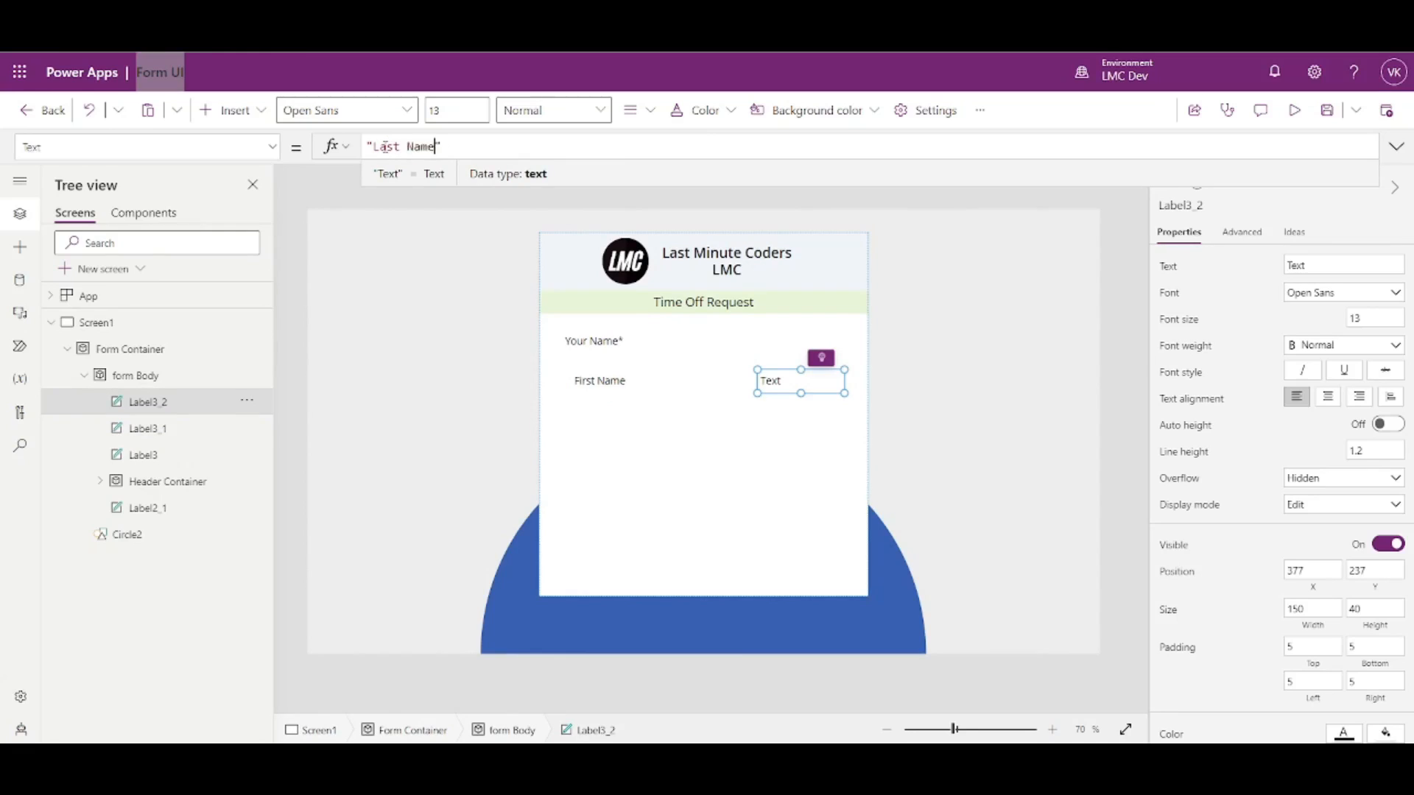
left_click(466, 311)
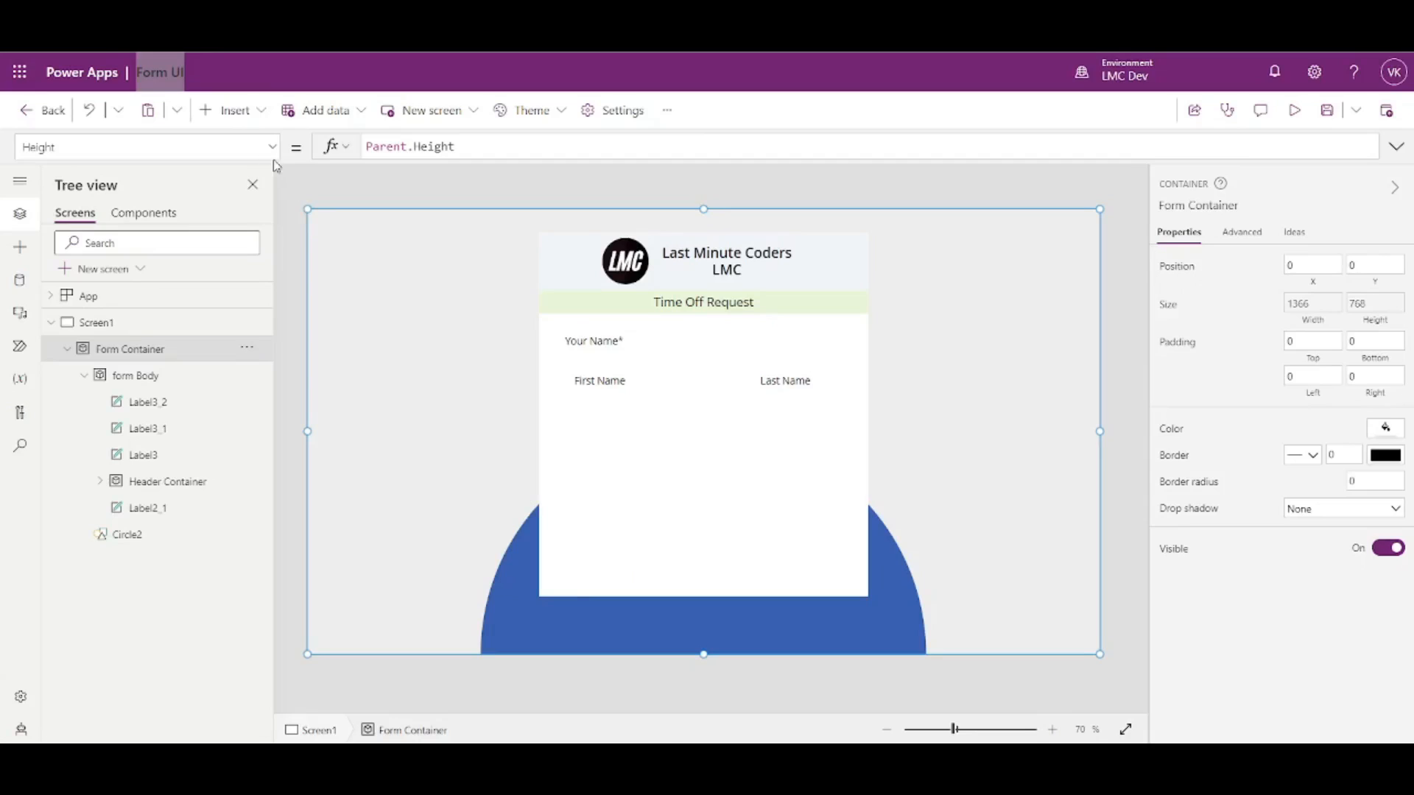
- Insert a text input into the form Body below First Name and narrow it to width 170
left_click(244, 118)
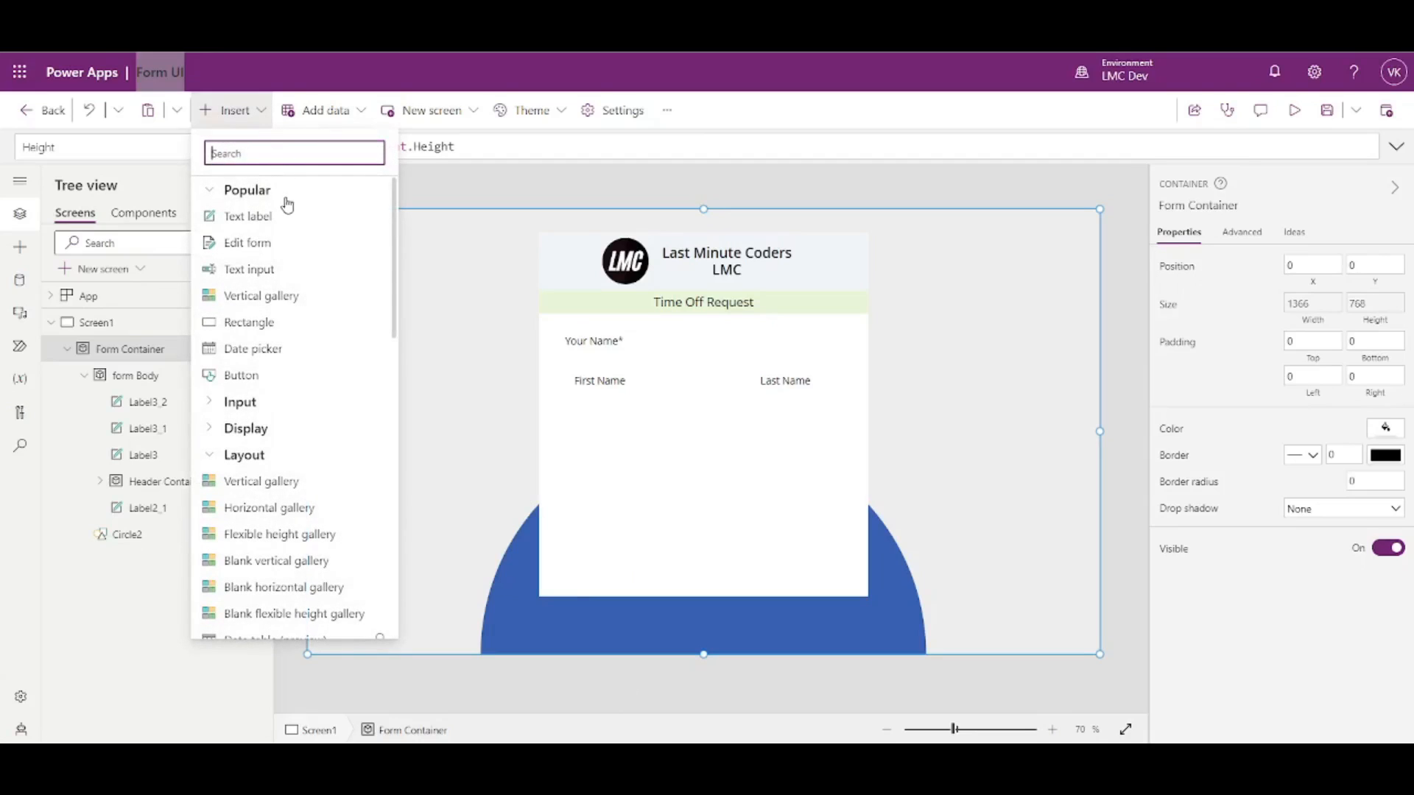
left_click(263, 274)
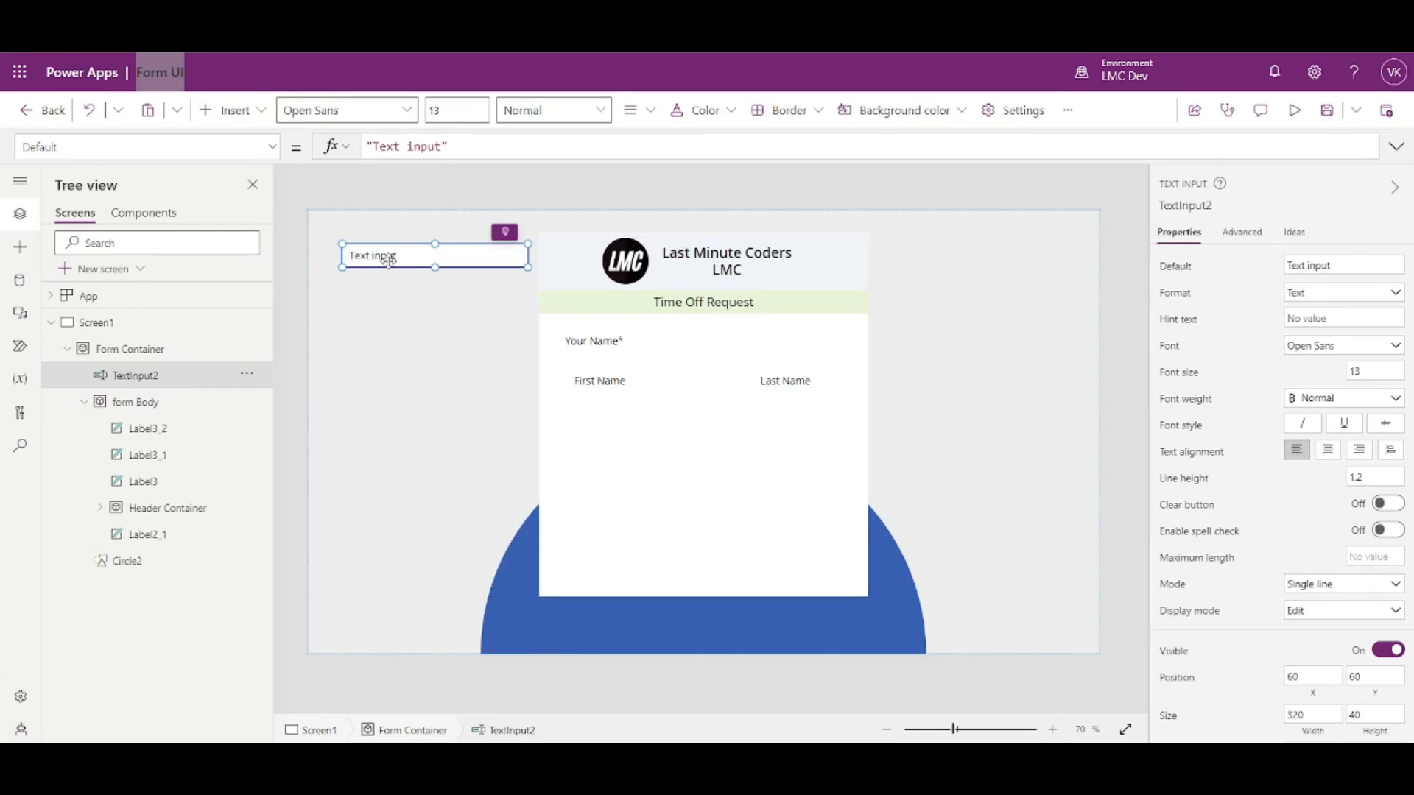
left_click(433, 328)
left_click(409, 255)
key("Delete")
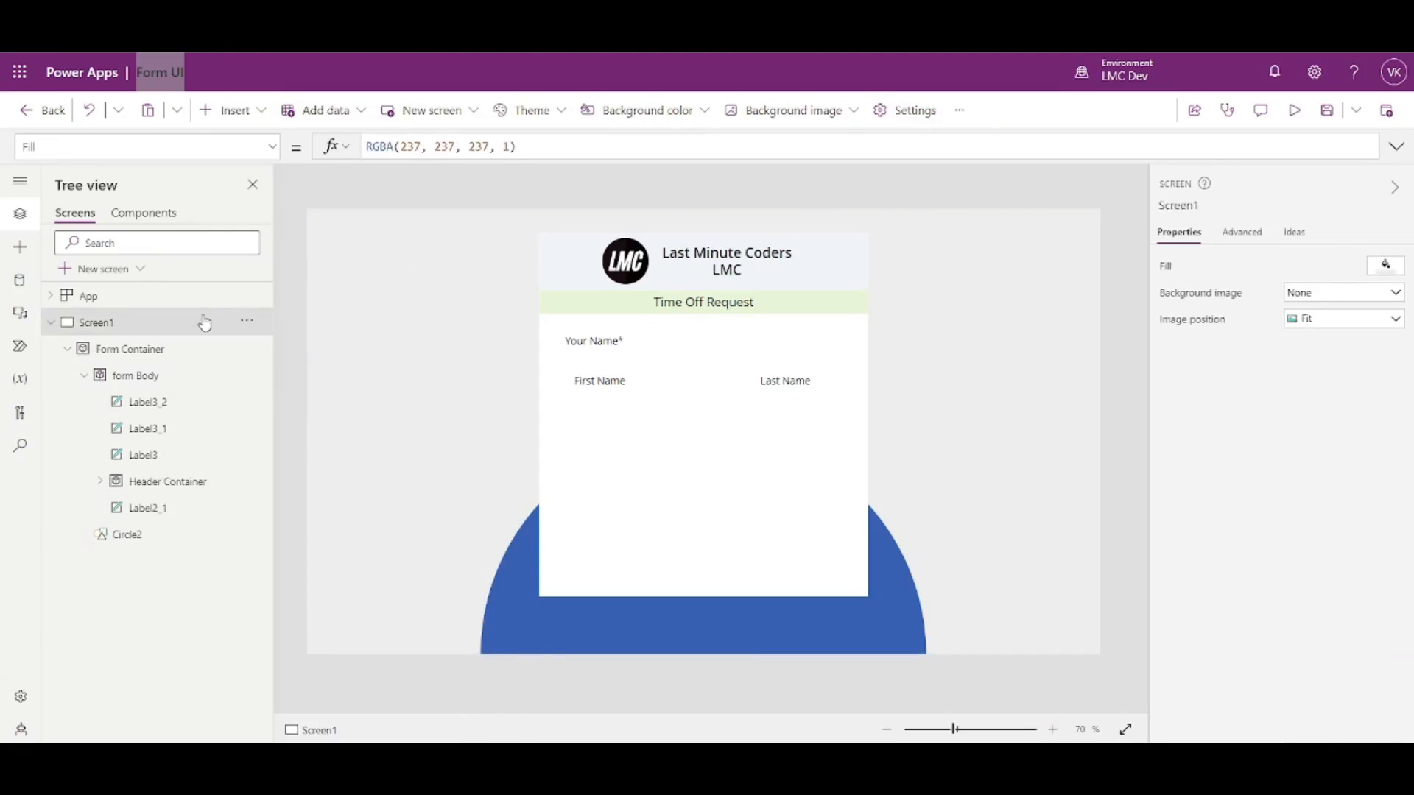
left_click(130, 377)
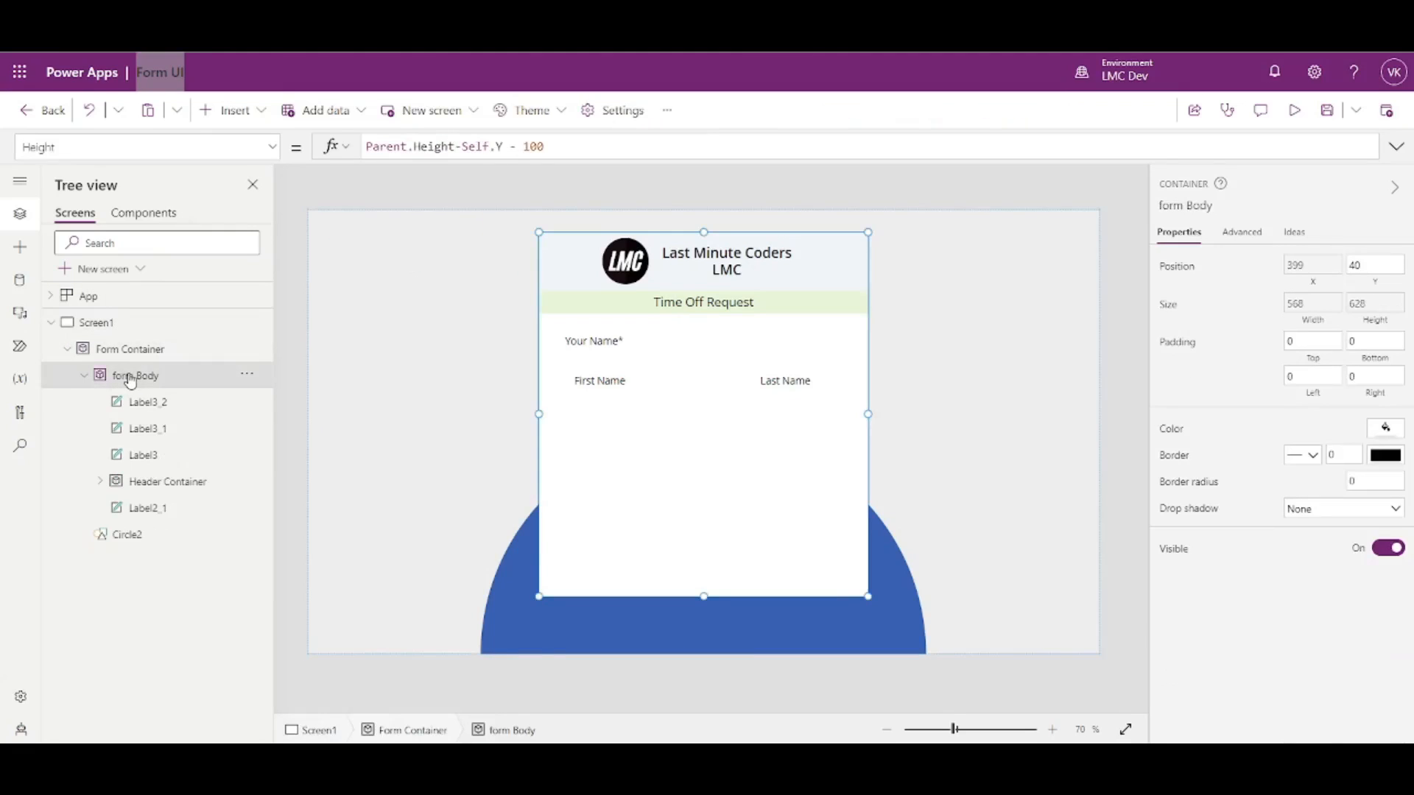
key("ctrl+v")
left_click_drag(625, 278, 623, 413)
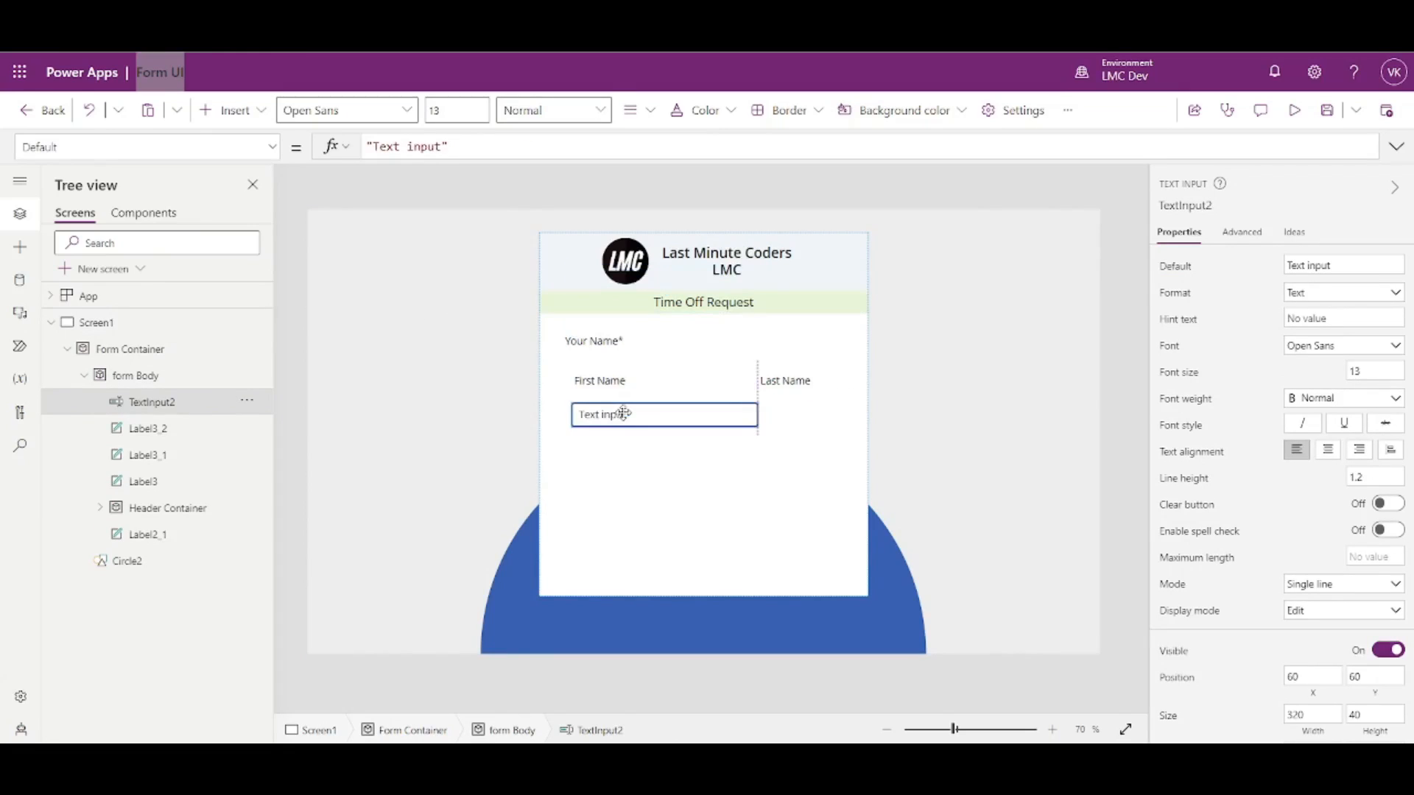
left_click_drag(758, 419, 670, 420)
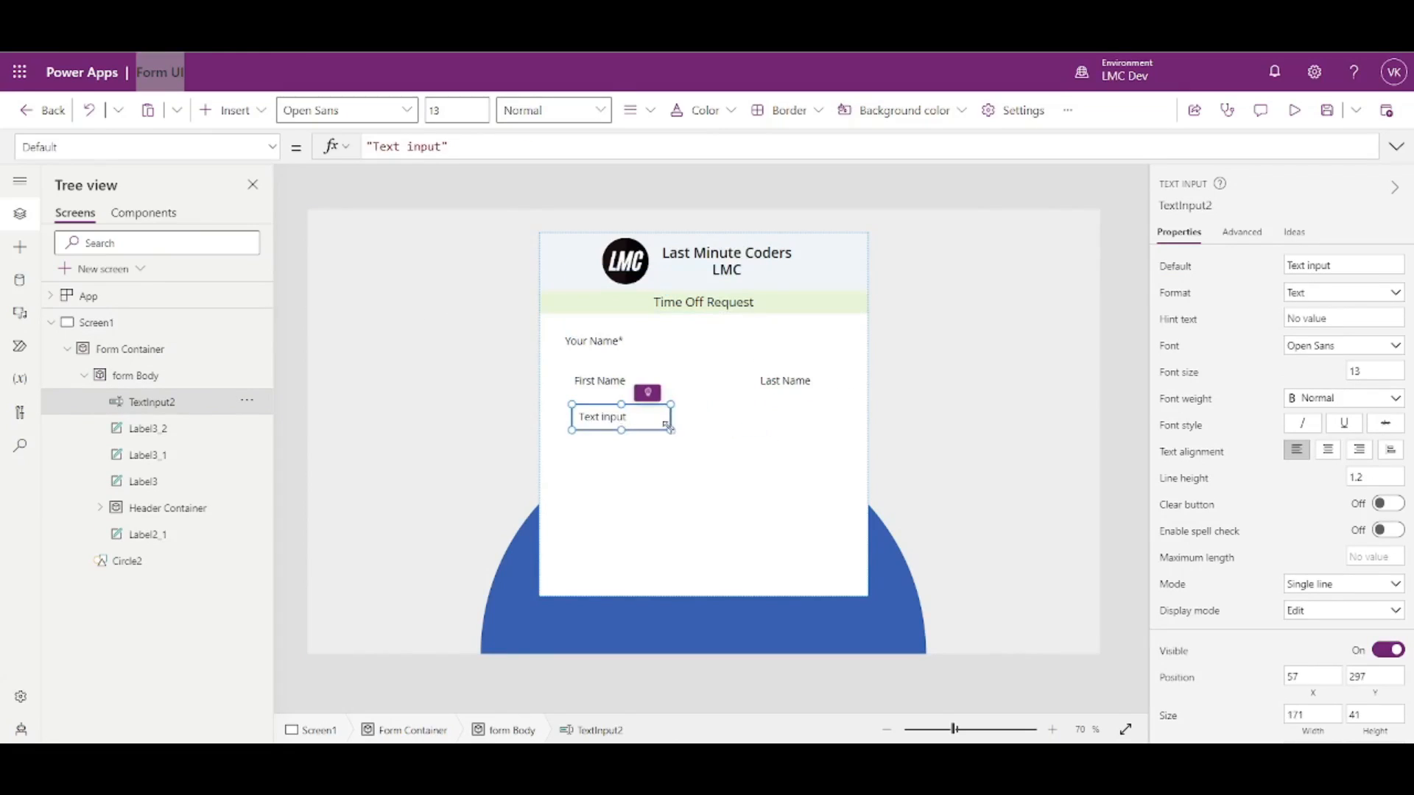
- Try a duplicate of the text input under Last Name, then delete it and reselect the original
key("Escape")
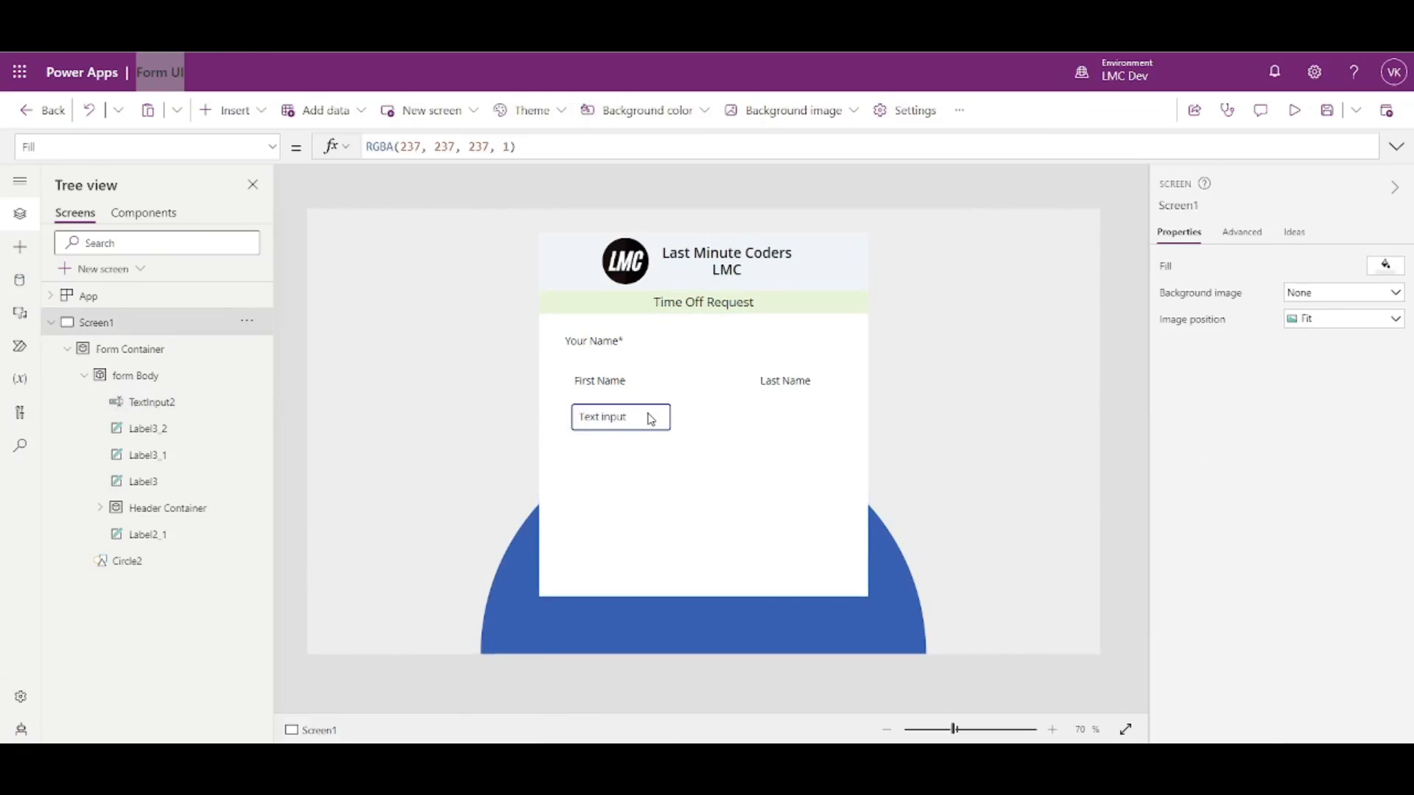
left_click(648, 414)
key("ctrl+c")
key("ctrl+v")
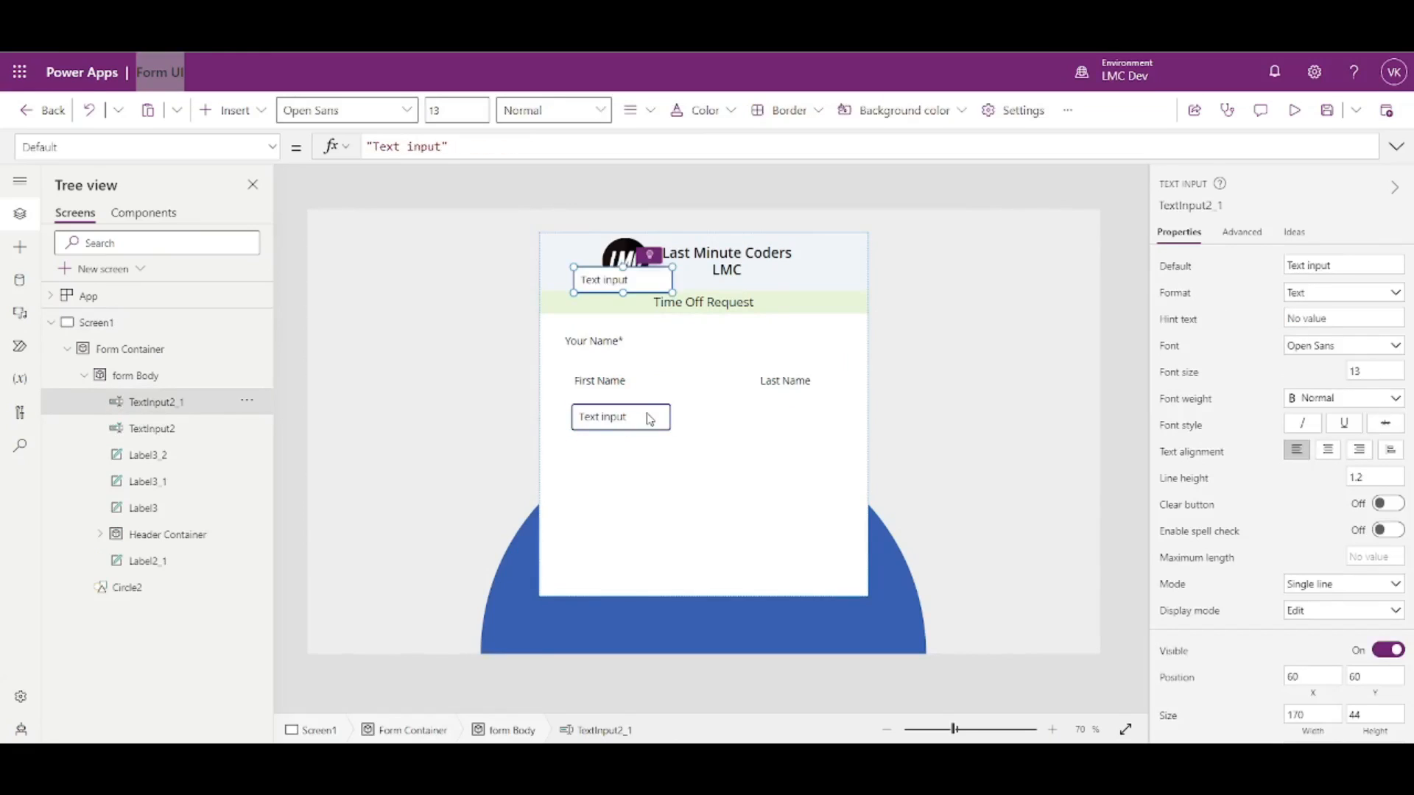
left_click_drag(607, 283, 774, 417)
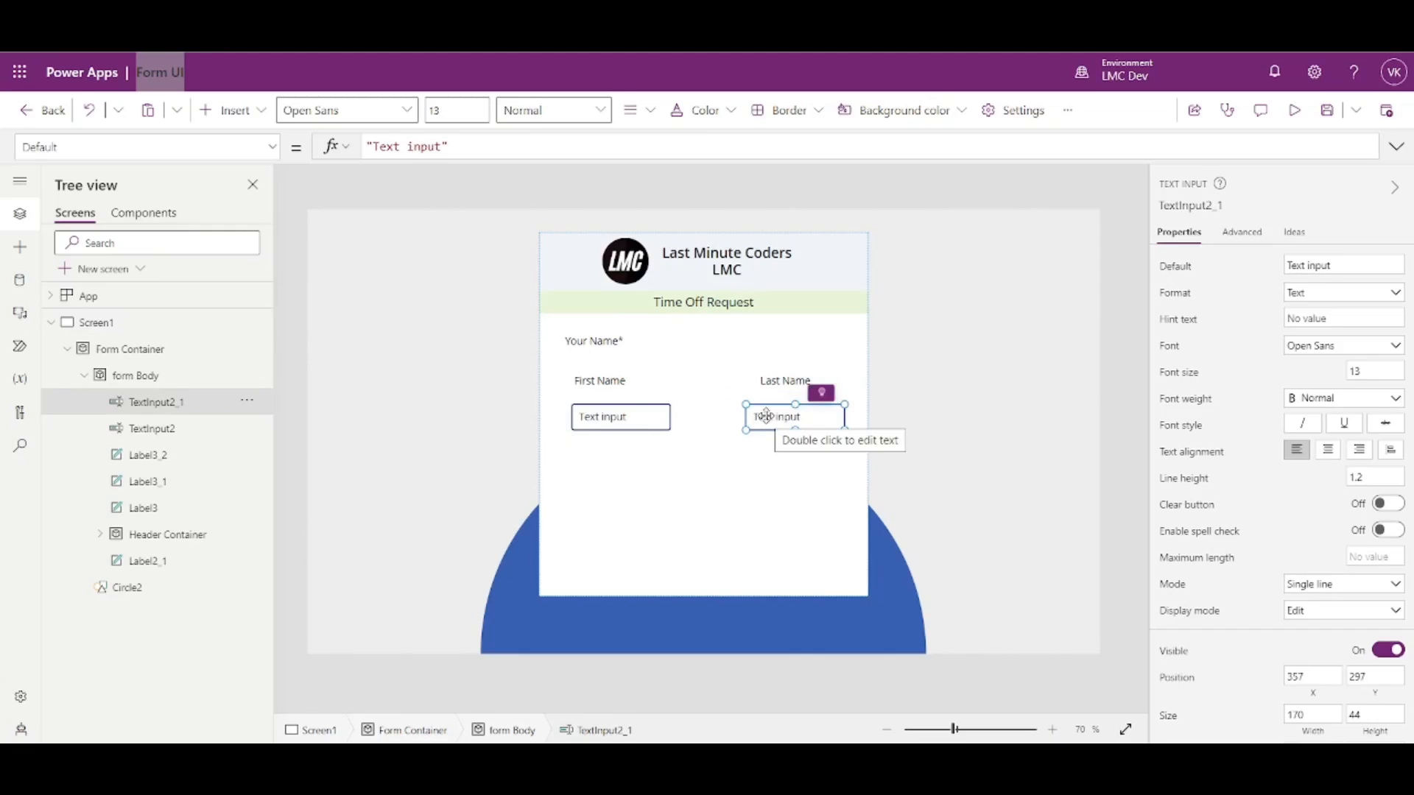
key("Delete")
left_click(629, 415)
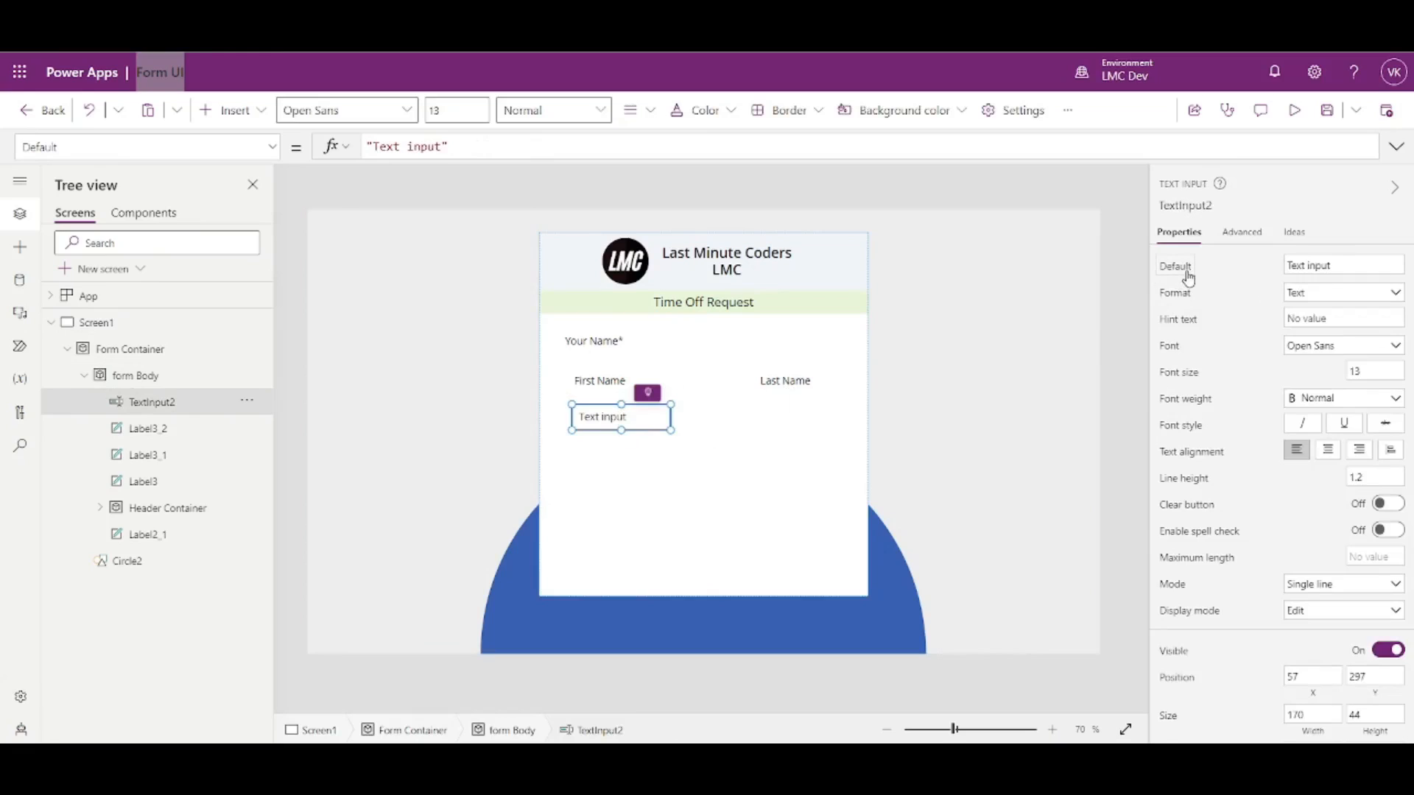
- Clear the input's default 'Text input' value so it starts empty, and preview the form
left_click(442, 146)
left_click_drag(444, 147, 373, 146)
key("BackSpace")
key("BackSpace")
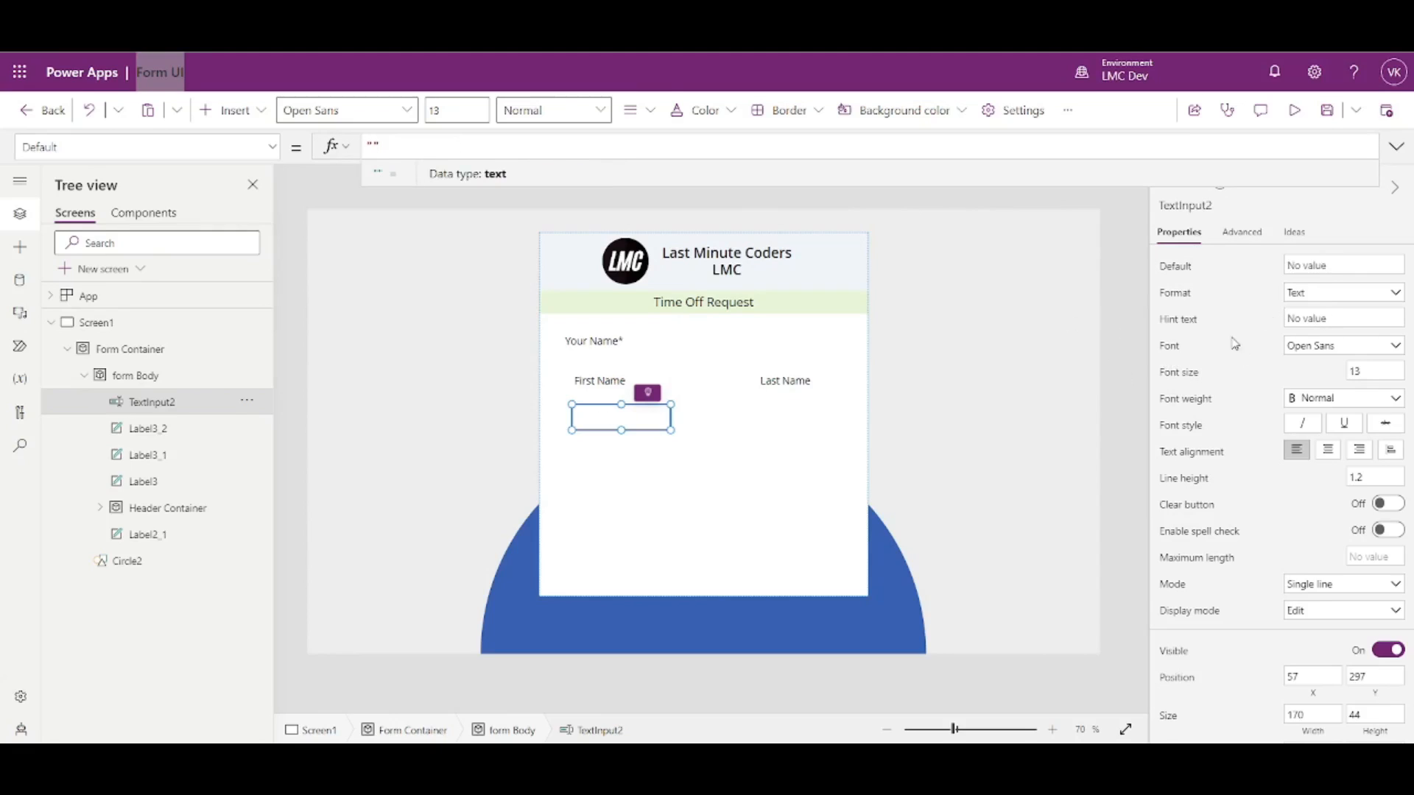
scroll(1287, 467, "down", 4)
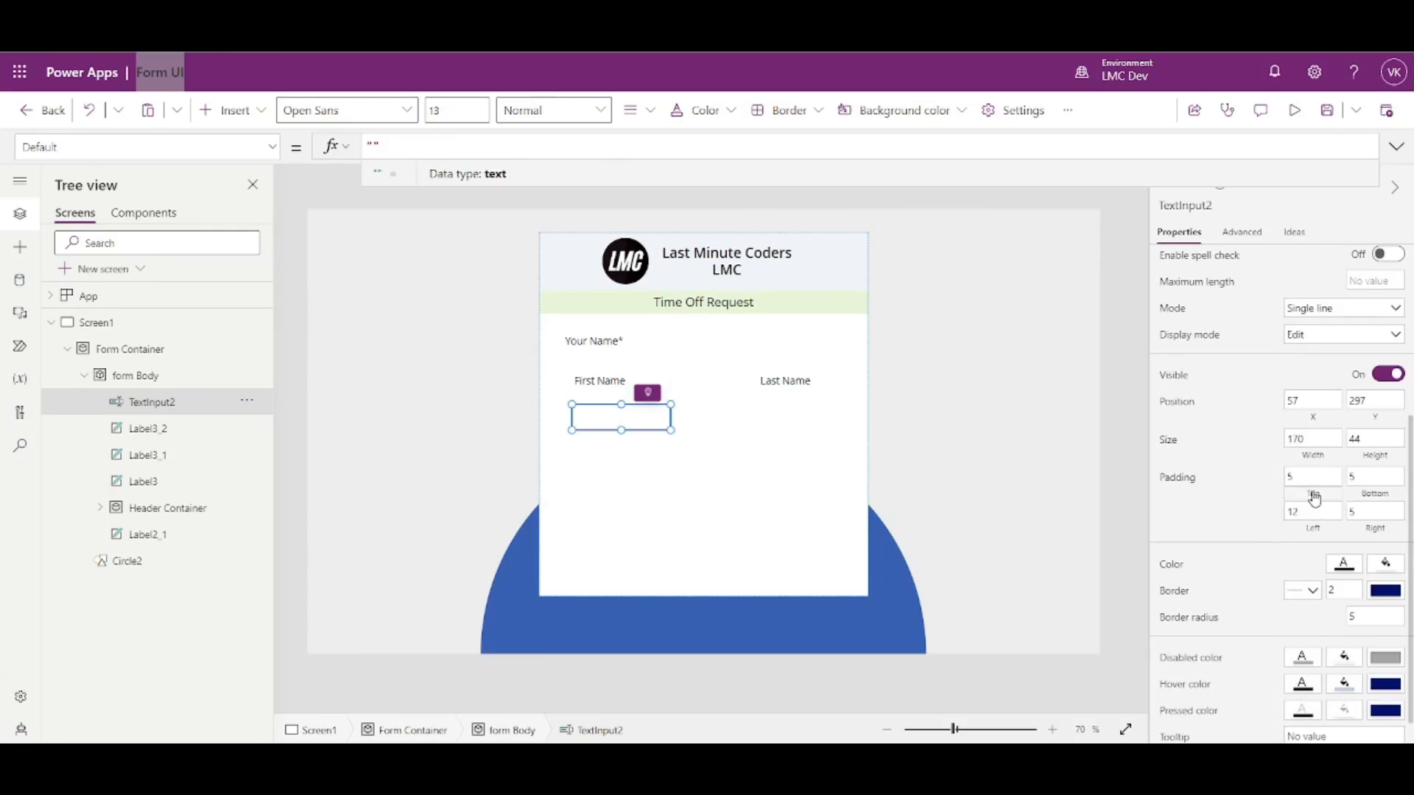
left_click(1294, 111)
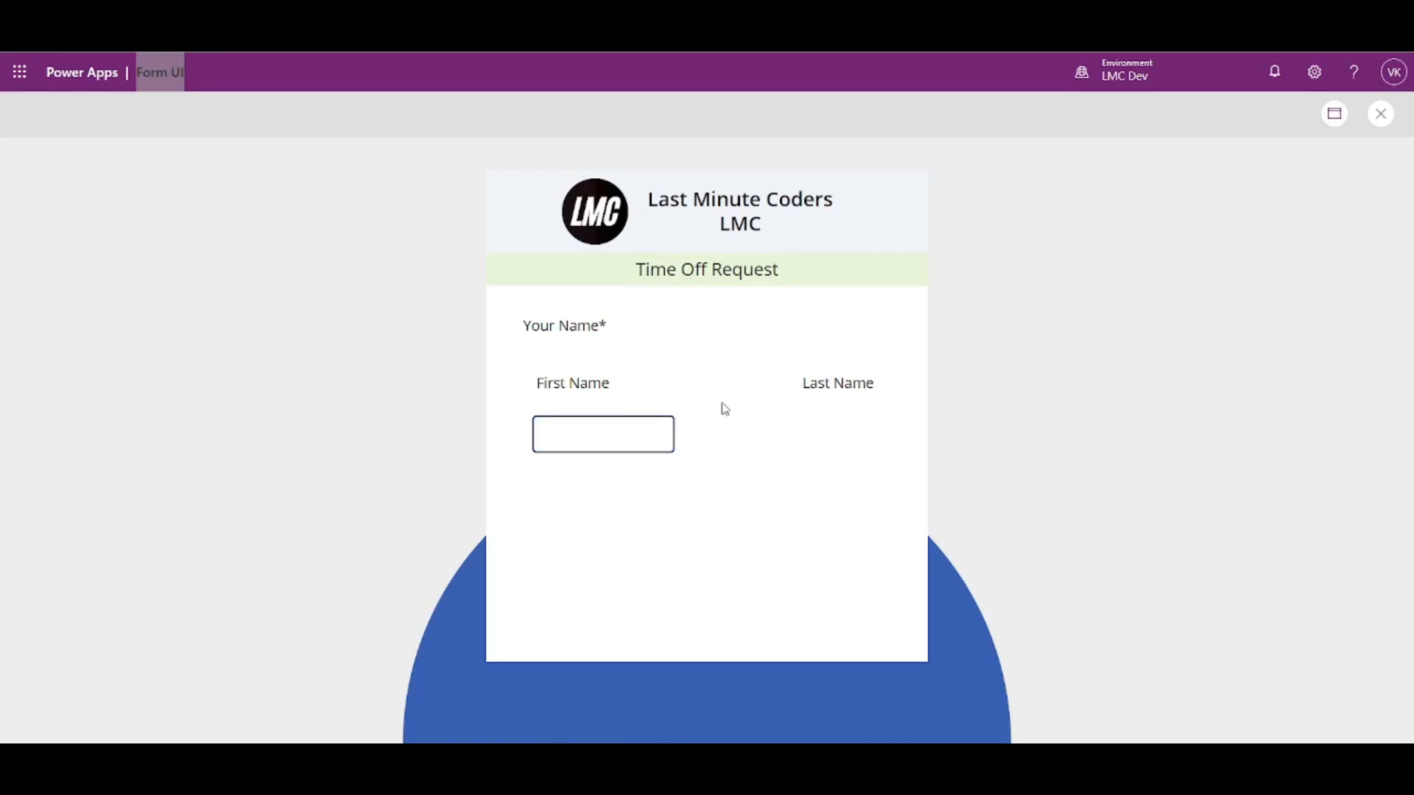
left_click(1381, 113)
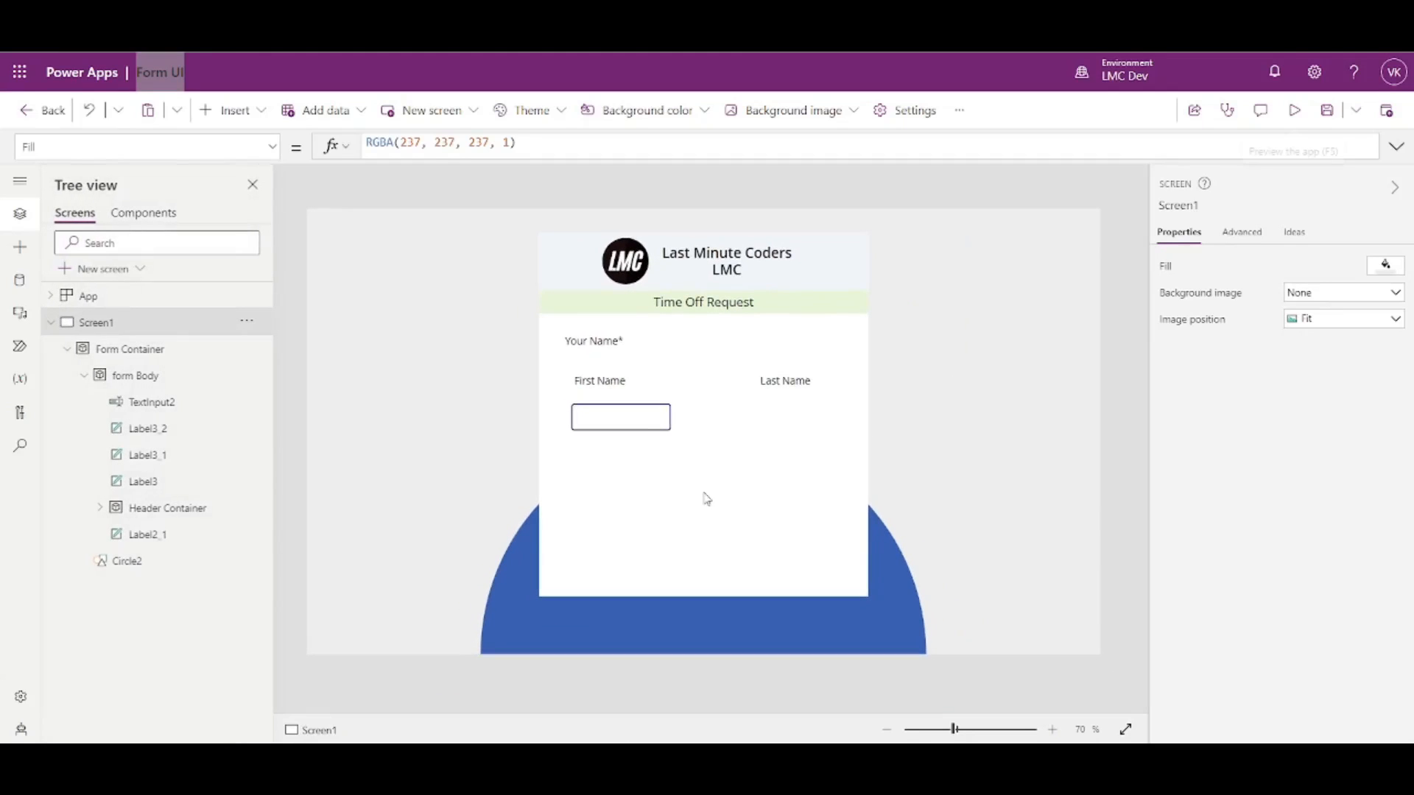
- Glance at the input's Fill colour choices, then test the First Name box in preview
left_click(637, 412)
scroll(1319, 519, "down", 5)
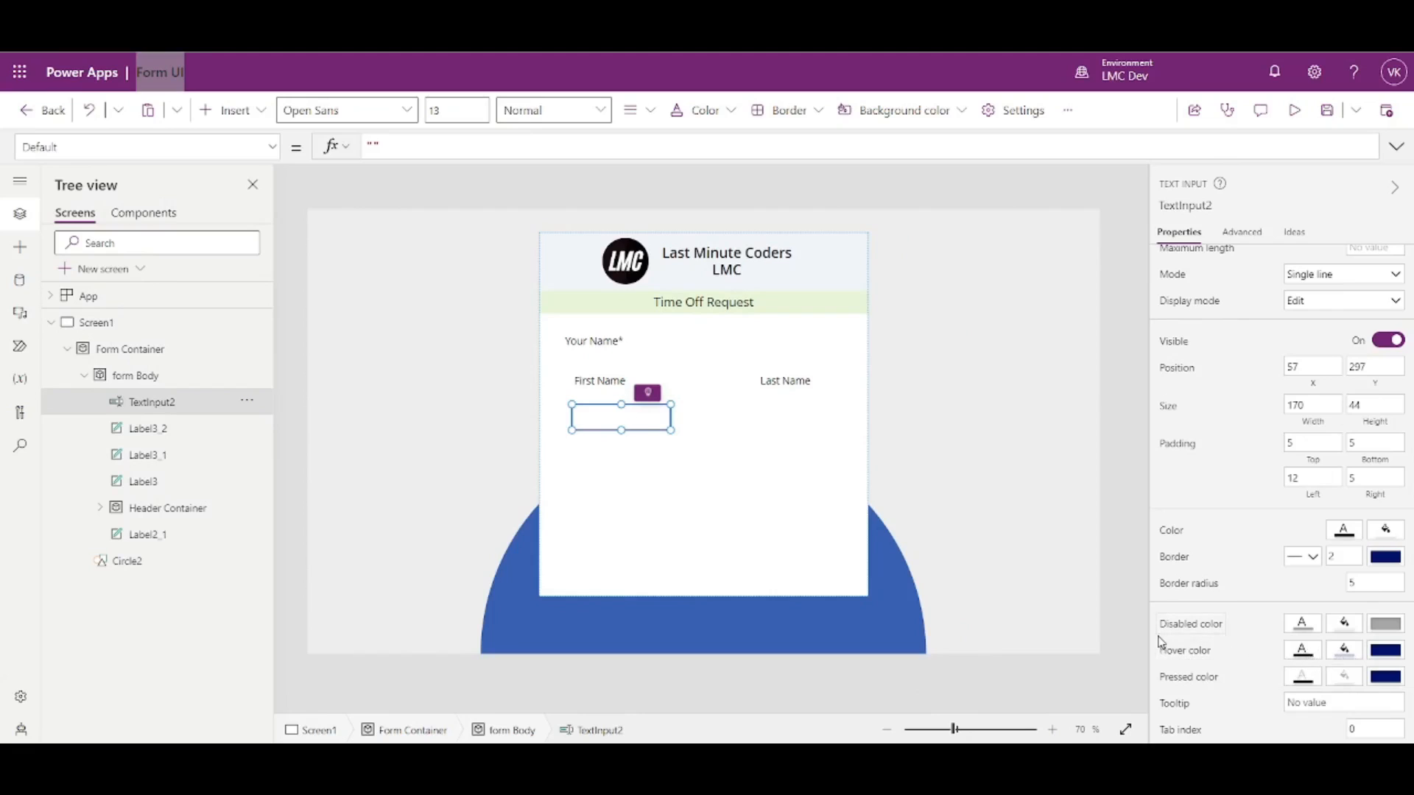
left_click(1341, 654)
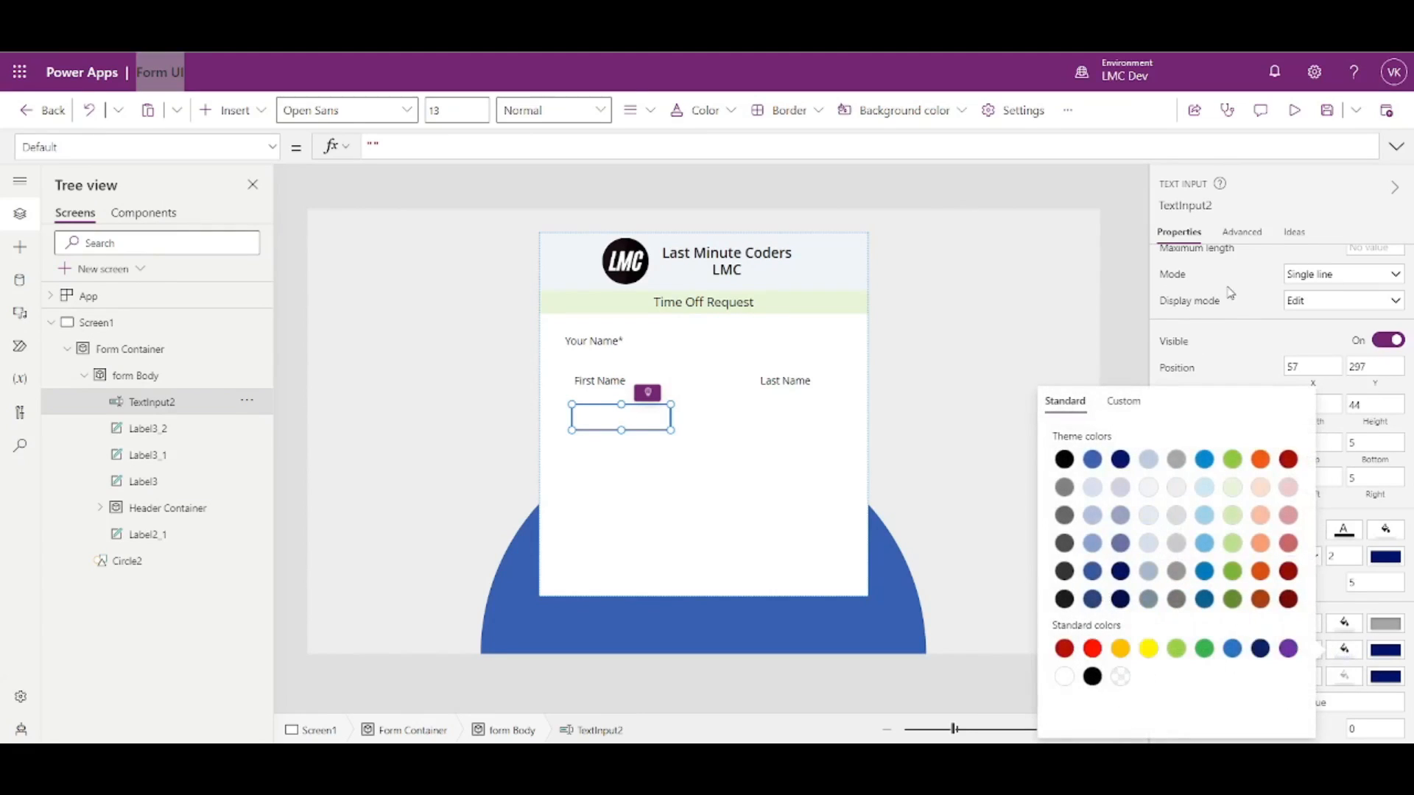
left_click(1236, 363)
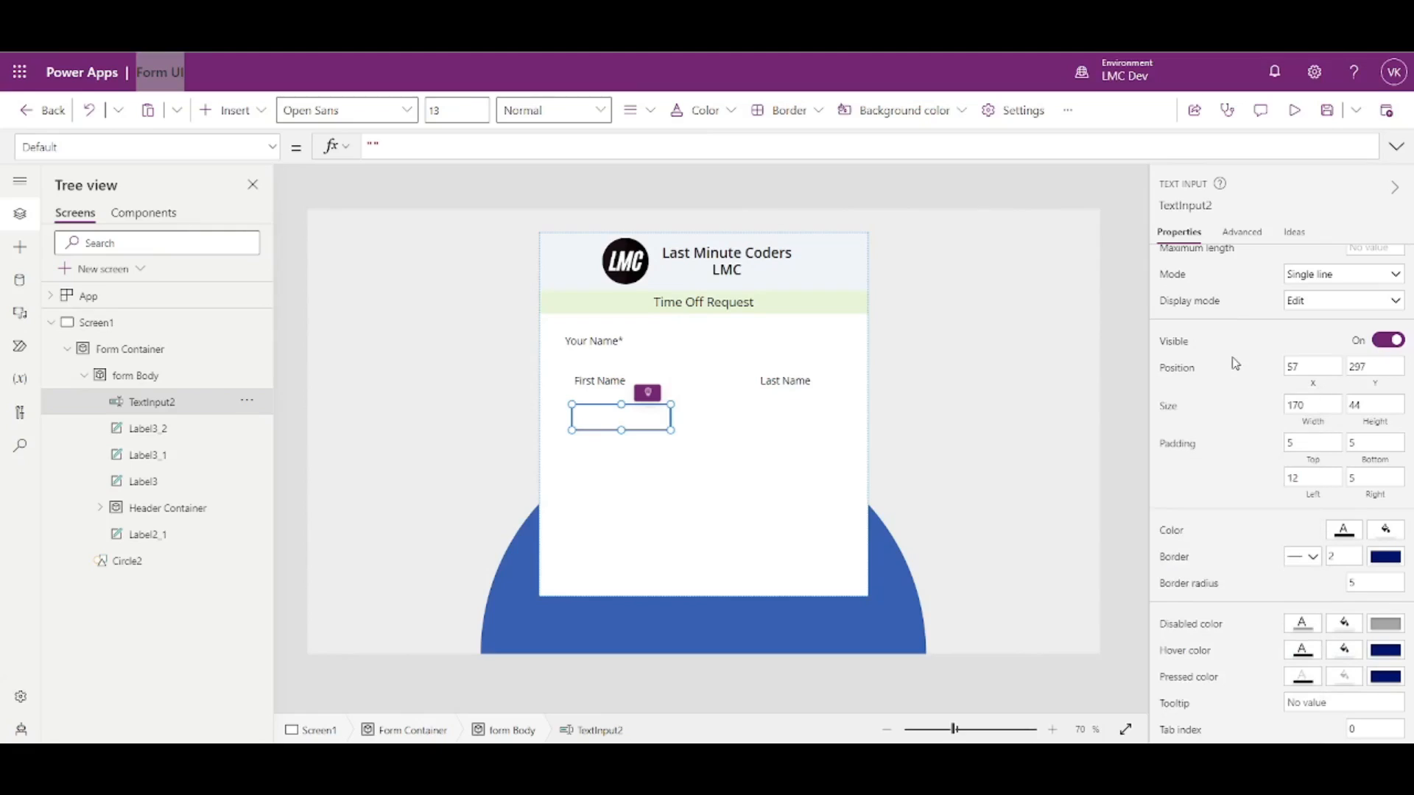
left_click(1294, 110)
left_click(635, 435)
left_click(714, 441)
left_click(627, 439)
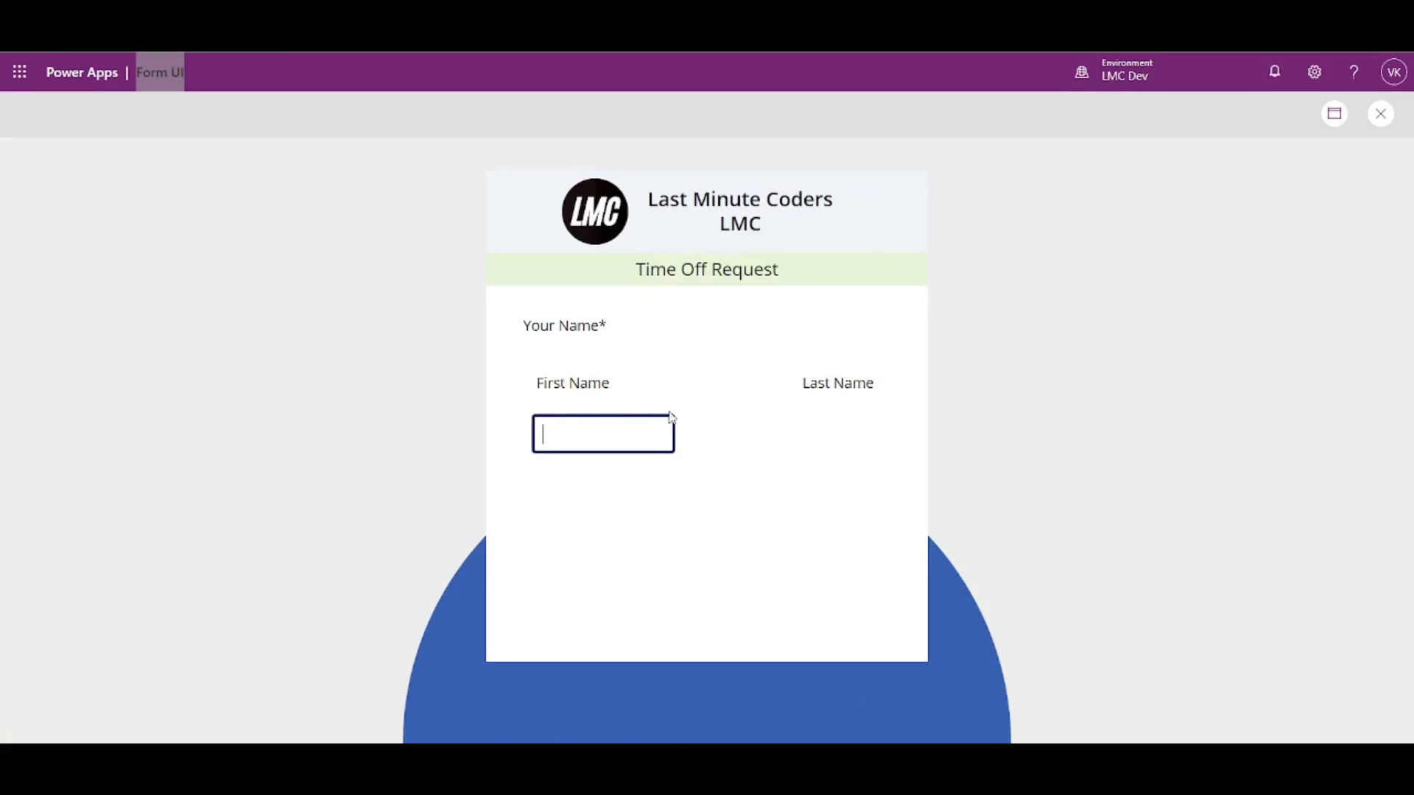
left_click(1381, 114)
- Change the First Name input's FocusedBorderThickness from 4 to 2 and test it in preview
left_click(622, 419)
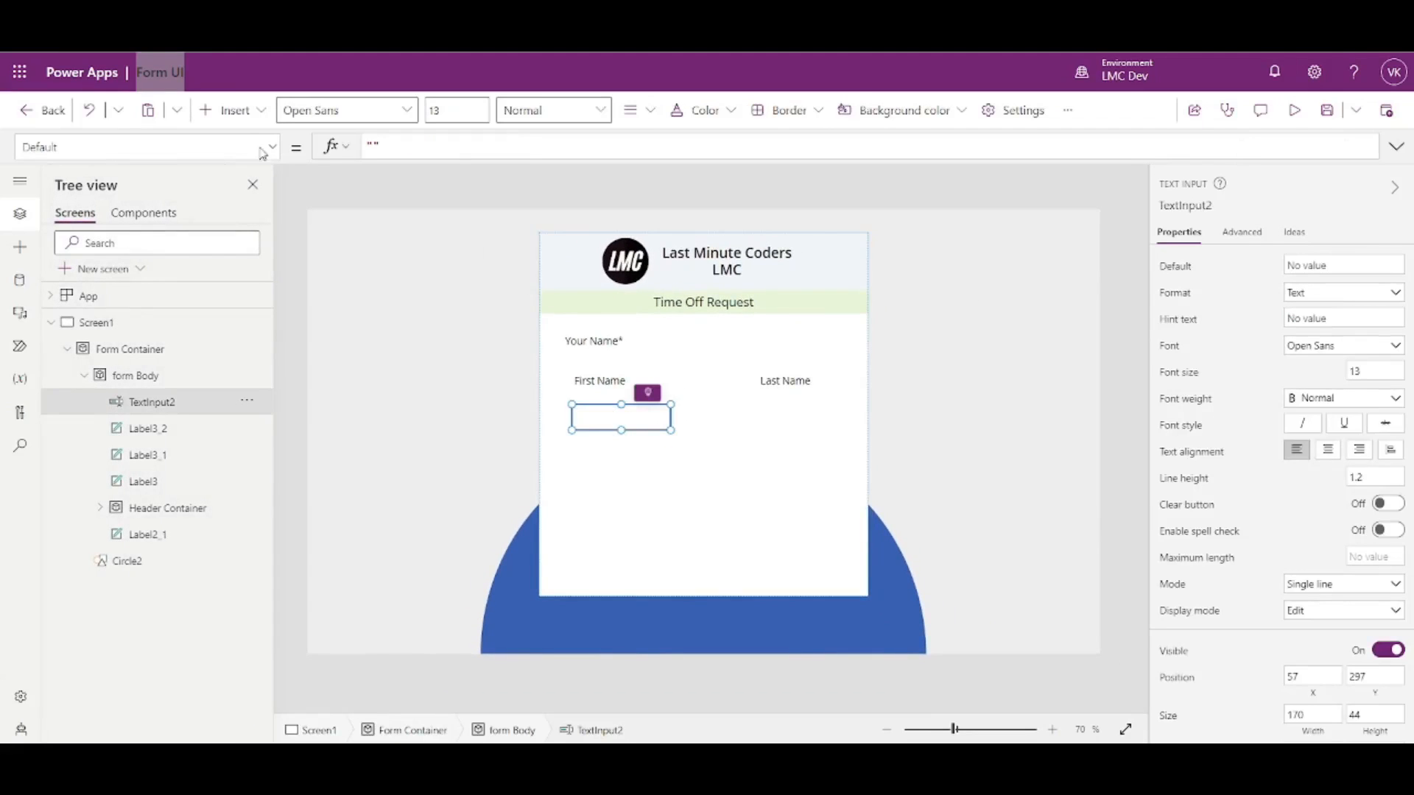
left_click(273, 147)
scroll(162, 313, "down", 4)
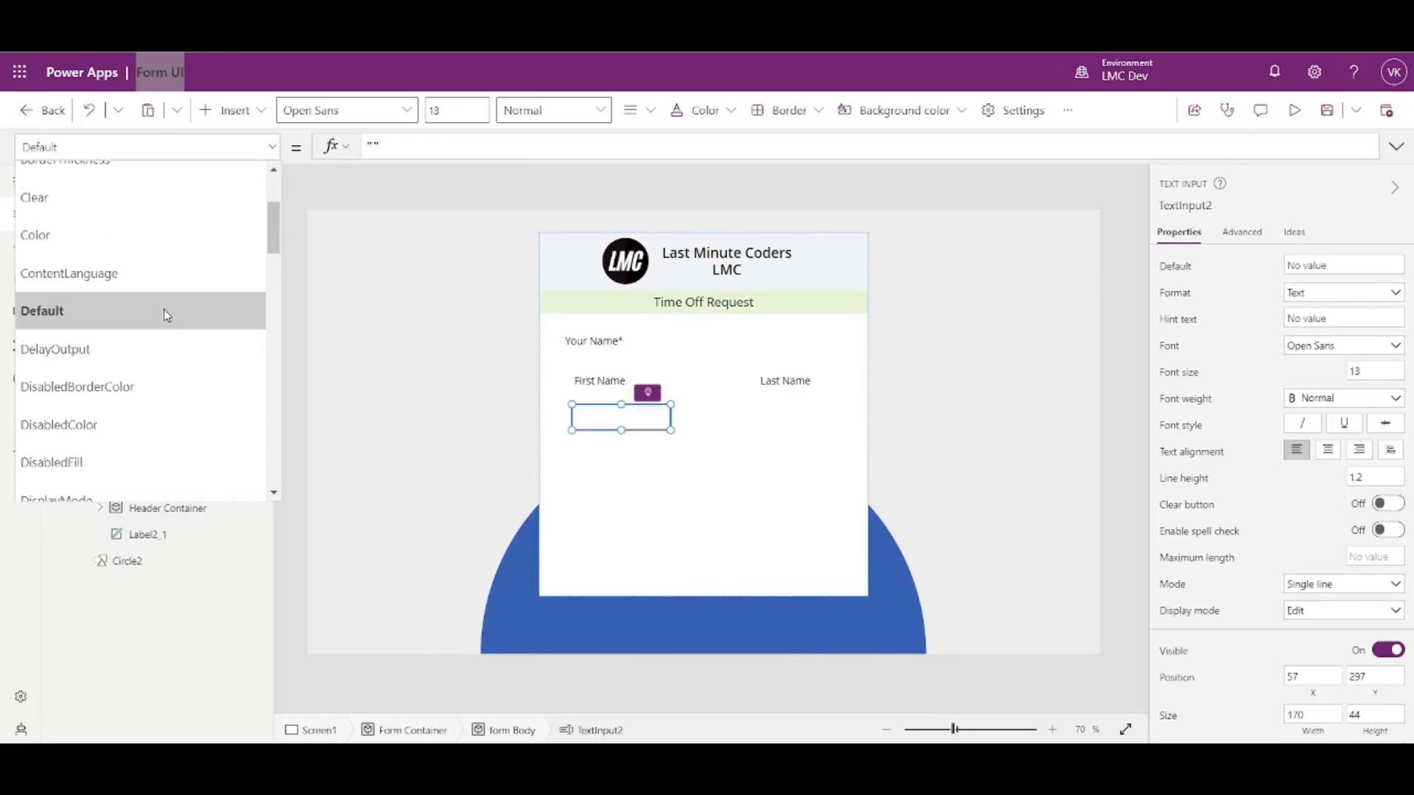
scroll(117, 368, "down", 4)
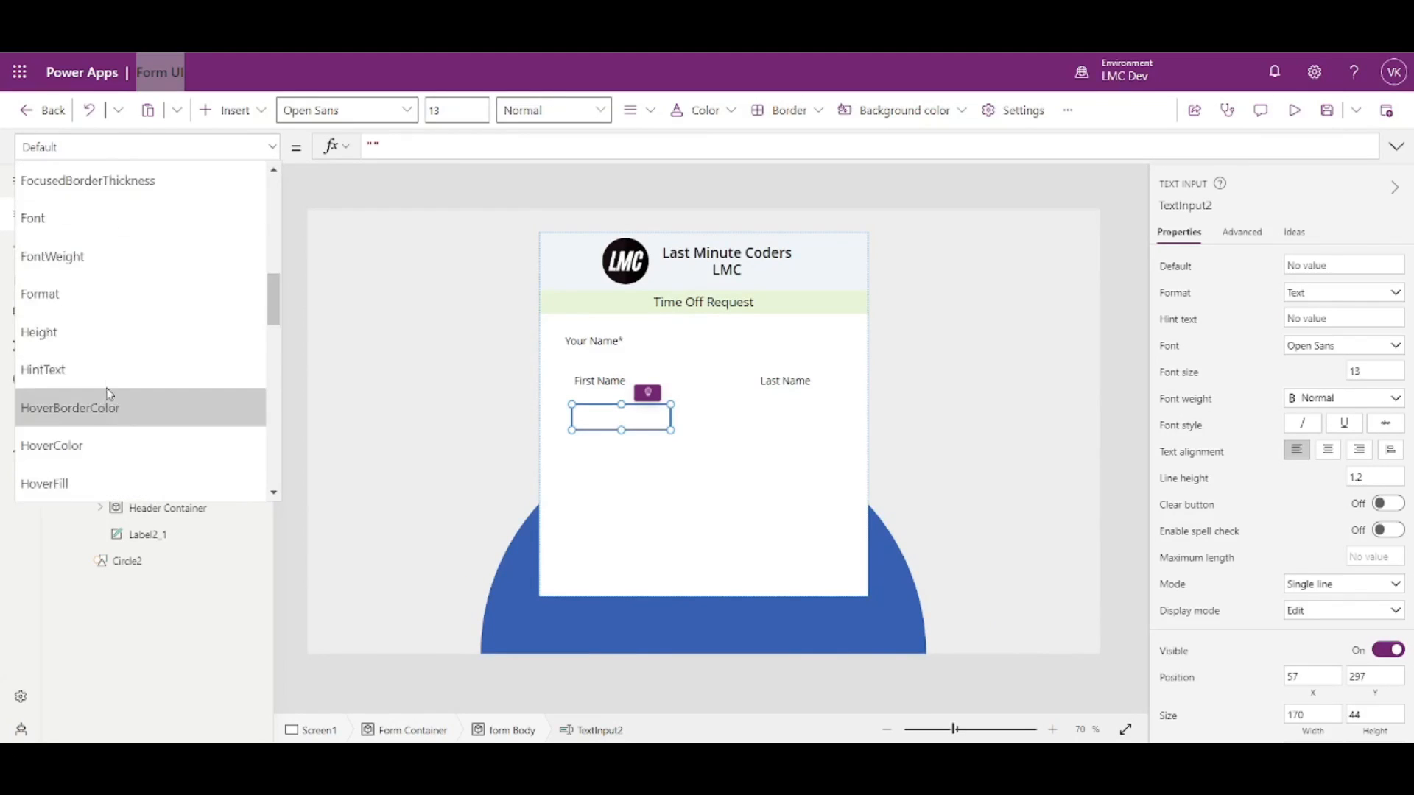
scroll(111, 354, "up", 2)
left_click(111, 359)
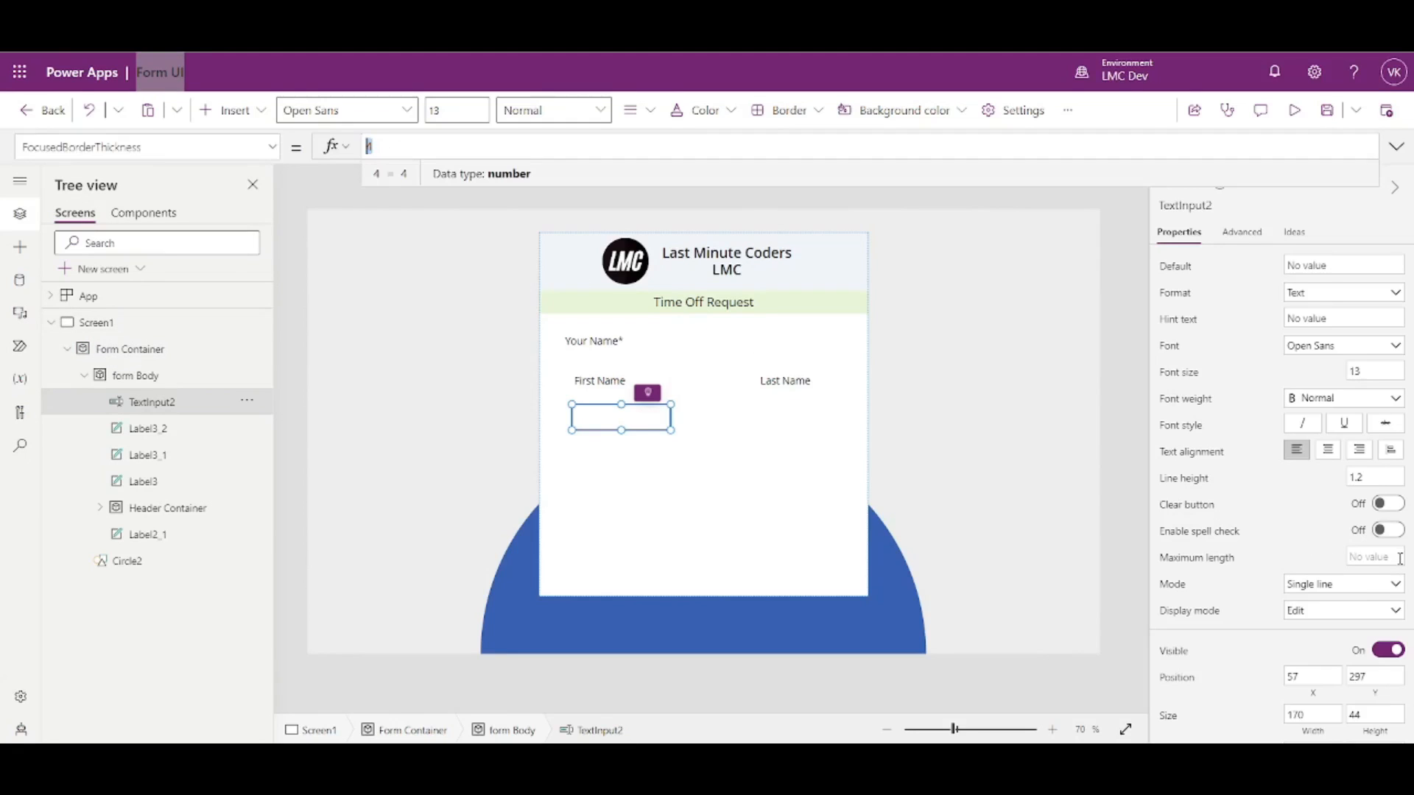
scroll(1375, 545, "down", 3)
scroll(1342, 589, "down", 2)
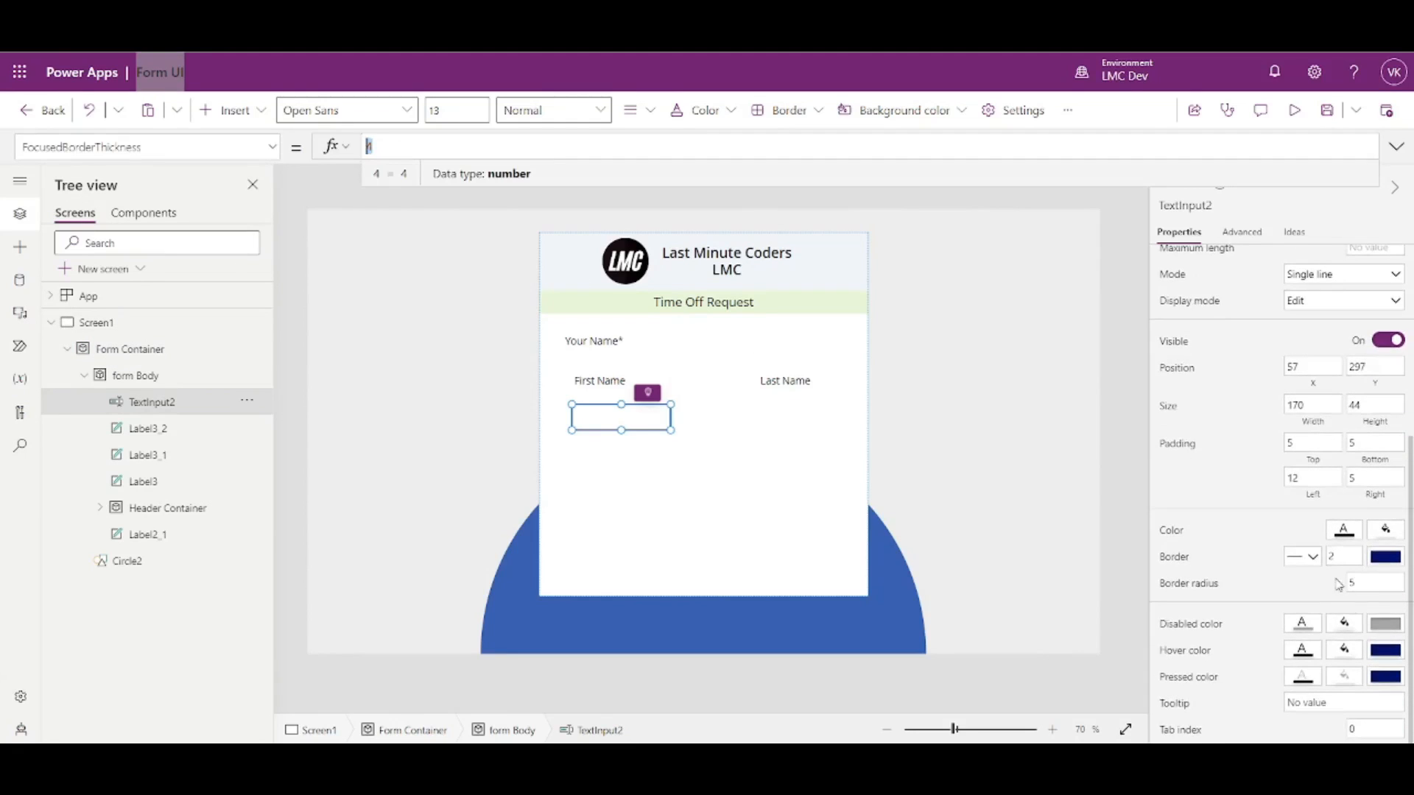
left_click(1338, 556)
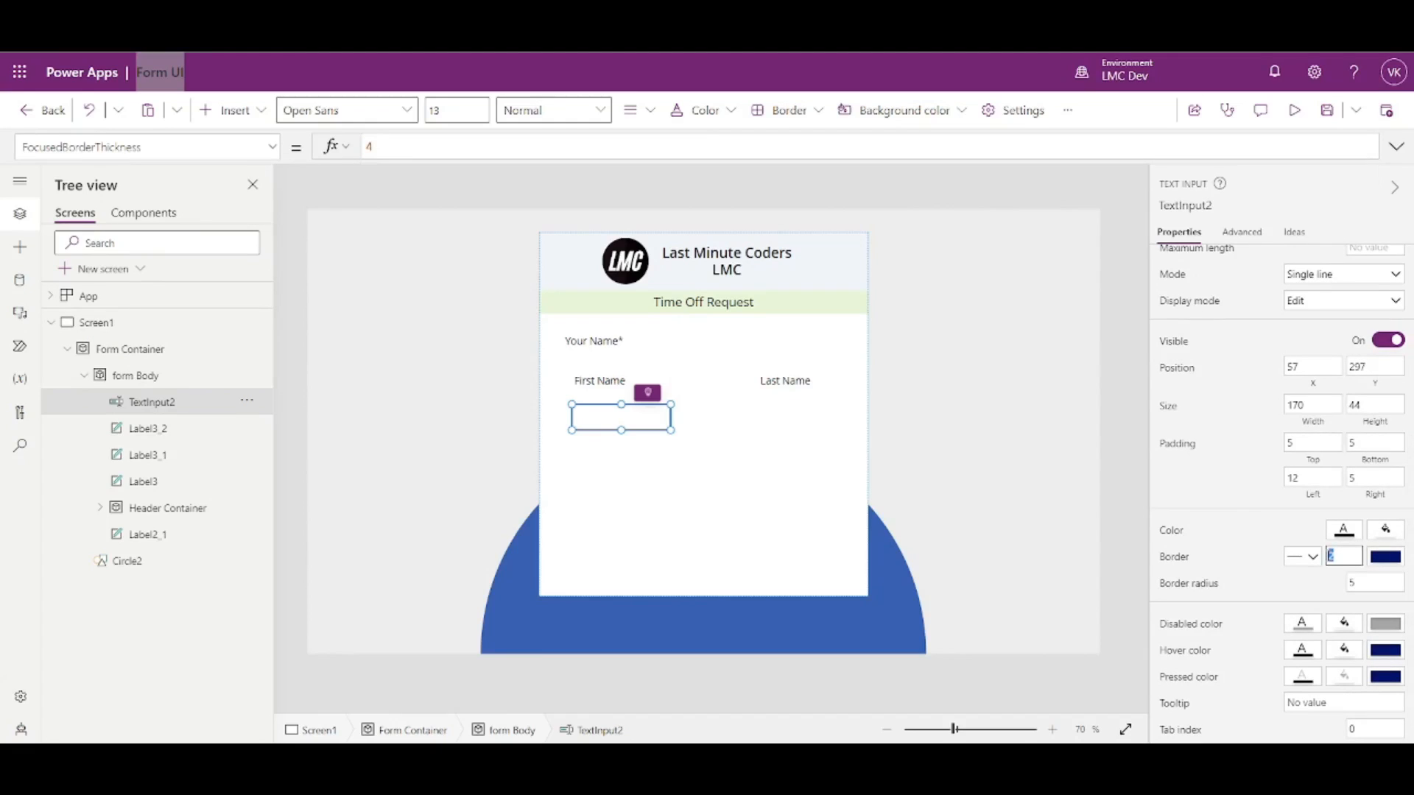
left_click(379, 149)
type("2")
left_click(442, 282)
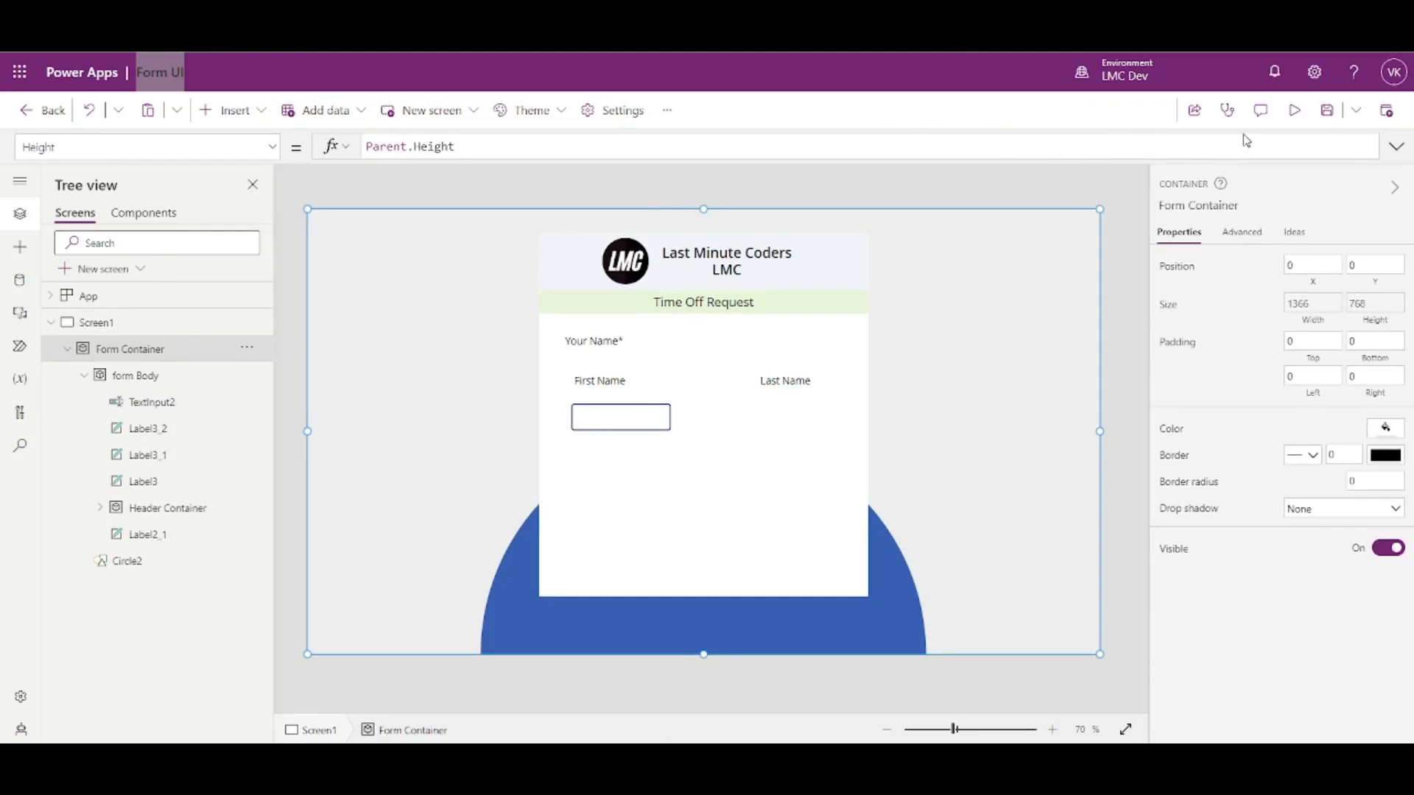
left_click(1295, 112)
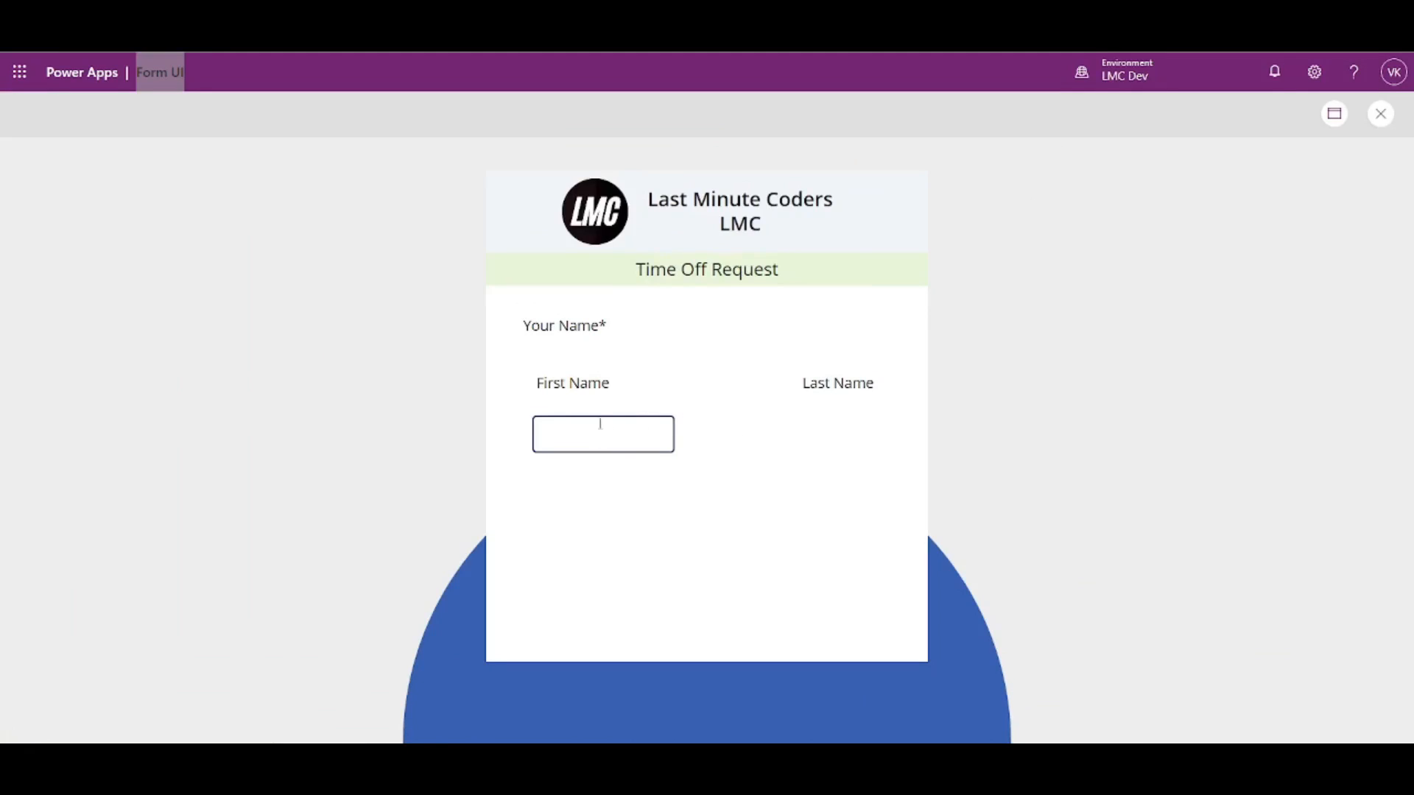
left_click(1381, 114)
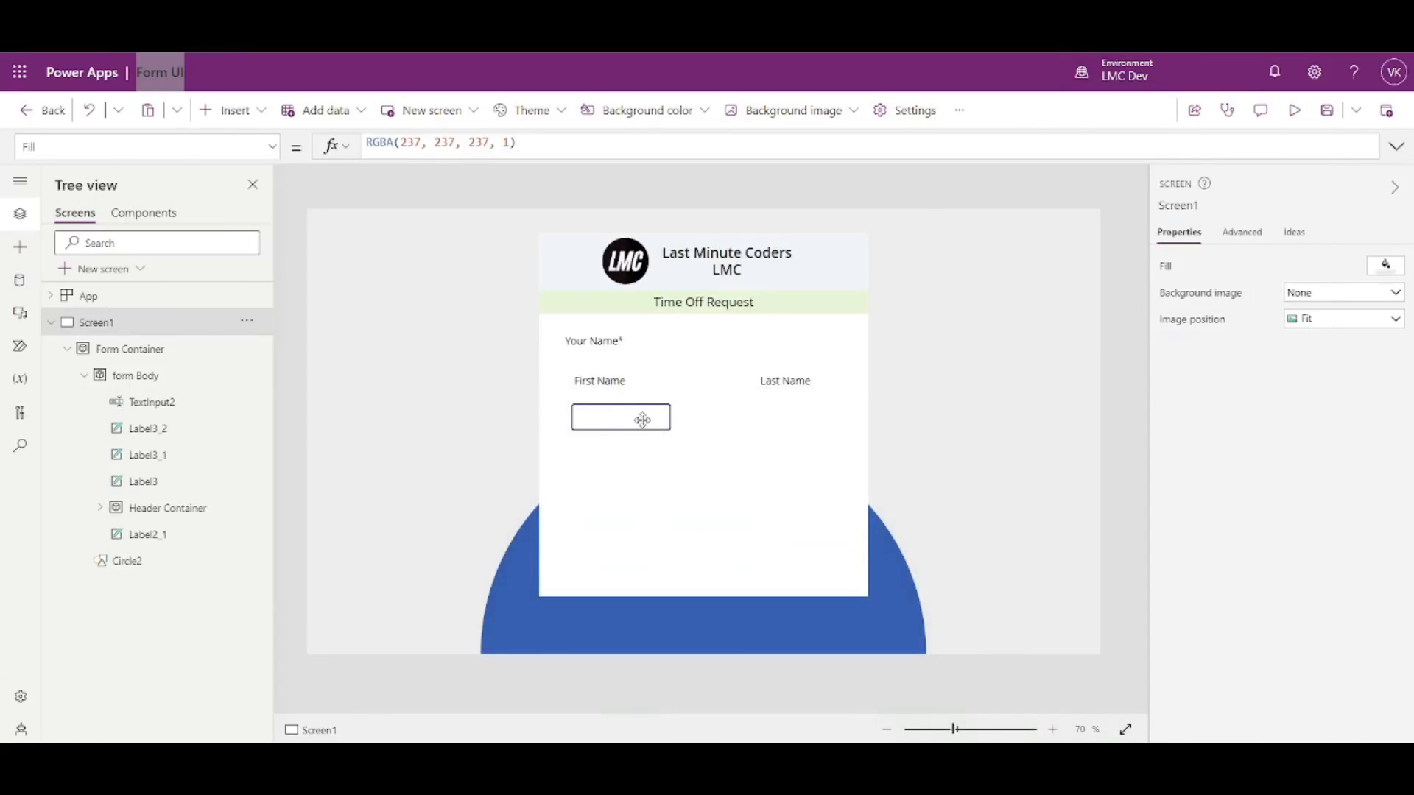
- Set the input's border and focused border thickness to 0 and give it a pale grey fill
left_click(639, 415)
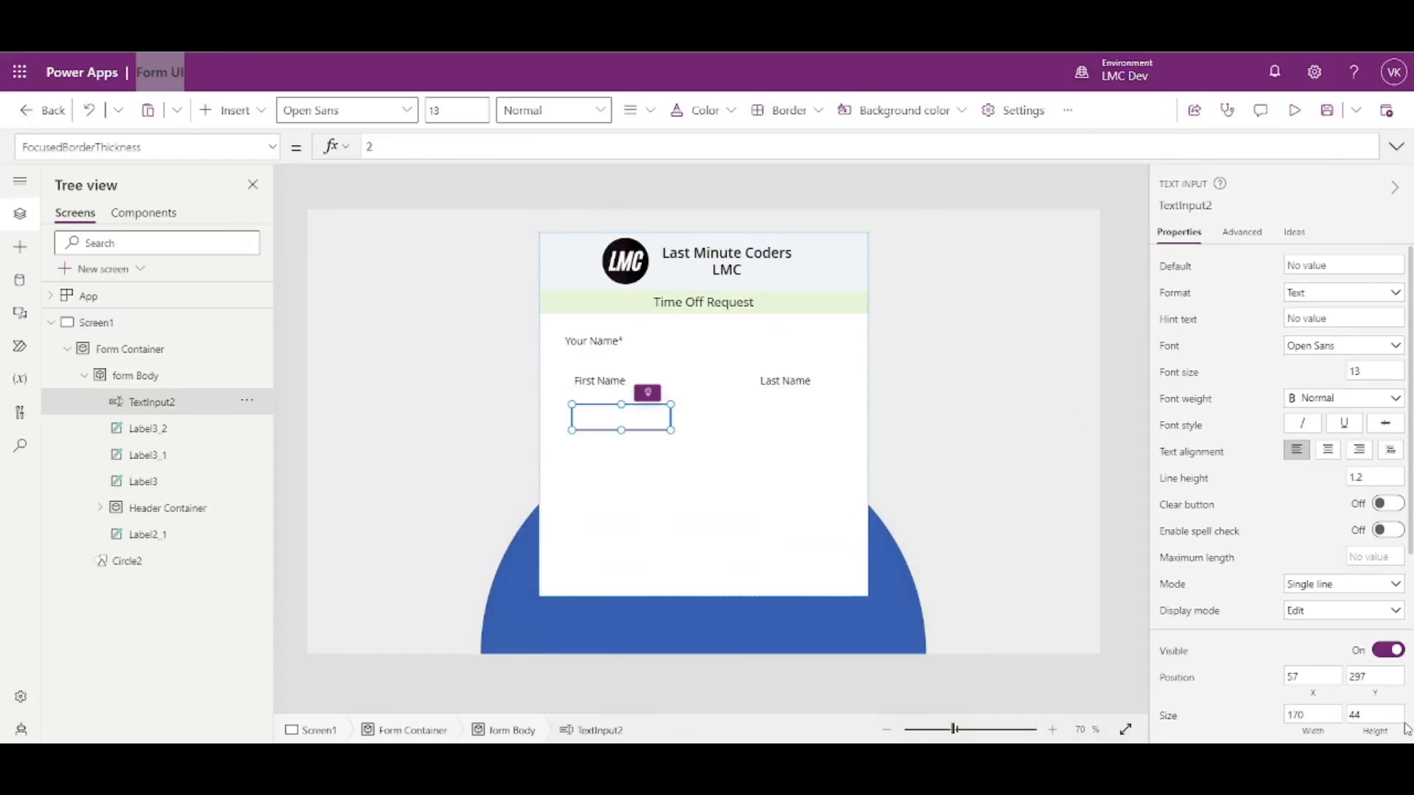
scroll(1330, 543, "down", 4)
left_click(1342, 556)
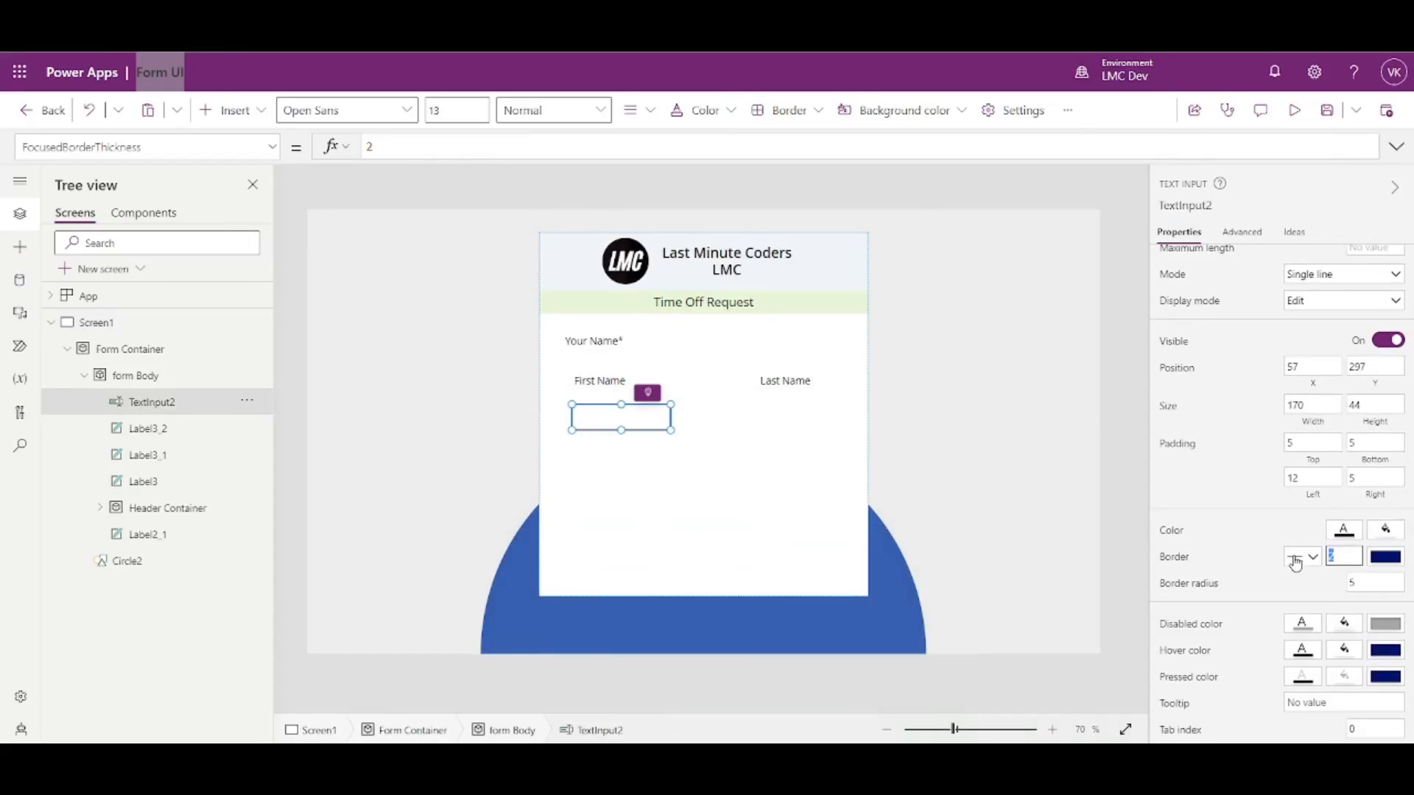
type("0")
left_click(1262, 548)
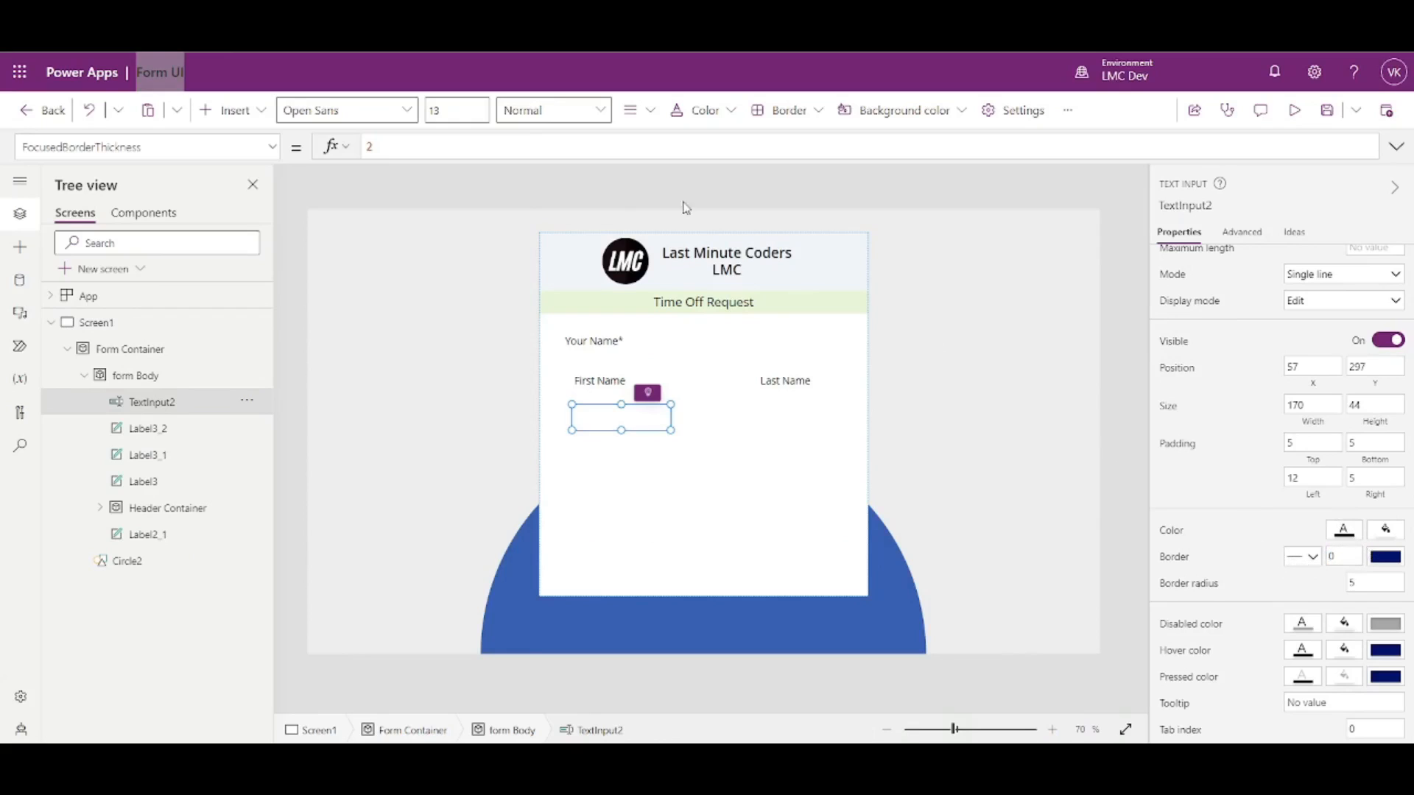
left_click_drag(422, 148, 322, 154)
type("0")
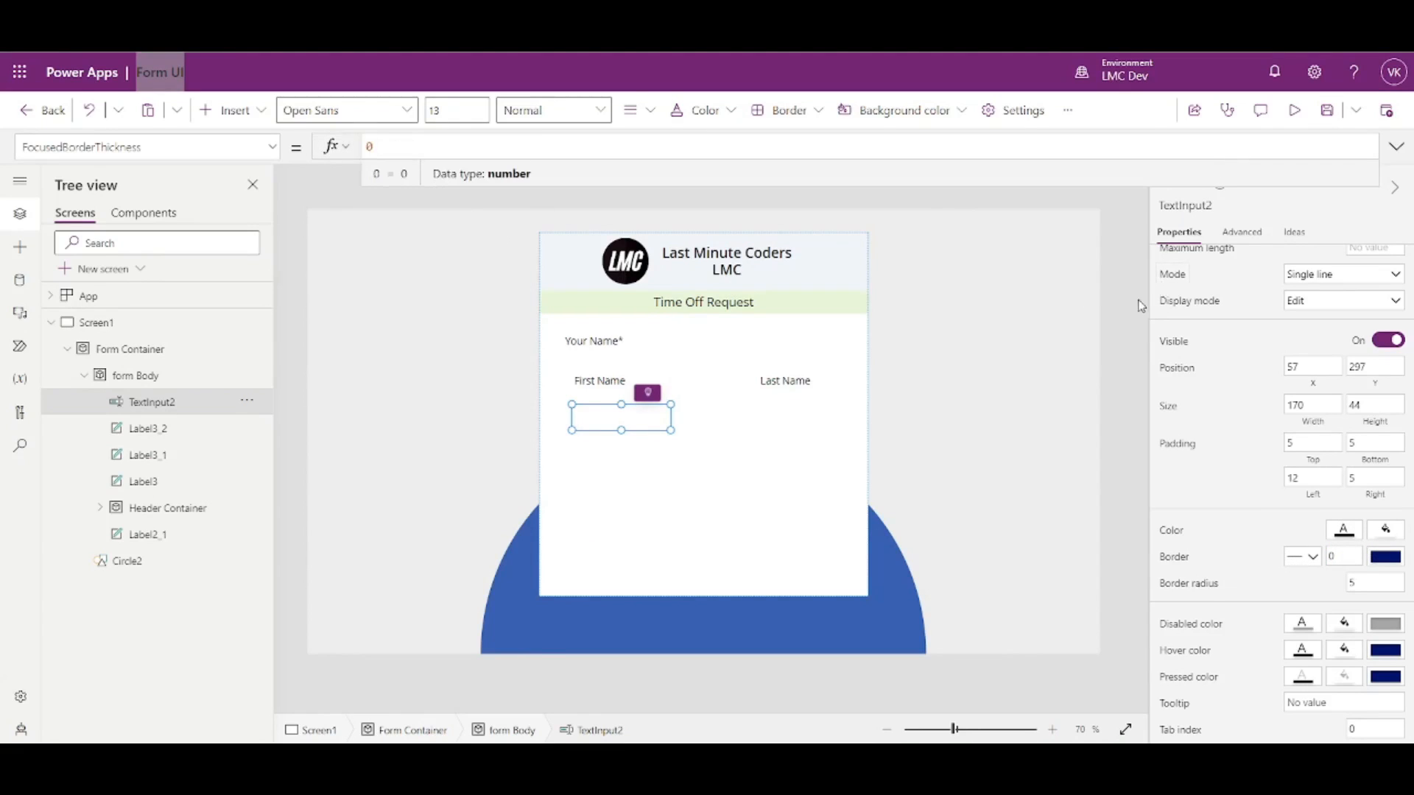
left_click(1383, 532)
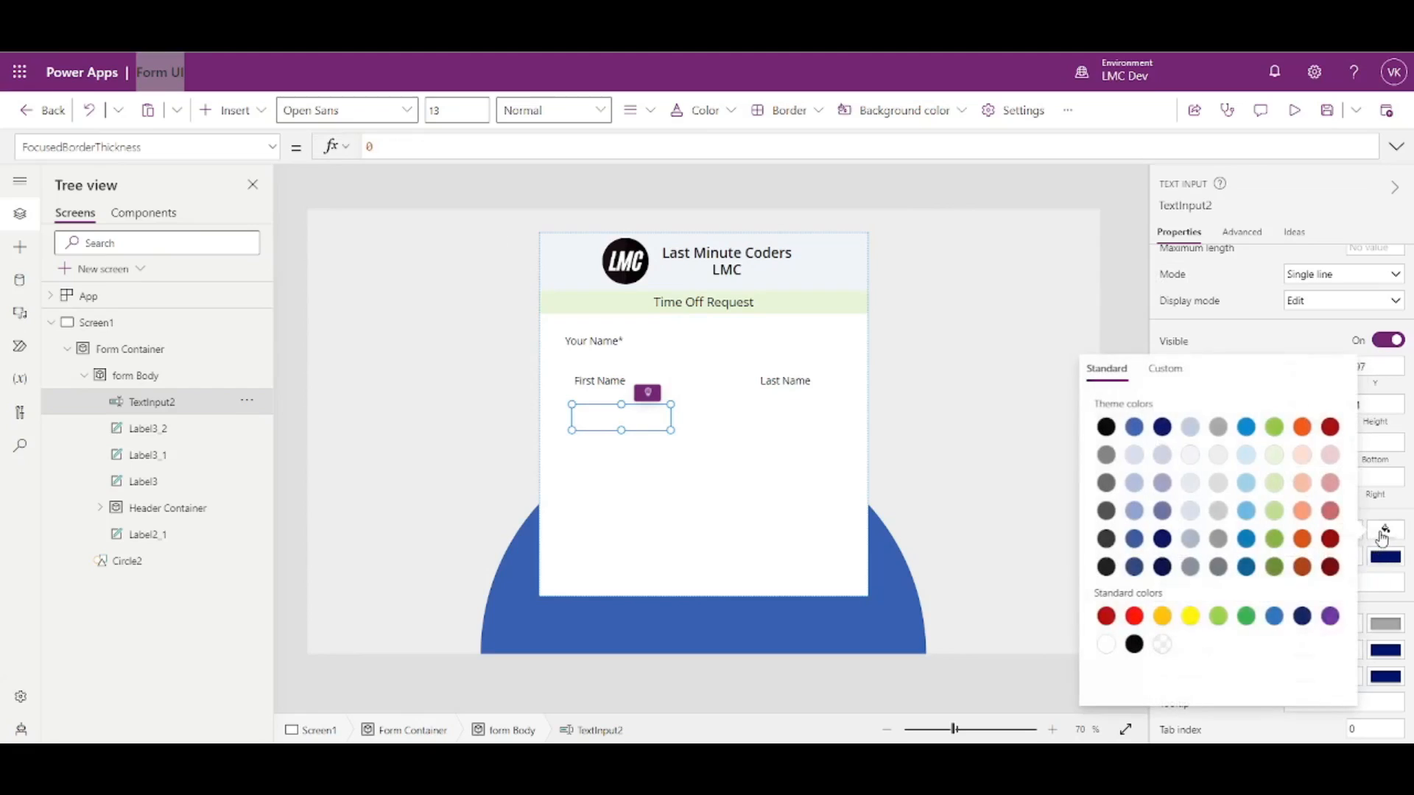
left_click(1191, 461)
left_click(1099, 310)
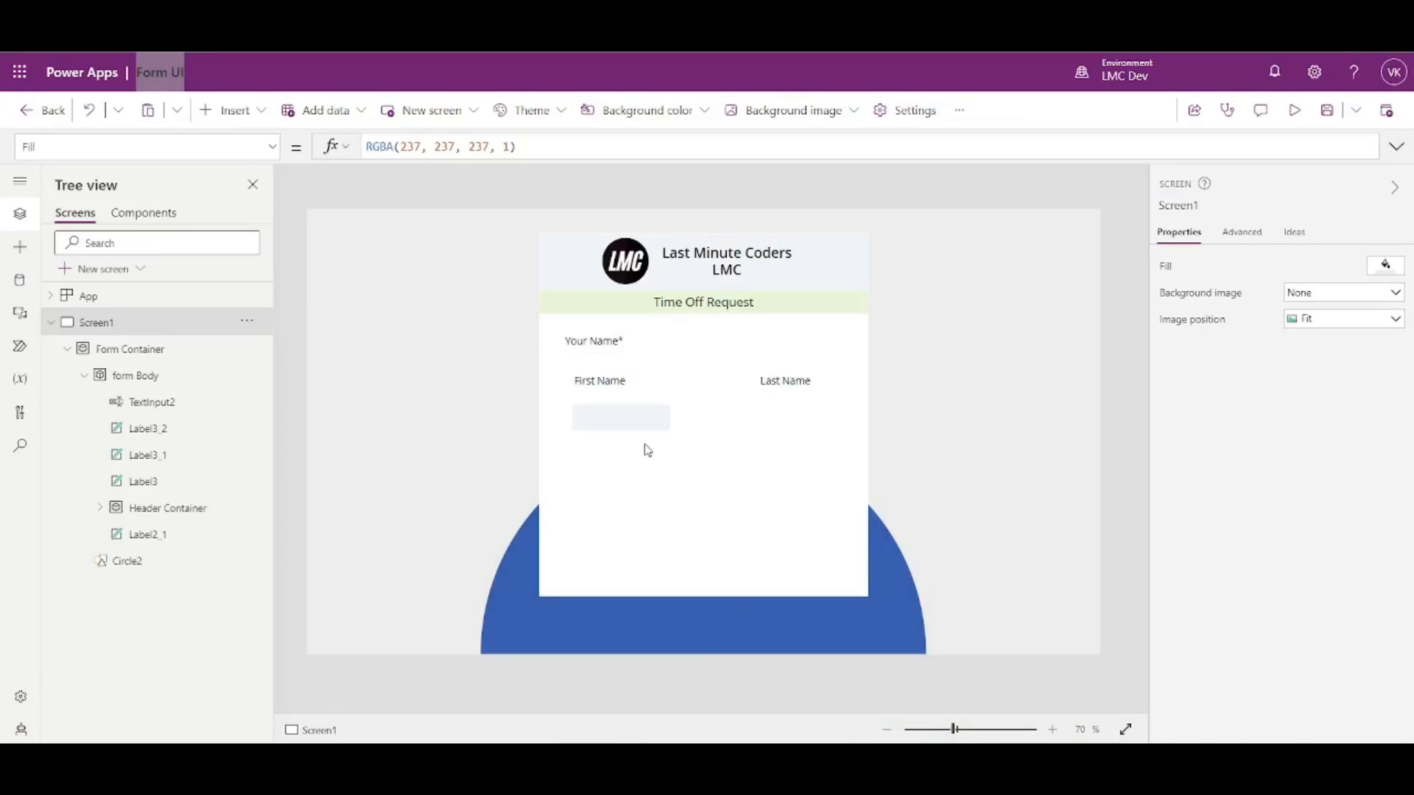
- Set the First Name input's height to 40
left_click(626, 421)
left_click_drag(621, 404, 621, 358)
key("ctrl+z")
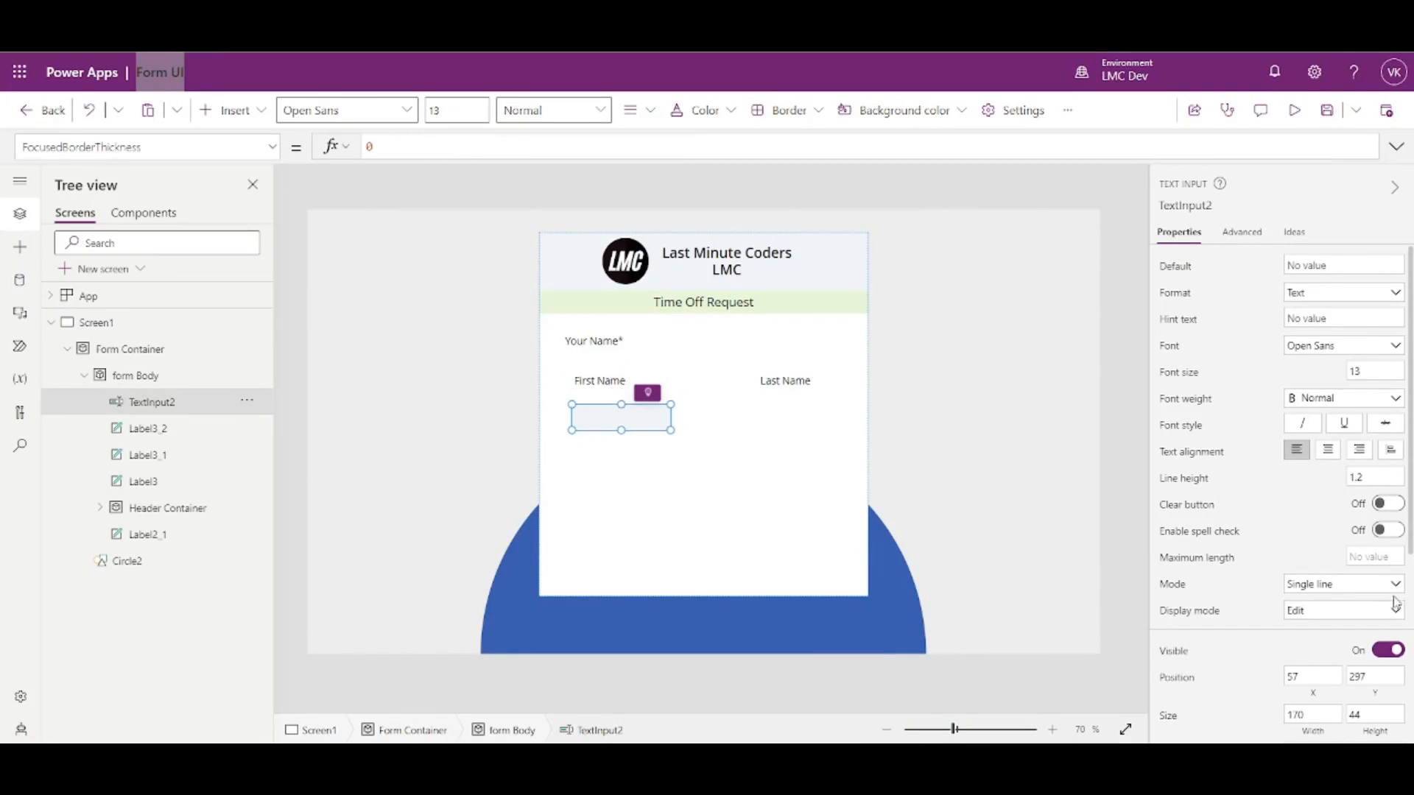
scroll(1396, 600, "down", 1)
double_click(1376, 623)
type("40")
left_click(1252, 625)
- Move the input up under Your Name* and place the First Name label beneath it
left_click_drag(610, 415, 602, 364)
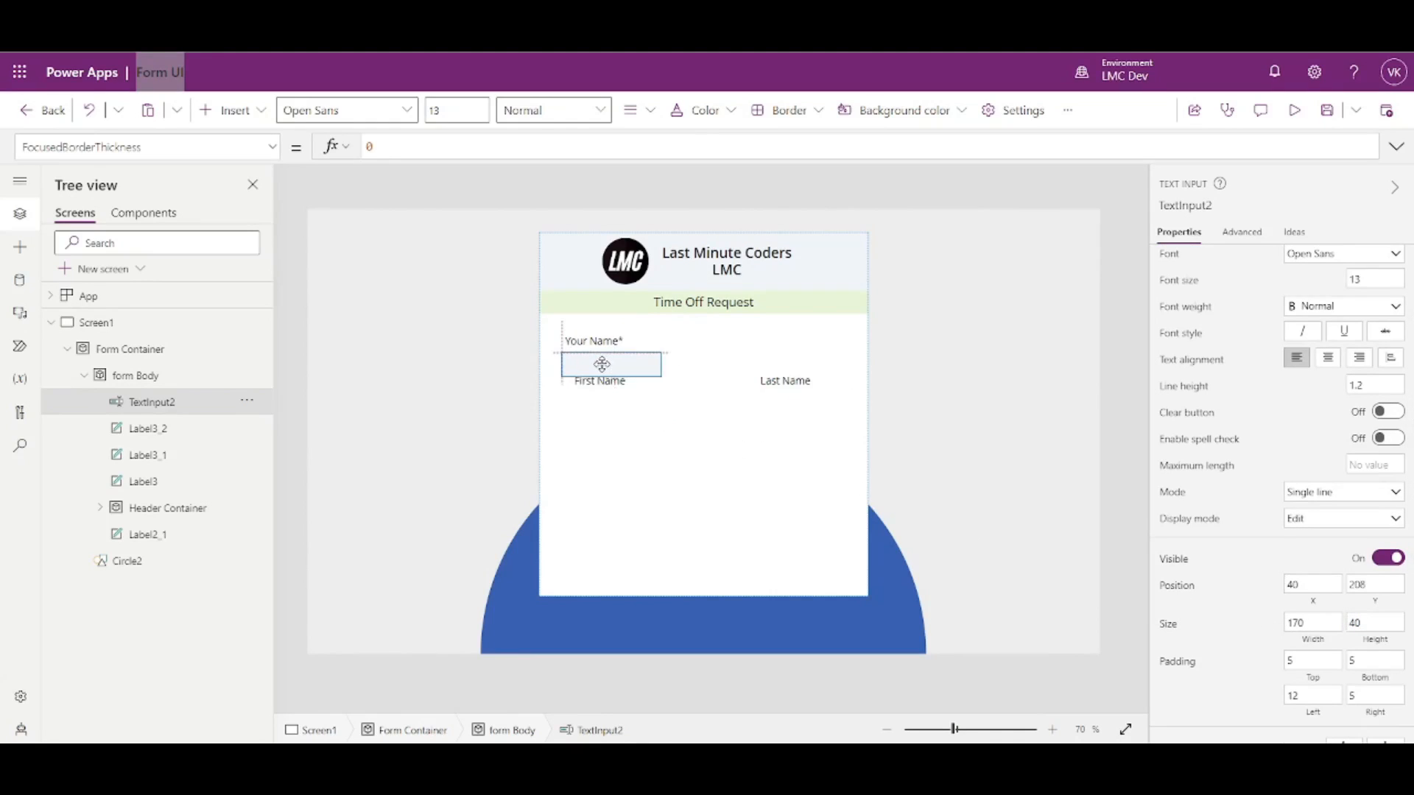
left_click(598, 382)
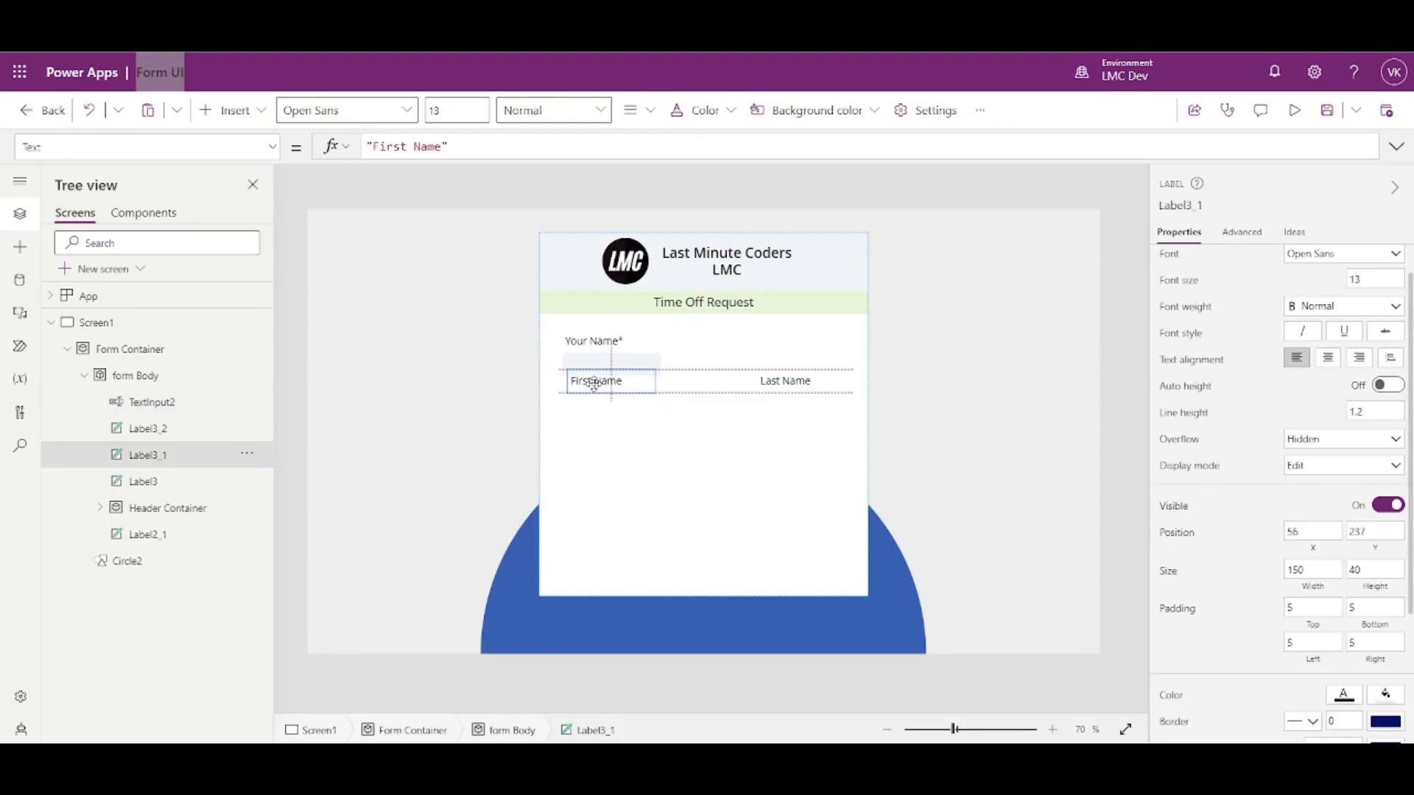
left_click_drag(594, 384, 589, 388)
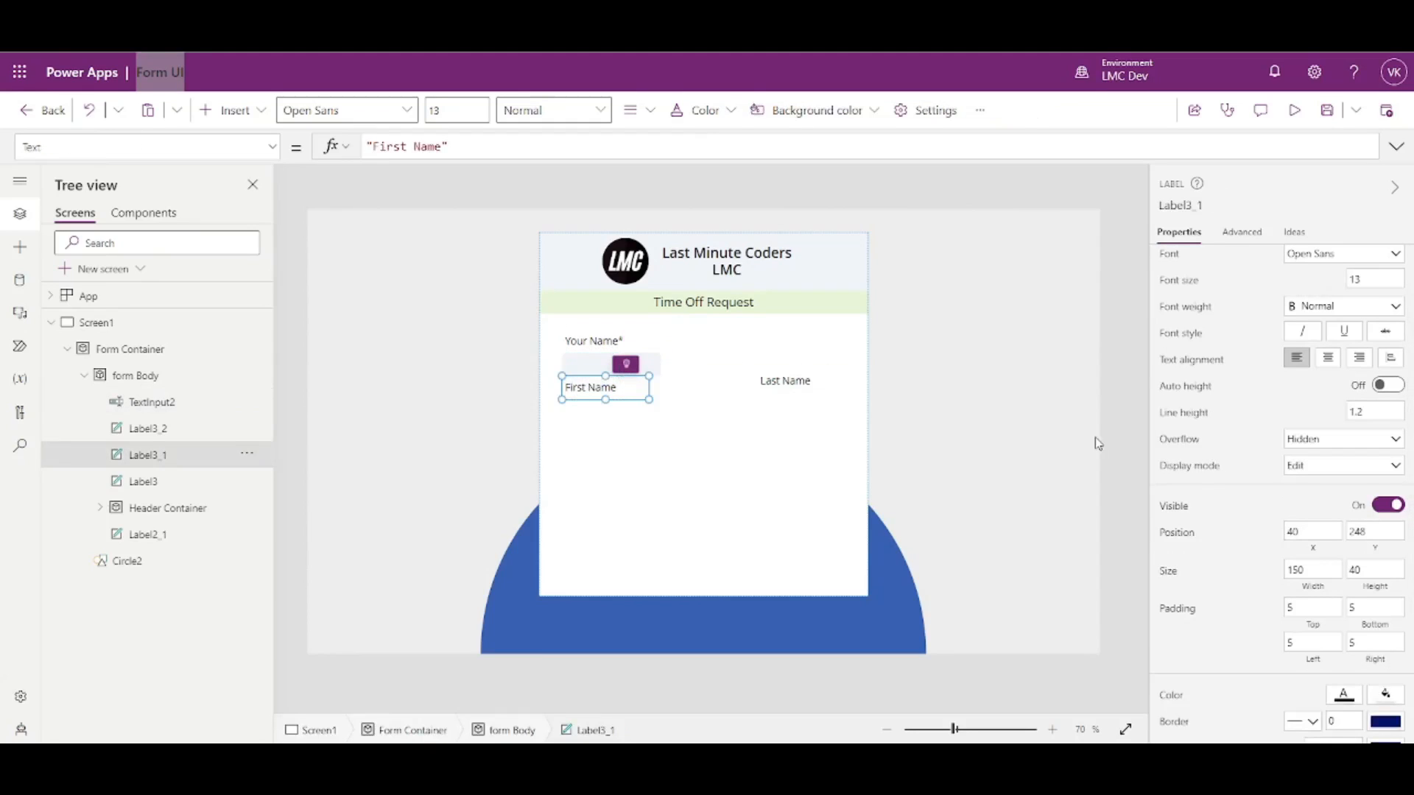
left_click(1129, 459)
left_click(609, 365)
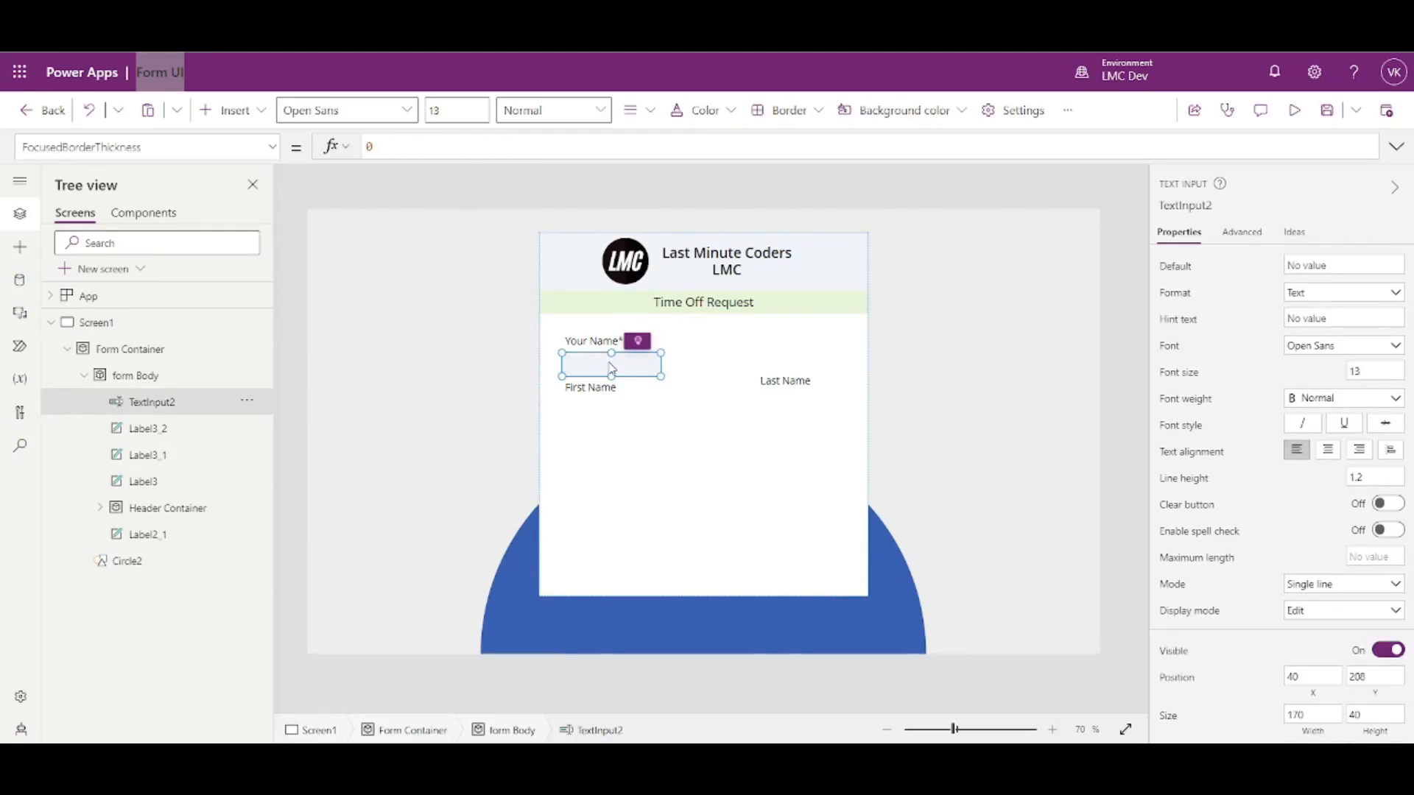
- Duplicate the First Name input and place the copy beside it
key("ctrl+c")
key("ctrl+v")
left_click_drag(604, 274, 725, 360)
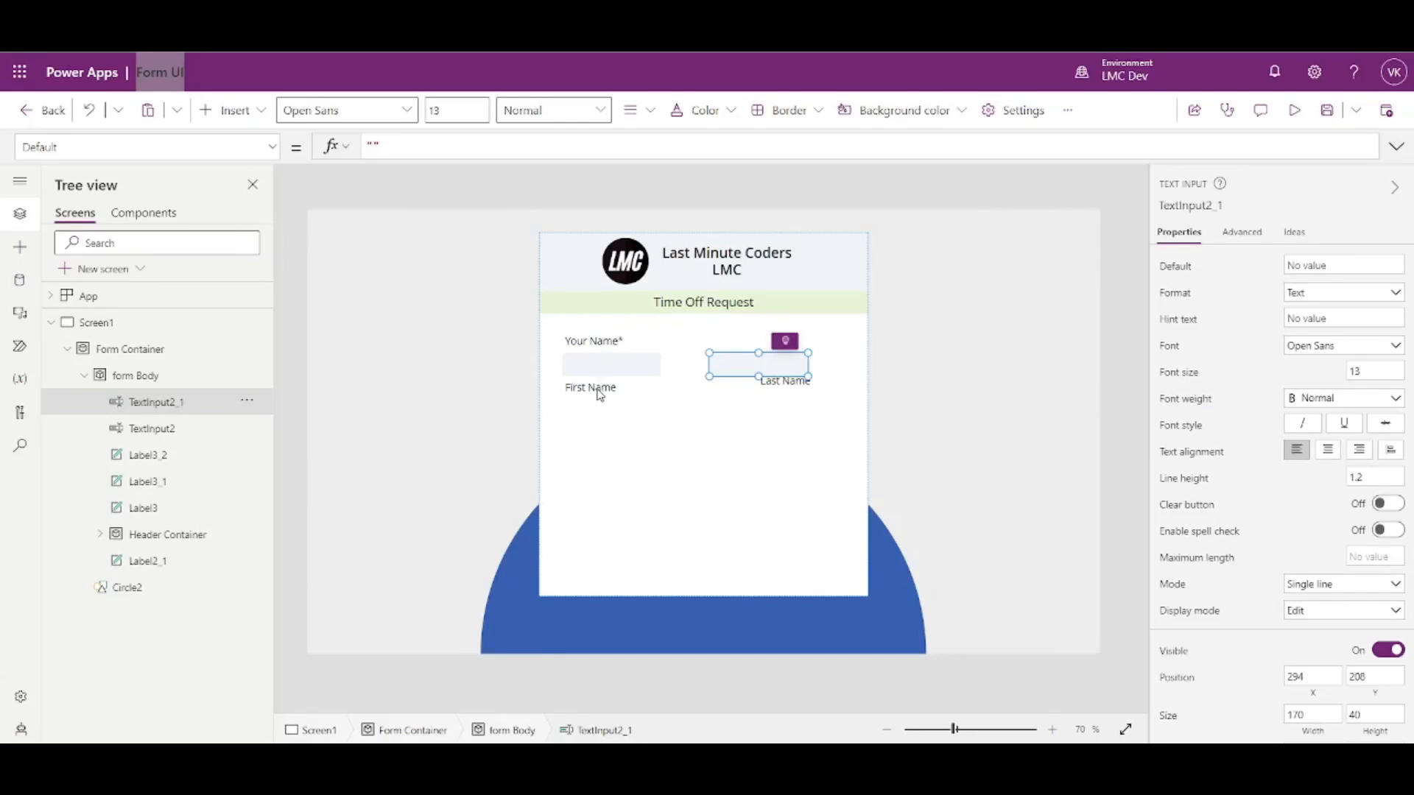
- Duplicate the First Name label below it and change its text to Email*
left_click(599, 391)
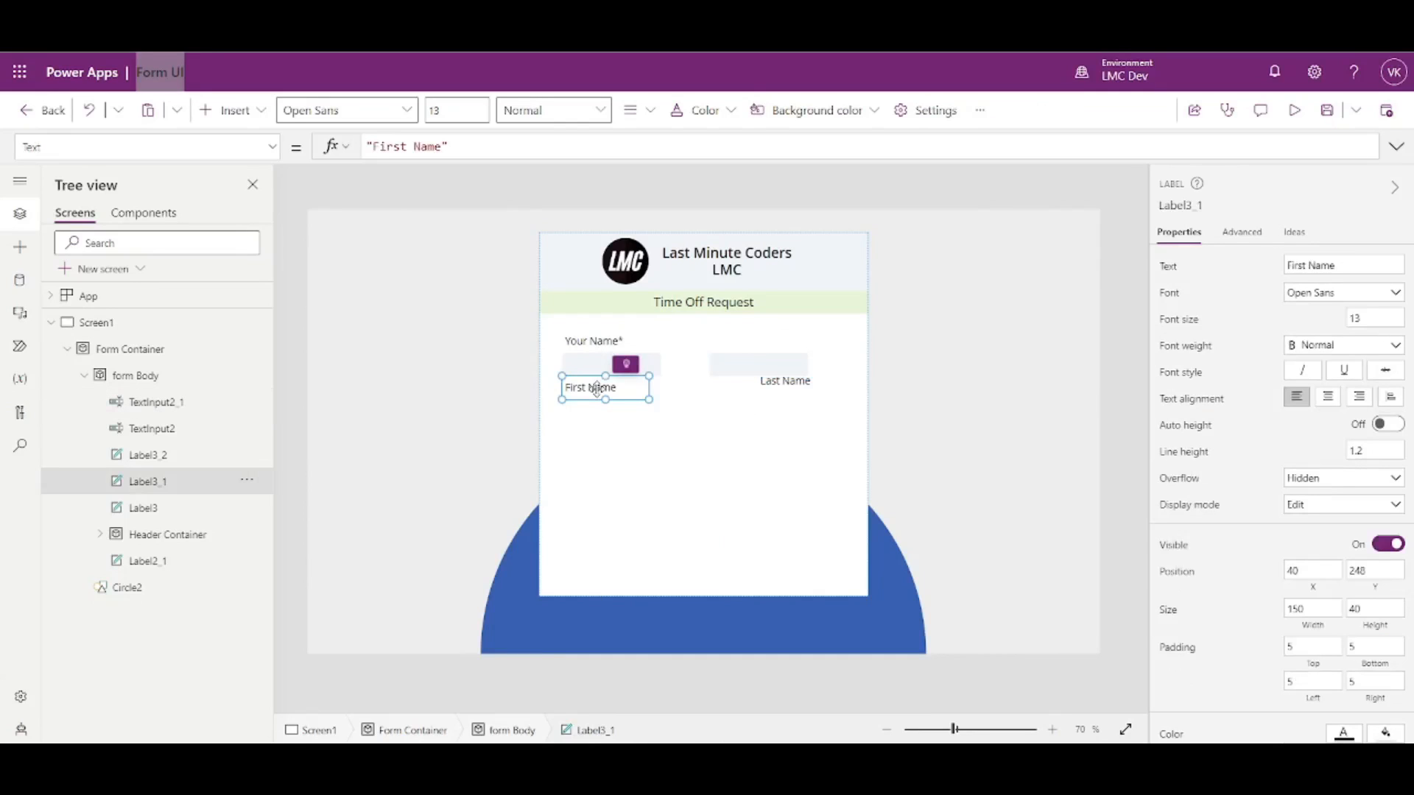
key("ctrl+c")
key("ctrl+v")
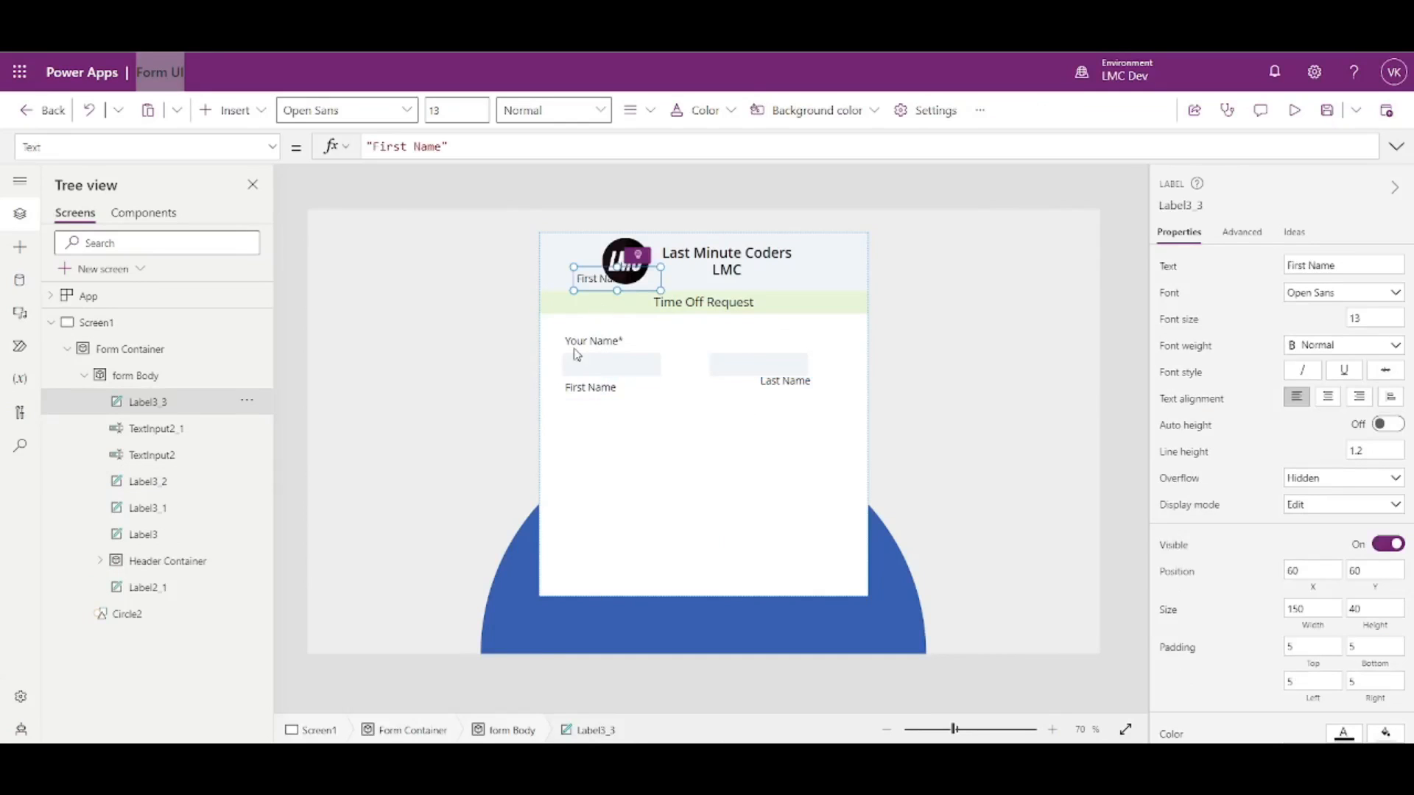
left_click_drag(582, 274, 576, 424)
left_click_drag(1339, 266, 1259, 268)
type("Email*")
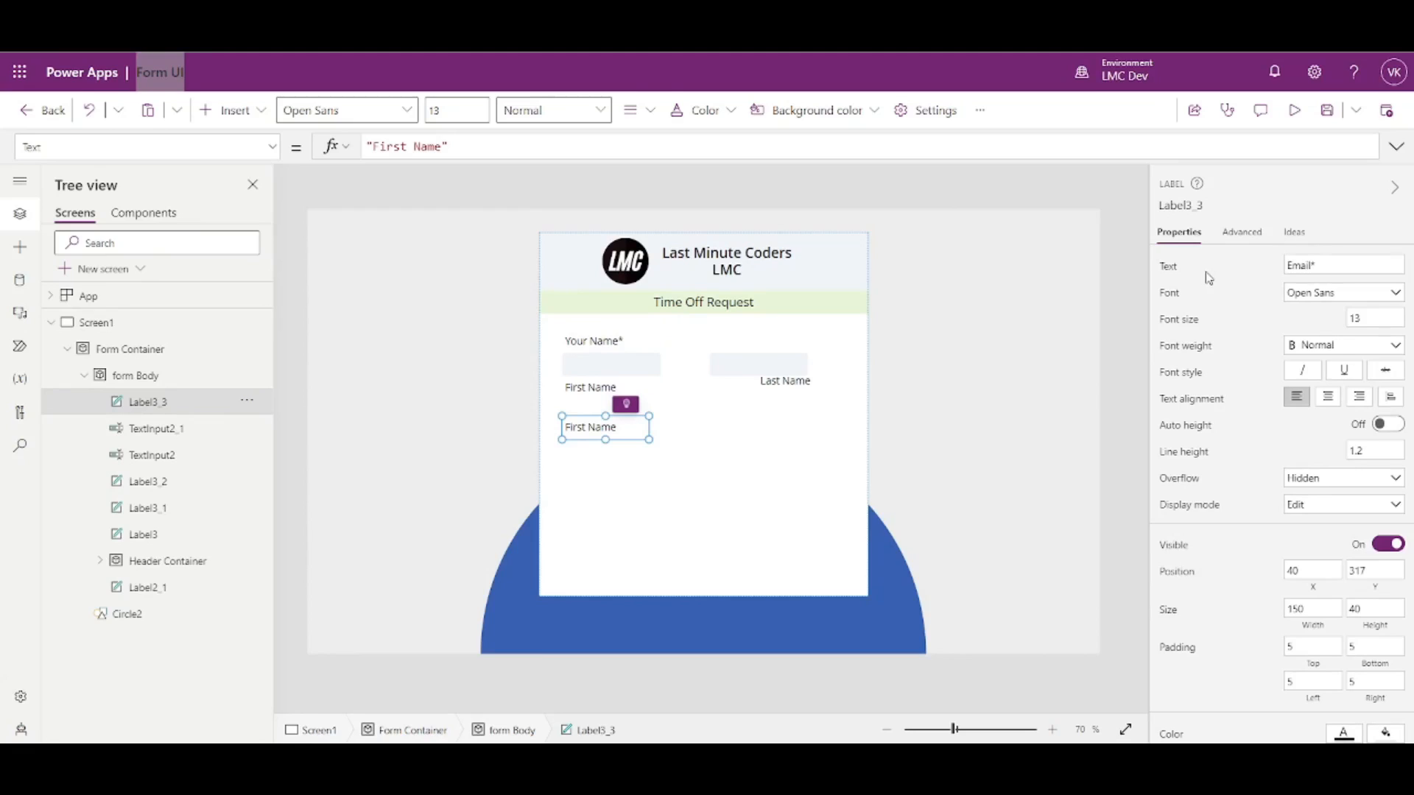
left_click(624, 368)
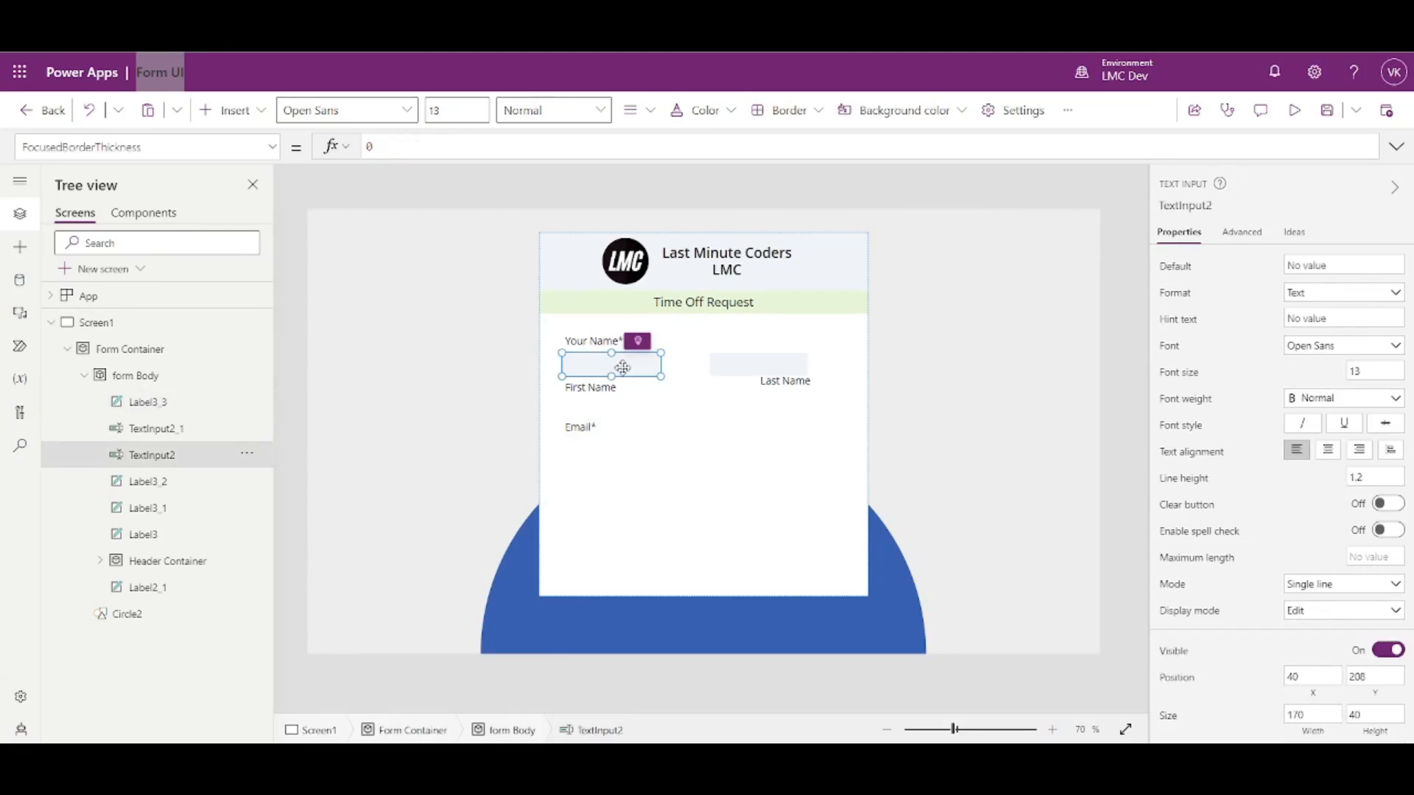
- Duplicate the input and place the copy under the Email* label as the email box
key("ctrl+c")
key("ctrl+v")
left_click_drag(623, 289, 832, 460)
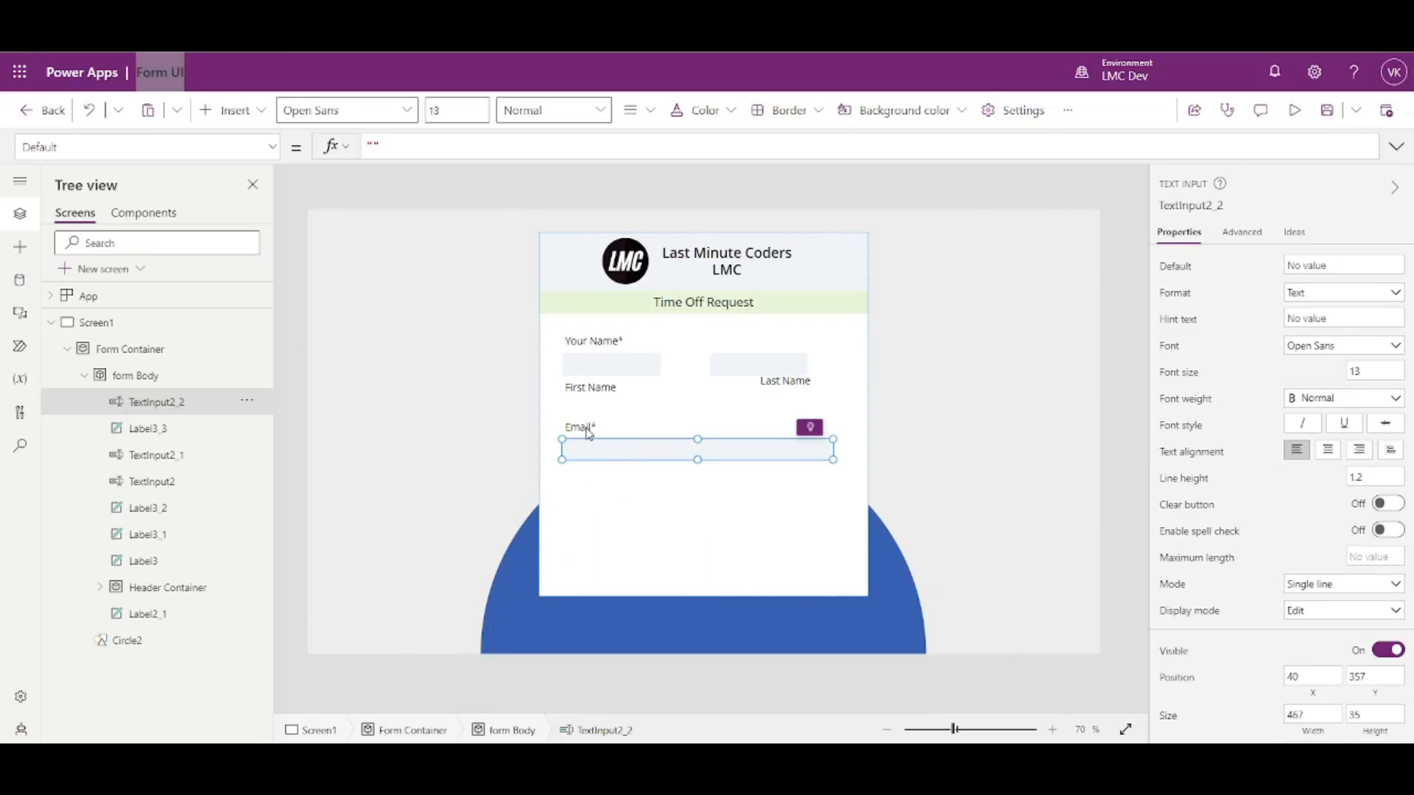
- Place two copies of the Email* label side by side below the email box
left_click(584, 427)
key("ctrl+c")
key("ctrl+v")
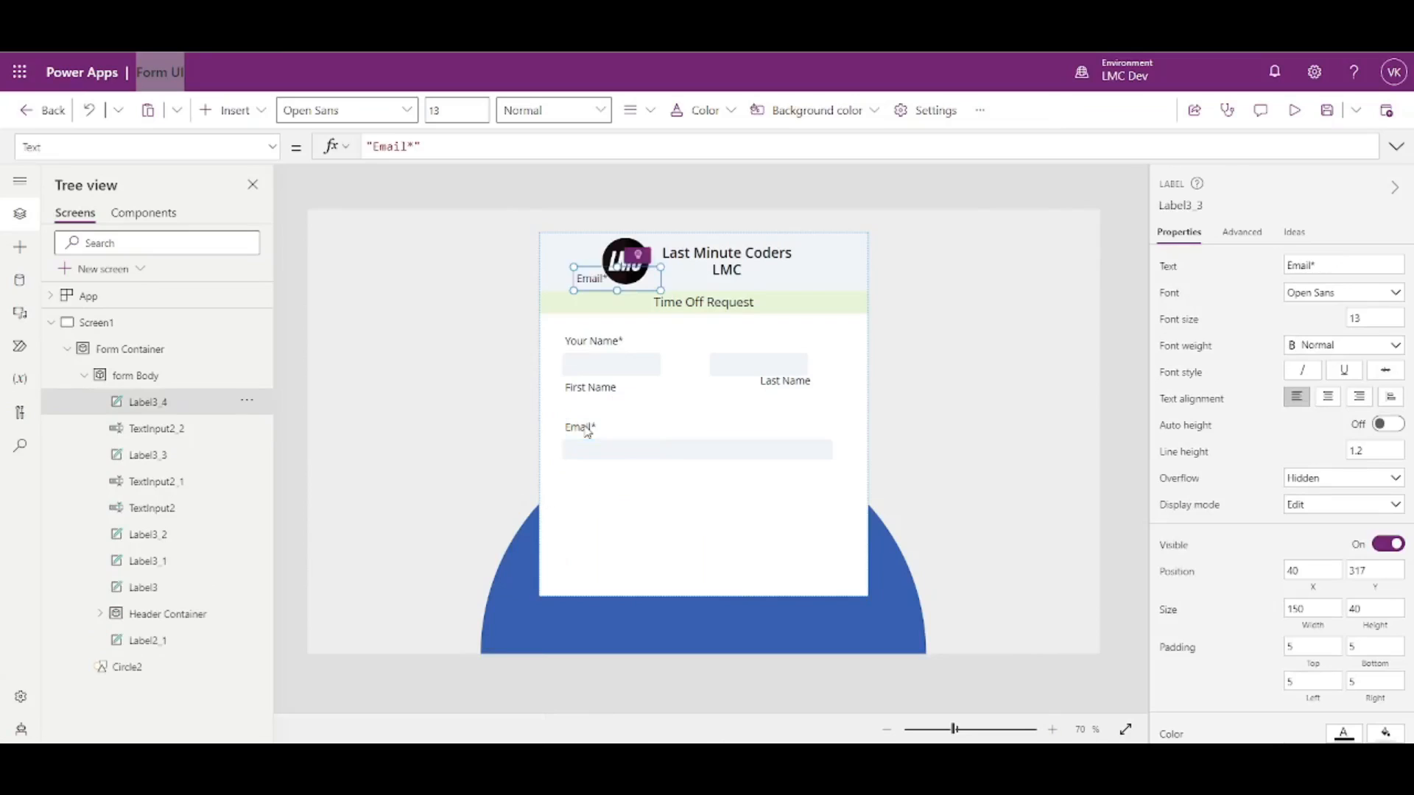
left_click_drag(589, 281, 581, 479)
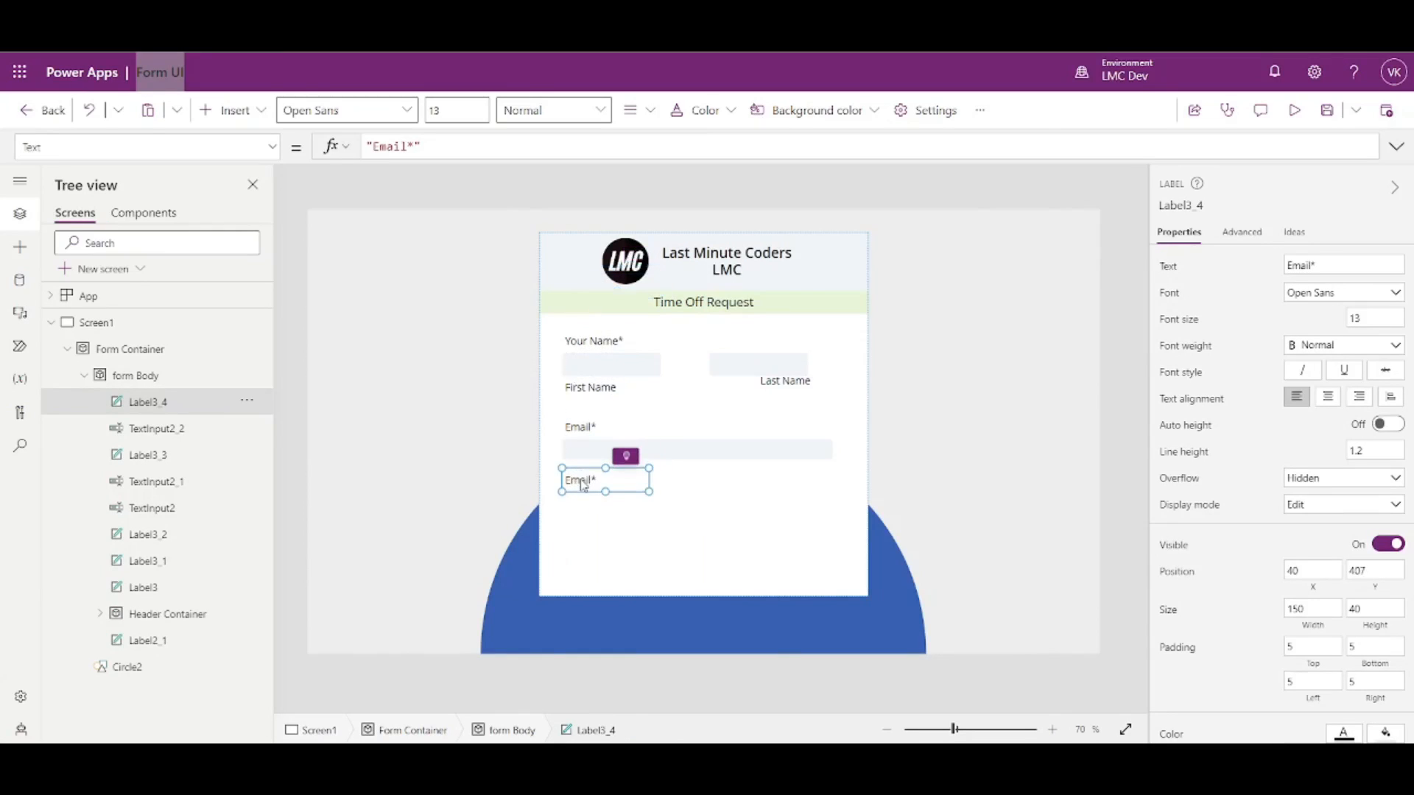
key("ctrl+c")
key("ctrl+v")
left_click_drag(582, 282, 734, 477)
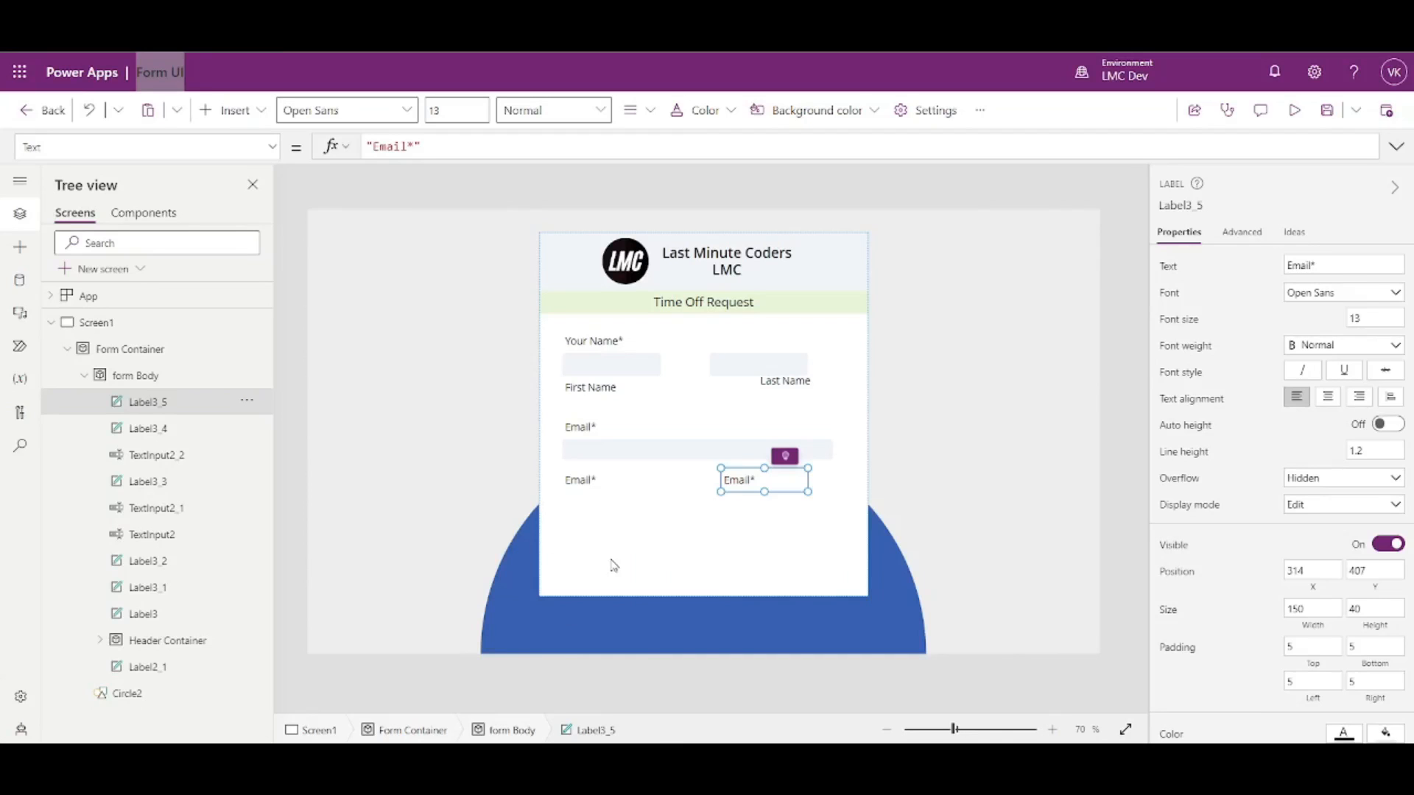
- Add a widened 'Number of Hours Total' label further down the form
left_click(589, 484)
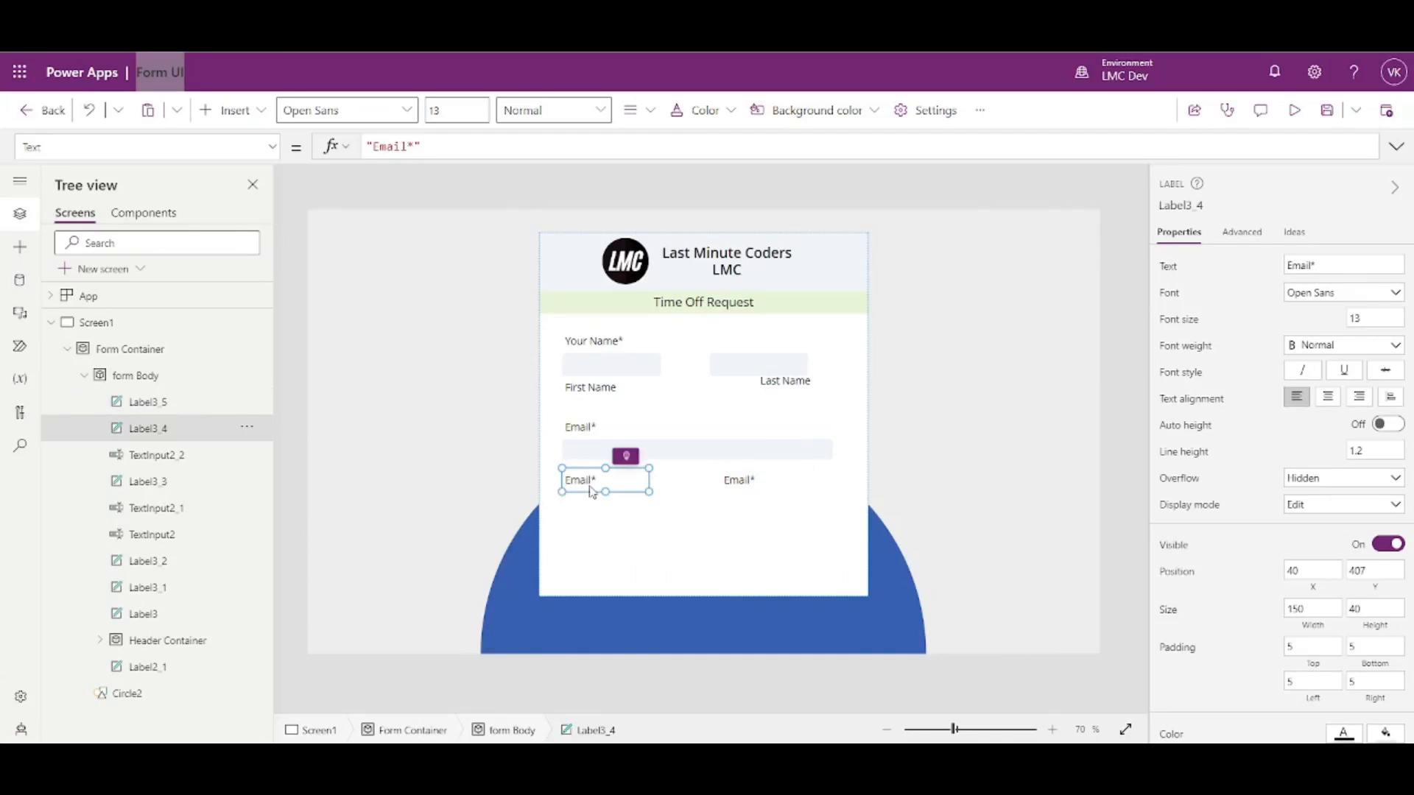
key("ctrl+v")
left_click_drag(593, 276, 578, 540)
left_click(1379, 264)
type("Nu")
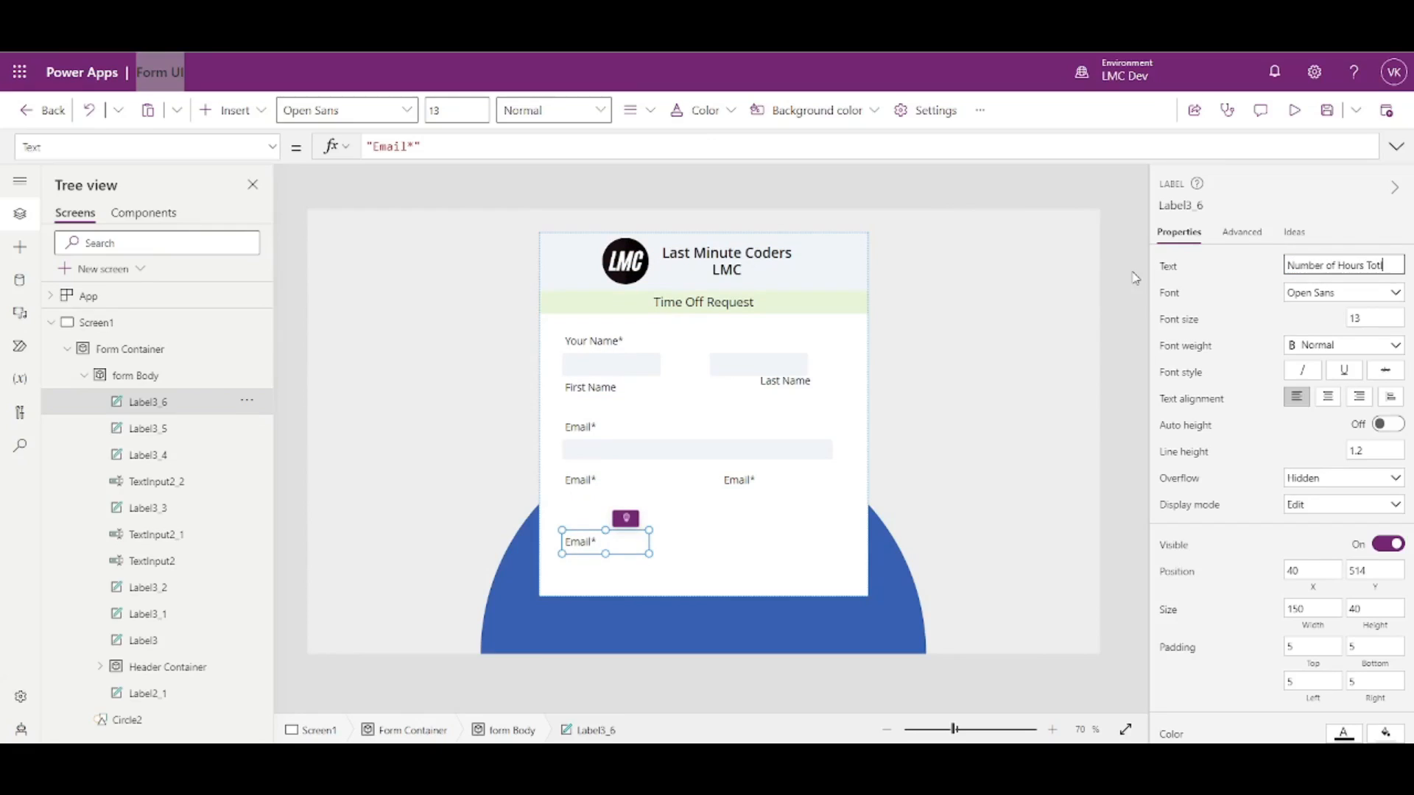
left_click(1214, 281)
left_click_drag(756, 555, 773, 552)
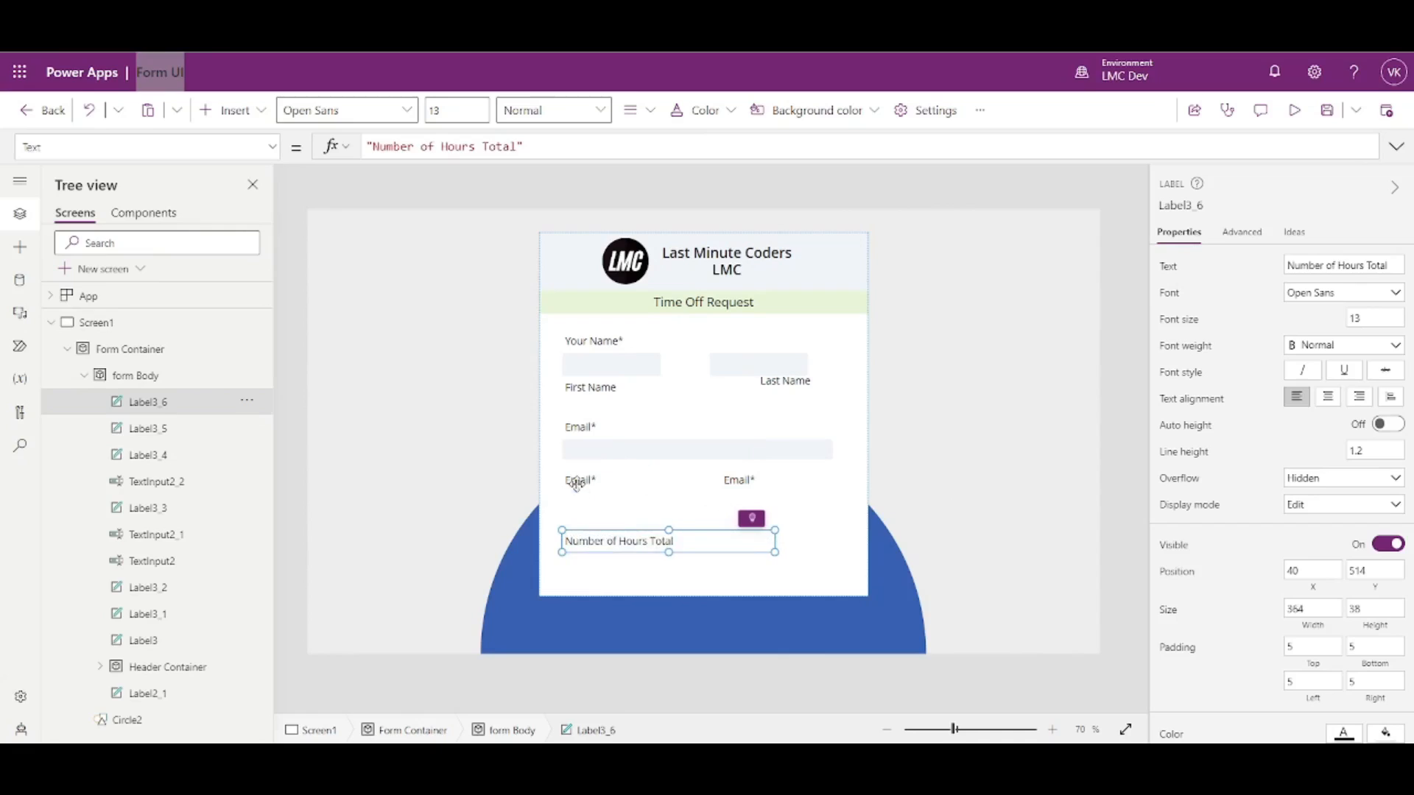
- Rename the left and right label copies to Start Date and End Date
double_click(579, 490)
left_click(1339, 271)
type("Start Date")
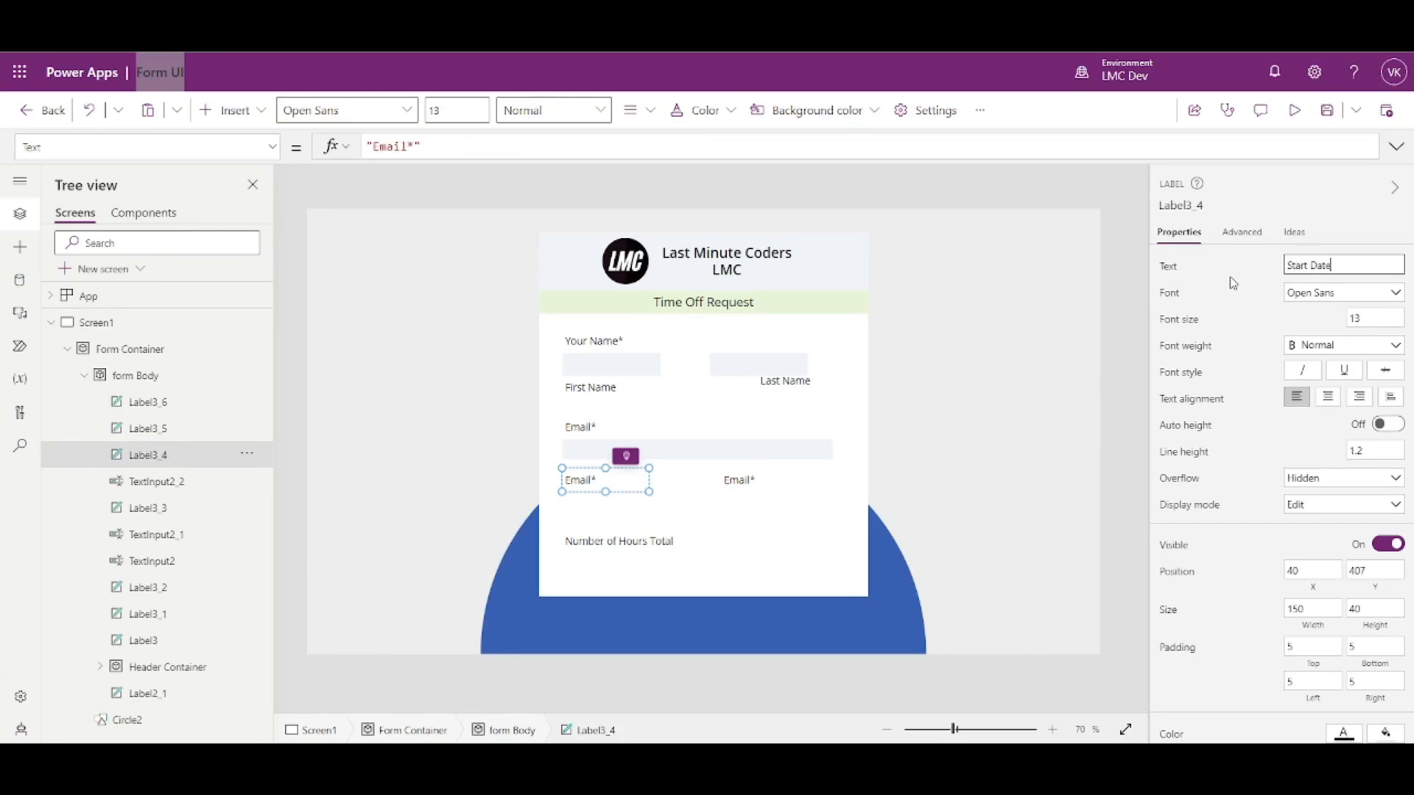
left_click(754, 498)
left_click(751, 483)
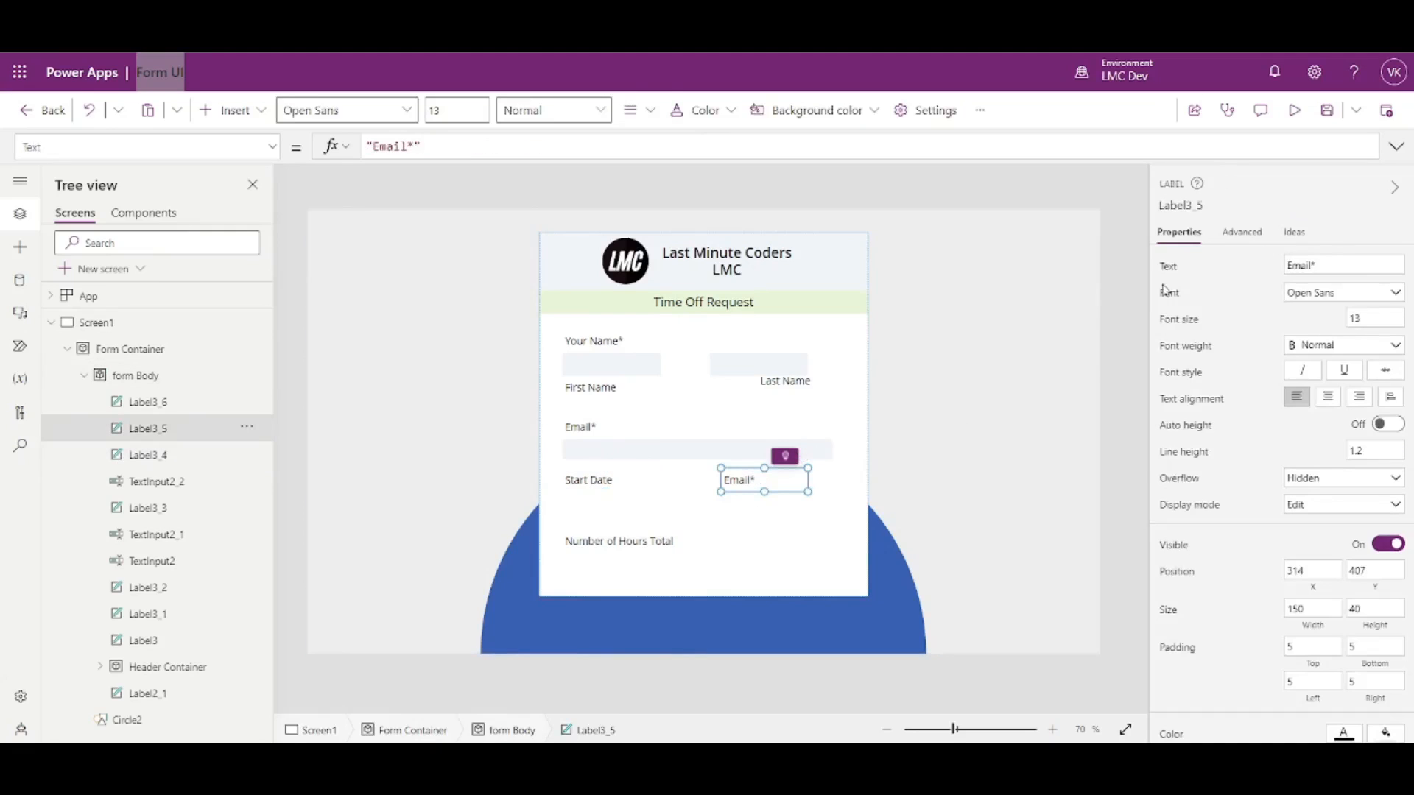
left_click(1327, 266)
type("End Date")
left_click(1234, 273)
left_click(608, 489)
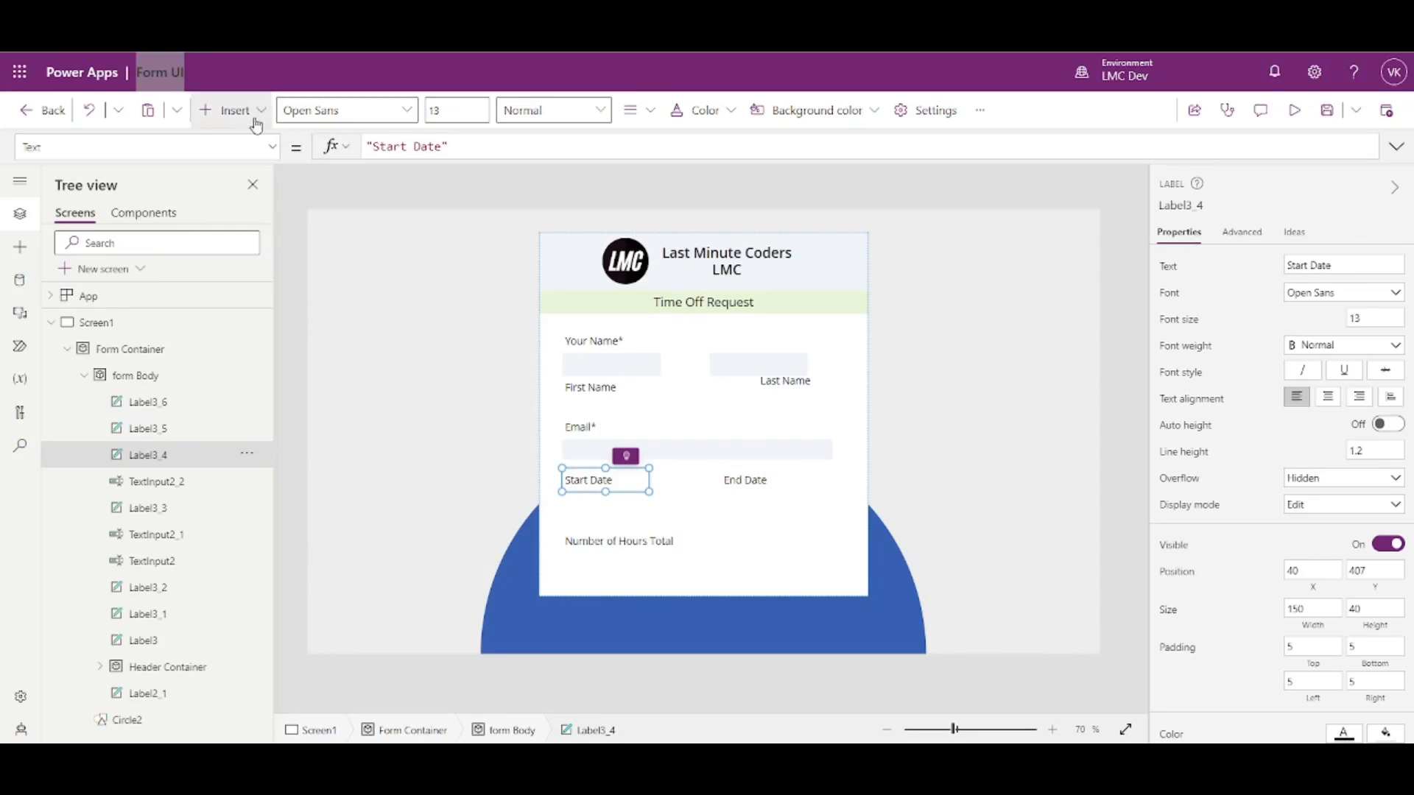
- Insert a date picker under Start Date and narrow it to 216 × 40
left_click(232, 110)
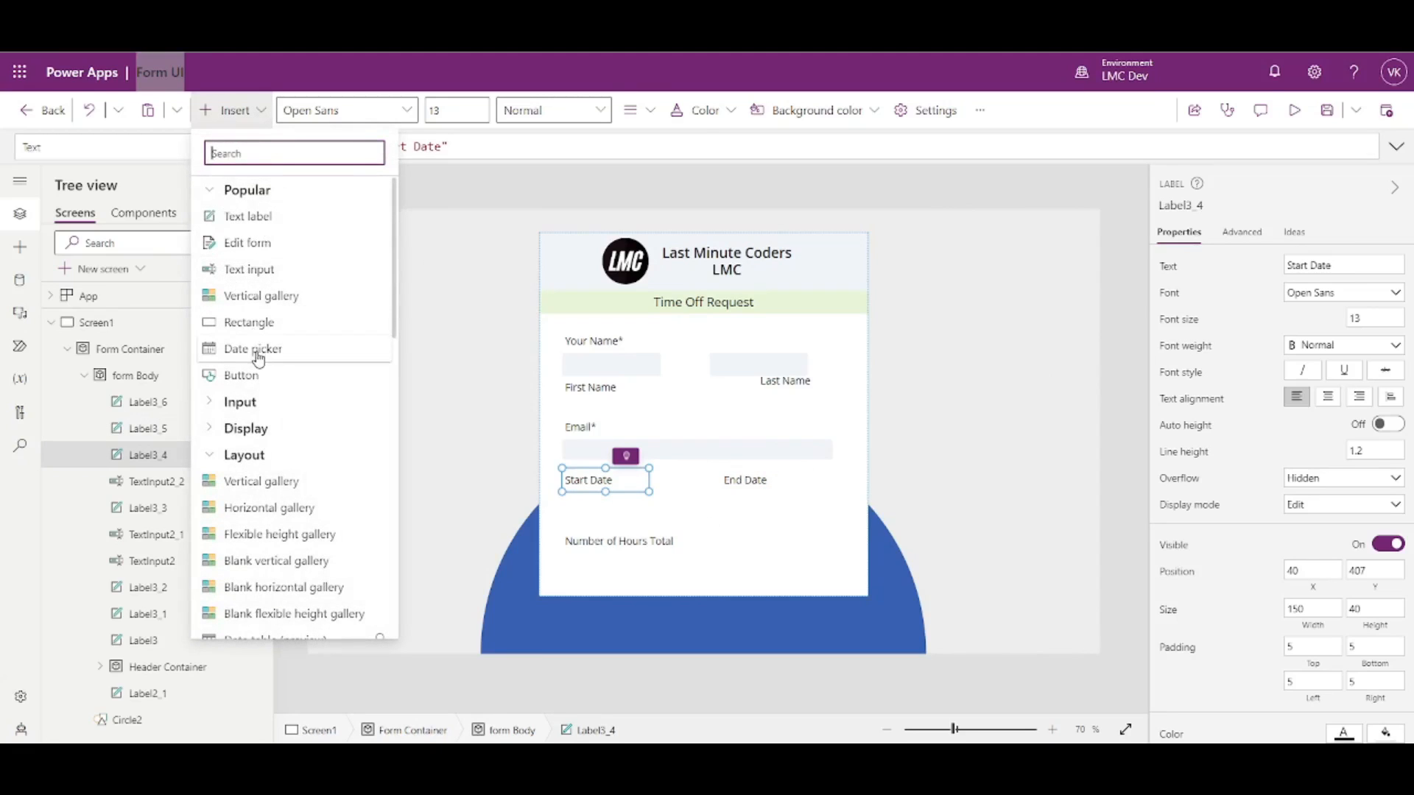
left_click(258, 352)
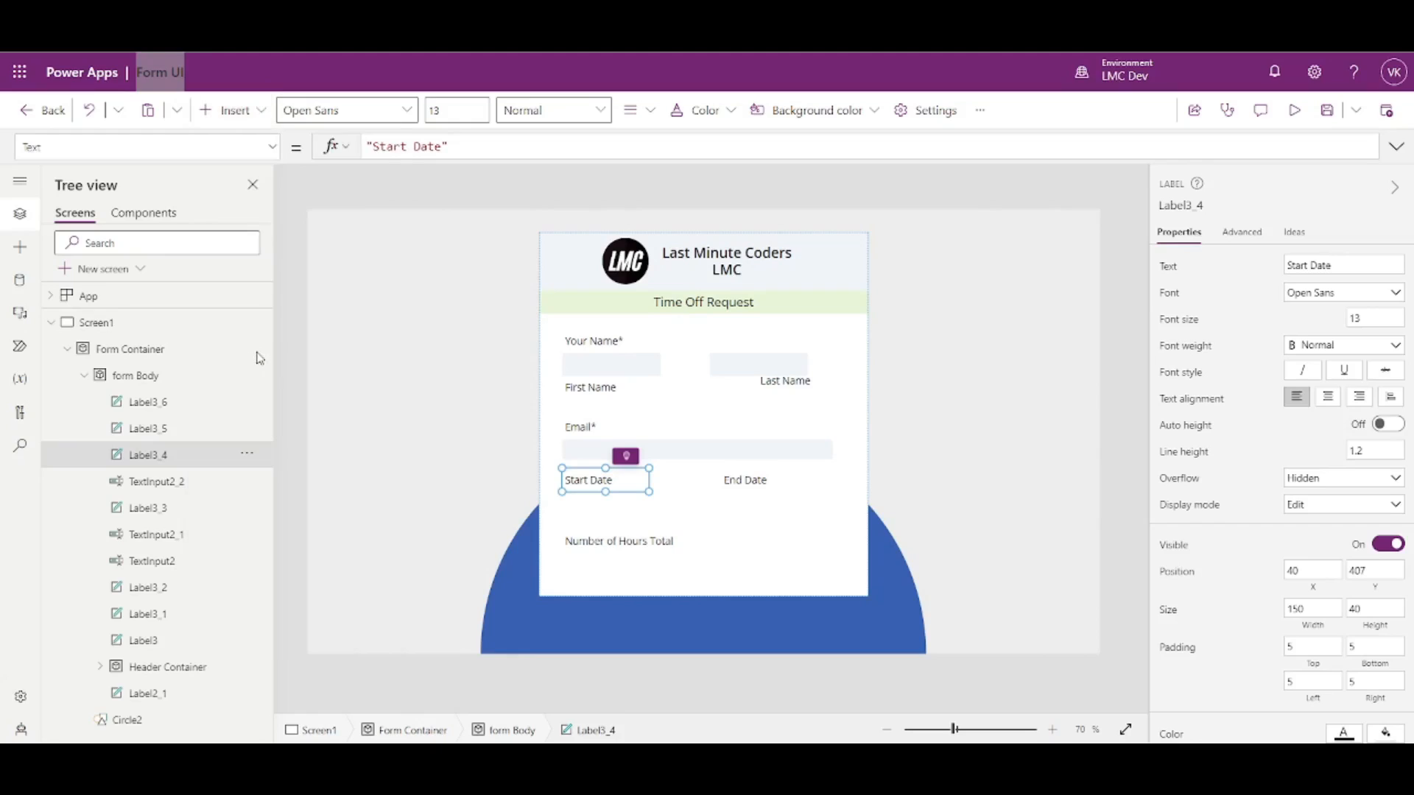
left_click_drag(599, 277, 588, 501)
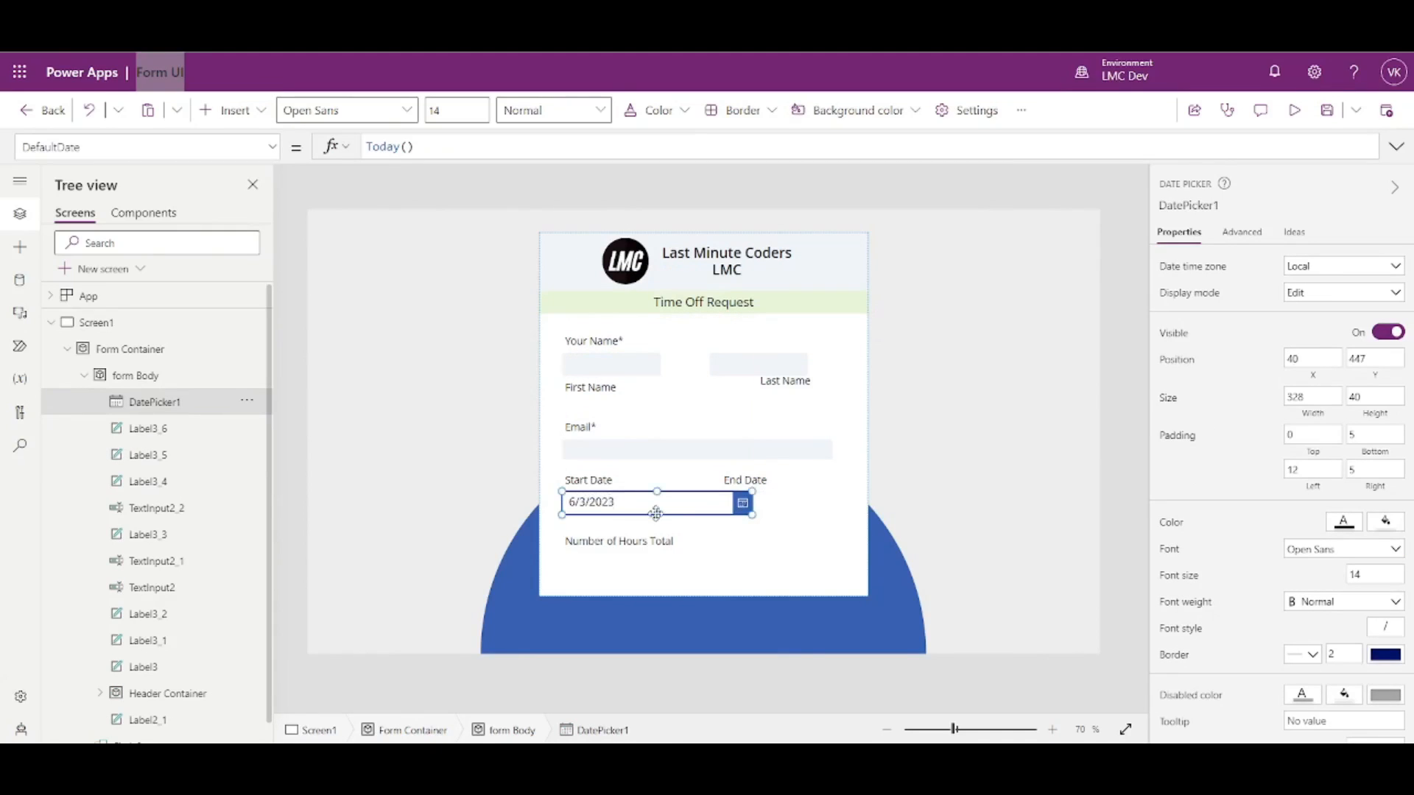
left_click_drag(752, 518, 687, 517)
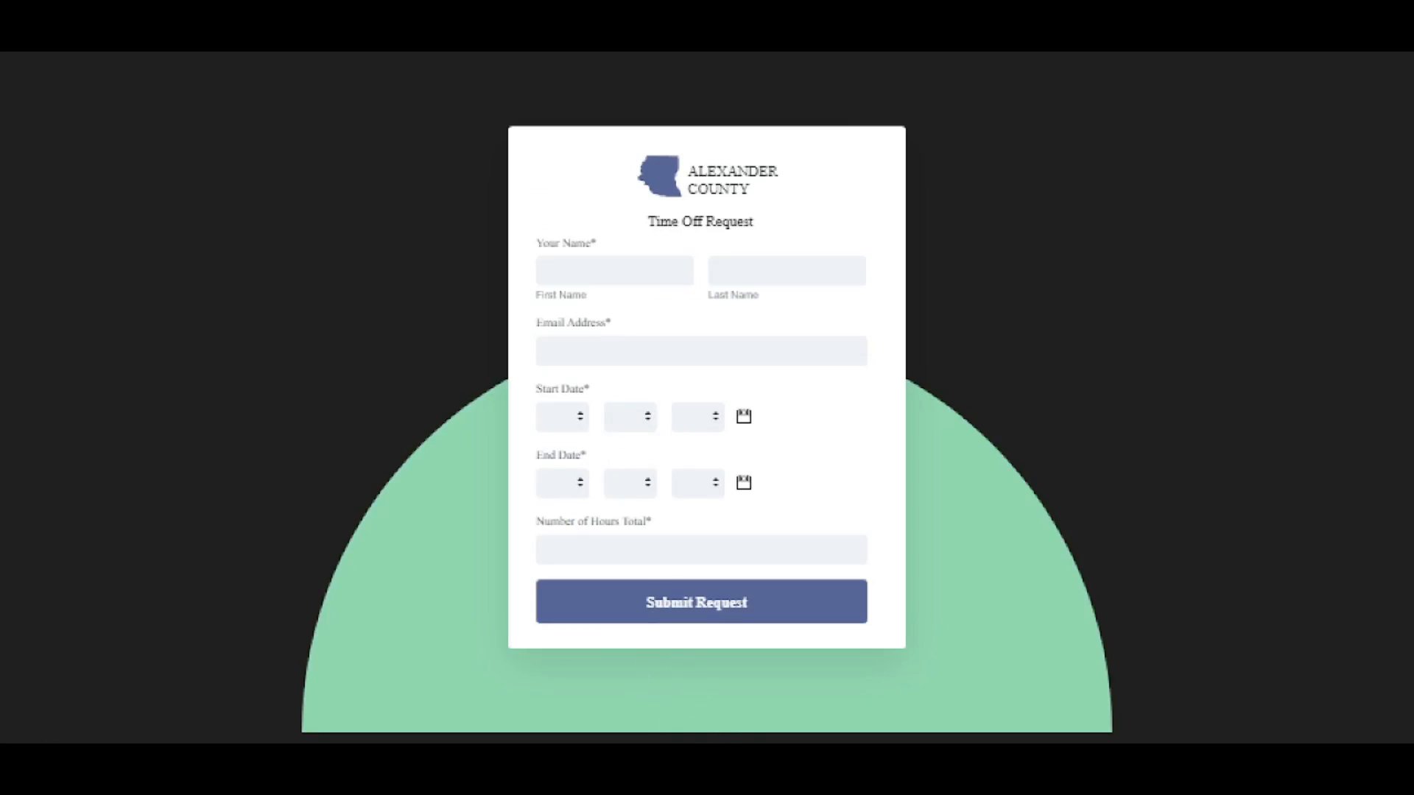
left_click(667, 692)
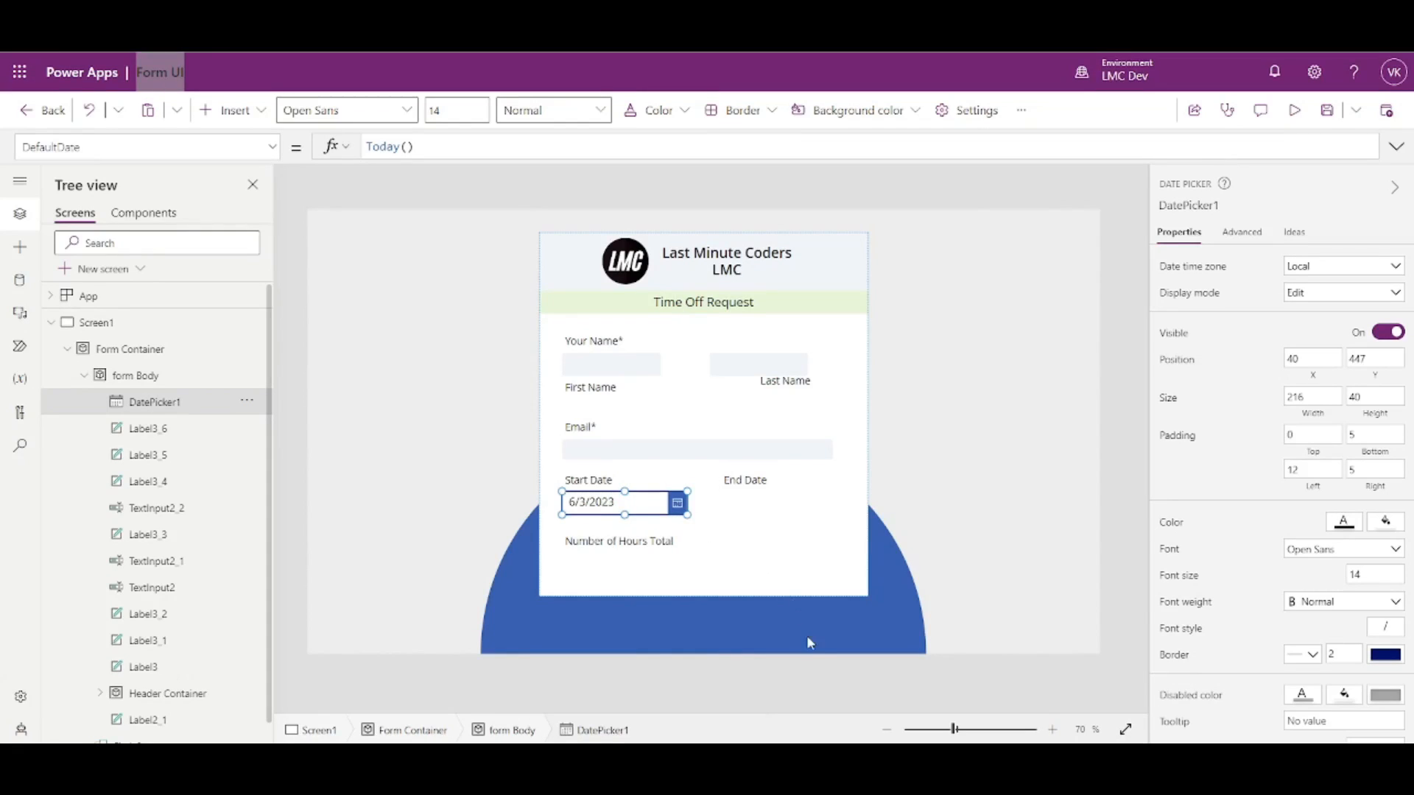
scroll(1193, 626, "down", 1)
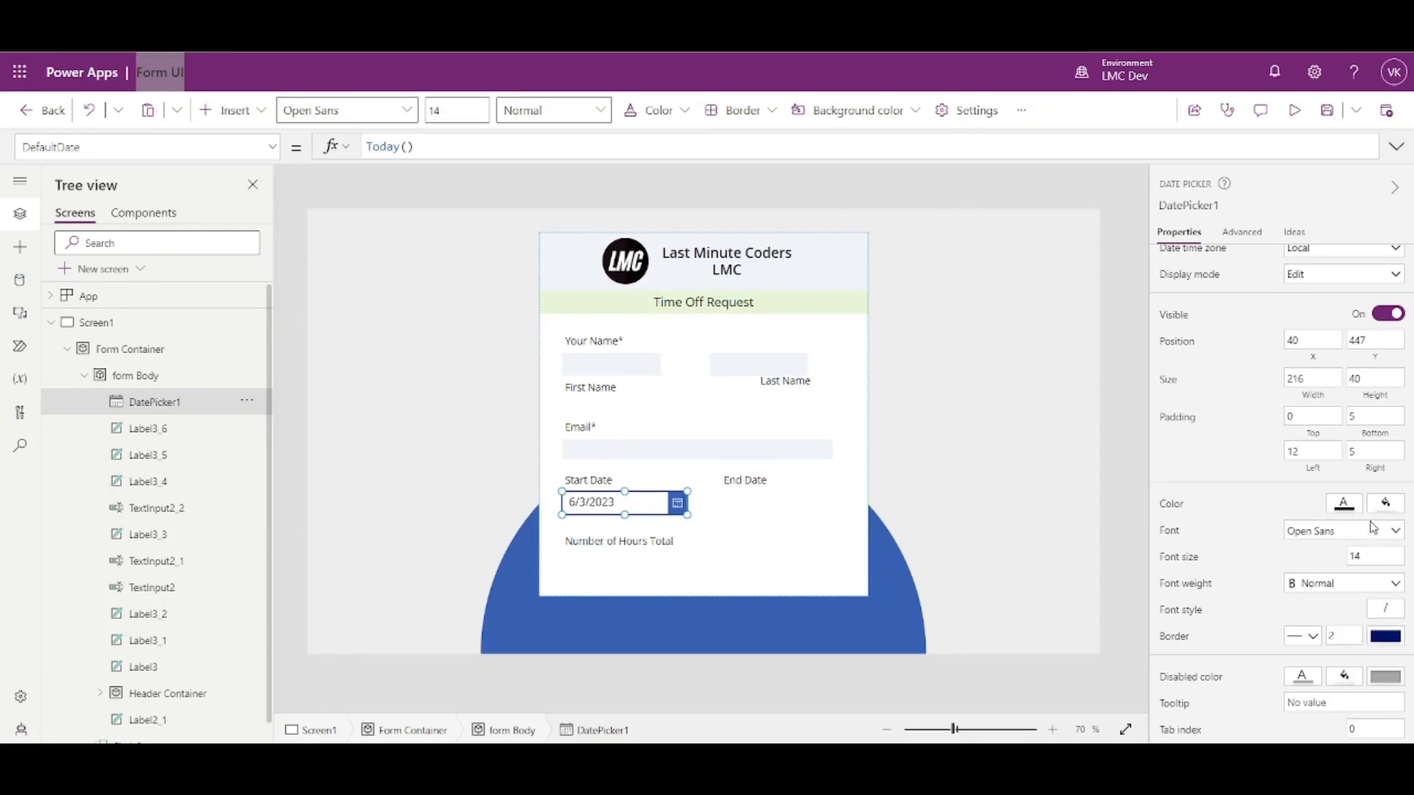
left_click(1294, 110)
left_click(684, 556)
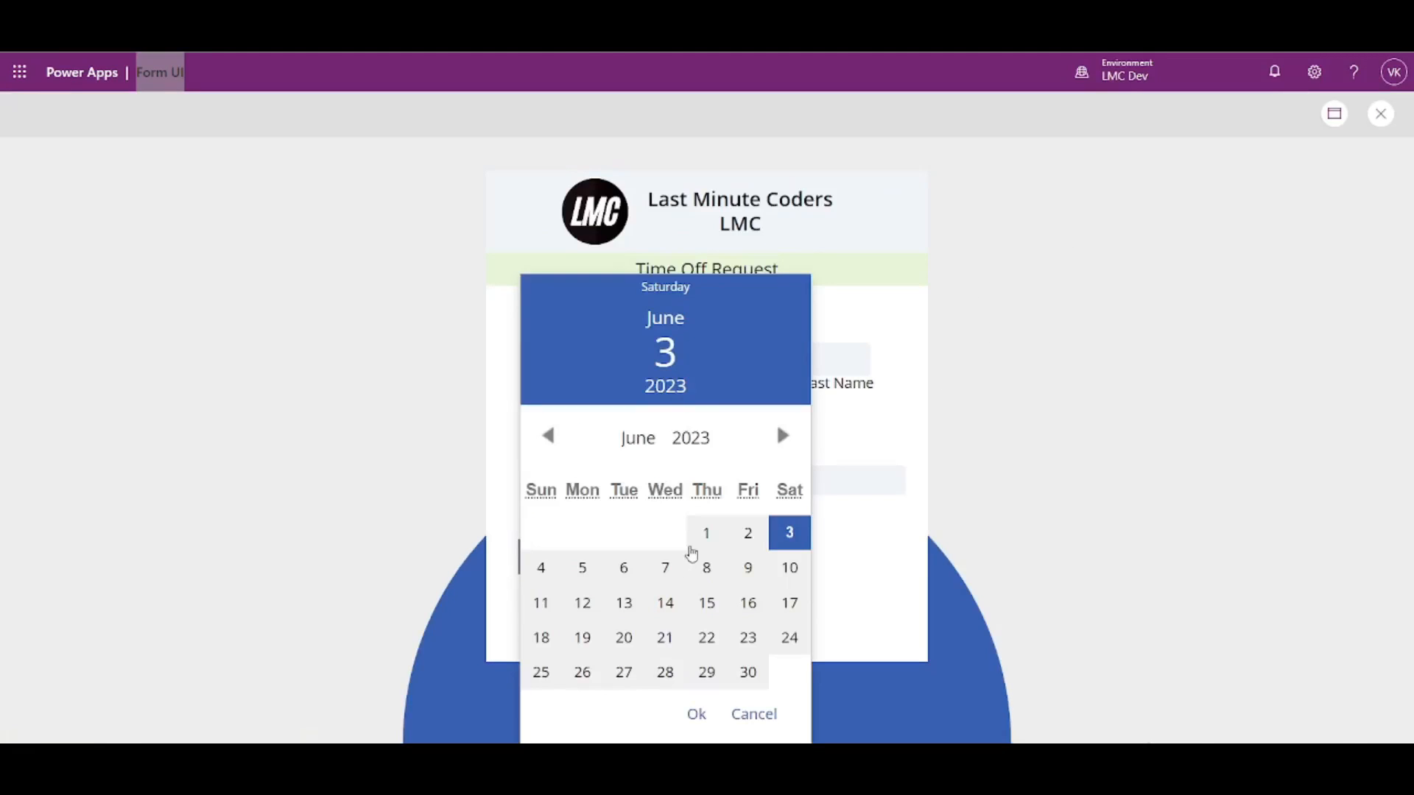
left_click(1089, 445)
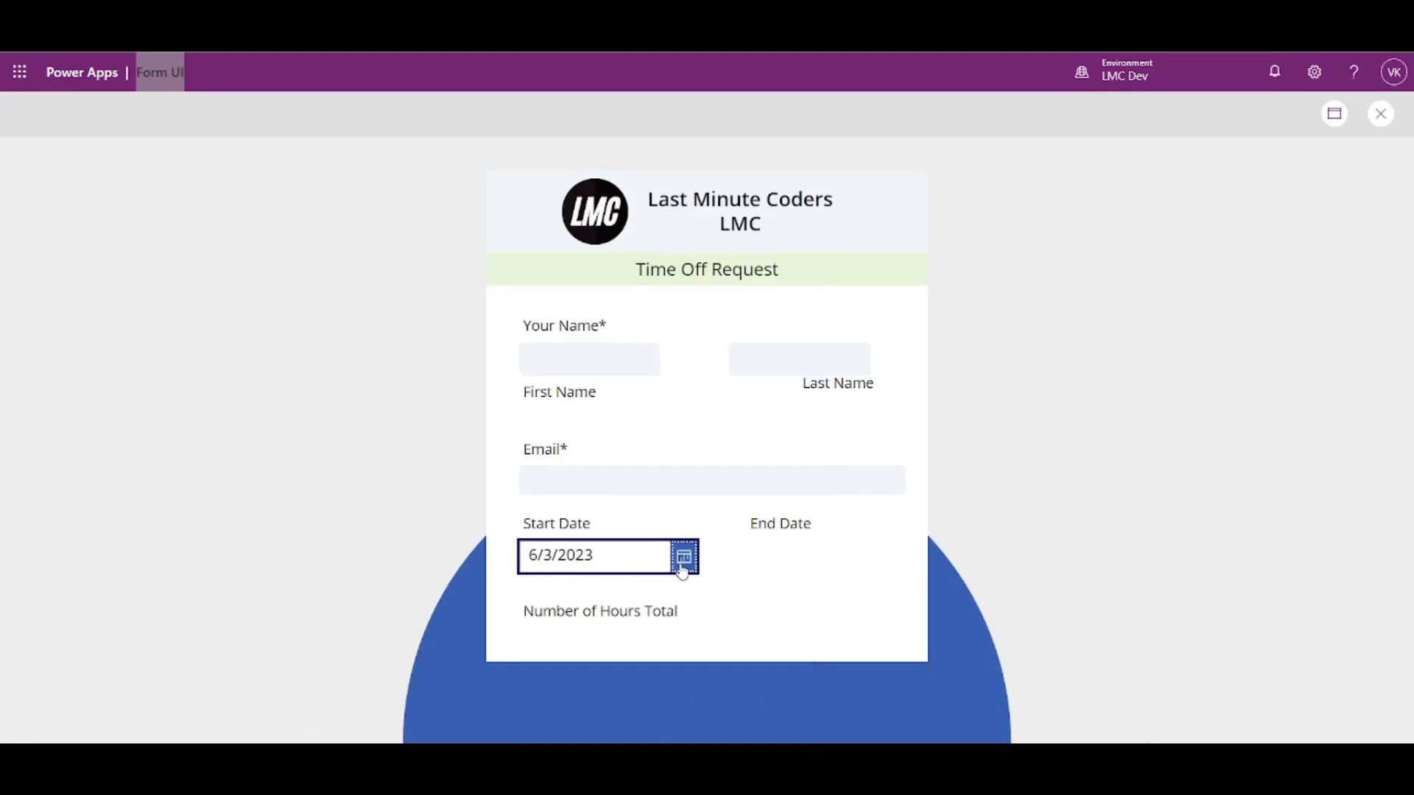
left_click(756, 551)
left_click(684, 557)
left_click(884, 562)
left_click(1395, 115)
left_click(626, 502)
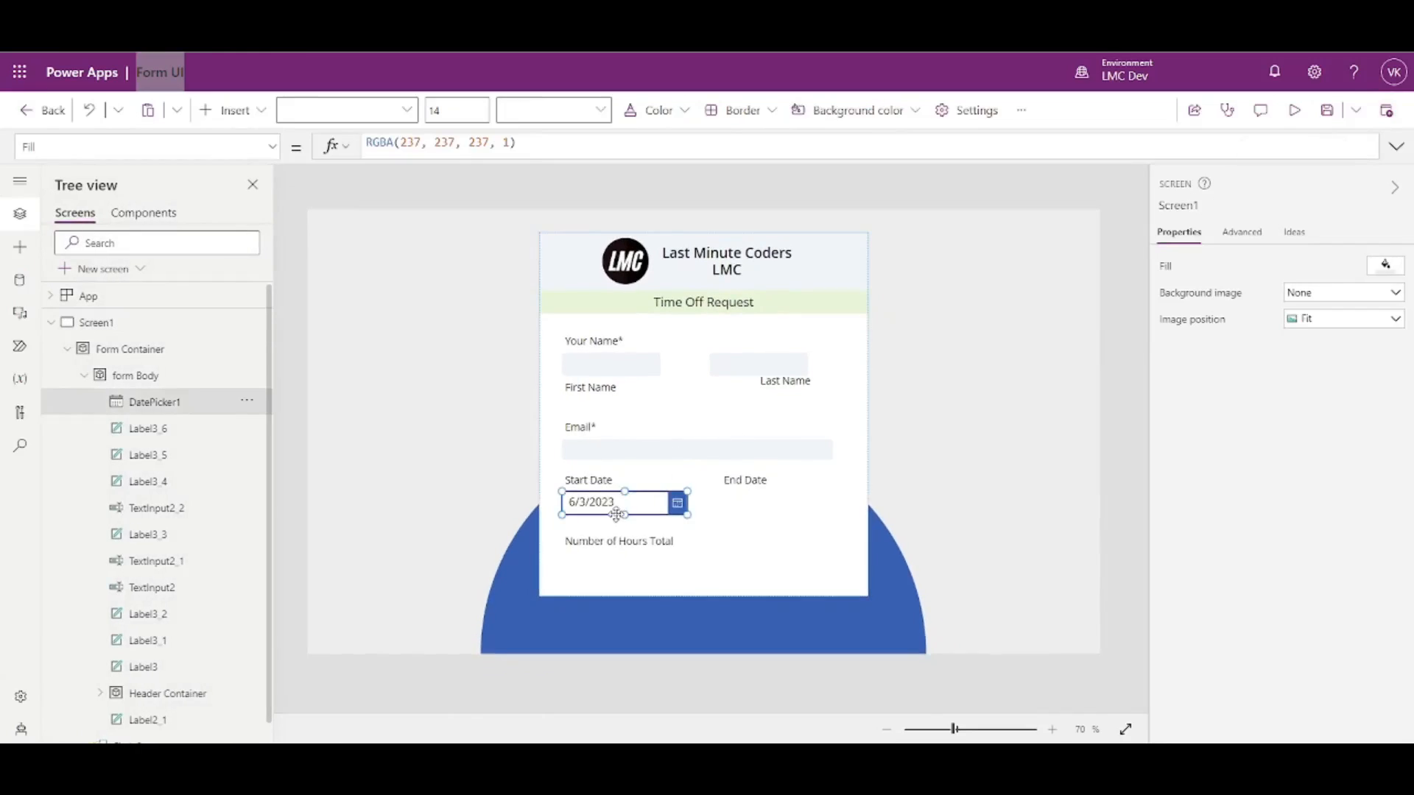
left_click(266, 150)
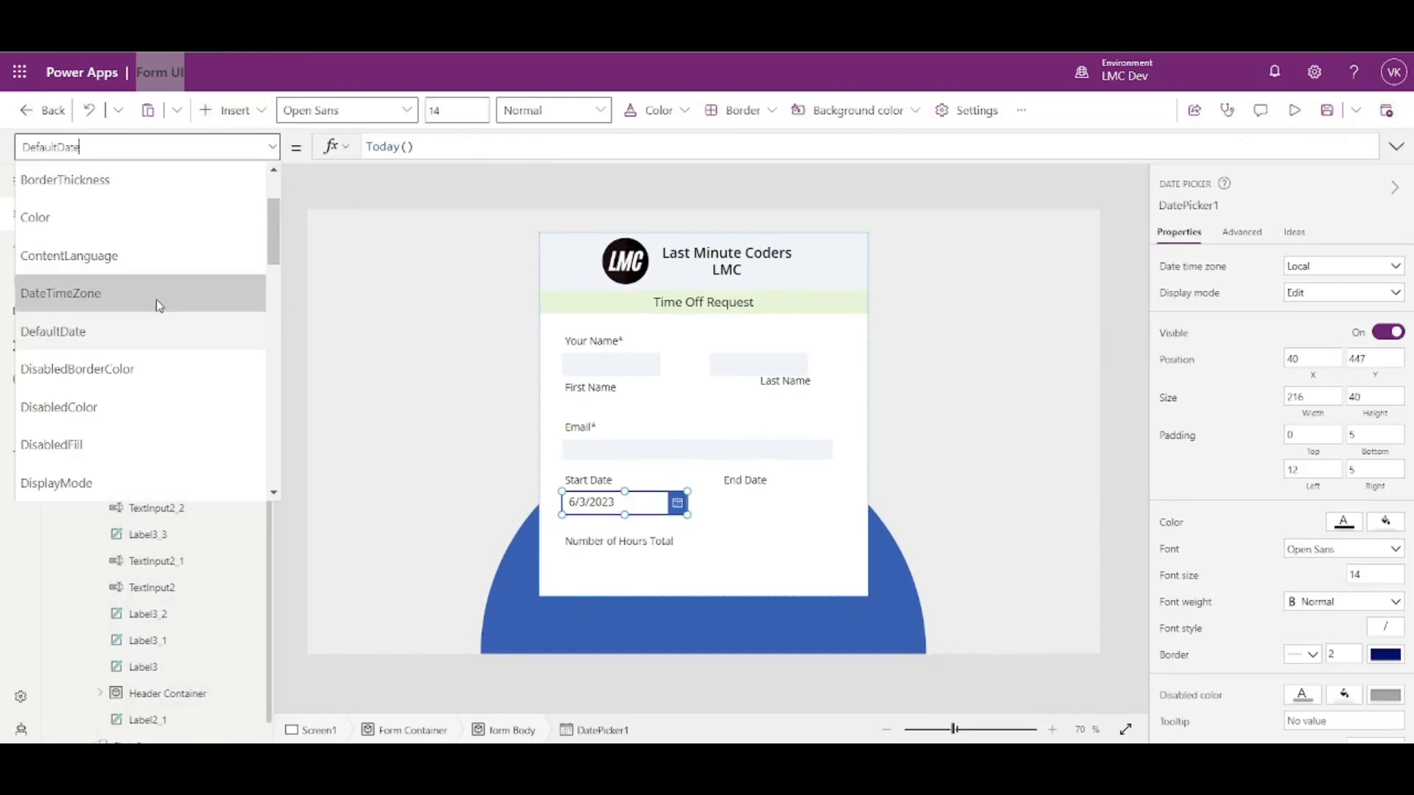
- Give the Start Date picker a focused border thickness of 2 and a brighter blue border colour
scroll(143, 376, "up", 2)
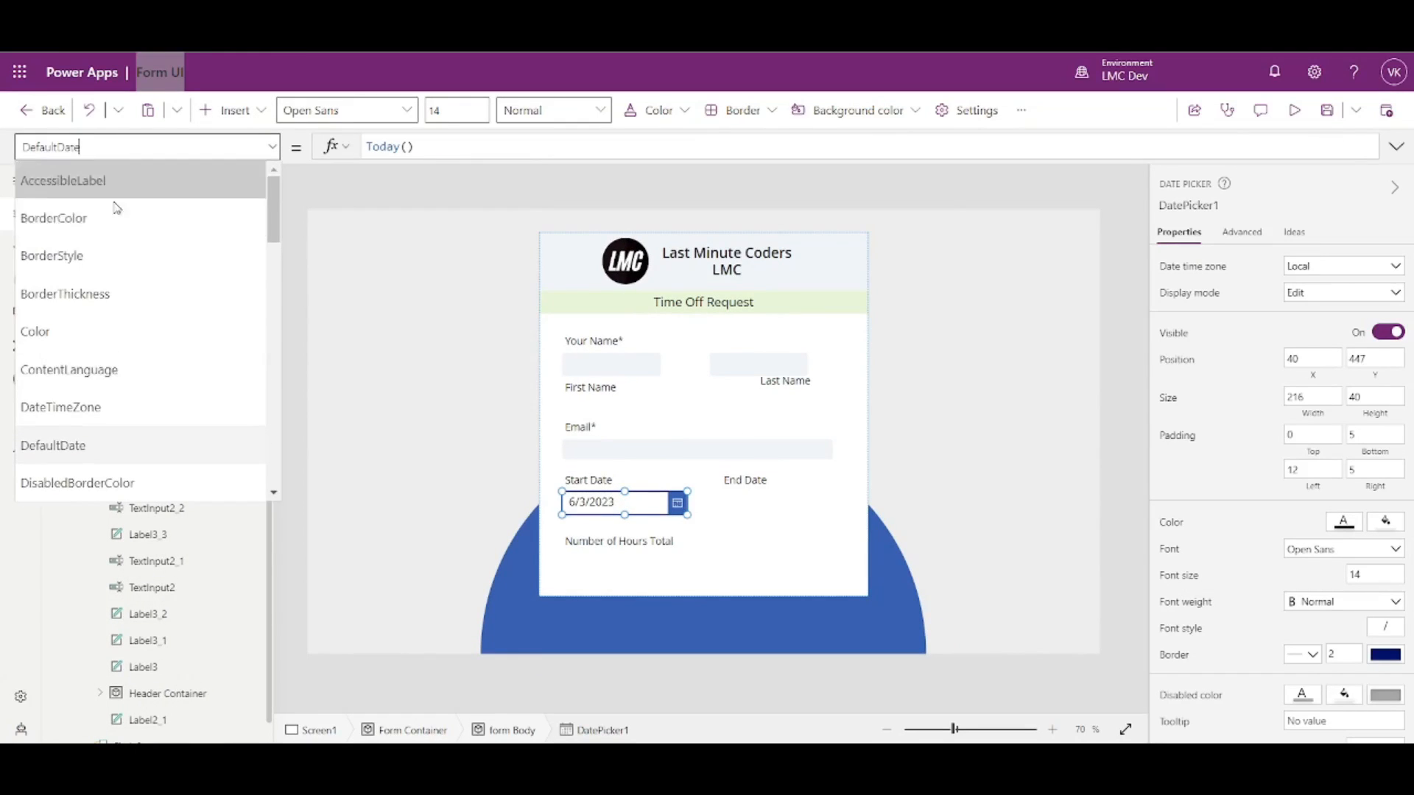
scroll(106, 345, "down", 1)
scroll(107, 345, "down", 3)
left_click(103, 472)
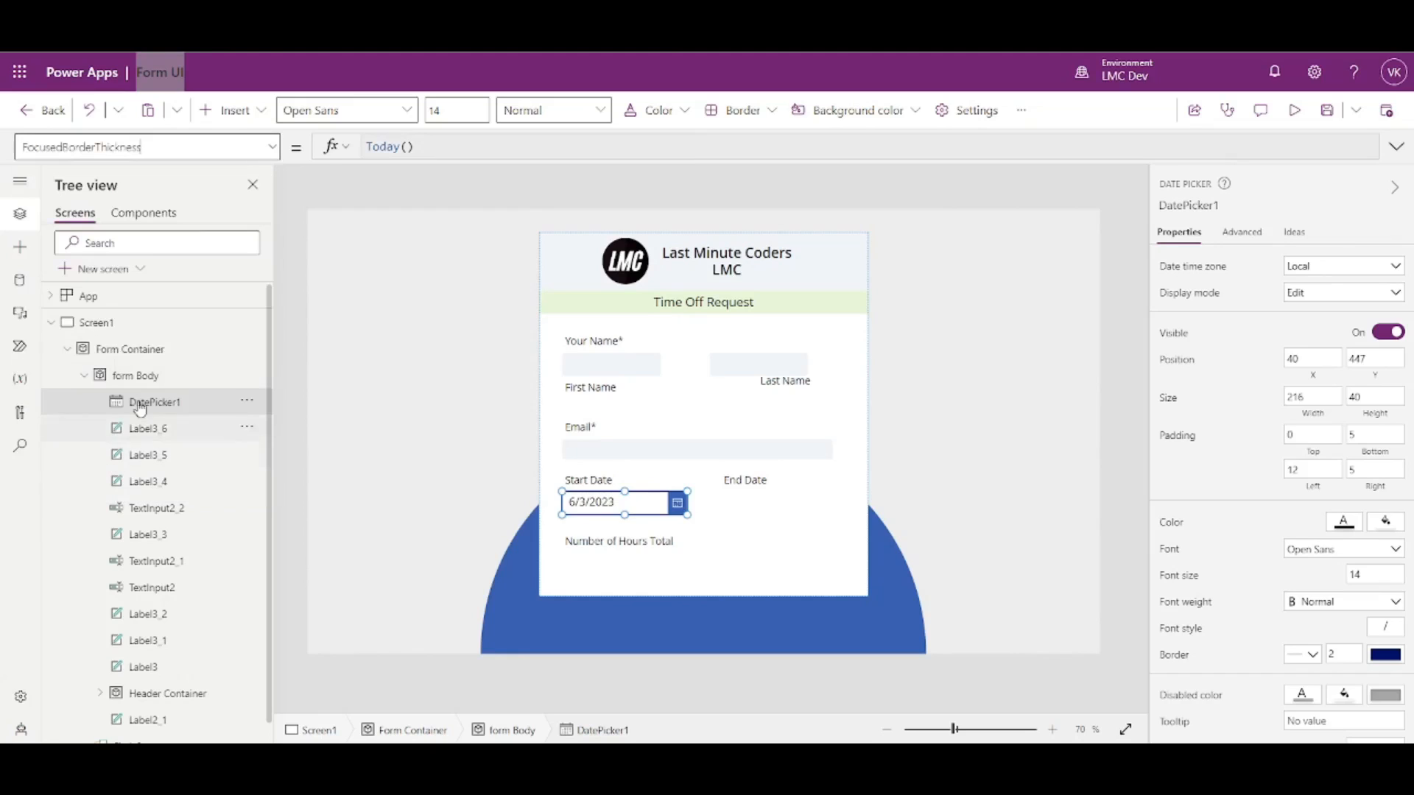
left_click(509, 333)
left_click(655, 508)
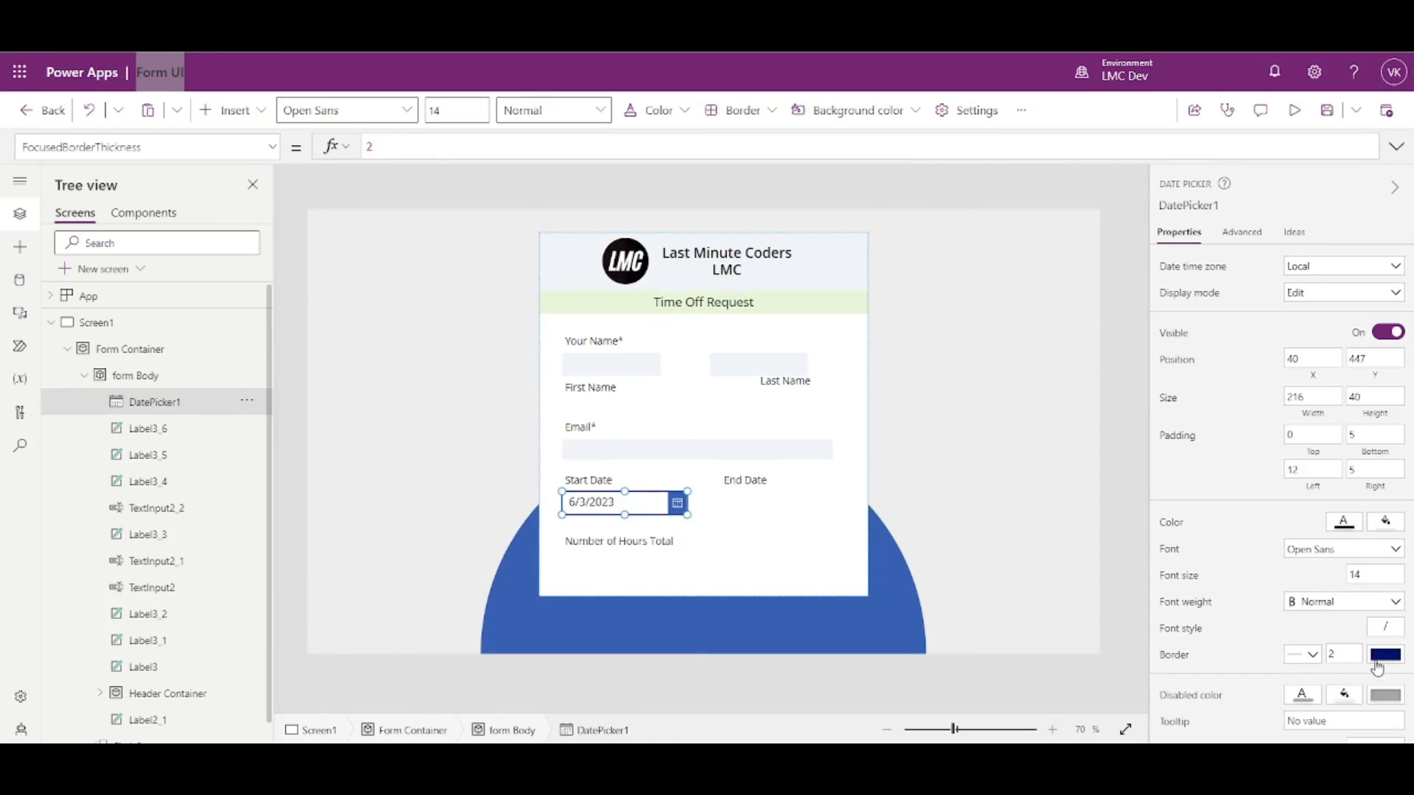
left_click(1385, 661)
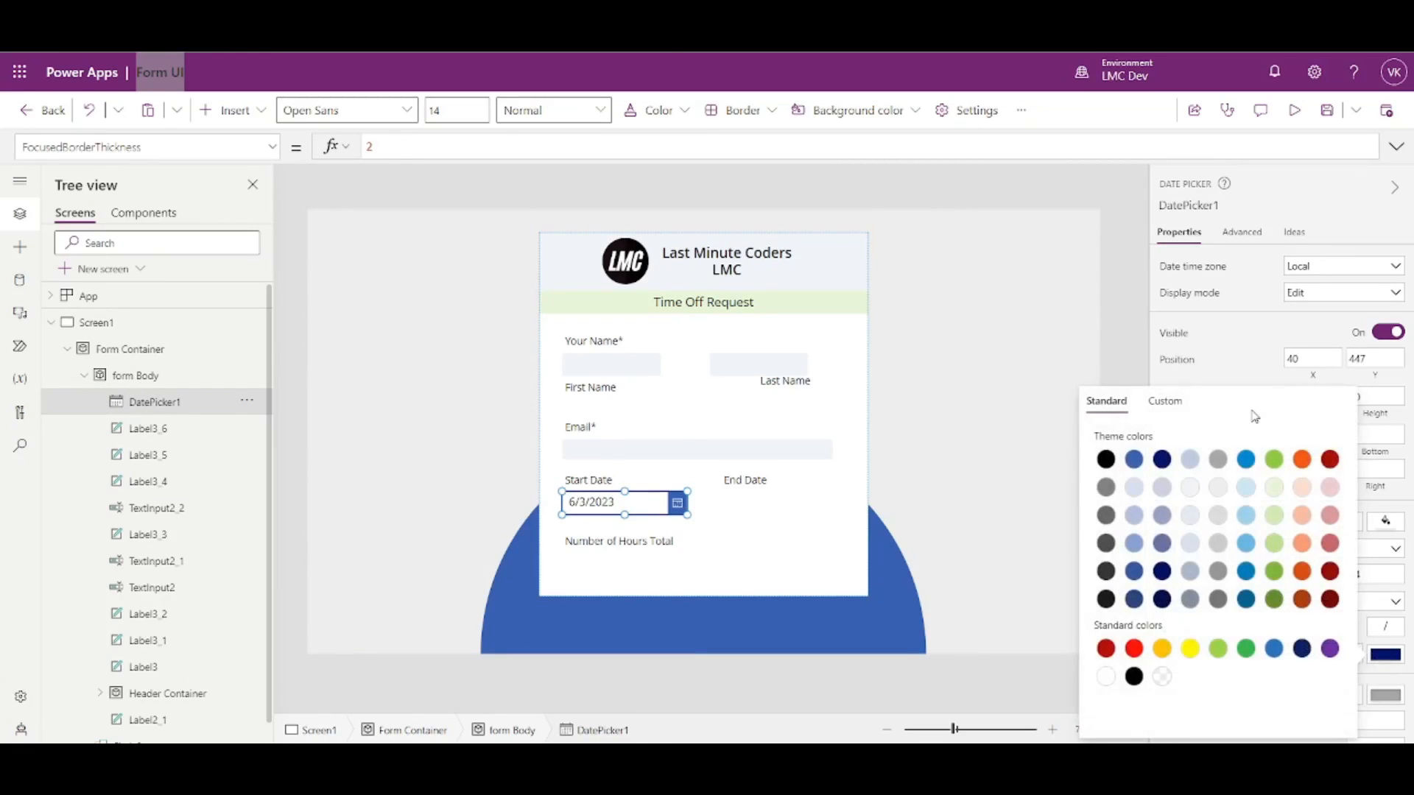
left_click(1274, 648)
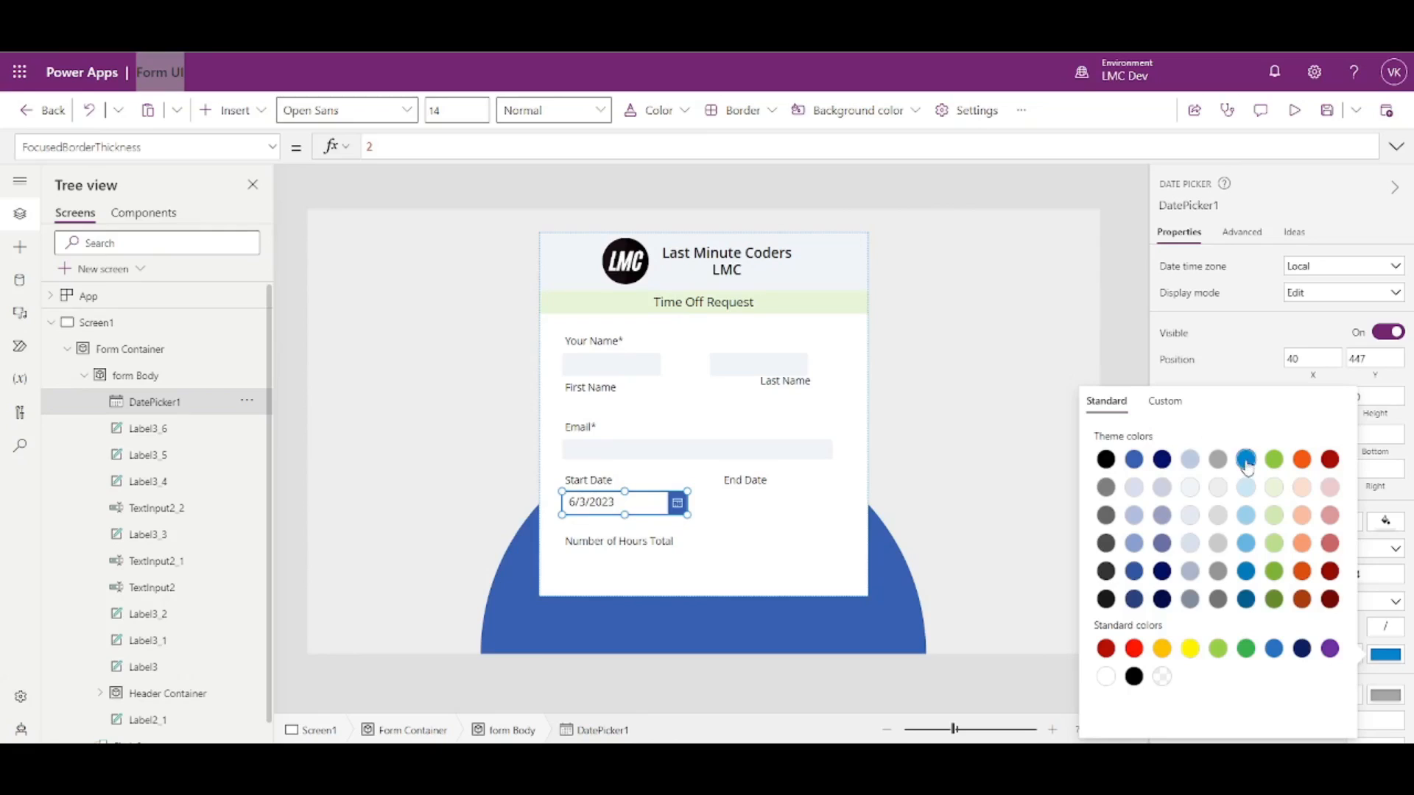
left_click(1253, 383)
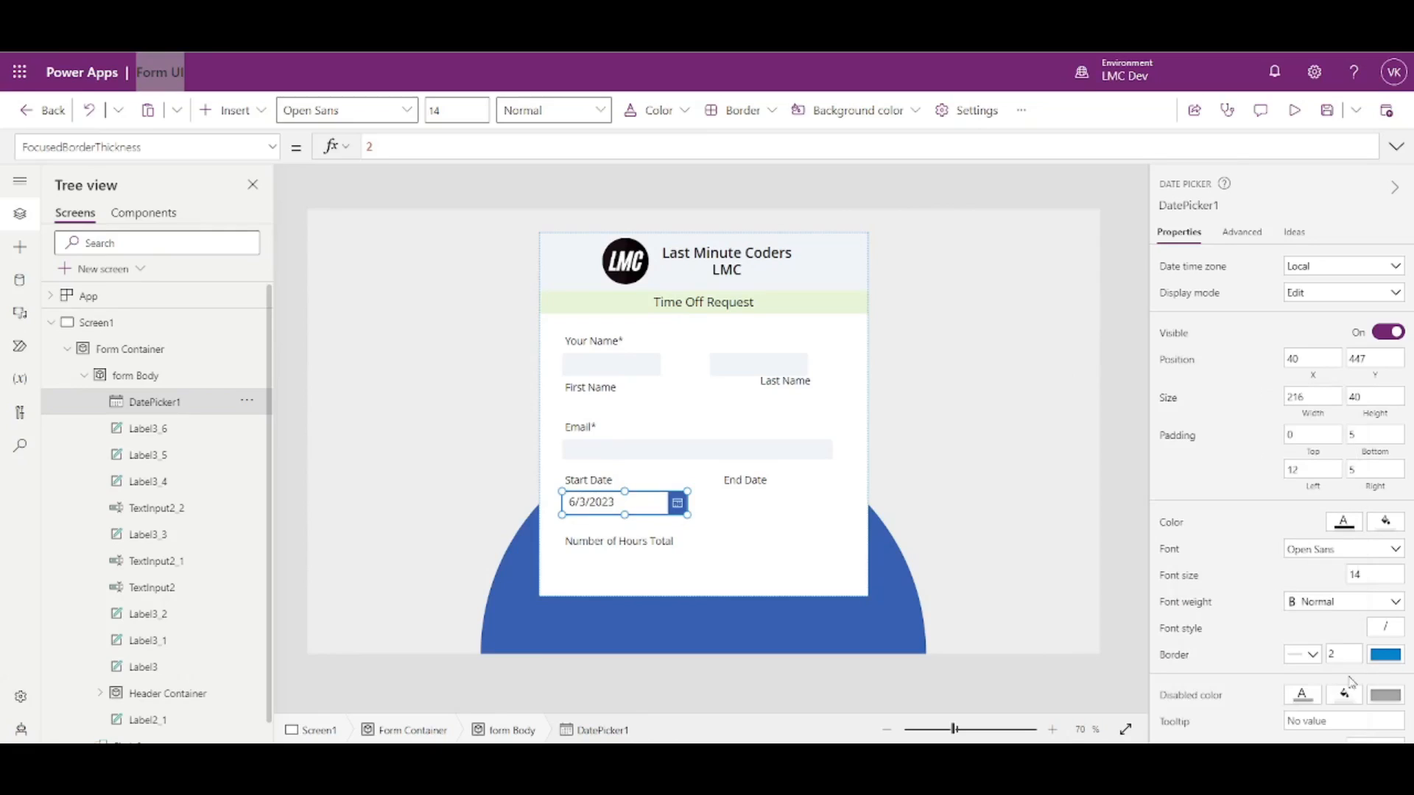
- Look up the custom blue's RGB values and try them on IconFill, then undo that edit
scroll(1334, 632, "down", 1)
scroll(1351, 633, "up", 1)
left_click(271, 151)
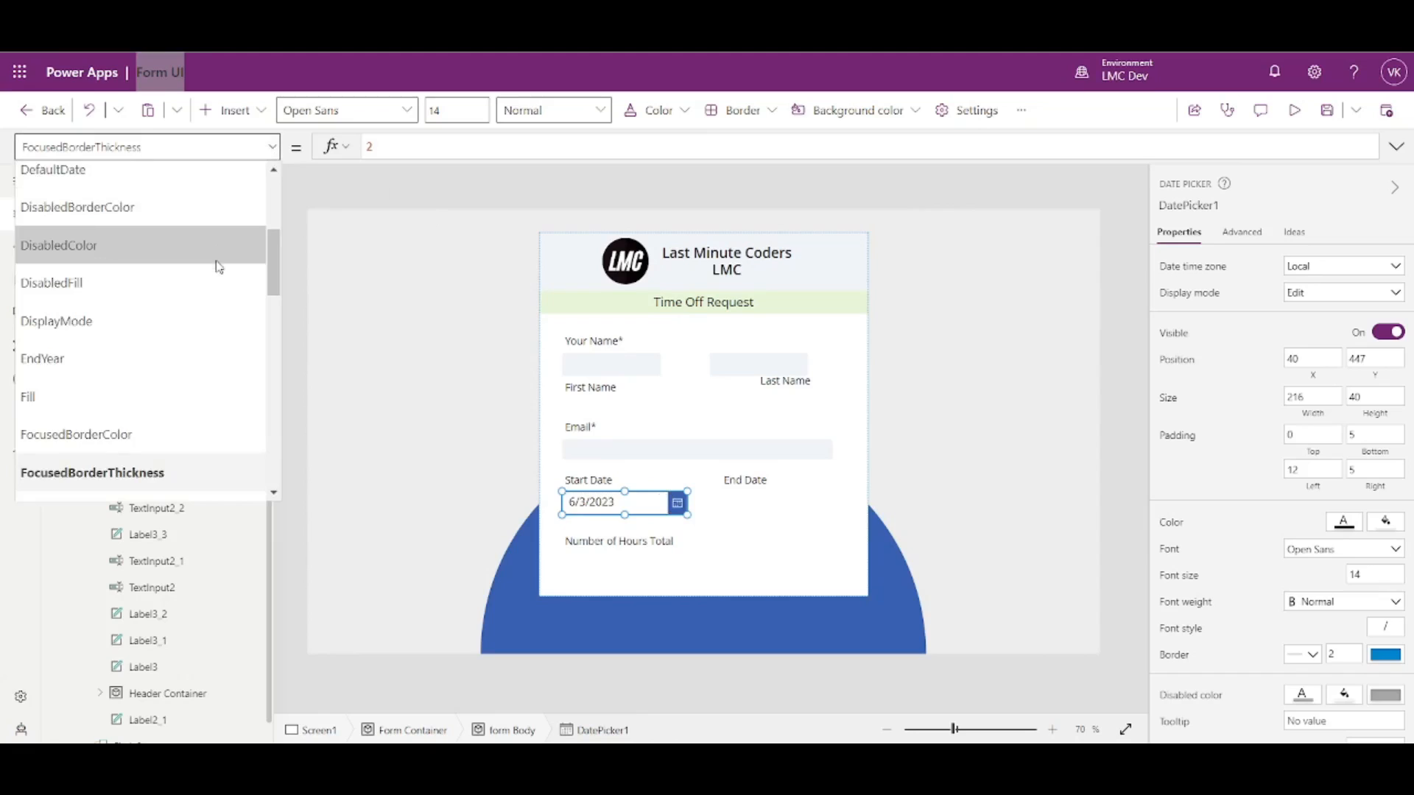
scroll(213, 269, "up", 4)
scroll(147, 353, "down", 1)
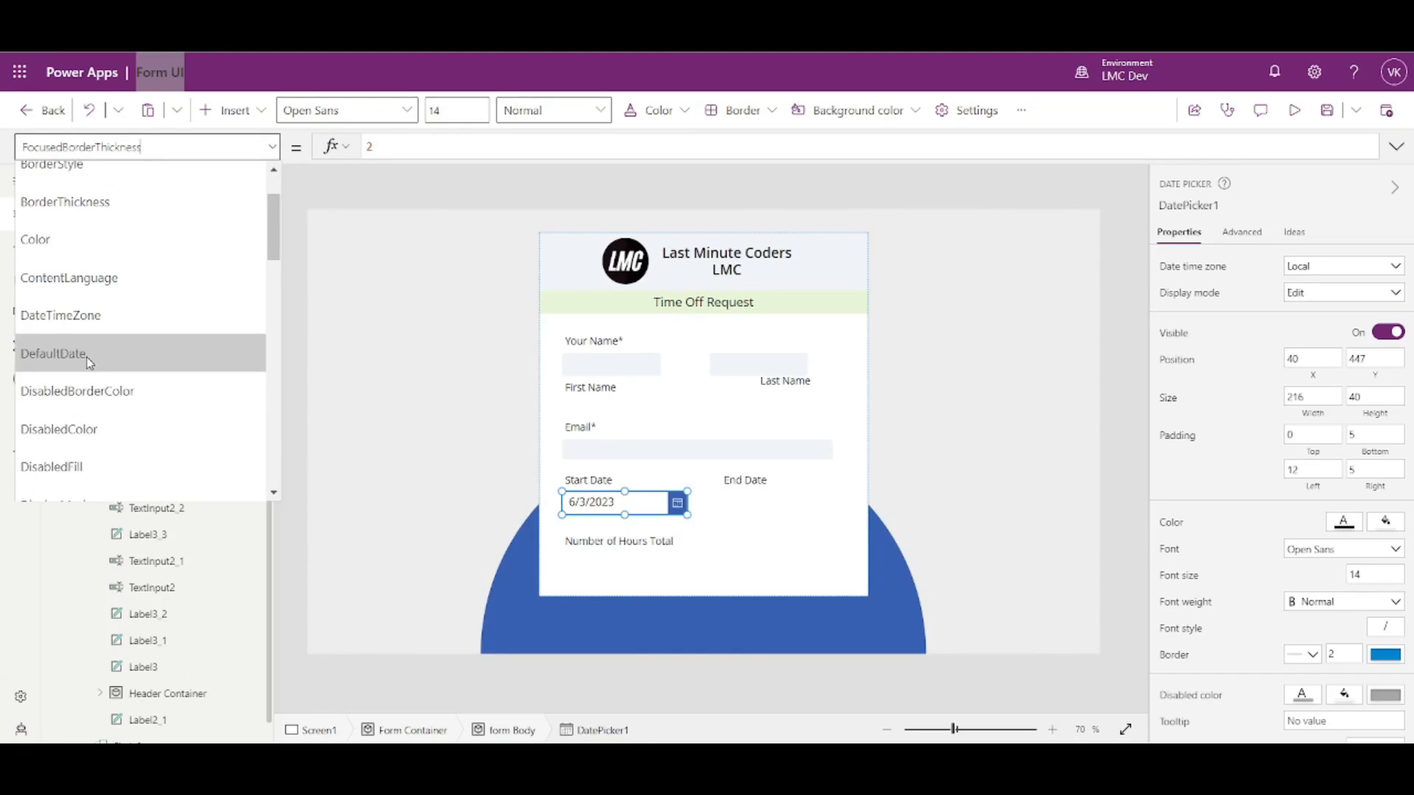
scroll(85, 368, "up", 2)
scroll(109, 229, "down", 5)
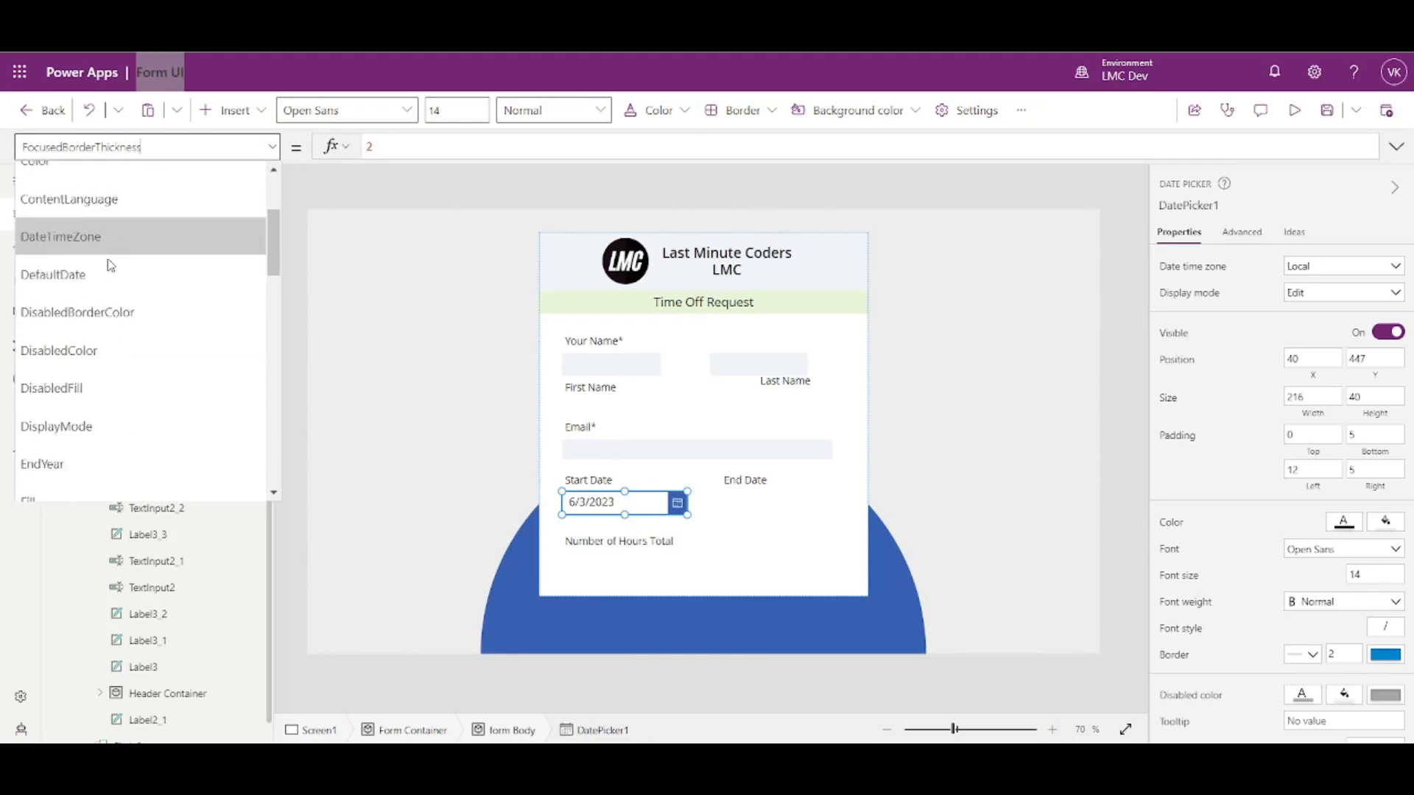
scroll(105, 337, "down", 5)
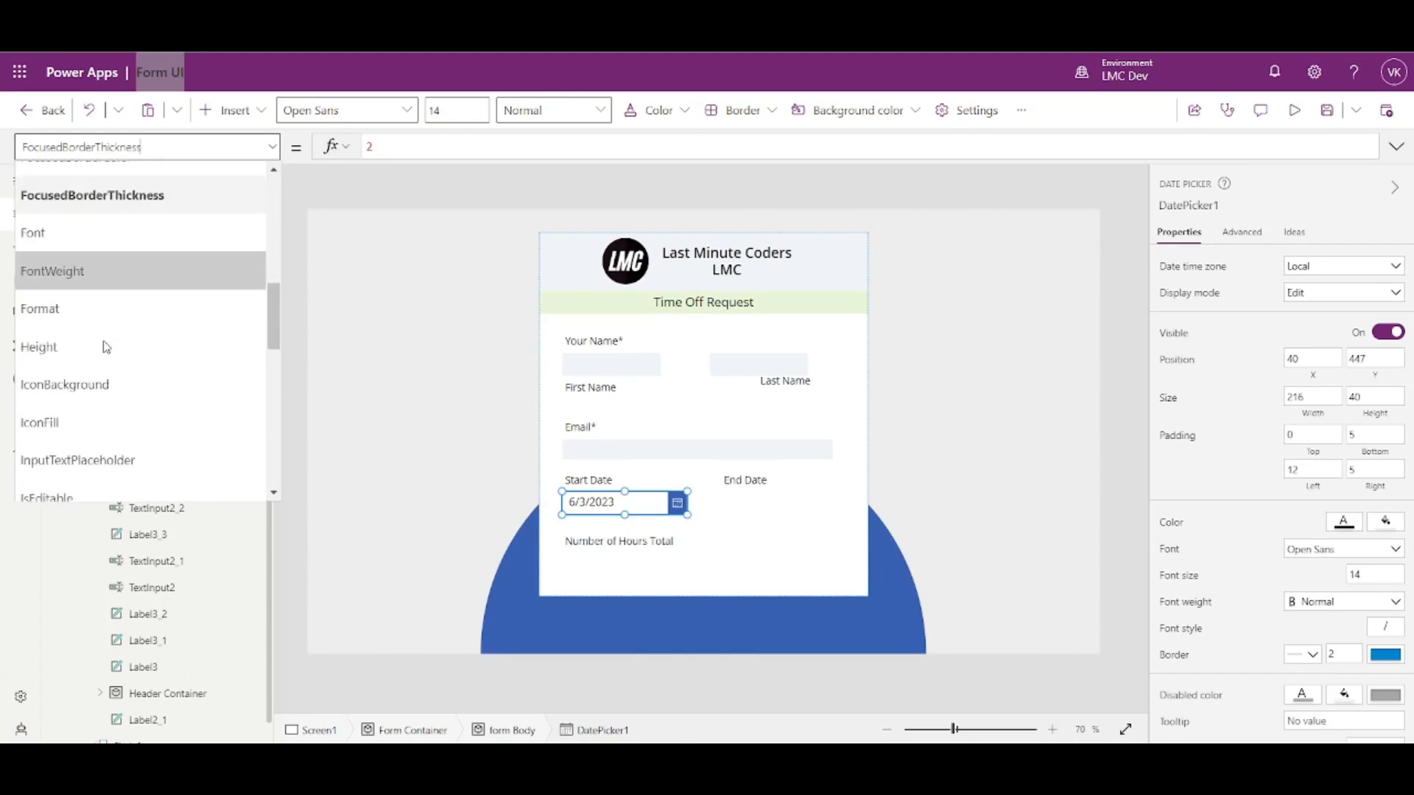
left_click(87, 240)
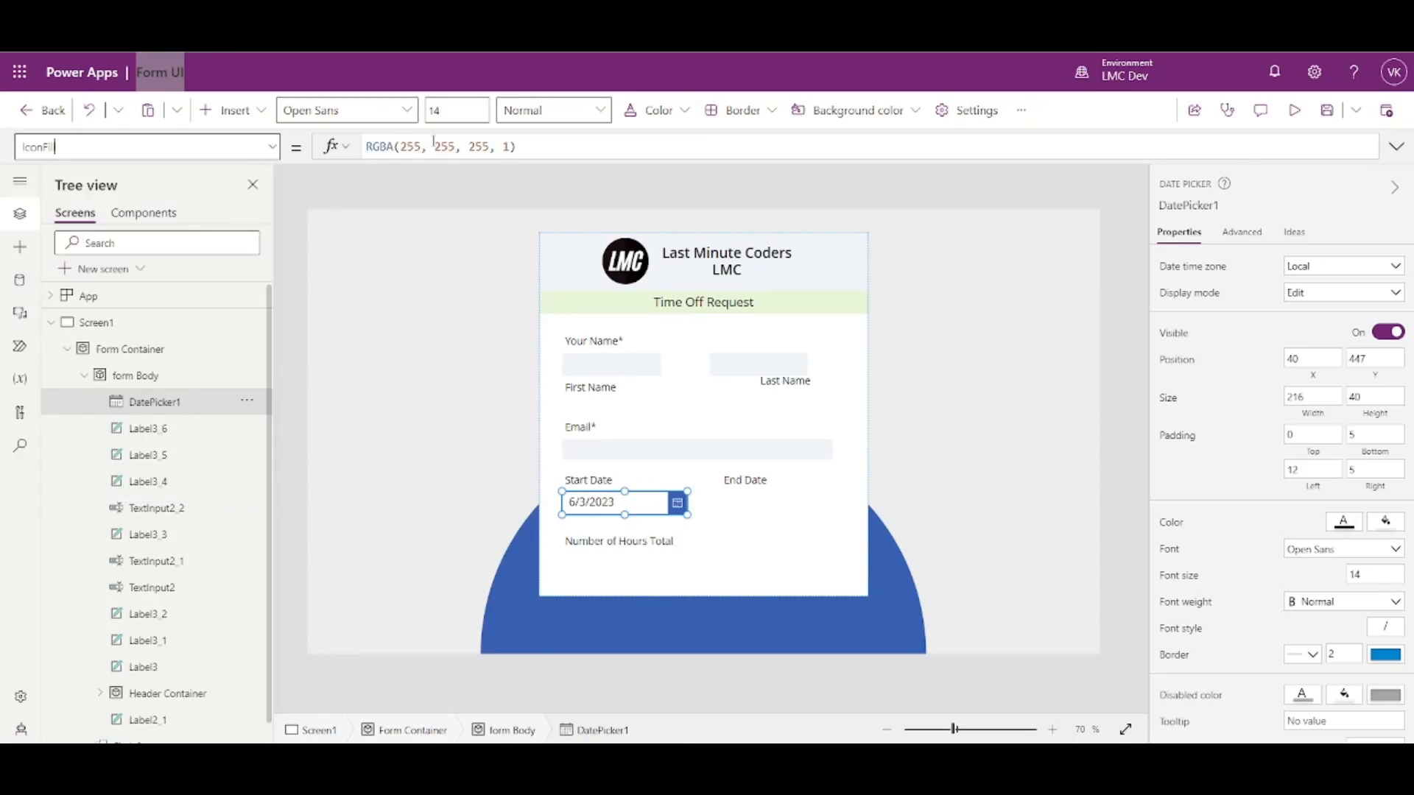
left_click_drag(404, 145, 509, 146)
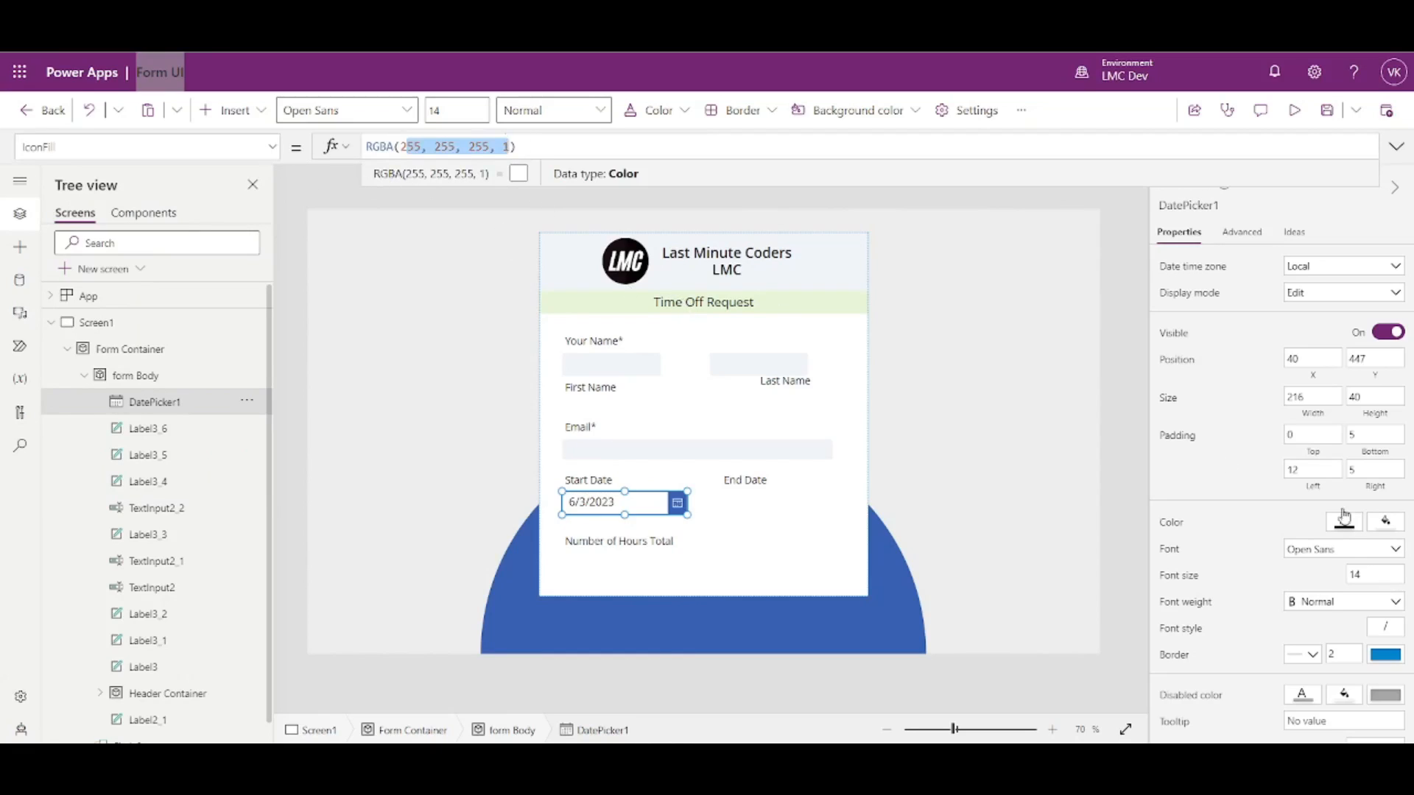
left_click(1394, 665)
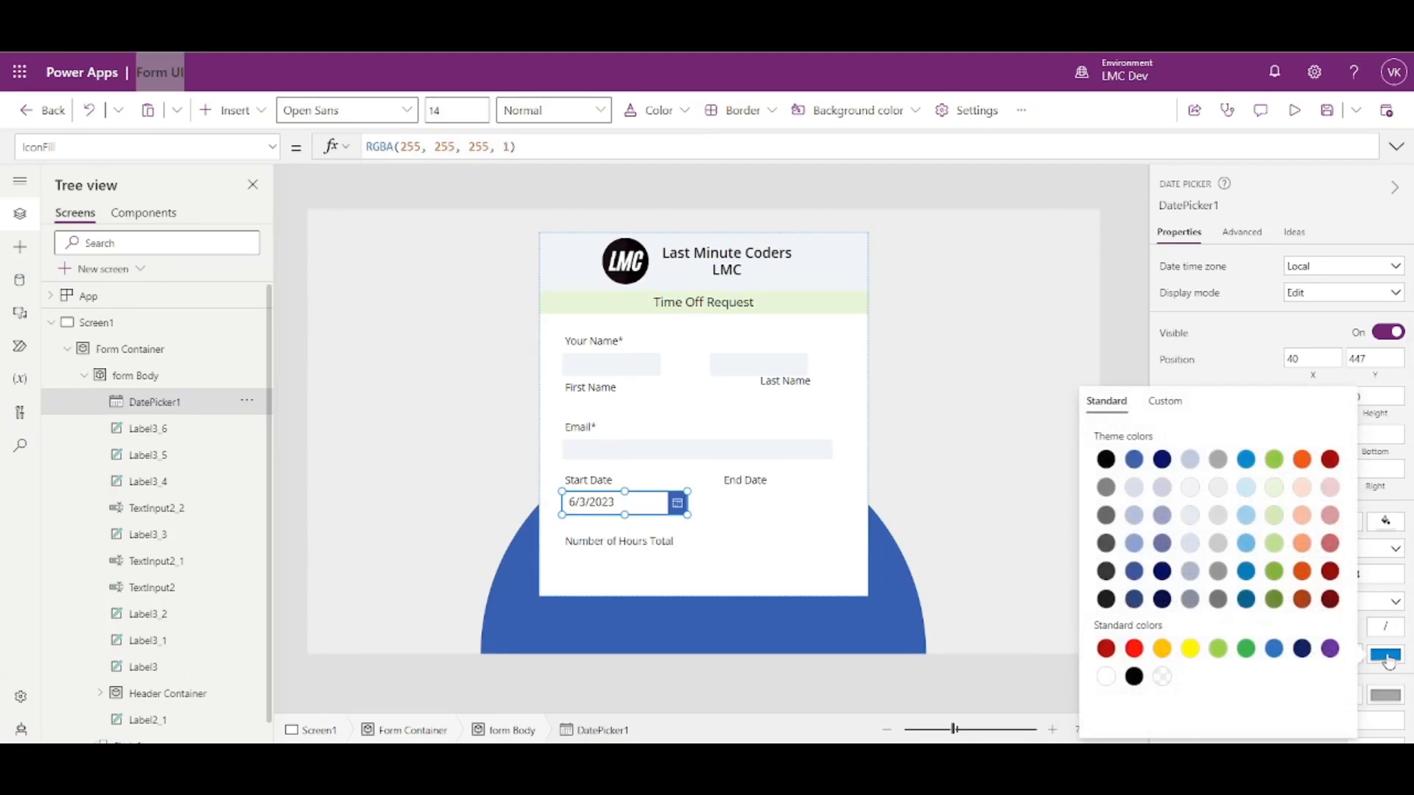
left_click(1185, 419)
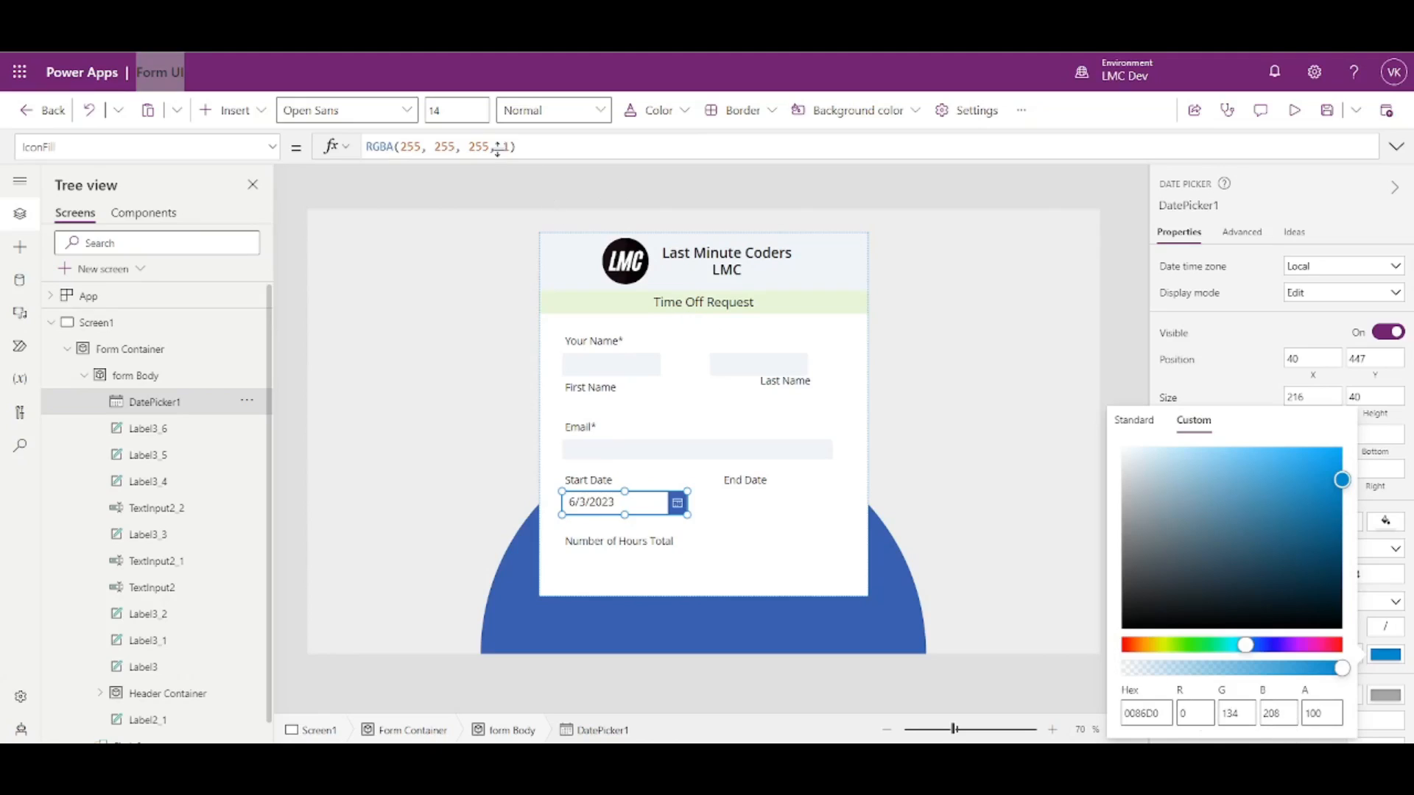
left_click_drag(509, 146, 410, 146)
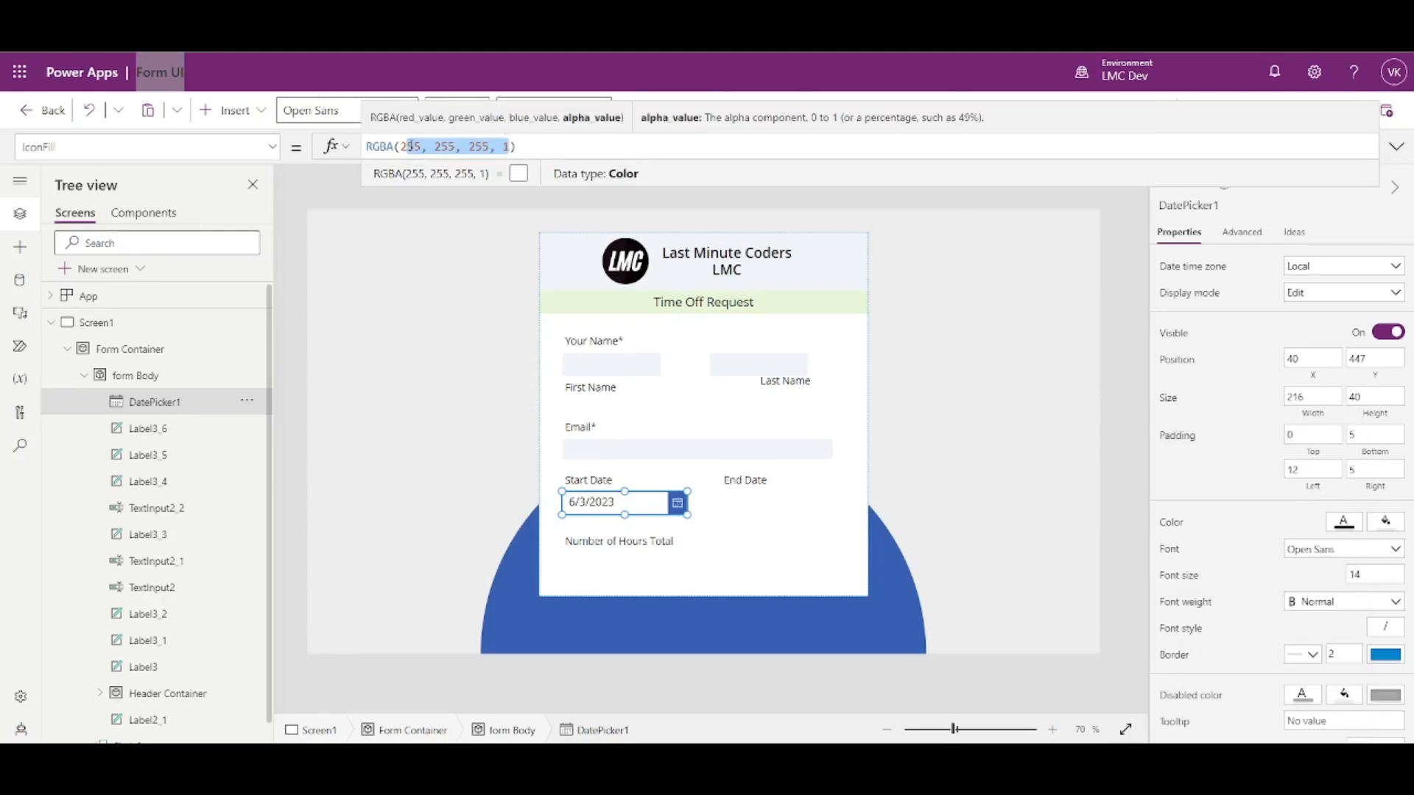
key("BackSpace")
key("BackSpace")
type("0,134,208,100")
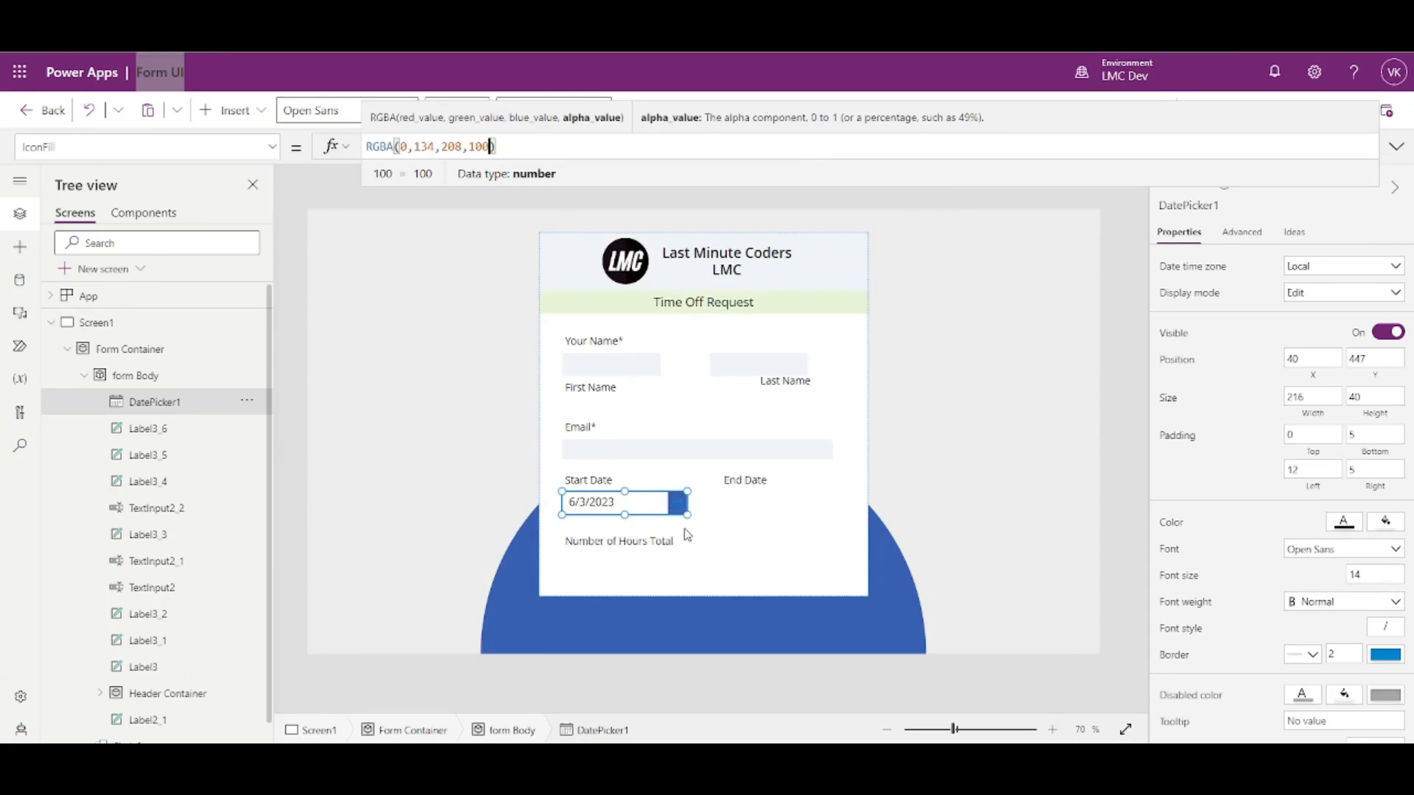
key("ctrl+z")
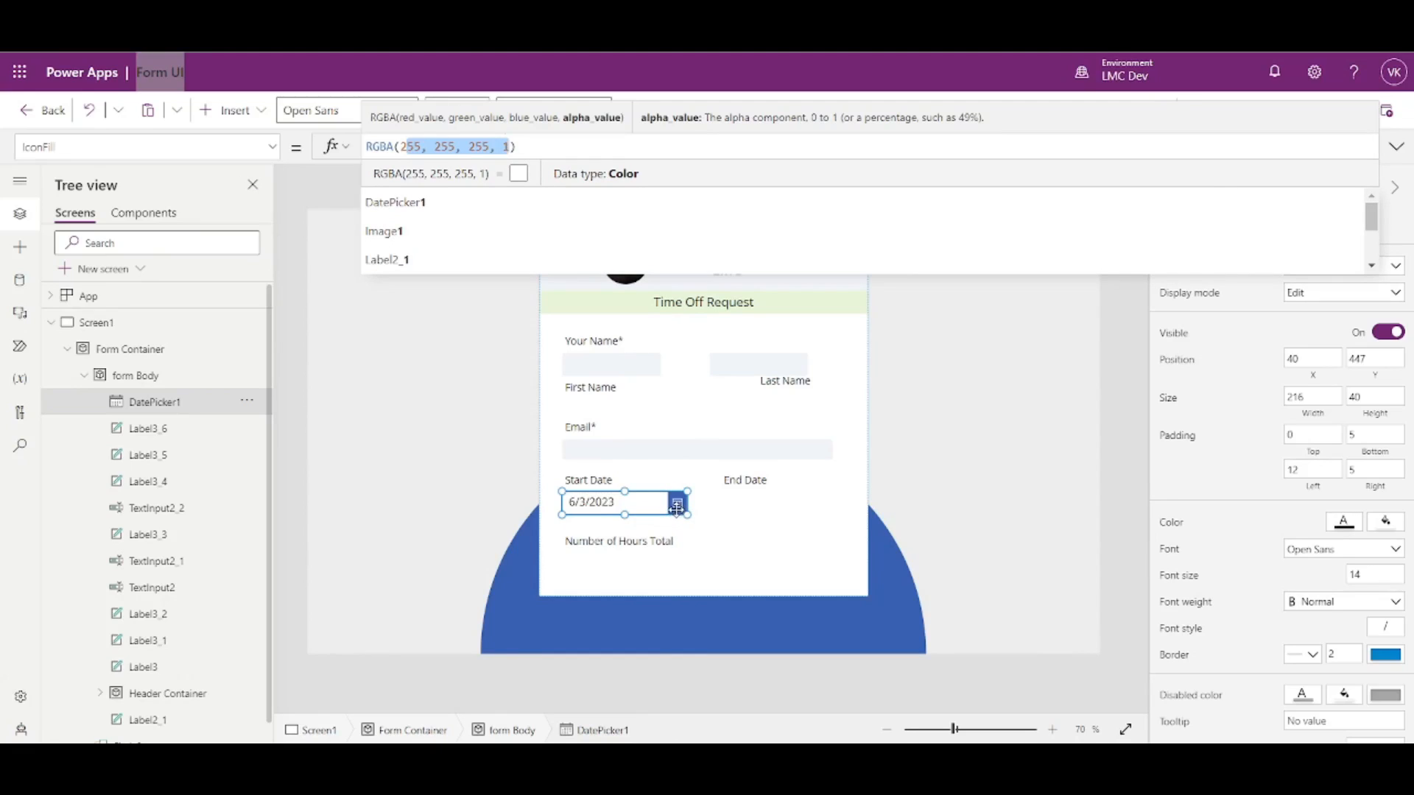
- Set the picker's IconBackground to RGBA(0, 134, 208, 1) and open the calendar to check
left_click(273, 146)
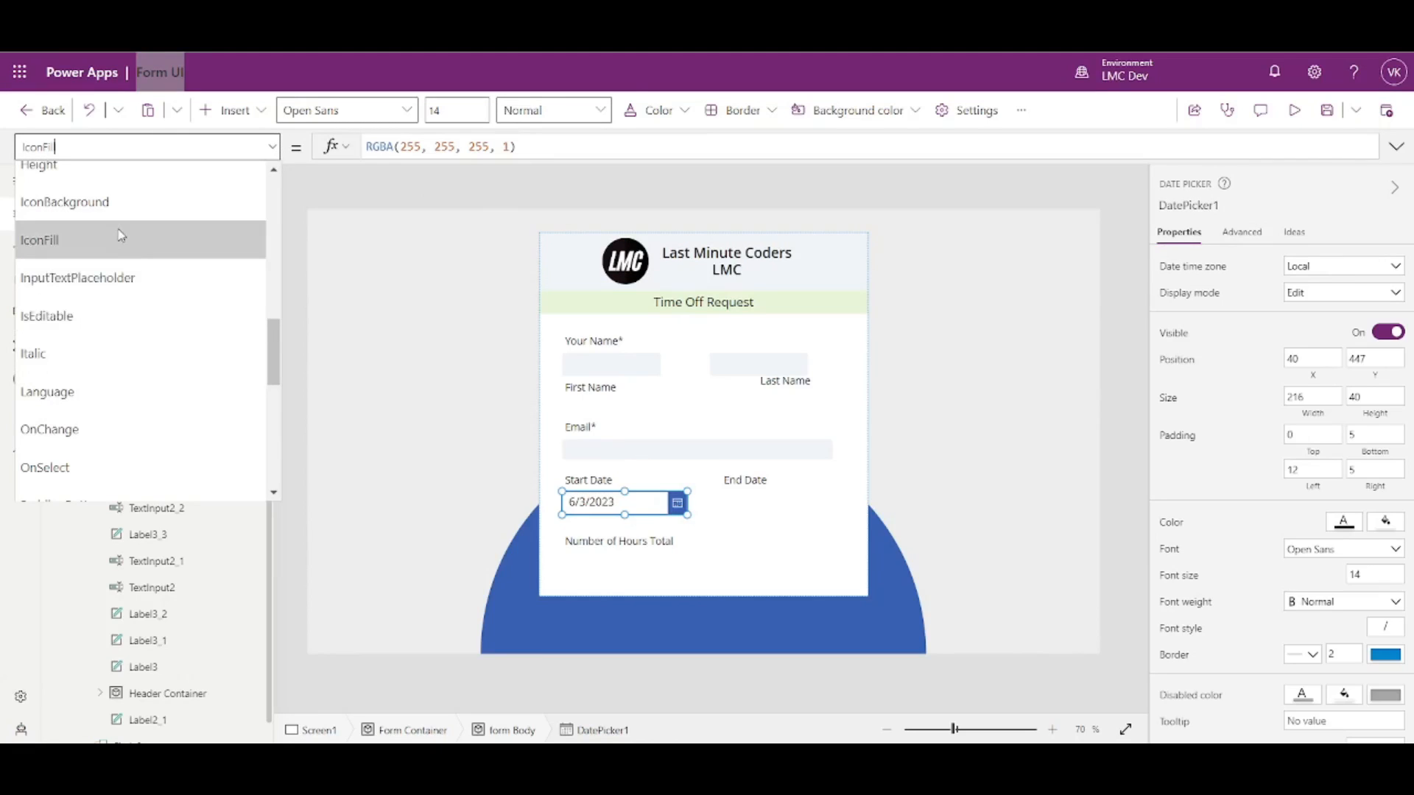
left_click(94, 212)
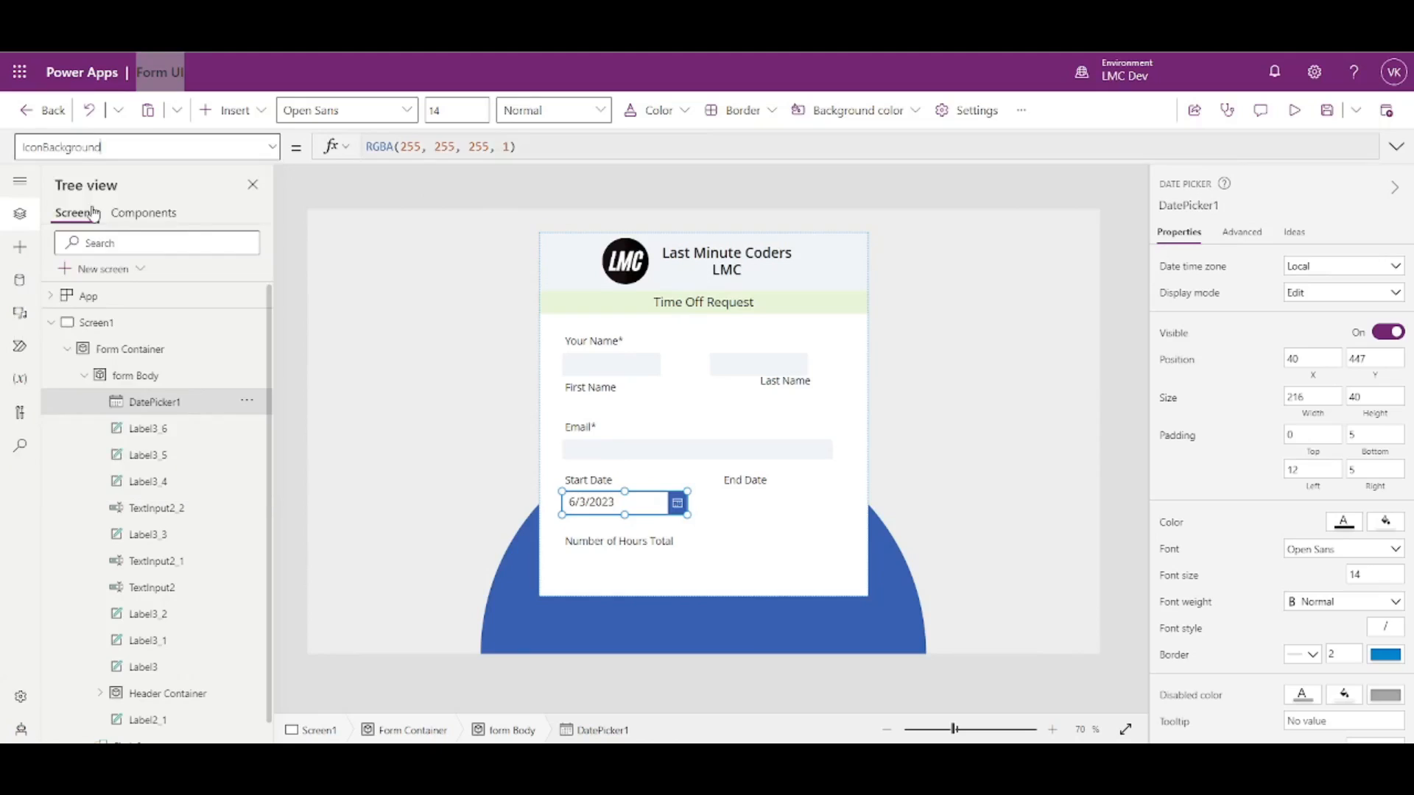
left_click_drag(403, 139, 475, 141)
type("0")
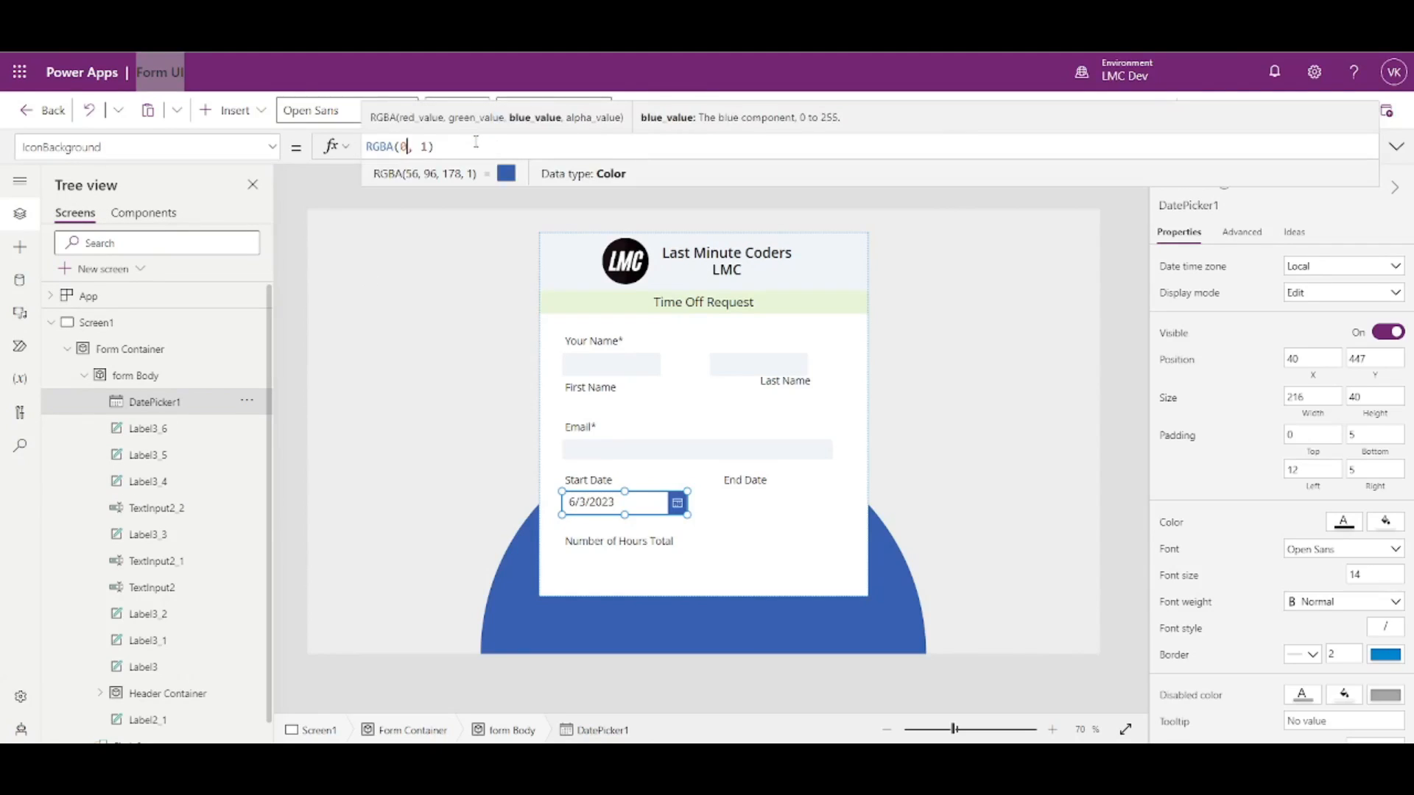
type(",134,208,")
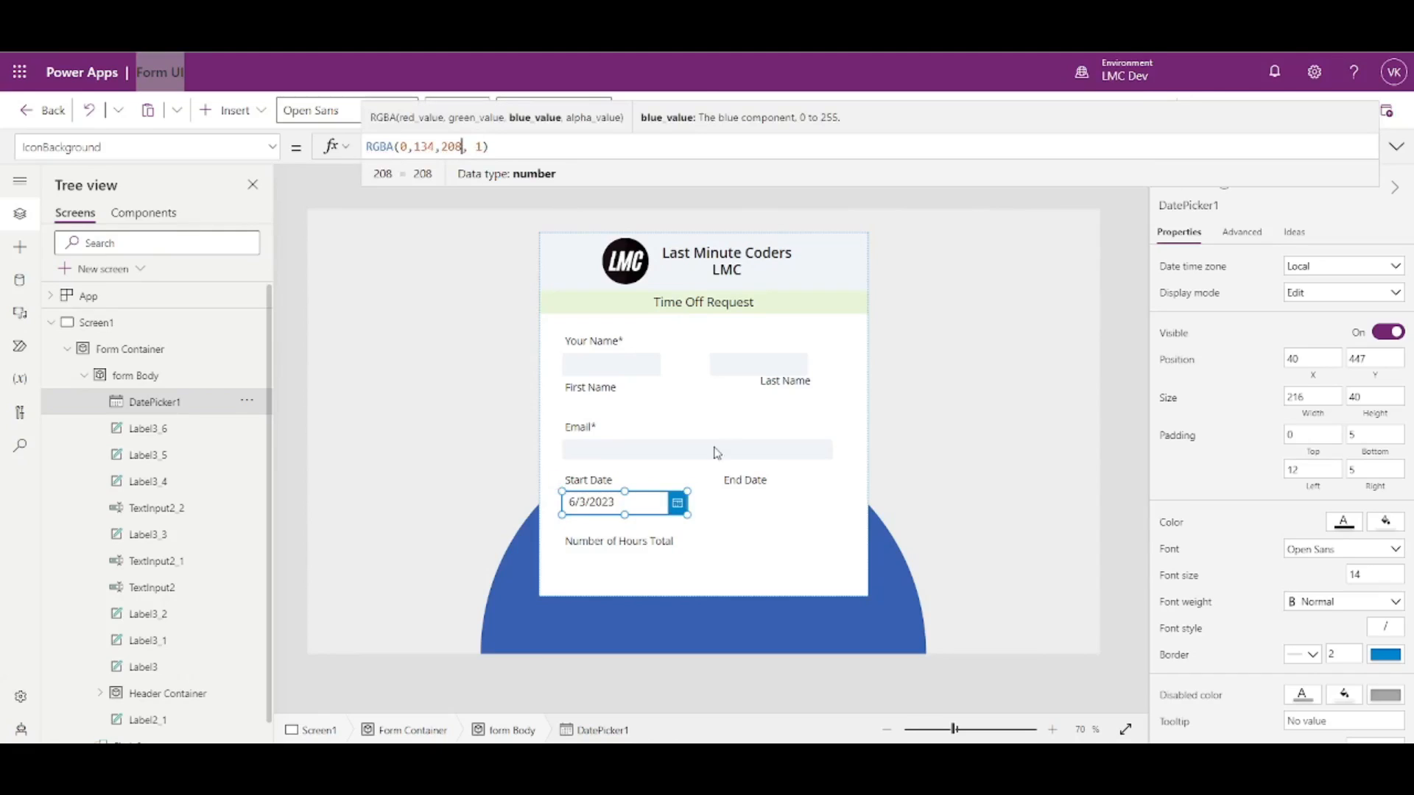
left_click(1116, 454)
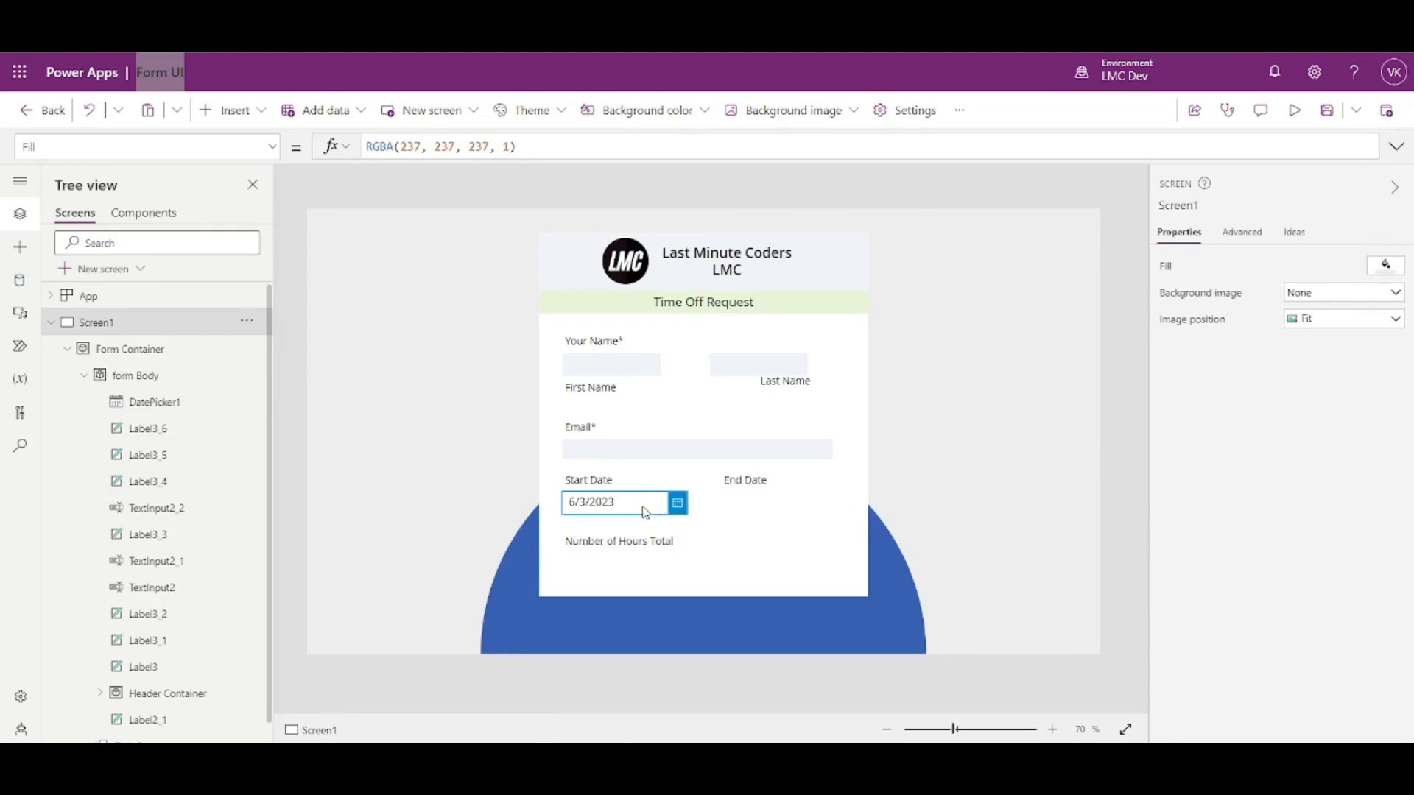
left_click(678, 504)
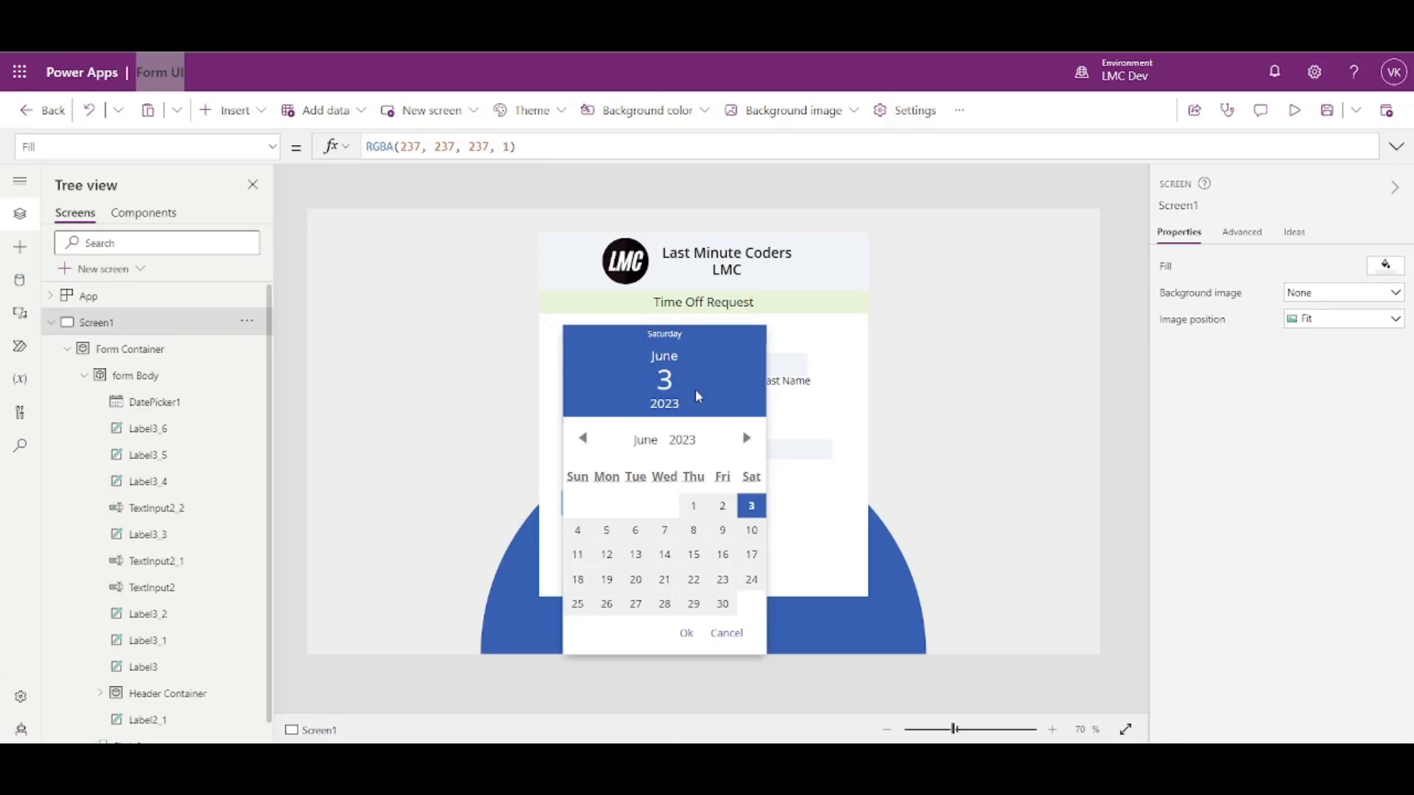
key("Escape")
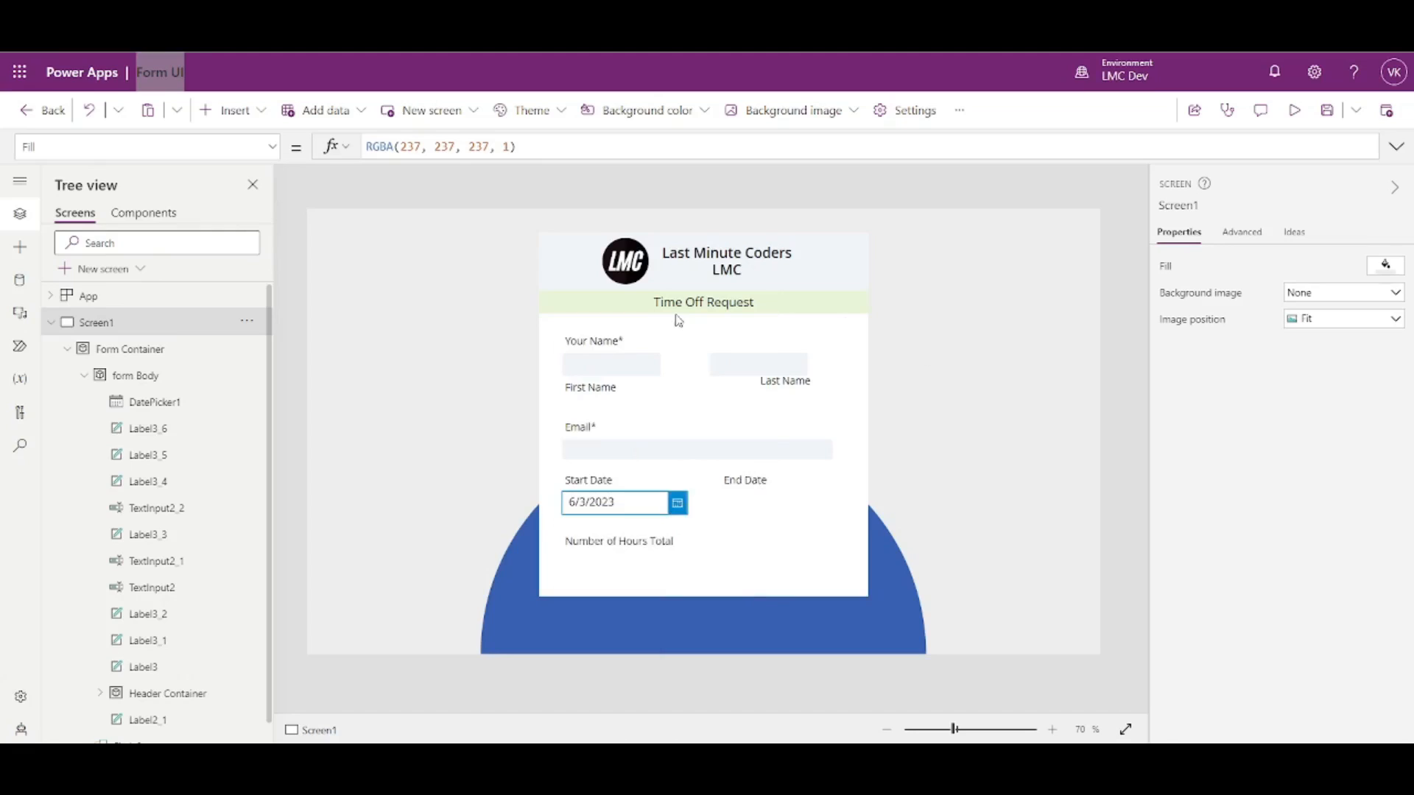
left_click(677, 503)
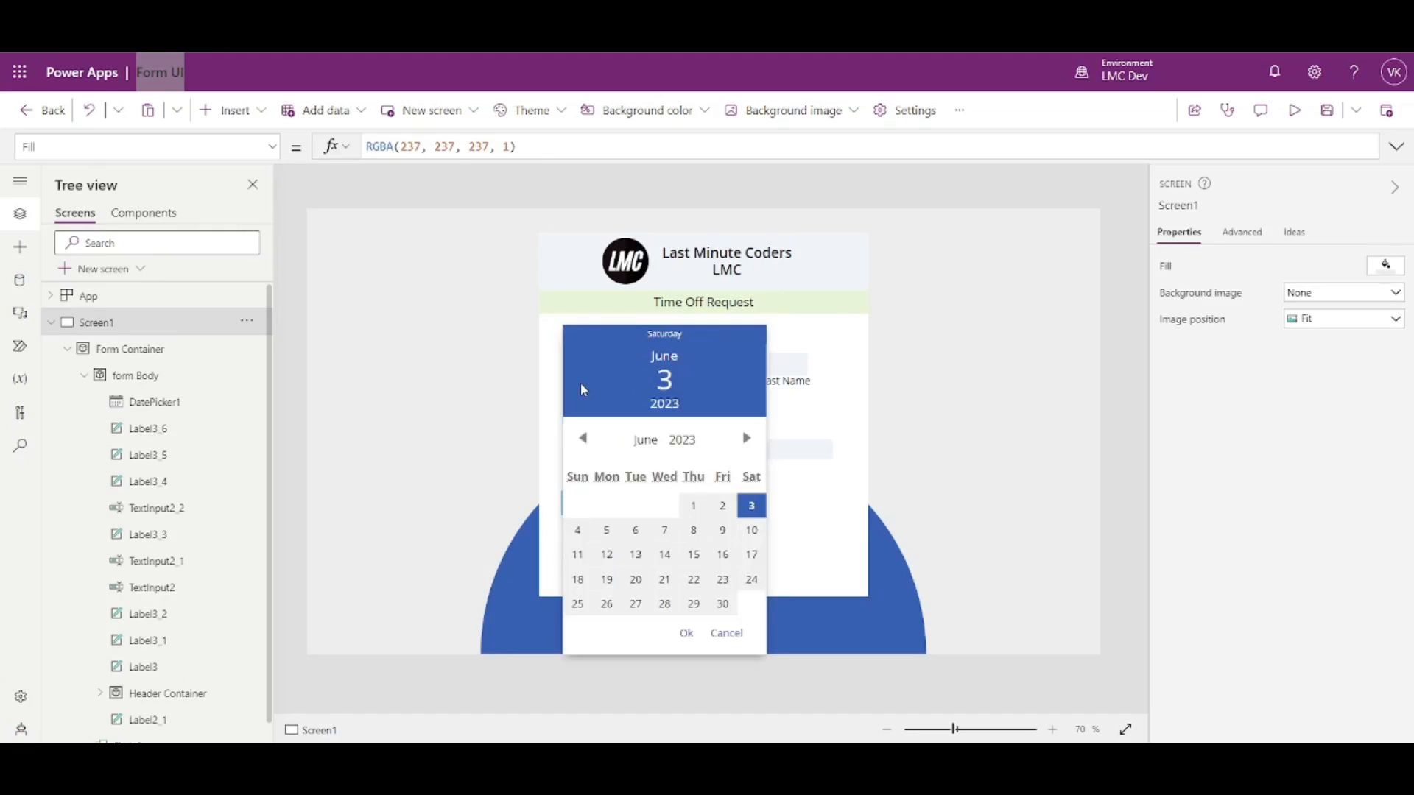
key("Escape")
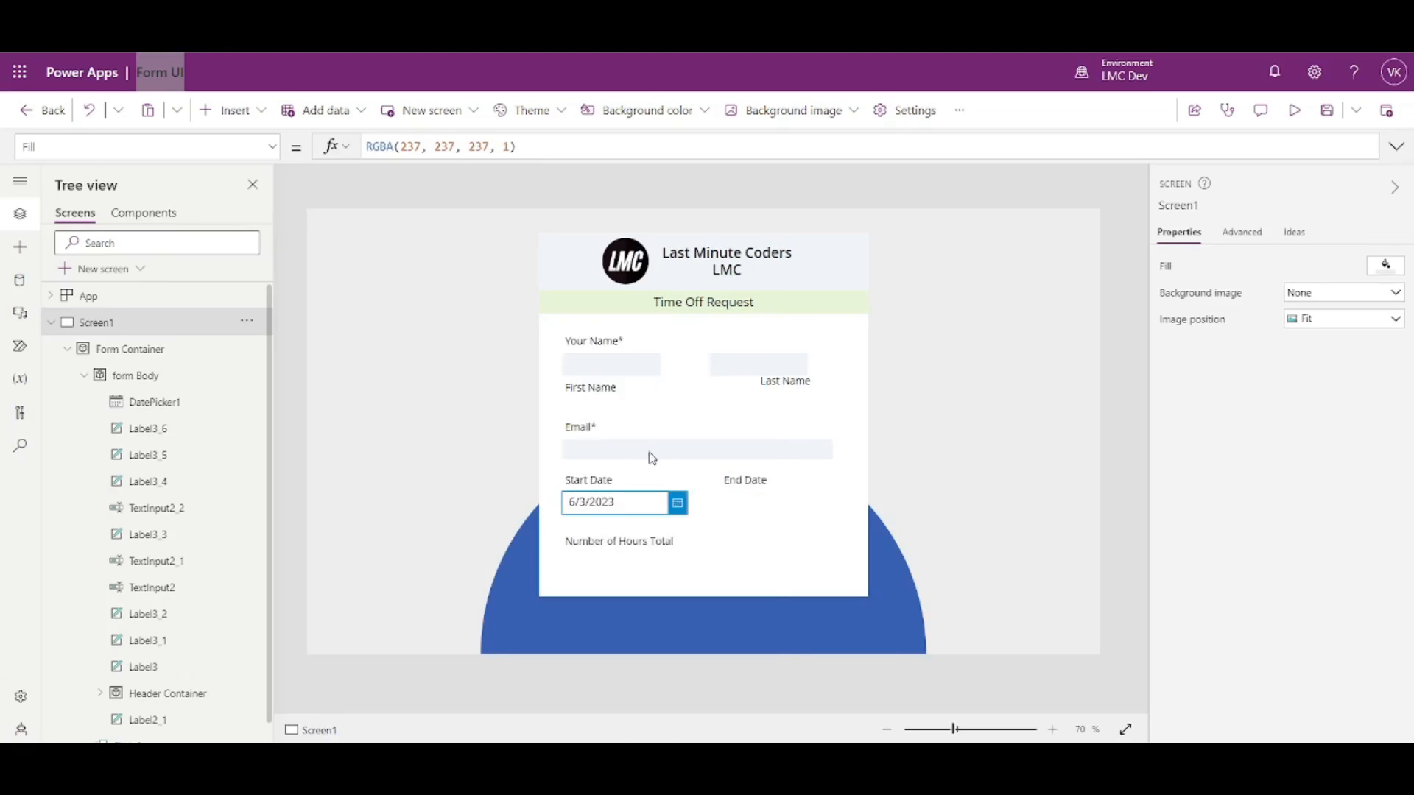
left_click(678, 503)
left_click(600, 389)
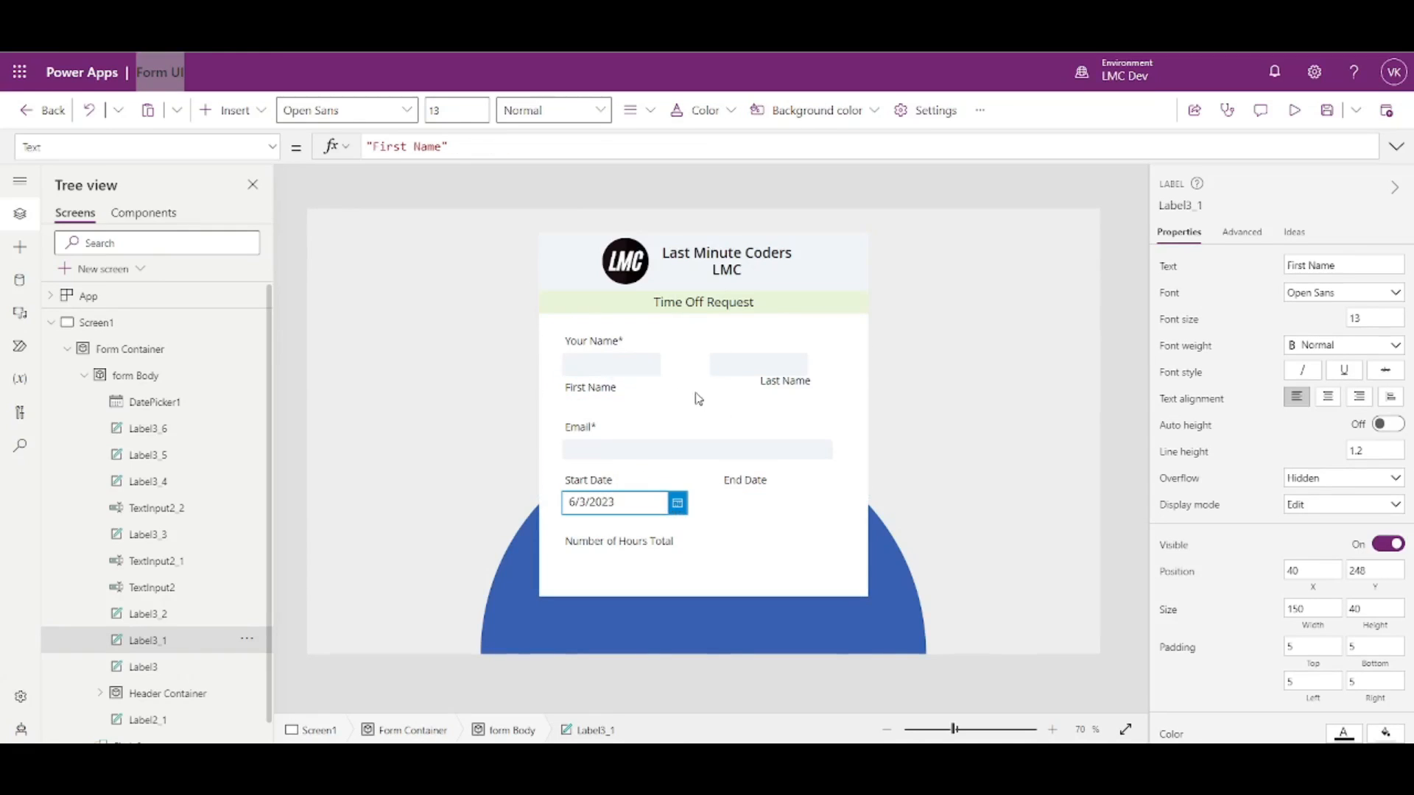
left_click(693, 437)
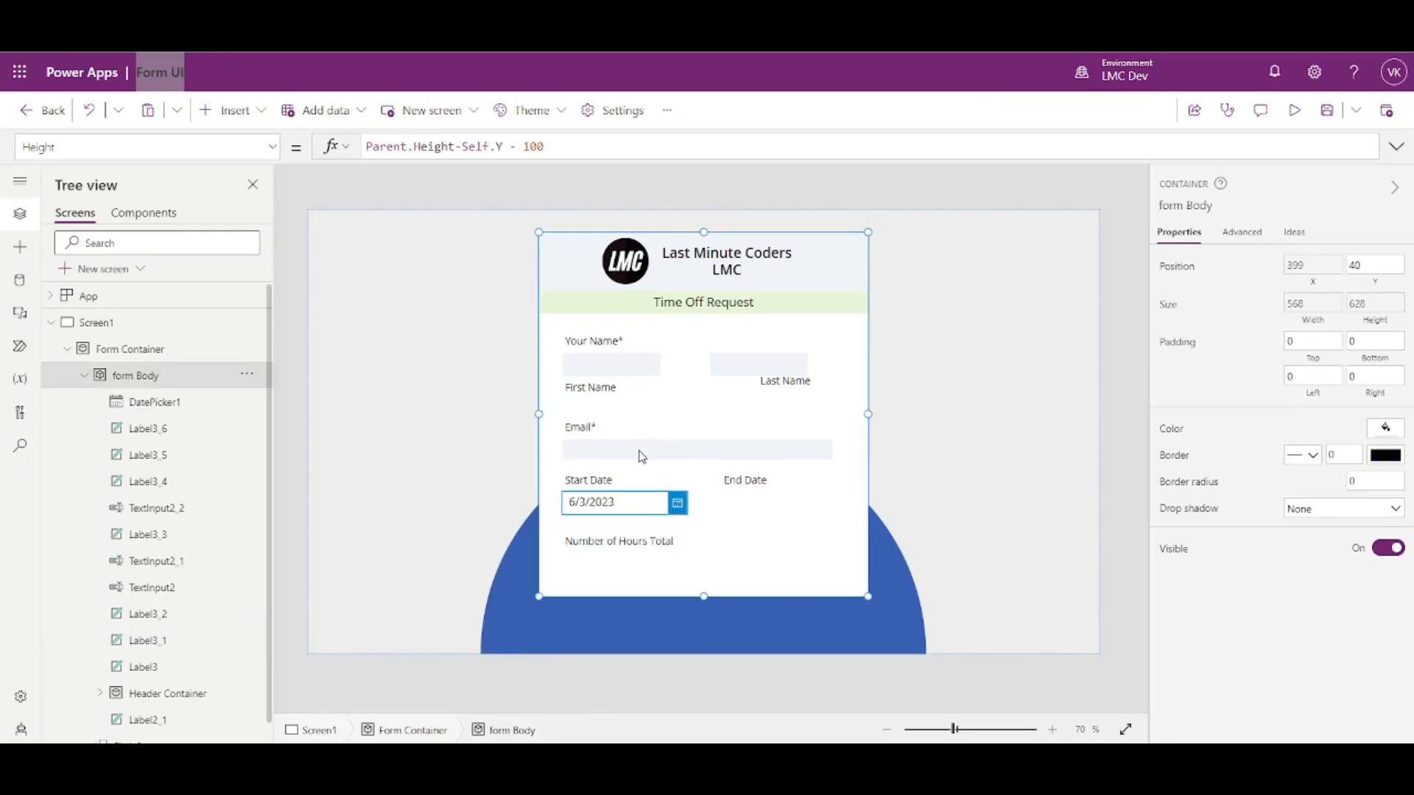
left_click(641, 450)
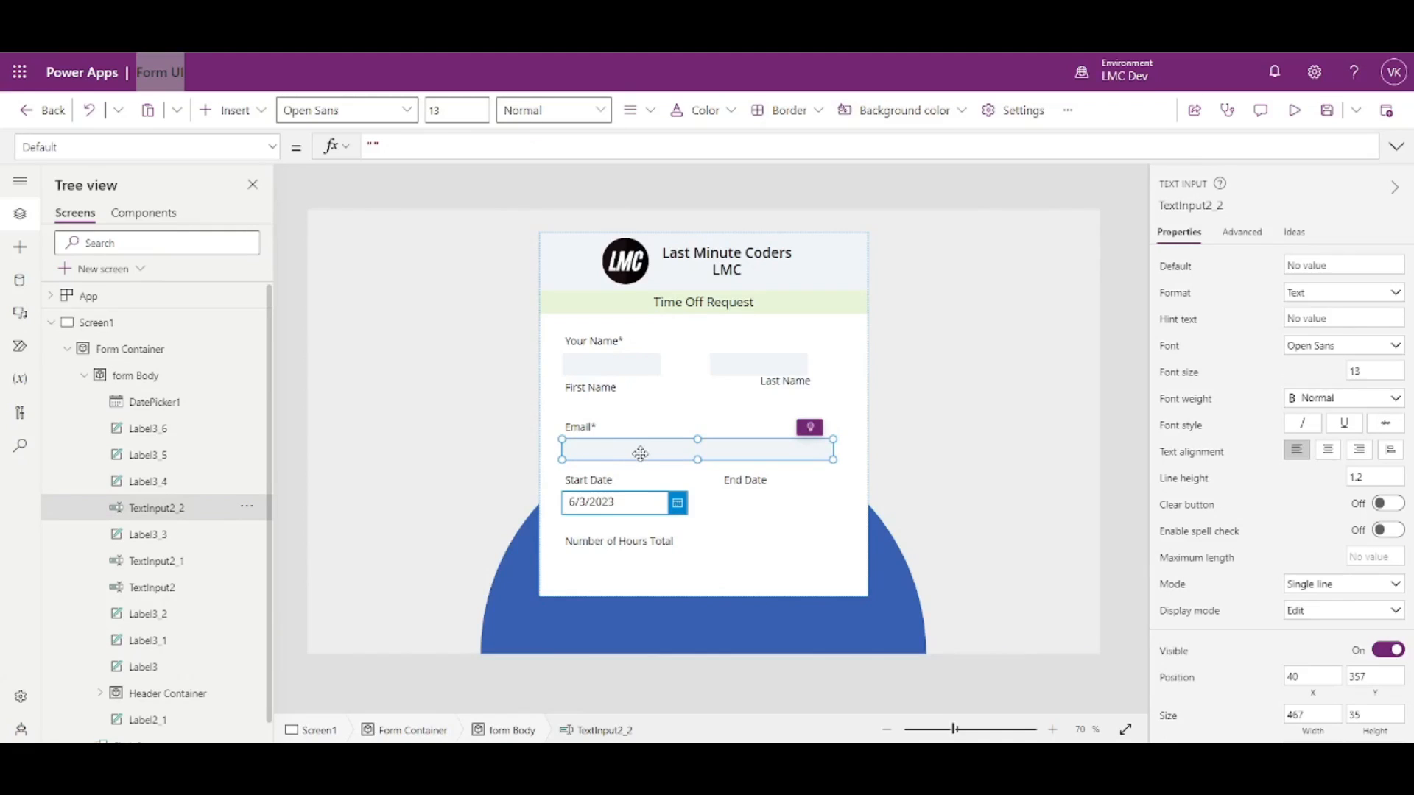
left_click(641, 457)
left_click(587, 358)
key("Tab")
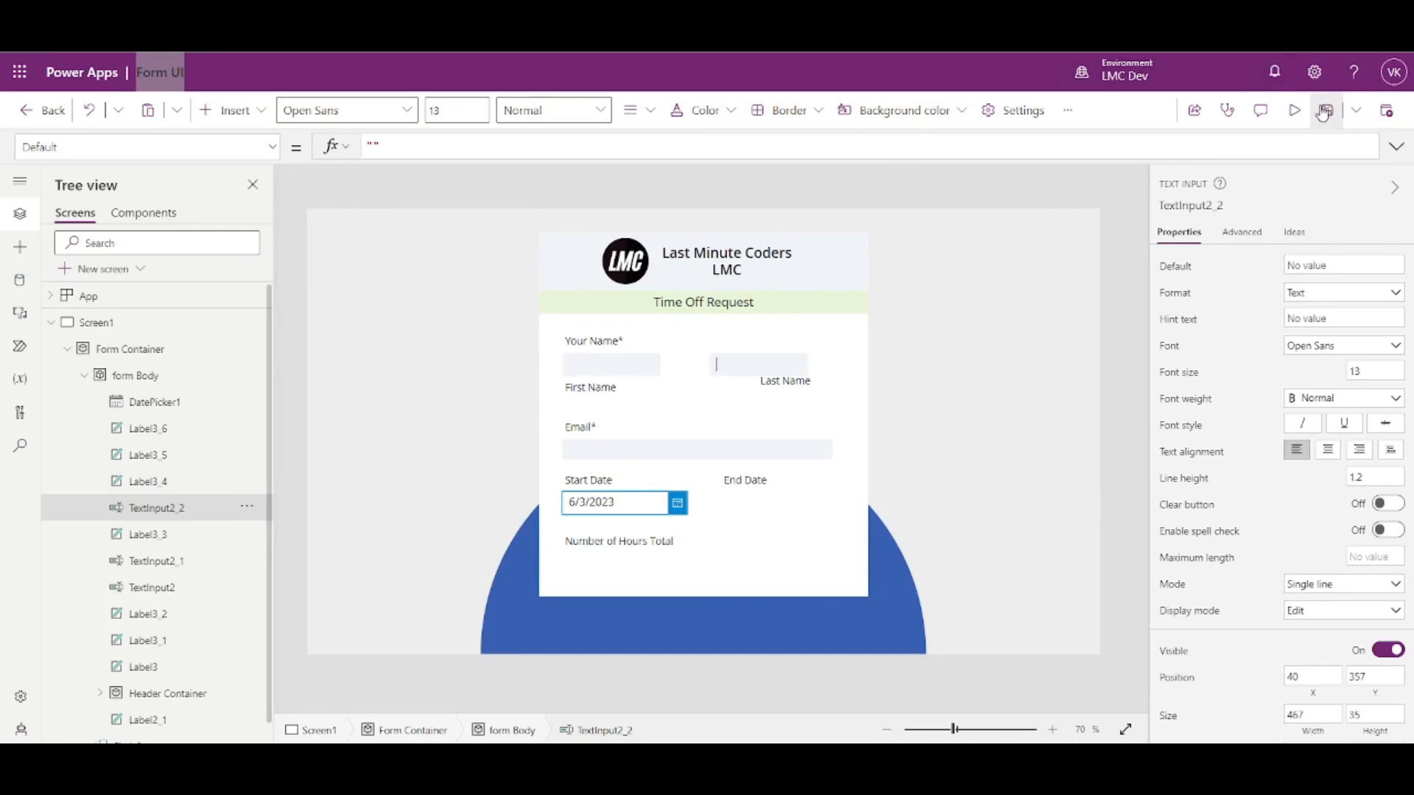
left_click(1294, 110)
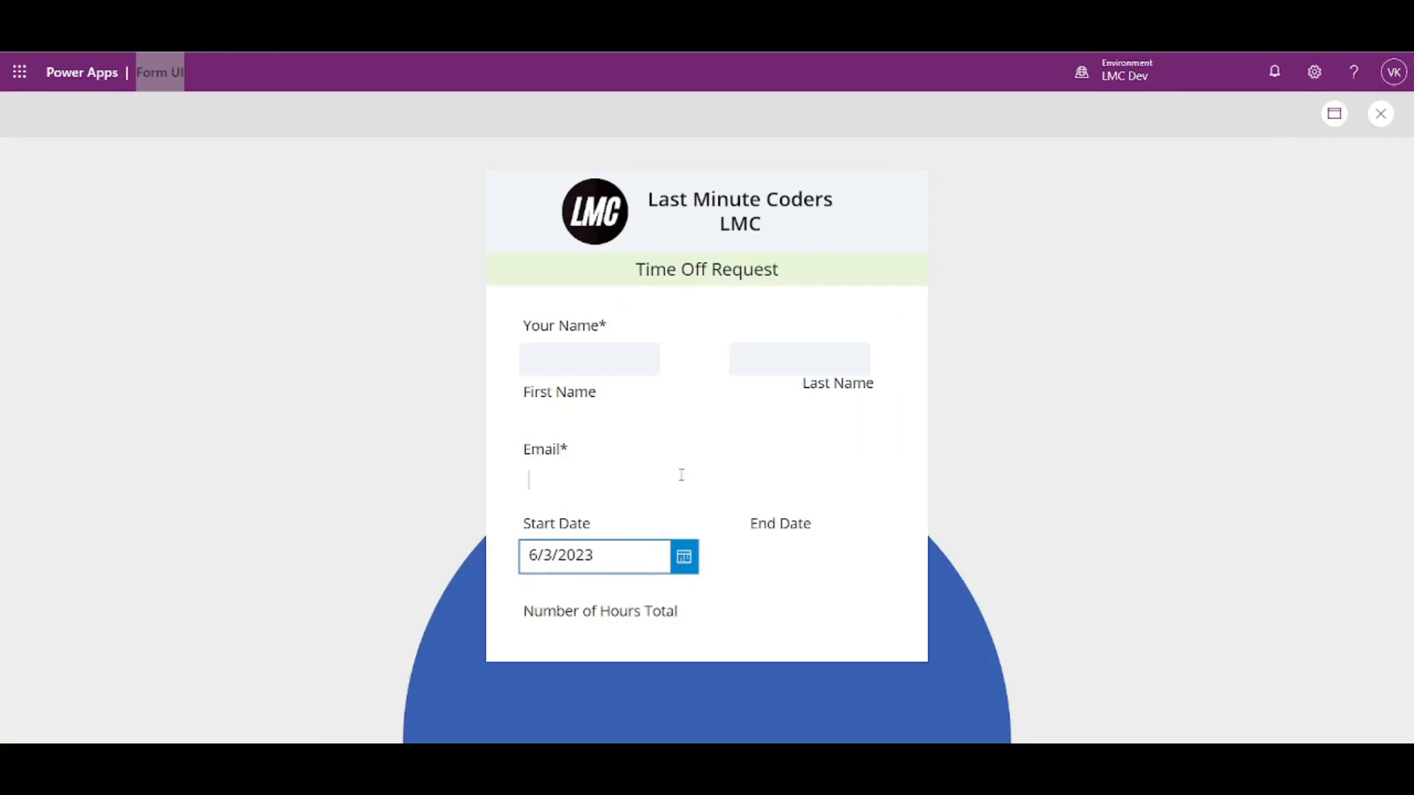
left_click(1379, 114)
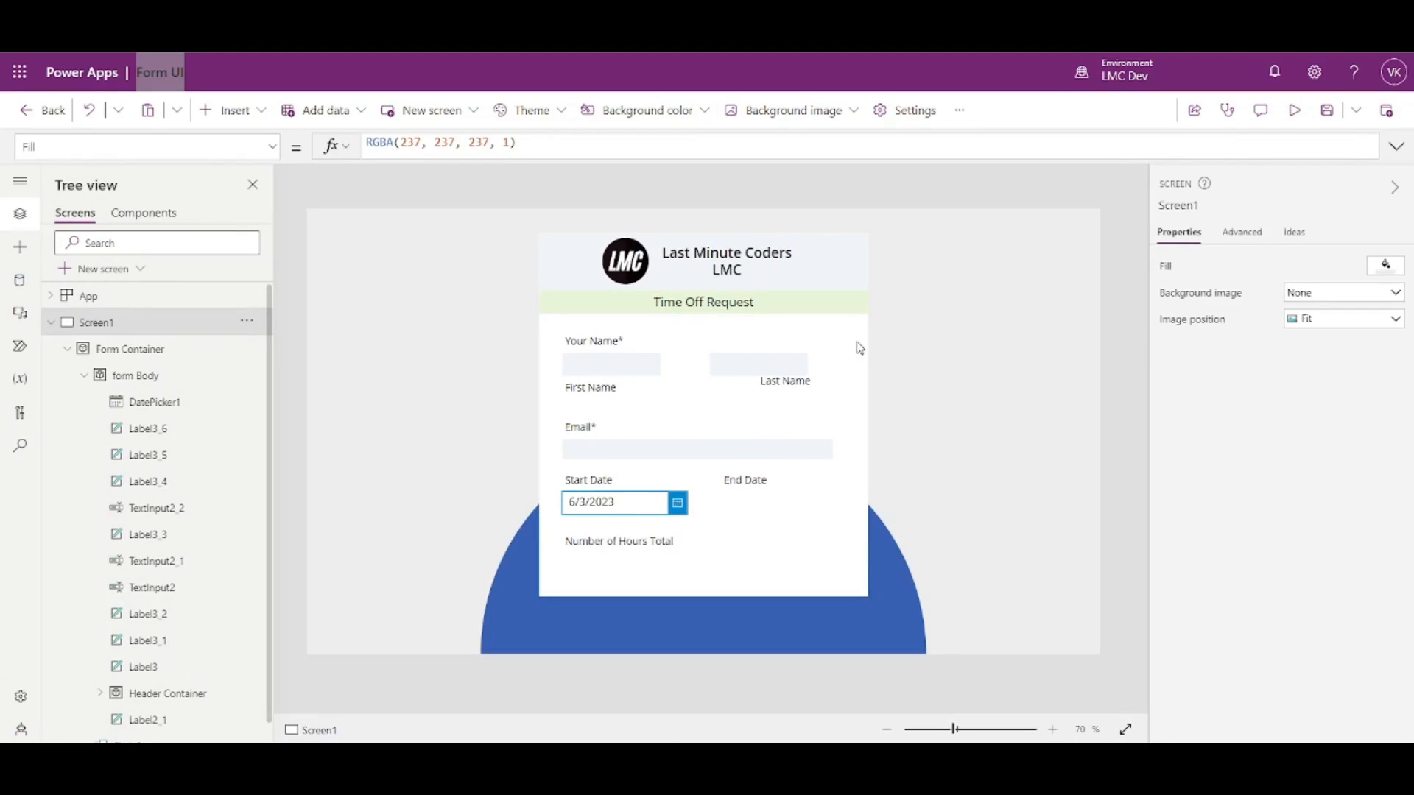
left_click(677, 505)
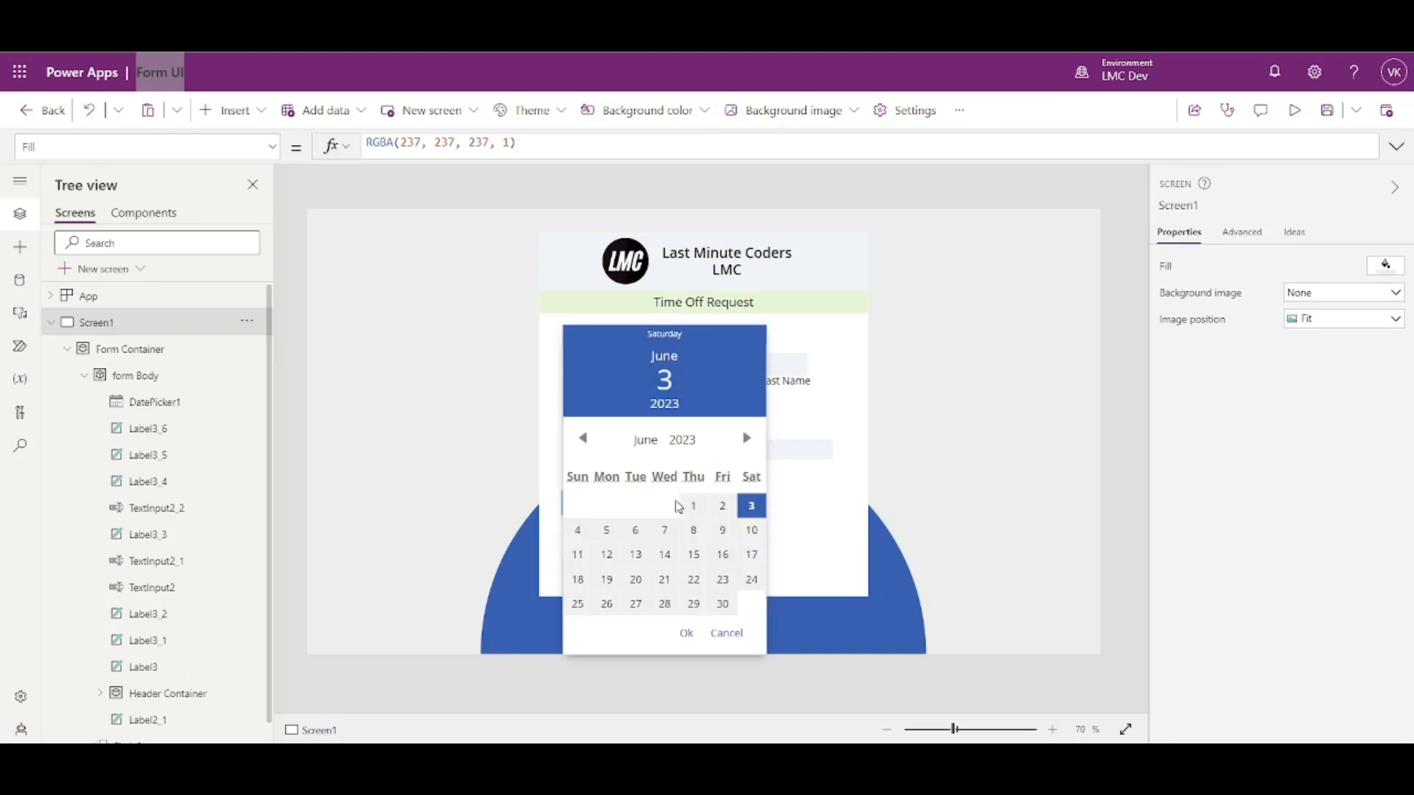
left_click(679, 507)
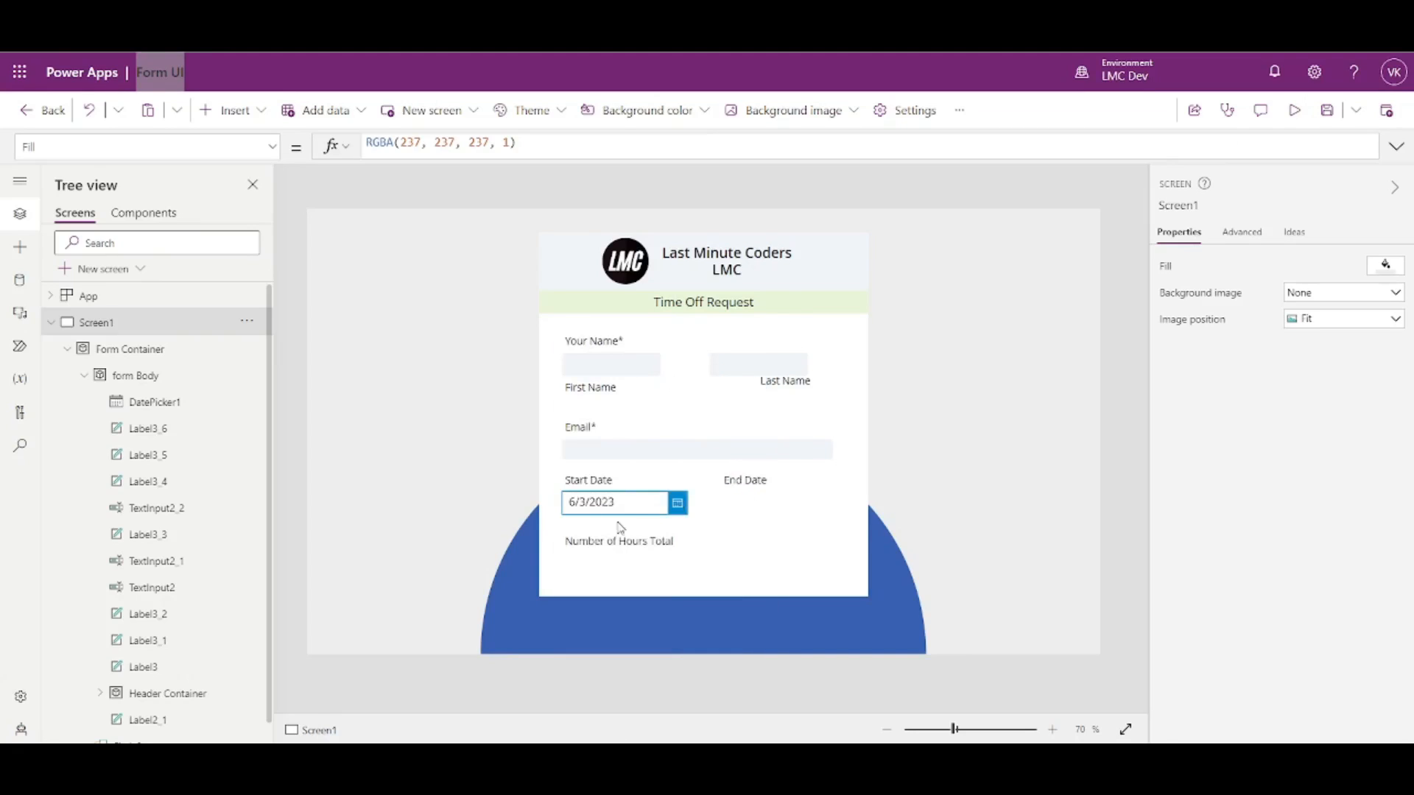
left_click(677, 505)
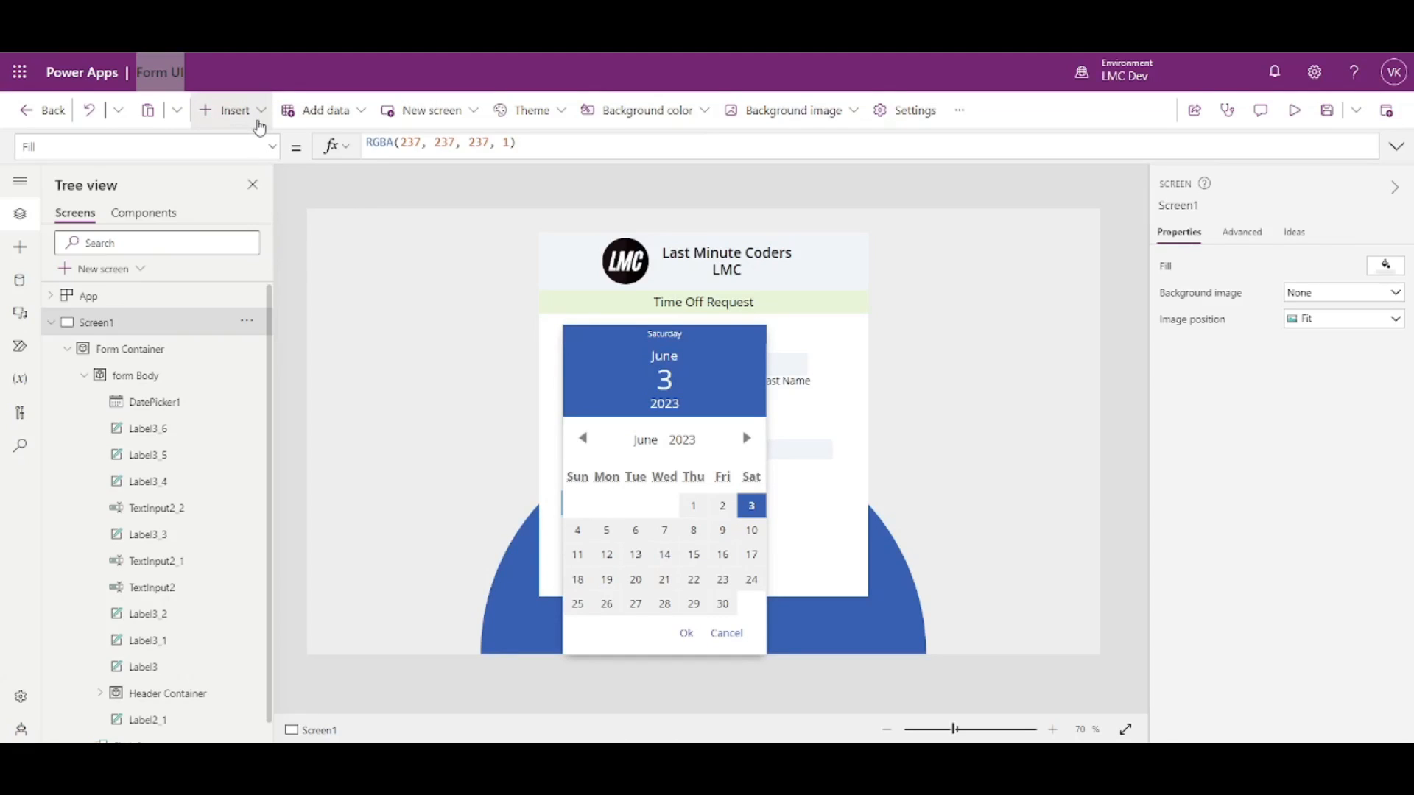
left_click(259, 128)
left_click(259, 128)
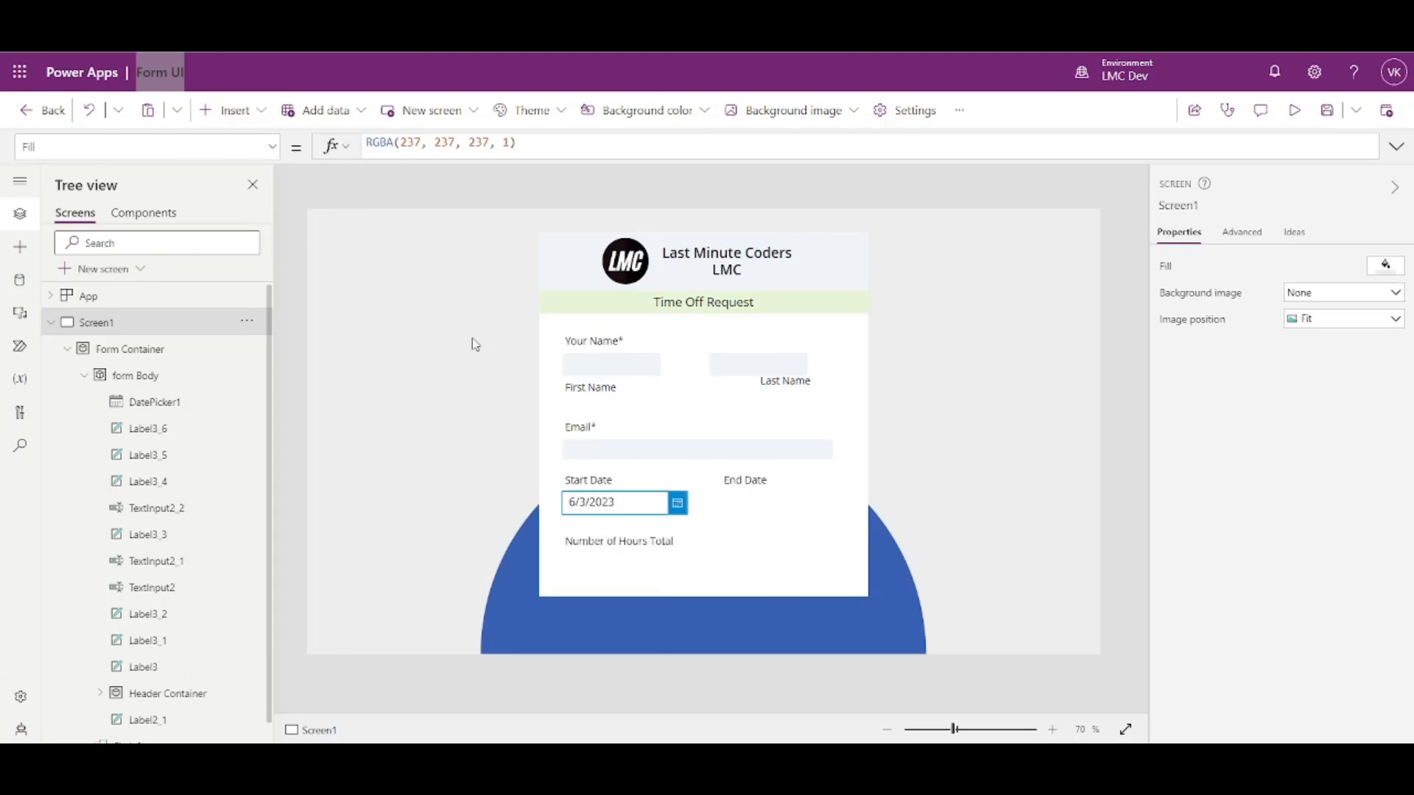
left_click(559, 125)
left_click(558, 125)
left_click(558, 126)
scroll(663, 294, "down", 3)
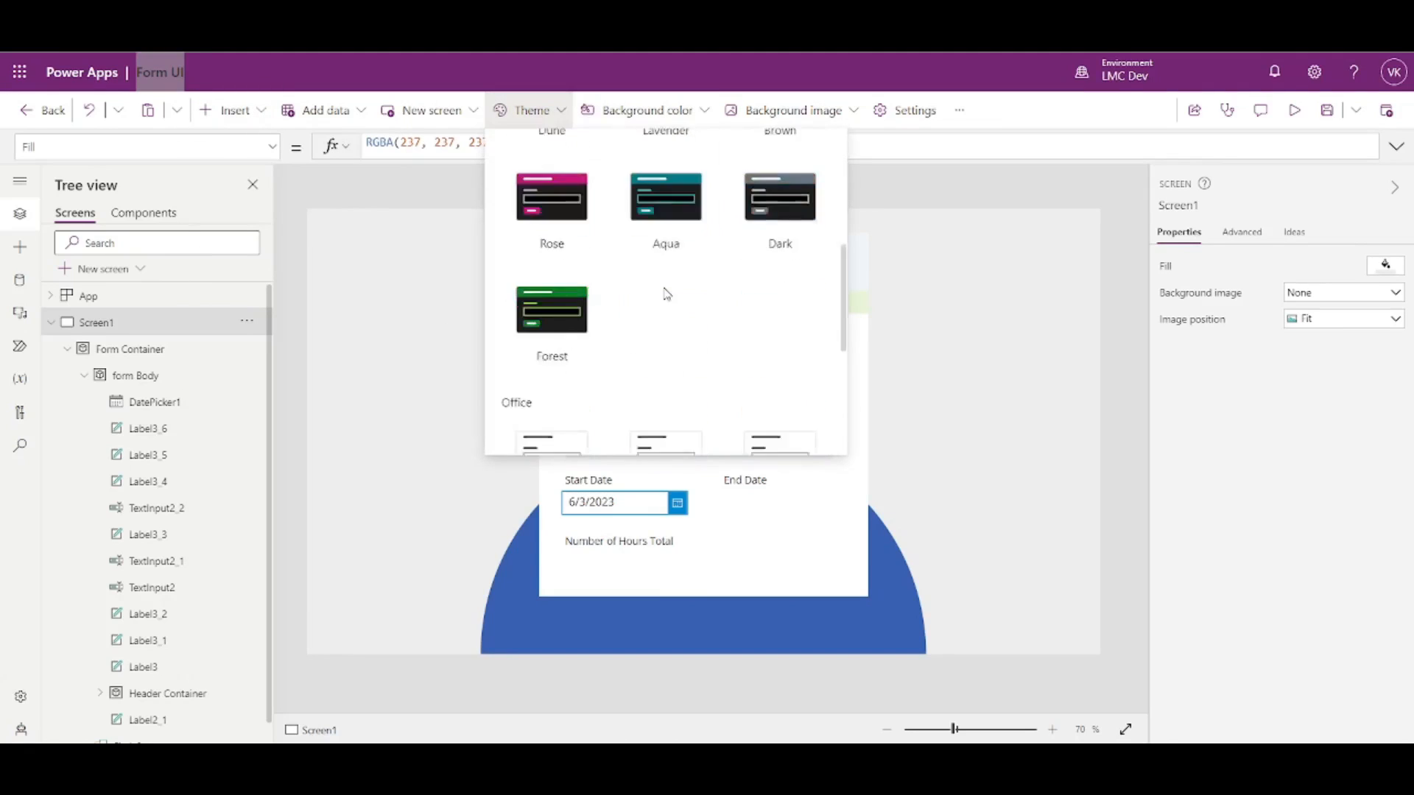
scroll(663, 298, "up", 3)
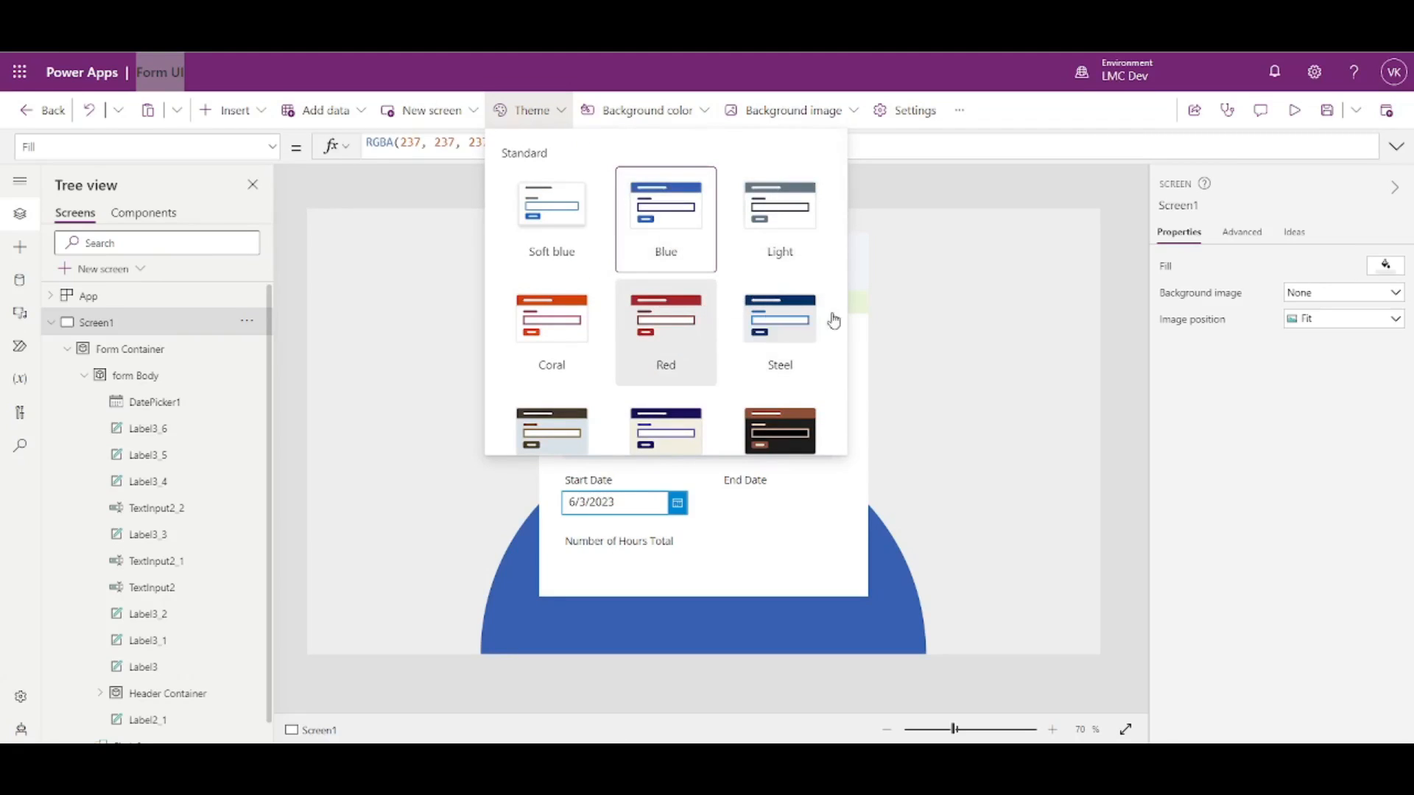
left_click(1134, 355)
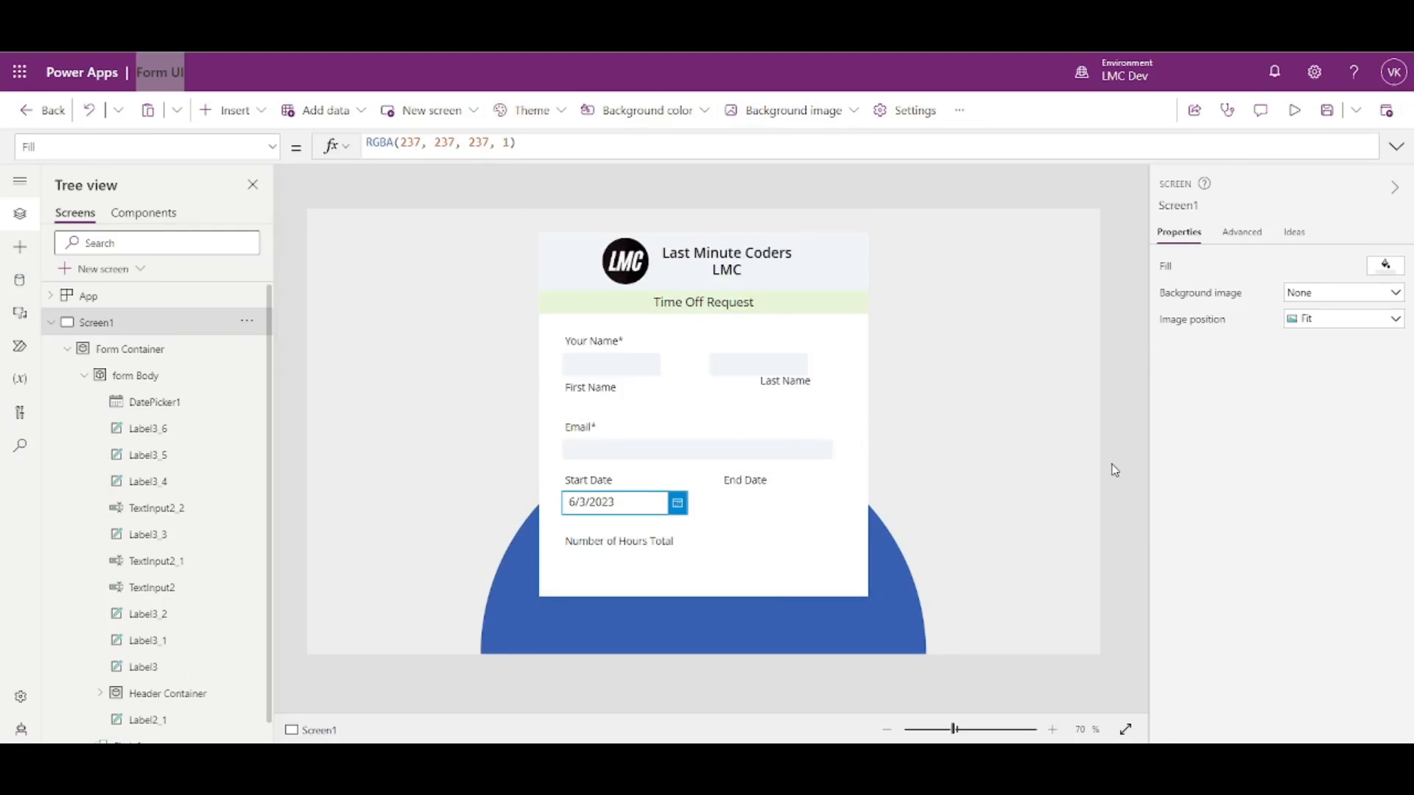
left_click(520, 112)
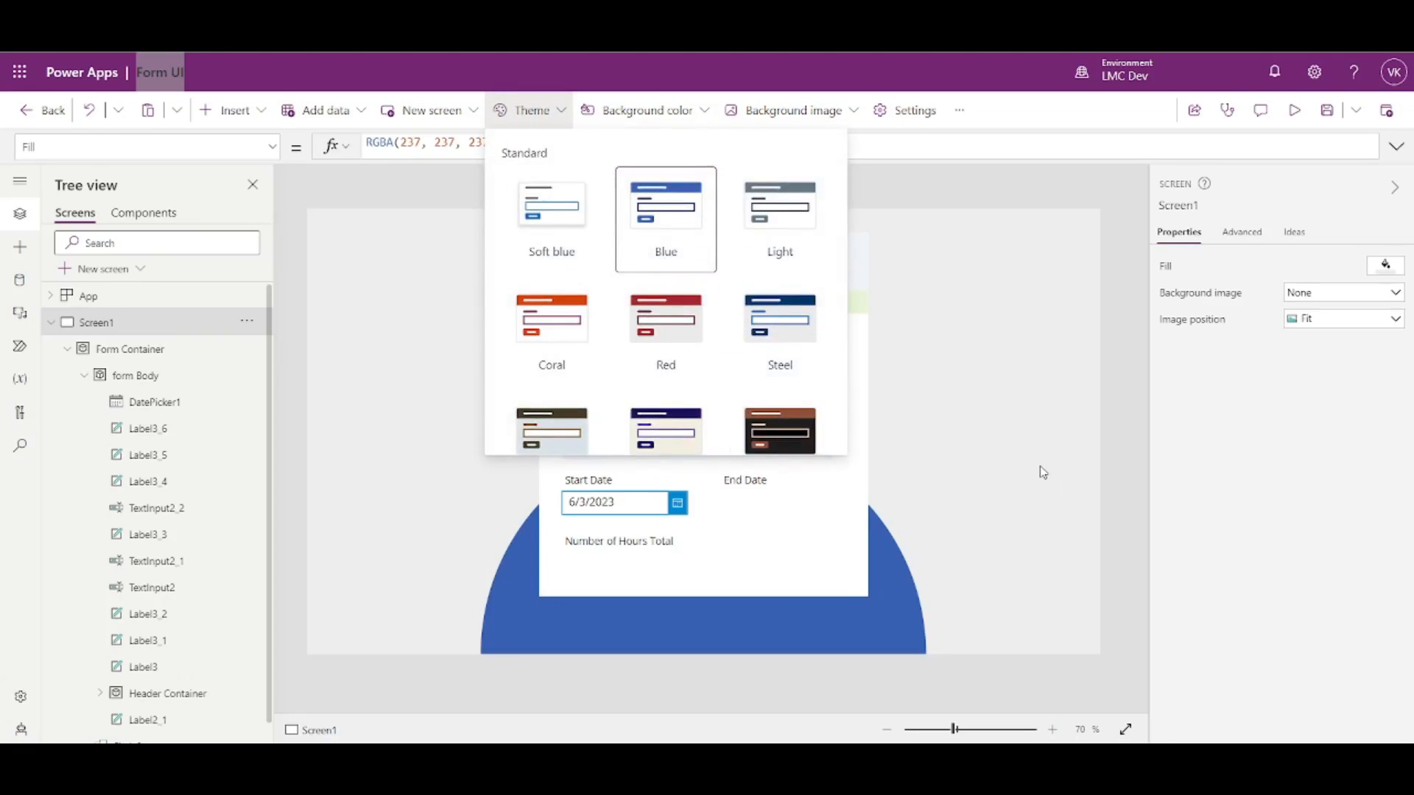
left_click(1114, 493)
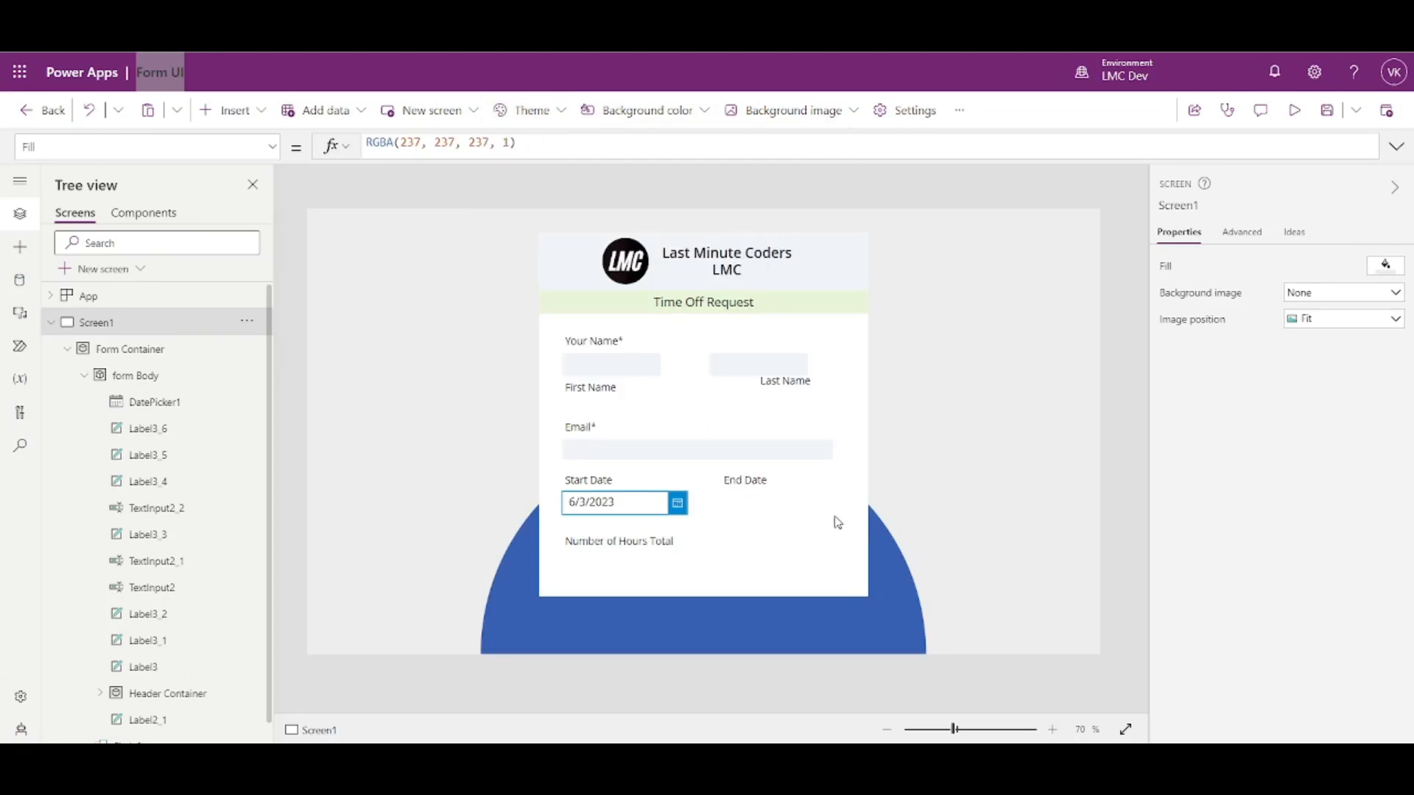
left_click(676, 505)
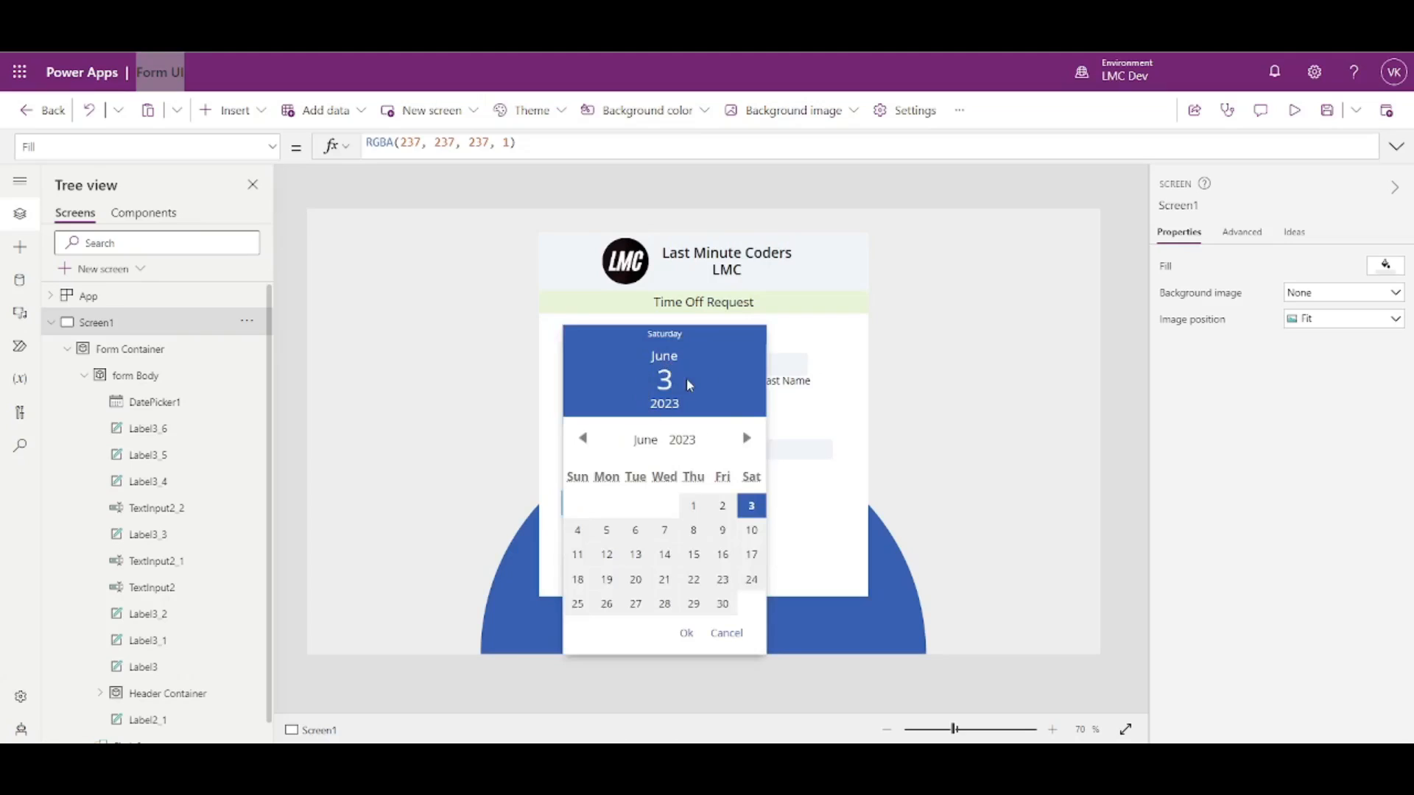
left_click(1017, 460)
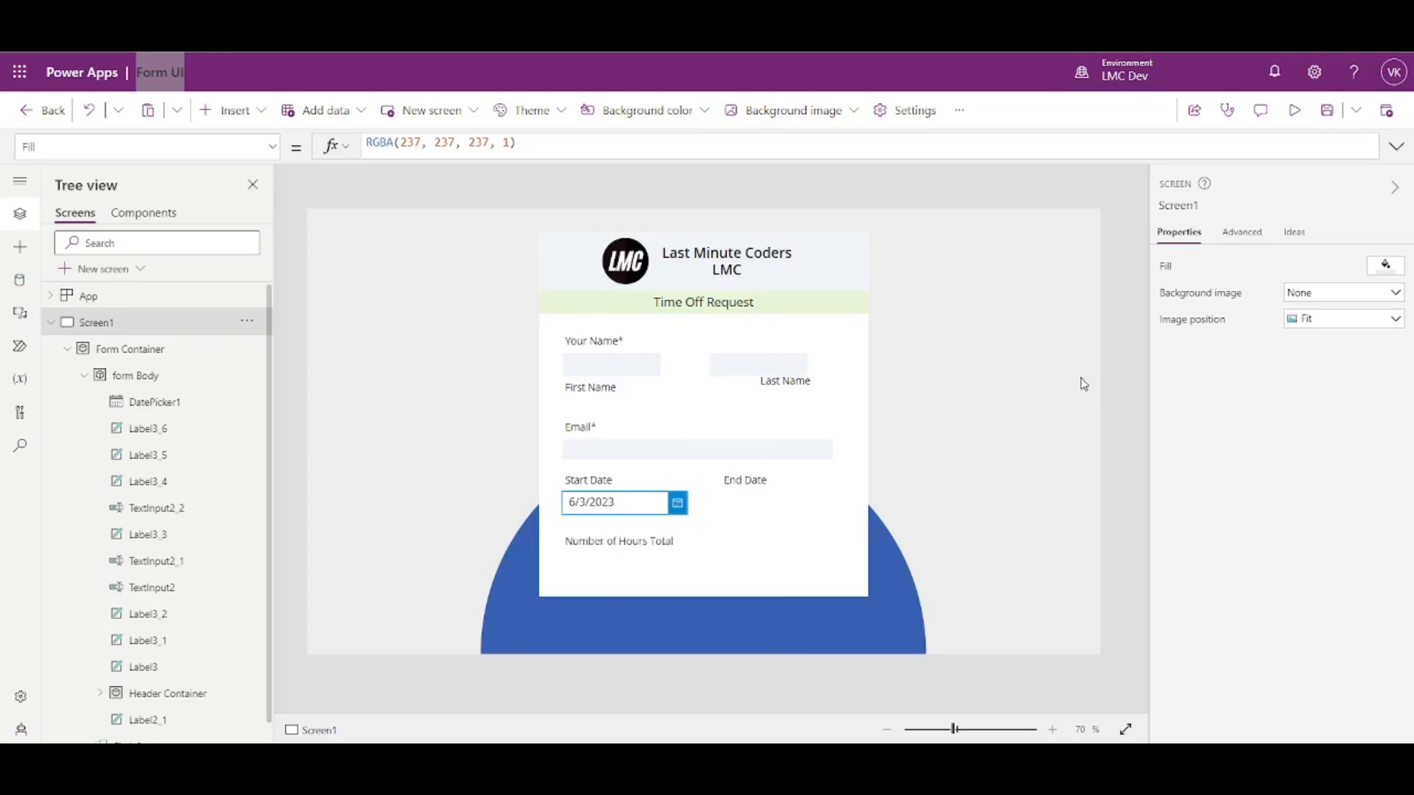
left_click(676, 504)
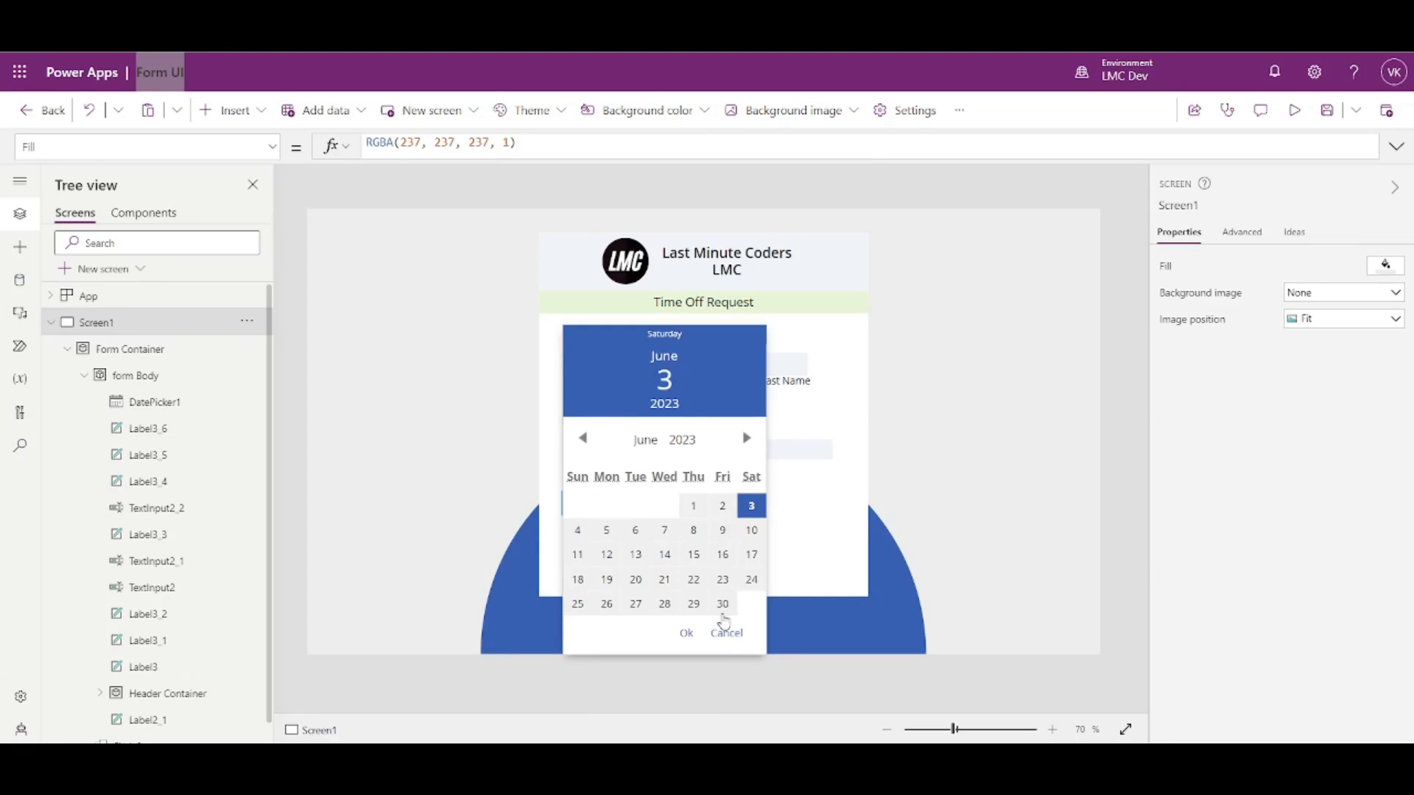
left_click(824, 435)
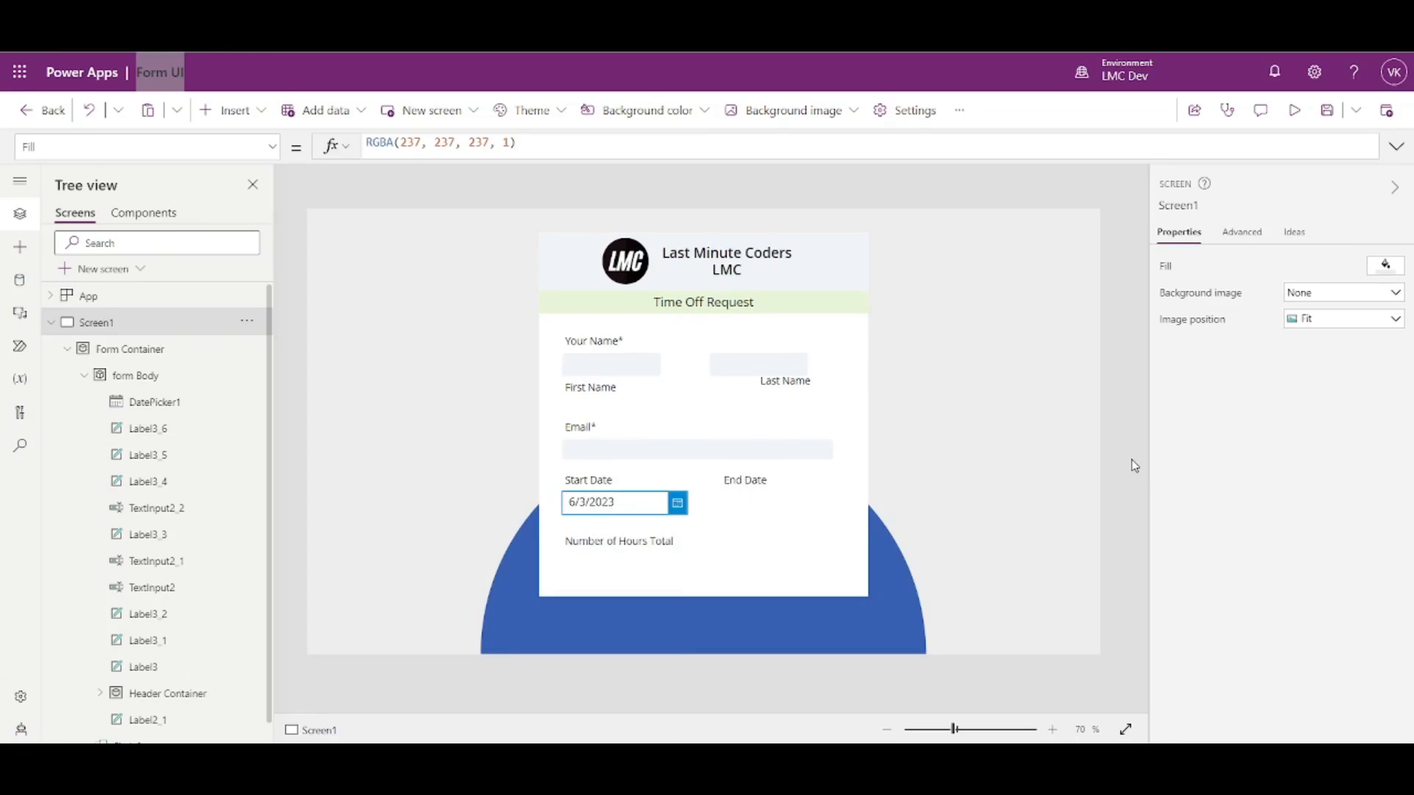
- Shrink the Start Date picker slightly and place a copy of it beside End Date
left_click(644, 503)
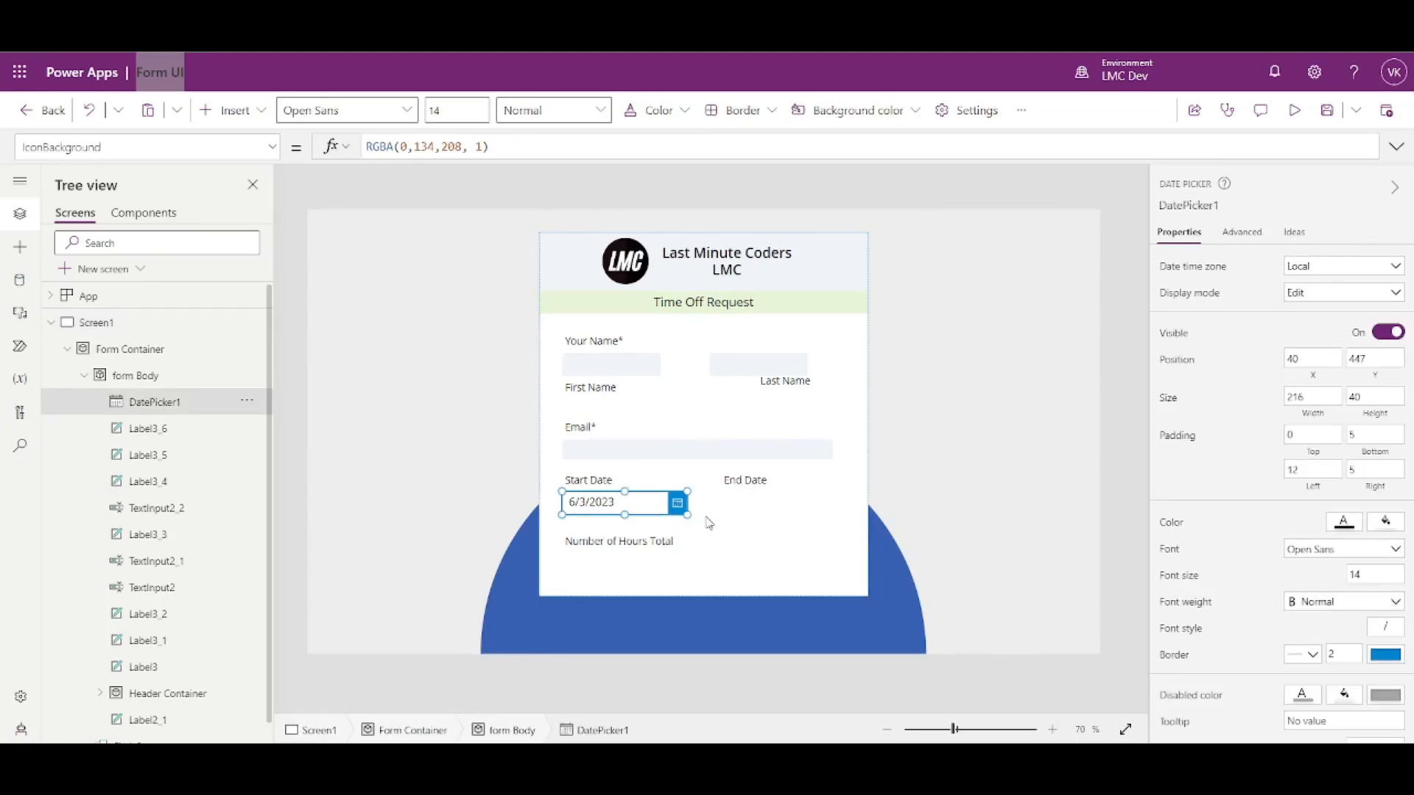
left_click_drag(688, 514, 677, 511)
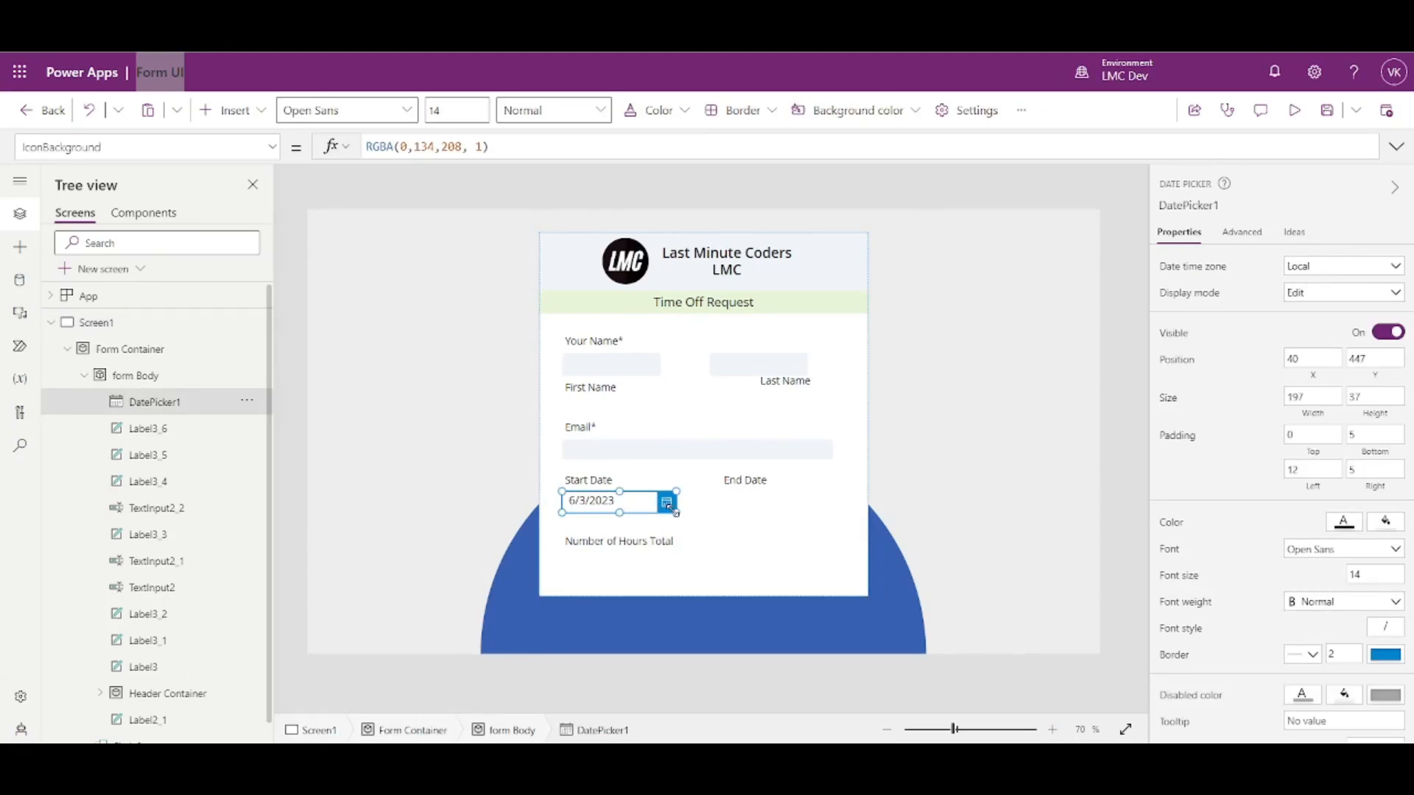
key("ctrl+c")
key("ctrl+v")
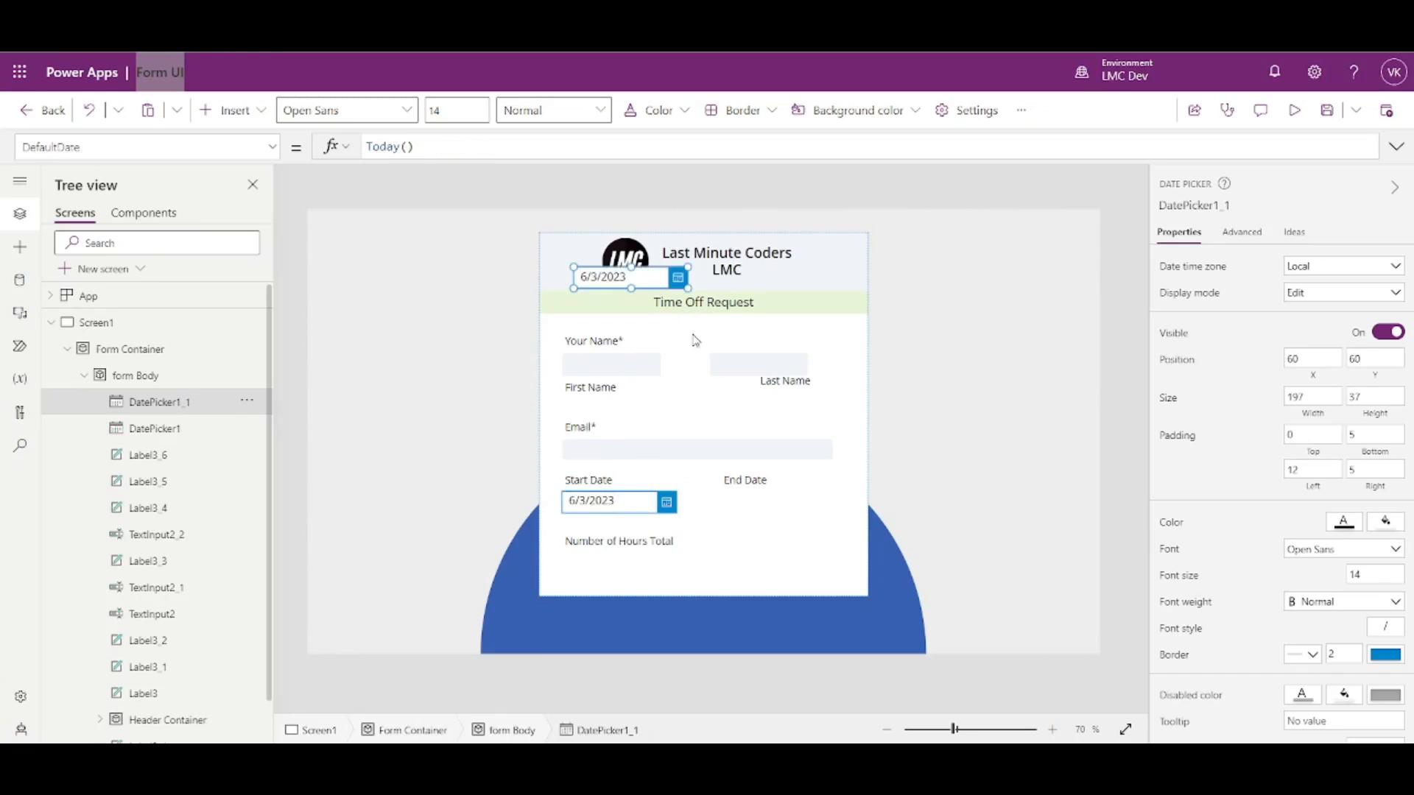
left_click_drag(649, 277, 795, 500)
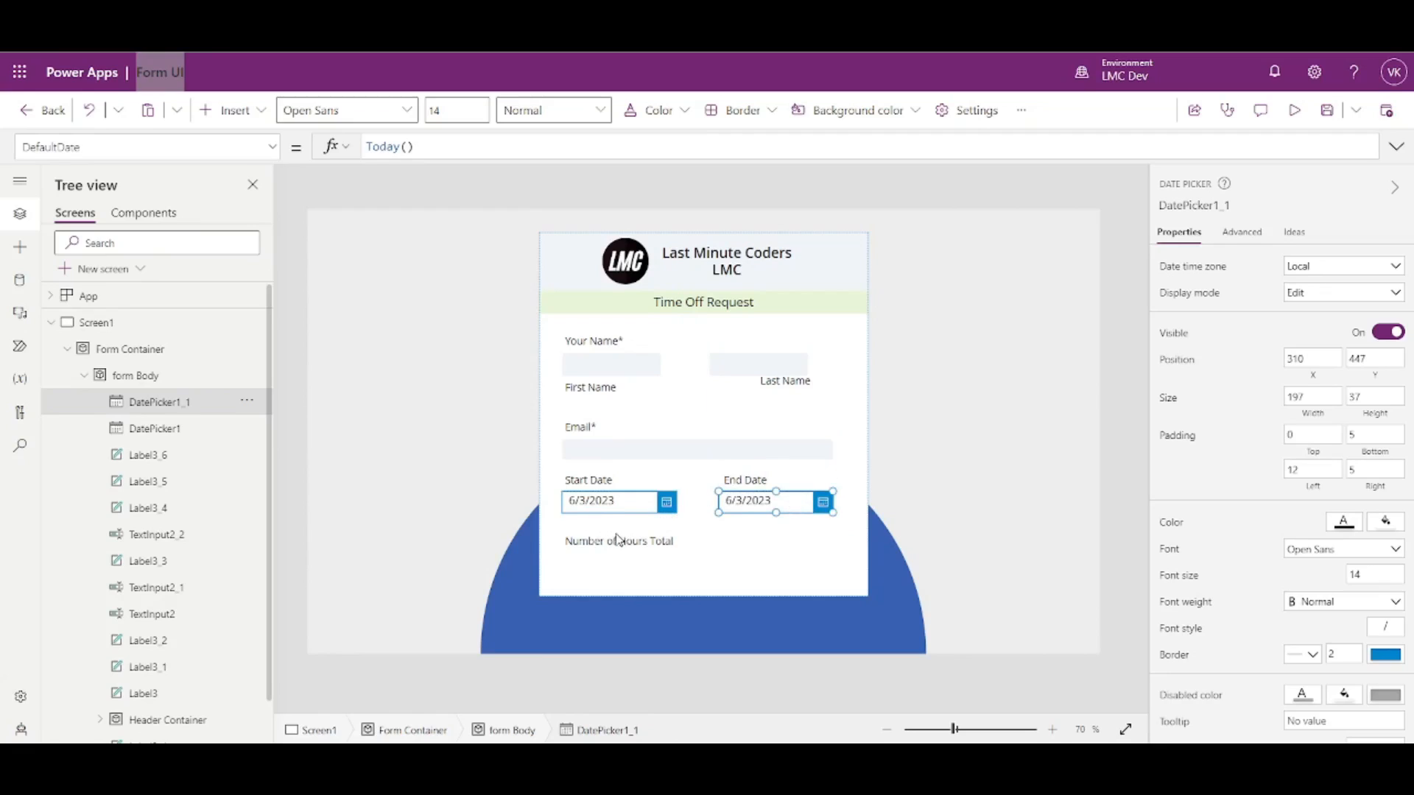
- Remove the Today() formula from the Start Date picker's DefaultDate property
left_click(602, 508)
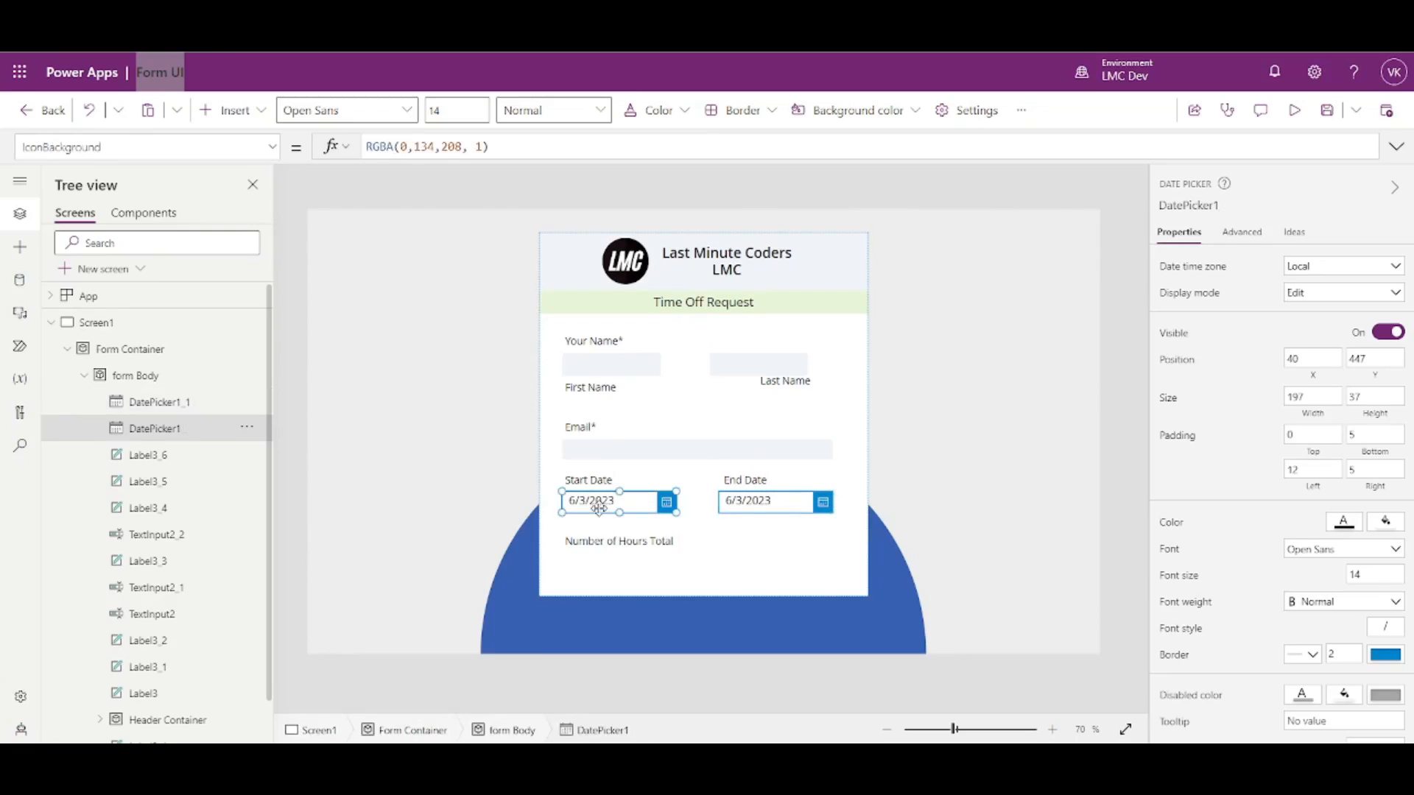
left_click(272, 150)
scroll(180, 339, "up", 10)
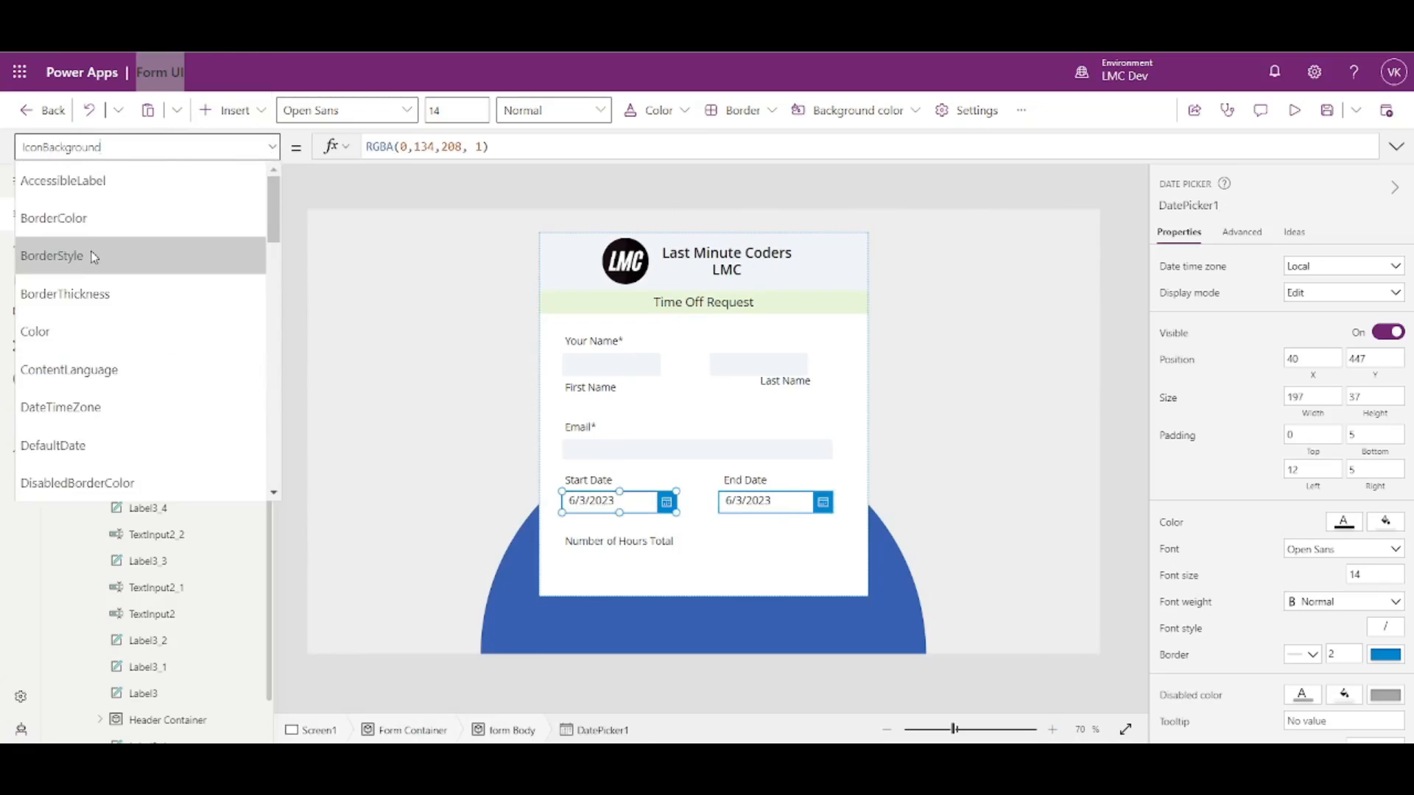
left_click(81, 446)
left_click_drag(421, 148, 332, 159)
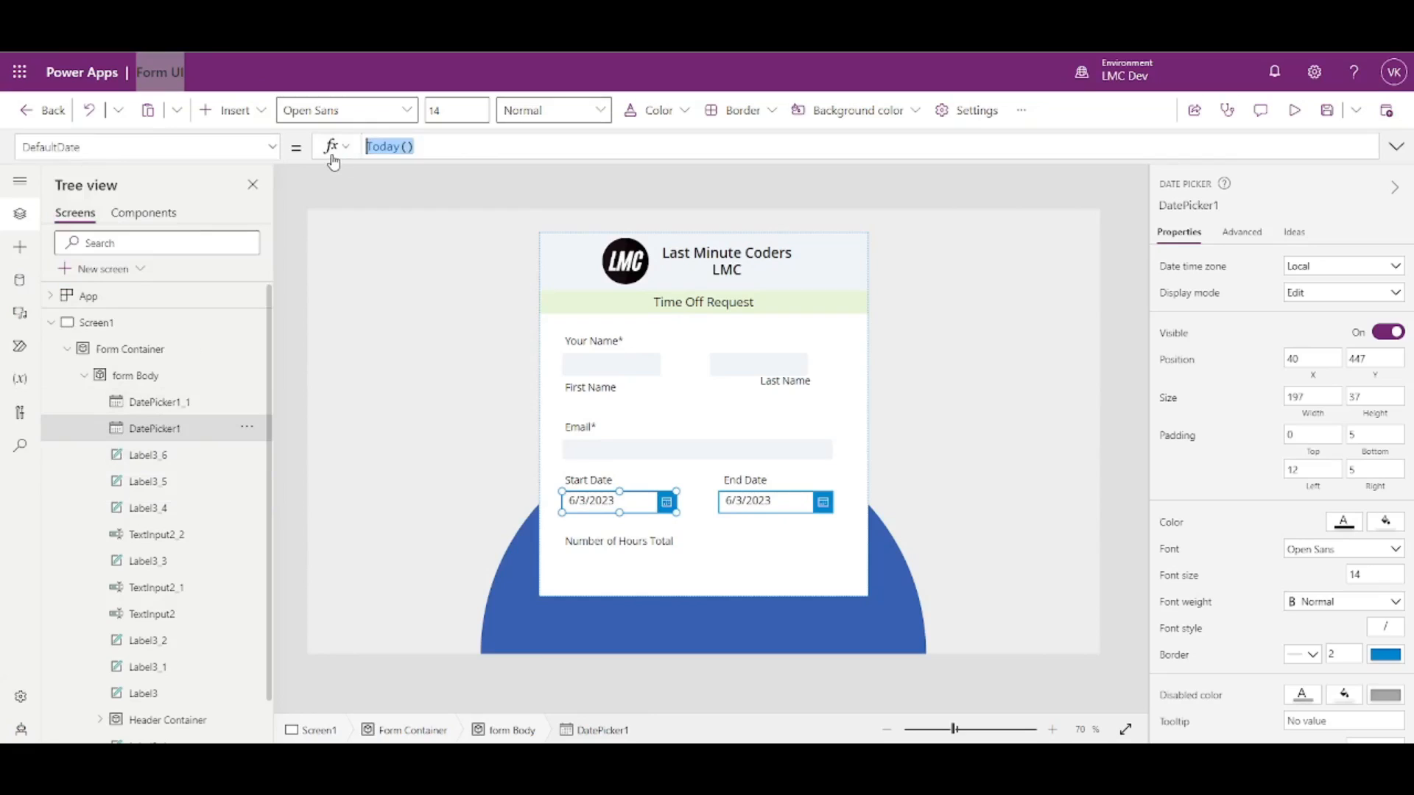
key("Delete")
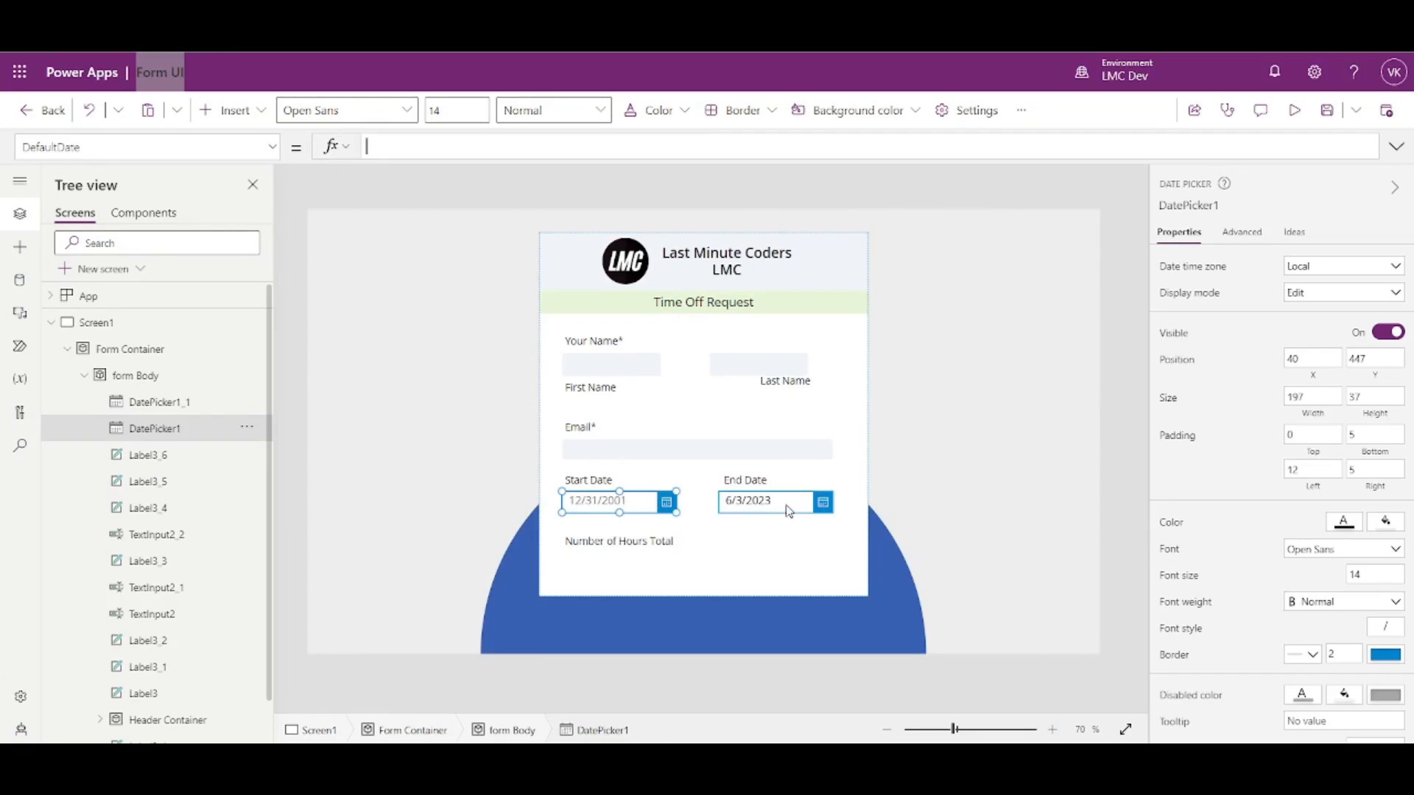
- Clear the End Date picker's DefaultDate formula so it is blank too
left_click(787, 505)
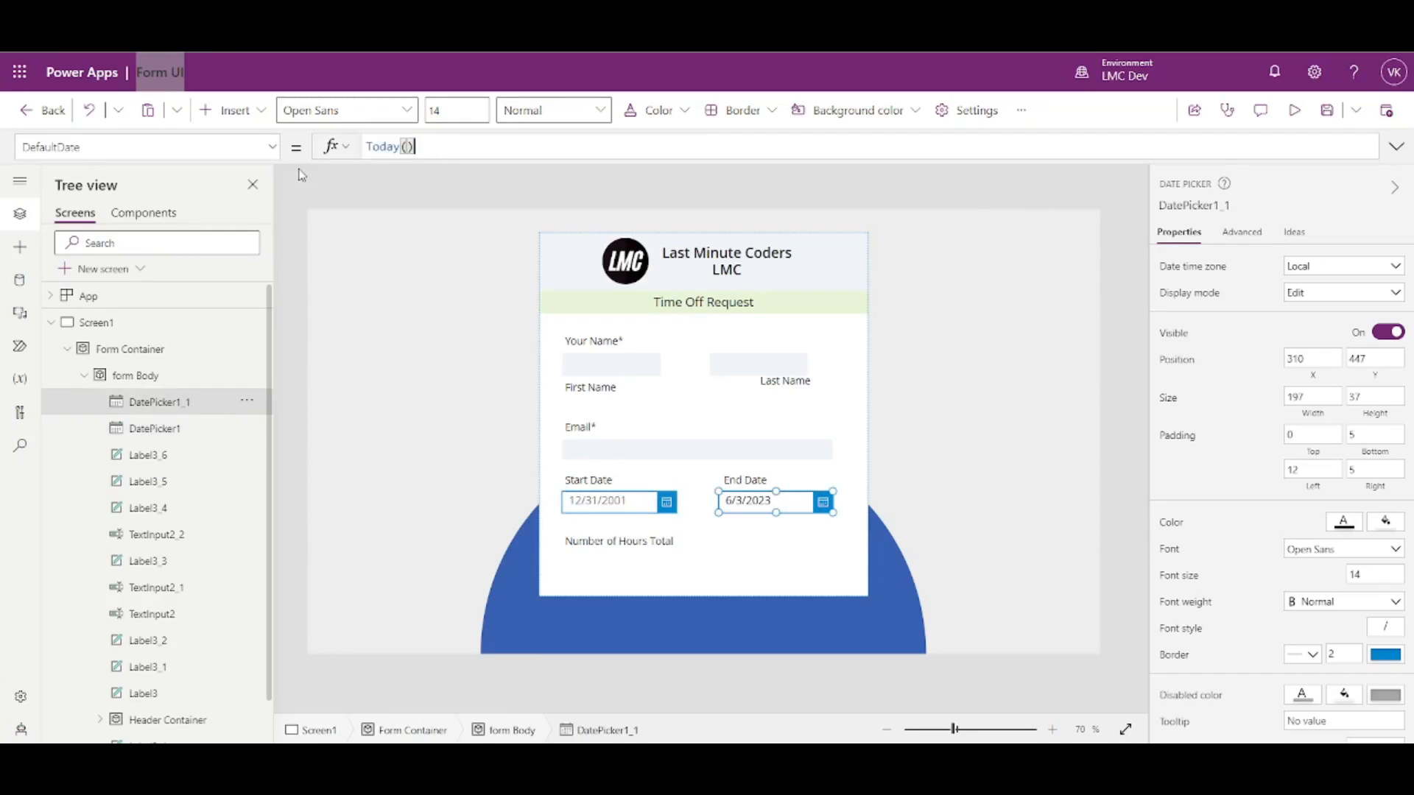
left_click(430, 148)
key("ctrl+a")
key("Delete")
left_click(1113, 400)
left_click(750, 506)
- Browse the End Date picker's property list, then close it
left_click(271, 146)
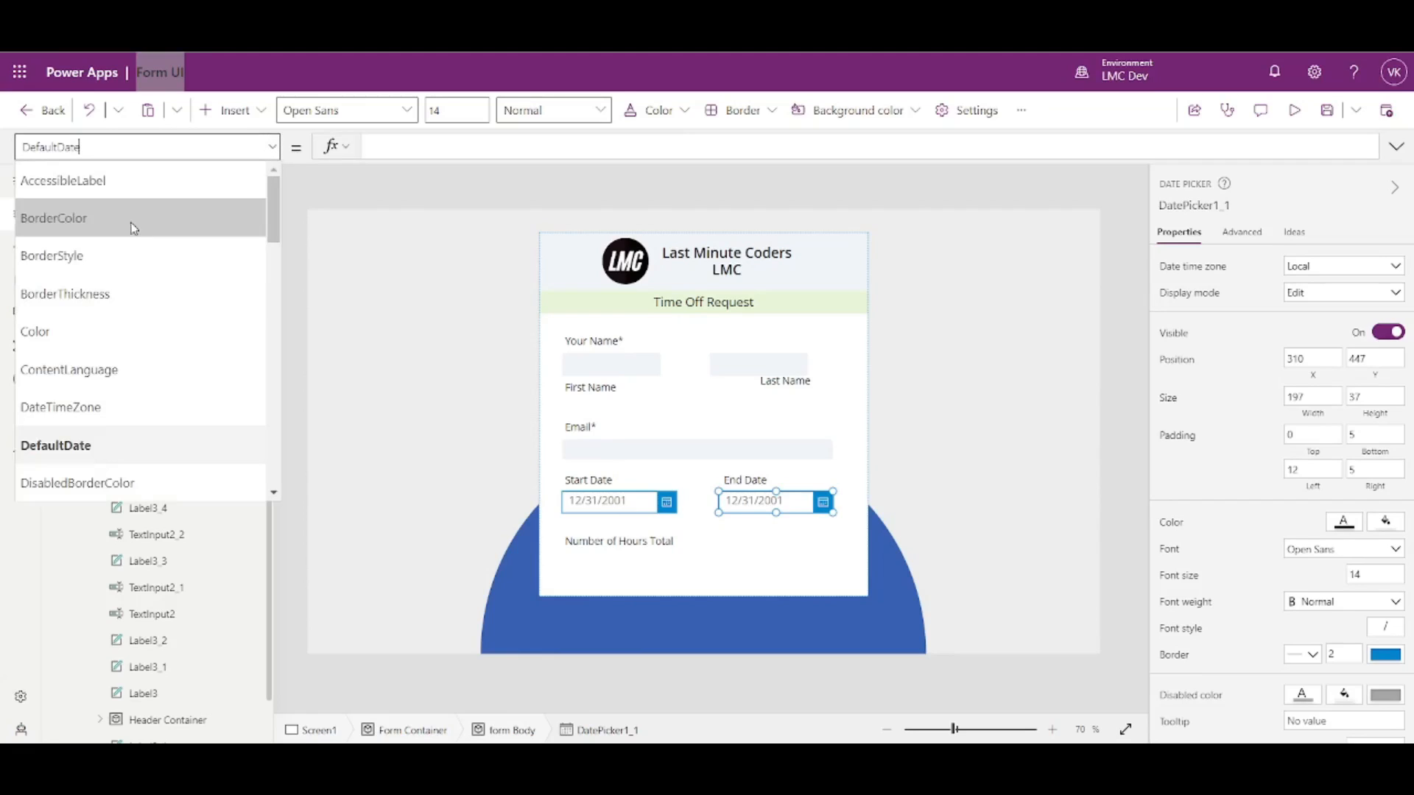
scroll(125, 324, "down", 1)
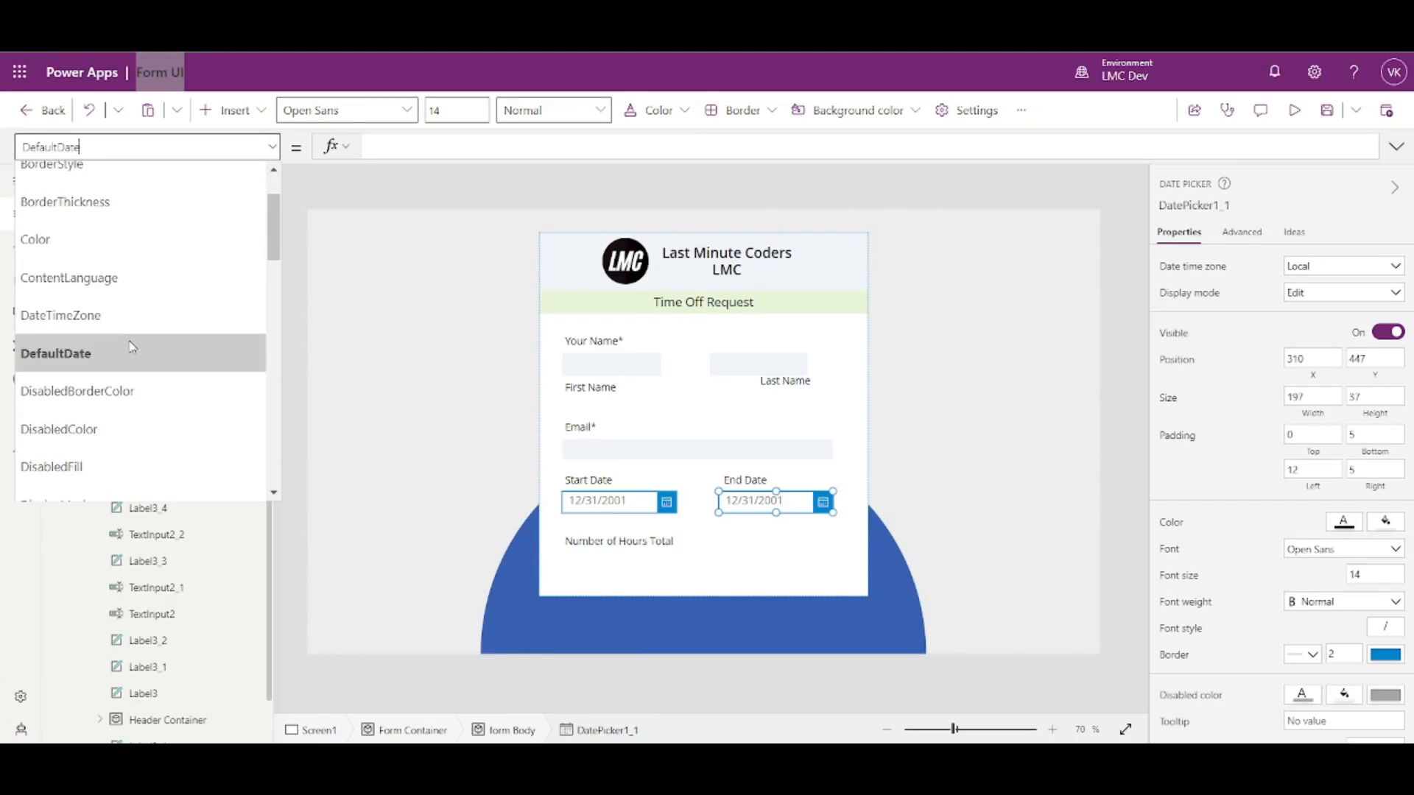
scroll(87, 295, "down", 3)
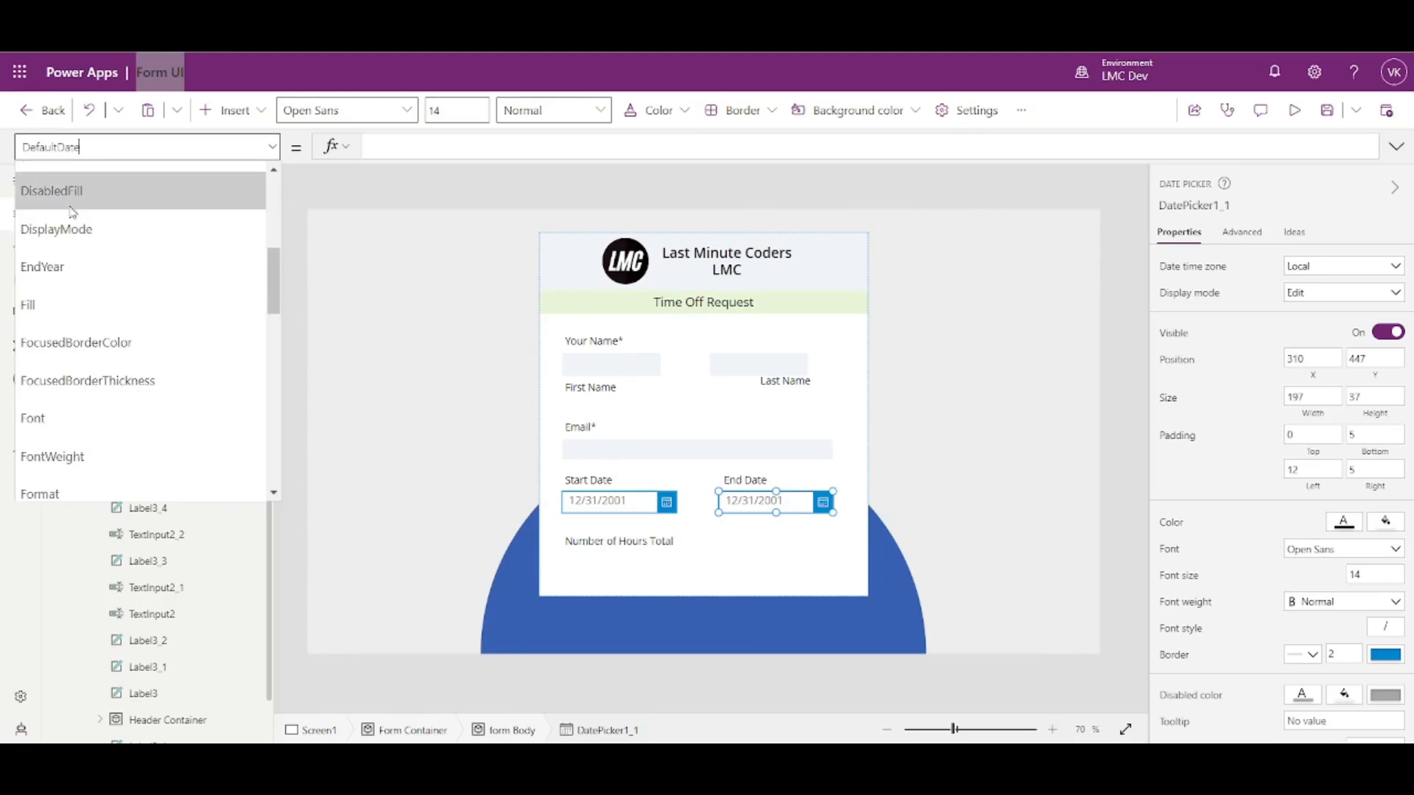
scroll(87, 321, "down", 5)
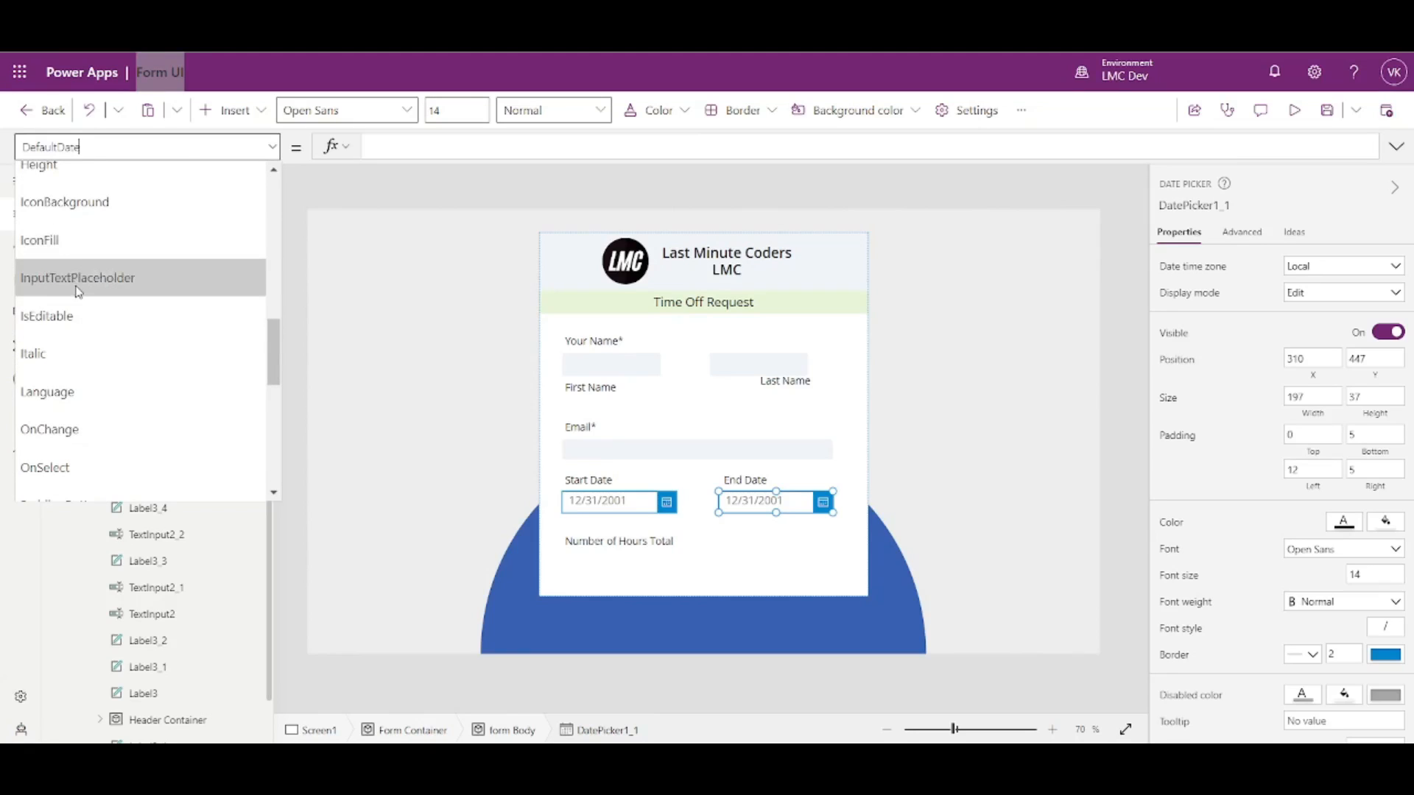
scroll(81, 310, "down", 4)
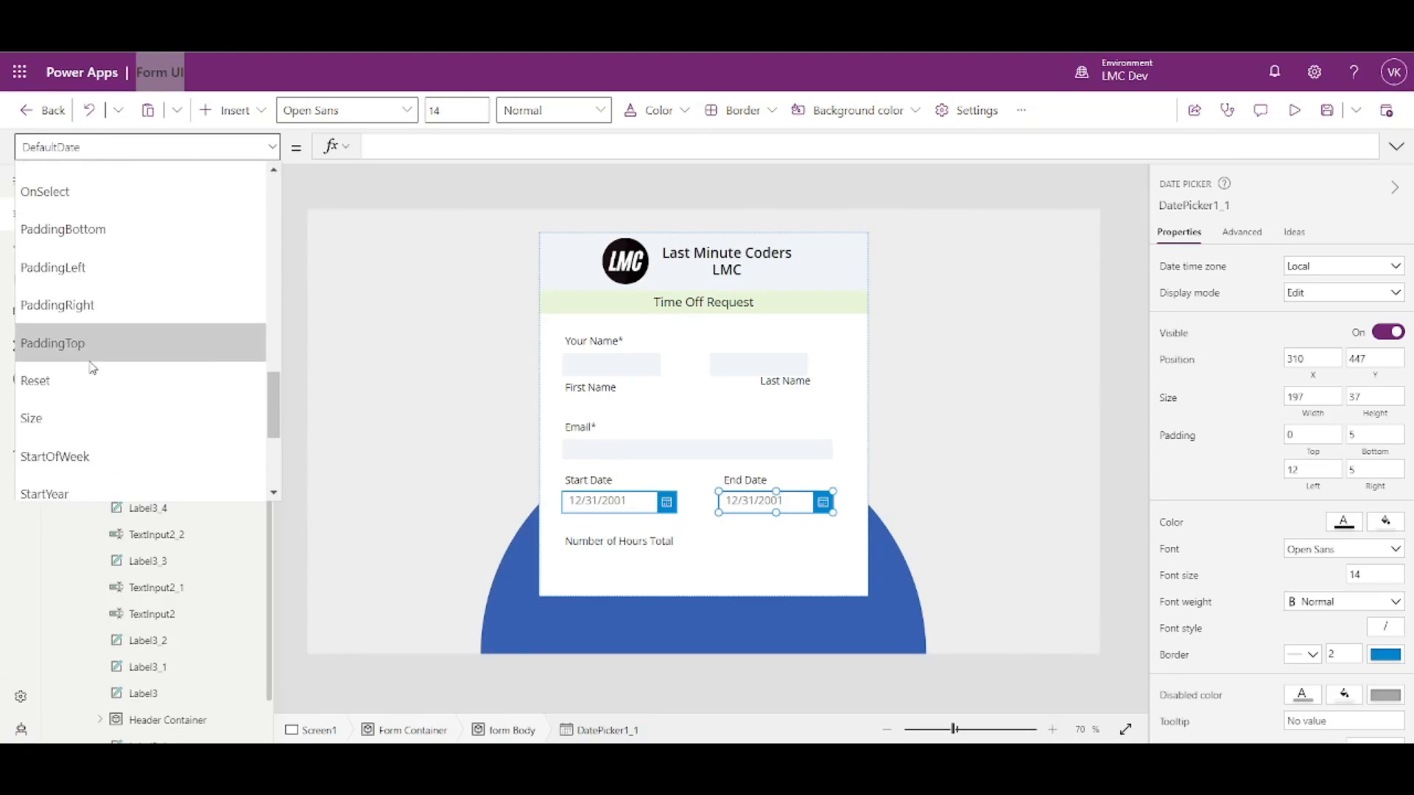
scroll(88, 354, "up", 8)
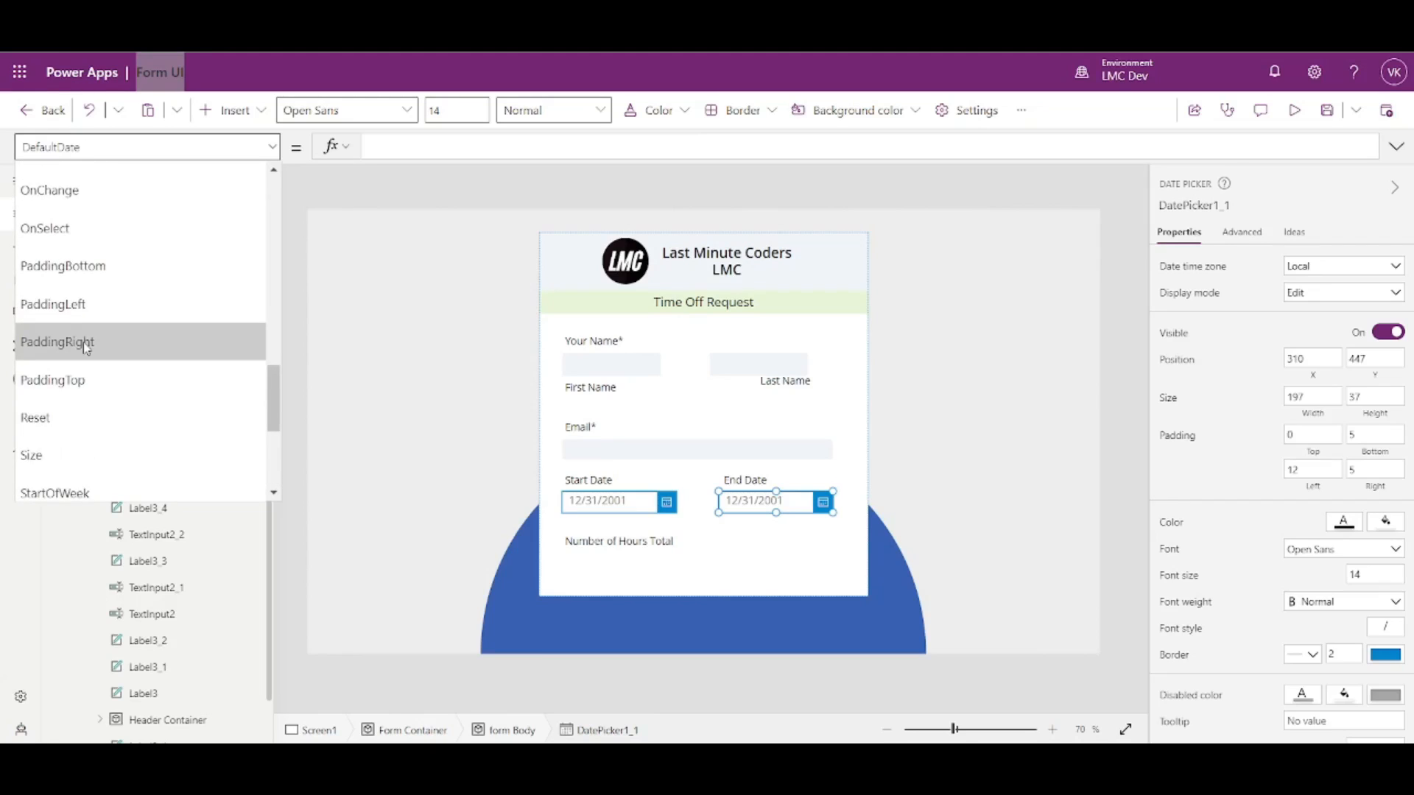
scroll(87, 343, "up", 5)
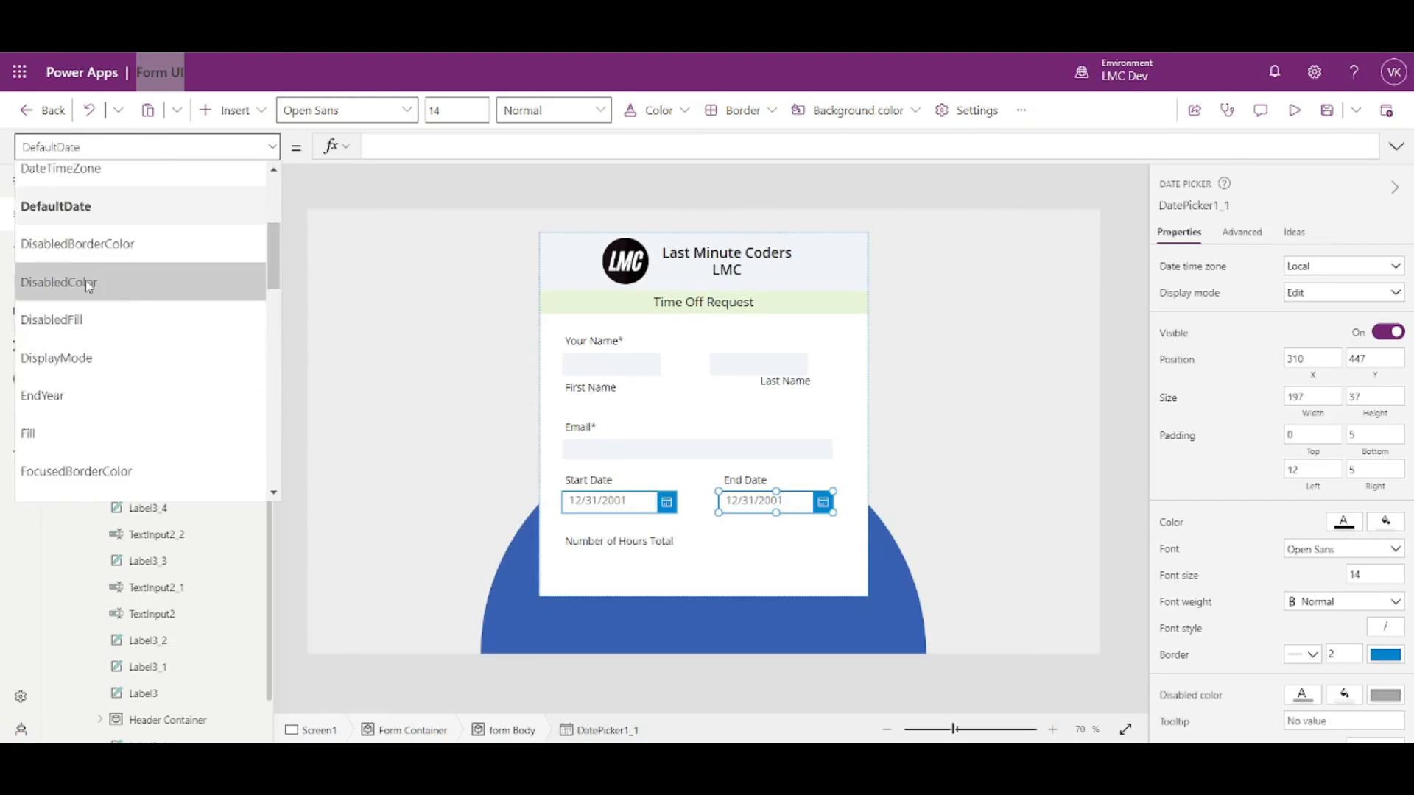
scroll(95, 324, "up", 3)
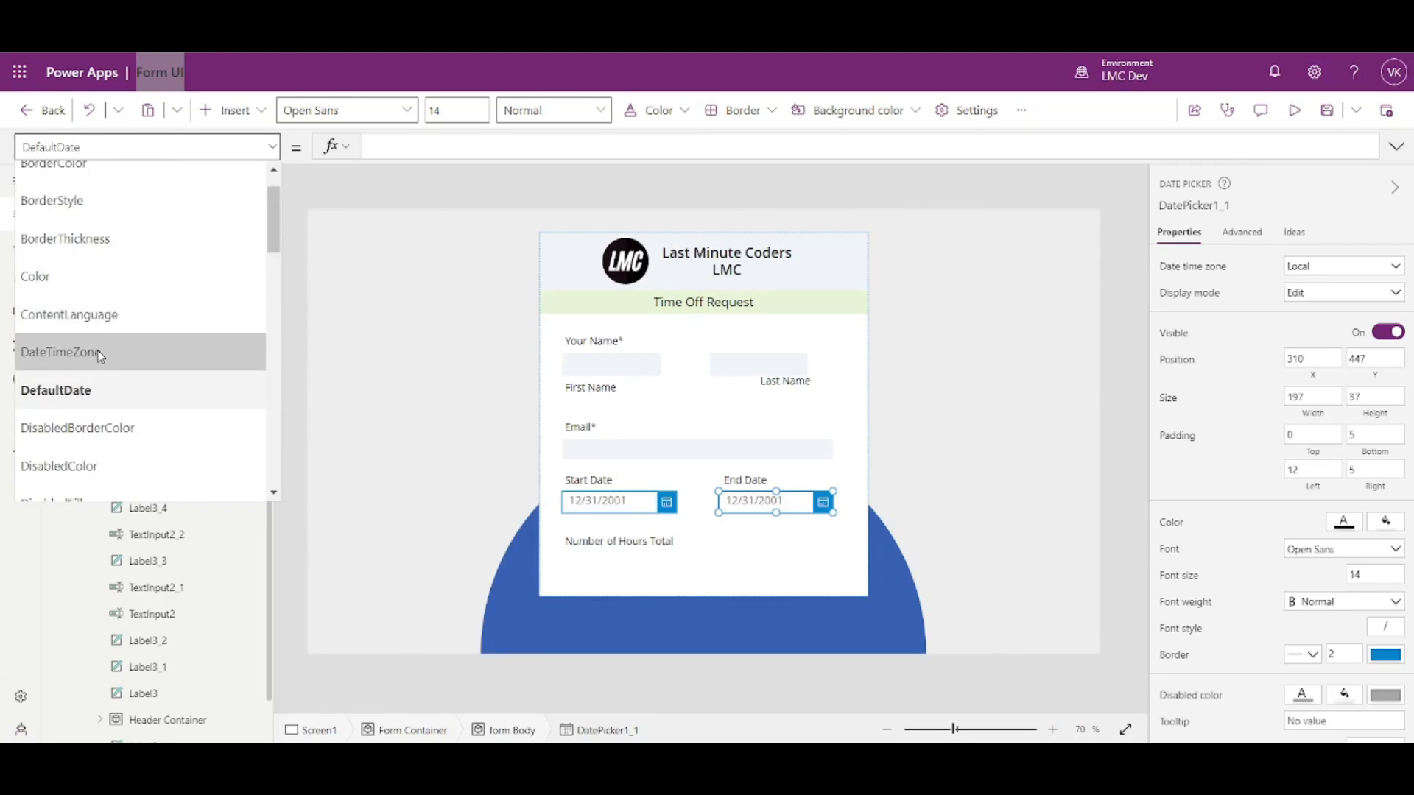
scroll(94, 352, "up", 2)
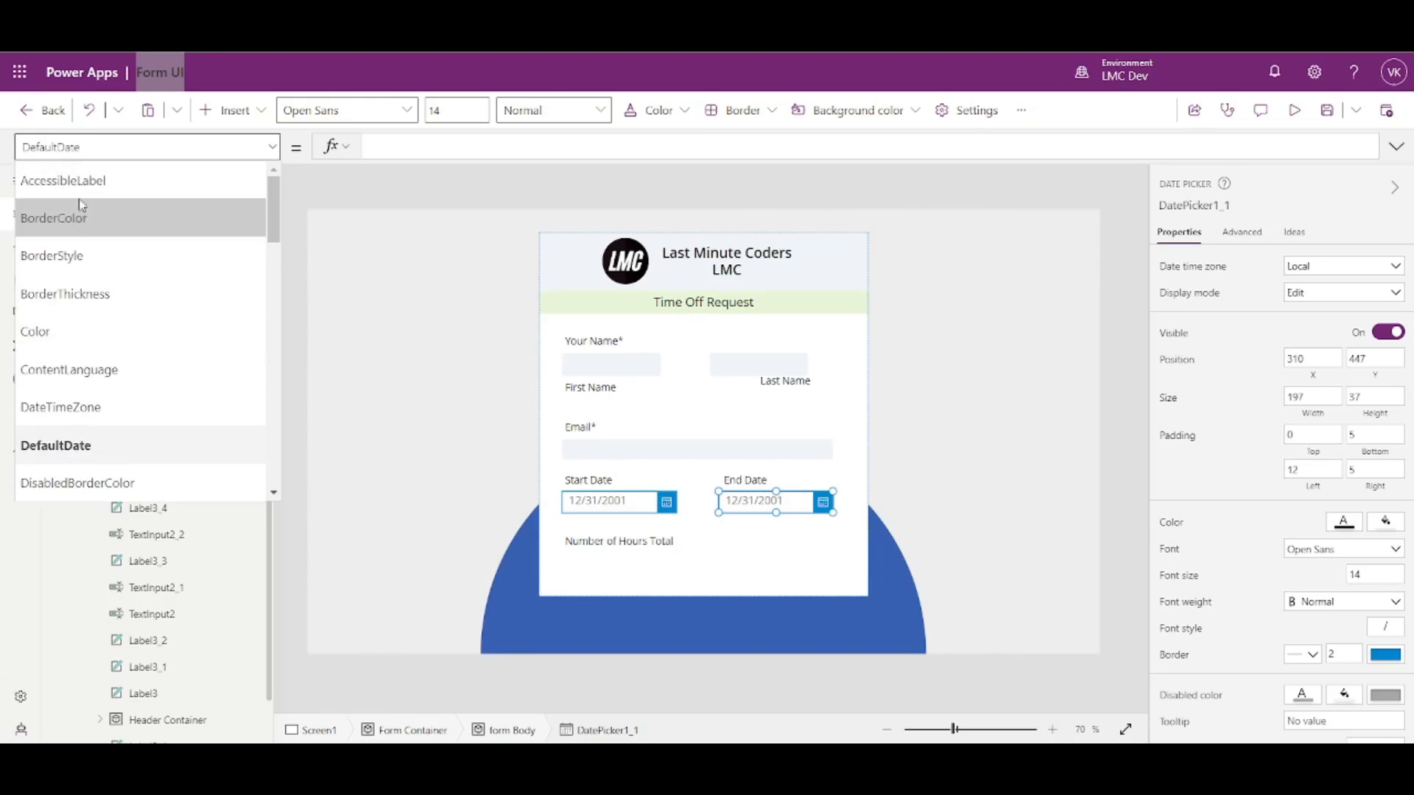
left_click(1096, 473)
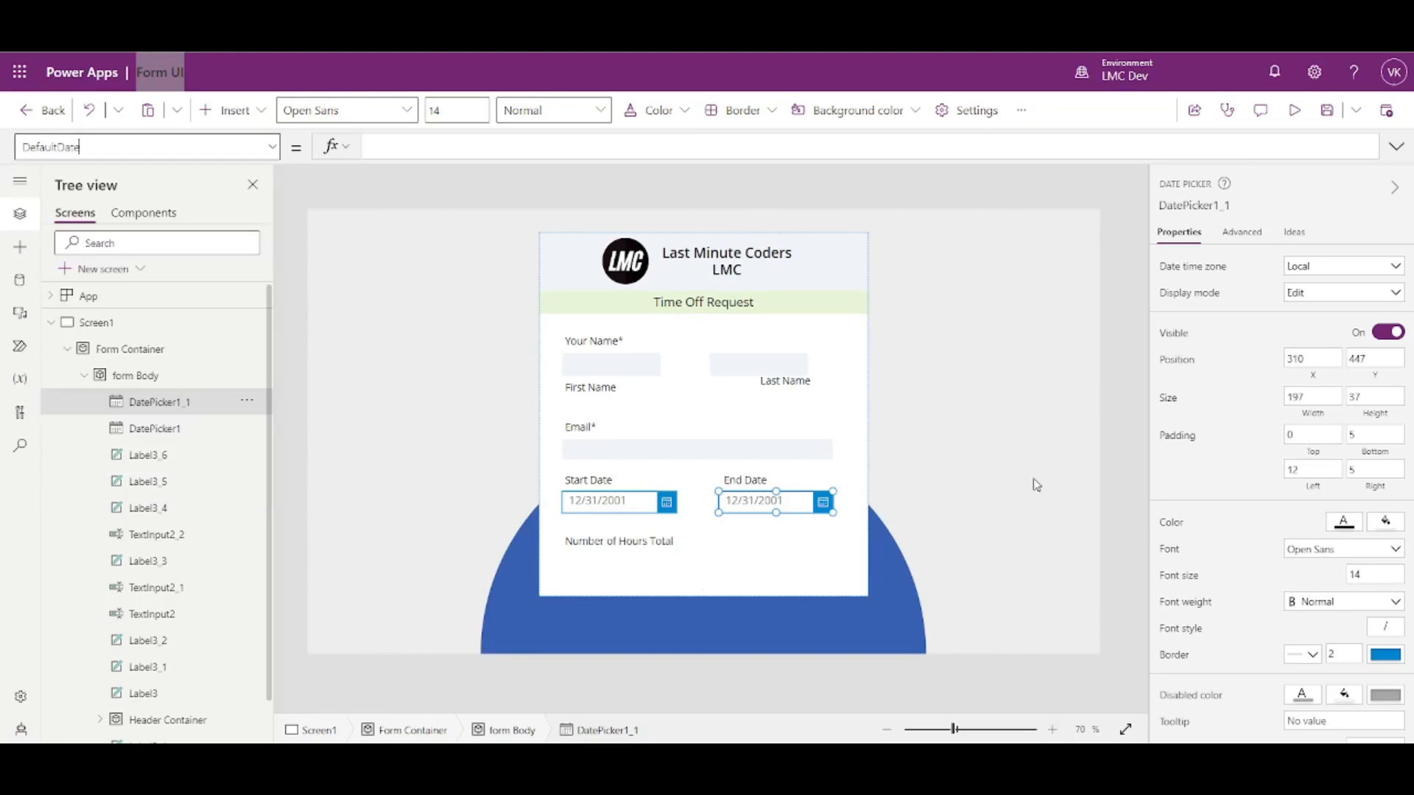
- Preview the app and choose 6/1/2023 as the Start Date
left_click(1294, 112)
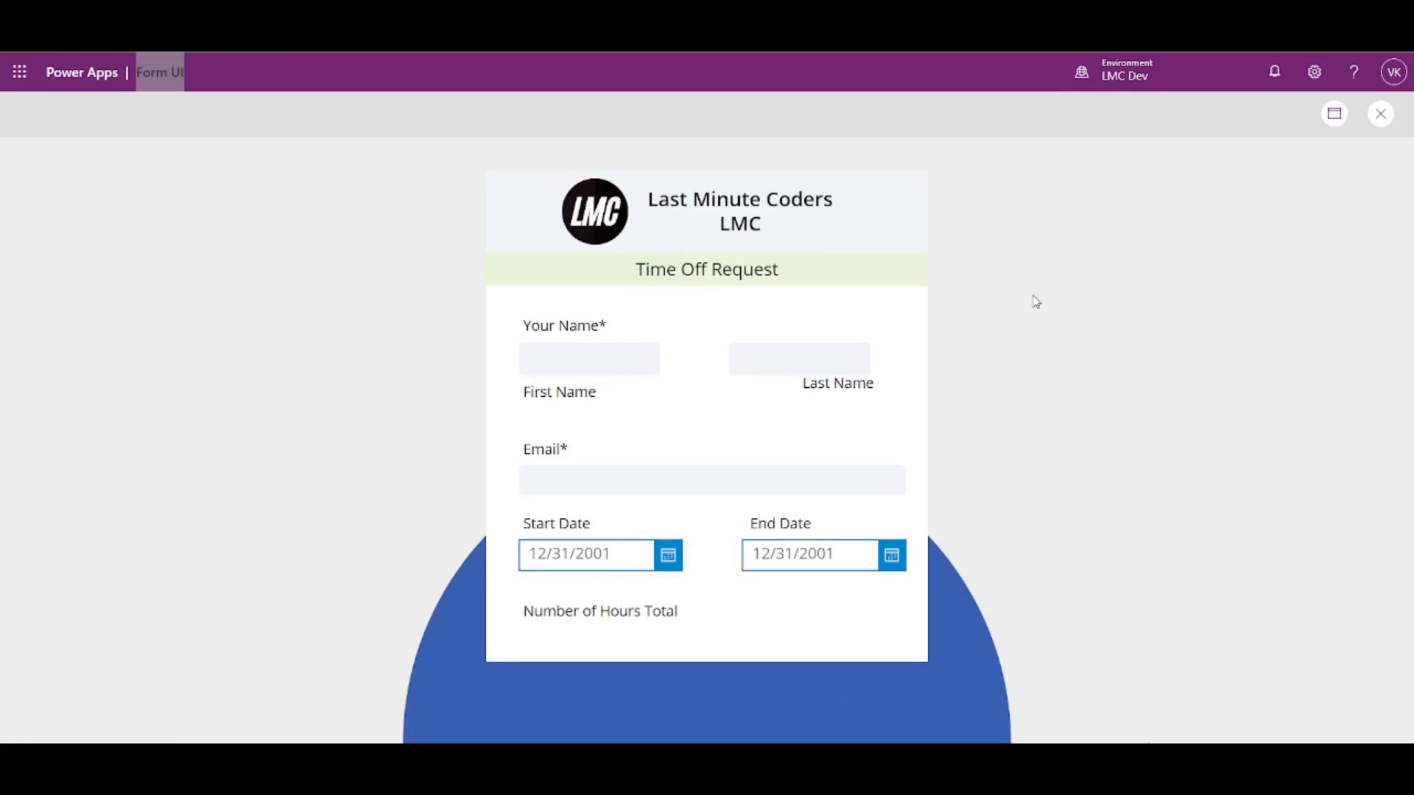
left_click(668, 555)
left_click(707, 531)
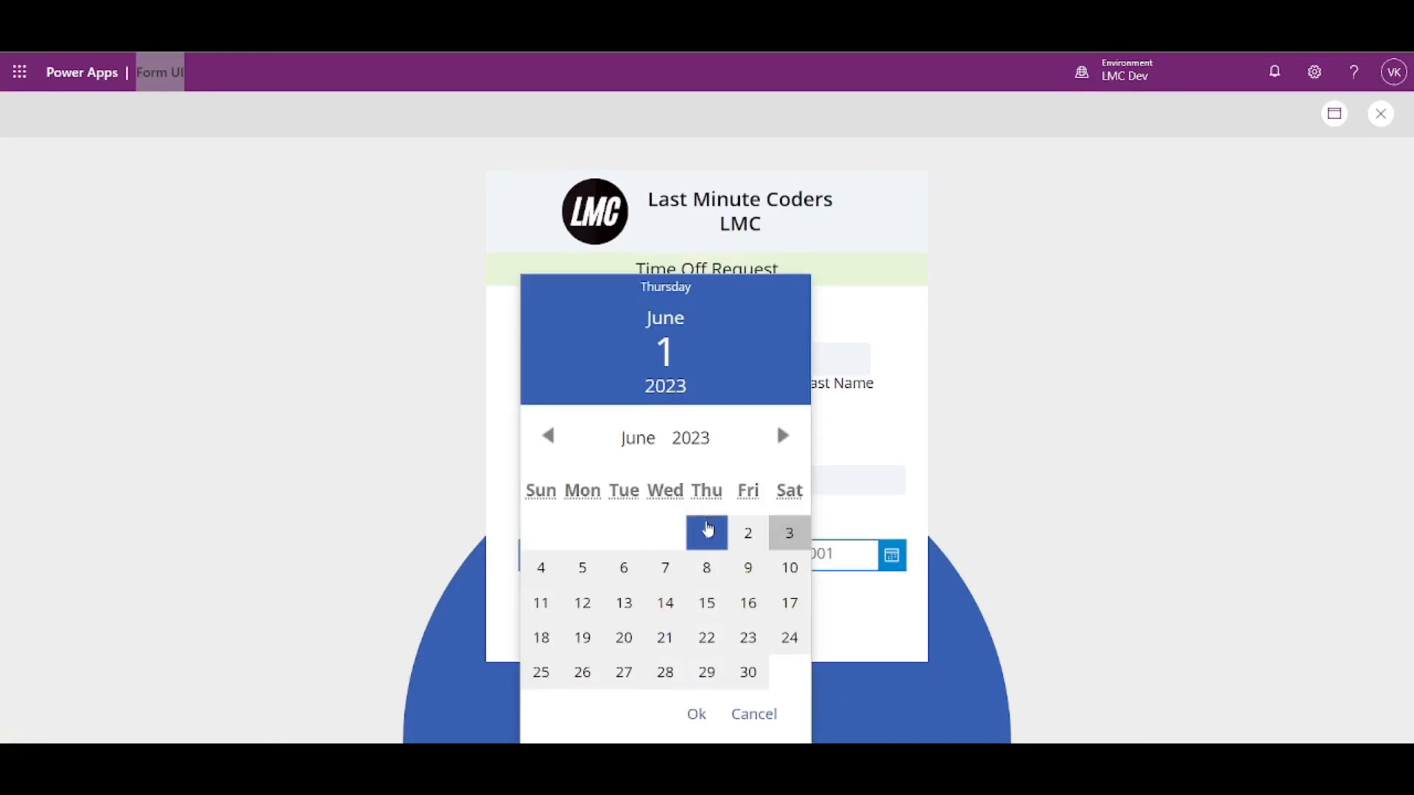
left_click(697, 714)
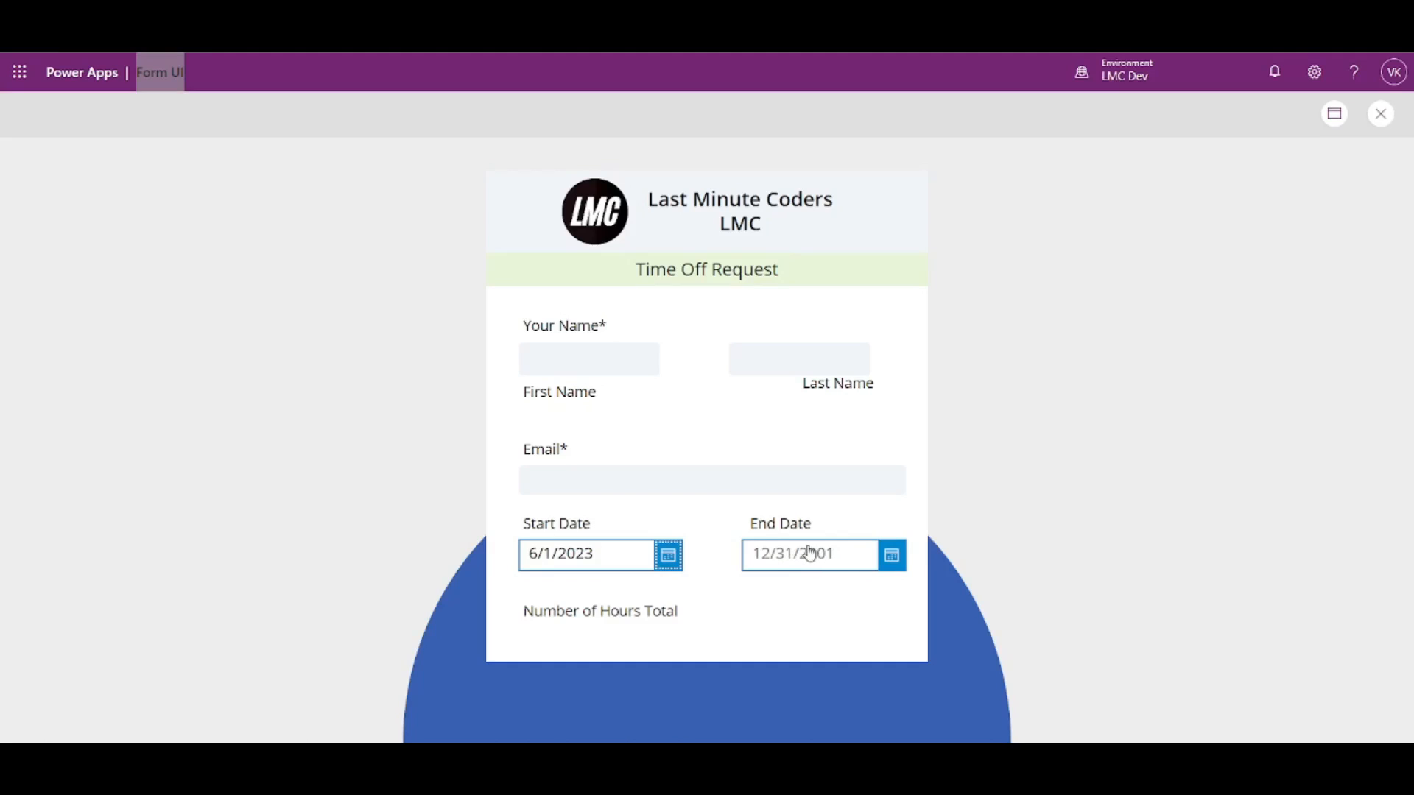
- Close the preview with Start Date 6/1/2023 and return to the studio editor
left_click(1379, 117)
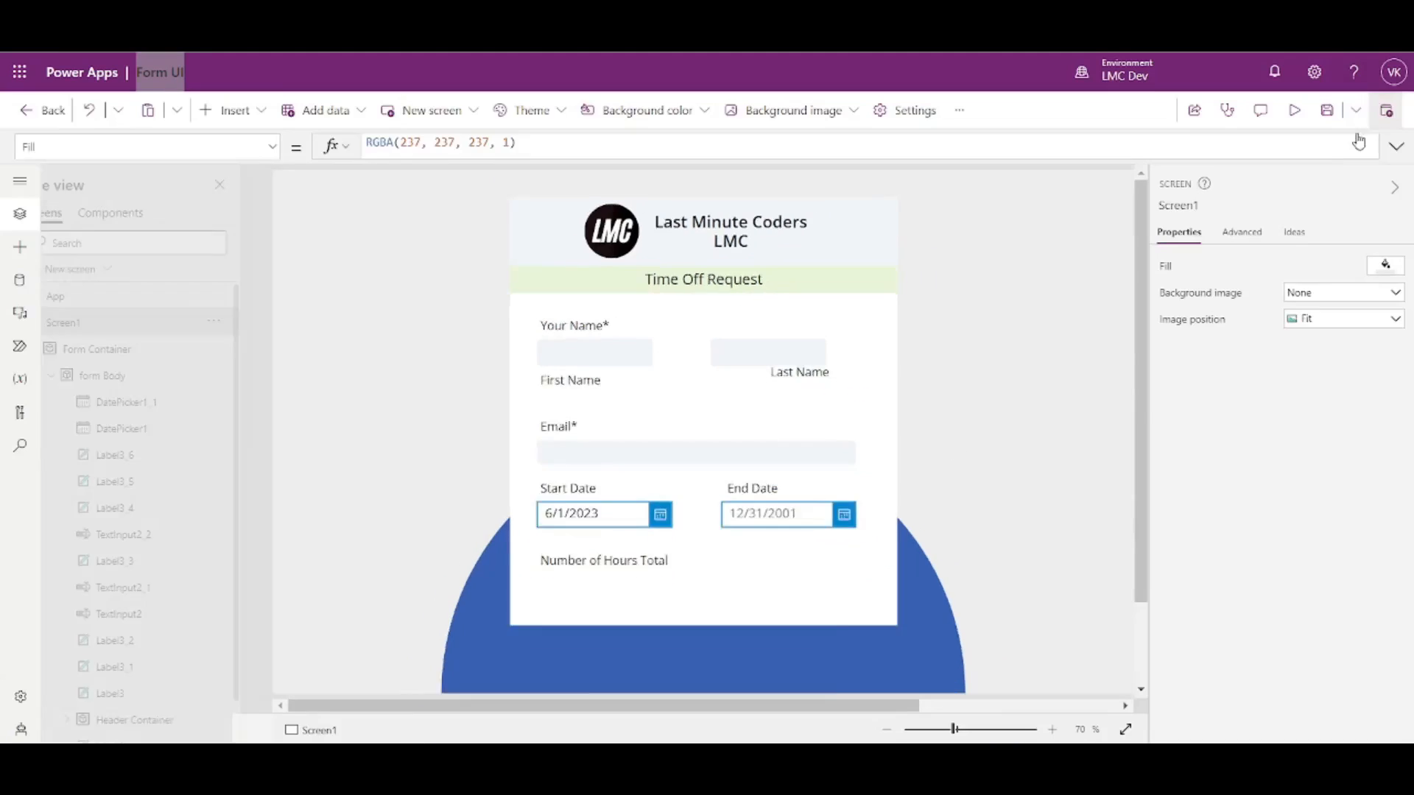
- Set the first-name box's Hint text to 'First Name'
left_click(622, 364)
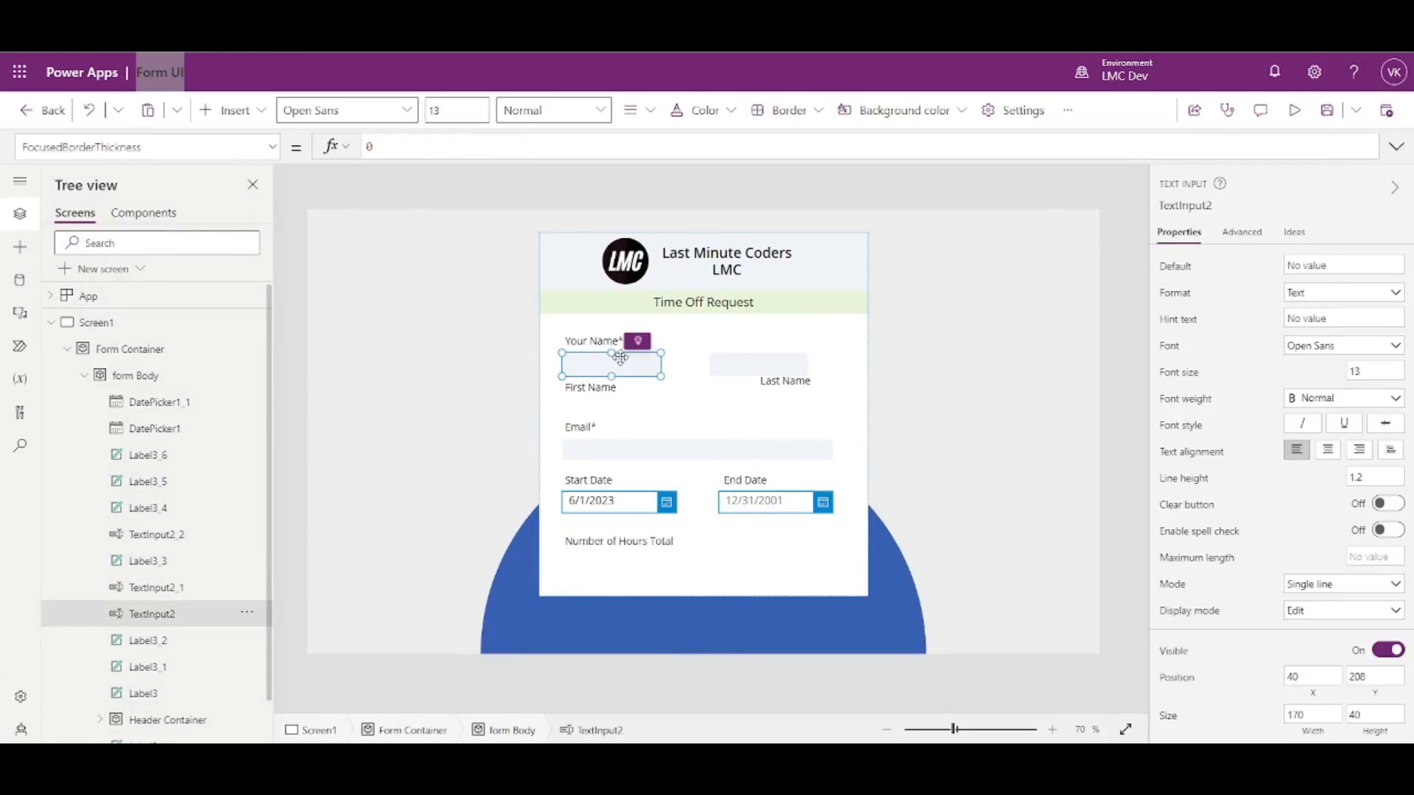
left_click(1366, 320)
type("First Name")
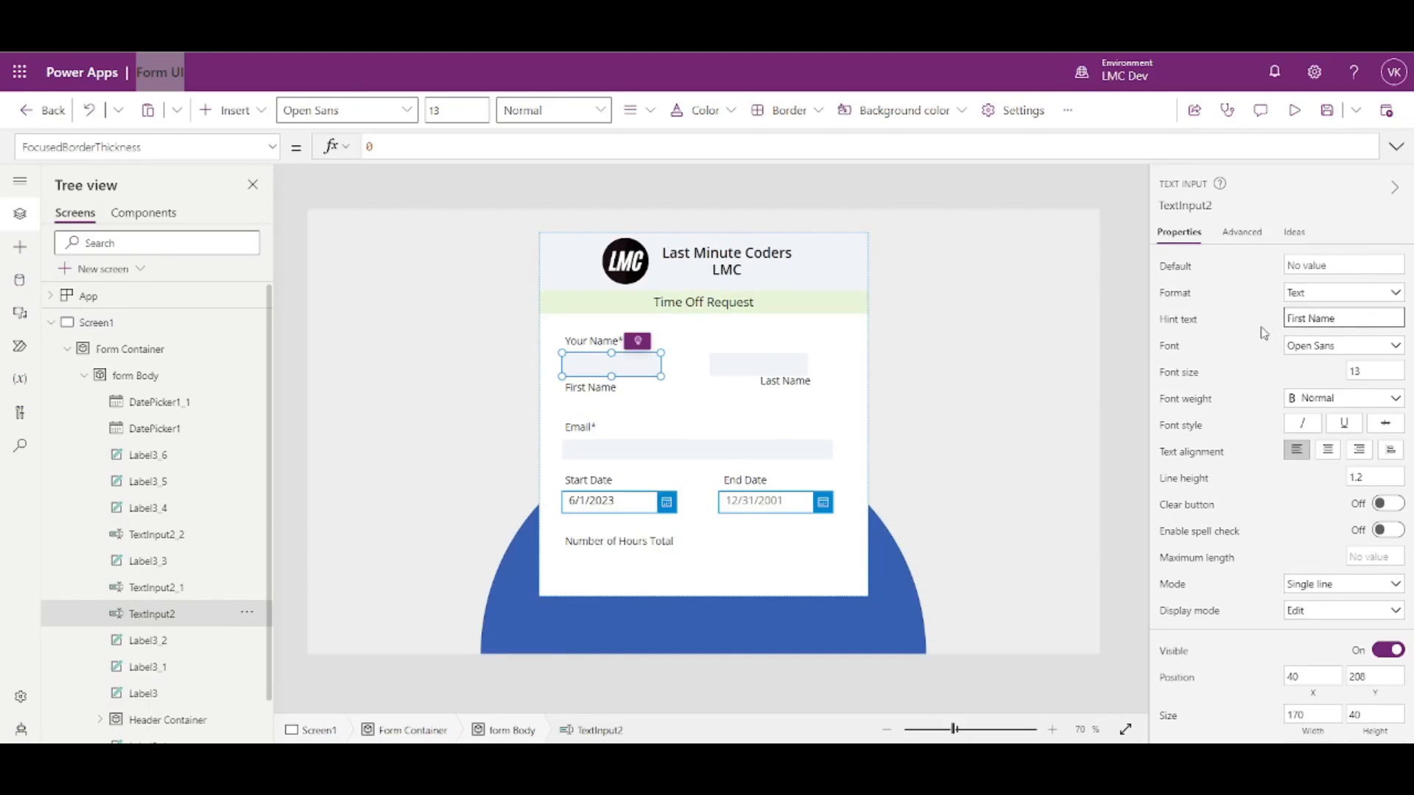
left_click(1264, 333)
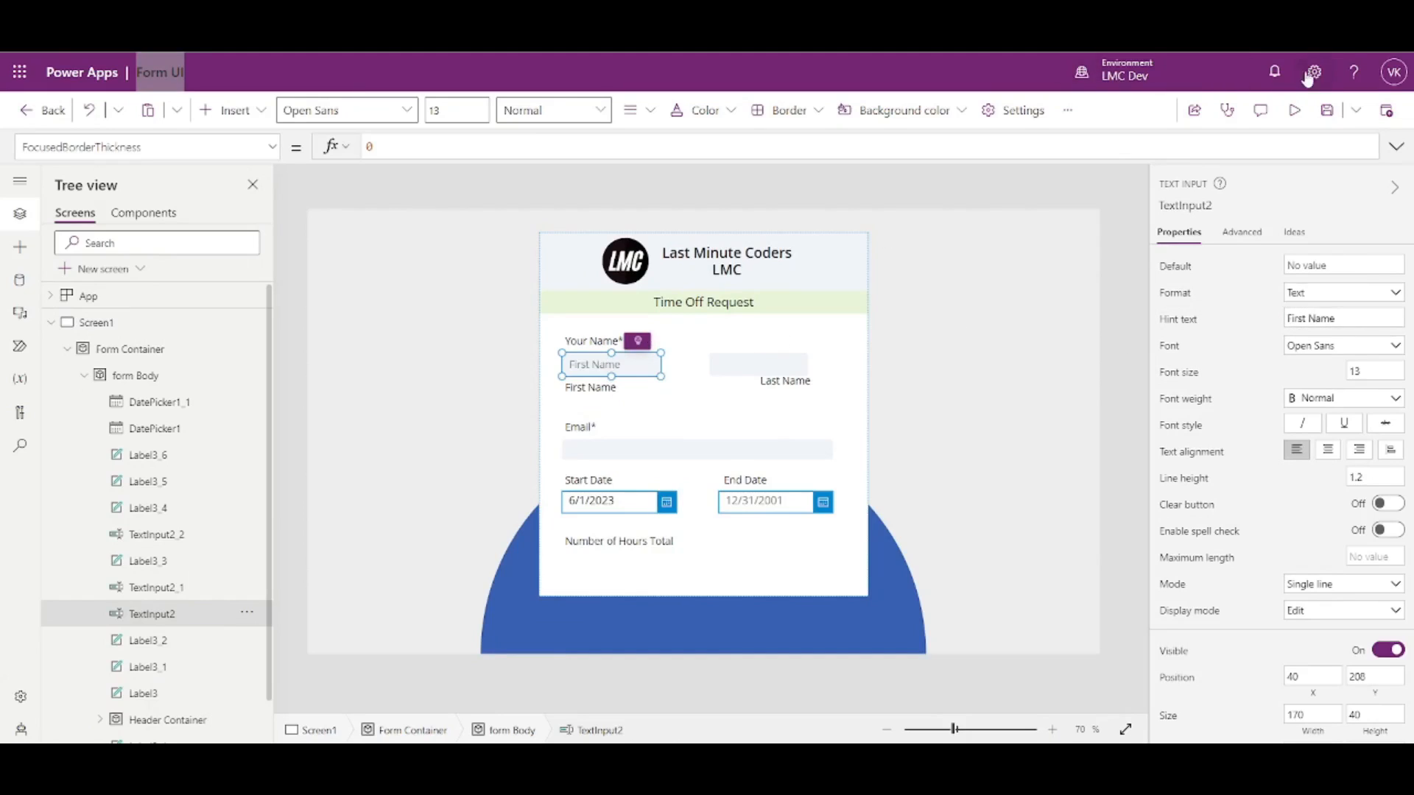
- Preview the form, type and delete 'ffff' in First Name to confirm the hint returns
left_click(1294, 111)
left_click(611, 360)
type("ffff")
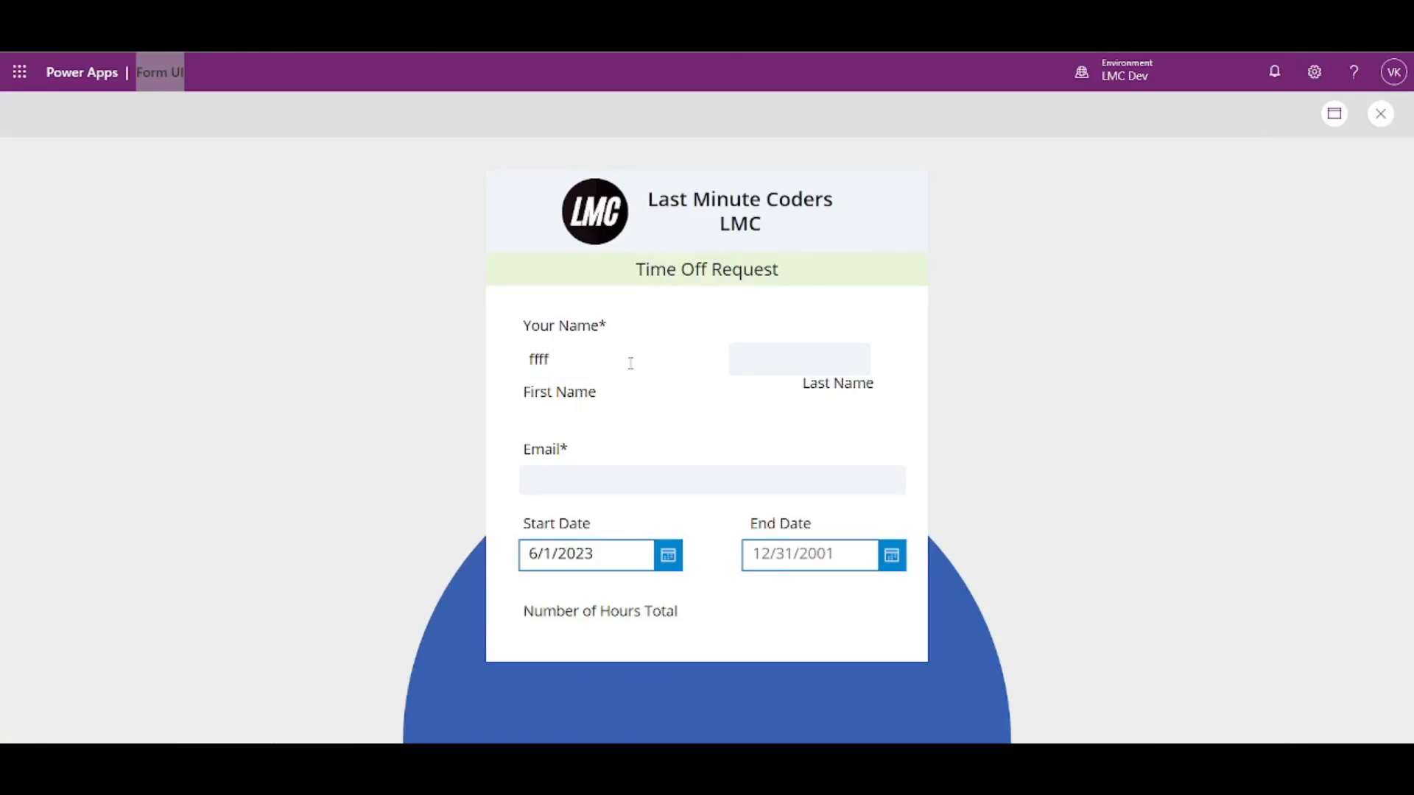
left_click_drag(631, 363, 511, 369)
key("BackSpace")
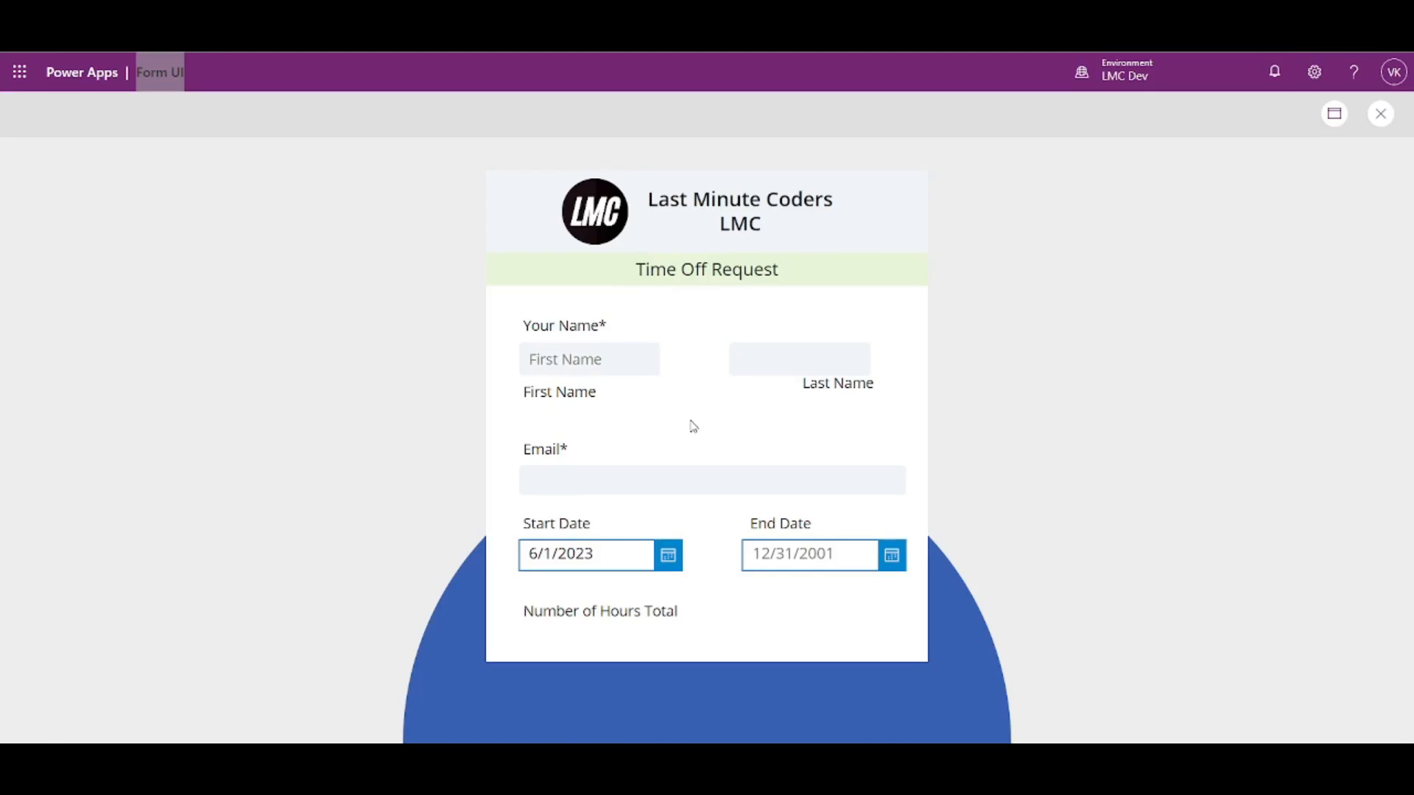
left_click(1375, 111)
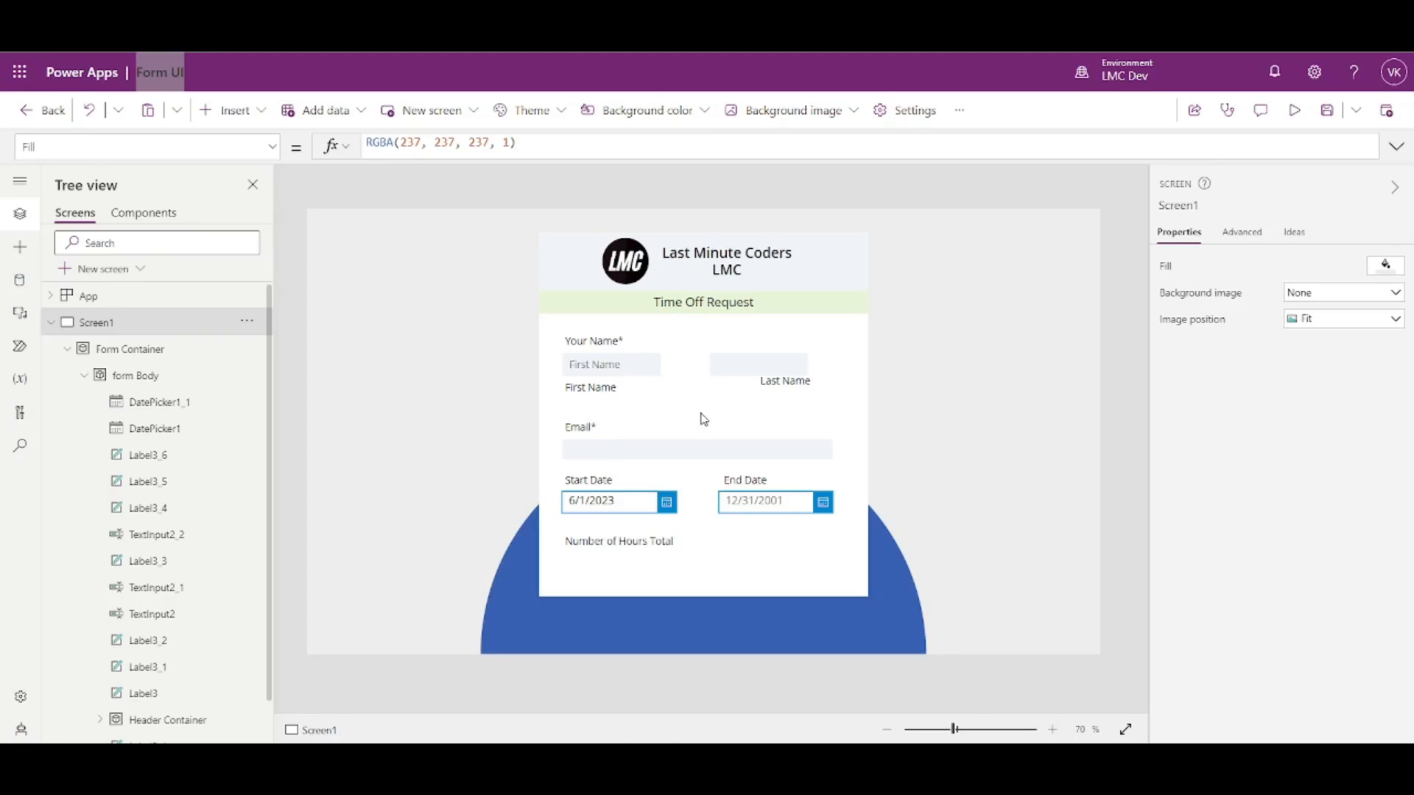
- Duplicate the Email input box and place the copy below Number of Hours Total
left_click(788, 449)
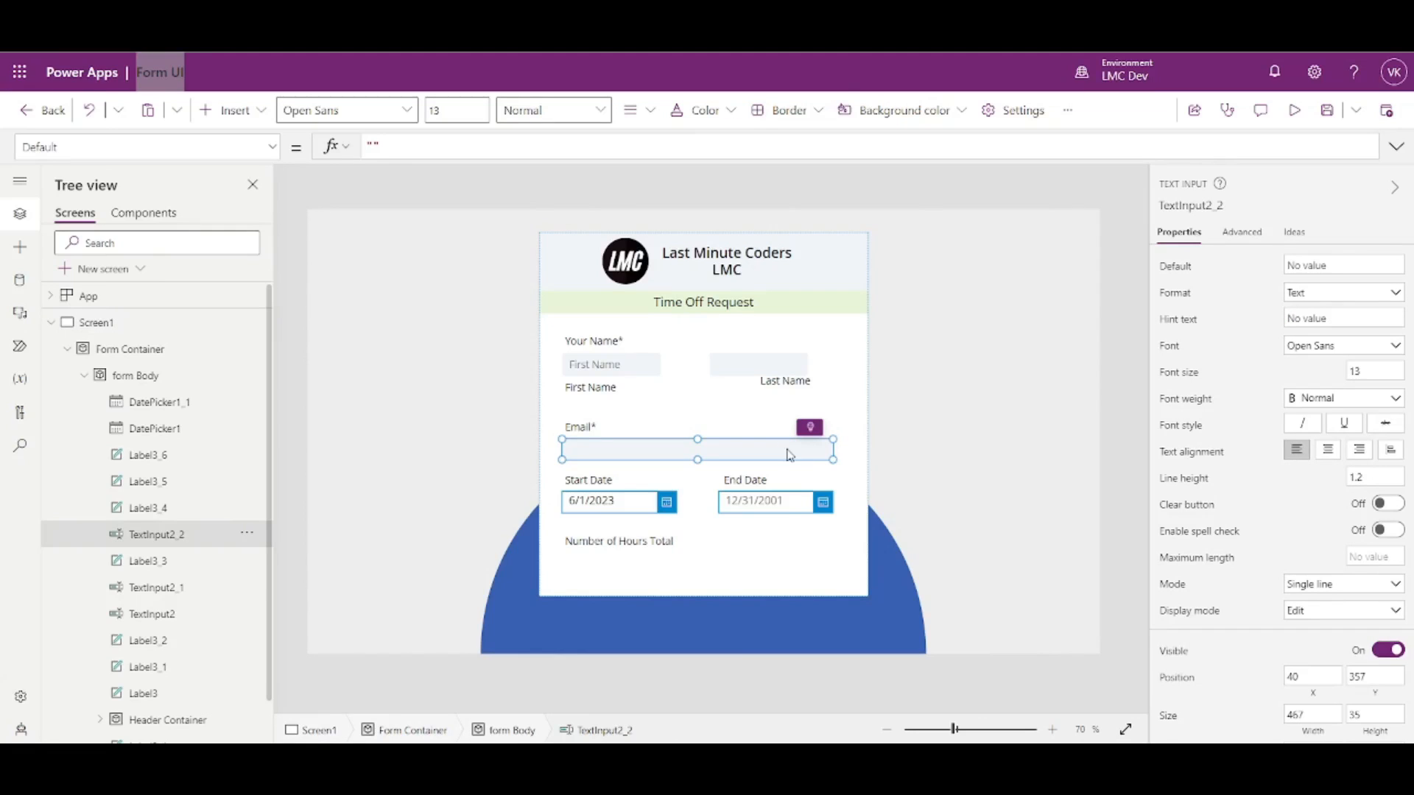
key("ctrl+c")
key("ctrl+v")
left_click_drag(767, 275, 751, 561)
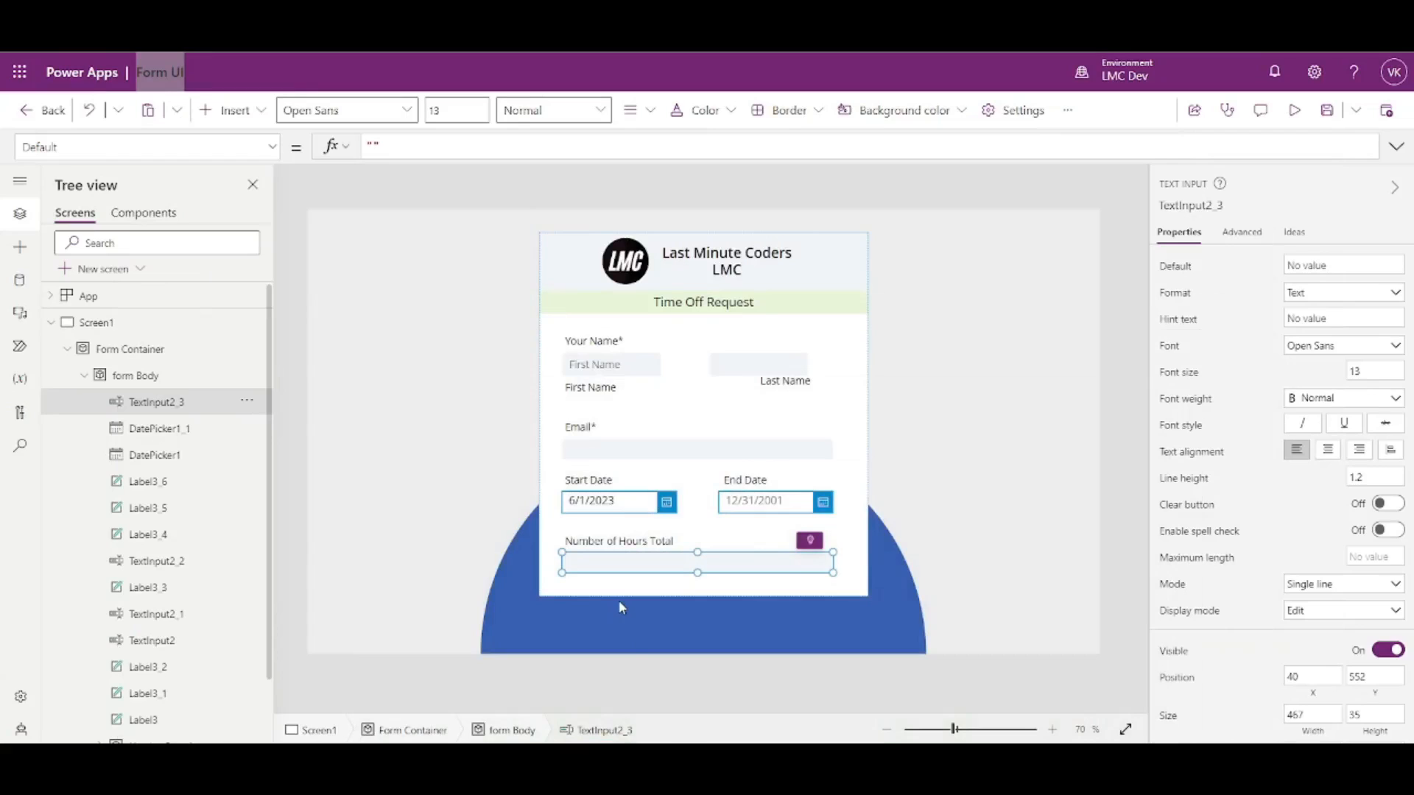
- Select the fields from Email down to the hours box and shift them up slightly
left_click_drag(558, 420, 860, 590)
left_click_drag(712, 469, 690, 434)
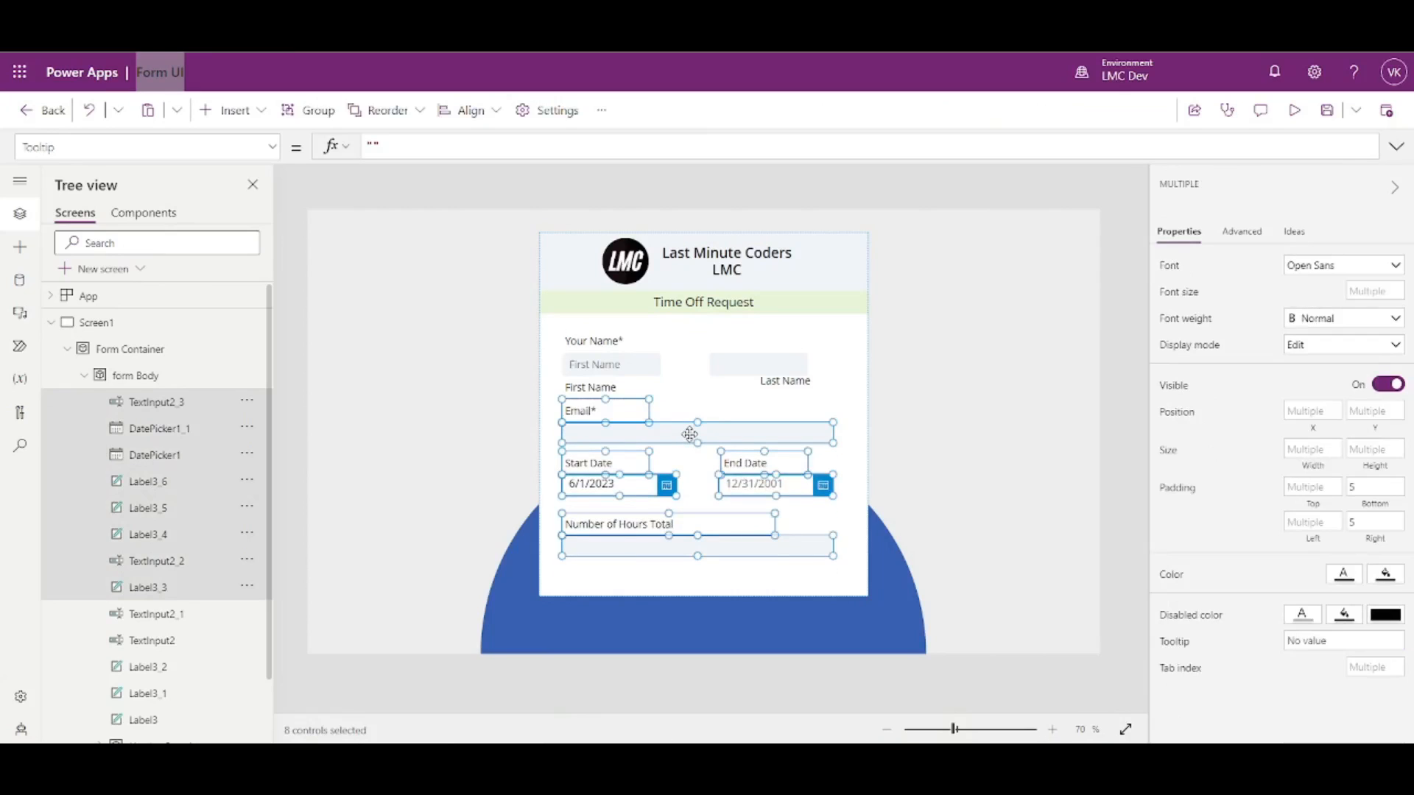
left_click(670, 582)
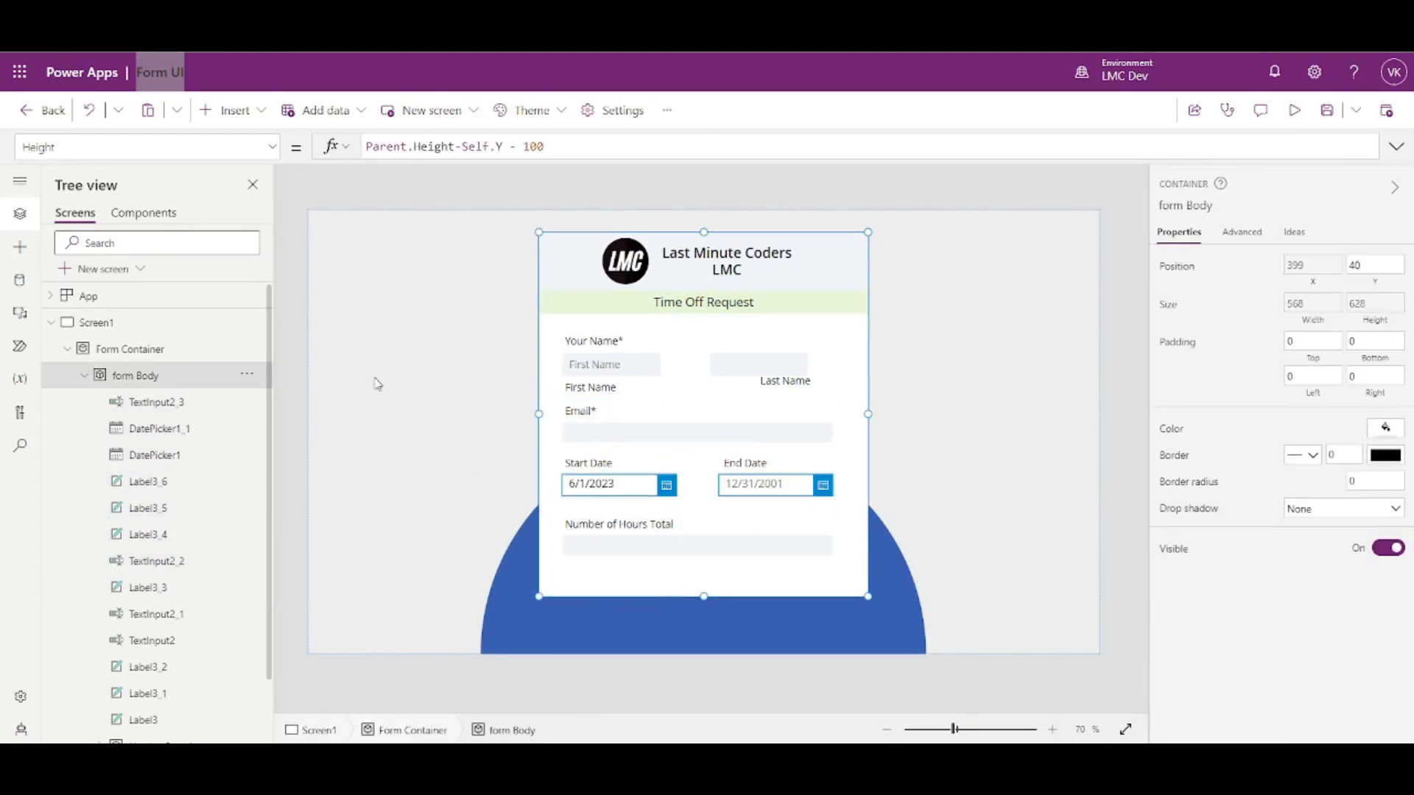
- Insert a button and stretch it across the form beneath Number of Hours Total
left_click(228, 111)
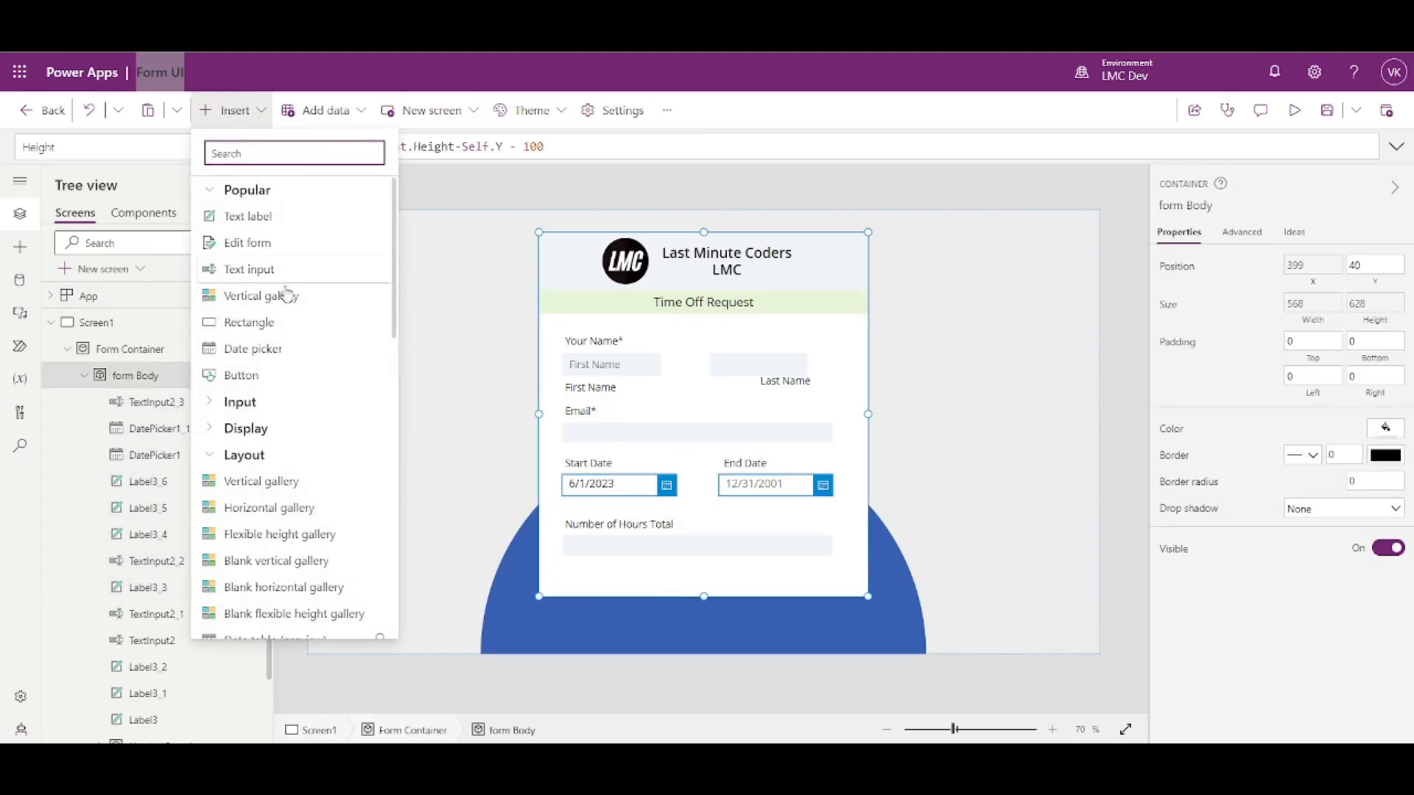
left_click(258, 379)
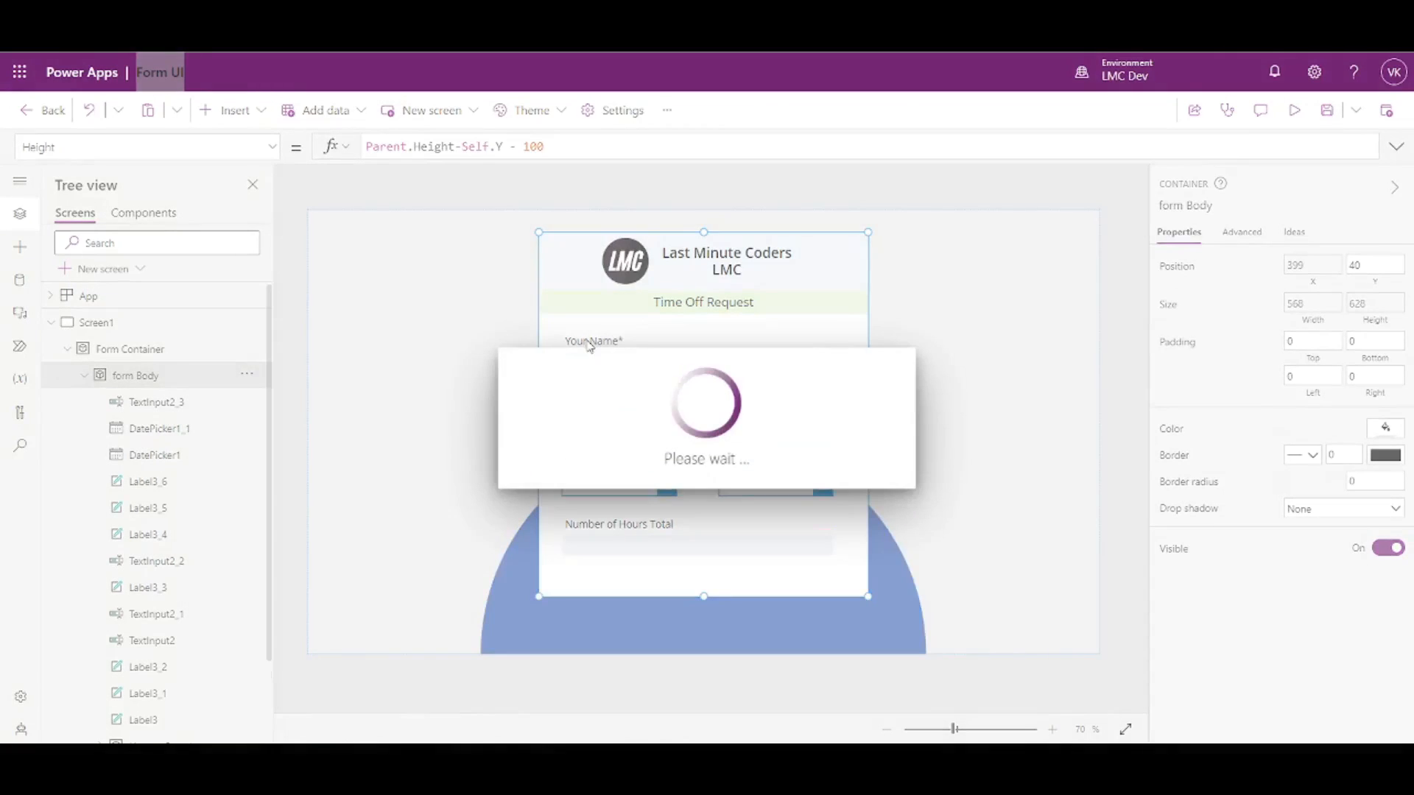
left_click_drag(615, 392, 833, 590)
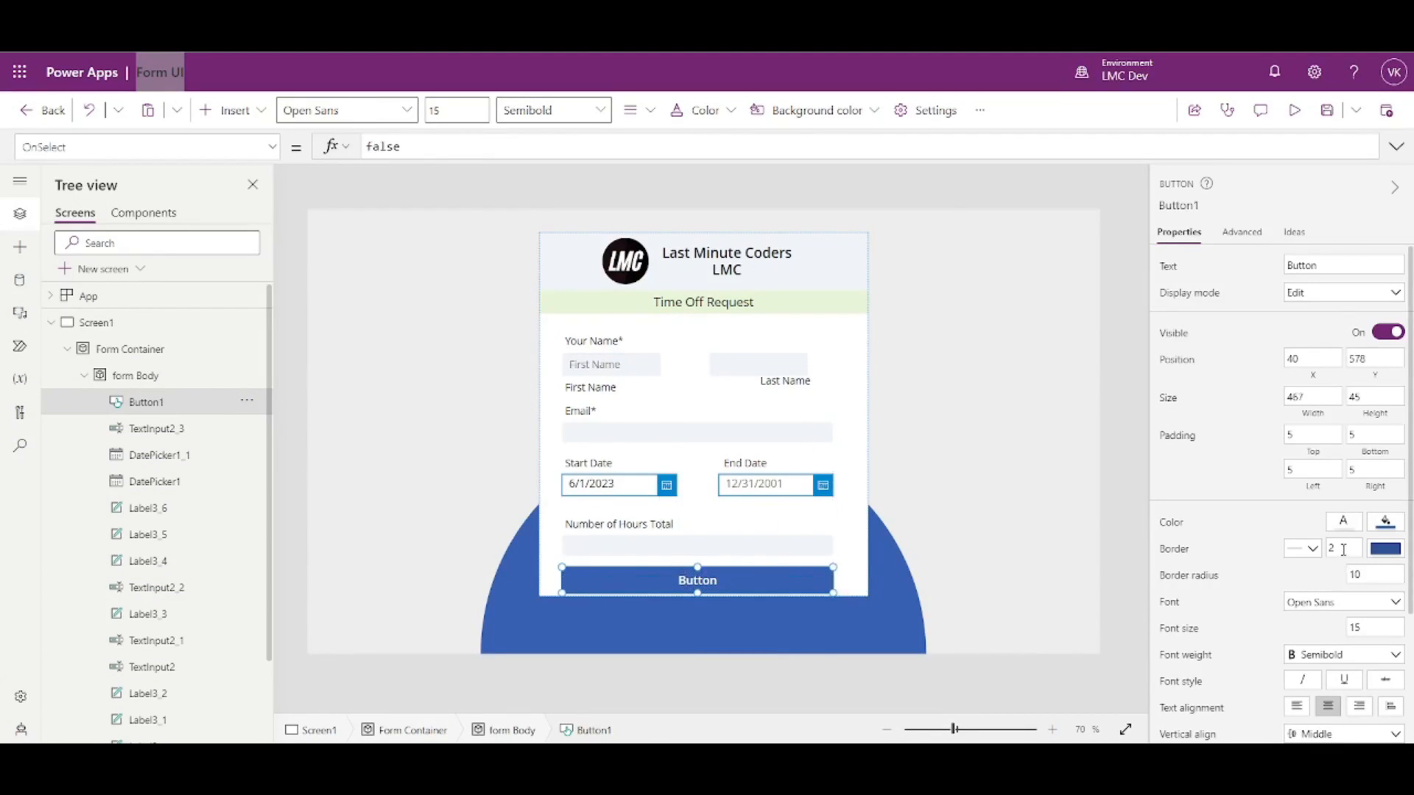
left_click(1380, 575)
- Adjust the button's border radius value
type("0")
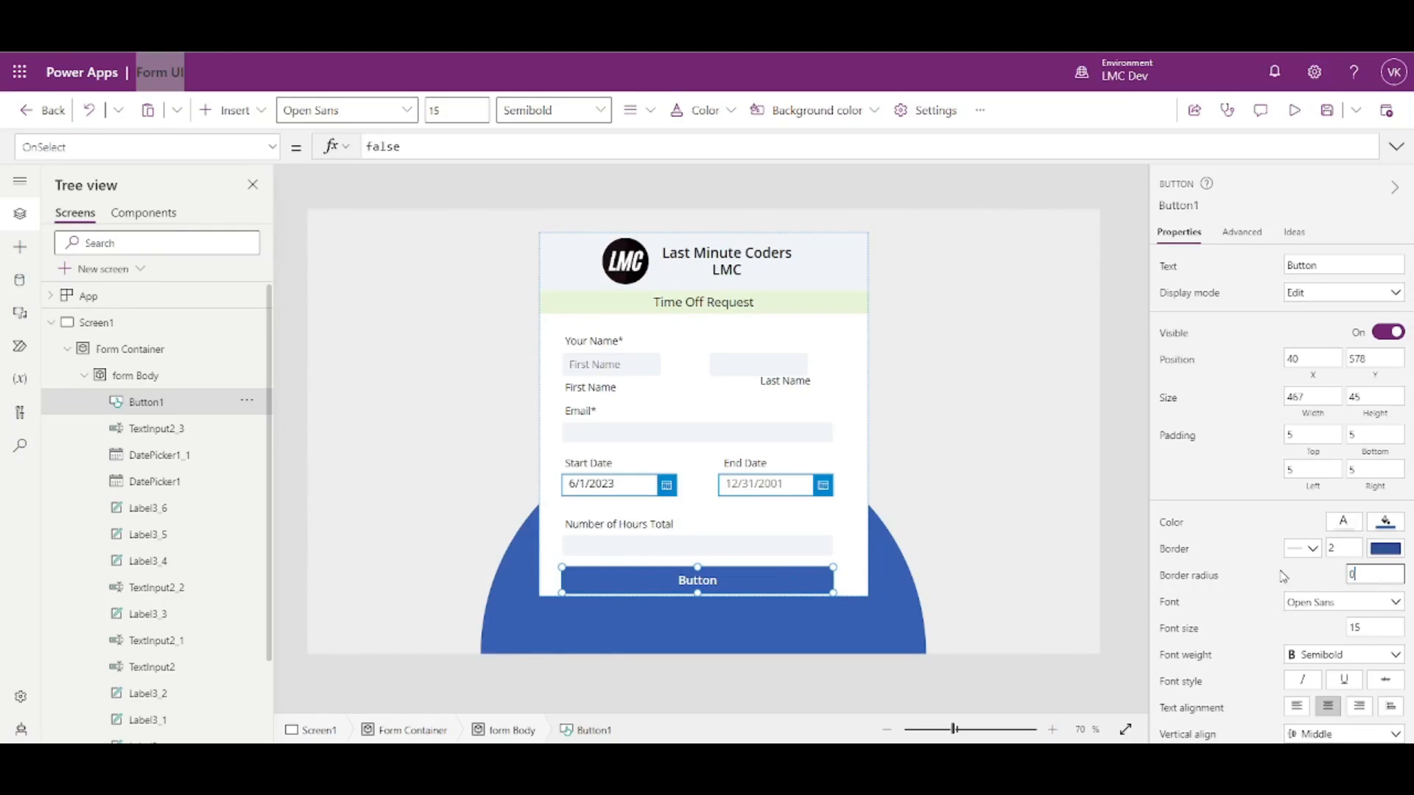
left_click(1120, 532)
left_click(803, 587)
left_click(1342, 575)
- Give the button a bright blue fill, review its BorderColor formula, and check it in preview
left_click(1384, 528)
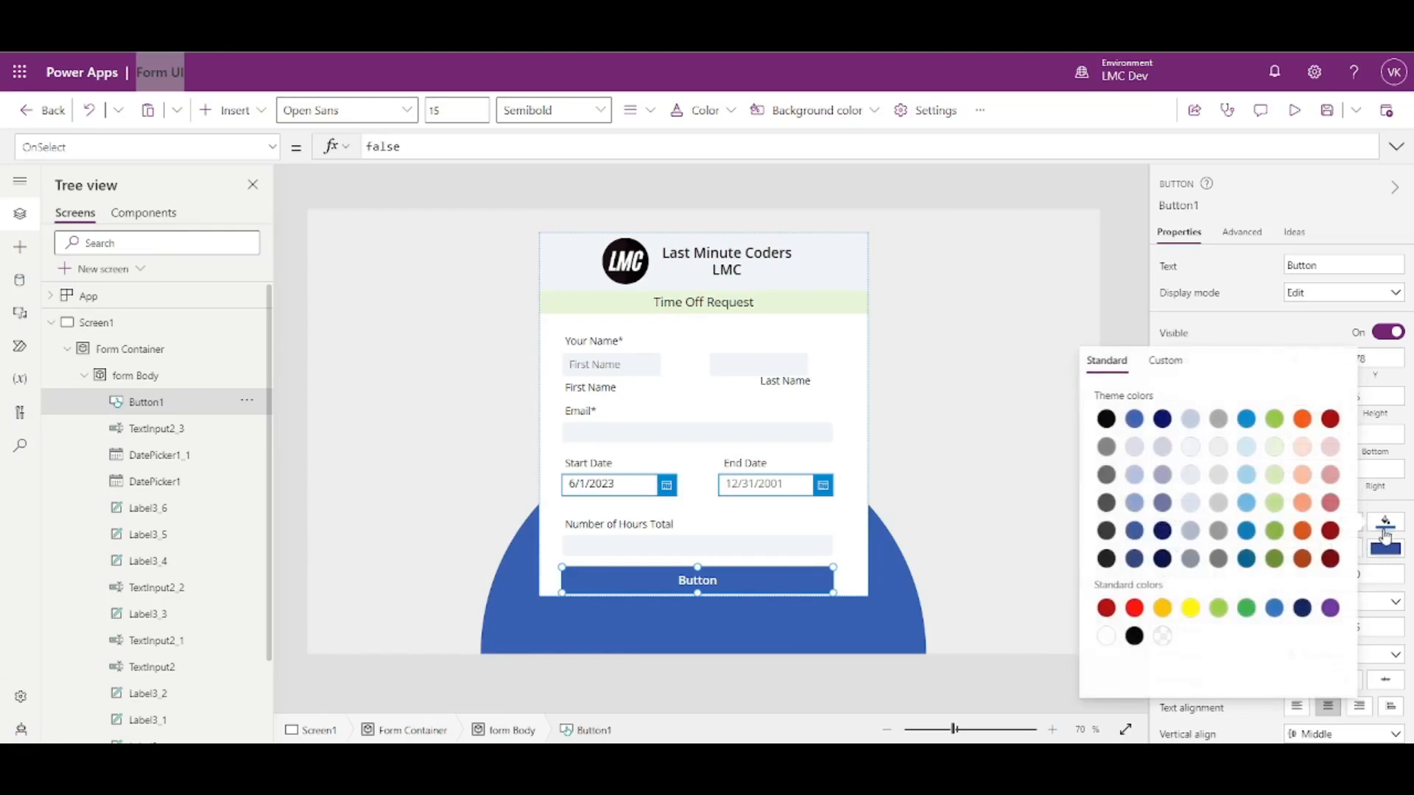
left_click(1246, 419)
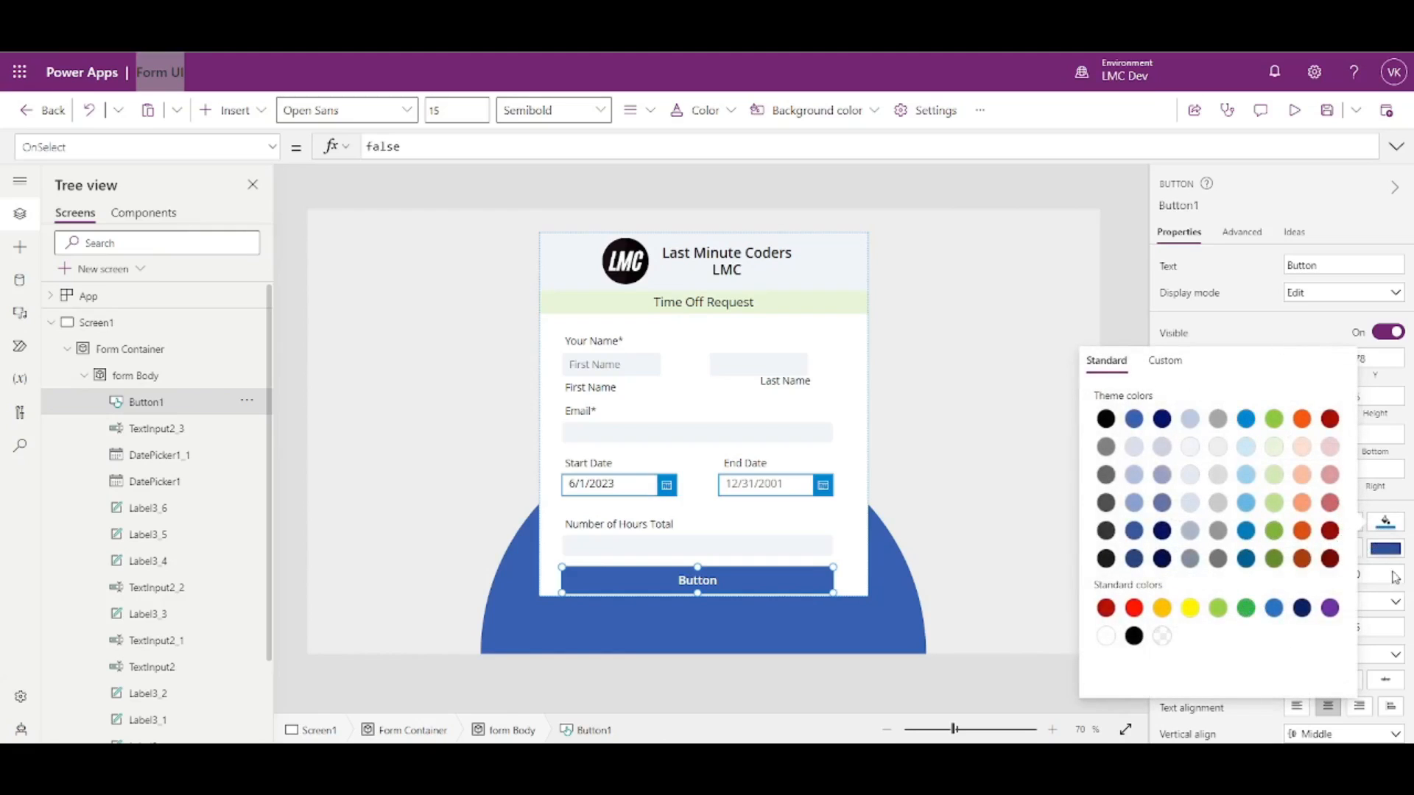
left_click(1389, 558)
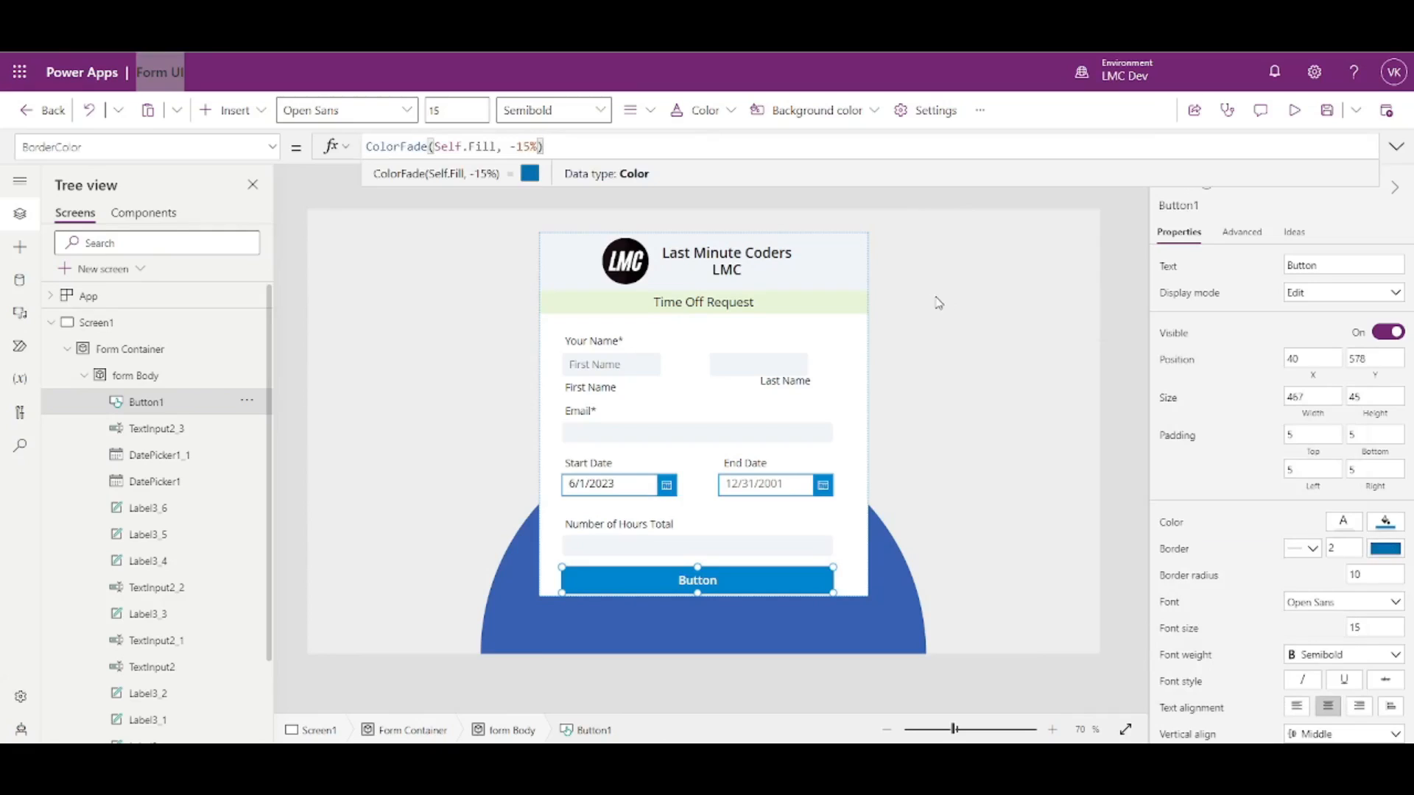
left_click_drag(499, 146, 435, 149)
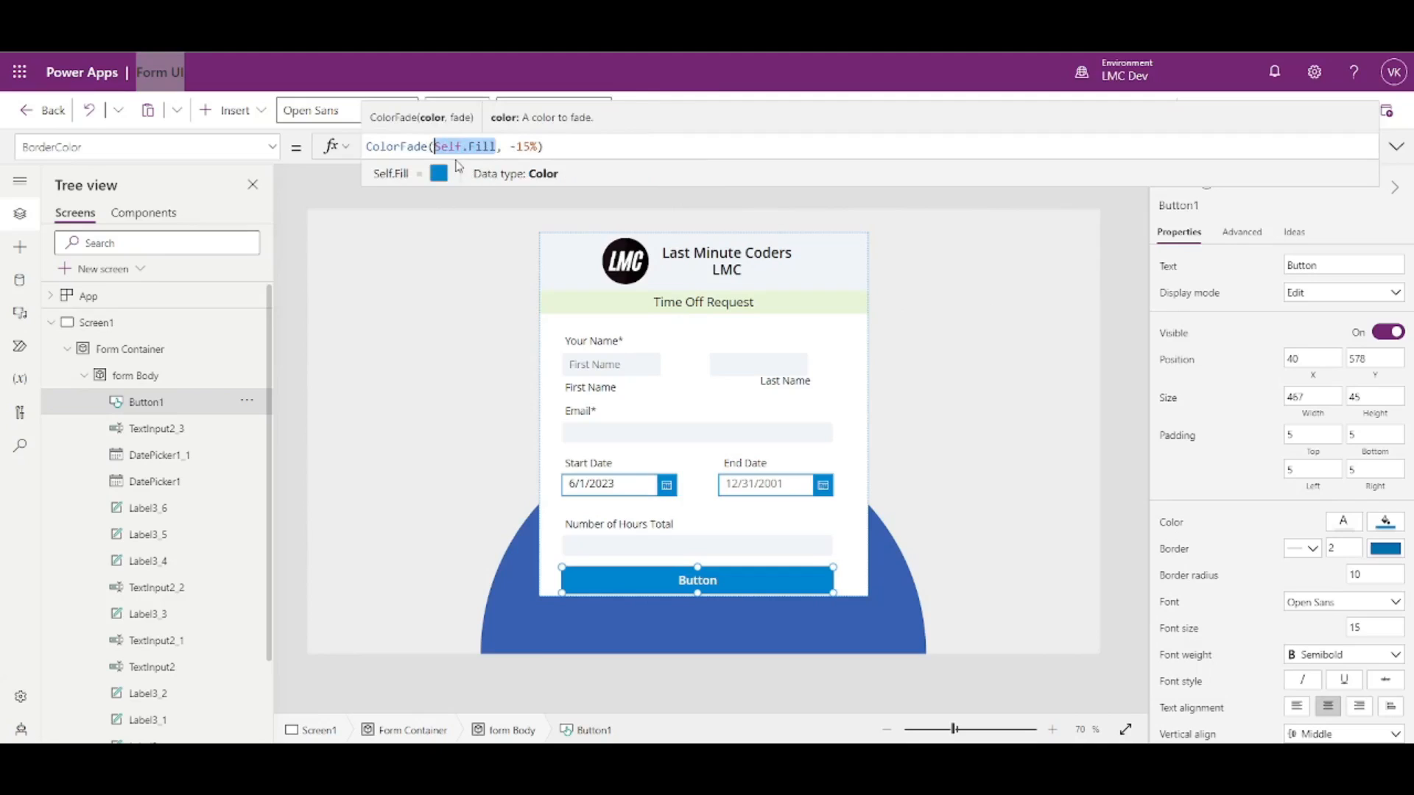
scroll(1254, 485, "down", 3)
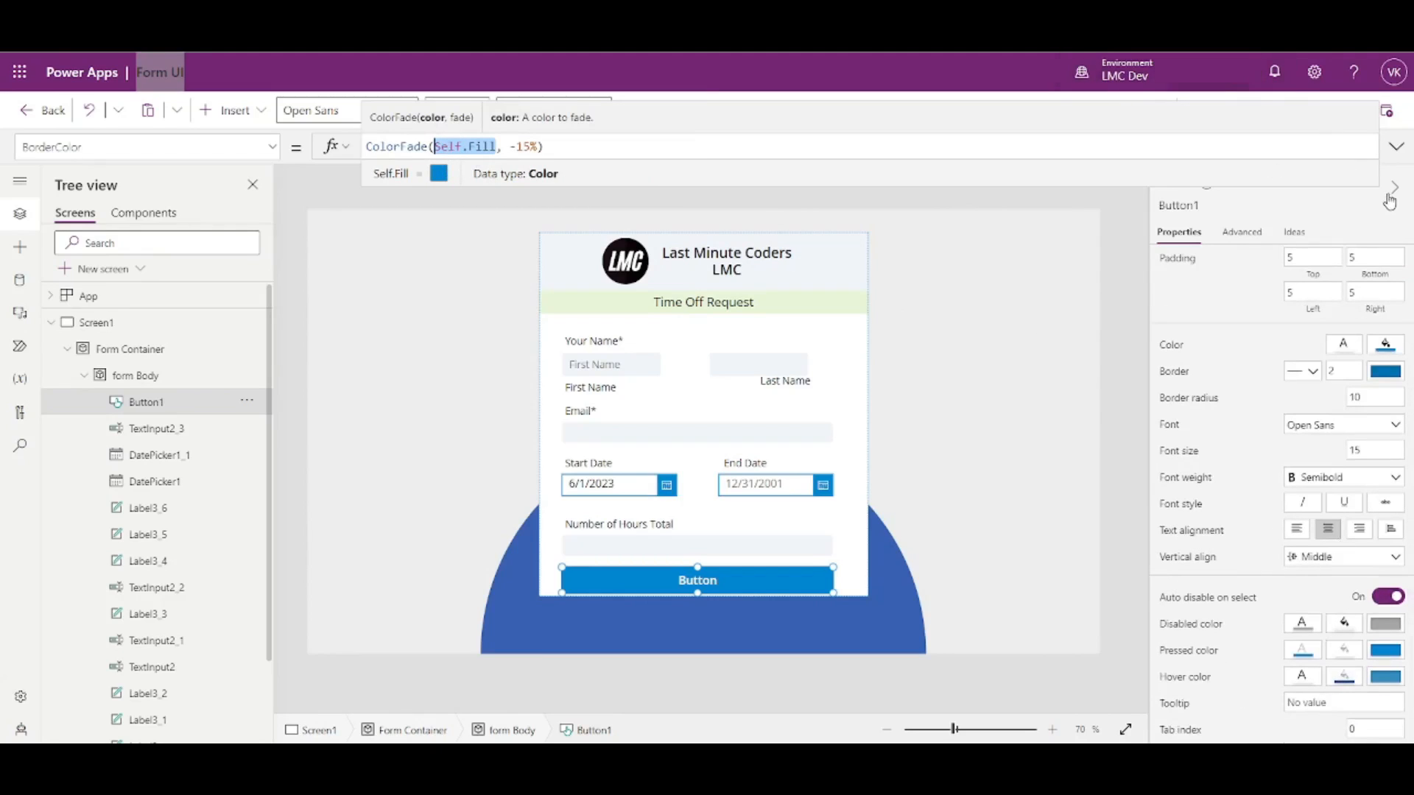
left_click(1400, 214)
left_click(1296, 119)
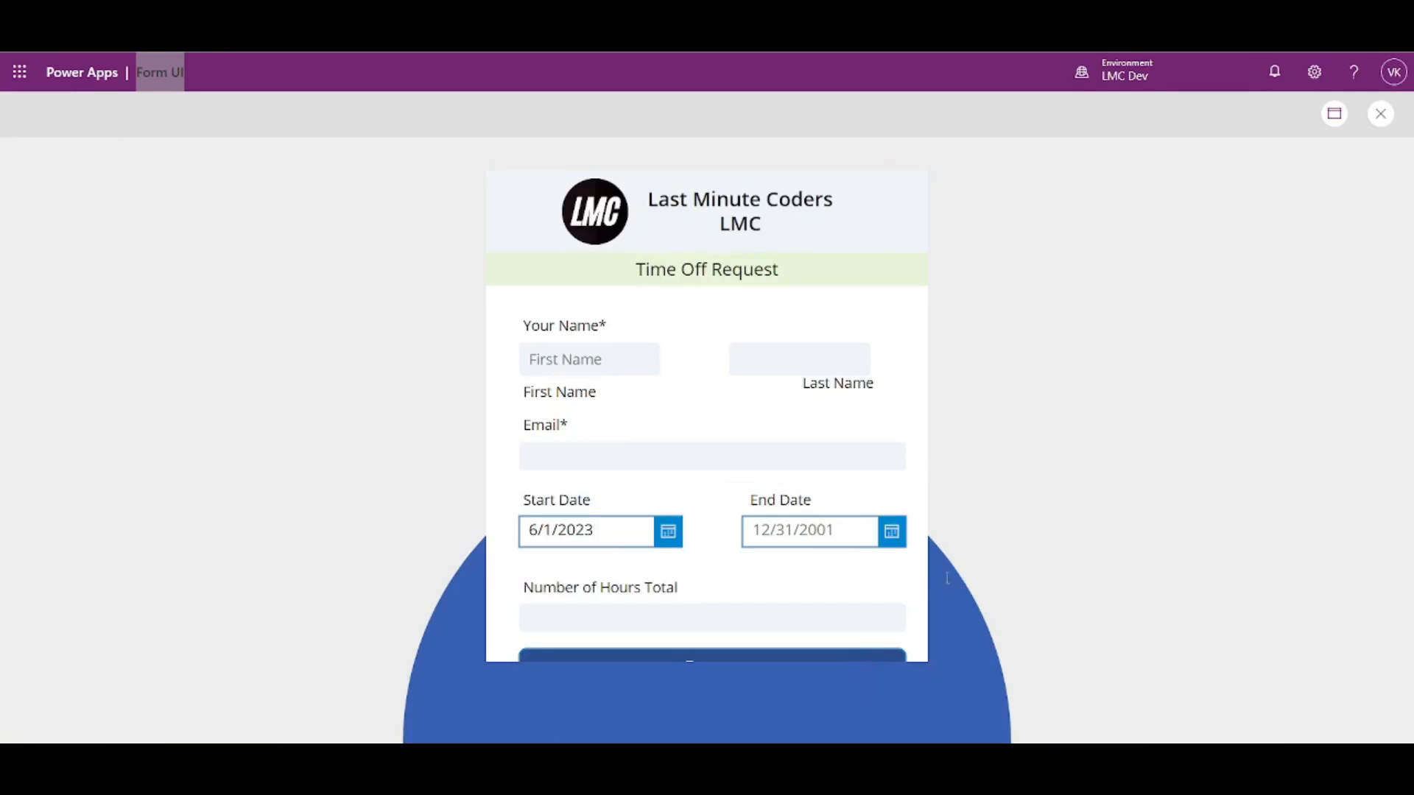
left_click(1379, 116)
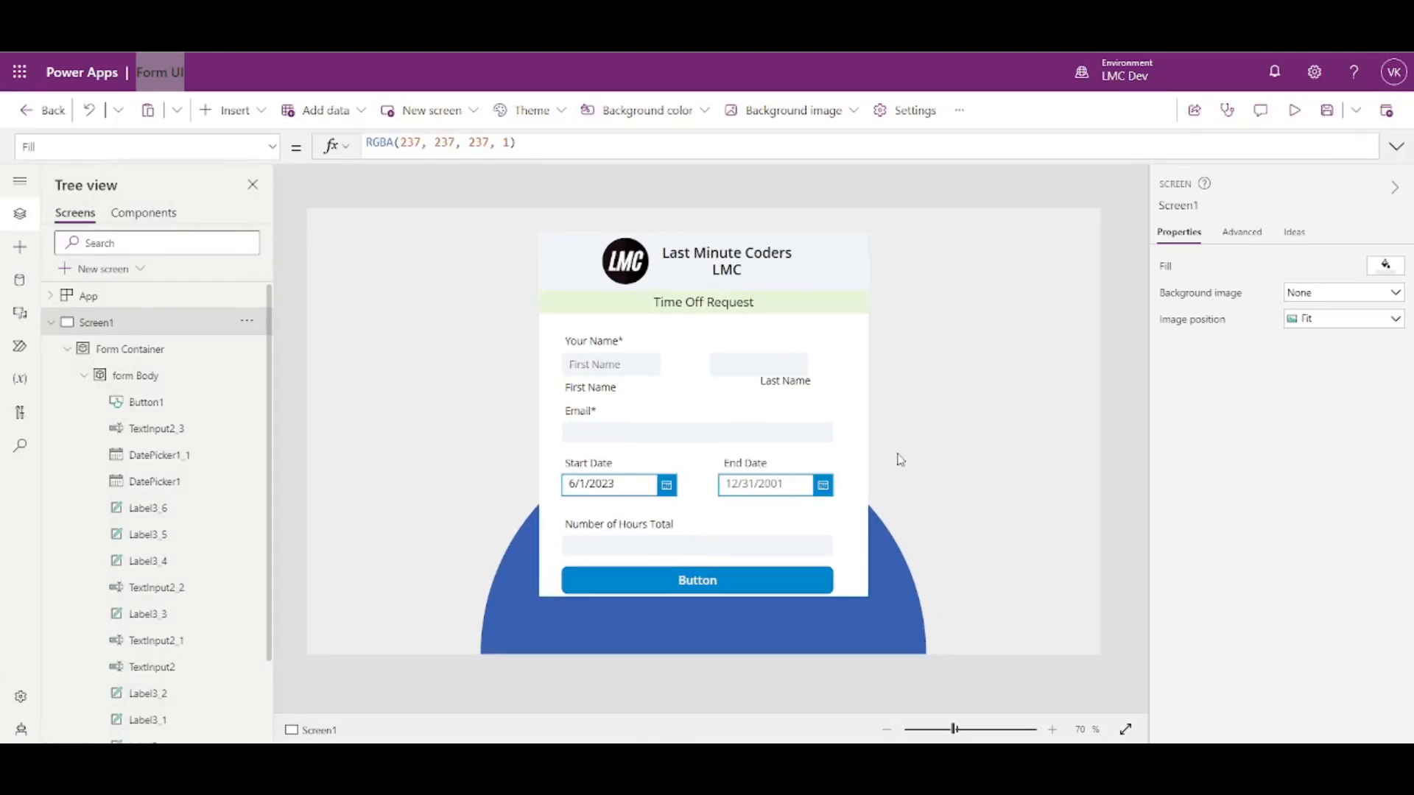
left_click(1295, 112)
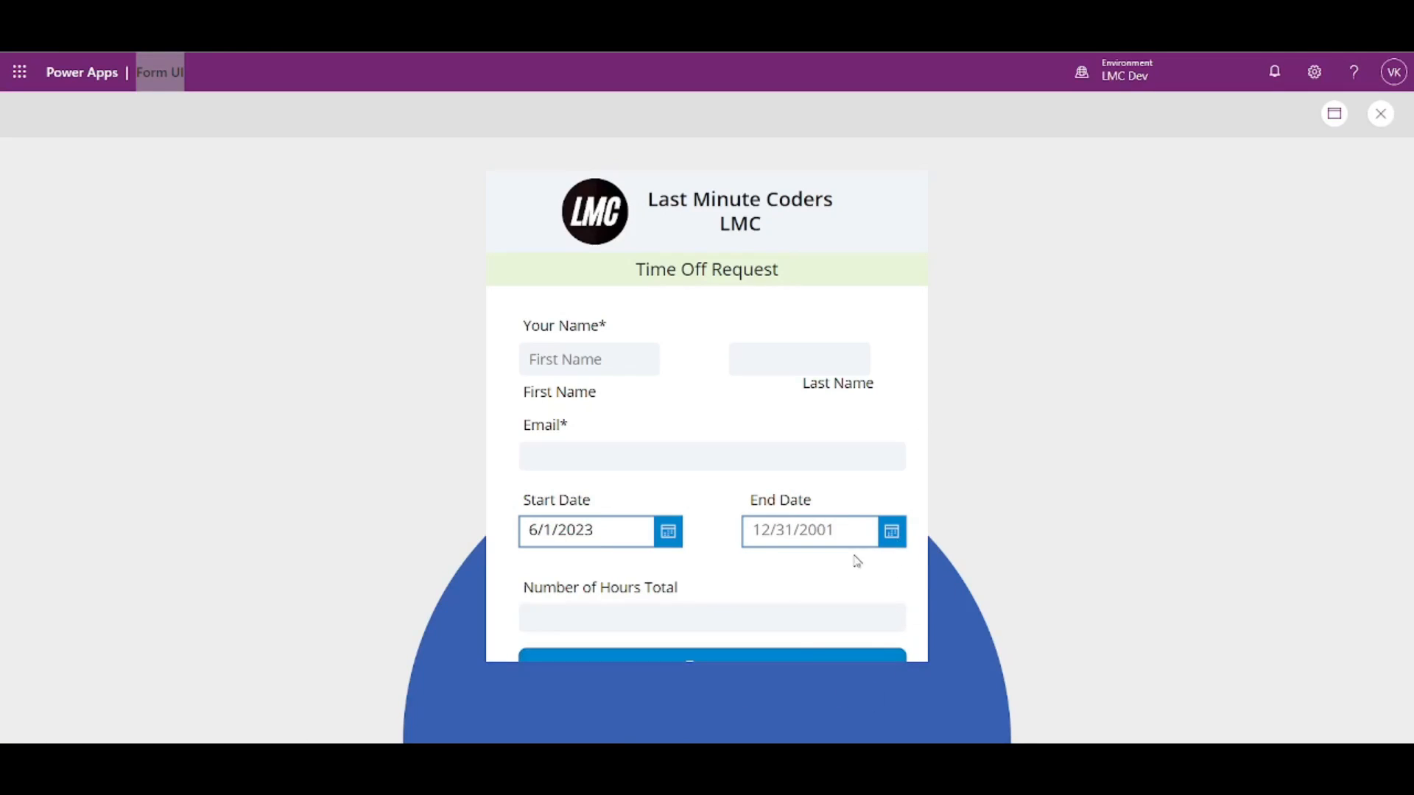
left_click(1382, 114)
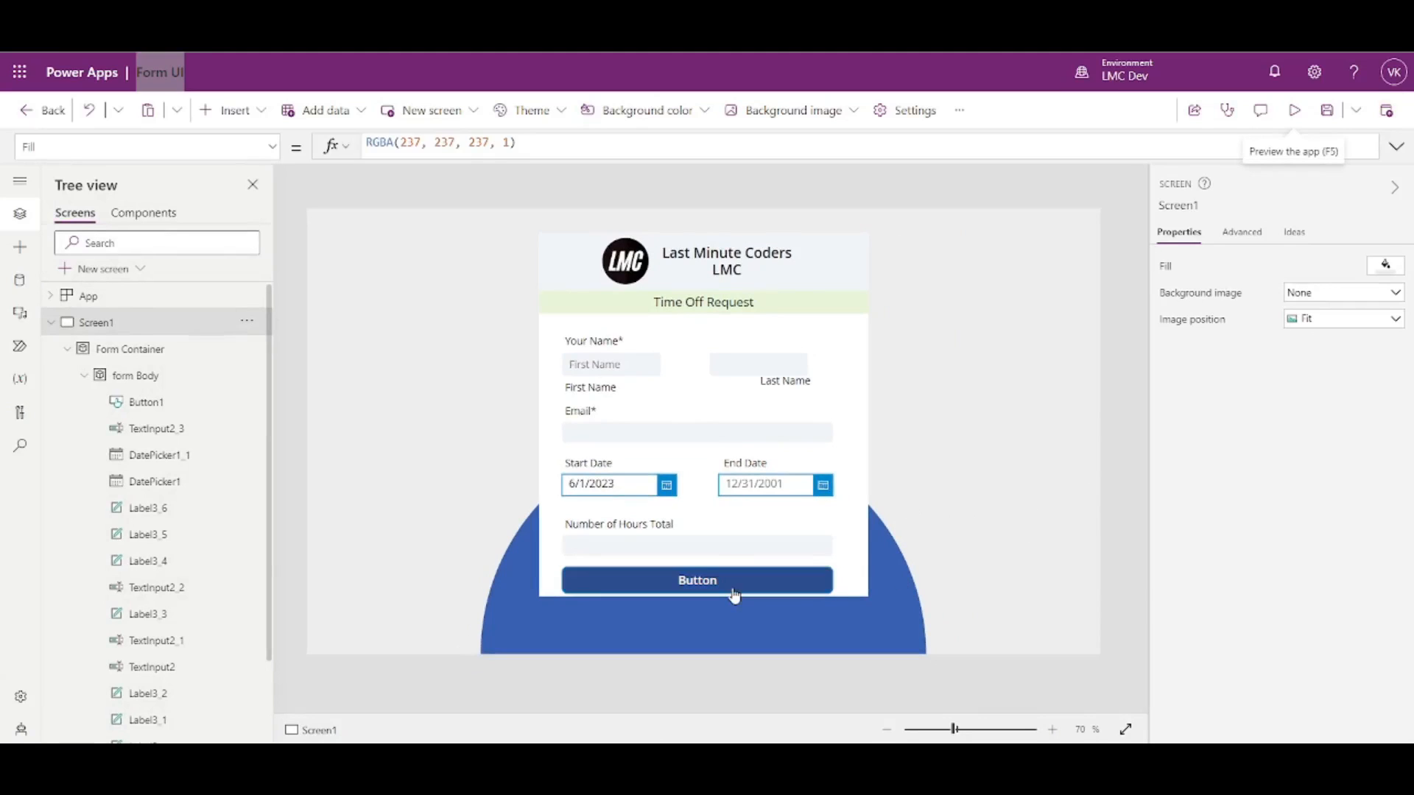
left_click(793, 590)
scroll(1253, 606, "down", 5)
- Make the button's hover fill use Self.Fill and set its border to green
left_click(1343, 675)
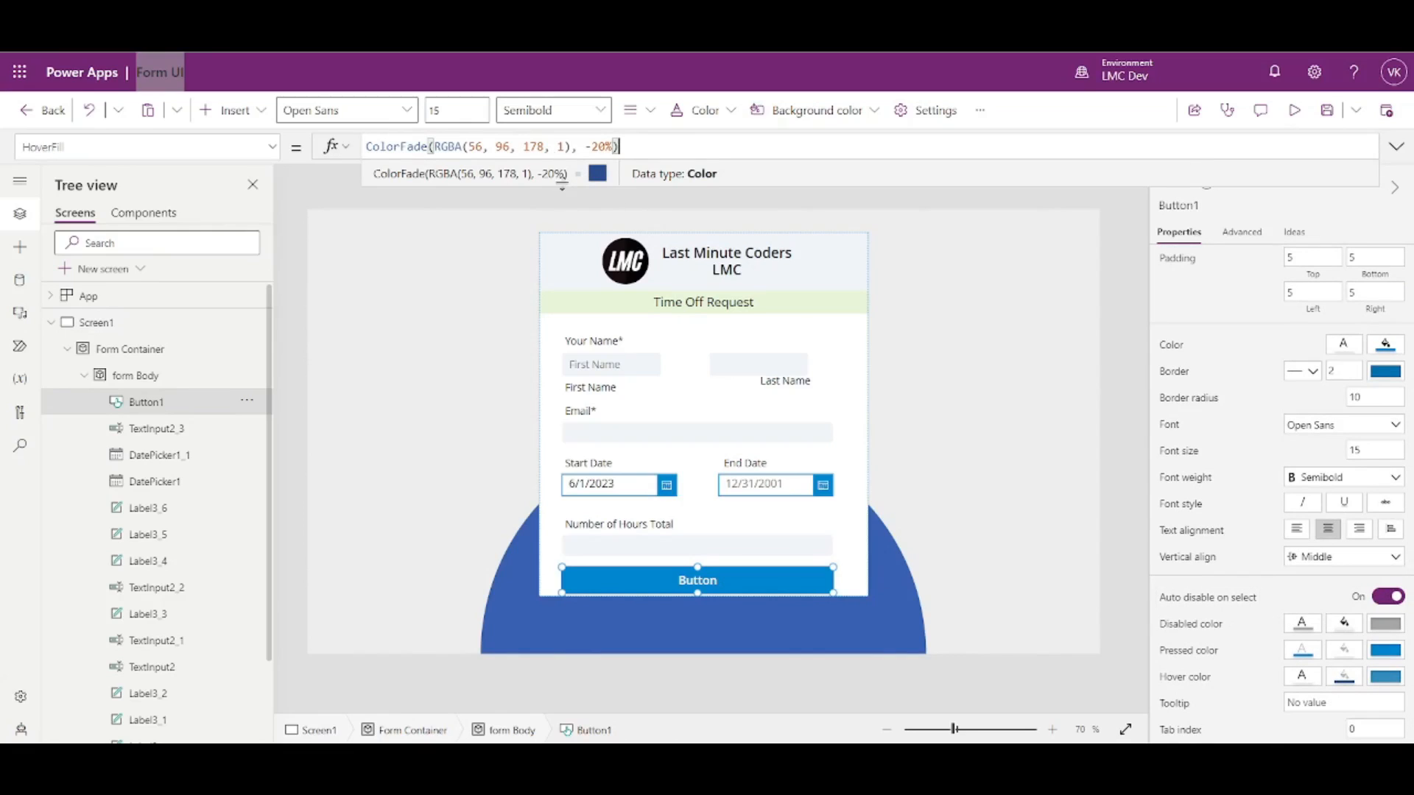
left_click_drag(571, 145, 435, 146)
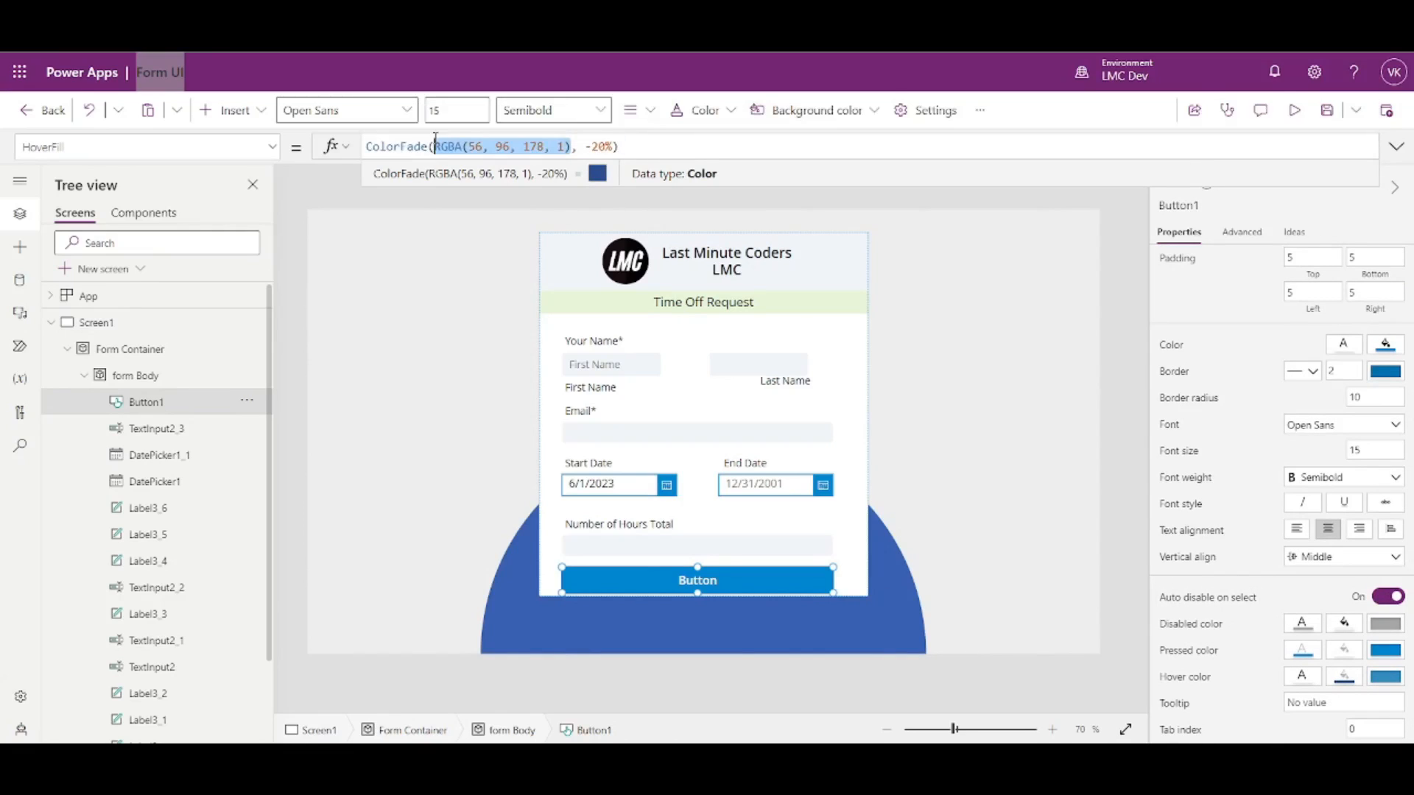
type("Self.Fill")
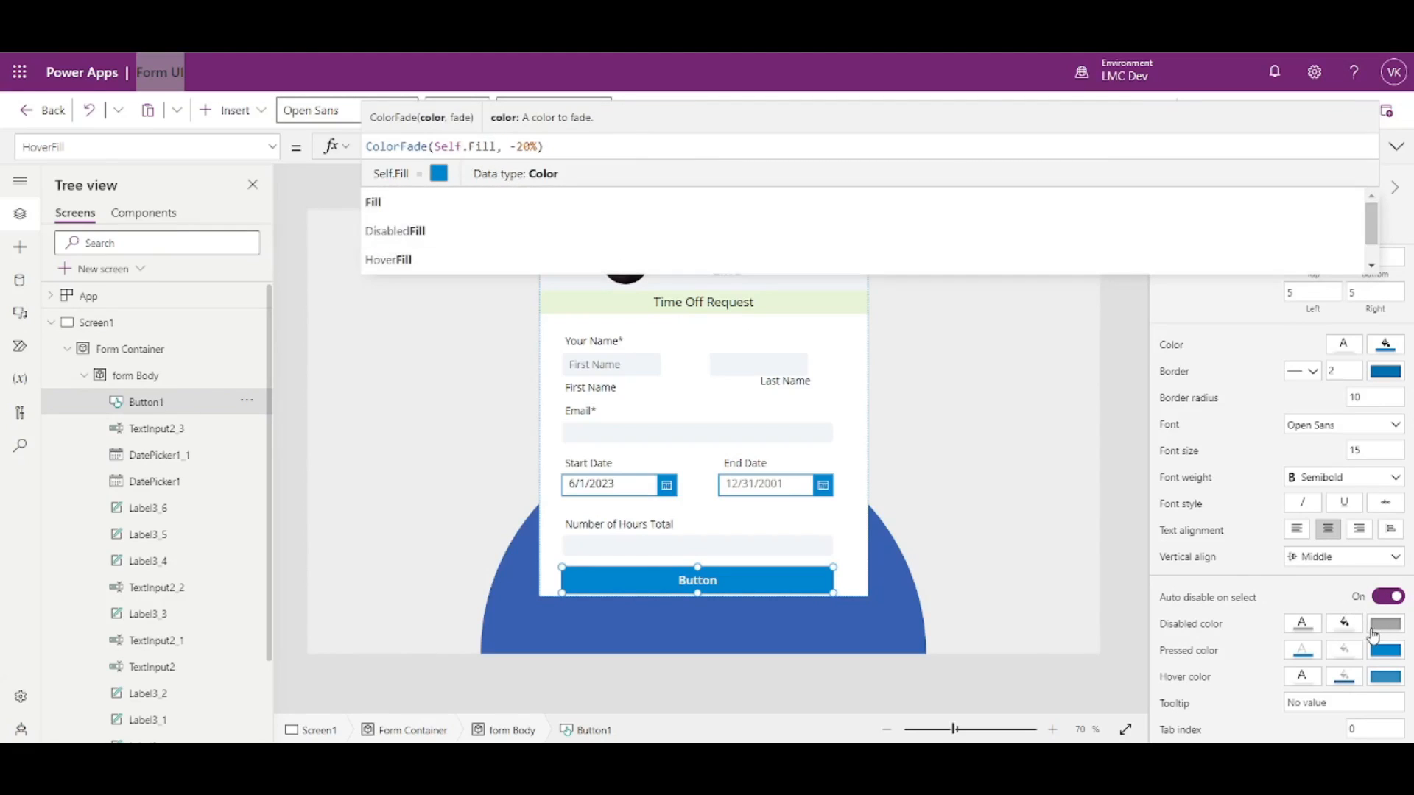
key("ctrl+z")
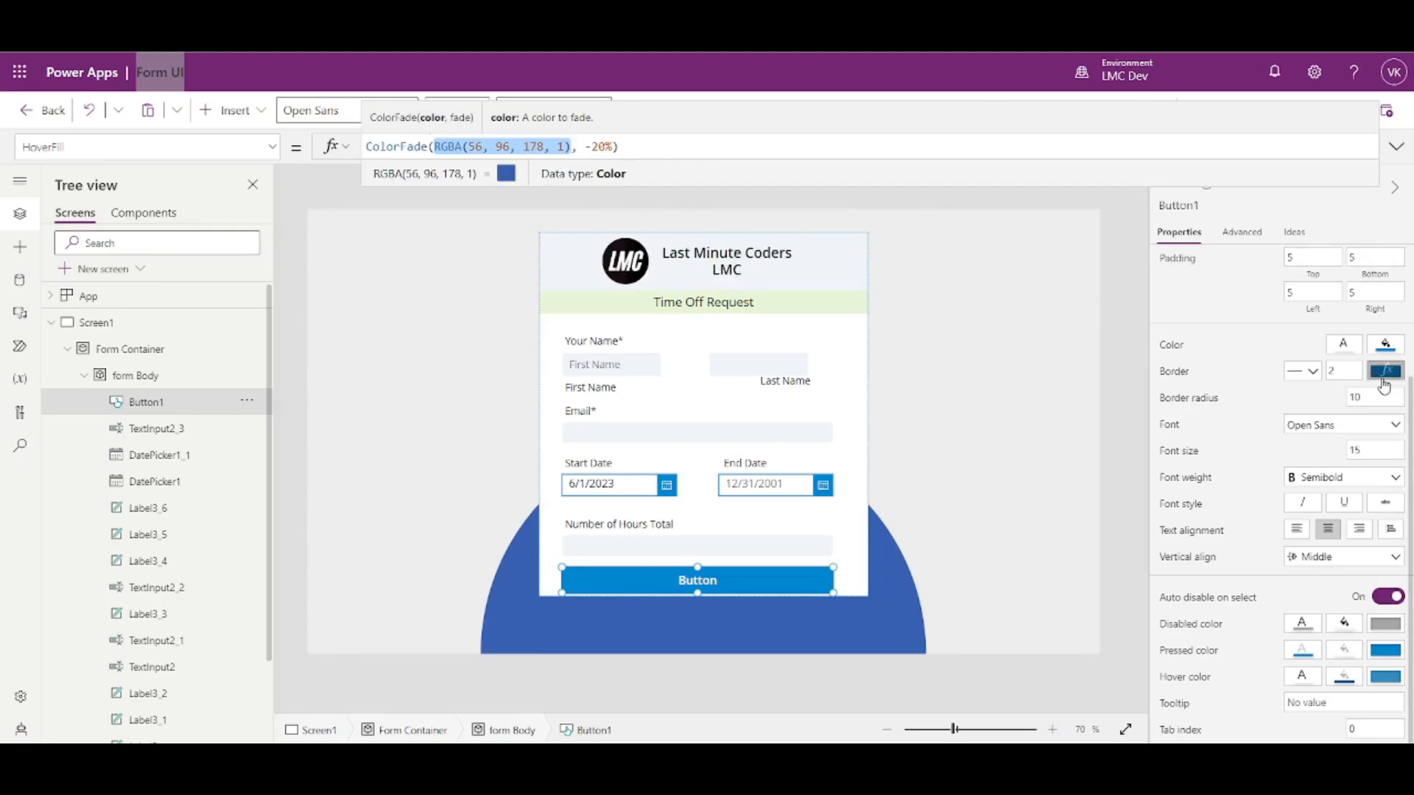
left_click(1383, 380)
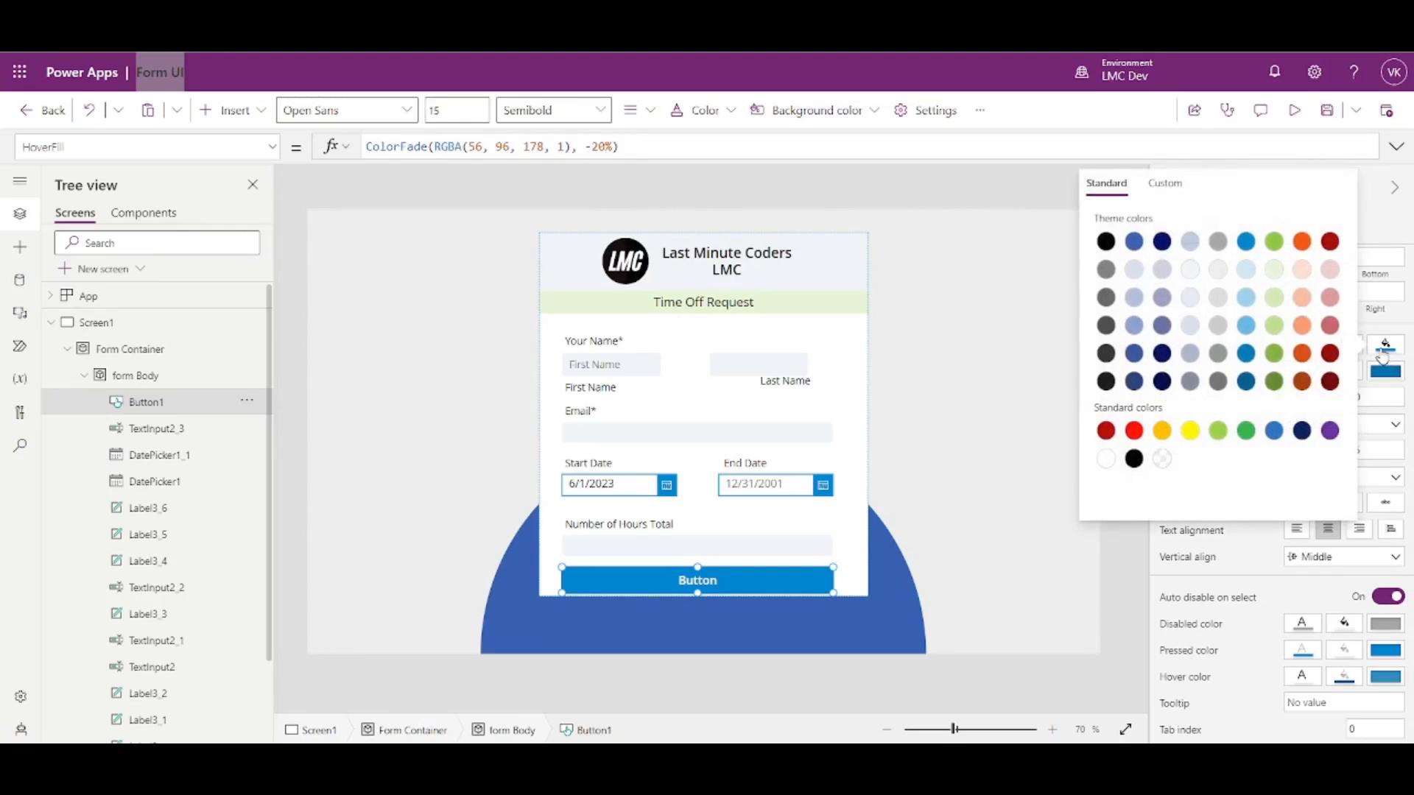
left_click(1244, 433)
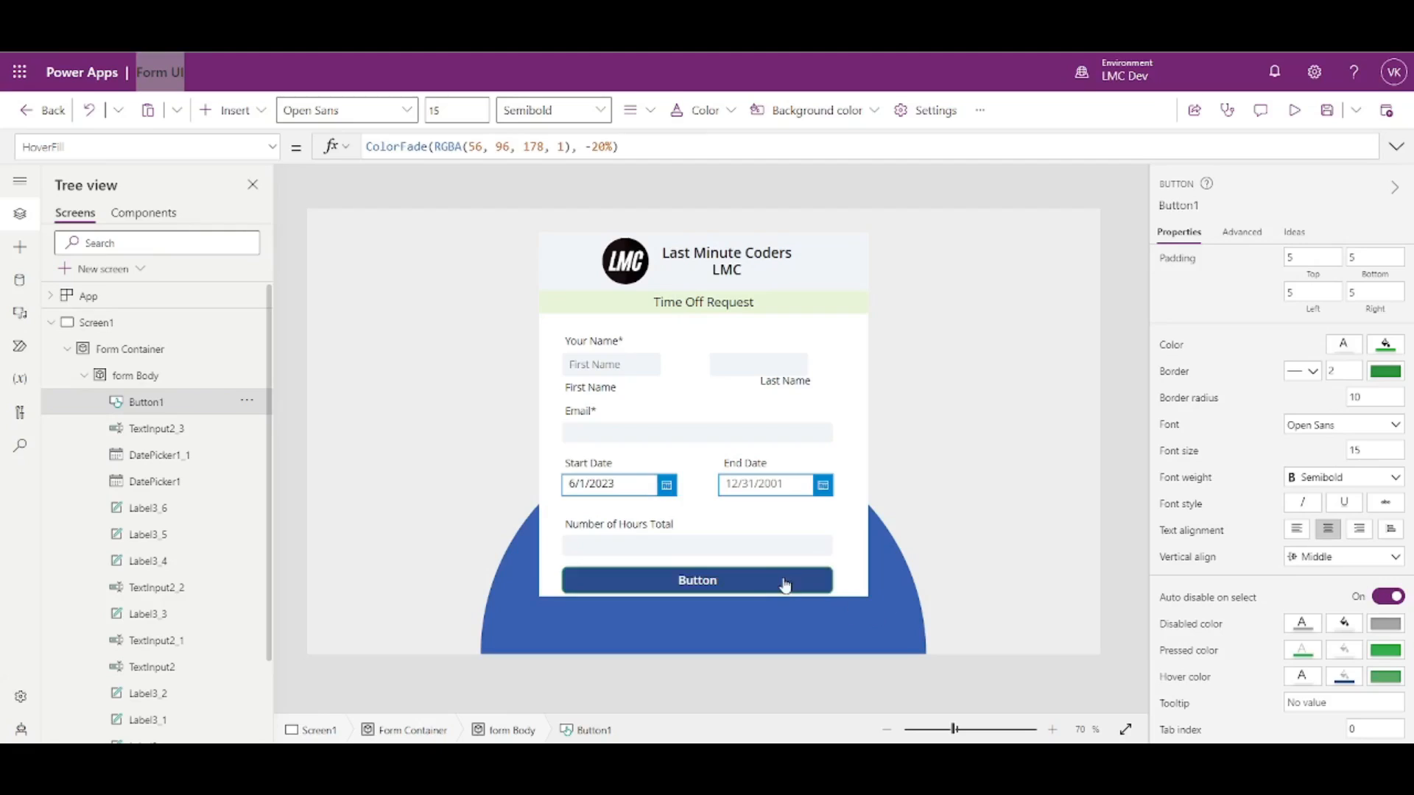
left_click(621, 146)
left_click_drag(574, 146, 435, 146)
type("Self.Fill")
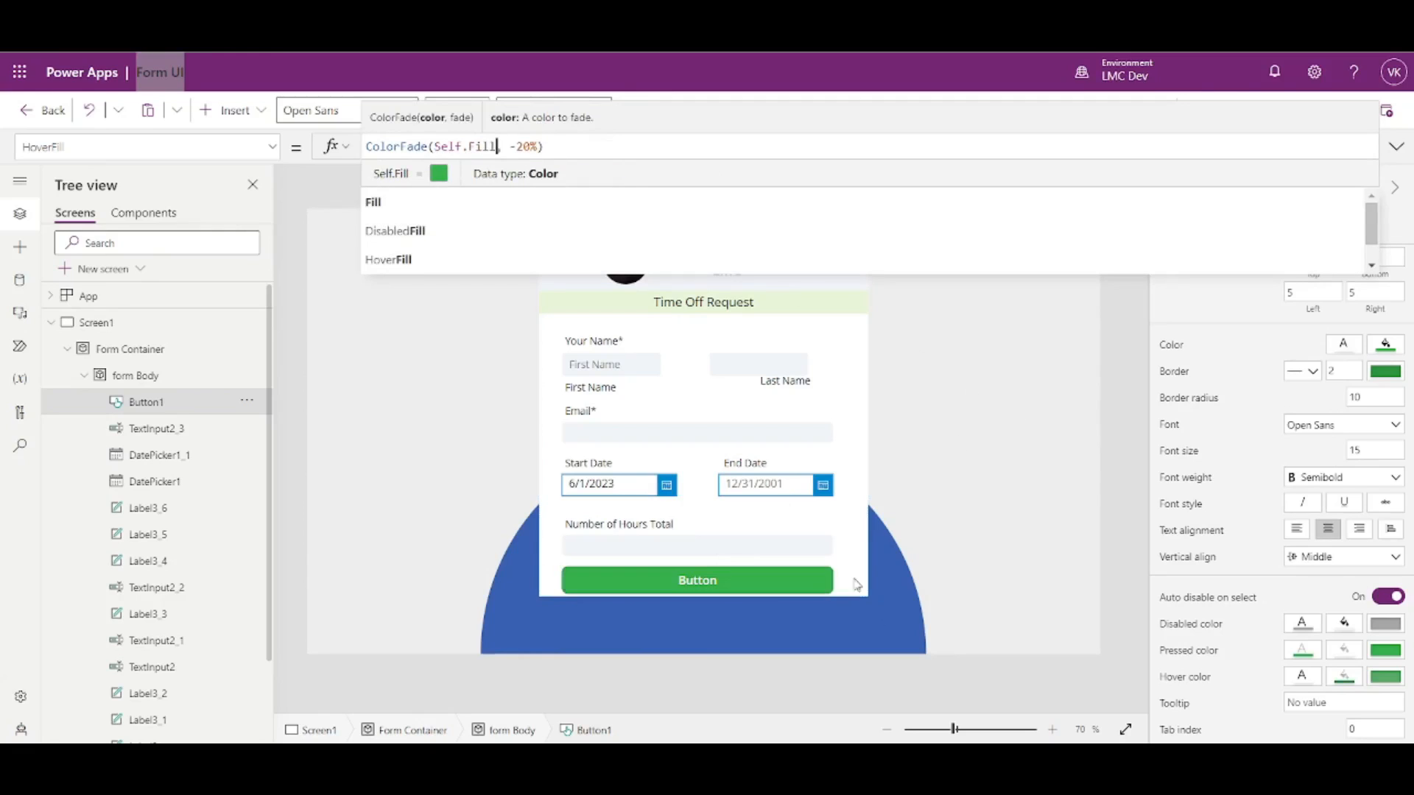
- Set the button fill to purple, then pick the blue theme swatch for its border colour
left_click(1394, 345)
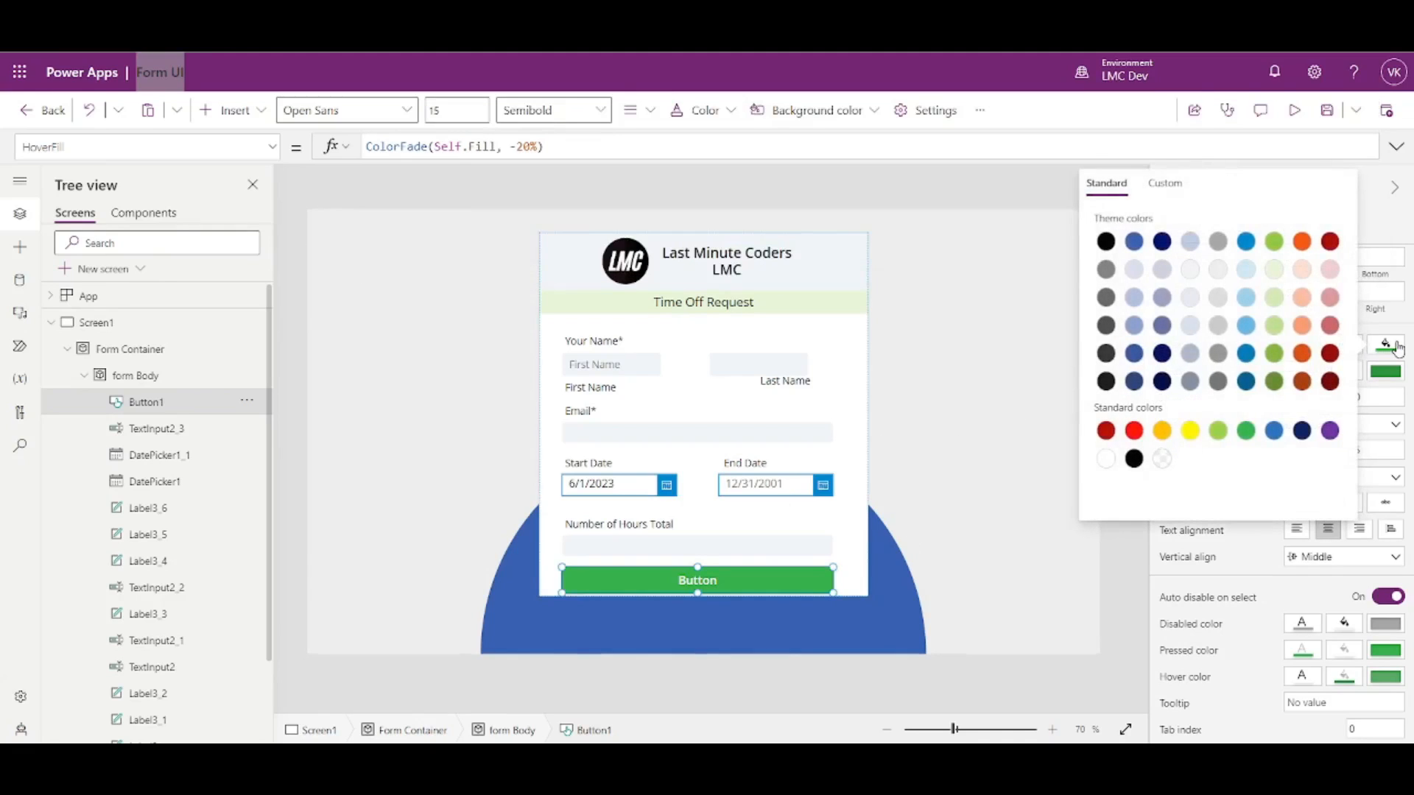
left_click(1330, 431)
left_click(787, 601)
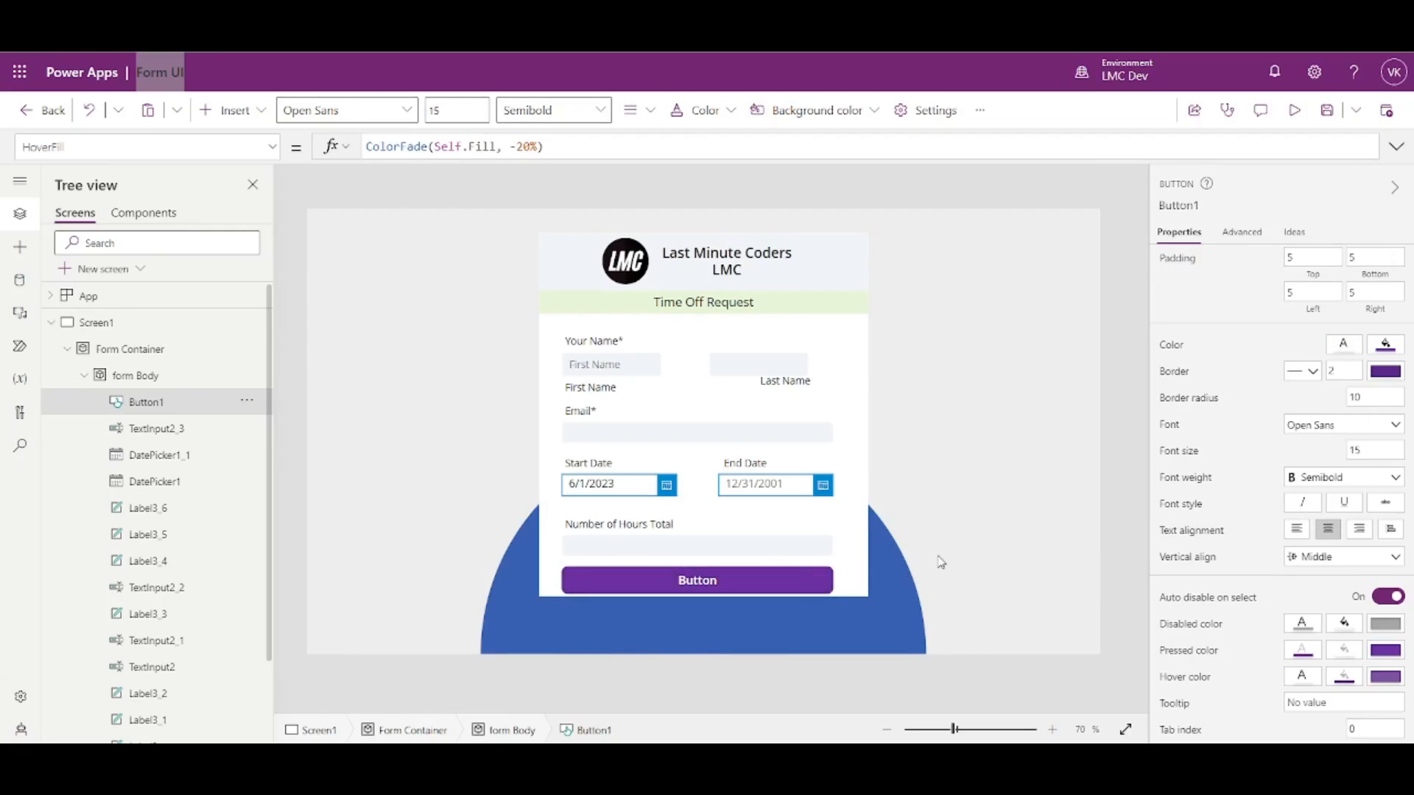
left_click(1390, 372)
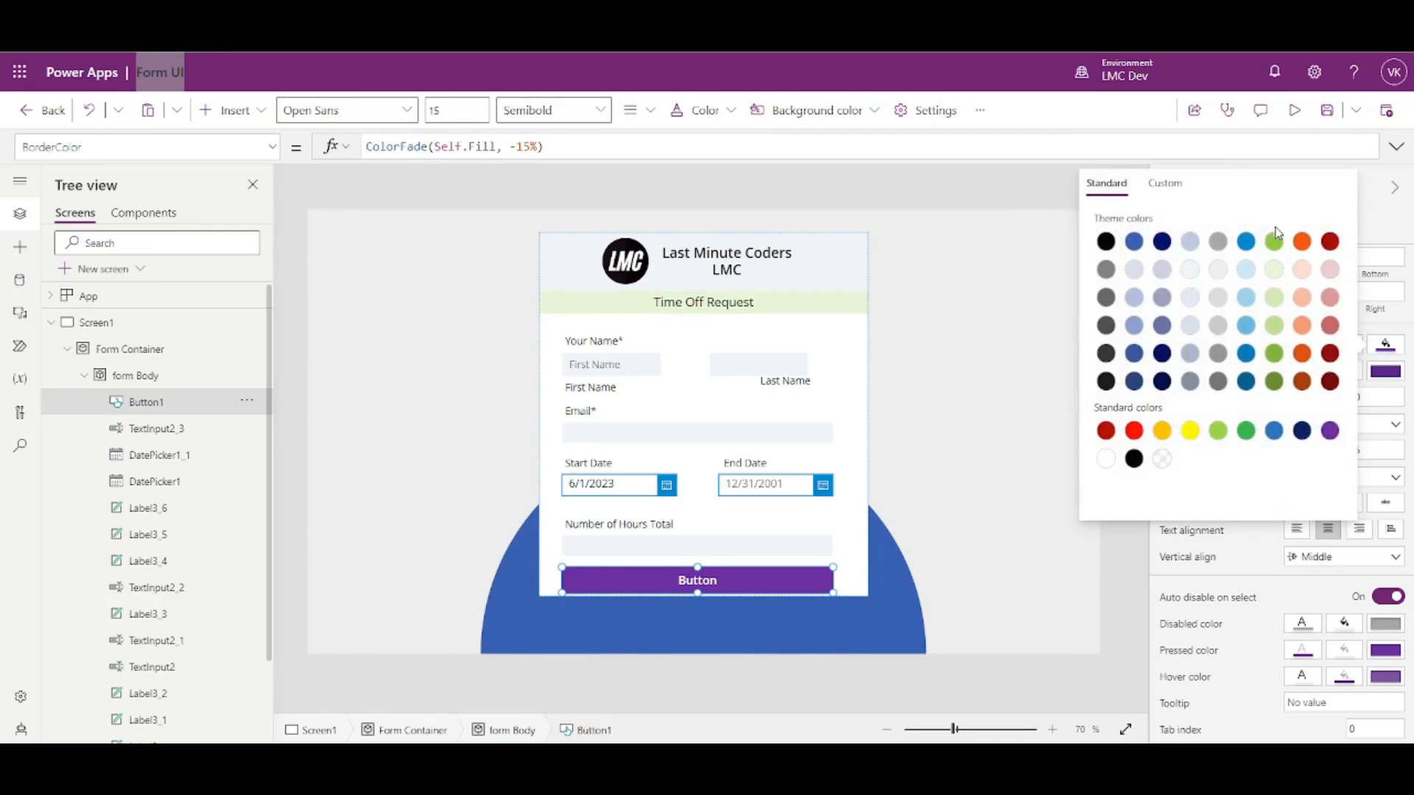
left_click(1246, 242)
left_click(837, 591)
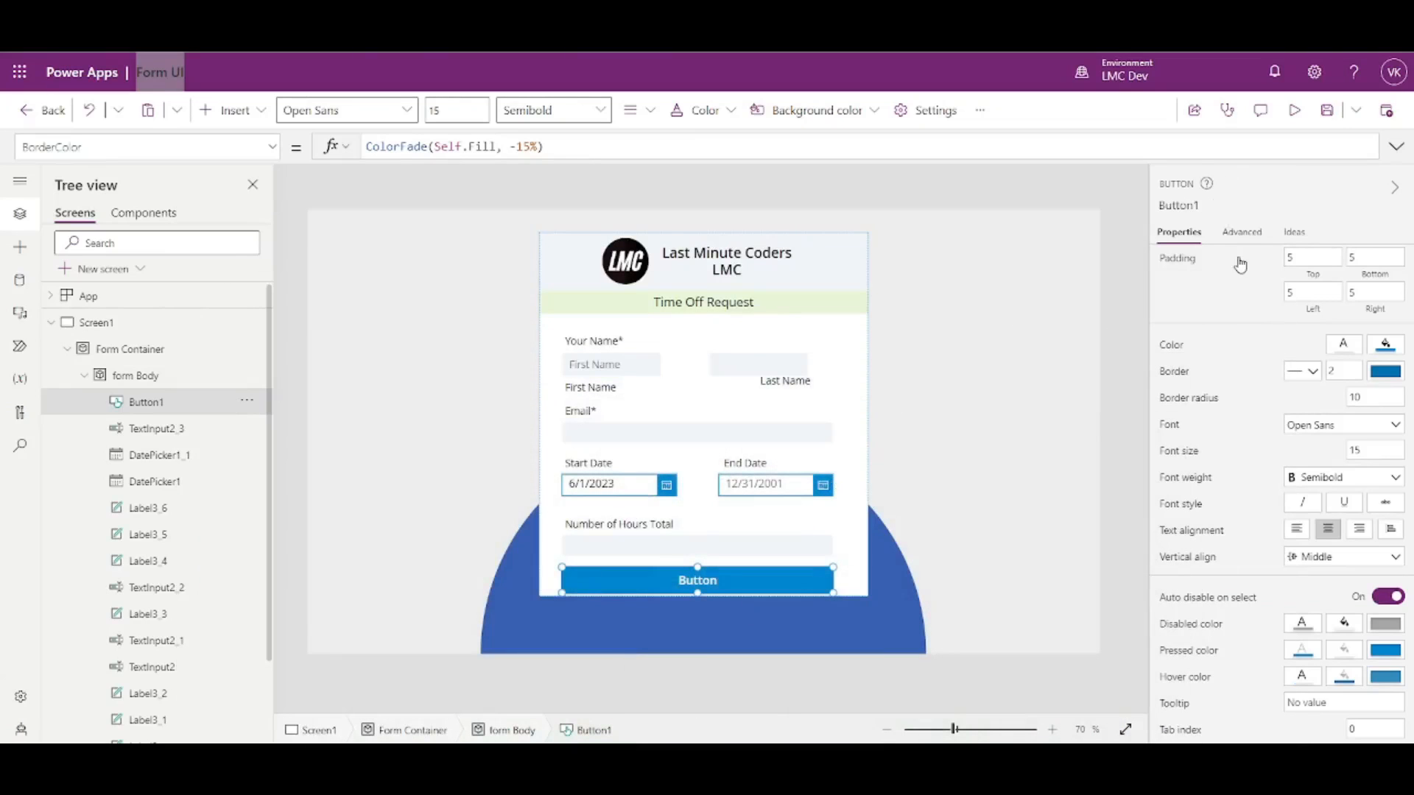
scroll(1269, 339, "up", 3)
- Change the button's Text to 'Submit Request'
left_click(1305, 265)
double_click(1304, 265)
type("Submit Request")
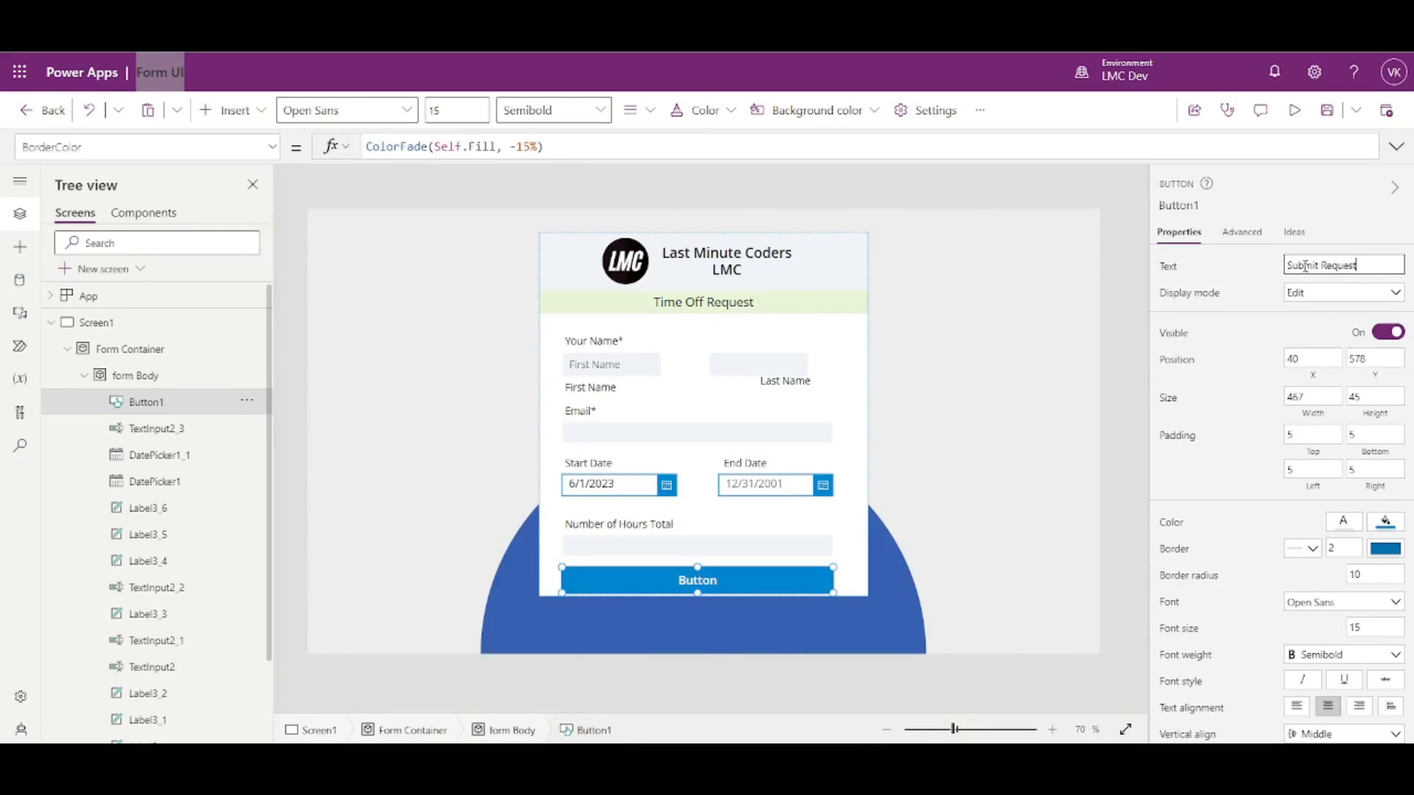
left_click(1268, 278)
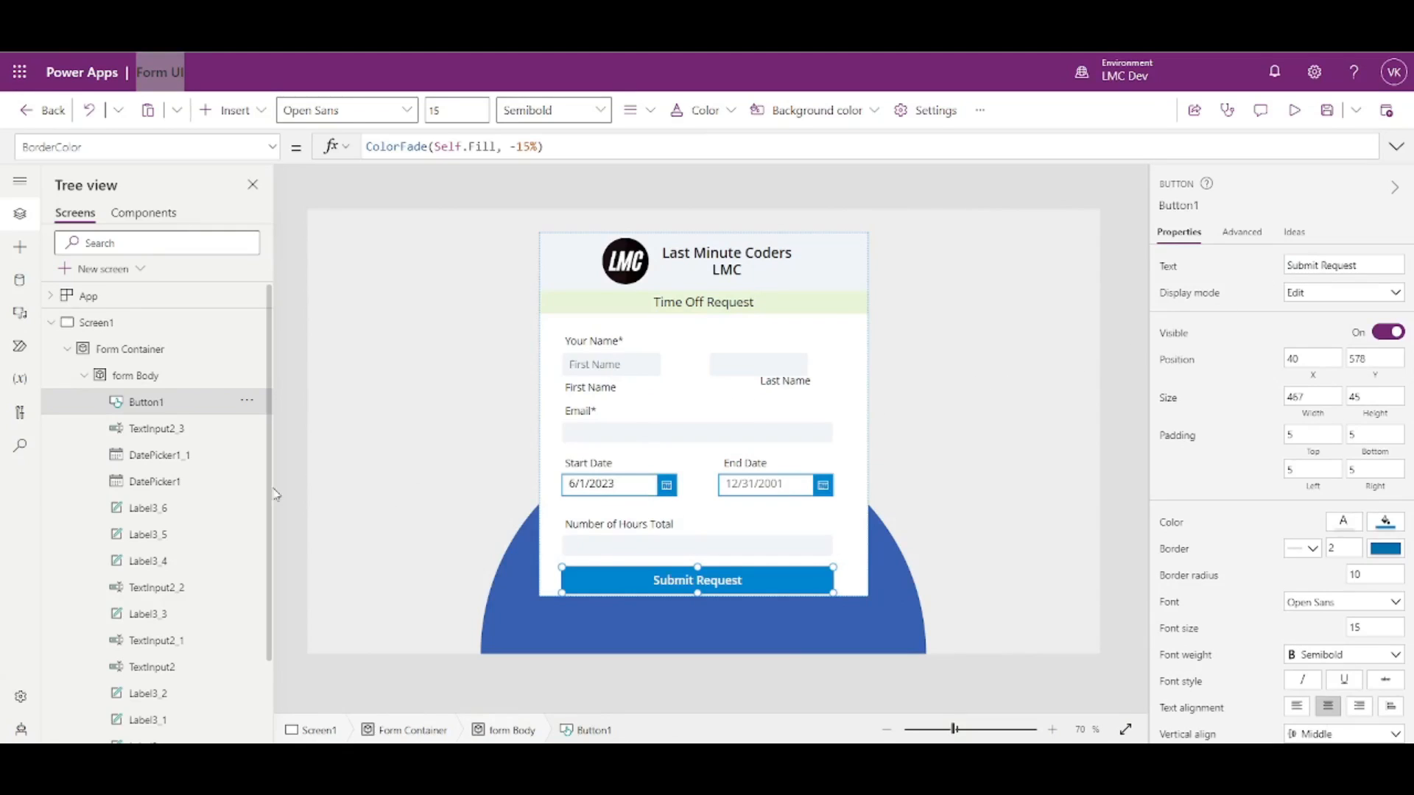
scroll(157, 468, "down", 3)
scroll(158, 468, "up", 3)
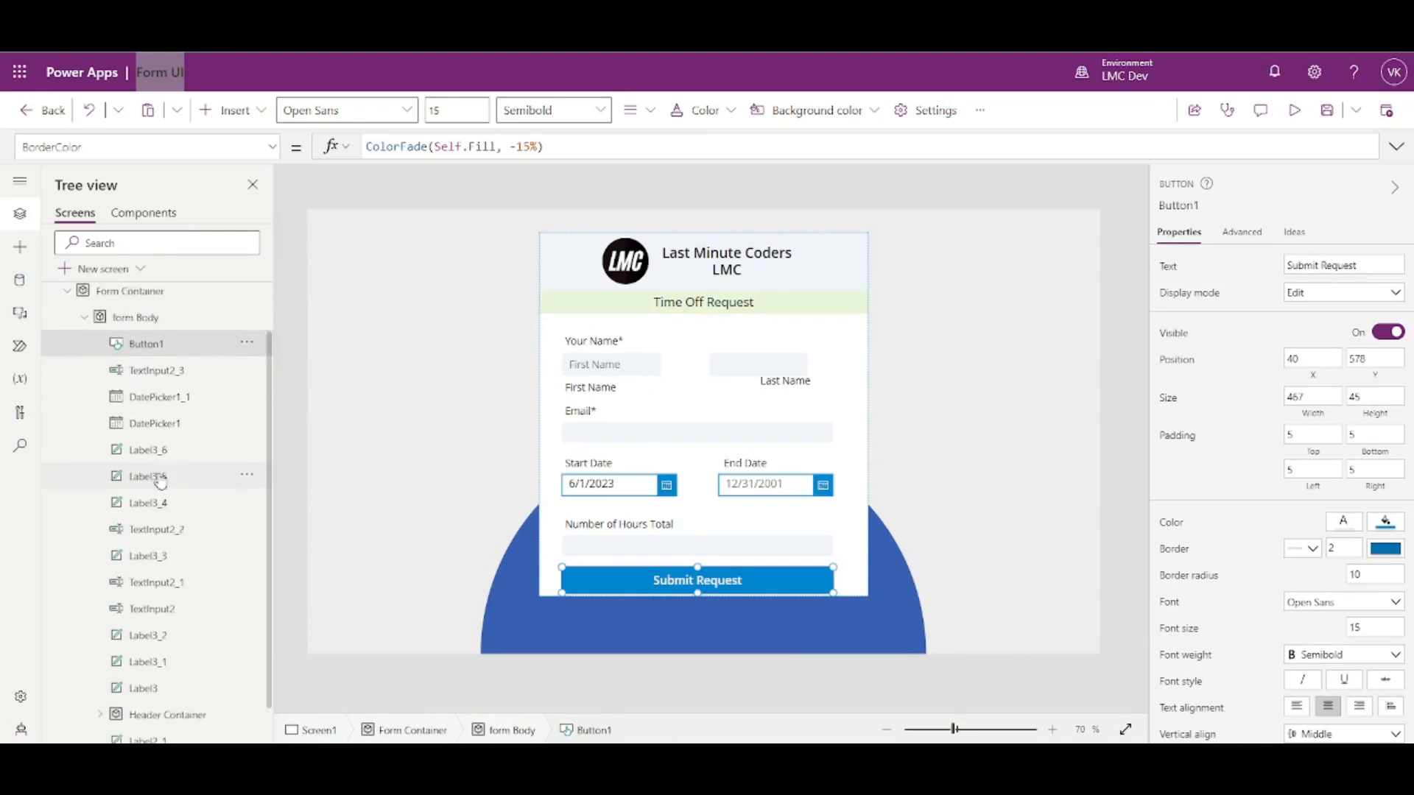
- Select the Body container, then the Your Name* and Time Off Request labels
left_click(855, 575)
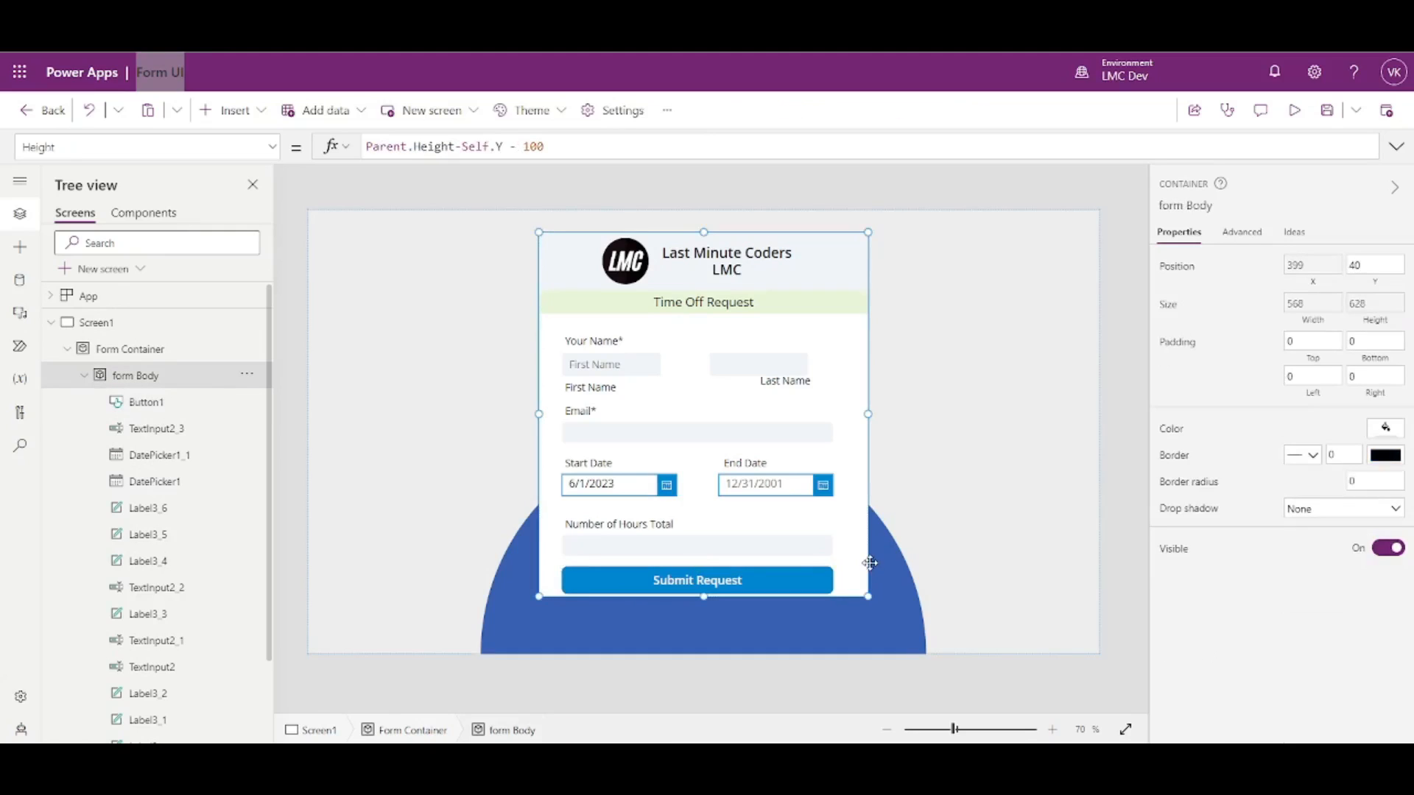
left_click(582, 340)
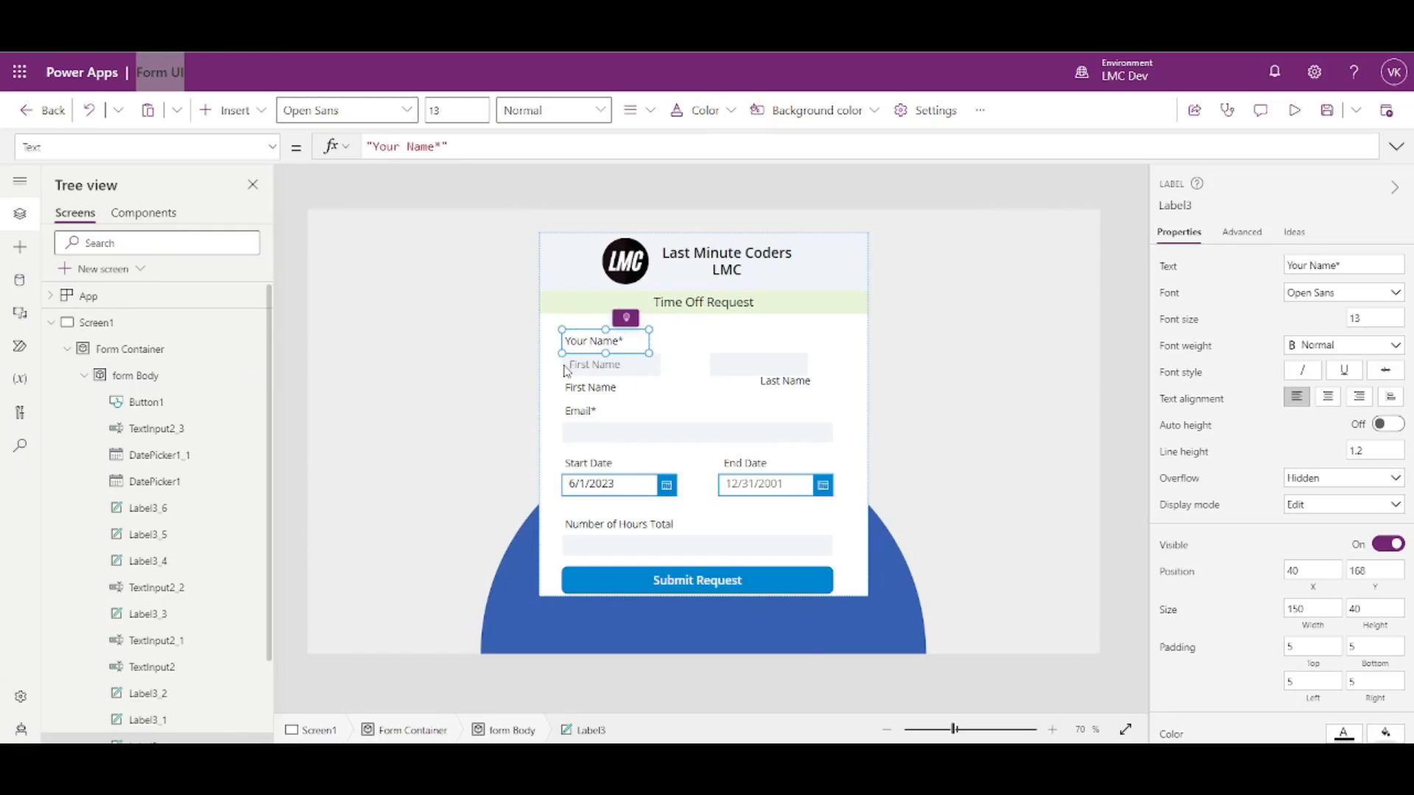
left_click(575, 317)
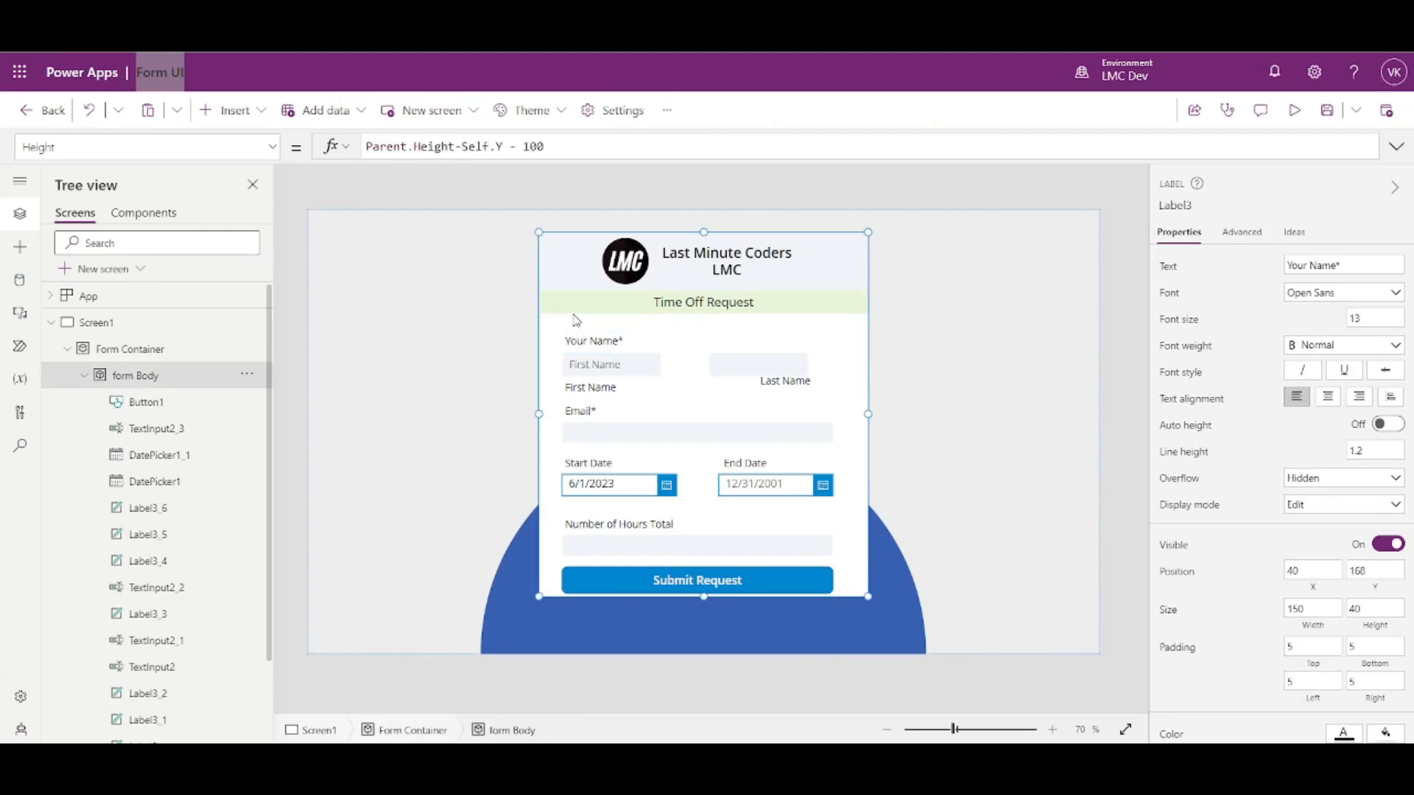
- Find Label2_1 (Time Off Request) in the tree view and rename it TimeOffReq_Label
left_click(579, 304)
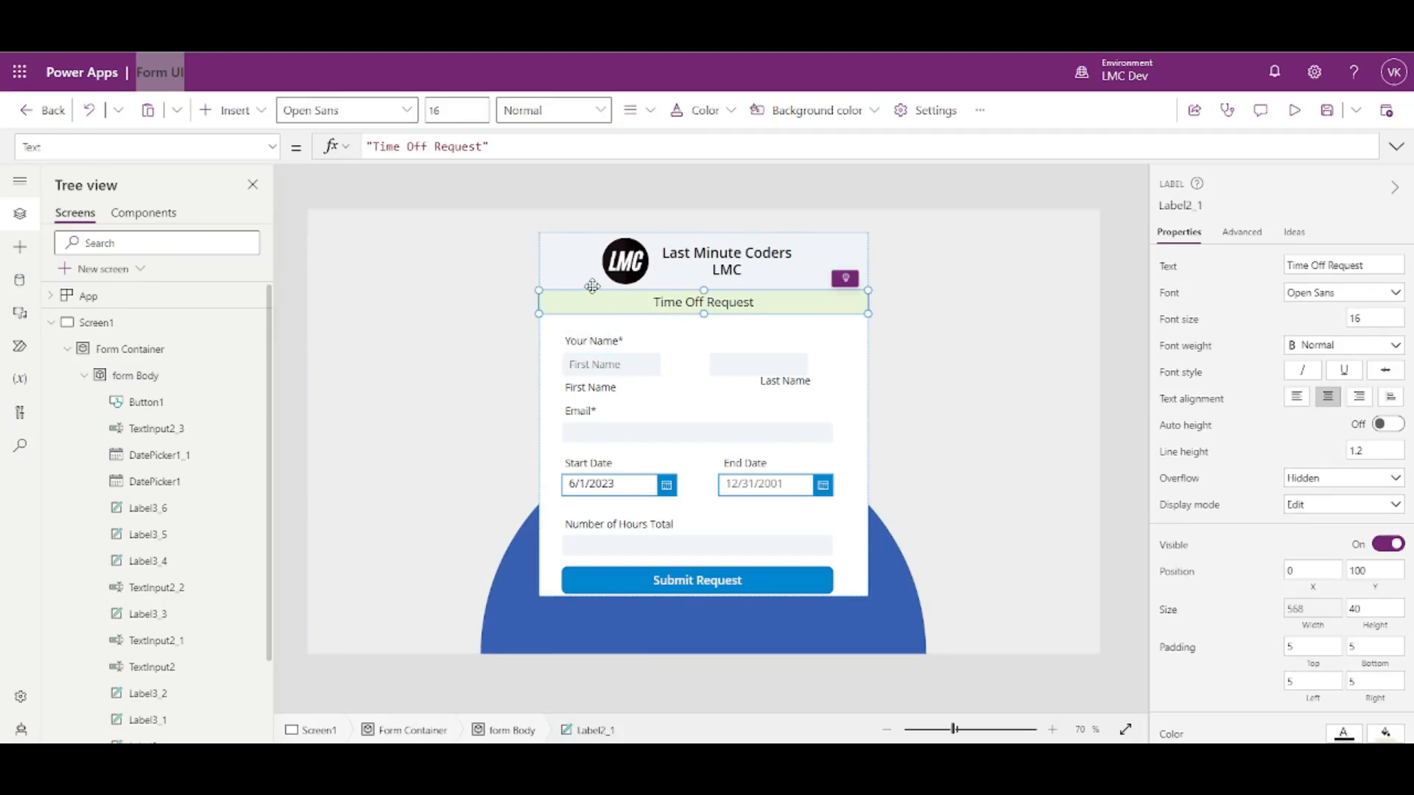
left_click(586, 280)
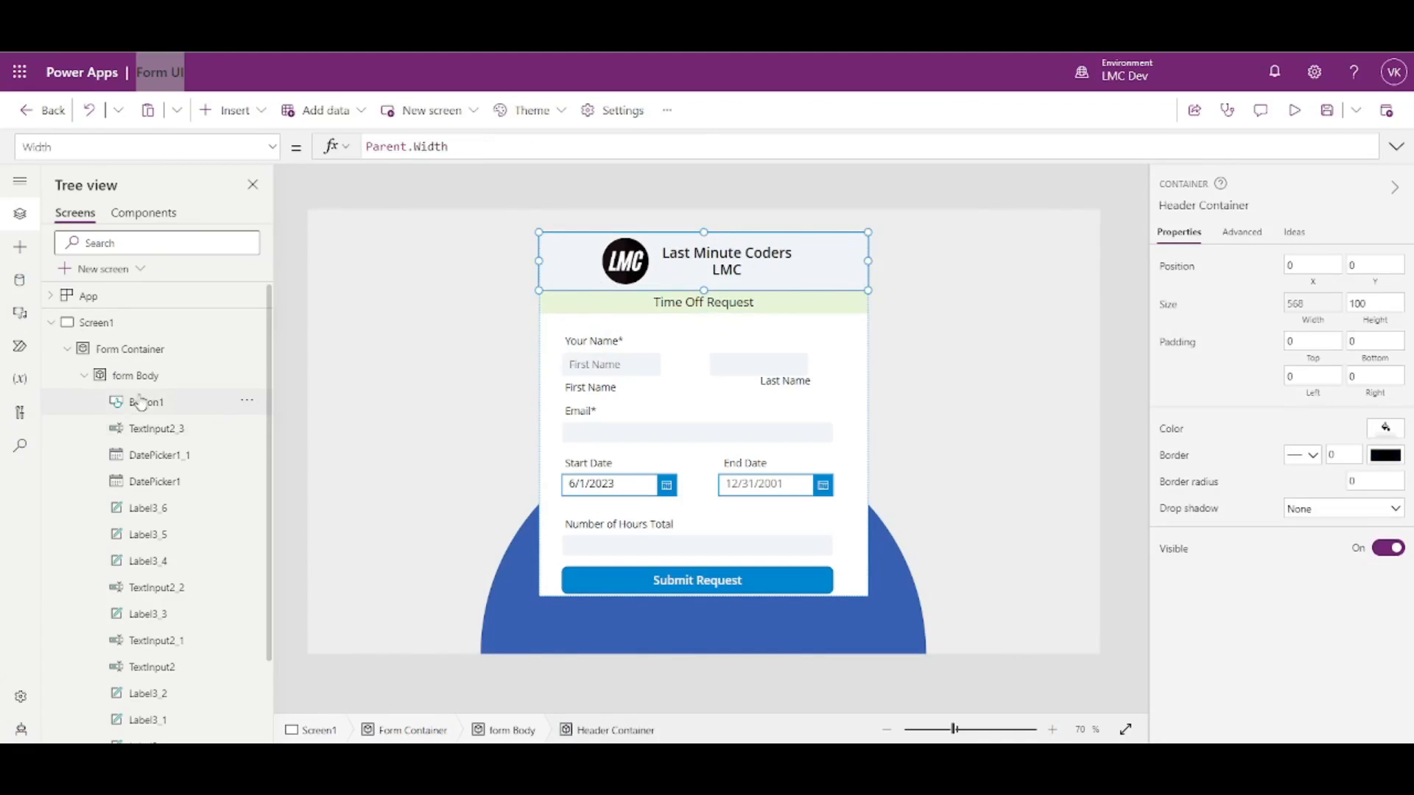
left_click(85, 376)
left_click(83, 375)
scroll(184, 589, "down", 4)
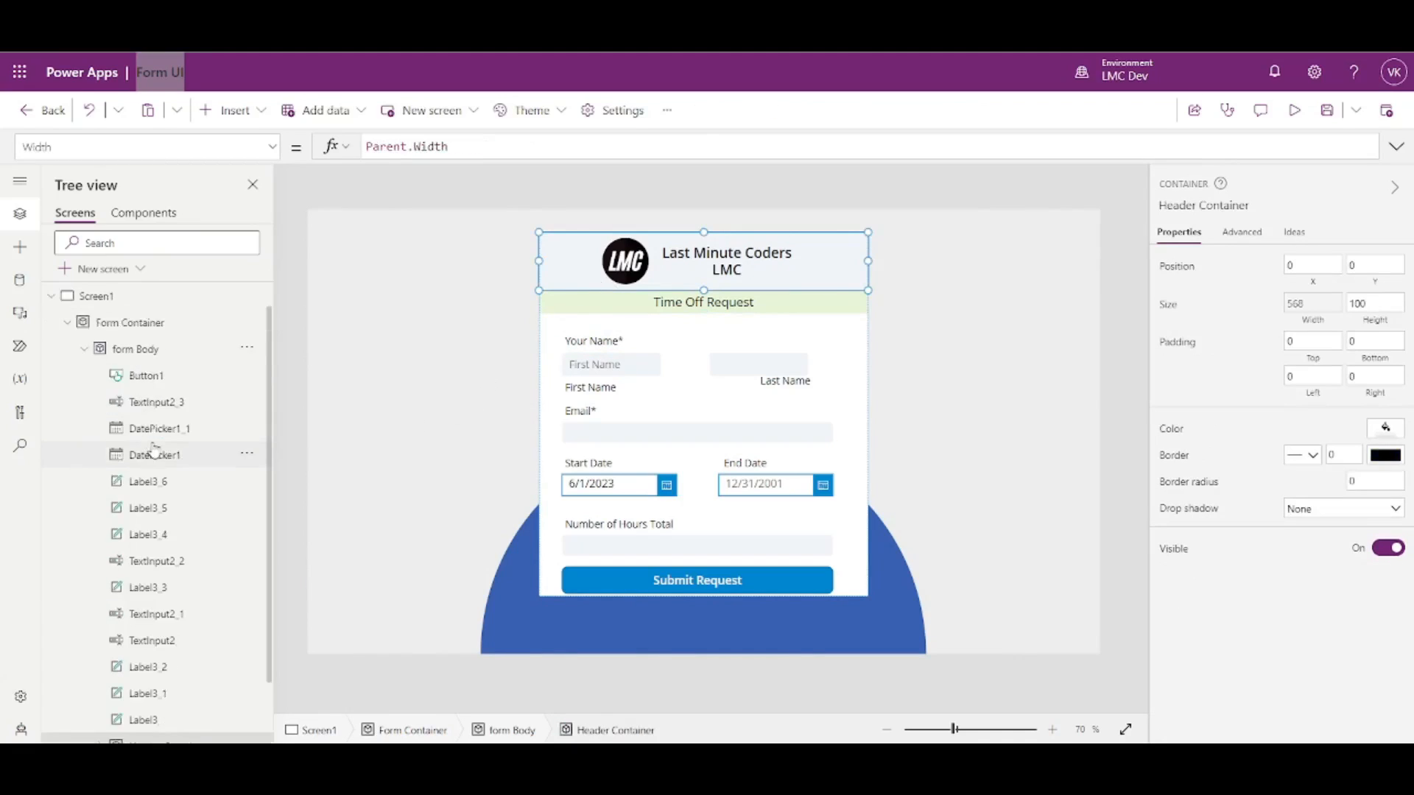
left_click(577, 304)
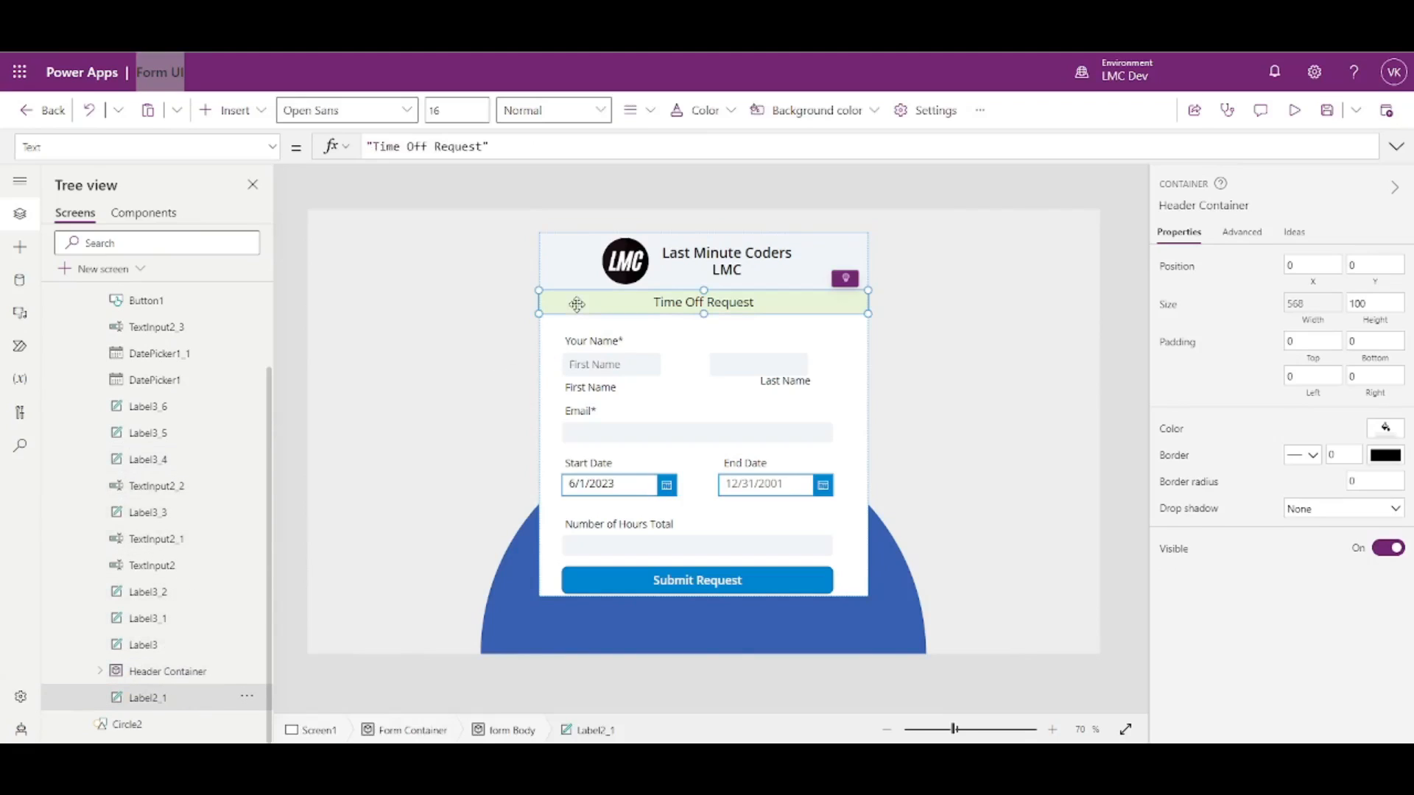
double_click(169, 698)
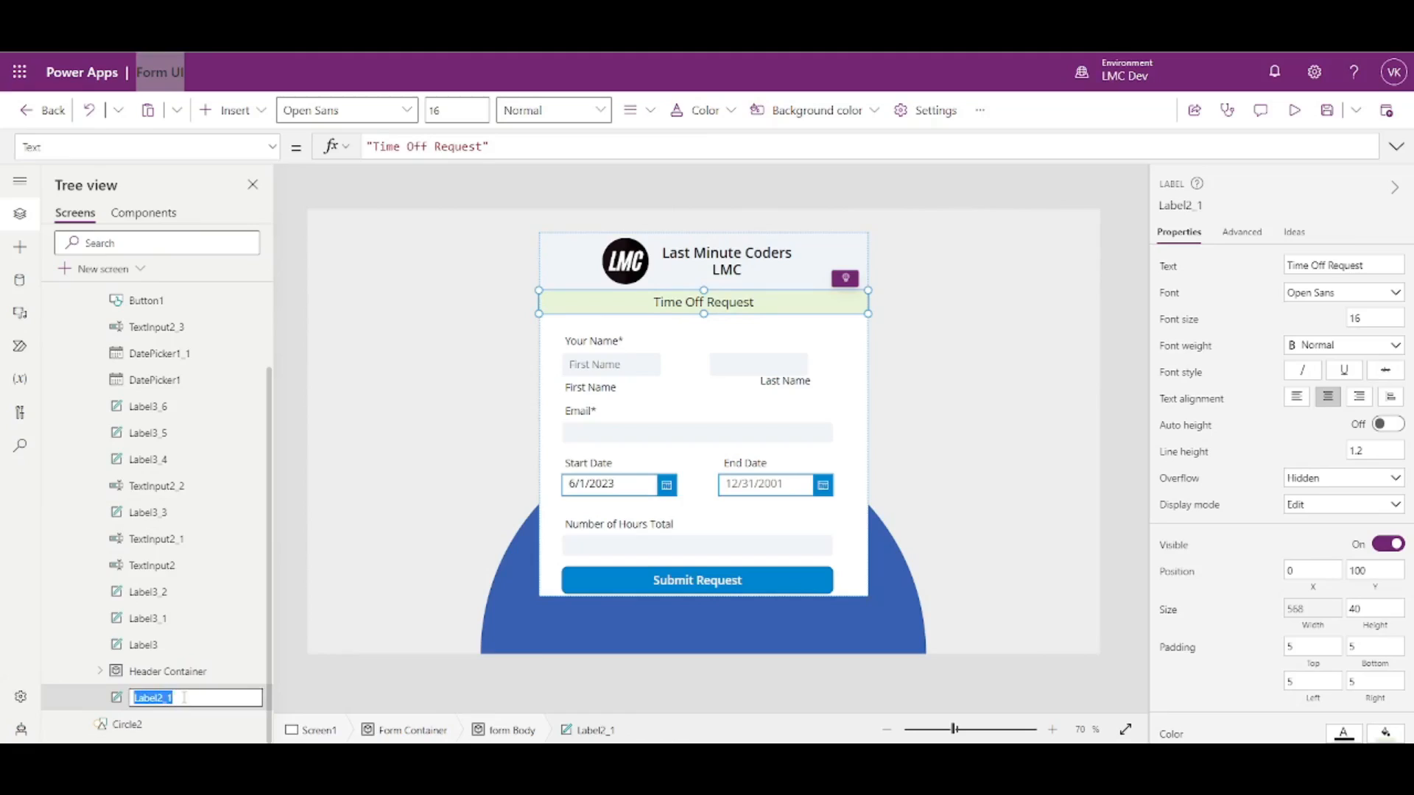
type("TimeOffReq_")
left_click(52, 696)
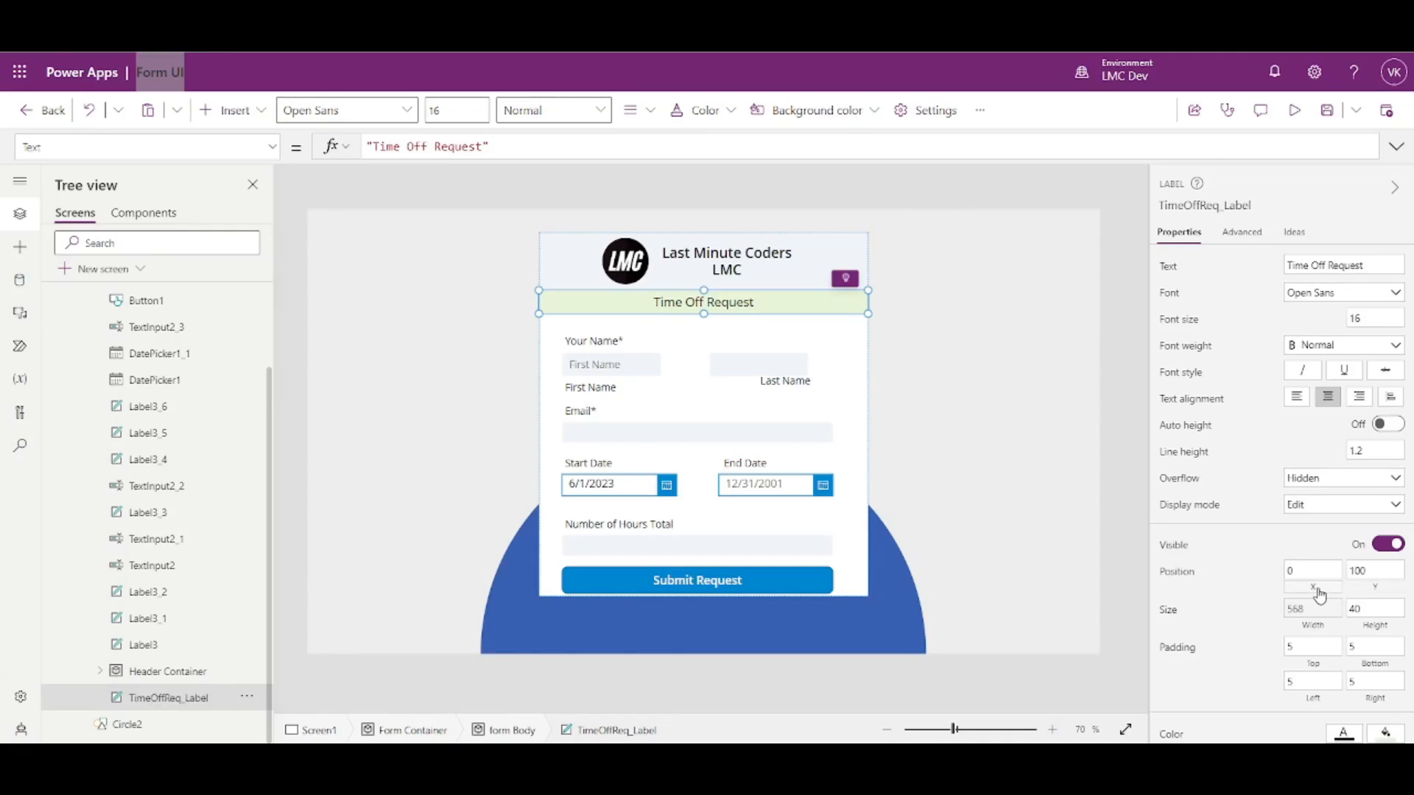
- Replace the label's Y value 100 with 'Header Container'.Y+'Header Container'.Height
left_click(1375, 586)
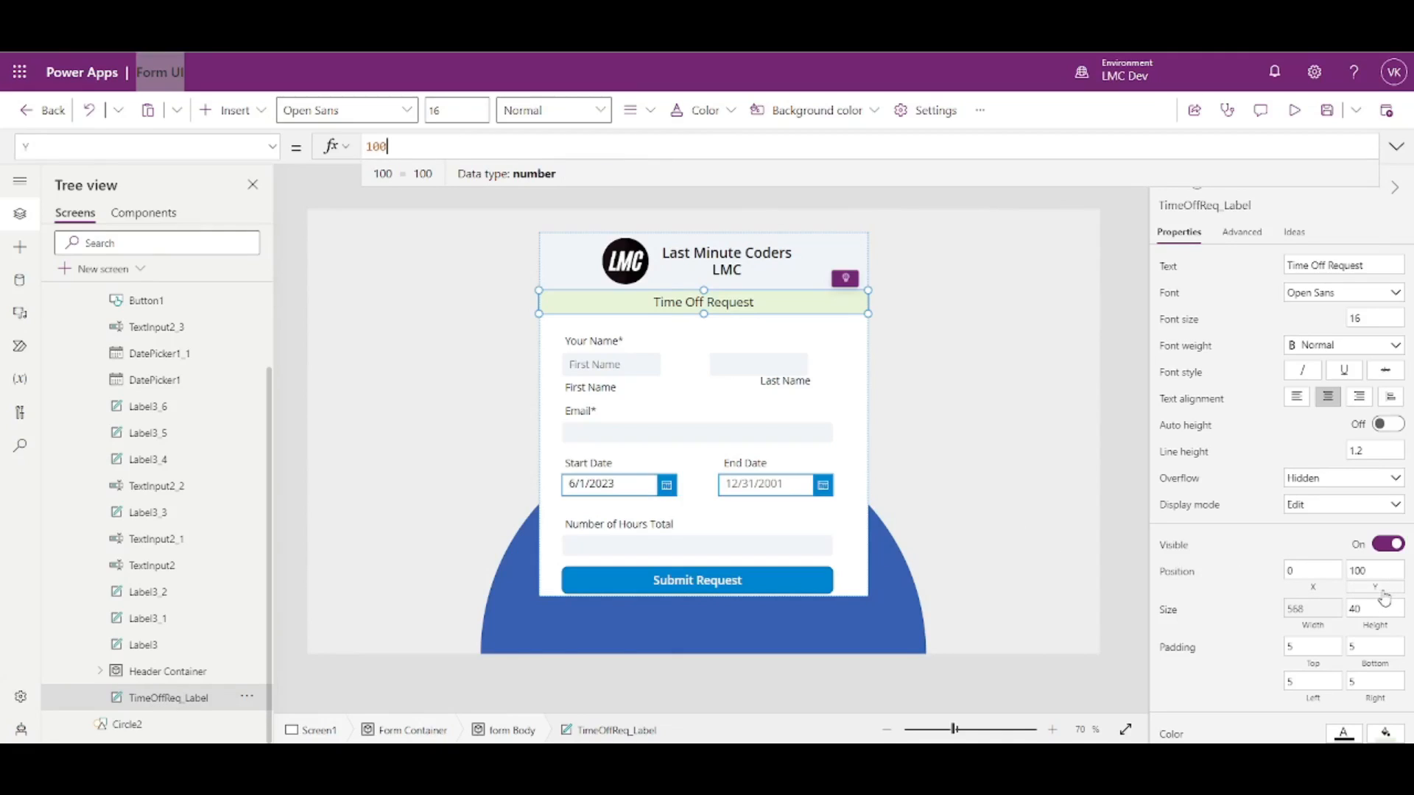
double_click(409, 146)
type("'HEader")
key("Tab")
type(".Y+Self.Fil")
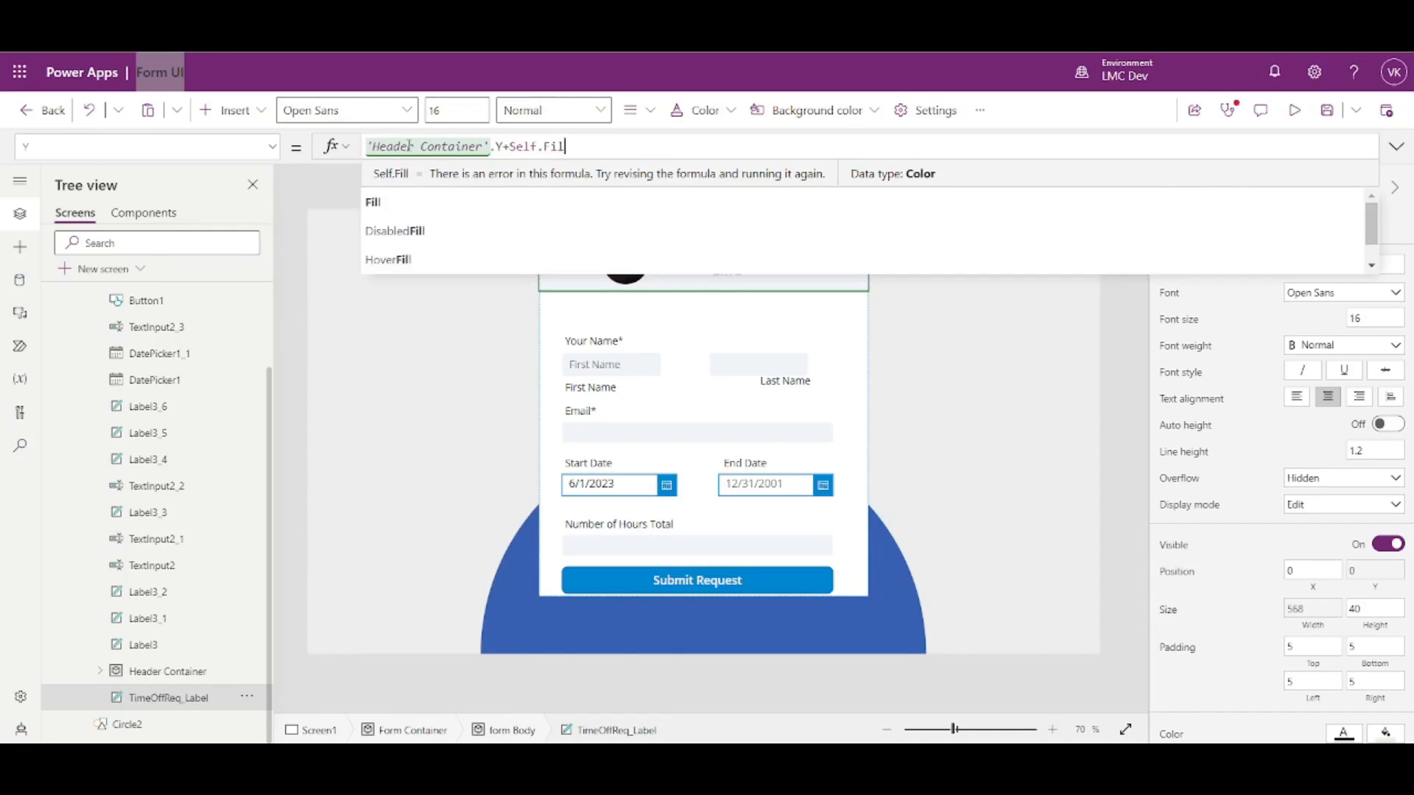
key("BackSpace")
key("BackSpace")
key("BackSpace")
key("BackSpace")
key("BackSpace")
key("BackSpace")
key("BackSpace")
key("BackSpace")
type("Header")
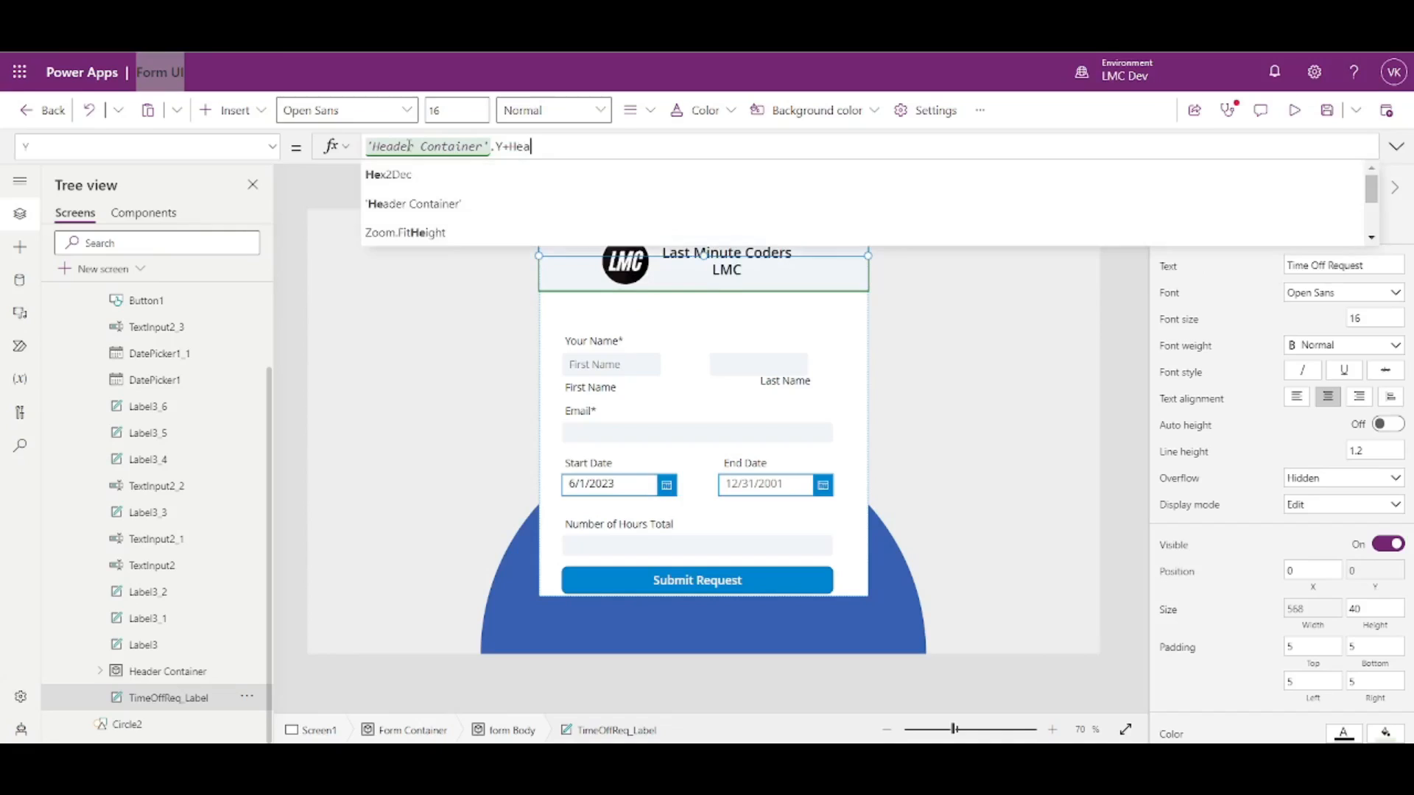
key("Tab")
type(".Heigh")
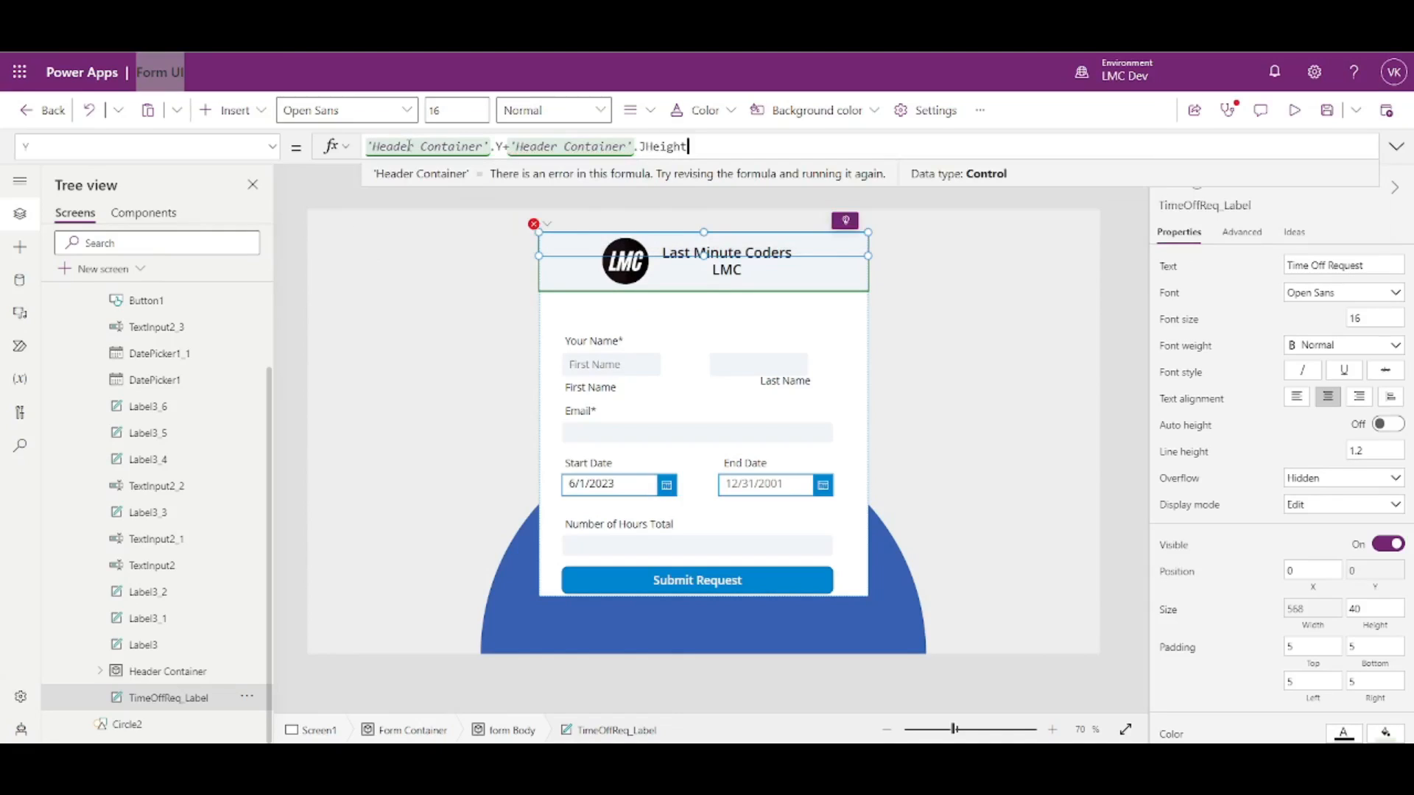
key("Left")
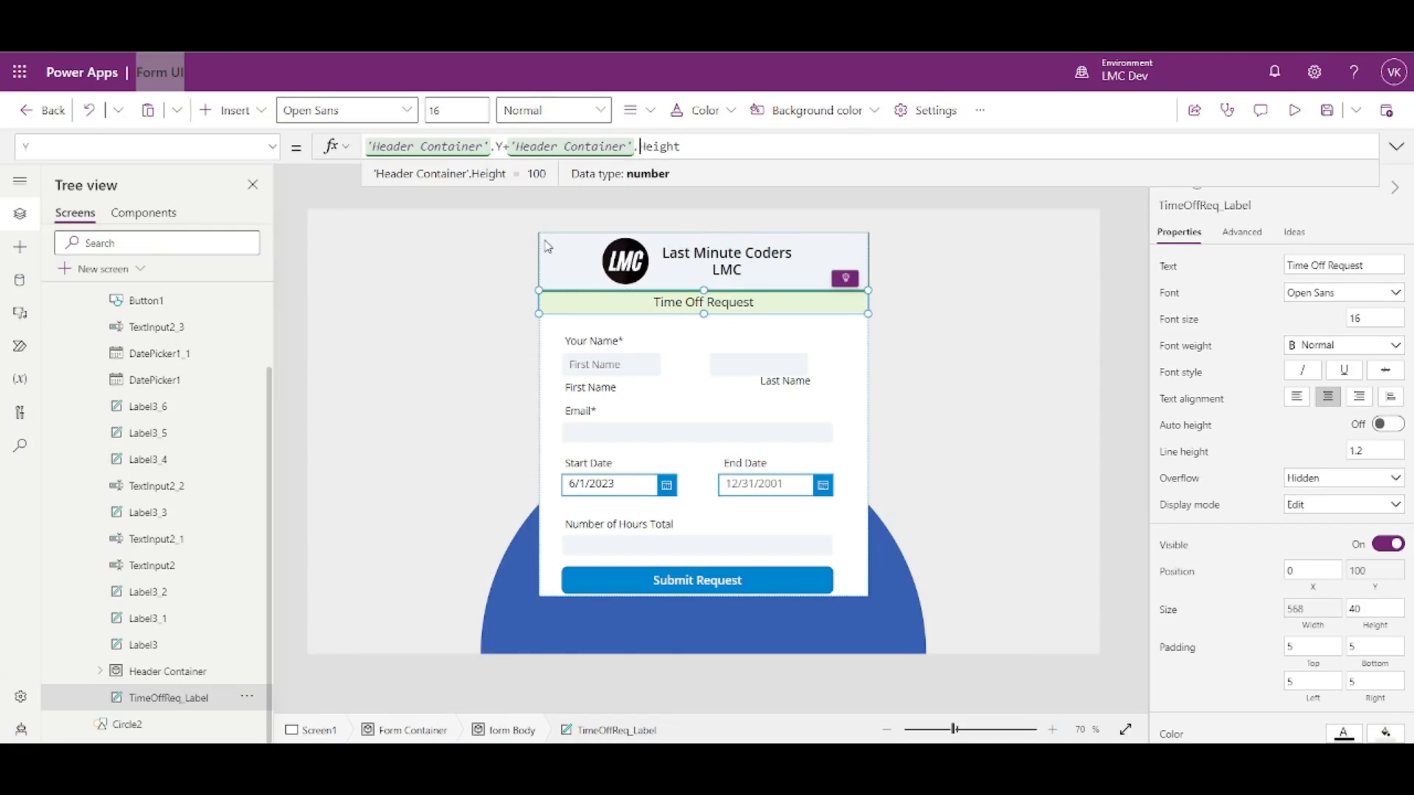
left_click(579, 298)
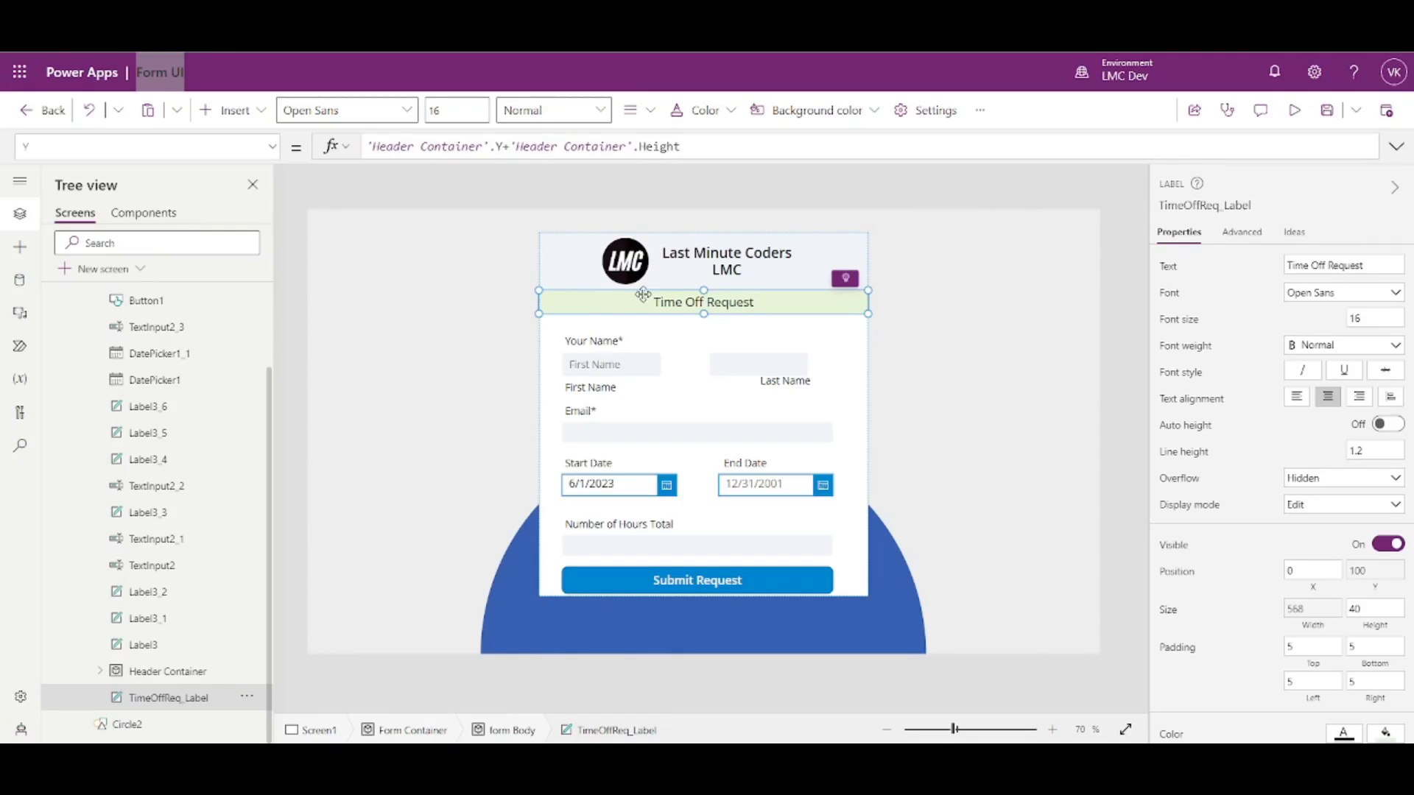
left_click(604, 341)
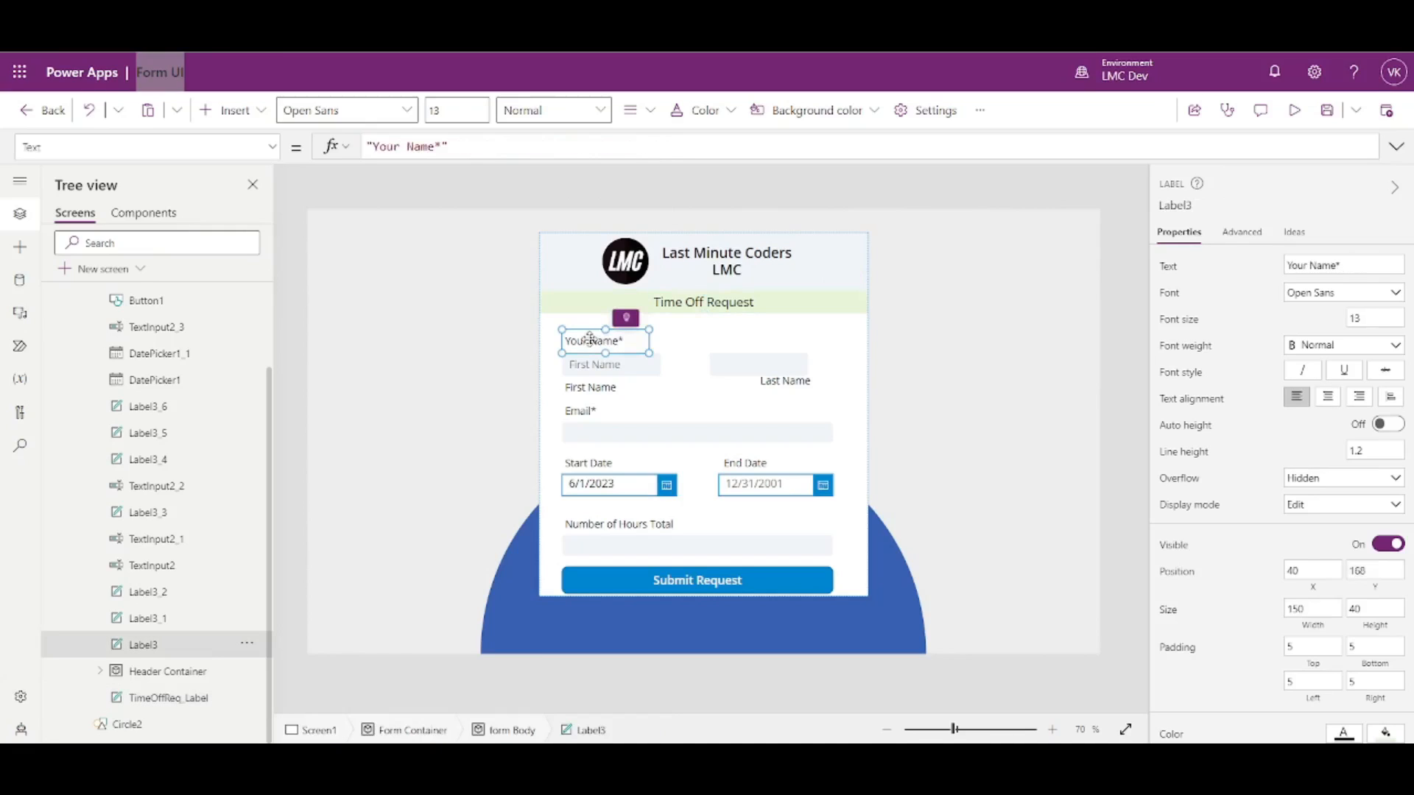
- Start entering the Your Name* label's Y formula as TimeOffReq_Label.Y+TimeOffReq_Label.Height+20
left_click(1378, 588)
type("Header")
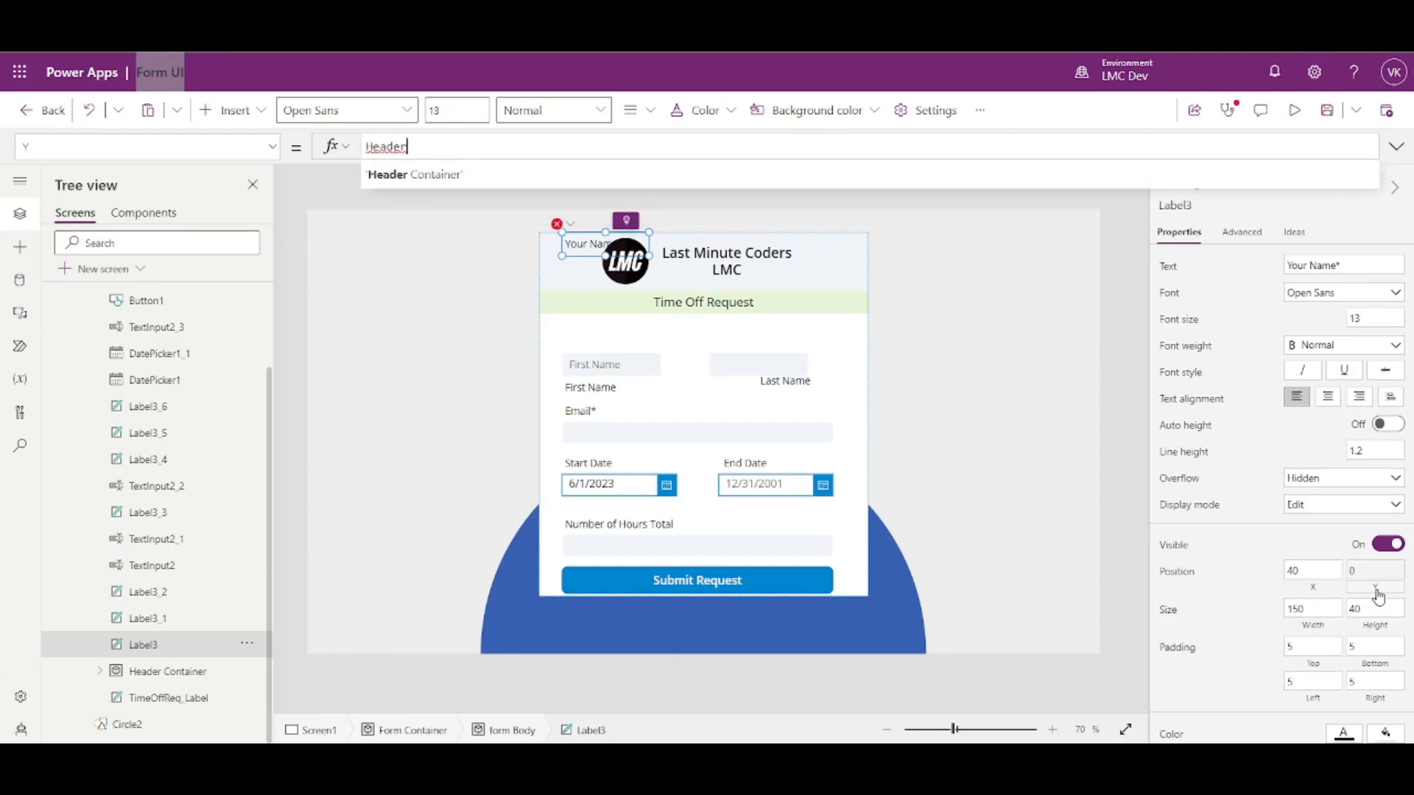
key("BackSpace")
key("BackSpace")
key("BackSpace")
key("BackSpace")
key("BackSpace")
key("BackSpace")
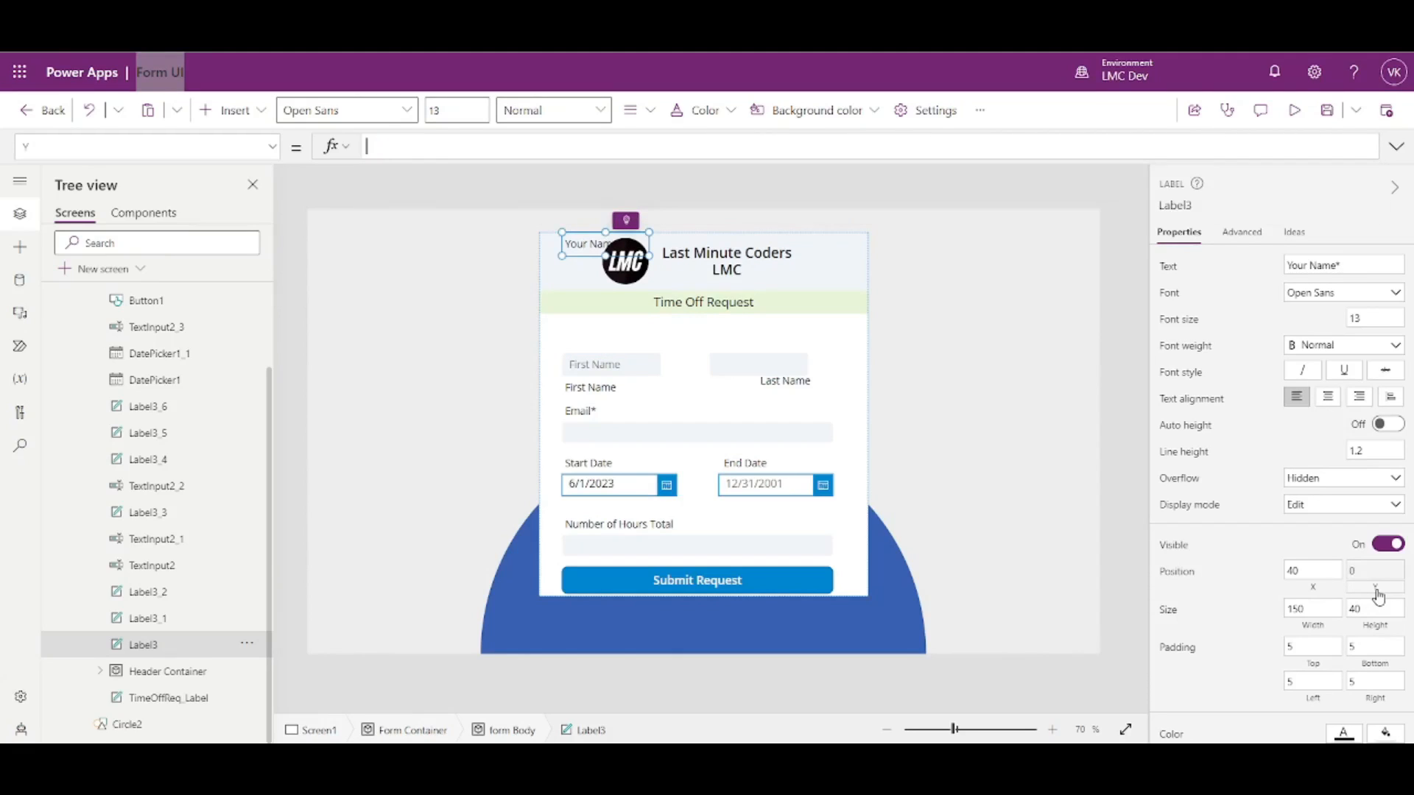
type("Time")
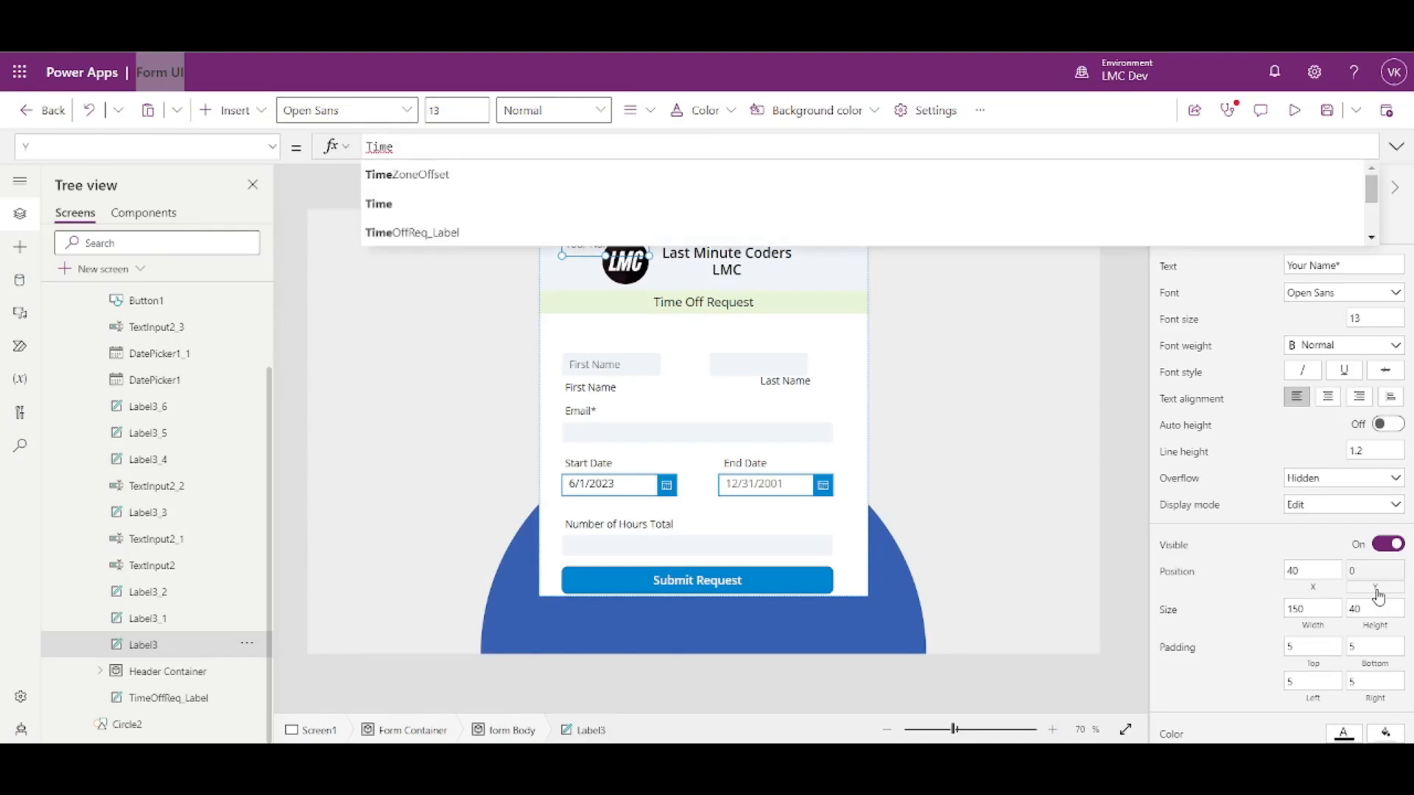
key("Down")
key("Down")
key("Down")
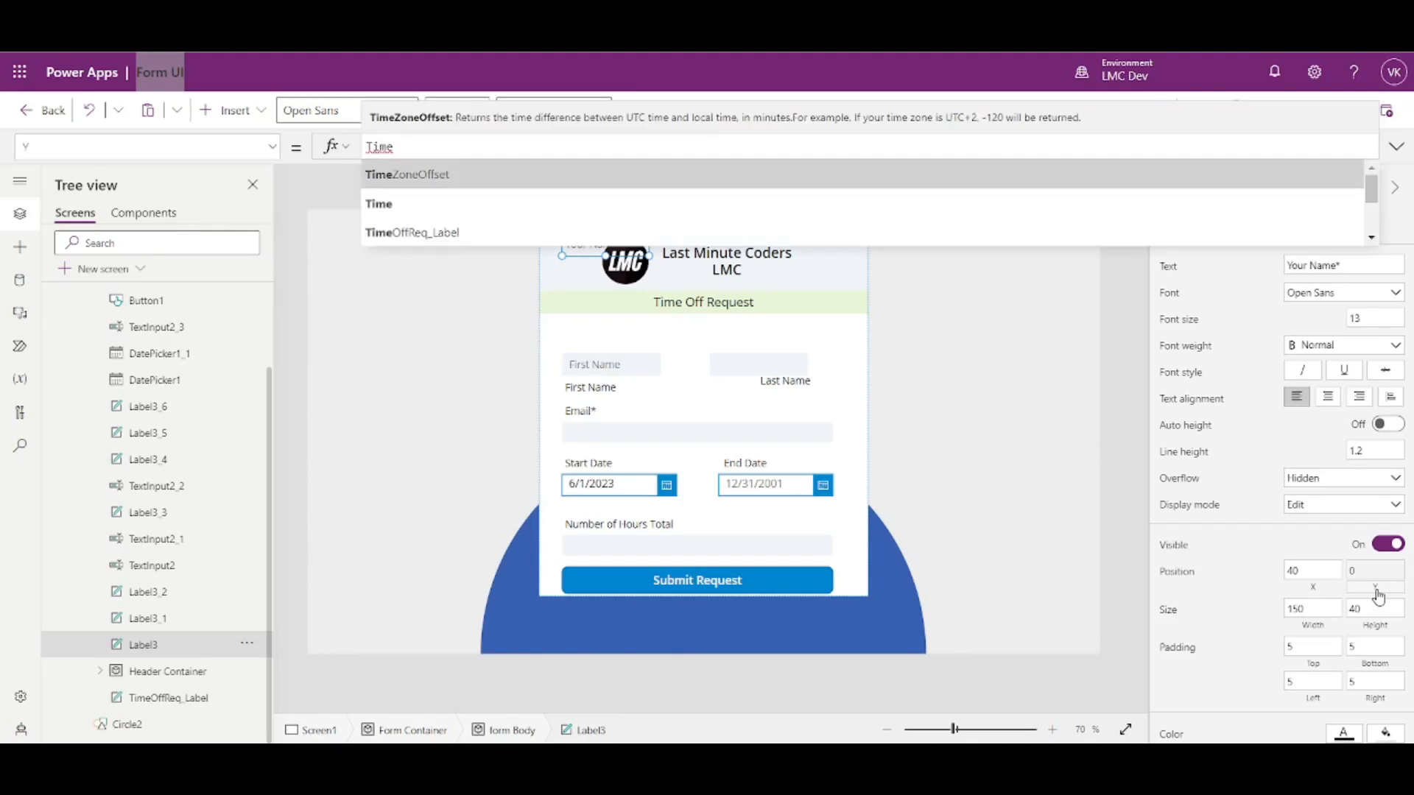
key("Tab")
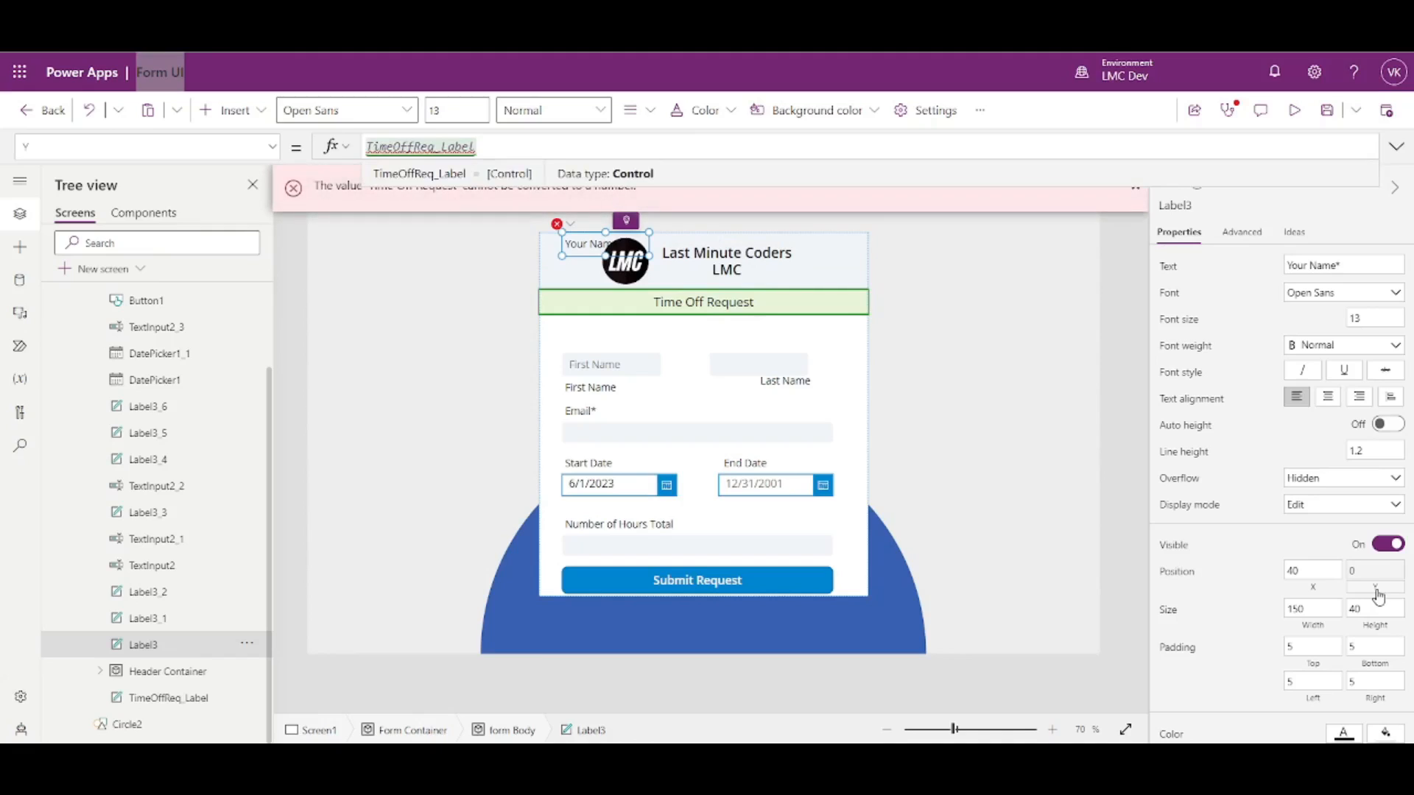
type(".Y+")
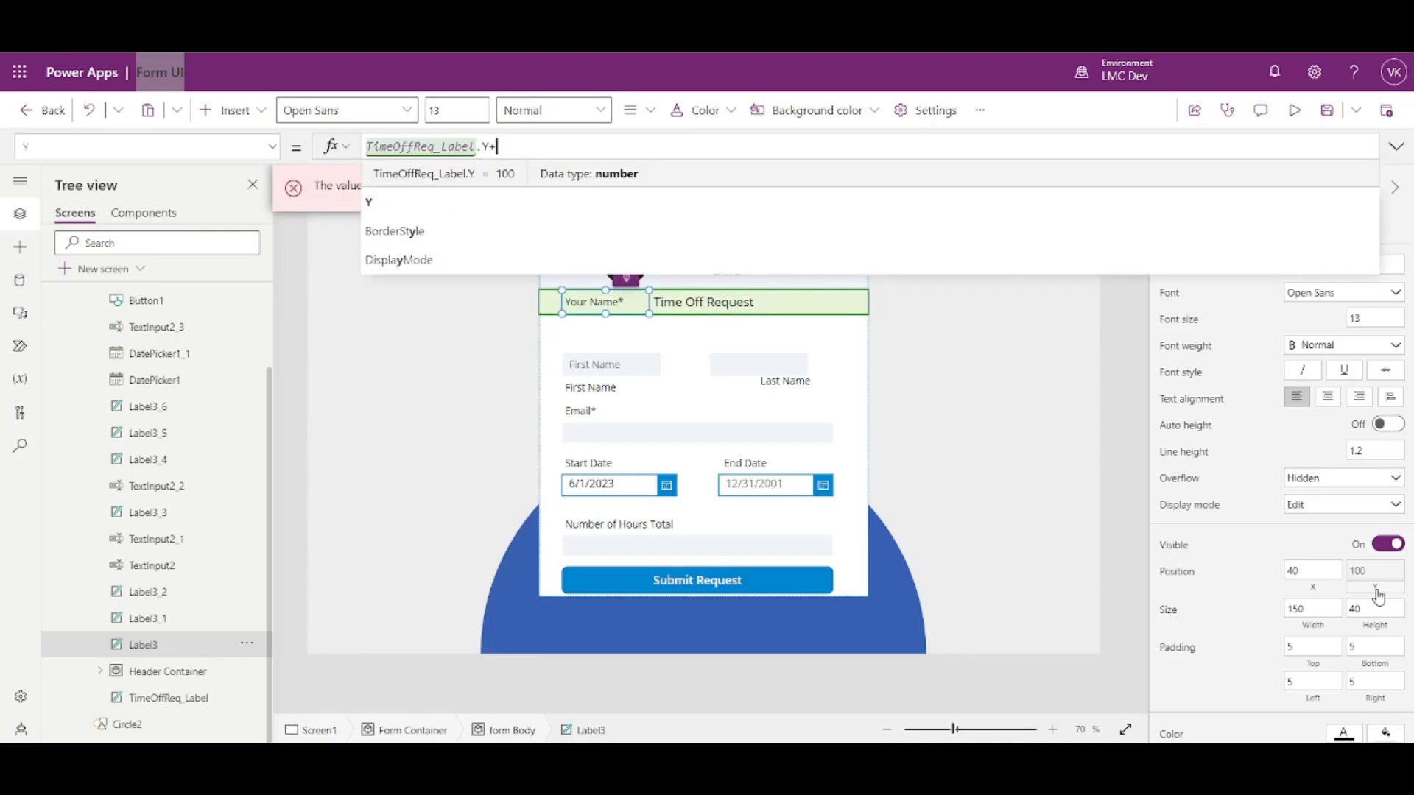
key("ctrl+a")
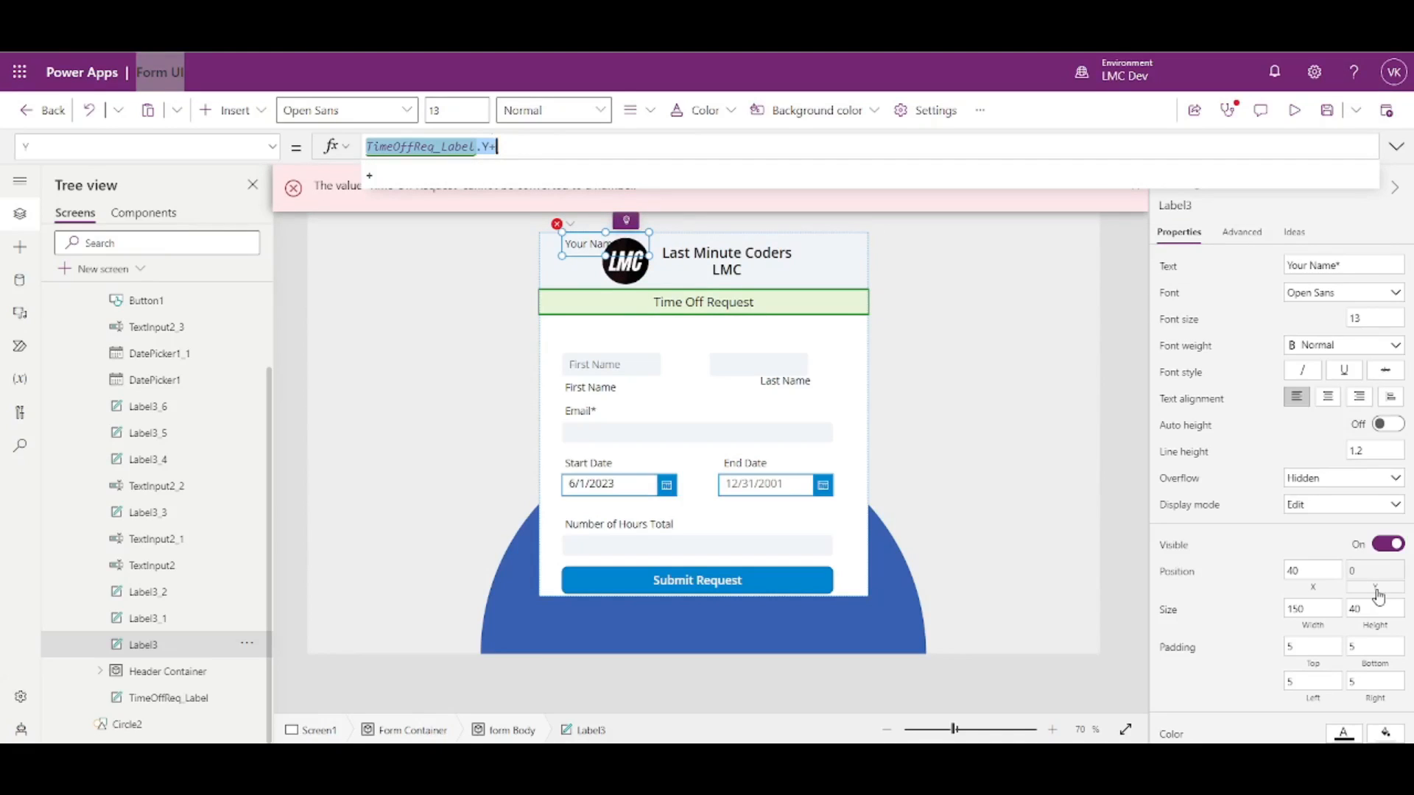
key("Right")
type("TimeOffReq_Label.")
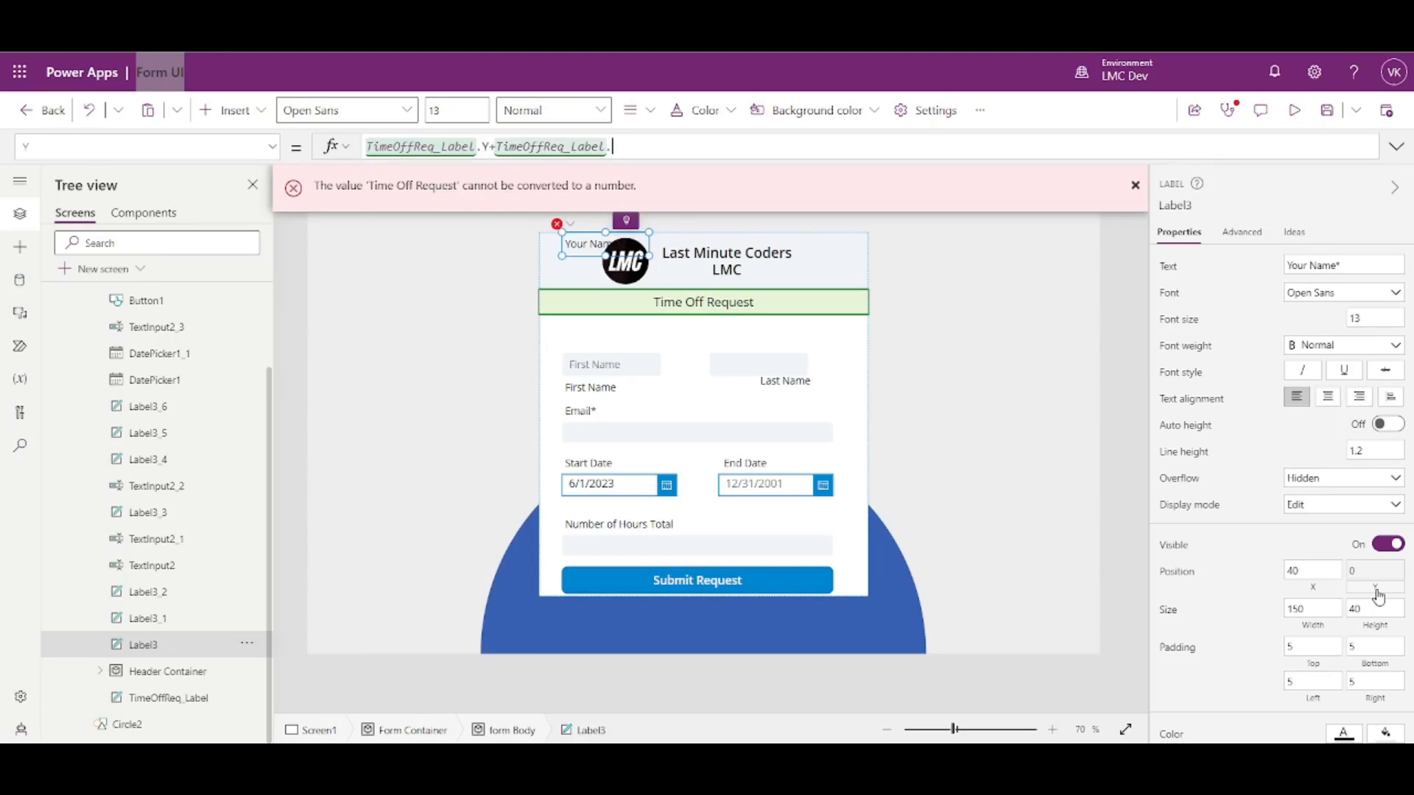
type("Height")
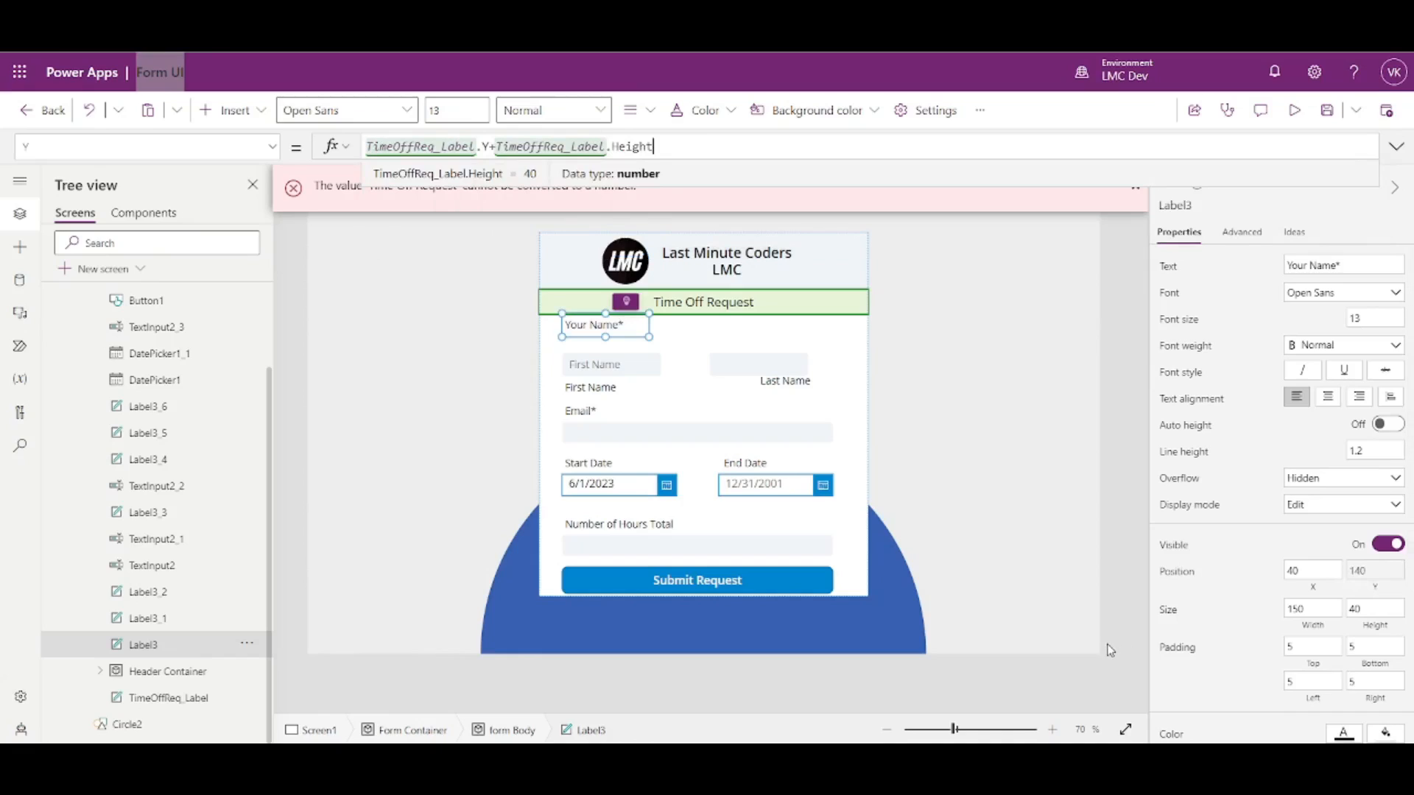
type("+20")
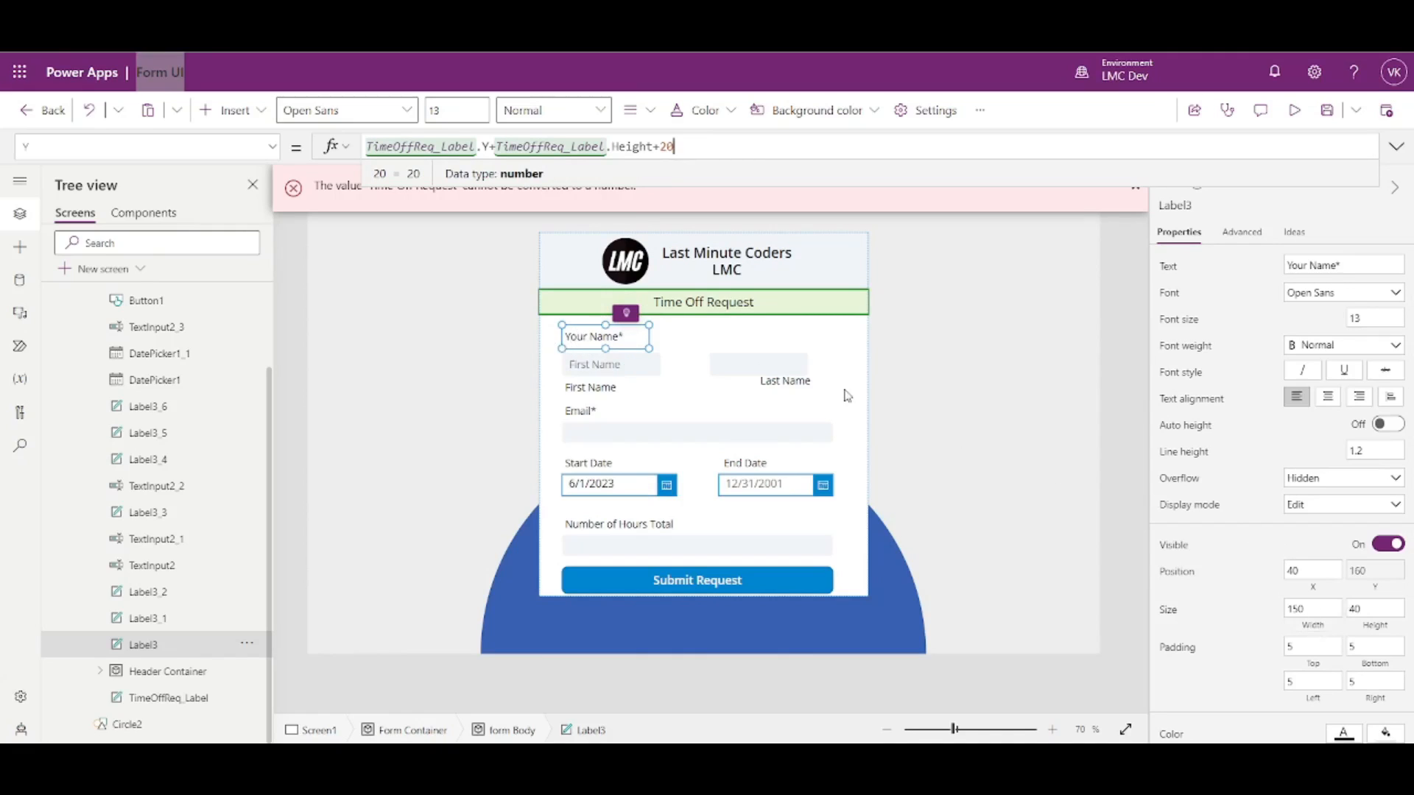
- Select the First Name, Last Name, Email, Start Date, End Date and Hours labels and set their height to 40
left_click(582, 397, "shift")
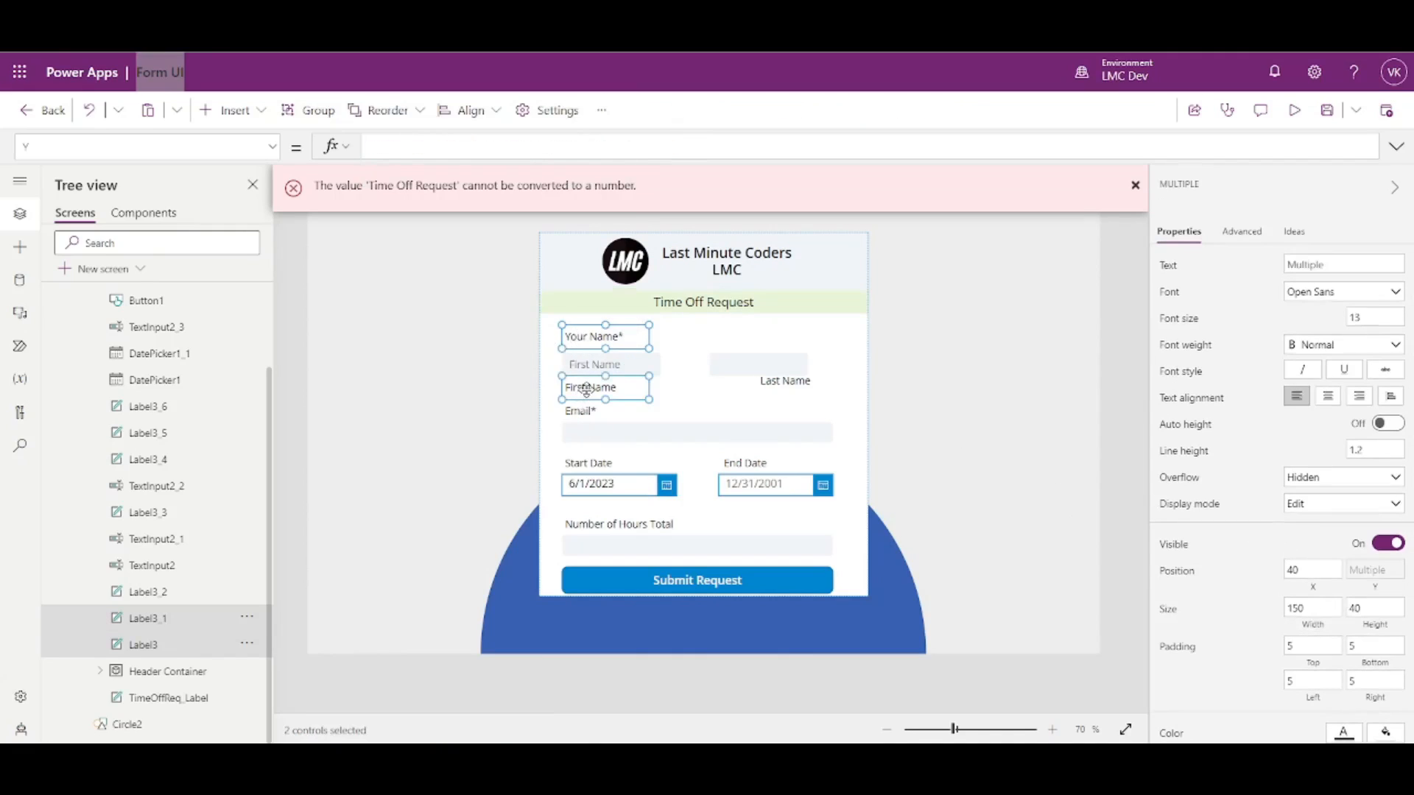
left_click(769, 387, "shift")
left_click(593, 414, "shift")
left_click(593, 464, "shift")
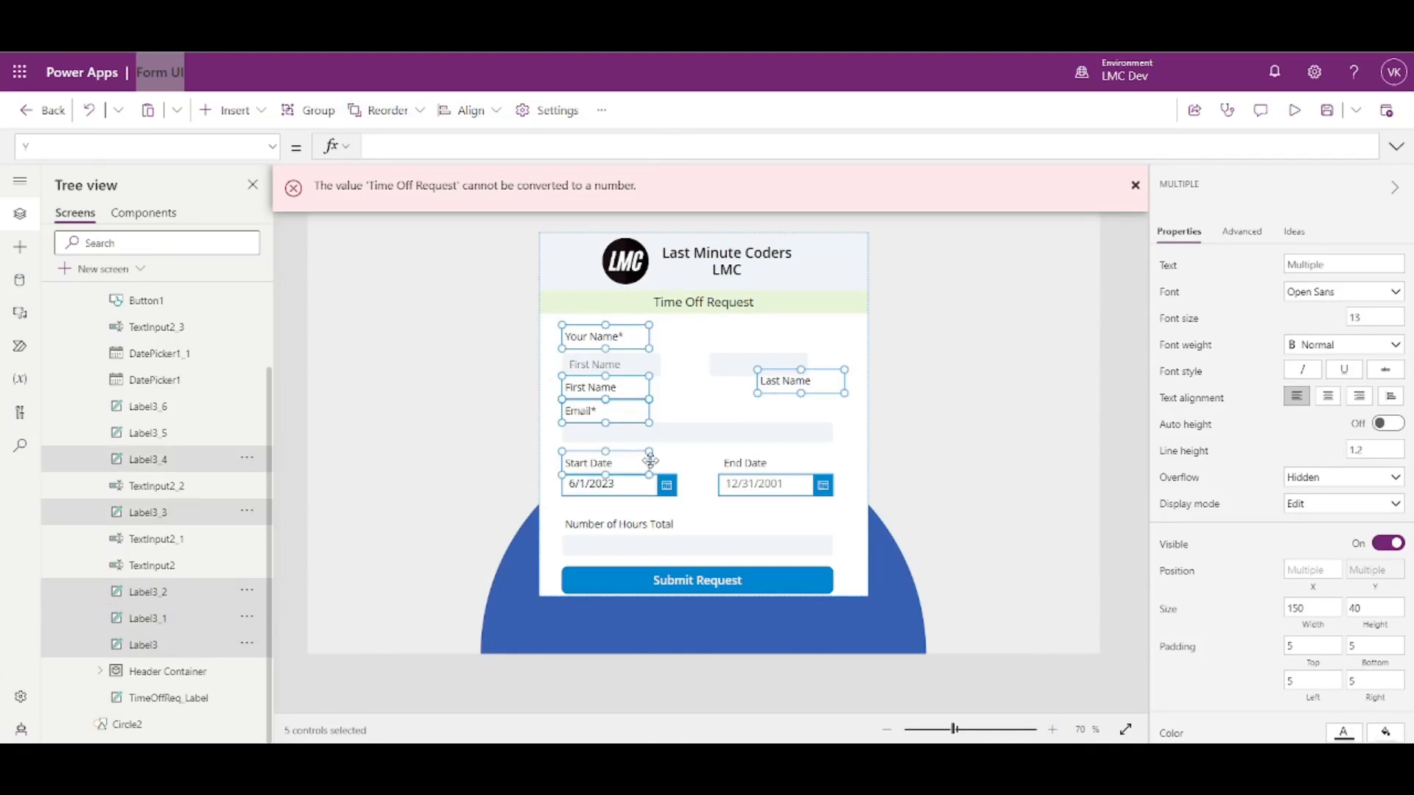
left_click(740, 462, "shift")
left_click(648, 525, "shift")
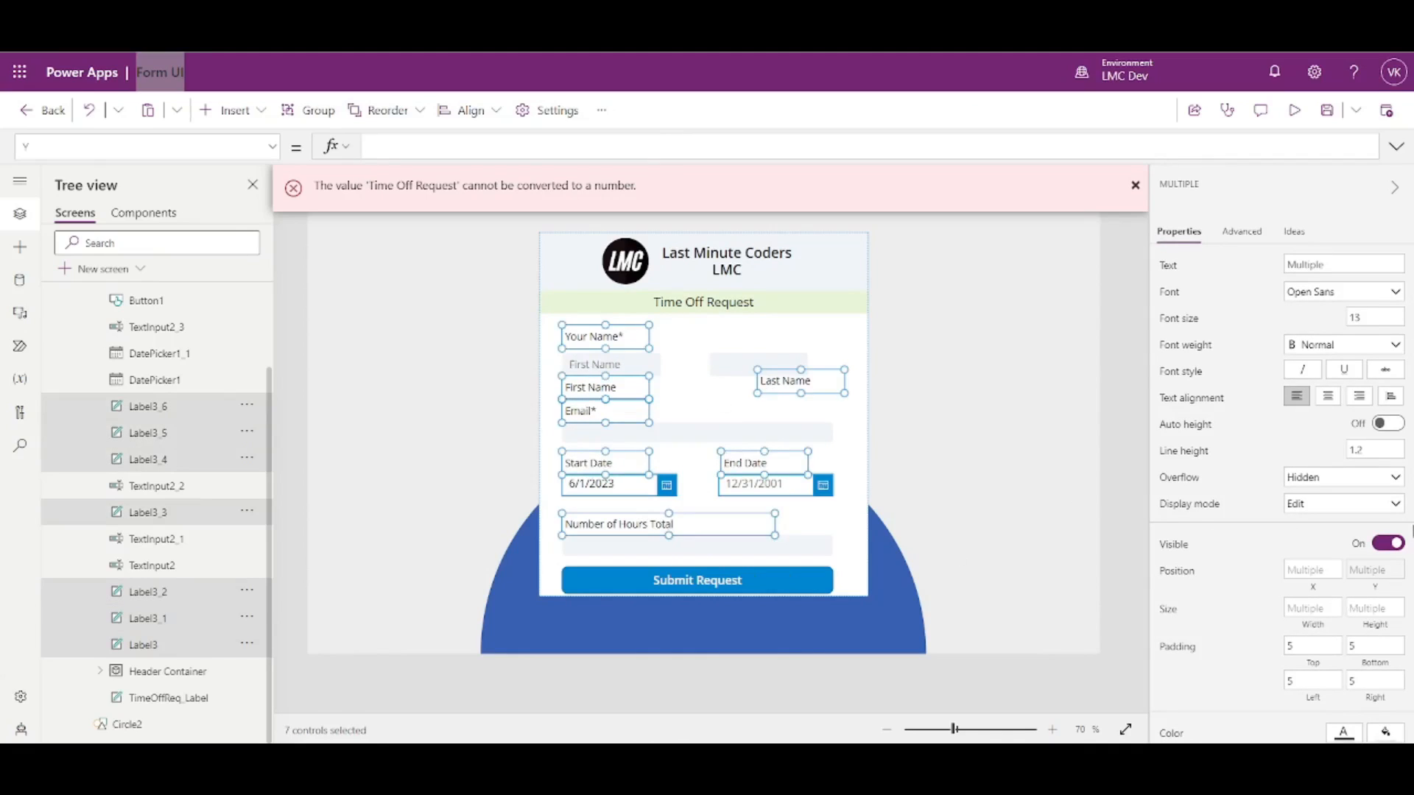
left_click(1378, 609)
type("40")
left_click(1240, 593)
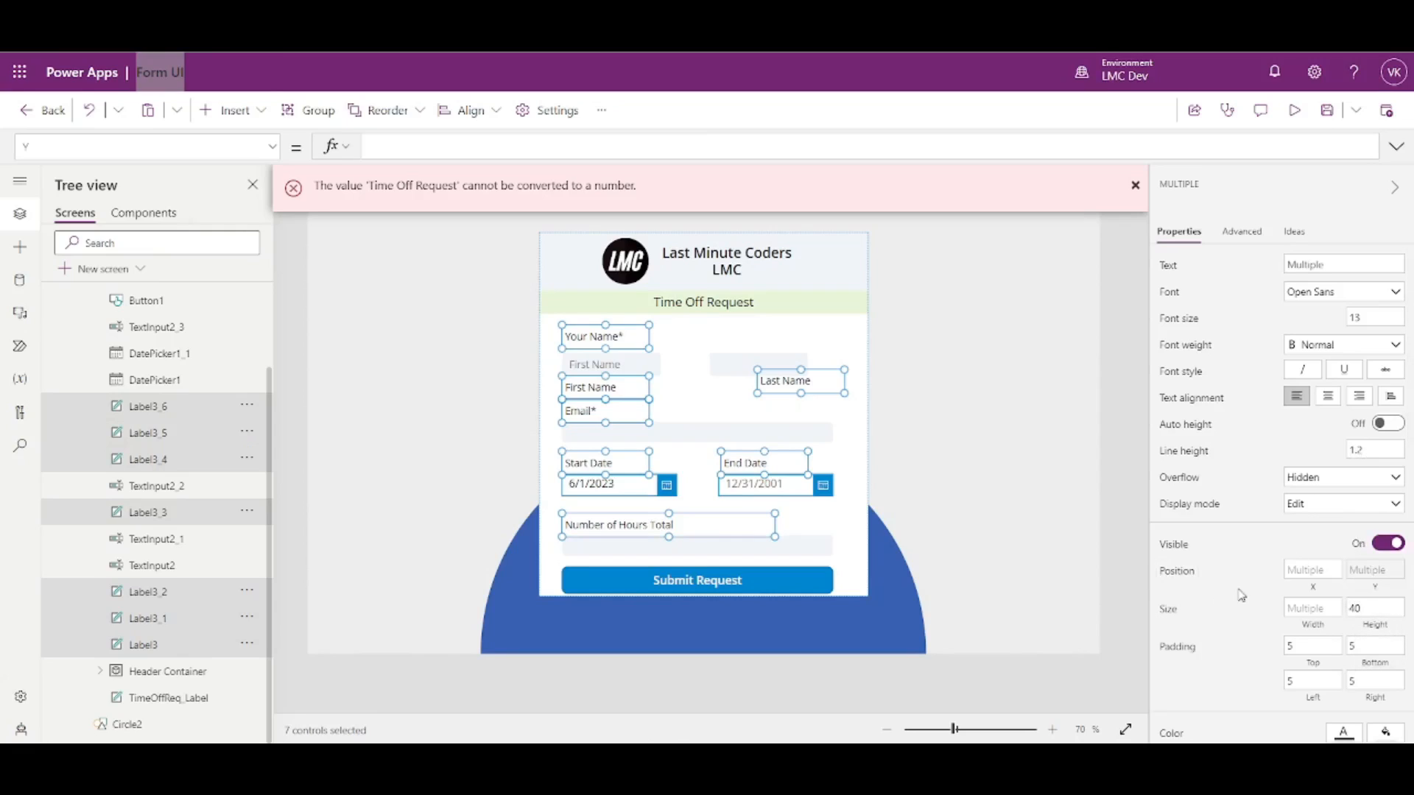
- Select the five left-hand labels, Your Name* through Hours, and set their X position to 20
left_click(1136, 513)
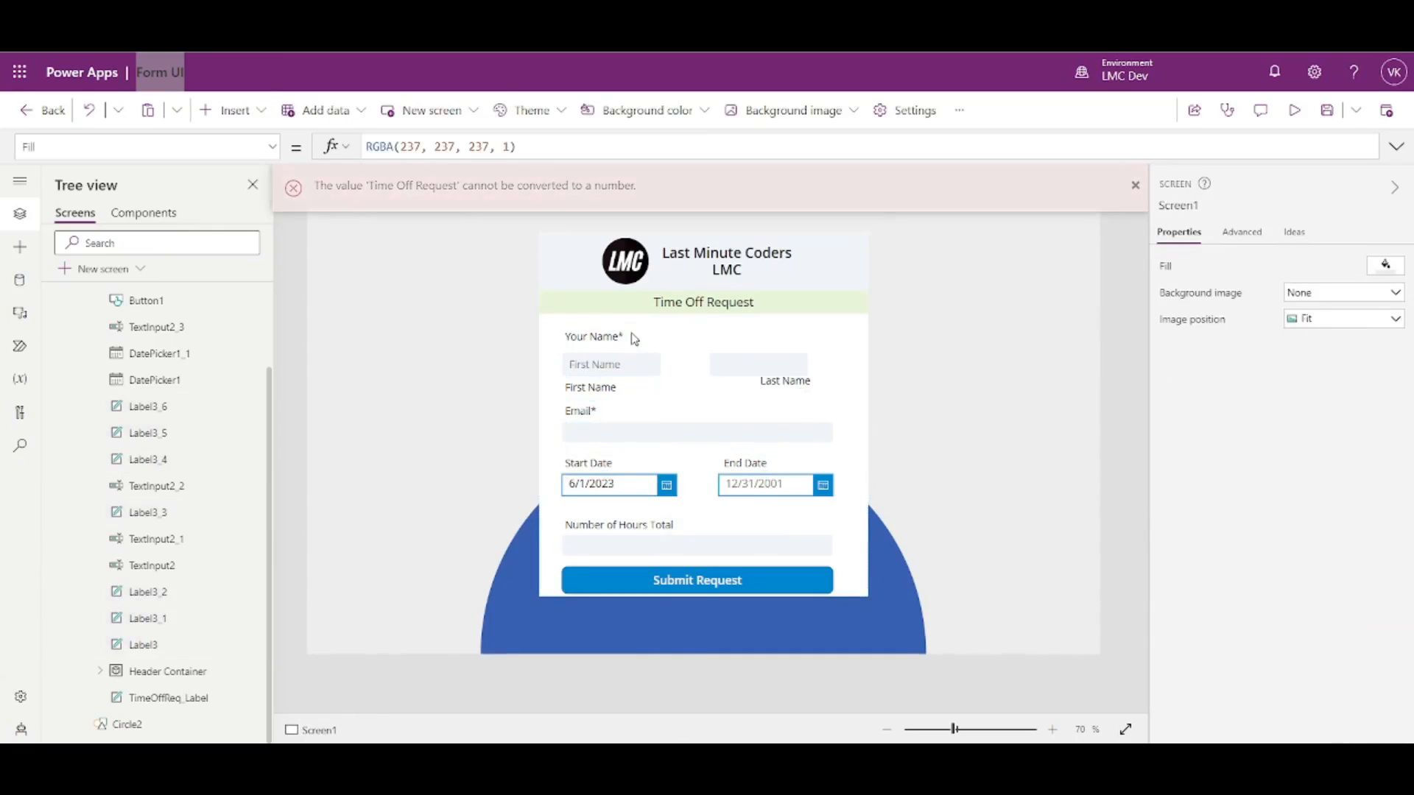
left_click(605, 337)
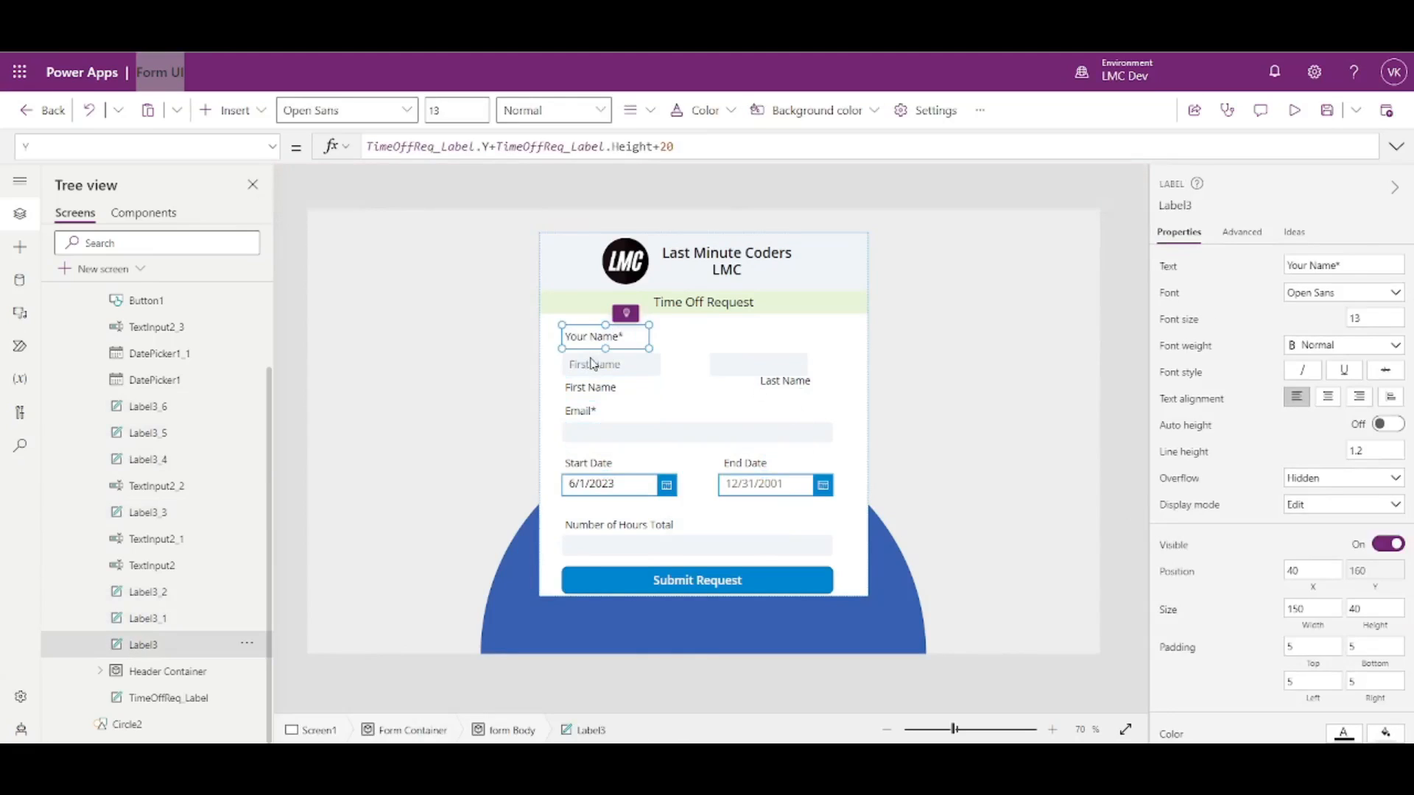
left_click(597, 391, "shift")
left_click(586, 414, "shift")
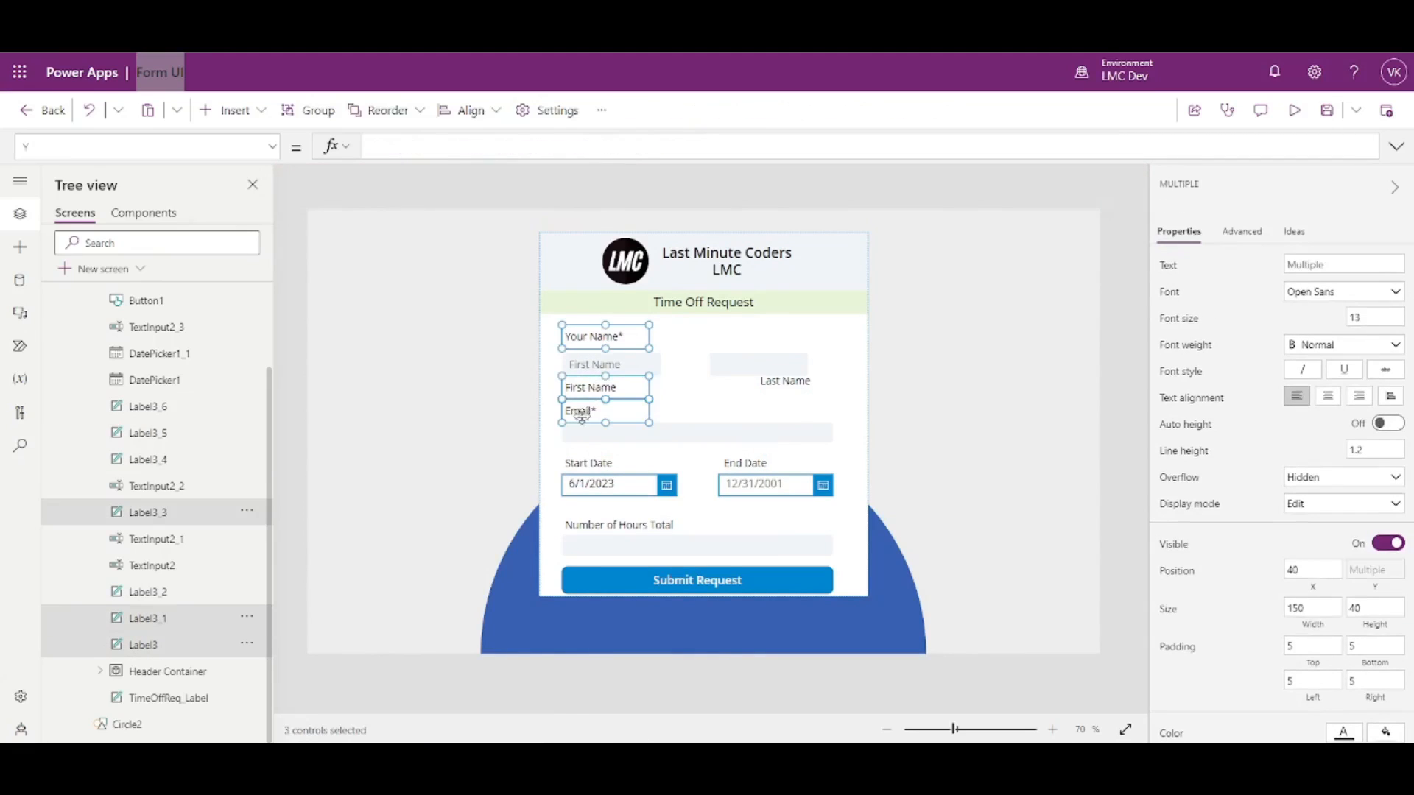
left_click(584, 464, "shift")
left_click(601, 526, "shift")
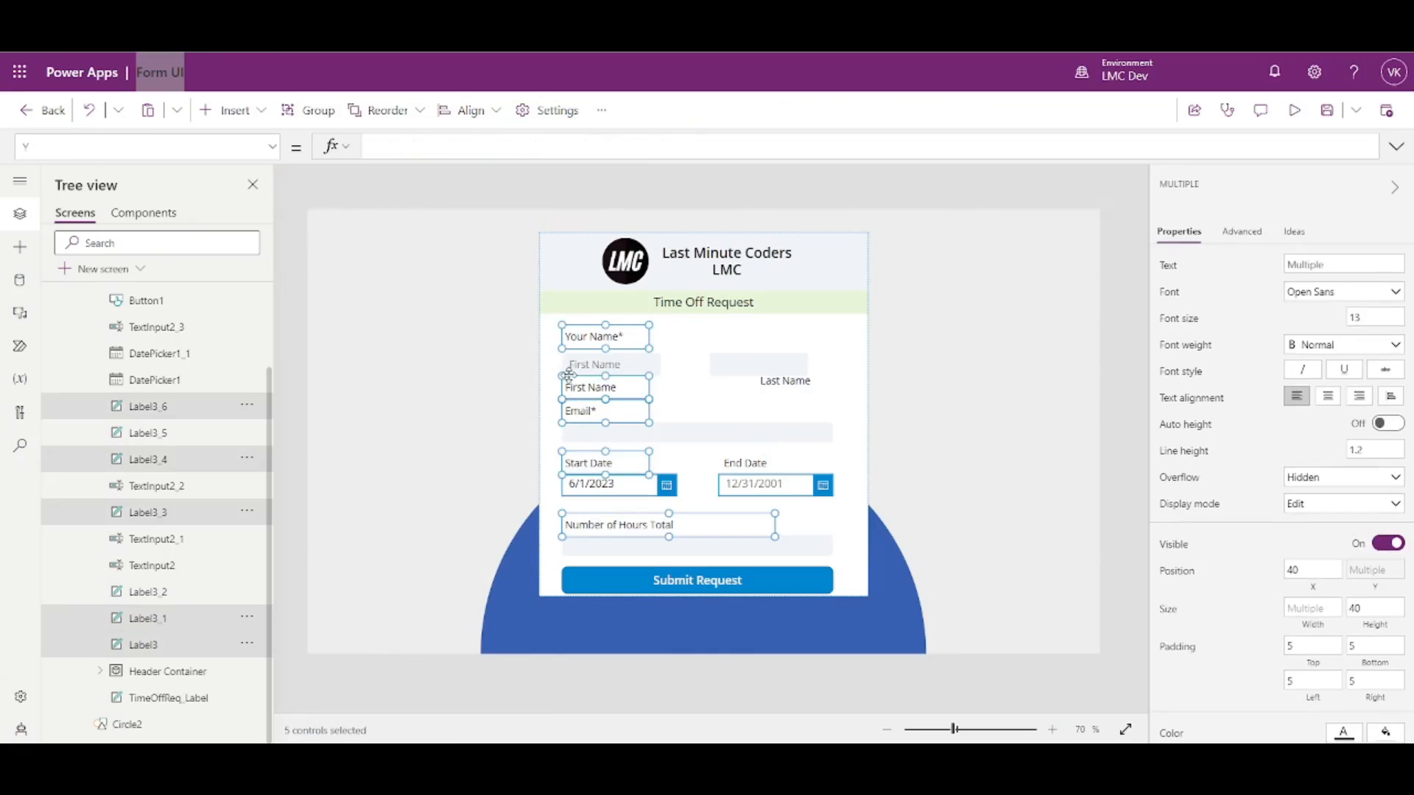
left_click(1314, 572)
type("20")
key("Return")
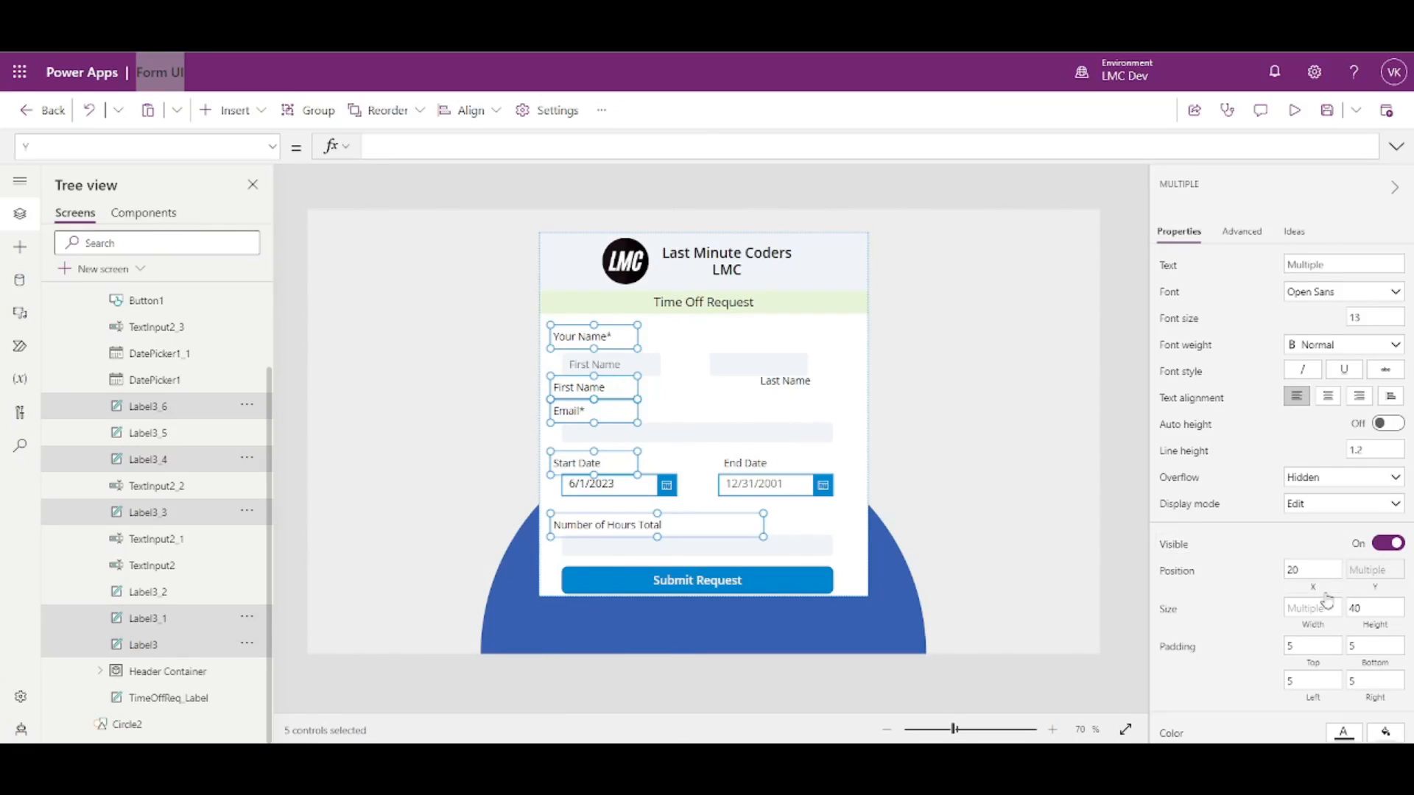
- Restore the five left-hand labels' X position to 40
left_click(1299, 569)
key("BackSpace")
type("40")
left_click(1238, 575)
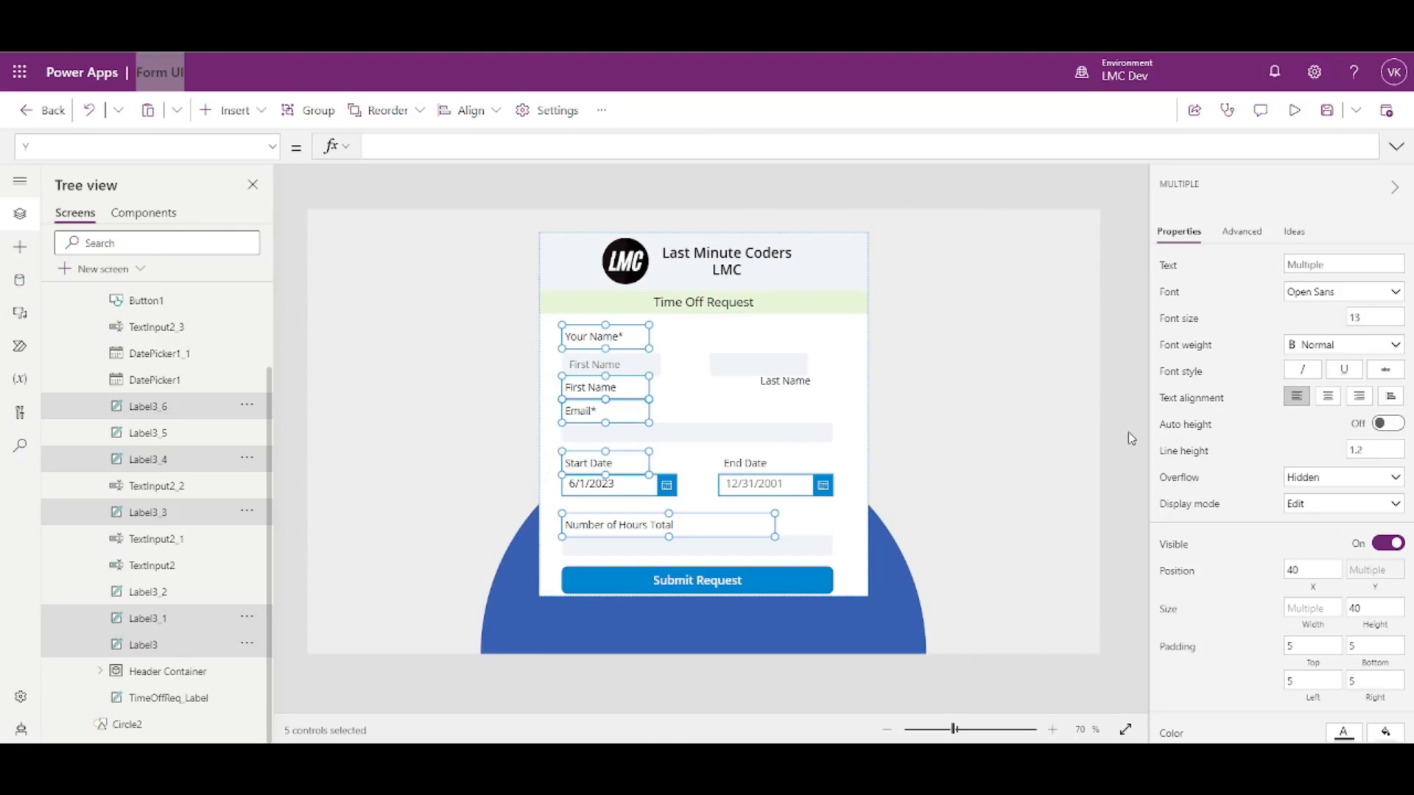
left_click(1311, 625)
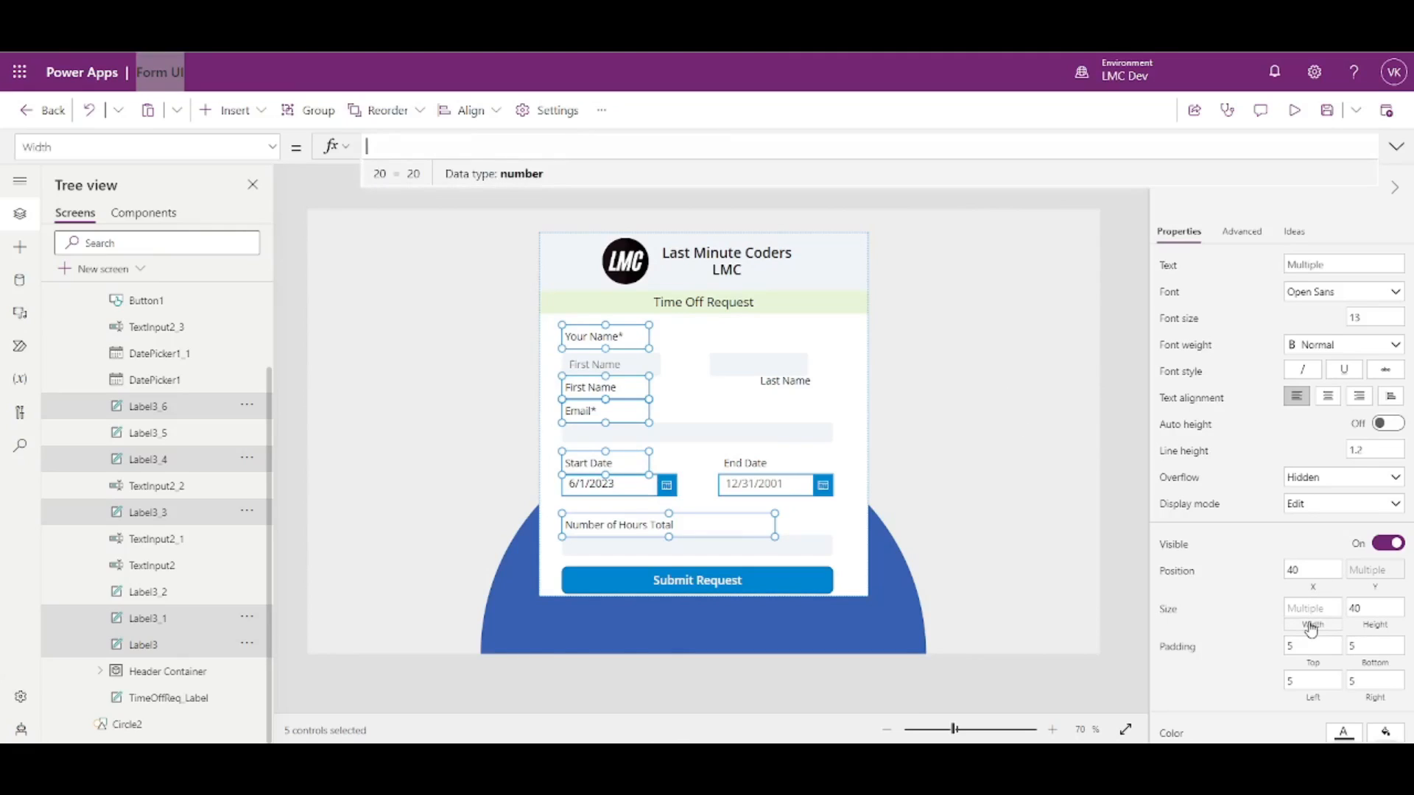
- Build the five labels' Width formula from Parent.Width, trying divisors 3 and 2.5 before a .3 factor
type("Paretn")
type("nt")
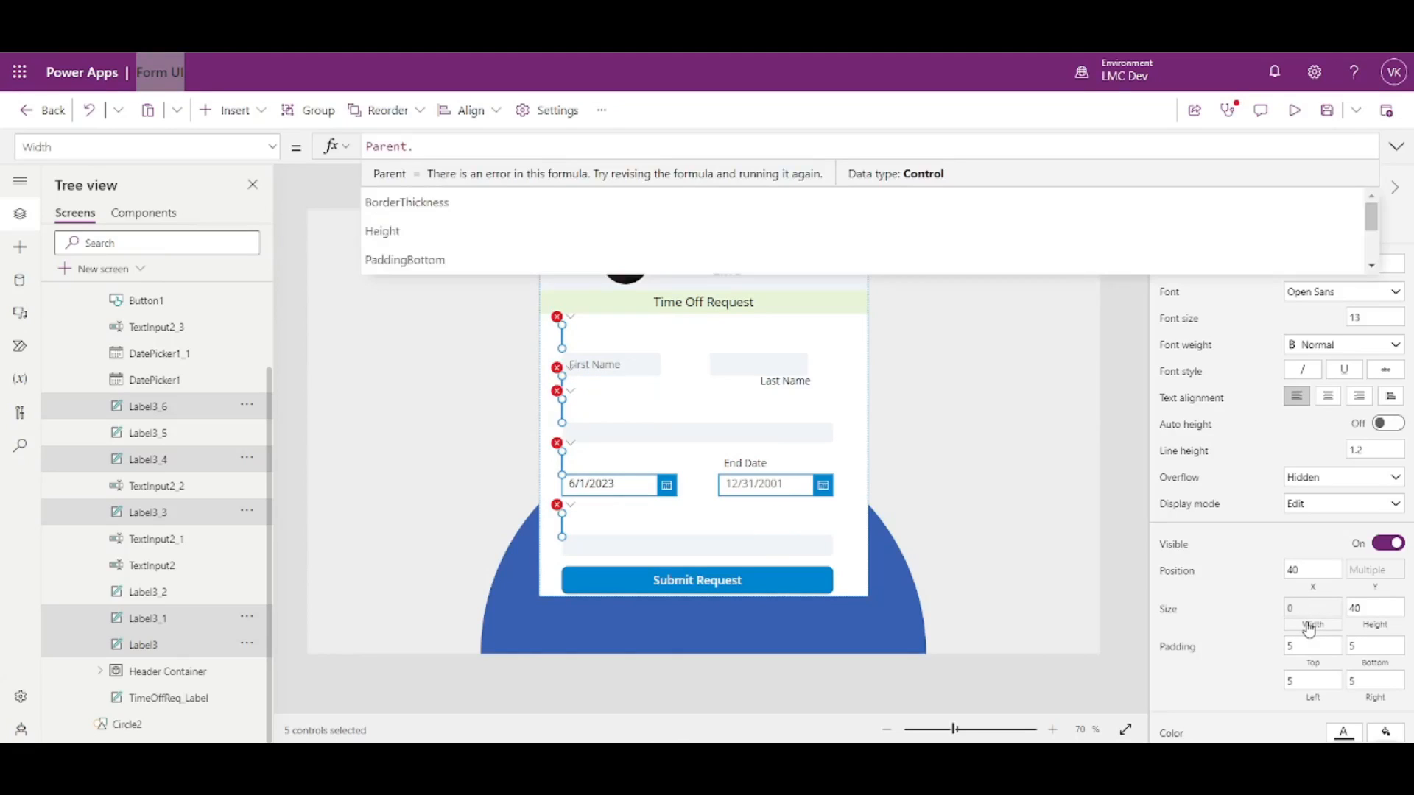
type("Wi")
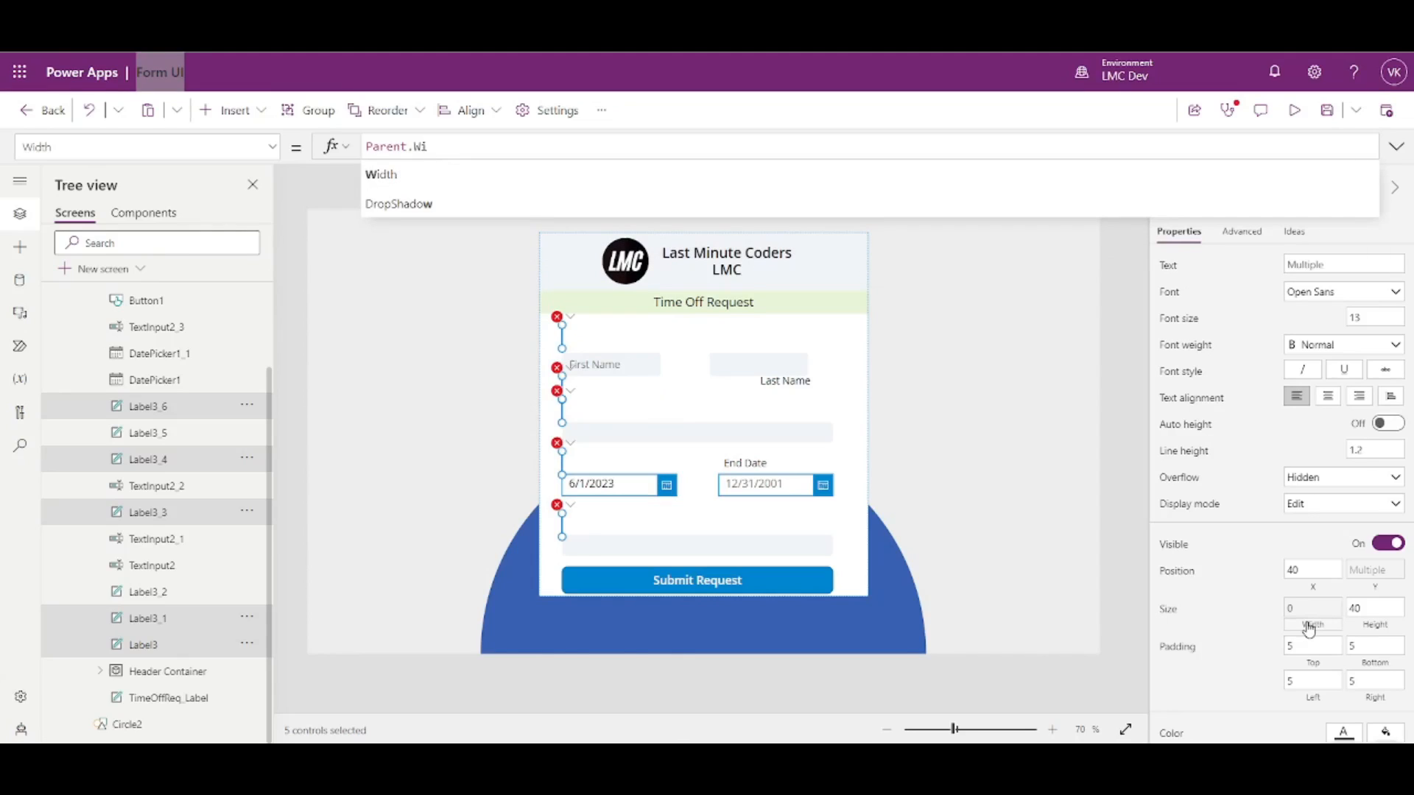
type("dth/2")
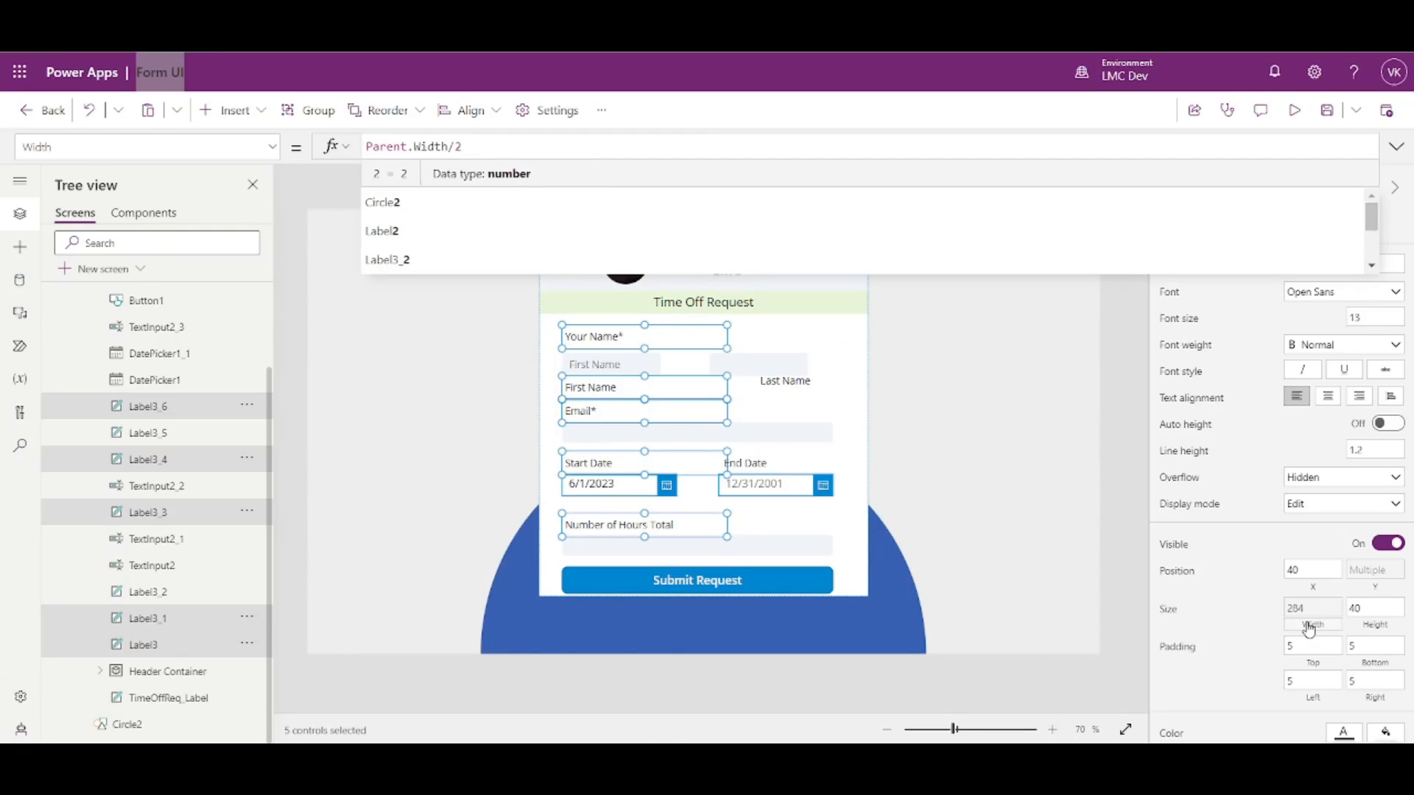
key("BackSpace")
type("3")
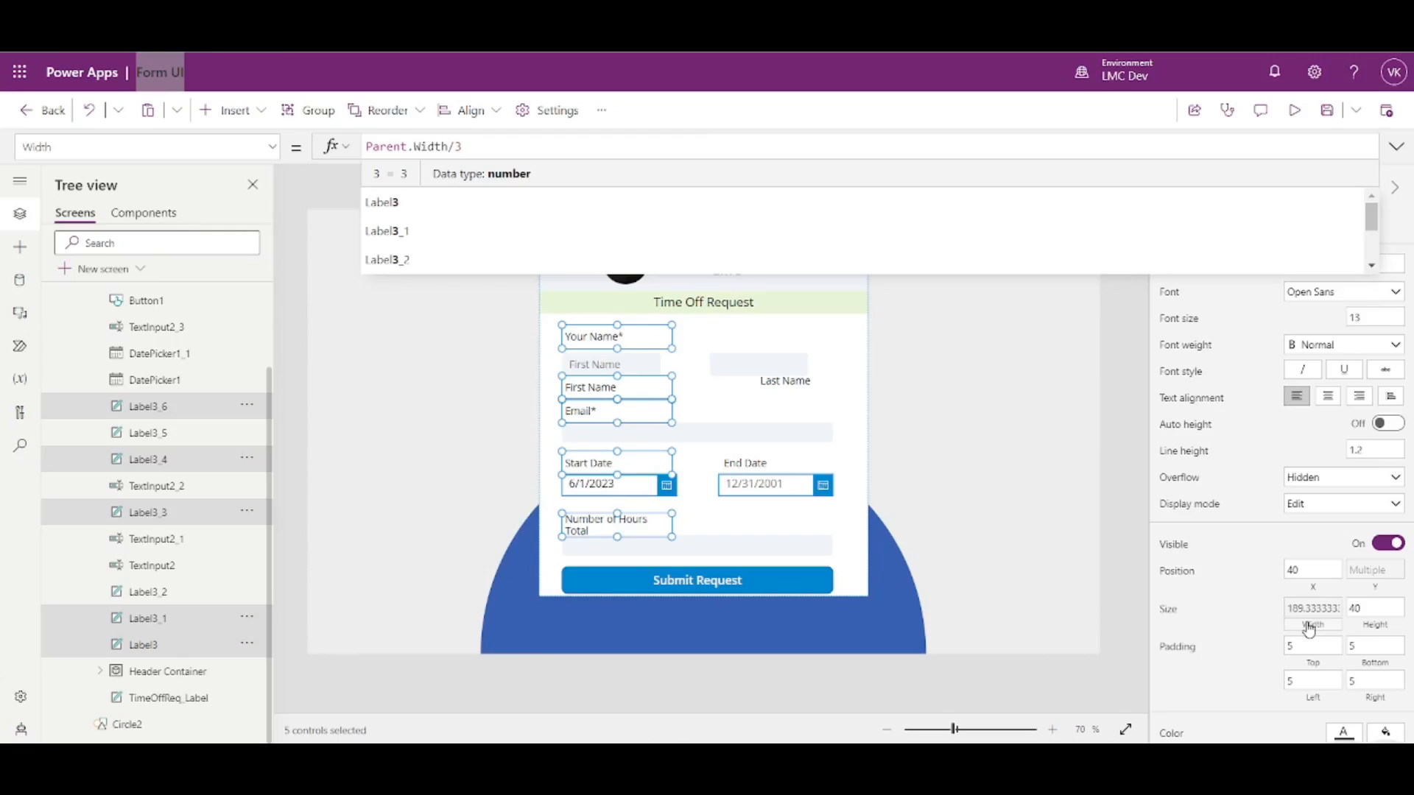
key("BackSpace")
type("2.5")
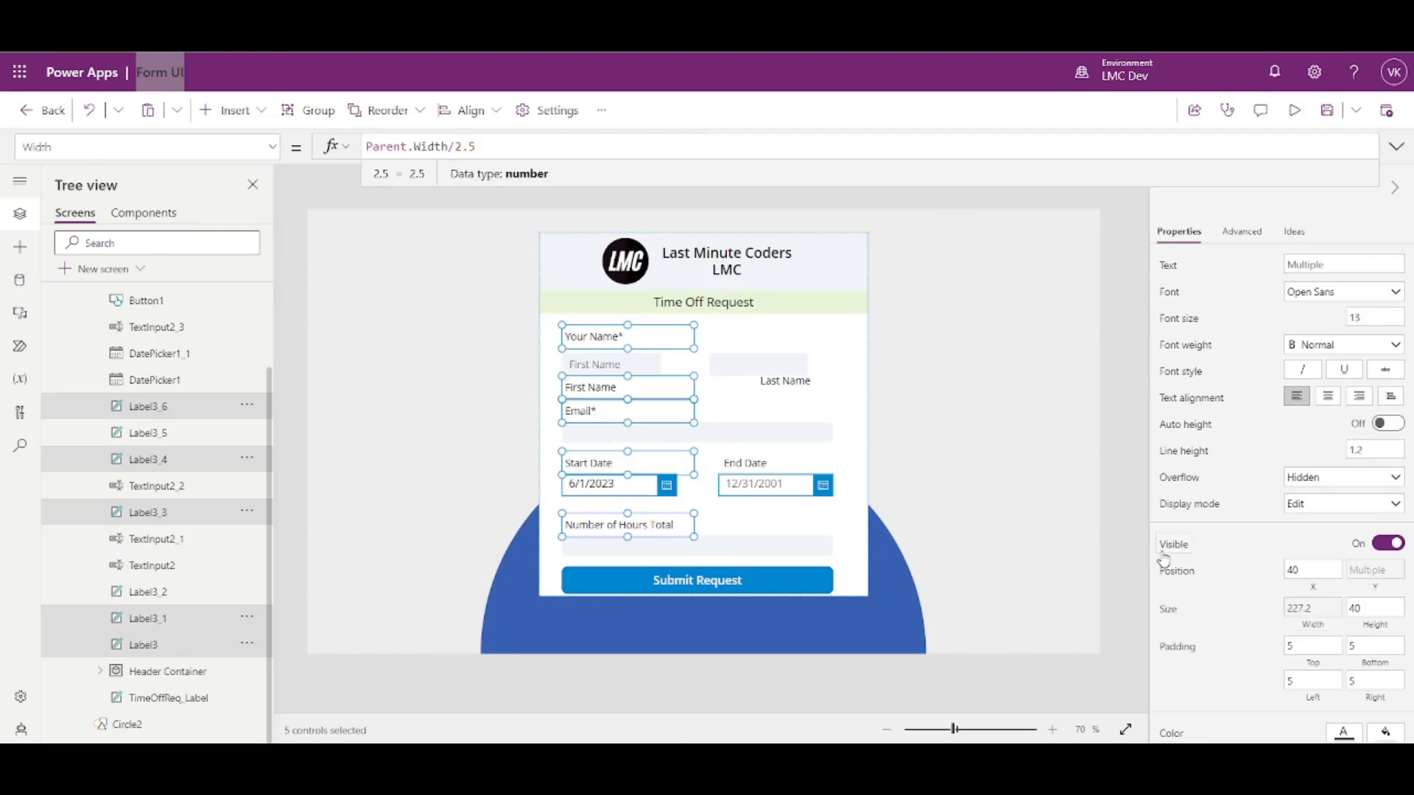
key("BackSpace")
key("BackSpace")
key("BackSpace")
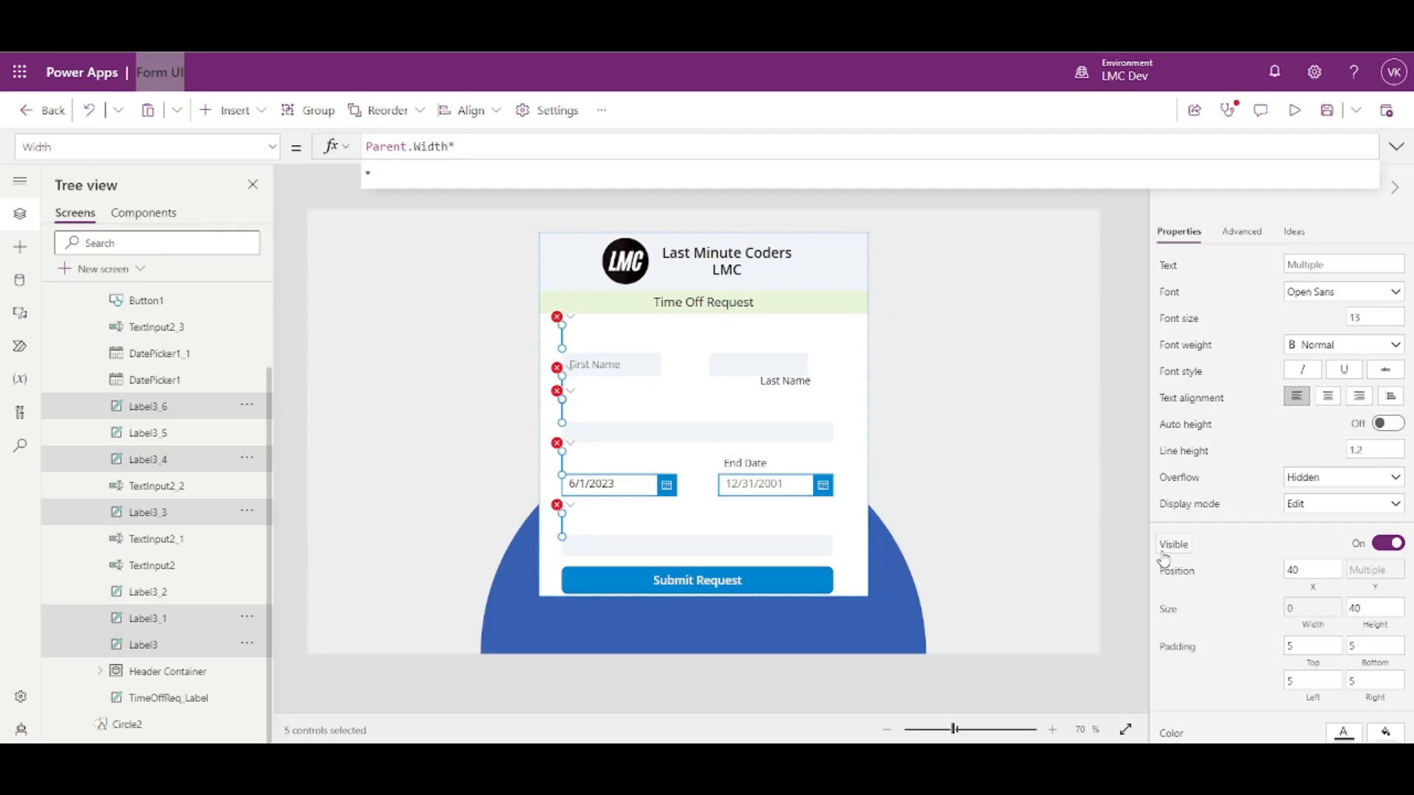
type(".3")
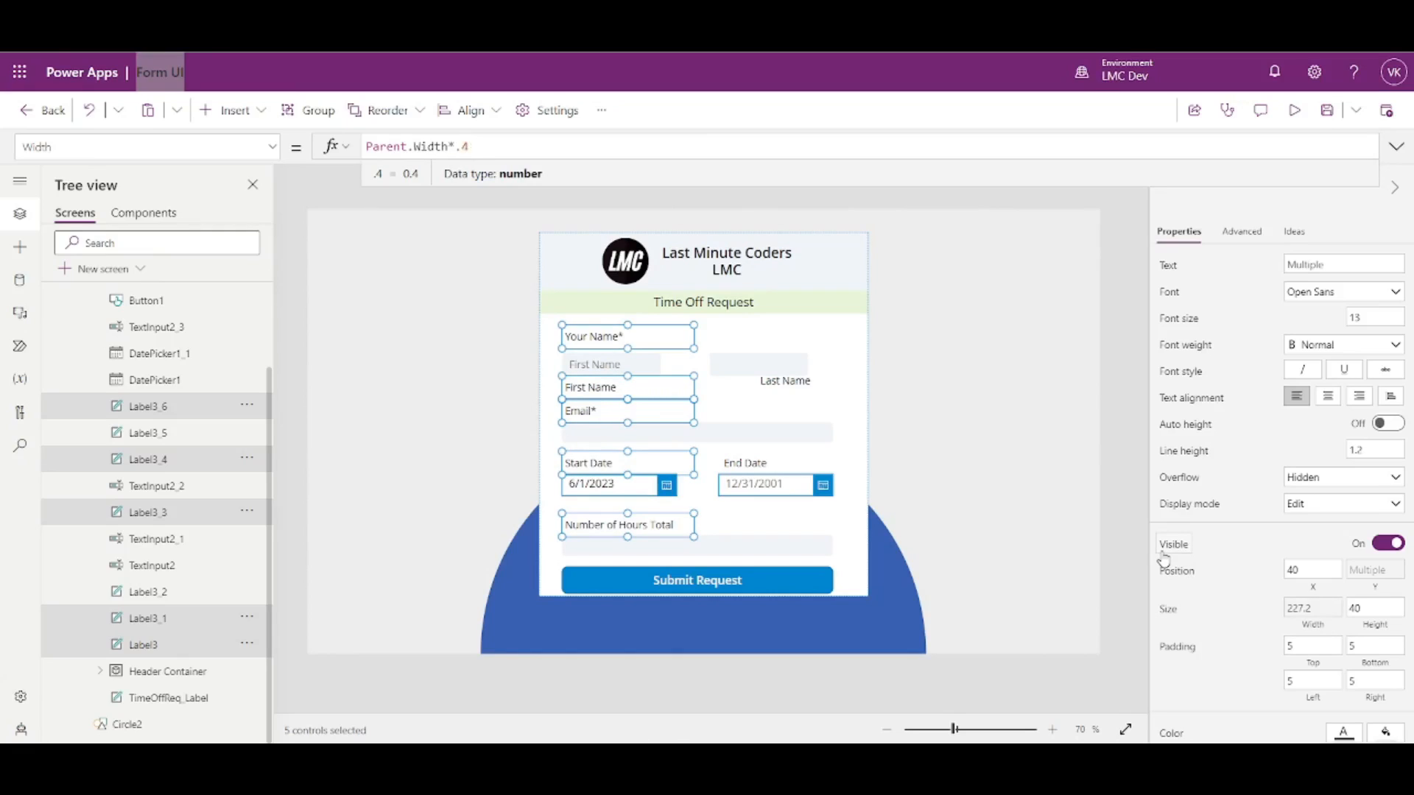
- Enter Parent.Width*.05 as the five labels' X formula, then review their Parent.Width*.4 width
left_click(1317, 593)
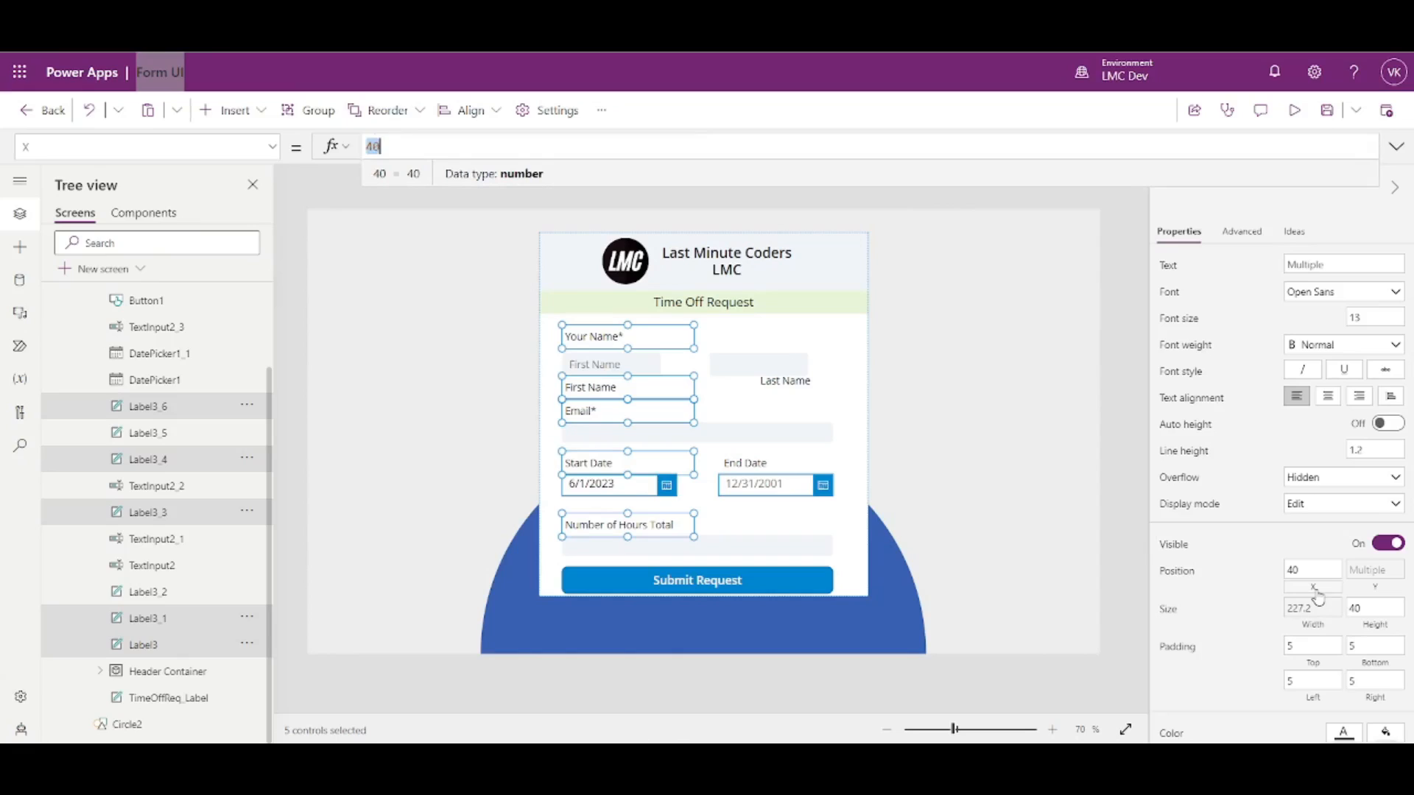
type("Paret")
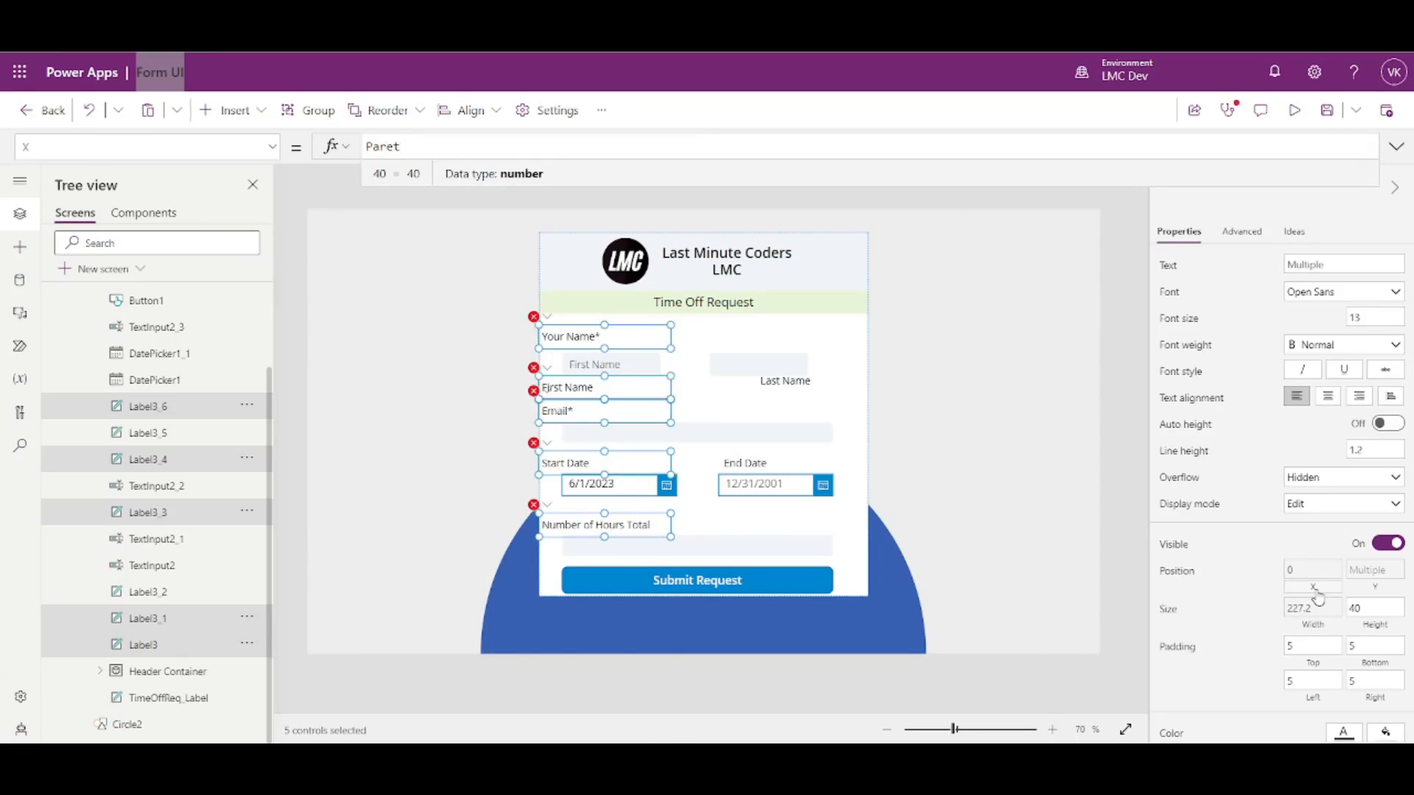
key("BackSpace")
type("nt.Wid")
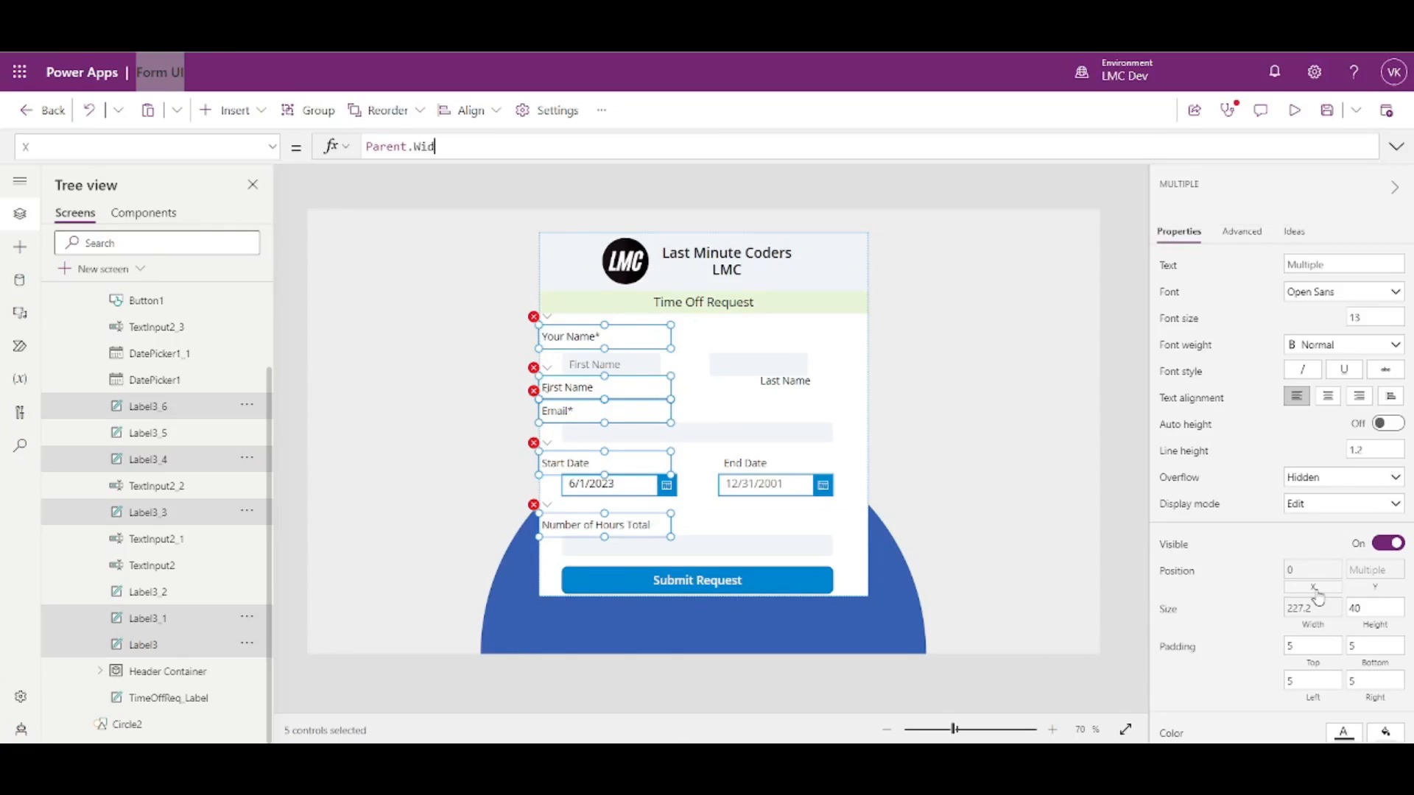
type("th*.1")
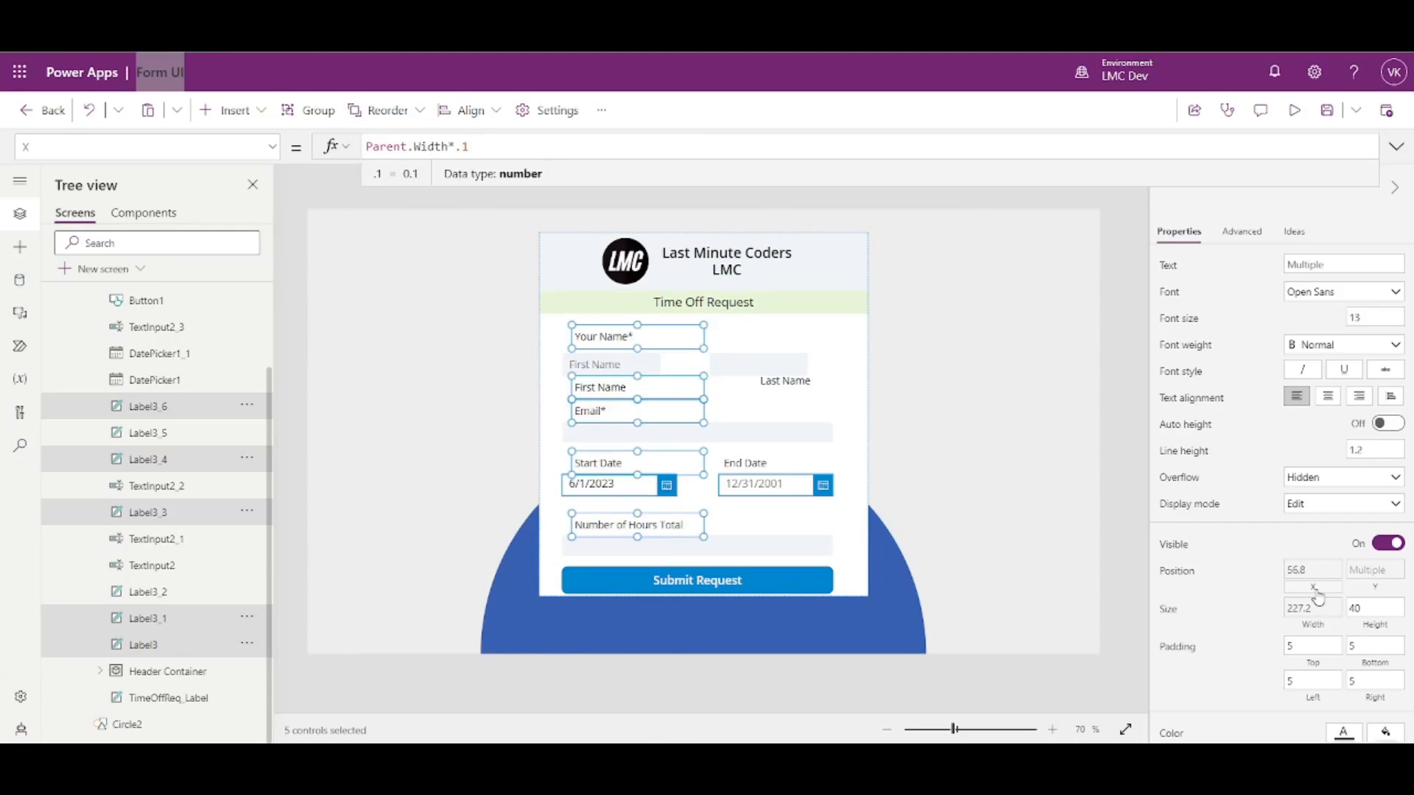
key("BackSpace")
type("05")
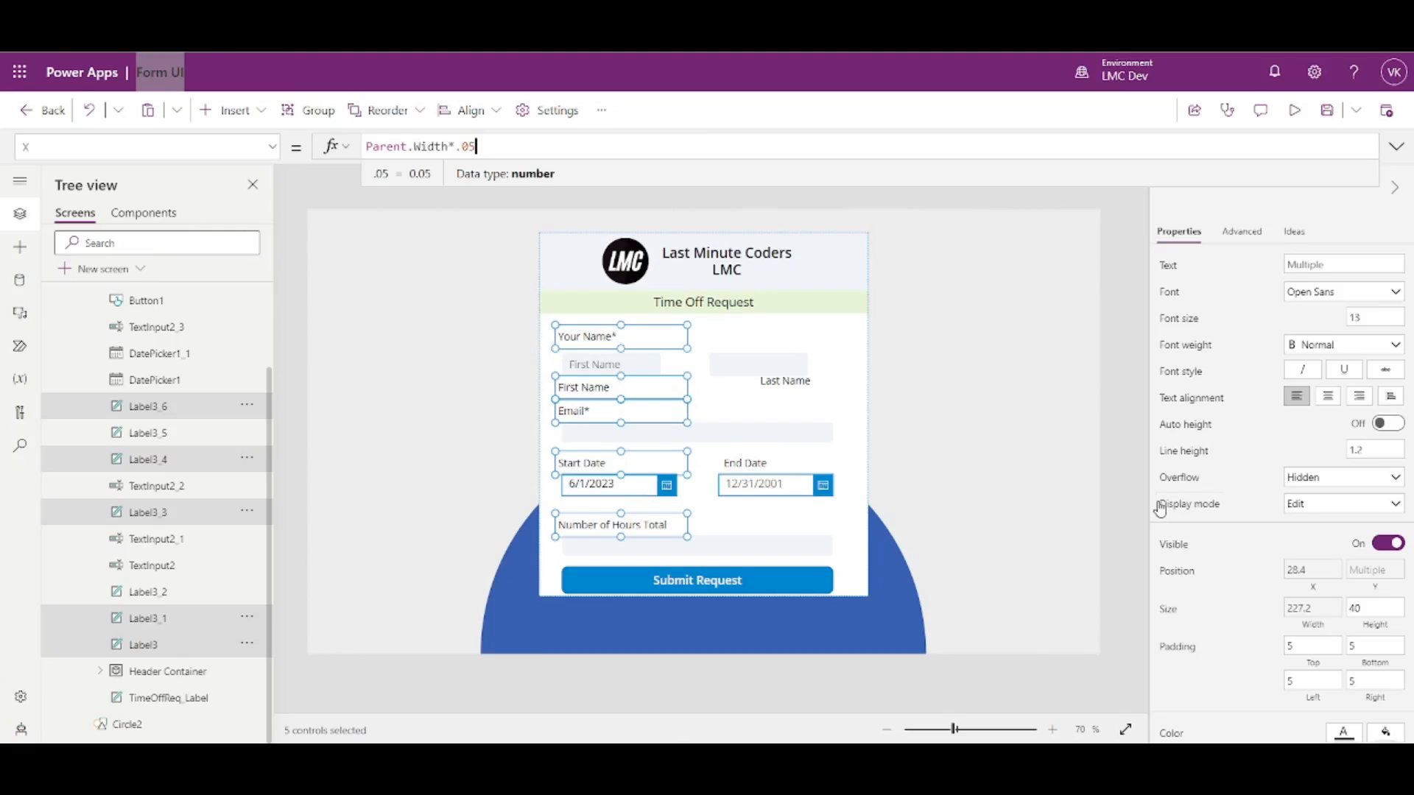
left_click(1314, 608)
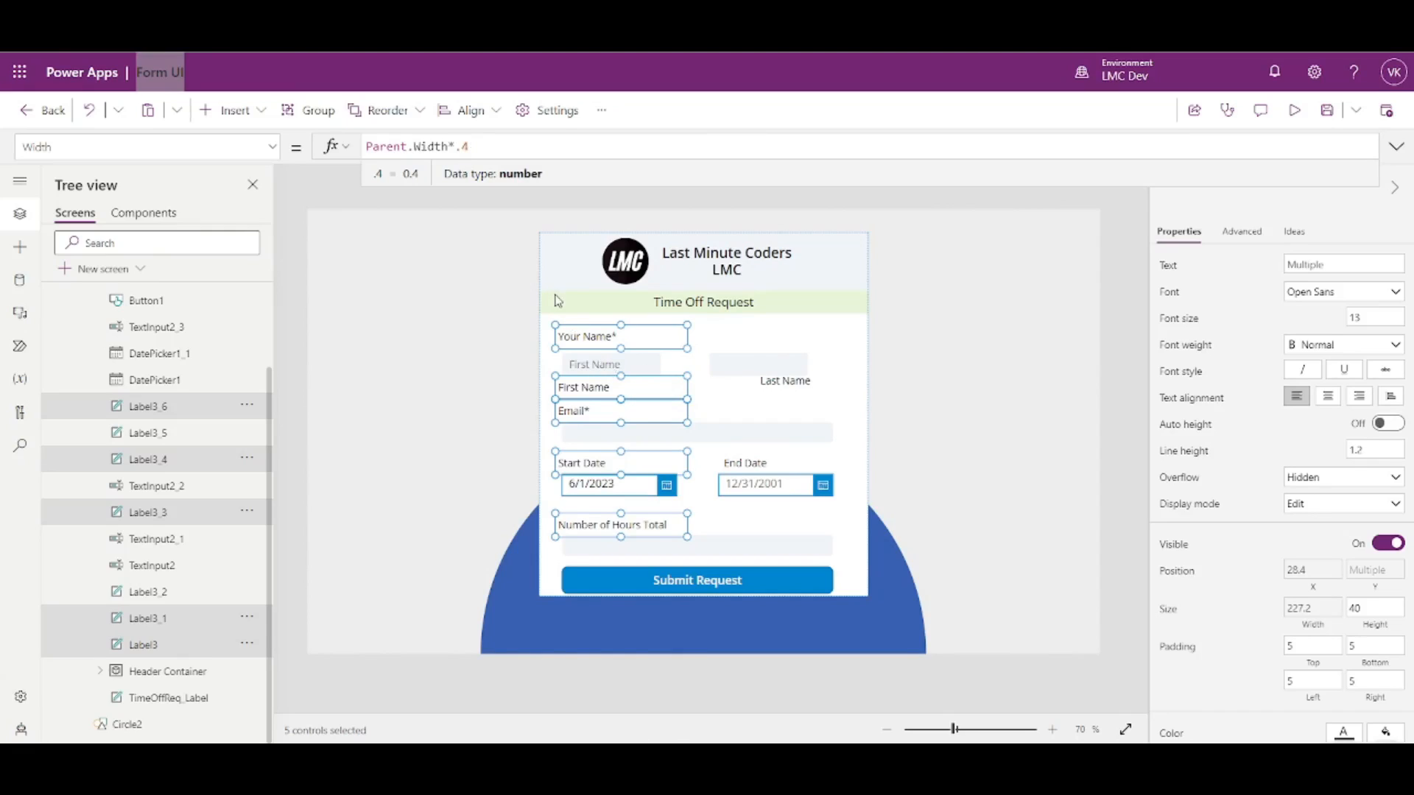
- Set the First Name, Email, Start Date and Hours inputs' X to Parent.Width*.05
left_click(609, 366)
left_click(612, 435, "shift")
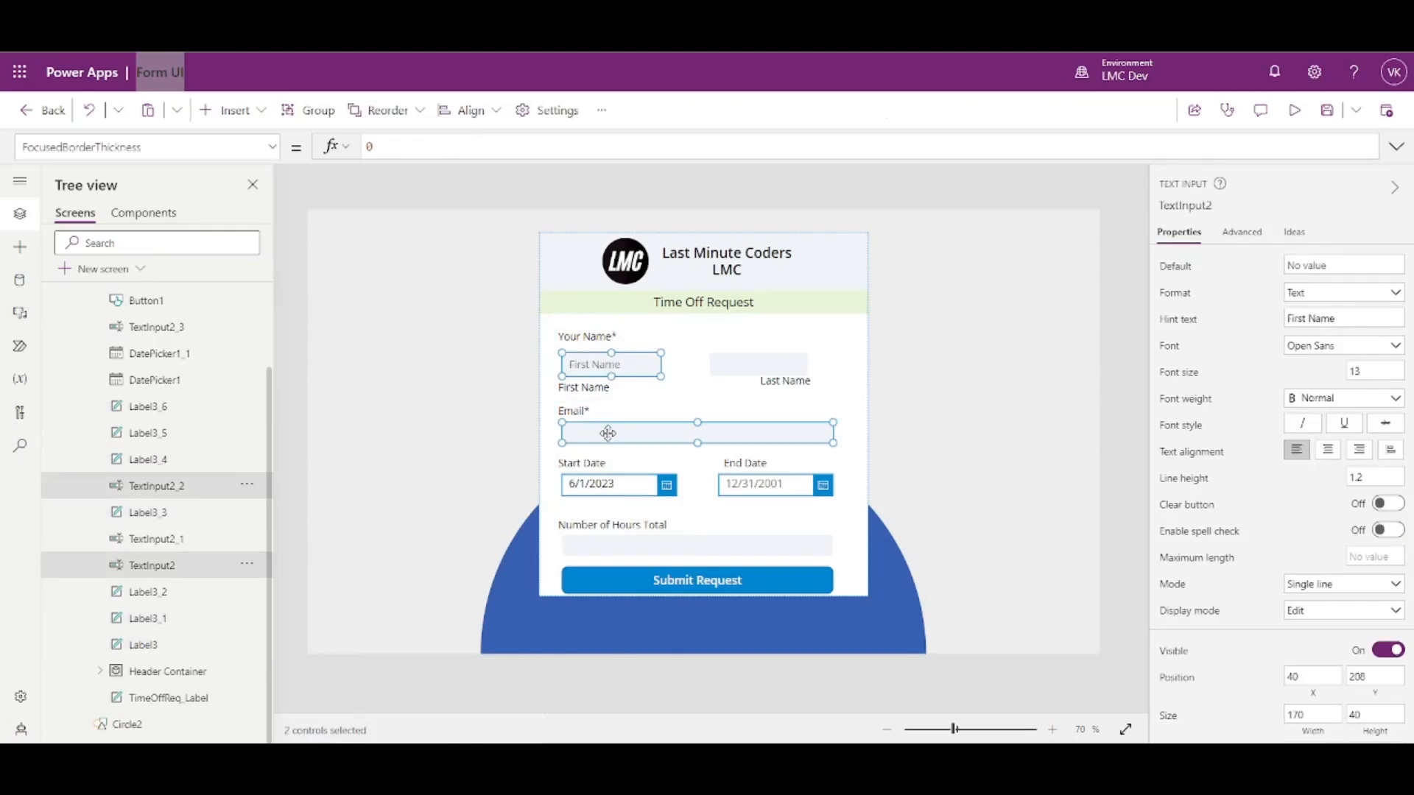
left_click(608, 482, "shift")
left_click(593, 548, "shift")
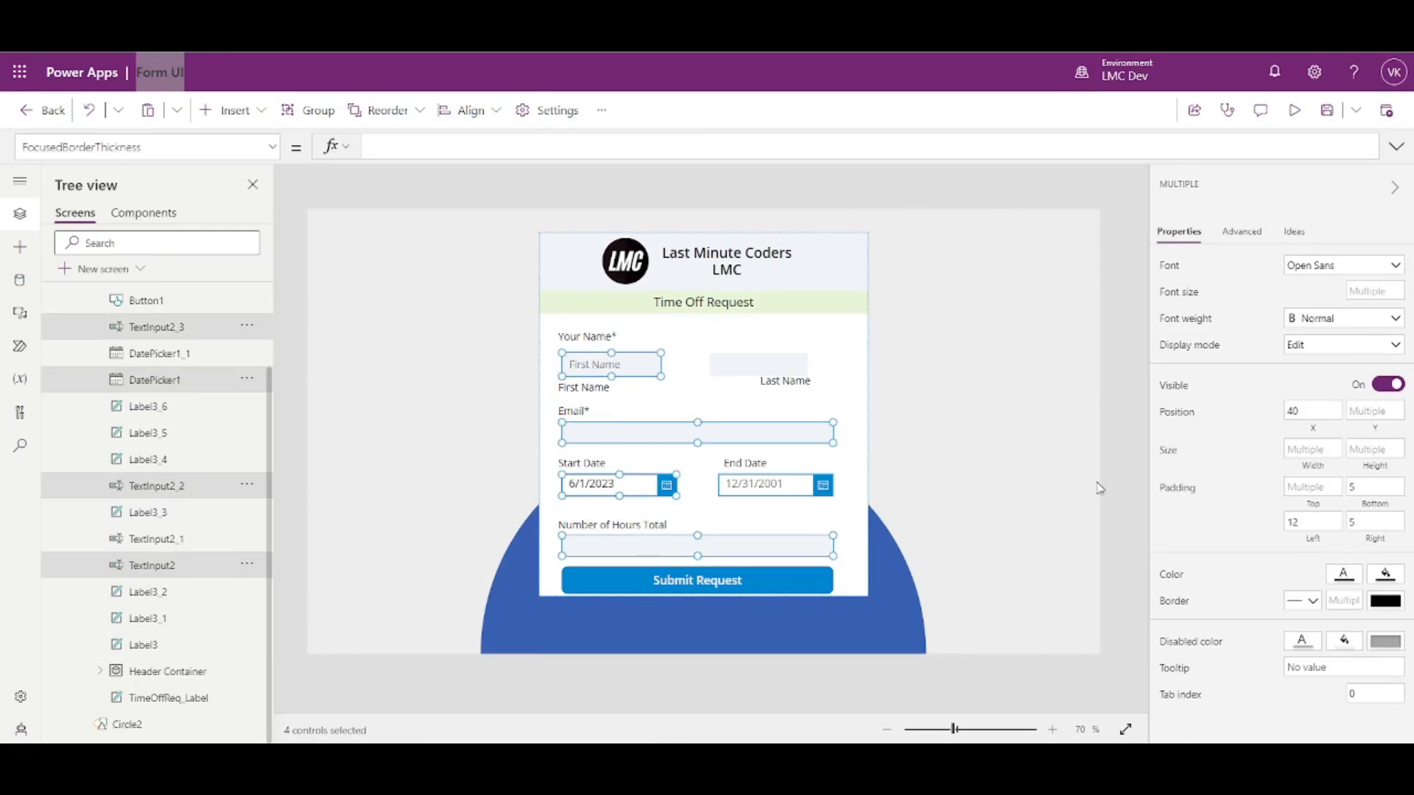
left_click(1317, 436)
key("ctrl+a")
type("P")
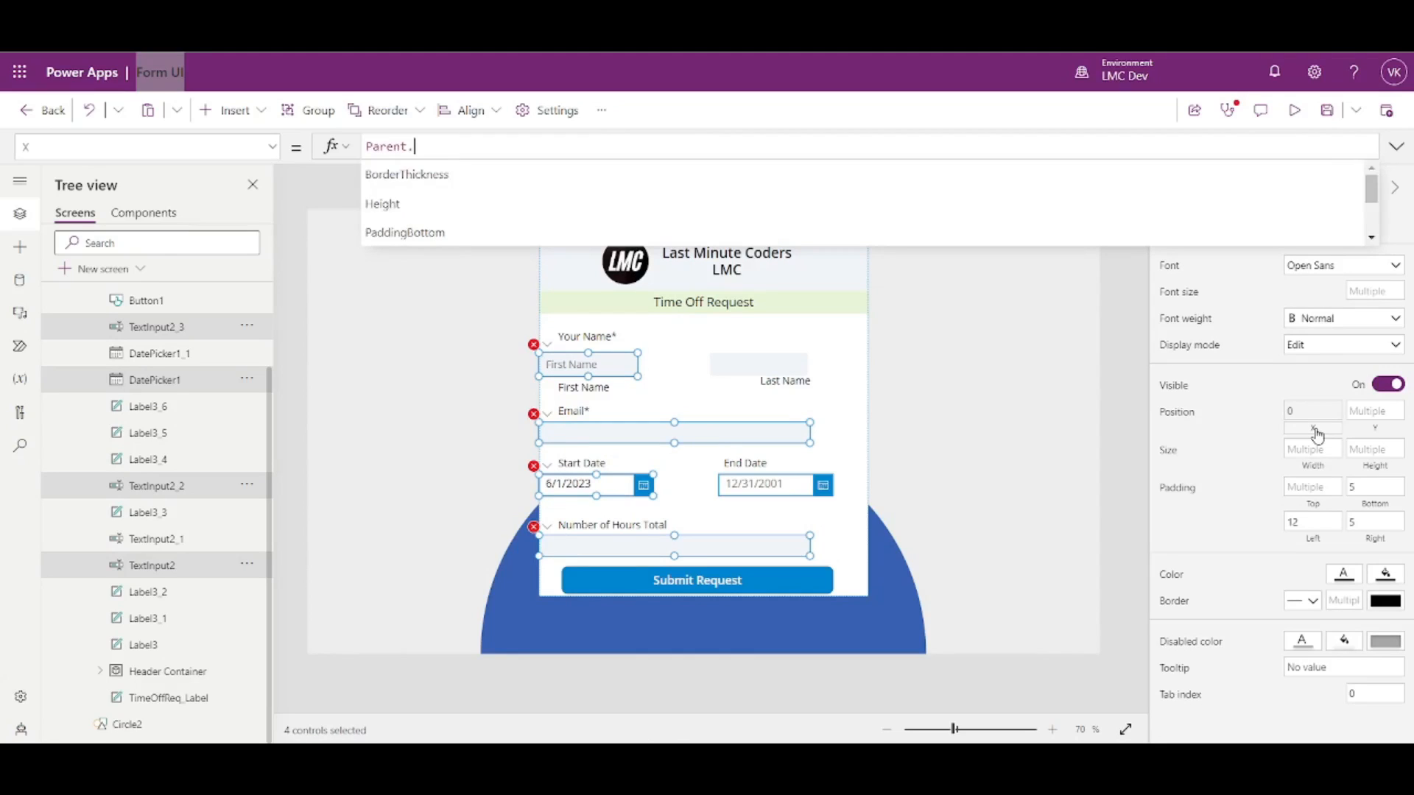
type("arent.Width*.")
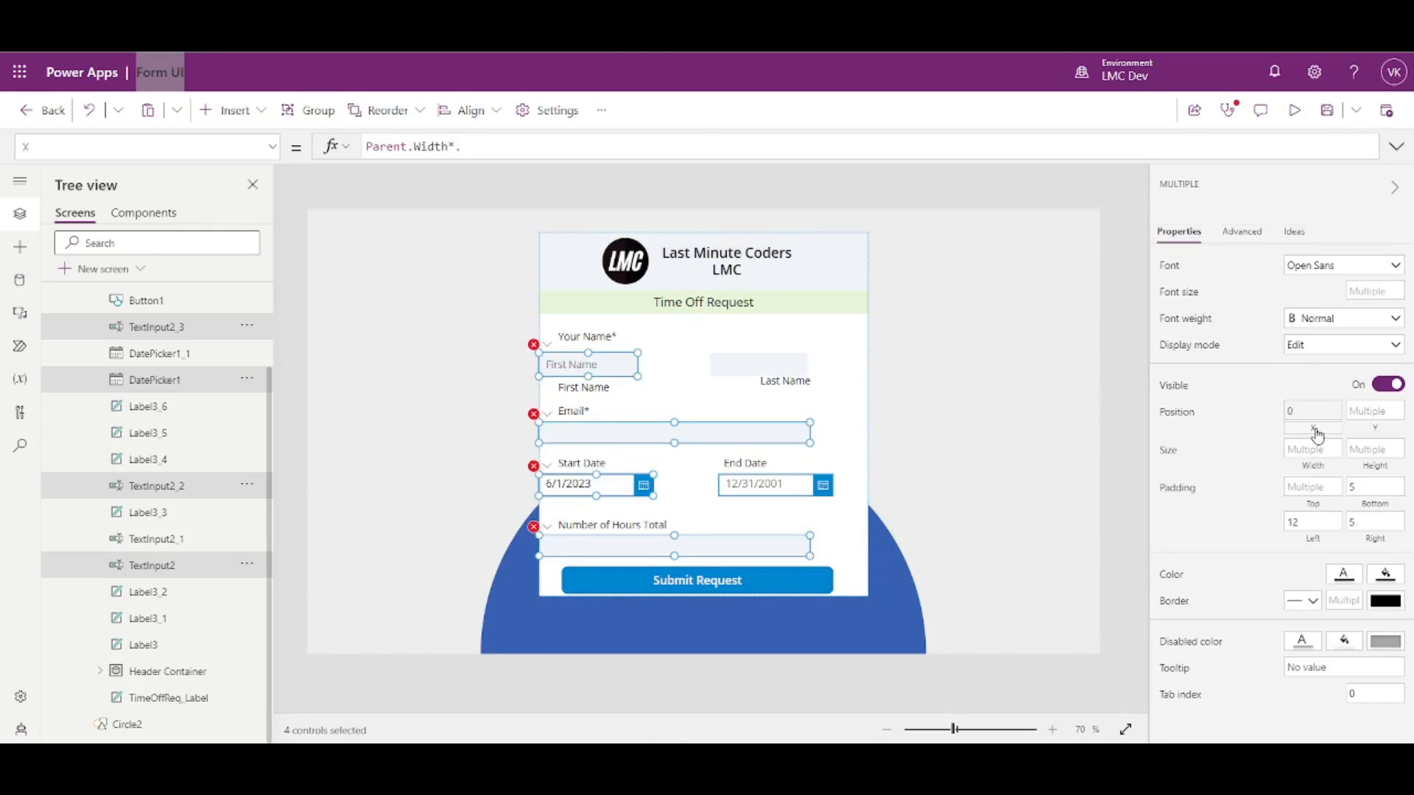
type("05")
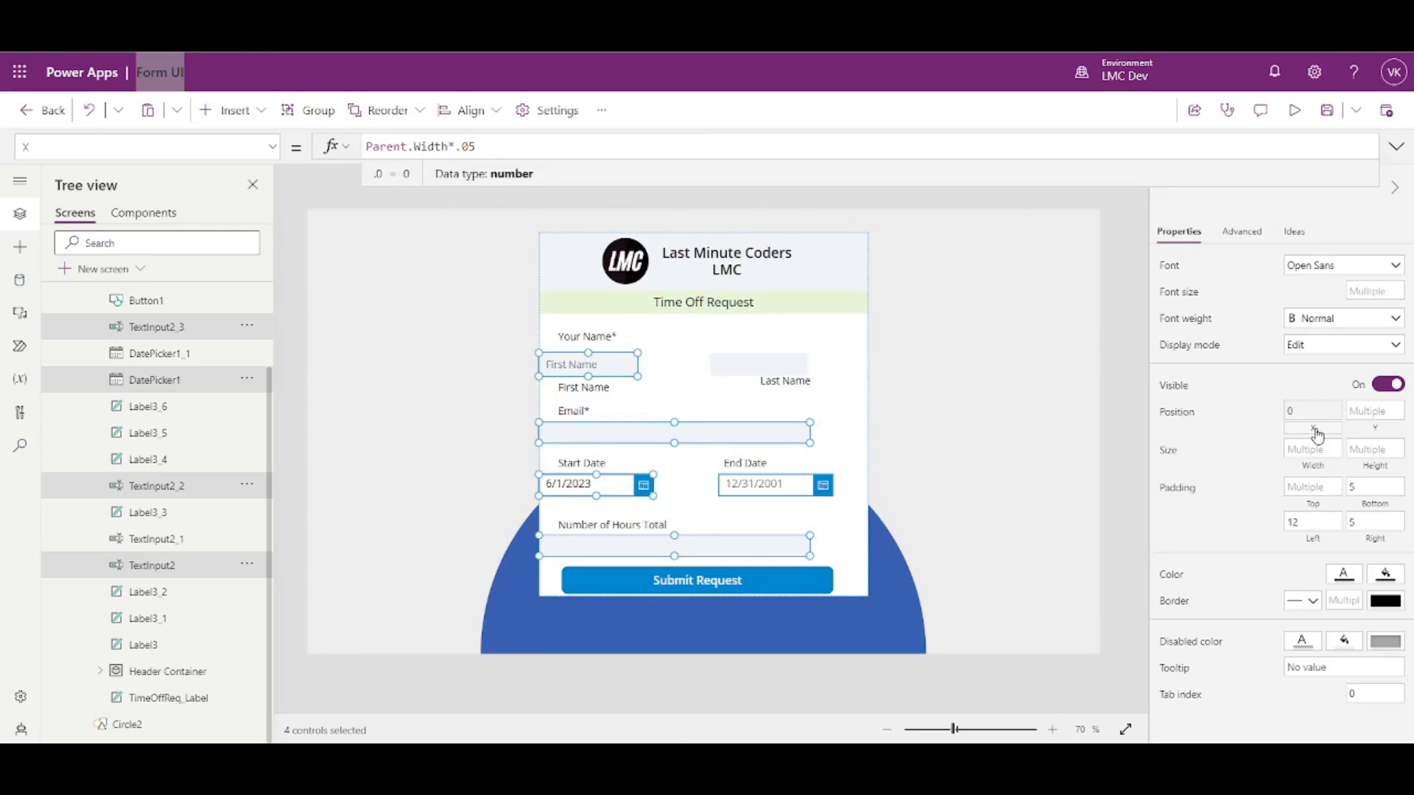
- Select only the First Name input and the Start Date picker together
left_click(1137, 453)
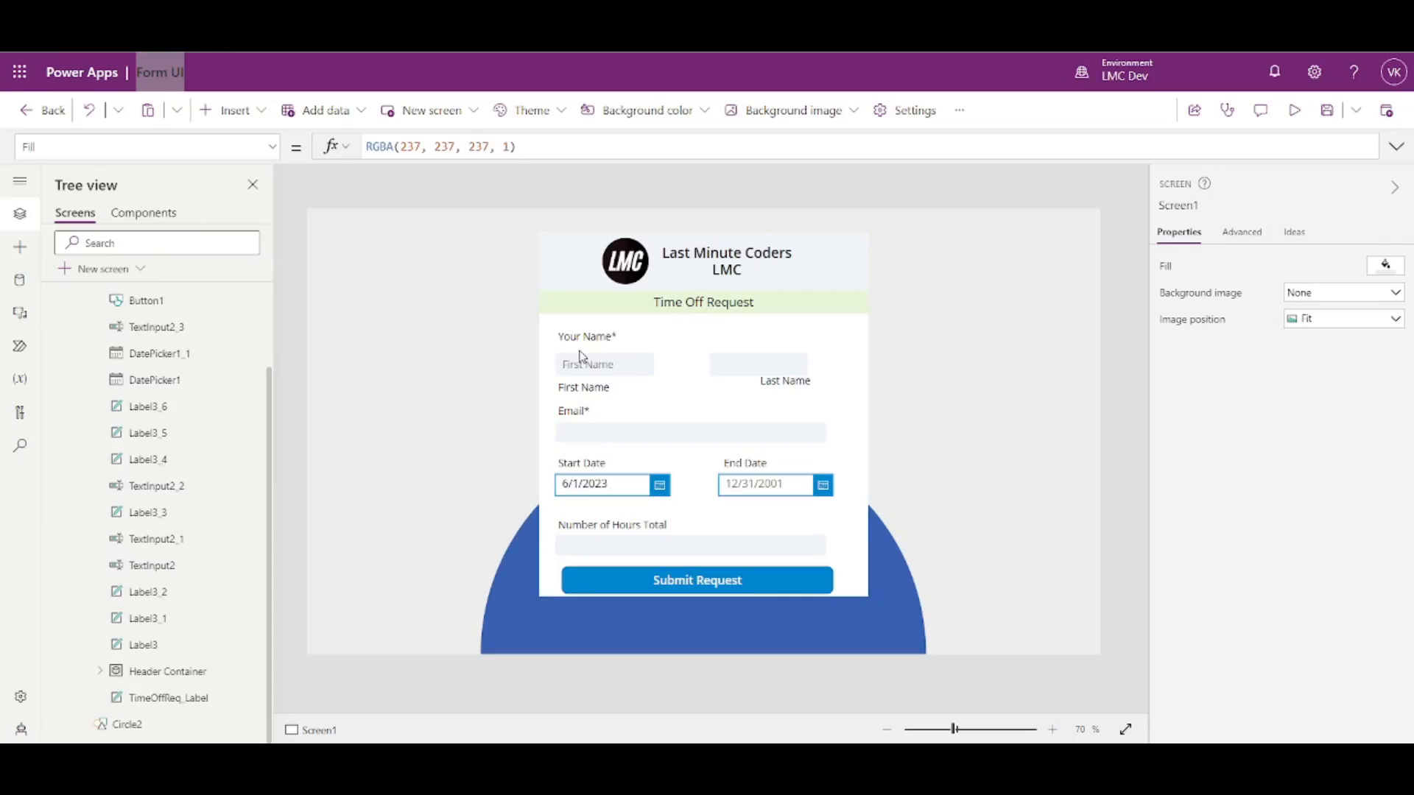
left_click(573, 364)
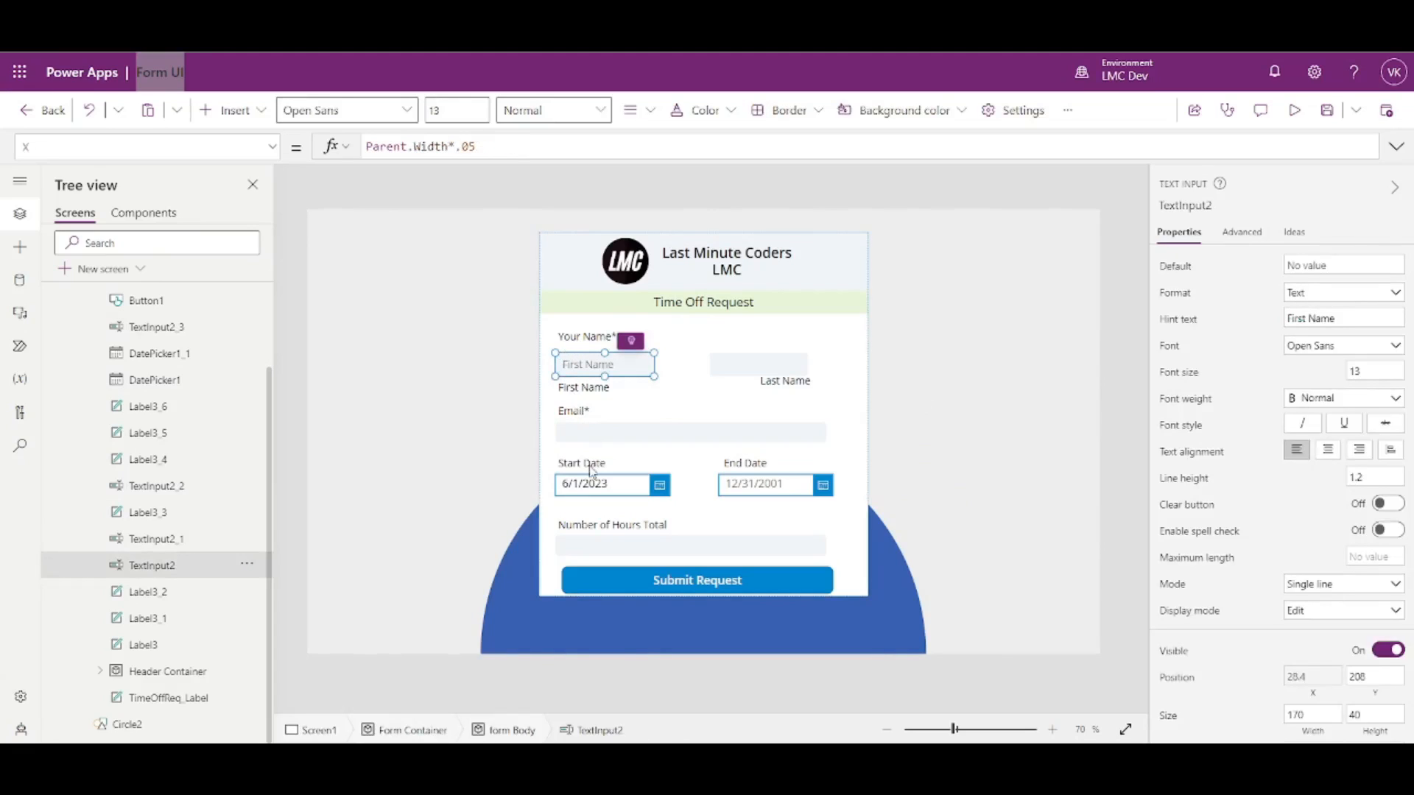
left_click(595, 487, "shift")
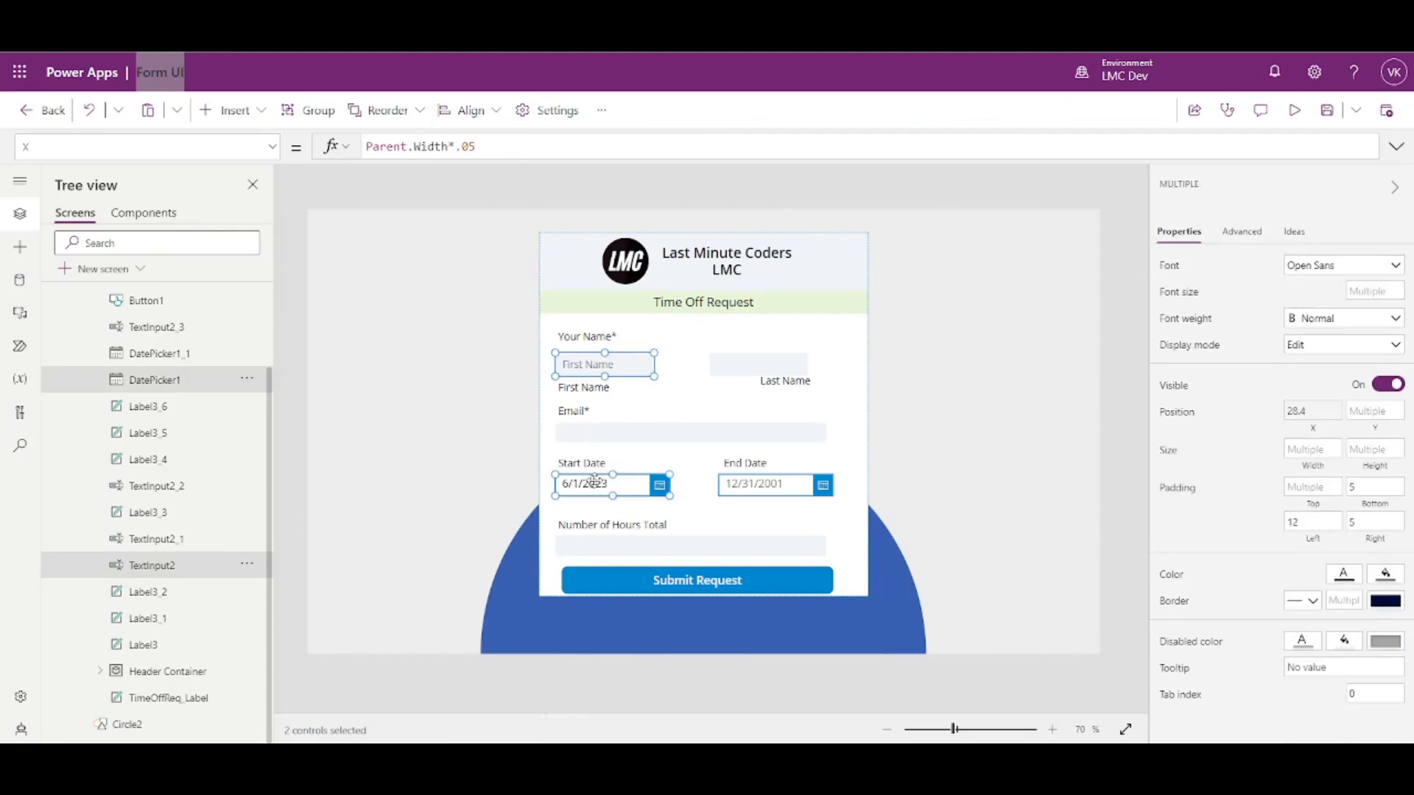
- Set the First Name and Start Date widths to Parent.Width*.4, then select the left-column labels and fields
left_click(1314, 471)
type("Parent.Width")
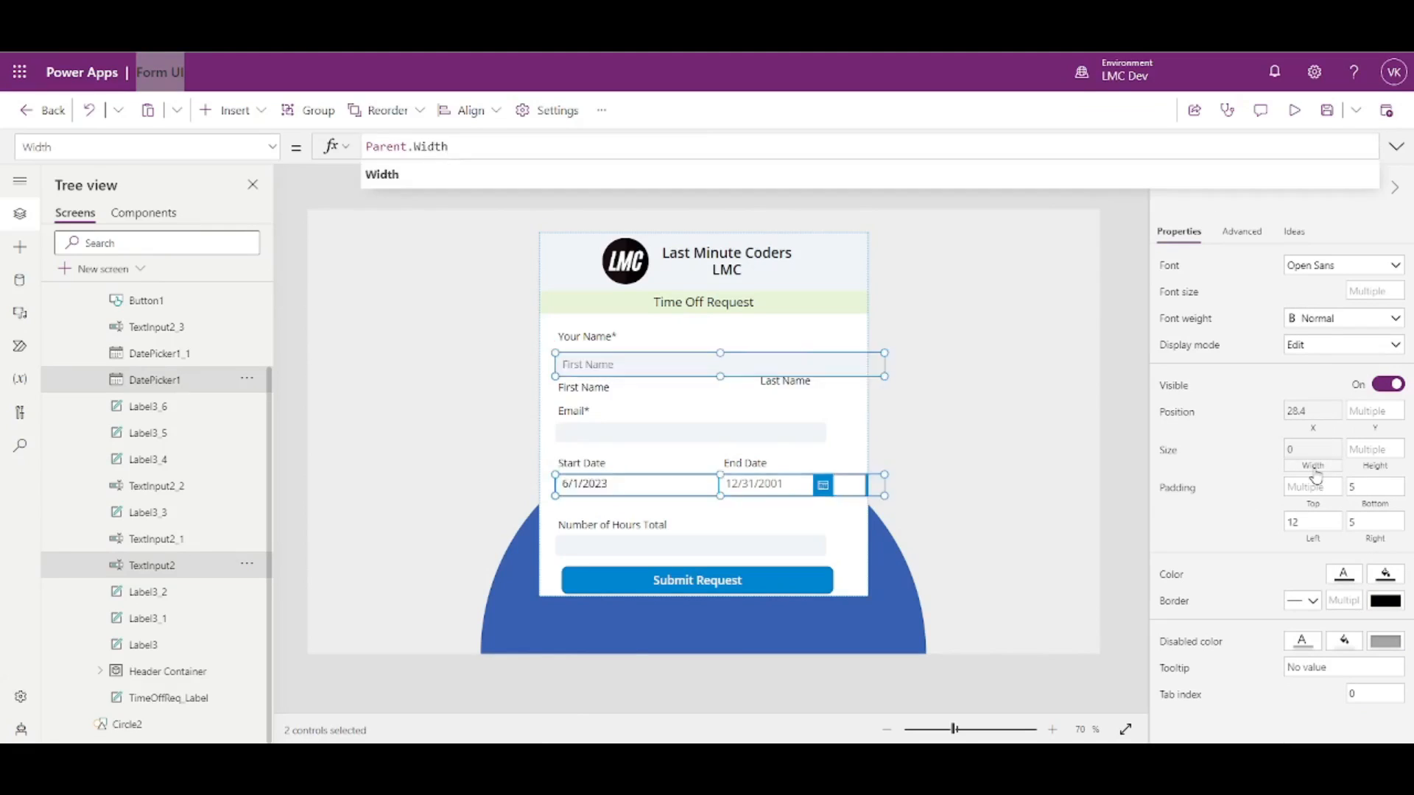
type("*")
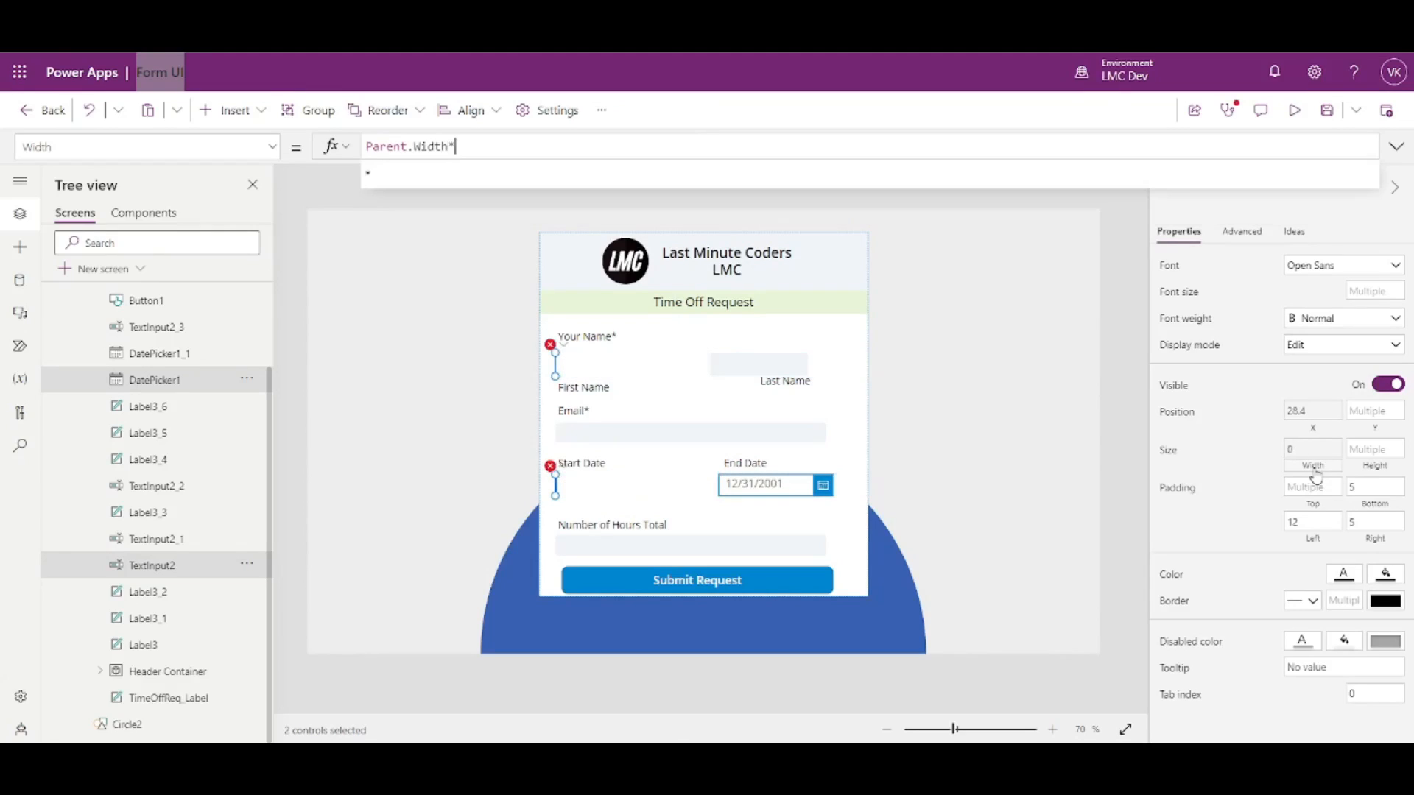
type(".4")
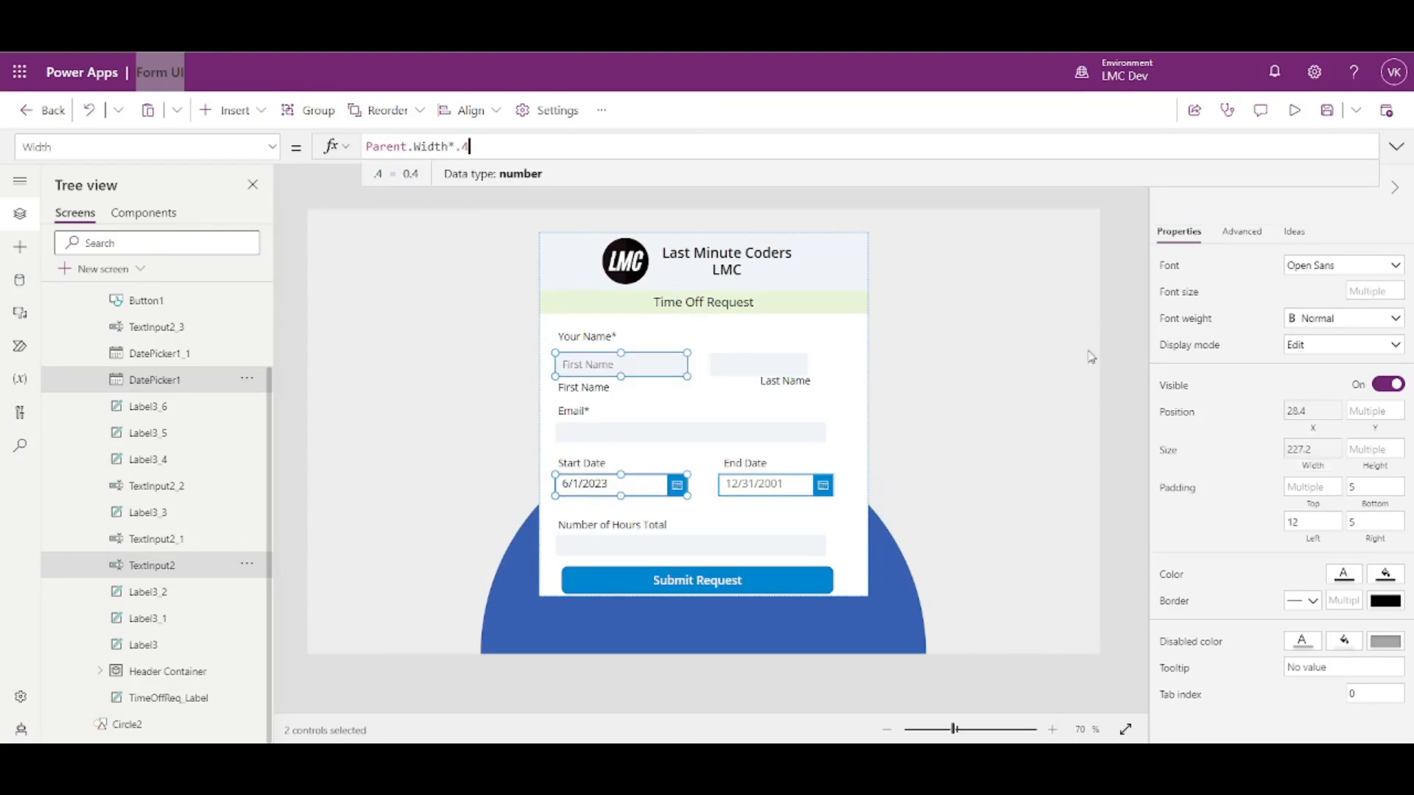
left_click(654, 337)
left_click(654, 336)
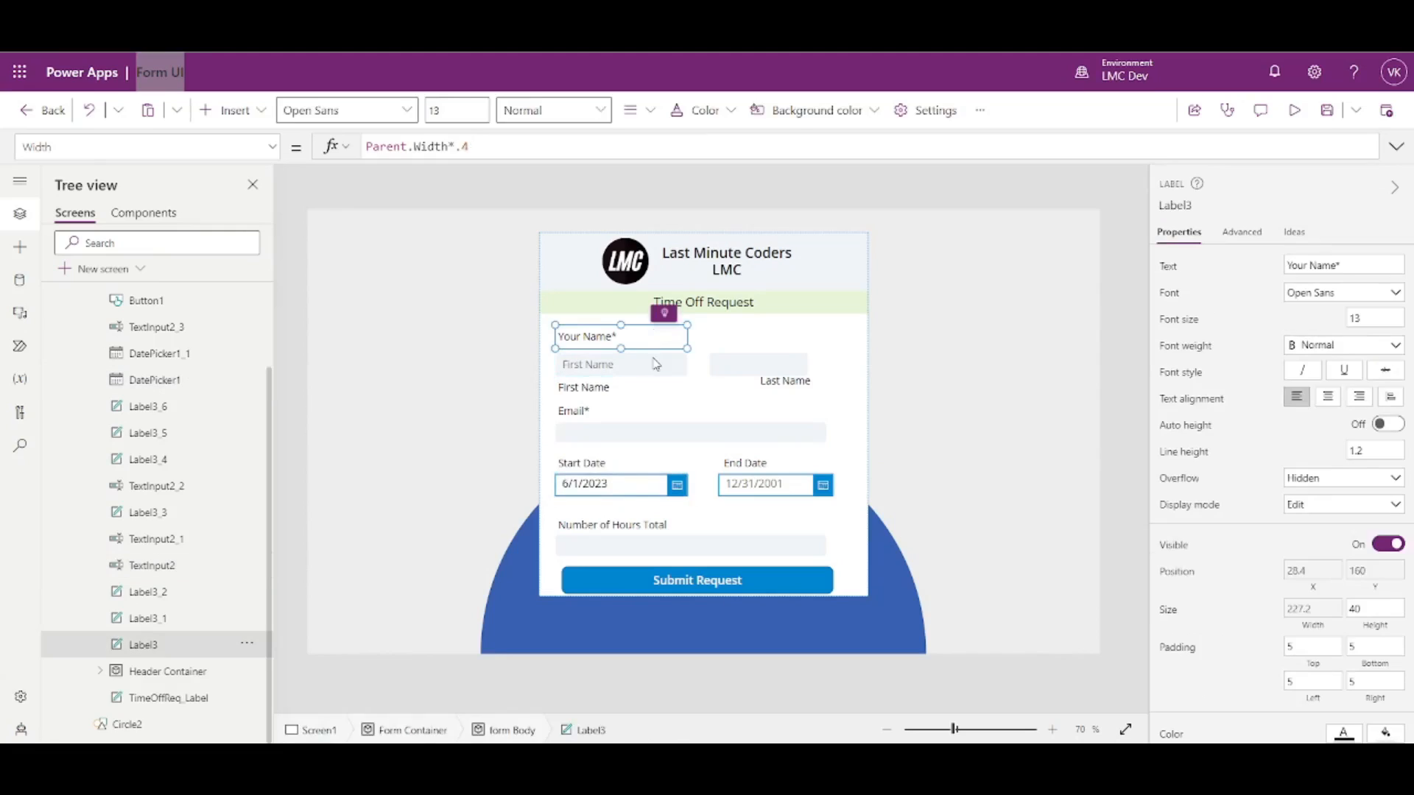
left_click(660, 371, "shift")
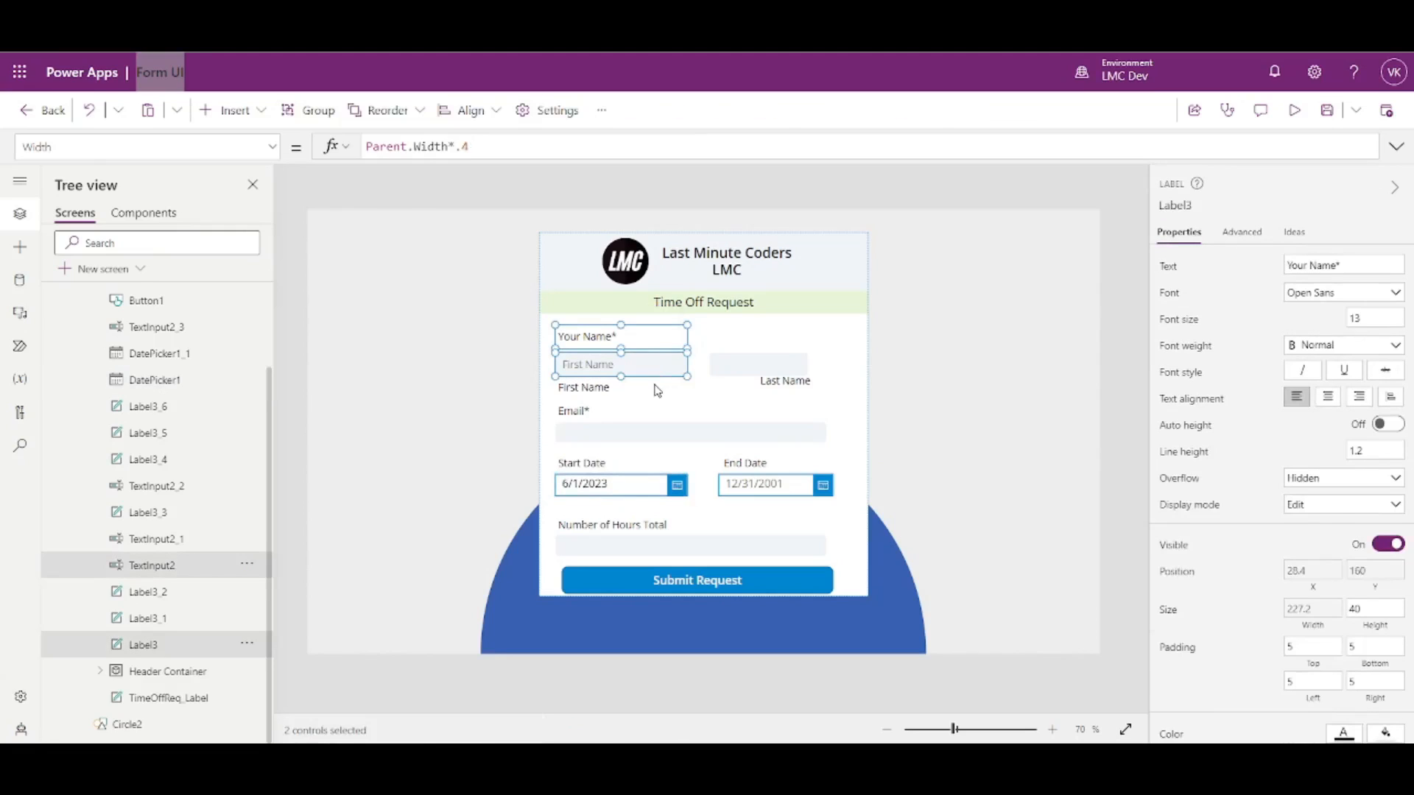
left_click(654, 392, "shift")
left_click(598, 407, "shift")
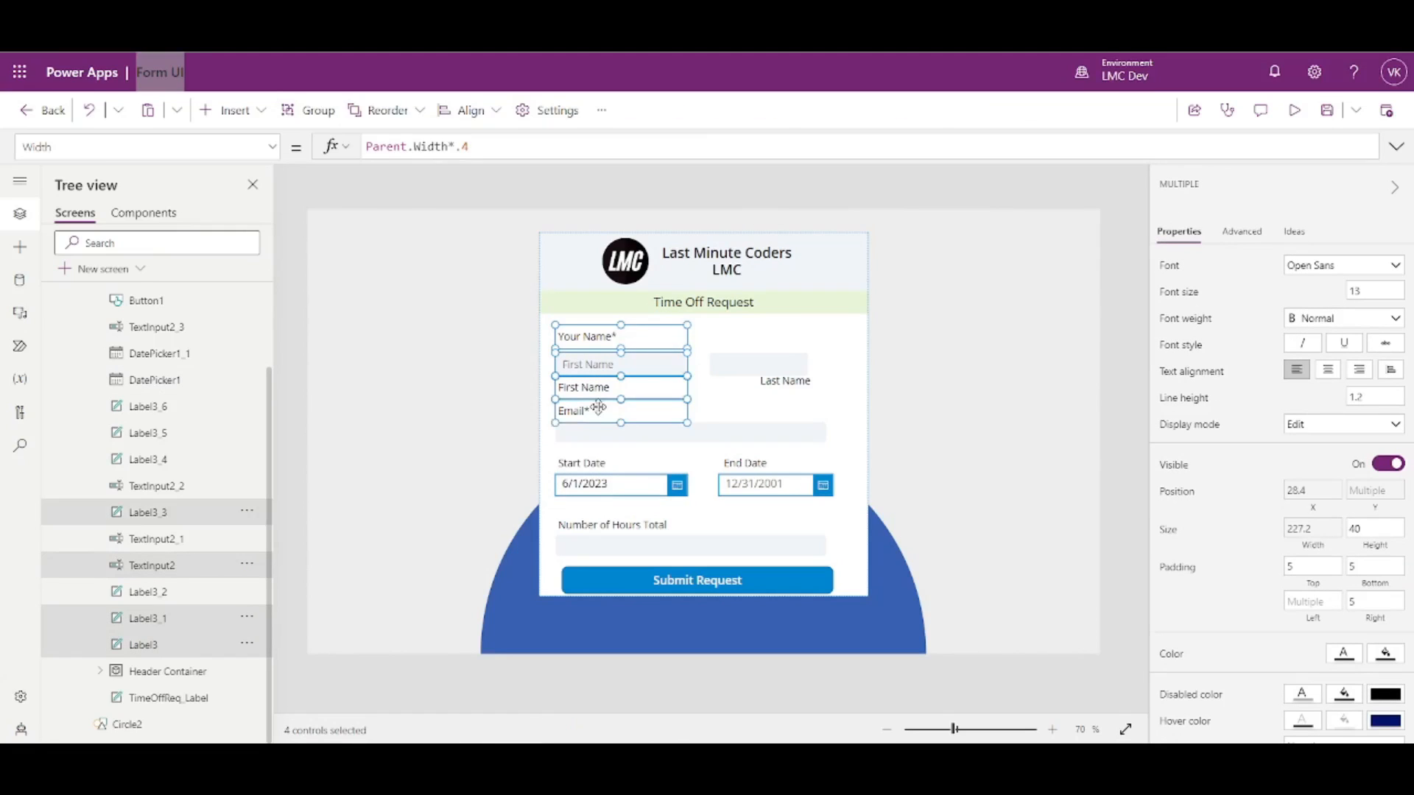
left_click(615, 464, "shift")
left_click(628, 487, "shift")
left_click(631, 523, "shift")
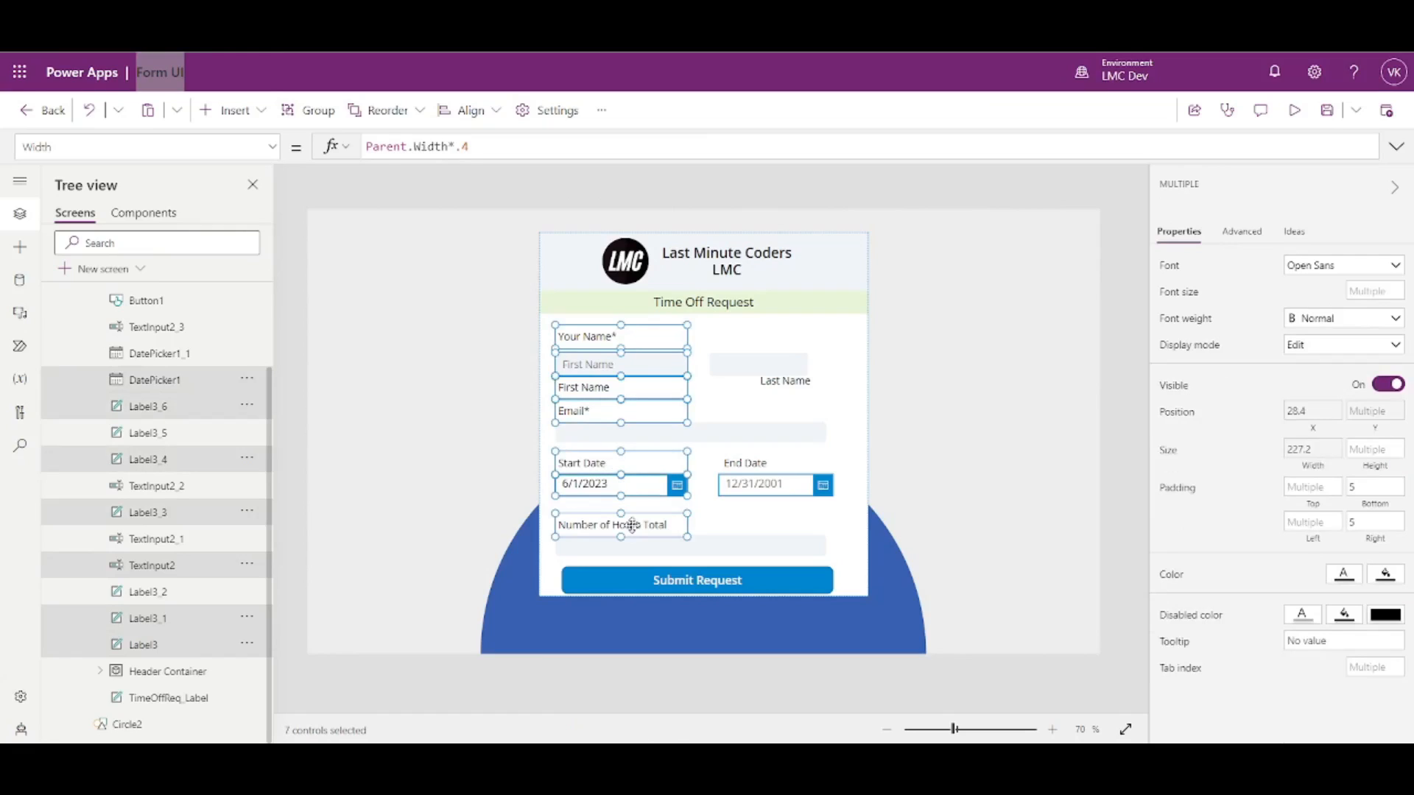
- Set the Email and Number of Hours input boxes' width to Parent.Width*.9
left_click(723, 437)
left_click(690, 545, "shift")
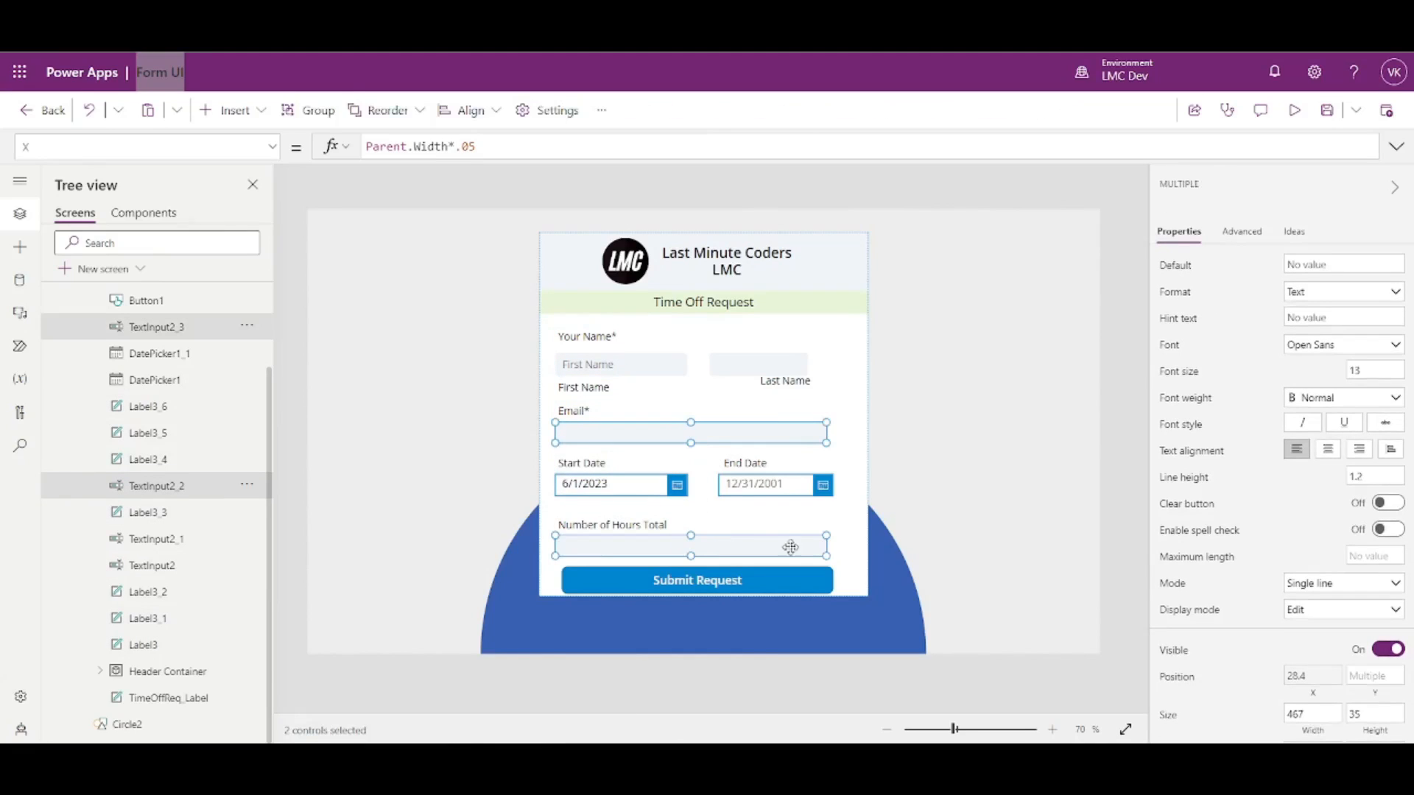
left_click(1302, 733)
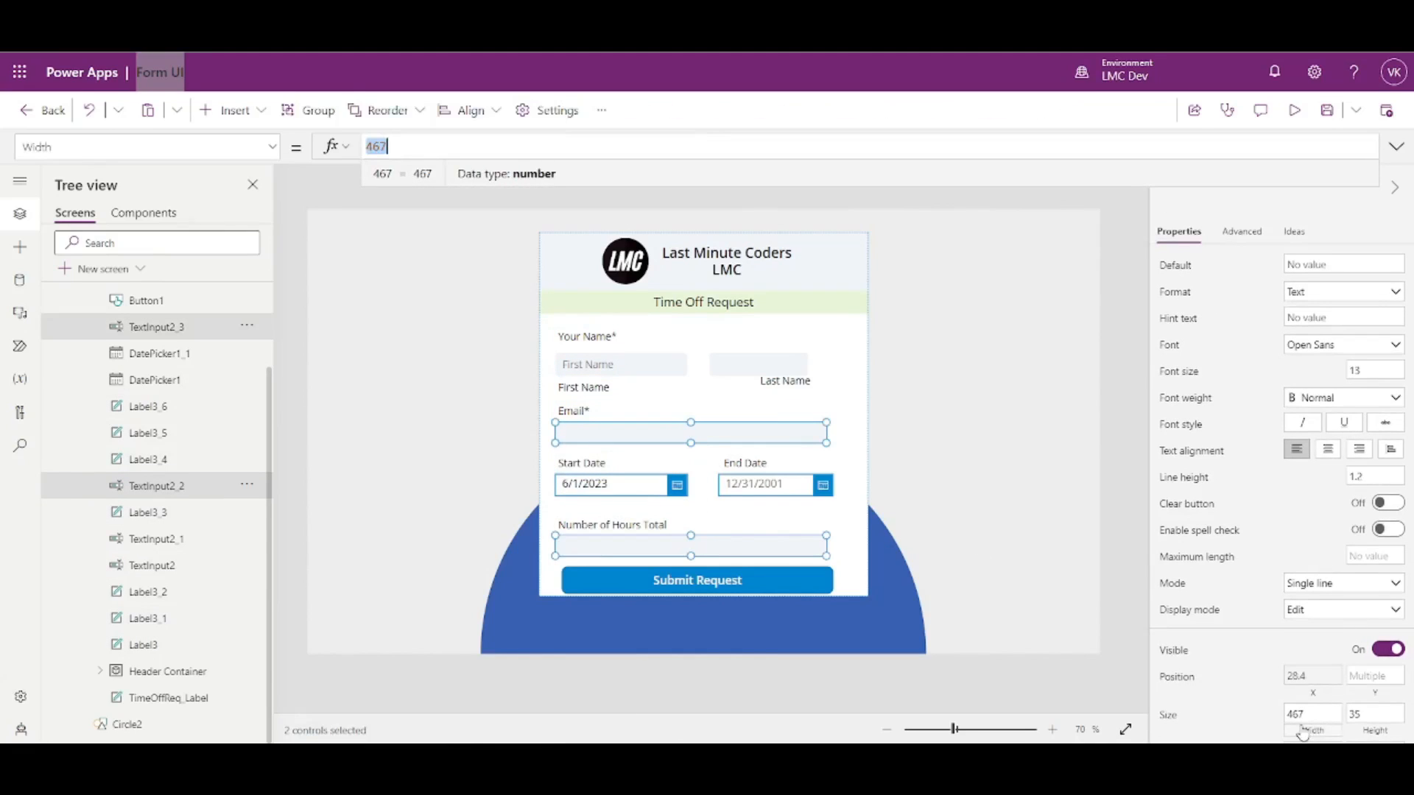
type("Parent.W")
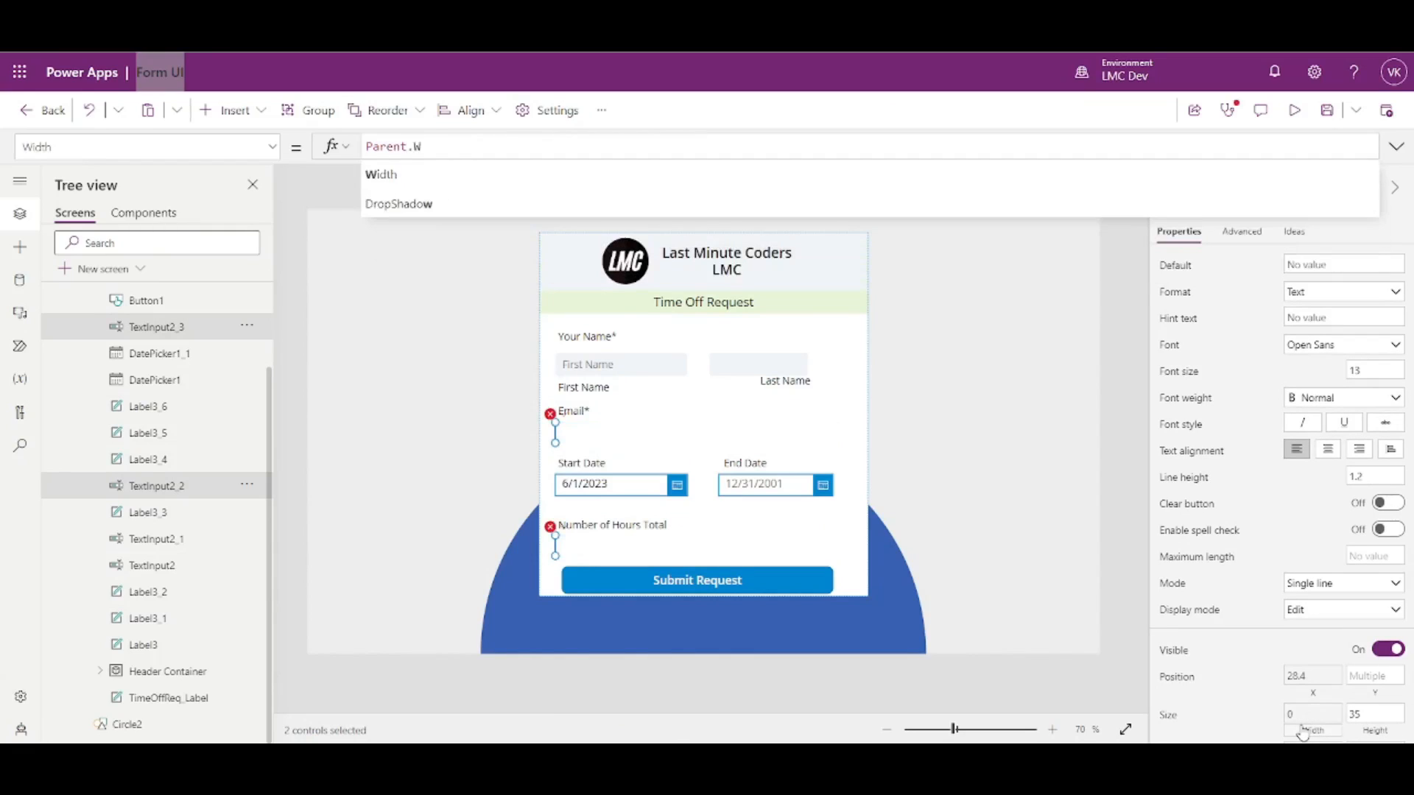
type("idth*.8")
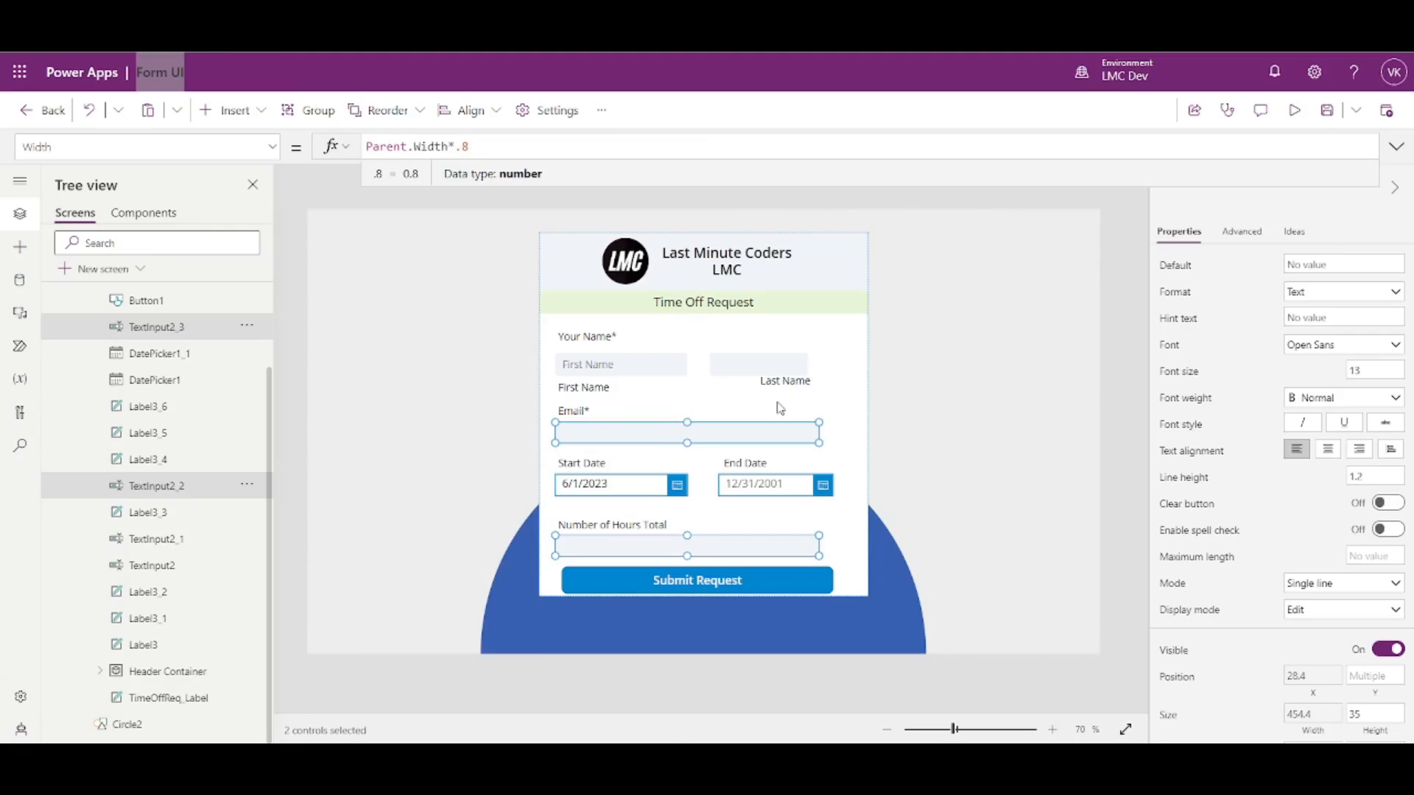
key("BackSpace")
type("9")
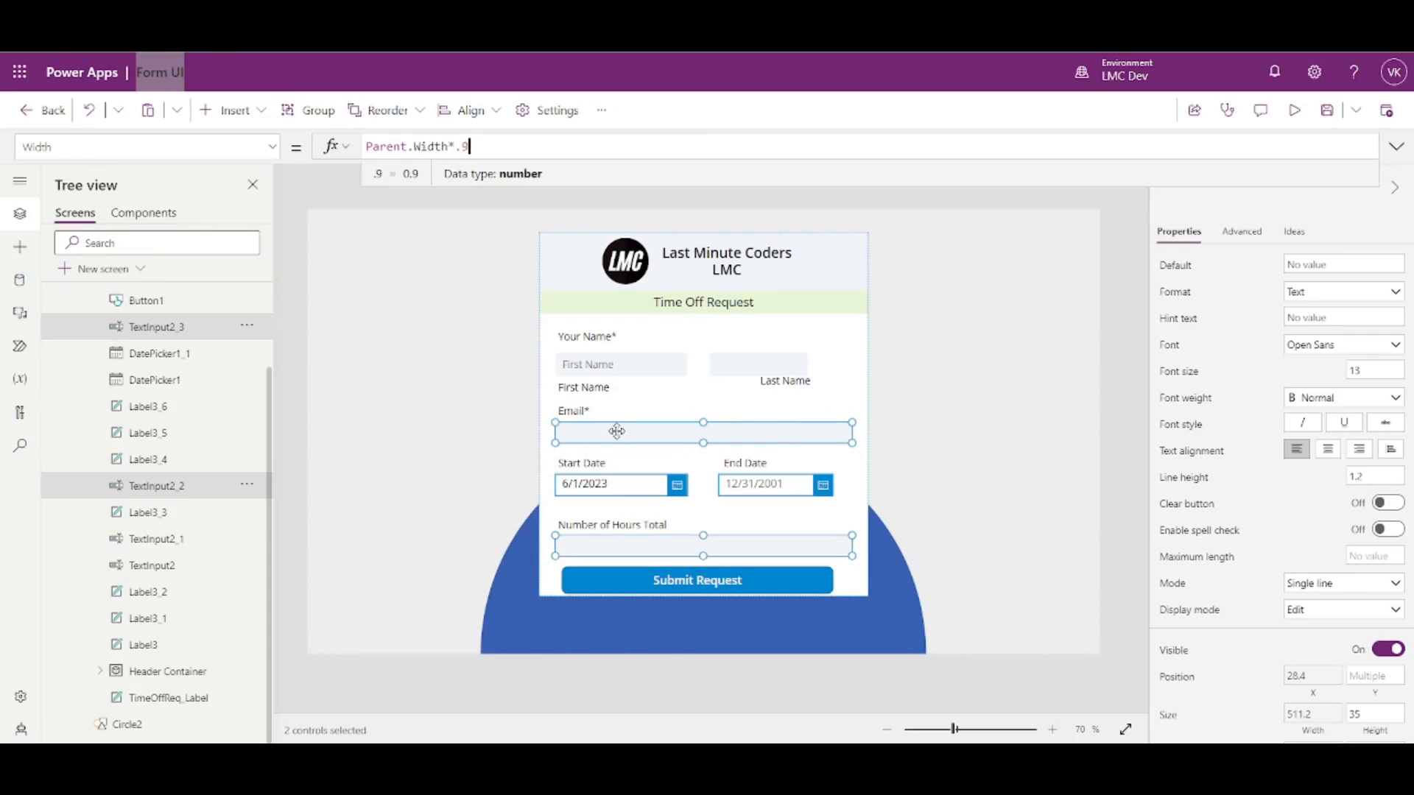
left_click(870, 458)
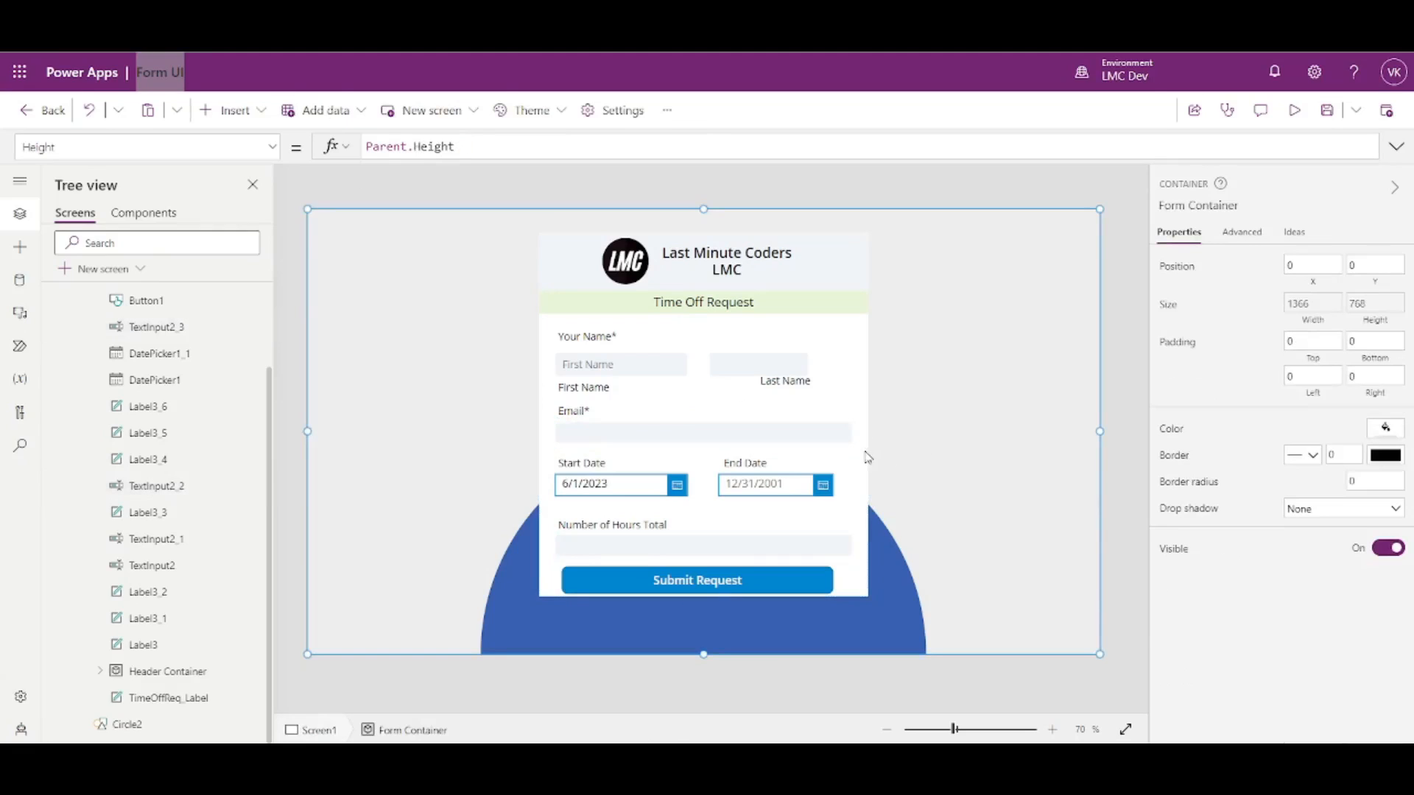
left_click(831, 434)
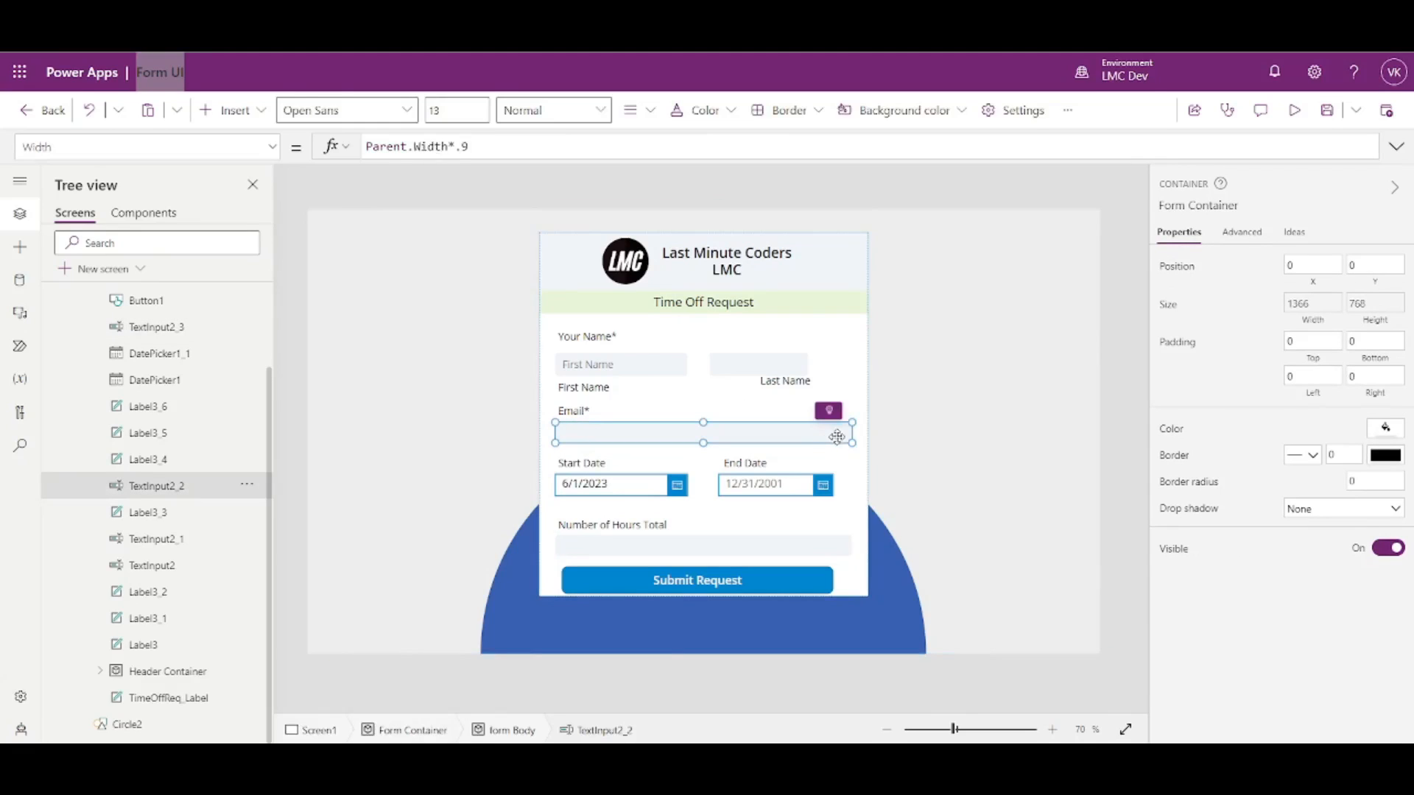
- Compare the First Name and Last Name inputs and check the First Name input's control name
left_click(720, 362)
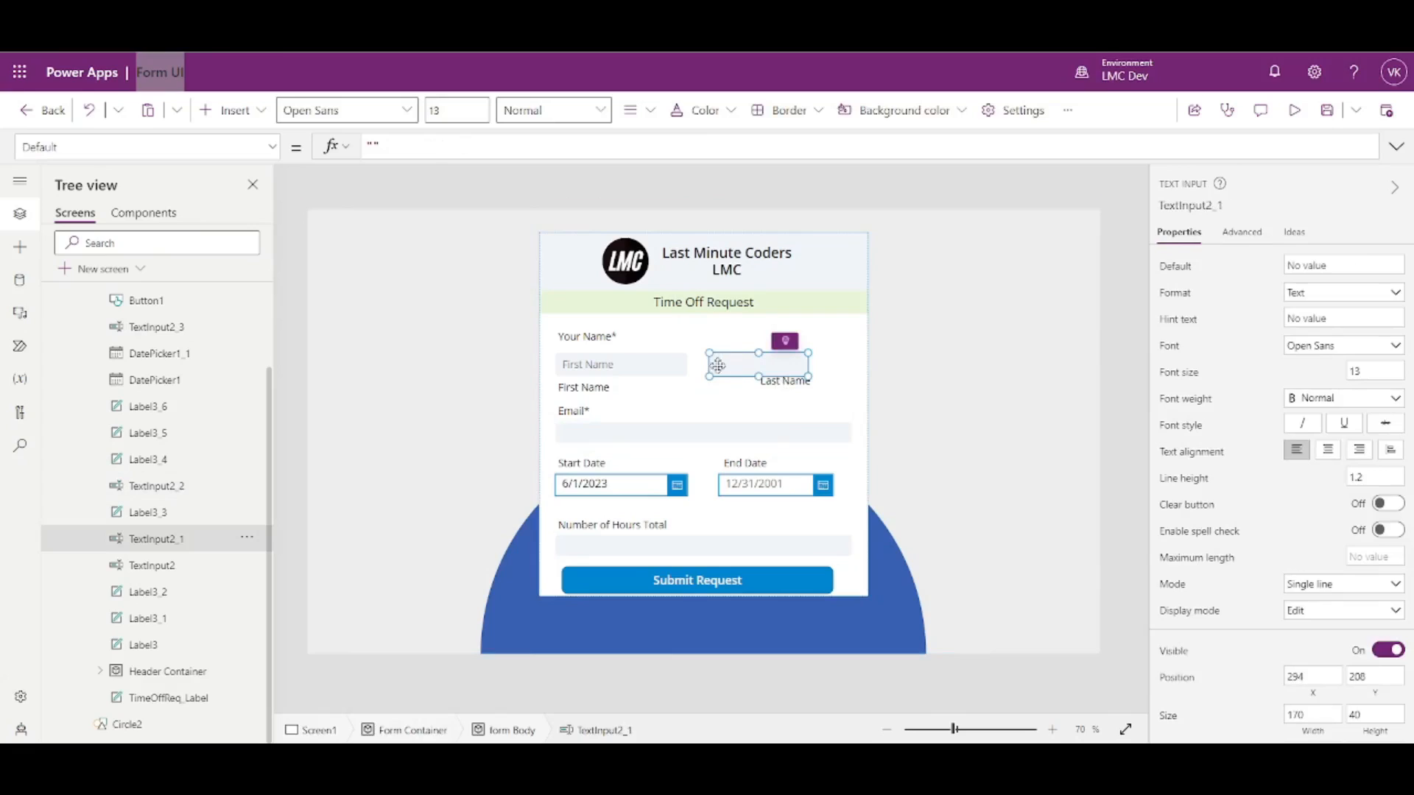
left_click(651, 366)
left_click(763, 366)
left_click(663, 368)
left_click(748, 367)
left_click(656, 364)
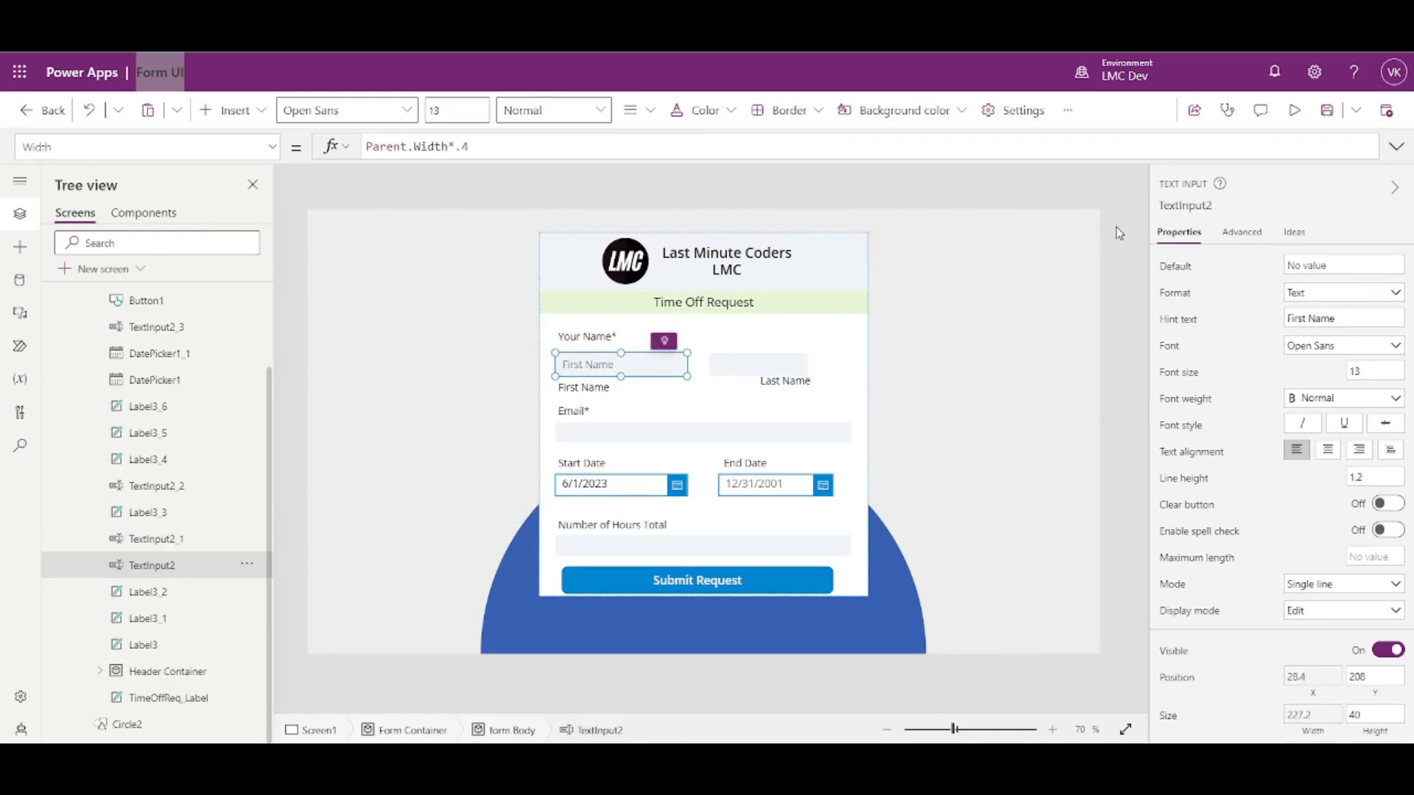
left_click(1178, 207)
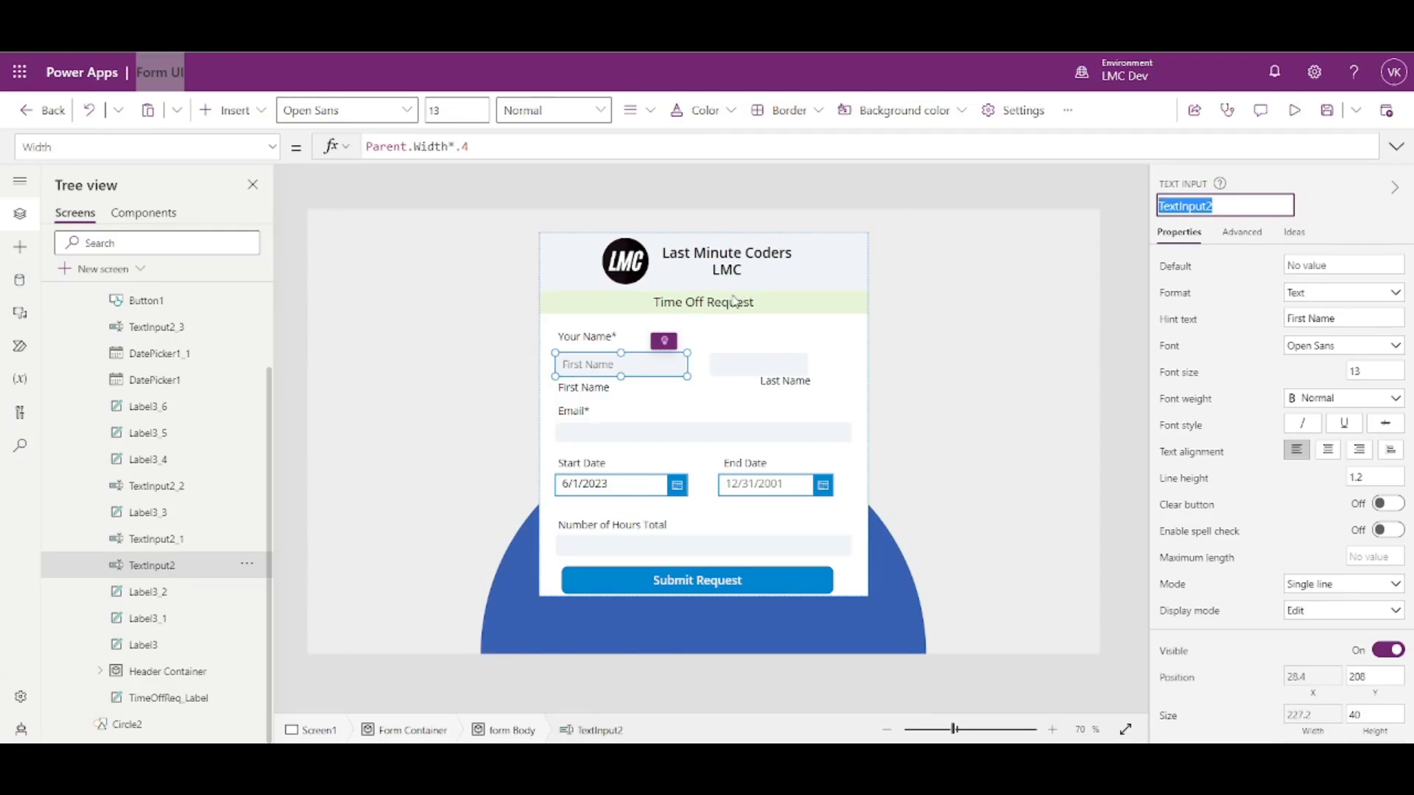
left_click(750, 366)
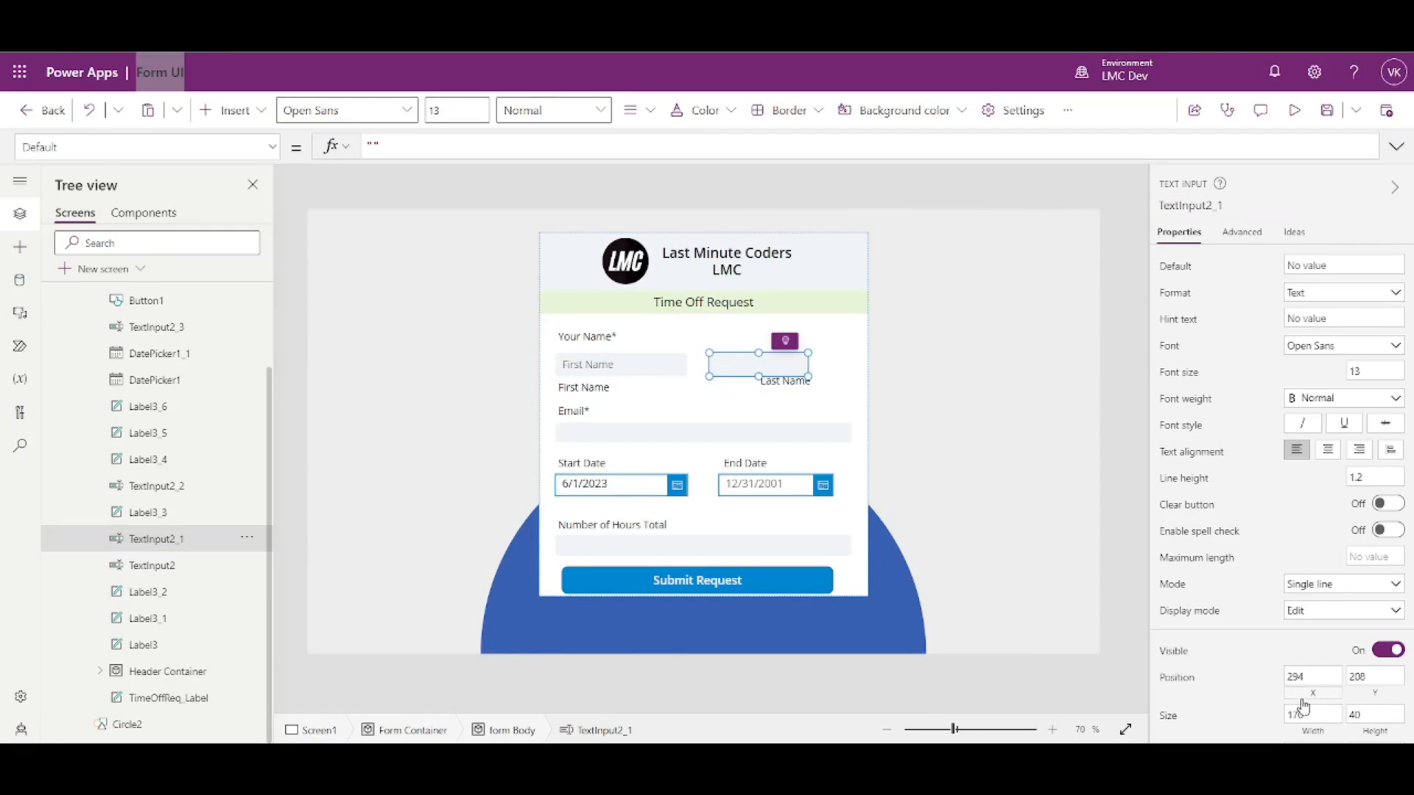
- Set the Last Name box's X to TextInput2.X+TextInput2.Width+Parent.Width*.1 and width to Parent.Width*.4
left_click(1308, 700)
type("TextInput2.X")
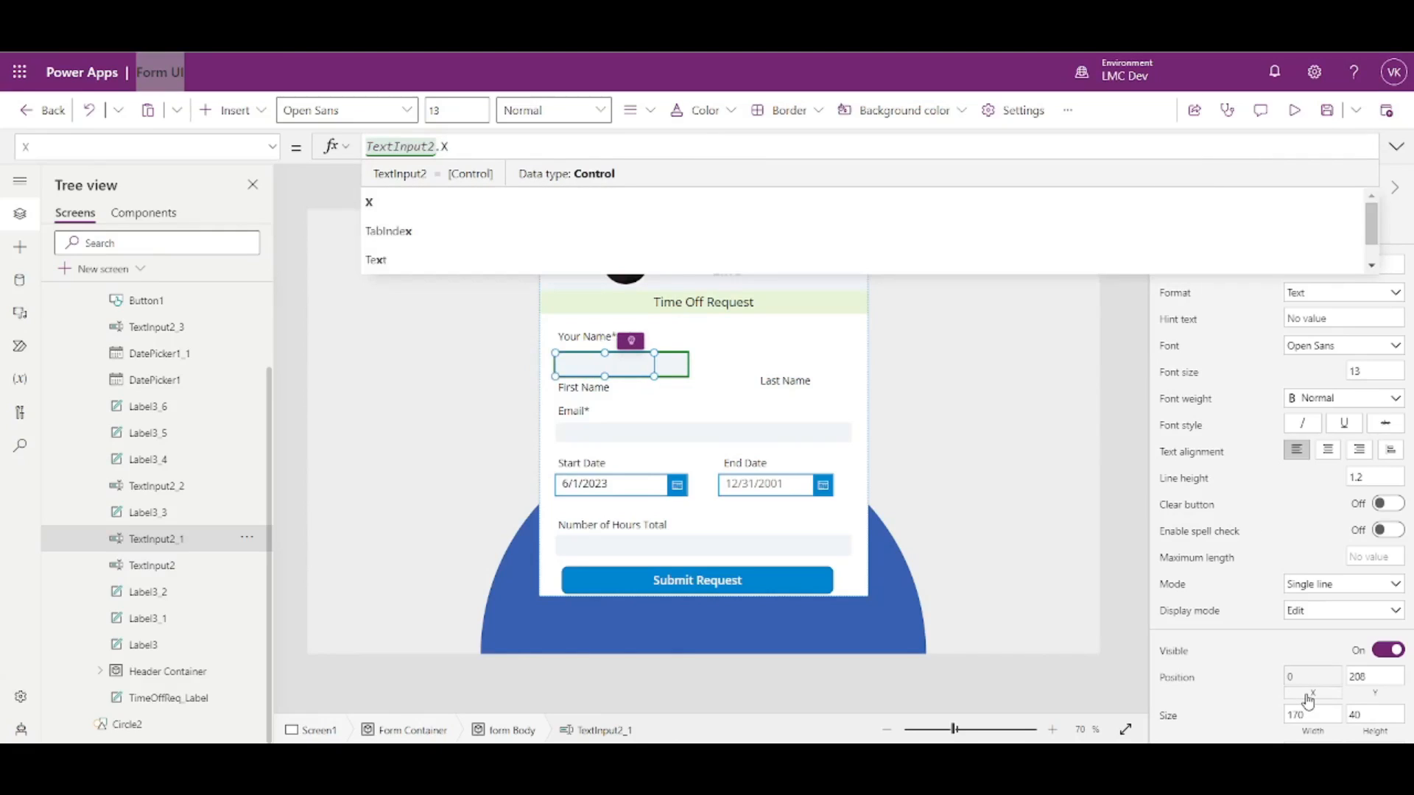
type("+TextInput2.Width")
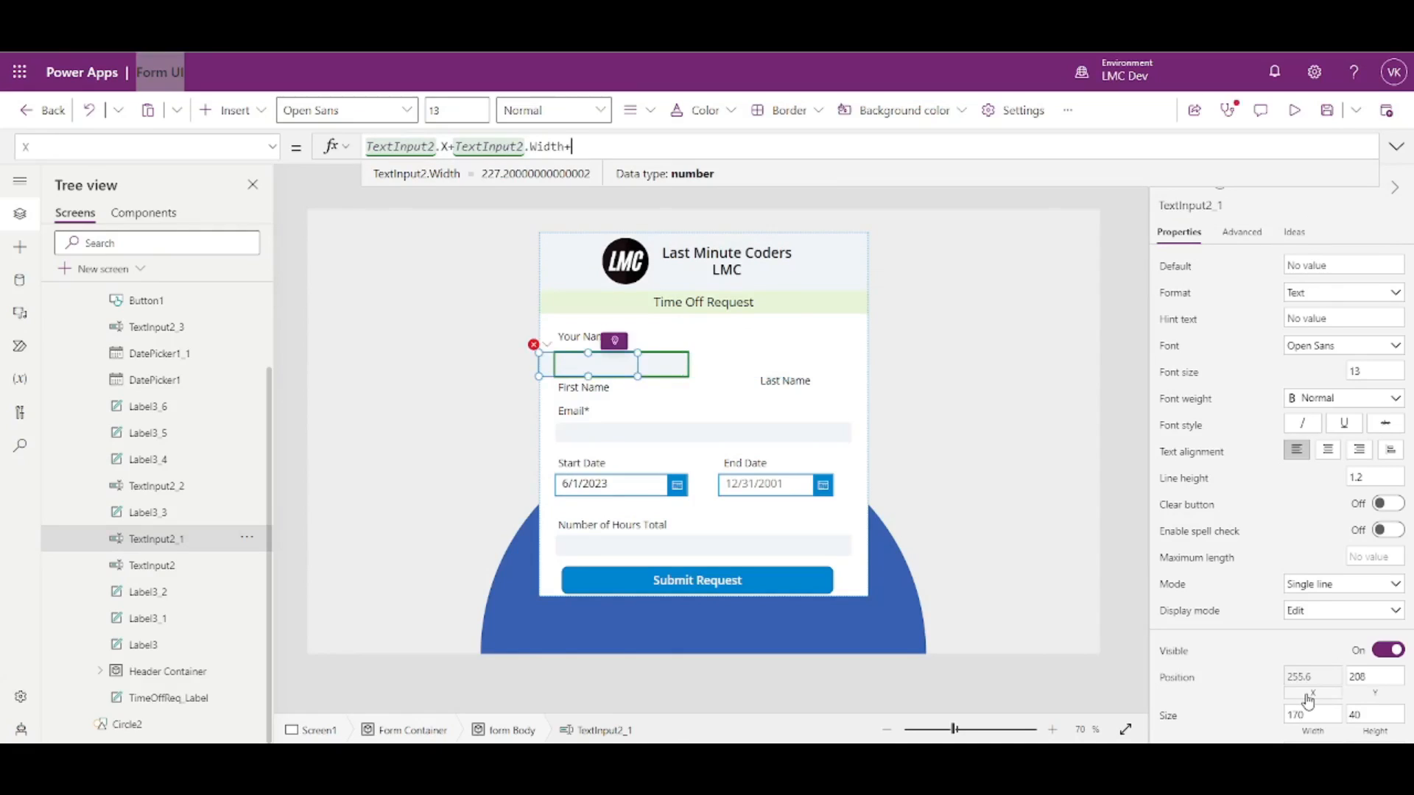
type("+P")
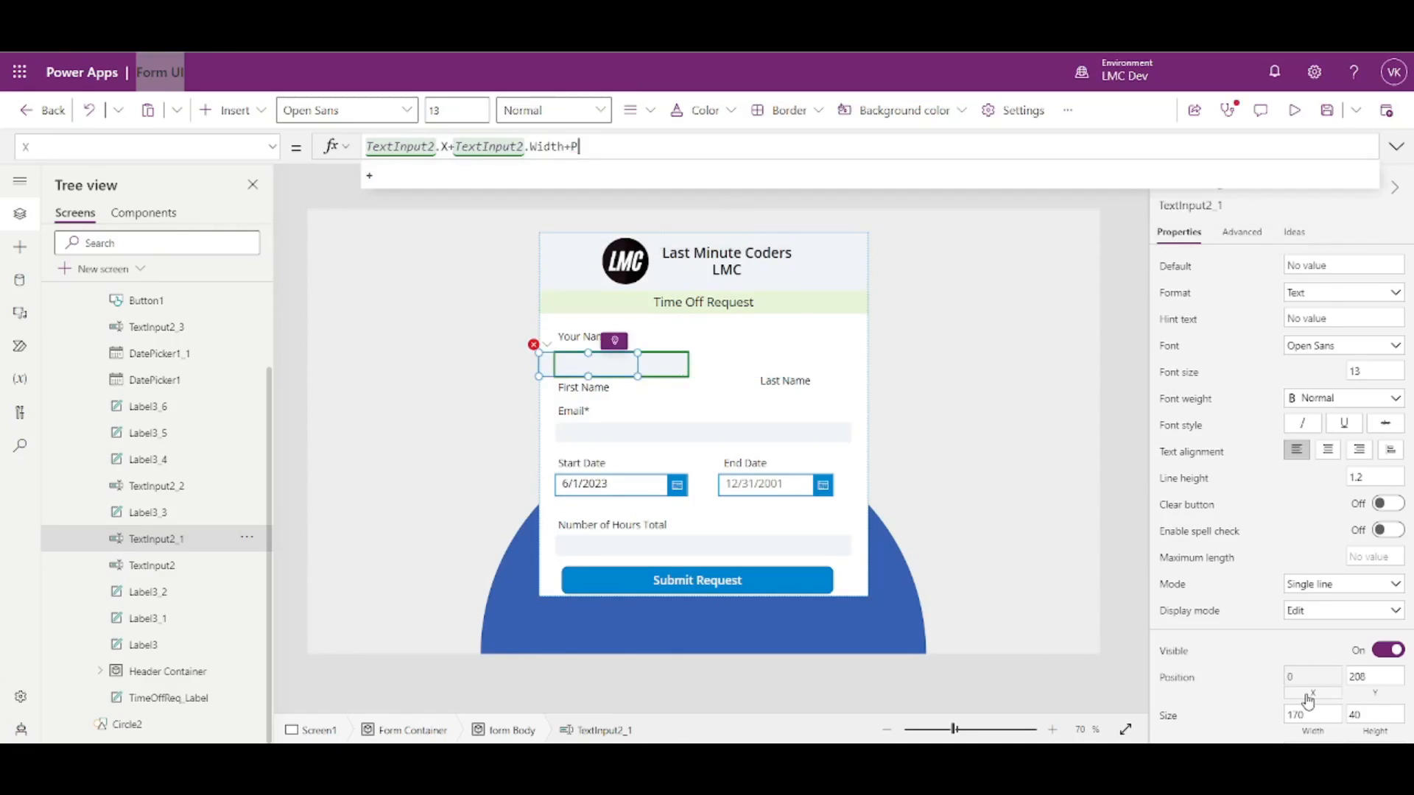
type("arent.Width*")
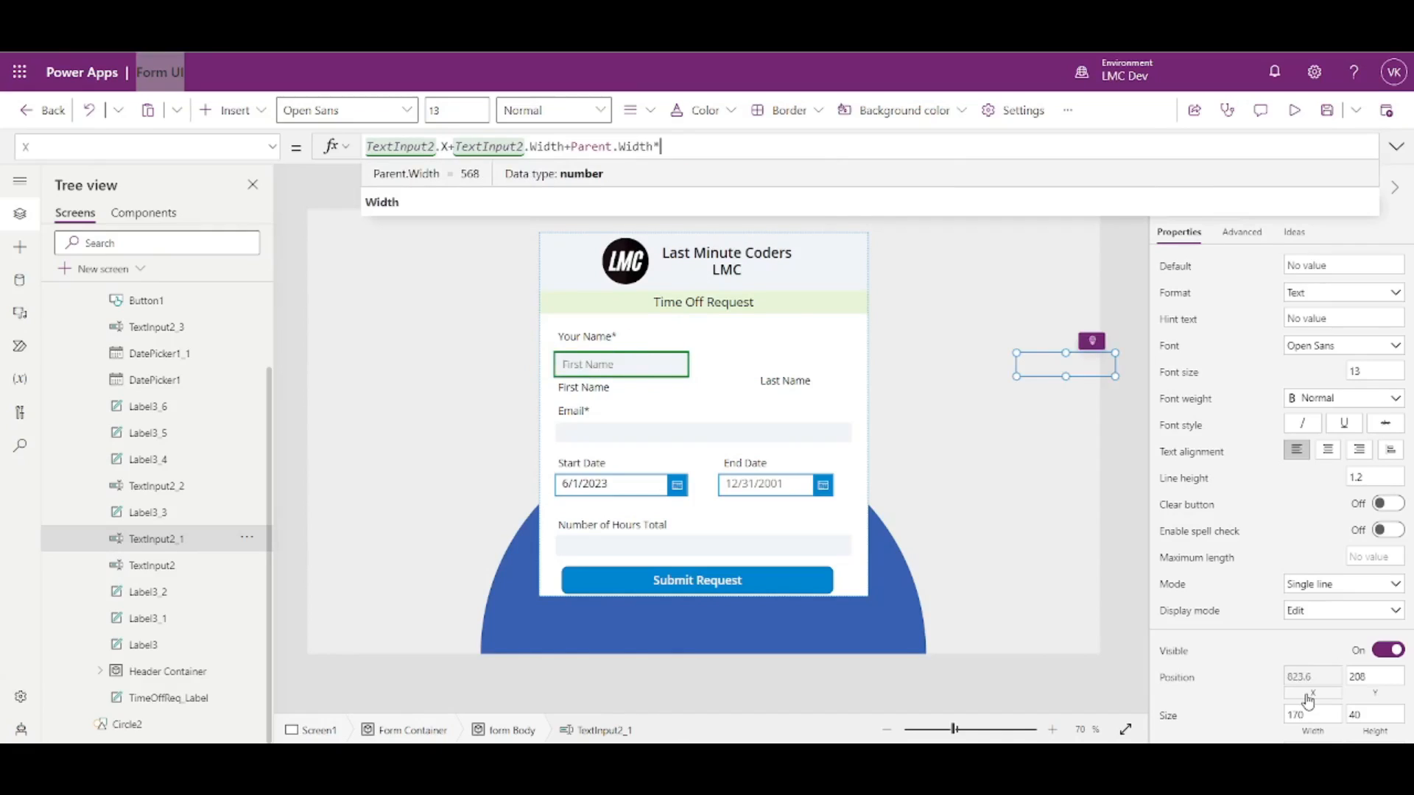
type(".1")
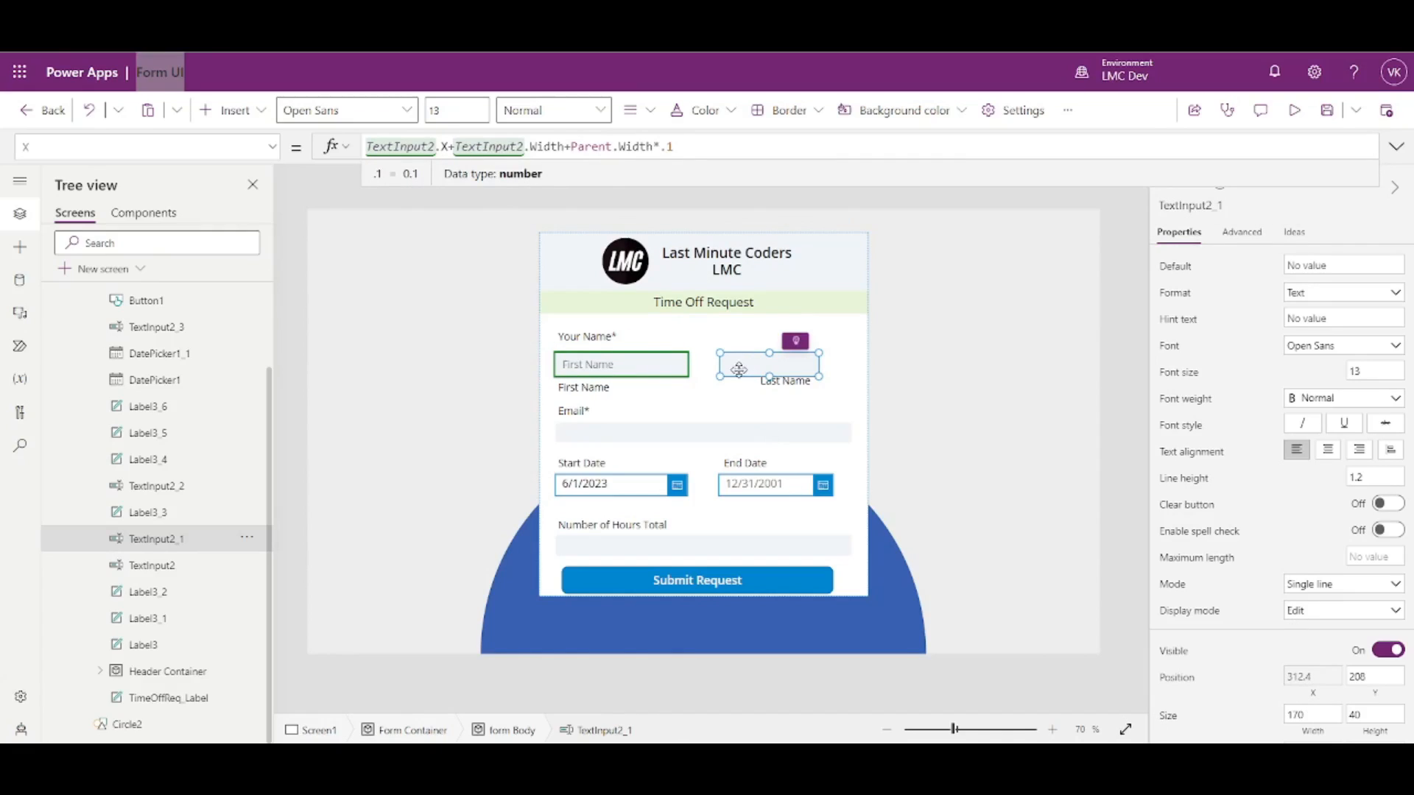
left_click(1317, 737)
key("ctrl+a")
type("Parent.Width")
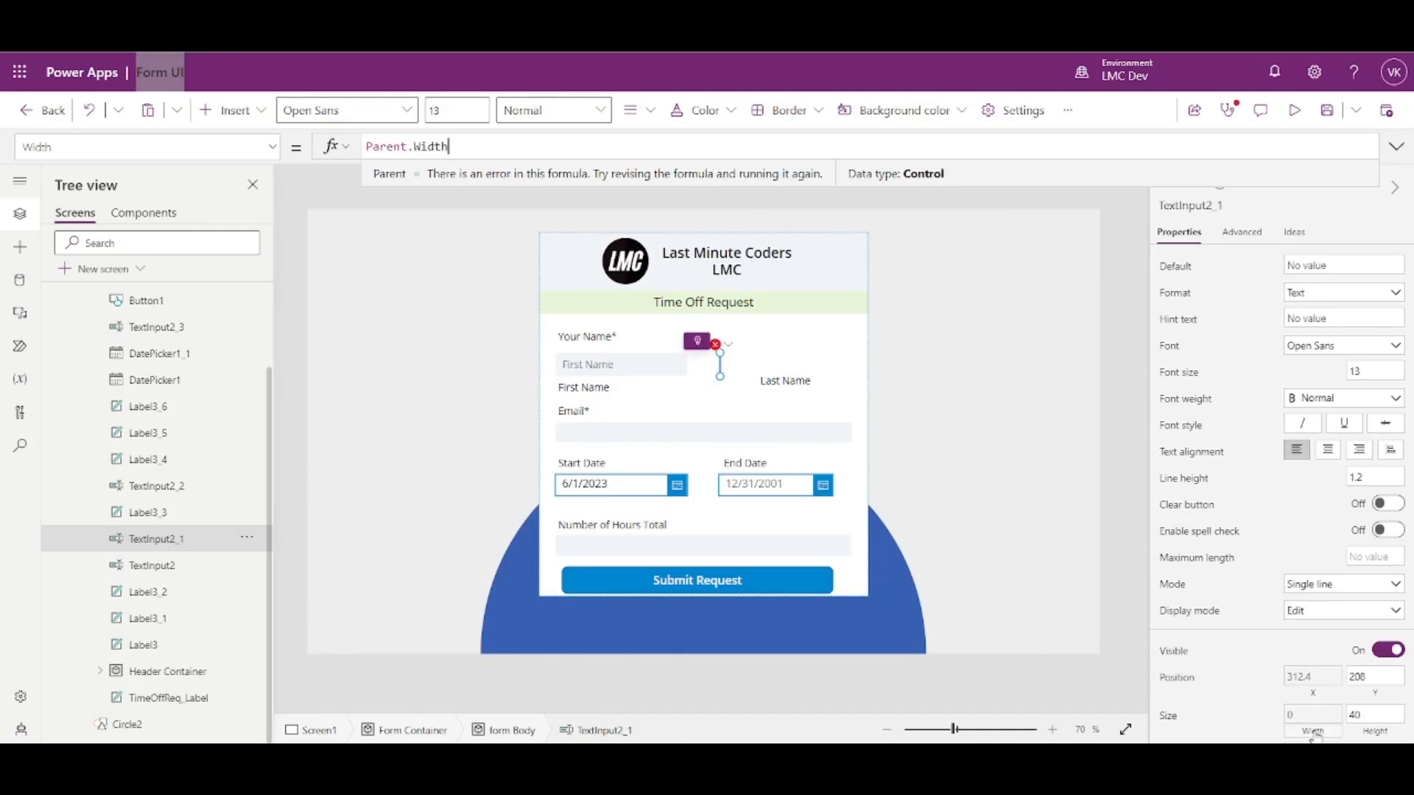
type("*.4")
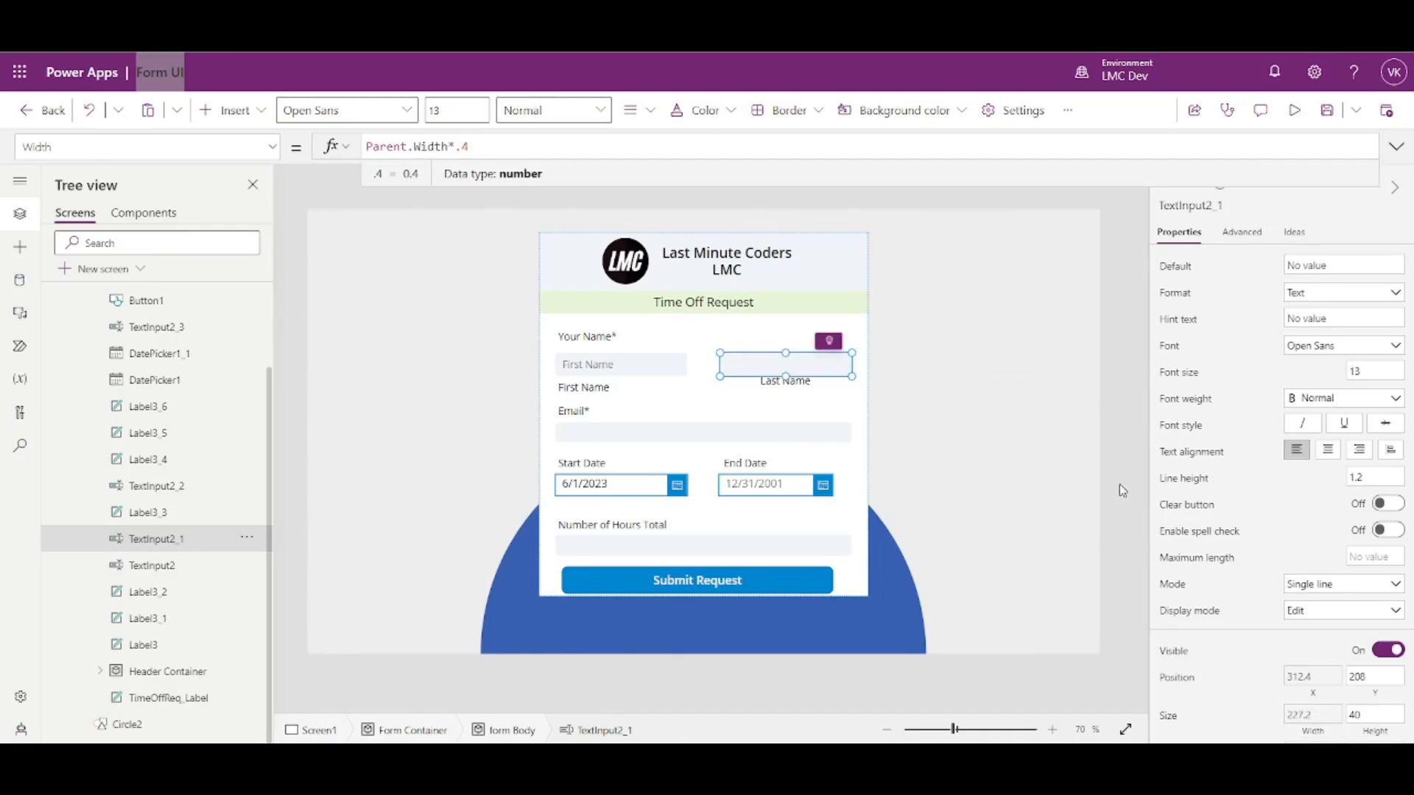
- Review the Last Name box's position formula, highlighting its .1 gap factor
left_click(1132, 421)
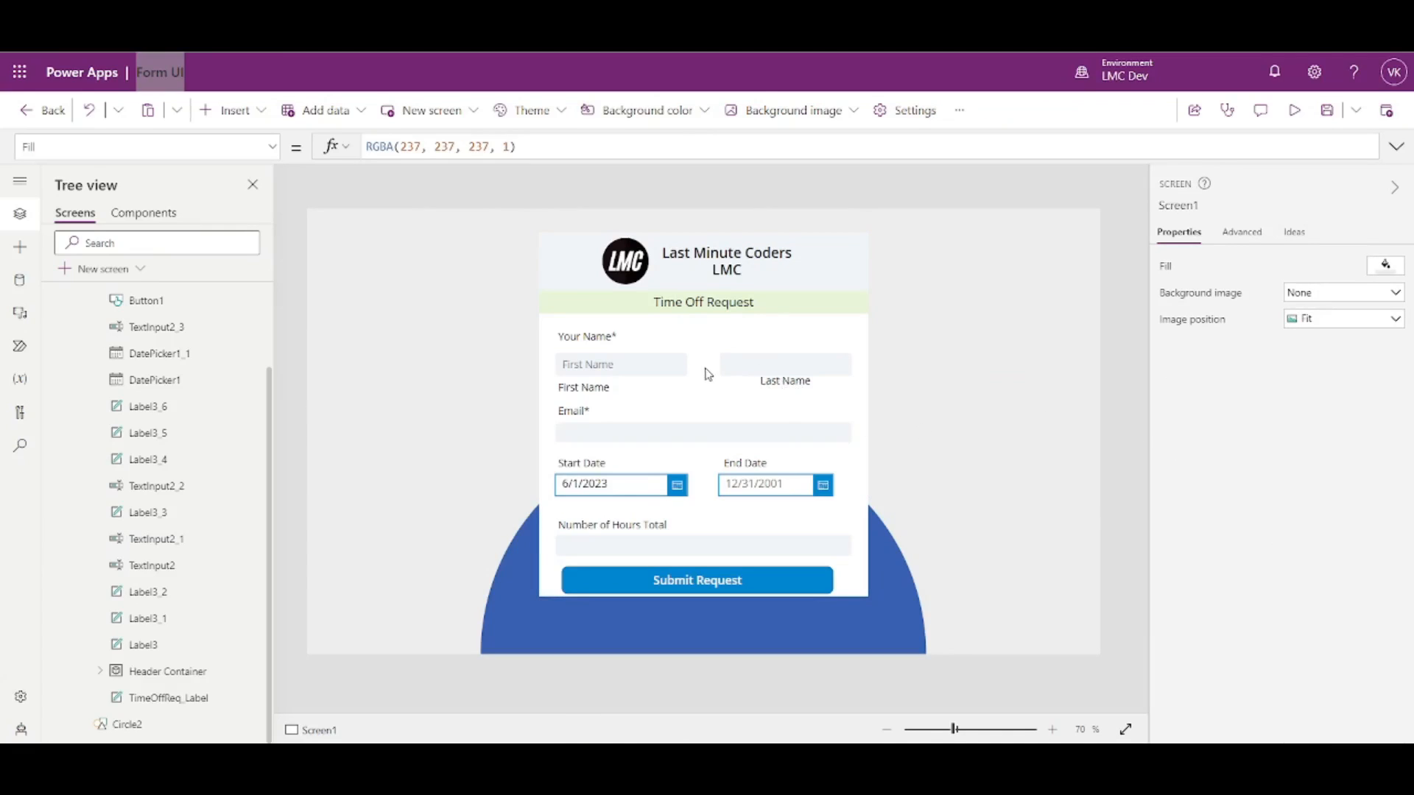
left_click(739, 374)
left_click(1312, 681)
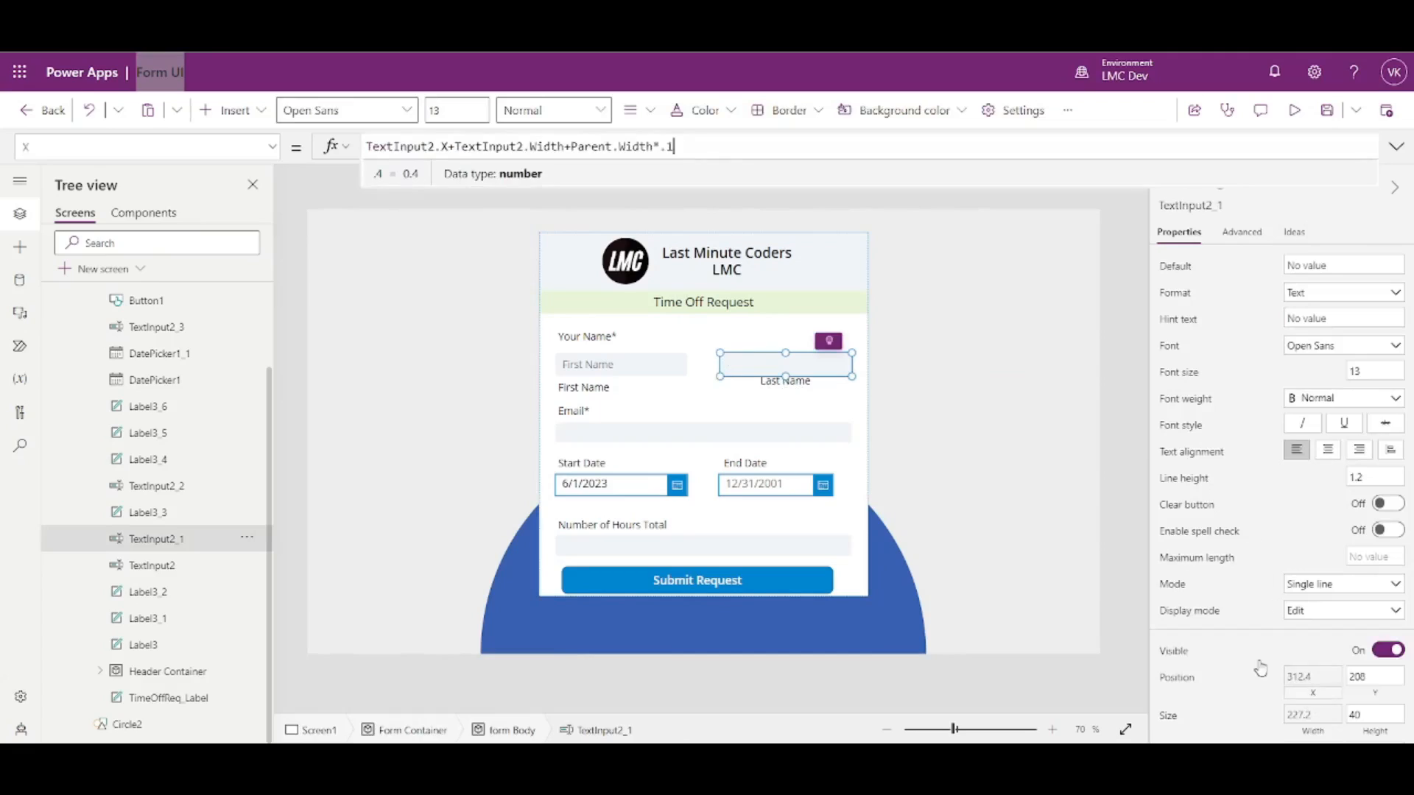
left_click_drag(672, 146, 660, 146)
key("Right")
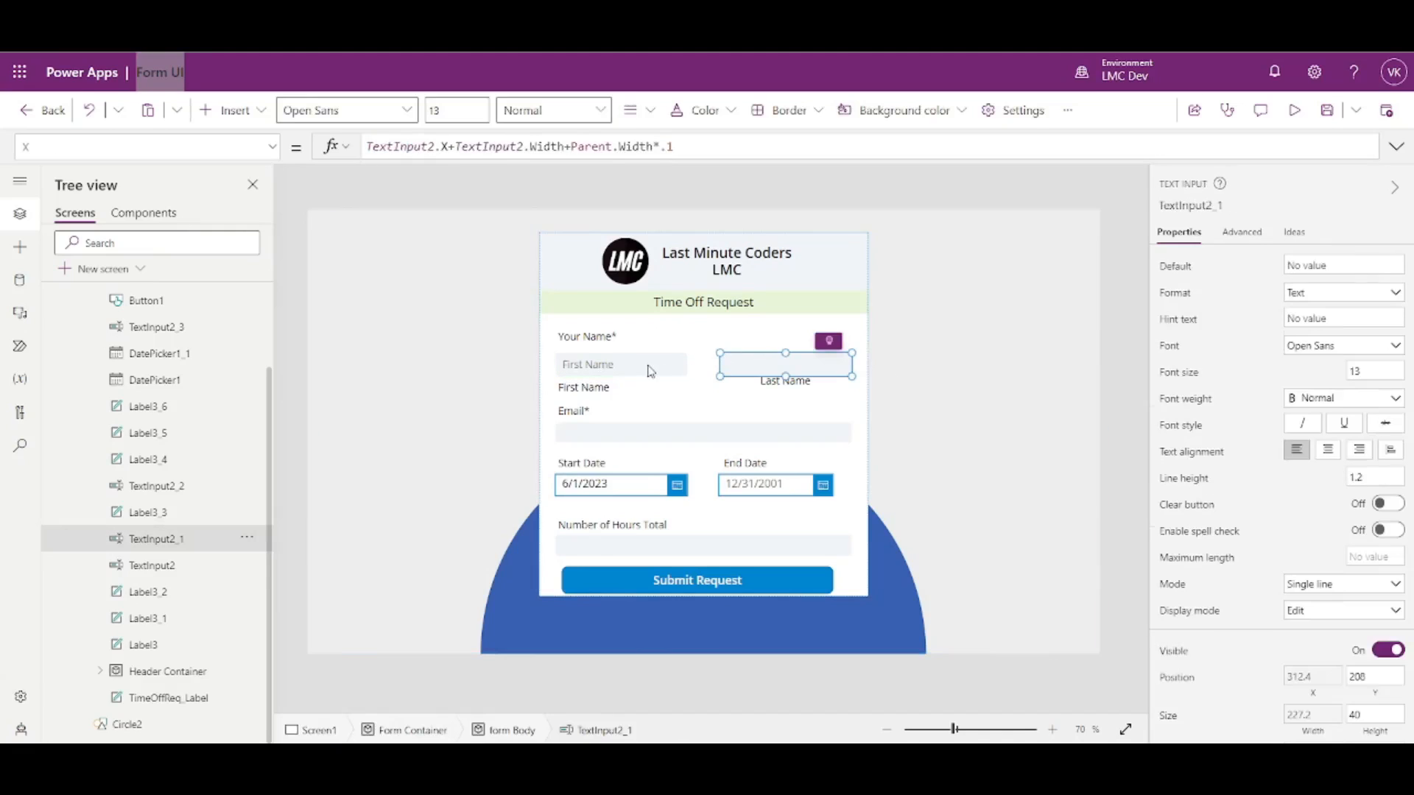
- Select the name inputs and look up the Your Name* label's control name (Label3)
left_click(547, 372)
left_click(783, 372)
left_click(865, 373)
left_click(786, 368)
left_click(619, 365)
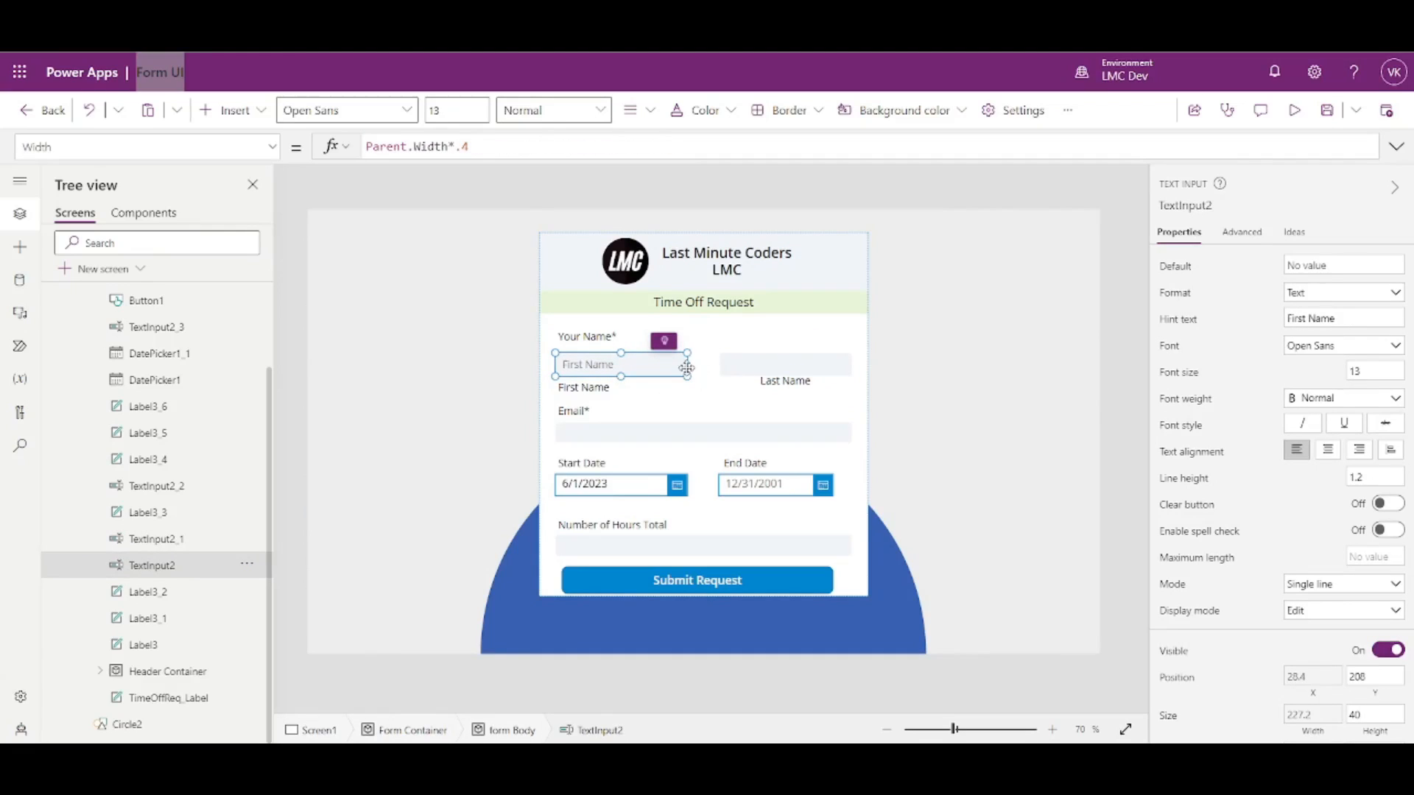
left_click(752, 367, "shift")
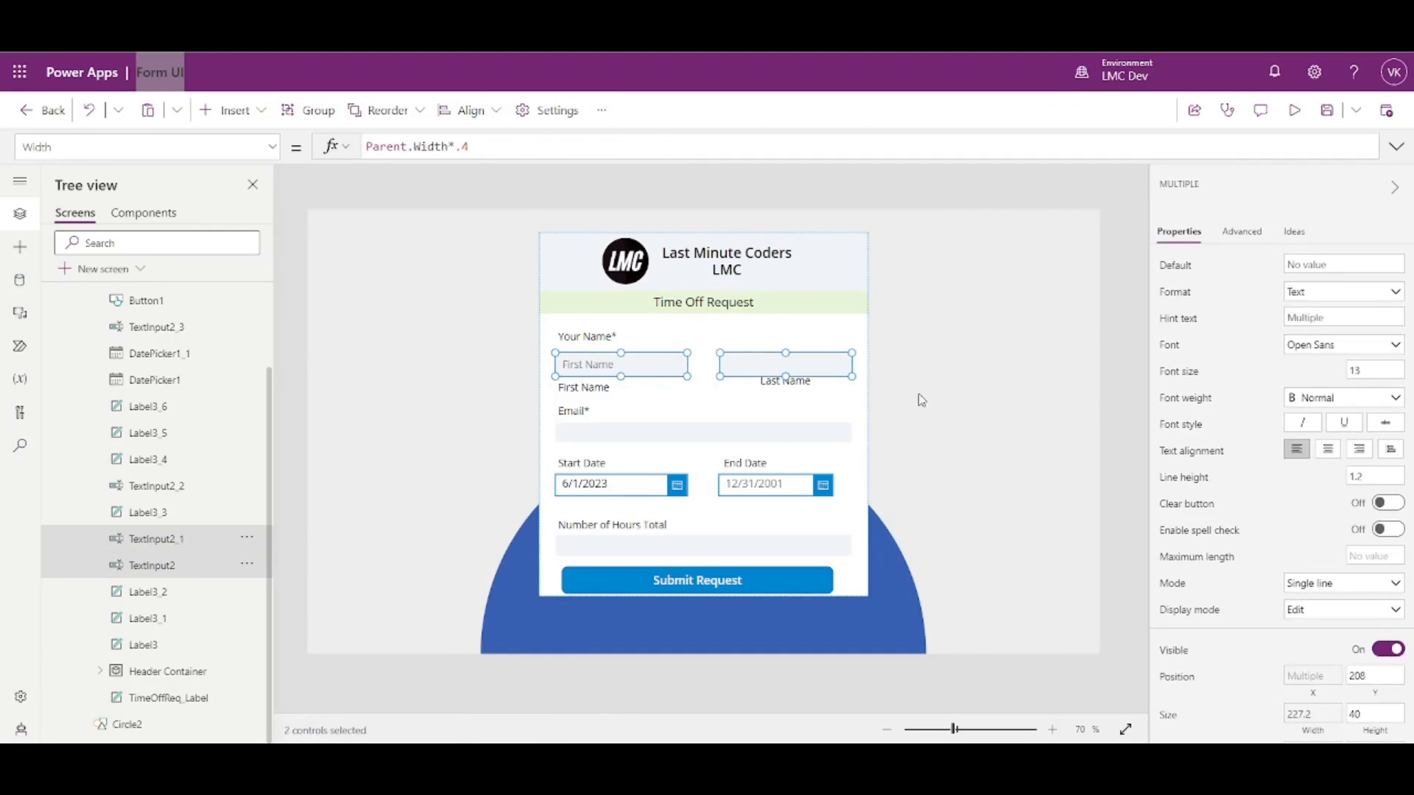
left_click(587, 343)
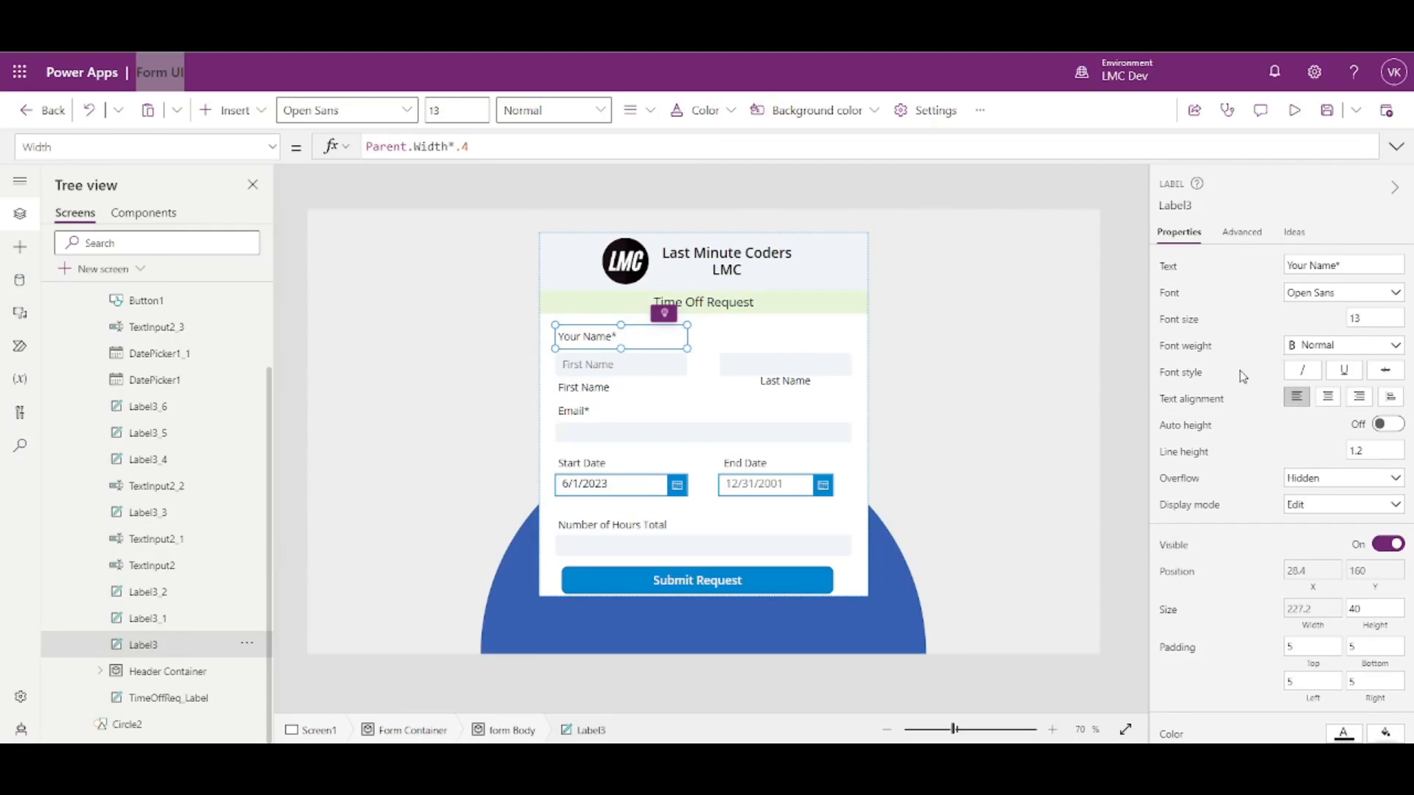
left_click(1179, 198)
key("ctrl+c")
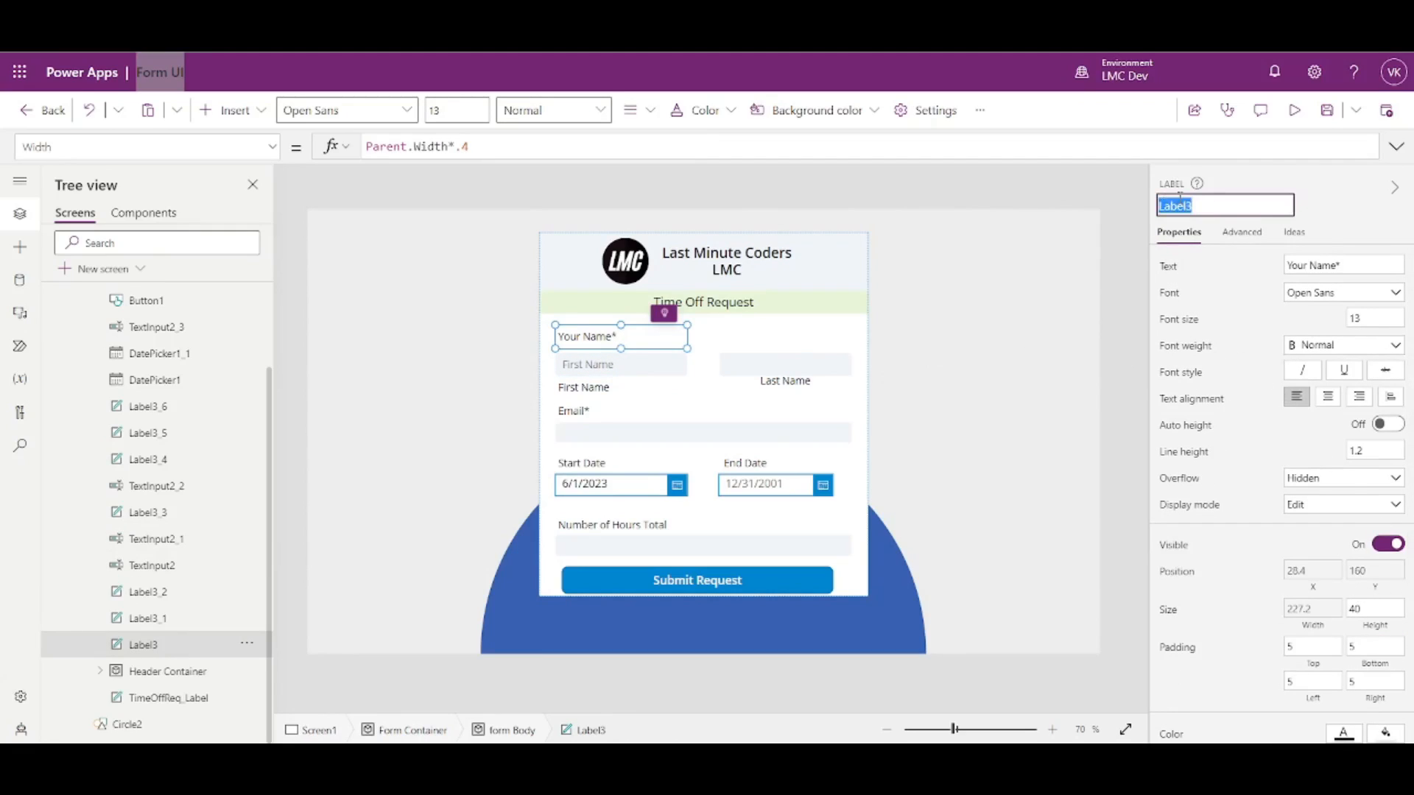
- Set both name inputs' Y to Label3.Y+Label3.Height
left_click(629, 368)
left_click(745, 374, "shift")
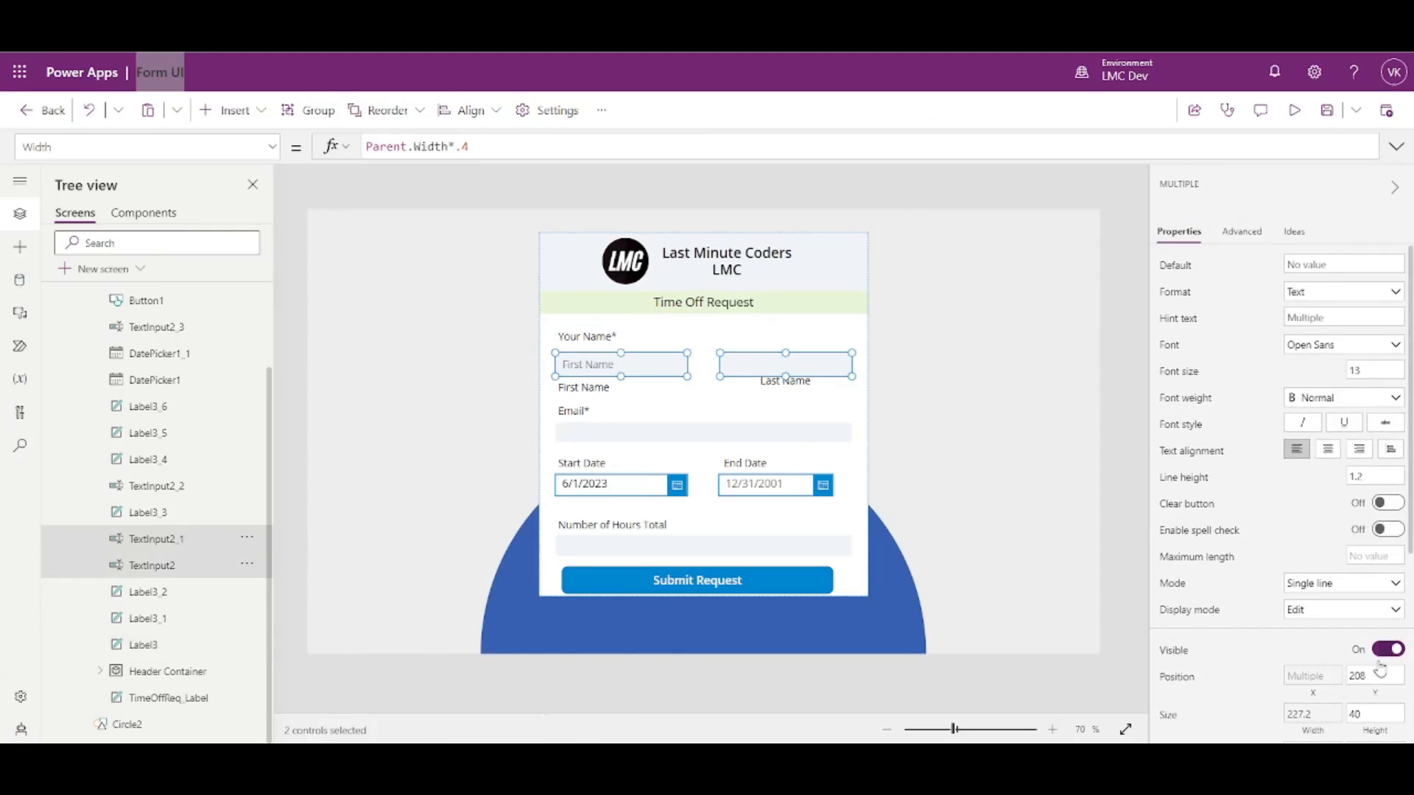
left_click(1373, 695)
key("ctrl+a")
key("ctrl+v")
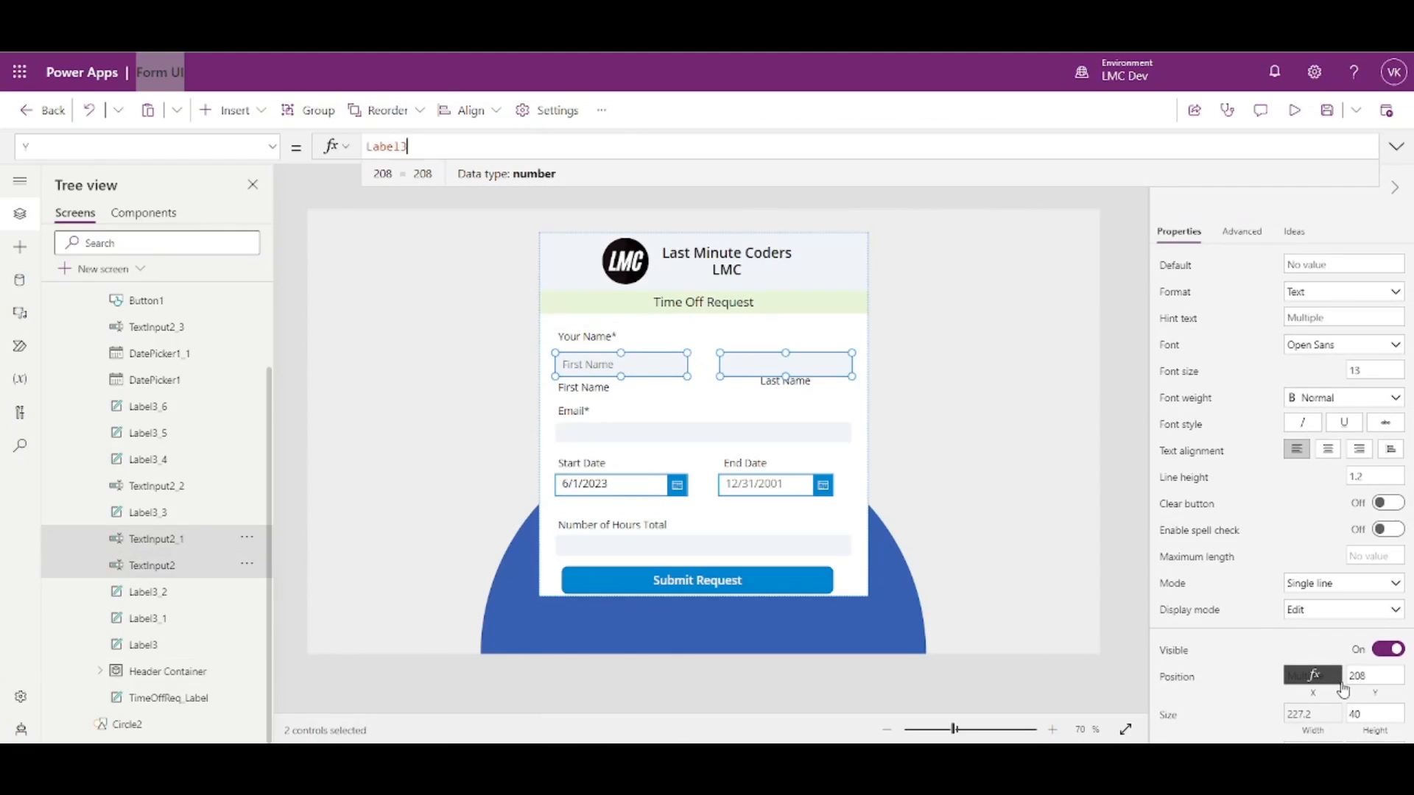
type("+Label3.Height")
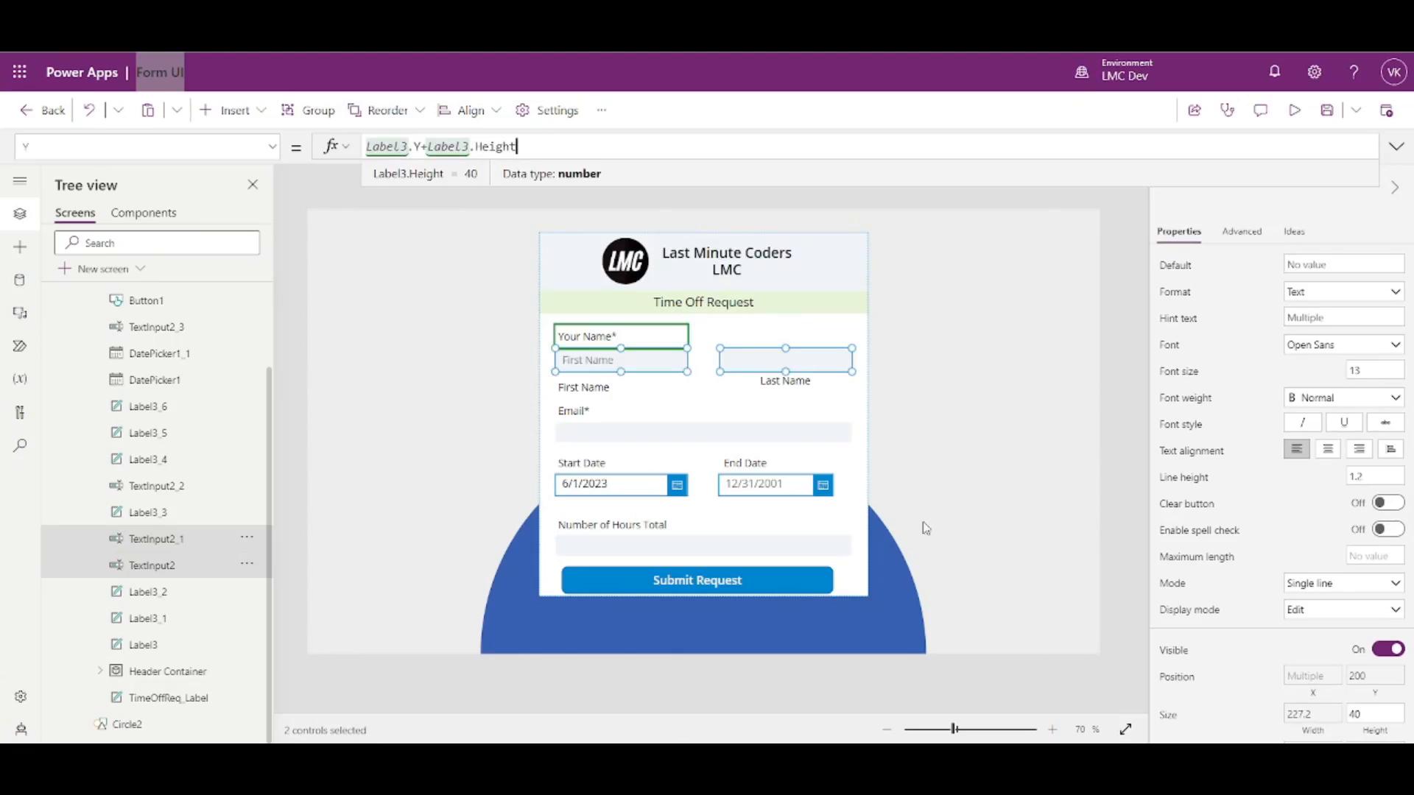
- After checking the First Name input's name, type TextInput2.Y+TextInput2.Height into both captions' Y formula
left_click(588, 338)
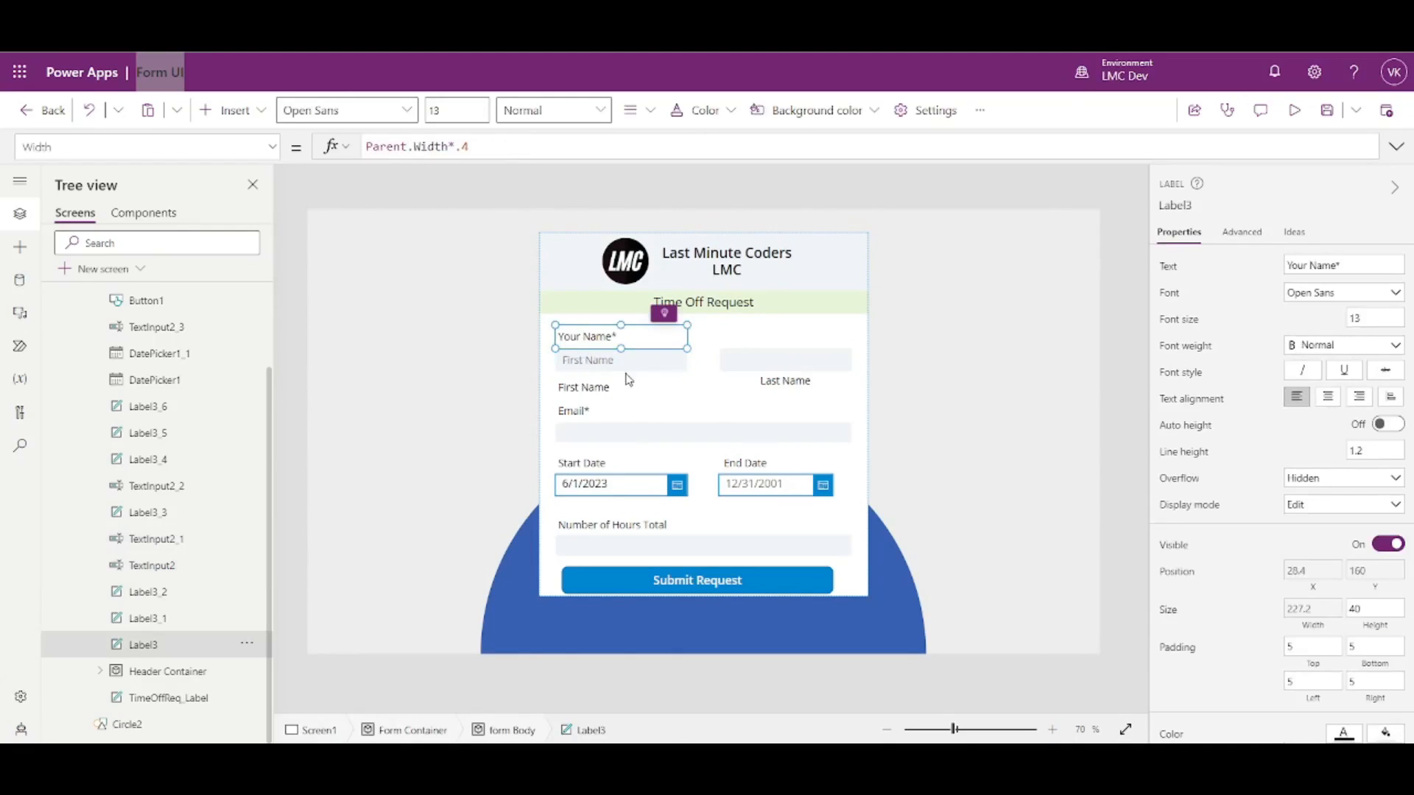
left_click(1124, 476)
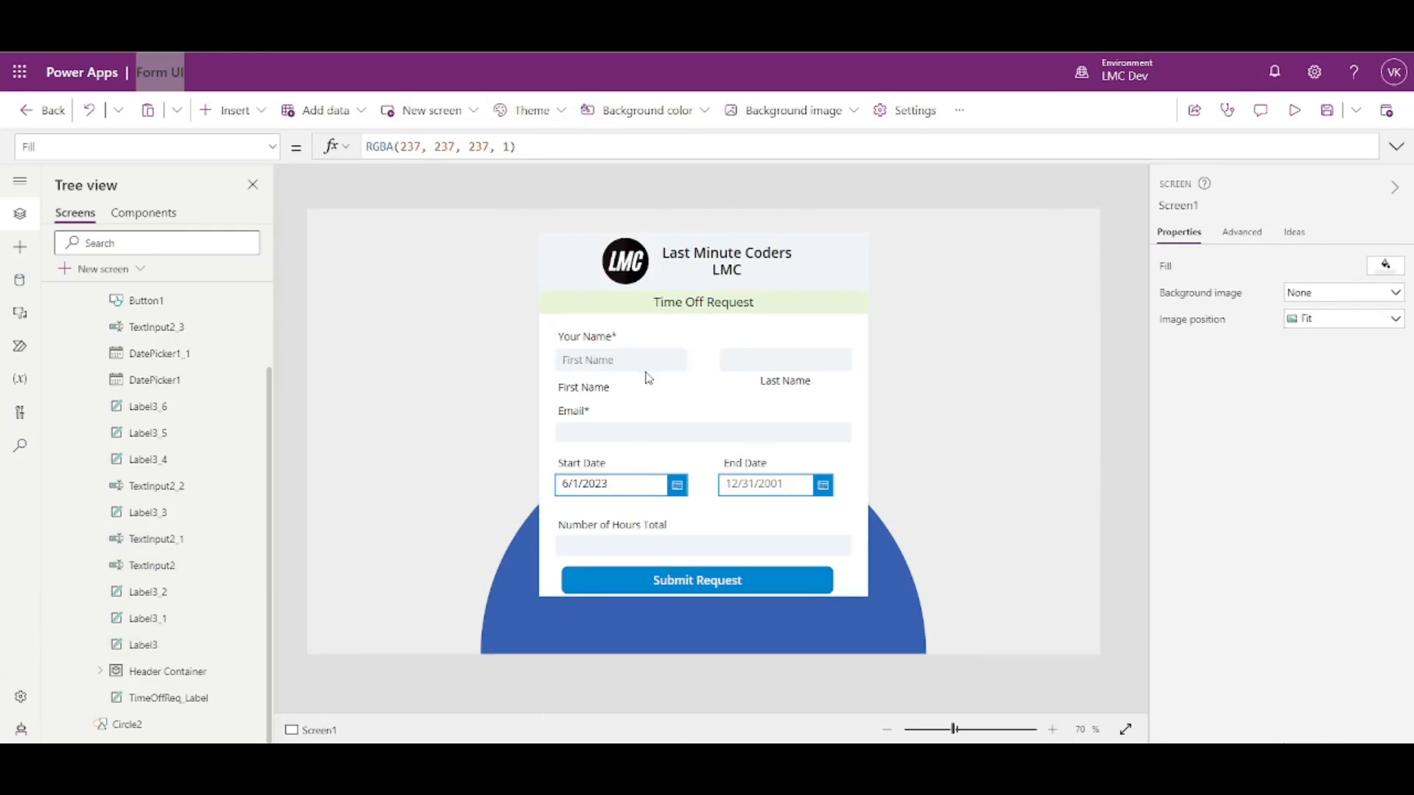
left_click(596, 389)
left_click(758, 382)
left_click(626, 361)
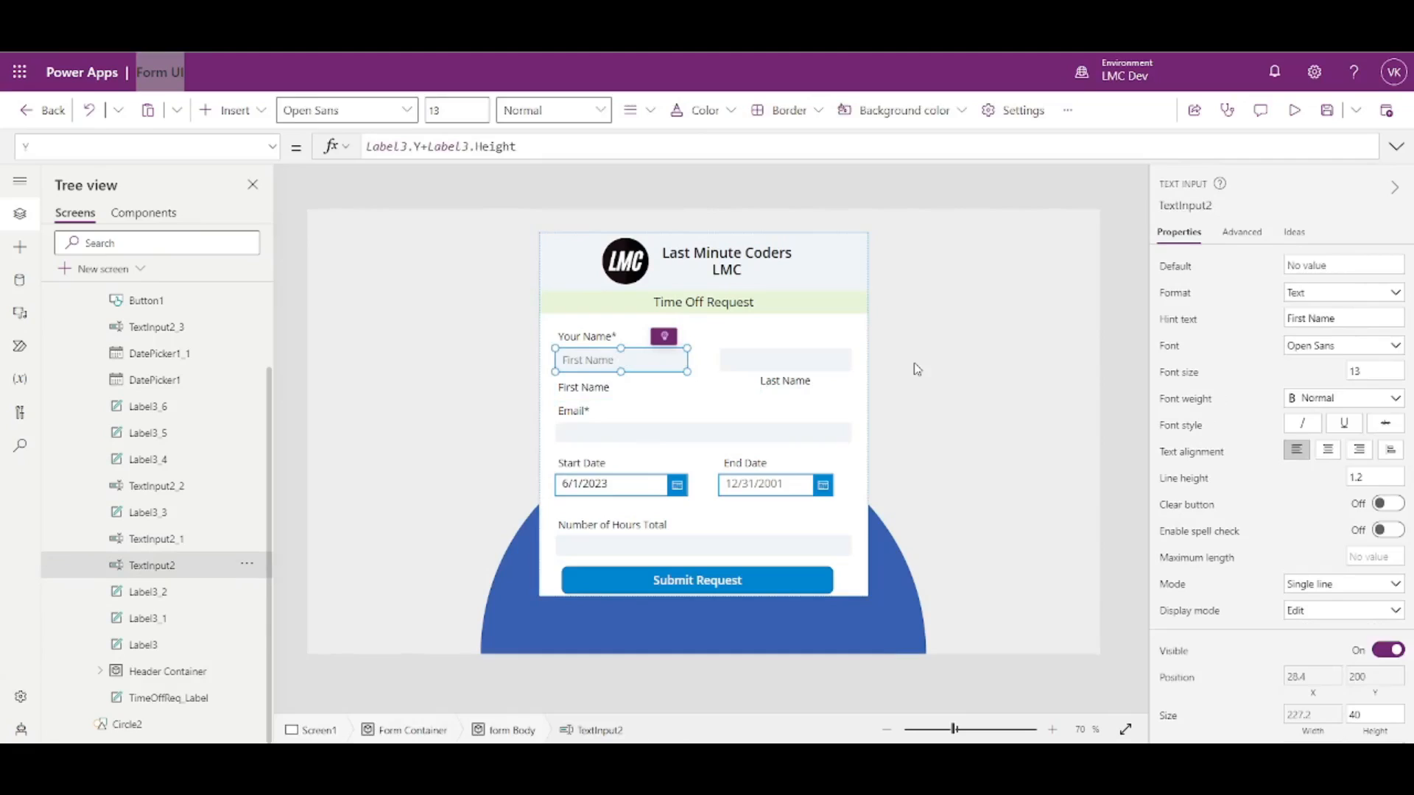
left_click(1185, 206)
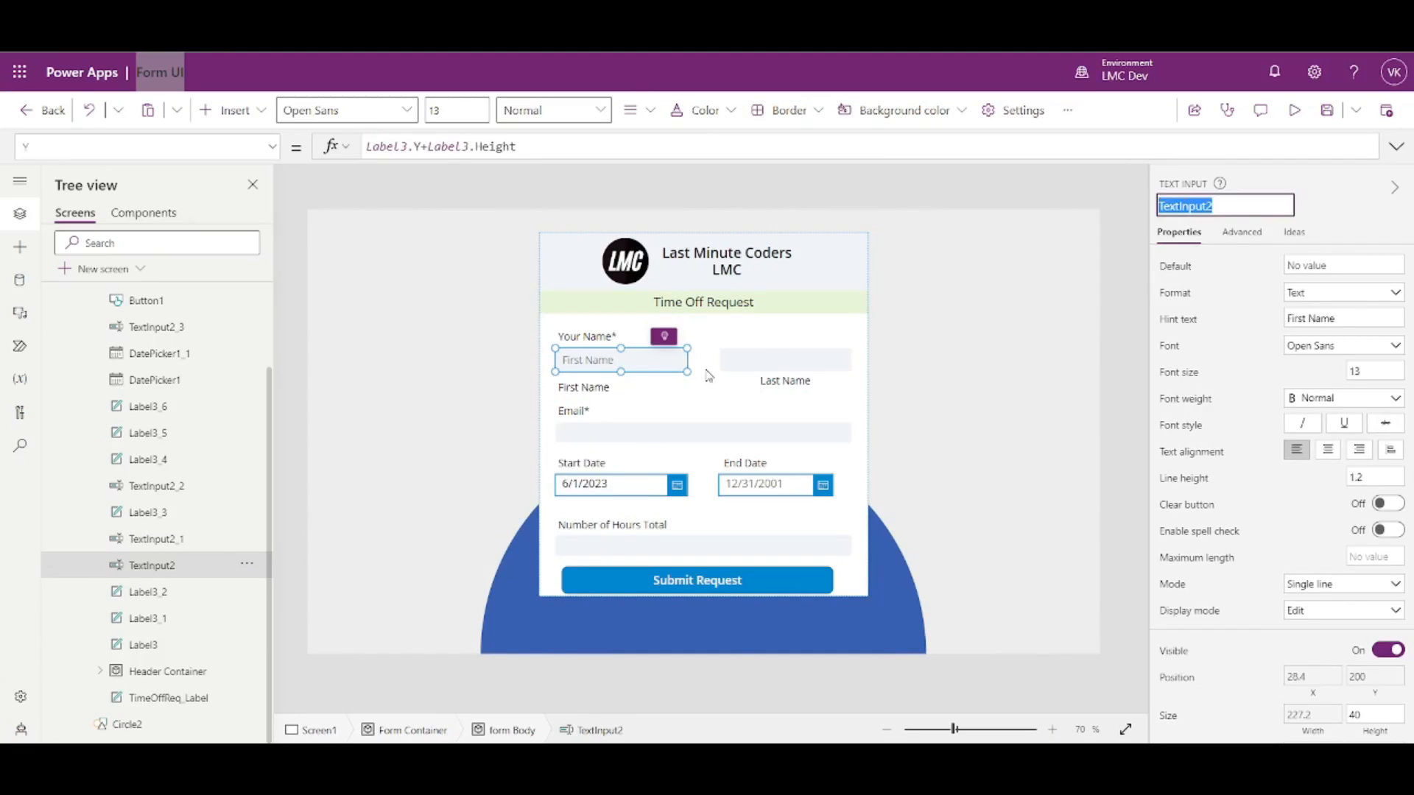
left_click(595, 389)
left_click(751, 390, "shift")
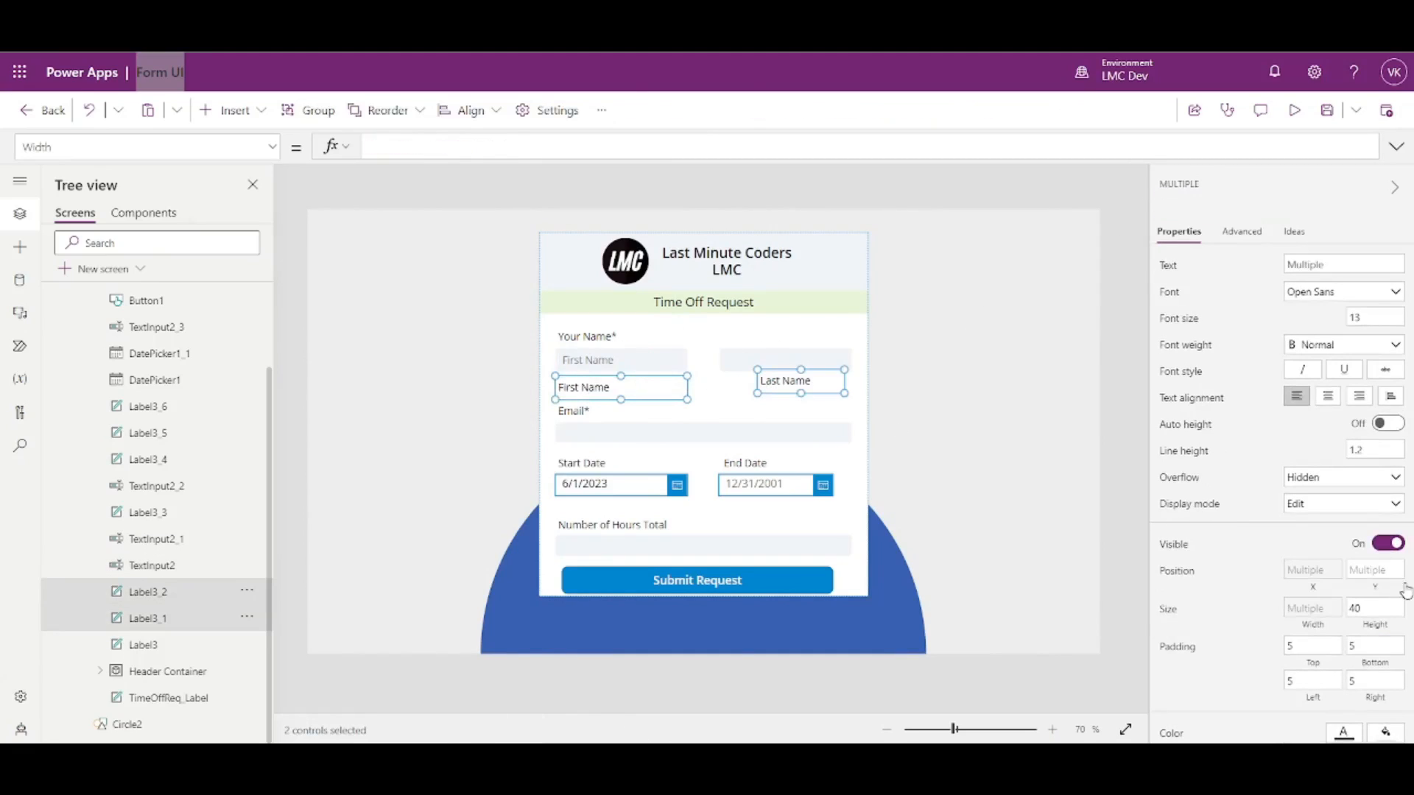
left_click(1388, 591)
type("TextInput2")
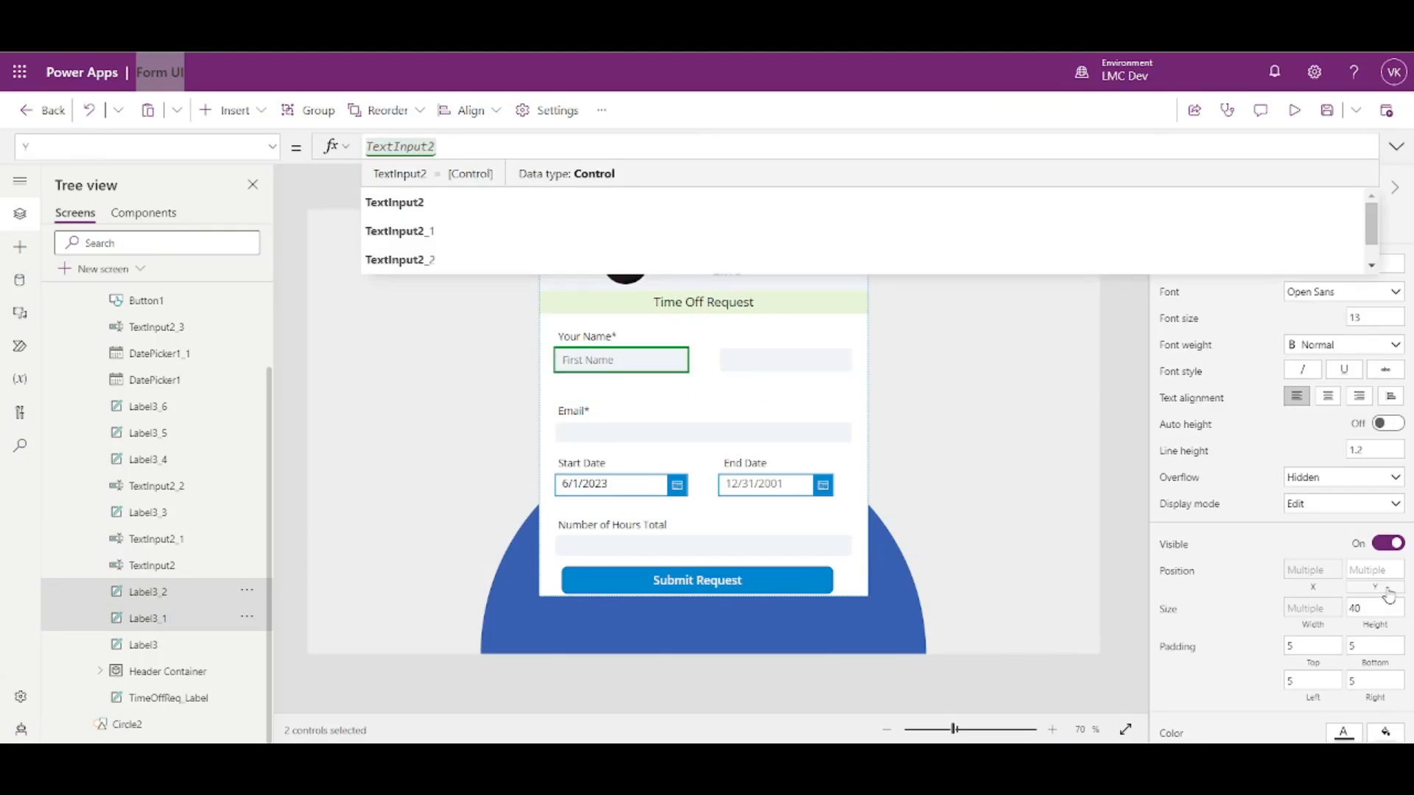
type(".Y+TextInput2.HE")
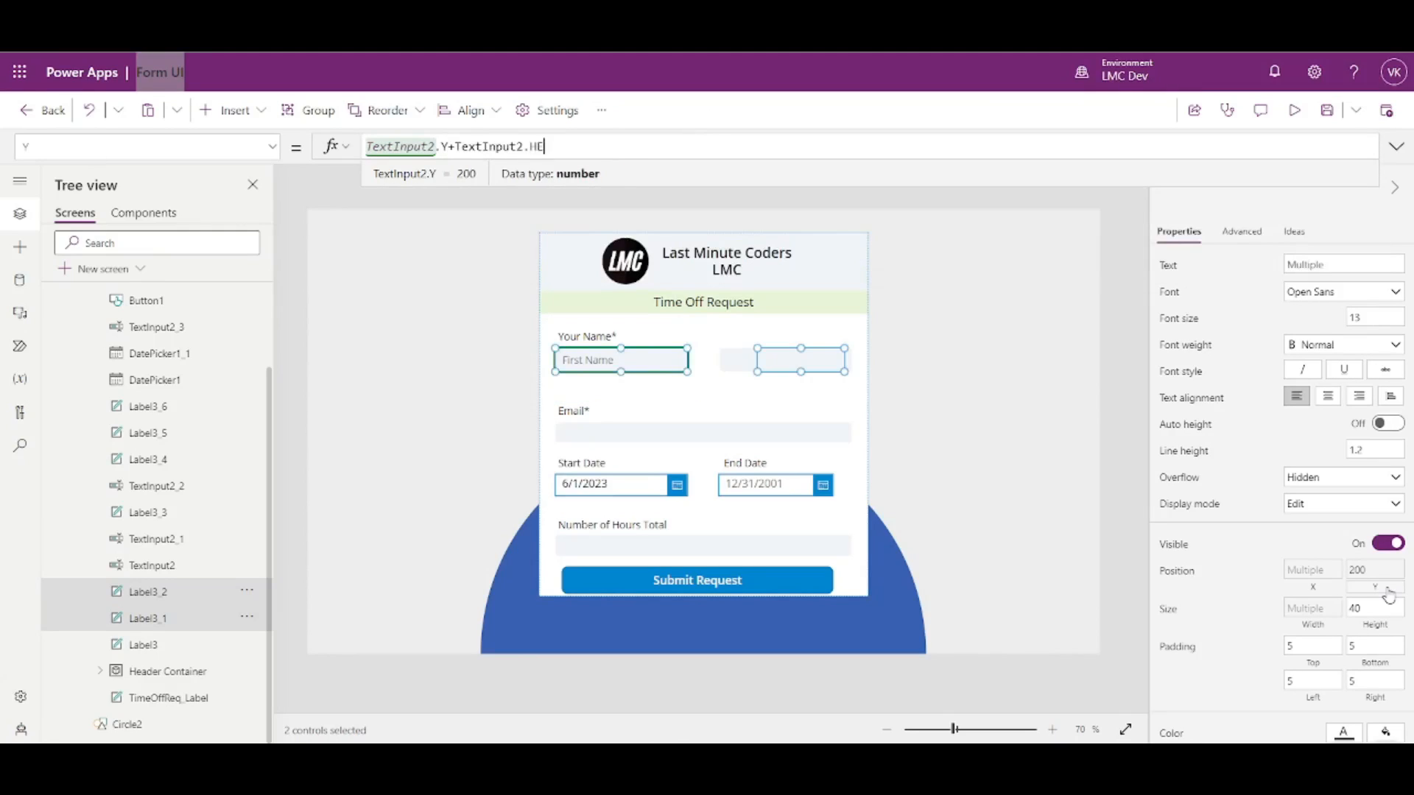
type("ight")
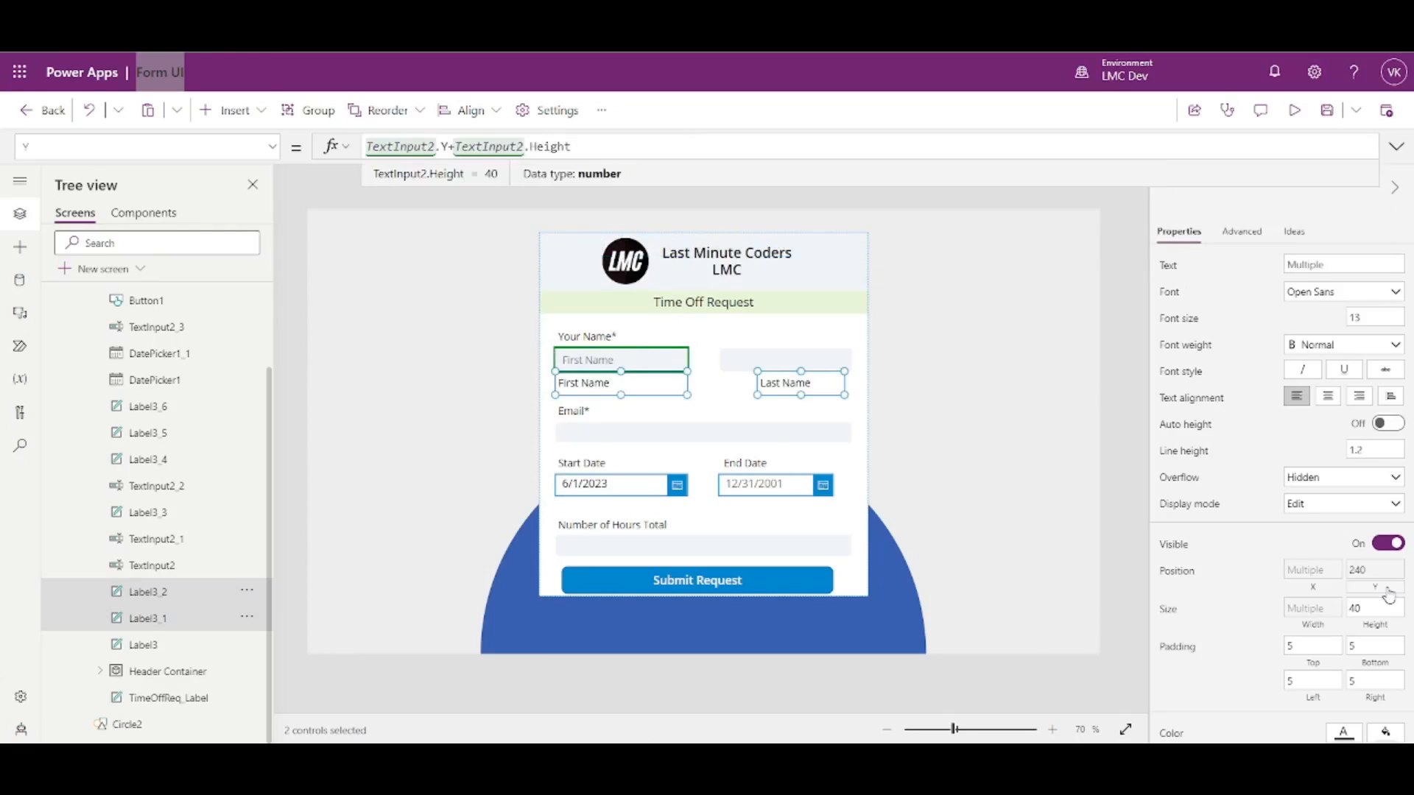
- Select the Last Name caption alone and check the Last Name input's control name
left_click(1133, 443)
left_click(768, 377)
left_click(750, 365)
left_click(1183, 207)
key("ctrl+c")
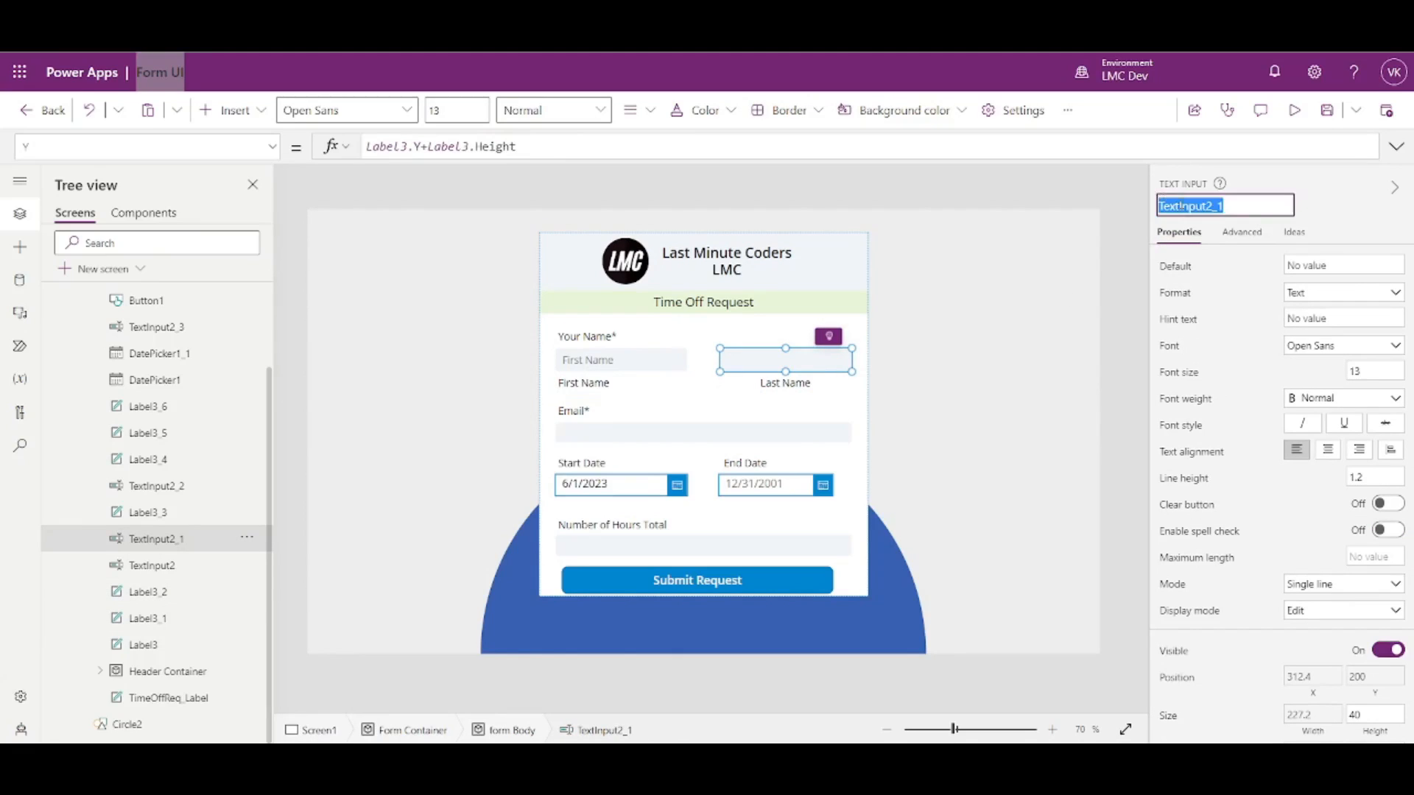
left_click(785, 386)
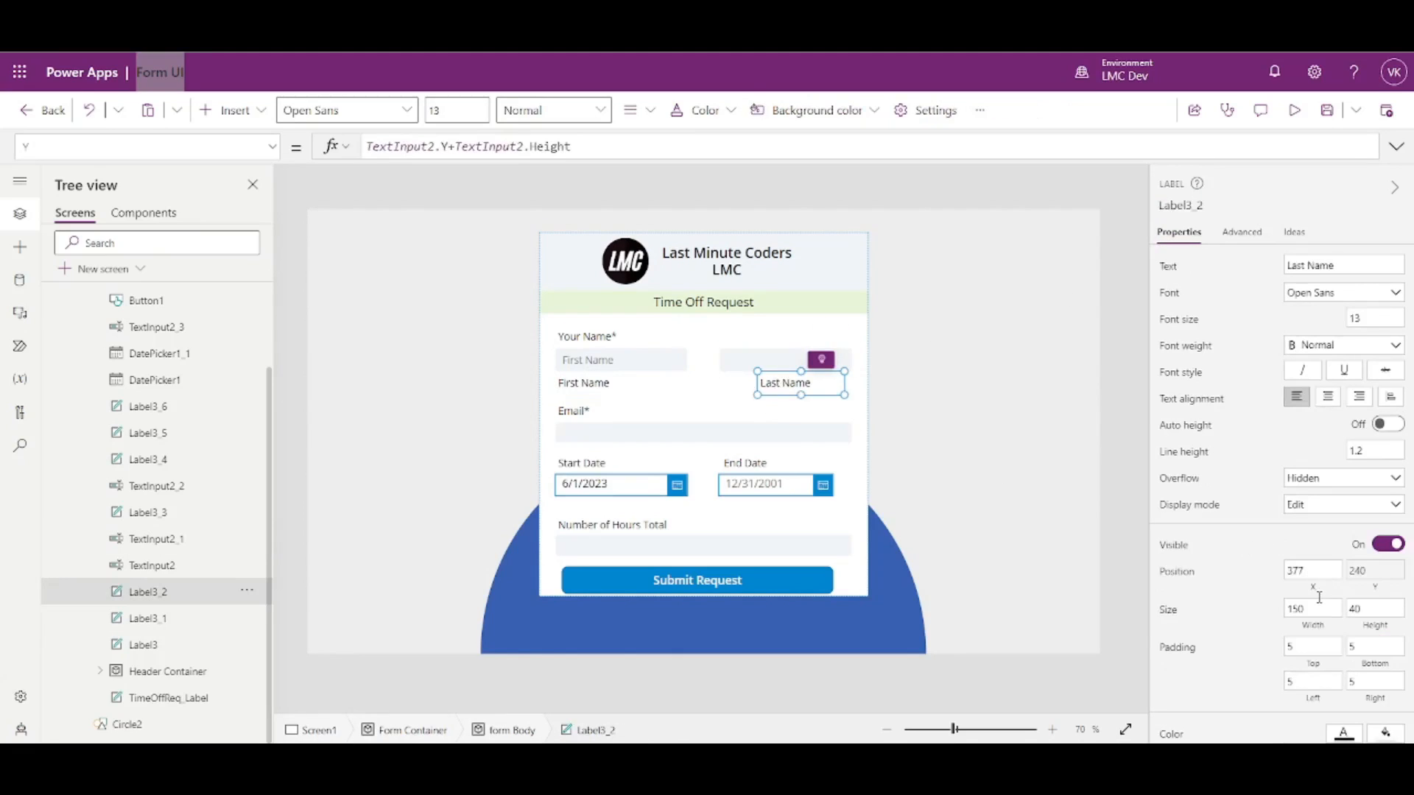
- Set the Last Name caption's X to TextInput2_1.X and width to Parent.Width*.4
left_click(1313, 588)
key("ctrl+v")
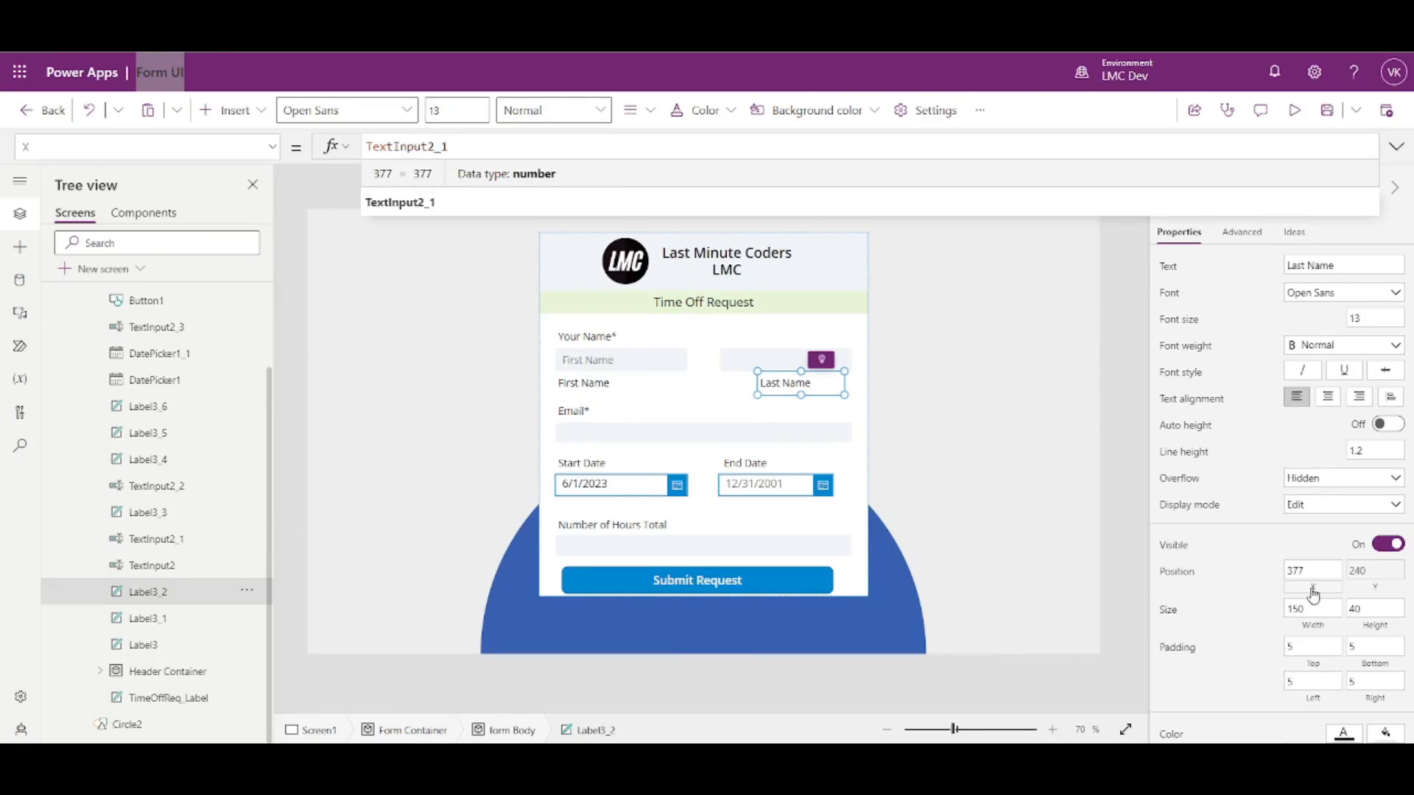
type(".X")
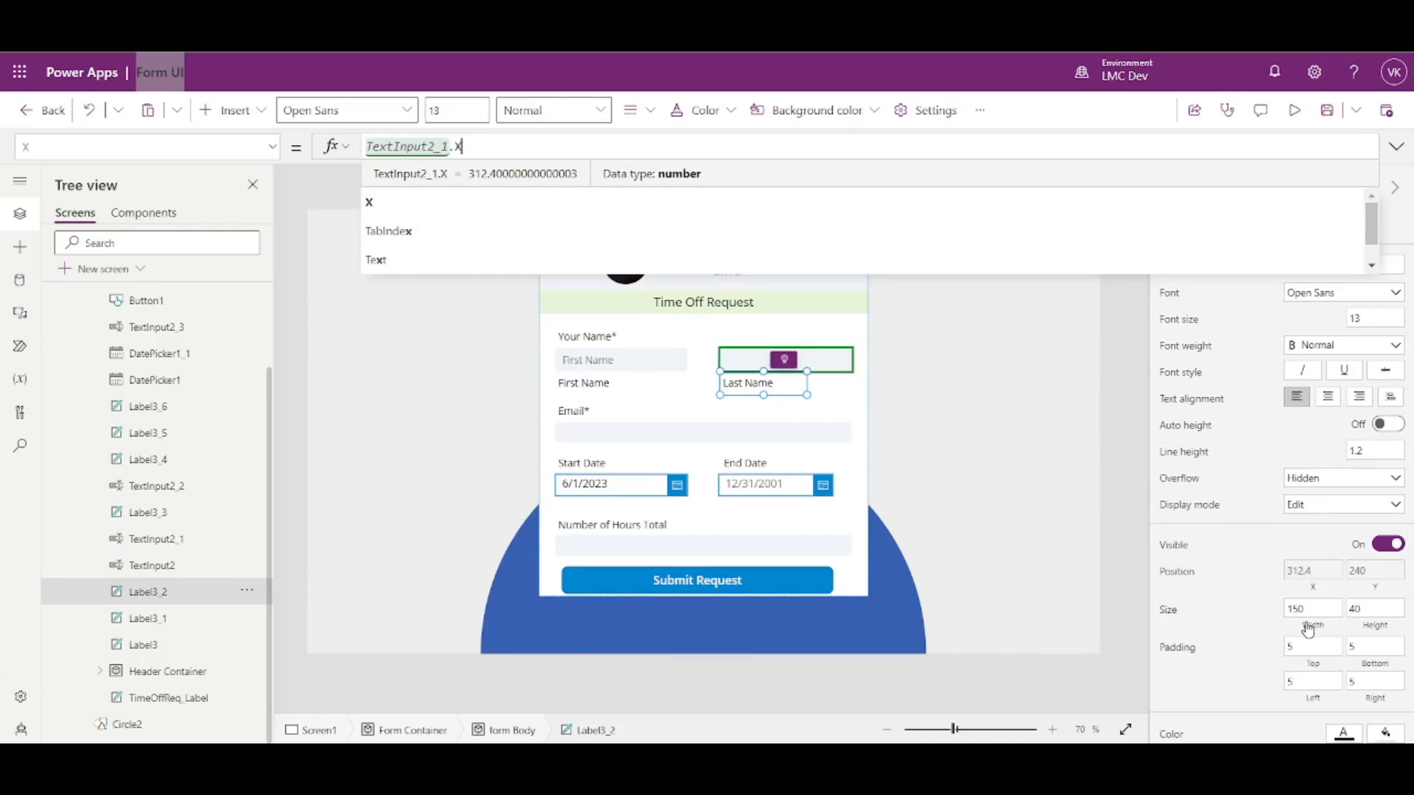
left_click(1305, 623)
type("Pa")
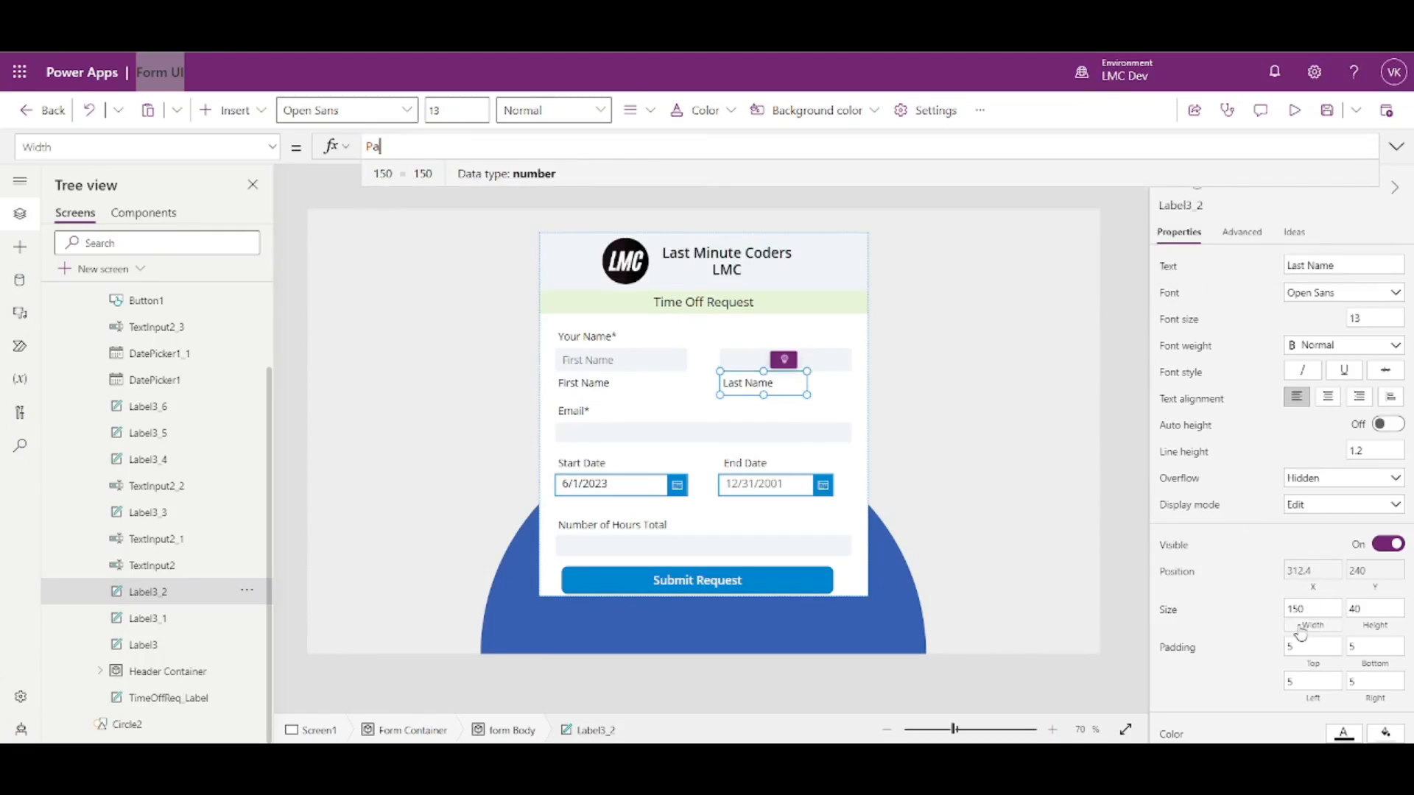
type("rent.Width")
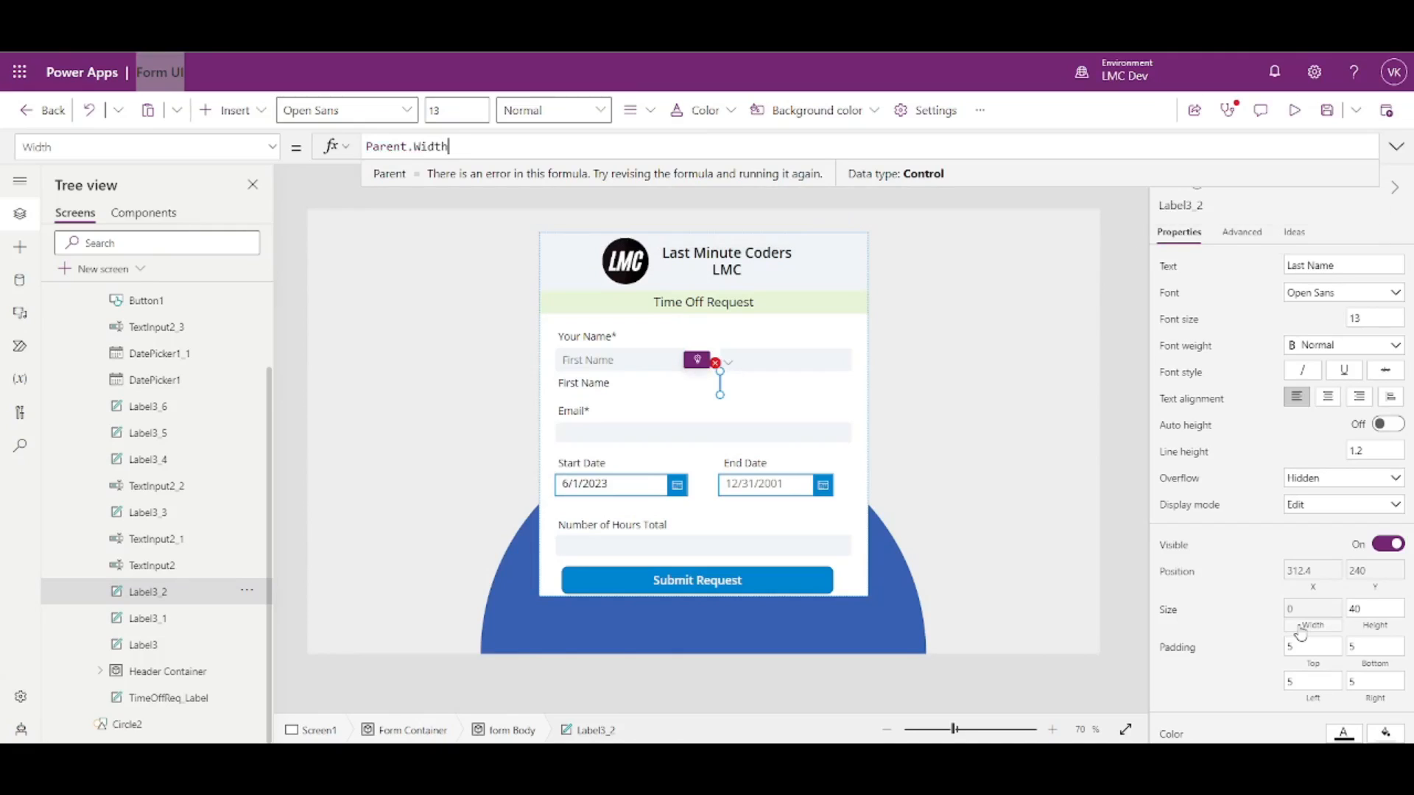
type("*")
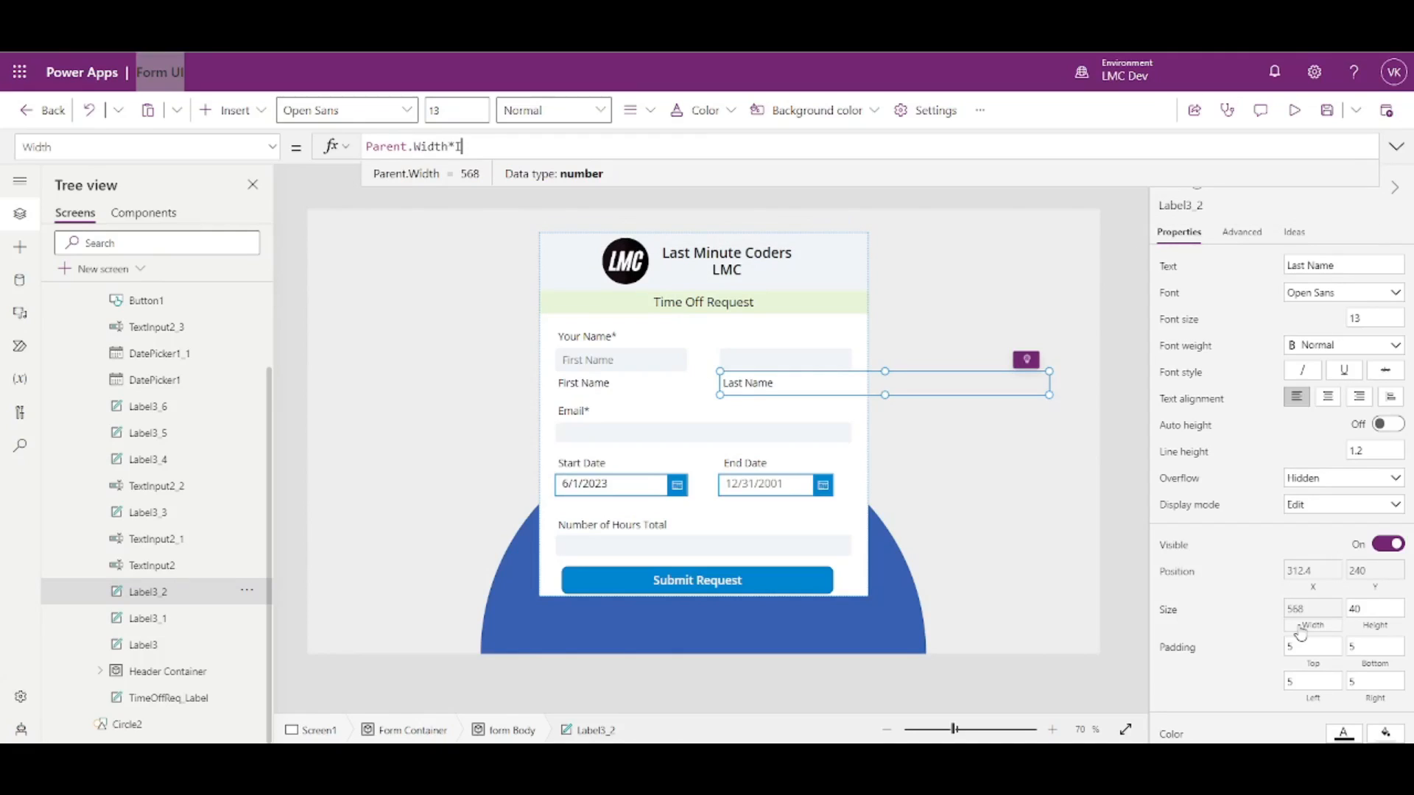
type(".4")
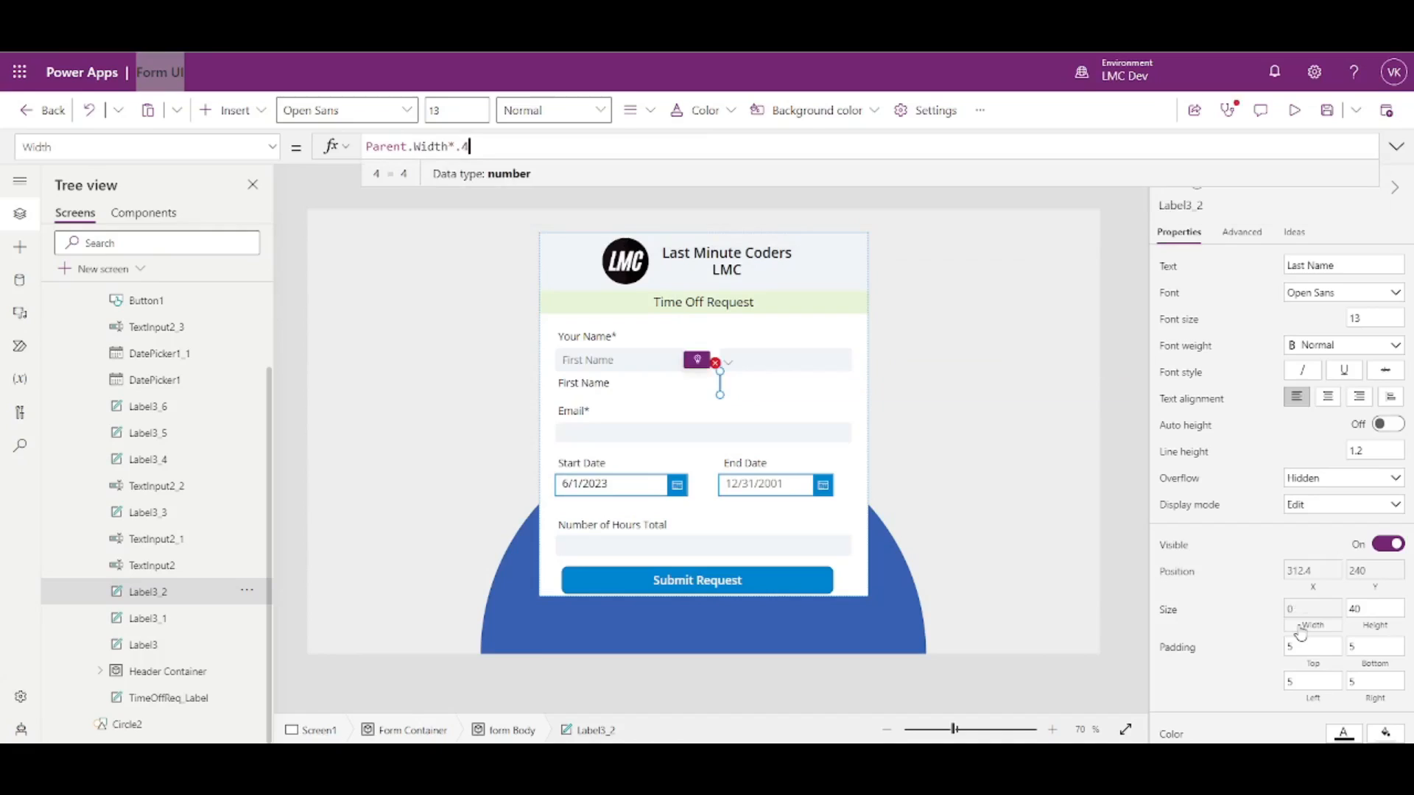
left_click(1138, 441)
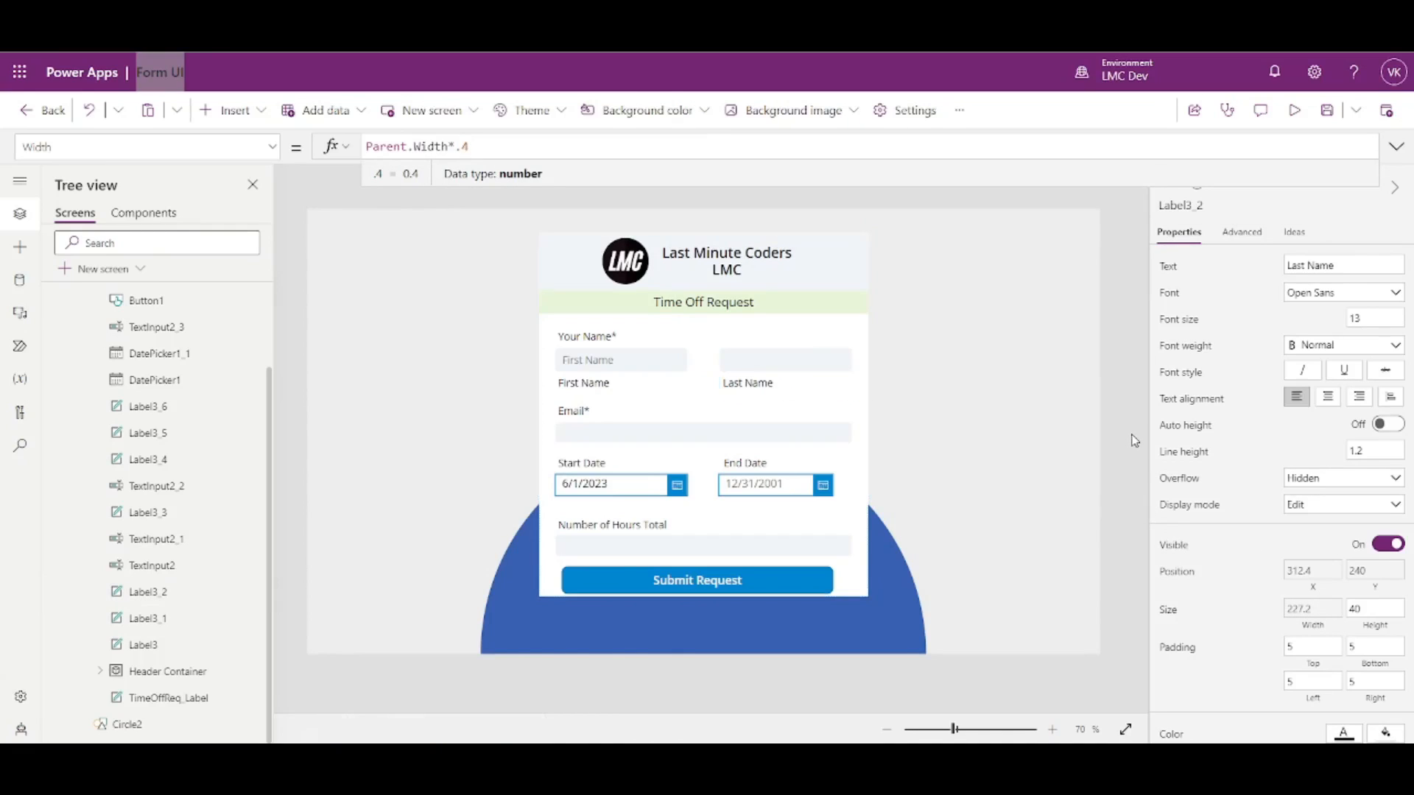
- Remove the hint text from the First Name input
left_click(591, 376)
left_click(1359, 313)
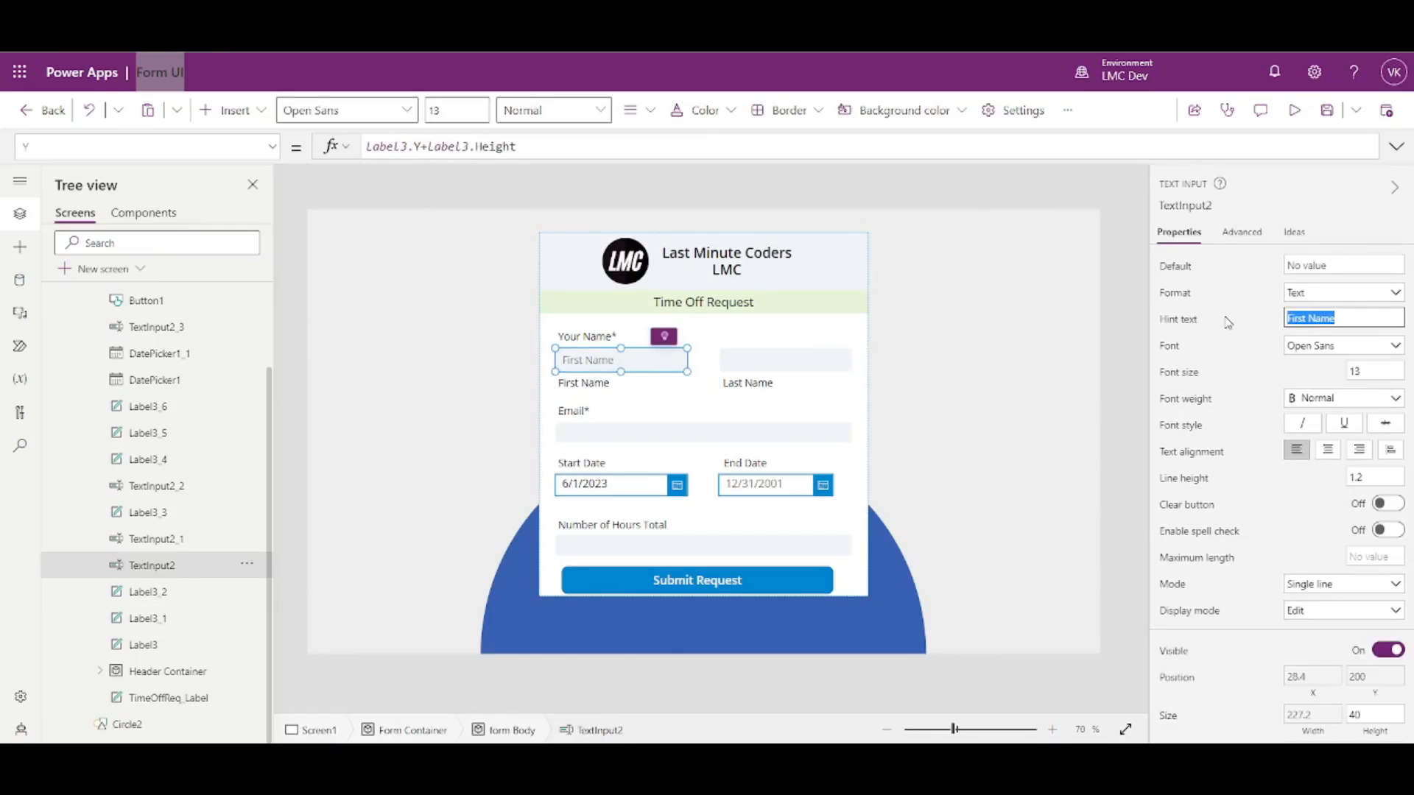
key("BackSpace")
left_click(1138, 384)
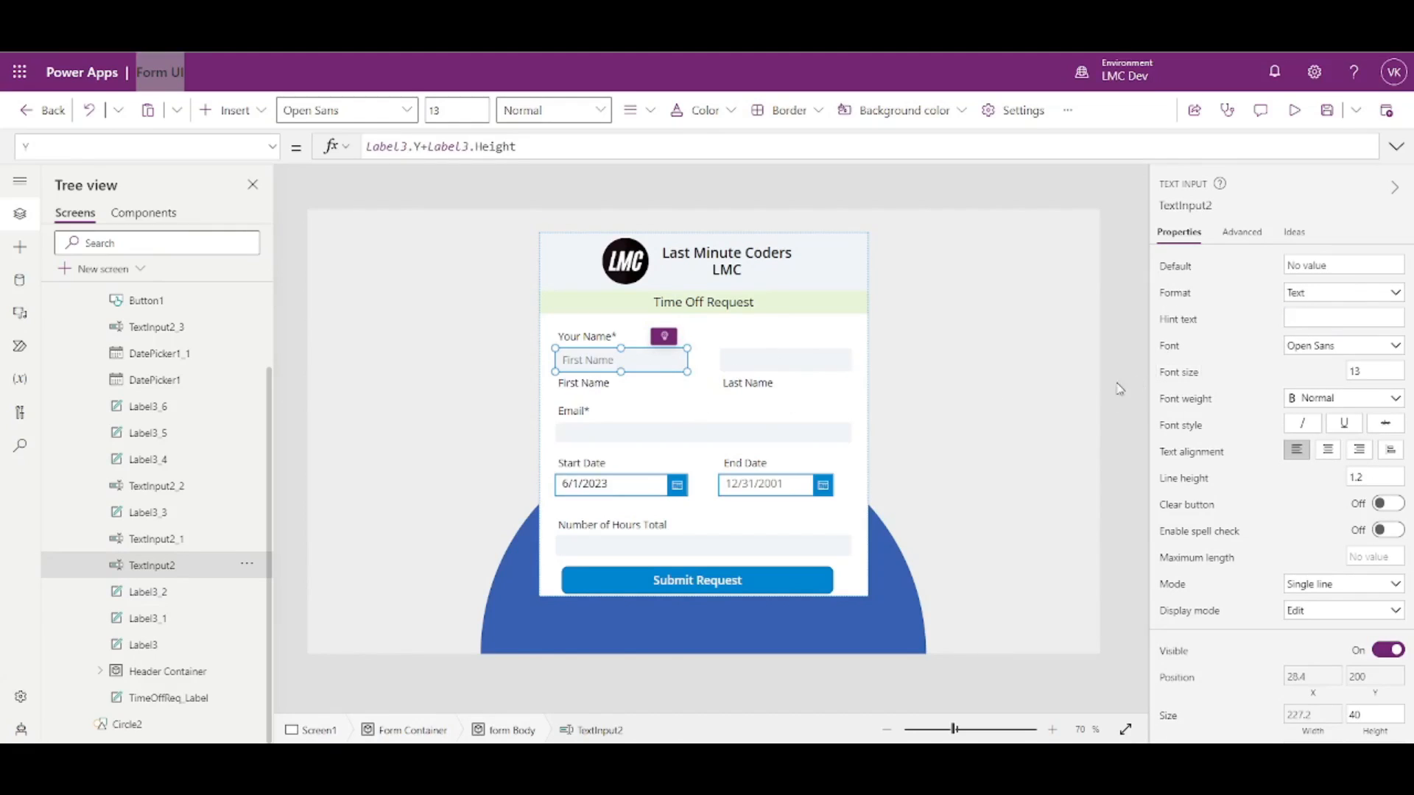
- Give both name captions font size 11 and height 30
left_click(593, 383)
left_click(744, 383)
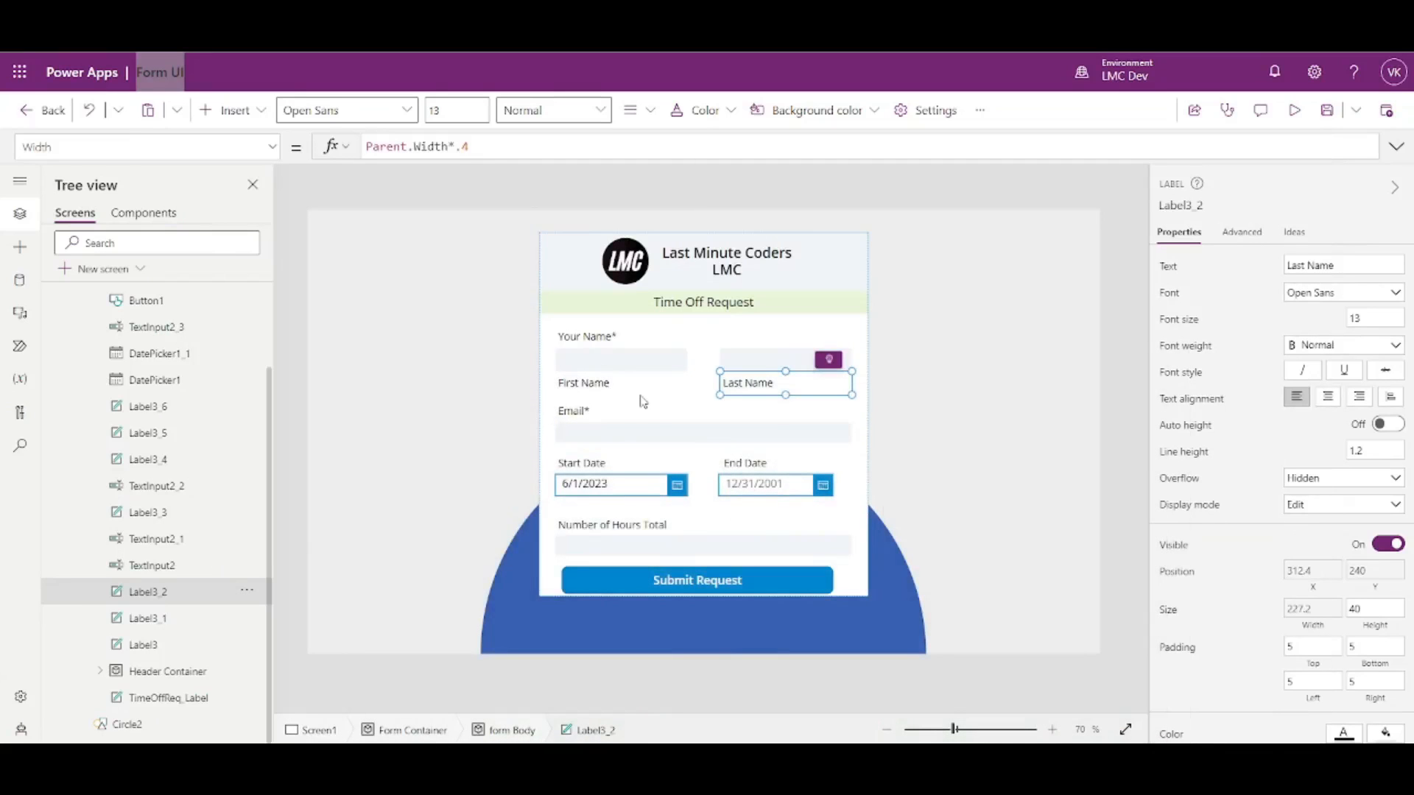
left_click(578, 384, "shift")
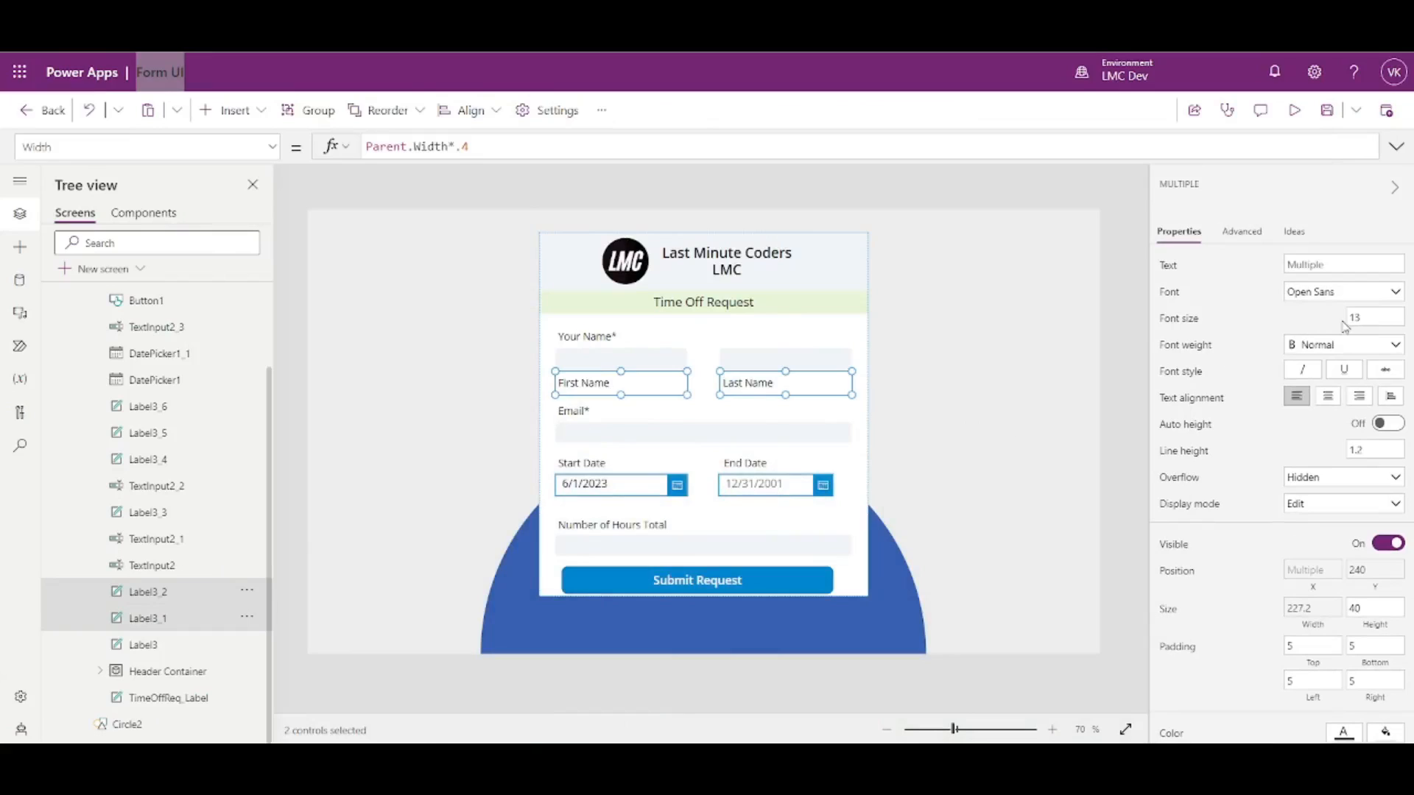
left_click_drag(1382, 314, 1343, 320)
type("11")
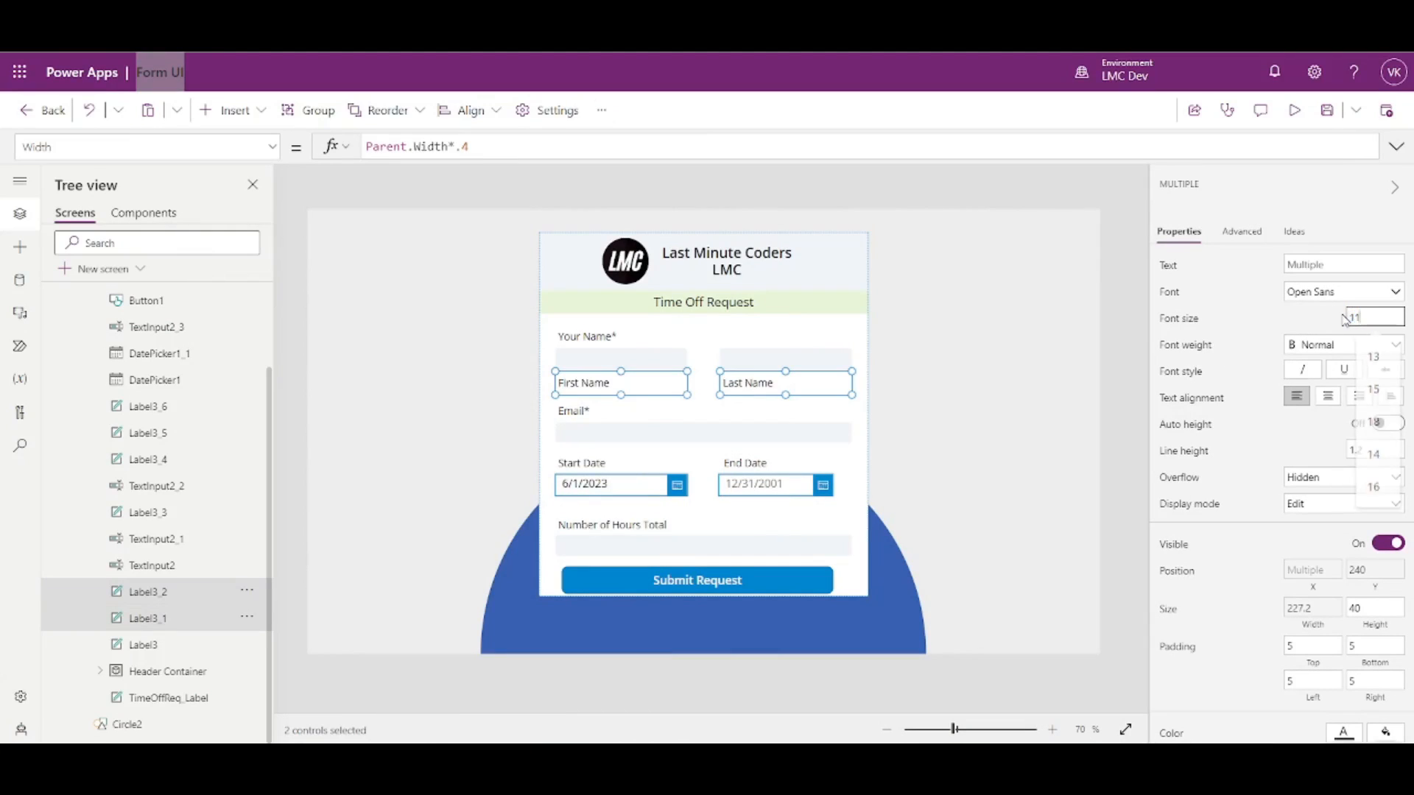
left_click(1306, 317)
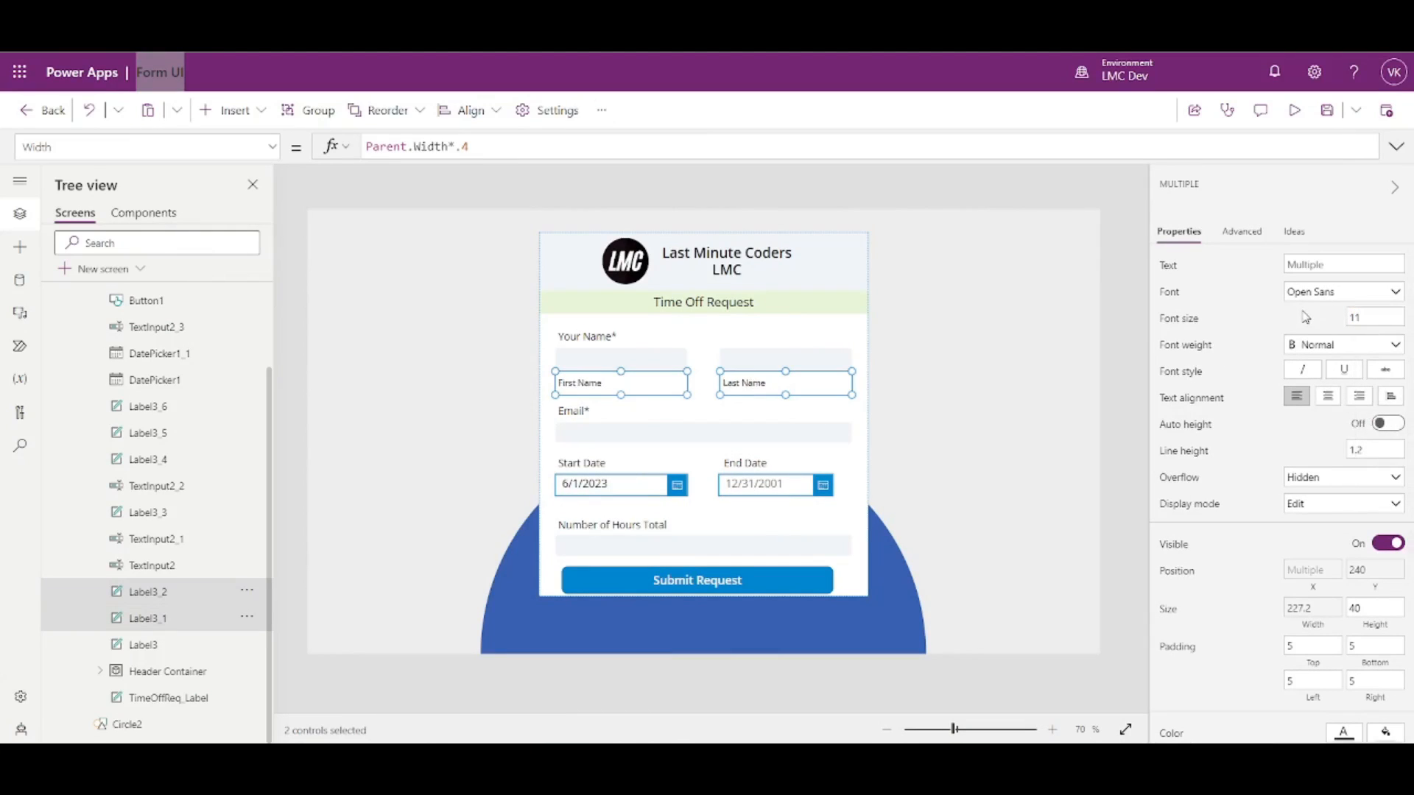
scroll(1311, 464, "down", 3)
left_click(1364, 518)
type("30")
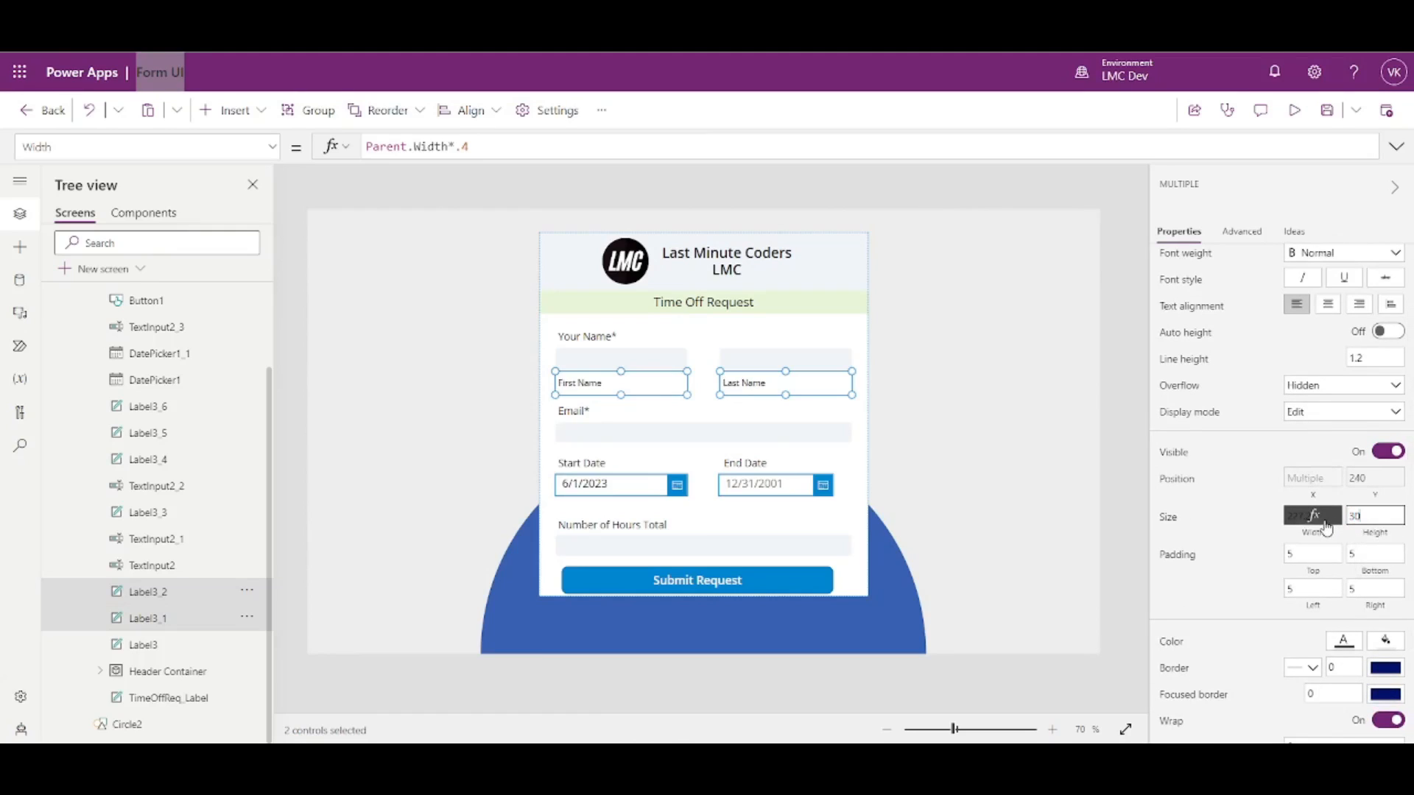
left_click(1227, 450)
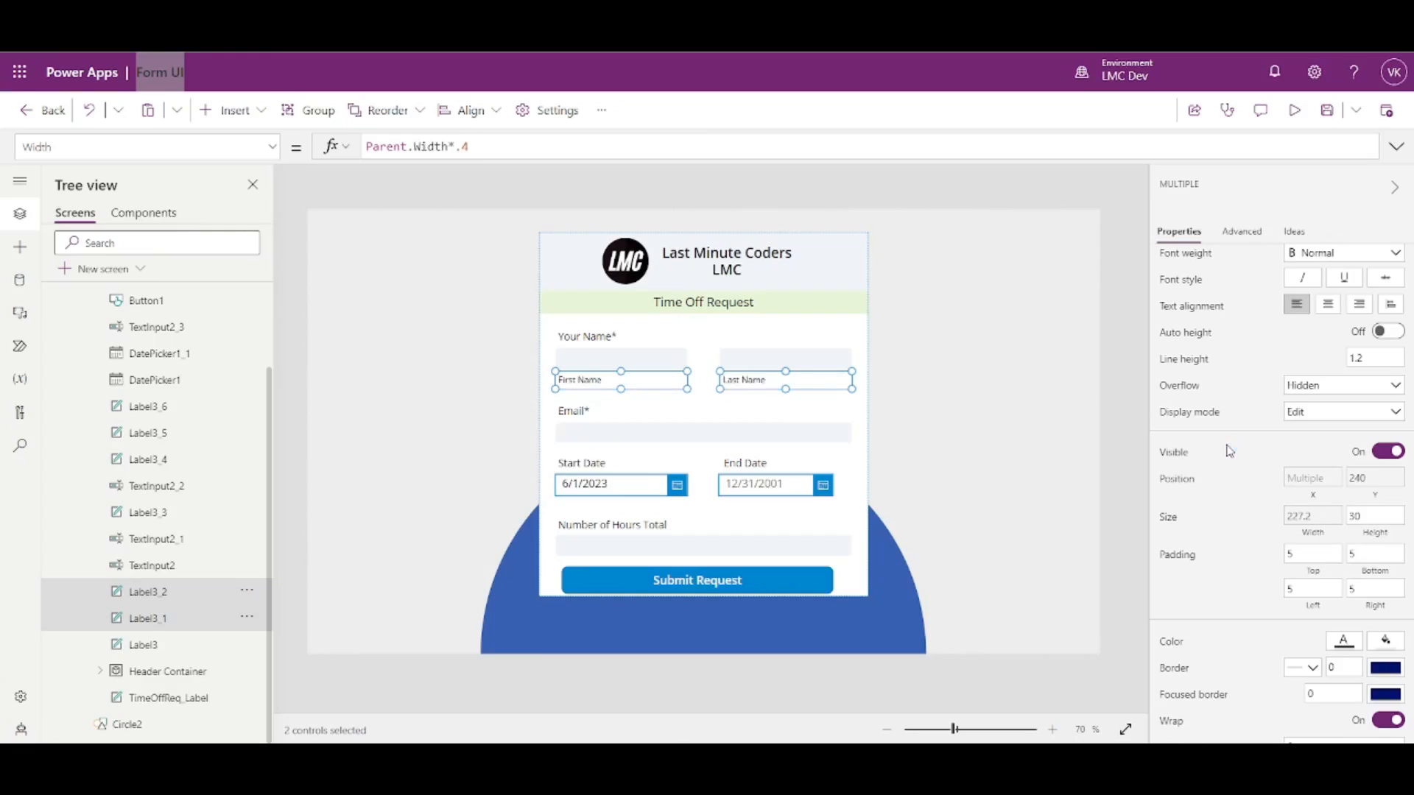
- Color both name captions grey with a theme swatch
left_click(1348, 643)
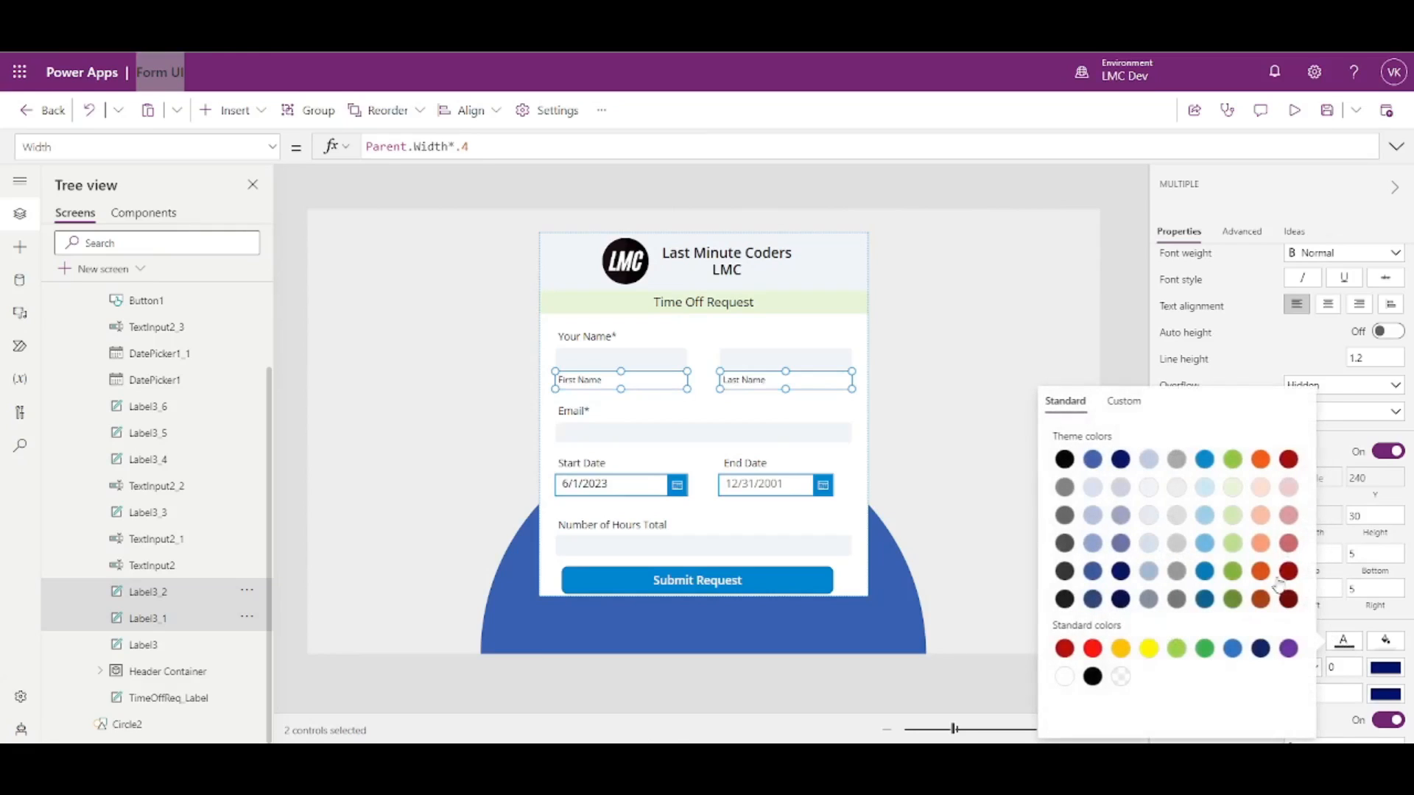
left_click(1176, 573)
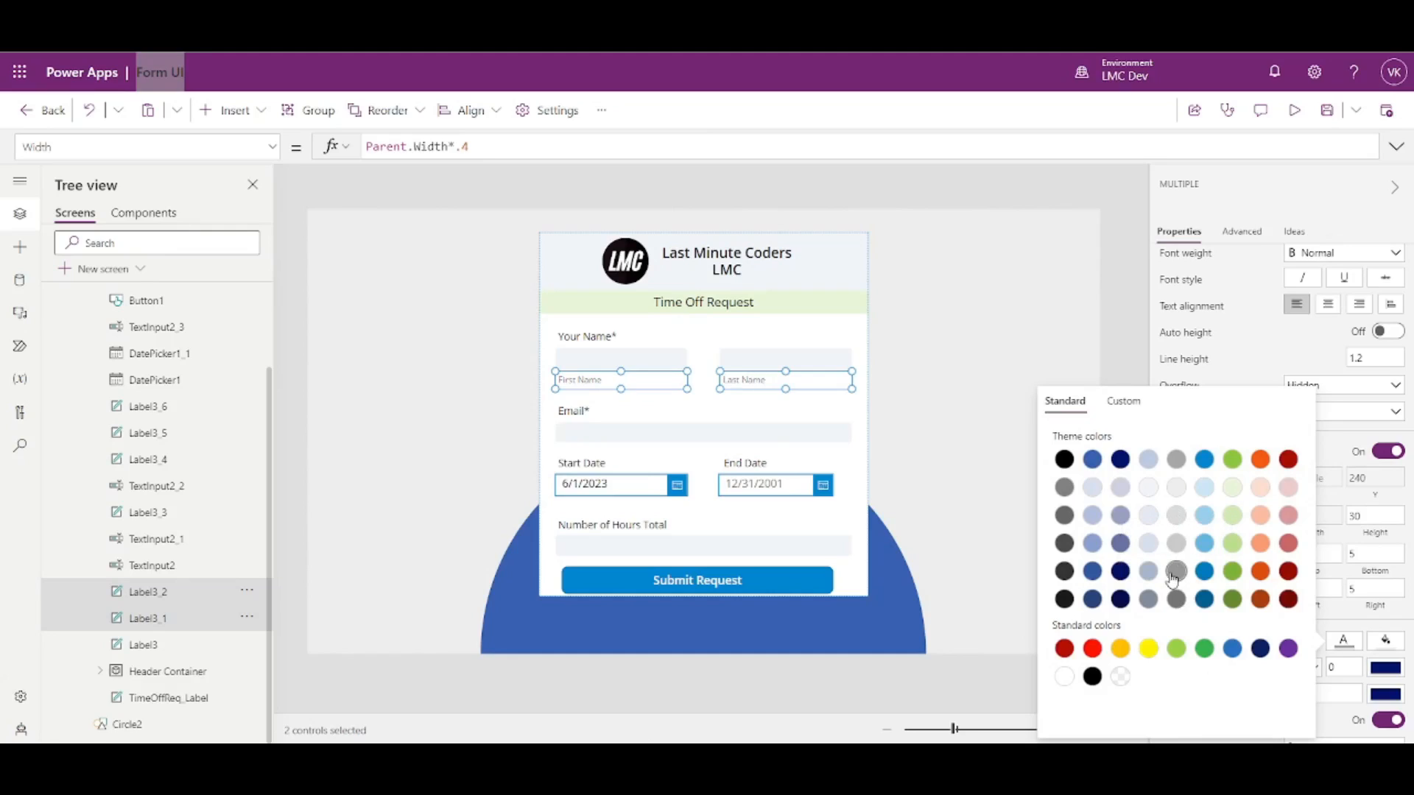
left_click(1125, 294)
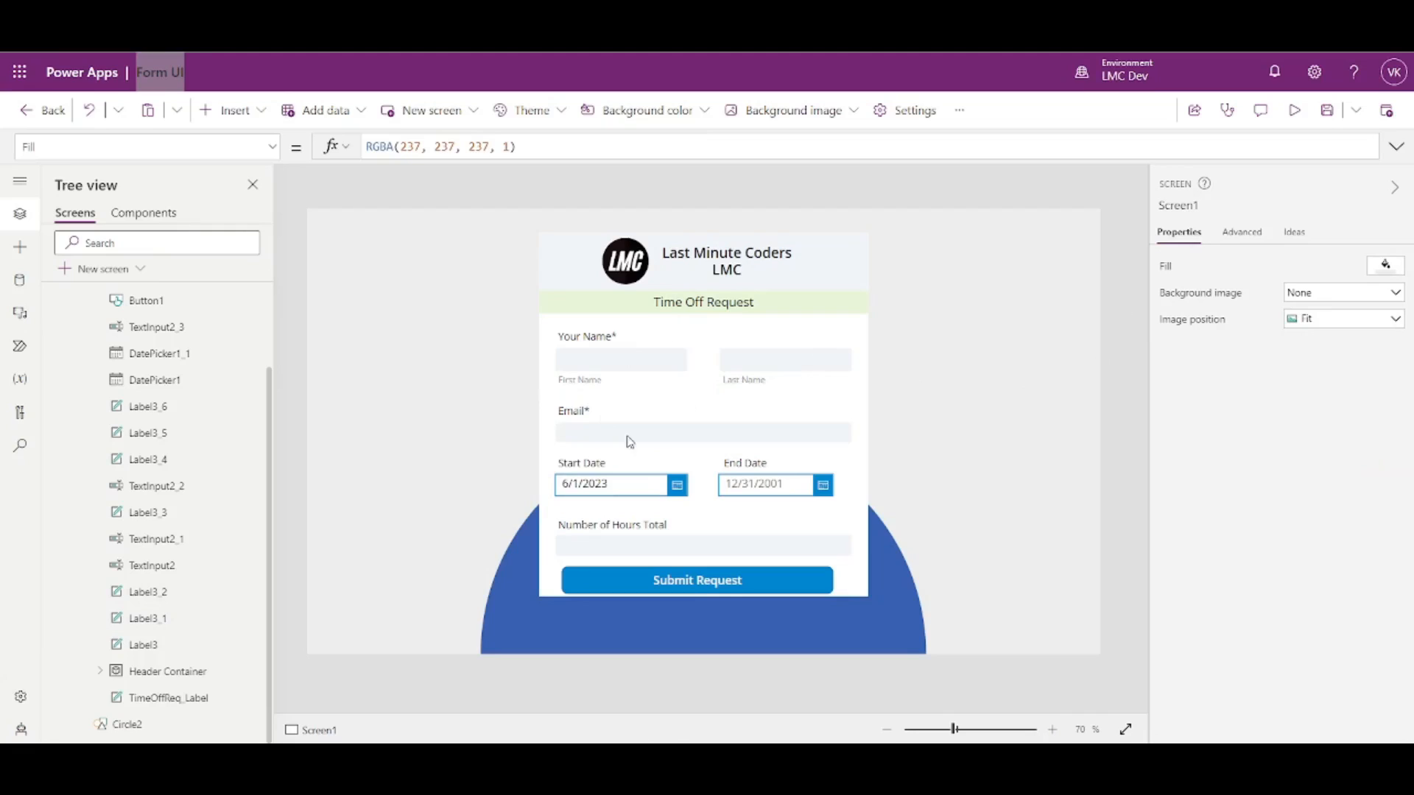
- Set the Email label's Y to Label3_1.Y+Label3_1.Height, directly under the First Name caption
left_click(580, 420)
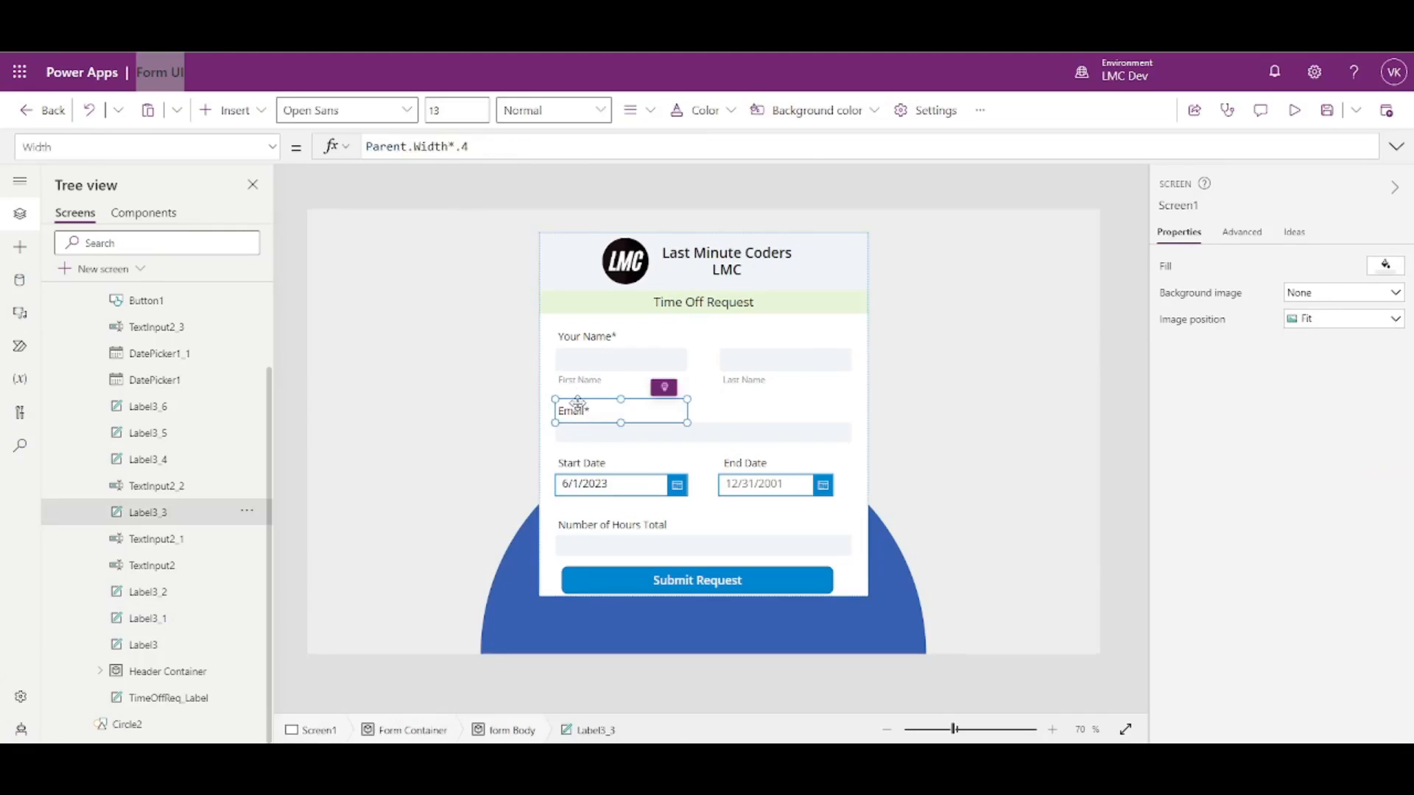
left_click(582, 380)
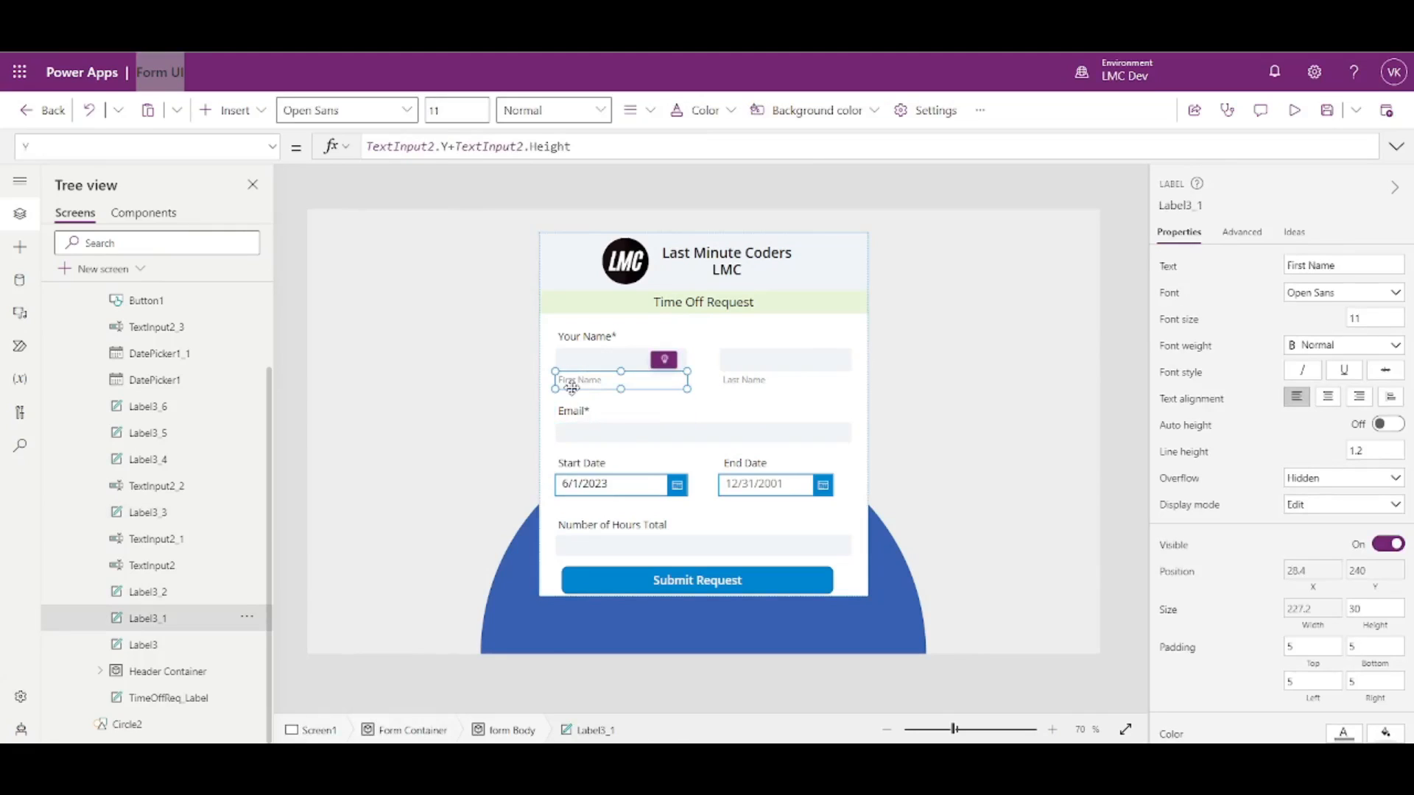
mouse_move(1219, 206)
left_click(1176, 206)
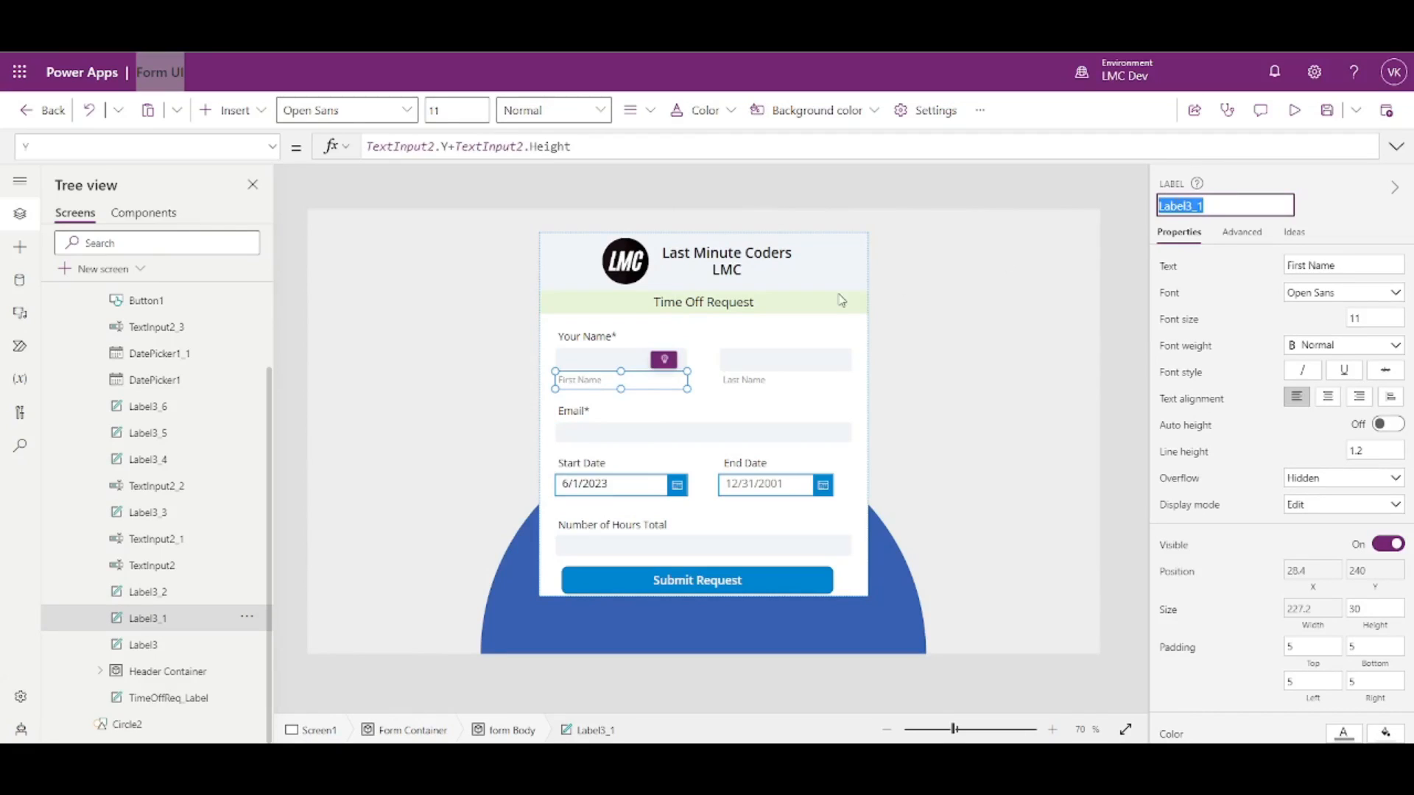
left_click(578, 410)
left_click(1368, 598)
type("Label3_1.")
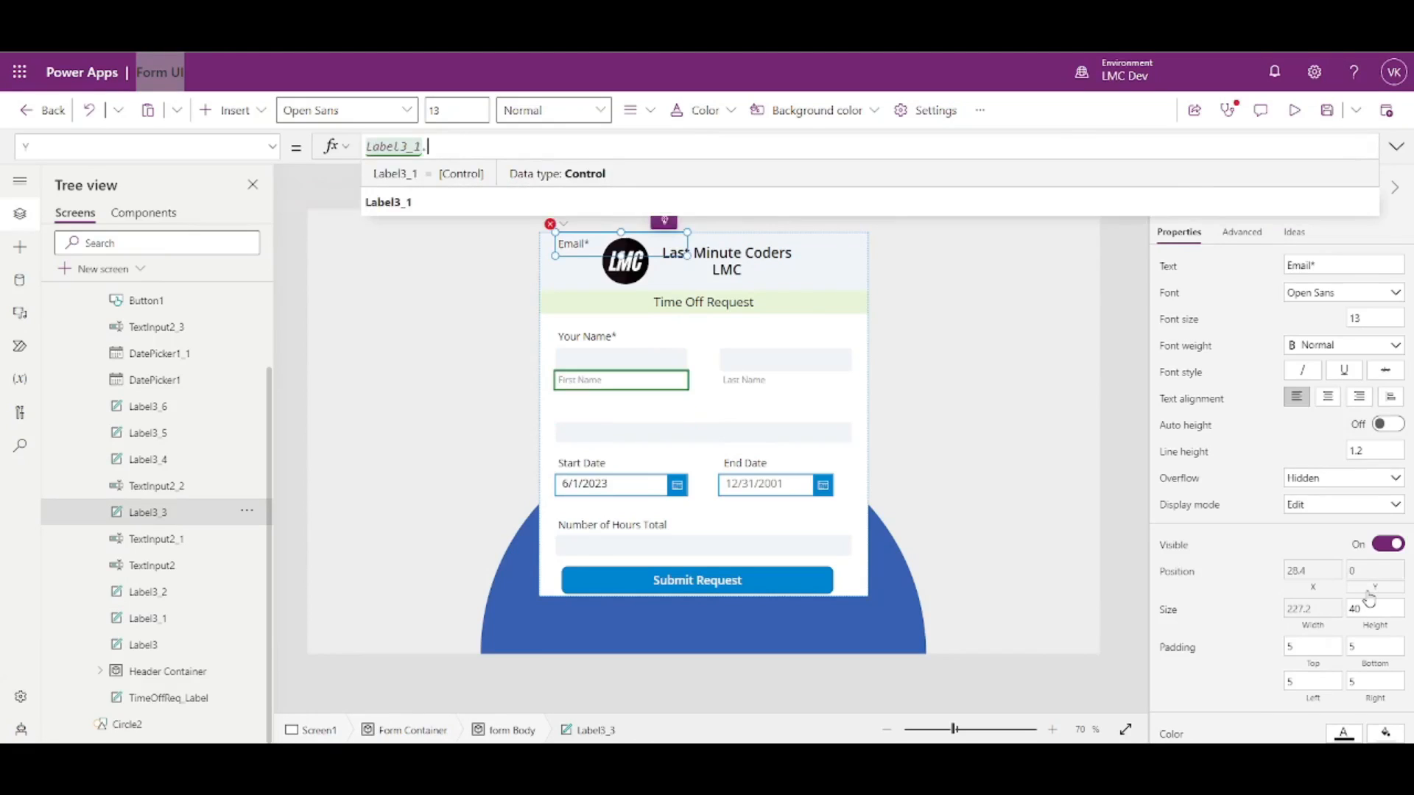
type("Y+Label3_1")
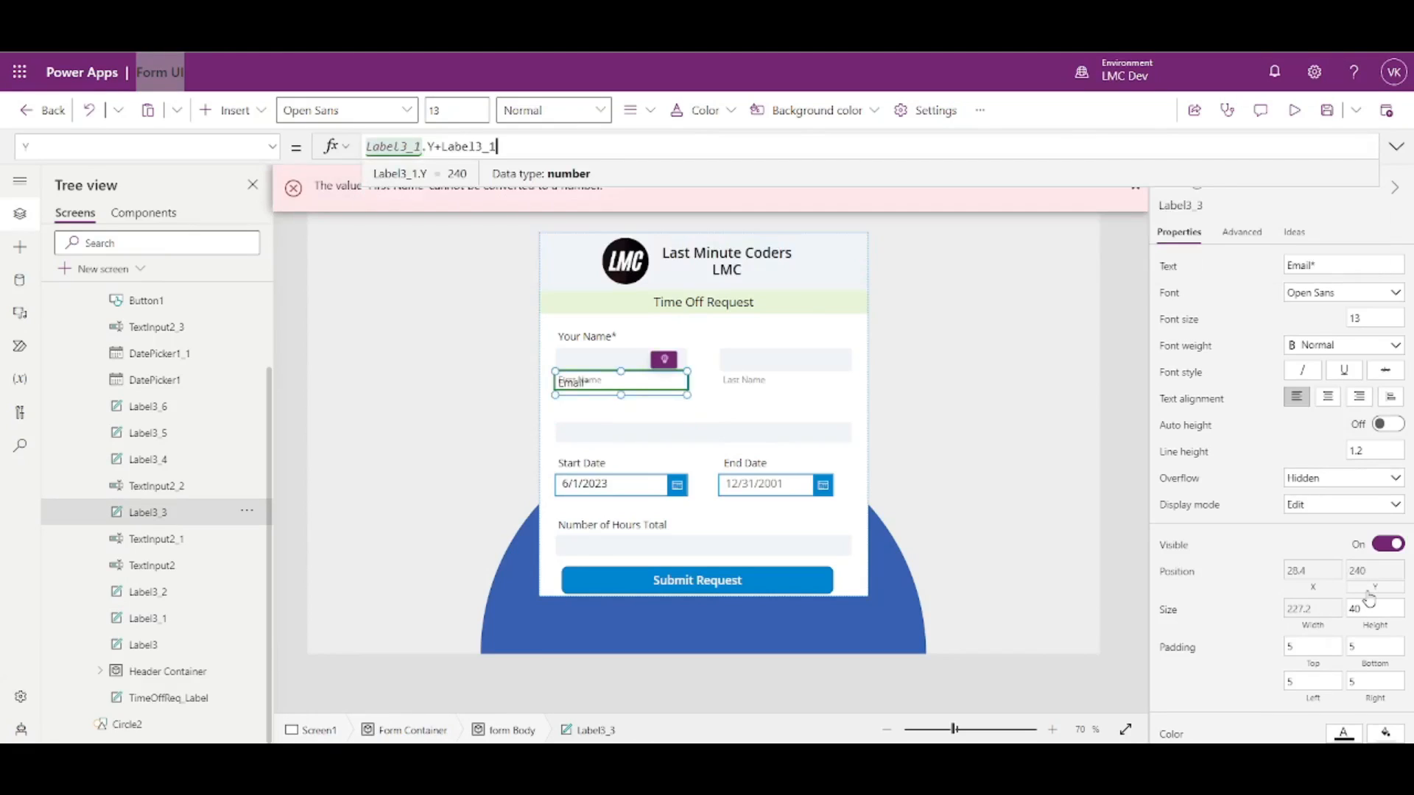
type(".He")
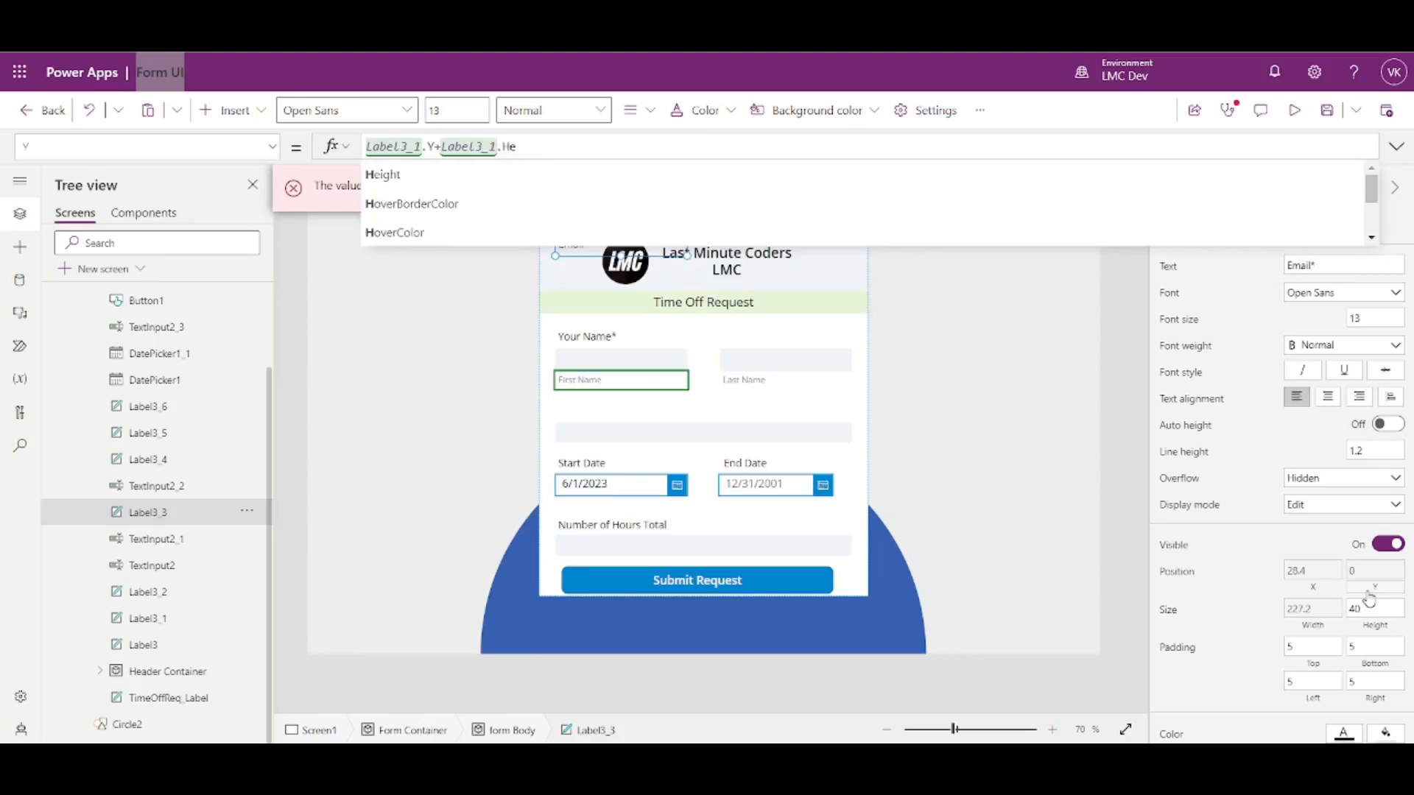
type("ight")
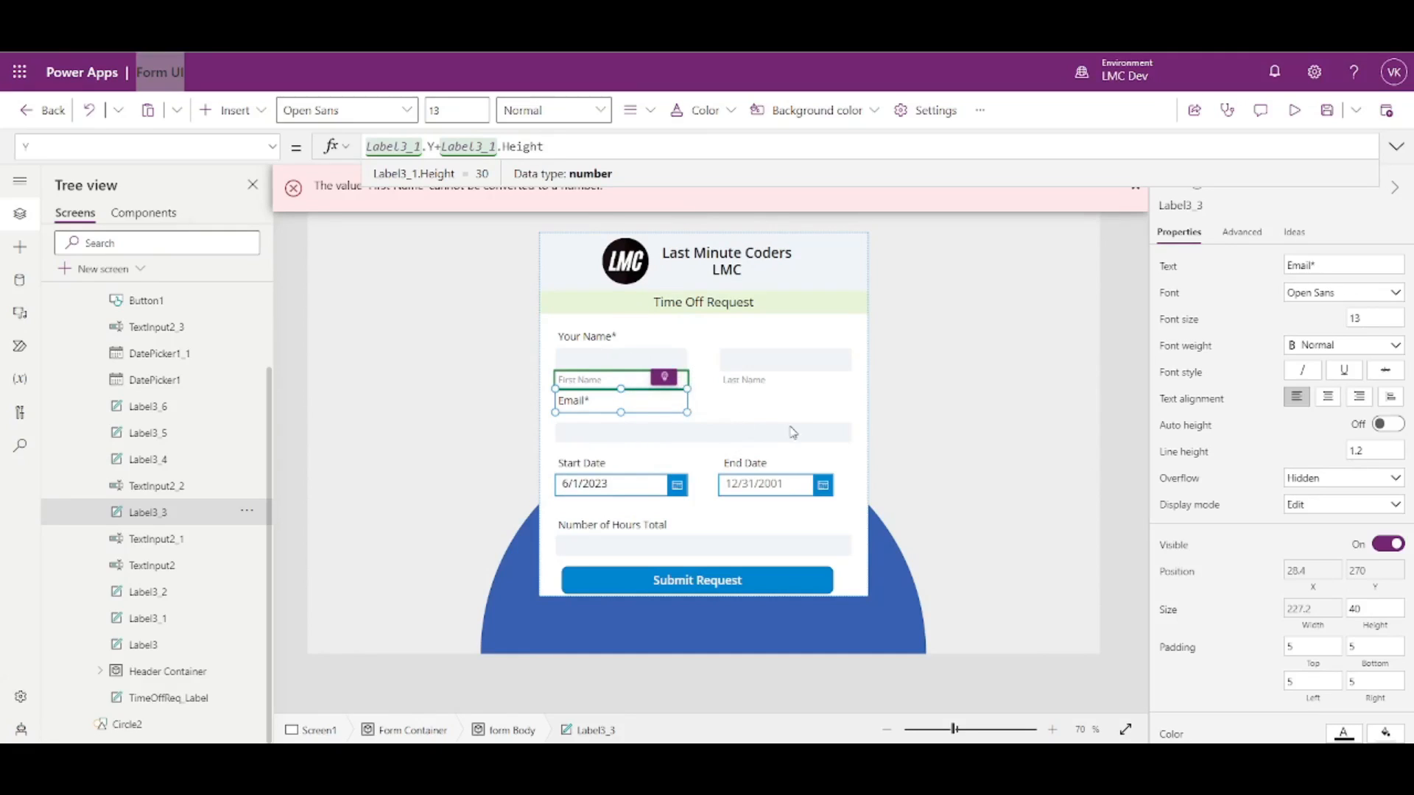
left_click(1105, 407)
- Set the email input's Y to Label3_3.Y+Label3_3.Height, placing it at 310 under the Email label
left_click(562, 415)
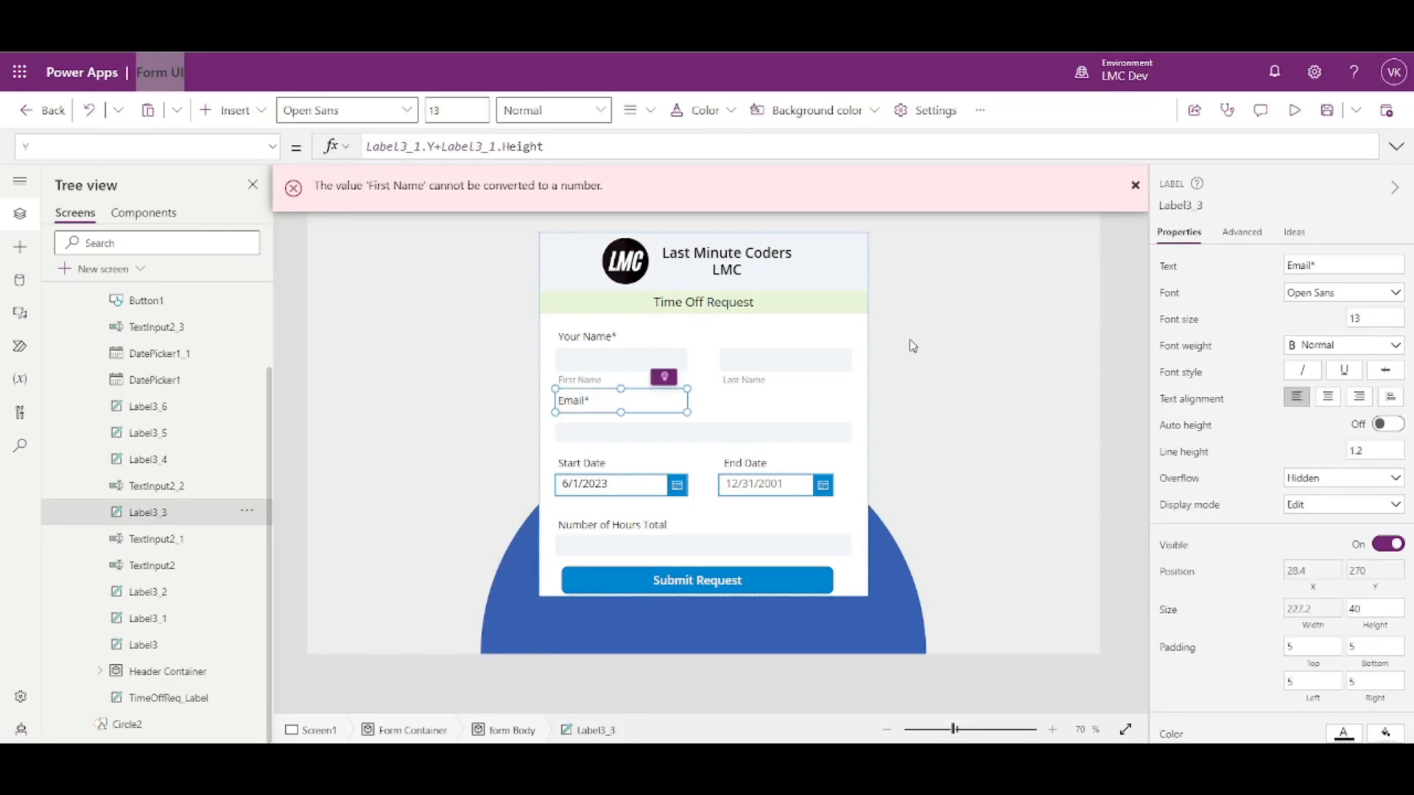
left_click(1202, 206)
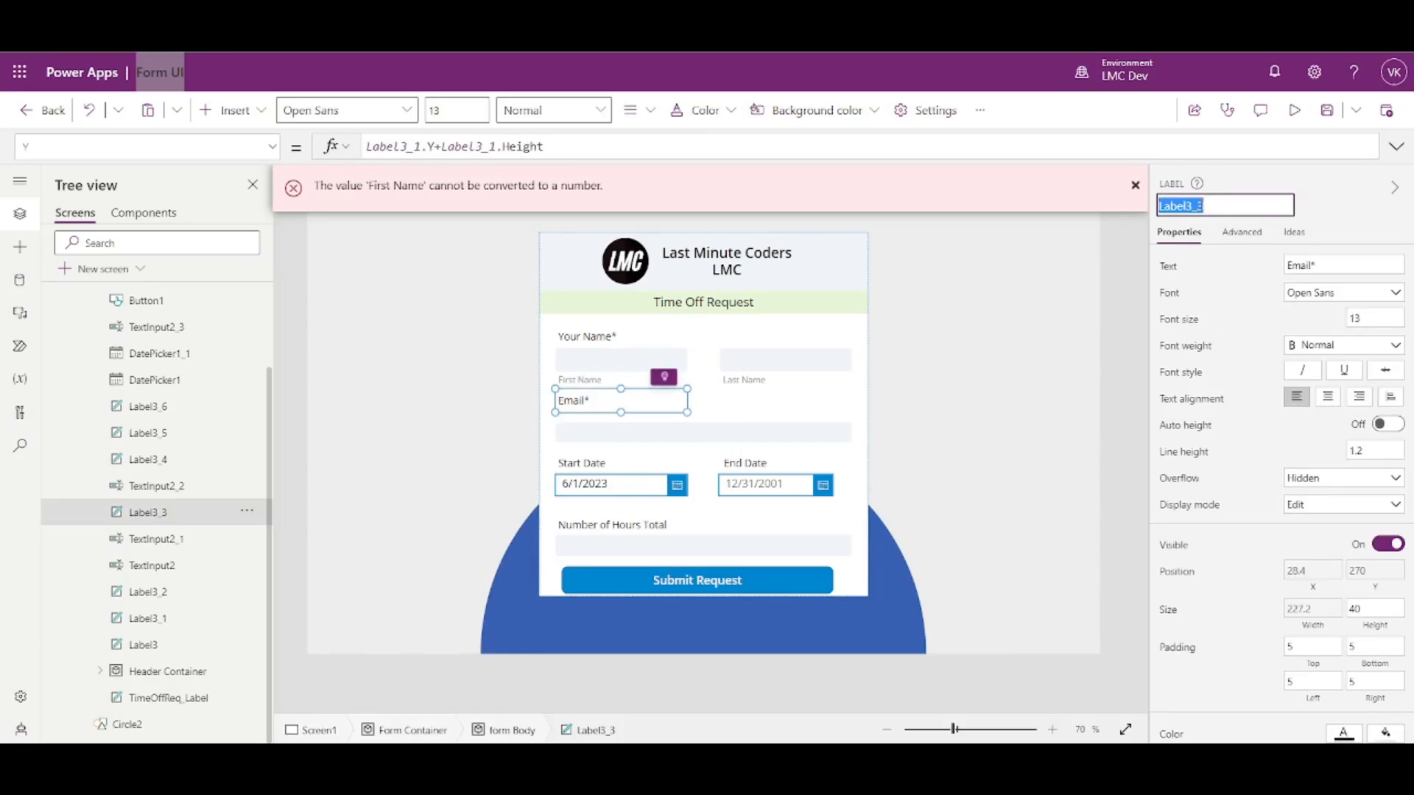
left_click(655, 431)
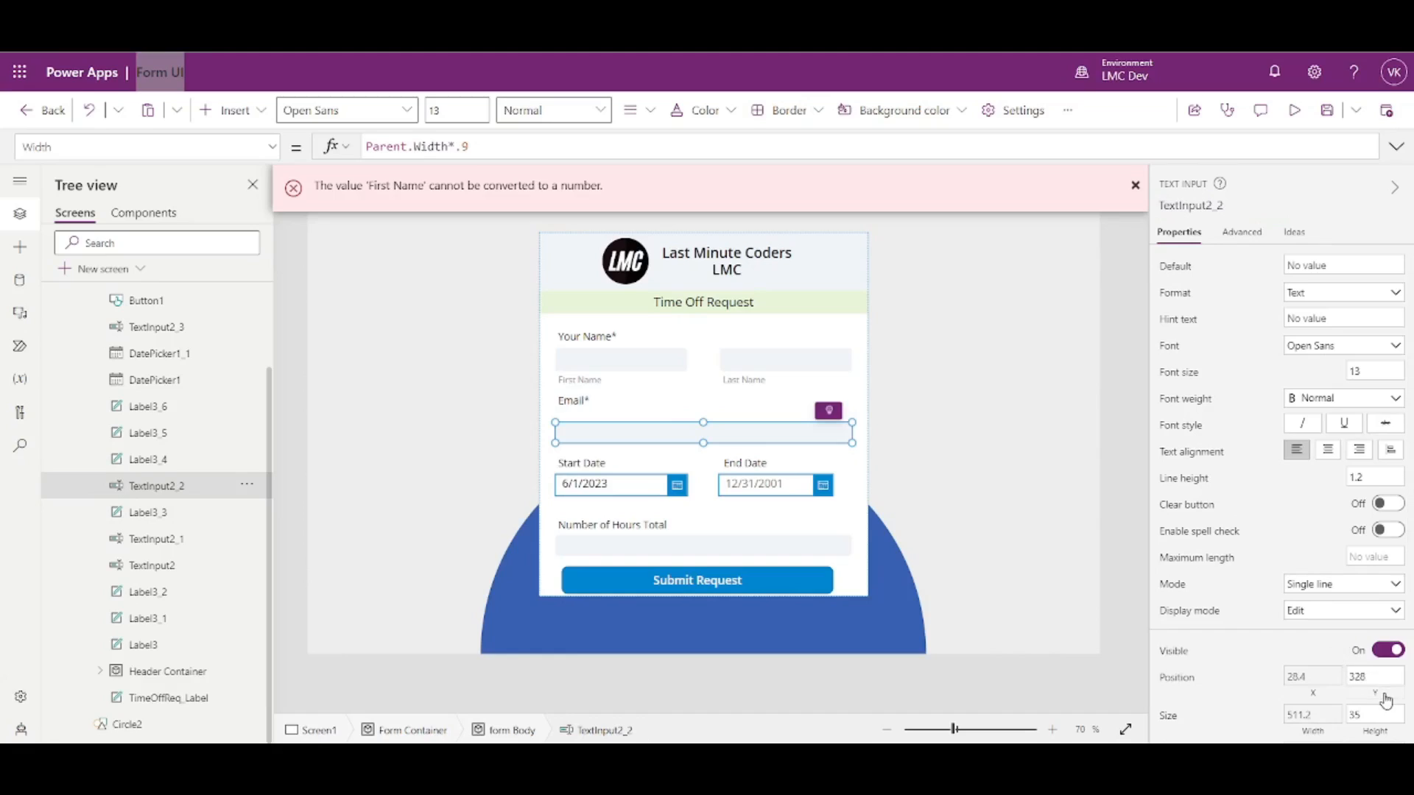
left_click(1386, 698)
key("ctrl+a")
type("Label3_3")
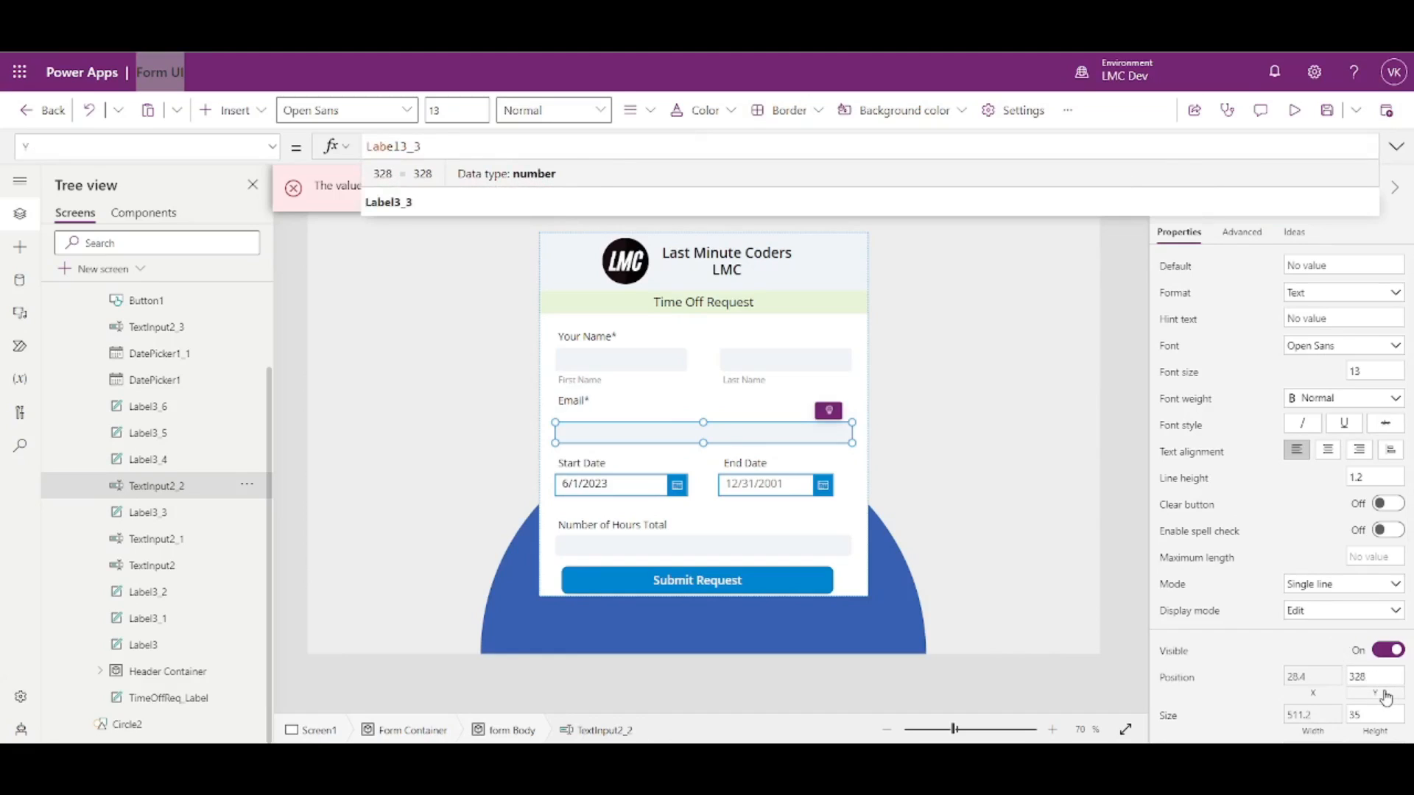
type(".Y")
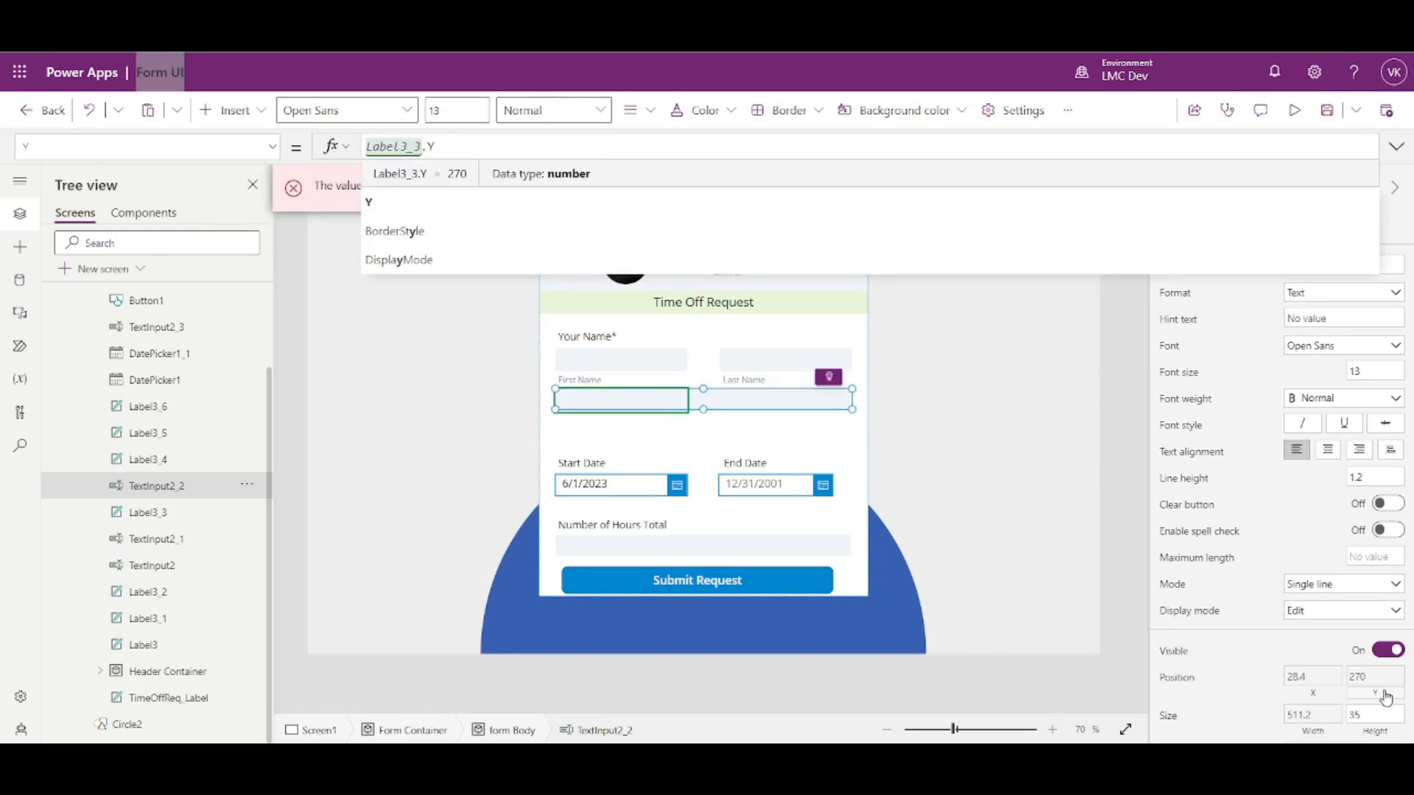
type("+Label3_3.Height")
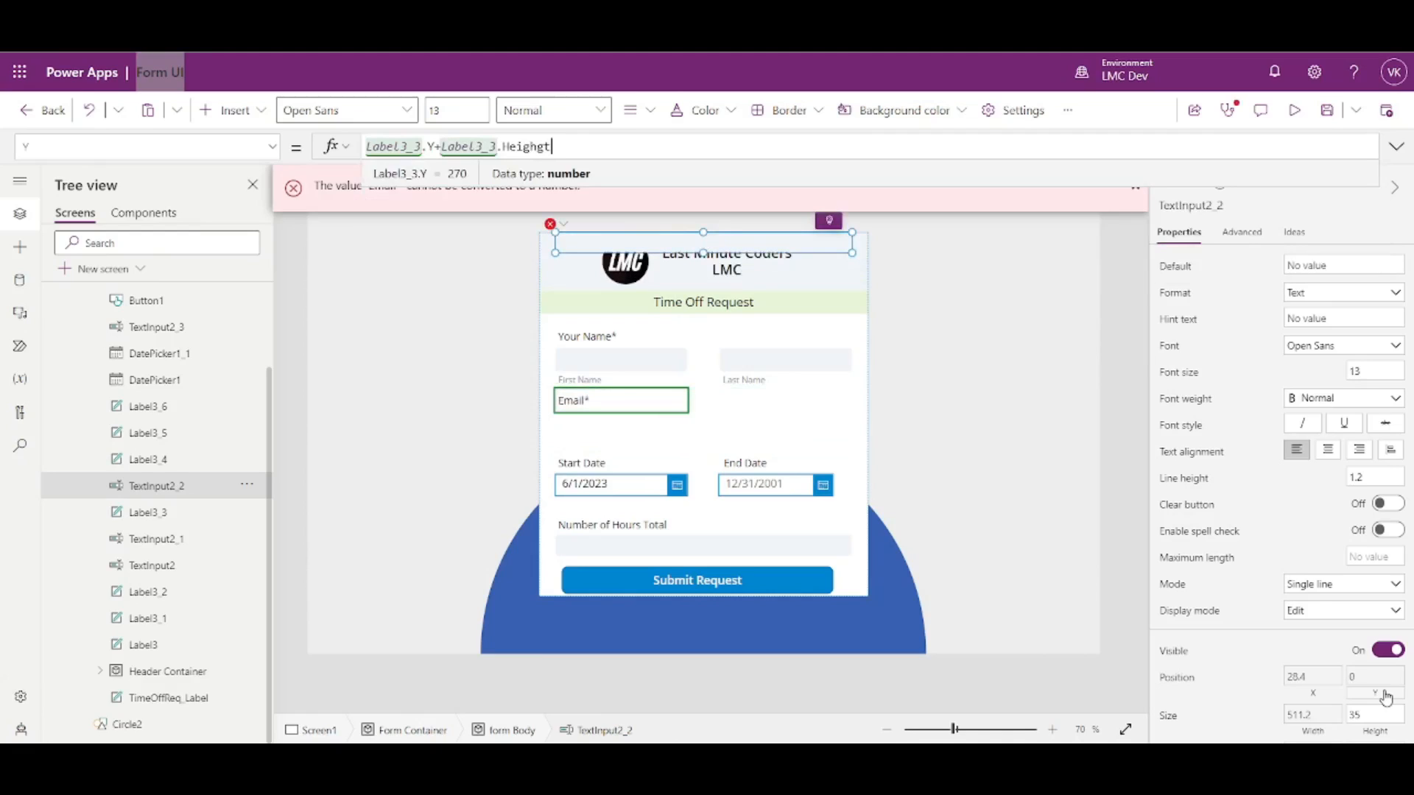
key("BackSpace")
key("BackSpace")
type("h")
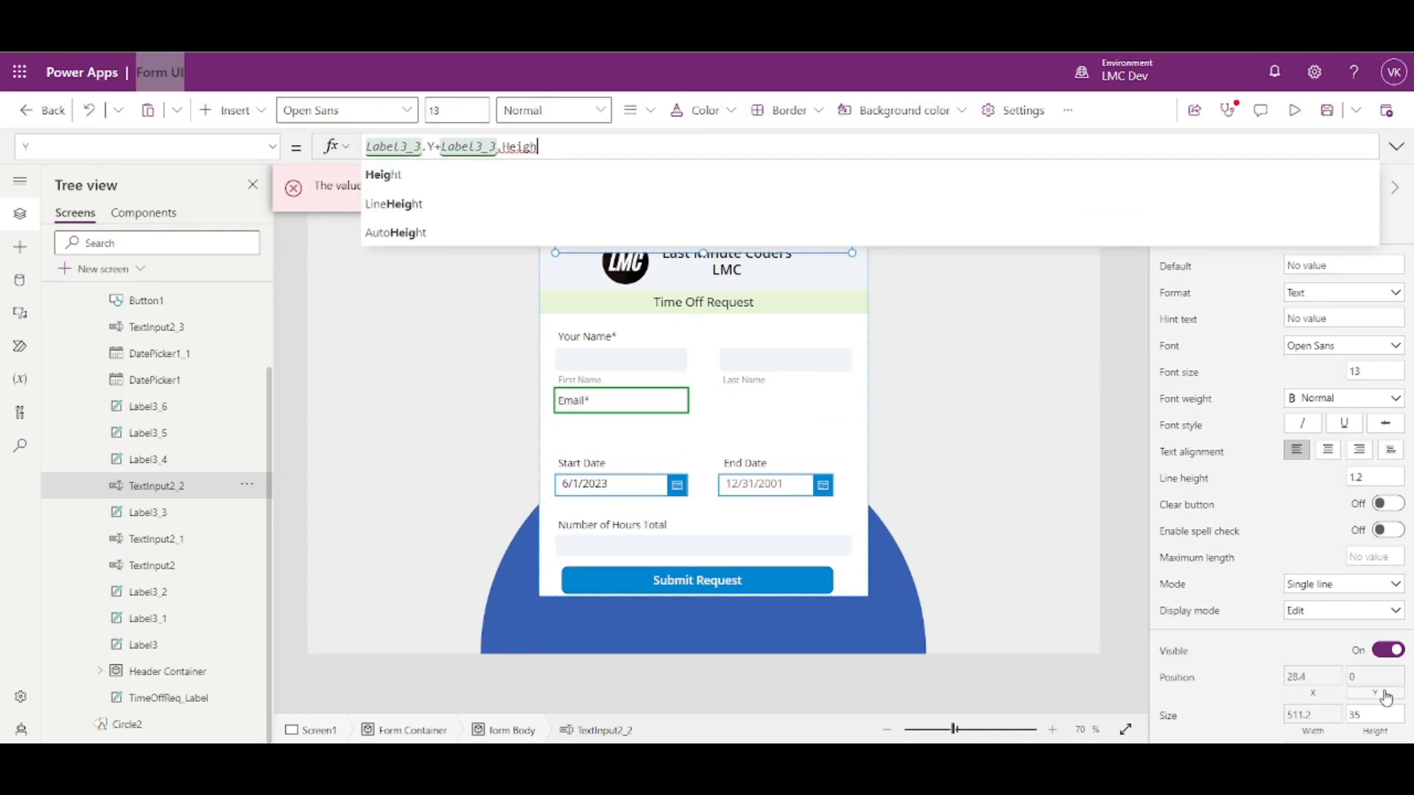
type("t")
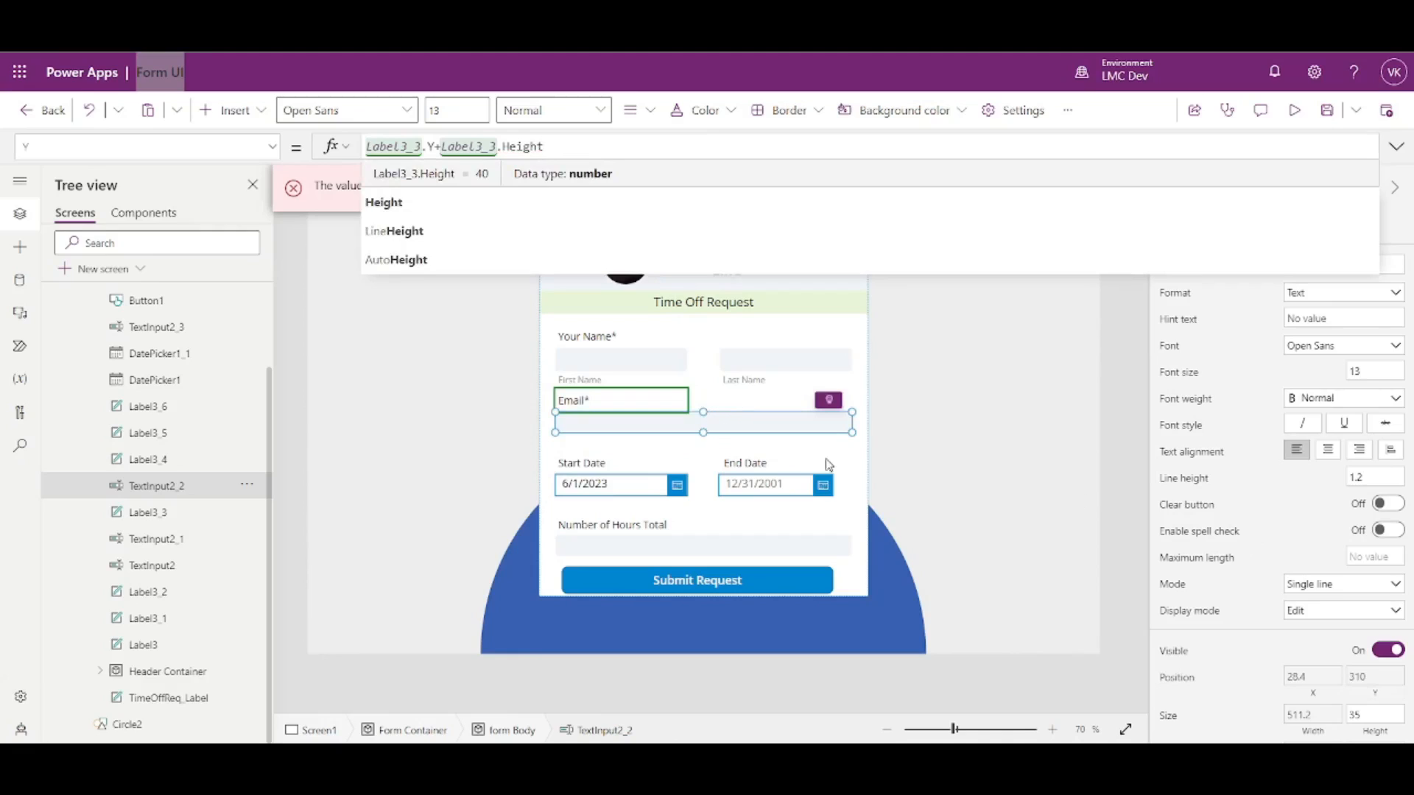
left_click(1109, 452)
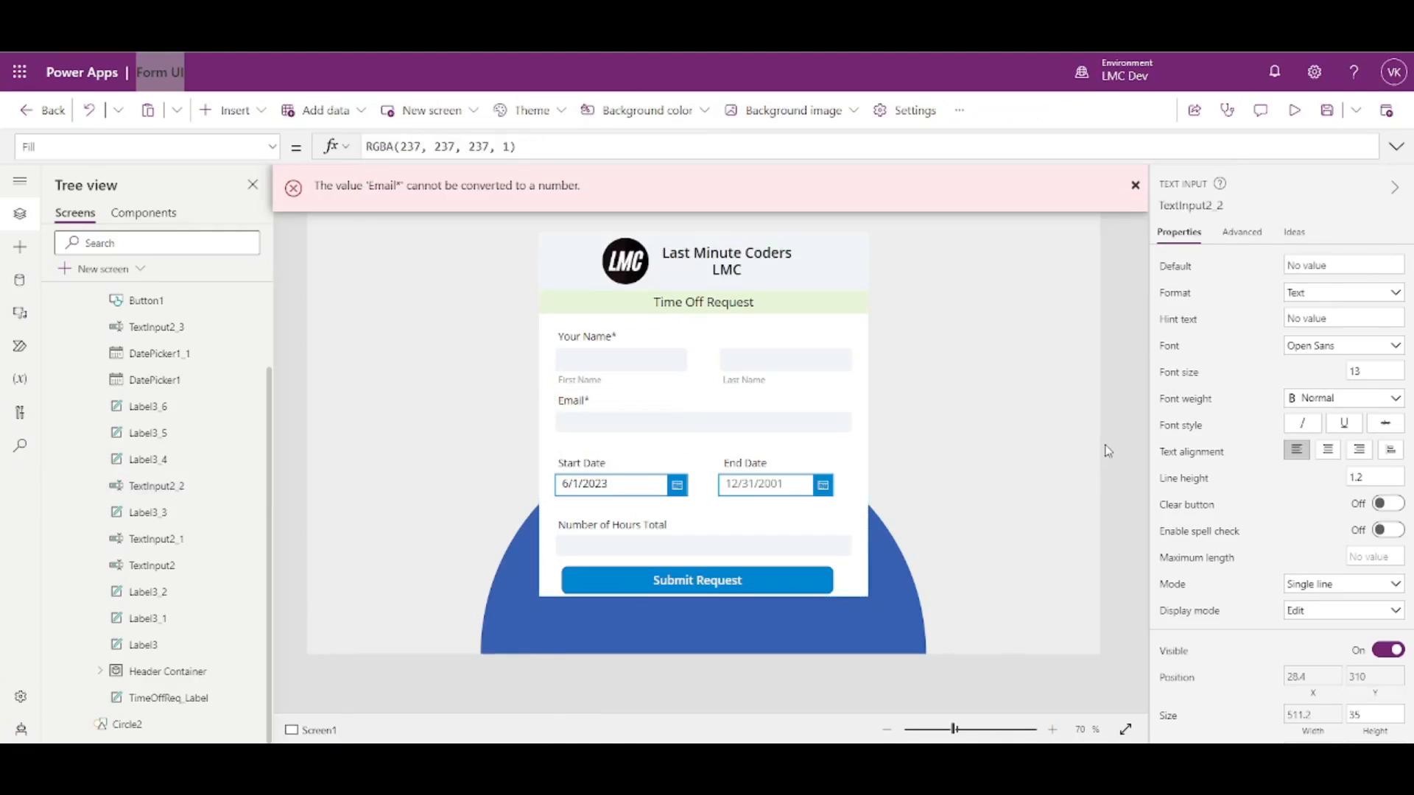
left_click(616, 427)
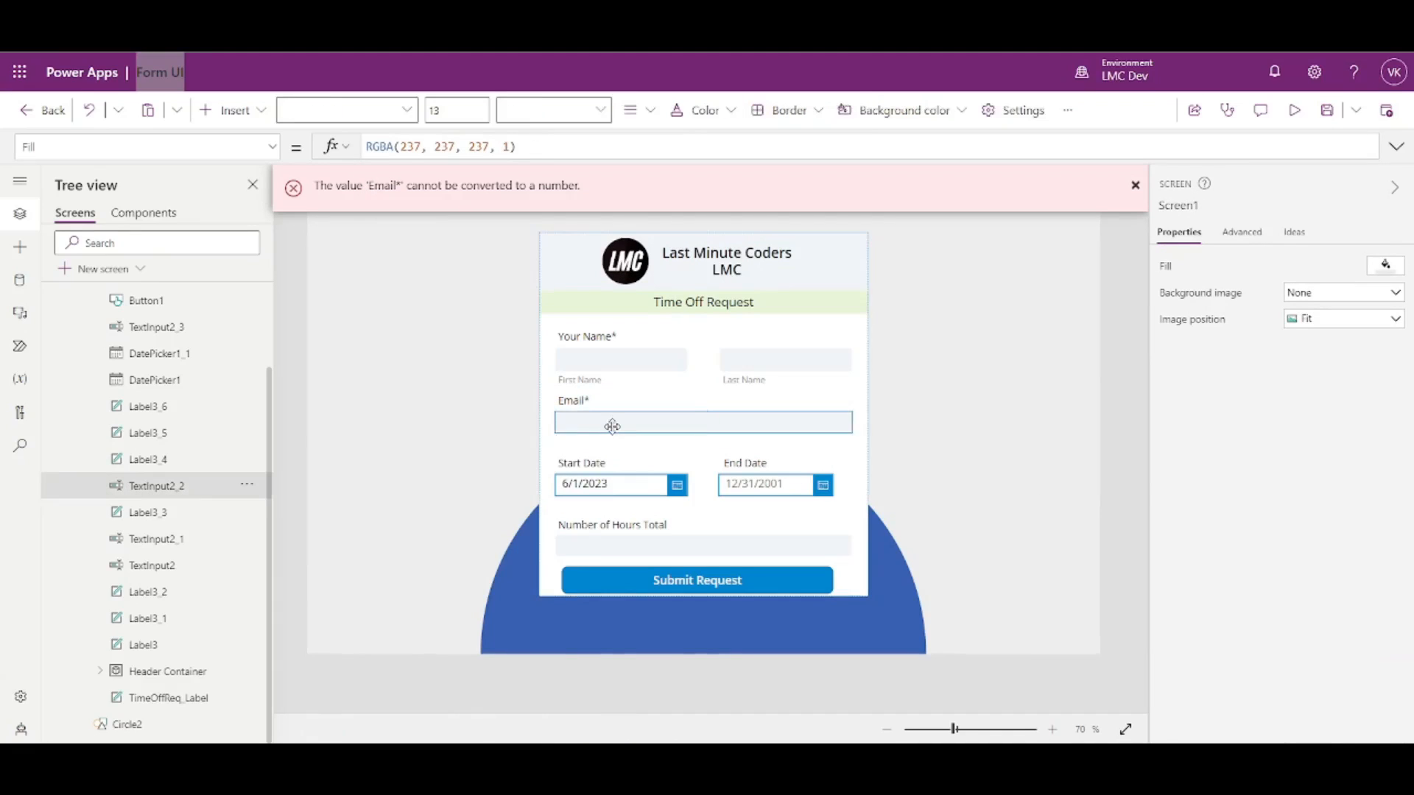
left_click(590, 468)
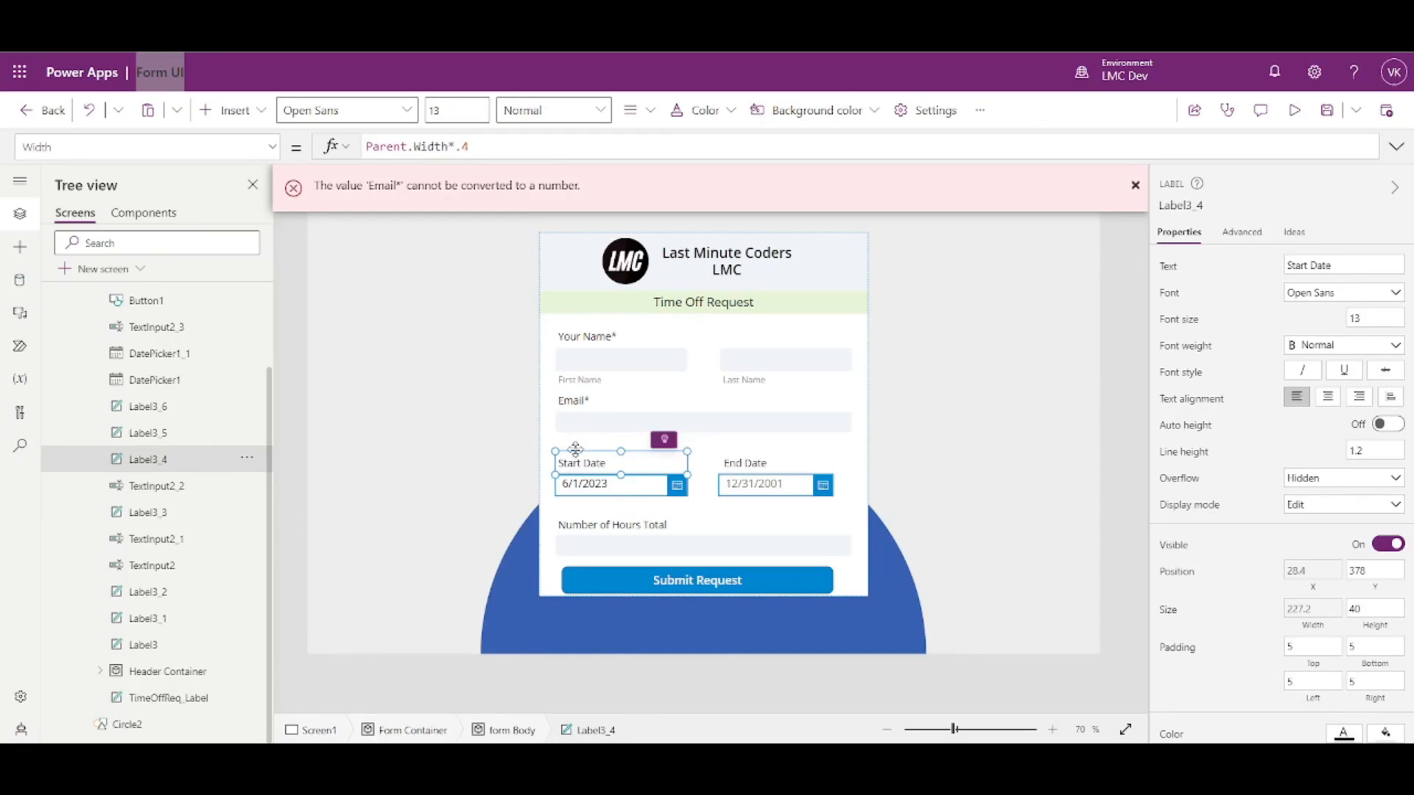
- Set both date labels' Y to TextInput2_2.Y+TextInput2_2.Height, placing them at 345 under Email
left_click(590, 424)
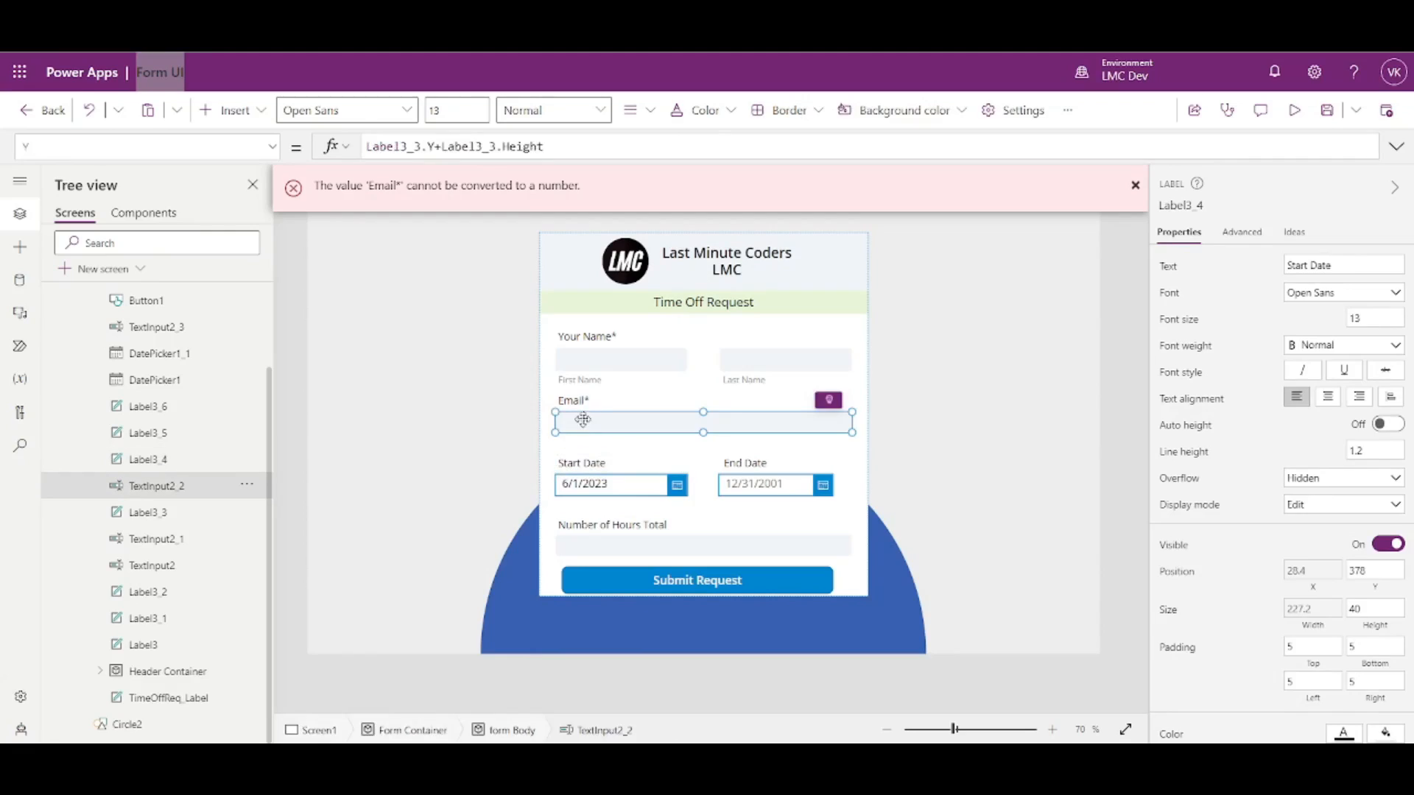
left_click(1191, 205)
key("ctrl+c")
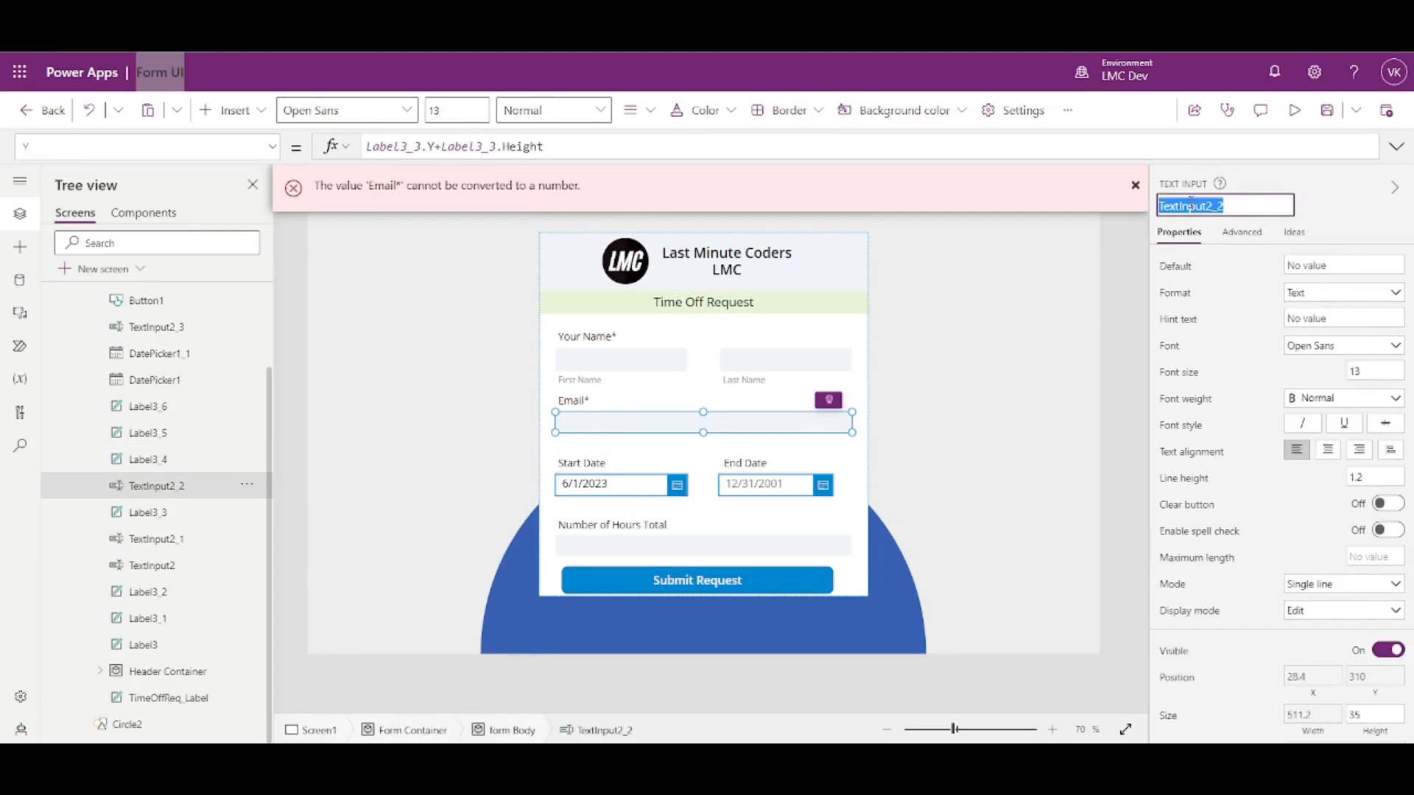
left_click(598, 464)
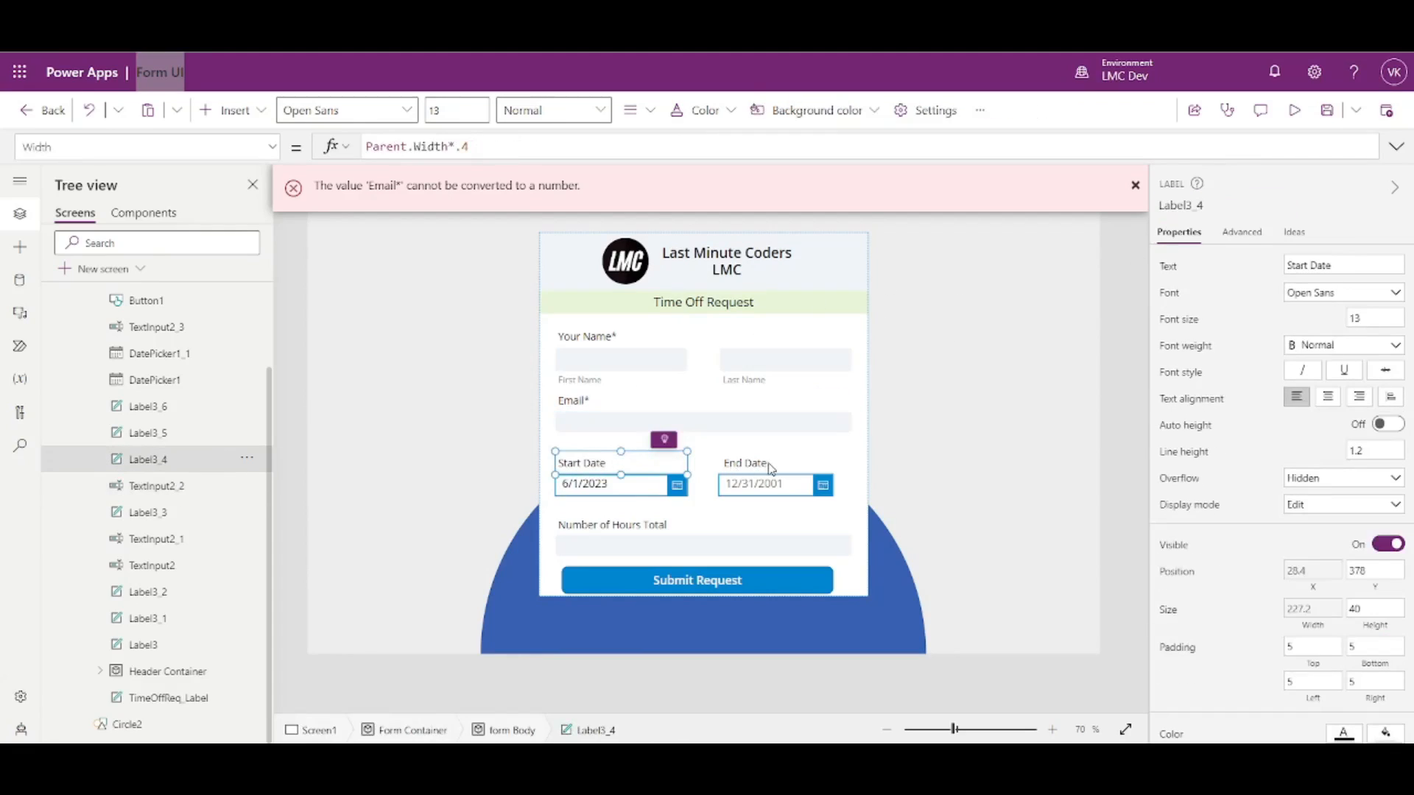
left_click(768, 462, "shift")
left_click(1377, 594)
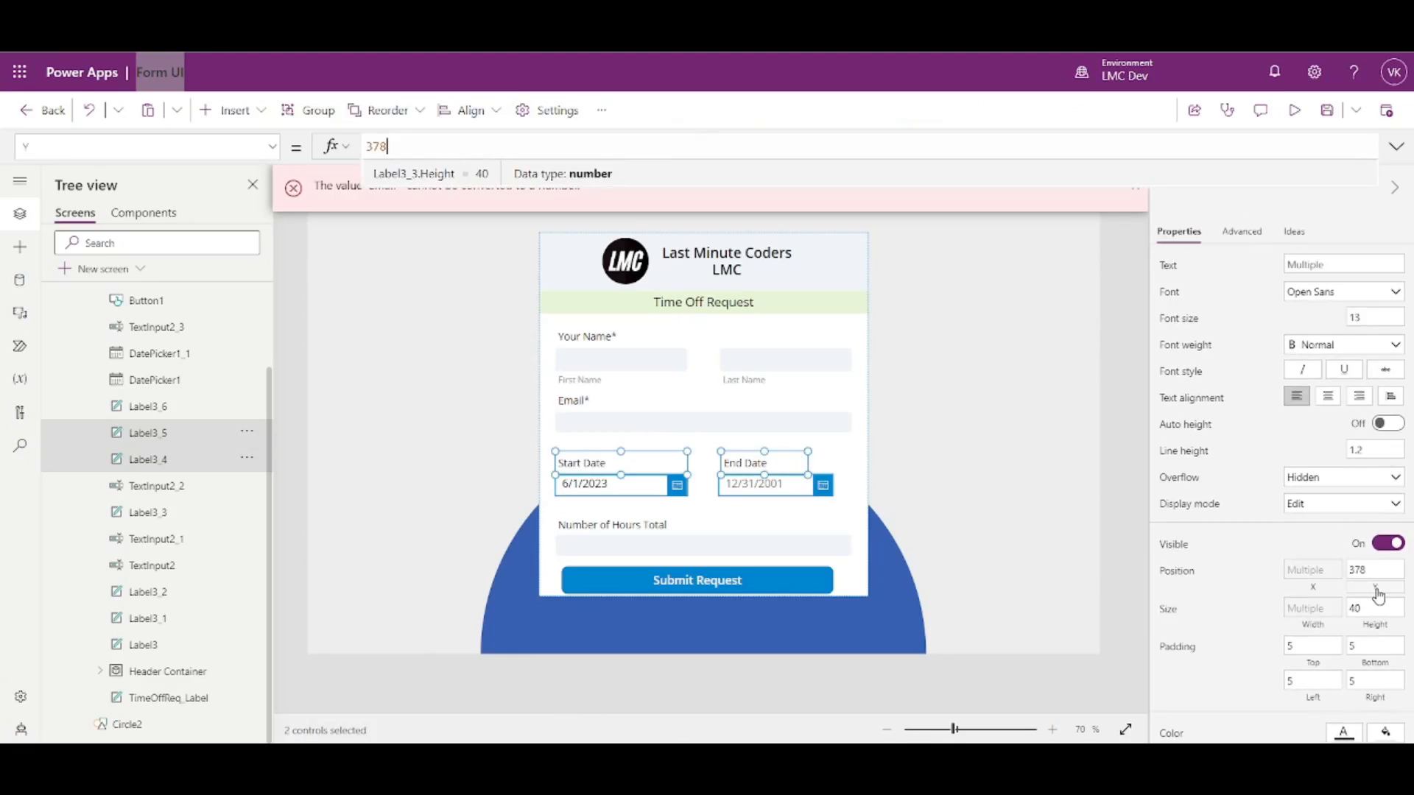
key("ctrl+v")
type(".Y+")
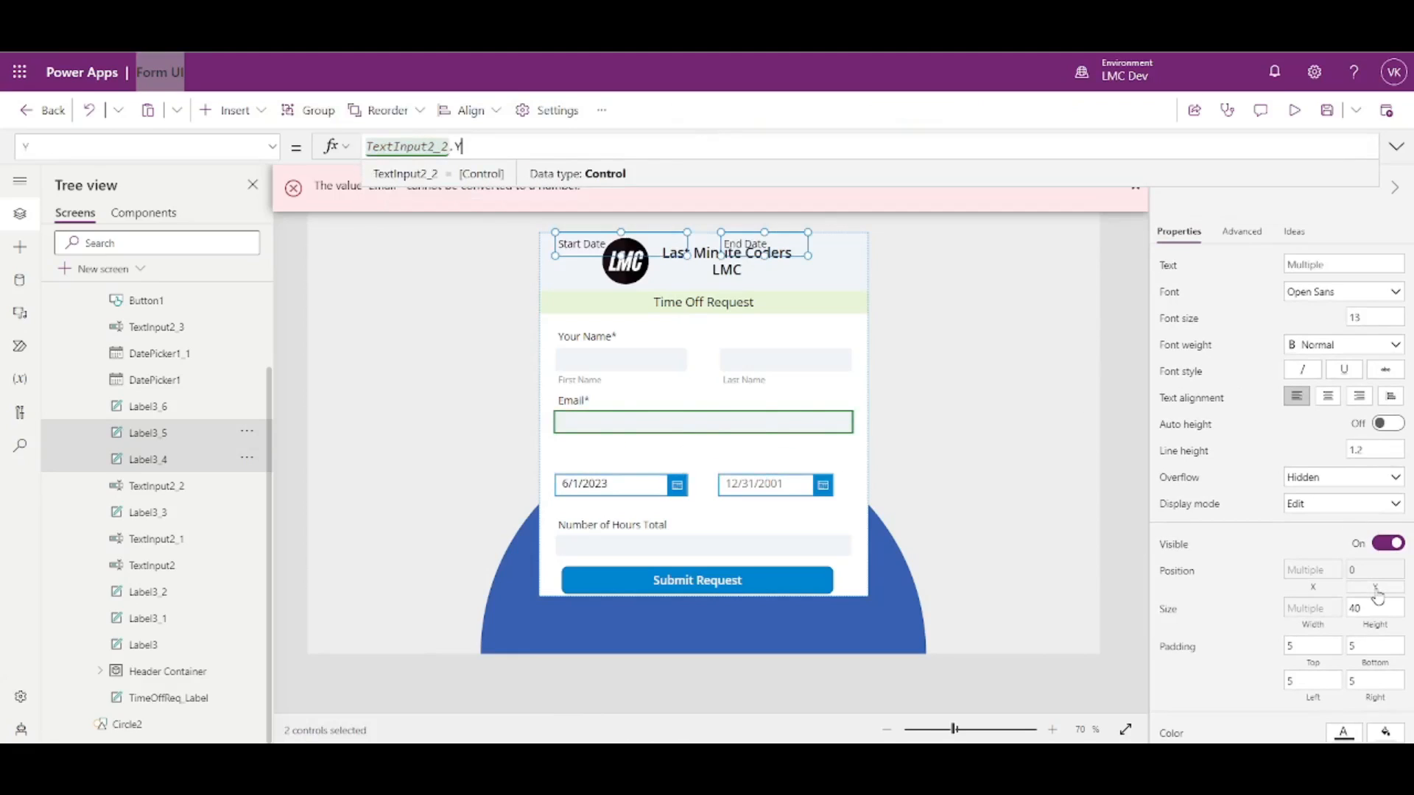
key("ctrl+v")
type(".HE")
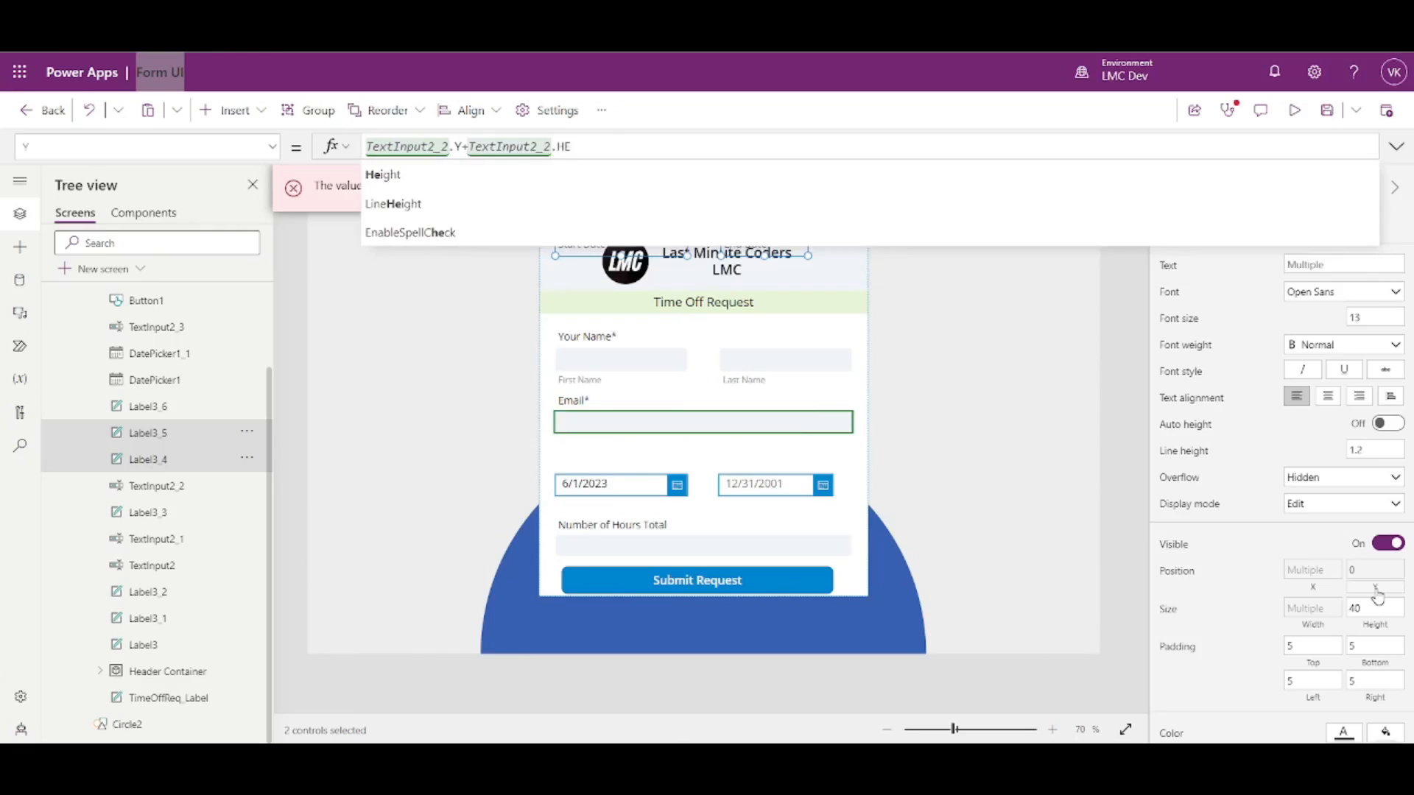
key("Tab")
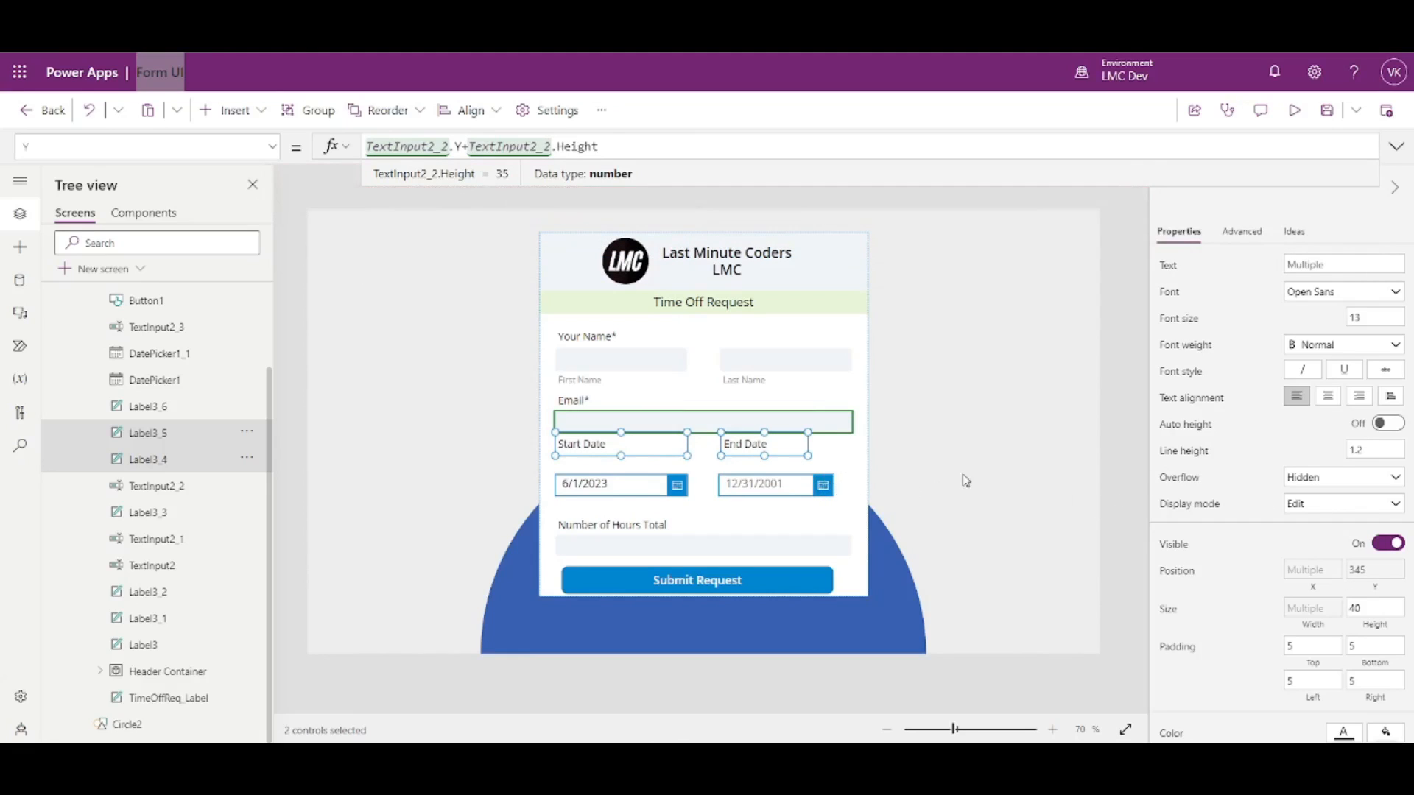
left_click(1130, 488)
- Set the End Date label's width to Parent.Width*.4
left_click(784, 450)
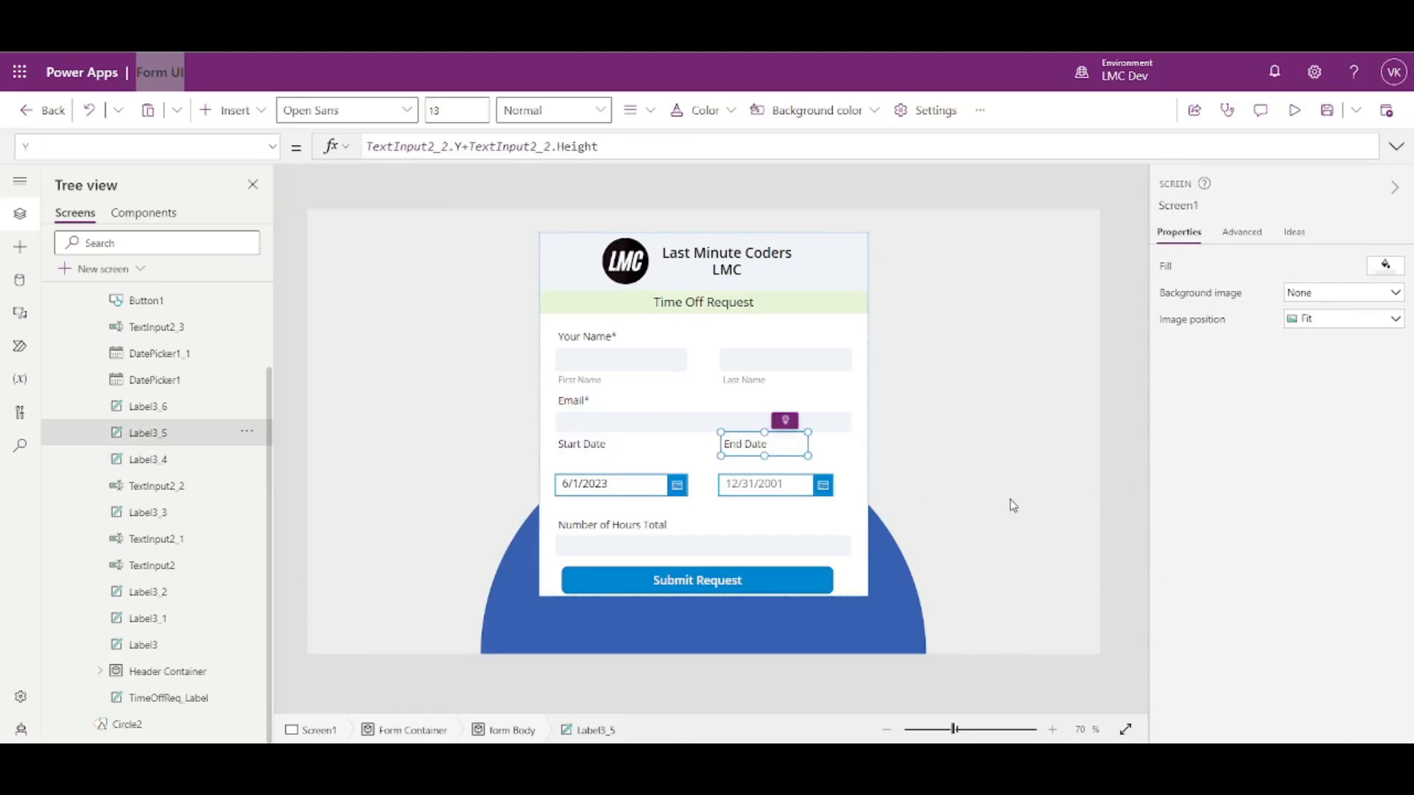
left_click(1310, 629)
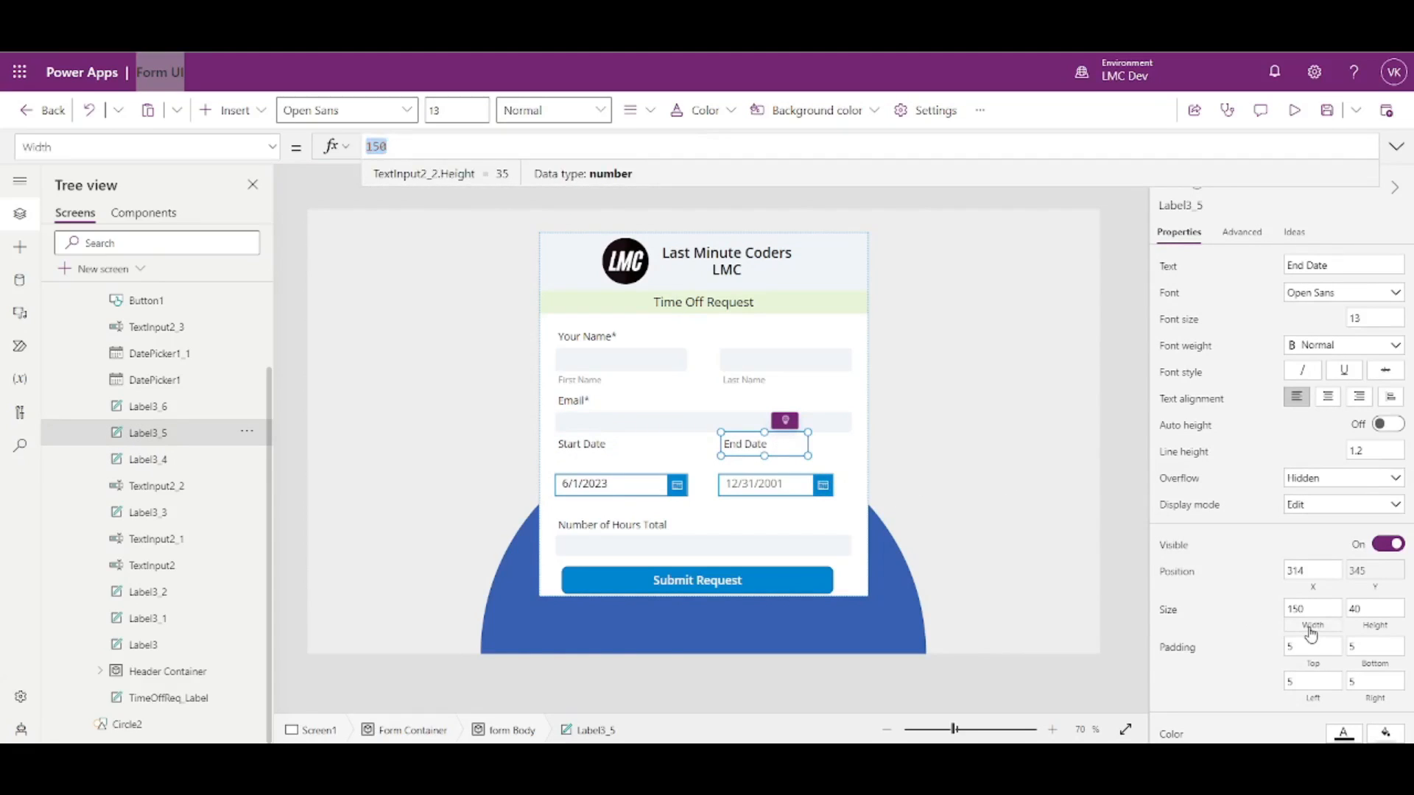
type("Parent.Width*.4")
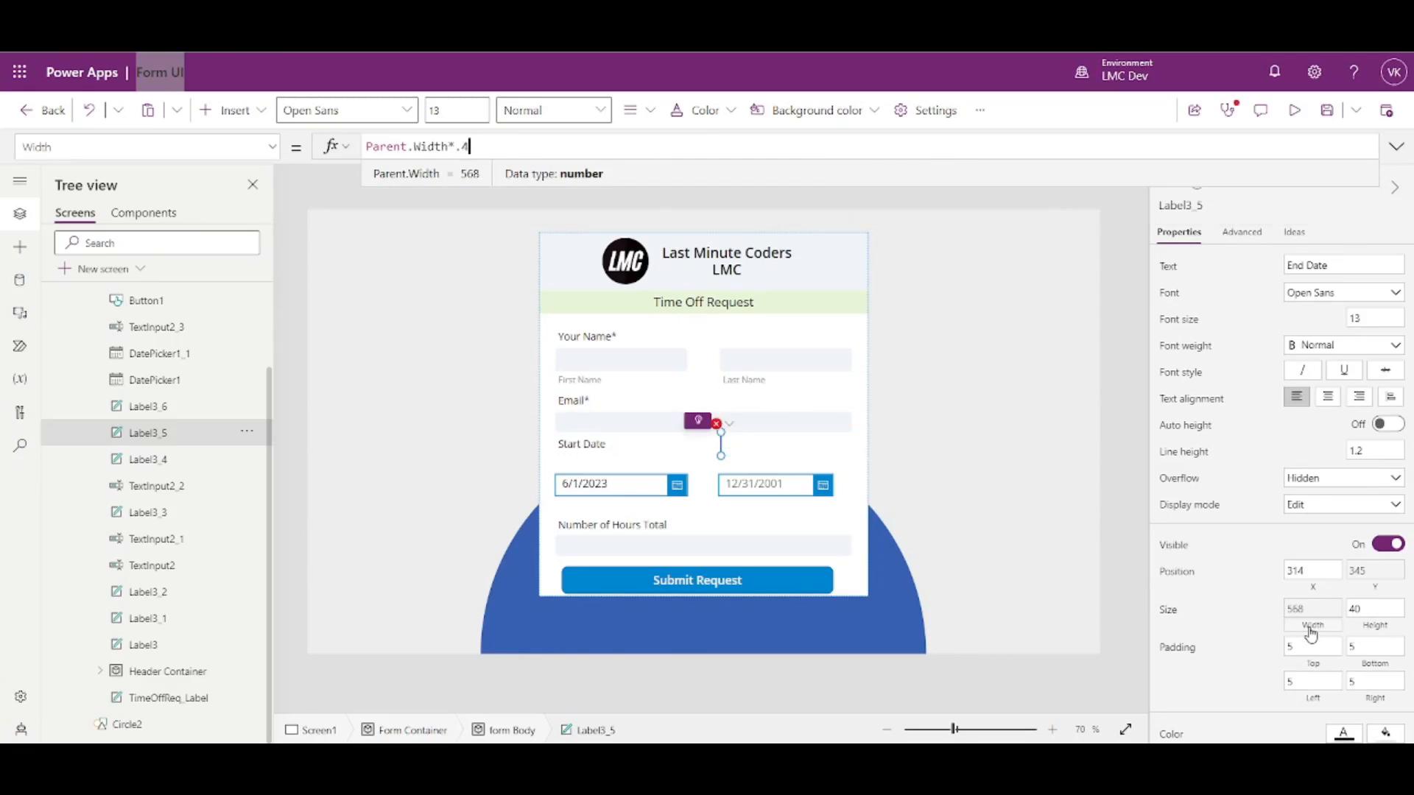
left_click(590, 441)
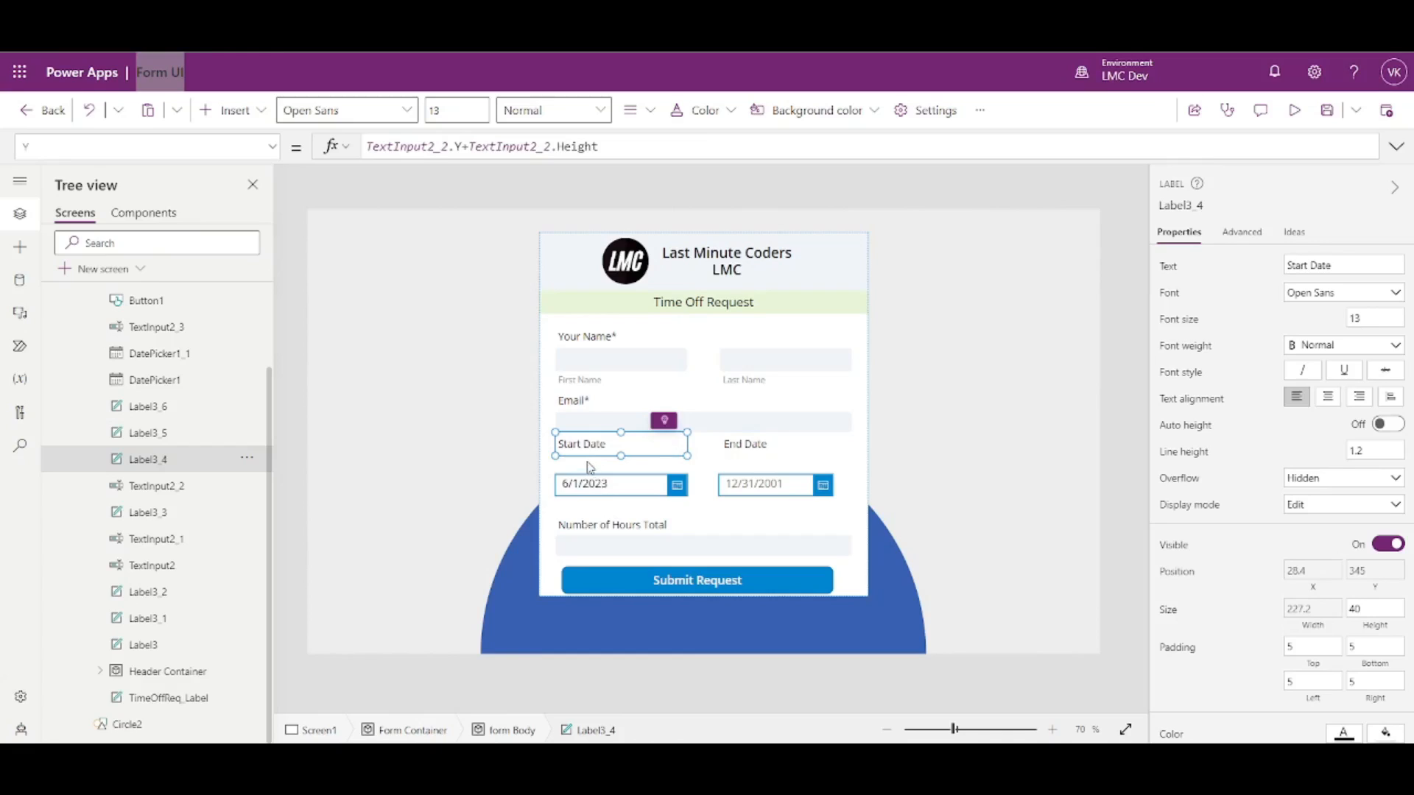
left_click(1174, 205)
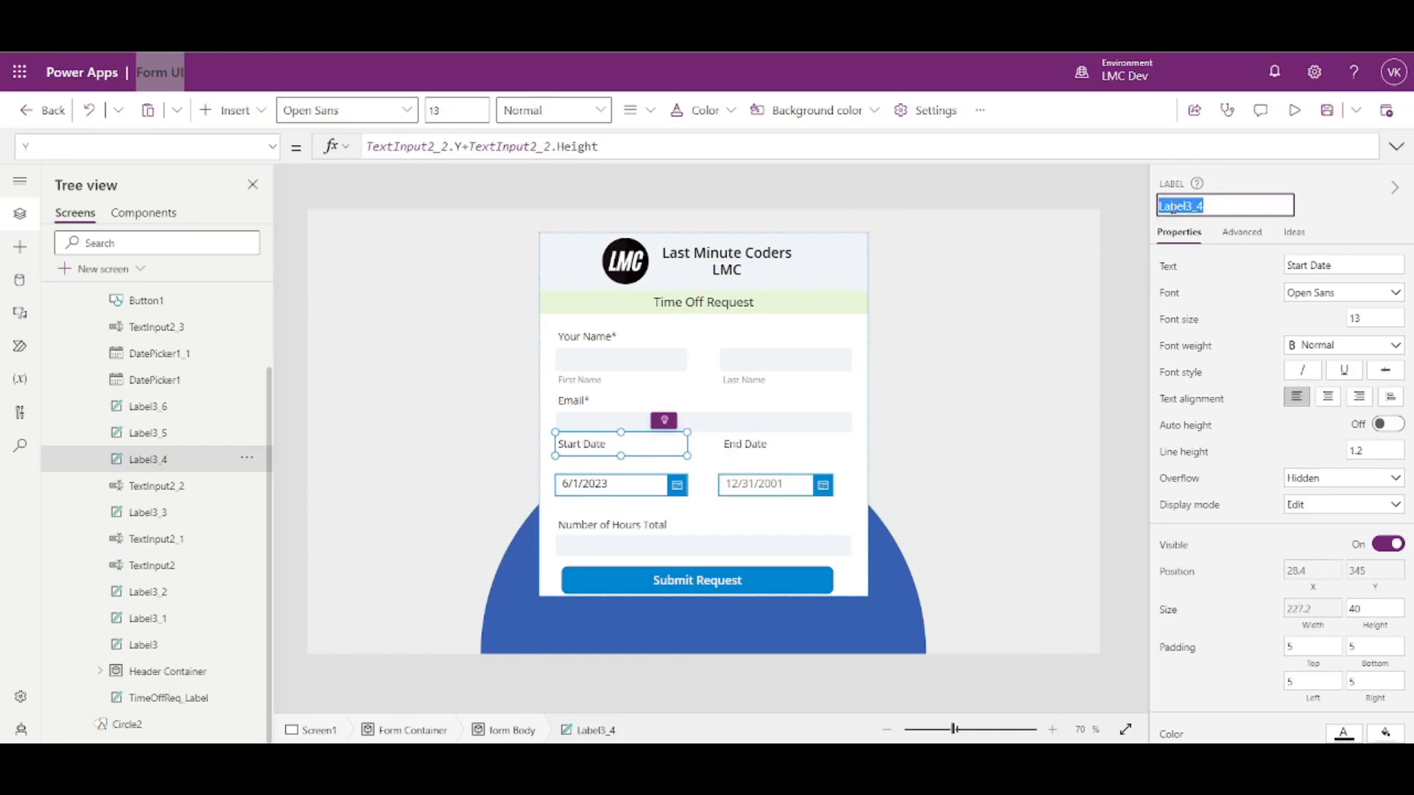
- Set both date pickers' Y to Label3_4.Y+Label3_4.Height, placing them at 385 under the date labels
left_click(625, 487)
left_click(749, 484, "shift")
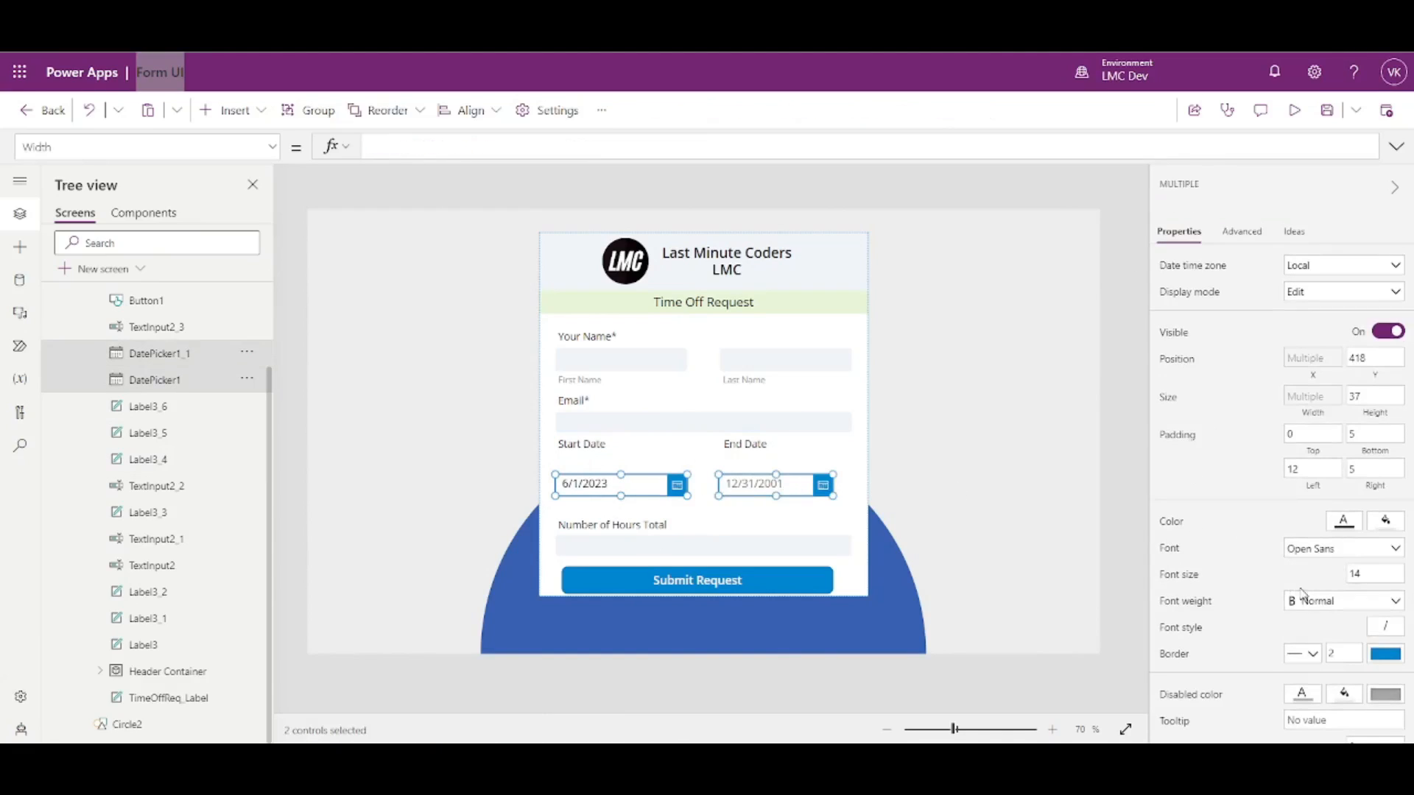
left_click(1369, 379)
type("Label3_4")
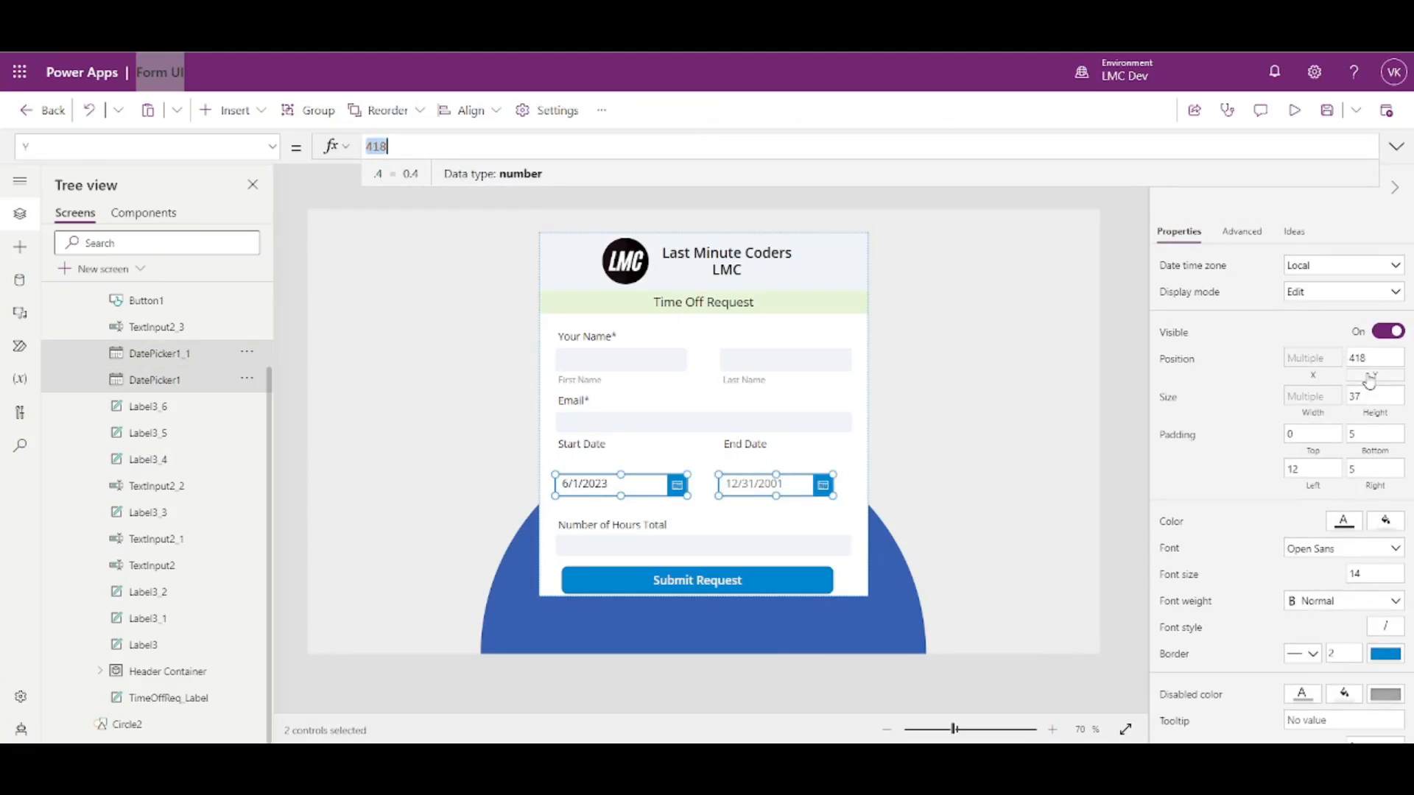
type(".Y")
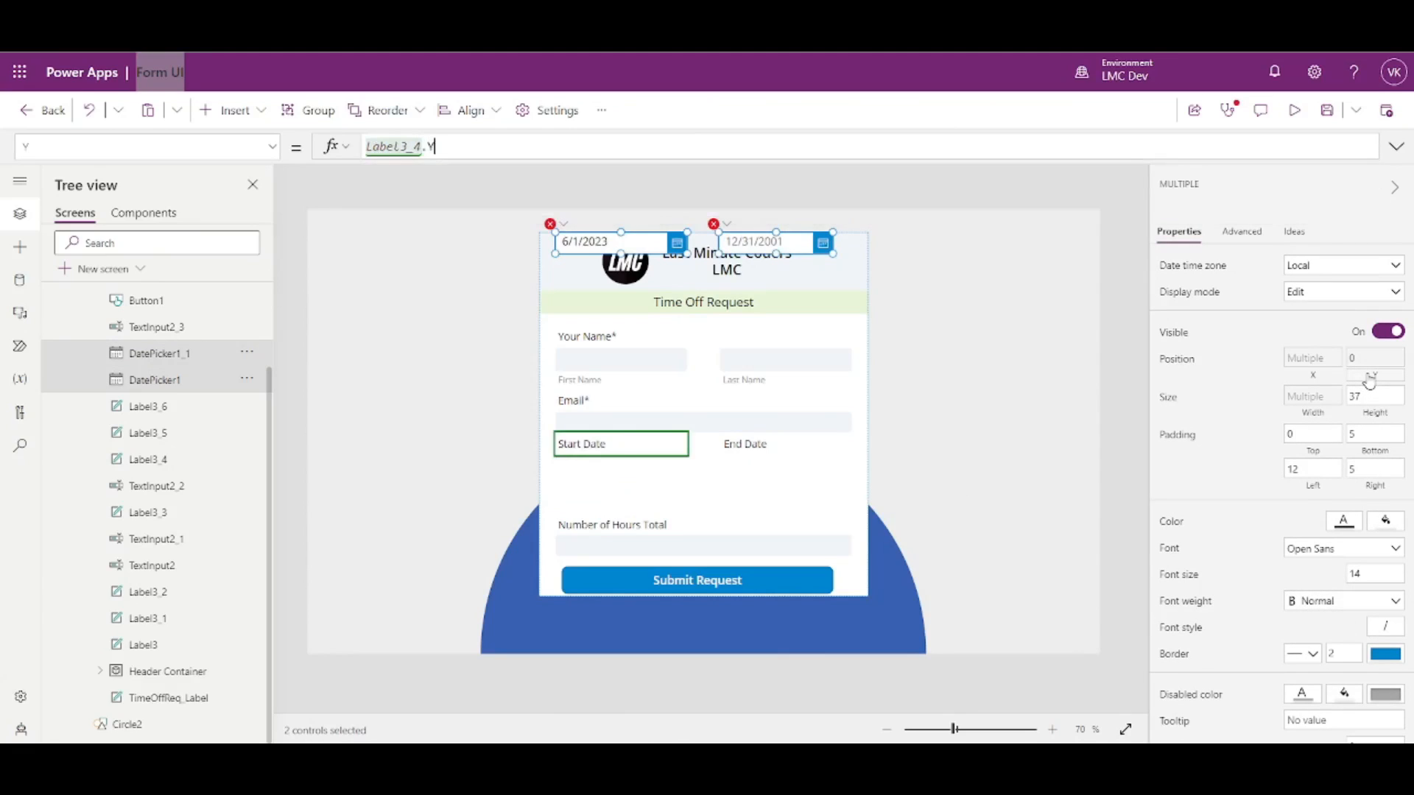
type("+Label3_4.Height-Self")
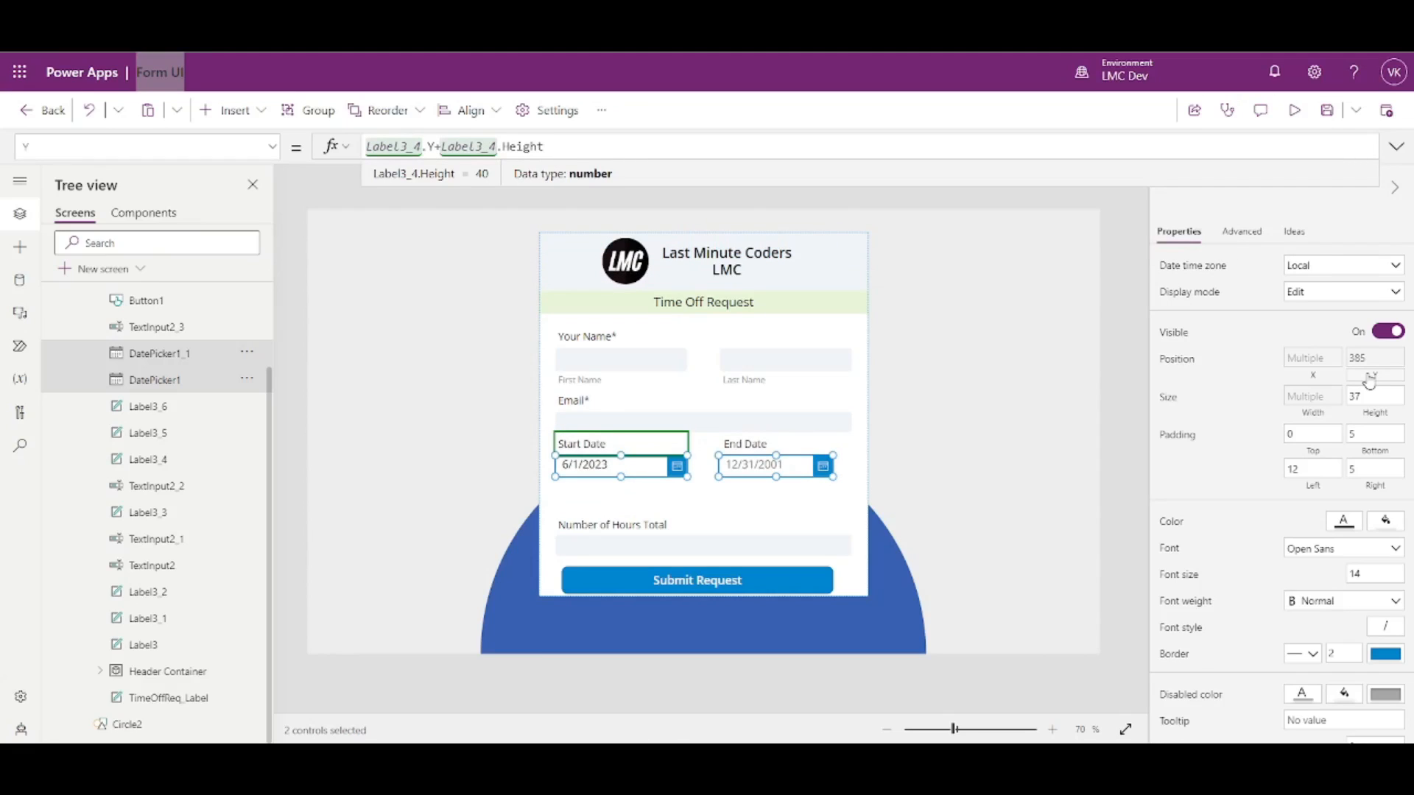
left_click(648, 494)
left_click(632, 468)
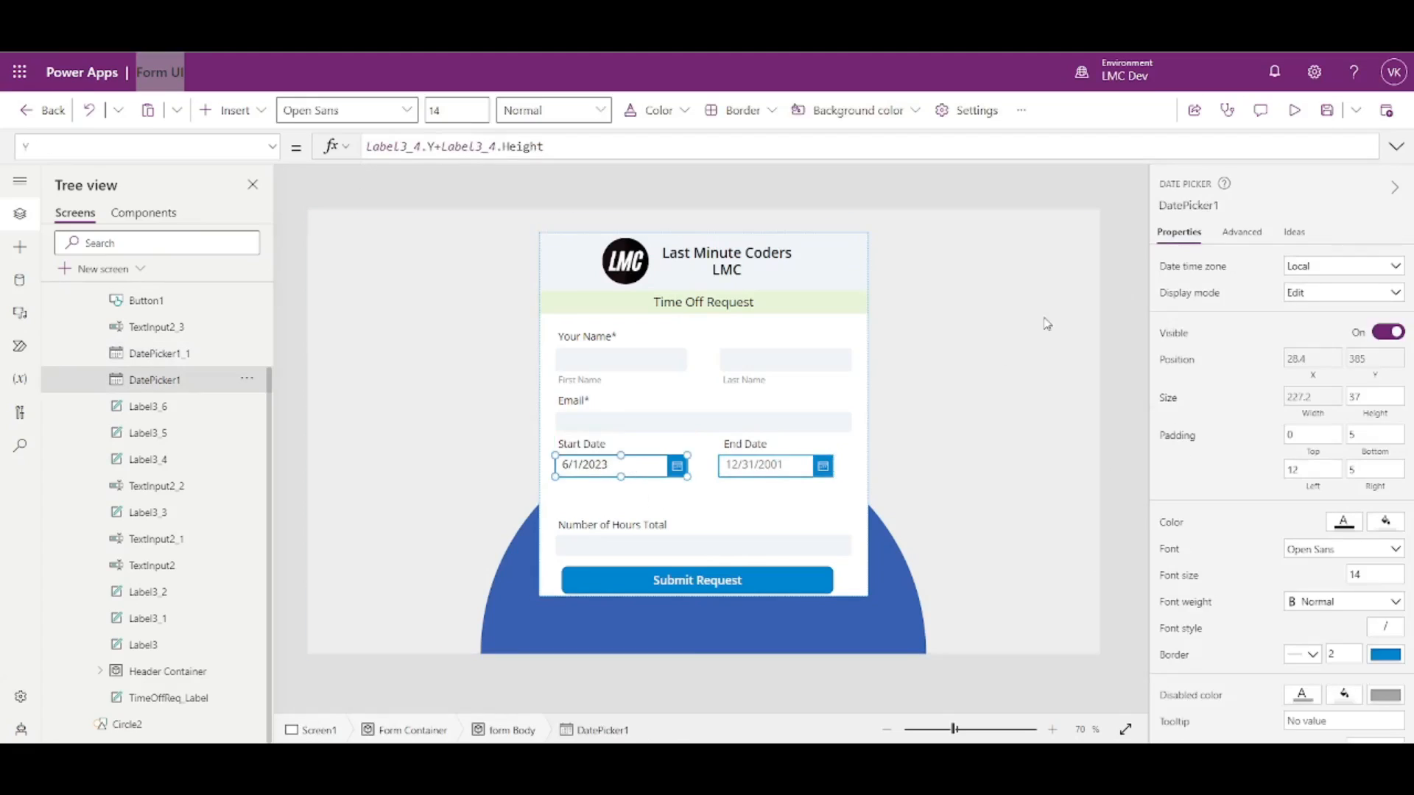
left_click(1188, 206)
- Set the Number of Hours Total label's Y to DatePicker1.Y+DatePicker1.Height, placing it at 422
left_click(624, 526)
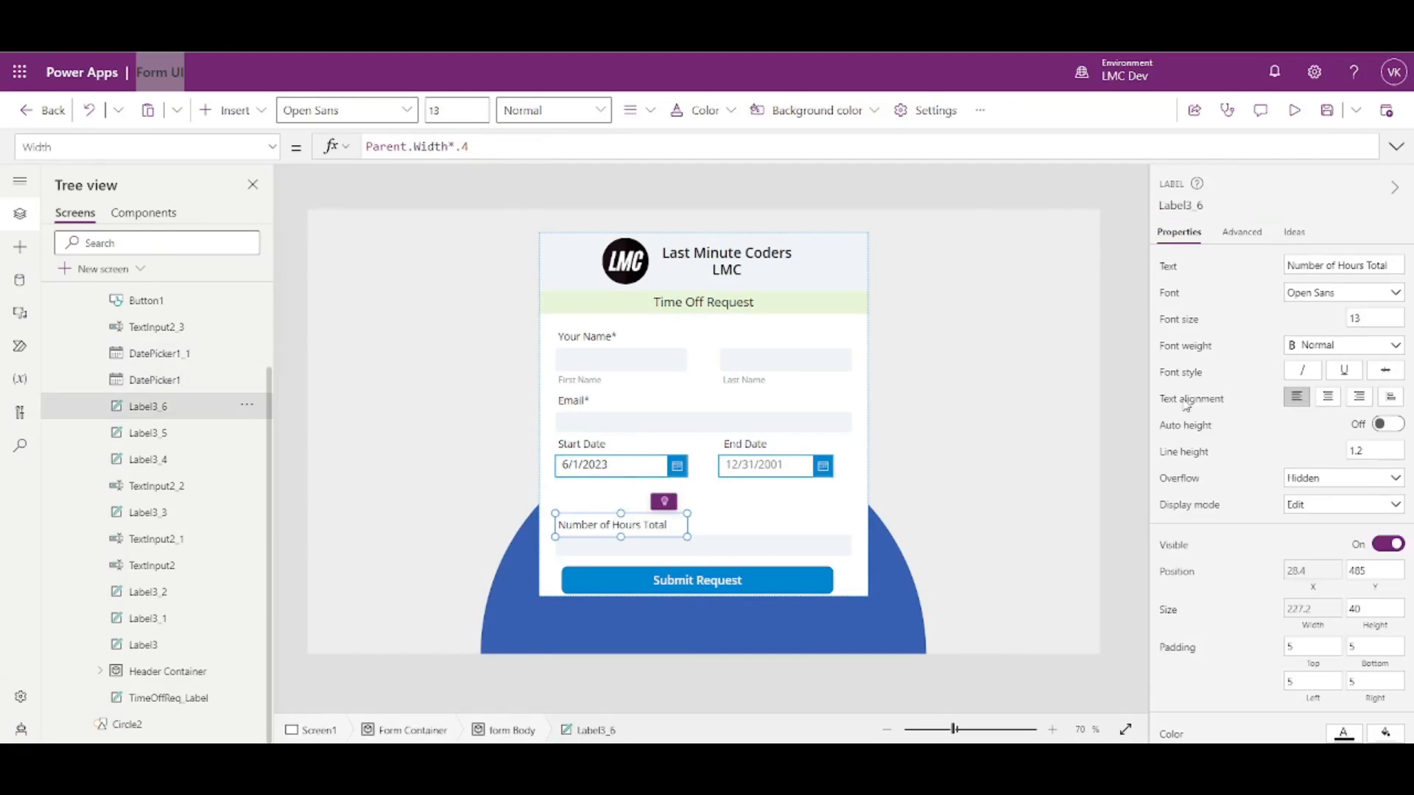
left_click(1373, 581)
key("BackSpace")
key("BackSpace")
key("BackSpace")
type("DatePicker1.Y")
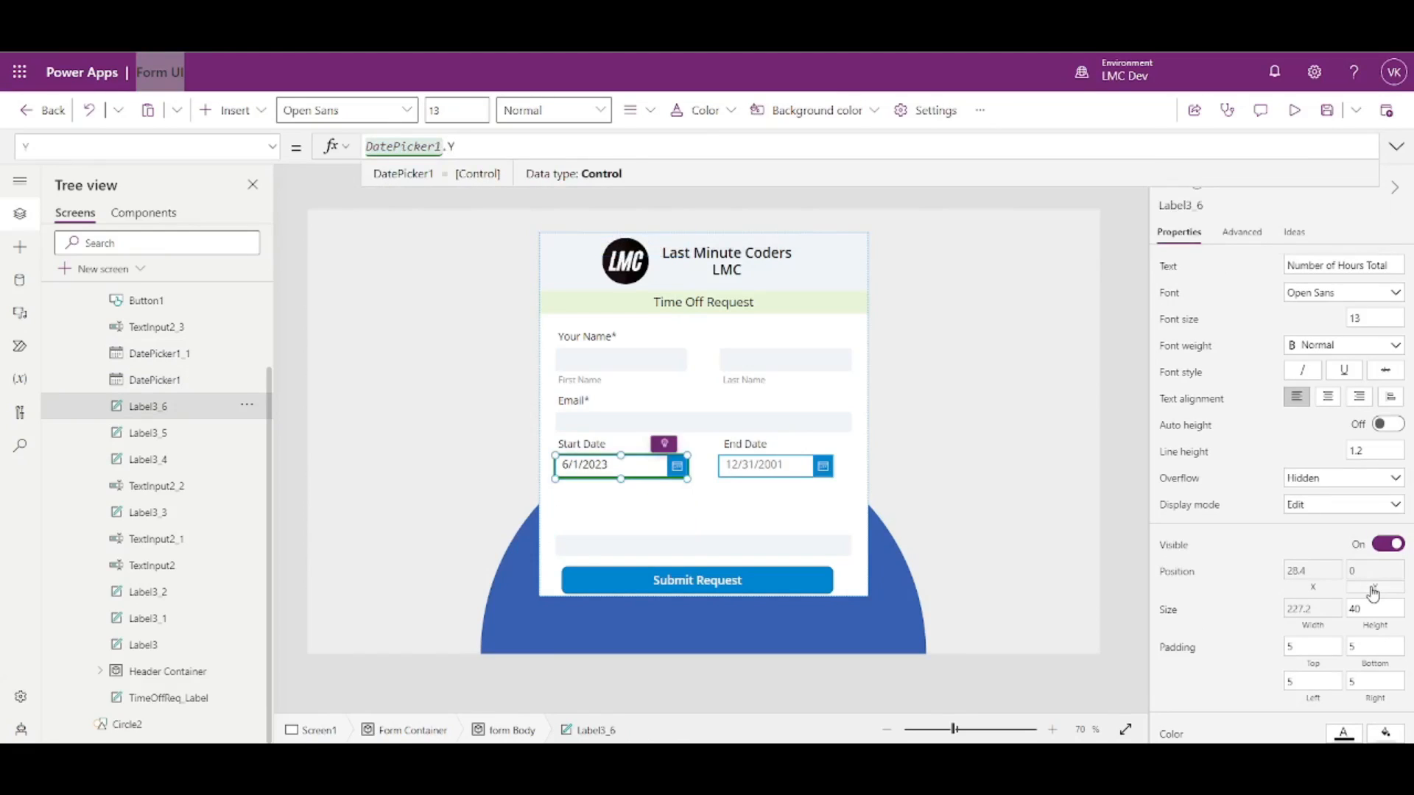
type("+DatePicker1.Height")
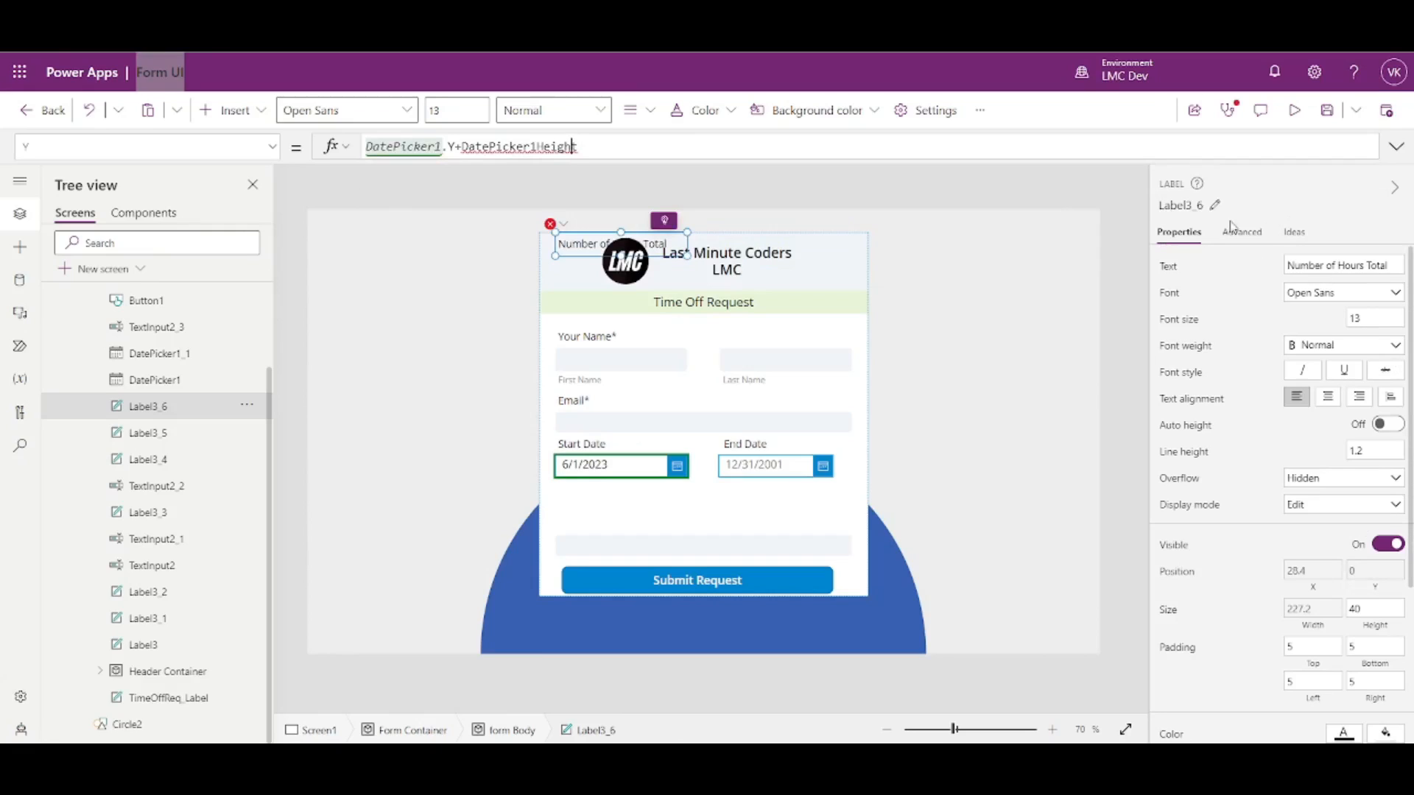
left_click(537, 147)
type(".")
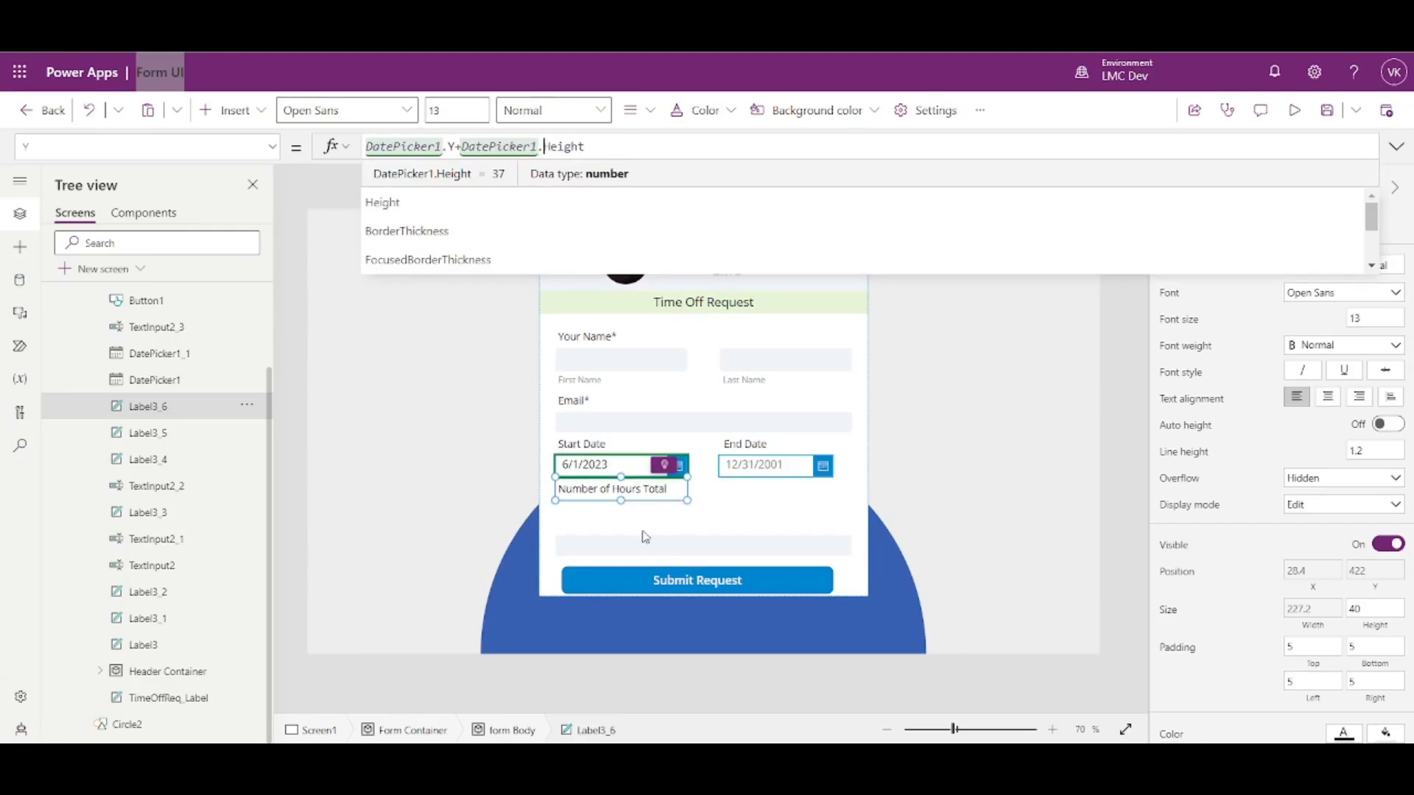
left_click(1097, 464)
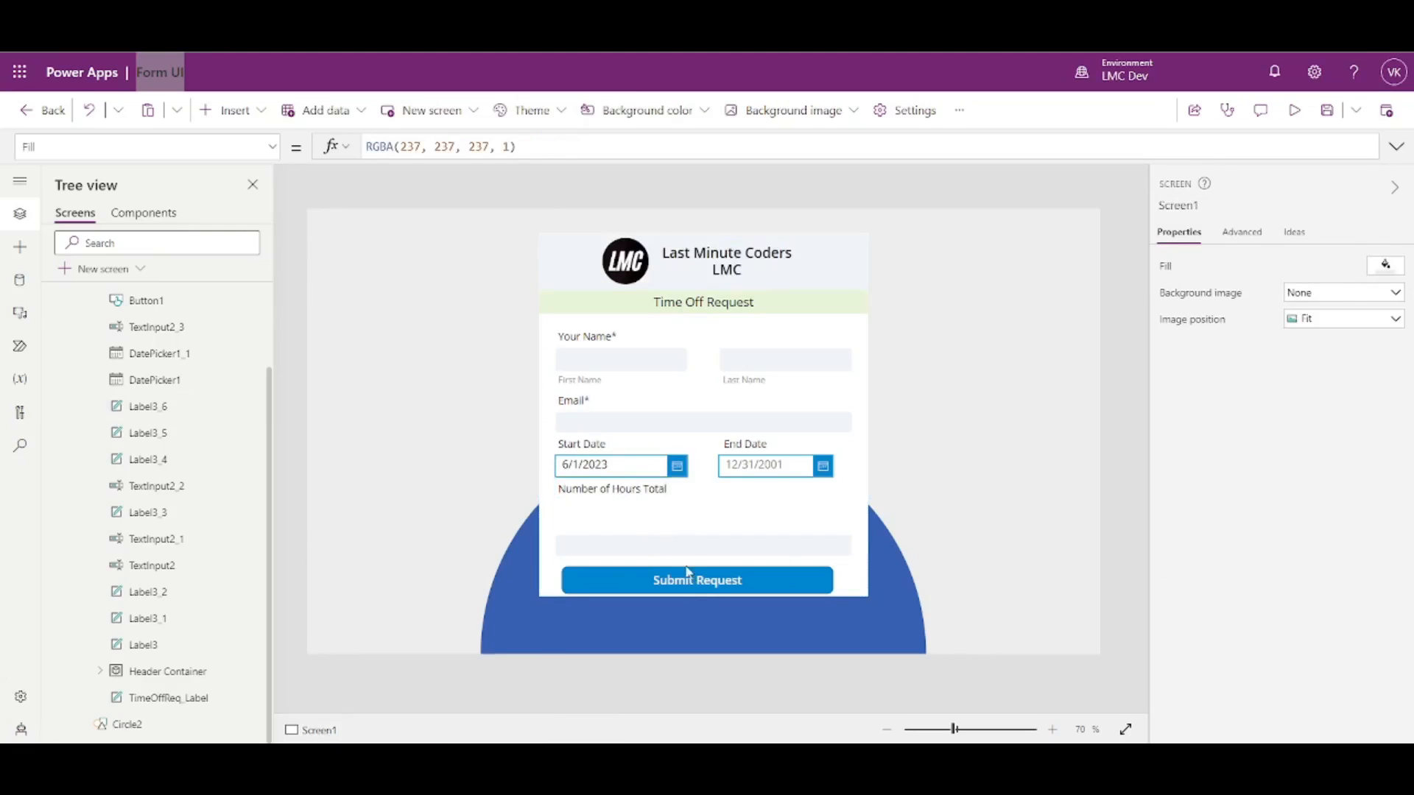
left_click(696, 546)
left_click(634, 489)
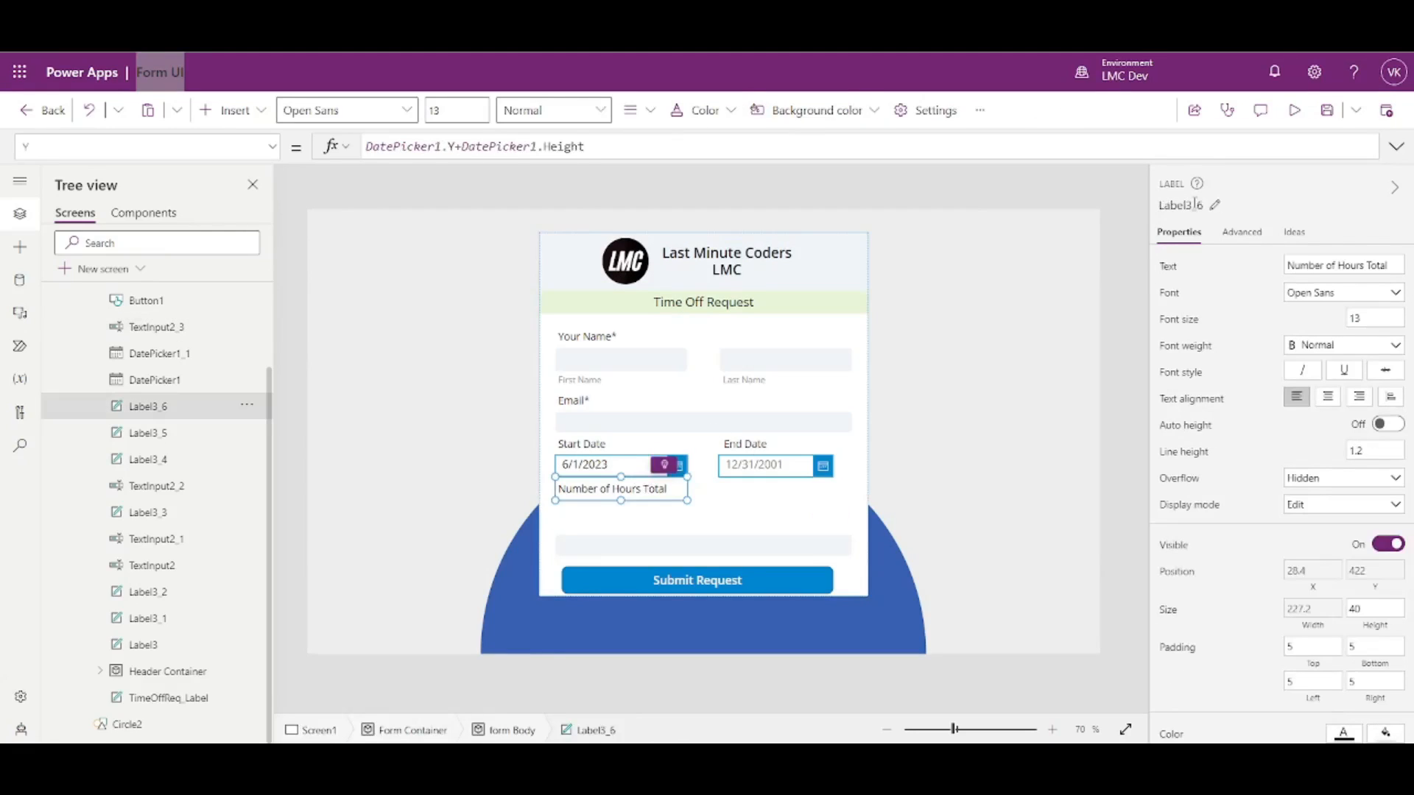
left_click(1194, 204)
- Set the hours input's Y to Label3_6.Y+Label3_6.Height so it sits at 462 under its label
left_click(679, 552)
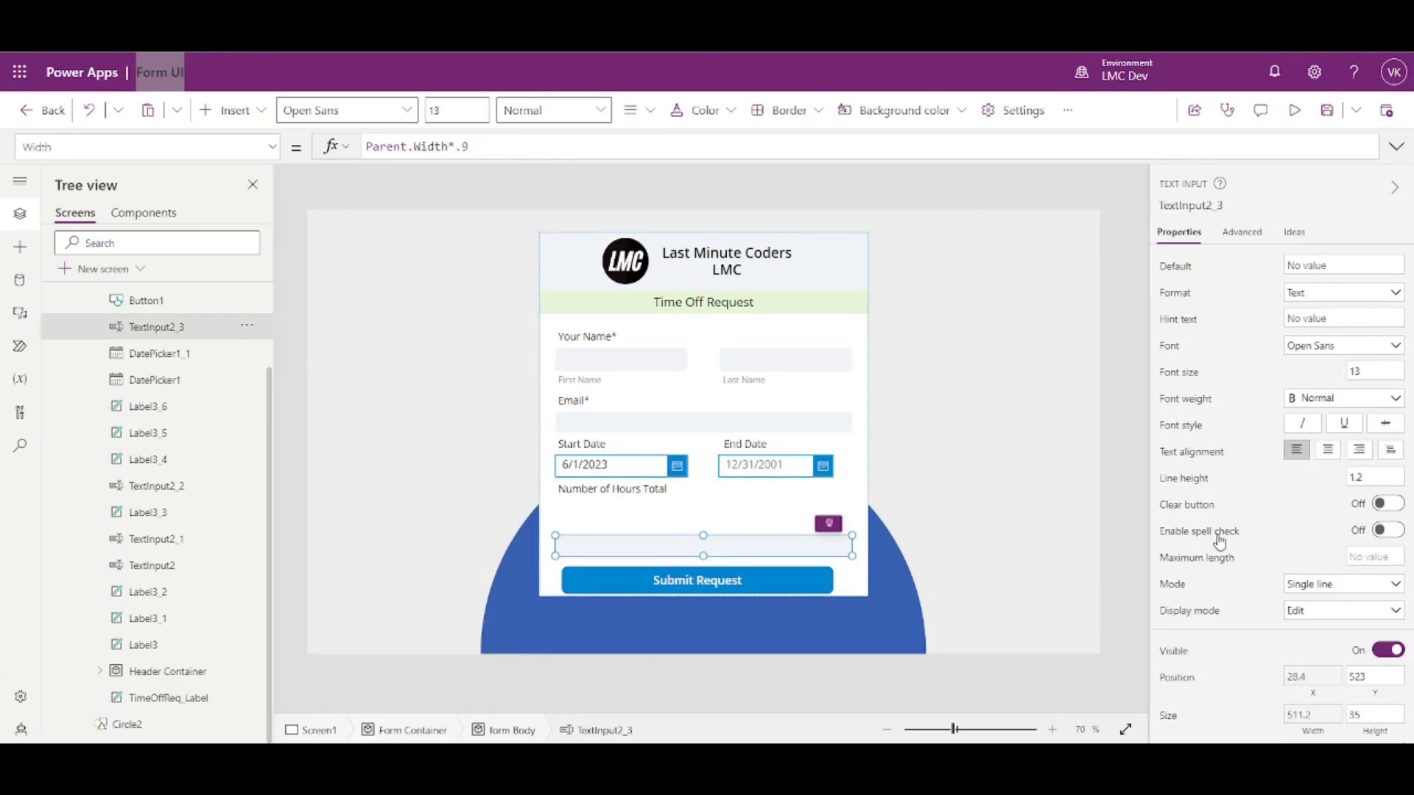
key("ctrl+a")
type("Label3_6")
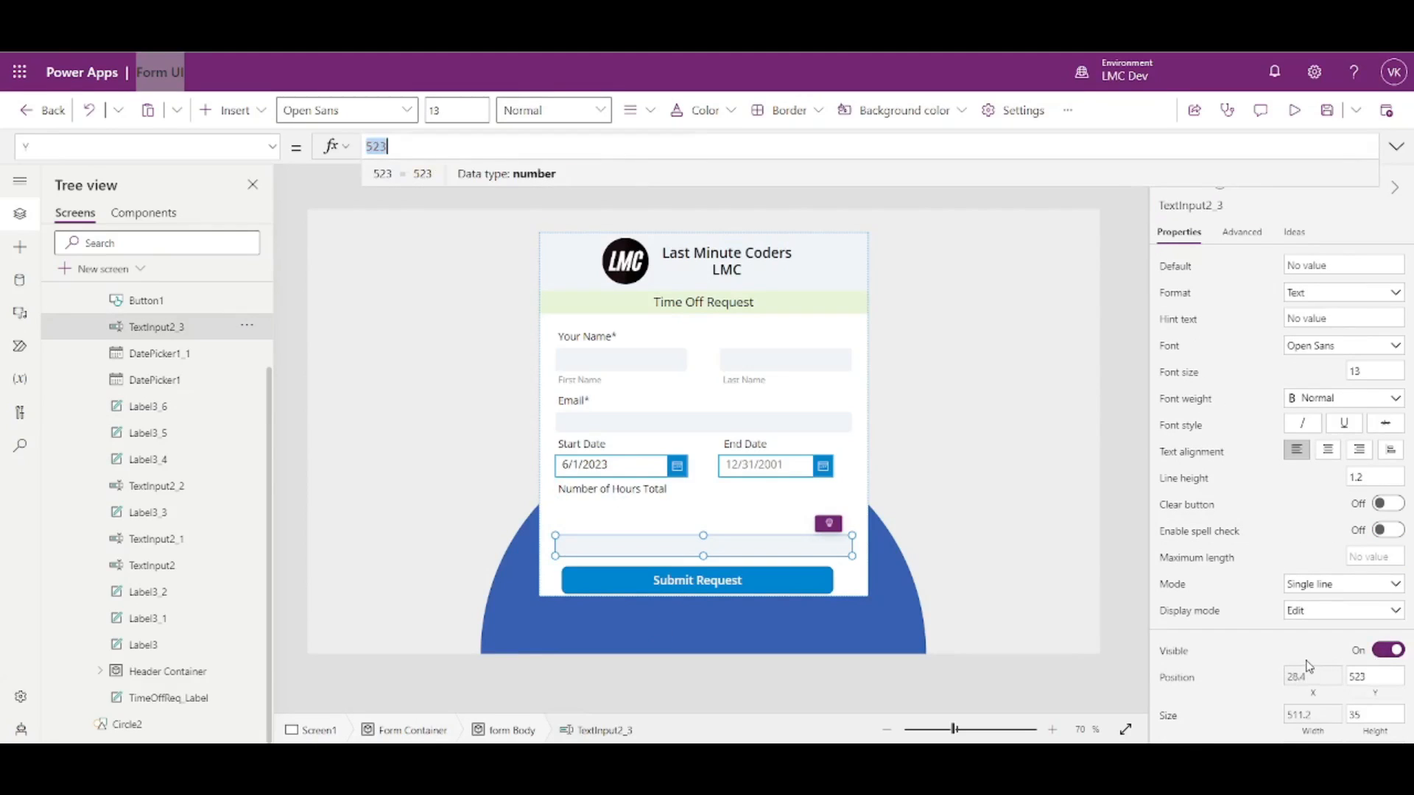
type(".Y+Label3_6.H")
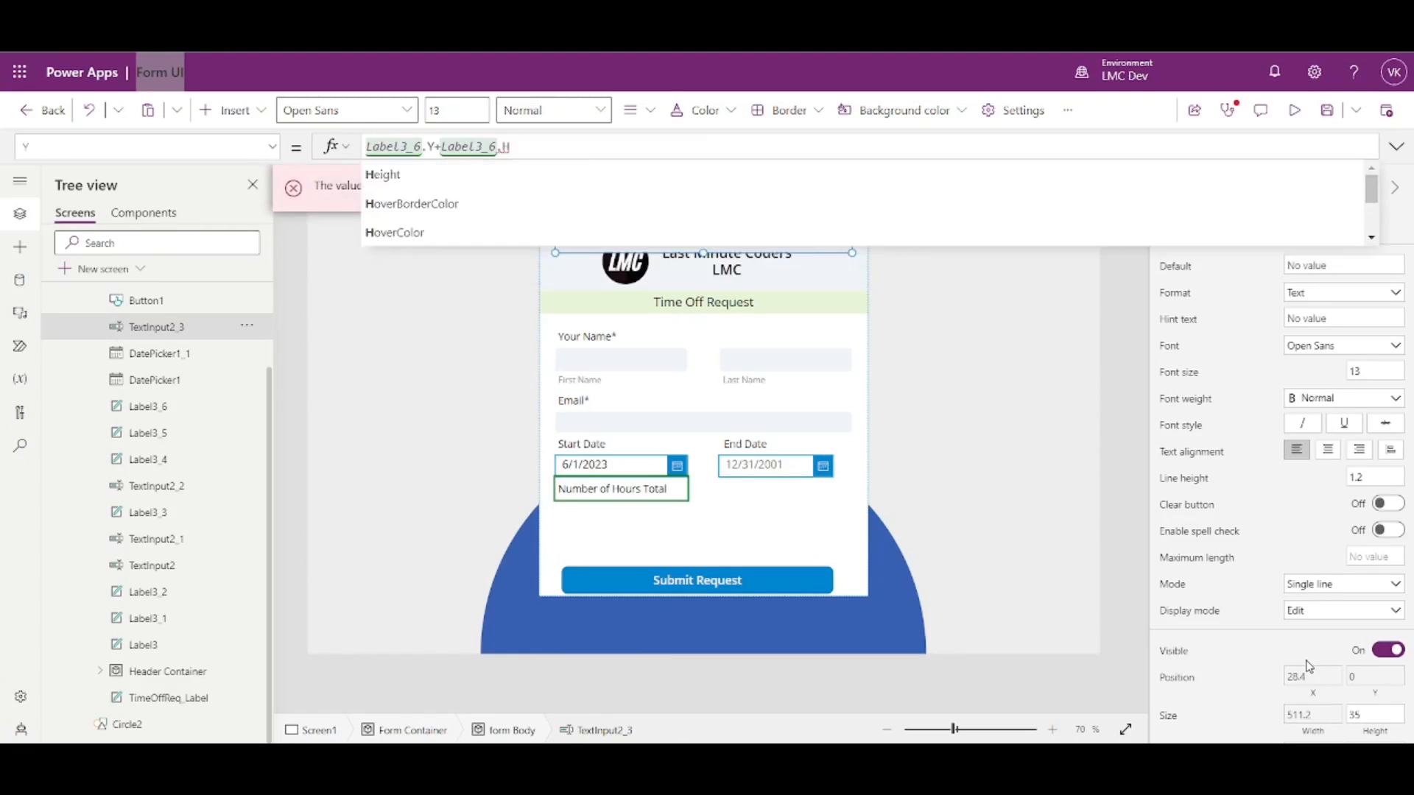
key("Tab")
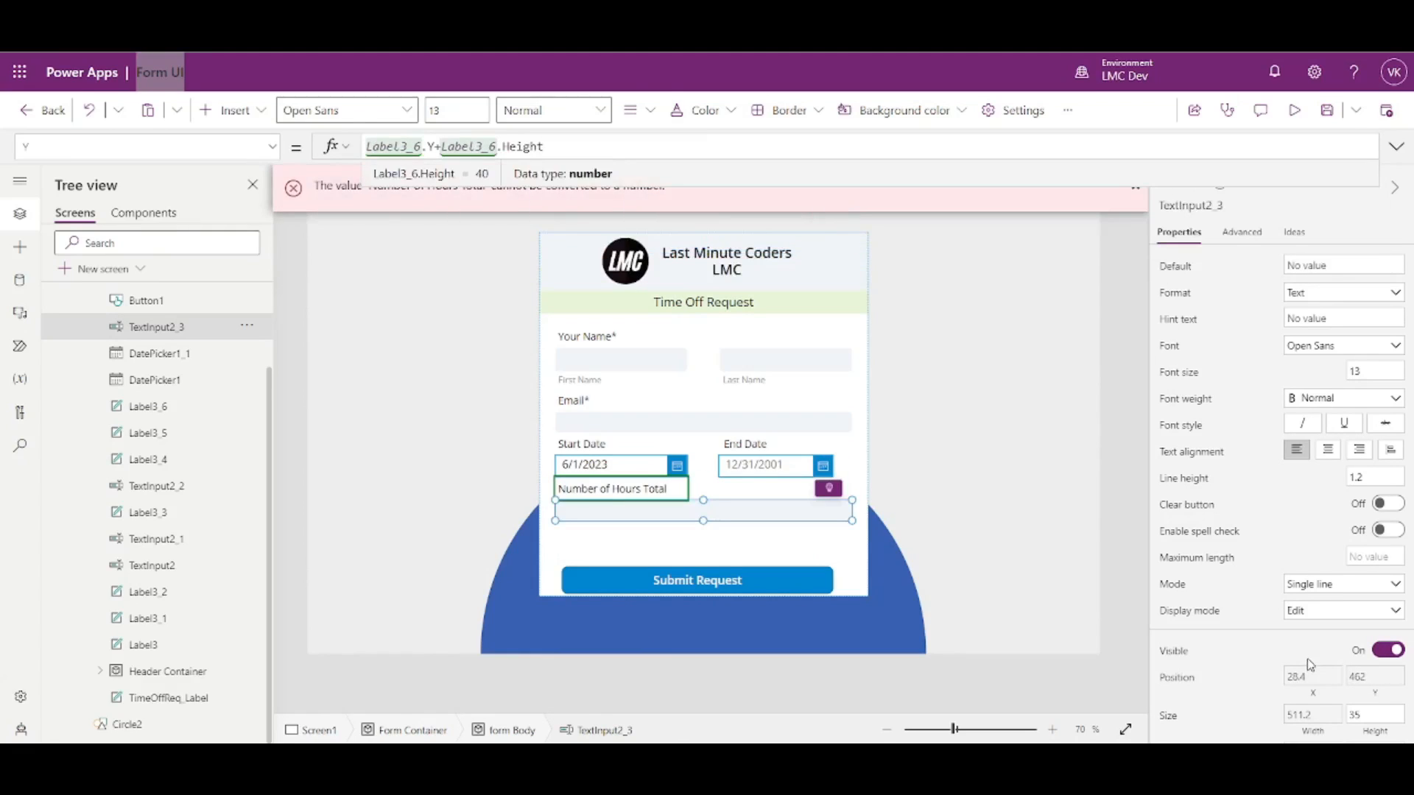
left_click(720, 505)
left_click(714, 507)
left_click(693, 519)
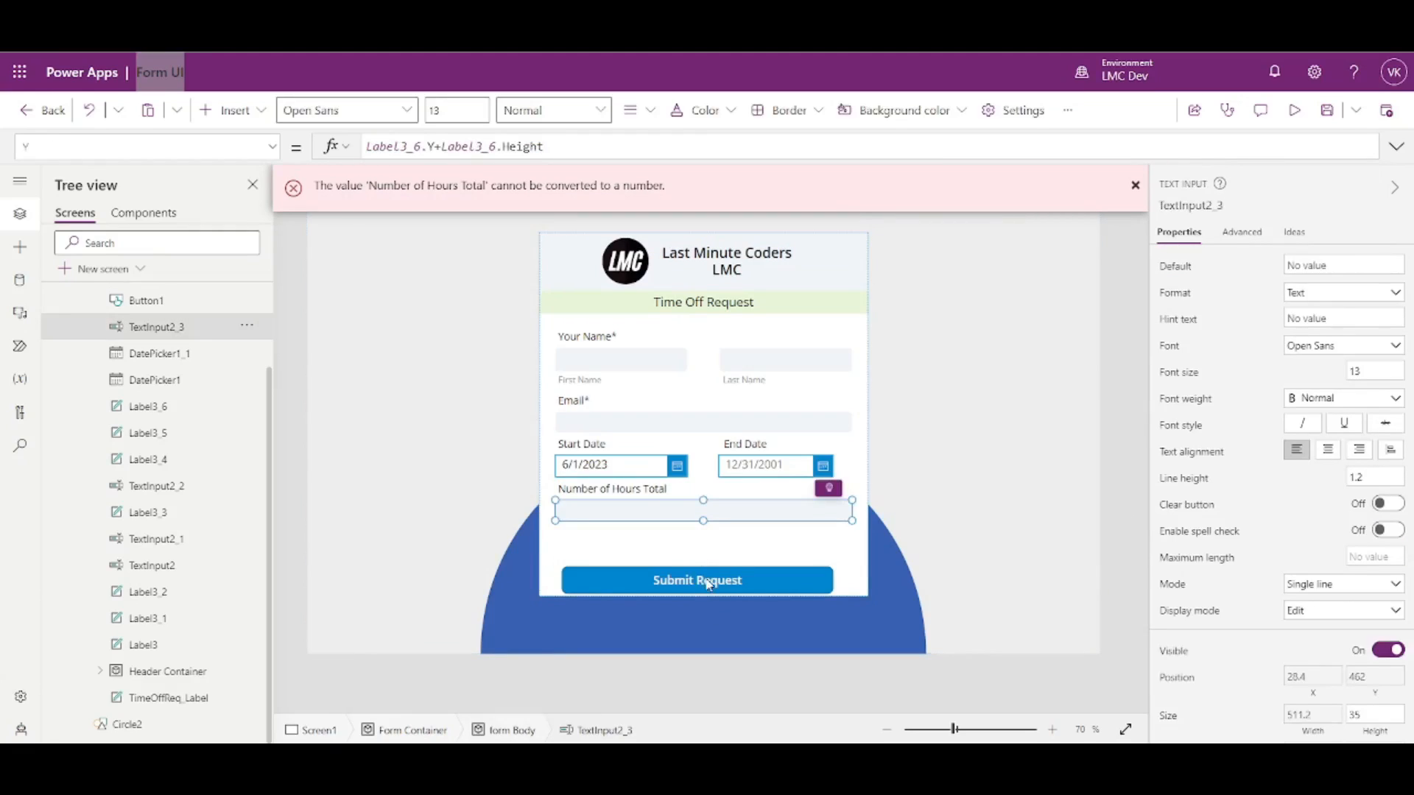
left_click(1197, 205)
key("ctrl+c")
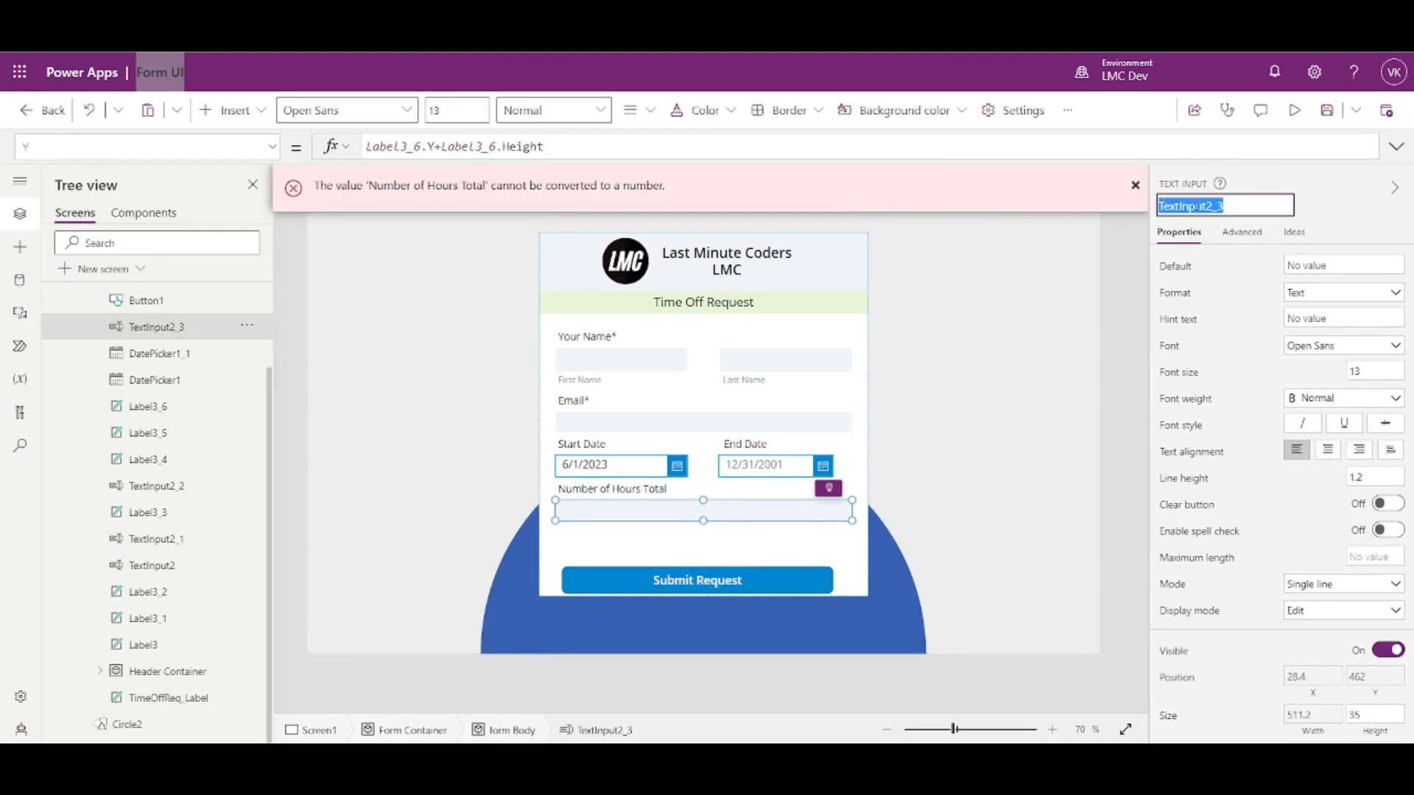
left_click(750, 586)
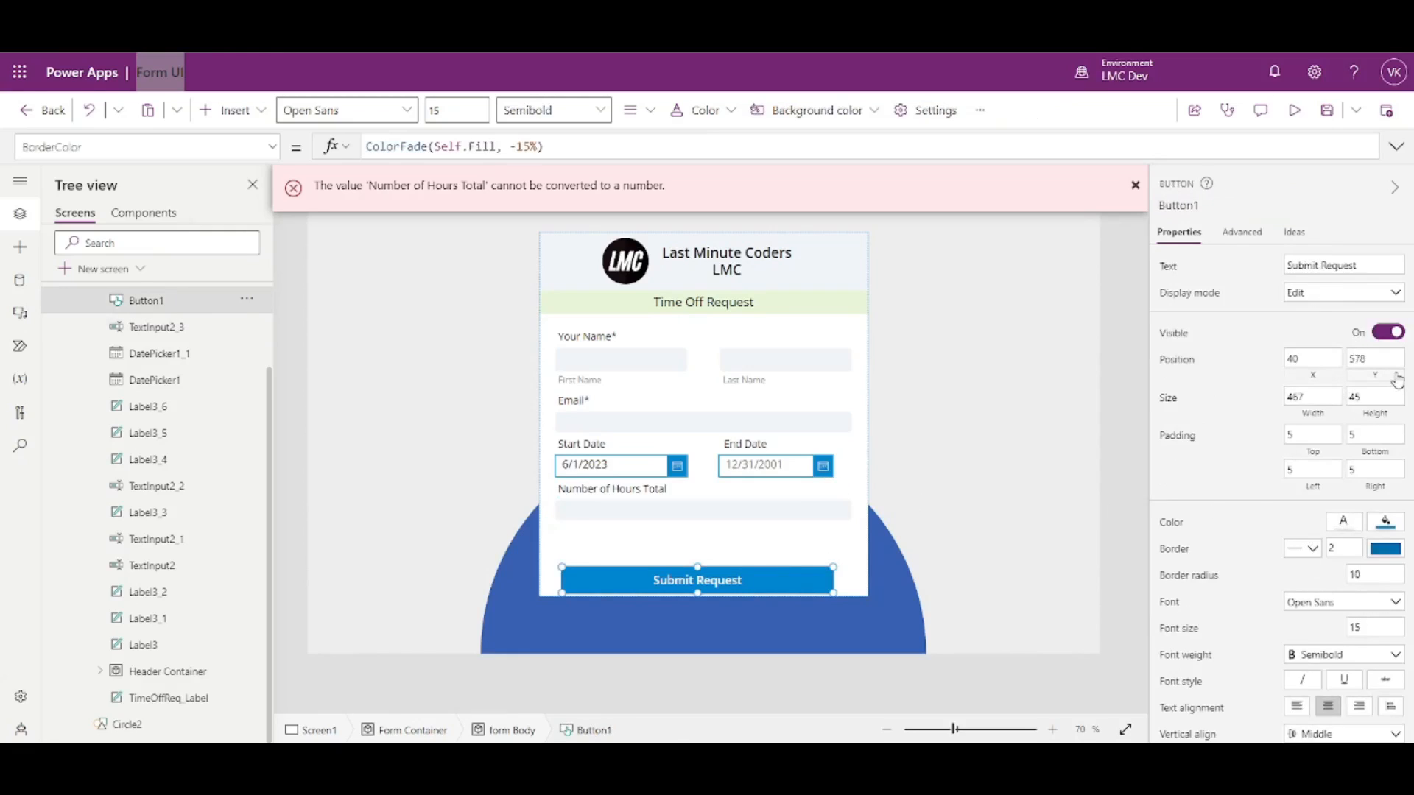
- Set the Submit Request button's Y to TextInput2_3.Y+TextInput2_3.Height+20, placing it at 517
left_click(1376, 377)
key("ctrl+v")
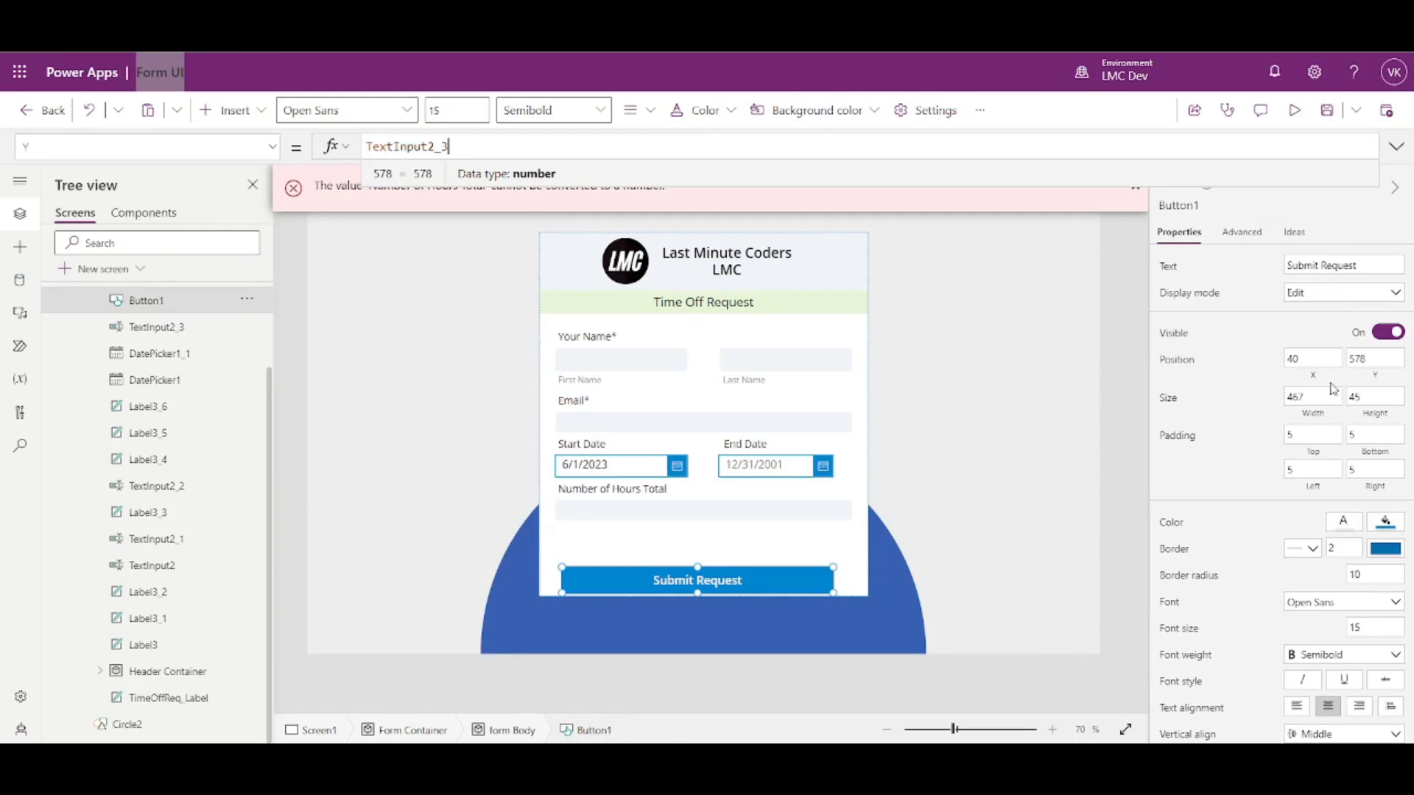
type(".Y+")
key("ctrl+v")
type(".Height")
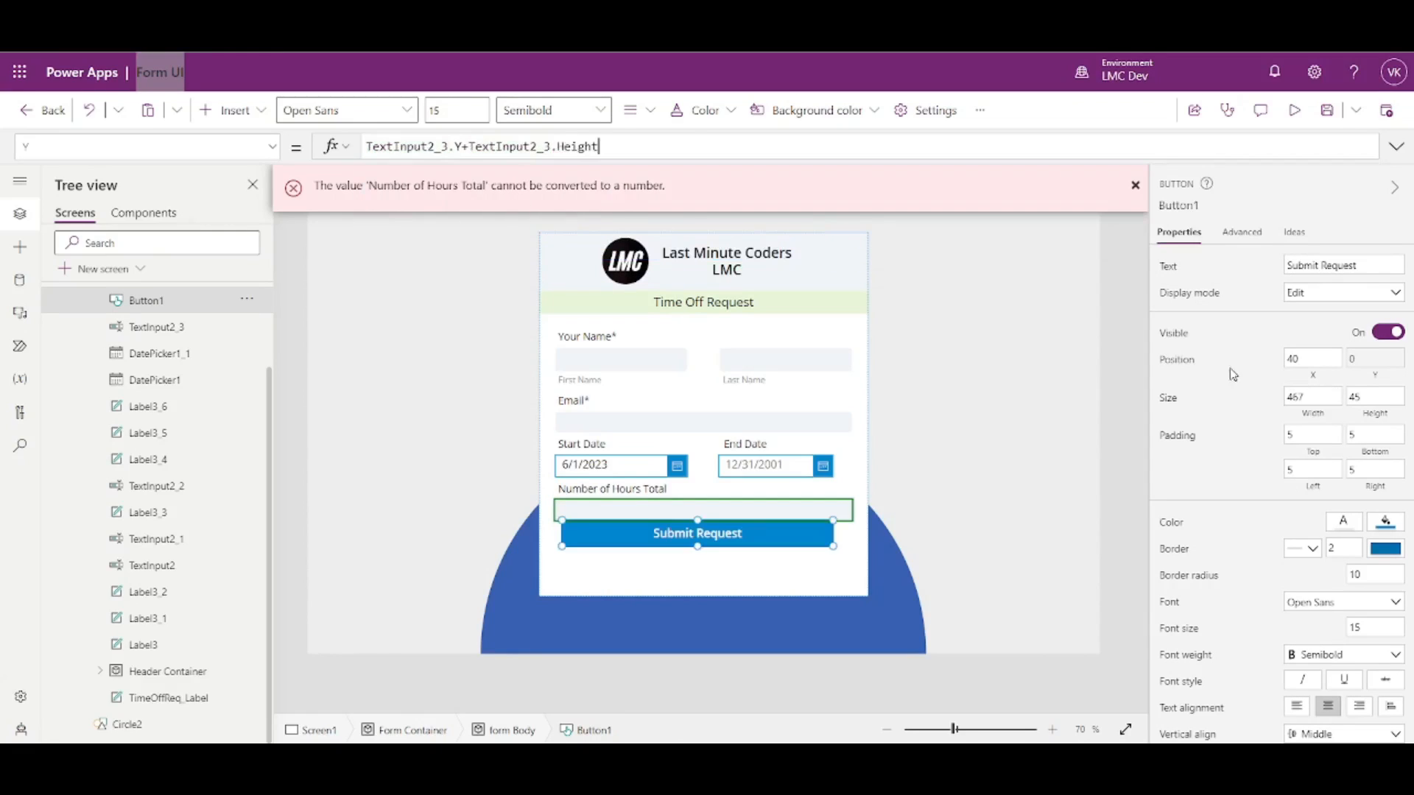
left_click(1129, 492)
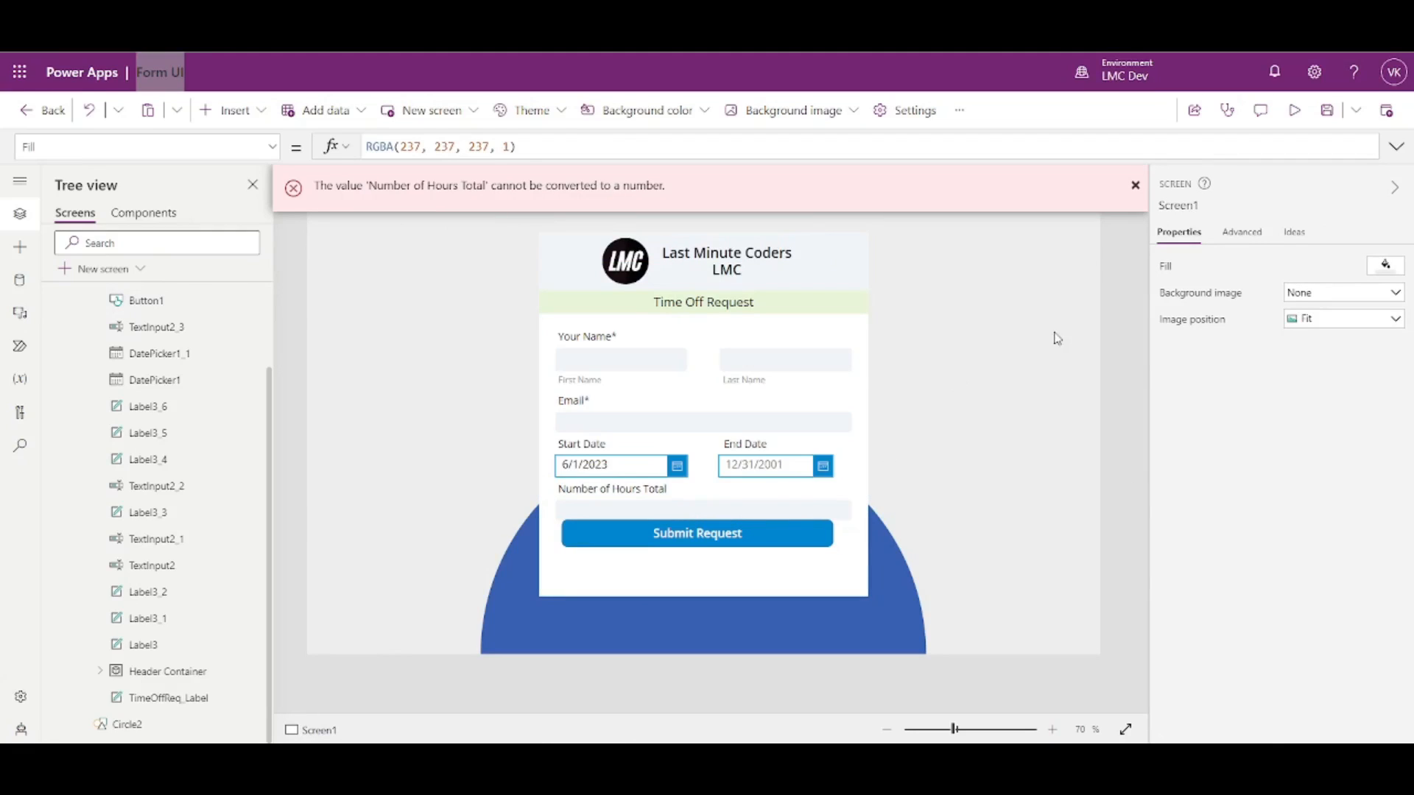
left_click(744, 536)
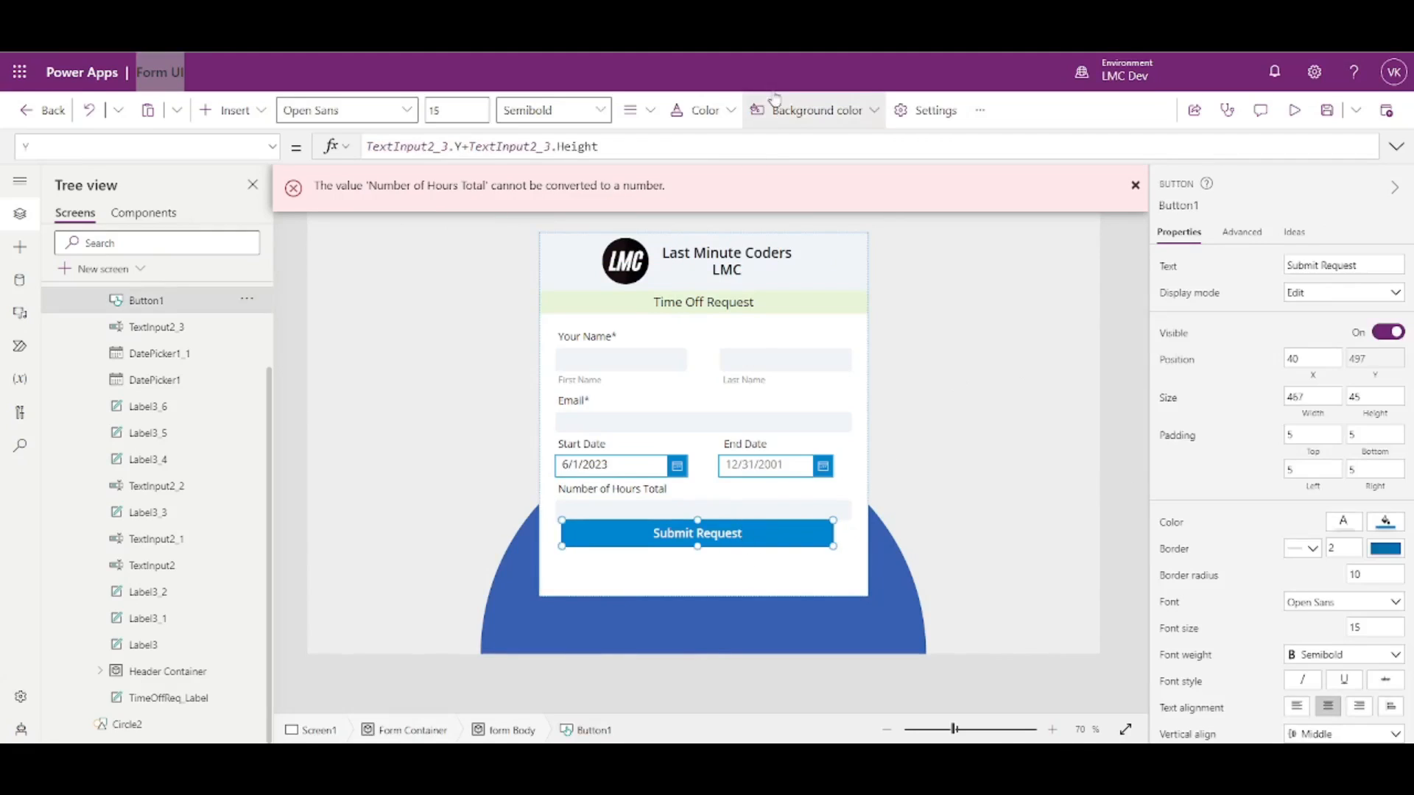
left_click(704, 138)
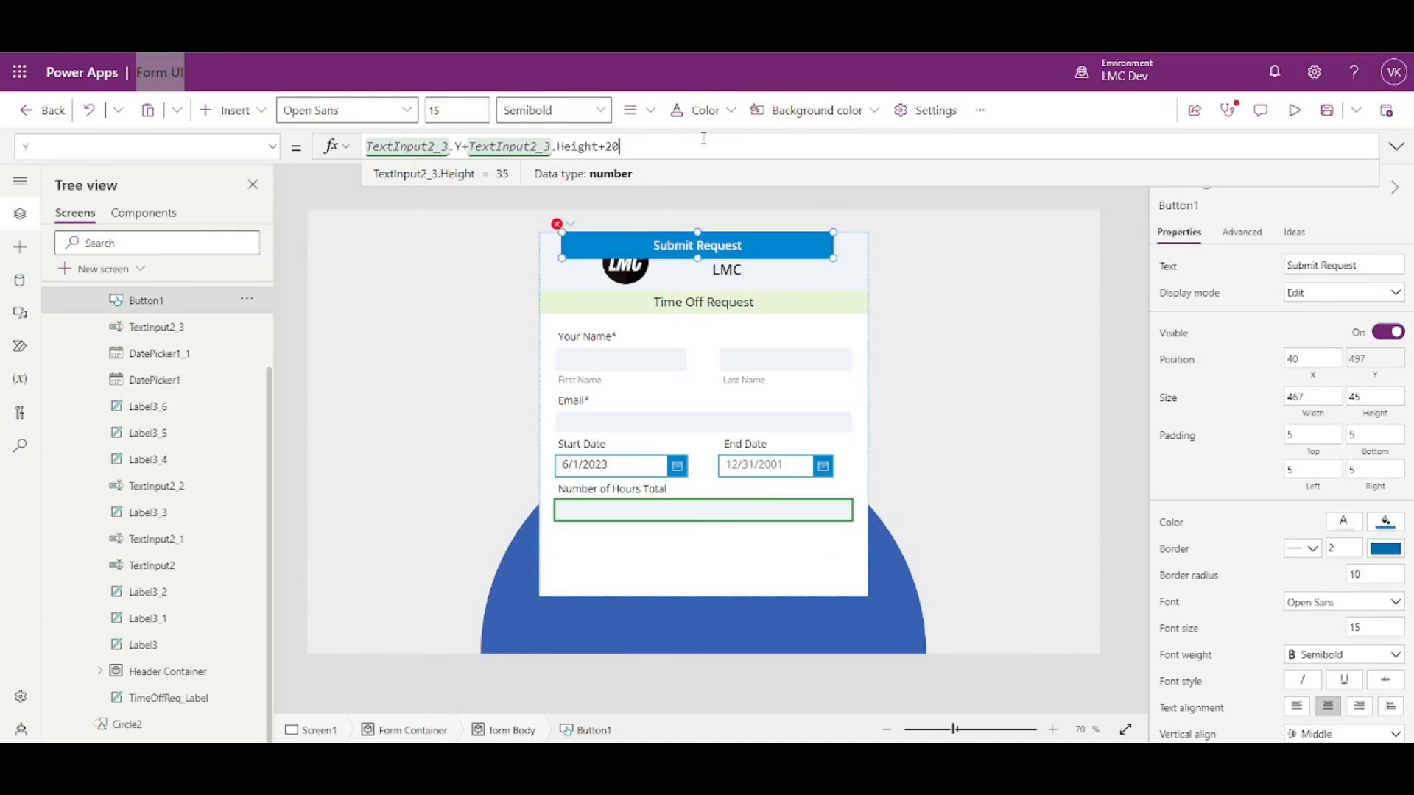
left_click(1112, 379)
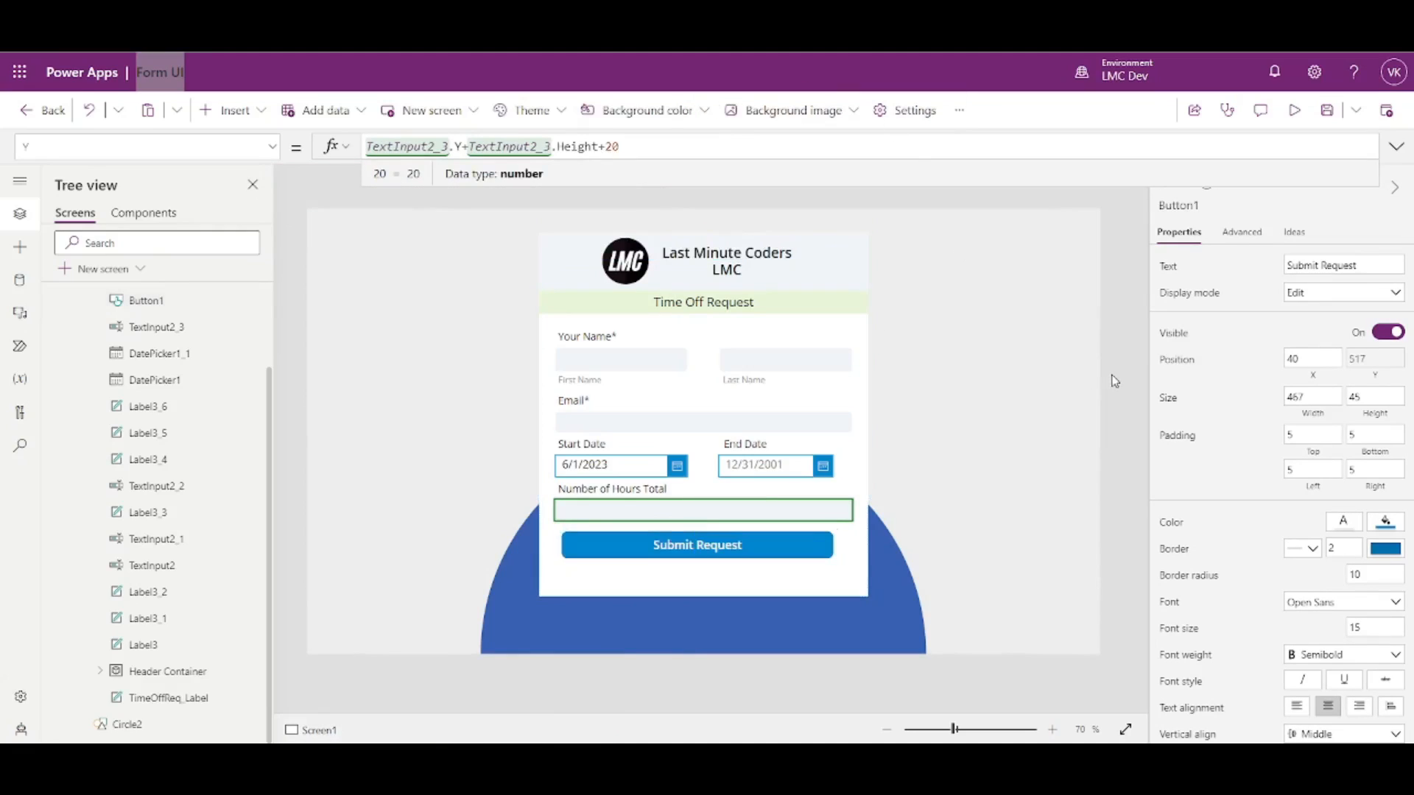
left_click(730, 519)
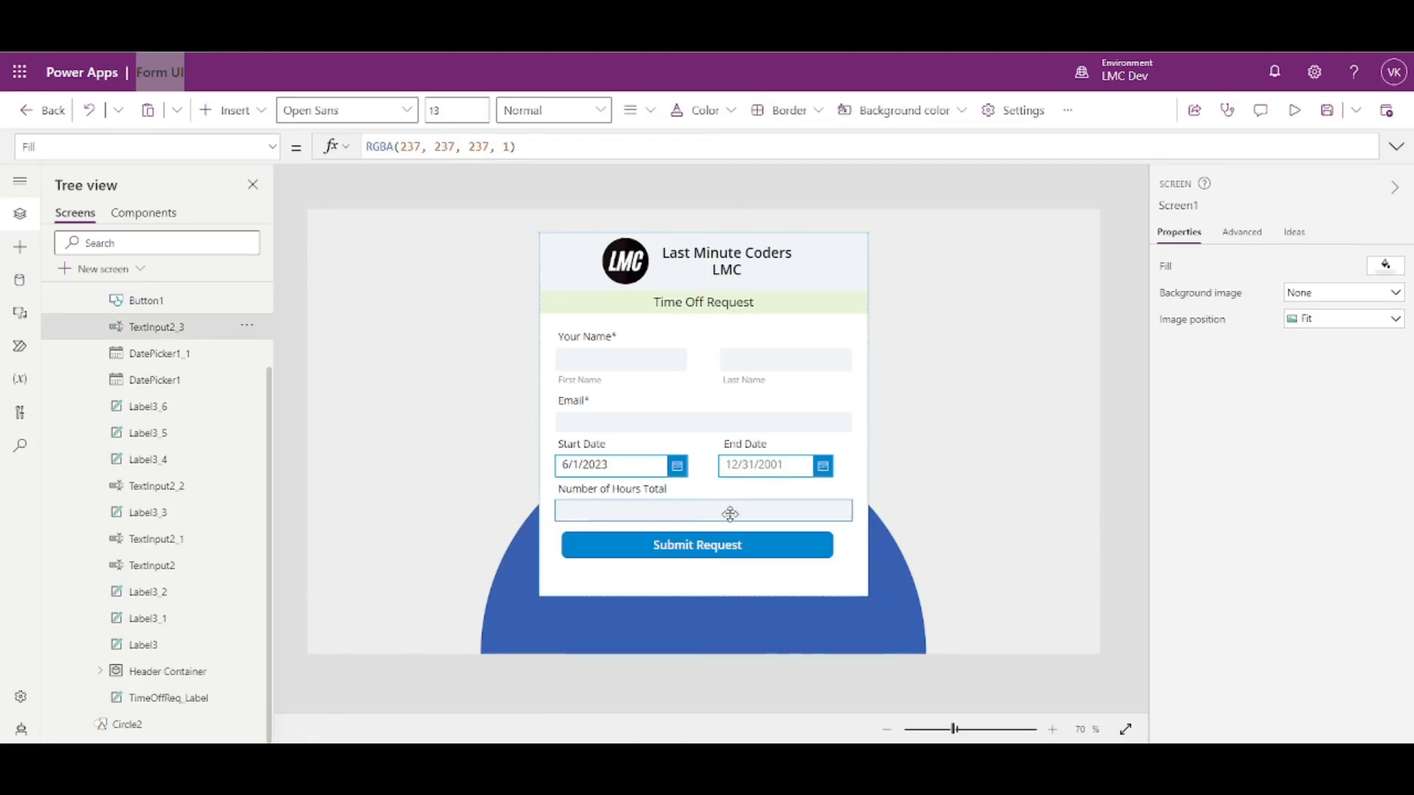
left_click(749, 424, "shift")
- Set the height of the First Name, Last Name, Email and hours inputs to 40
left_click(777, 370, "shift")
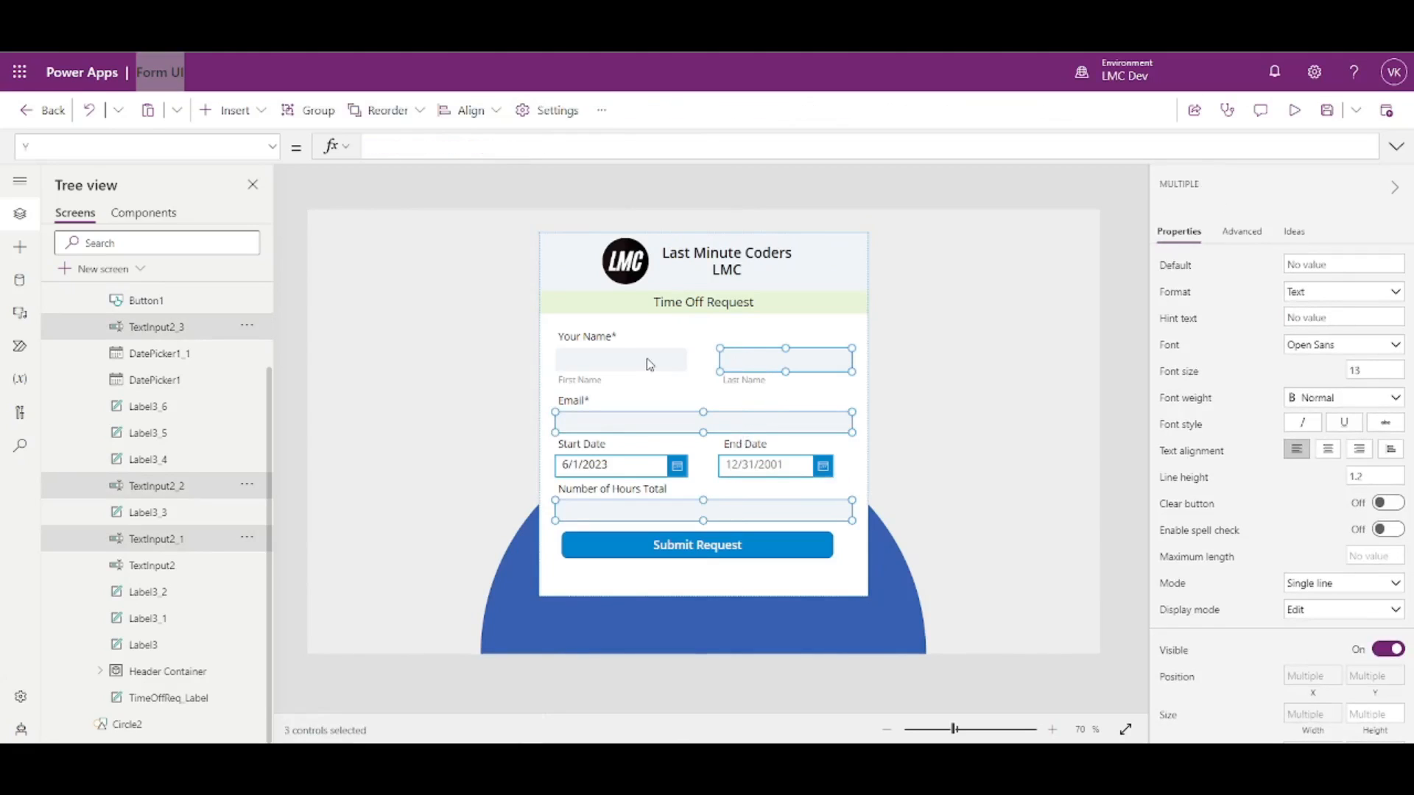
left_click(663, 359, "shift")
scroll(1371, 663, "down", 3)
left_click(1370, 532)
type("40")
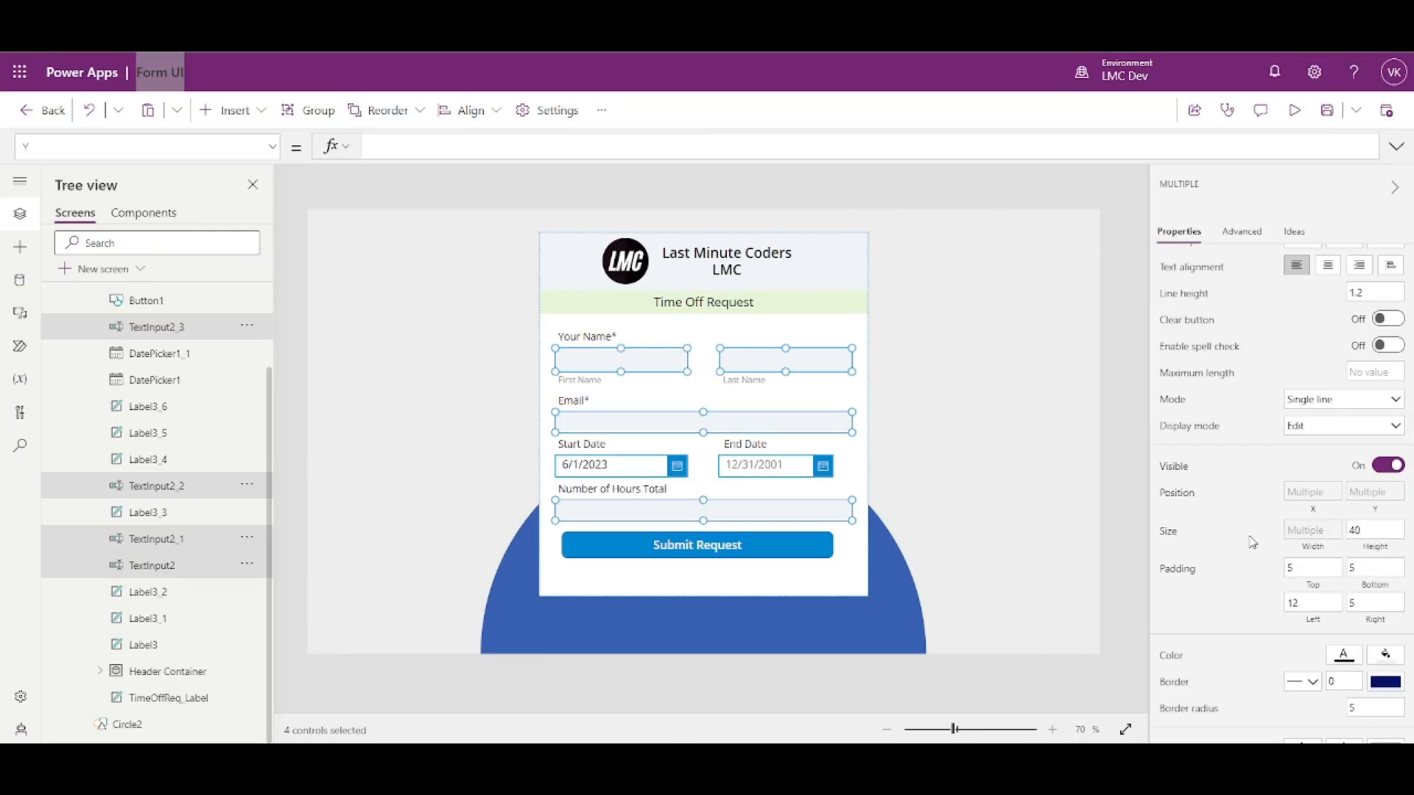
- Set the Start Date and End Date pickers' height to 40
left_click(770, 477)
left_click(593, 472, "shift")
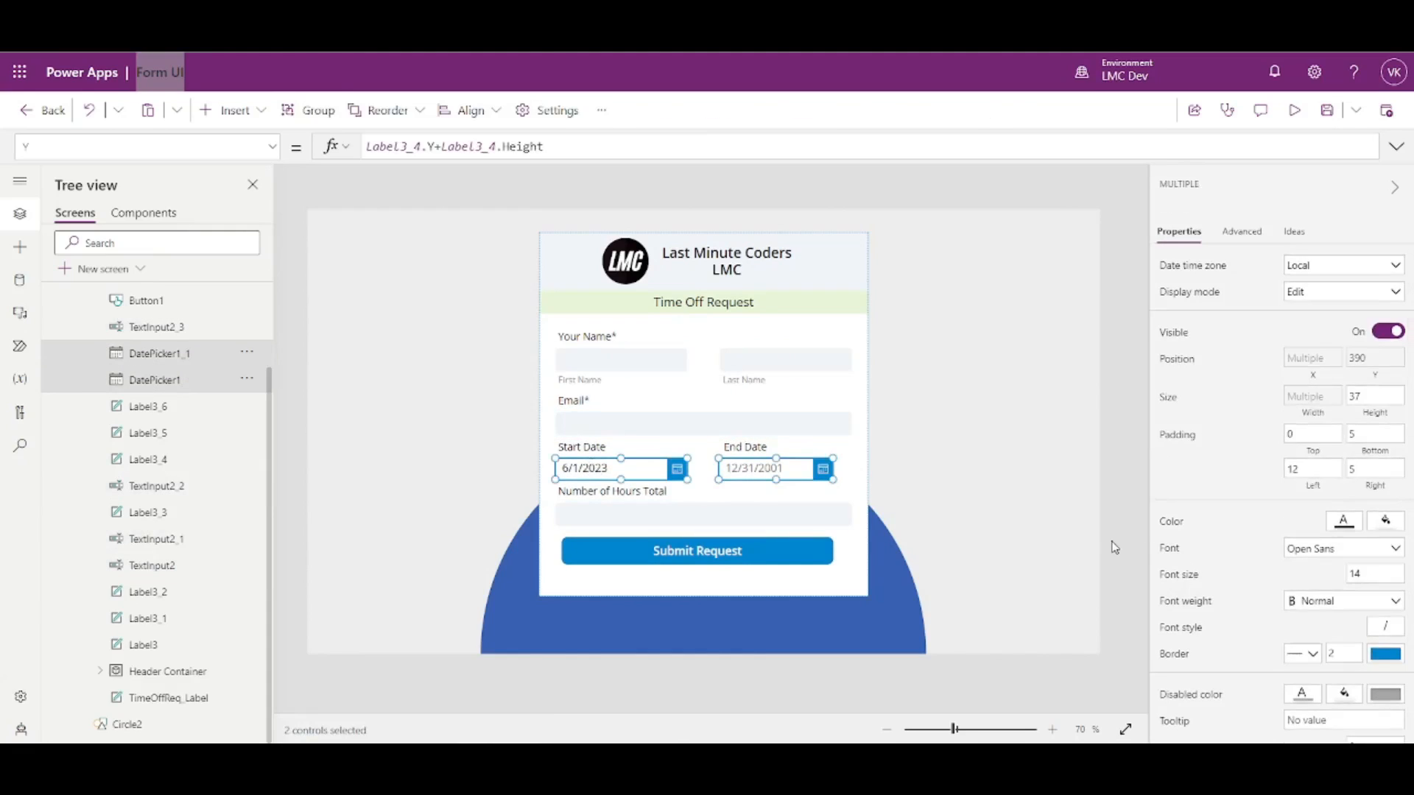
double_click(1370, 397)
type("40")
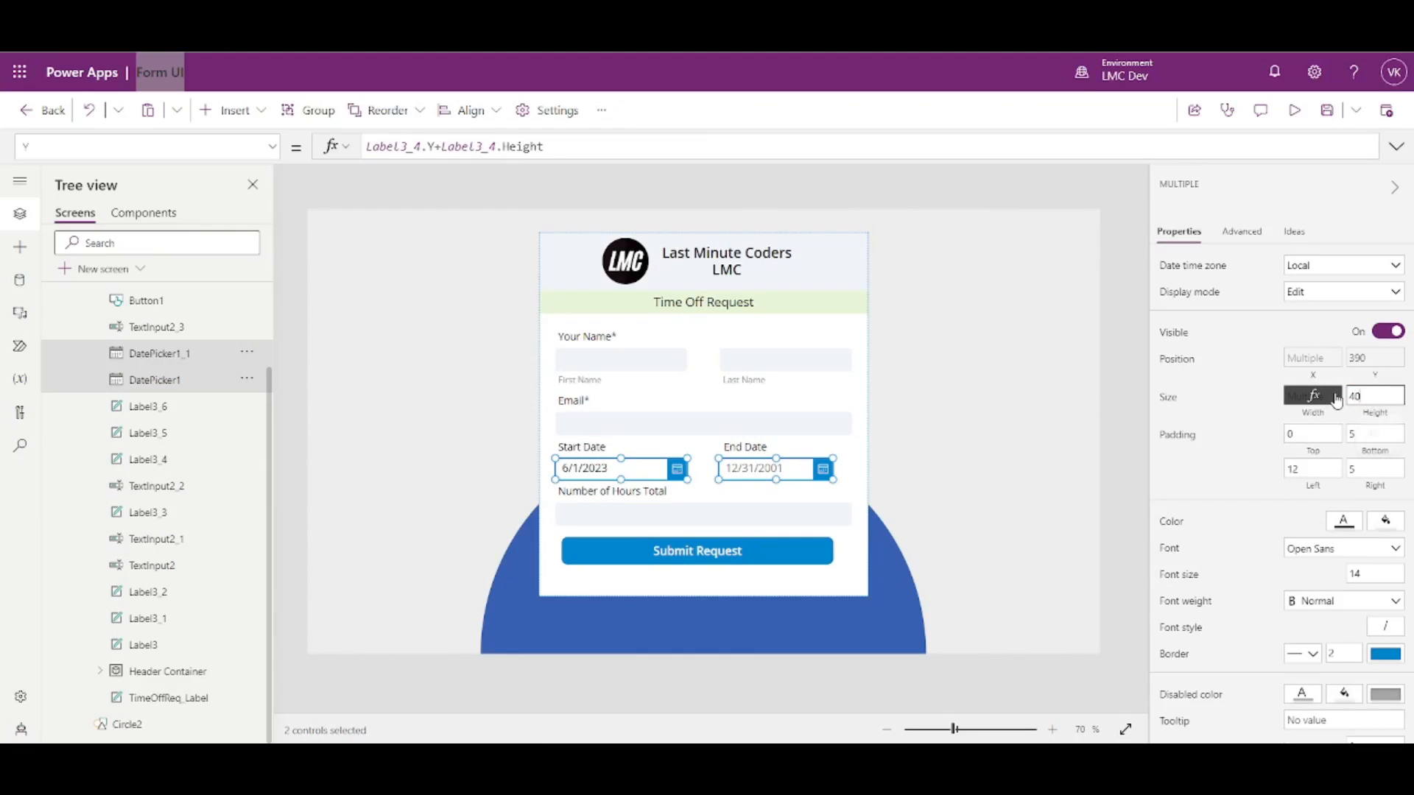
left_click(1261, 403)
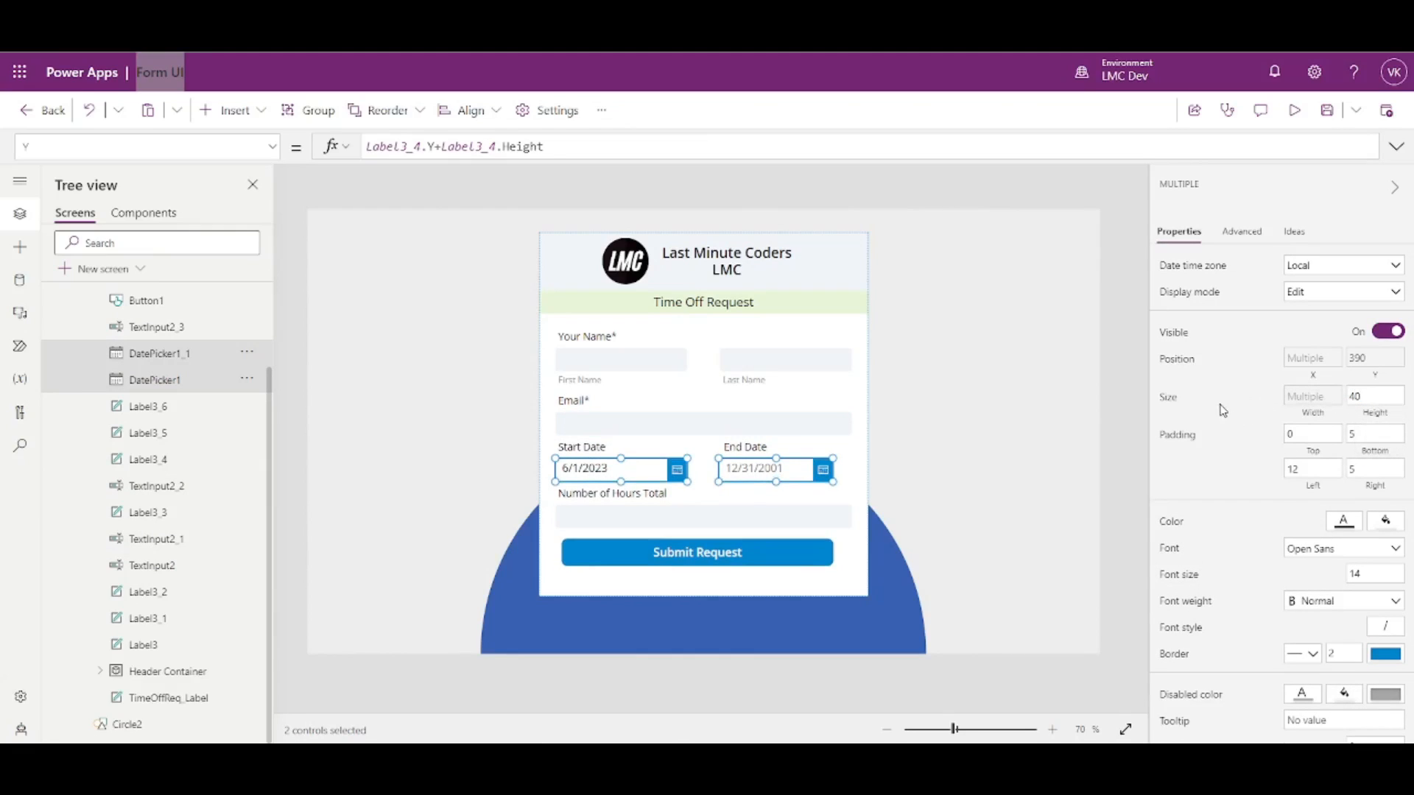
left_click(1140, 414)
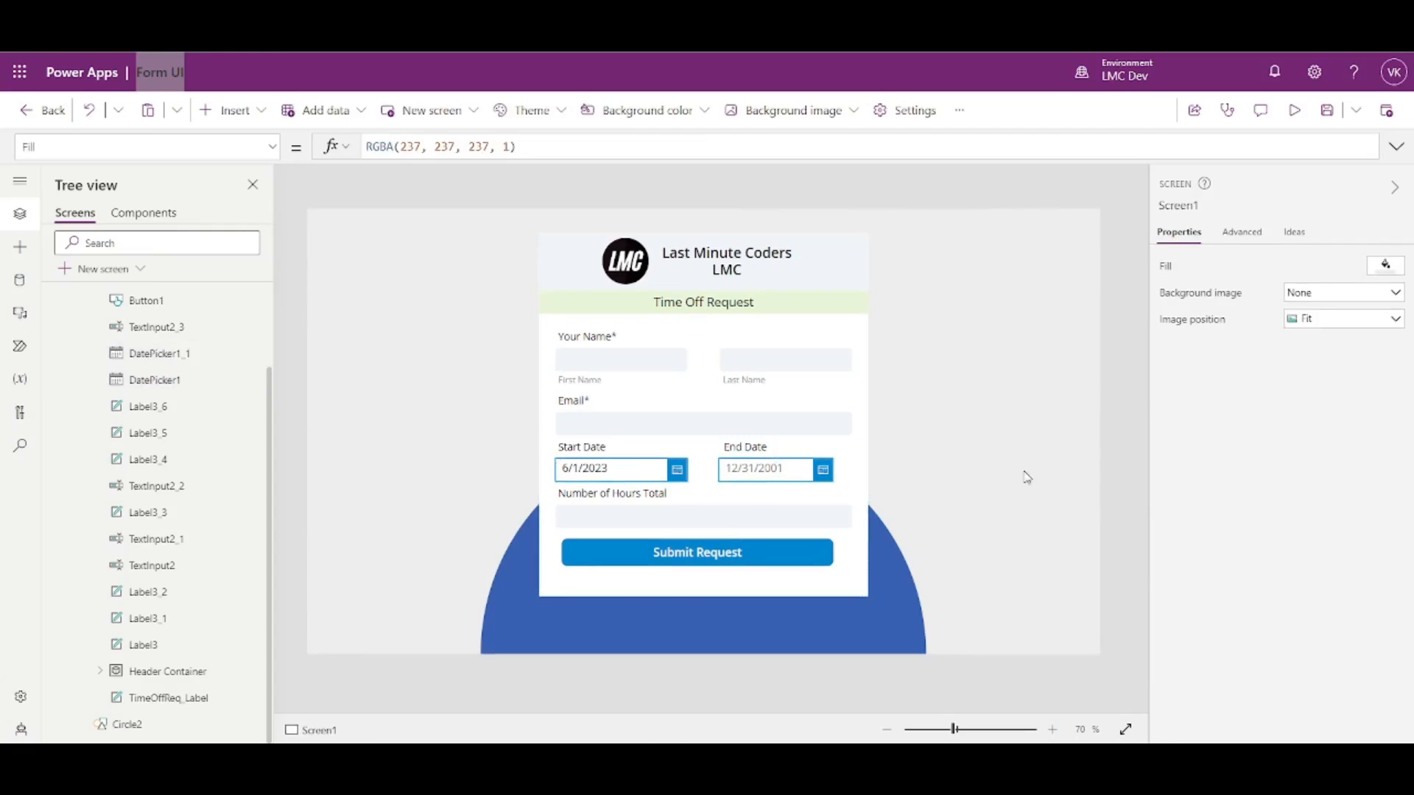
- Set the Submit Request button's height to 50
left_click(749, 551)
left_click(1366, 402)
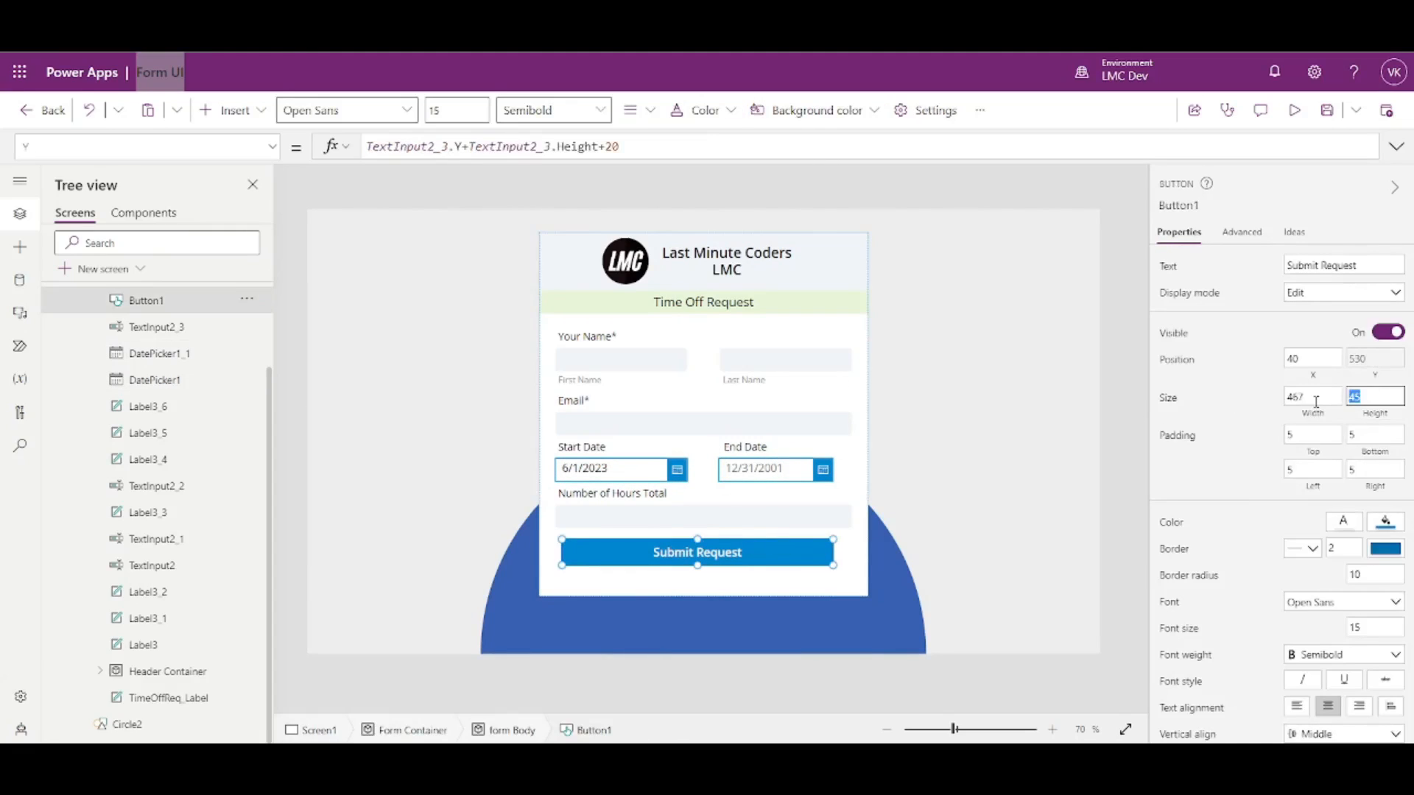
type("50")
left_click(1237, 394)
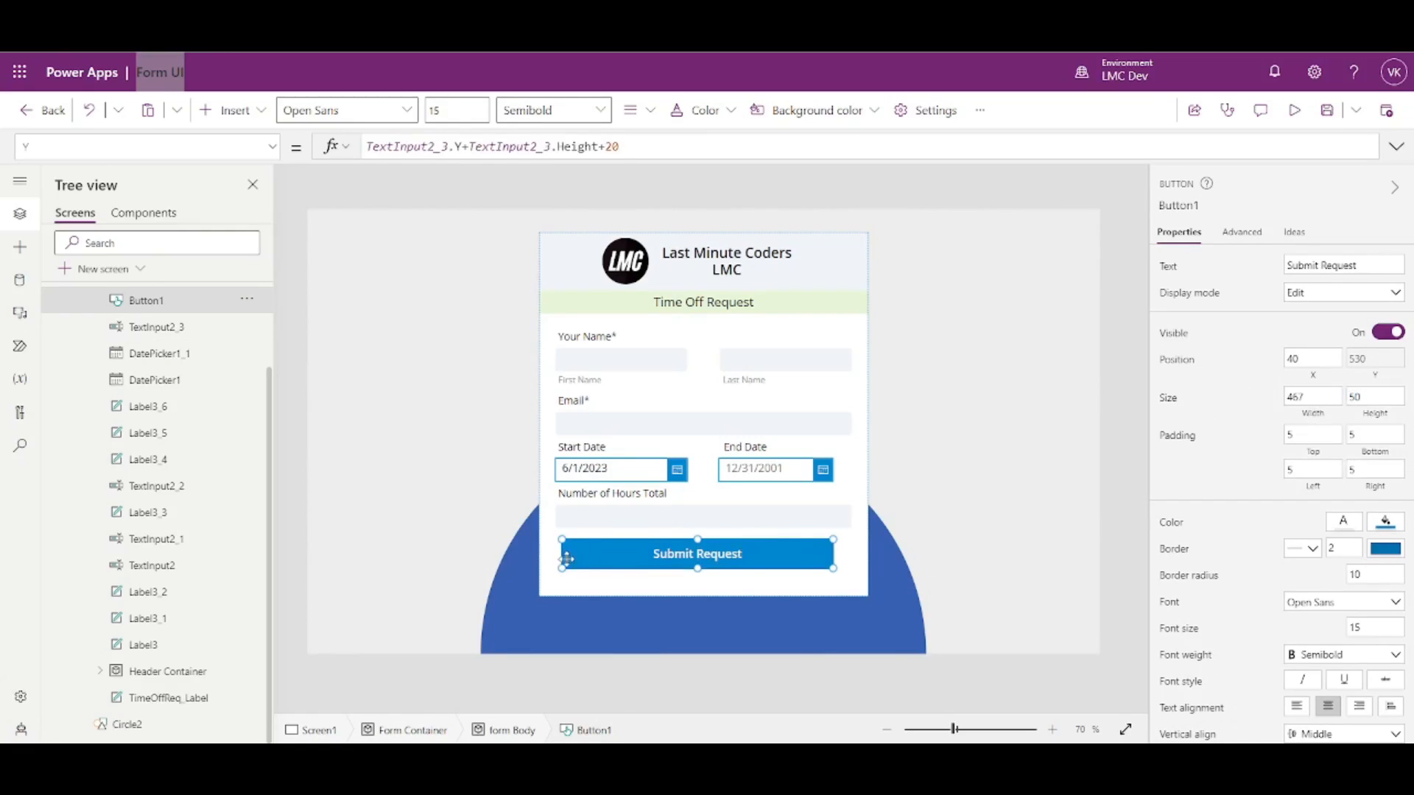
- Set the button's X to Parent.Width*.05 for a 5% left inset
left_click(637, 515)
left_click(1311, 676)
key("ctrl+c")
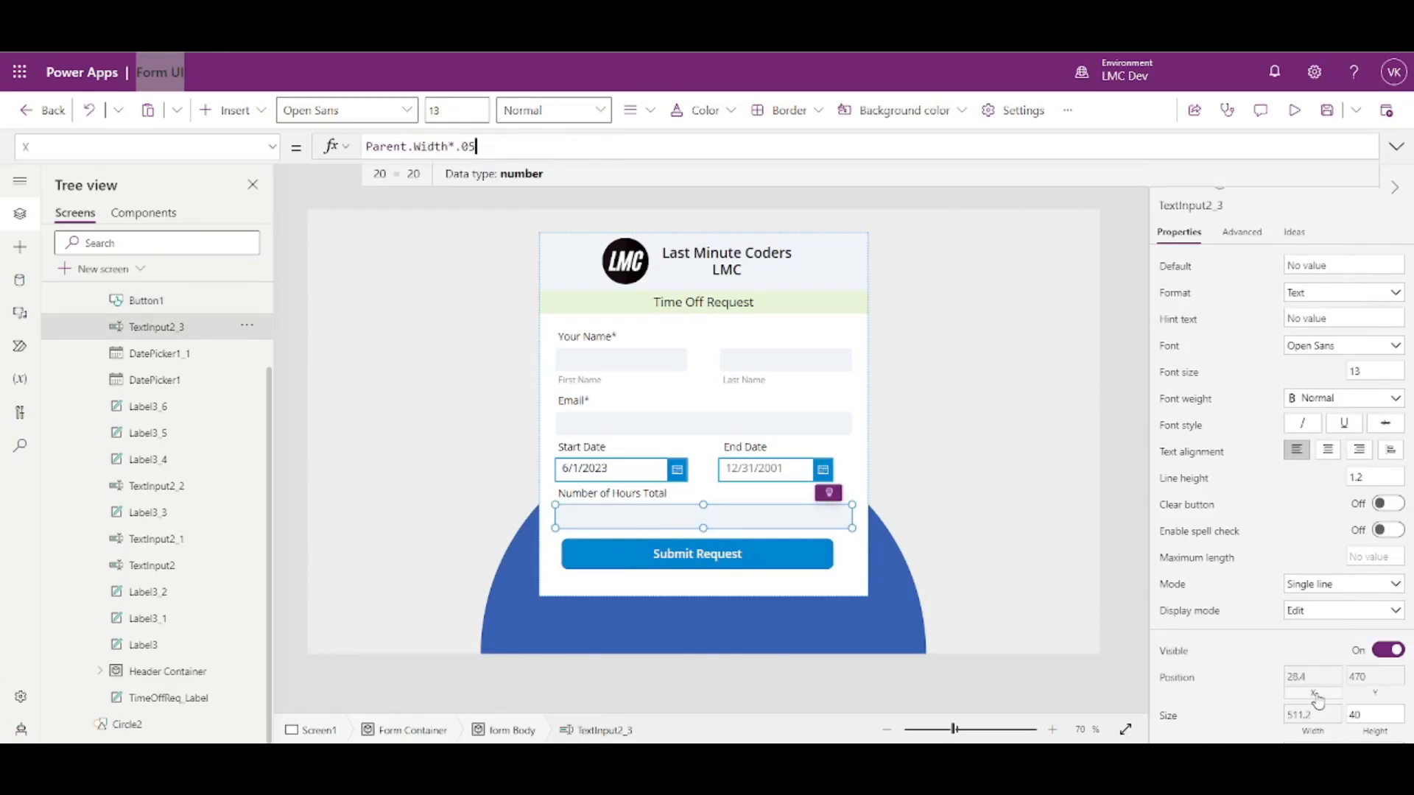
left_click(790, 565)
scroll(1317, 633, "down", 3)
scroll(1274, 509, "up", 3)
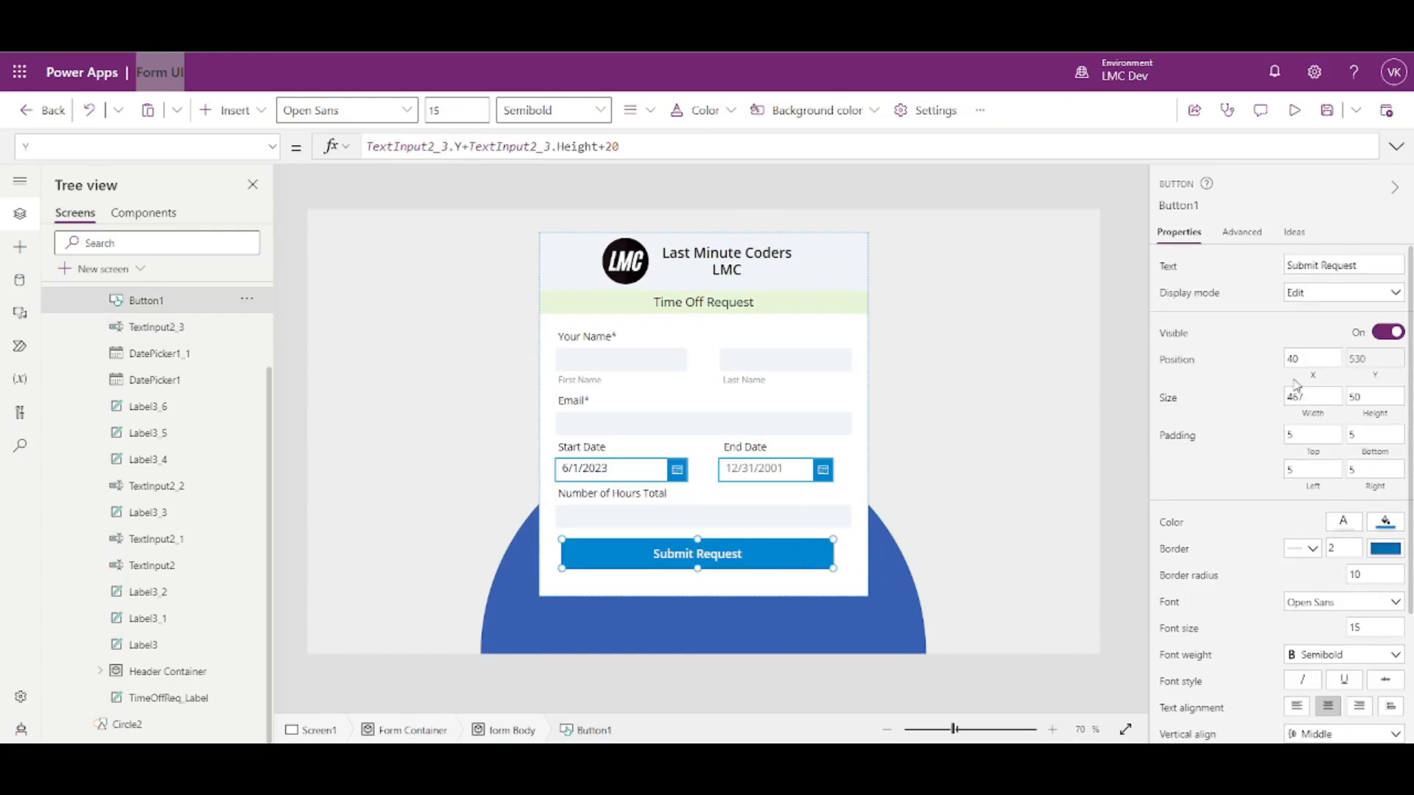
left_click(1317, 383)
key("ctrl+v")
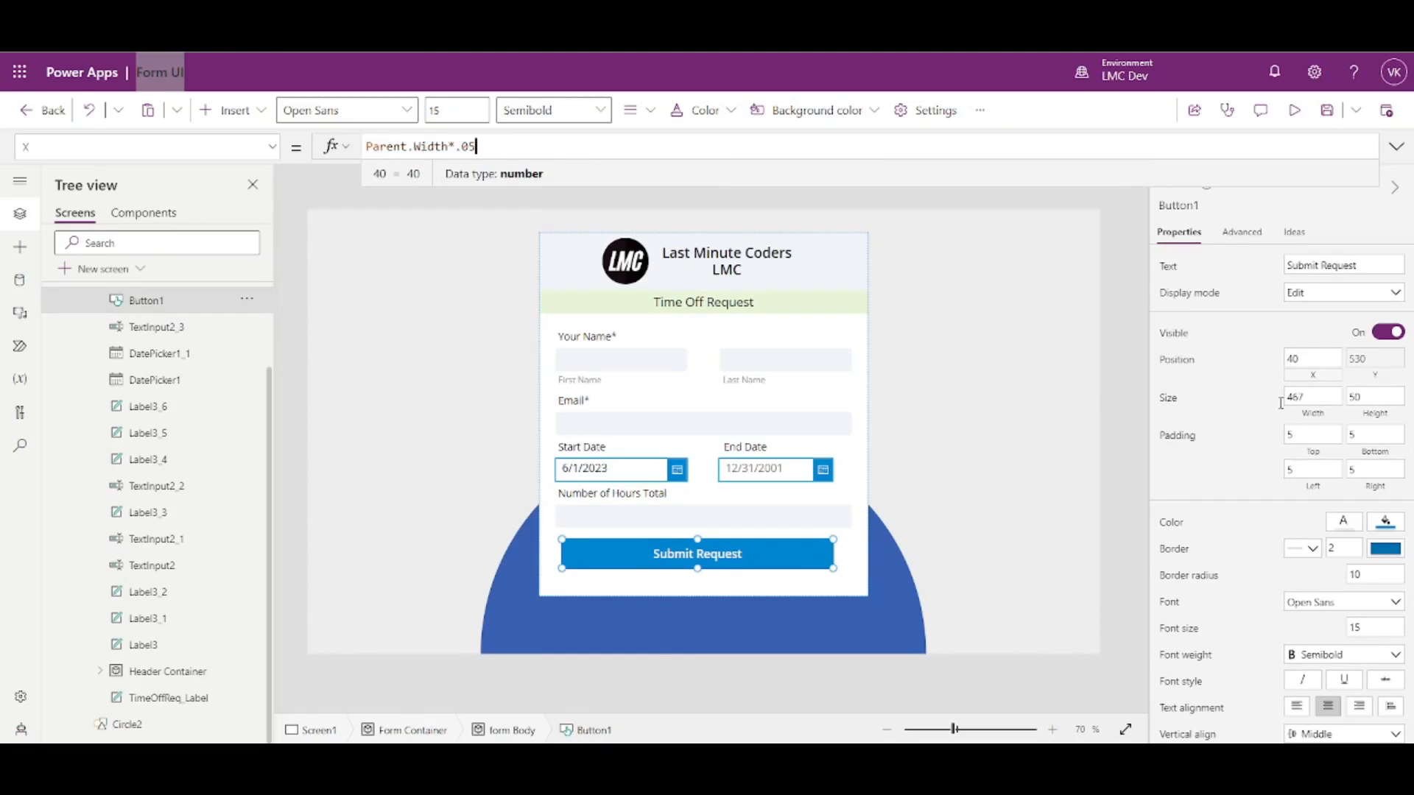
- Set the button's width to Parent.Width*.9, making it 511.2 wide
left_click(1312, 414)
key("ctrl+v")
key("BackSpace")
key("BackSpace")
type("9")
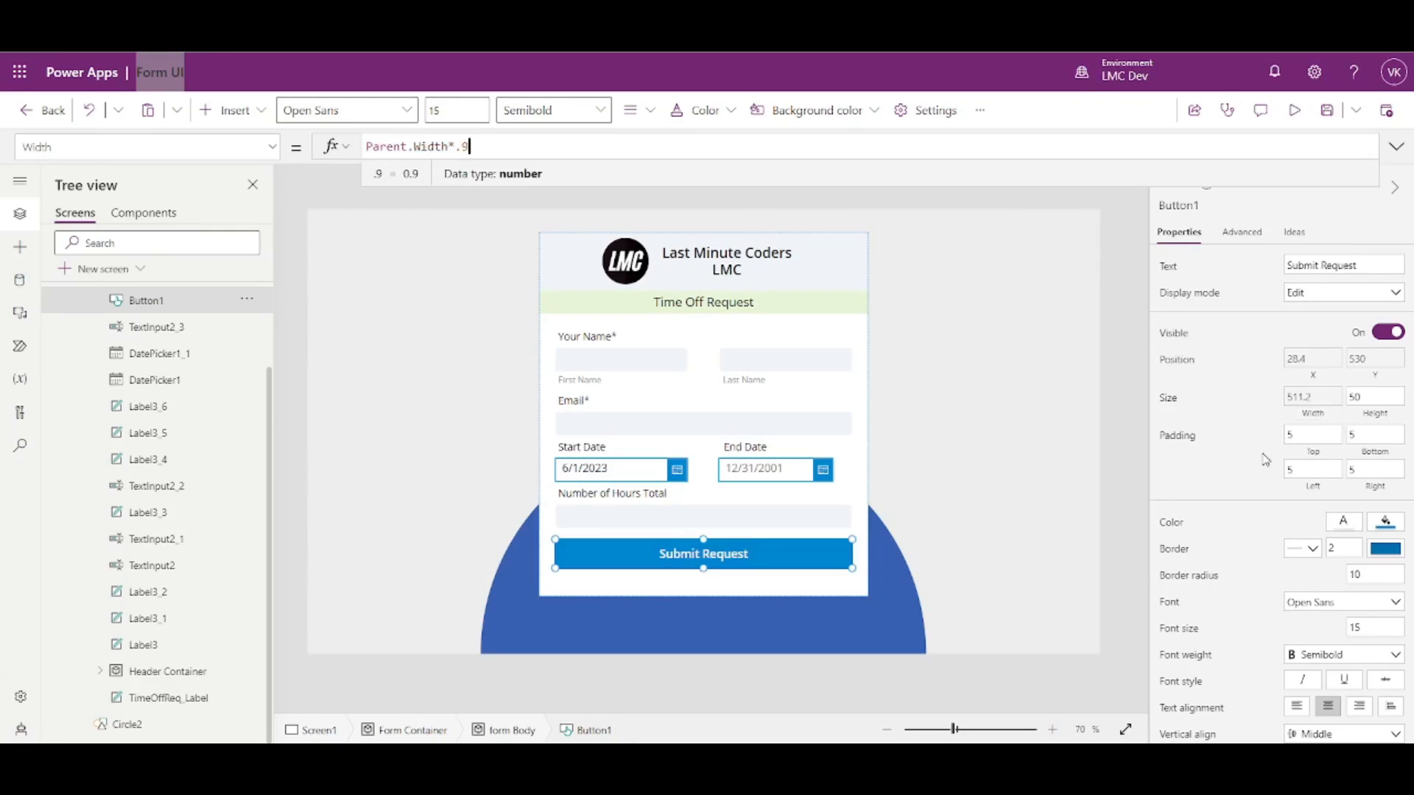
left_click(1129, 429)
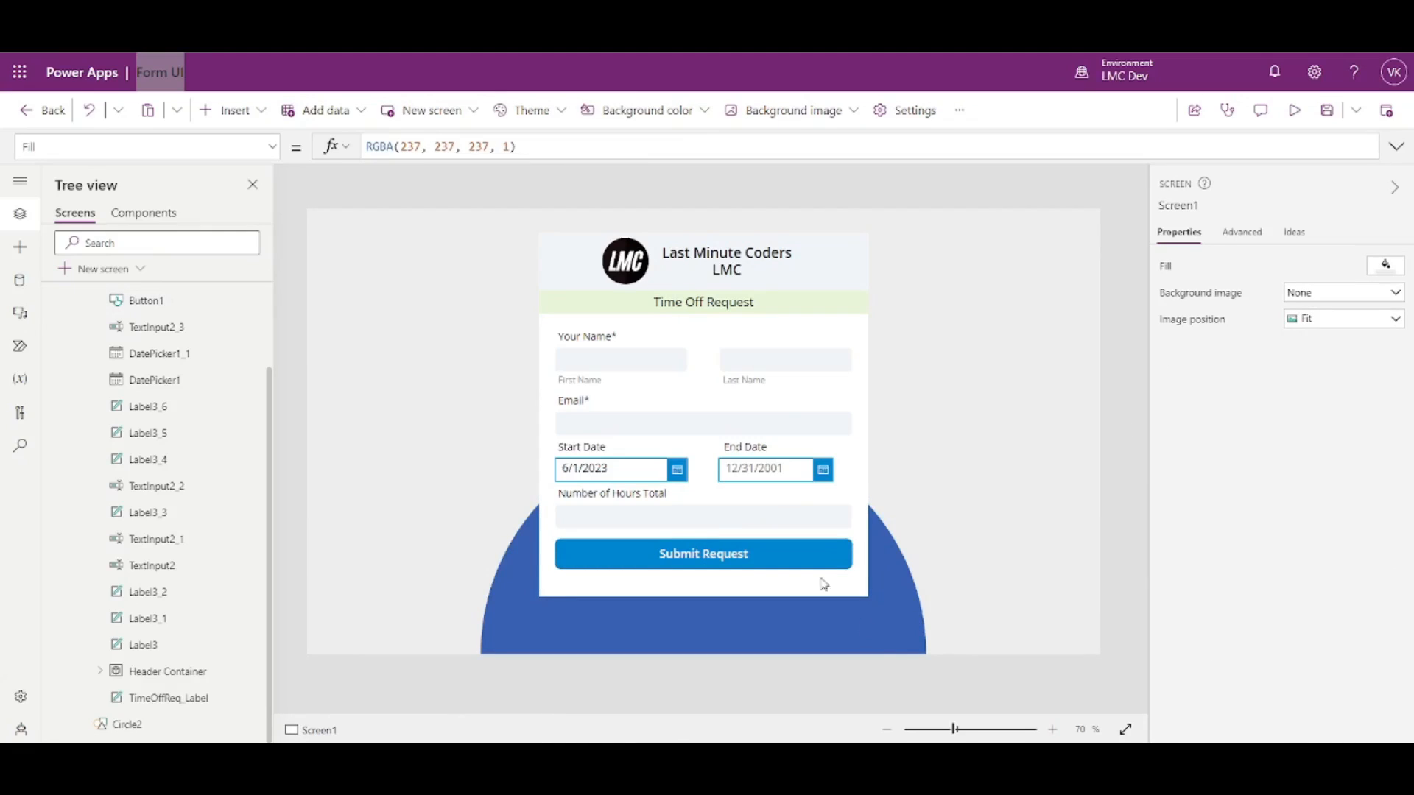
left_click(772, 555)
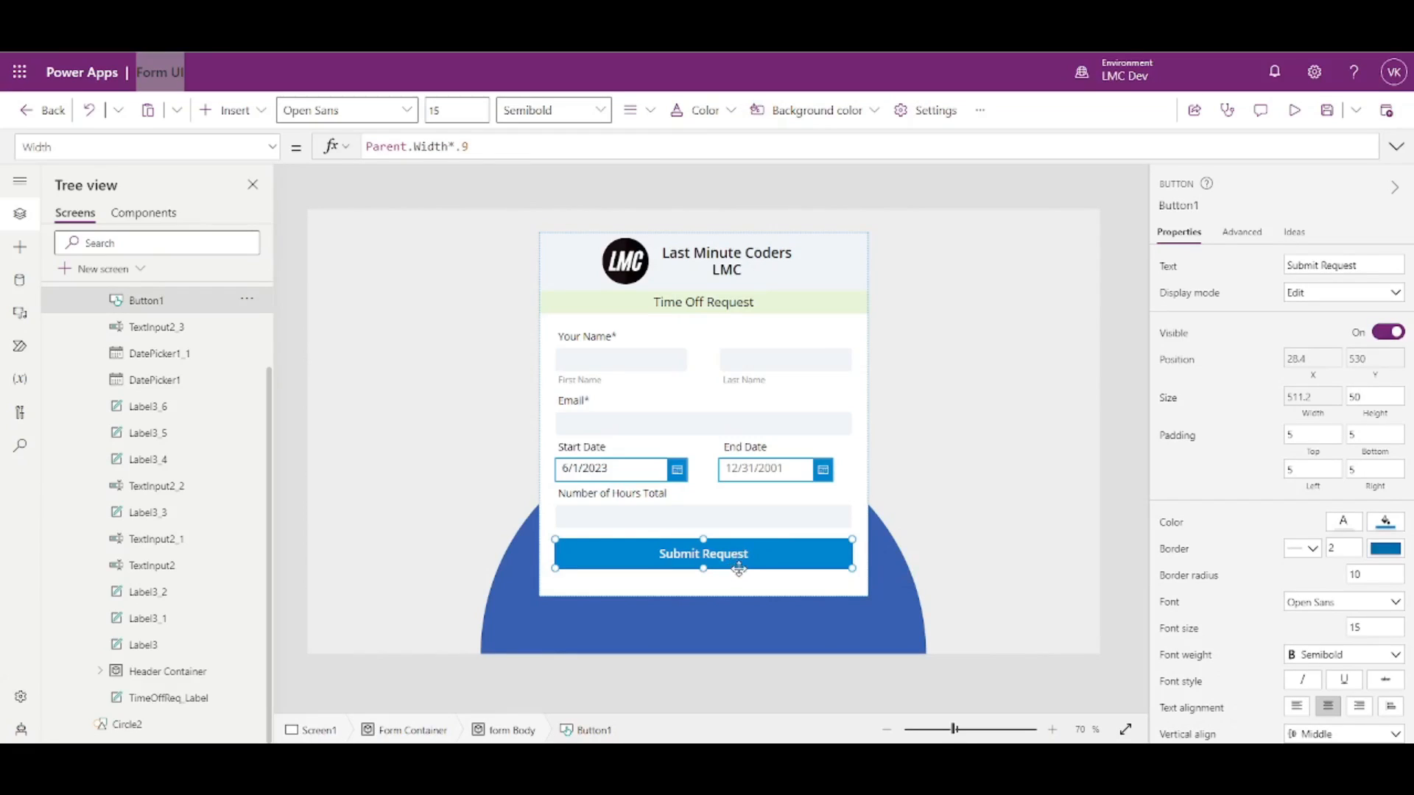
left_click(1164, 207)
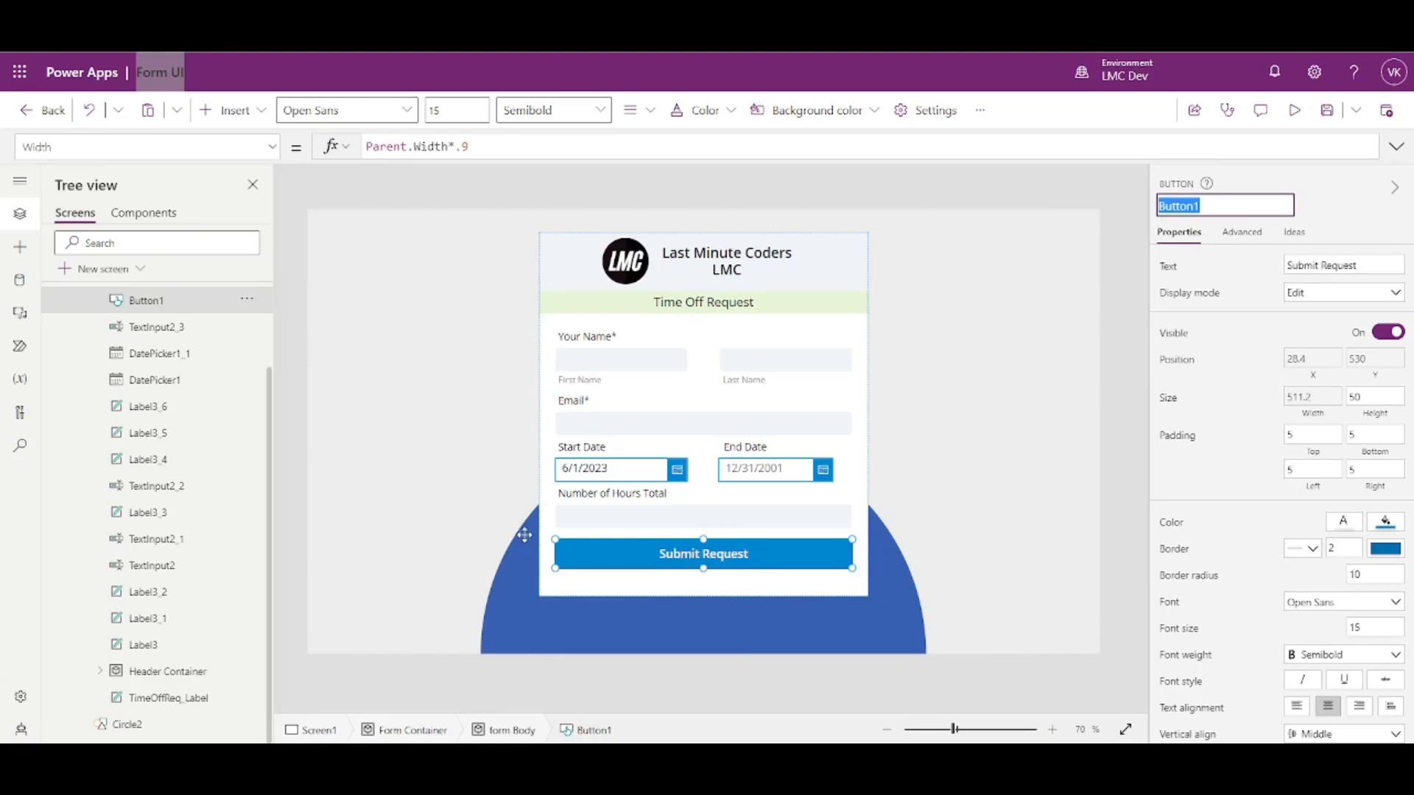
scroll(217, 492, "up", 3)
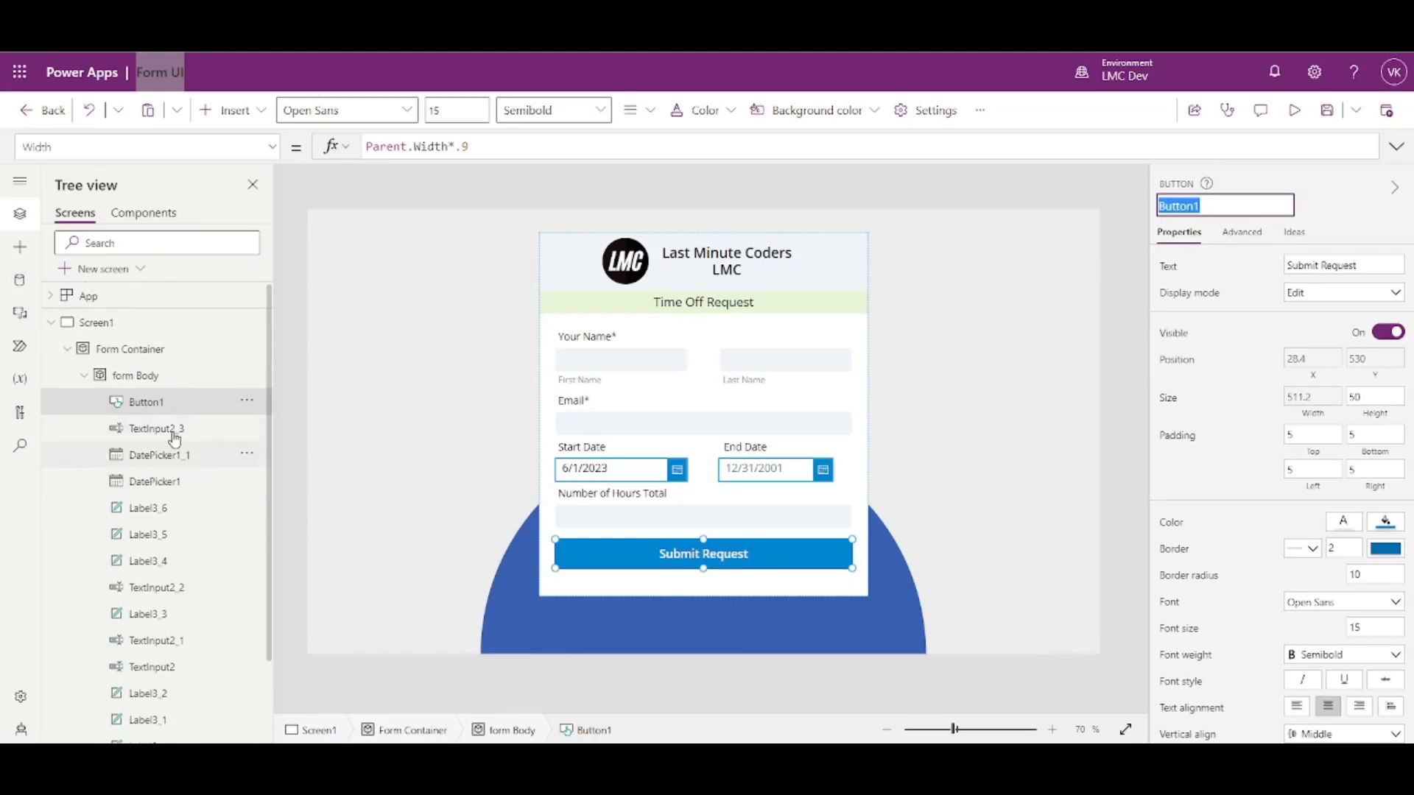
left_click(158, 376)
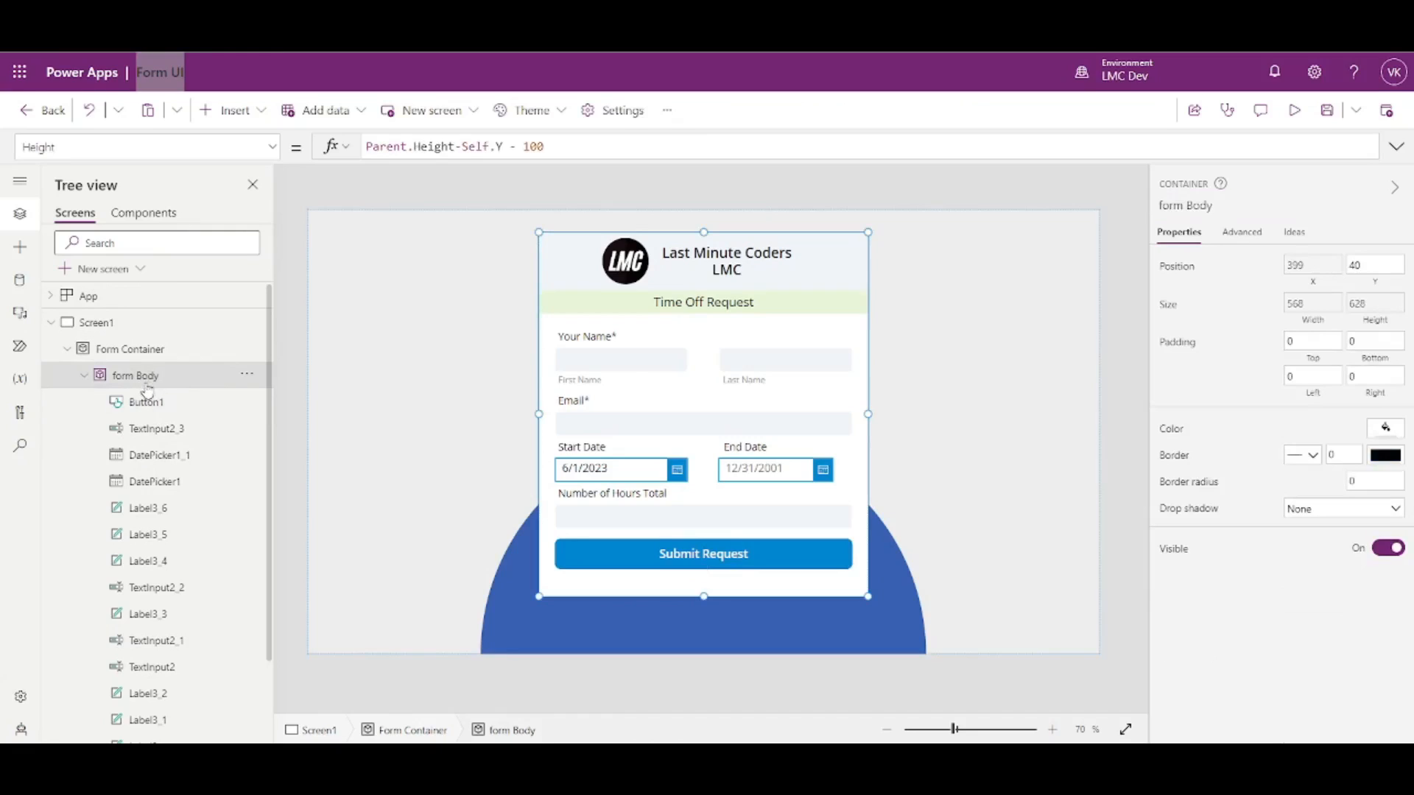
- Replace the form Body's Height with Button1.Y+Button1.Height+20, sizing it to 600
left_click(1375, 322)
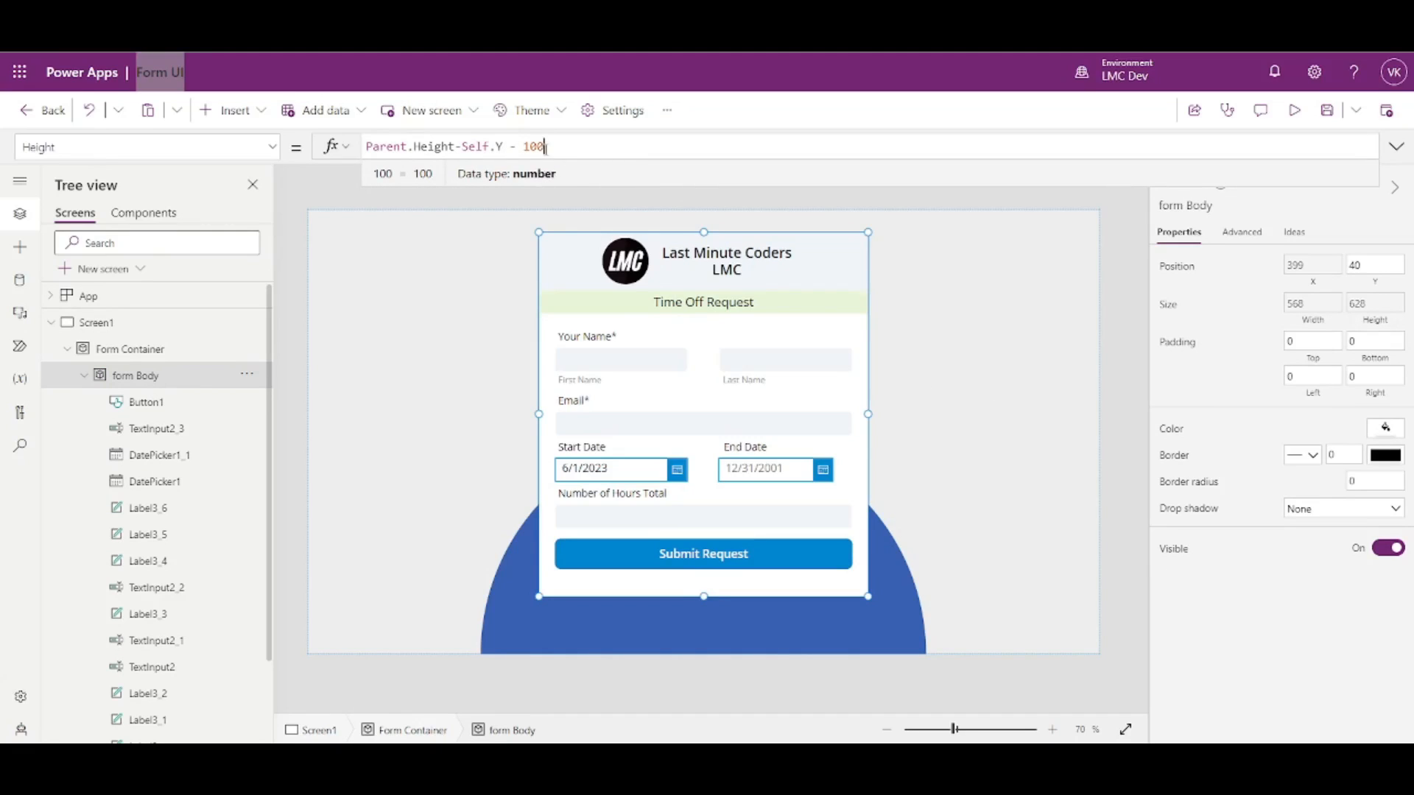
triple_click(553, 158)
type("Button1")
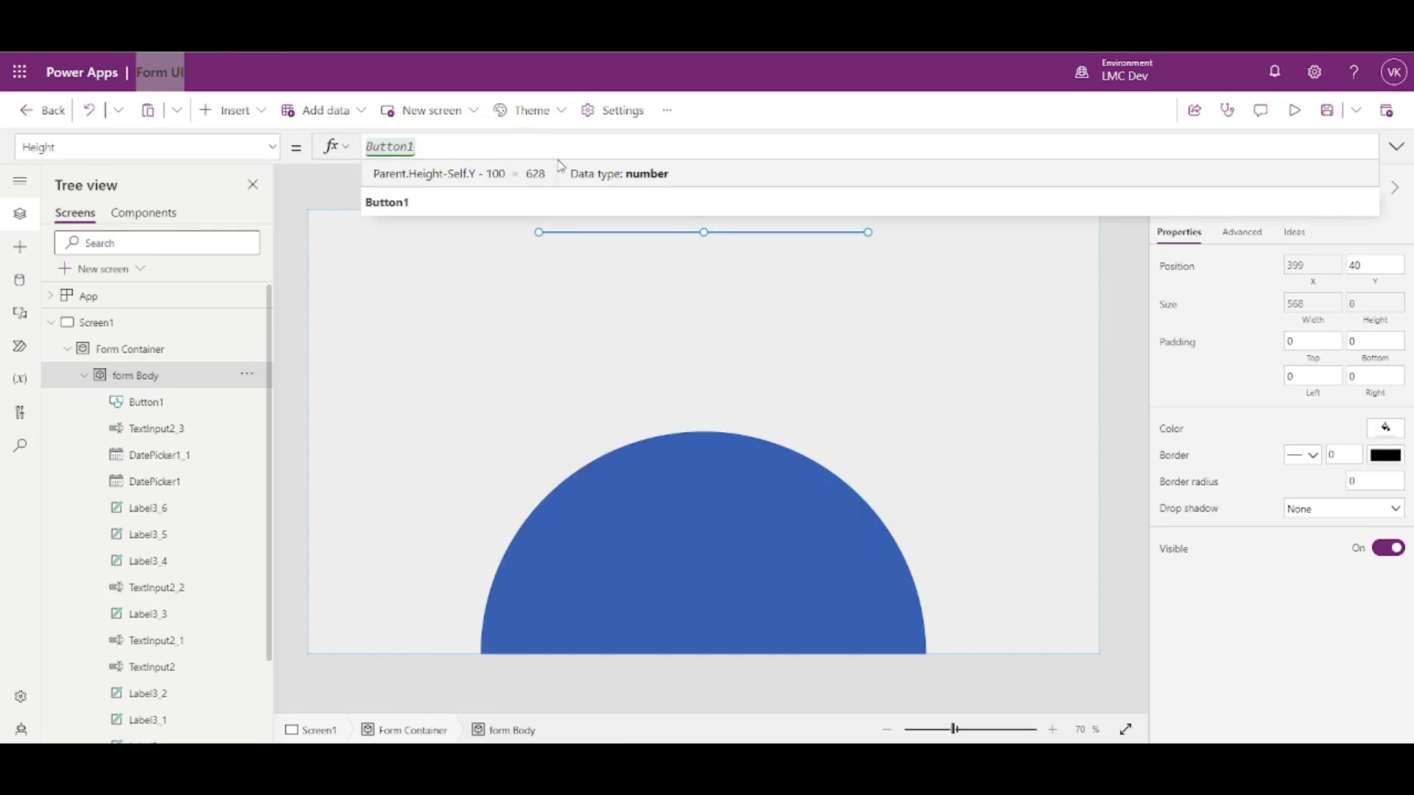
type(".Y+")
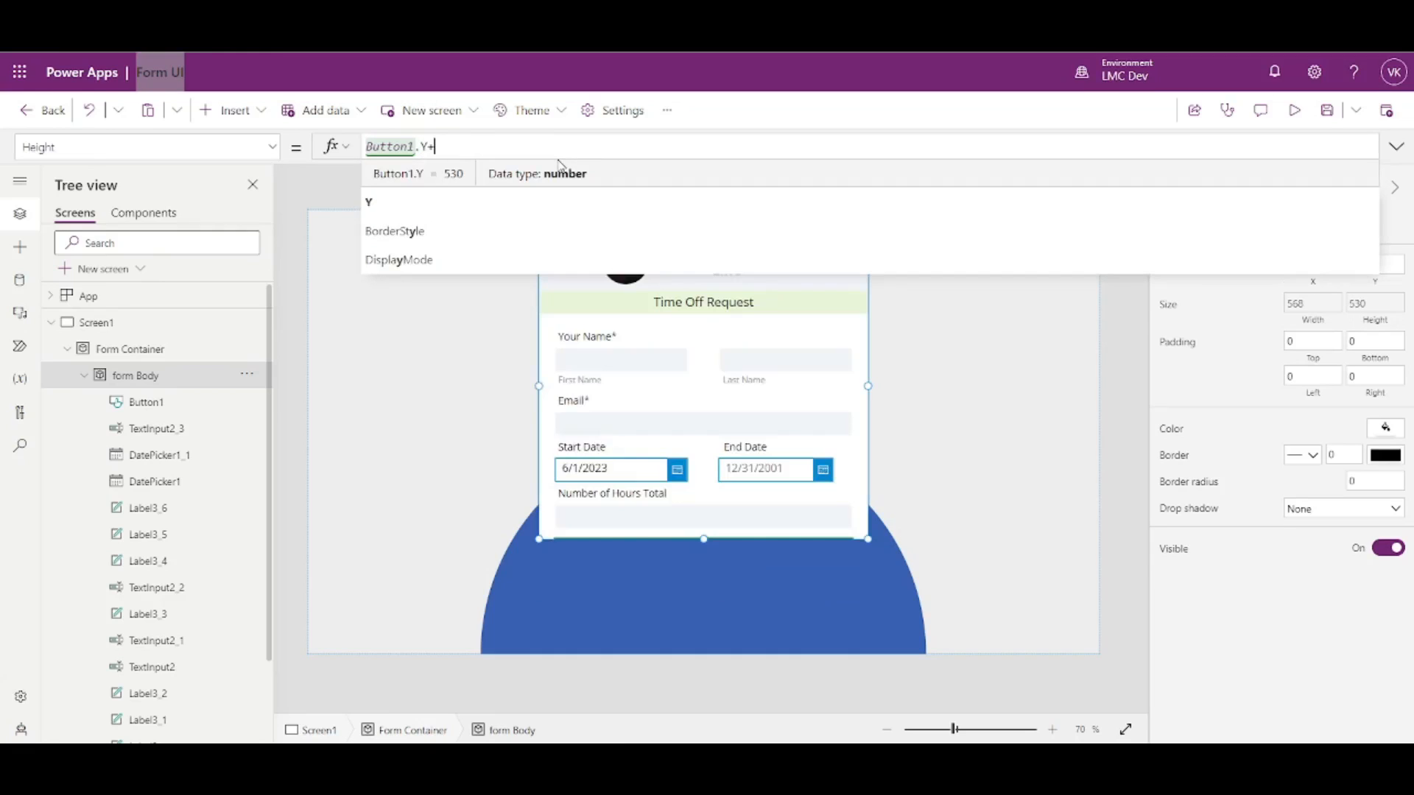
type("Button1.Height")
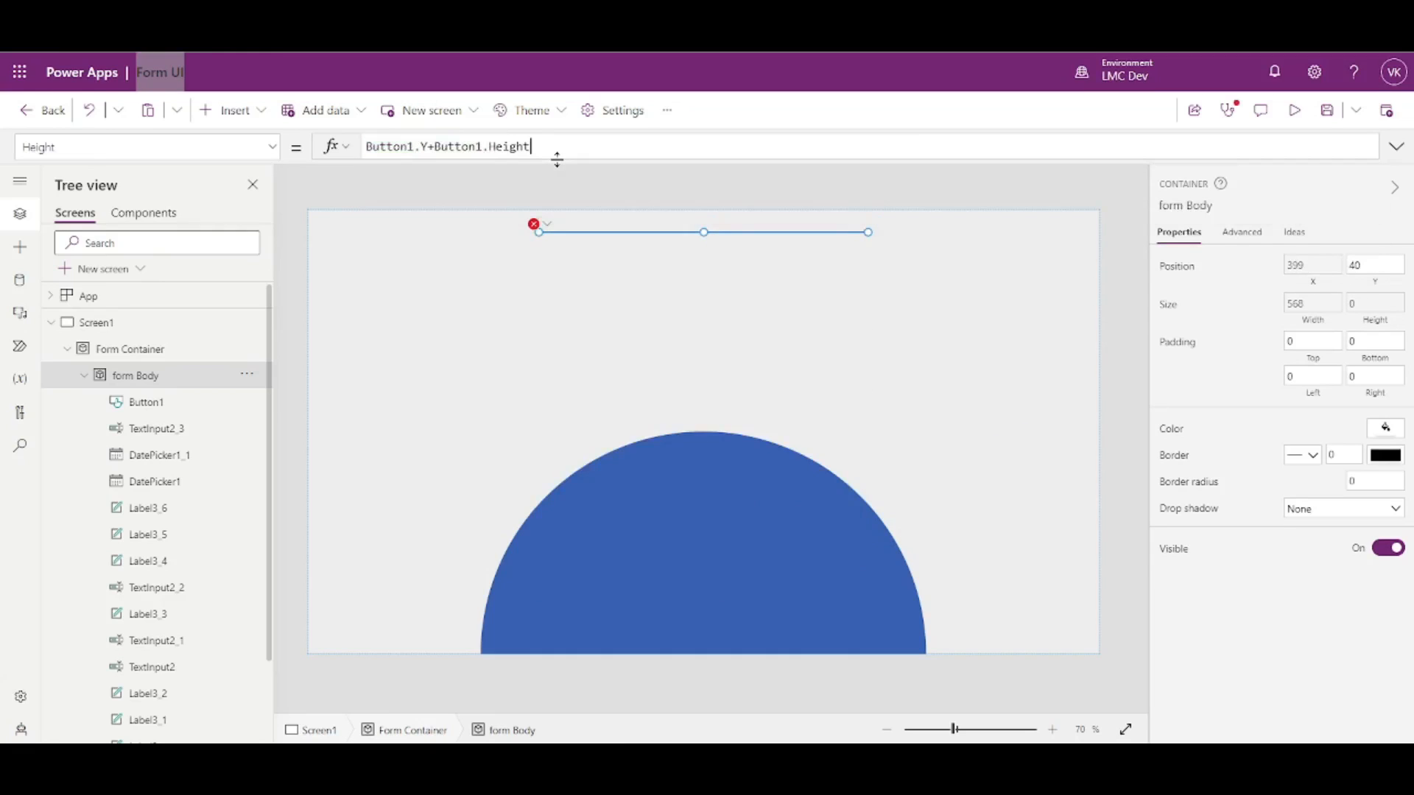
type("+20")
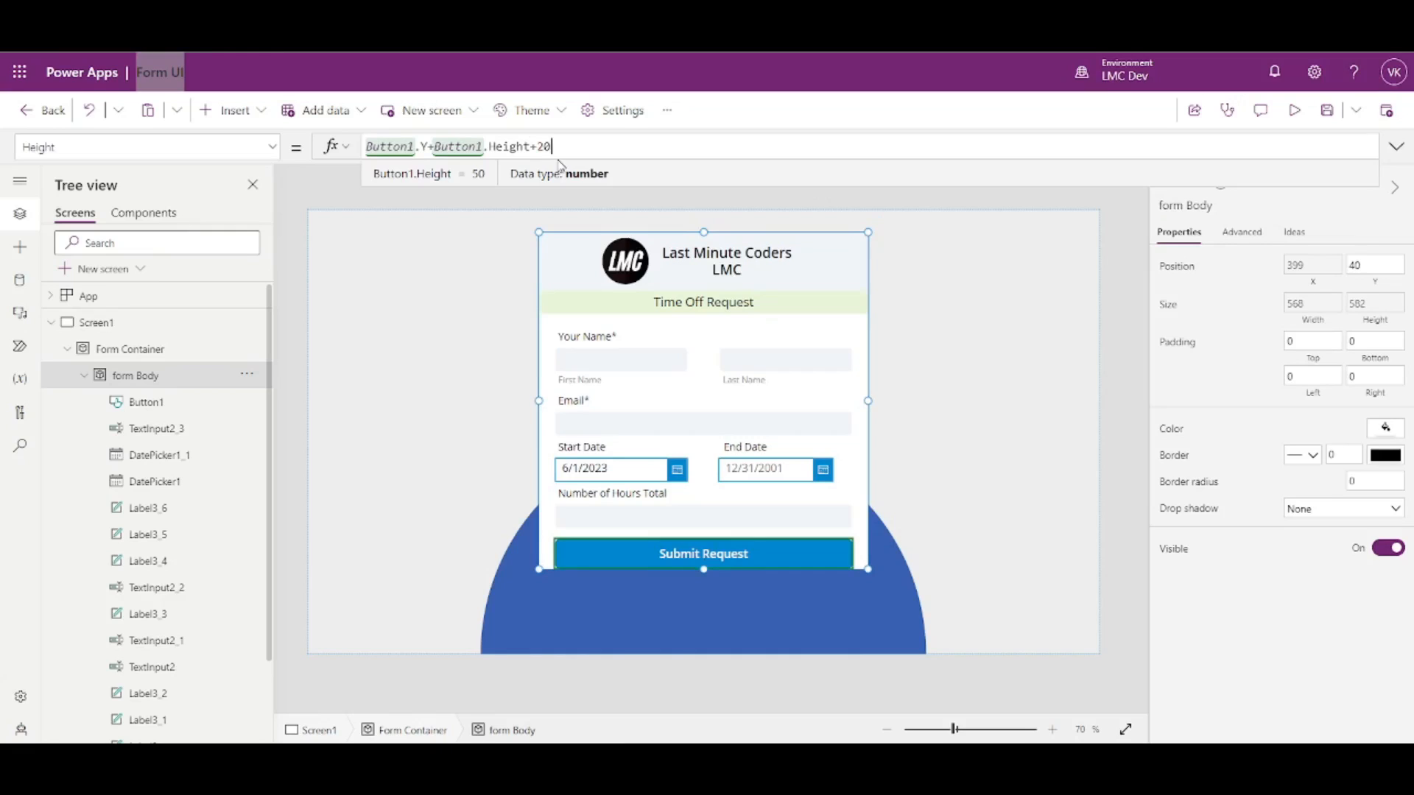
left_click(1109, 417)
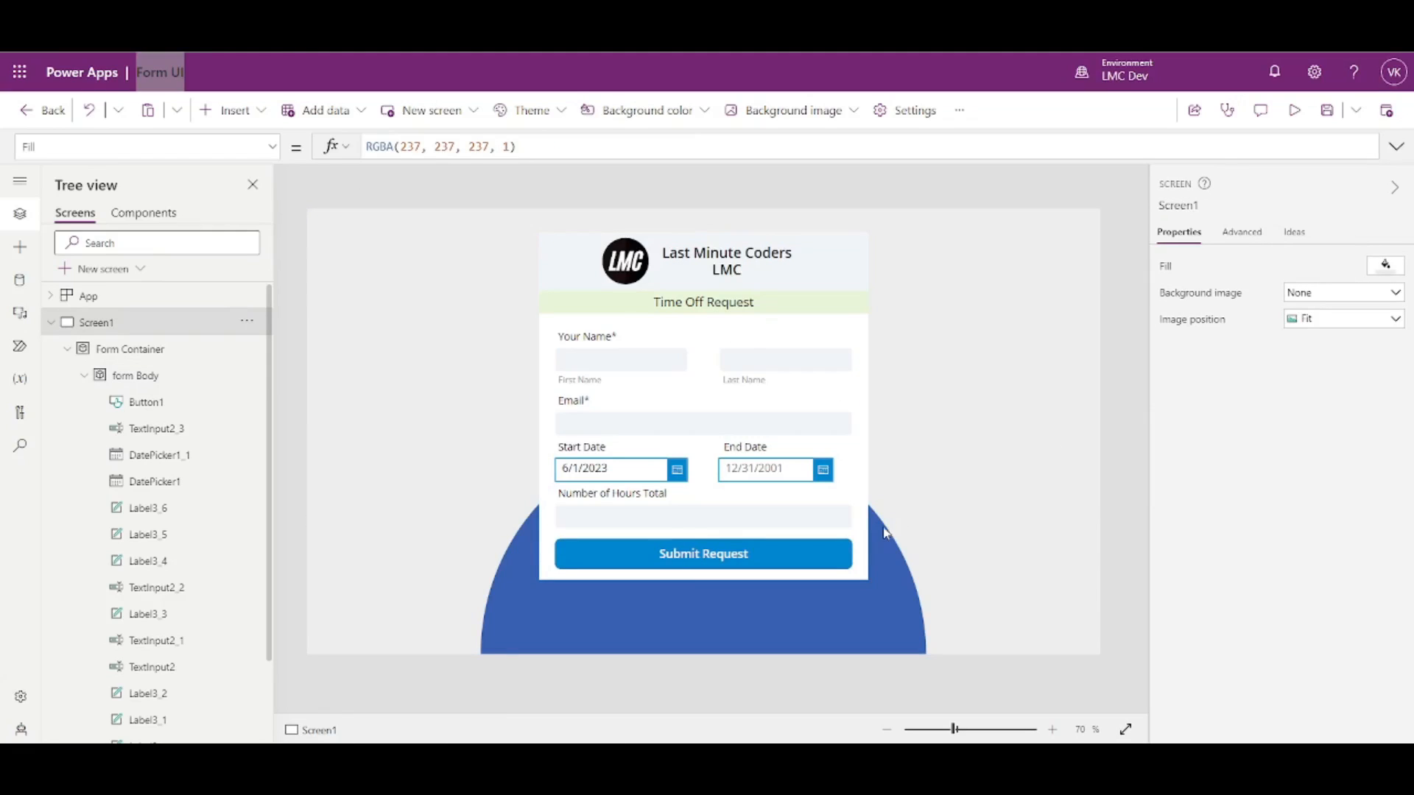
left_click(1294, 111)
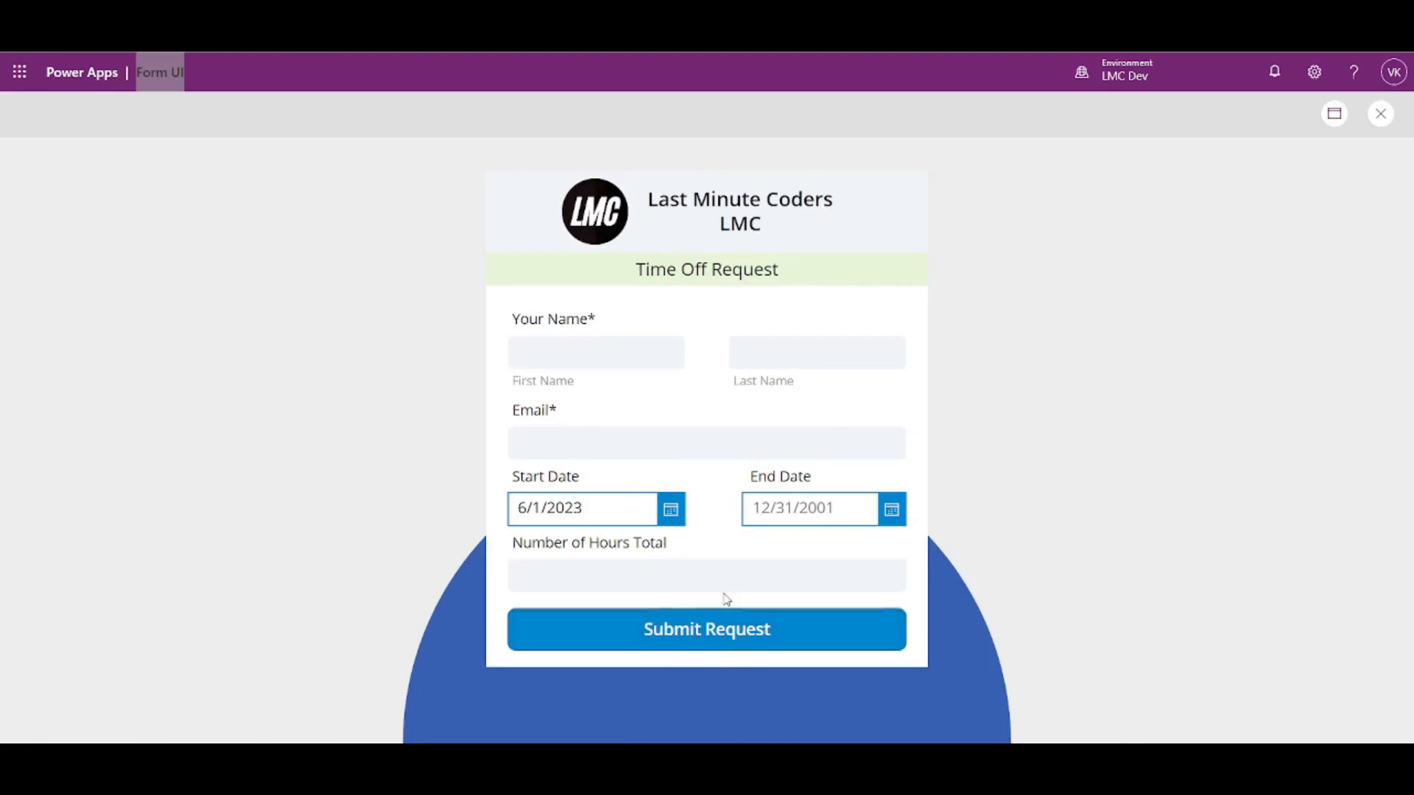
left_click(1382, 114)
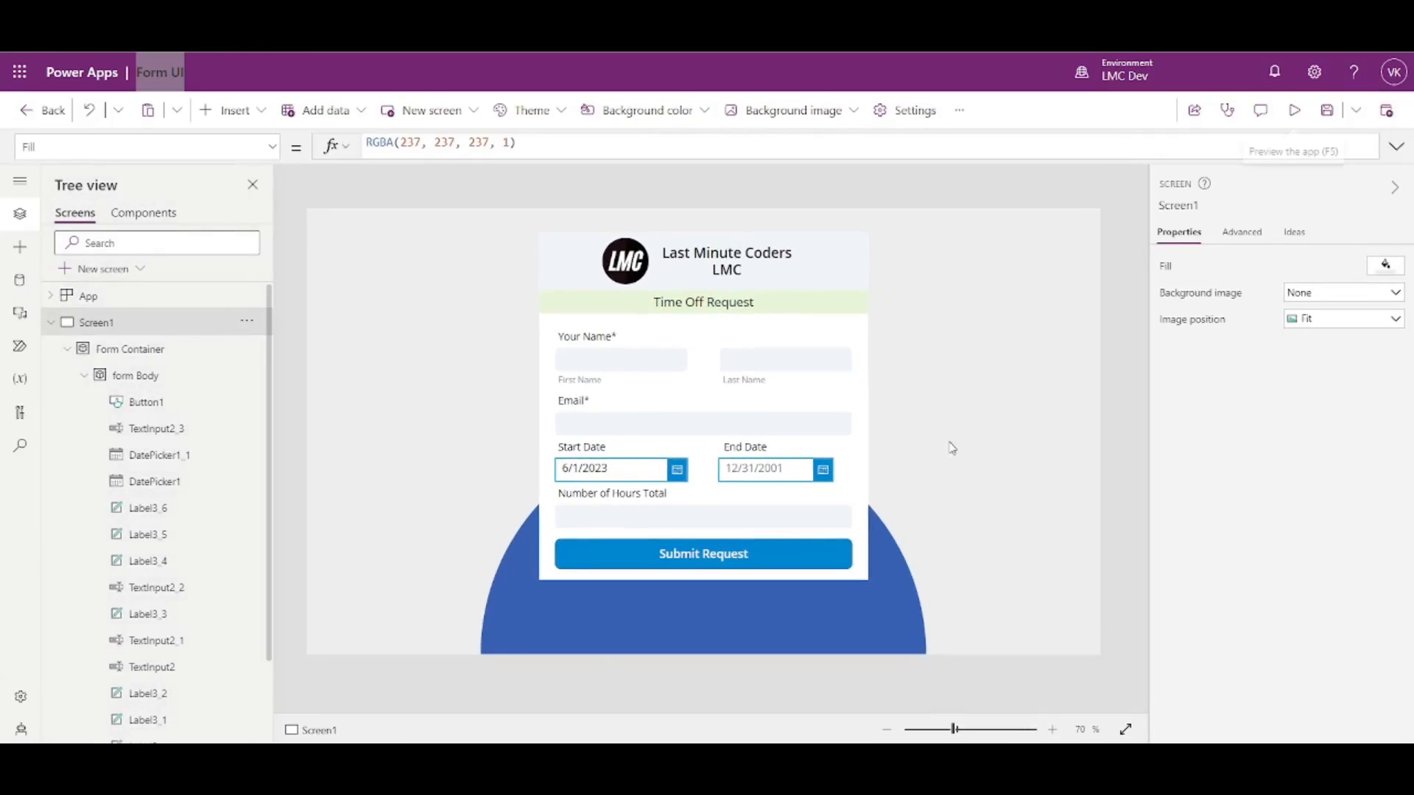
left_click(721, 565)
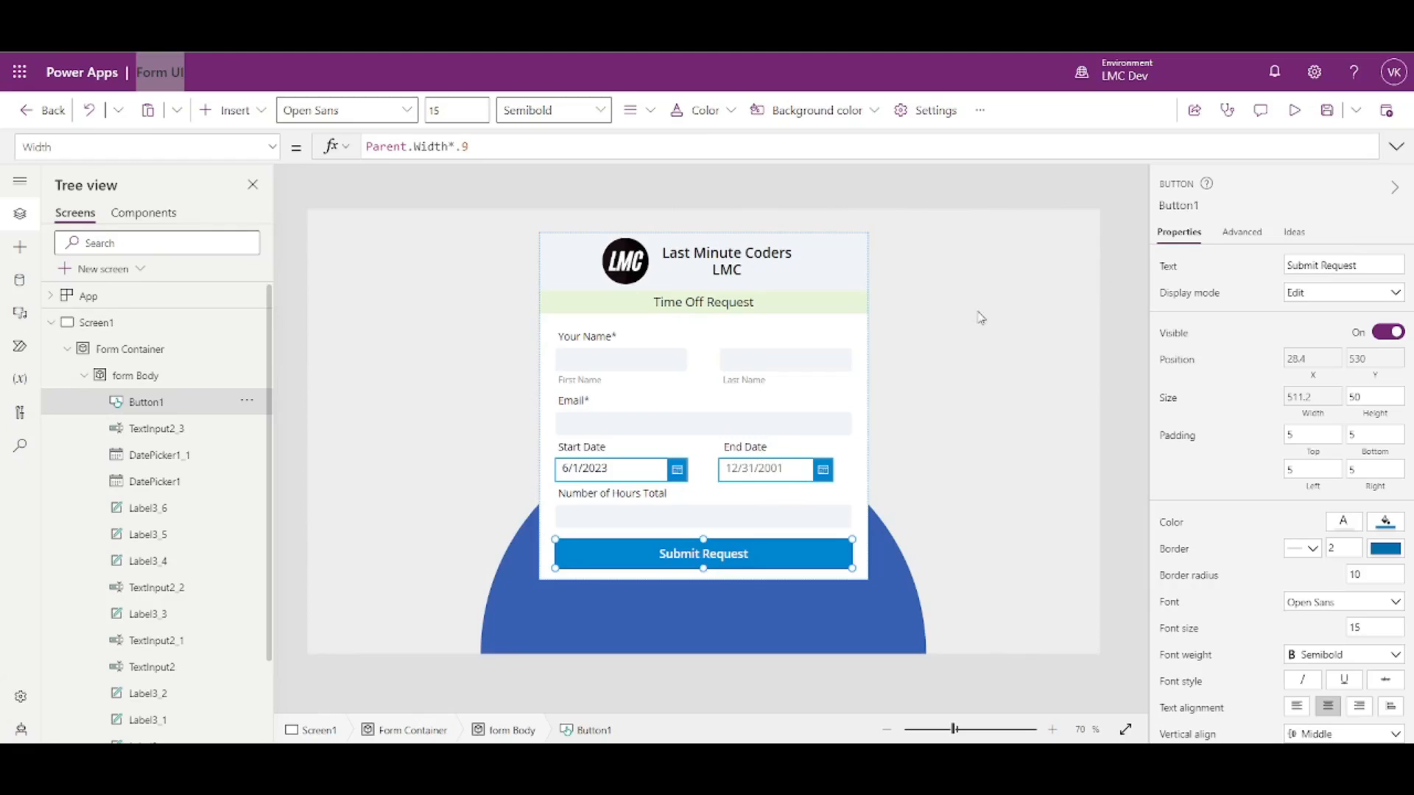
left_click(1287, 118)
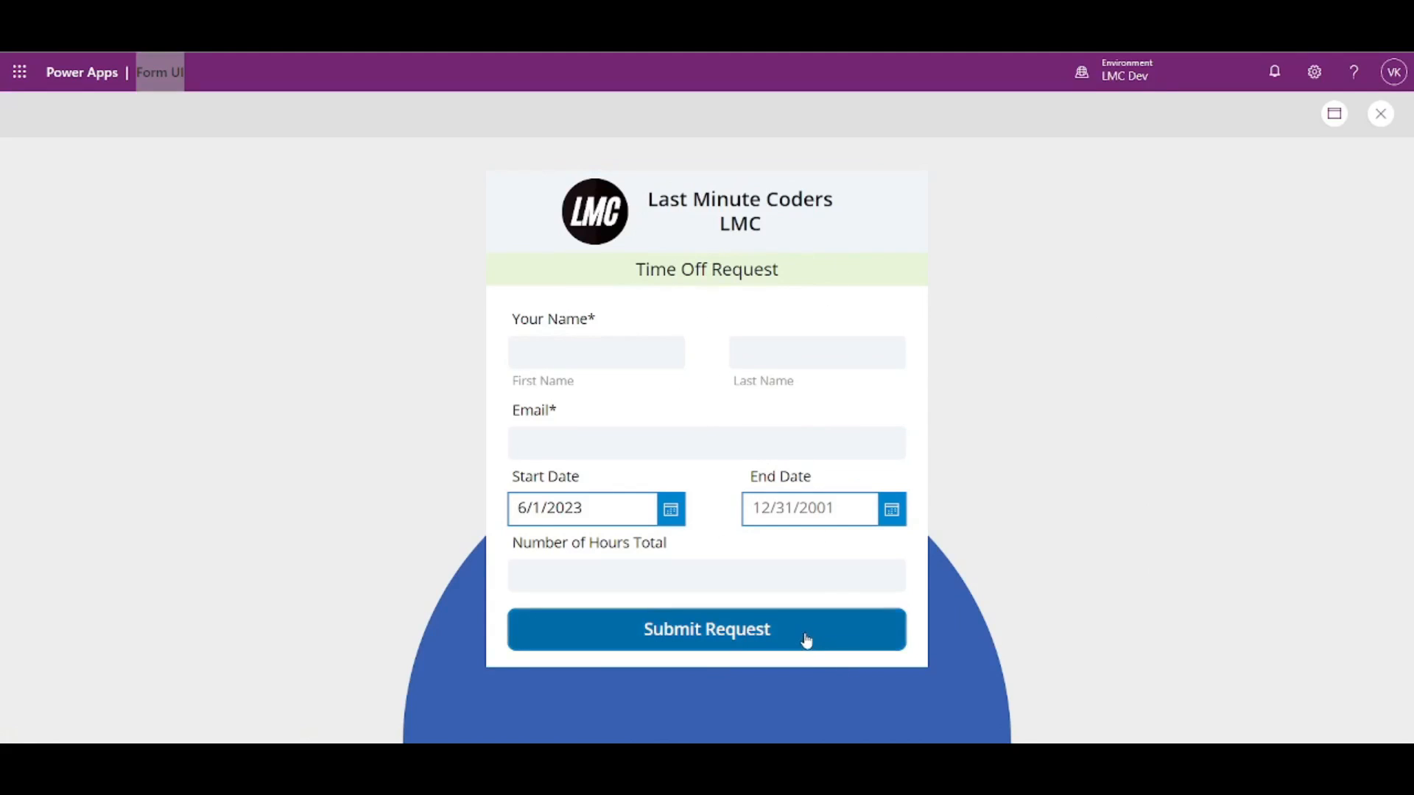
left_click(594, 350)
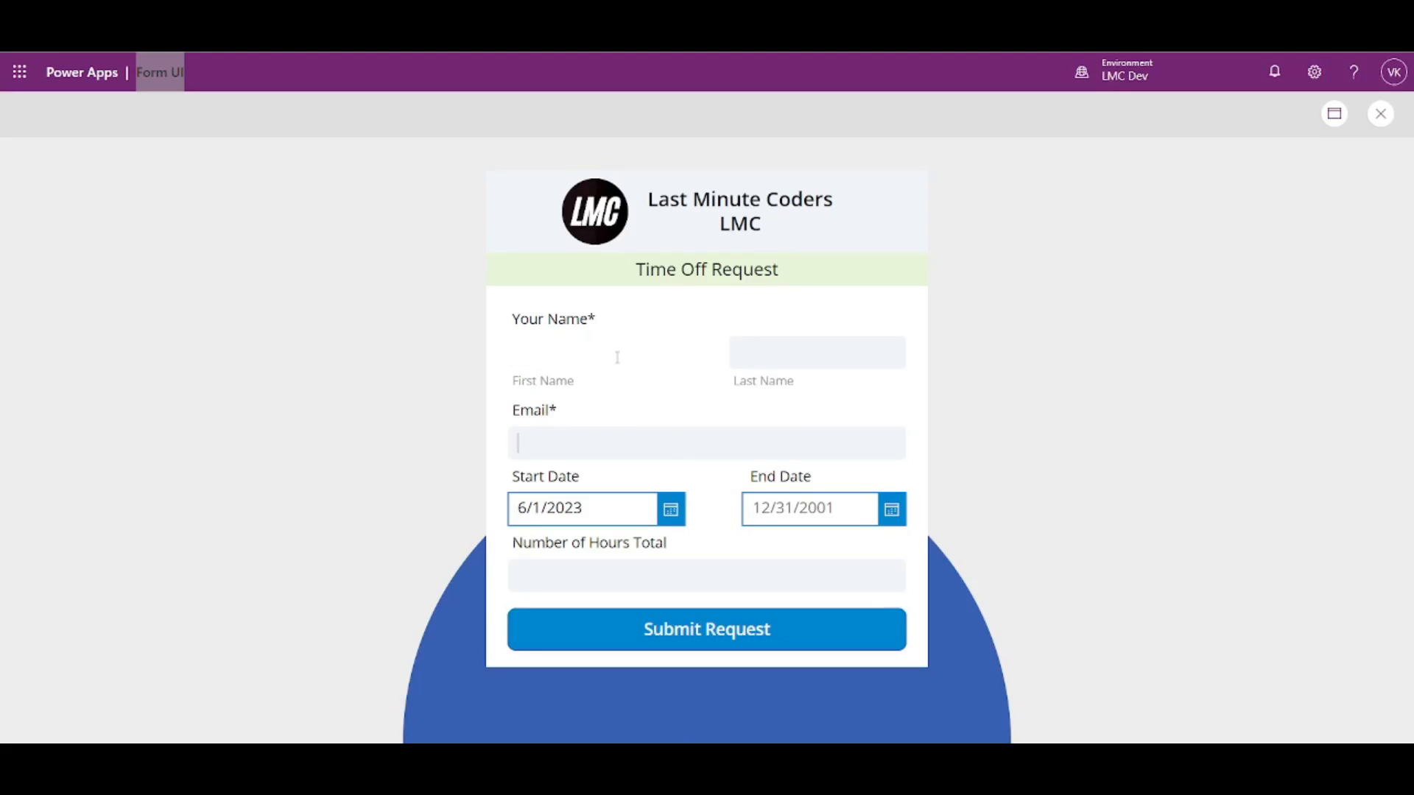
left_click(1380, 113)
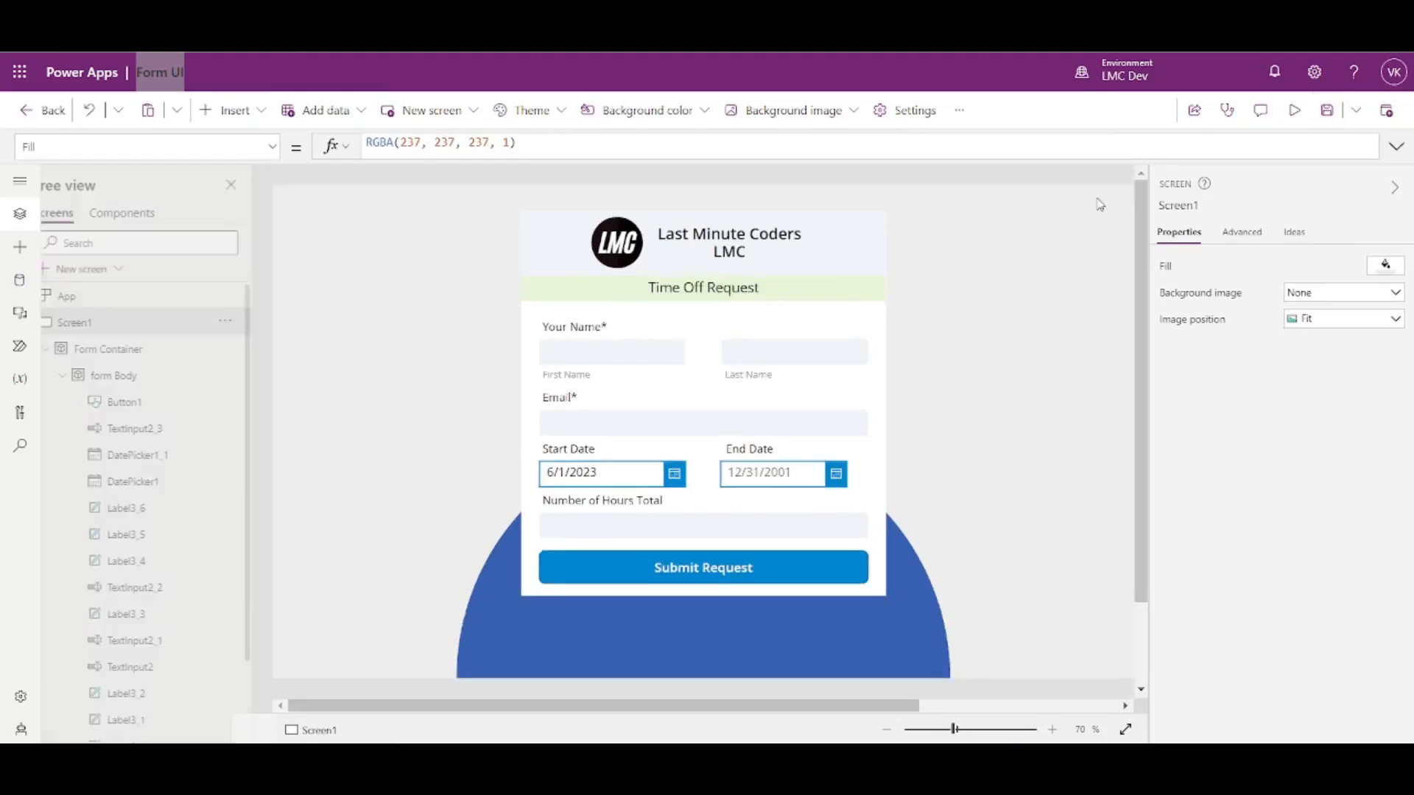
left_click(648, 360)
scroll(1325, 523, "down", 4)
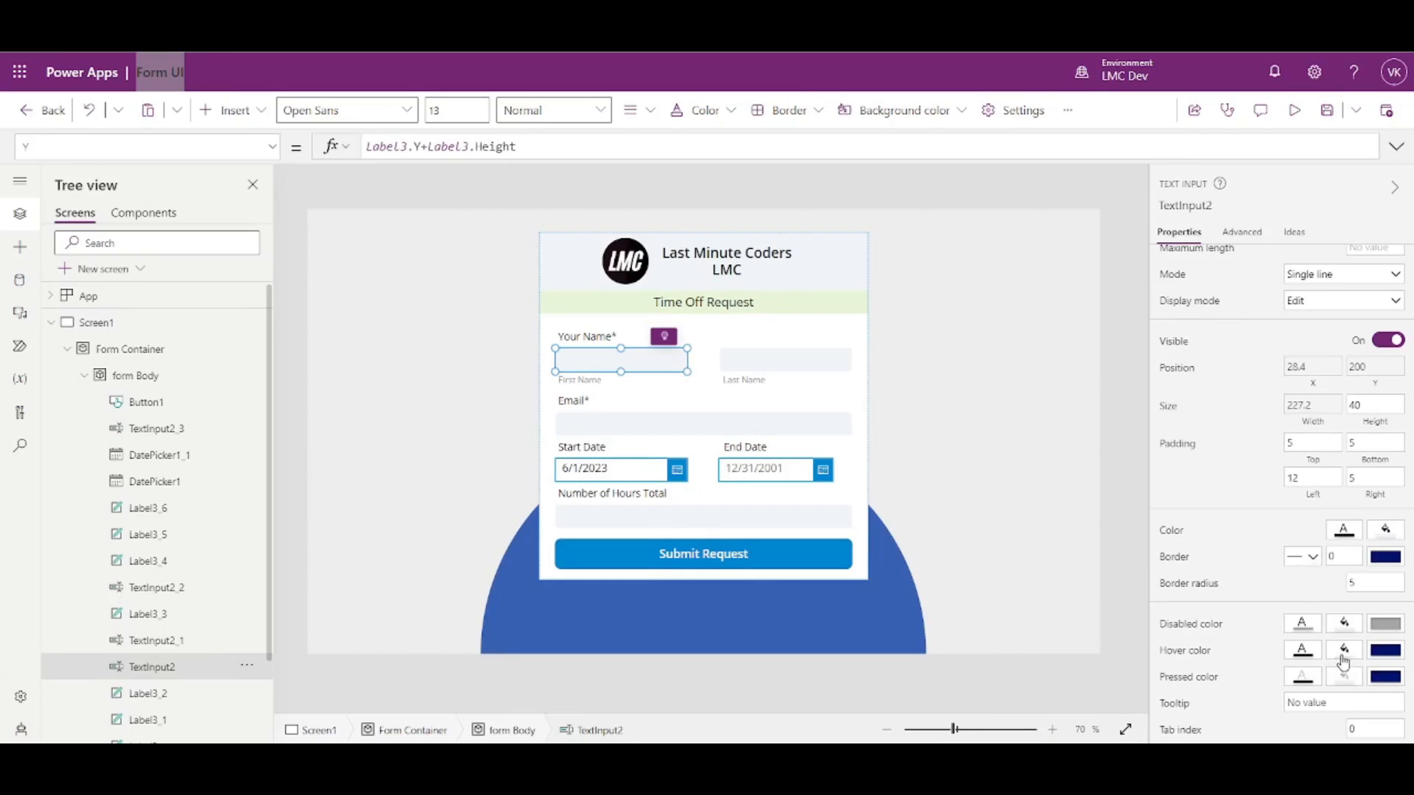
- Give the Last Name, Email and hours inputs a pale theme colour as disabled fill
left_click(814, 361, "shift")
left_click(805, 436, "shift")
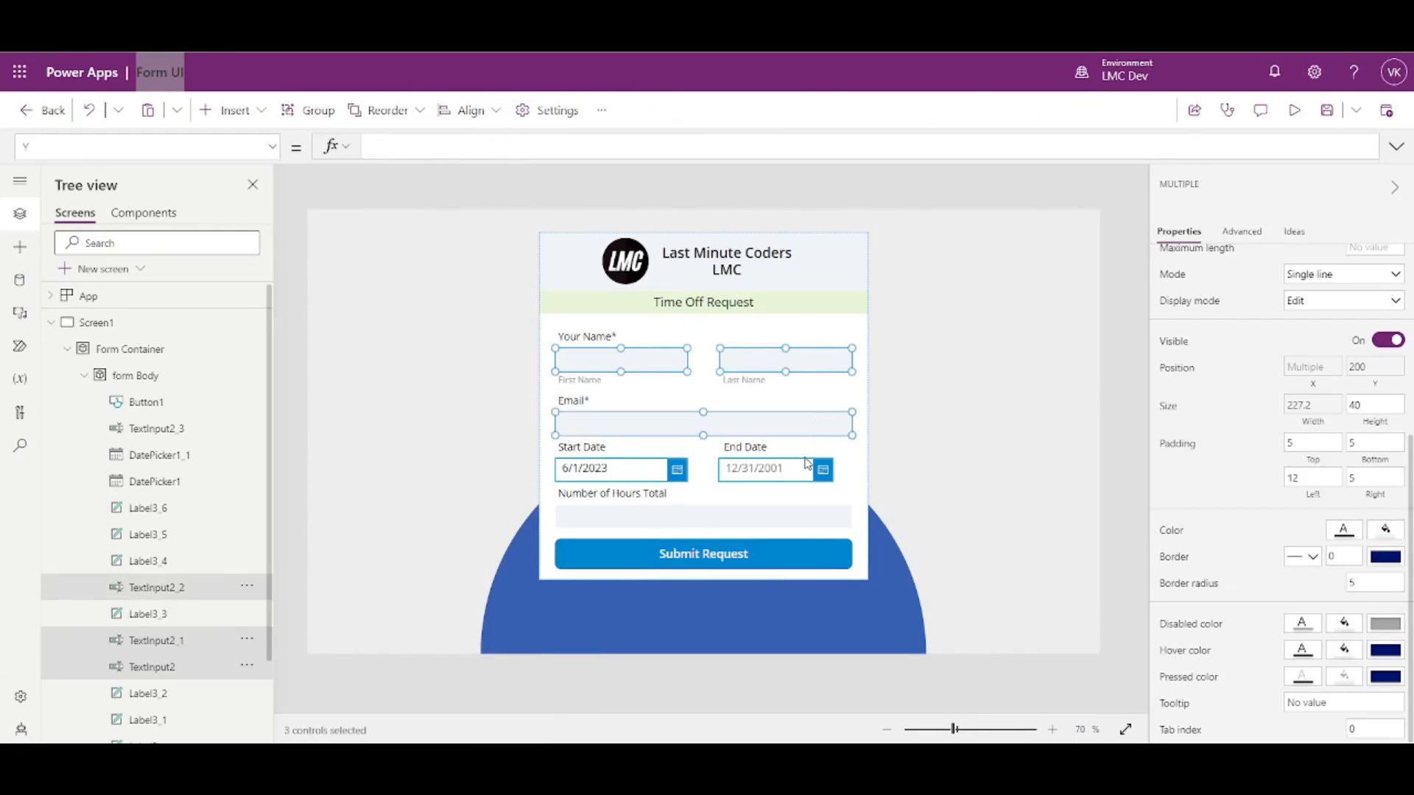
left_click(803, 529, "shift")
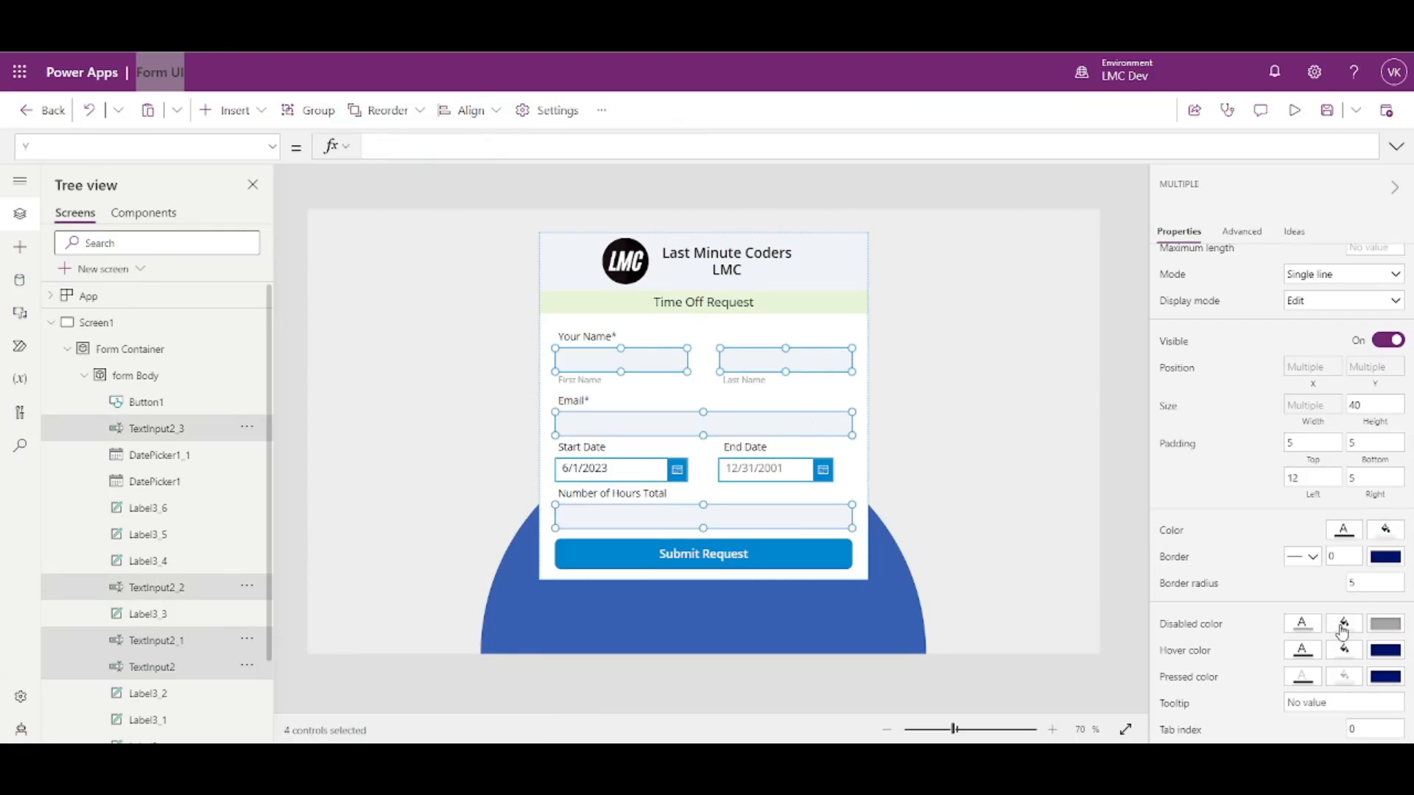
left_click(1344, 650)
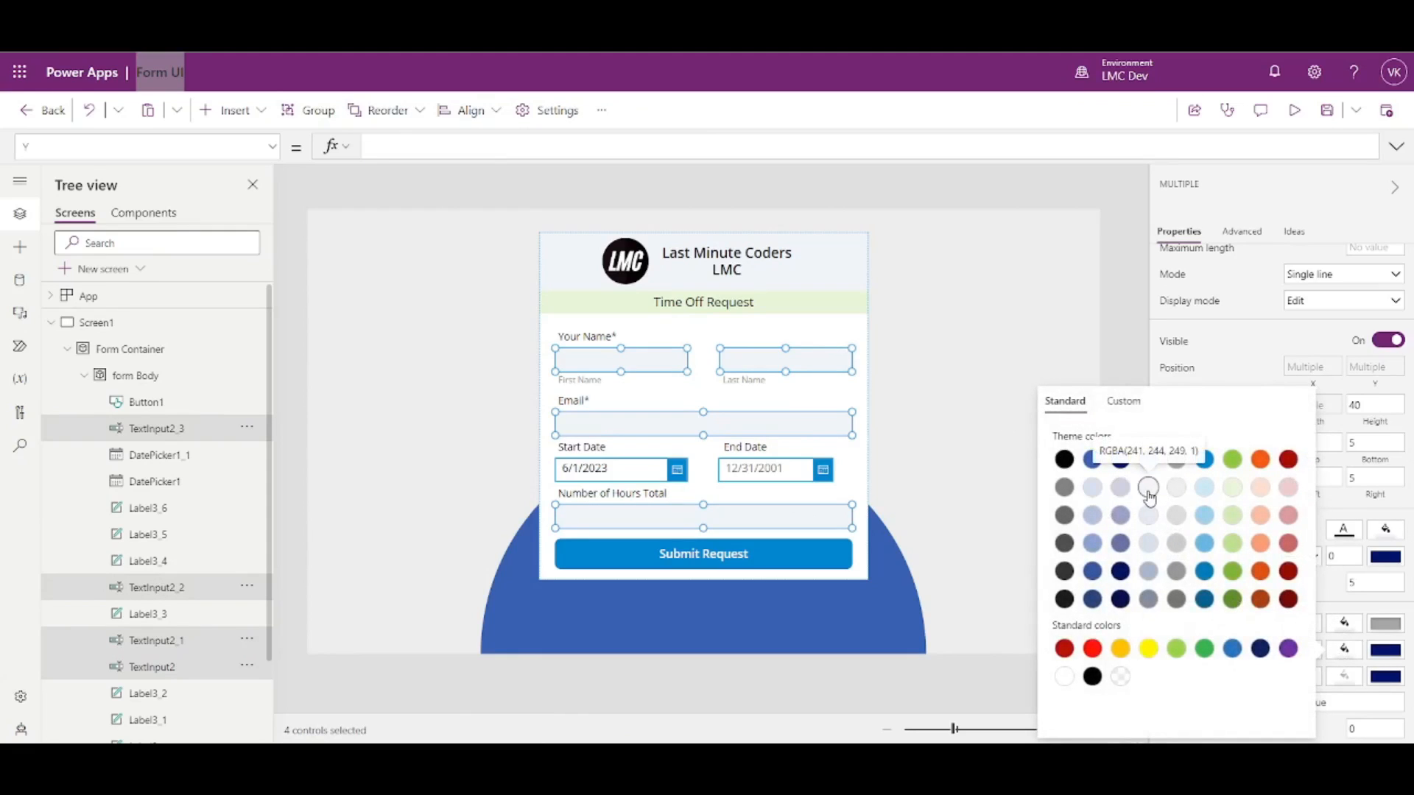
left_click(1191, 352)
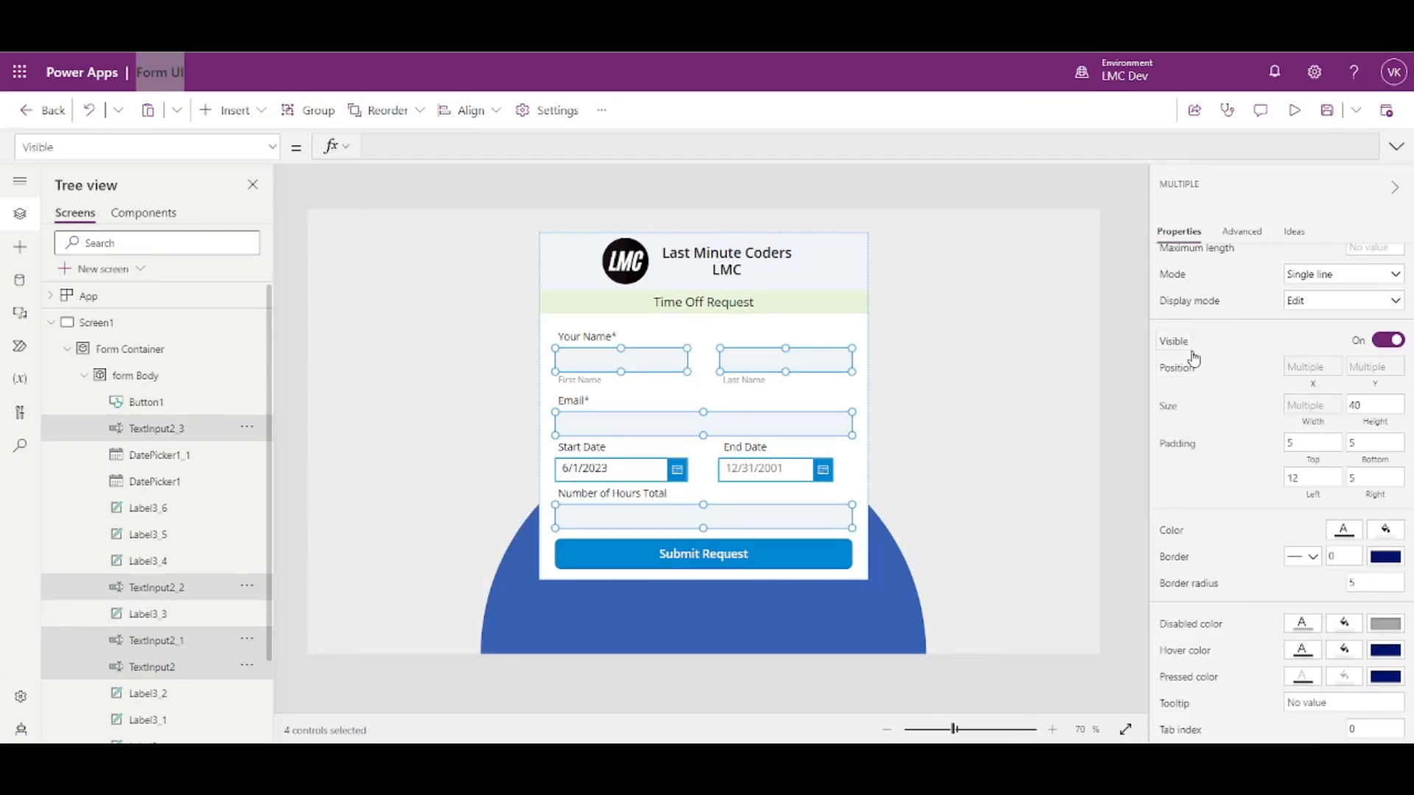
- Preview the app, type test text into the name, email and hours fields, then exit
left_click(1294, 112)
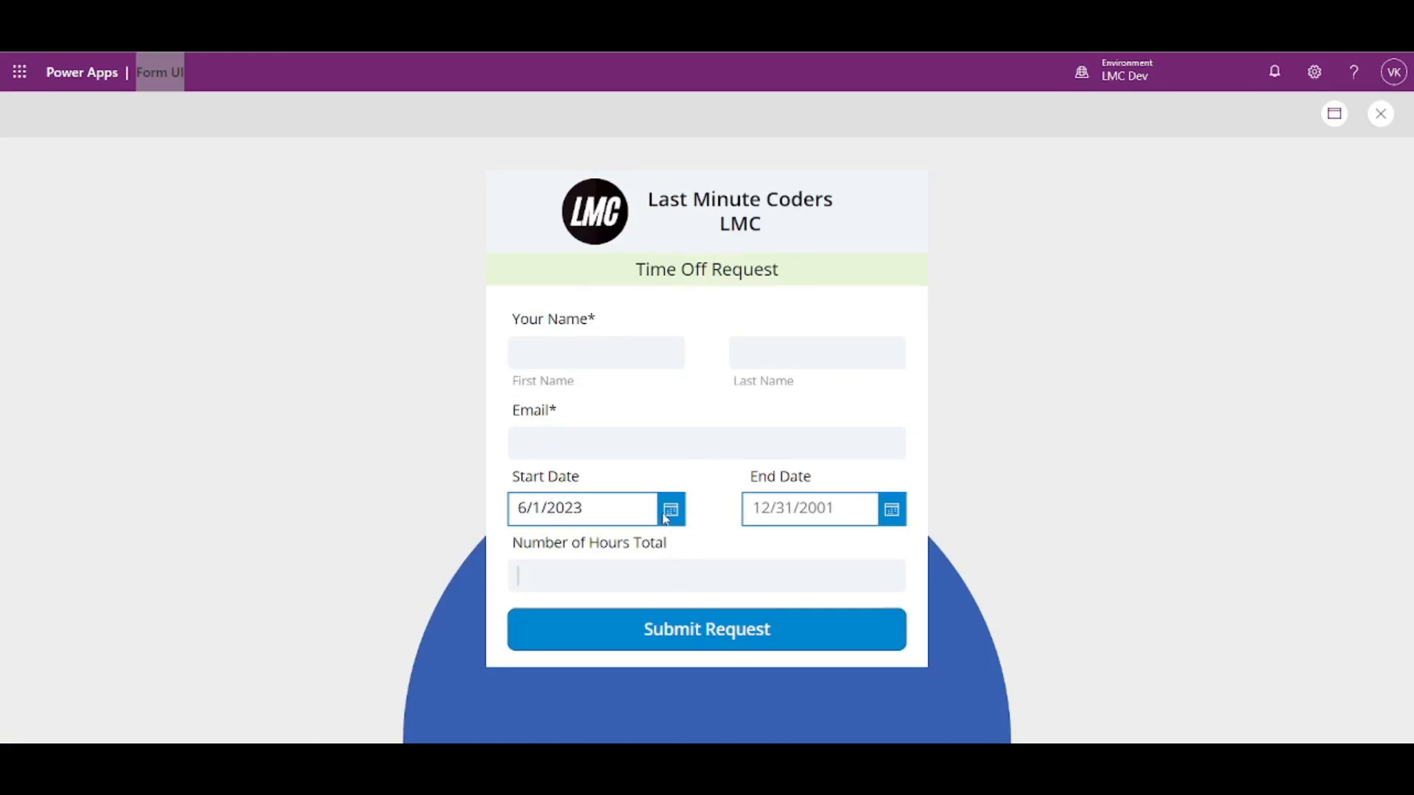
type("sasdasd")
left_click(589, 352)
type("sdasdasdasd")
left_click(660, 587)
type("asdasd")
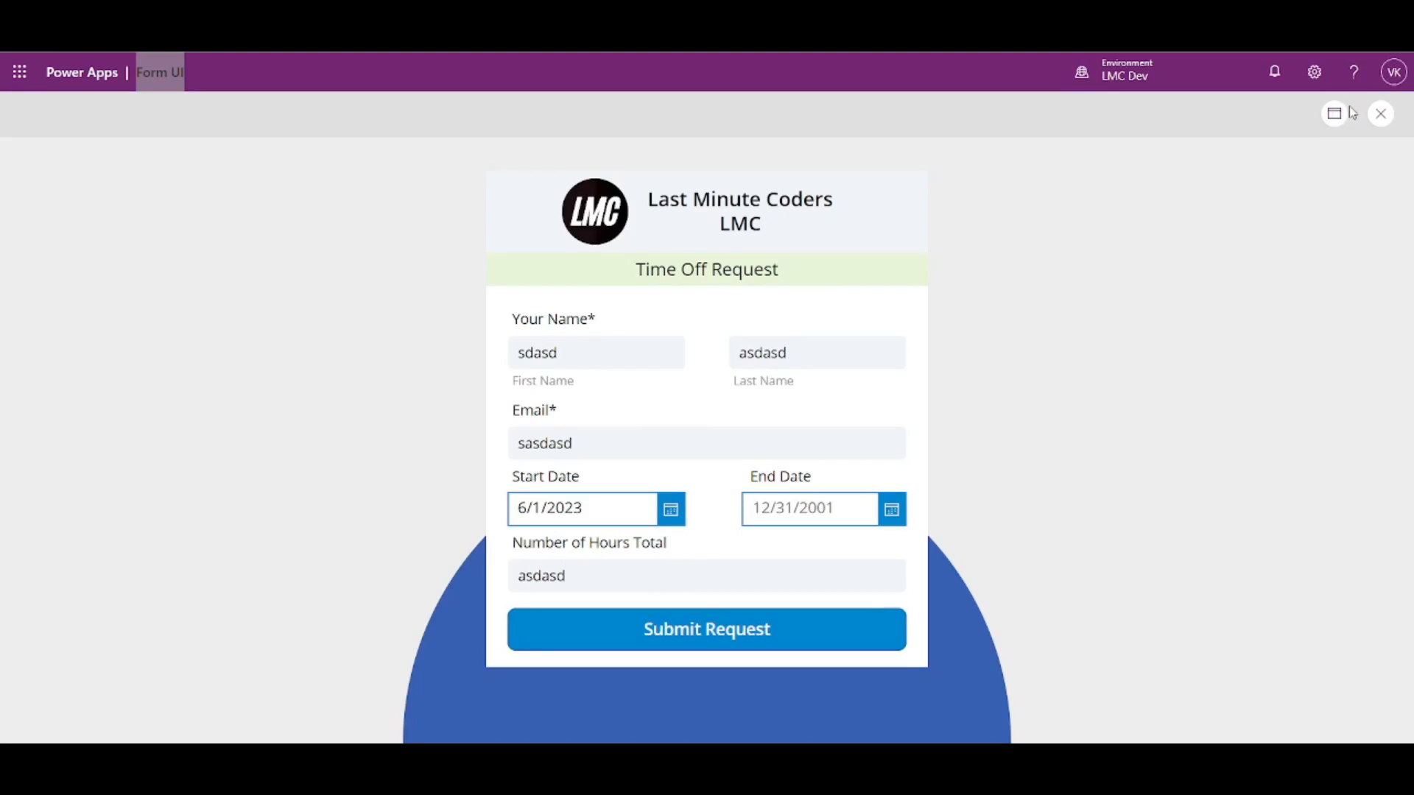
left_click(1380, 114)
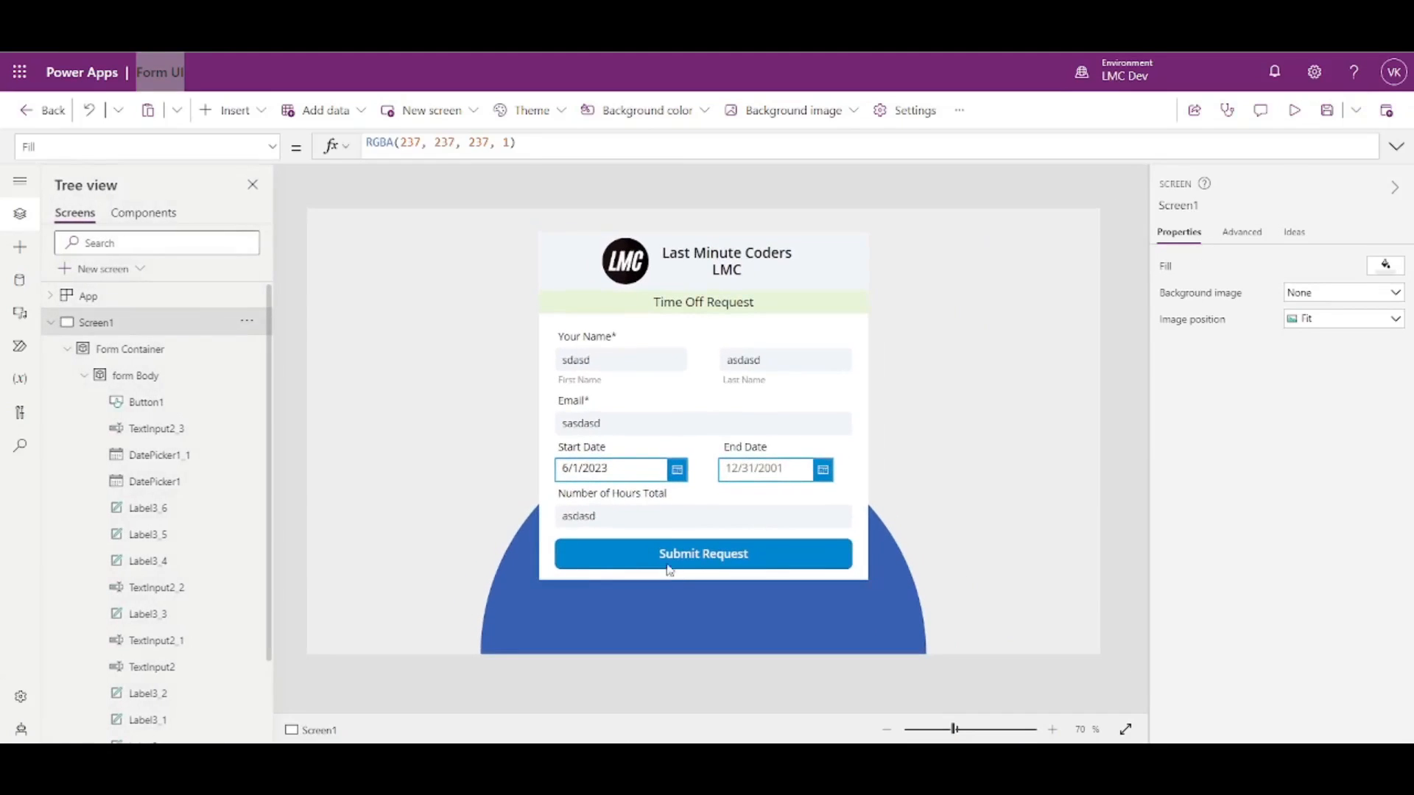
- Set the Number of Hours Total input's Format to Number and check it in preview
left_click(613, 523)
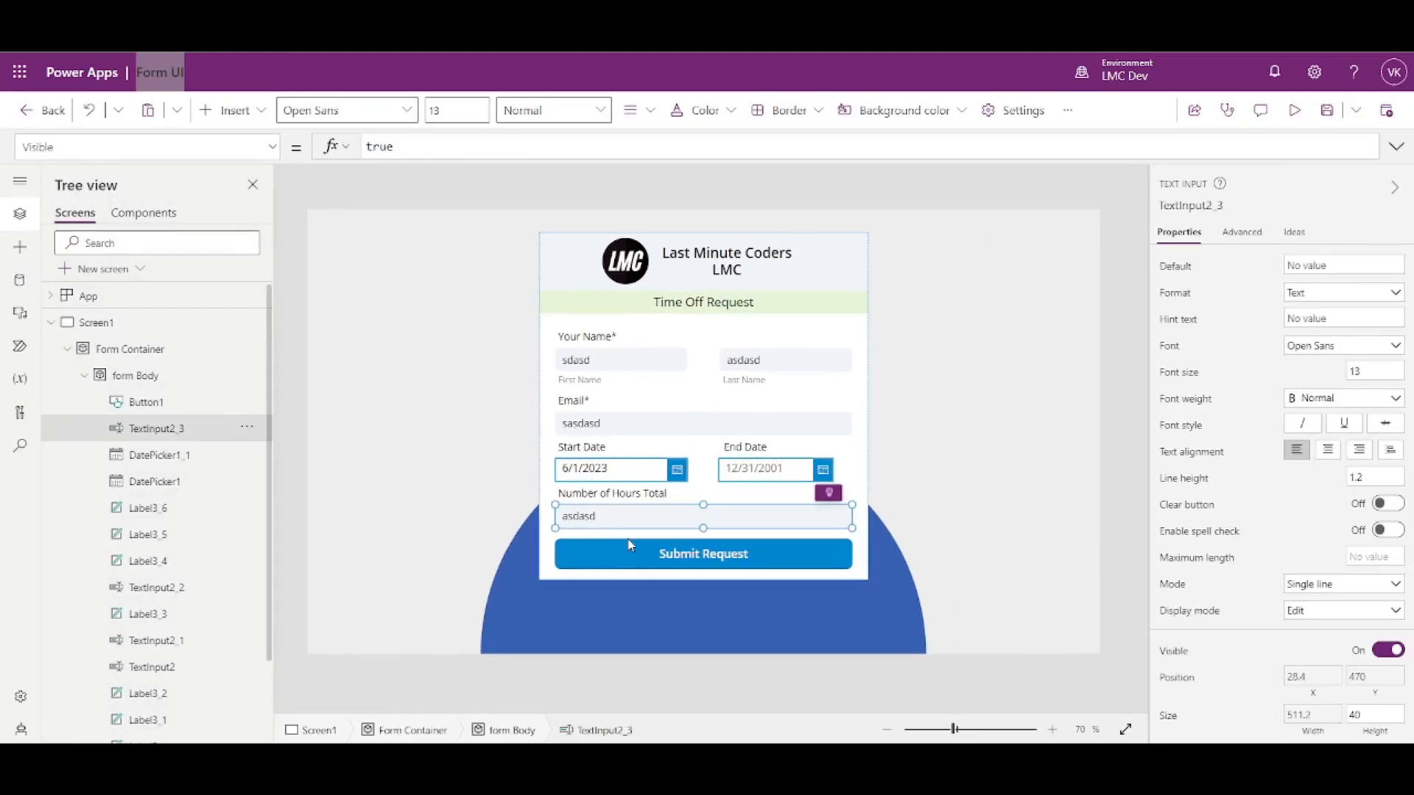
left_click(1311, 294)
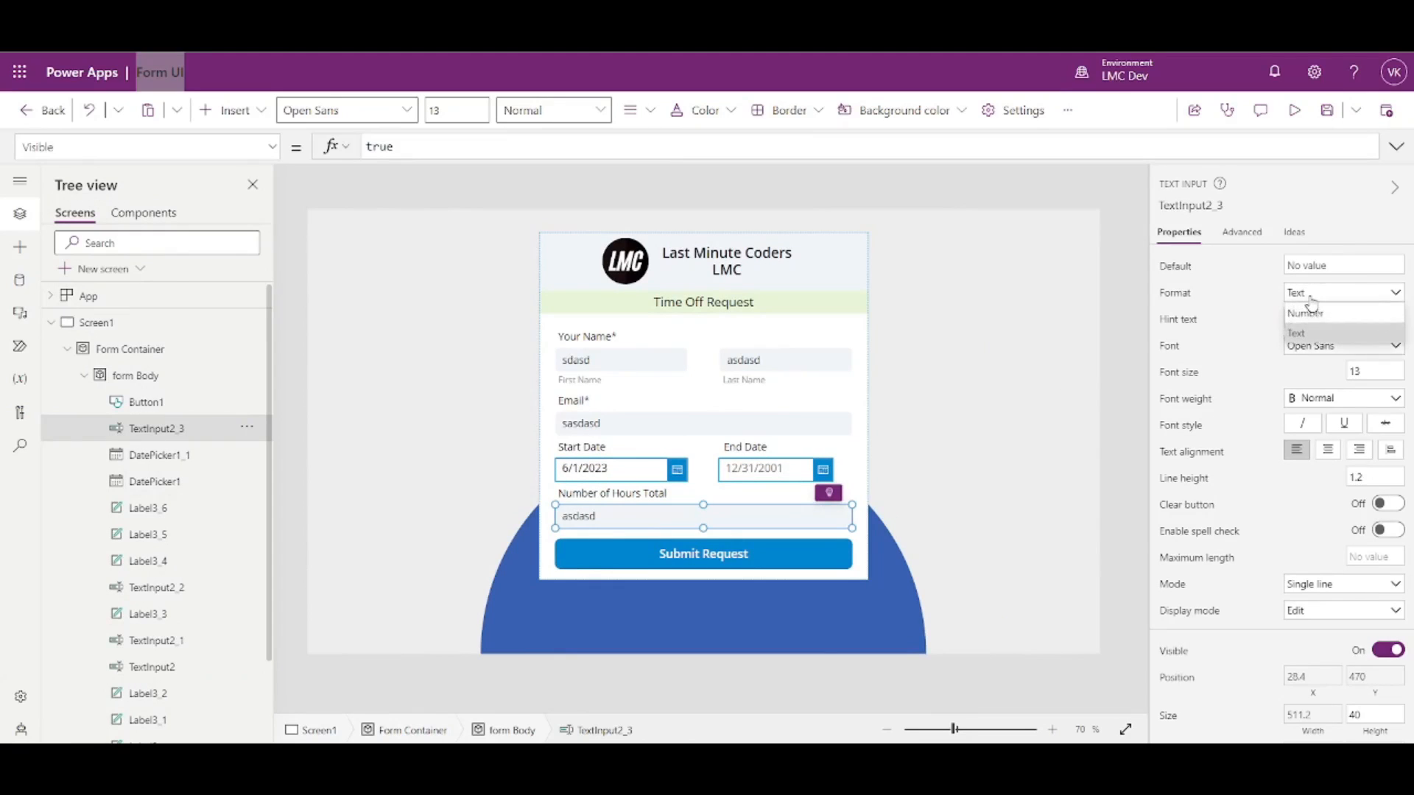
left_click(1309, 312)
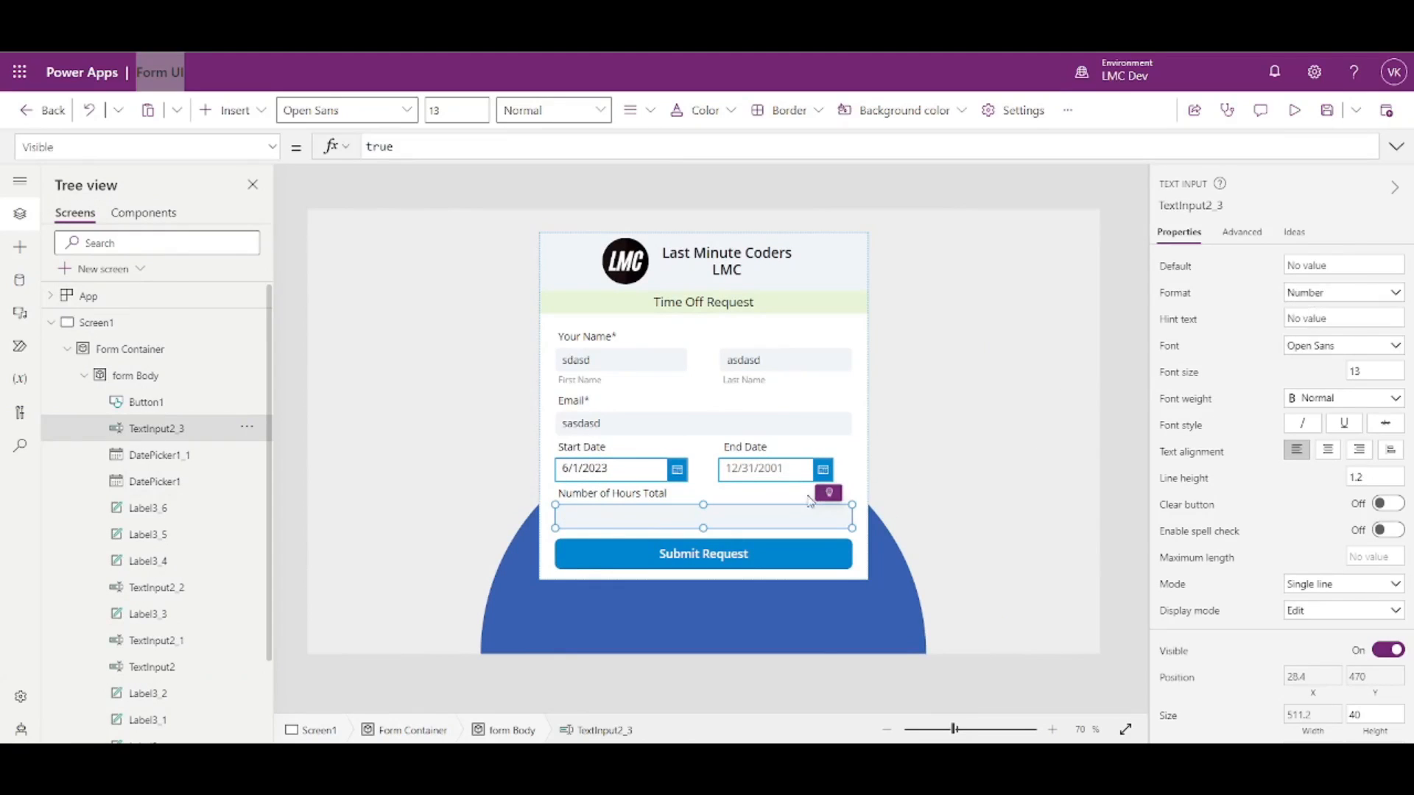
left_click(1295, 110)
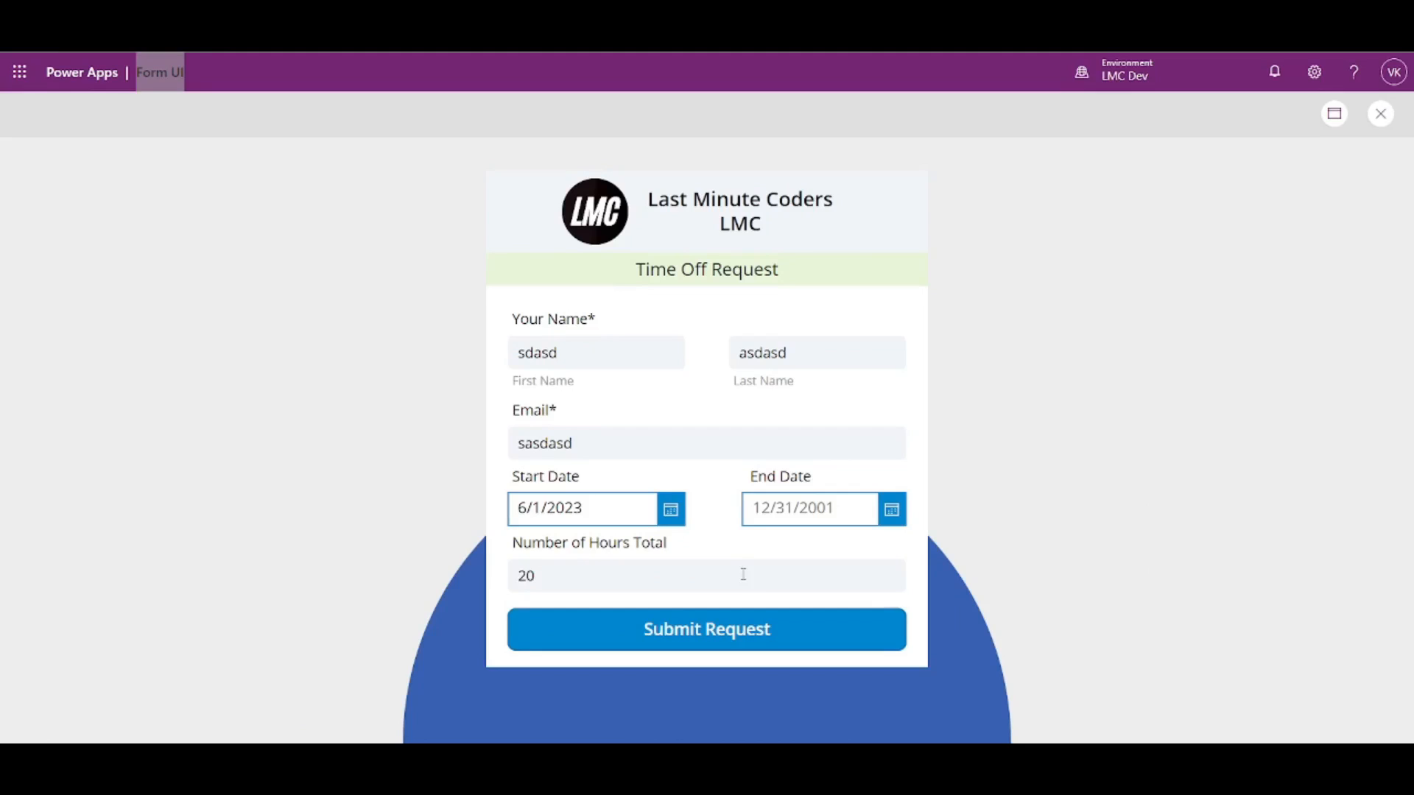
left_click(1381, 113)
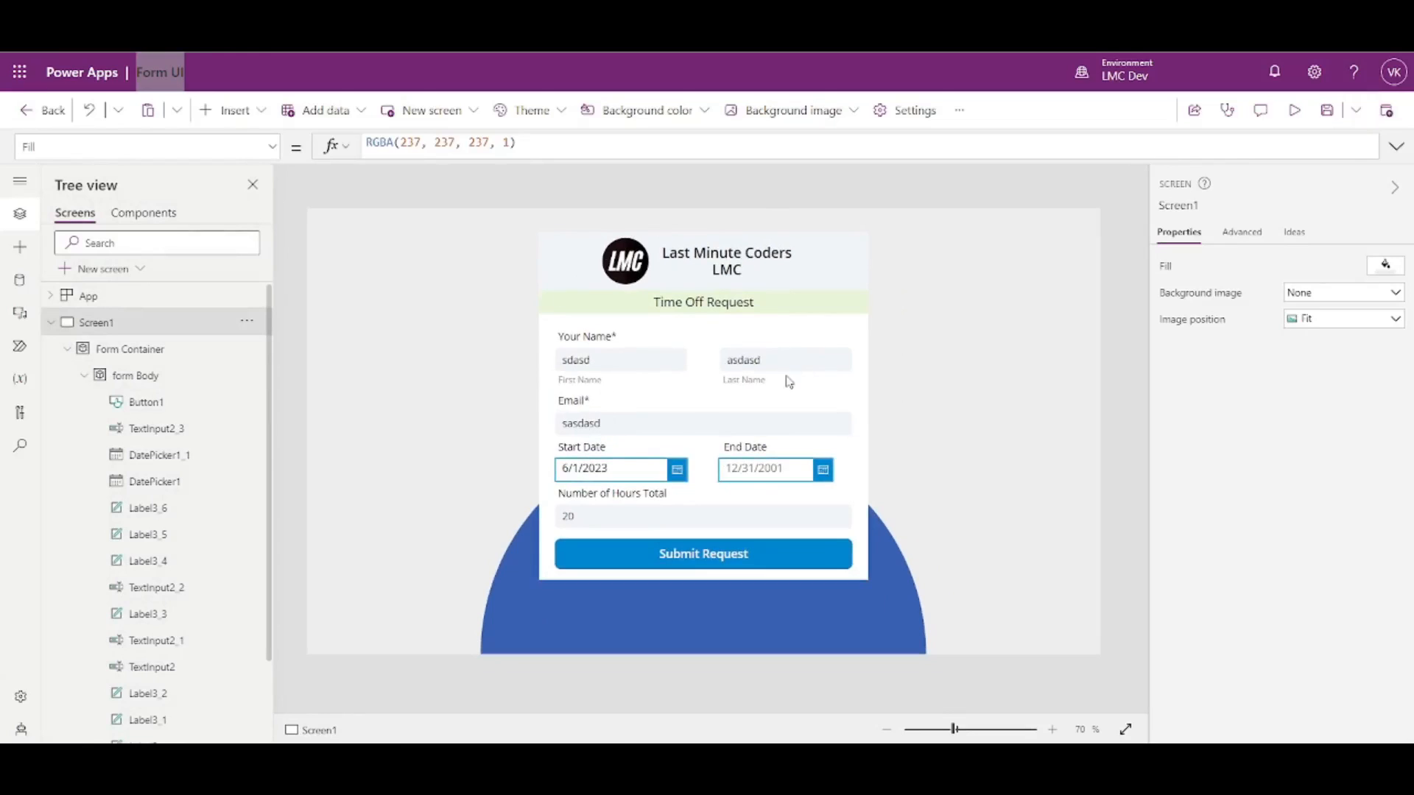
- Give the Email input an empty Default value of ""
left_click(652, 428)
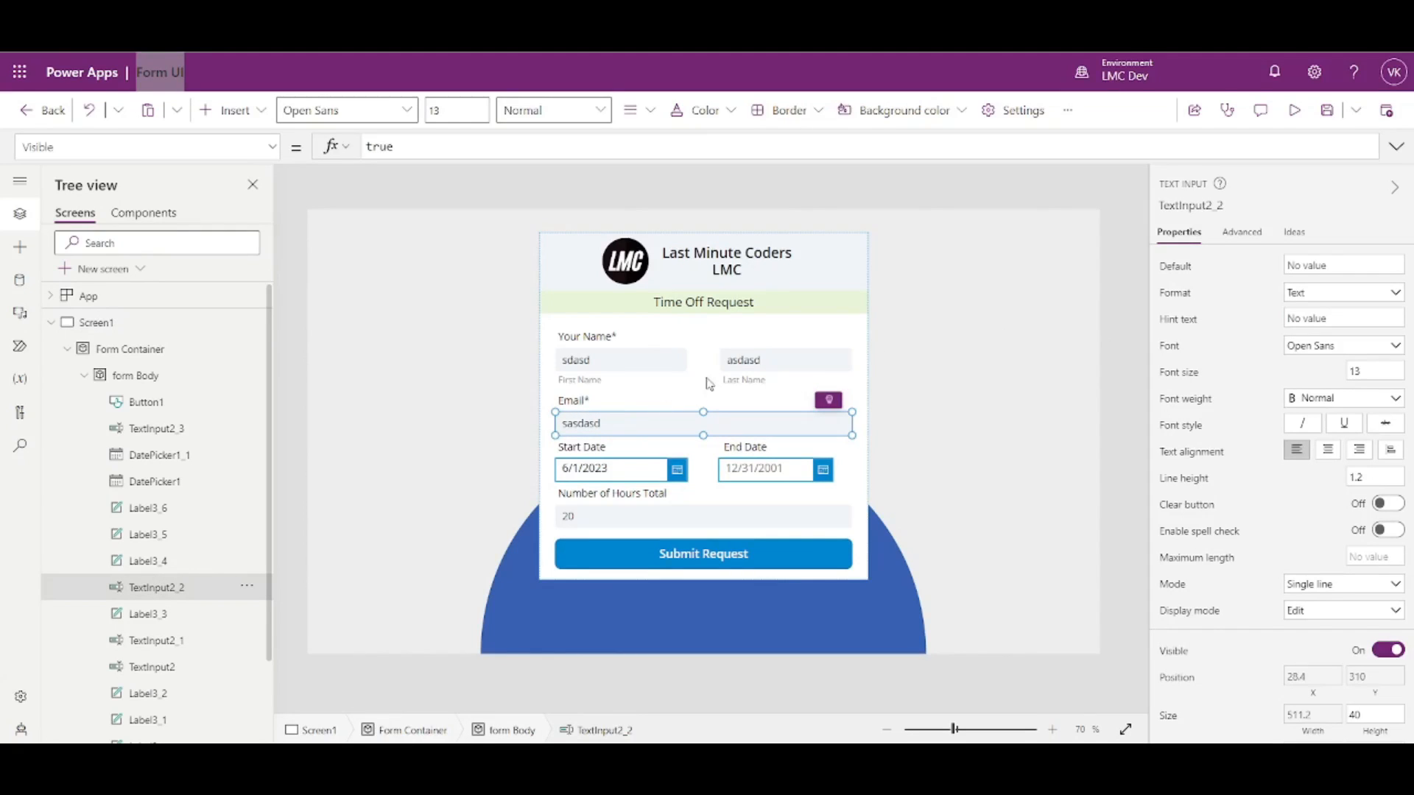
left_click(1179, 266)
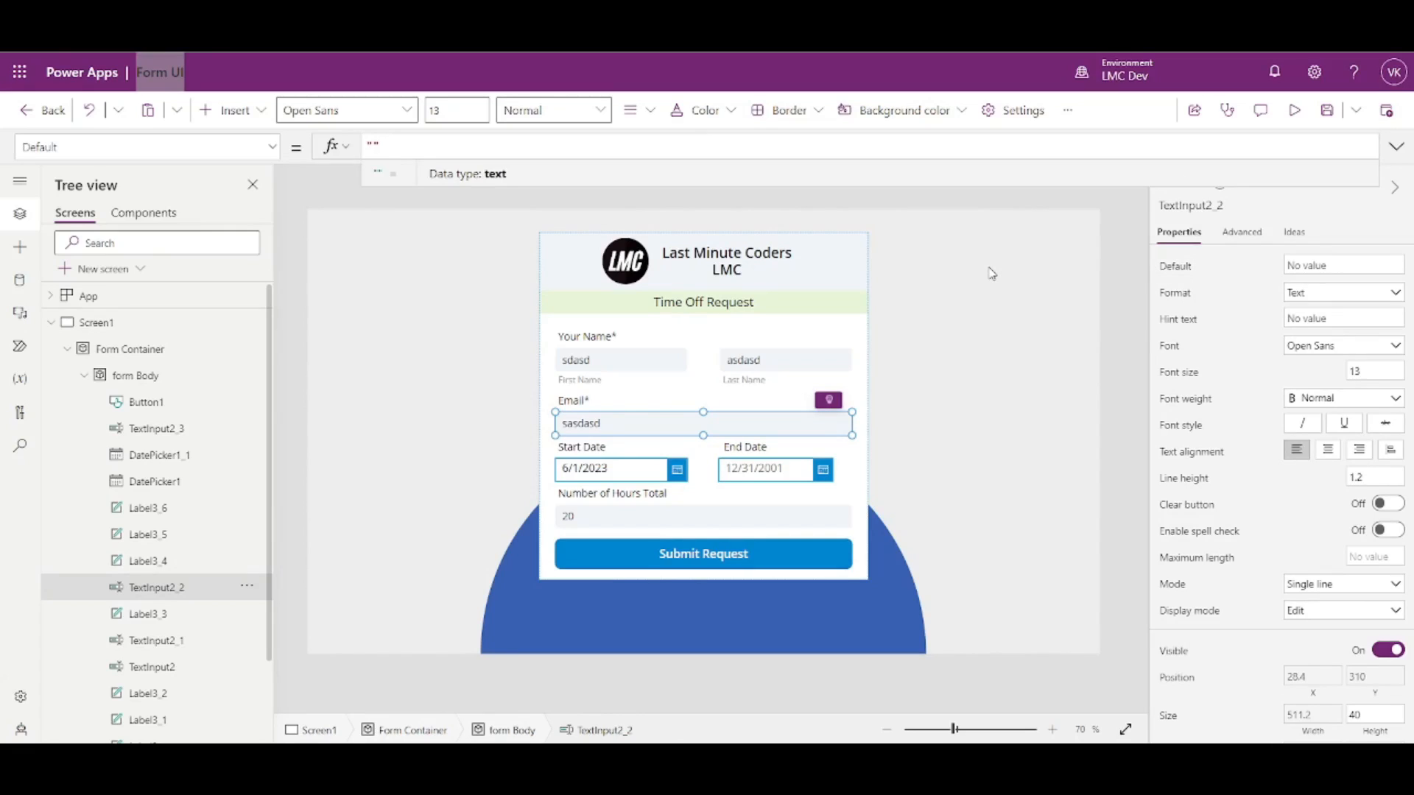
type("\"\"")
left_click(1125, 358)
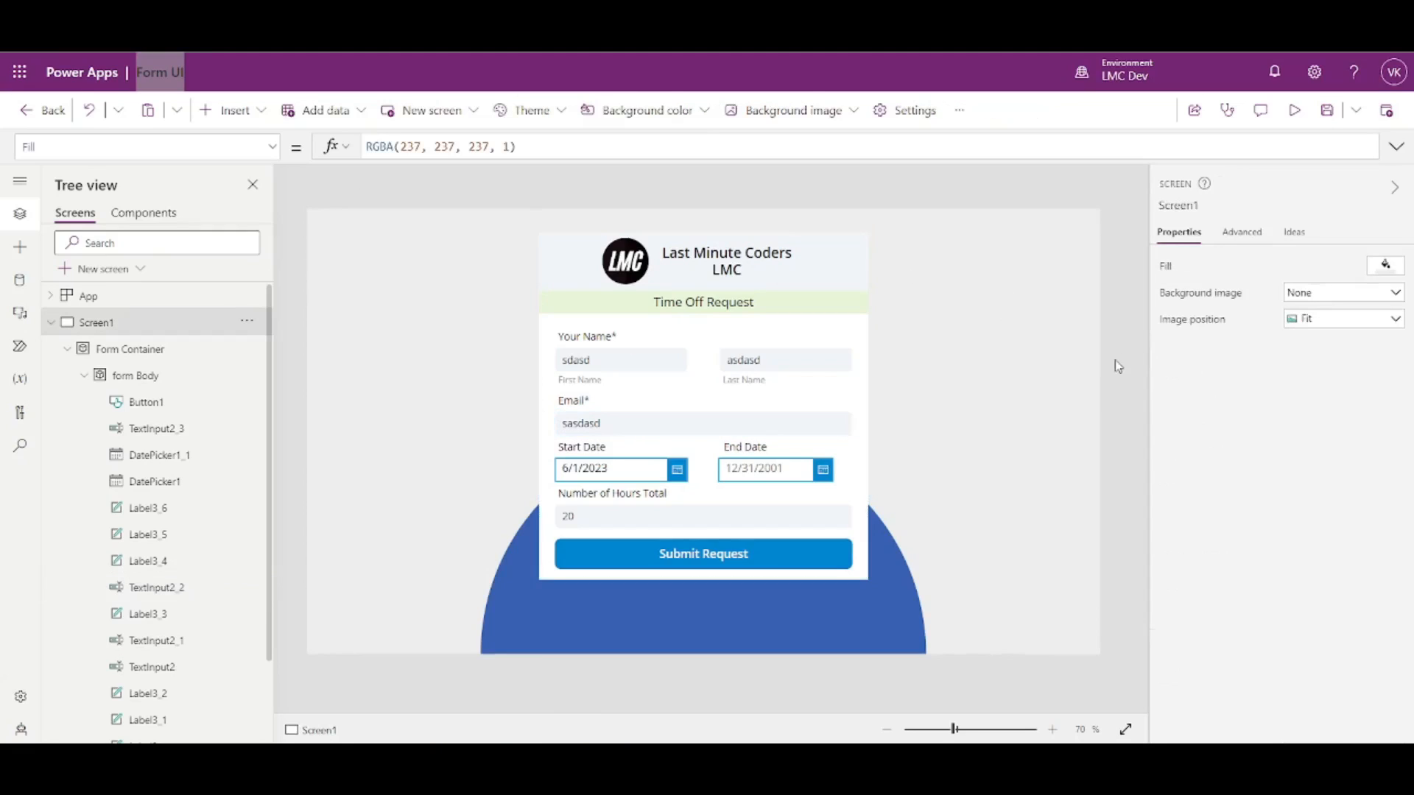
- In preview, replace the sample entries with a test first name, last name and email address
left_click(1294, 109)
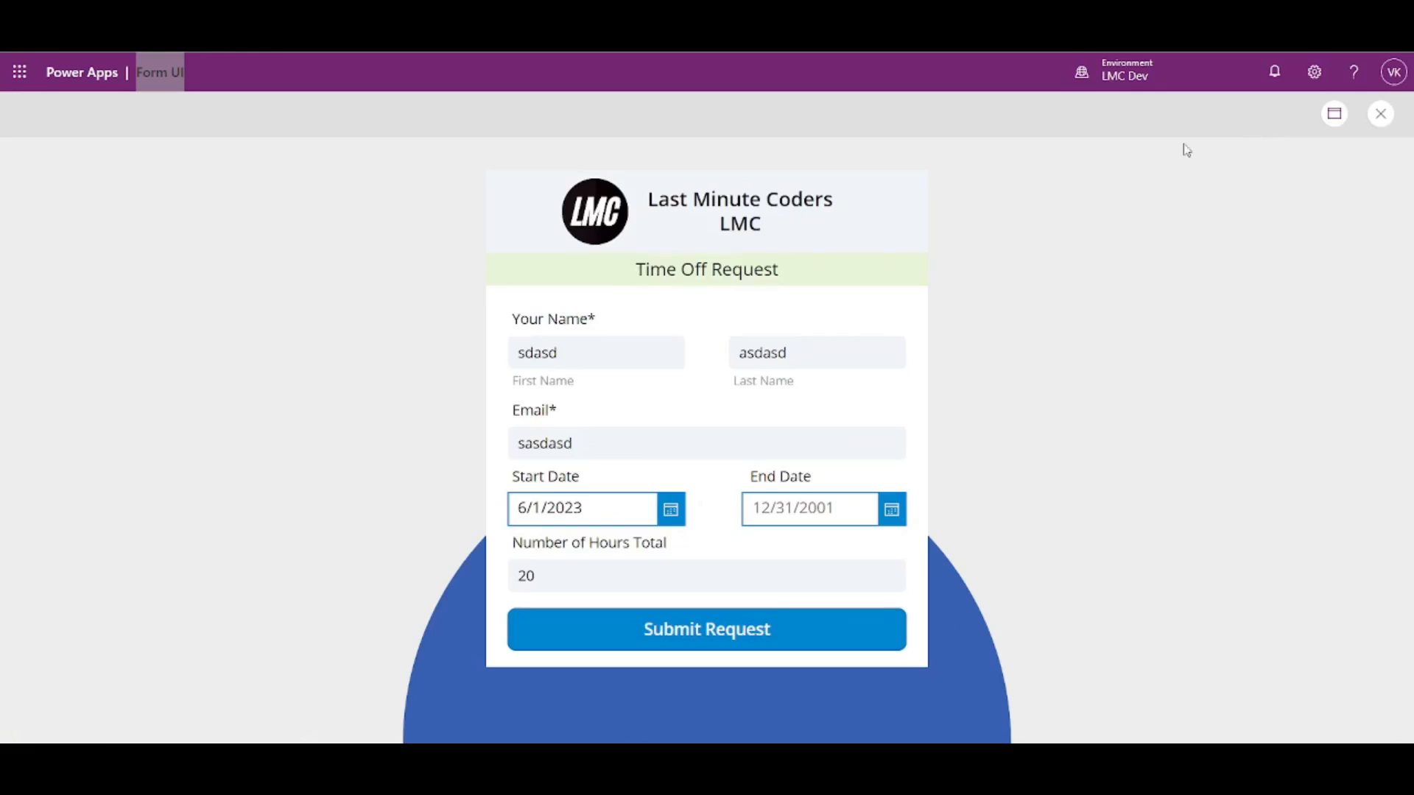
left_click_drag(591, 344, 486, 355)
type("Vinay")
key("Tab")
type("LM")
left_click_drag(666, 437, 410, 466)
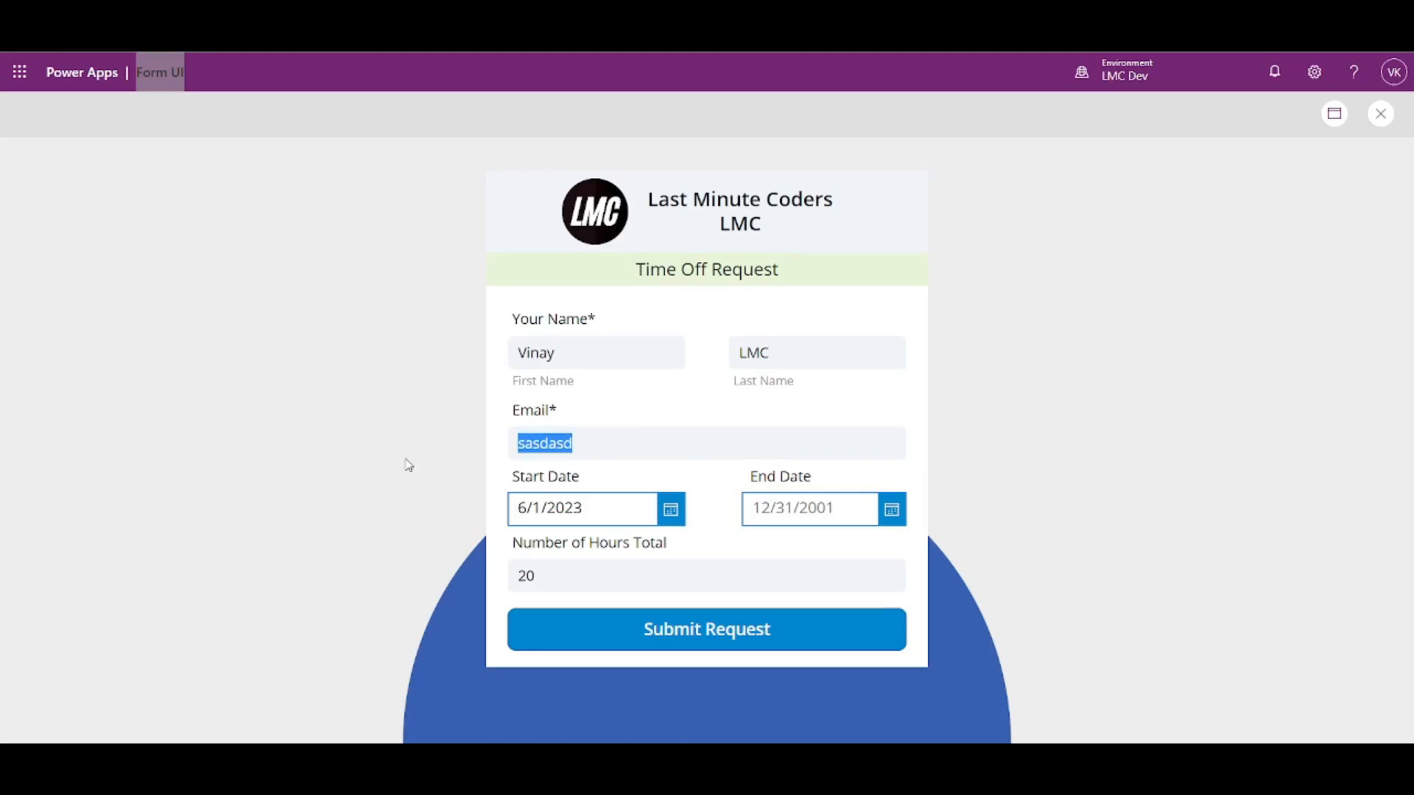
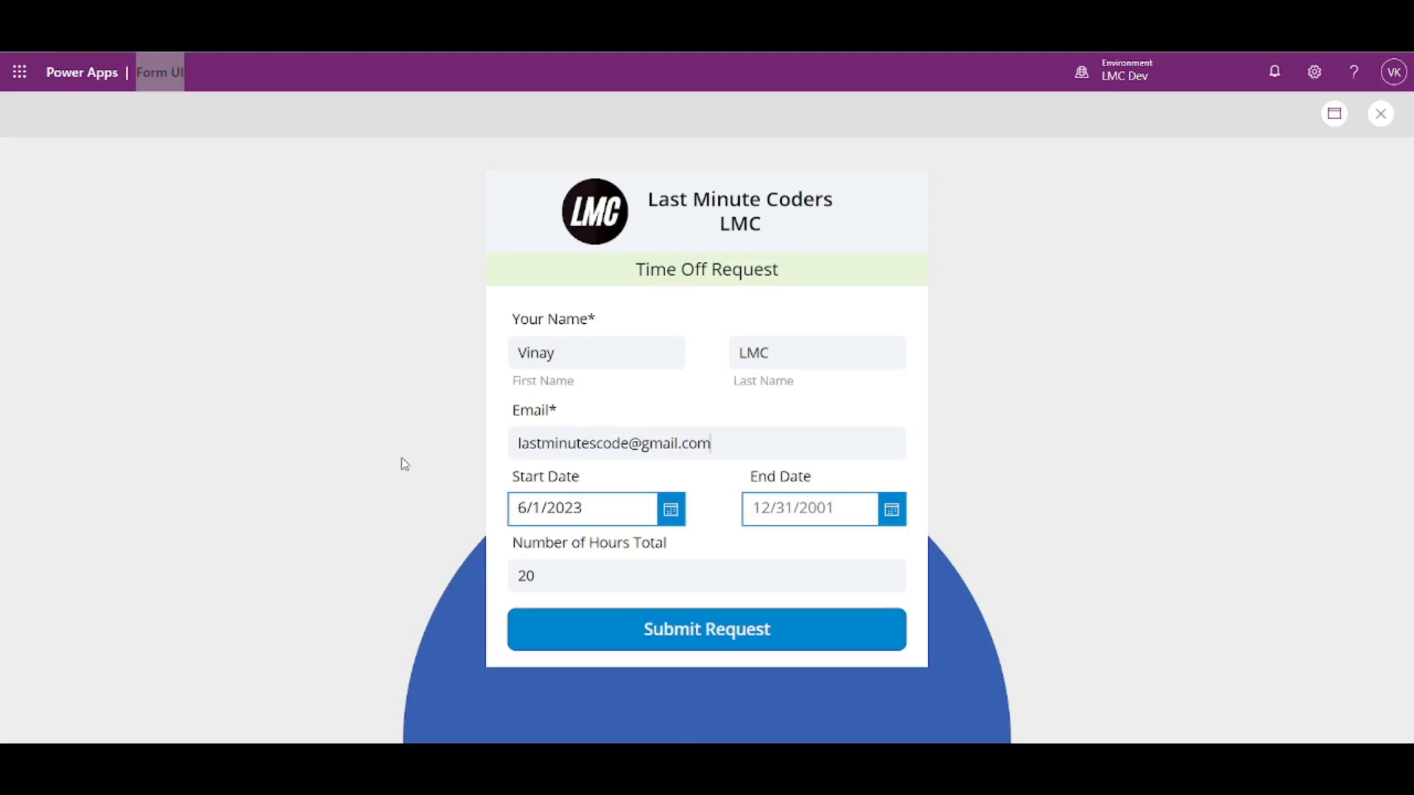
- Pick Start date 6/1/2023 and End date 6/30/2023, then leave the preview
left_click(671, 509)
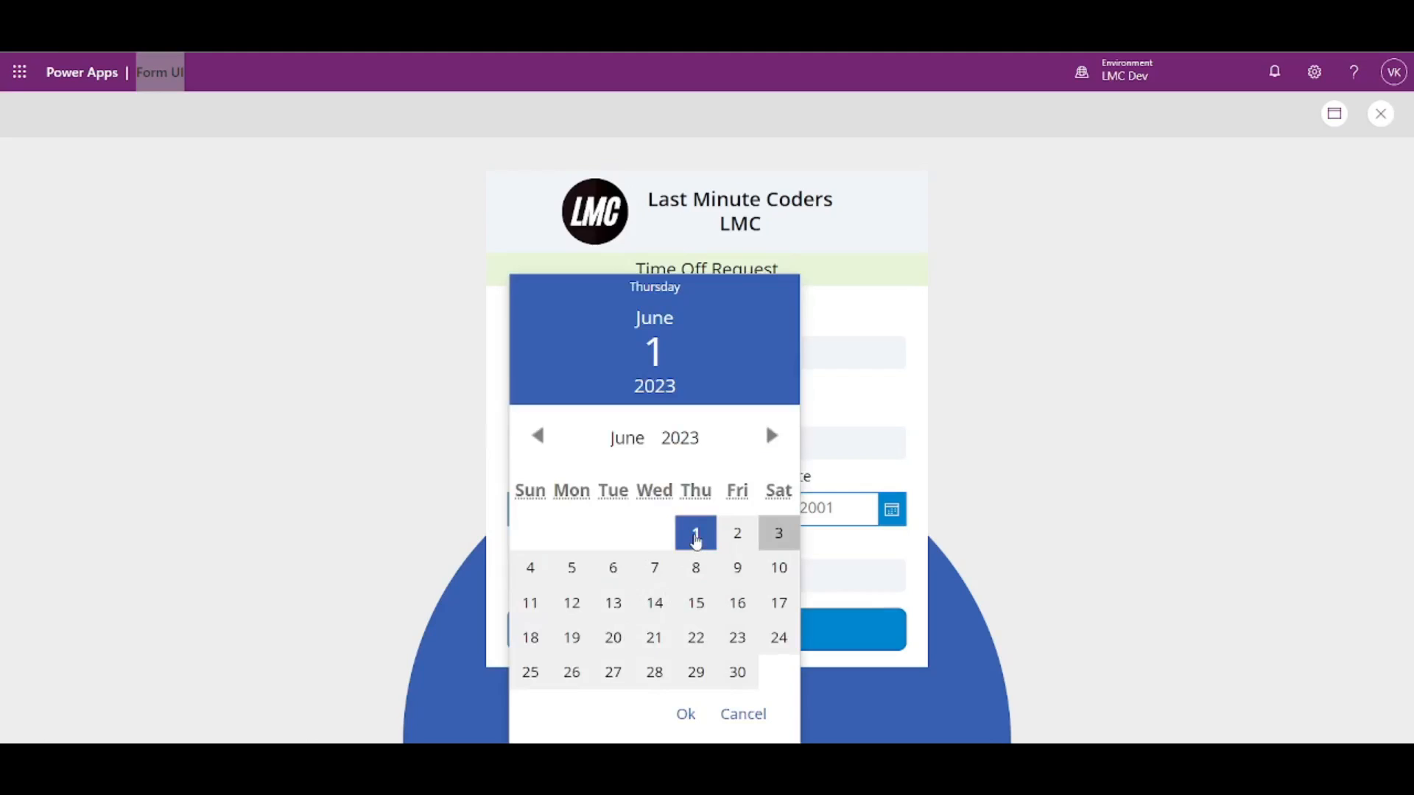
left_click(689, 714)
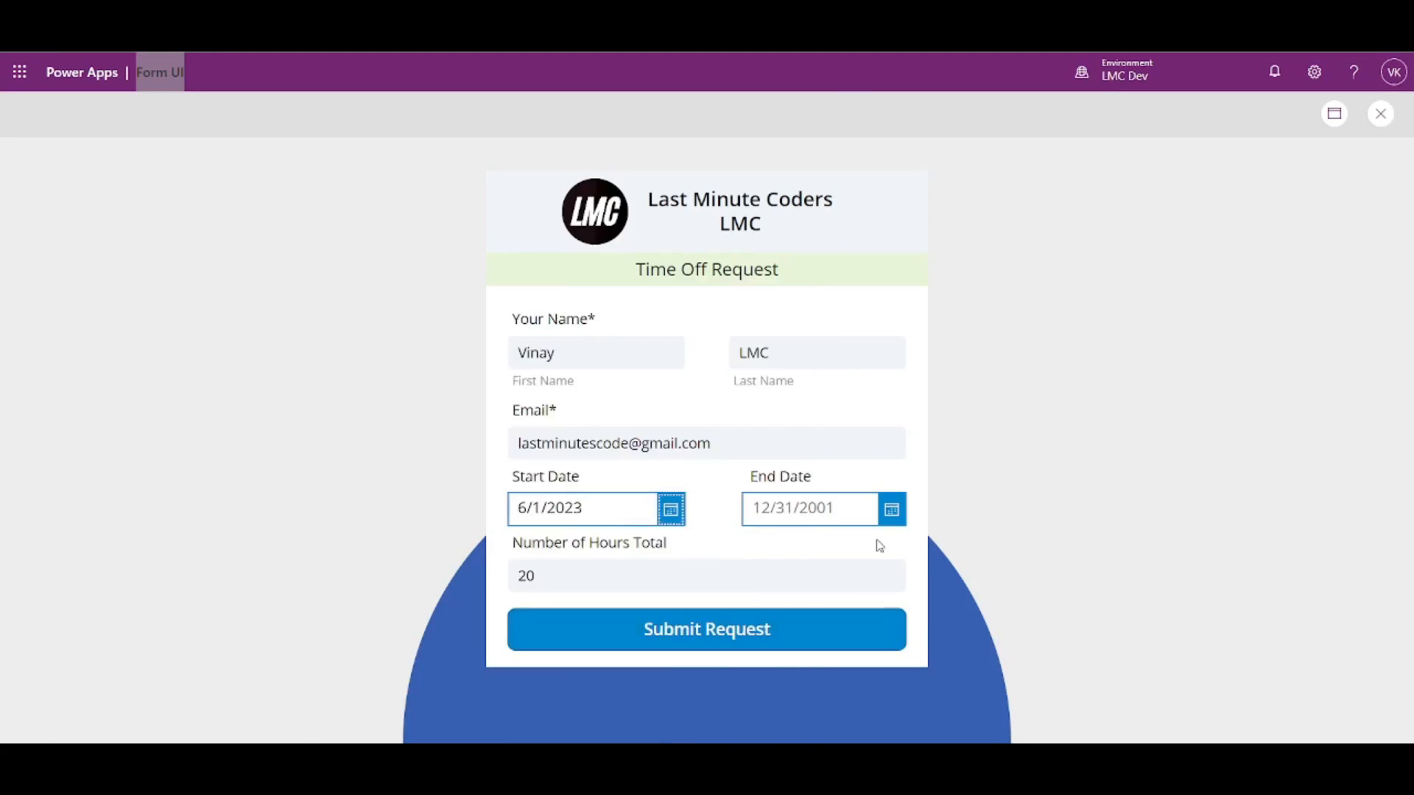
left_click(890, 513)
left_click(970, 672)
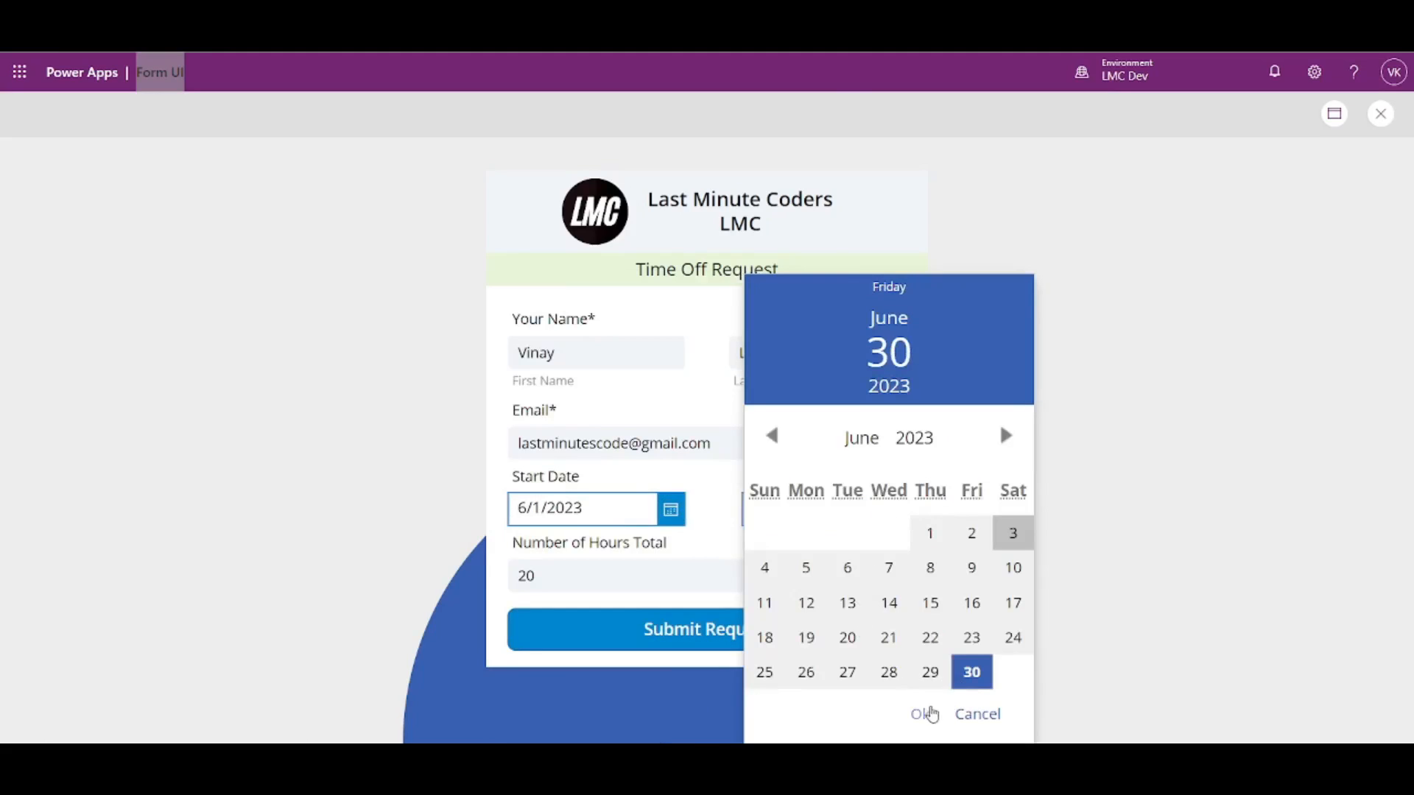
left_click(921, 714)
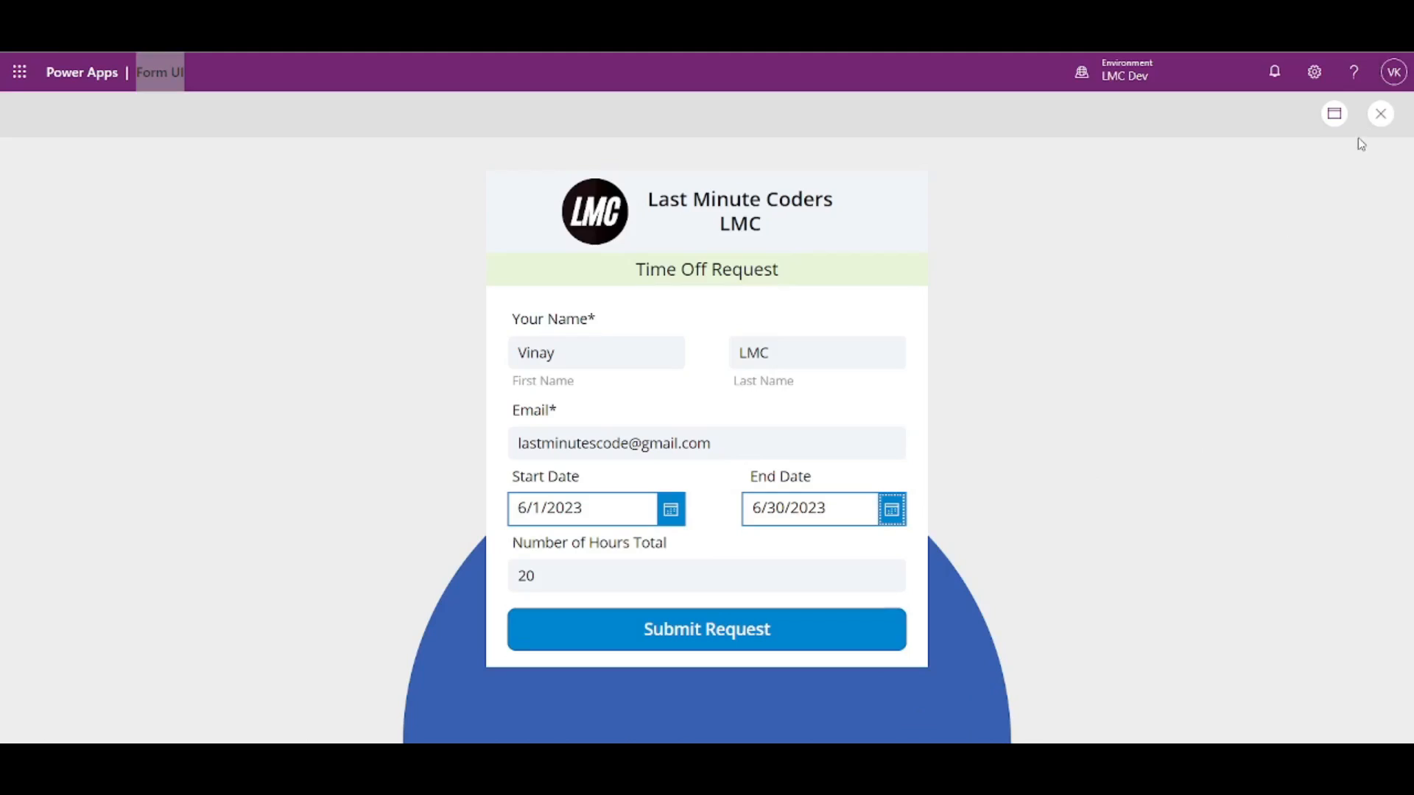
left_click(1381, 118)
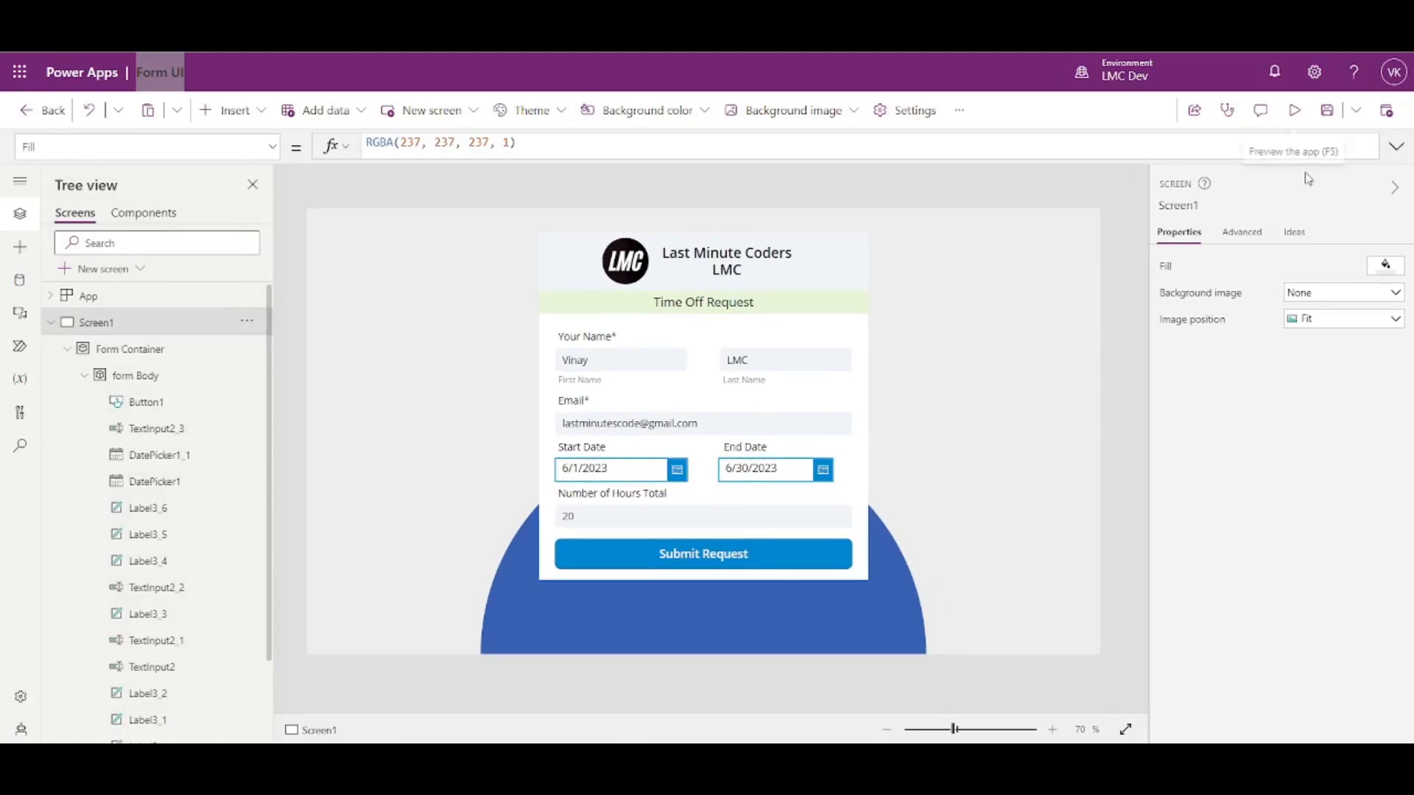
- Preview the app again and try the Submit Request button twice
left_click(1296, 111)
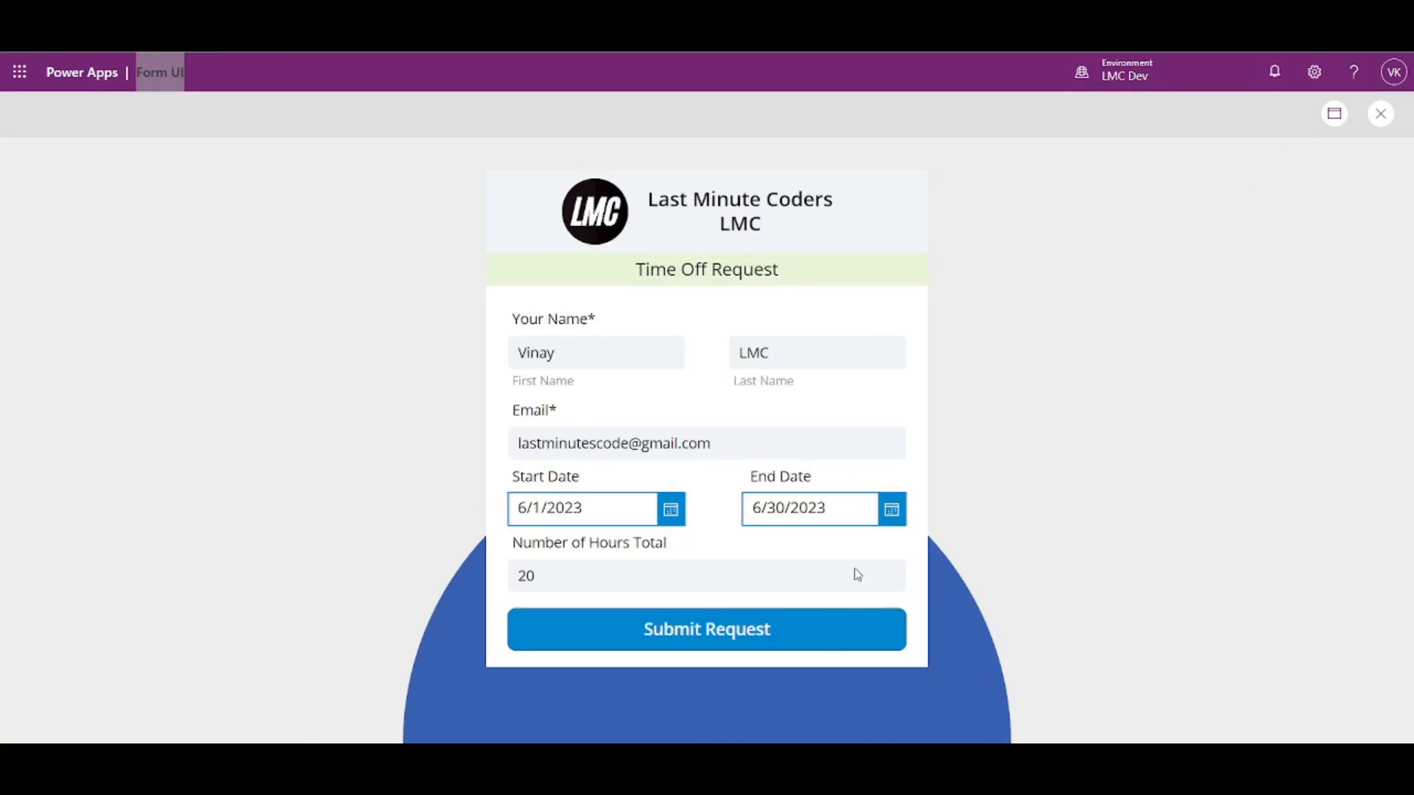
left_click(796, 637)
left_click(736, 628)
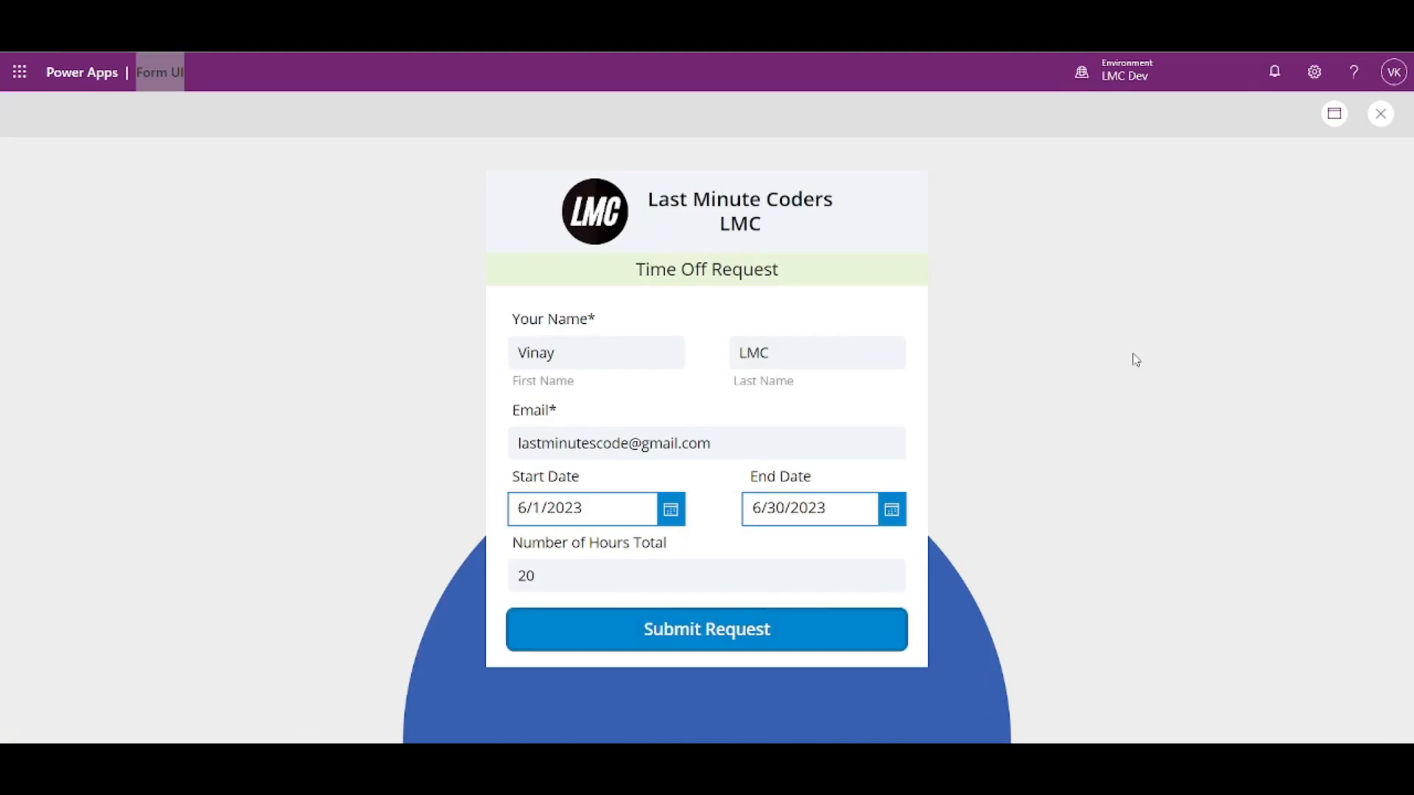
left_click(1379, 114)
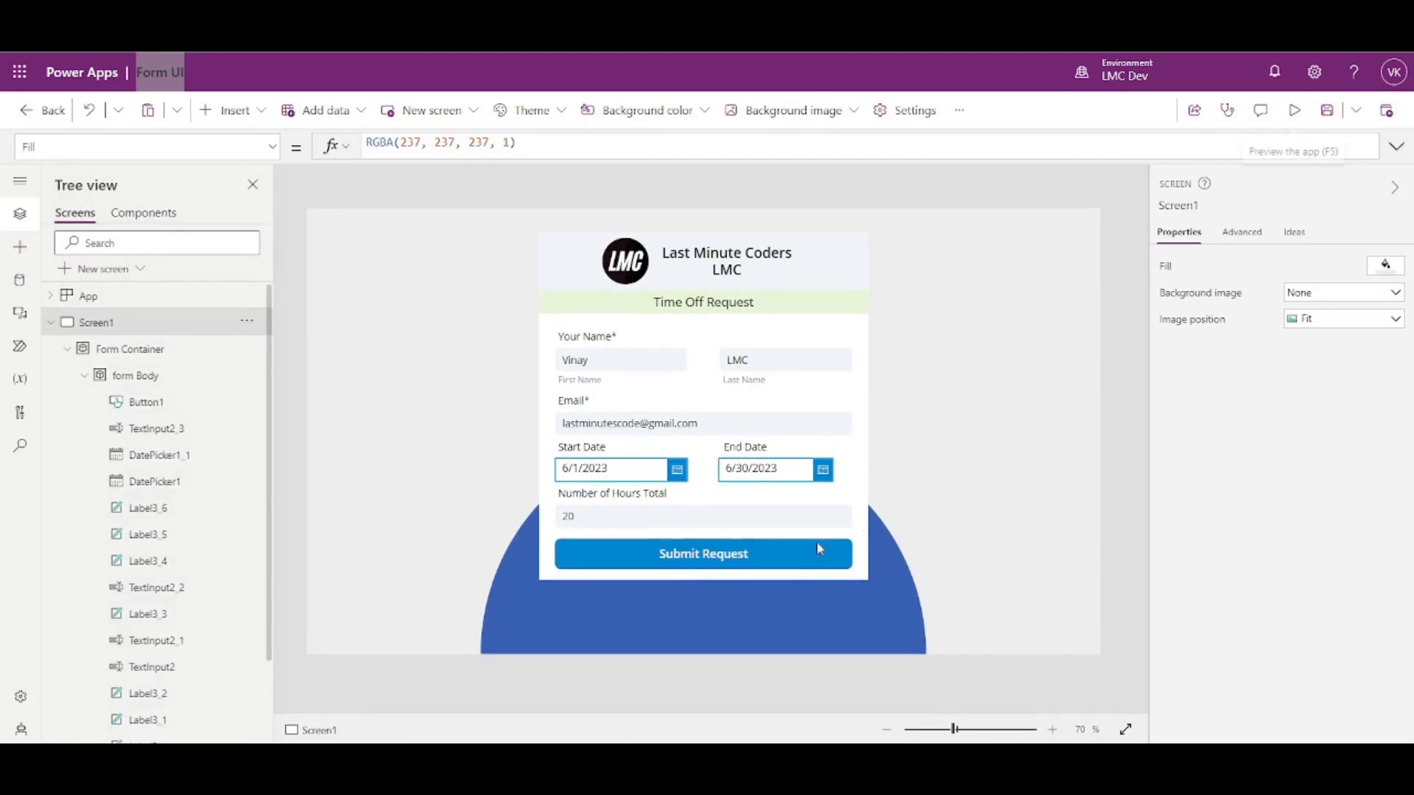
- Set the Submit Request button's FocusedBorderThickness to 2
left_click(777, 563)
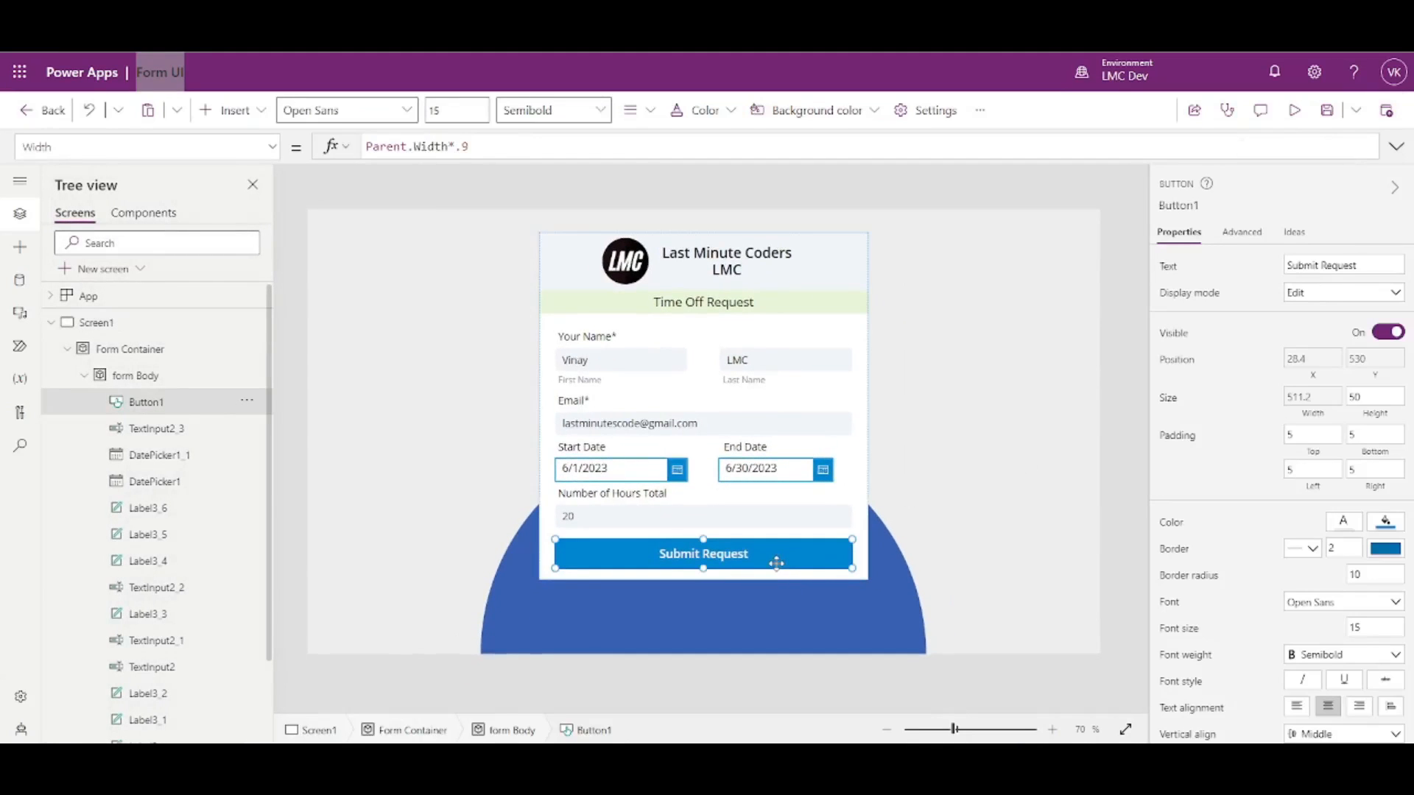
left_click(272, 146)
scroll(140, 328, "up", 5)
scroll(133, 339, "down", 5)
scroll(104, 405, "up", 10)
left_click(101, 361)
double_click(372, 147)
type("2")
left_click(417, 241)
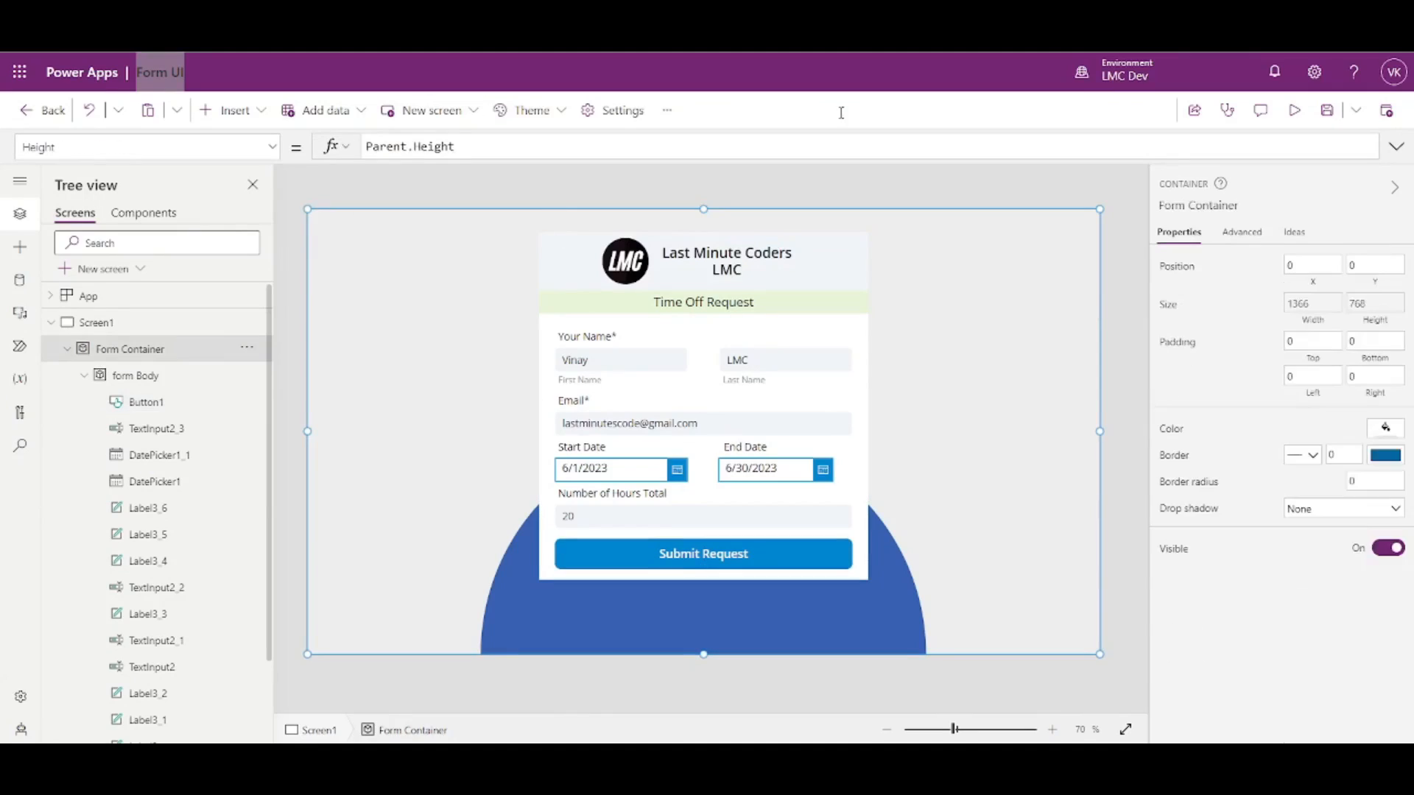
- Check the new focus border on Submit Request in preview, then save the app
left_click(1294, 109)
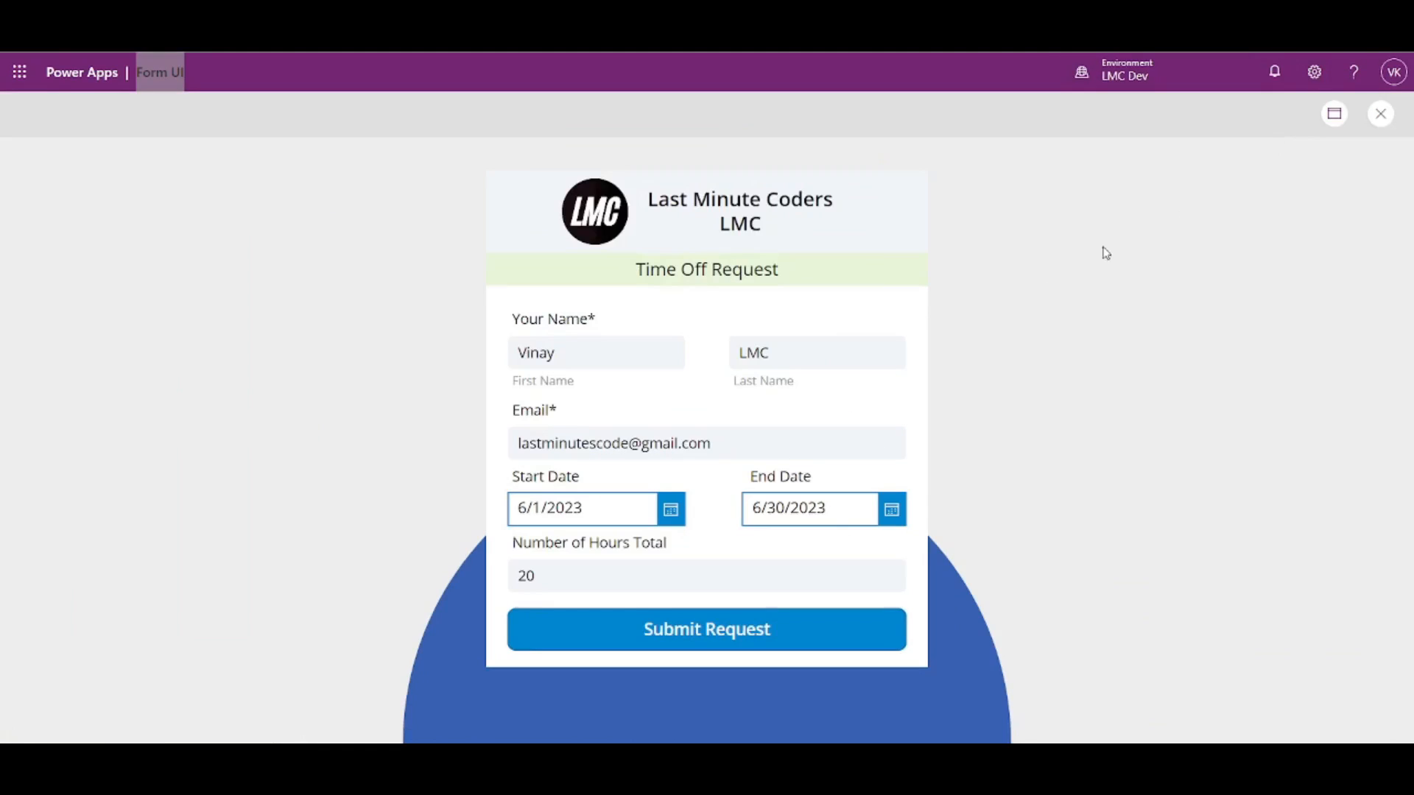
left_click(813, 624)
left_click(814, 626)
left_click(1380, 116)
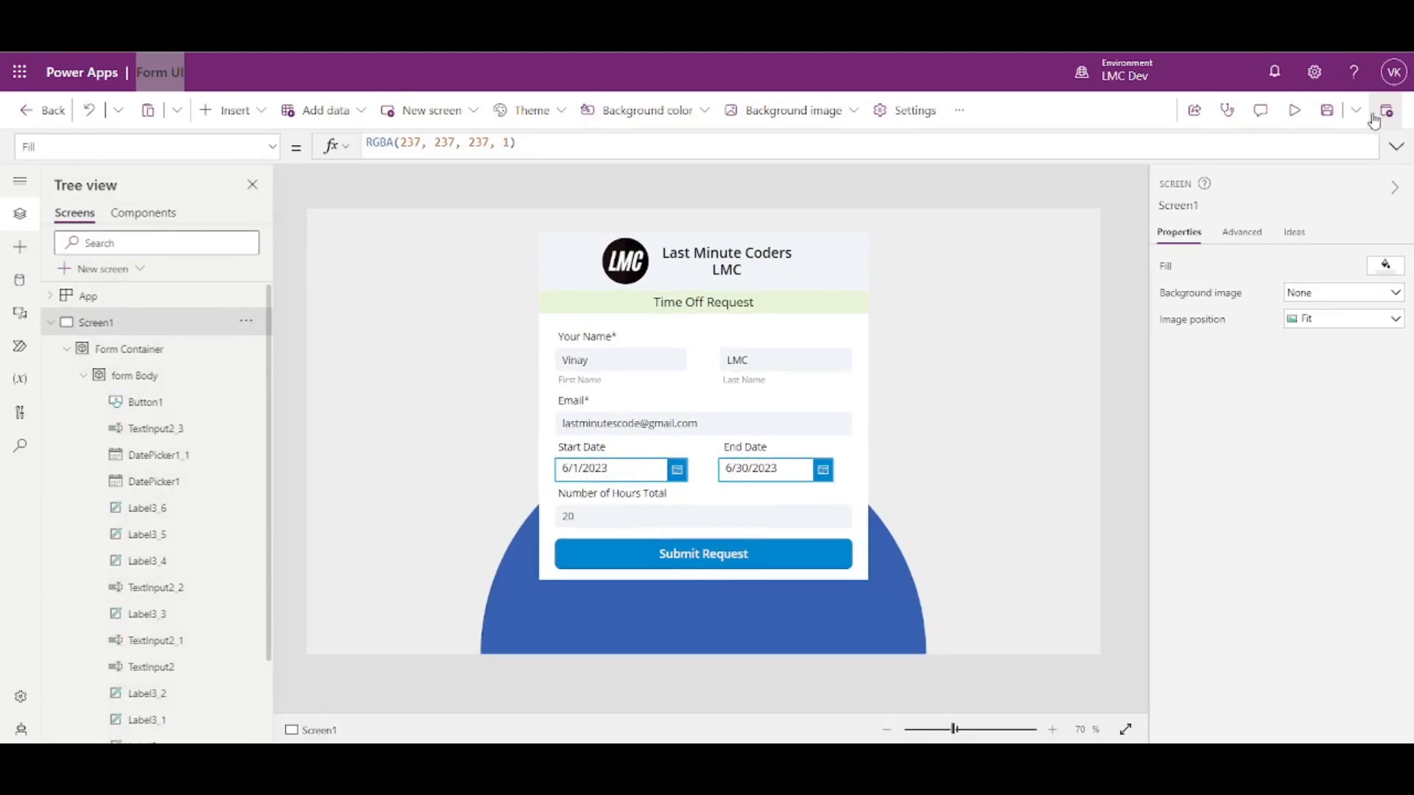
left_click(1327, 110)
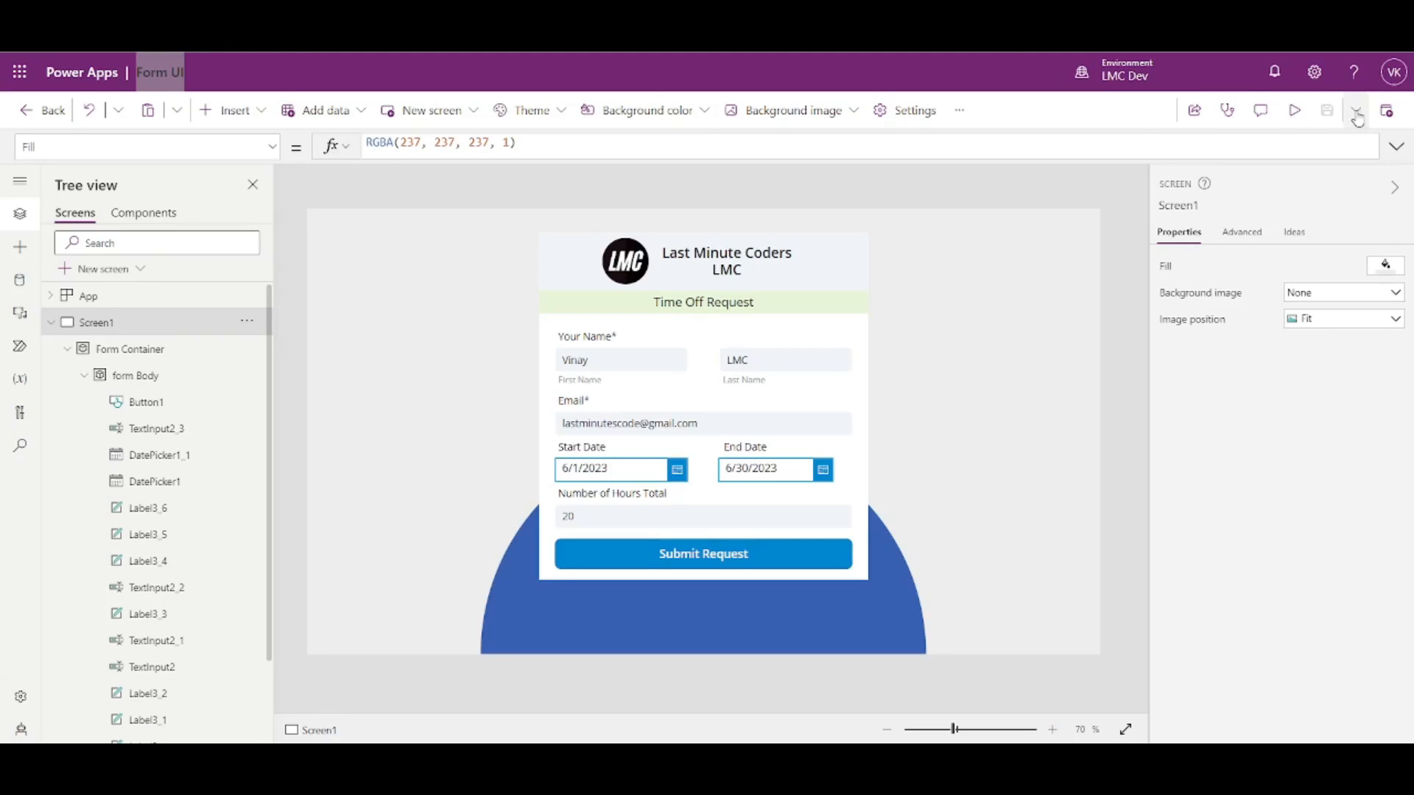
- Publish the current Form UI version to the LMC Dev environment
left_click(1388, 116)
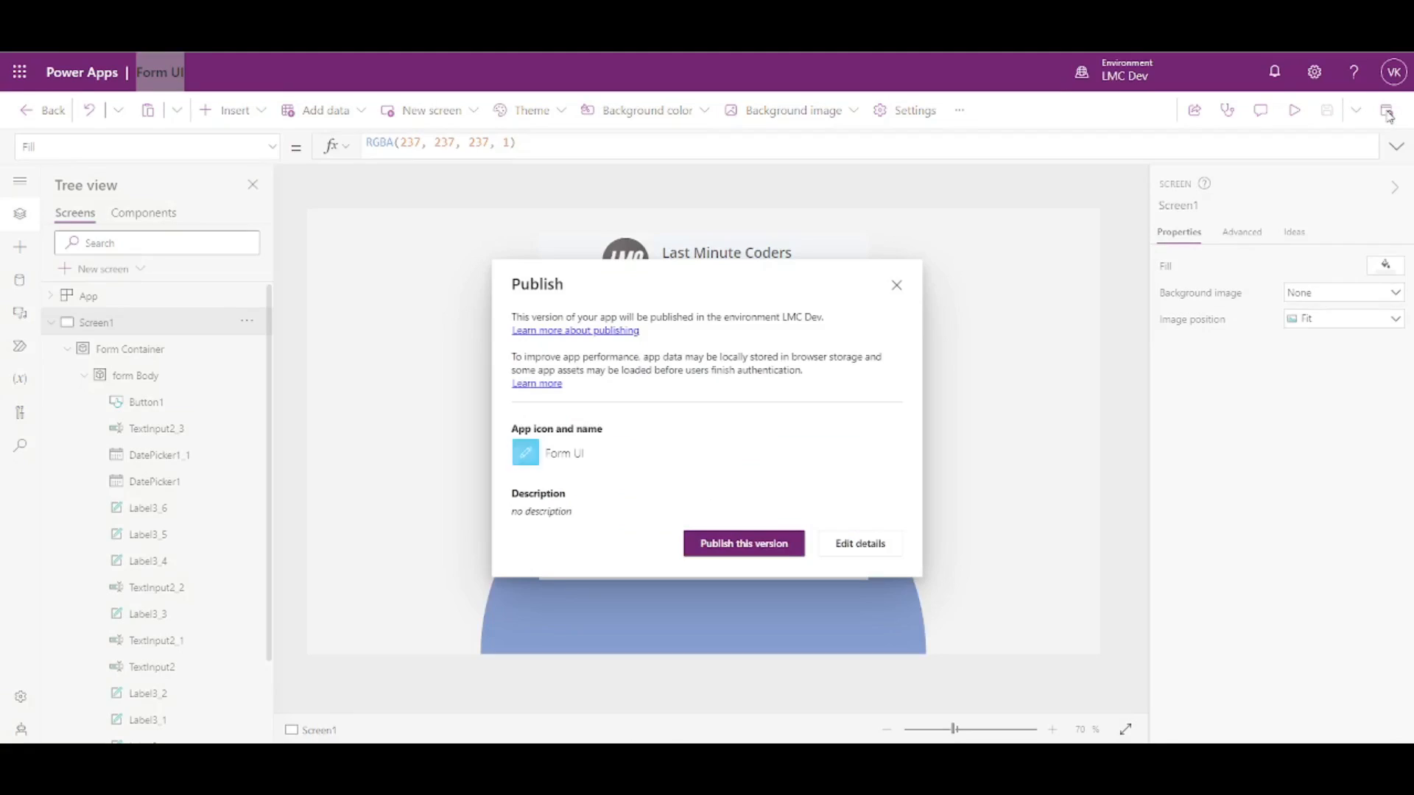
left_click(758, 545)
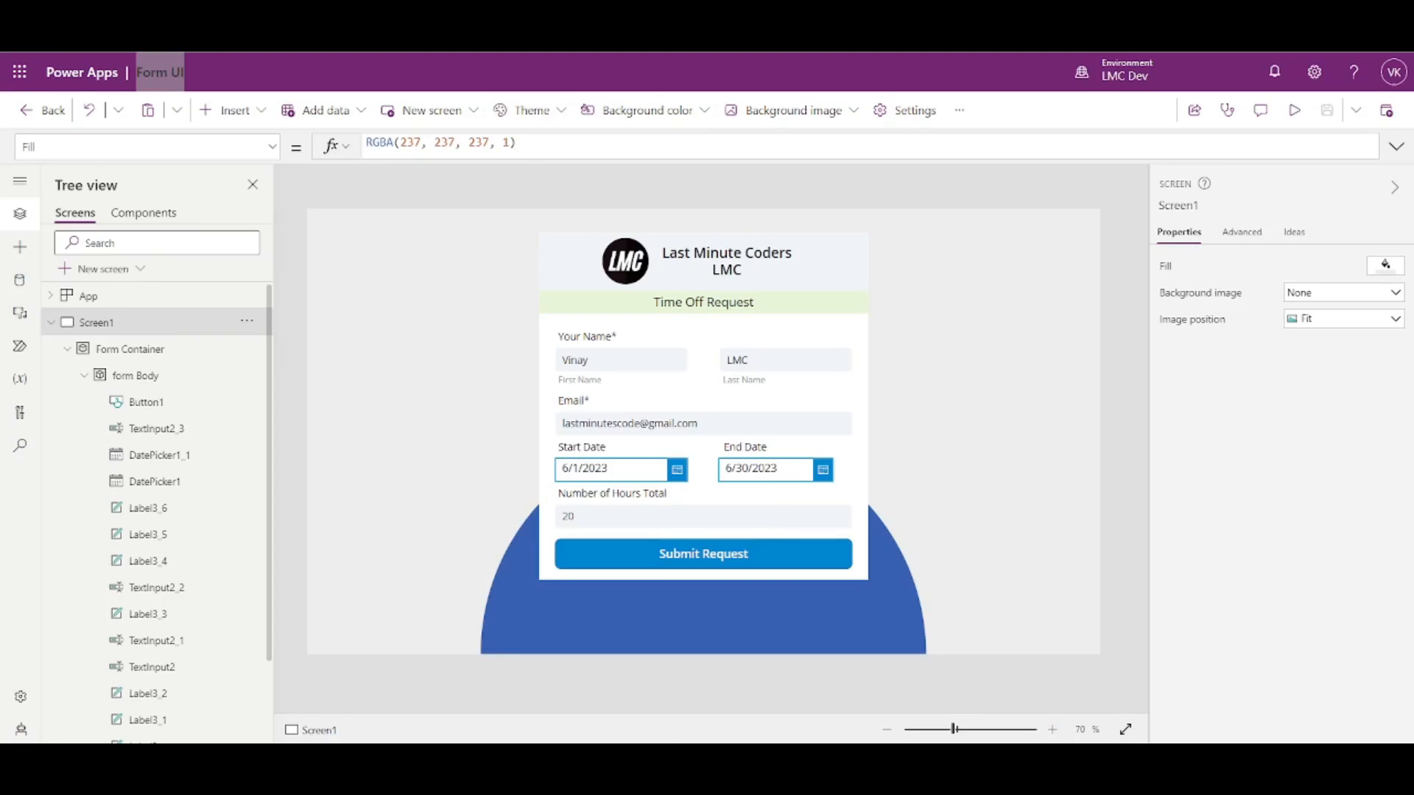
- Launch the published Form UI app from the Power Apps Apps list, then select DatePicker1_1 in Studio
key("ctrl+t")
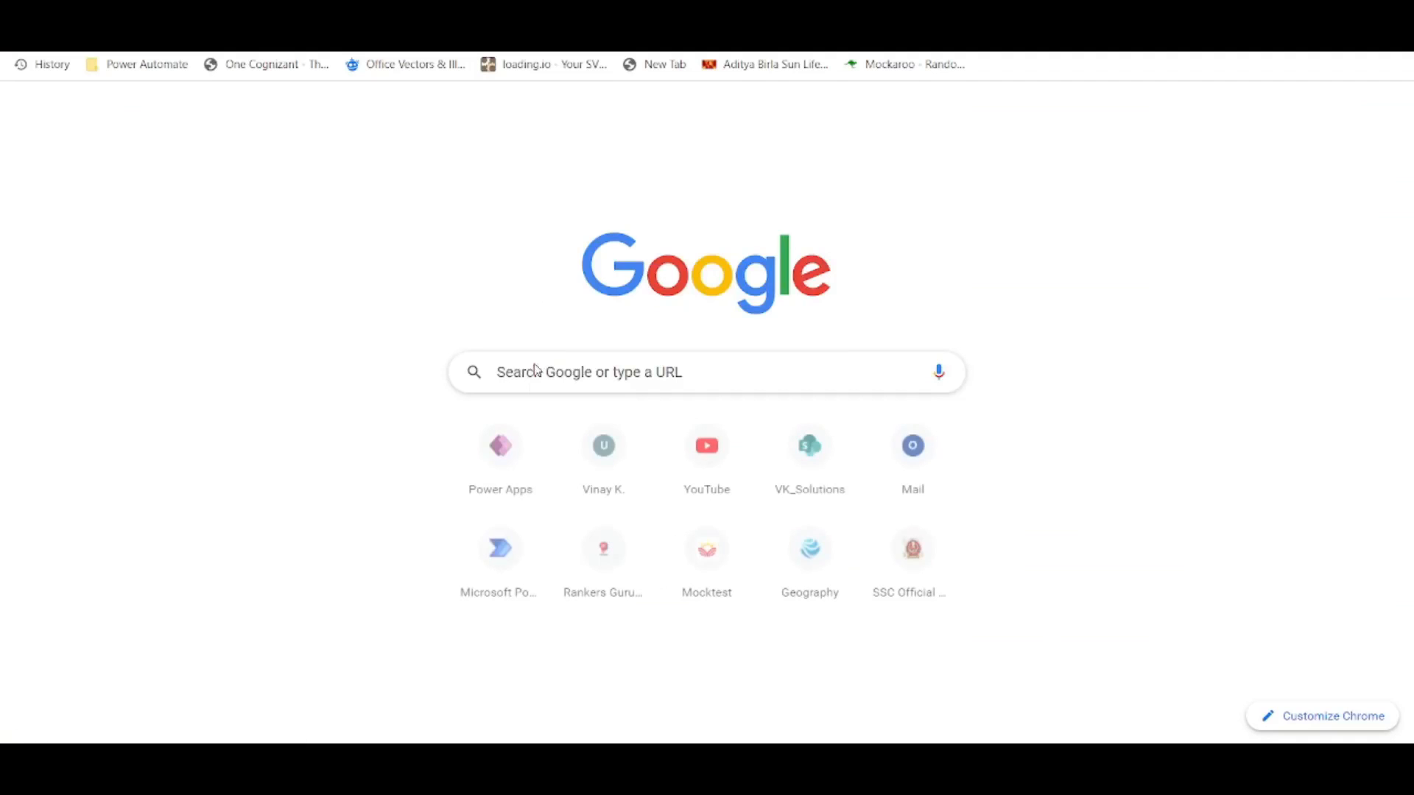
left_click(515, 483)
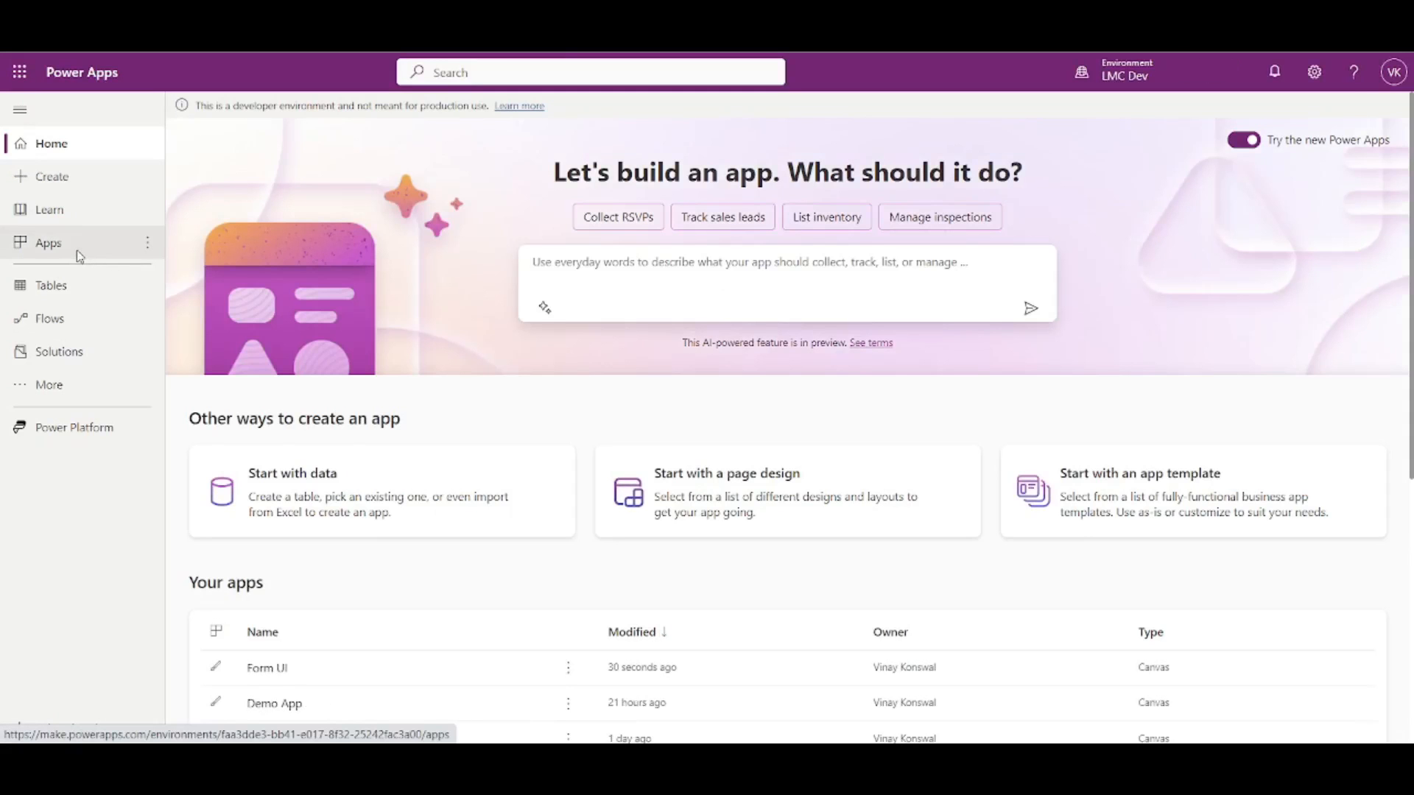
left_click(72, 250)
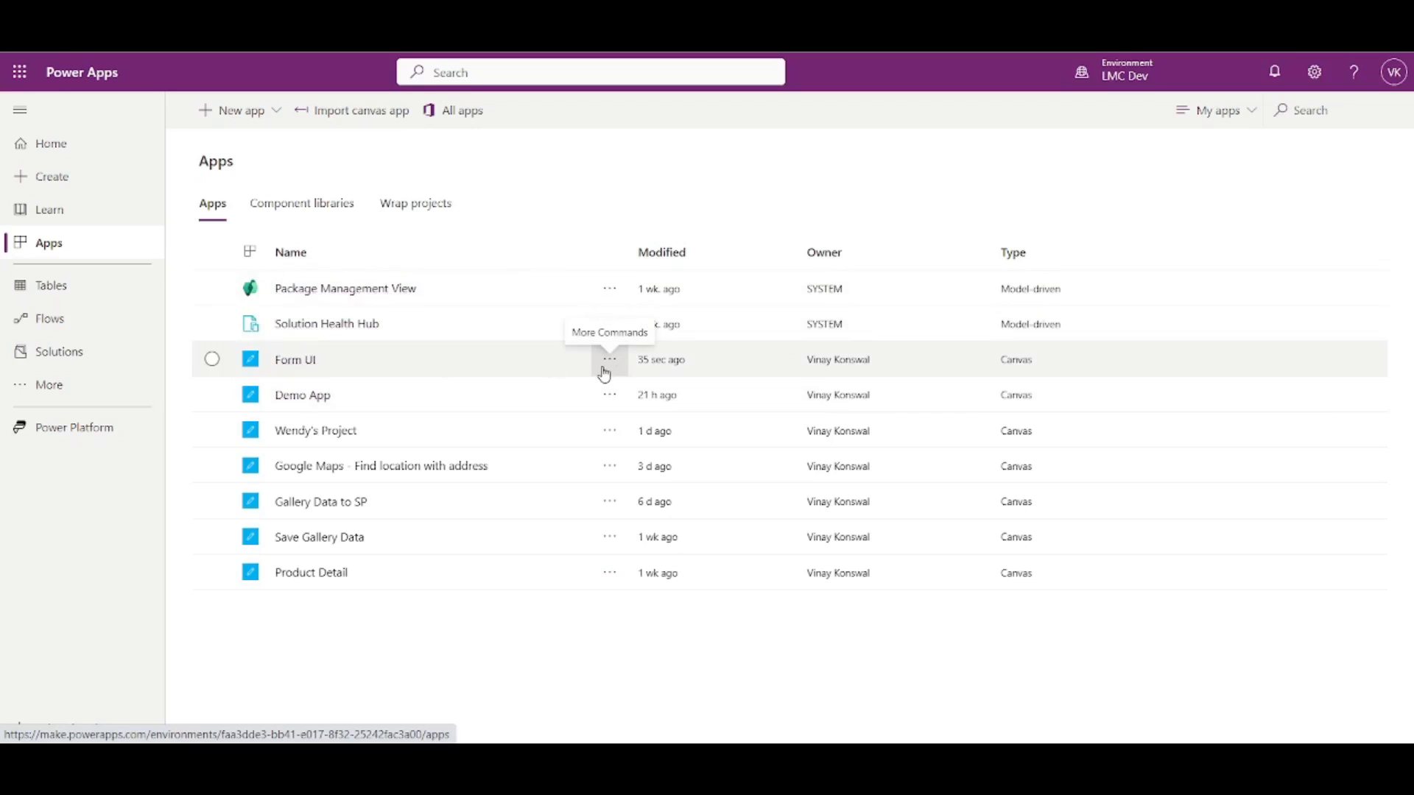
left_click(279, 360)
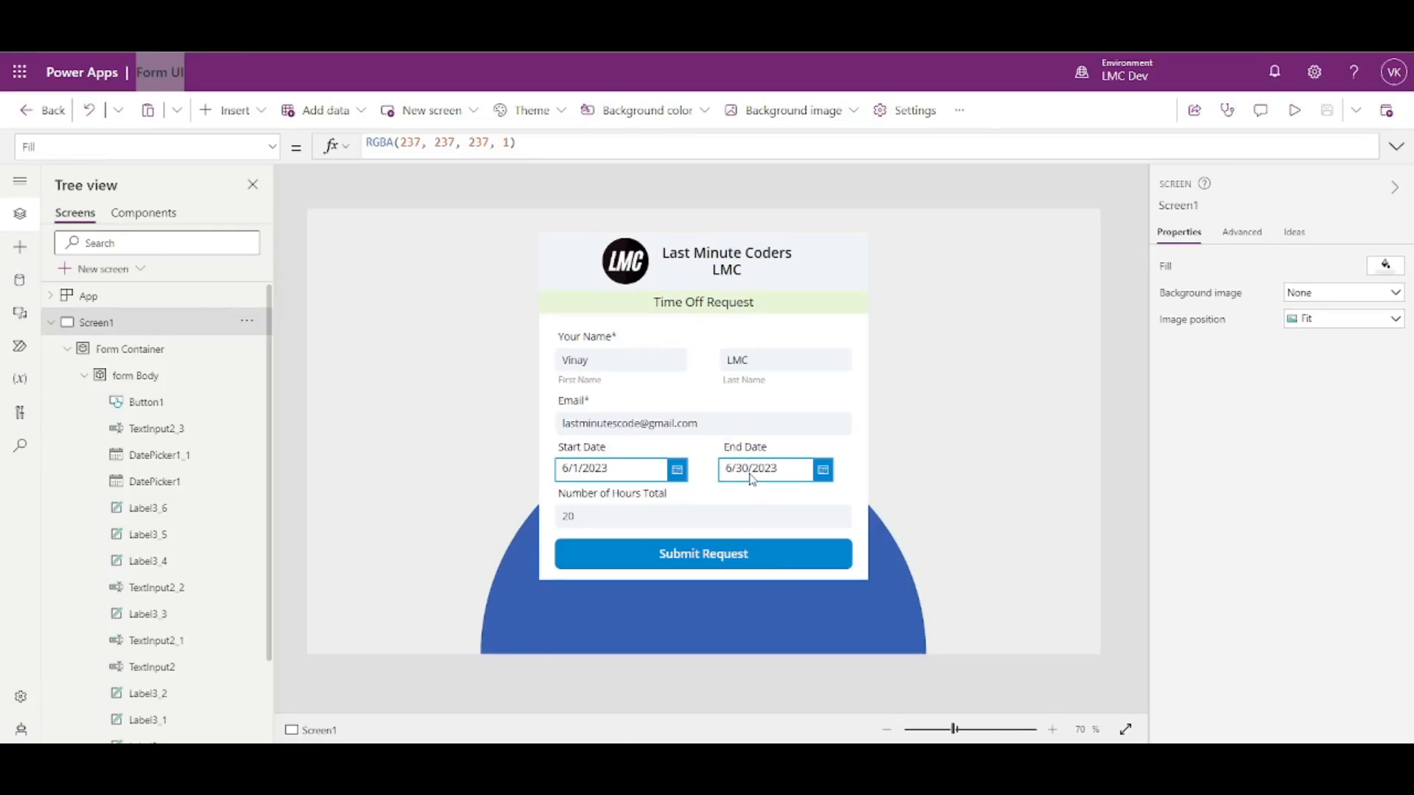
left_click(752, 480)
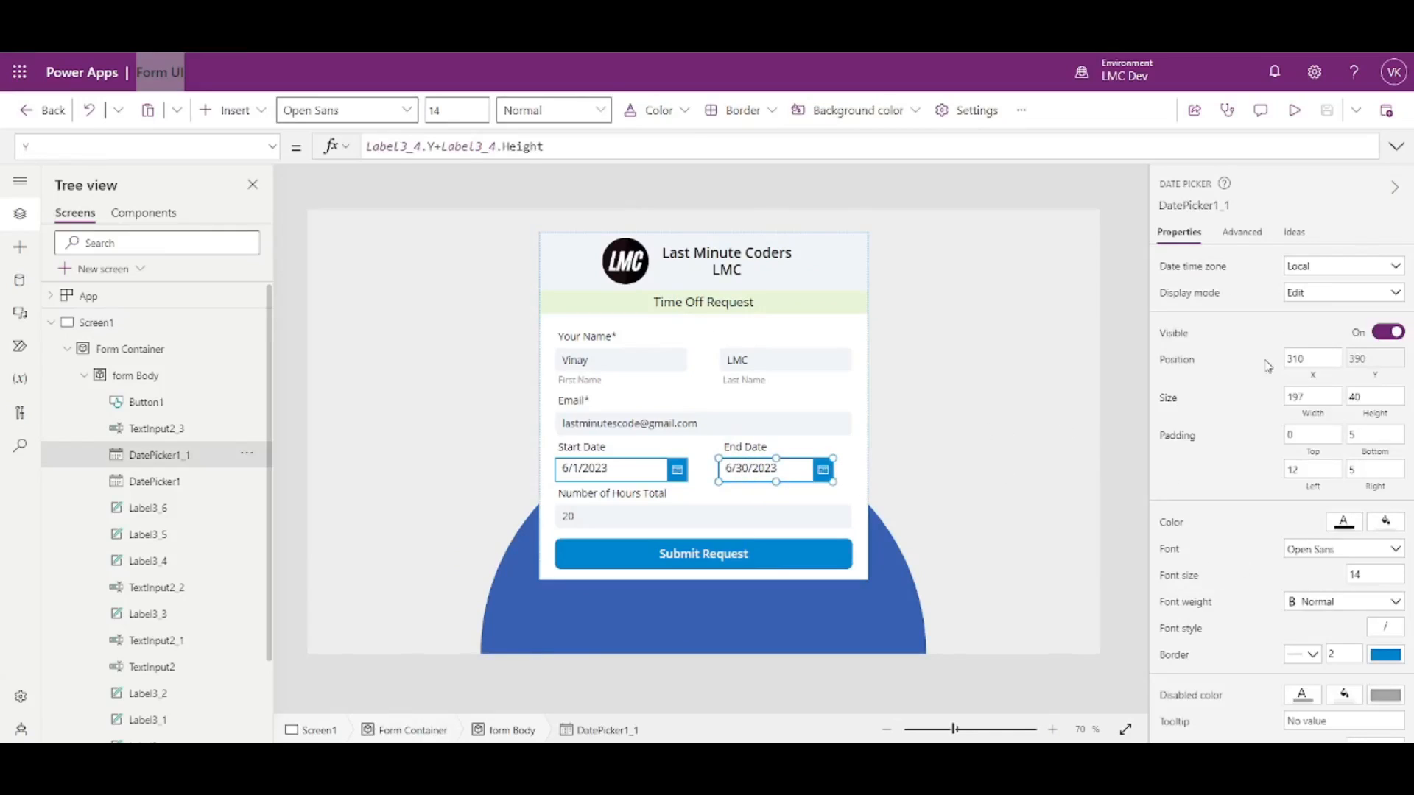
- Set the End Date picker's X to TextInput2_1.X so it lines up under Last Name
left_click(752, 362)
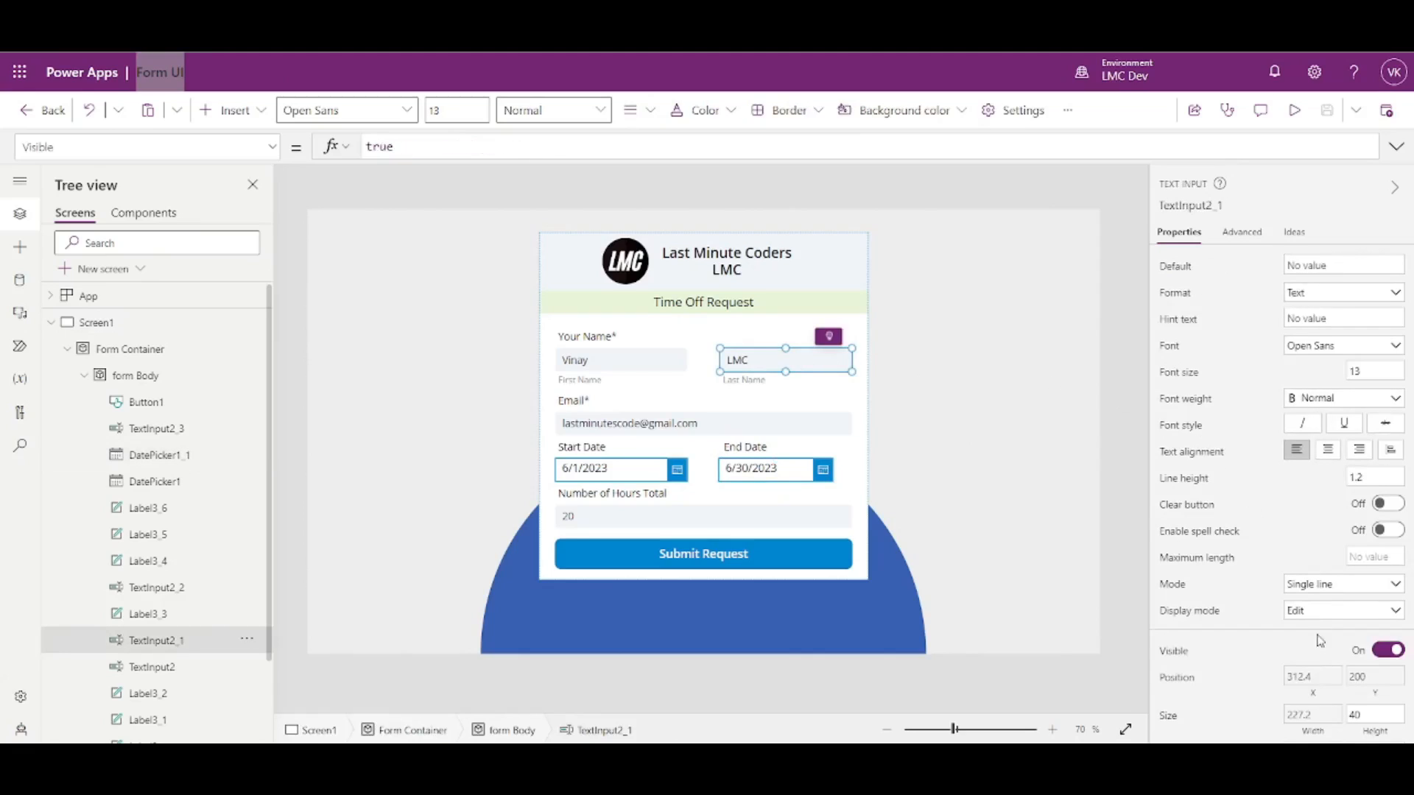
left_click(1312, 676)
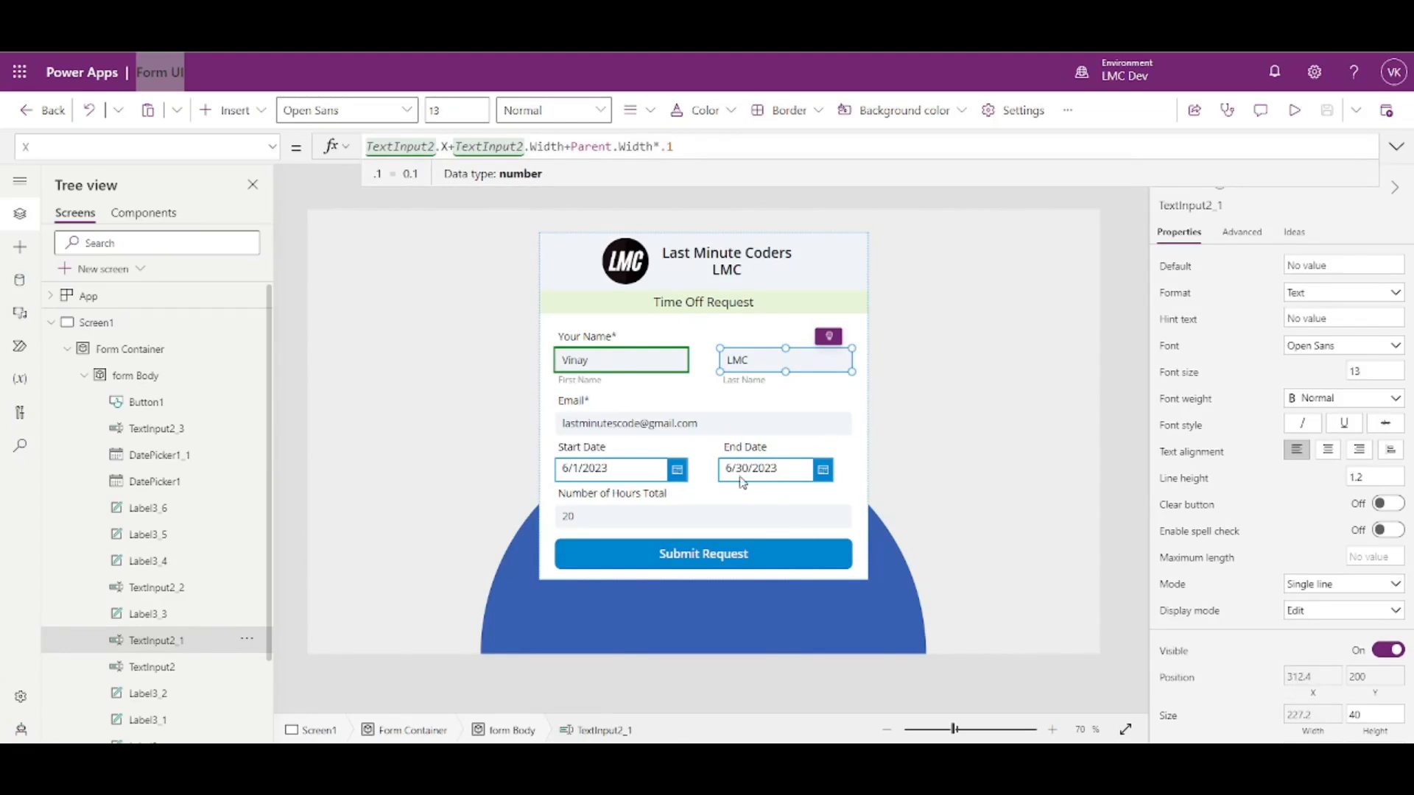
left_click(668, 472)
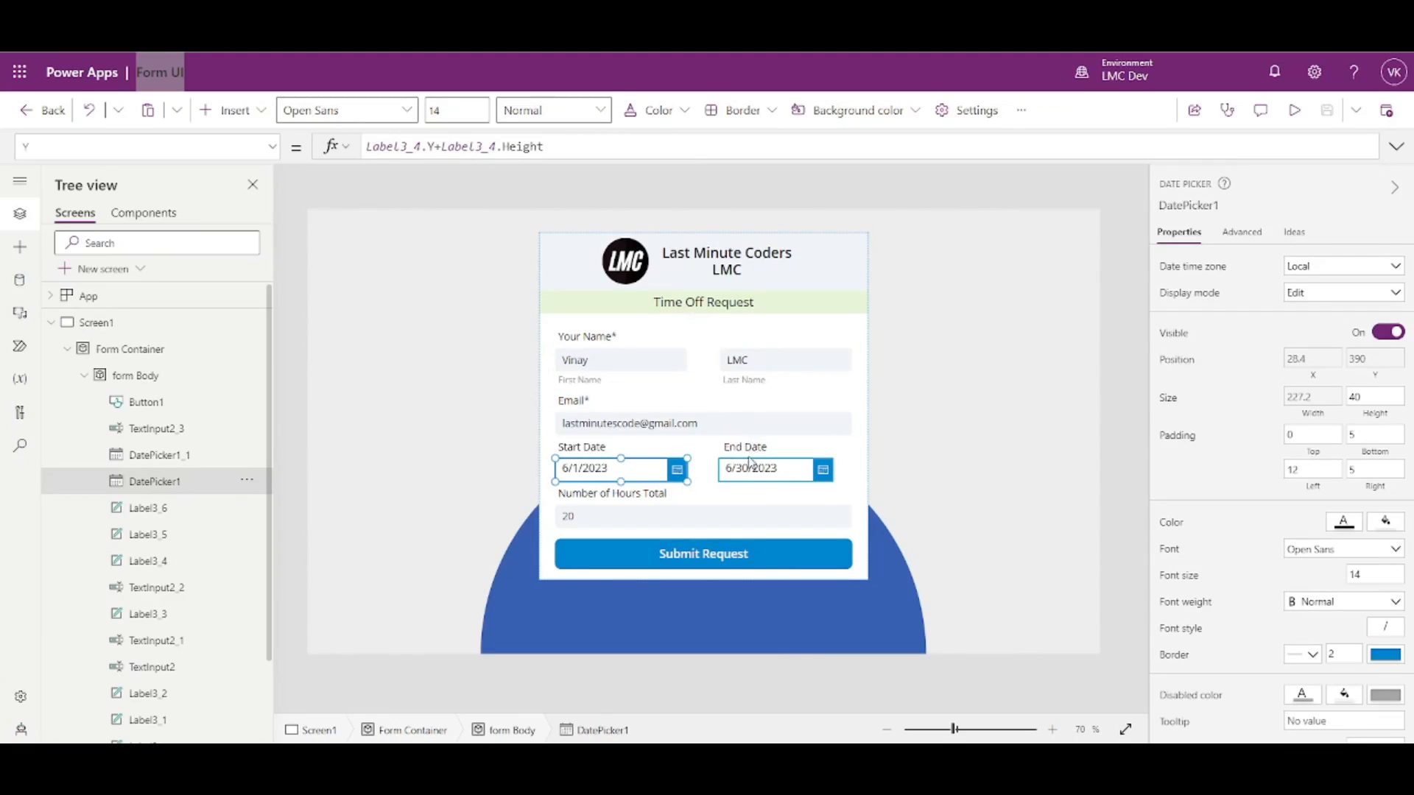
left_click(738, 354)
left_click(1235, 204)
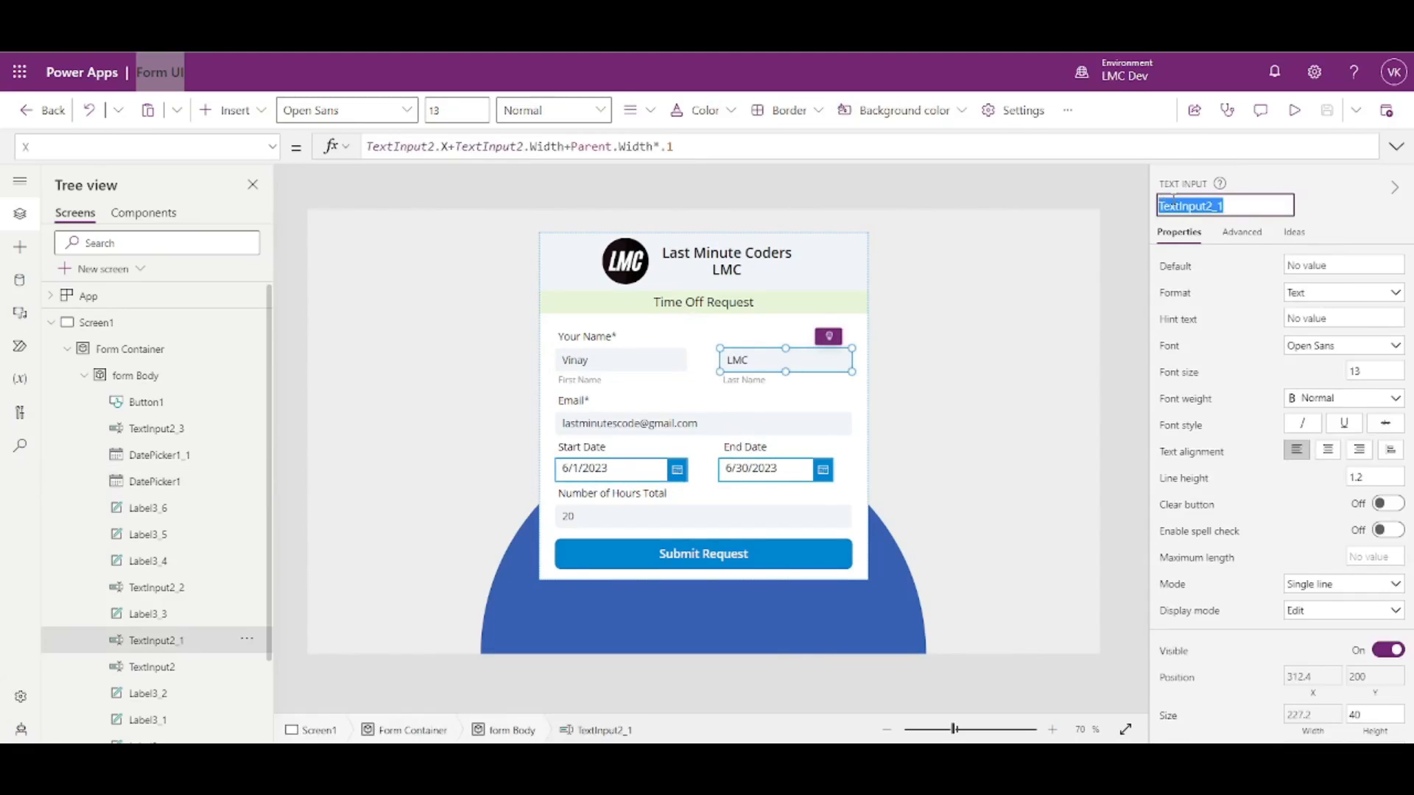
left_click(768, 479)
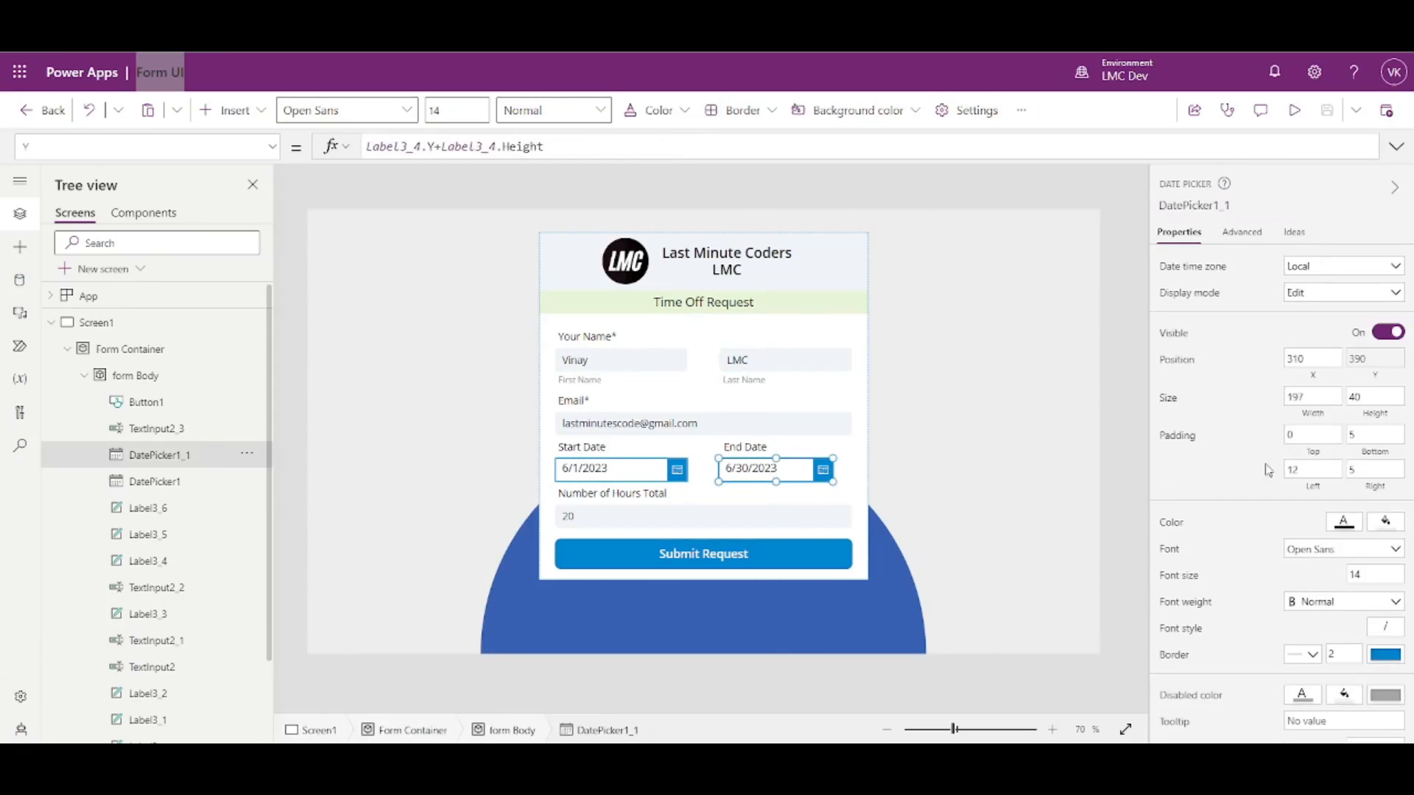
left_click(1296, 361)
type("TextInput2_1")
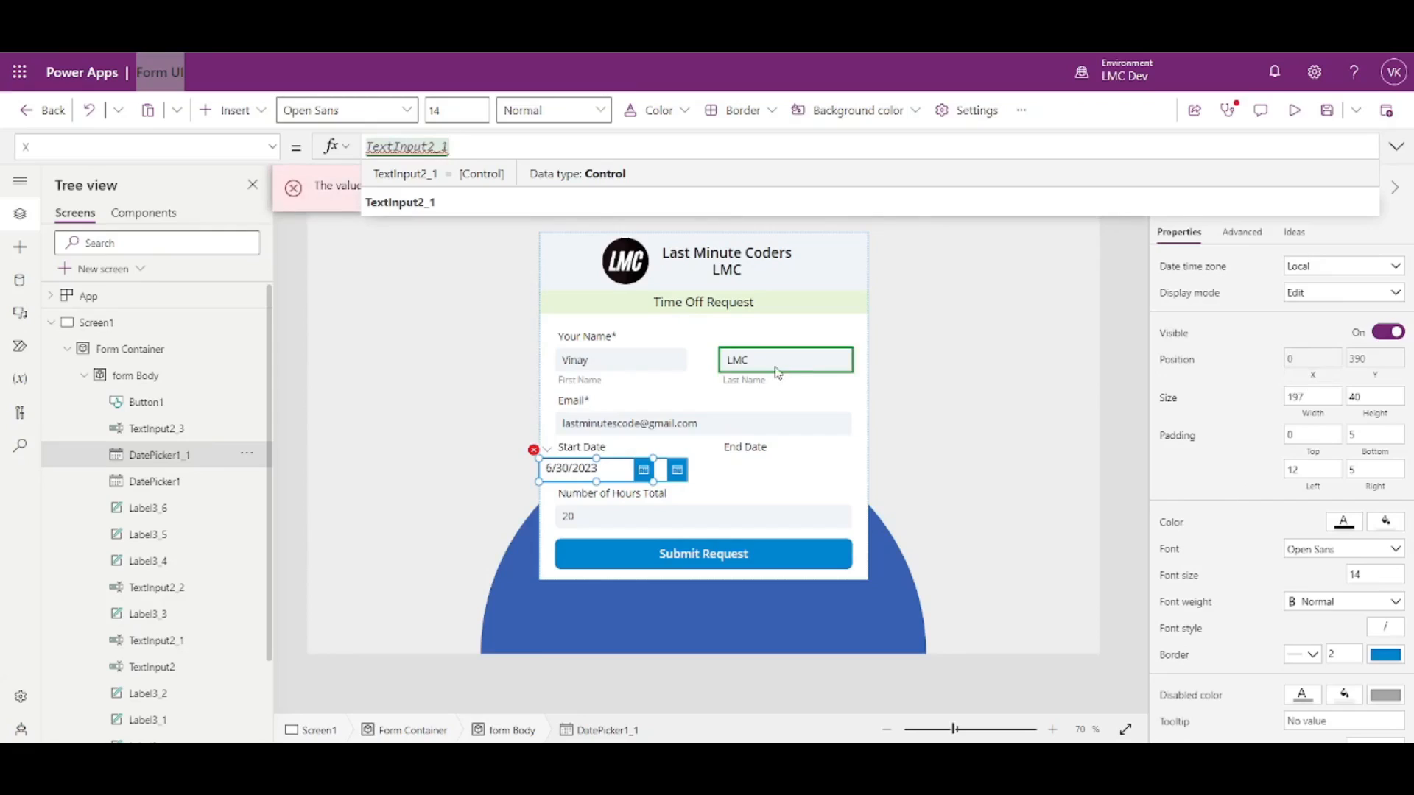
type(".X")
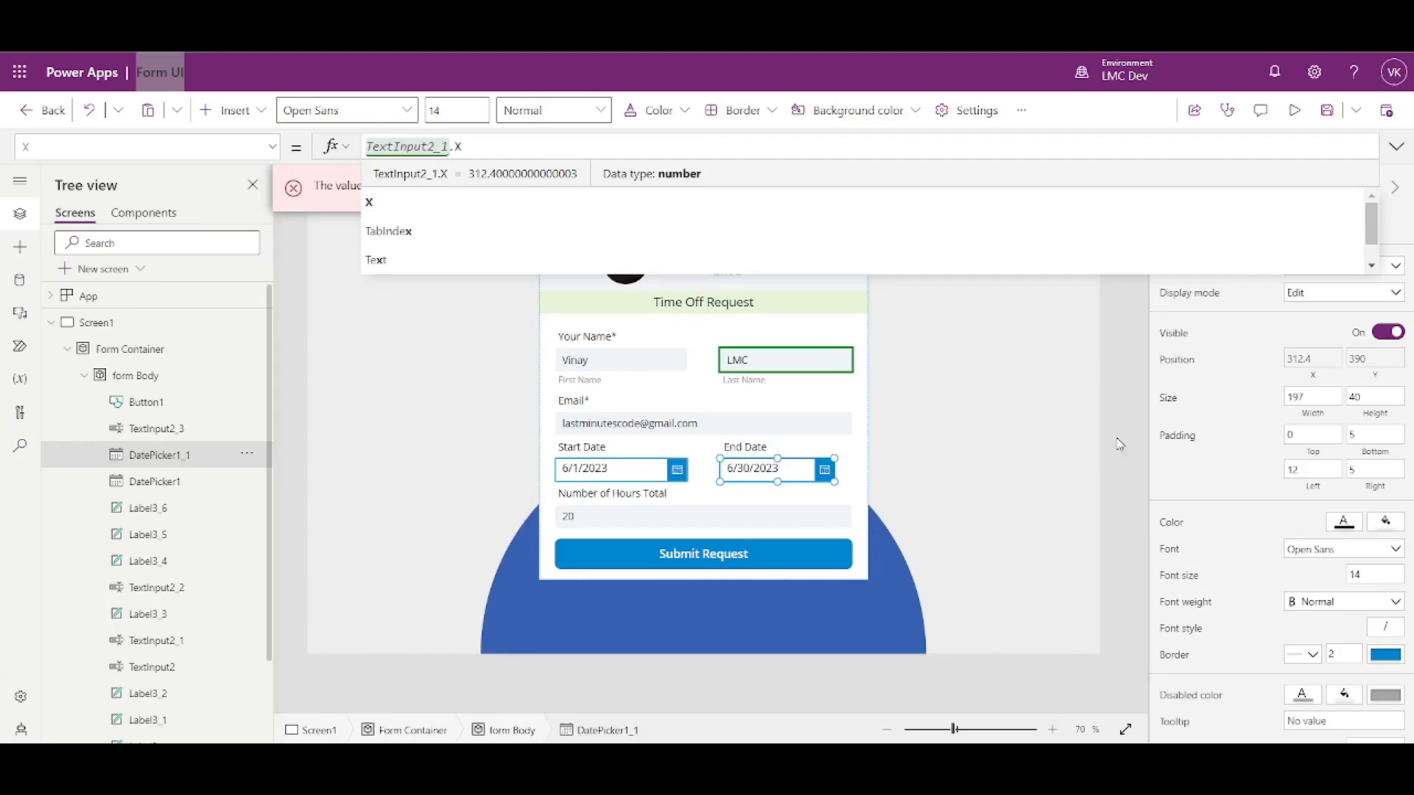
- Set the End Date picker's Width to Parent.Width*.4 and save the app
left_click(637, 472)
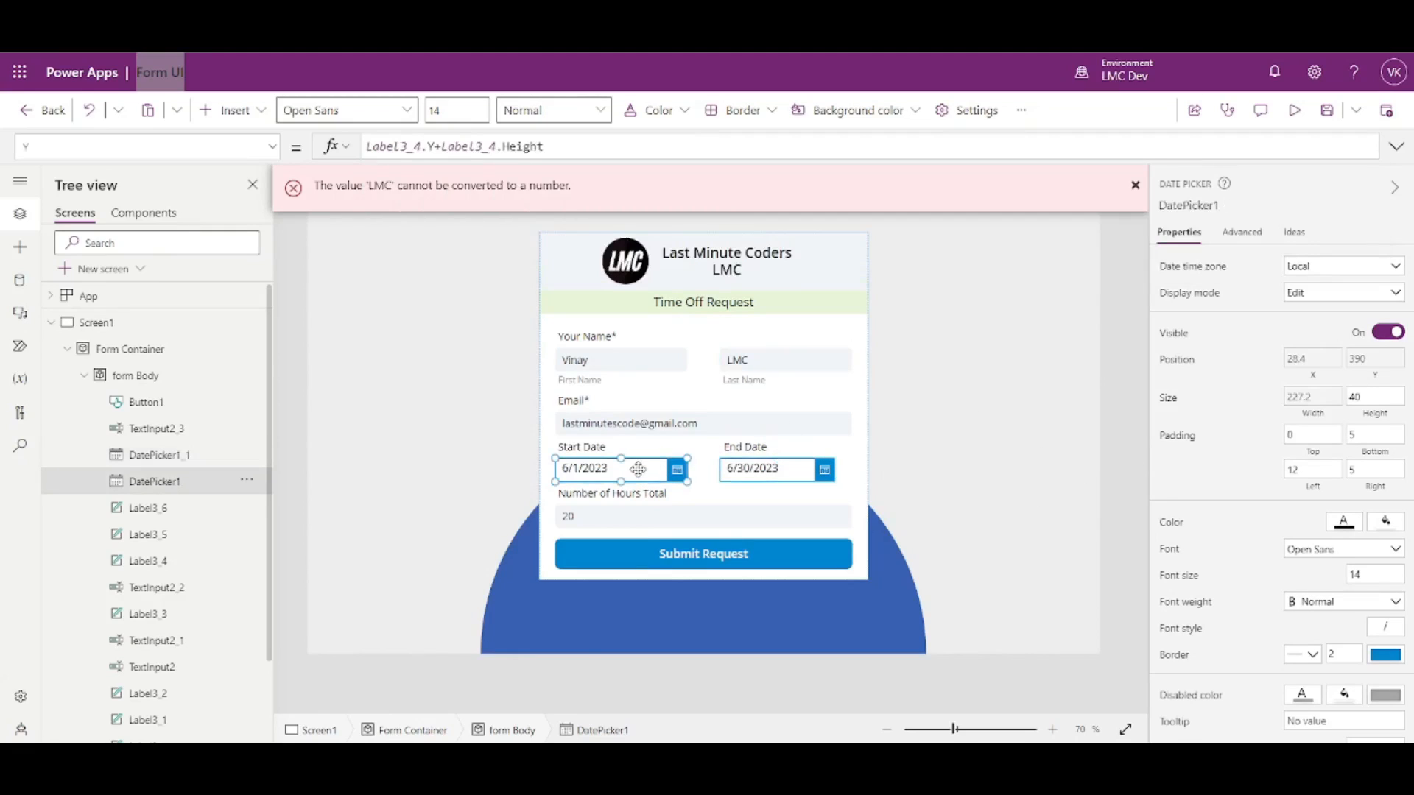
left_click(837, 473)
left_click(1312, 416)
type("Parent.Width")
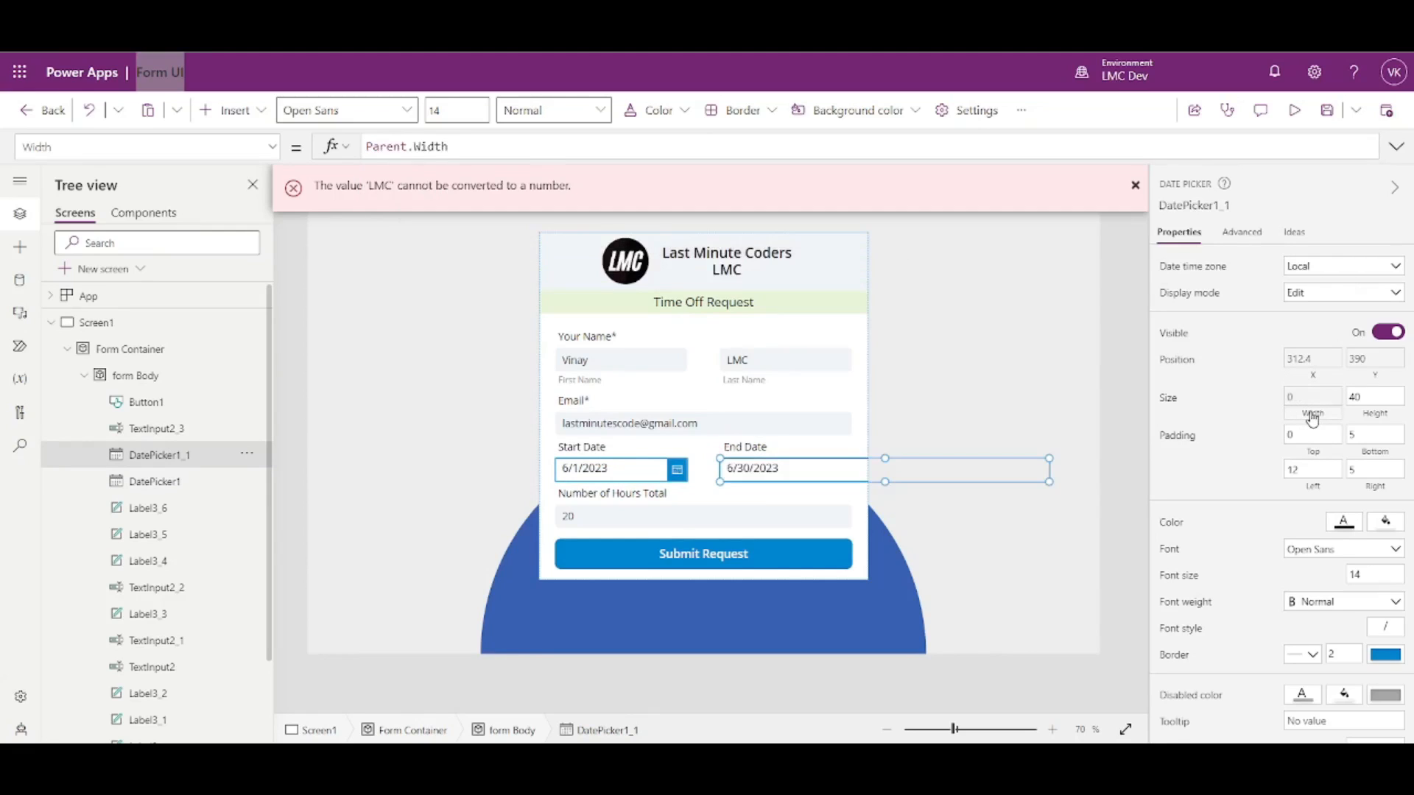
type("*.4")
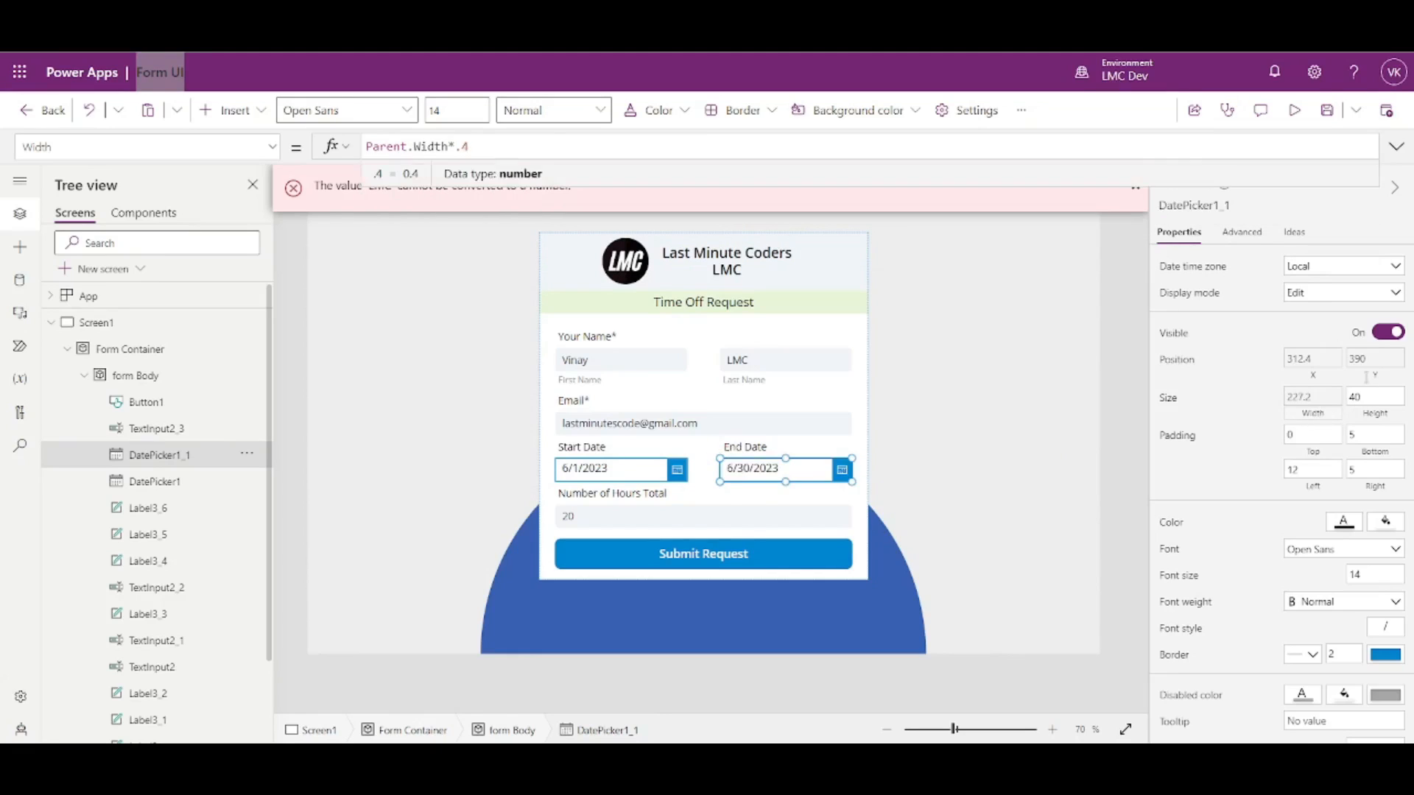
left_click(1136, 390)
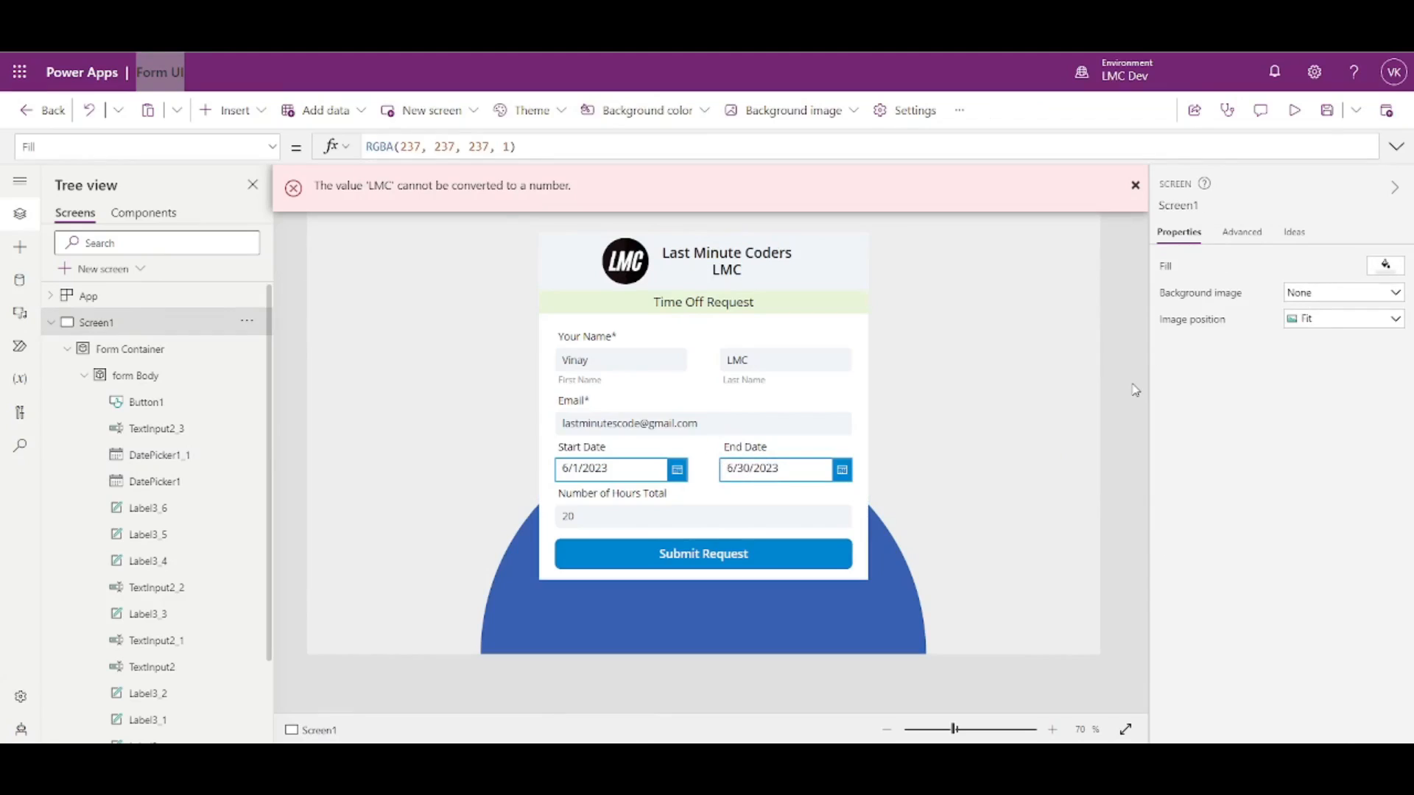
key("ctrl+s")
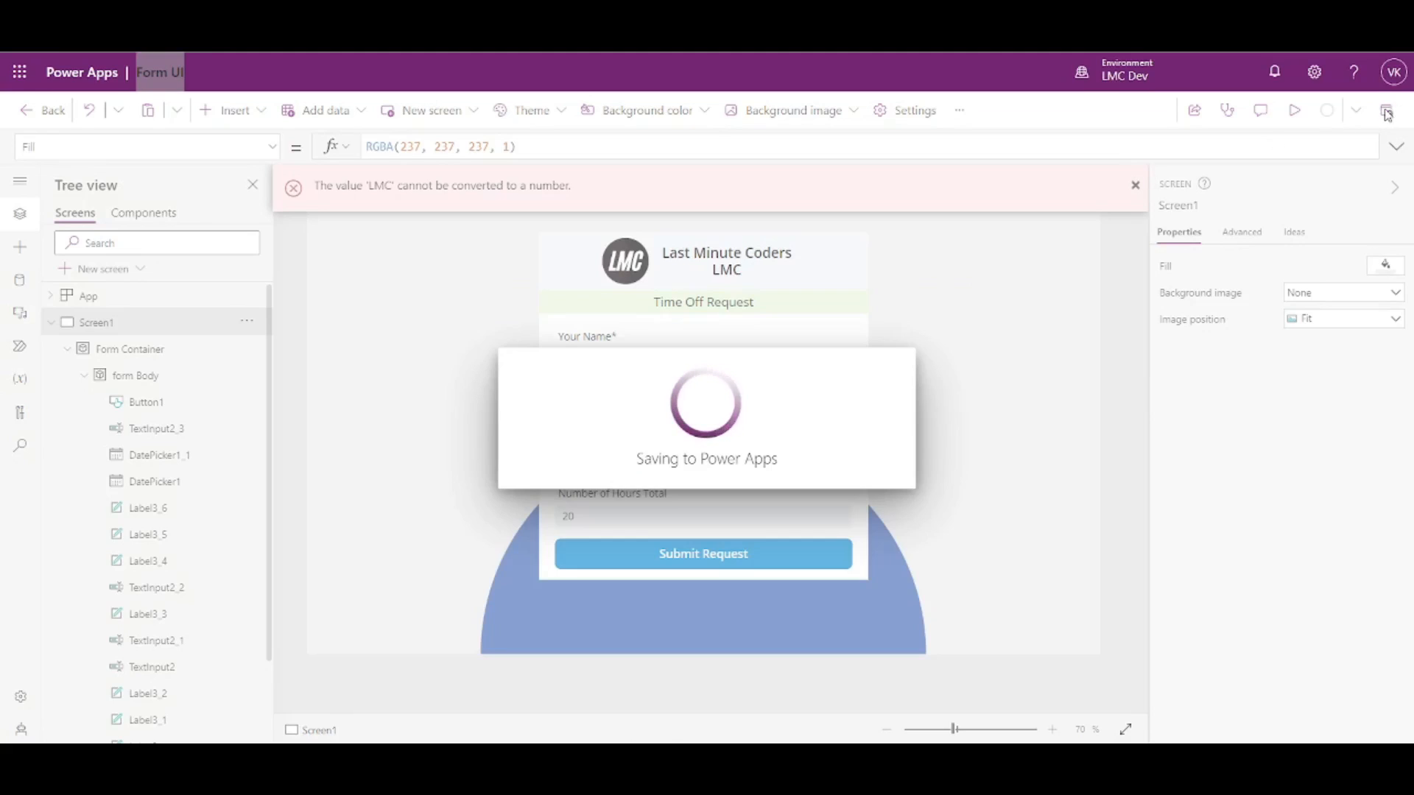
- Publish this updated version of Form UI
left_click(1134, 193)
left_click(1386, 112)
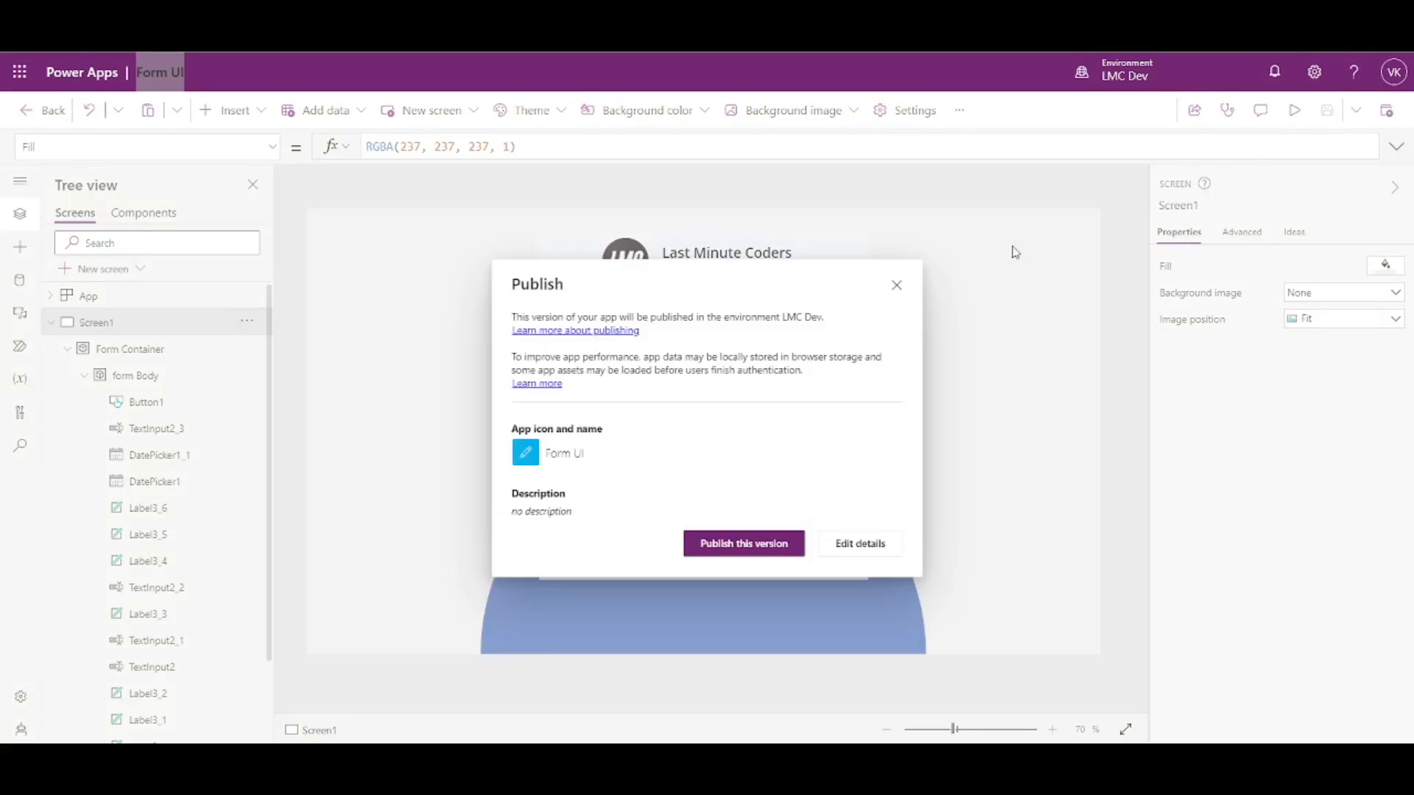
left_click(755, 545)
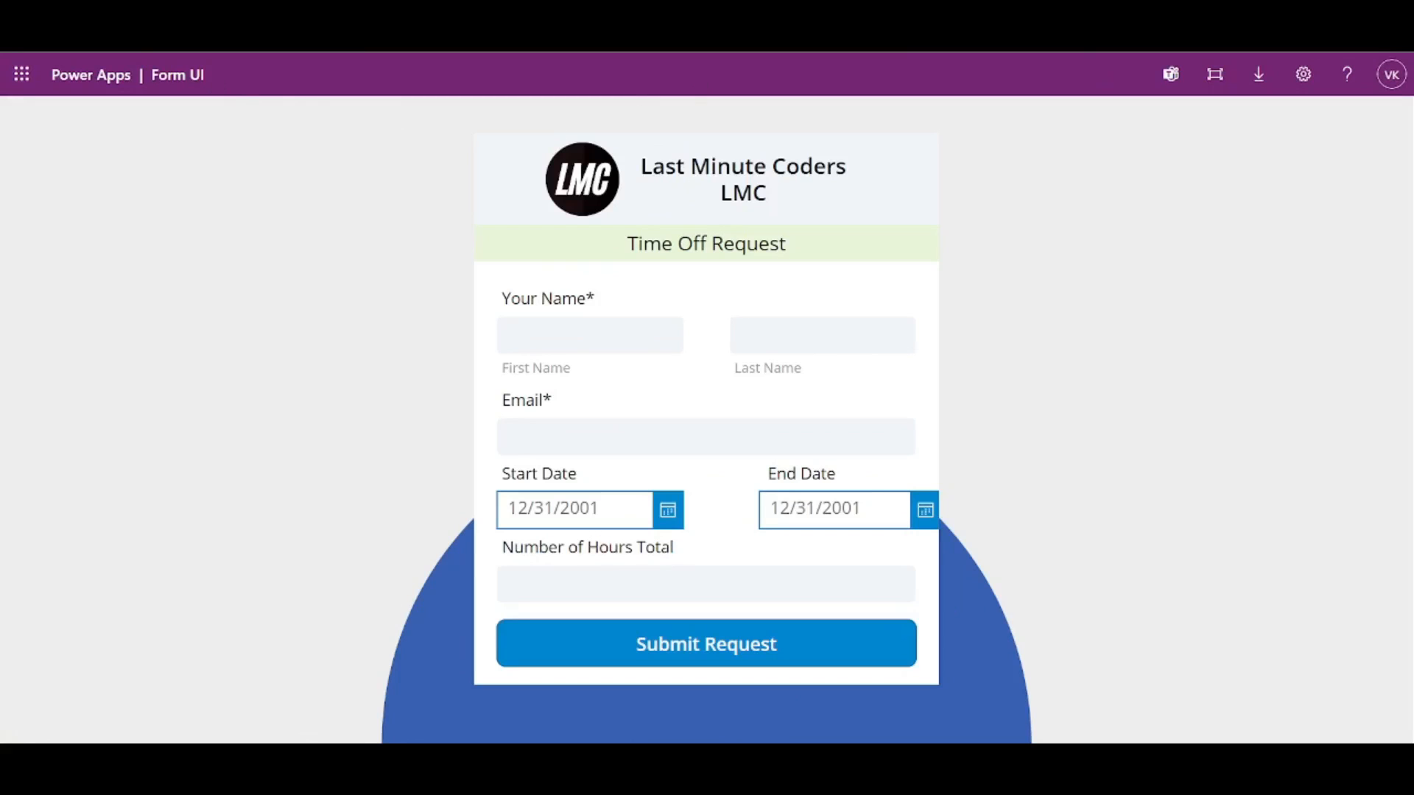
- Reload the live Form UI app until the latest version loads with End Date aligned under Last Name
key("F5")
key("F5")
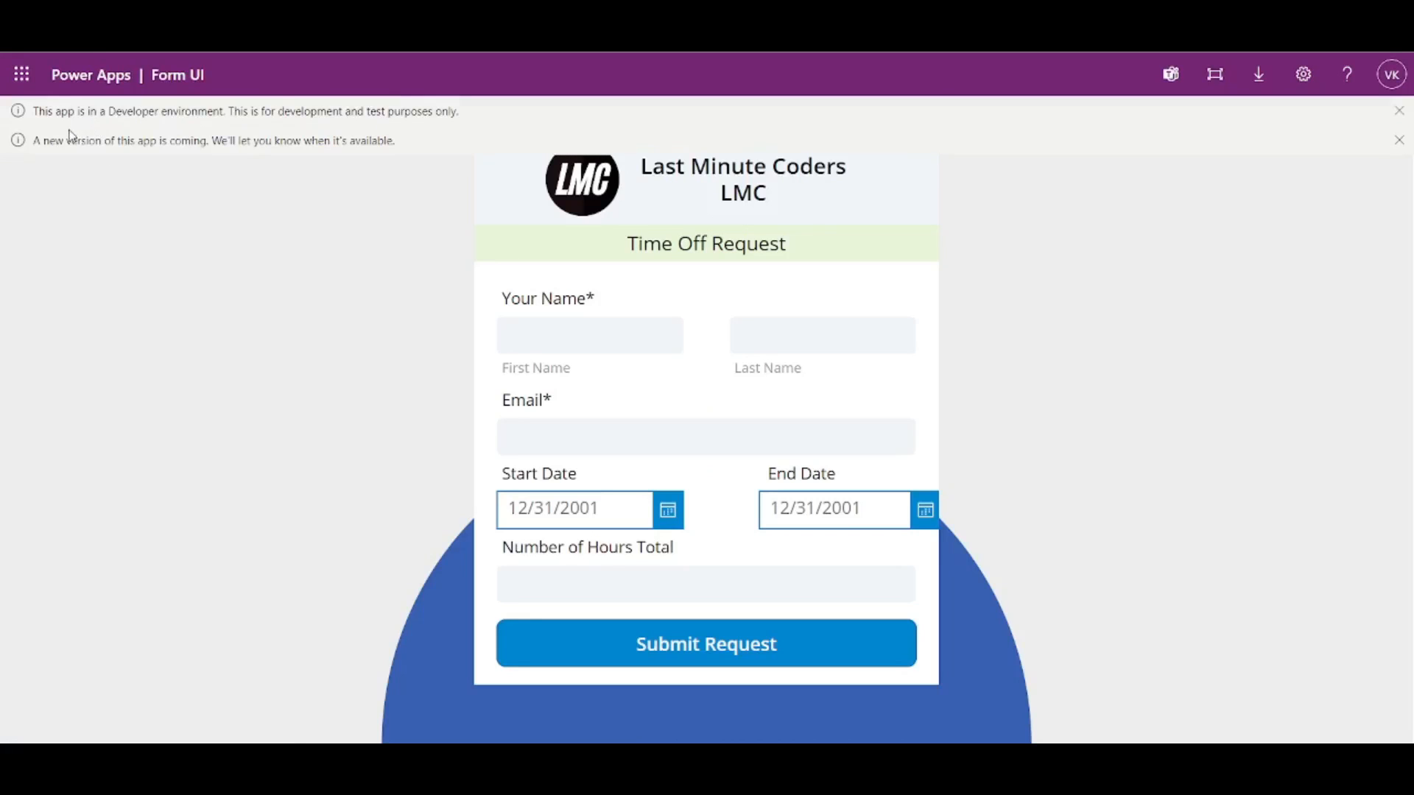
left_click_drag(80, 112, 221, 137)
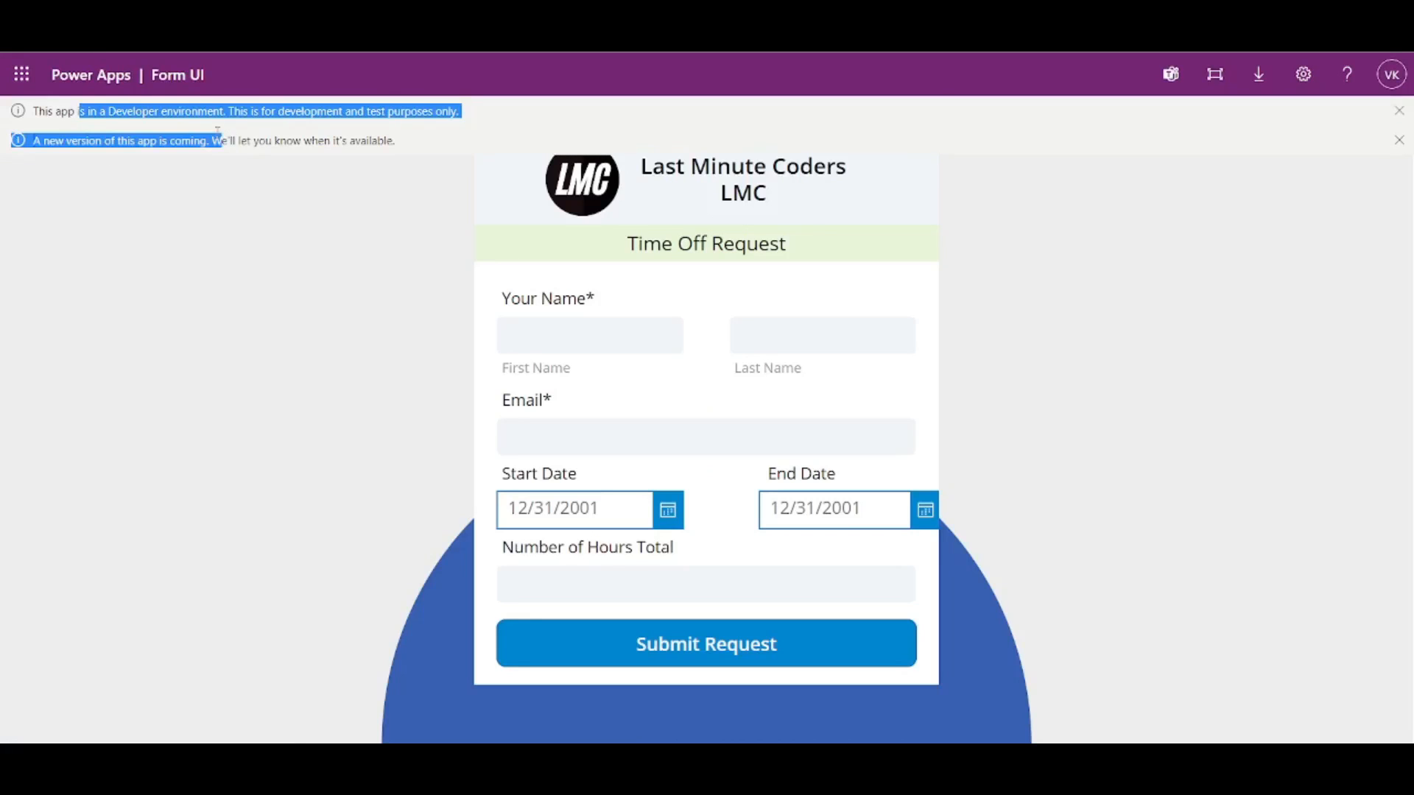
left_click_drag(33, 141, 397, 167)
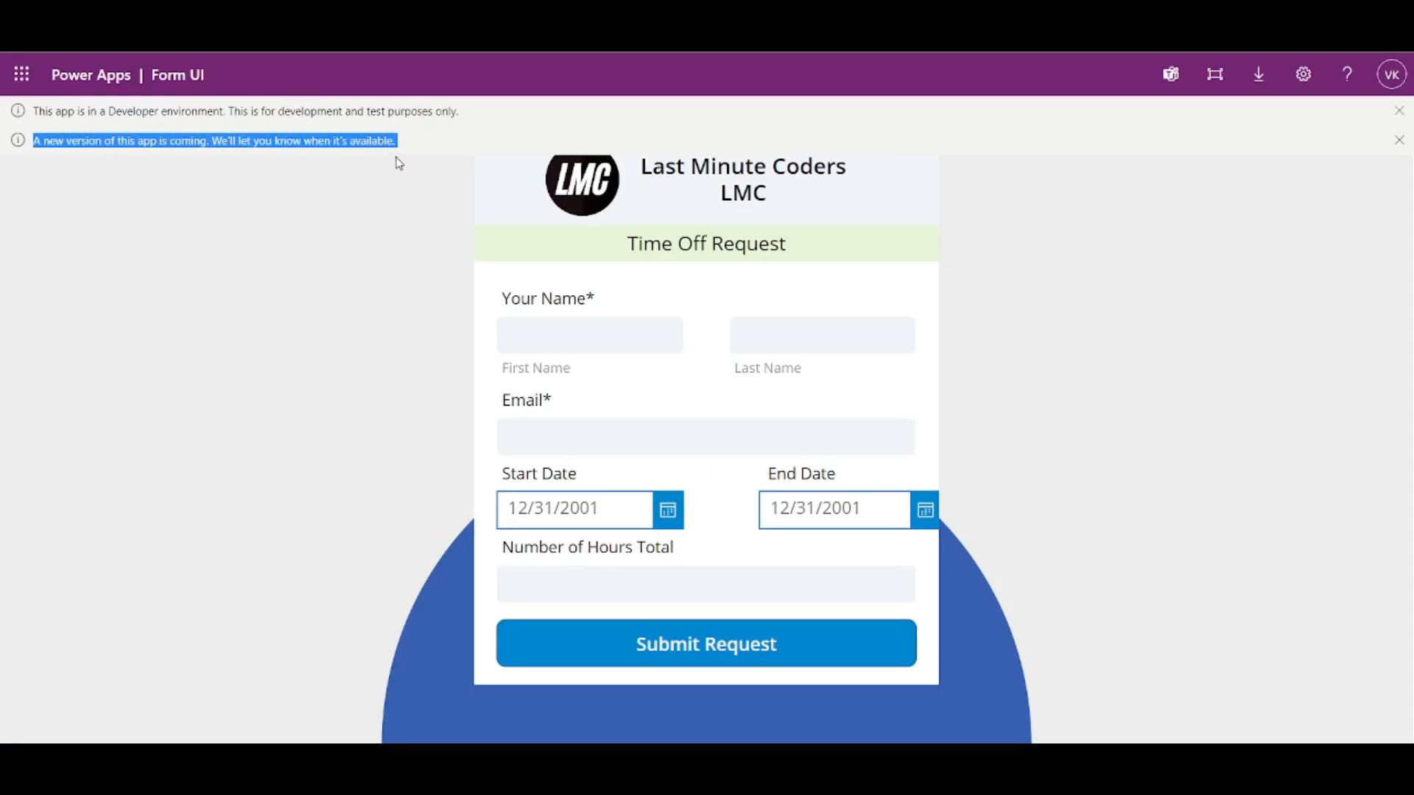
left_click(83, 36)
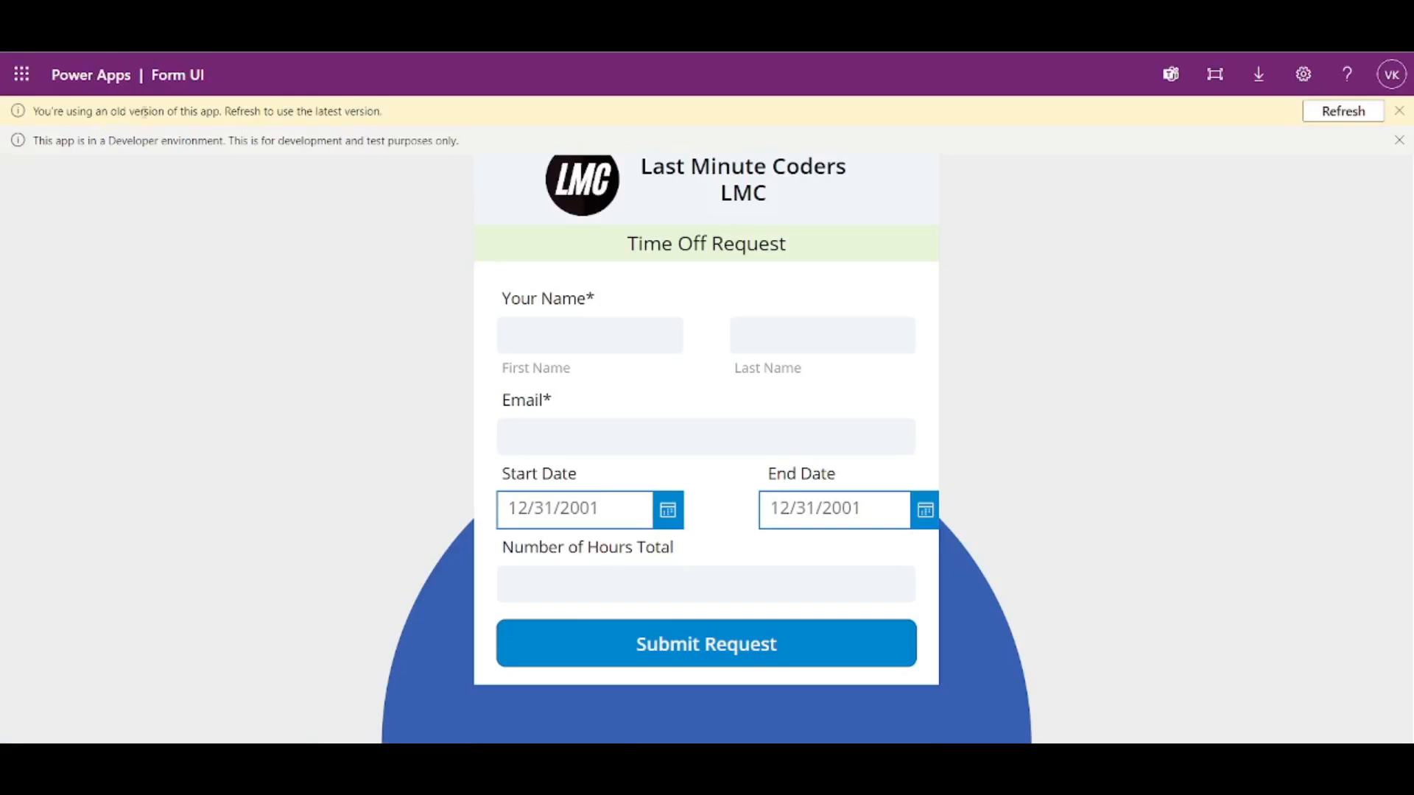
left_click(1316, 116)
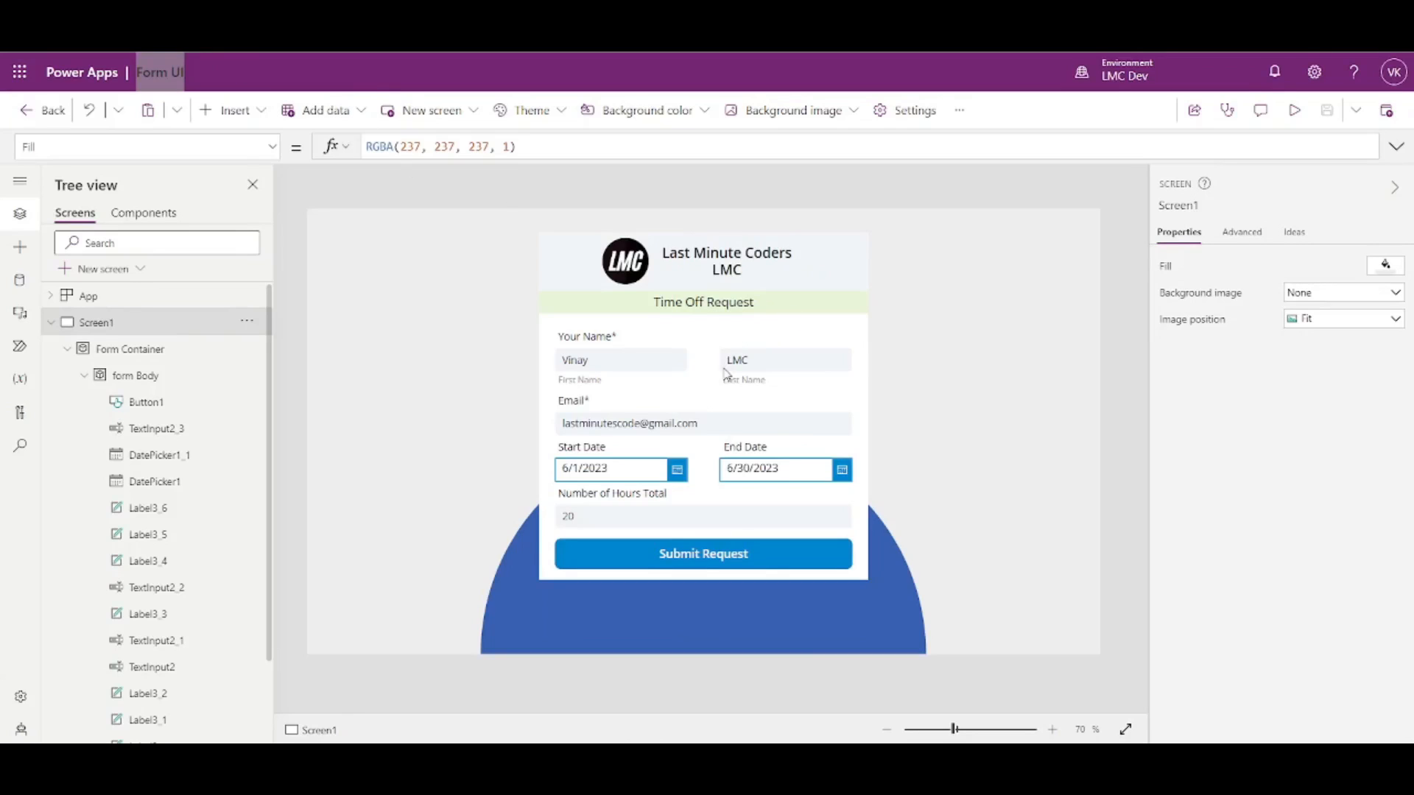
- Set Last Name's X to TextInput2.X+TextInput2.Width+Parent.Width*.05 for a 5% gap
left_click(729, 368)
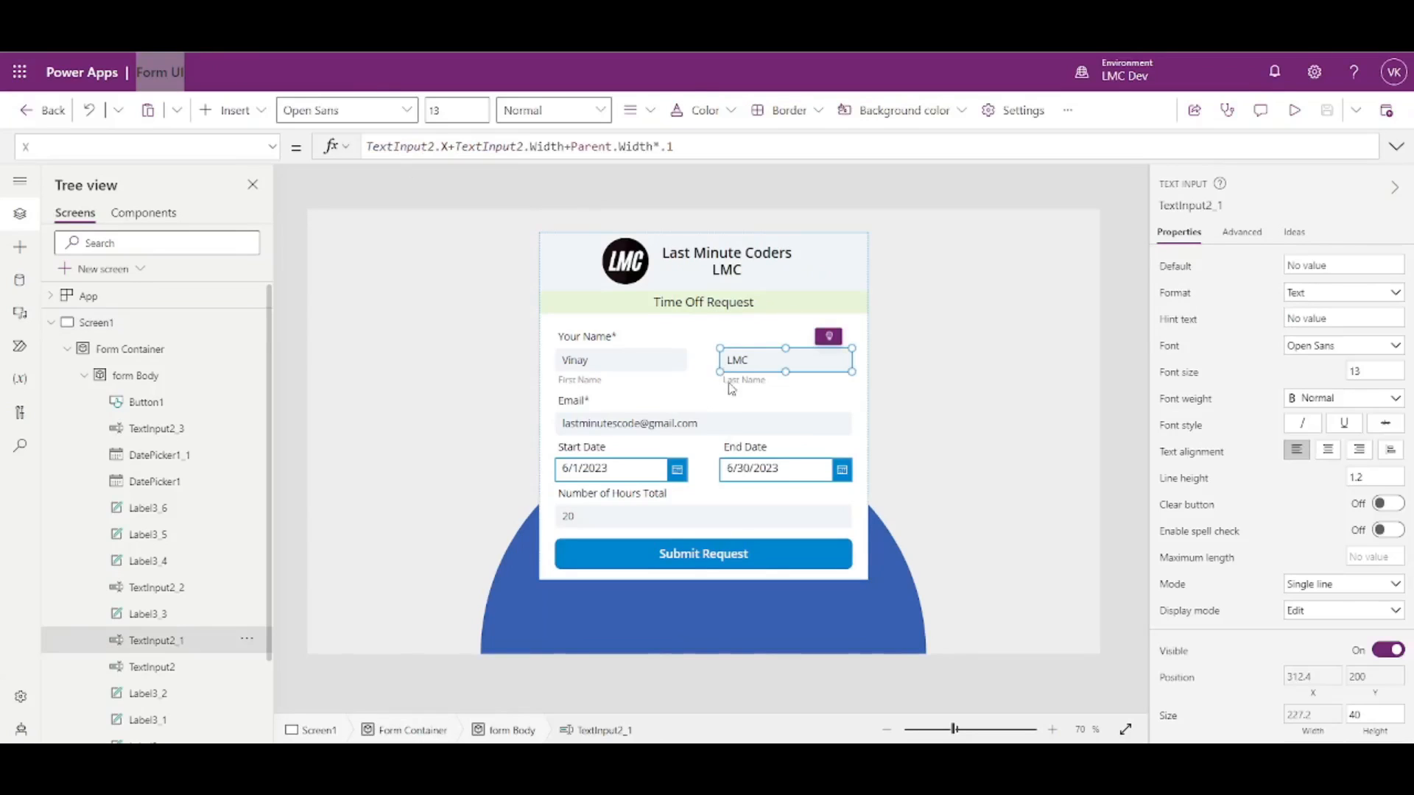
left_click(740, 464, "shift")
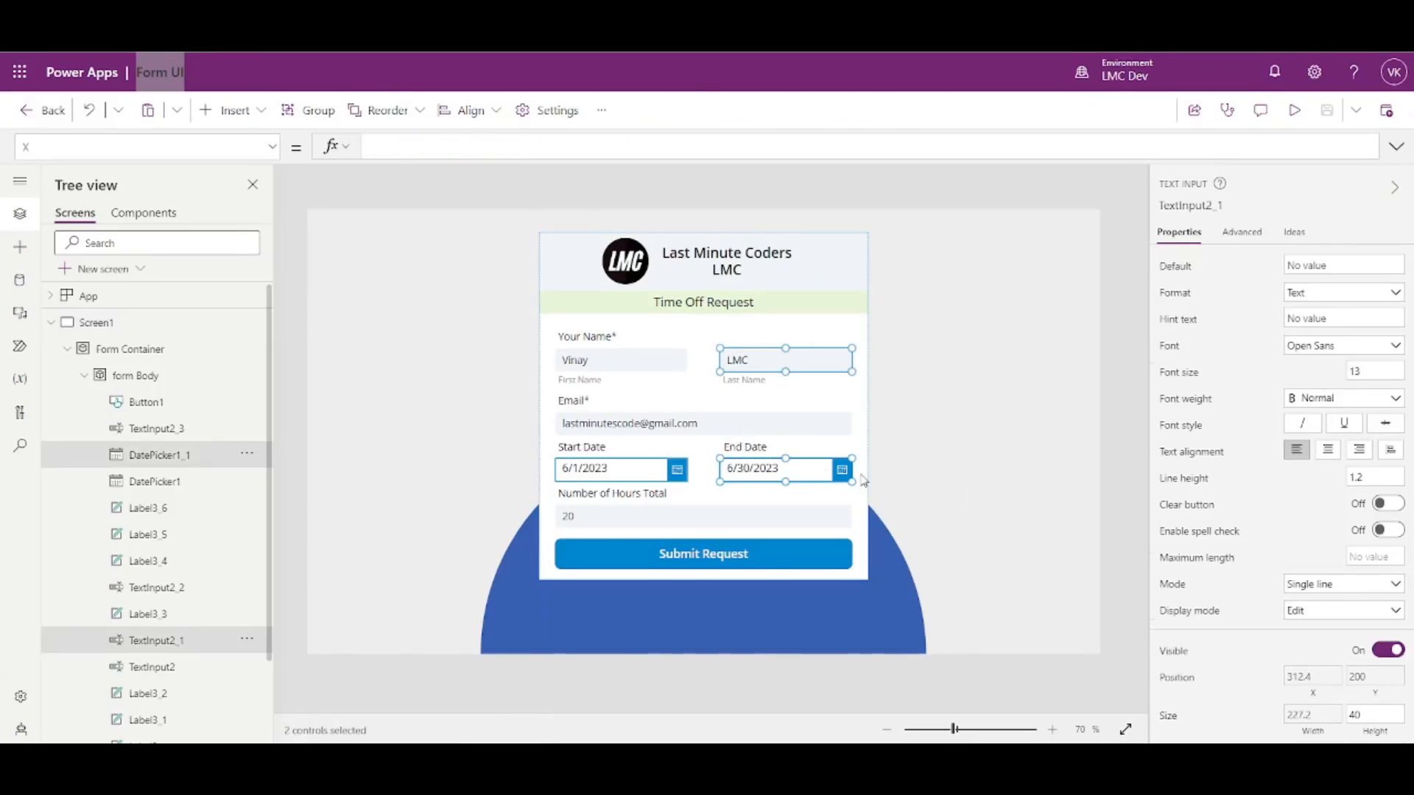
left_click(1087, 393)
left_click(758, 361)
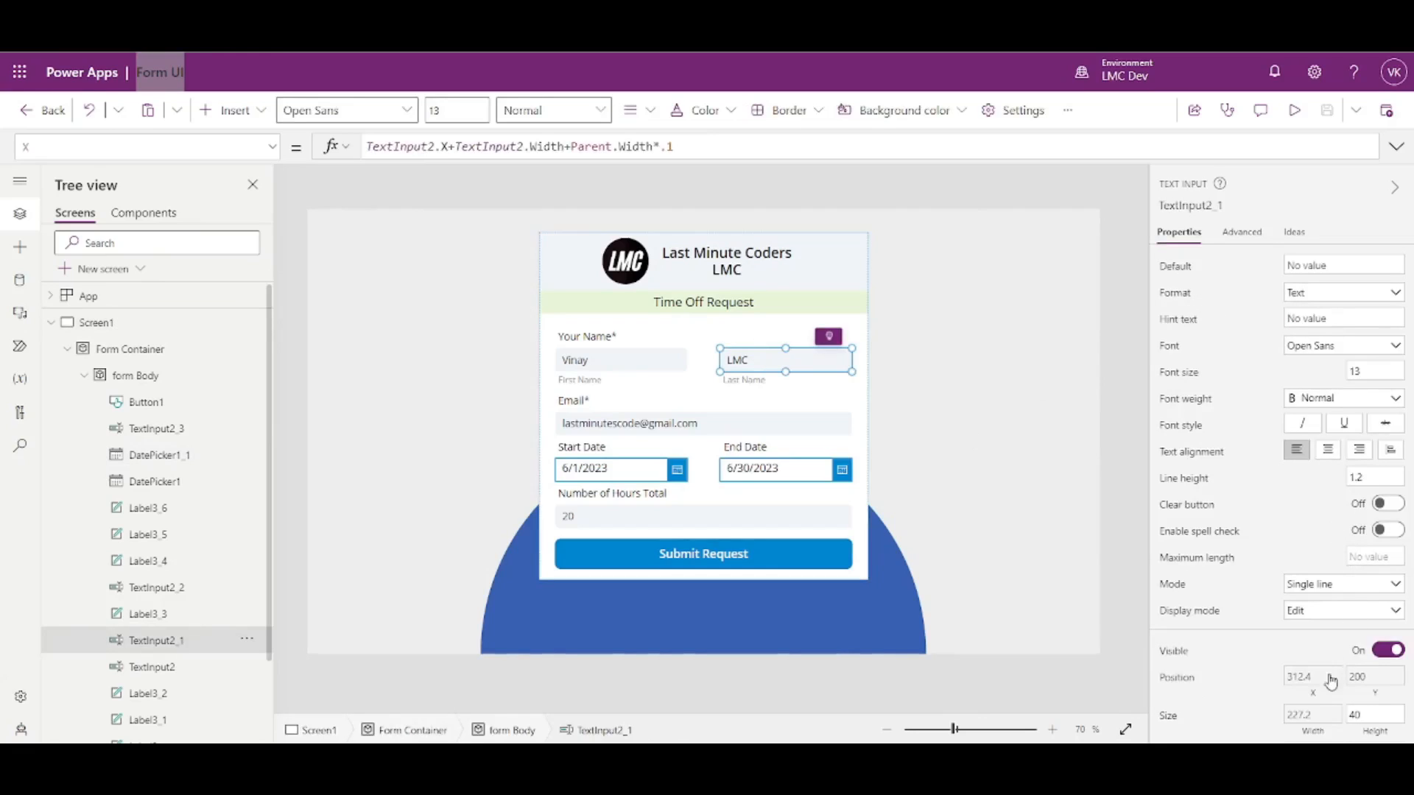
left_click(1313, 698)
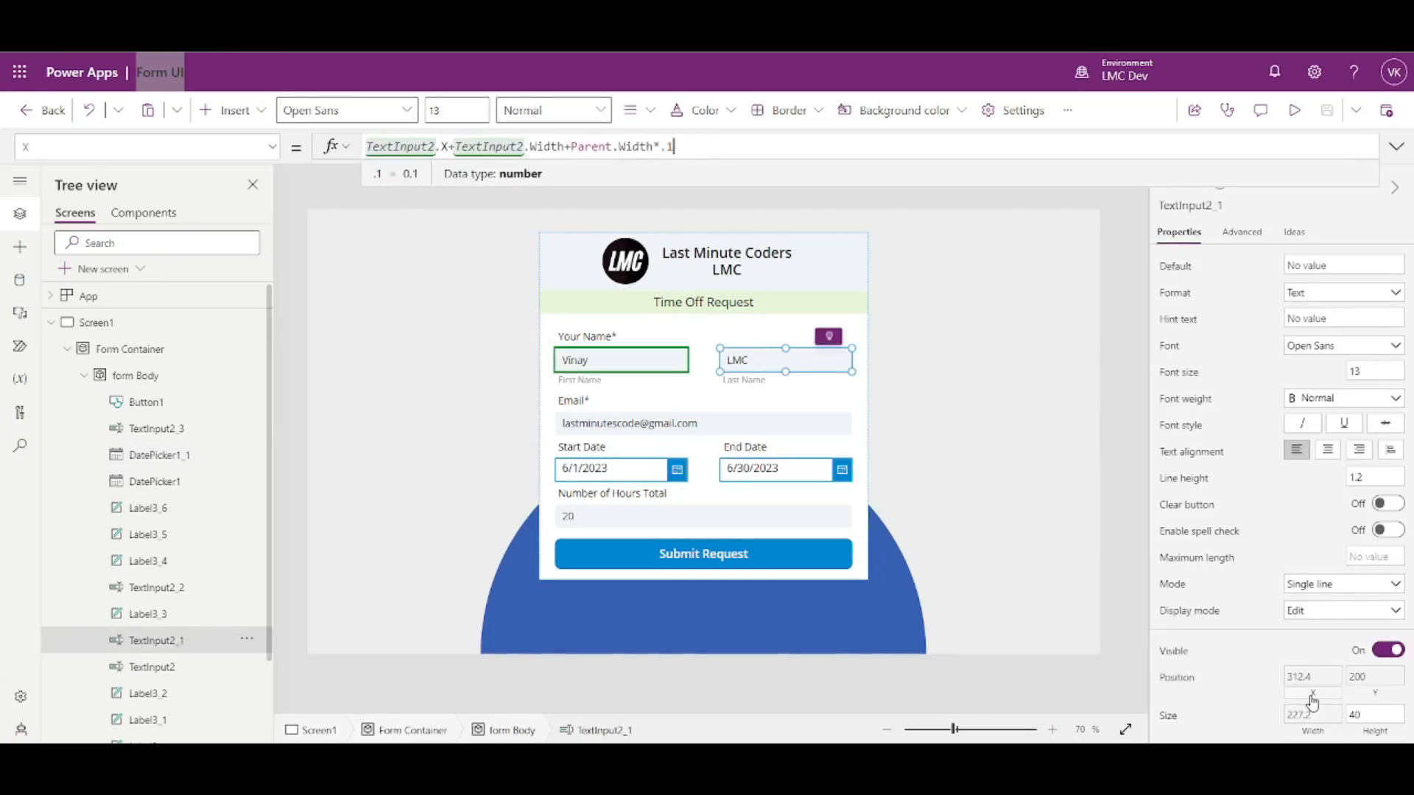
type("05")
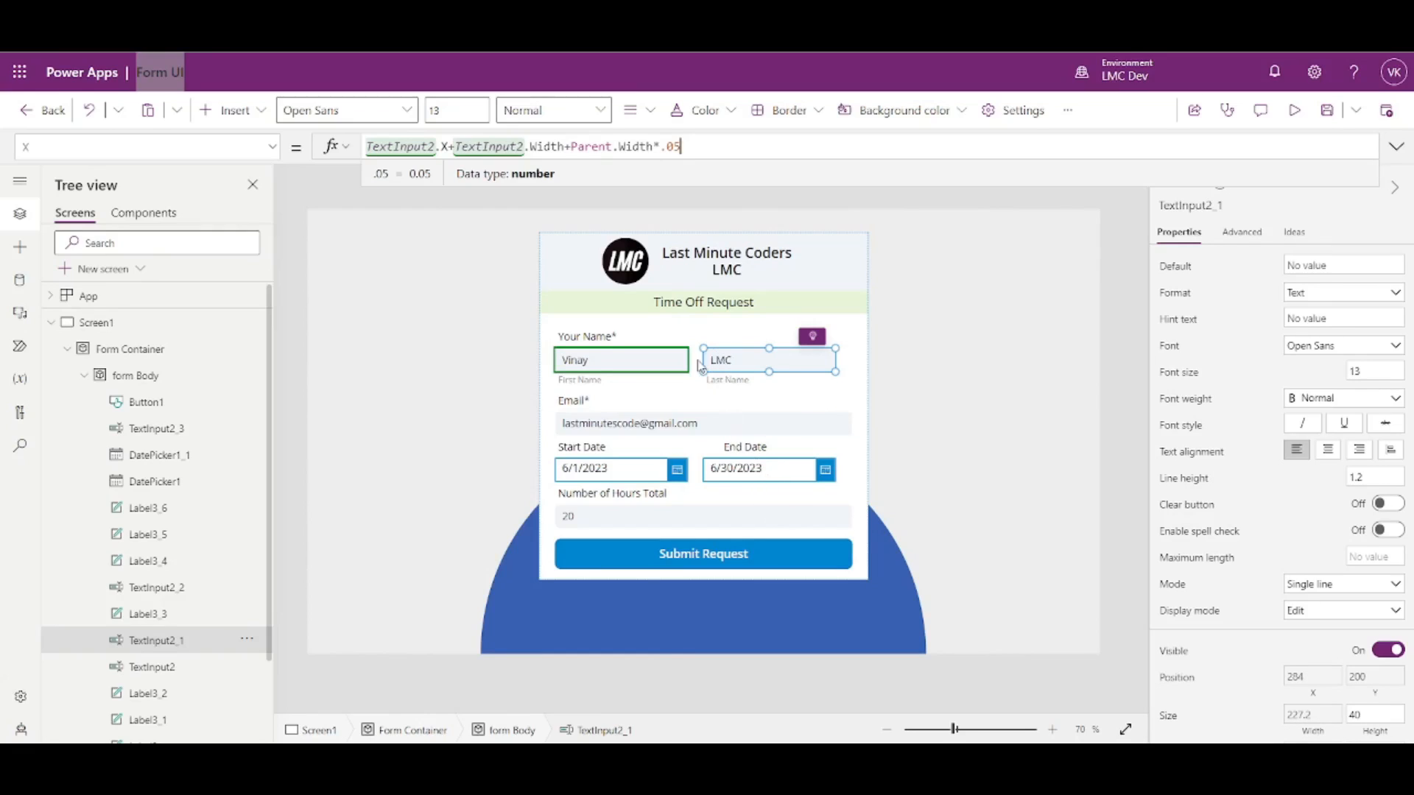
- Give both name boxes and both date pickers Width Parent.Width*.425
left_click(666, 362, "shift")
left_click(660, 472, "shift")
left_click(724, 472, "shift")
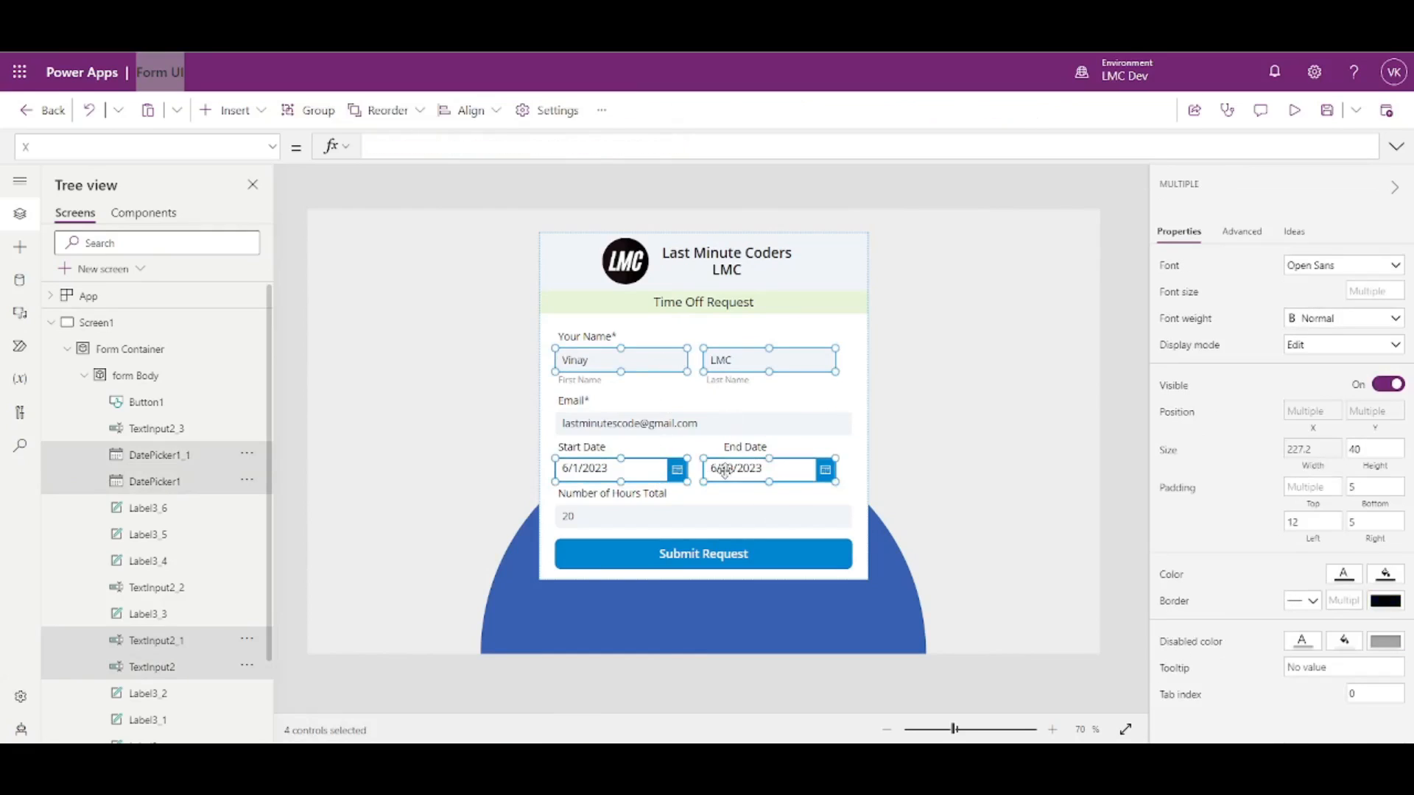
left_click(1312, 469)
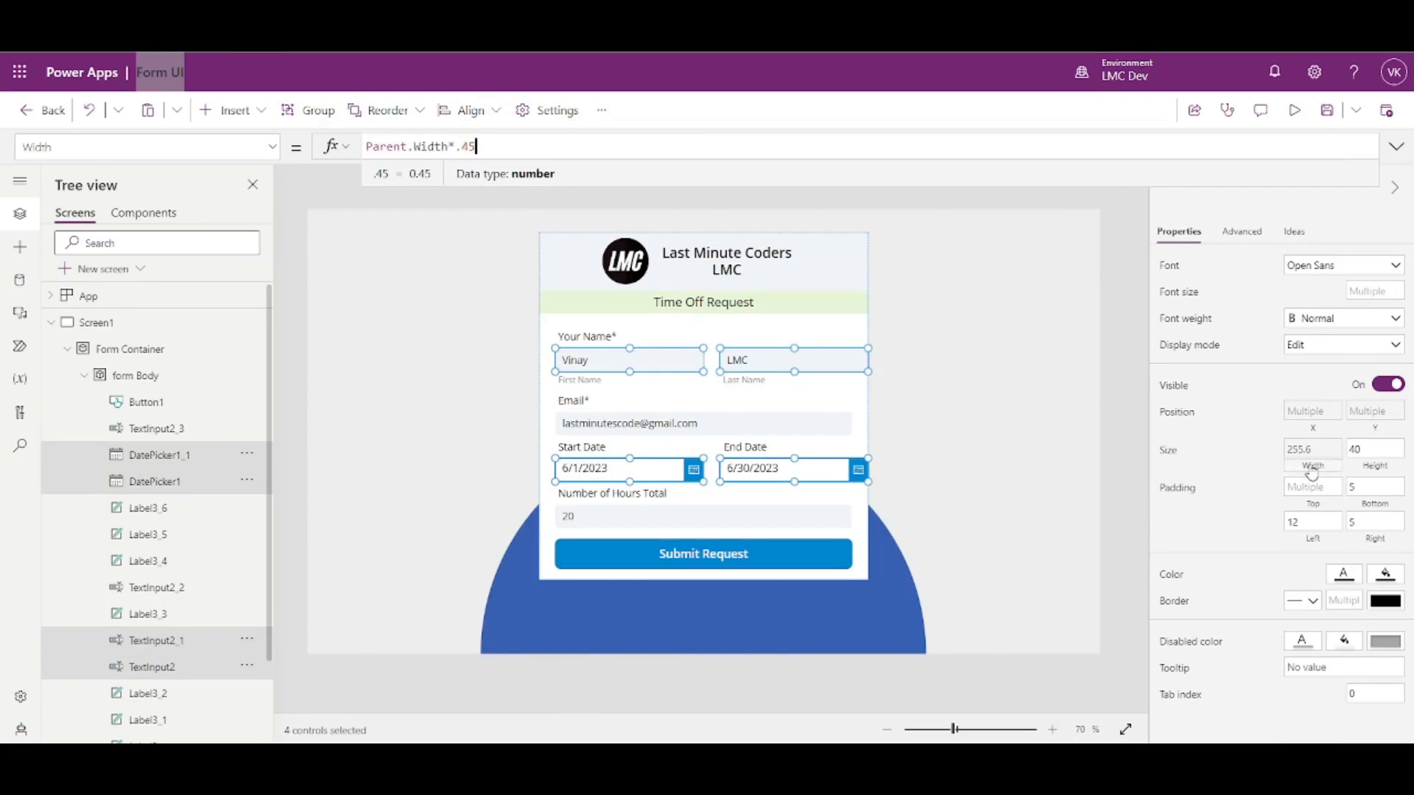
key("BackSpace")
type("2")
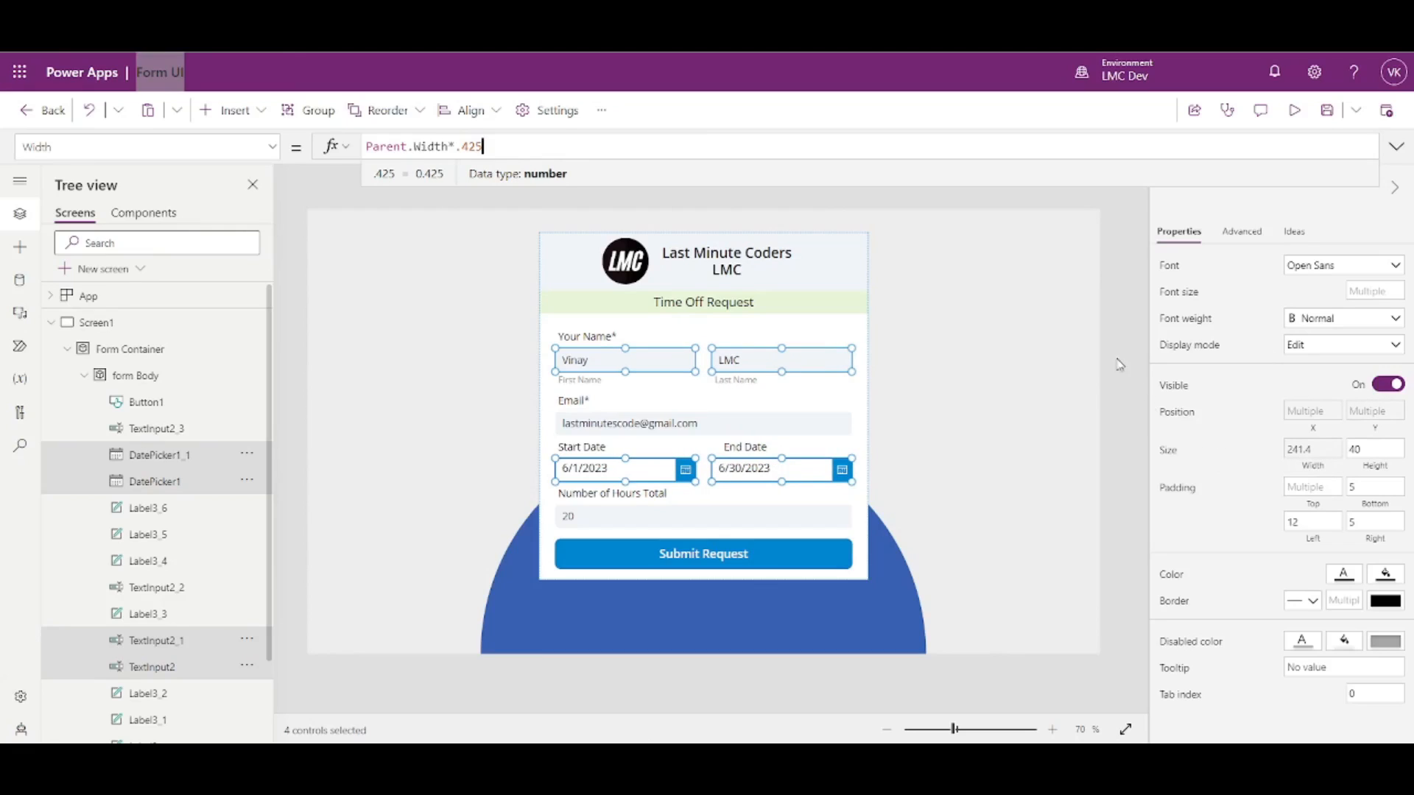
left_click(1108, 342)
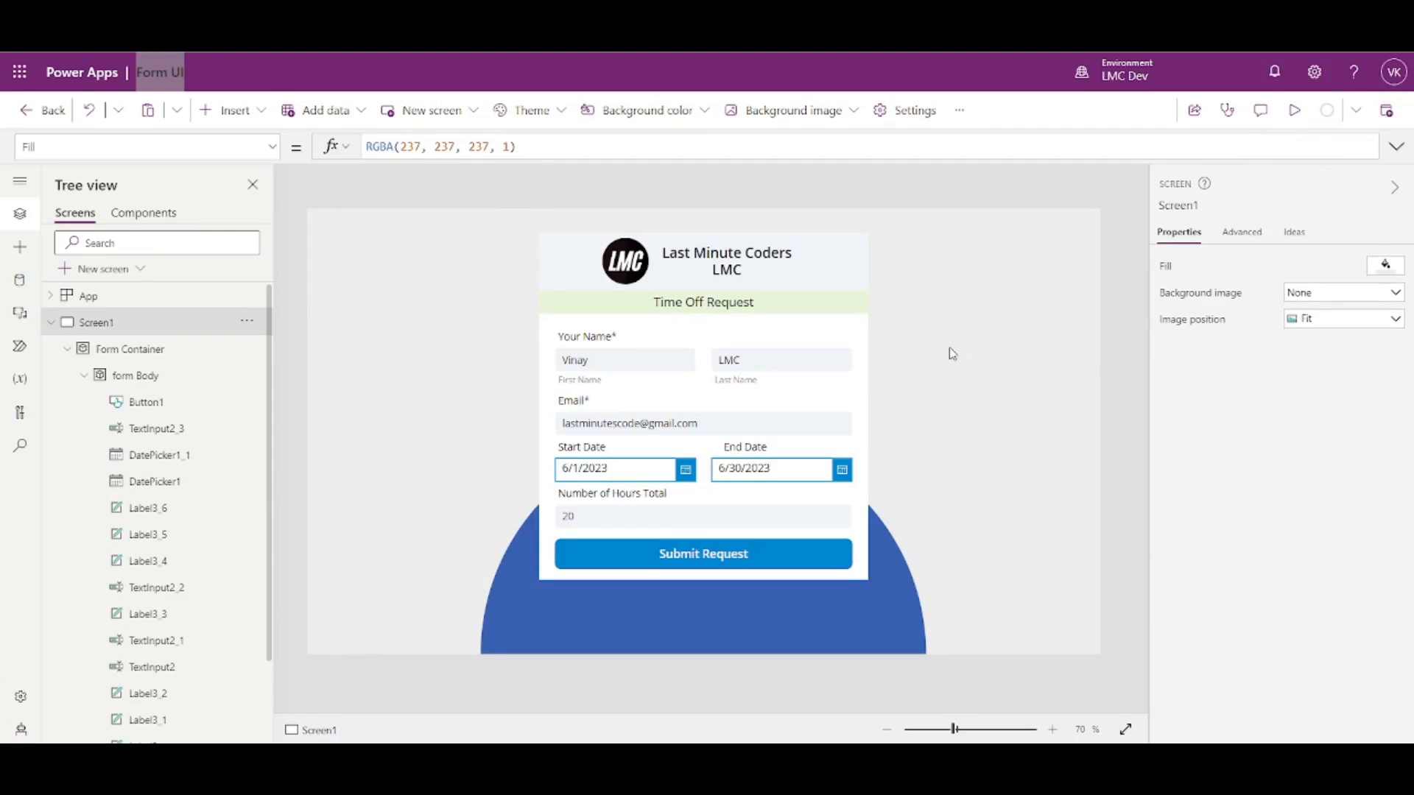
- Save and publish the form, then confirm the name boxes use Width Parent.Width*.425
key("ctrl+s")
left_click(719, 548)
left_click(772, 368)
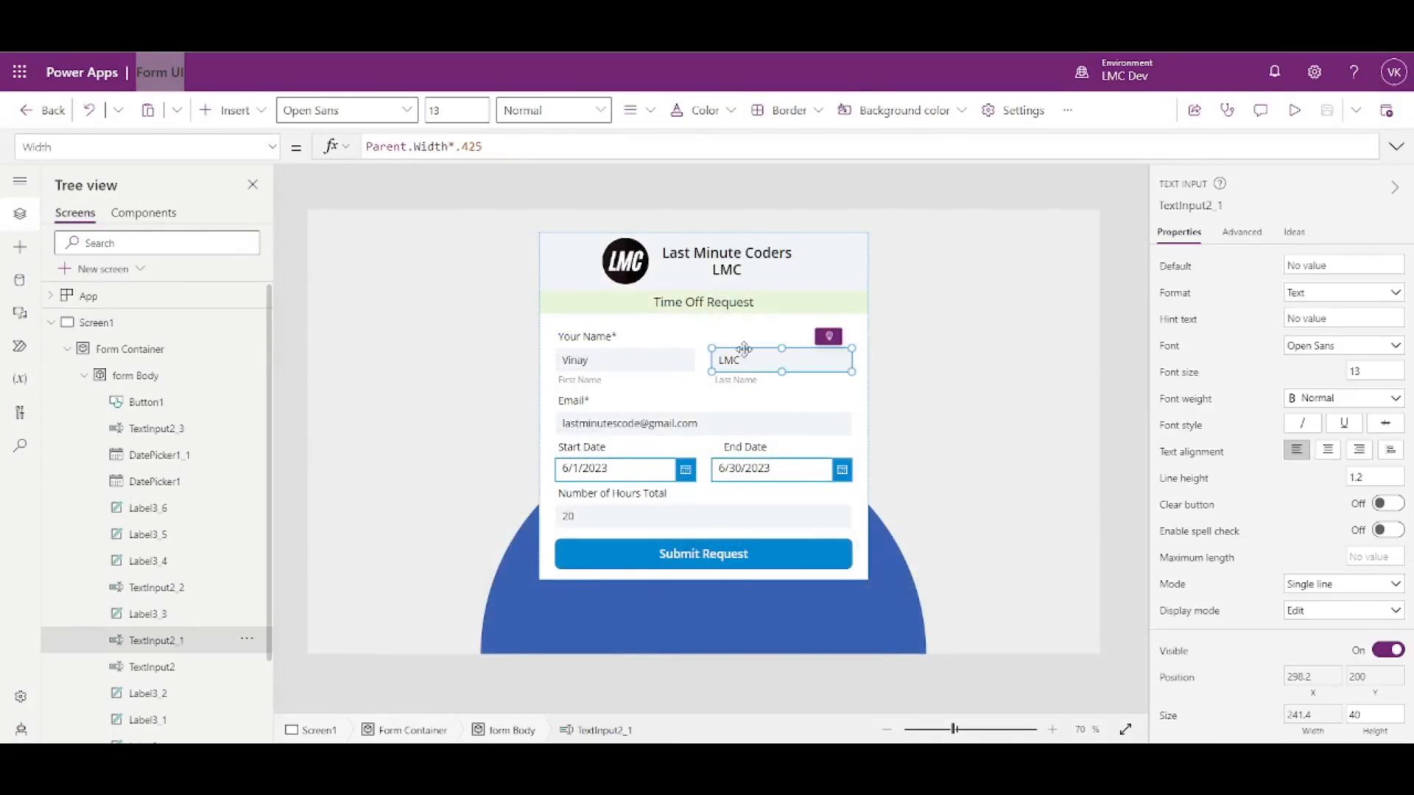
left_click_drag(490, 150, 474, 154)
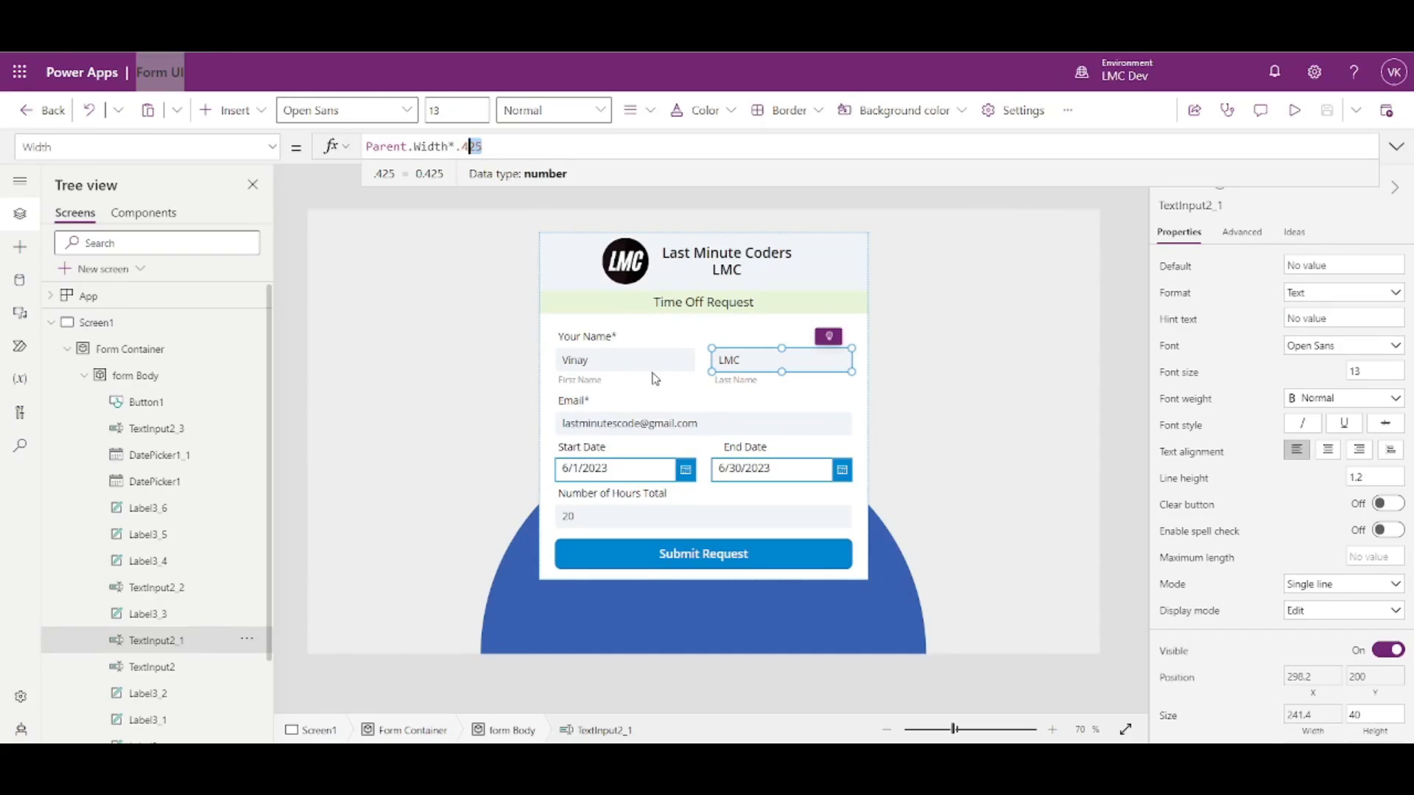
left_click_drag(461, 145, 492, 147)
left_click(477, 147)
left_click(626, 361)
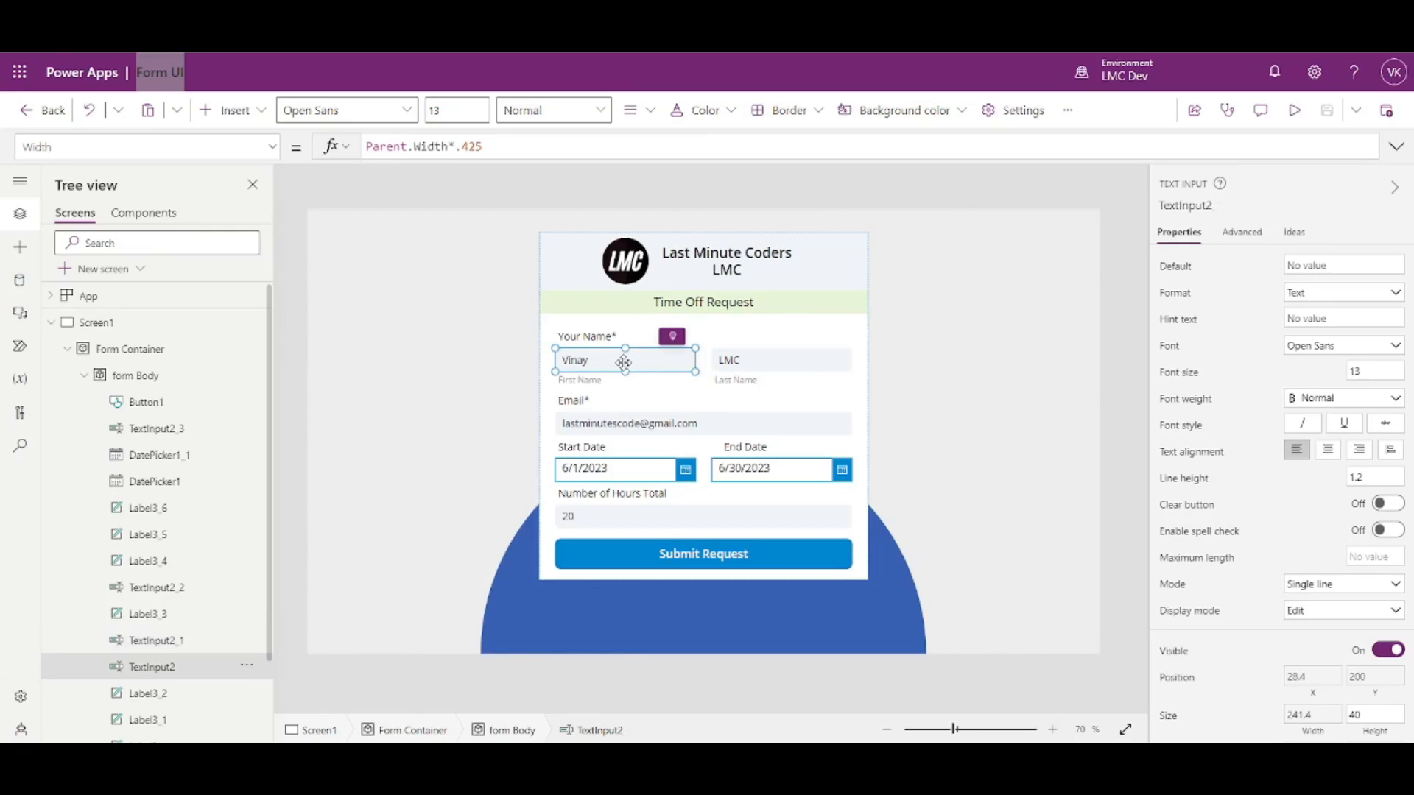
left_click(749, 360)
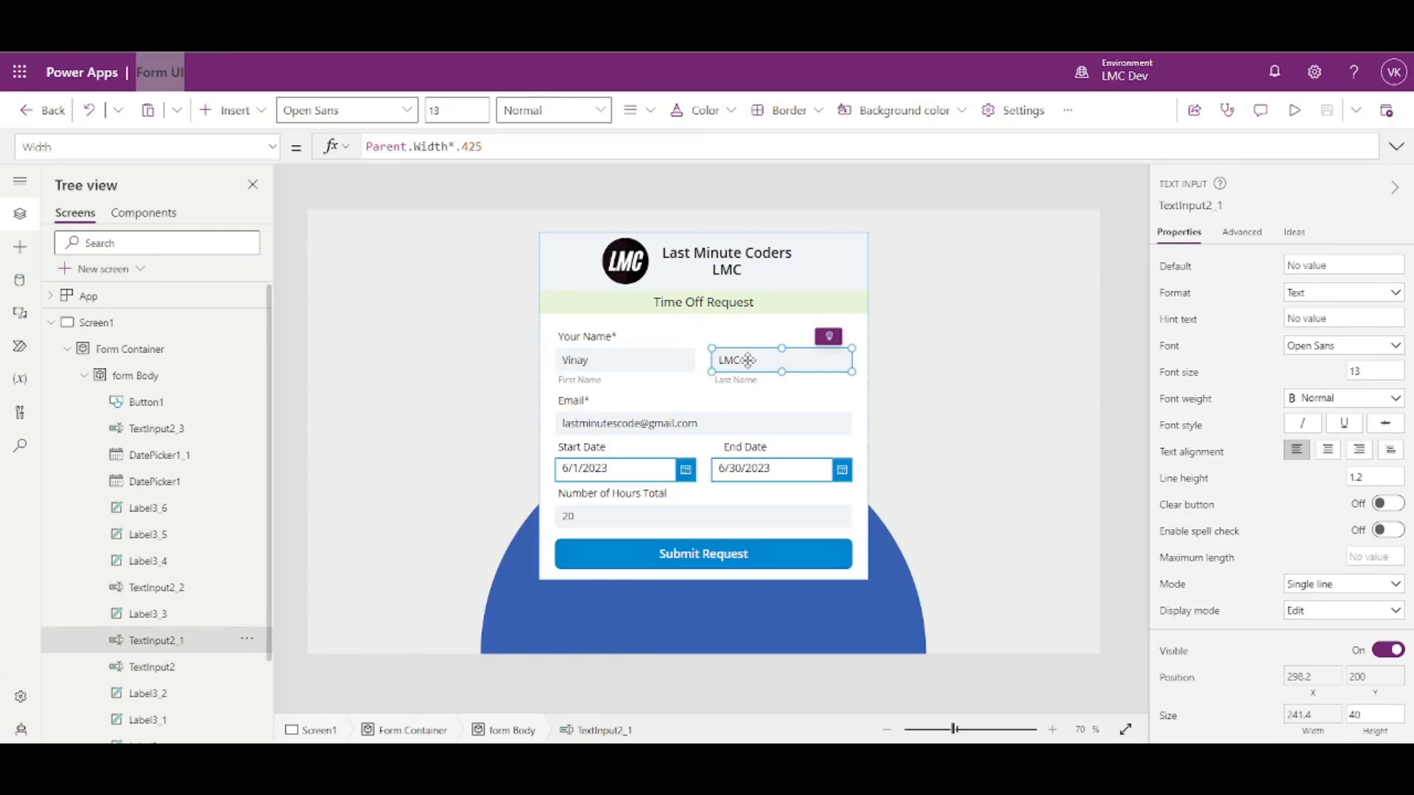
key("super+s")
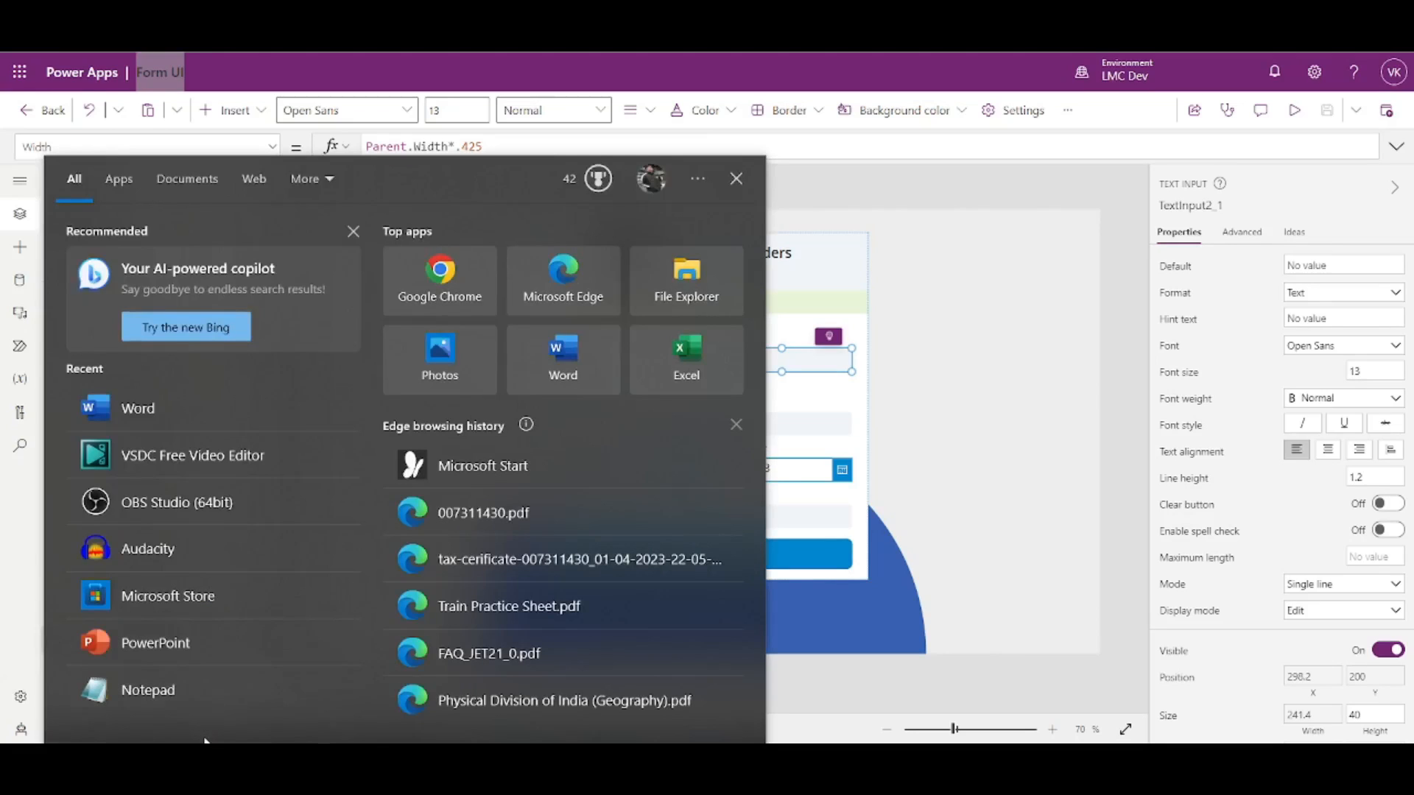
- Open Calculator and add the two field widths: 42.5 + 42.5 = 85
type("ca")
left_click(216, 274)
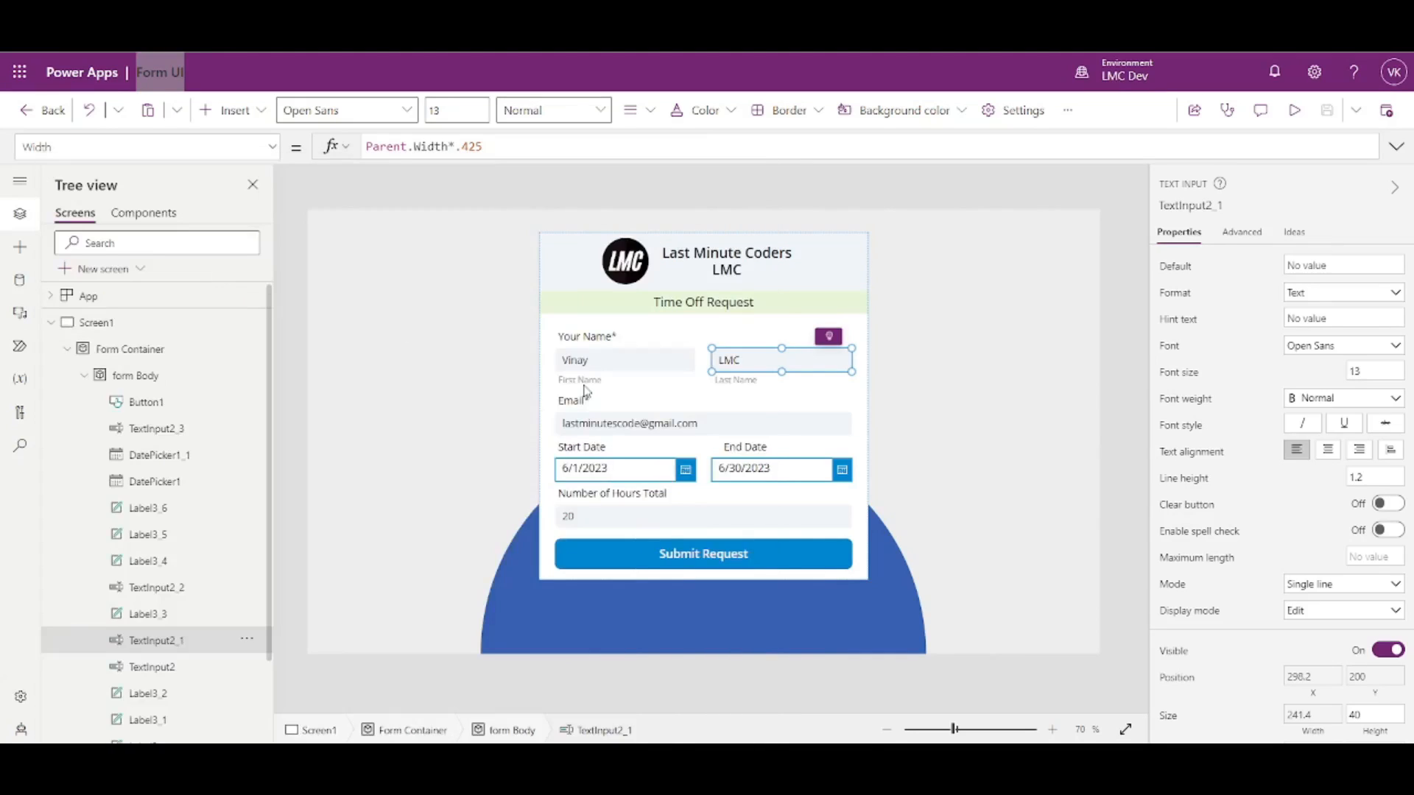
left_click(250, 566)
left_click(303, 601)
left_click(360, 635)
left_click(304, 567)
left_click(417, 602)
left_click(245, 567)
left_click(303, 599)
left_click(361, 636)
left_click(308, 565)
left_click(418, 634)
- Add the remaining 15 to reach 100, close Calculator, and return to the live app
left_click(414, 600)
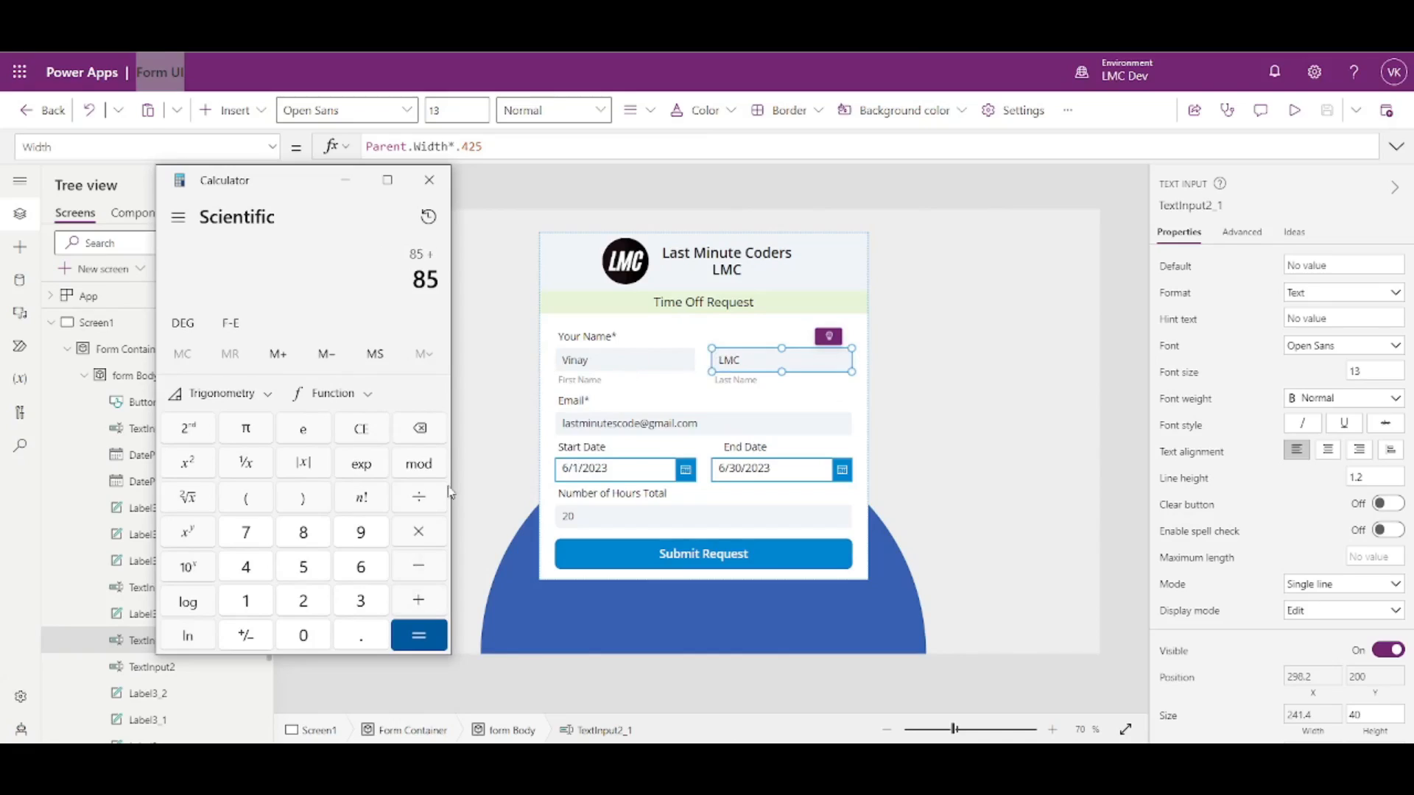
left_click(246, 602)
left_click(304, 567)
left_click(417, 635)
left_click(429, 180)
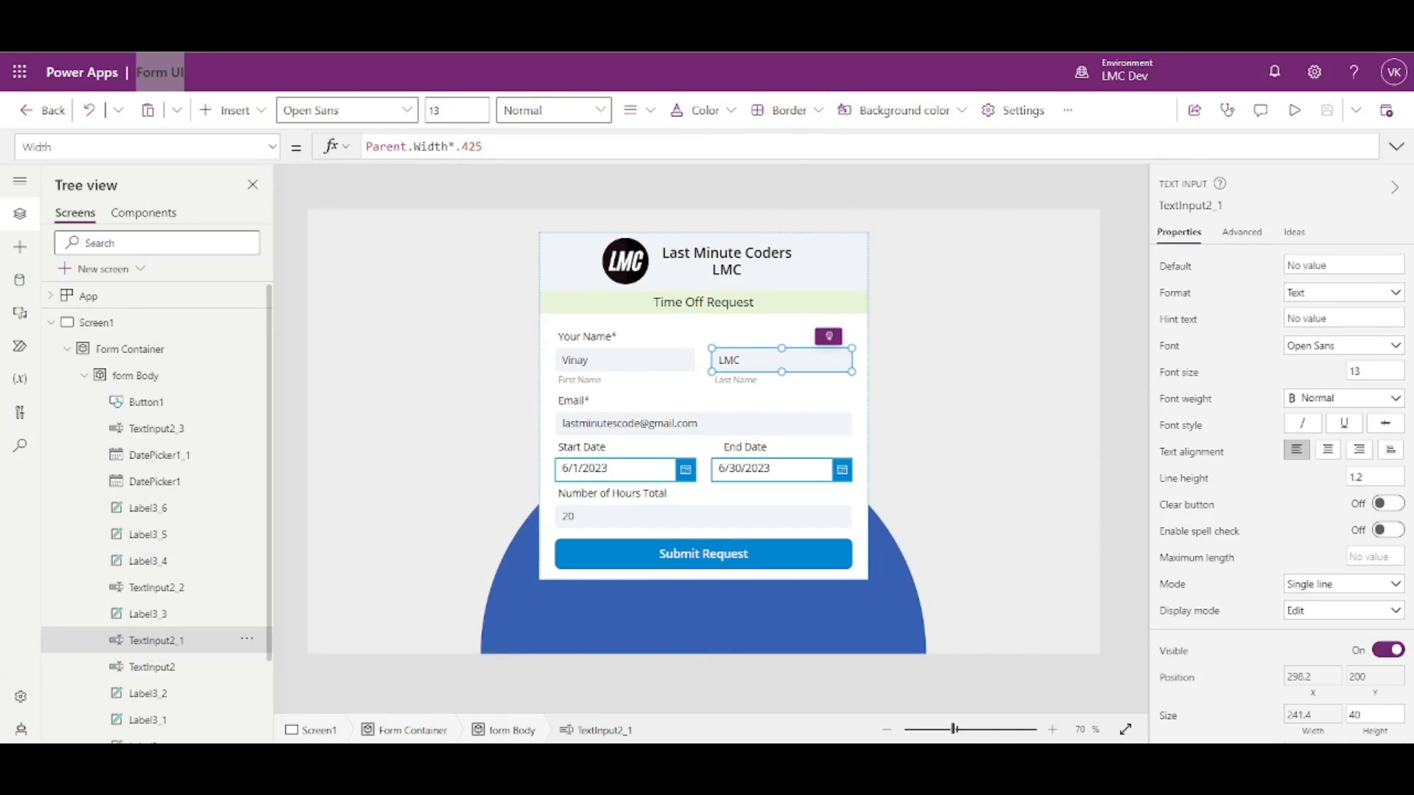
key("F5")
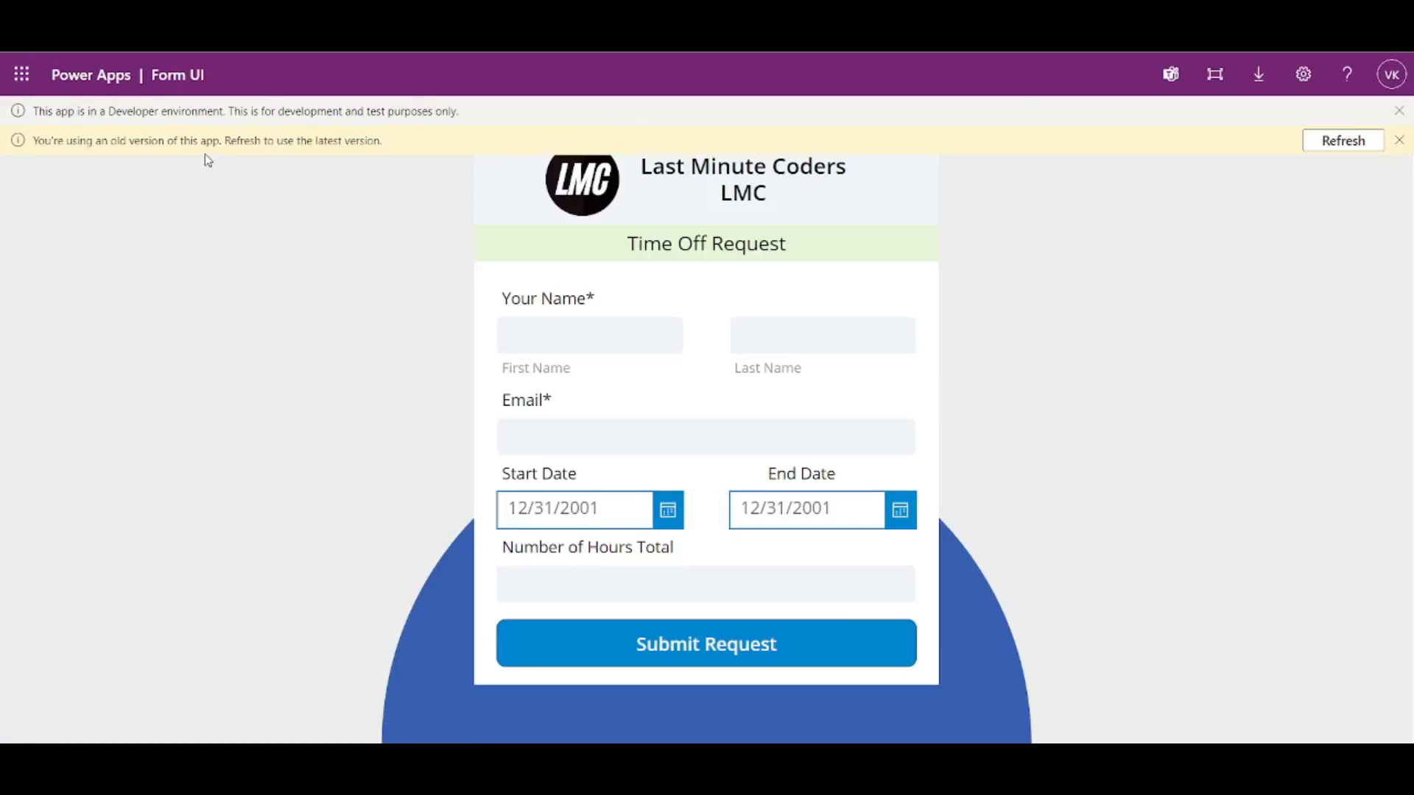
- Refresh the live app, dismiss the developer notice, then select the Form Container and Screen1 in Studio
left_click(1332, 146)
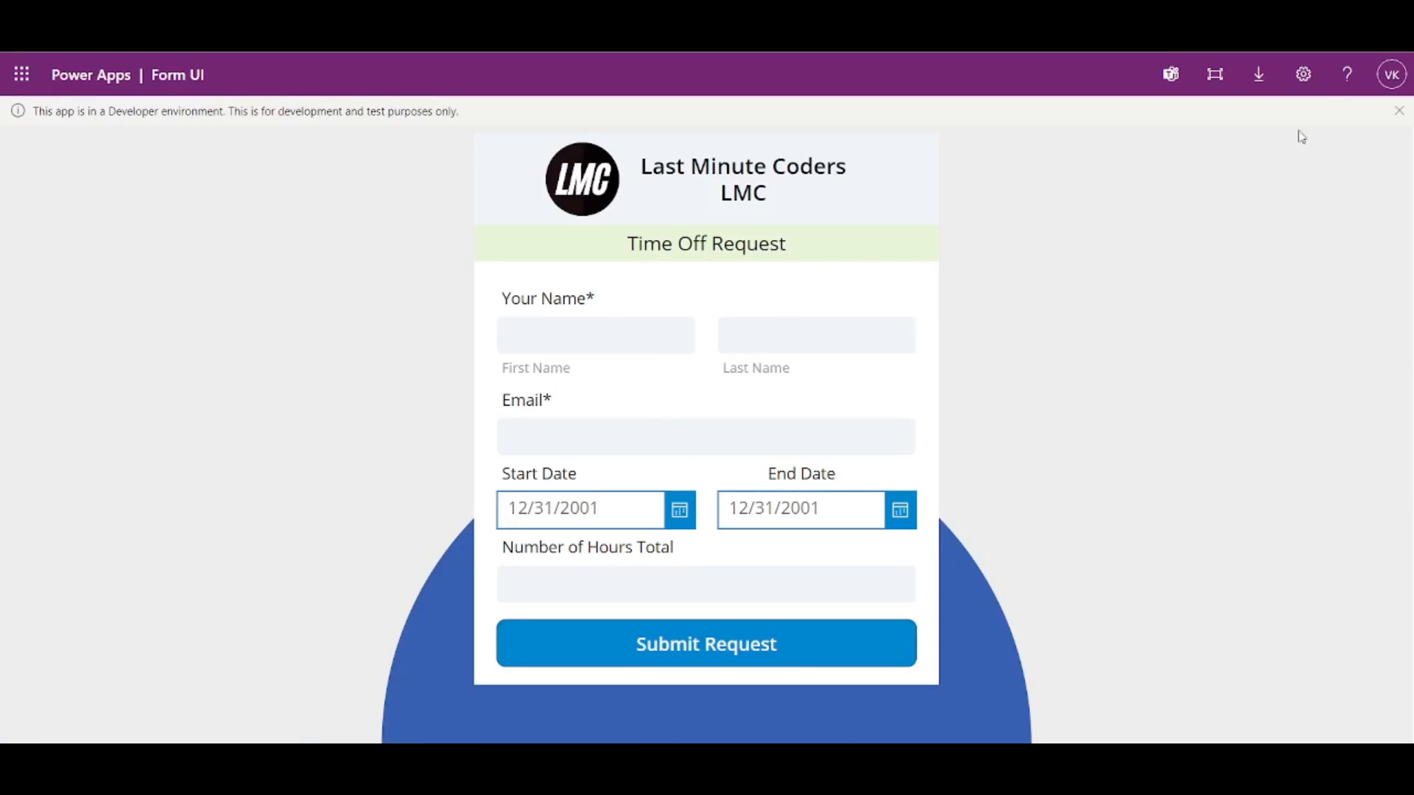
left_click(1399, 111)
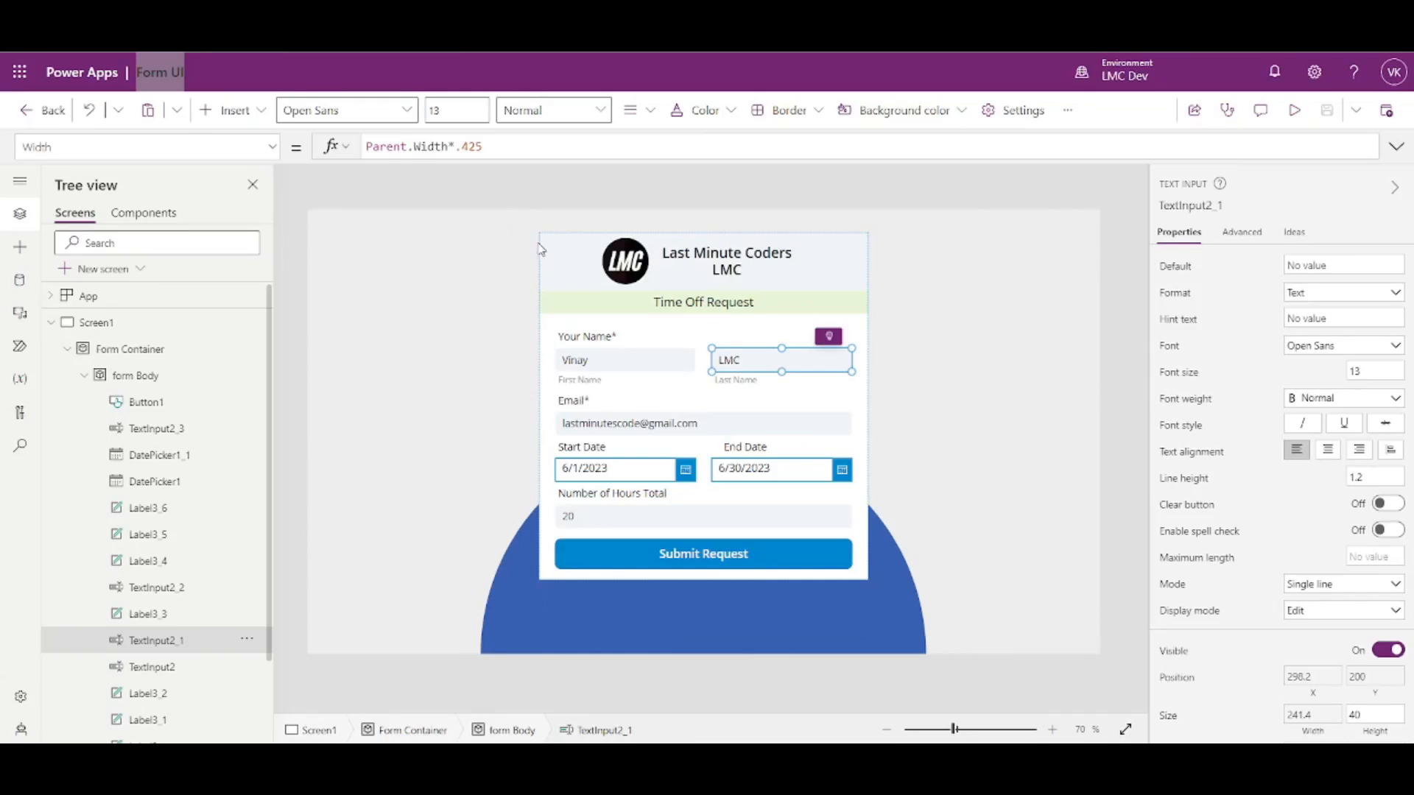
left_click(556, 258)
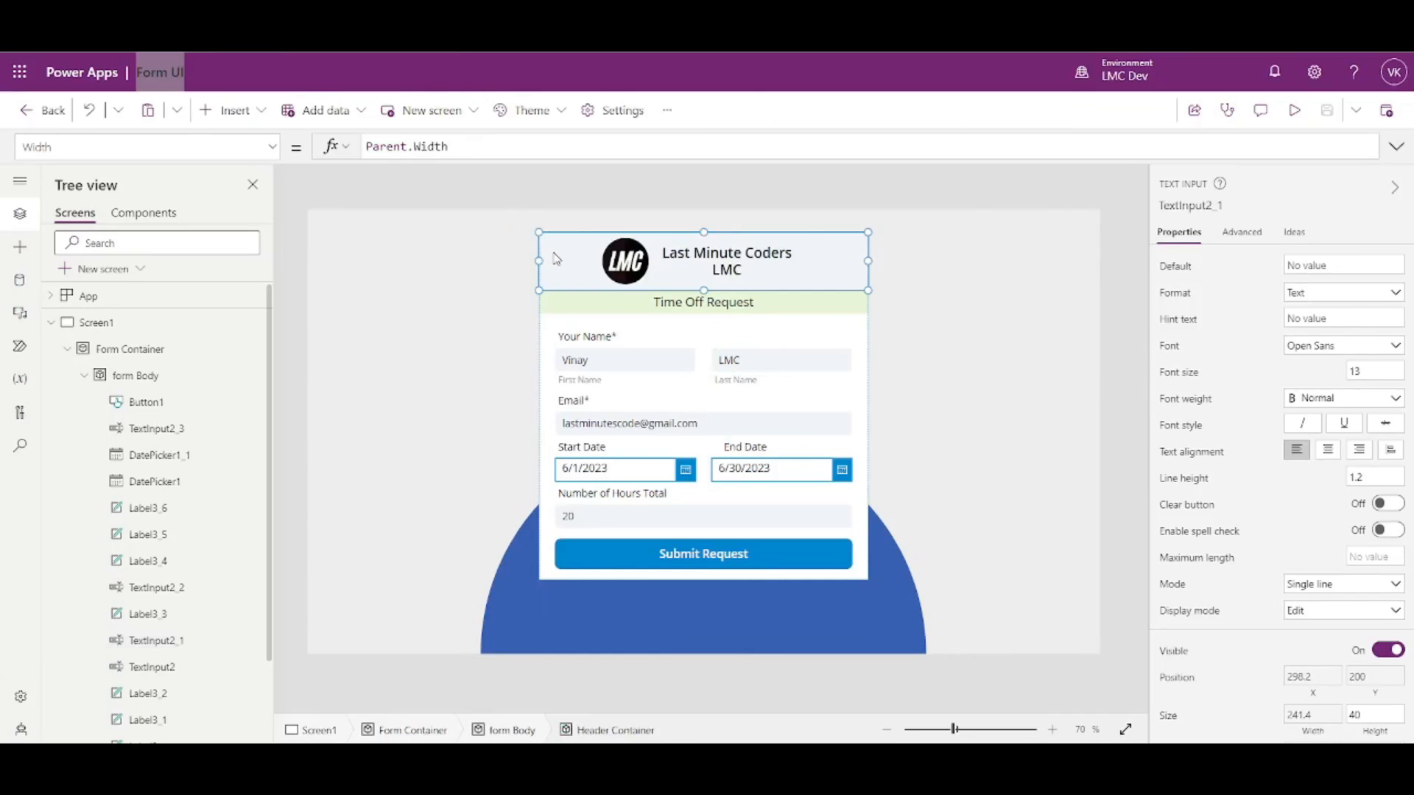
left_click(925, 361)
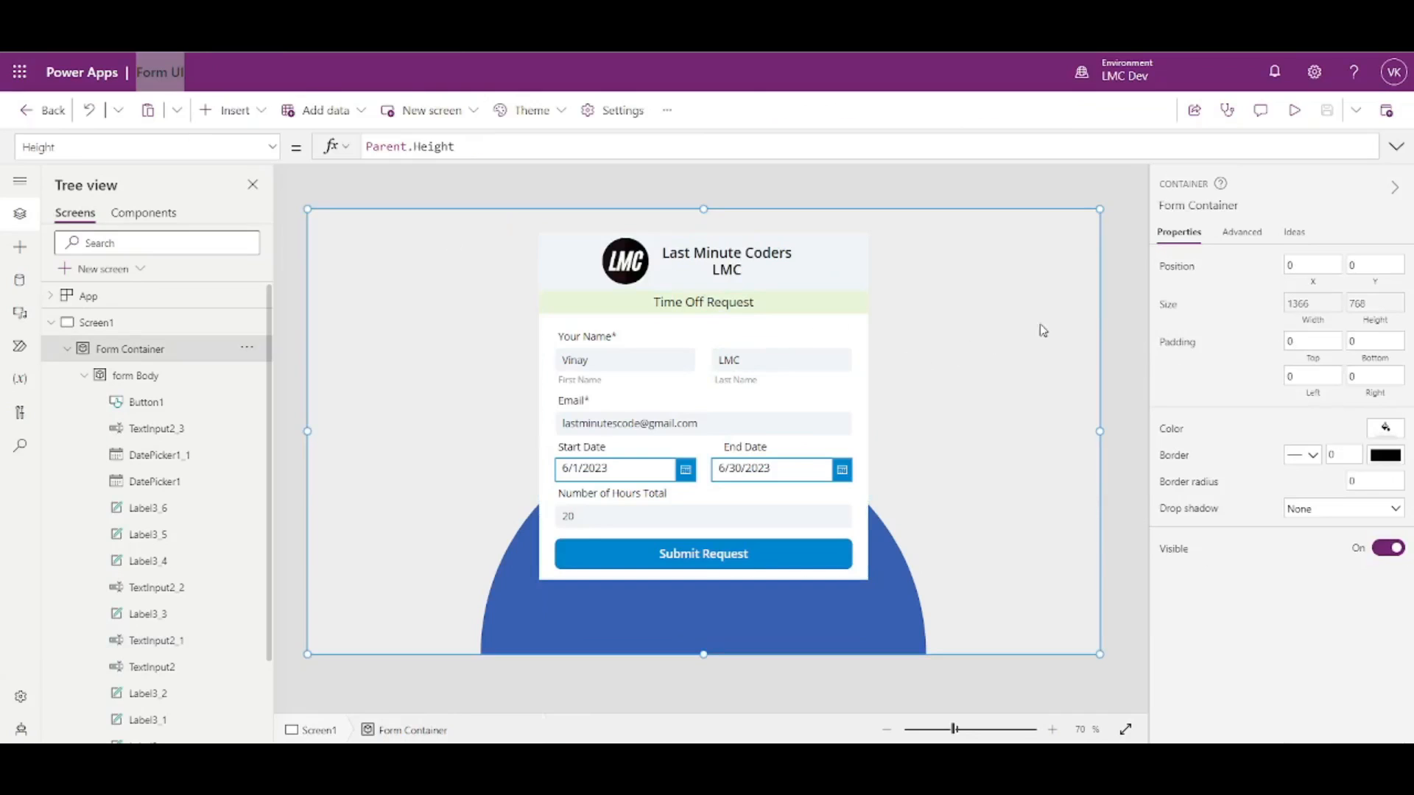
left_click(1108, 294)
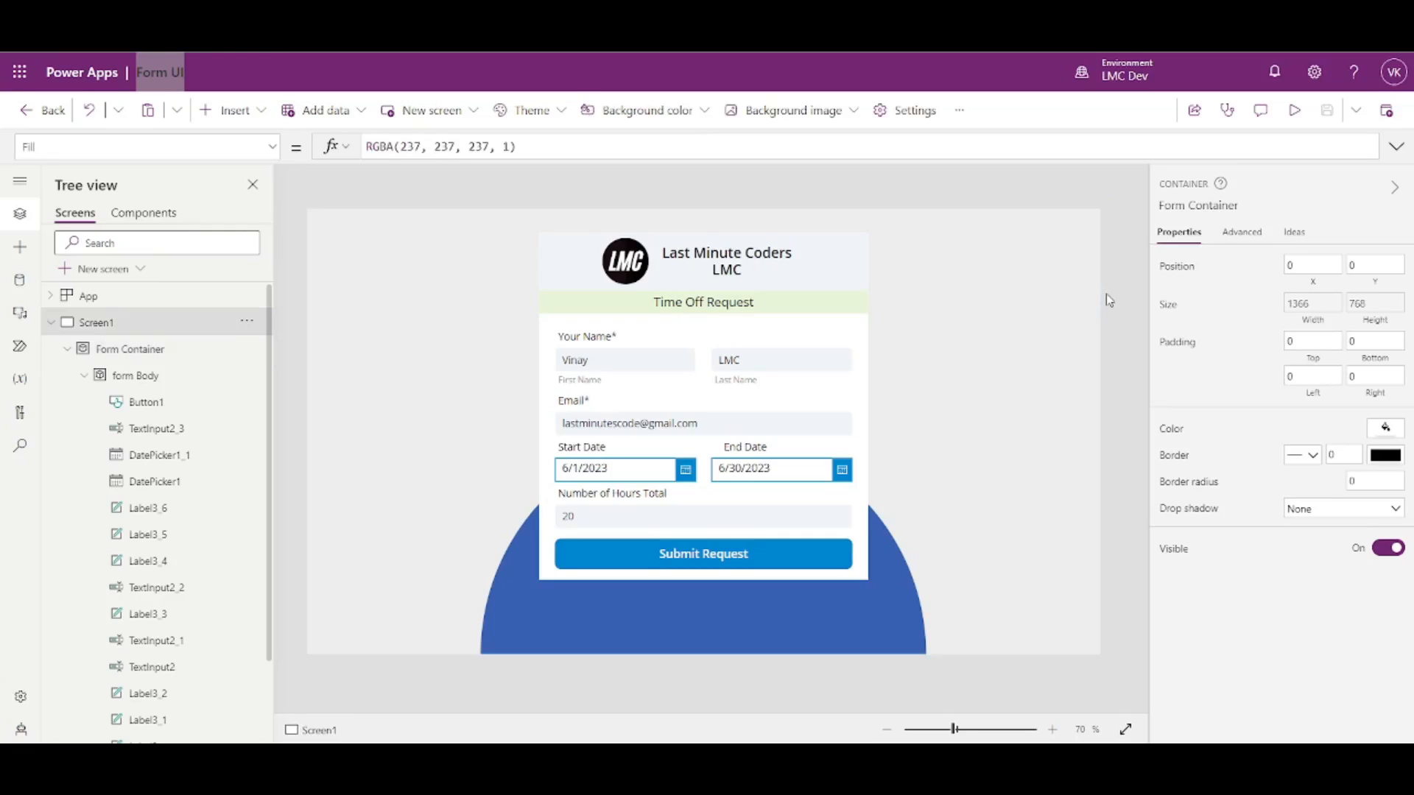